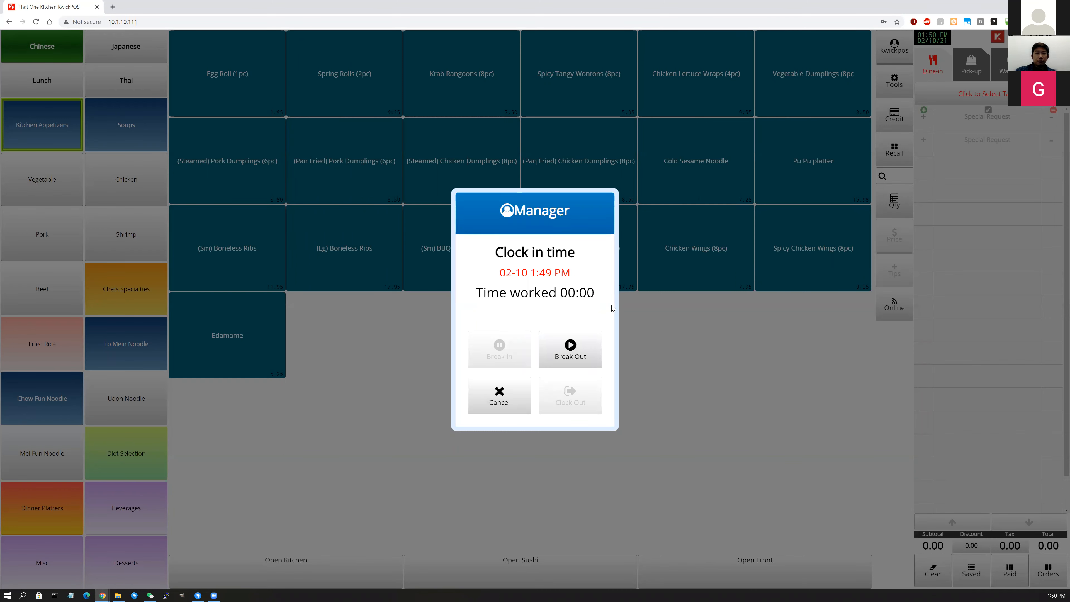
# Dismiss the clock-in summary and clock the manager out with the PIN.
pyautogui.click(575, 352)
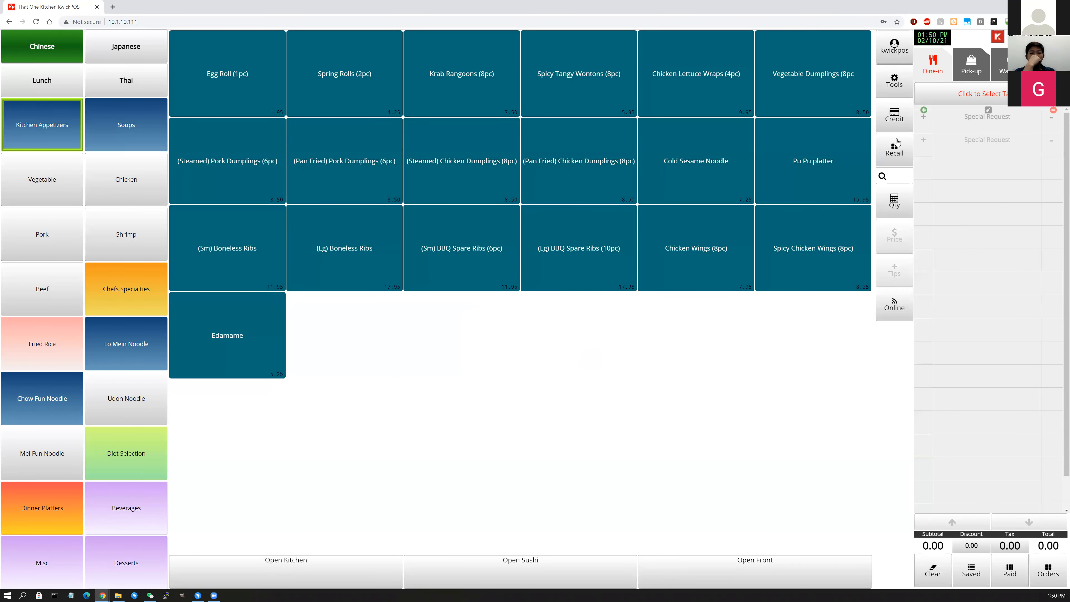
pyautogui.click(929, 41)
pyautogui.write('123')
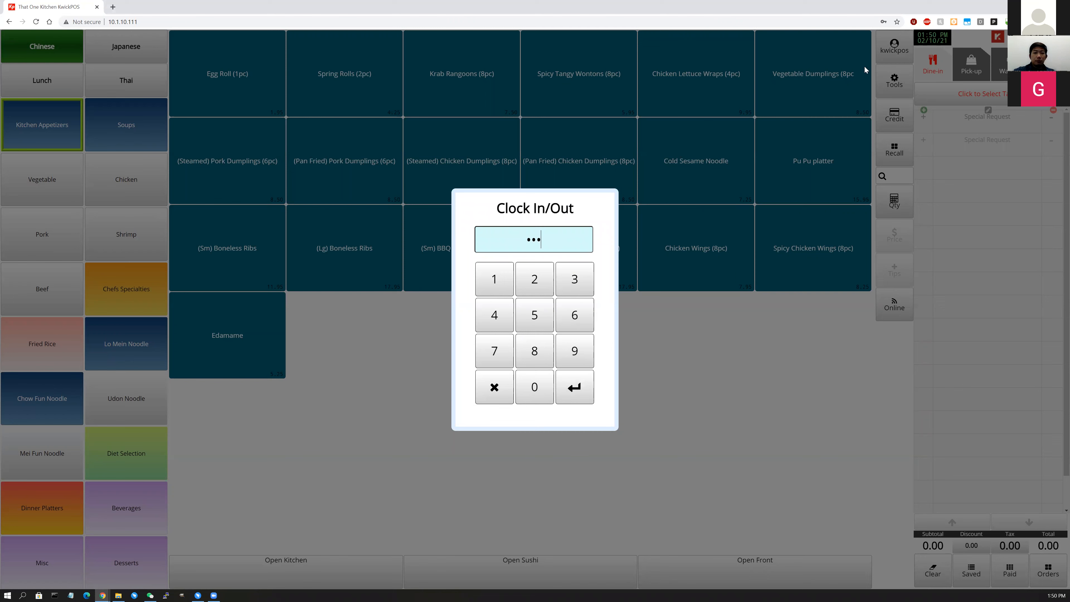
pyautogui.press('Return')
pyautogui.click(573, 403)
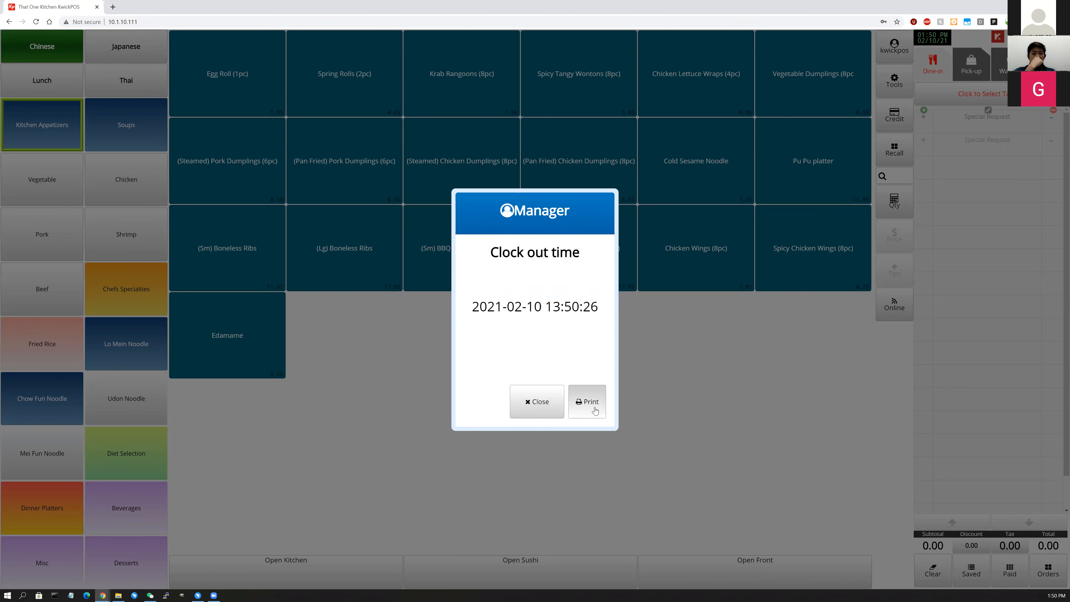
pyautogui.click(548, 406)
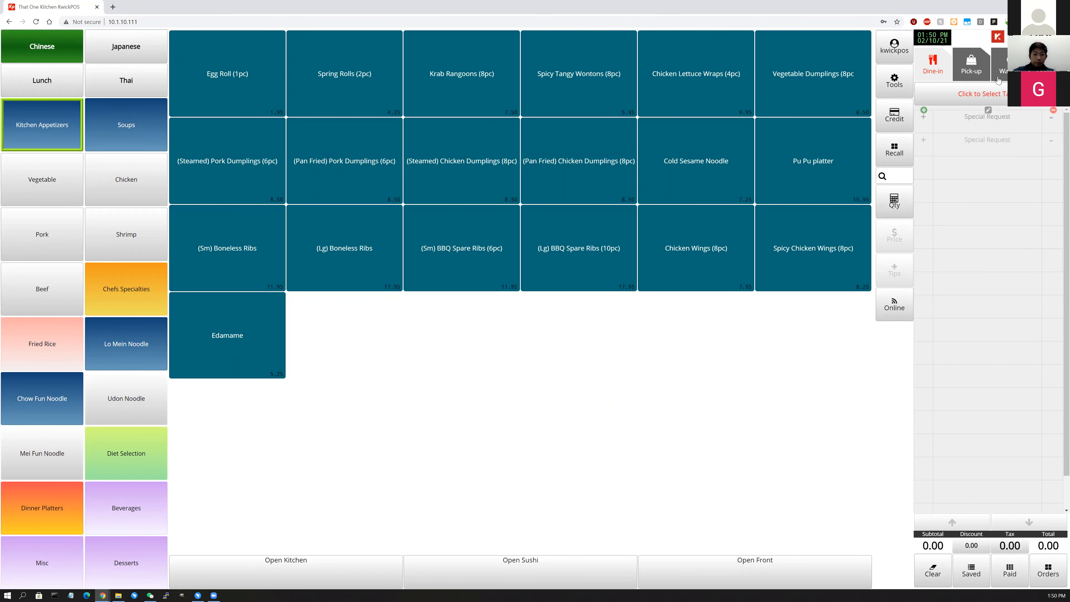
# Log out and bring up the password login keypad.
pyautogui.click(894, 47)
pyautogui.click(1038, 574)
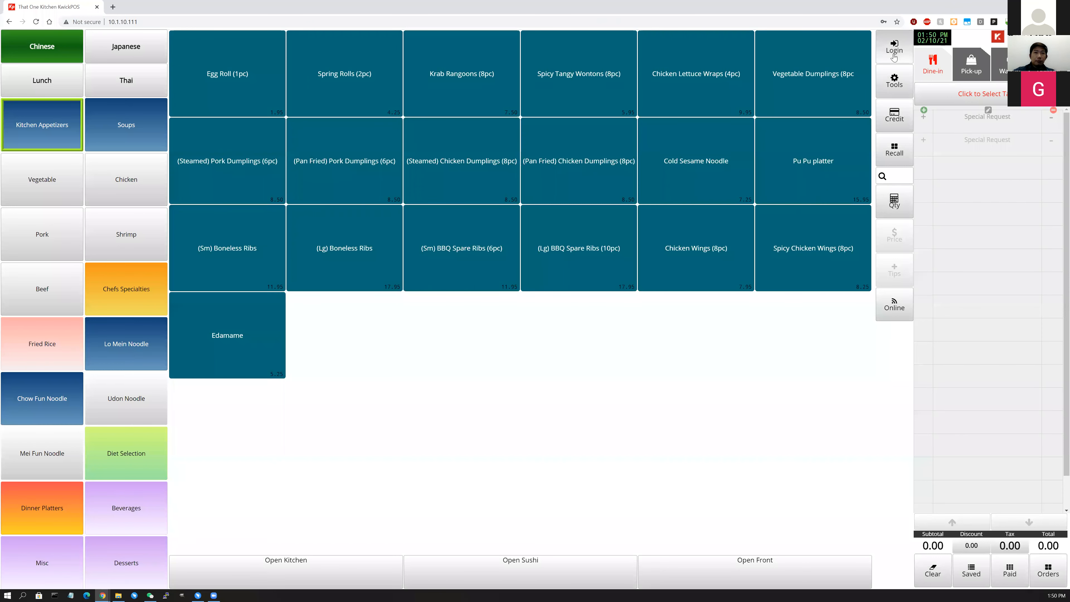
pyautogui.click(897, 55)
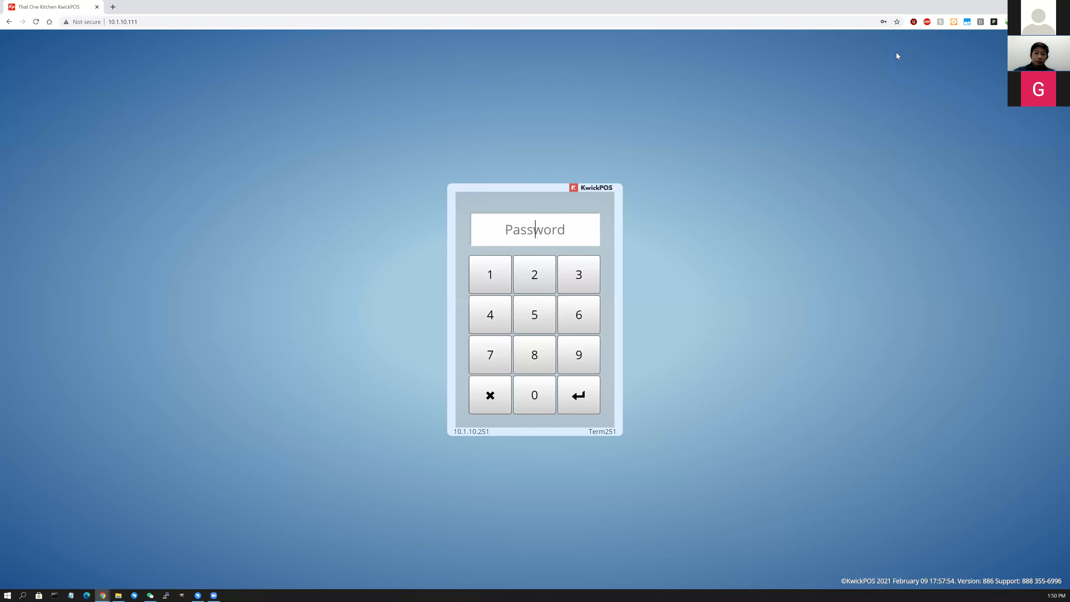
# Log in with the password, log out and back in, then open the Dine-in menu.
pyautogui.write('••••')
pyautogui.press('Return')
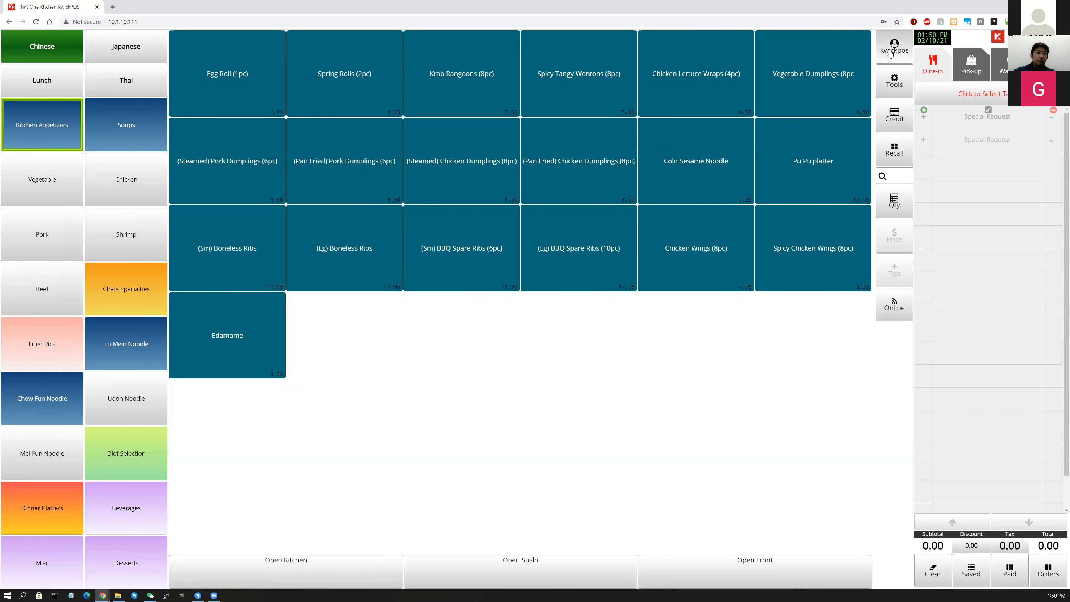
pyautogui.click(893, 46)
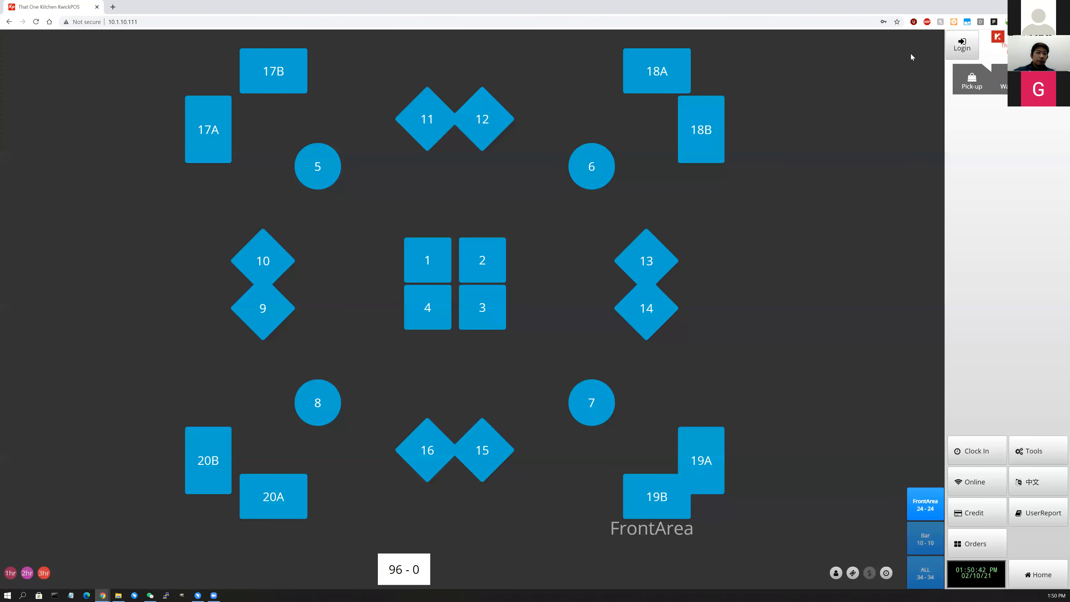
pyautogui.click(961, 45)
pyautogui.write('••••')
pyautogui.press('Return')
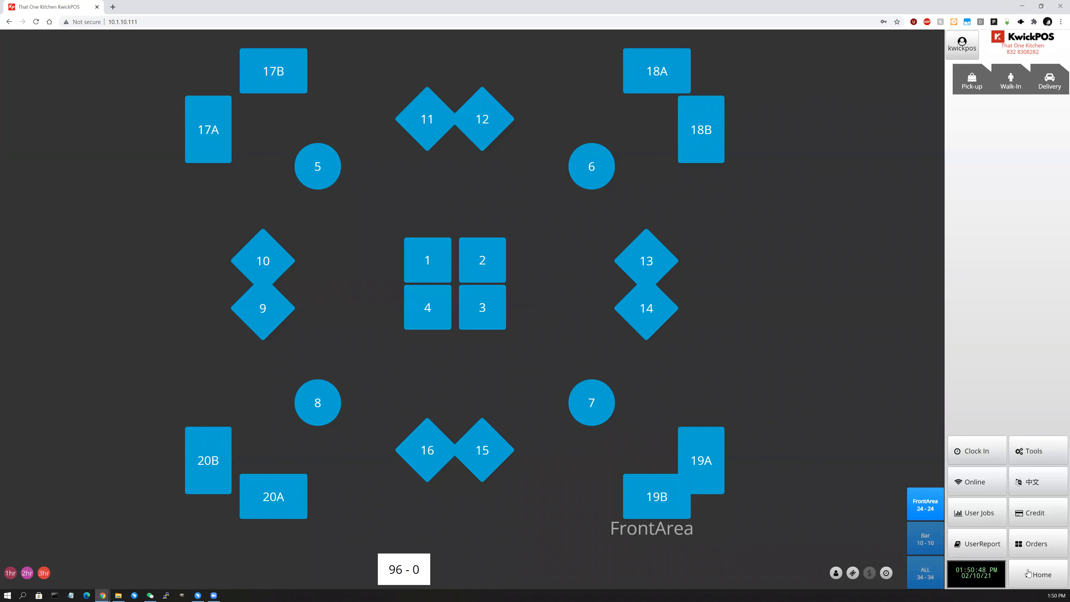
pyautogui.click(1038, 575)
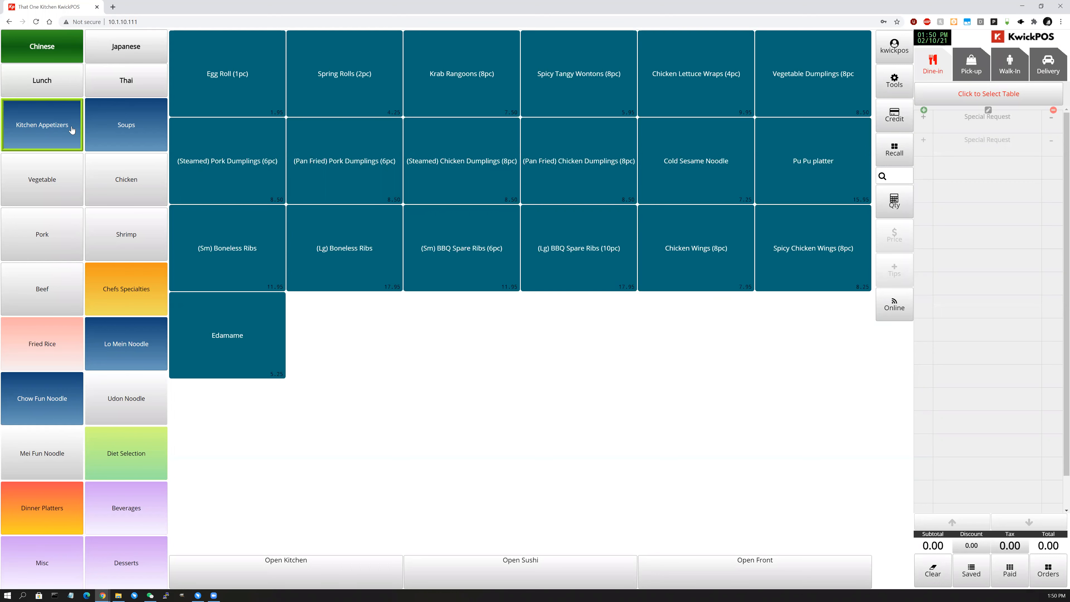
# Browse Chinese Chicken, Pork and Lo Mein, then Japanese Salads and A La Carte Sushi.
pyautogui.click(133, 187)
pyautogui.click(53, 211)
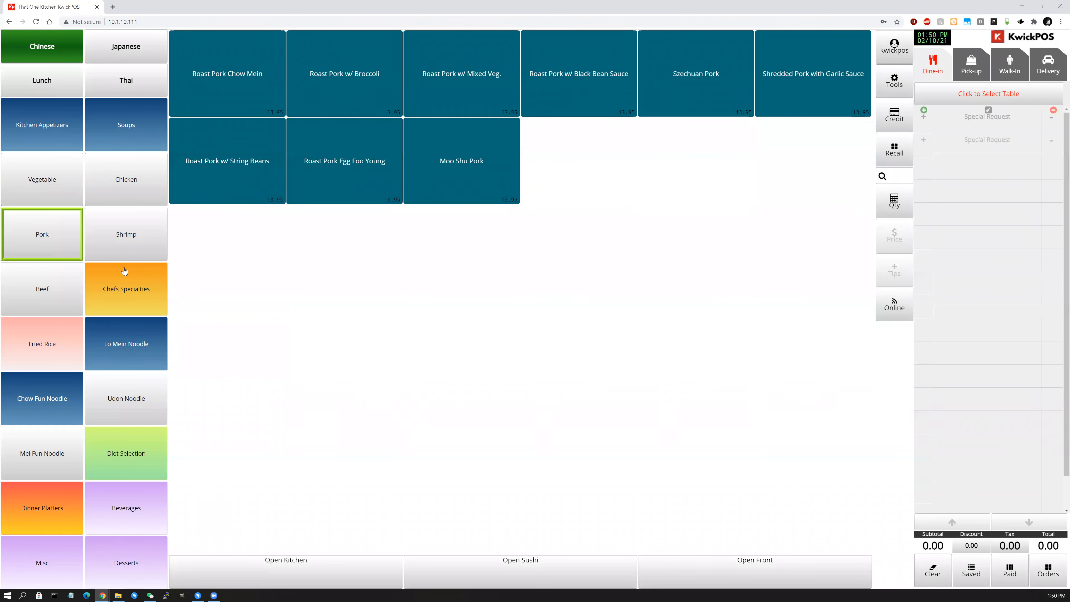
pyautogui.click(109, 322)
pyautogui.click(125, 62)
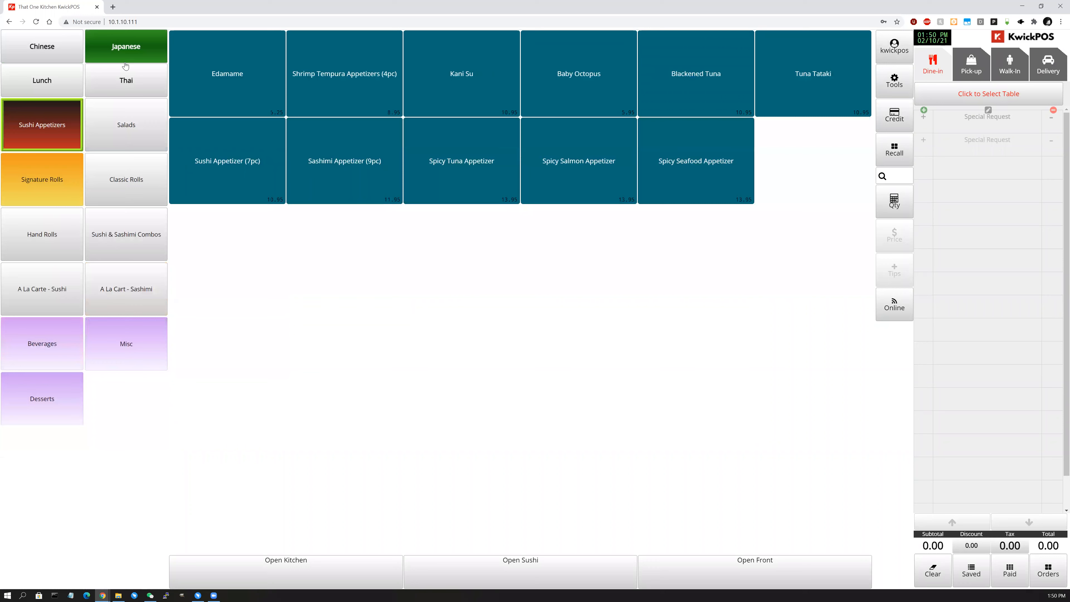
pyautogui.click(124, 137)
pyautogui.click(80, 300)
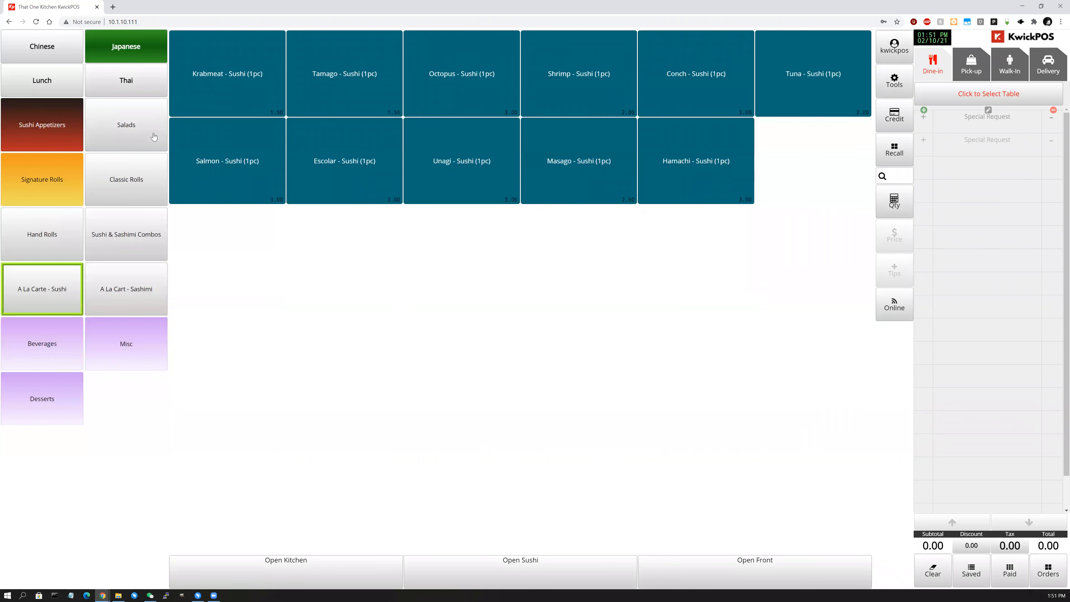
# Browse Thai Green Curry, Misc and Beverages, then show the Chinese Shrimp dishes.
pyautogui.click(137, 90)
pyautogui.click(46, 193)
pyautogui.click(99, 239)
pyautogui.click(70, 241)
pyautogui.click(25, 58)
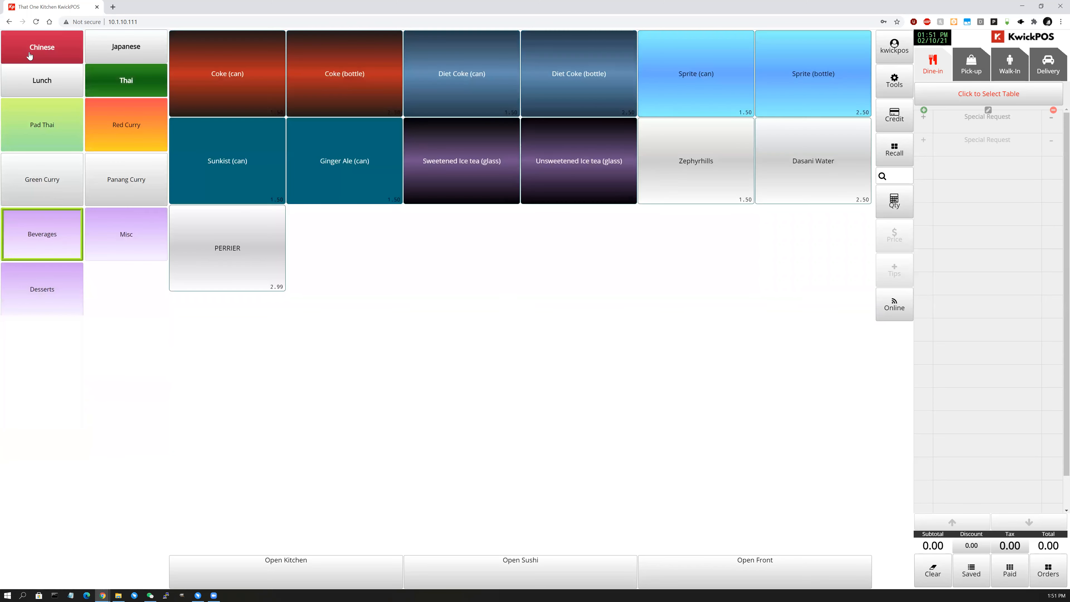
pyautogui.click(69, 256)
pyautogui.click(122, 252)
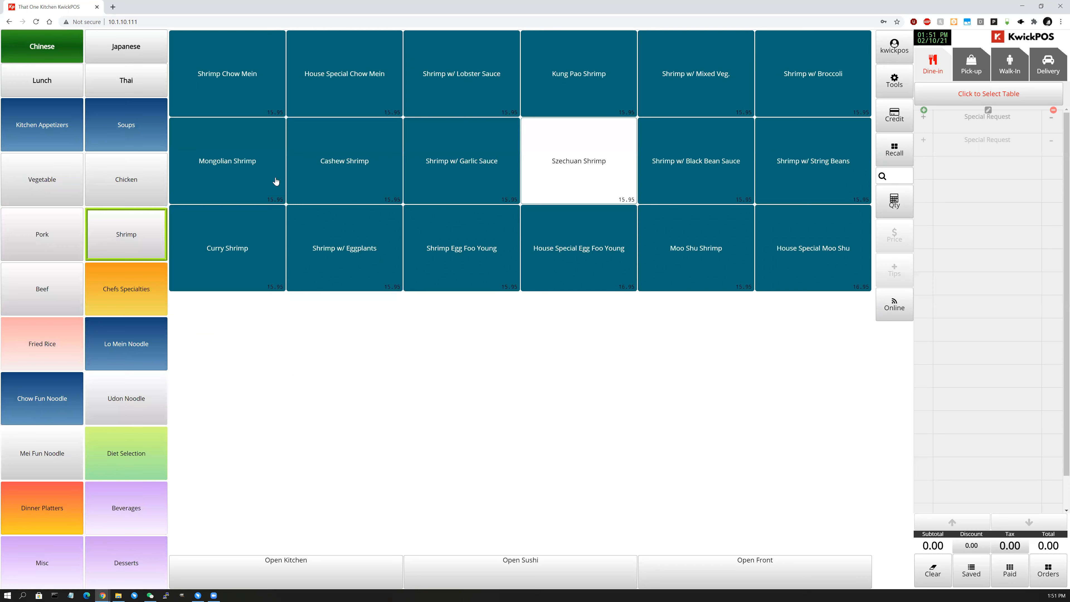
# Add one Shrimp w/ Garlic Sauce with No Rice.
pyautogui.click(502, 172)
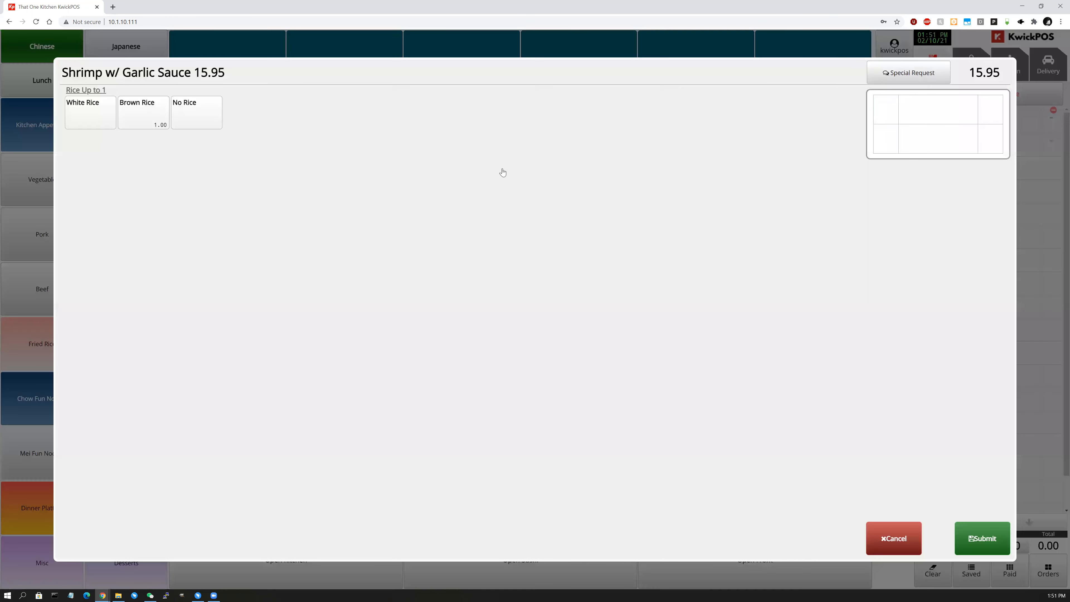
pyautogui.click(198, 116)
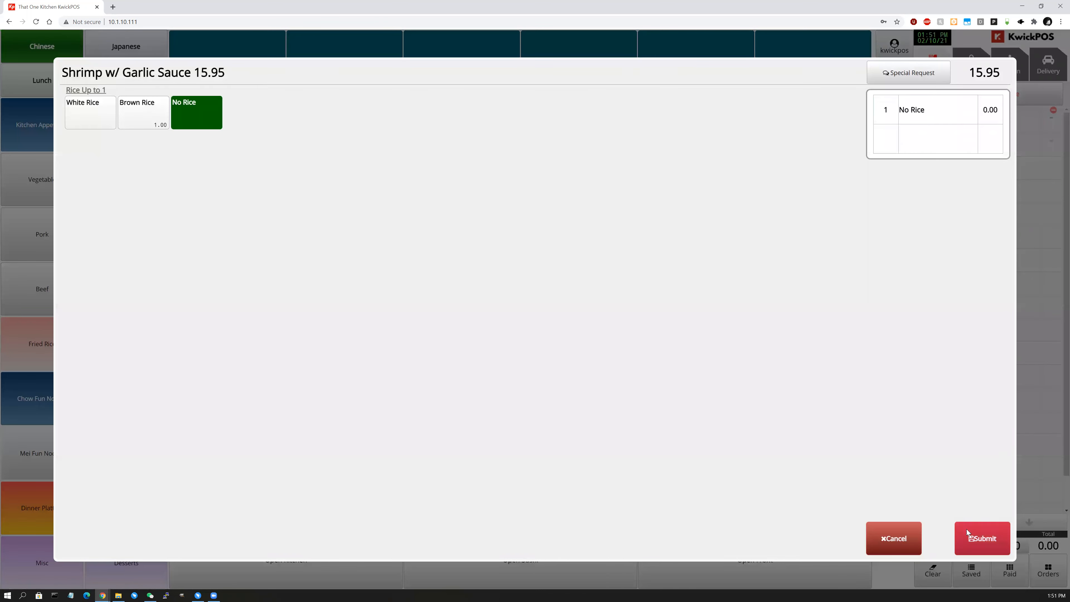
pyautogui.click(970, 538)
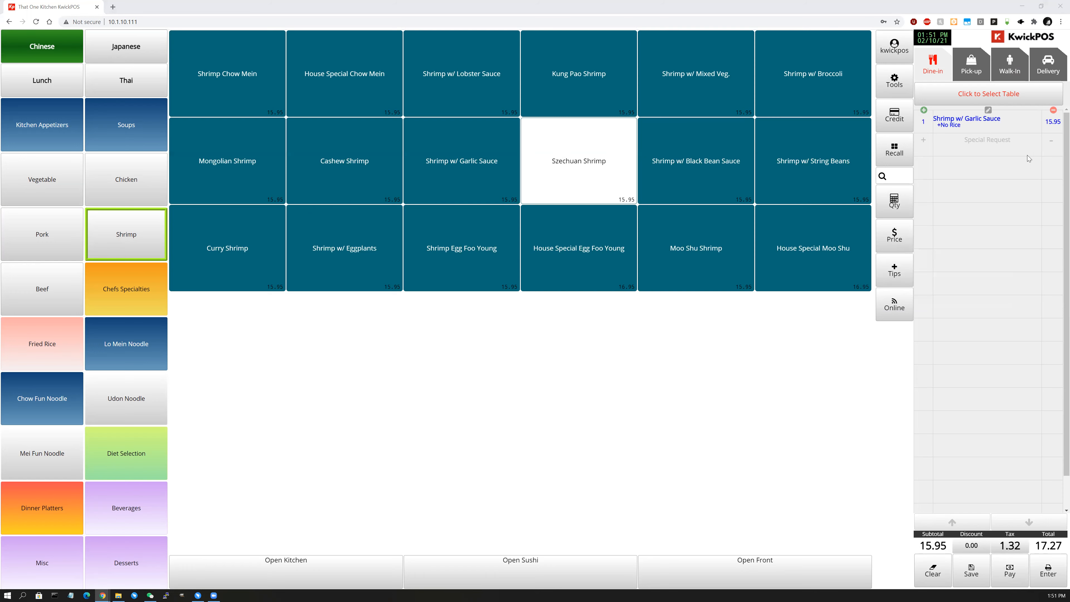
# Add a second Shrimp w/ Garlic Sauce, trying white and brown rice before settling on No Rice.
pyautogui.click(448, 176)
pyautogui.click(97, 124)
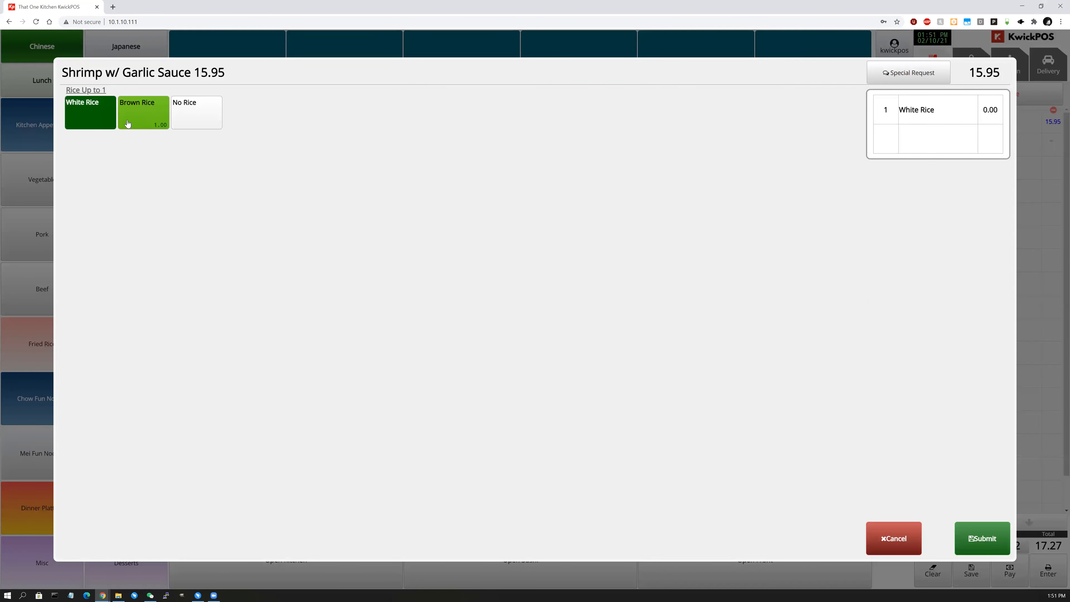
pyautogui.click(142, 117)
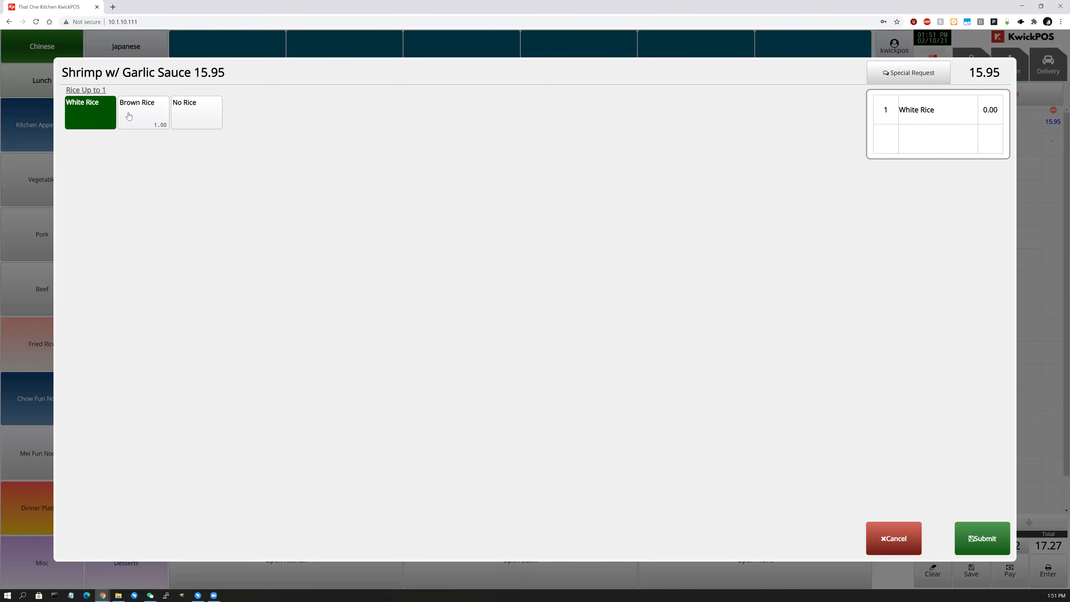
pyautogui.click(93, 120)
pyautogui.click(146, 119)
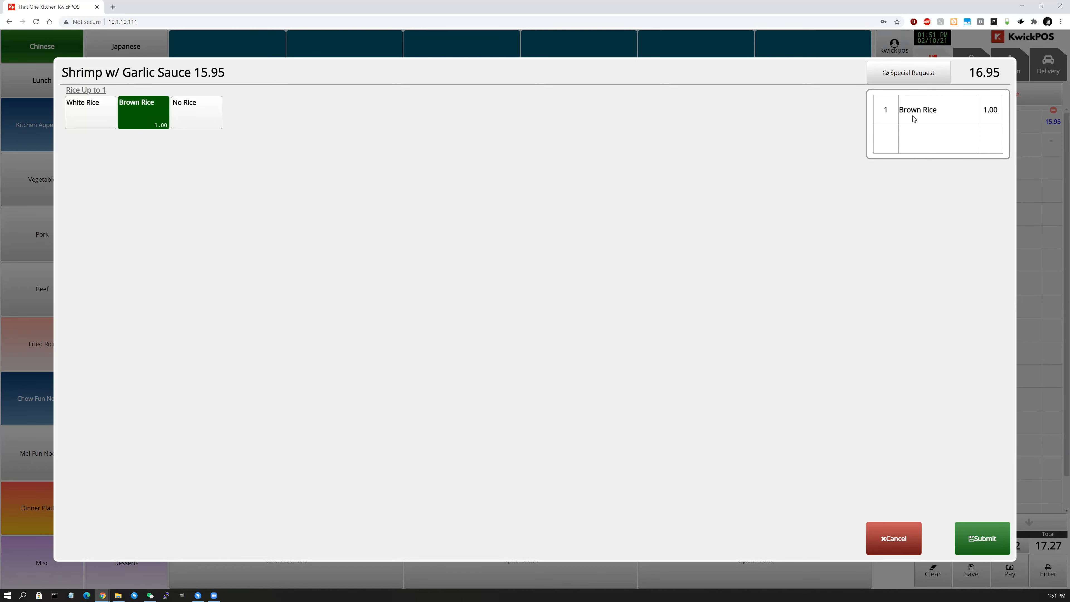
pyautogui.click(993, 117)
pyautogui.click(195, 116)
pyautogui.click(981, 538)
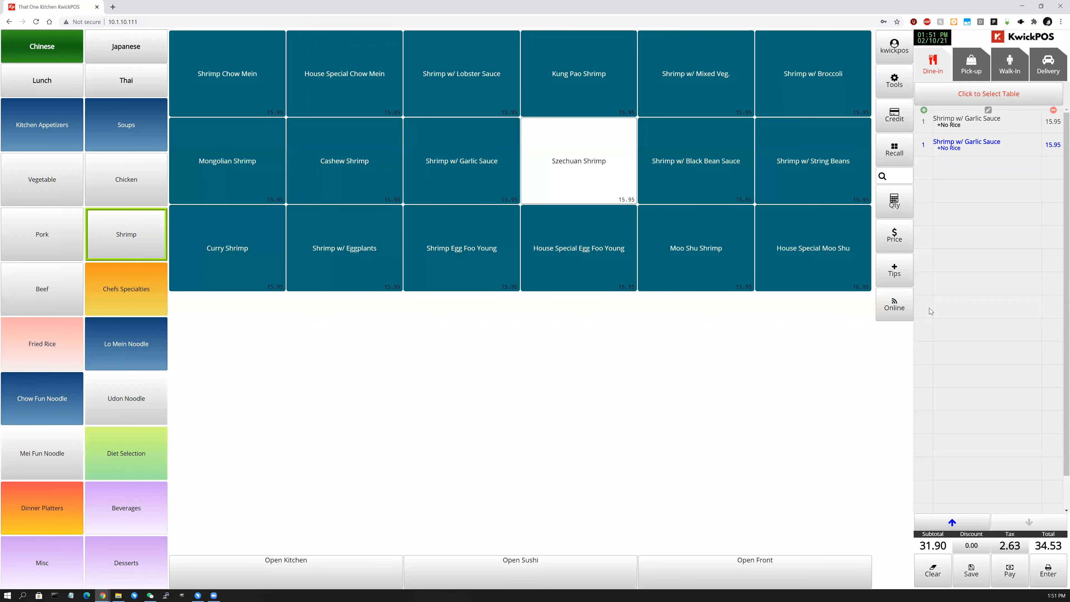
# Change the second Shrimp w/ Garlic Sauce from No Rice to Brown Rice.
pyautogui.click(986, 144)
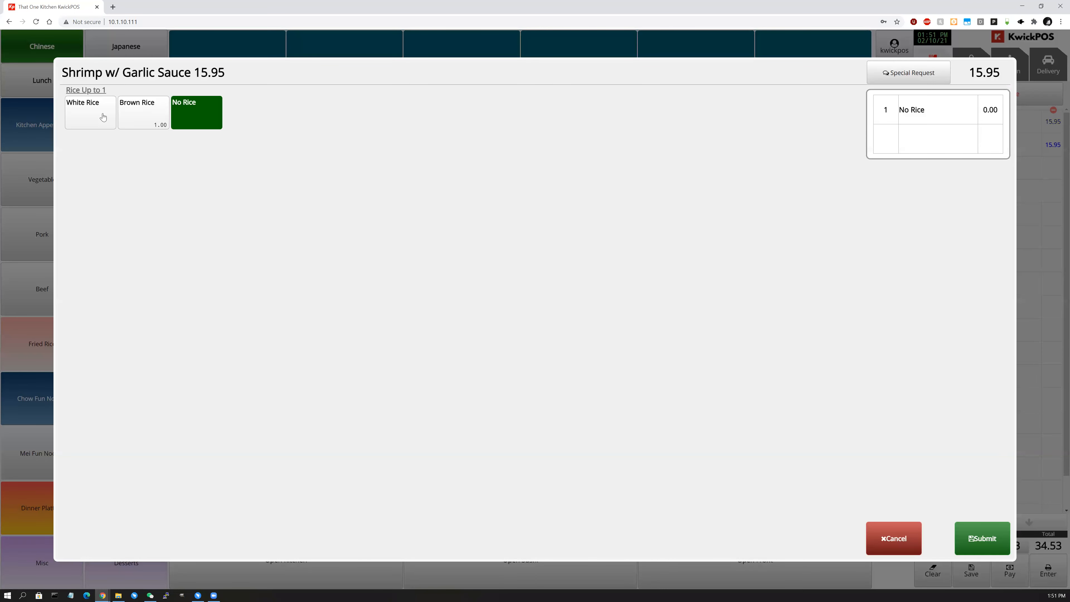
pyautogui.click(190, 118)
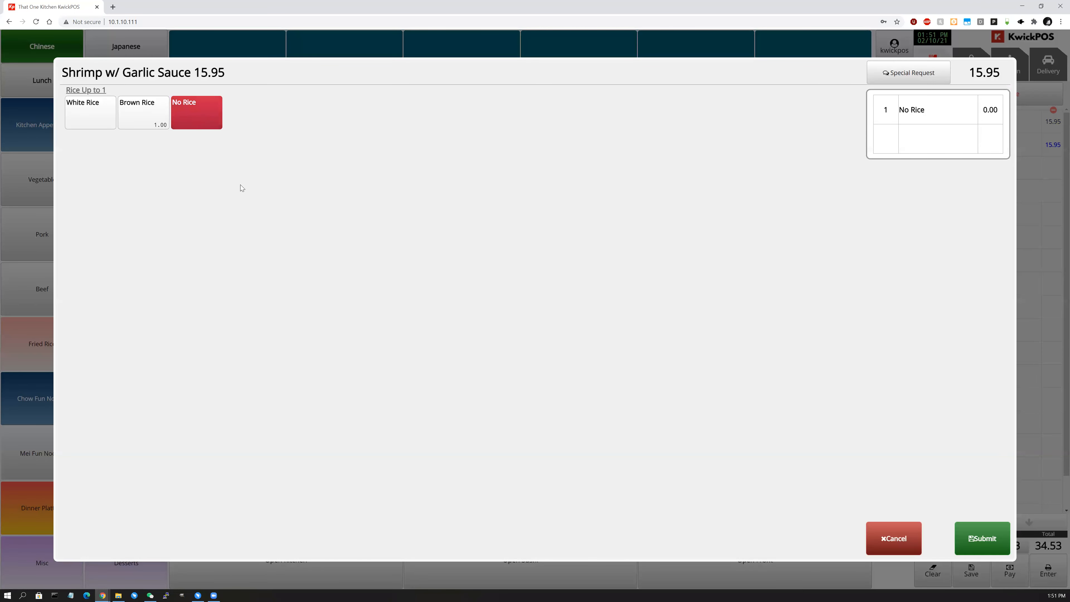
pyautogui.click(152, 121)
pyautogui.click(974, 541)
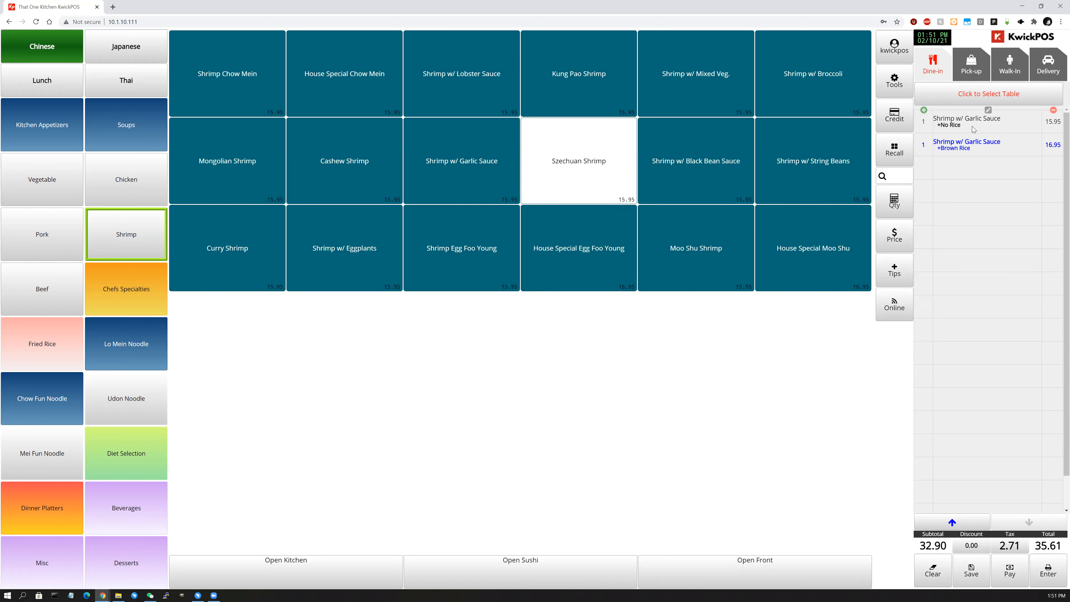
# Raise the dish quantity by four, lower it by five, then delete the remaining Shrimp line.
pyautogui.click(928, 148)
pyautogui.click(927, 148)
pyautogui.click(928, 148)
pyautogui.click(928, 148)
pyautogui.click(927, 148)
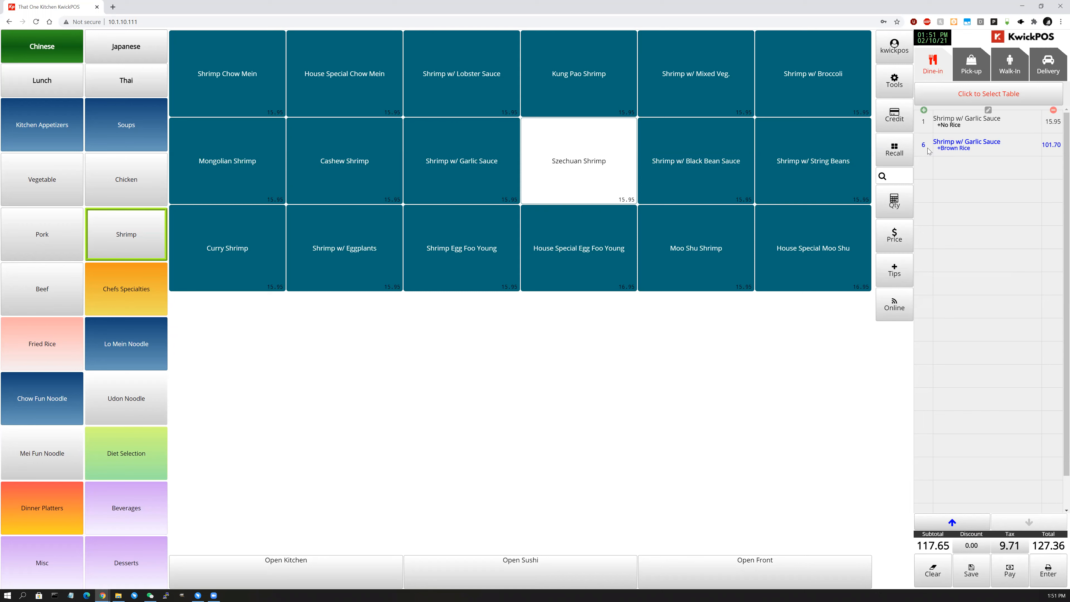
pyautogui.click(1053, 149)
pyautogui.click(1053, 149)
pyautogui.click(1053, 149)
pyautogui.click(1053, 149)
pyautogui.click(1054, 148)
pyautogui.click(1053, 149)
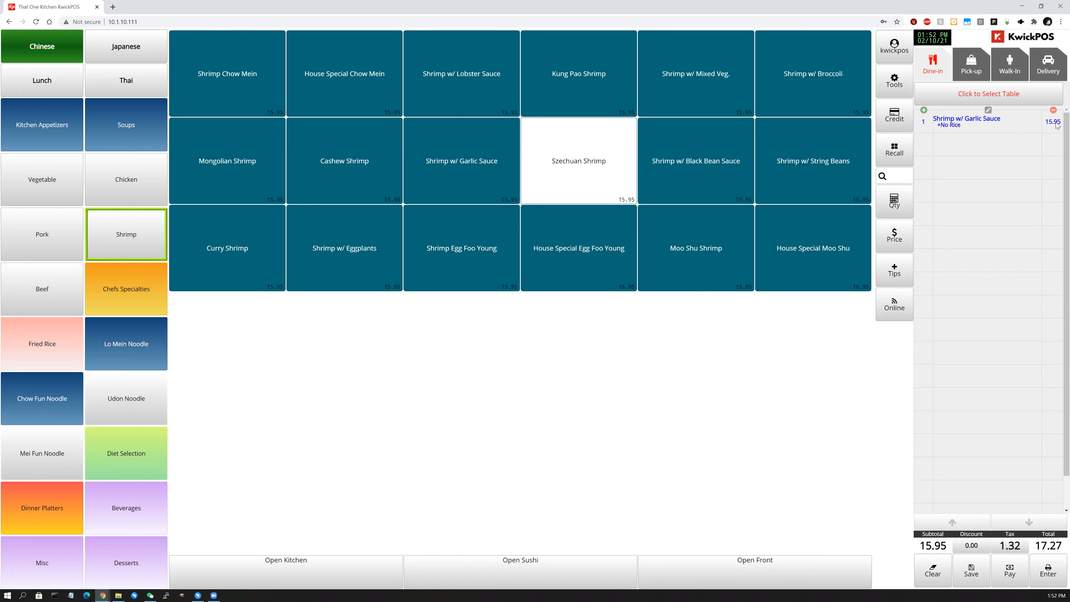
pyautogui.click(1053, 122)
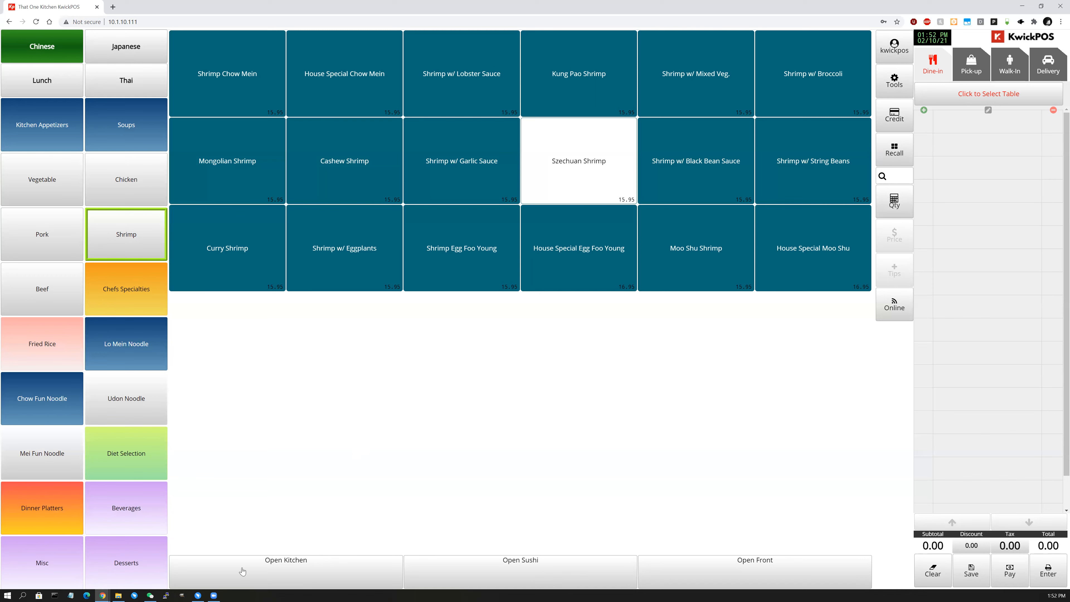
# Add an Open Front item, then view Chefs Specialties and Chow Fun Noodle dishes.
pyautogui.click(688, 564)
pyautogui.click(897, 531)
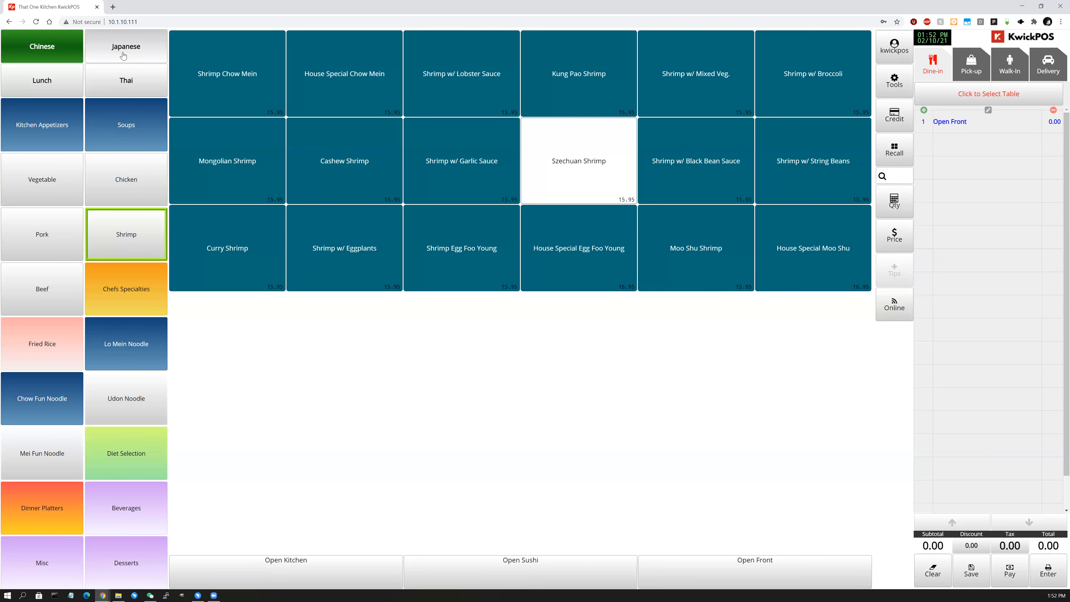
pyautogui.click(127, 278)
pyautogui.click(68, 394)
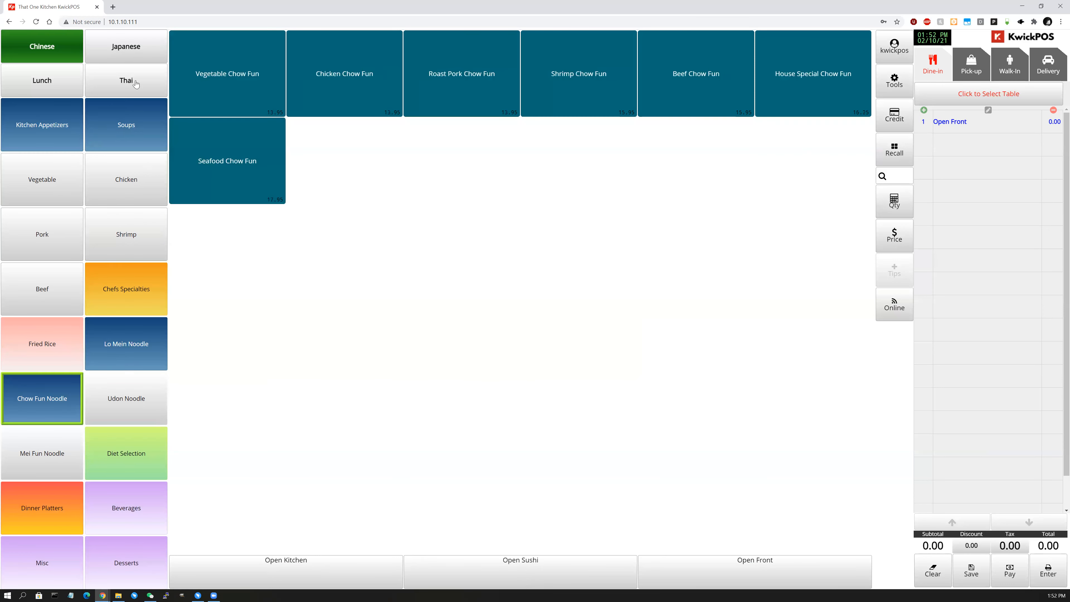
# Browse Japanese Classic Rolls and Sashimi, then Thai, ending on Chinese Kitchen Appetizers.
pyautogui.click(125, 49)
pyautogui.click(126, 179)
pyautogui.click(126, 289)
pyautogui.click(123, 83)
pyautogui.click(70, 50)
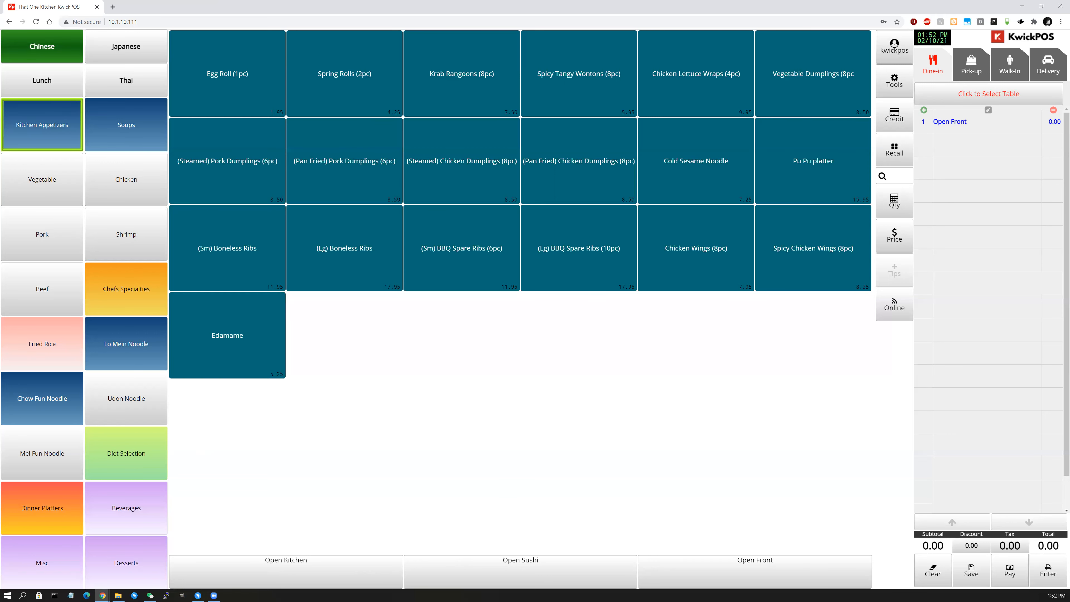
pyautogui.click(898, 177)
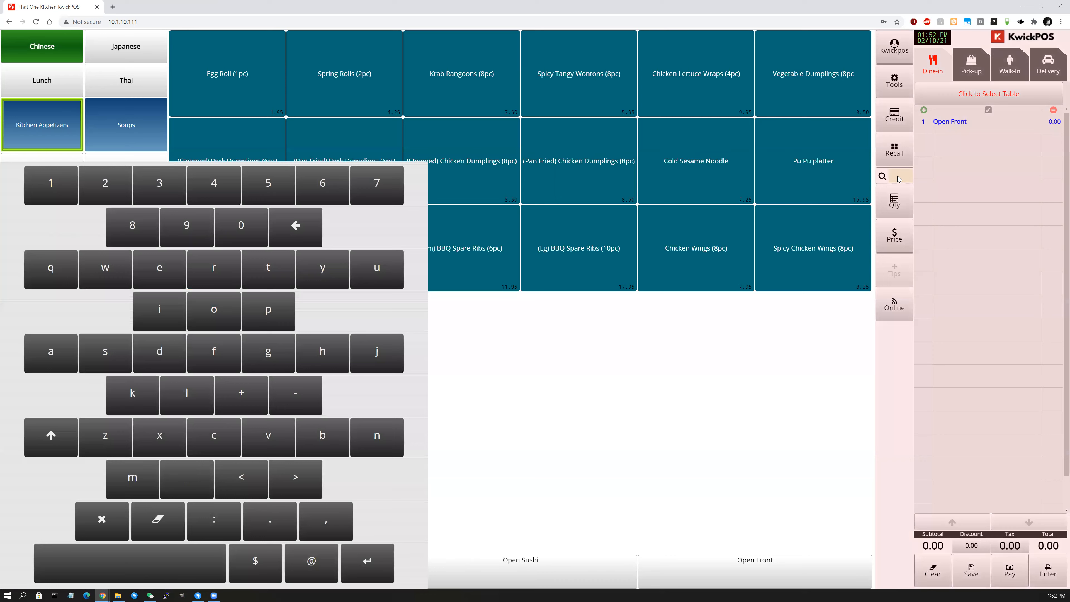
pyautogui.click(801, 366)
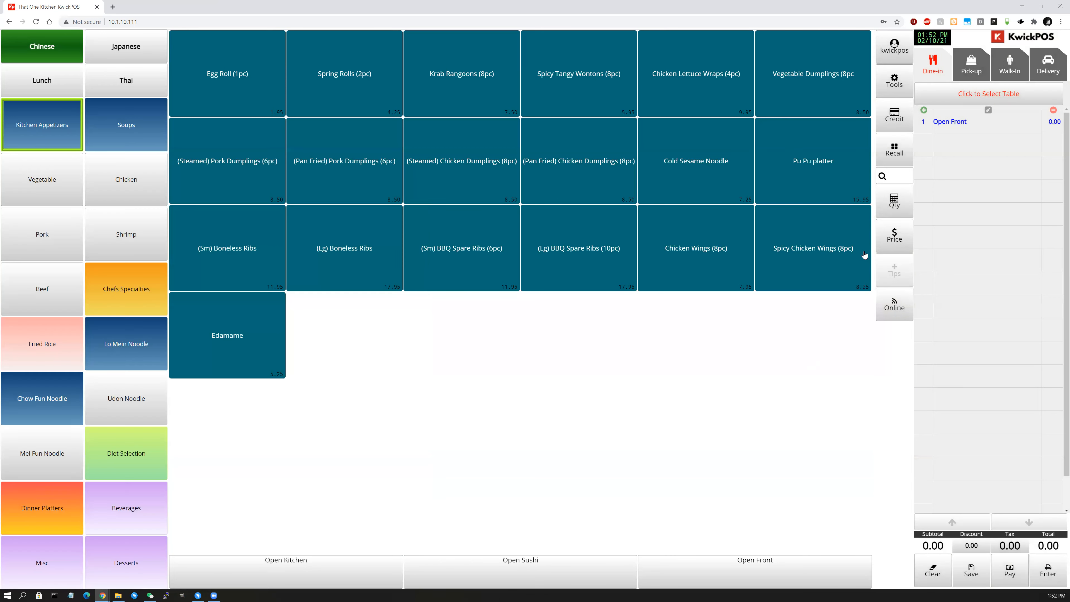
pyautogui.click(903, 176)
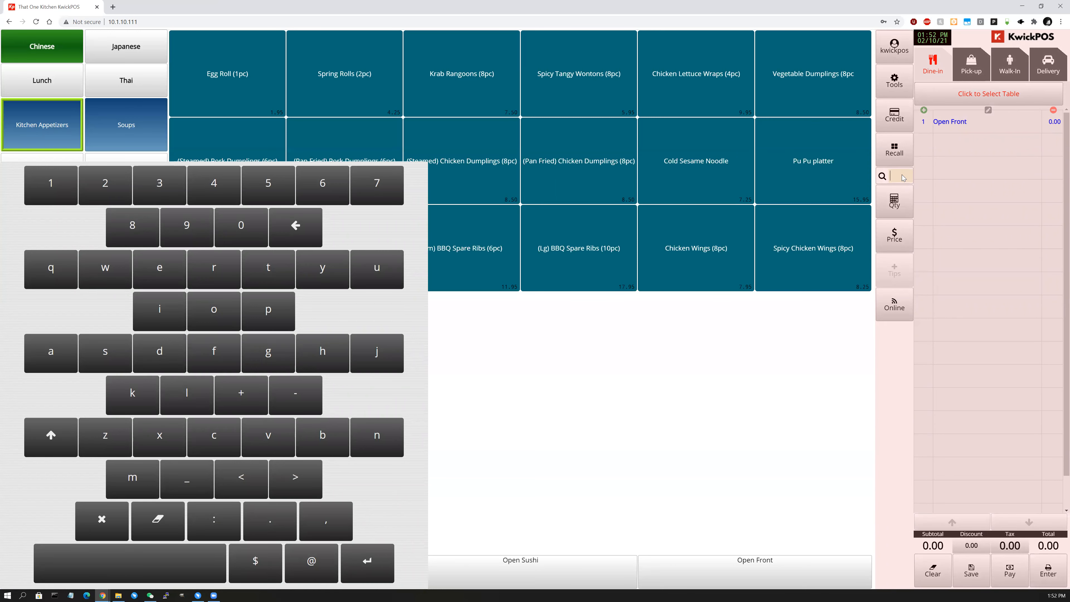
pyautogui.write('egg')
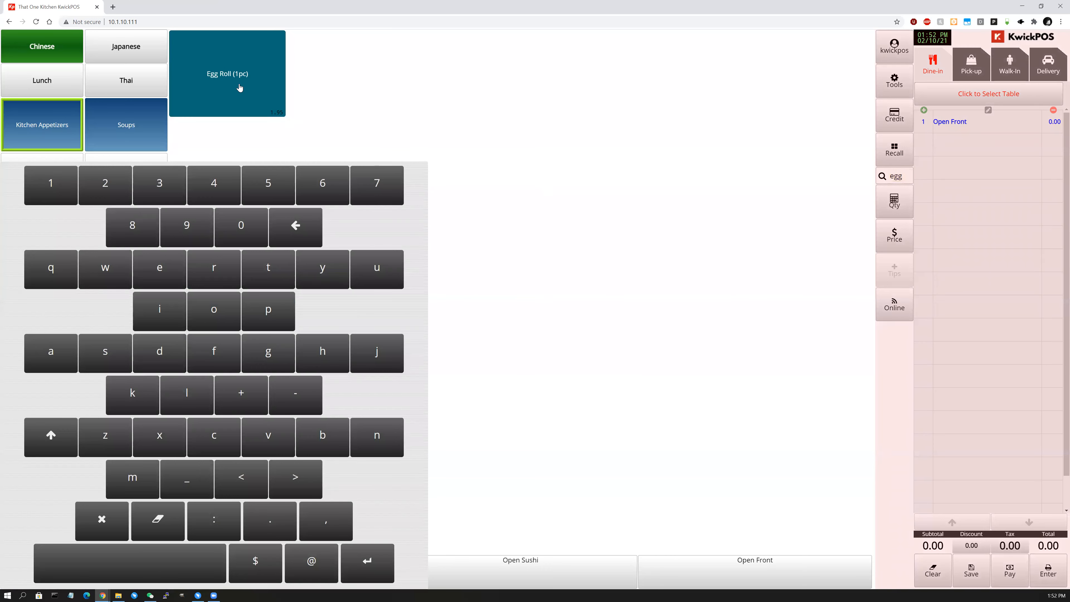
pyautogui.click(904, 181)
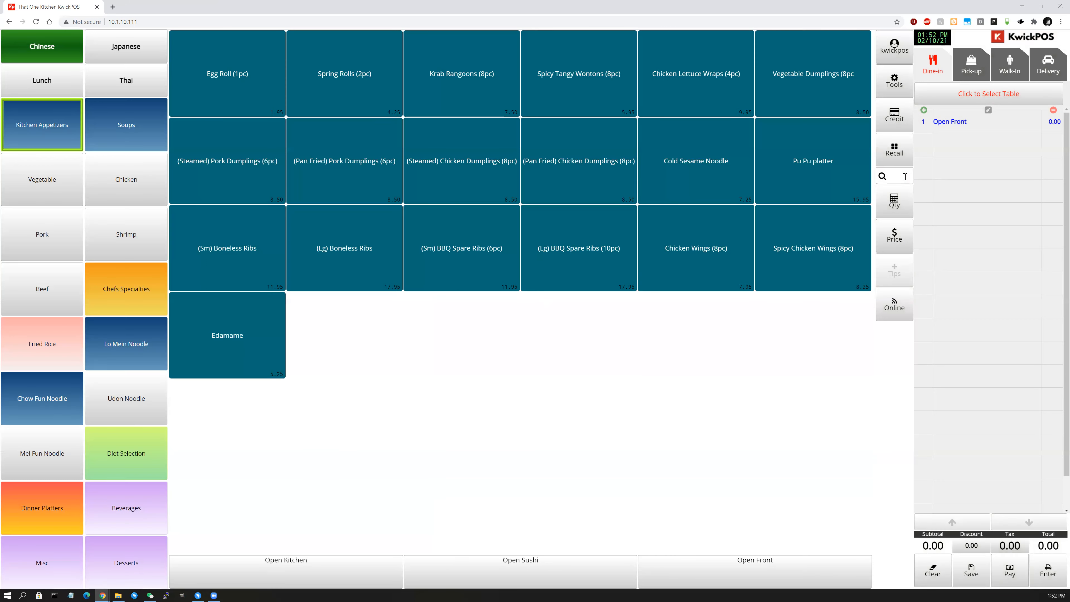
pyautogui.click(796, 359)
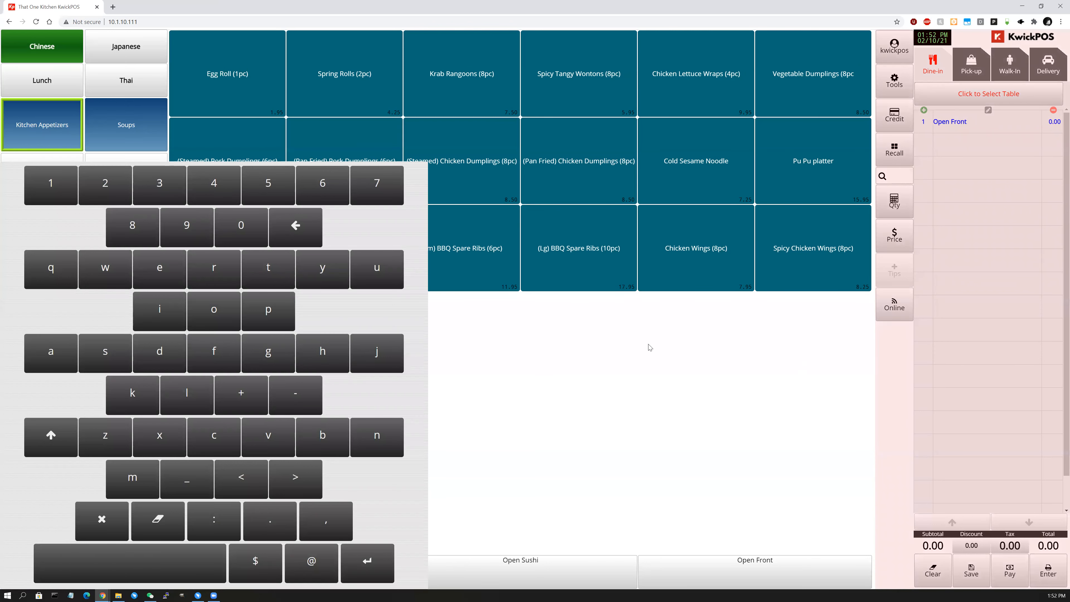
pyautogui.click(368, 568)
pyautogui.click(814, 241)
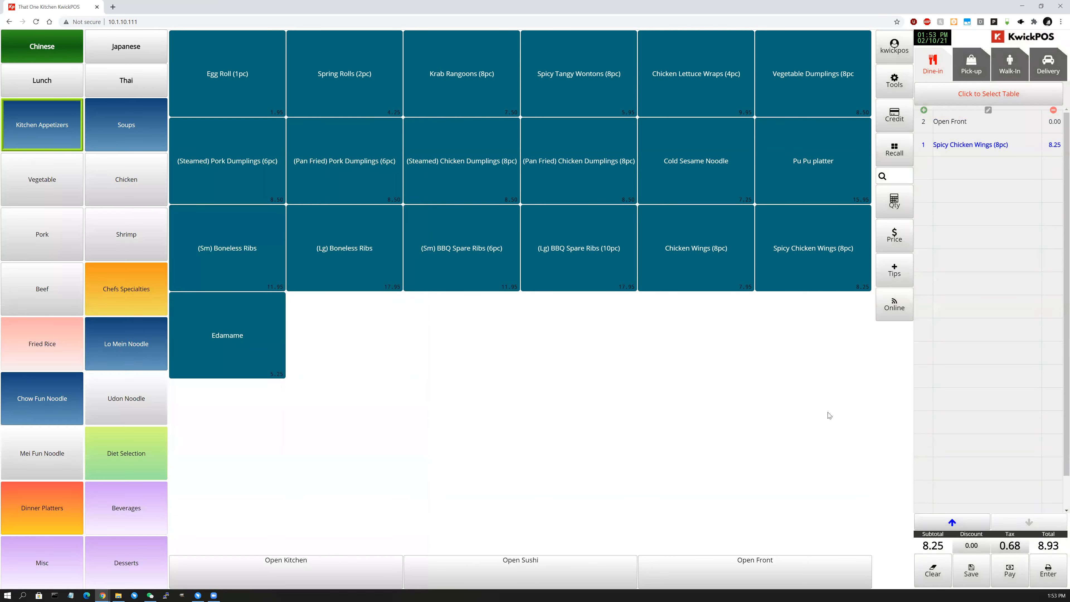
pyautogui.click(1053, 149)
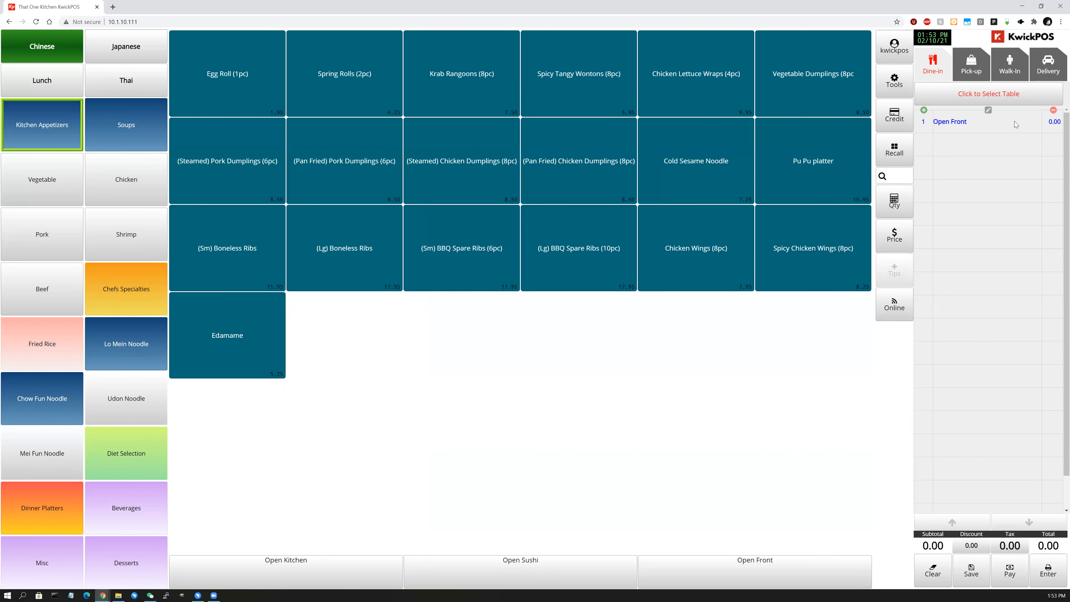
# Add Cold Sesame Noodle and 20 Egg Rolls to the order.
pyautogui.click(691, 174)
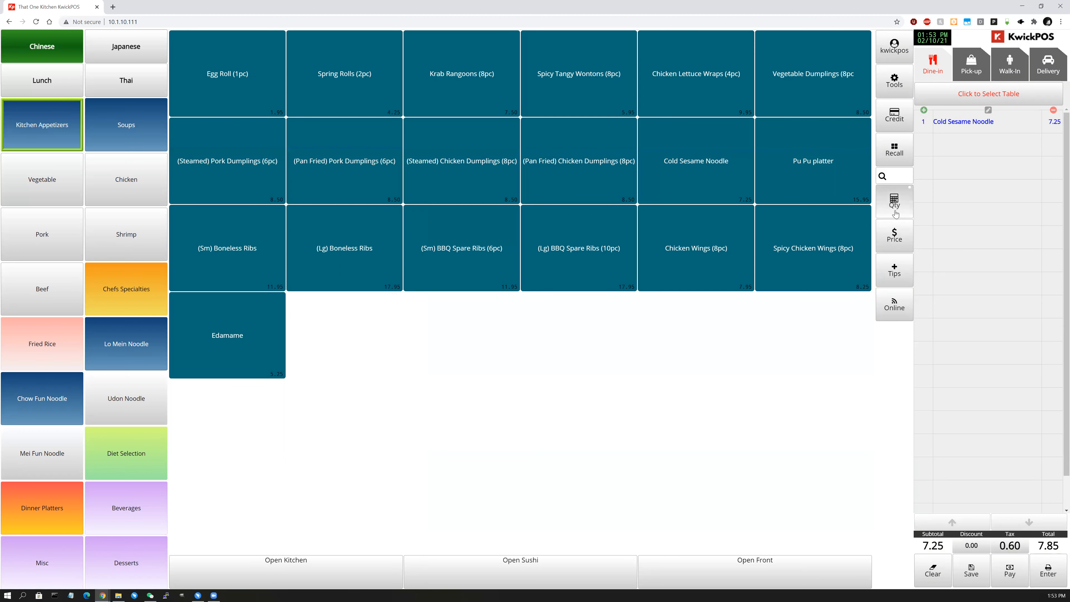
pyautogui.click(894, 202)
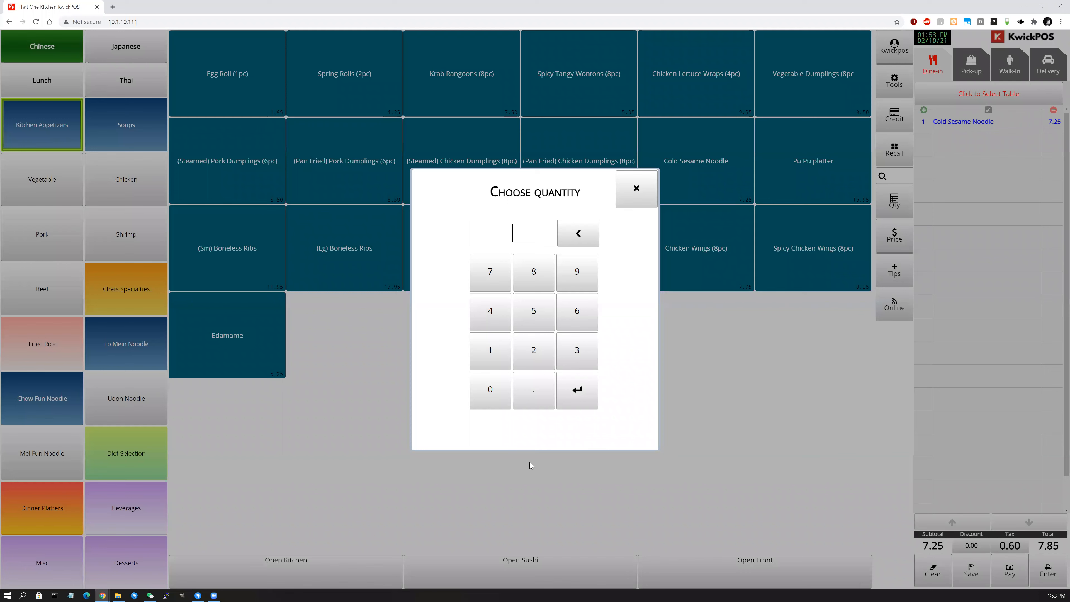
pyautogui.click(537, 362)
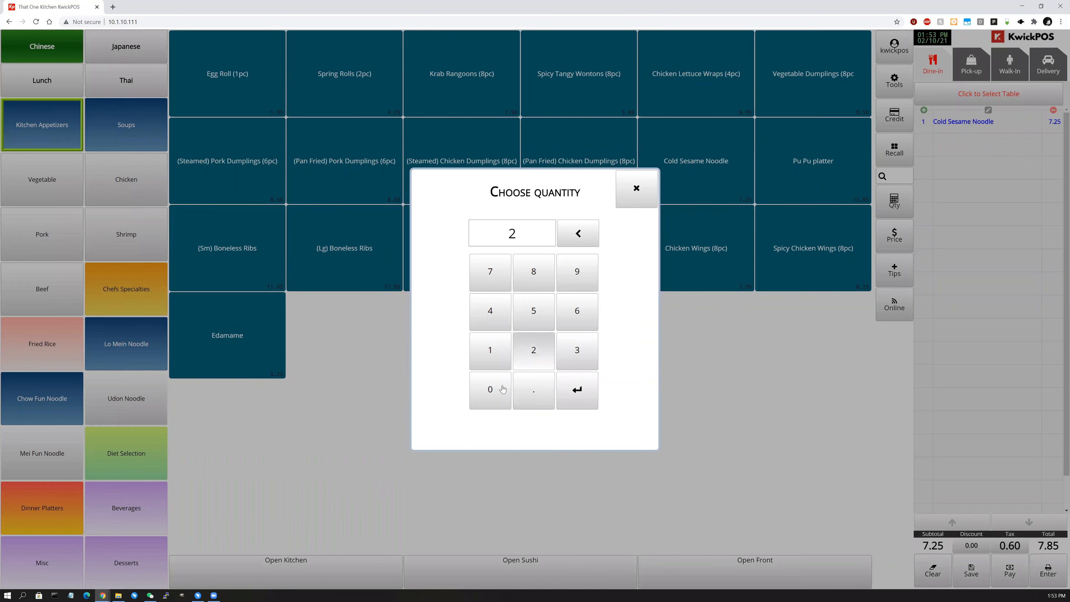
pyautogui.write('0')
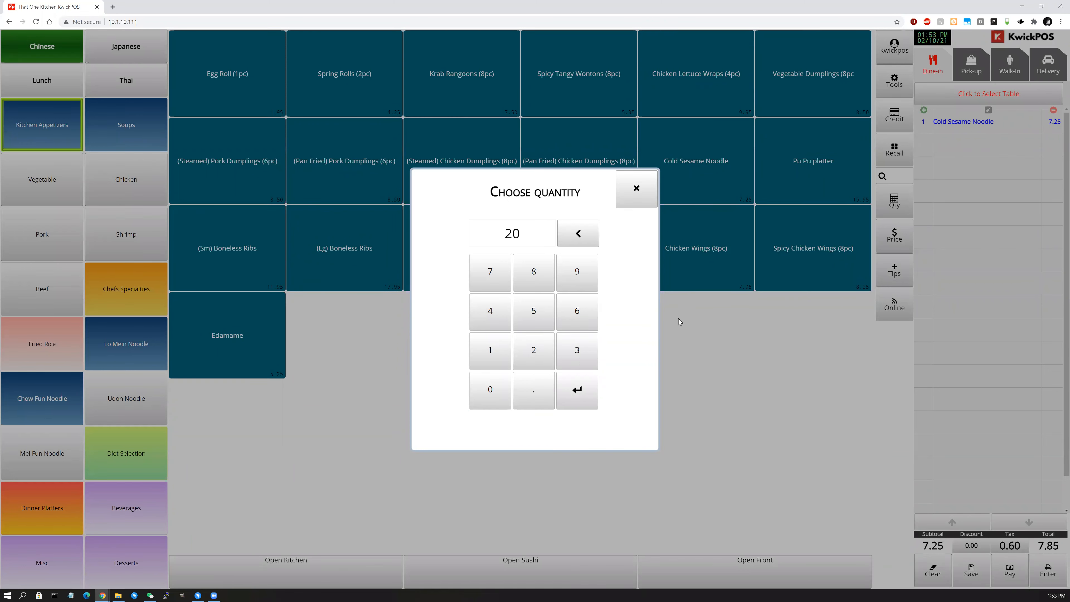
pyautogui.click(578, 396)
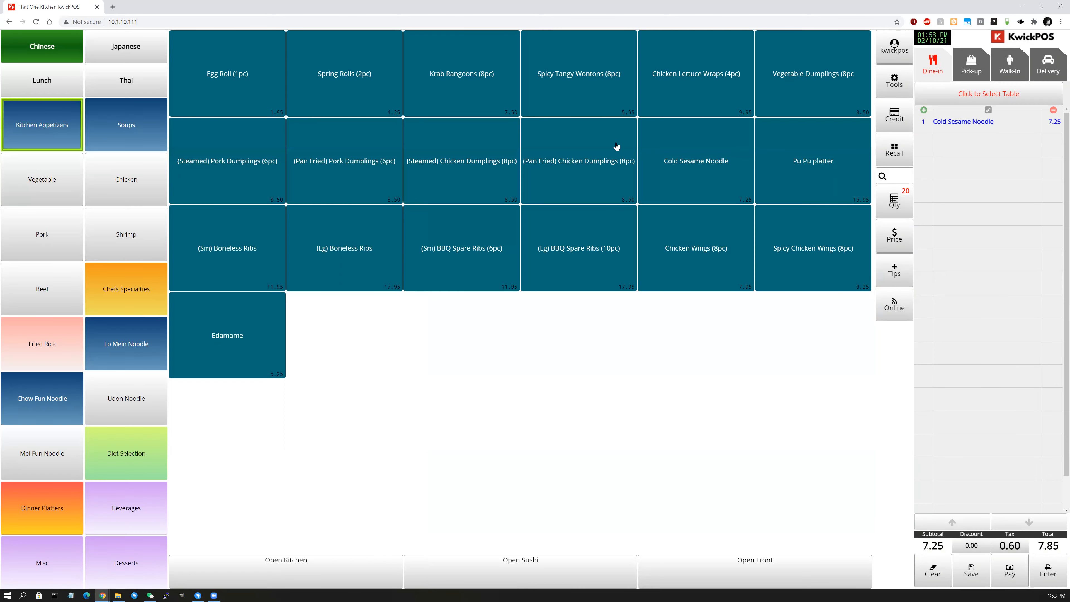
pyautogui.click(220, 83)
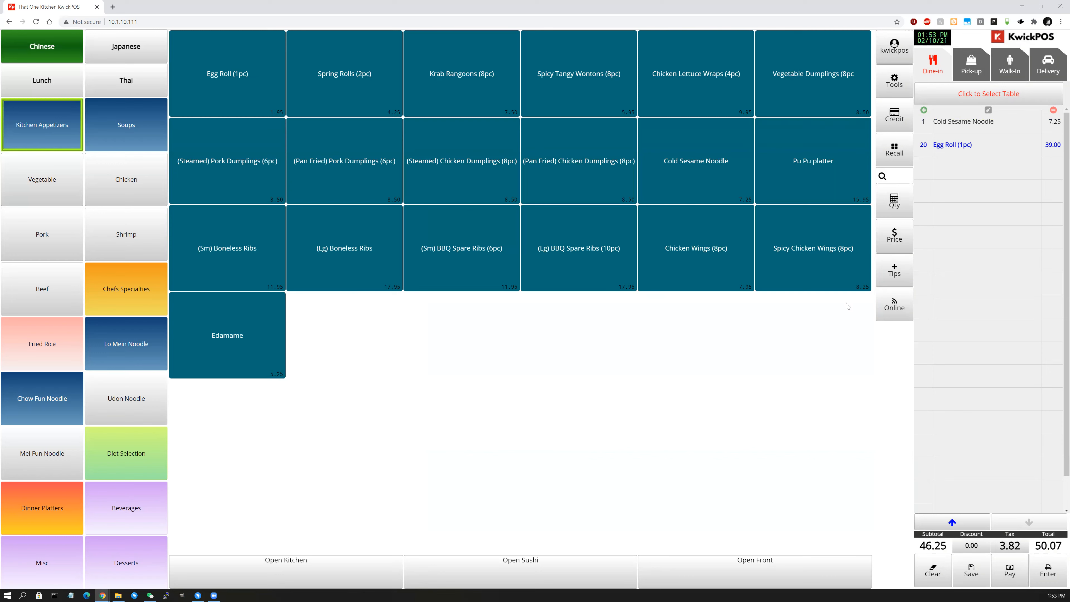
# Add a Pu Pu platter and choose to give it a new fixed price.
pyautogui.click(813, 172)
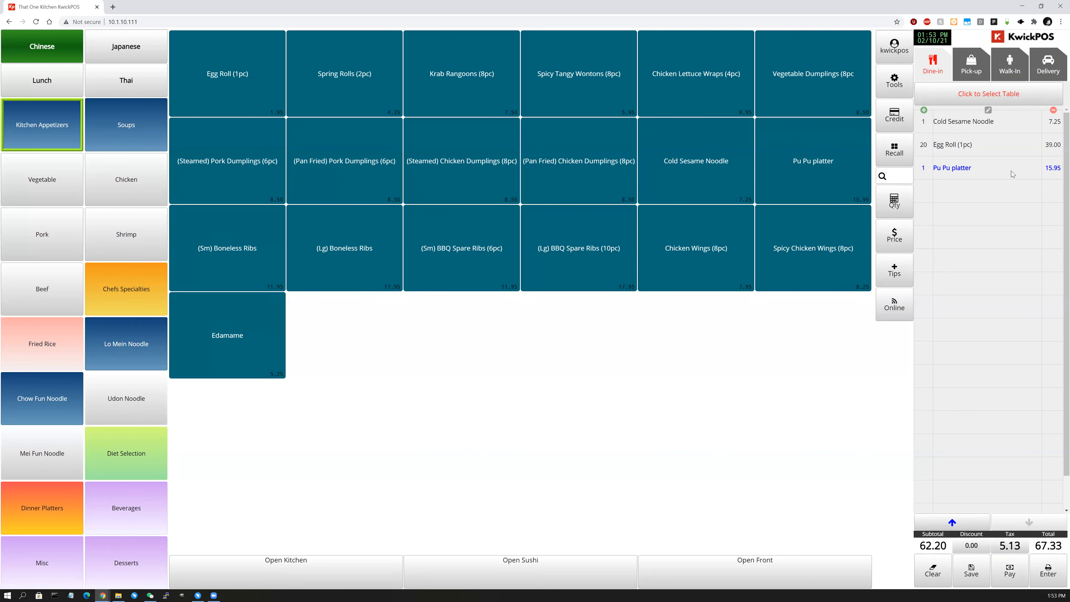
pyautogui.click(904, 247)
pyautogui.click(515, 352)
# Price the Pu Pu platter at 2.00, then take 25% off to 1.50.
pyautogui.click(549, 352)
pyautogui.click(579, 387)
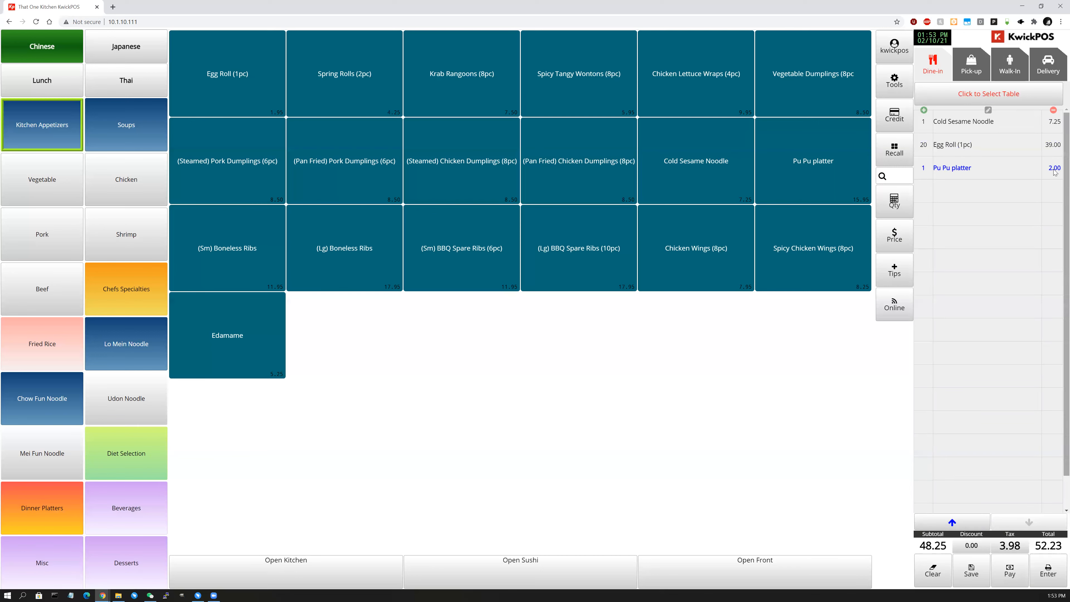
pyautogui.click(907, 233)
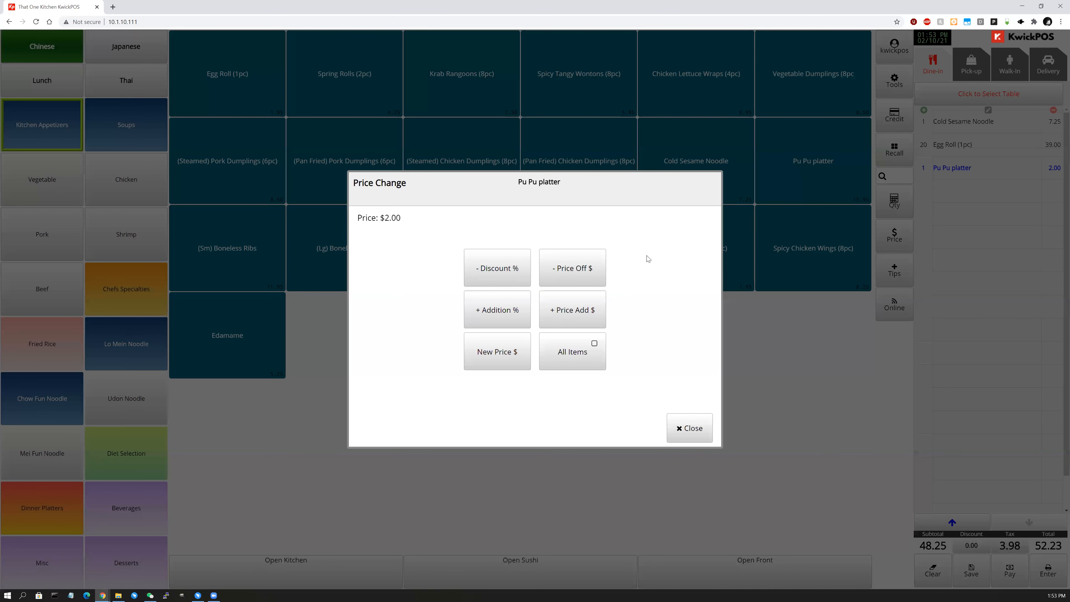
pyautogui.click(502, 279)
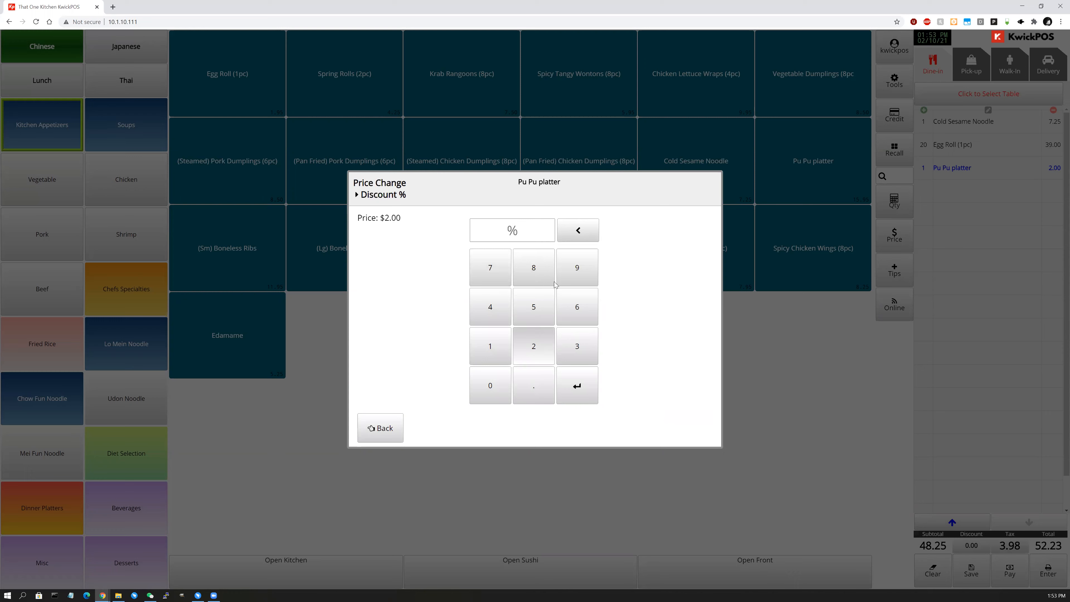
pyautogui.click(533, 346)
pyautogui.click(533, 306)
pyautogui.click(577, 388)
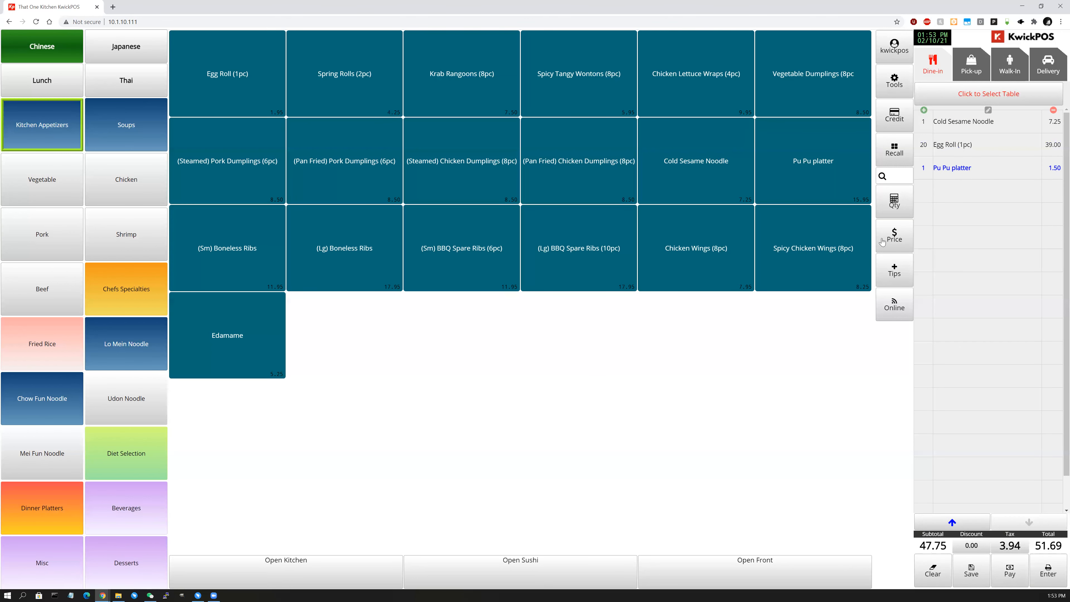
# Add 25% back to the platter, making it 1.88.
pyautogui.click(888, 240)
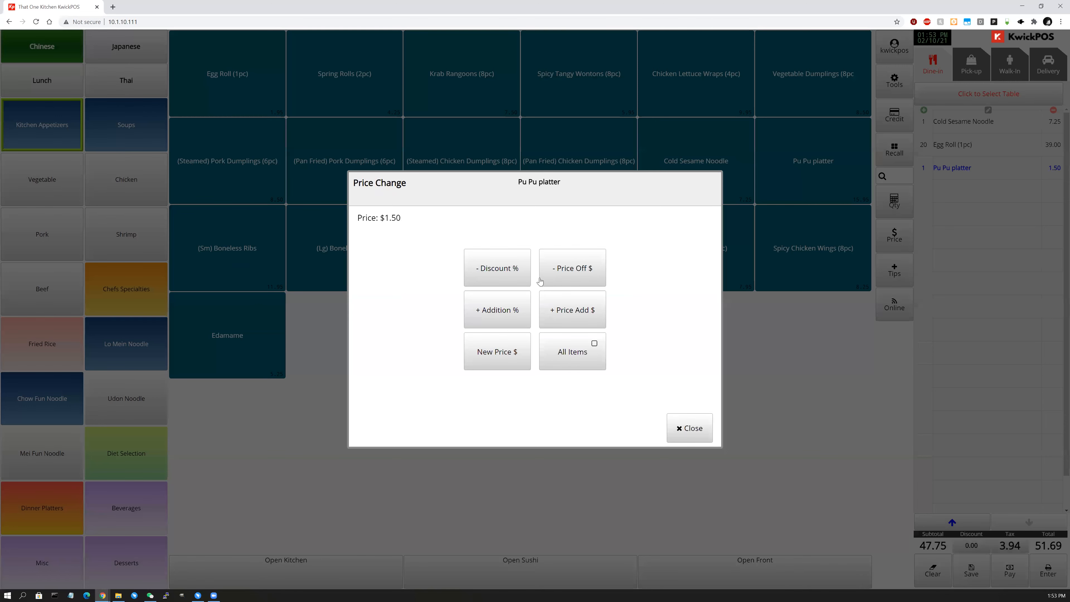
pyautogui.click(515, 322)
pyautogui.click(532, 343)
pyautogui.click(534, 315)
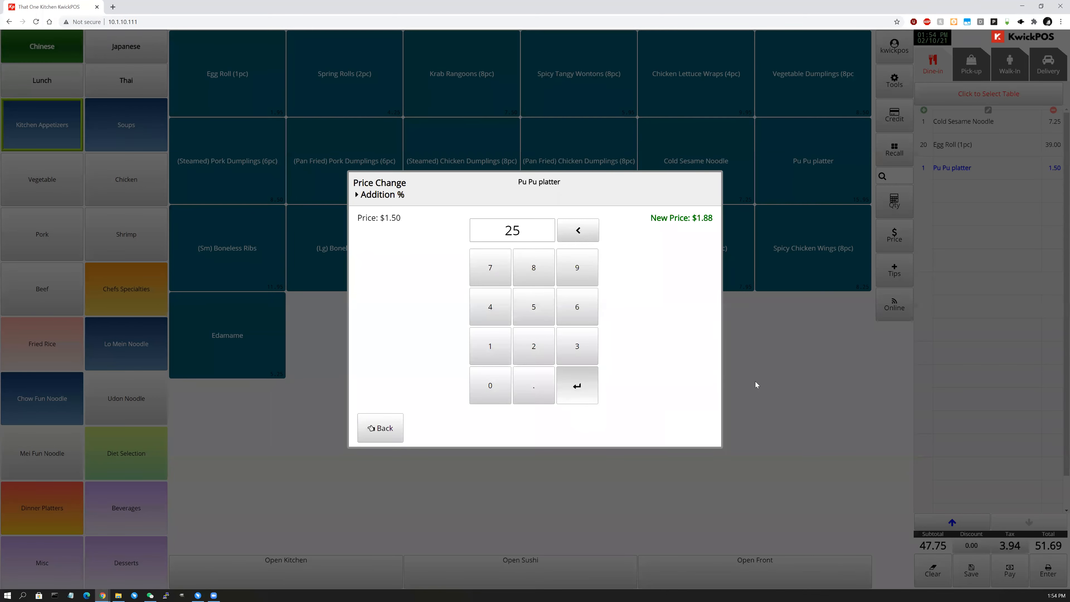
pyautogui.click(576, 391)
# Take 2.0 off the platter price, bringing it to 0.00.
pyautogui.click(899, 236)
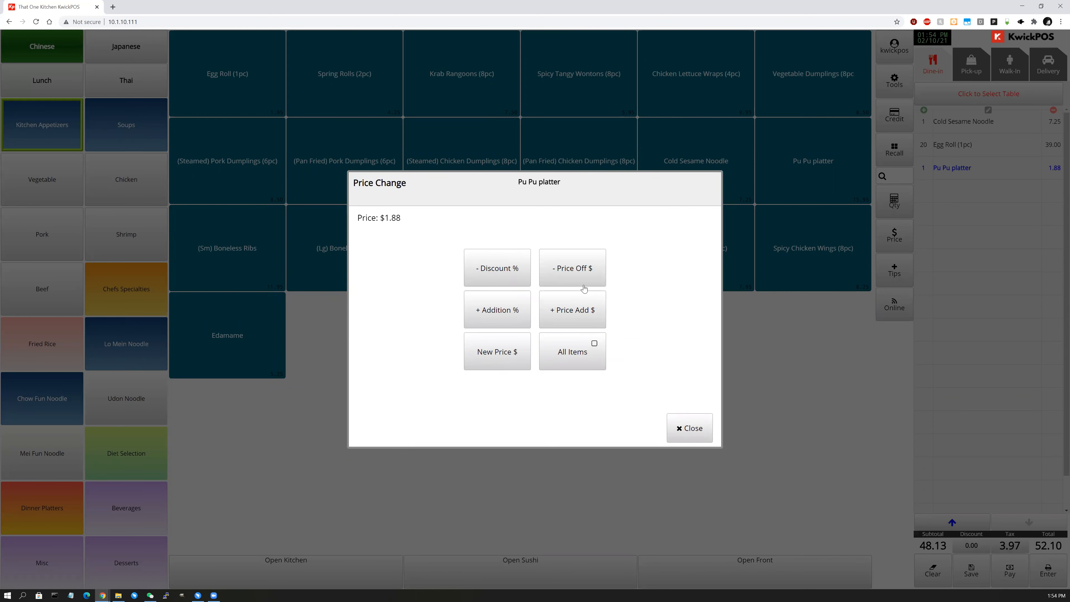
pyautogui.click(586, 274)
pyautogui.click(533, 343)
pyautogui.click(498, 388)
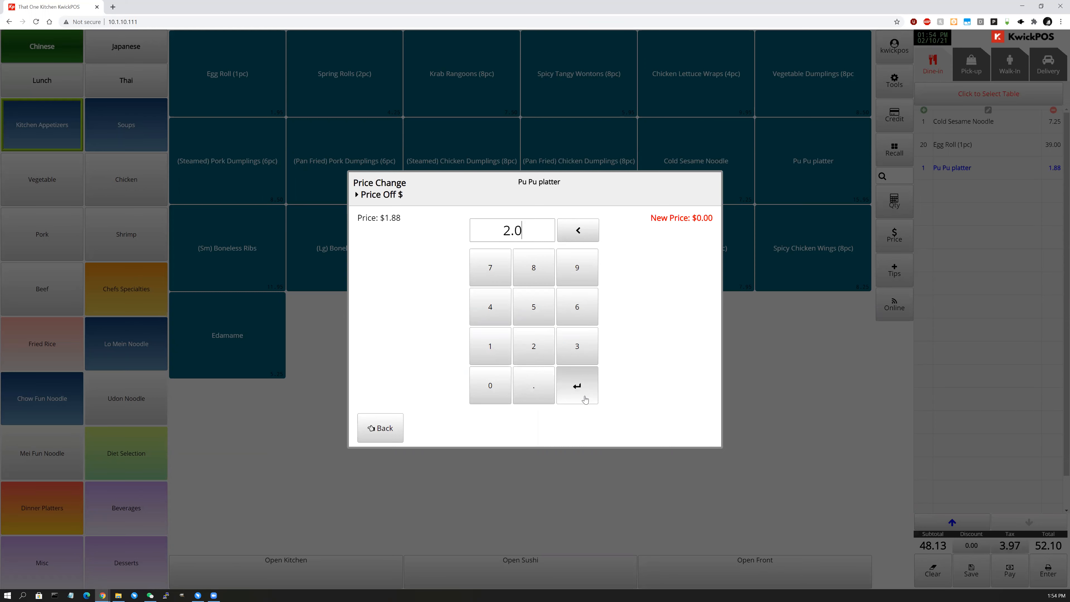
pyautogui.click(584, 396)
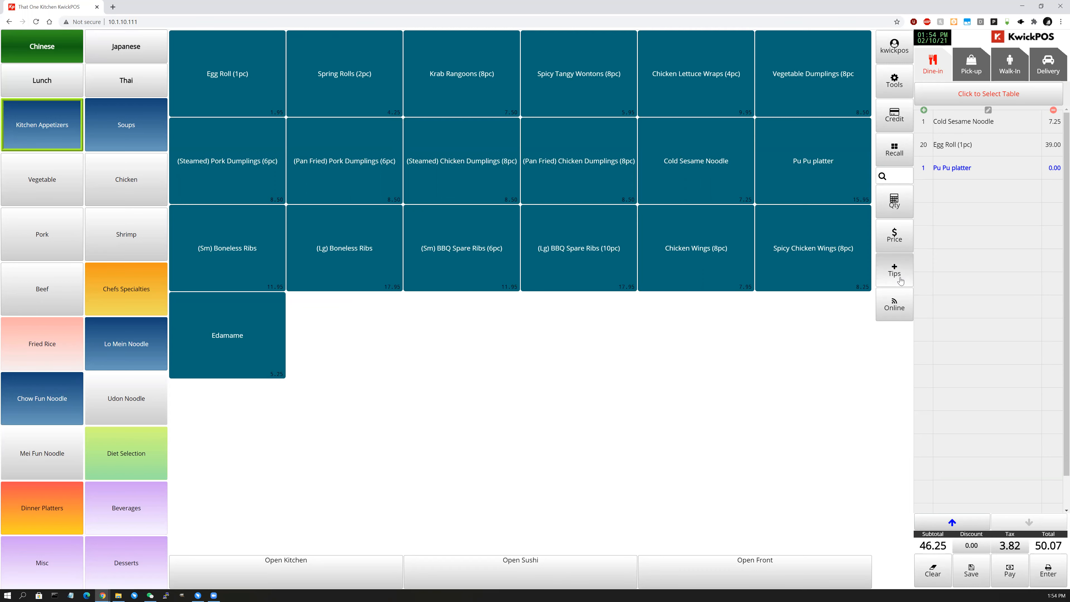
# Add a custom $2.00 tip to the order.
pyautogui.click(884, 264)
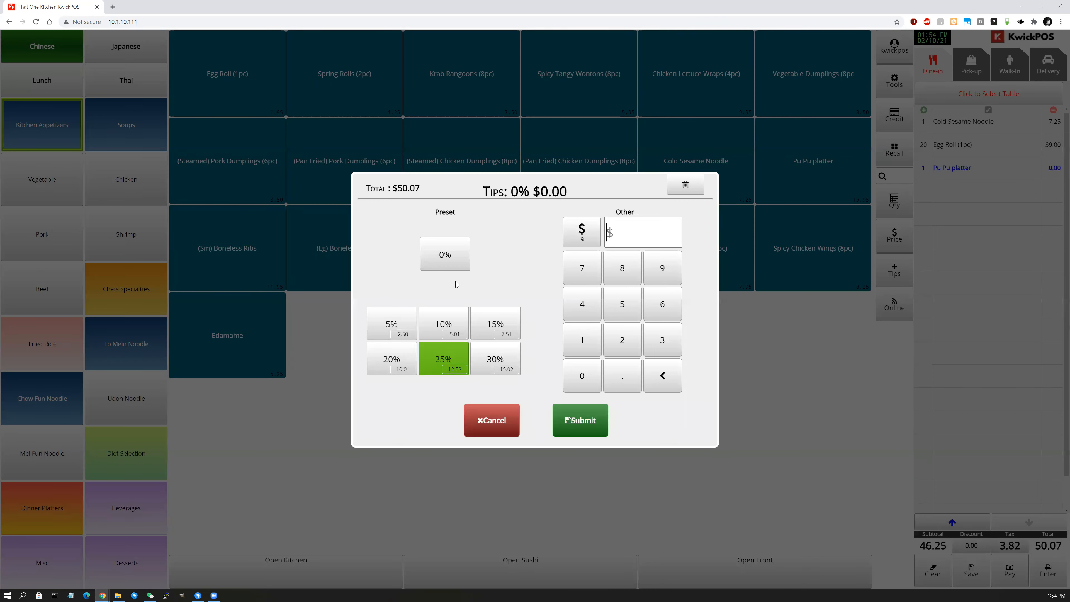
pyautogui.click(622, 340)
pyautogui.click(580, 420)
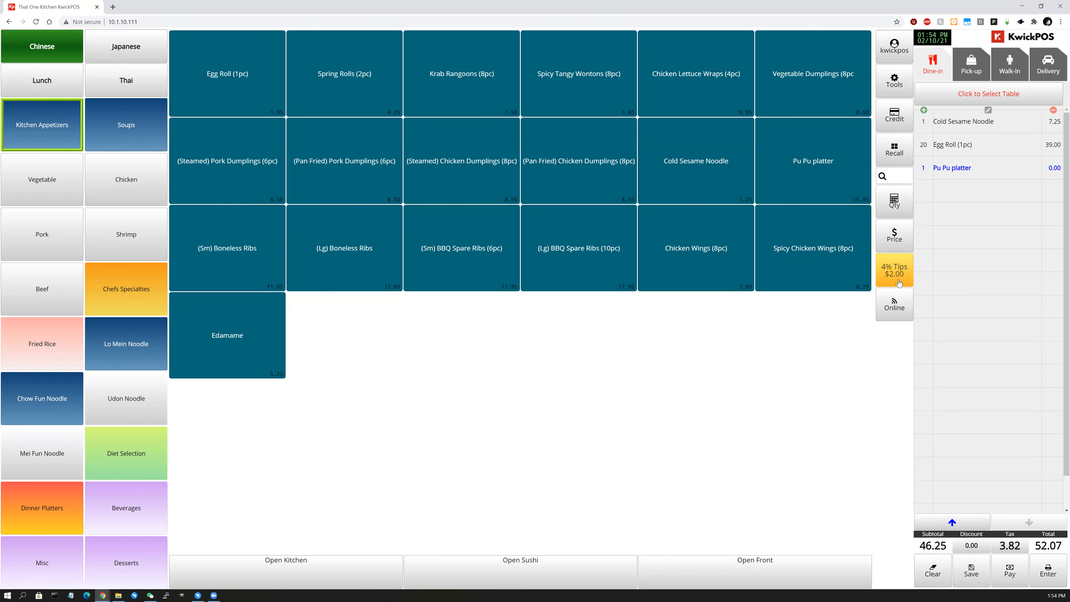
# Change the tip to $7.00 in dollars and bring up the order discount entry.
pyautogui.click(897, 281)
pyautogui.click(581, 235)
pyautogui.click(609, 347)
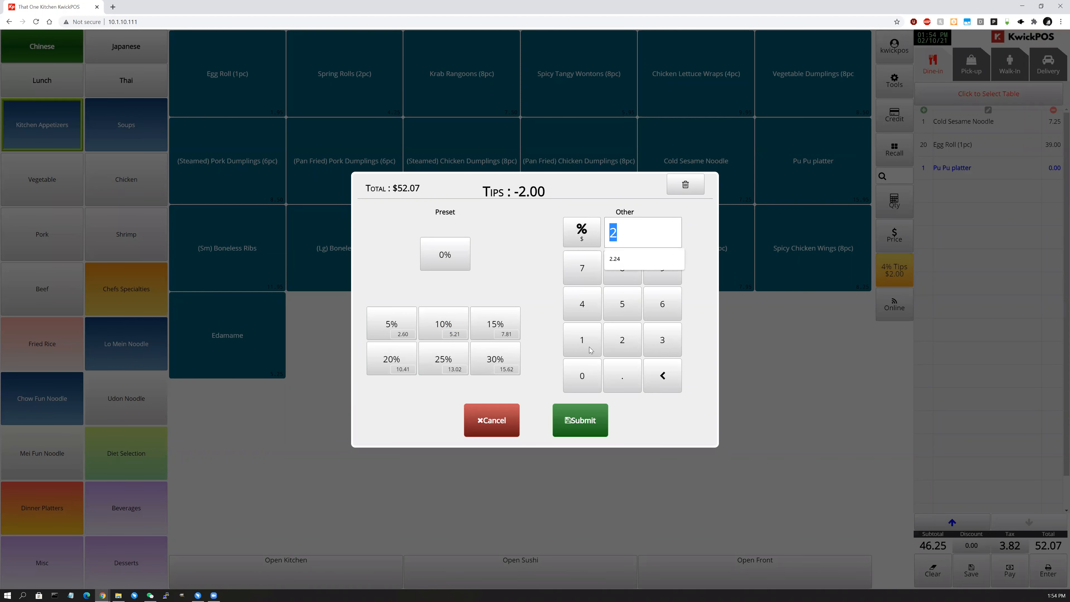
pyautogui.click(588, 234)
pyautogui.click(592, 279)
pyautogui.click(596, 423)
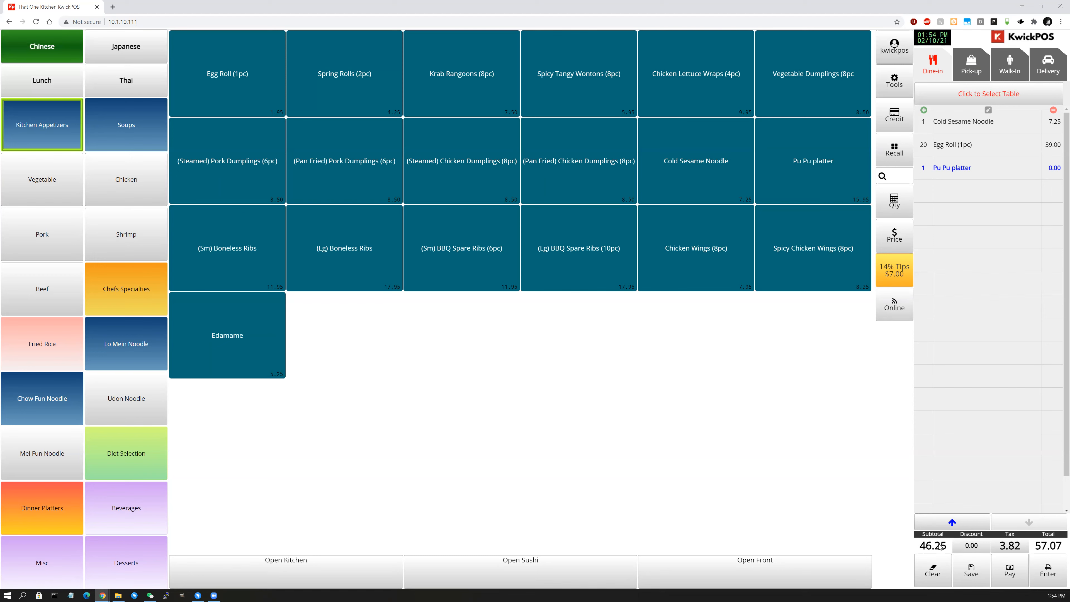
pyautogui.click(975, 551)
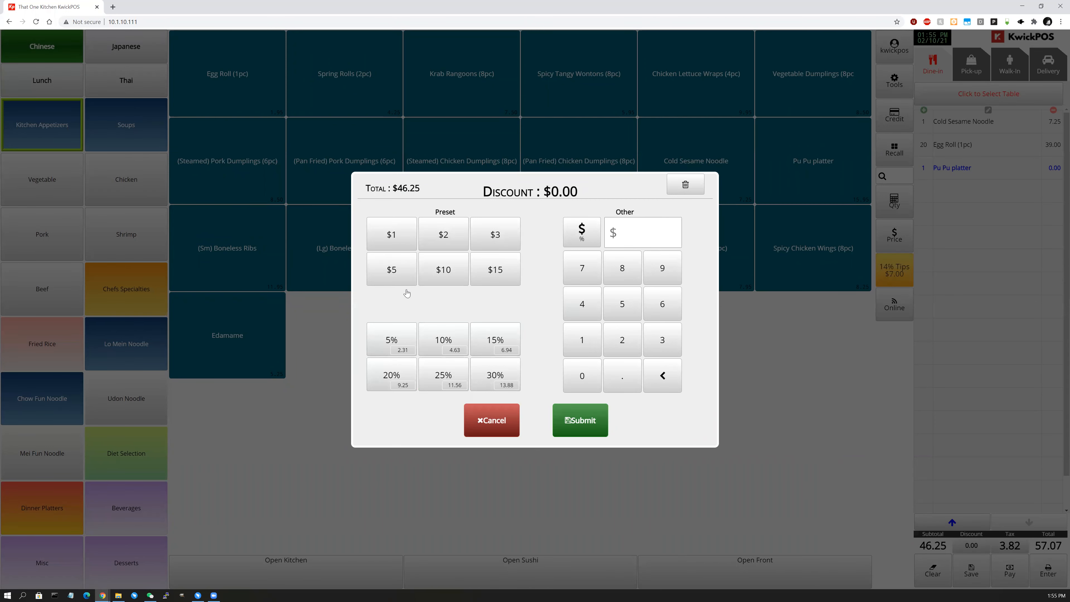
# Apply the $10 preset discount to the order.
pyautogui.click(633, 311)
pyautogui.click(577, 236)
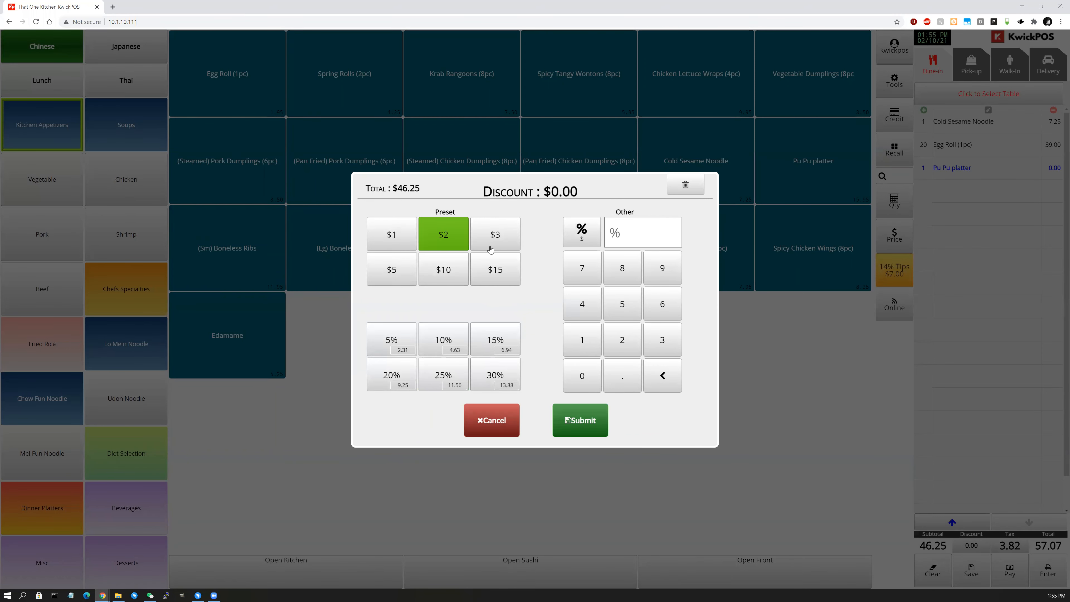
pyautogui.click(462, 263)
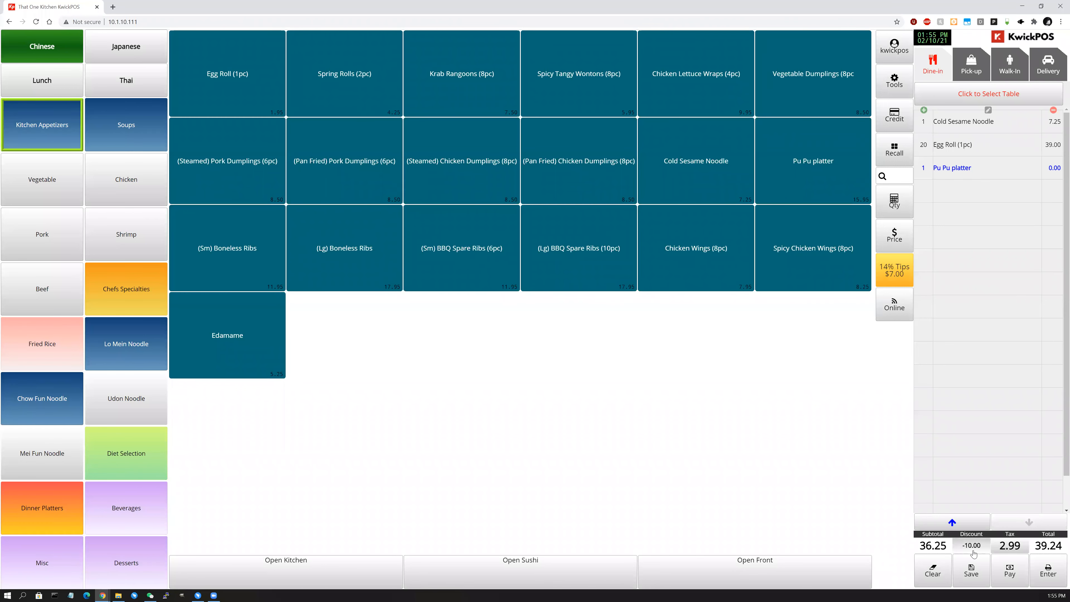
# Set the order to No Tax, then switch it back to Yes Tax.
pyautogui.click(1004, 547)
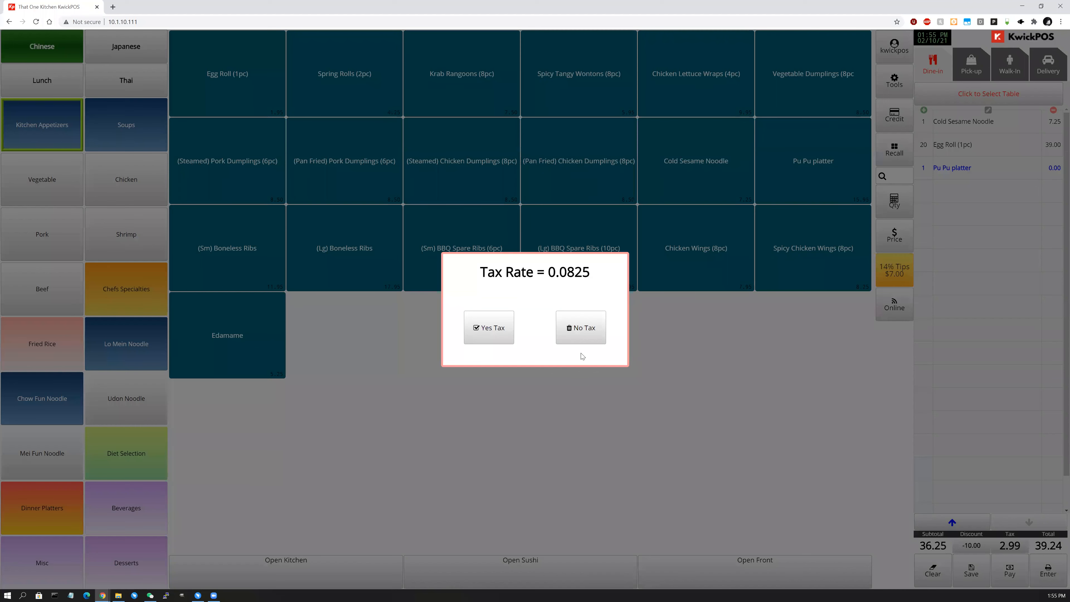
pyautogui.click(583, 334)
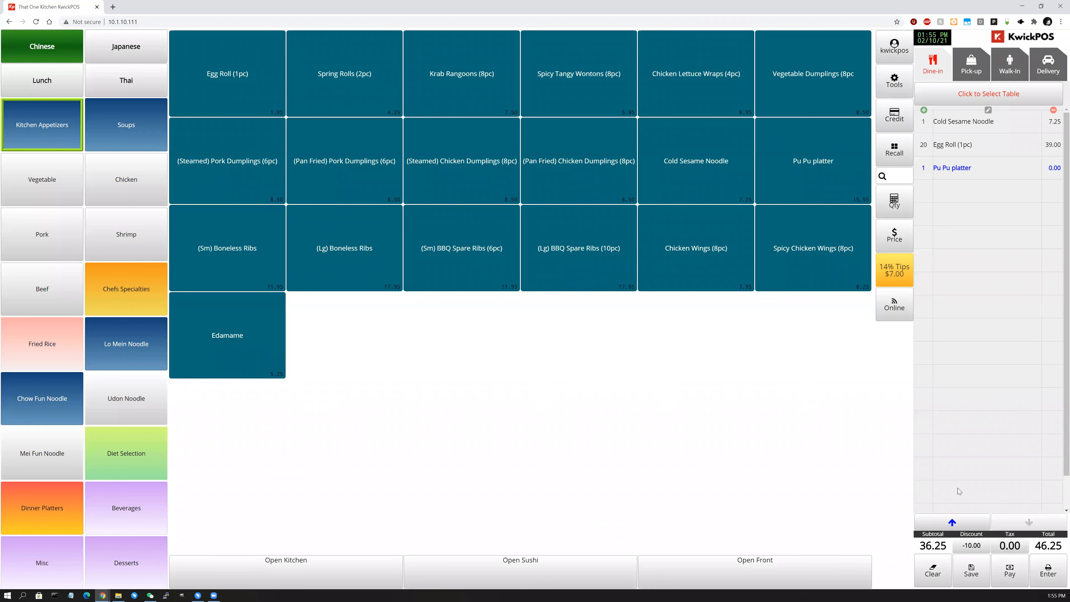
pyautogui.click(1003, 543)
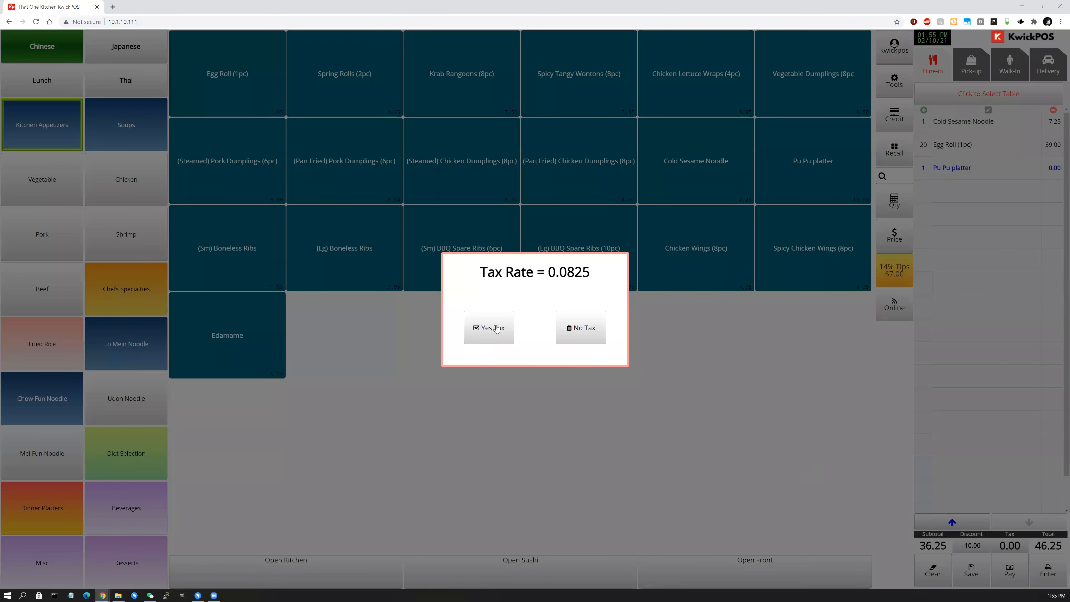
pyautogui.click(495, 327)
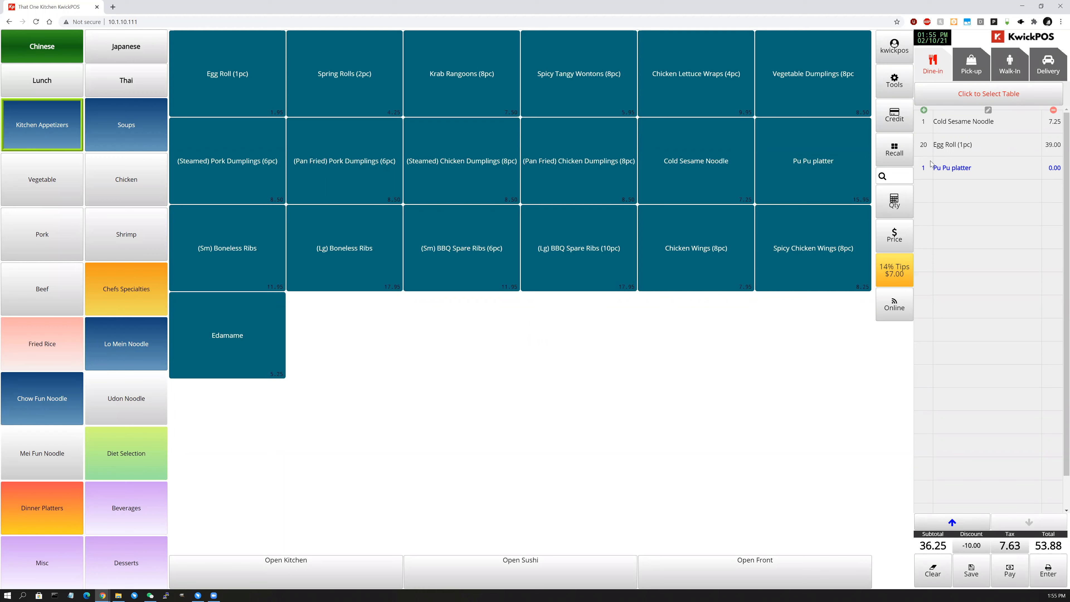
# Clear the old order and start a new one with Mongolian Shrimp, no extra options.
pyautogui.click(933, 574)
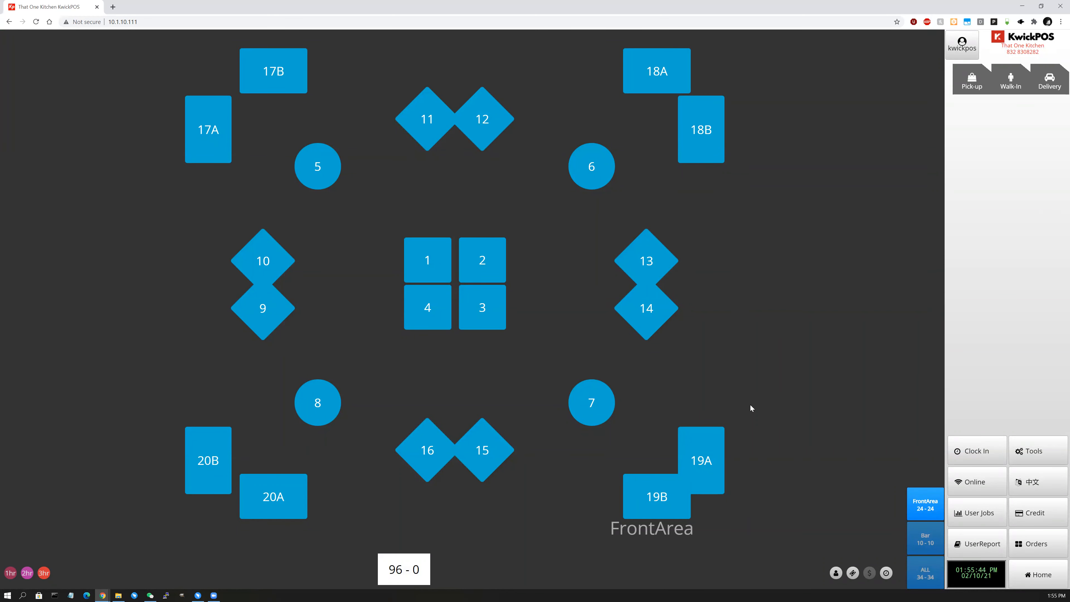
pyautogui.click(1038, 578)
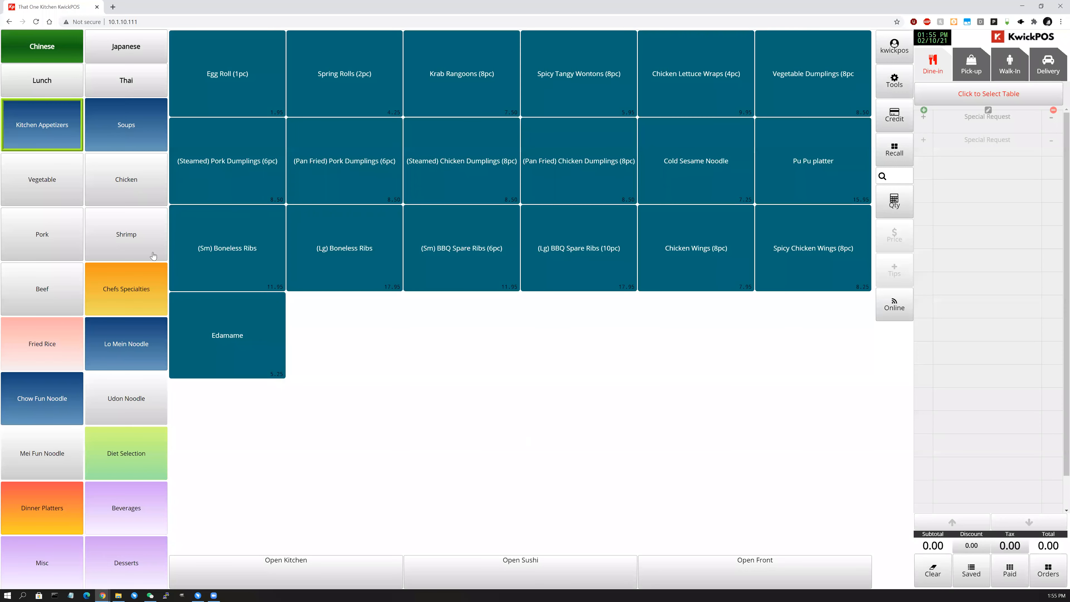
pyautogui.click(136, 212)
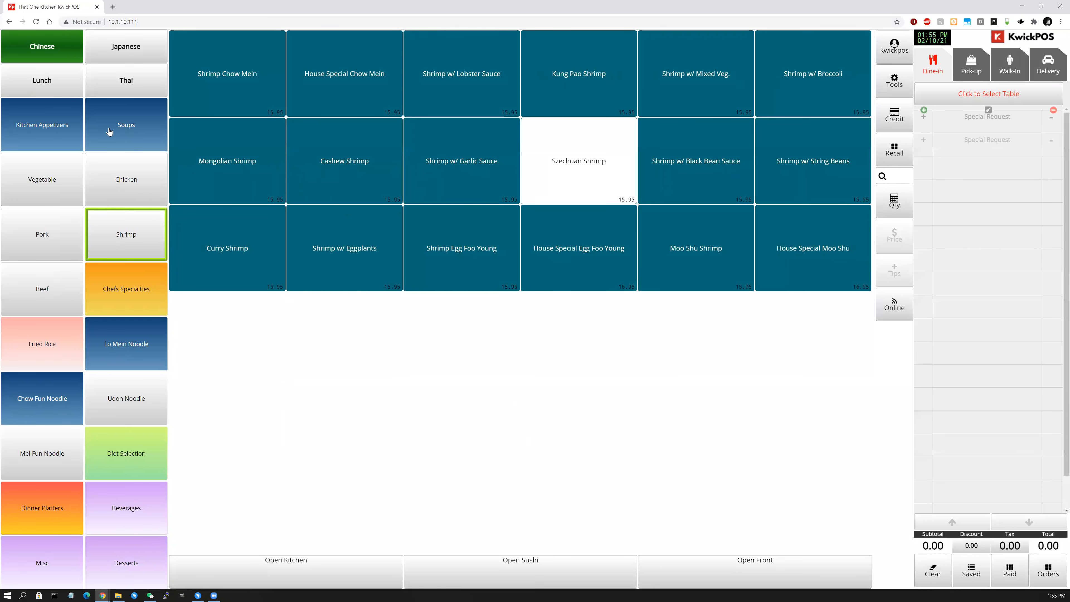
pyautogui.click(278, 179)
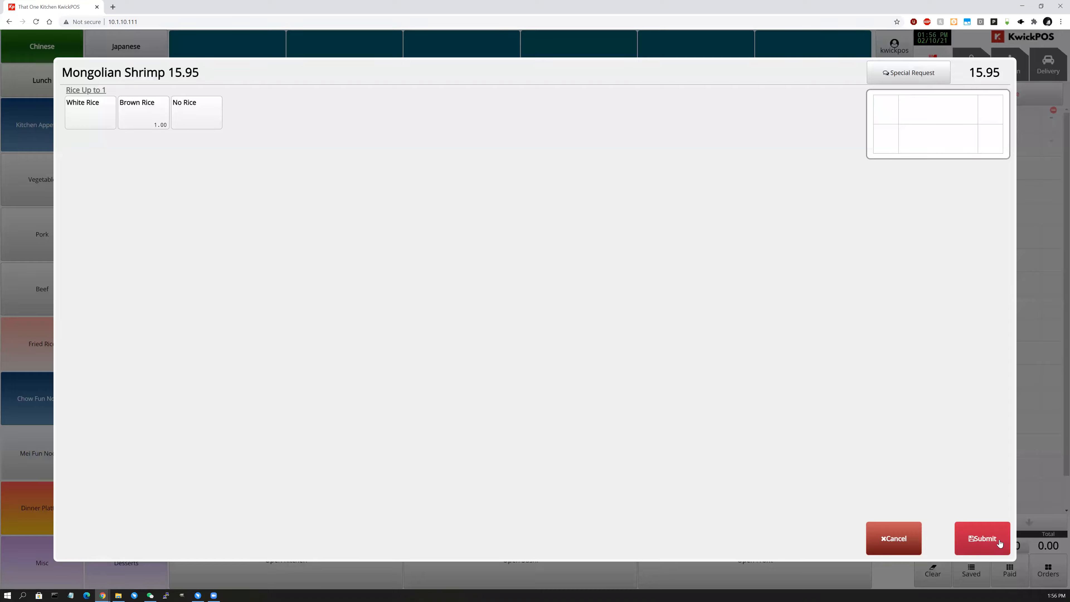
pyautogui.click(976, 550)
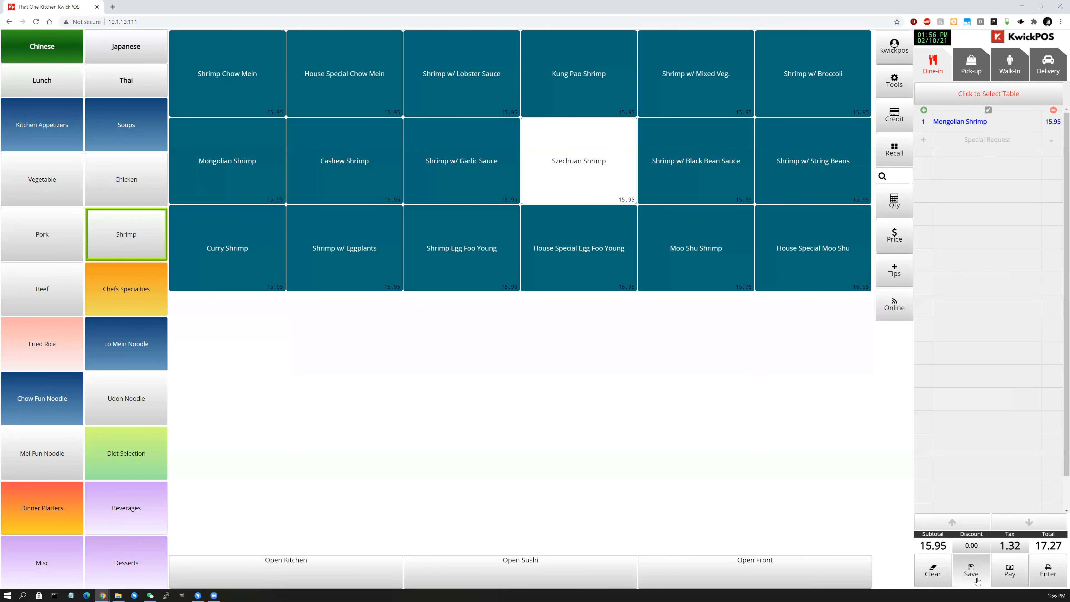
# Save the order with its auto print time set to 13:58.
pyautogui.click(972, 572)
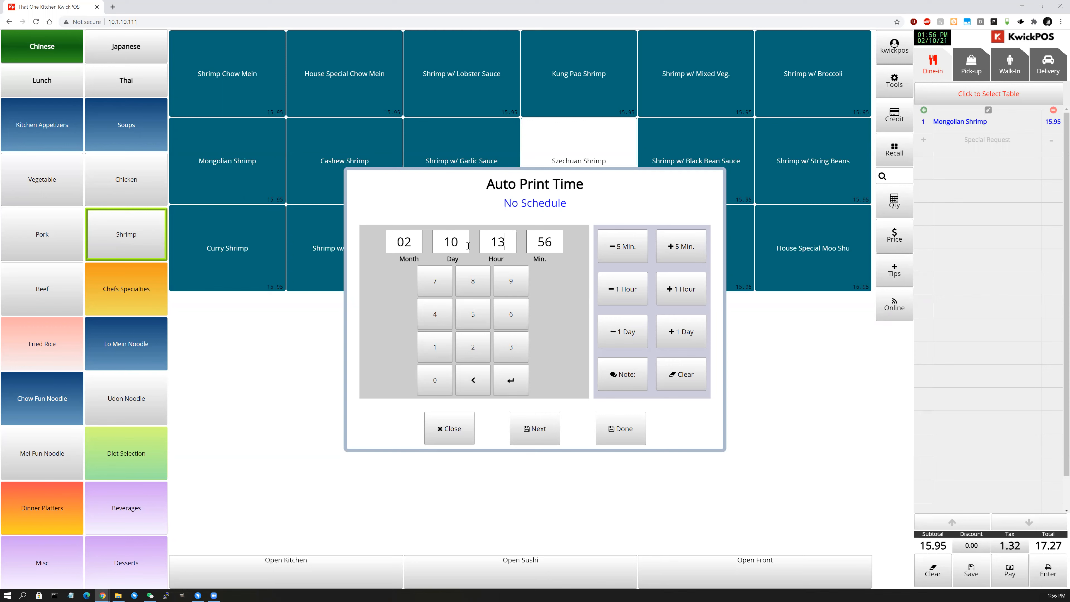
pyautogui.click(555, 244)
pyautogui.click(554, 242)
pyautogui.write('058')
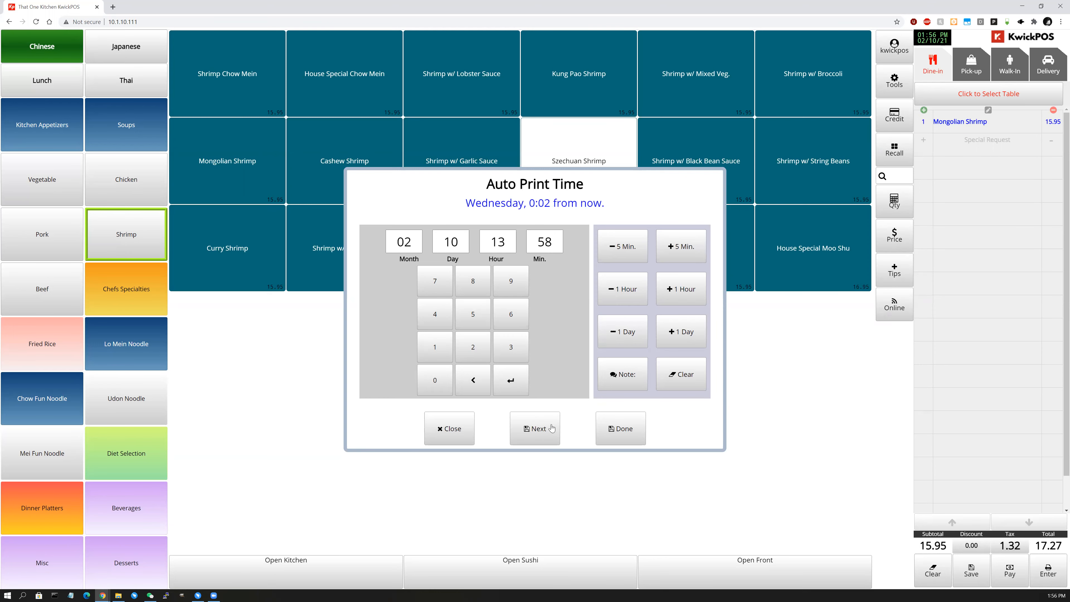
pyautogui.click(602, 429)
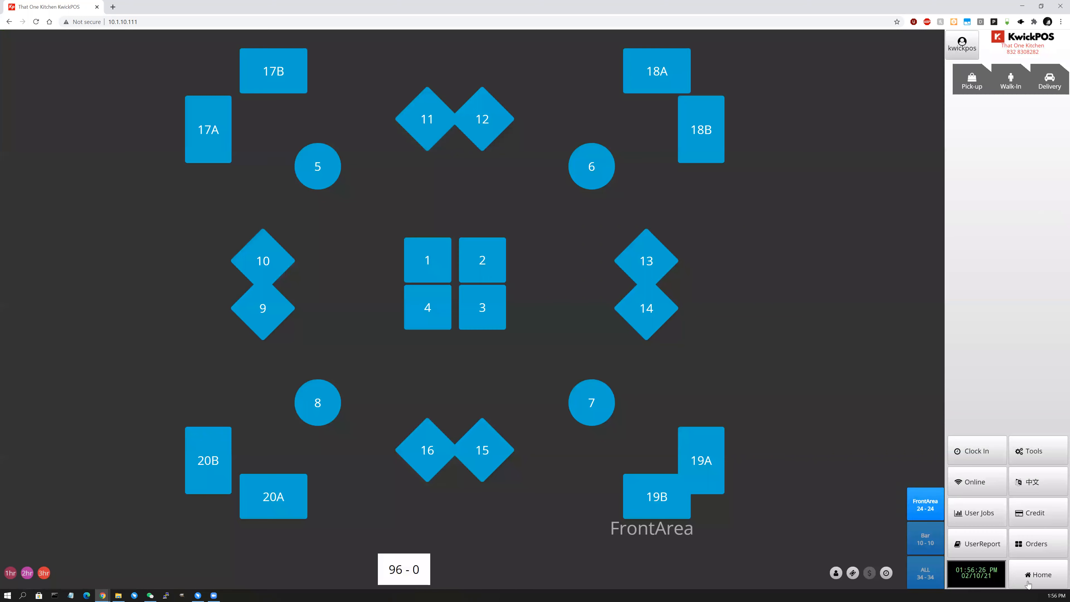
# View the Mongolian Shrimp order's details in the saved orders list, then return Home.
pyautogui.click(1011, 581)
pyautogui.click(970, 575)
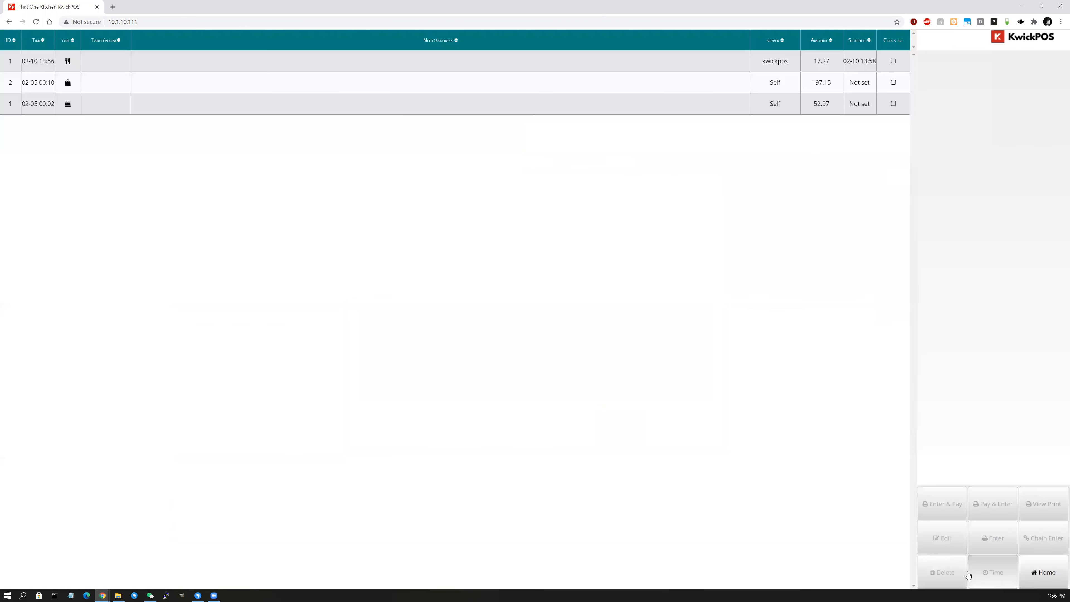
pyautogui.click(45, 59)
pyautogui.click(130, 96)
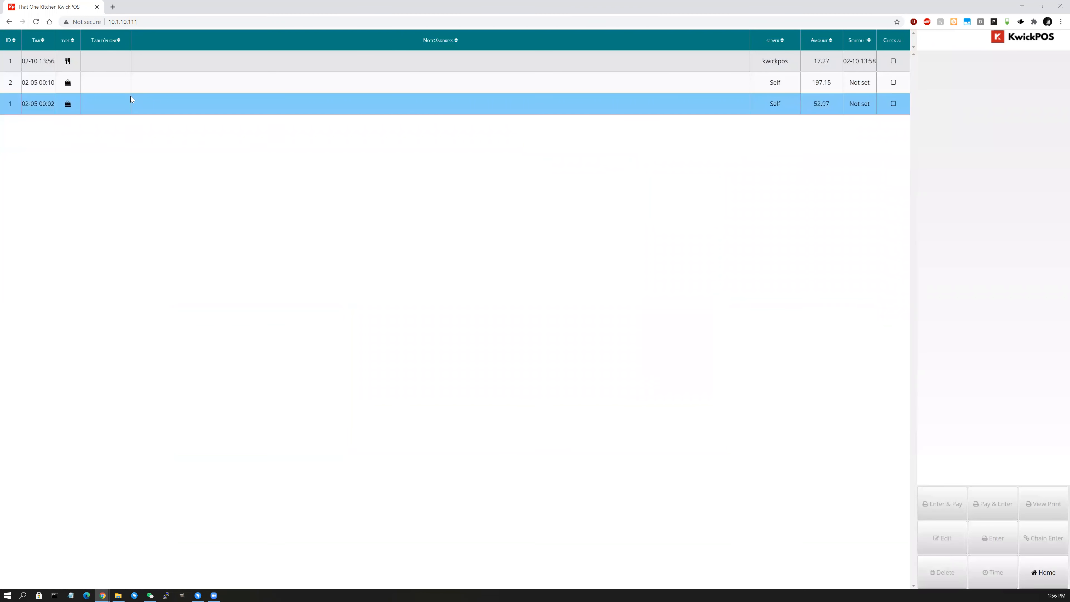
pyautogui.click(129, 69)
pyautogui.click(601, 76)
pyautogui.click(712, 62)
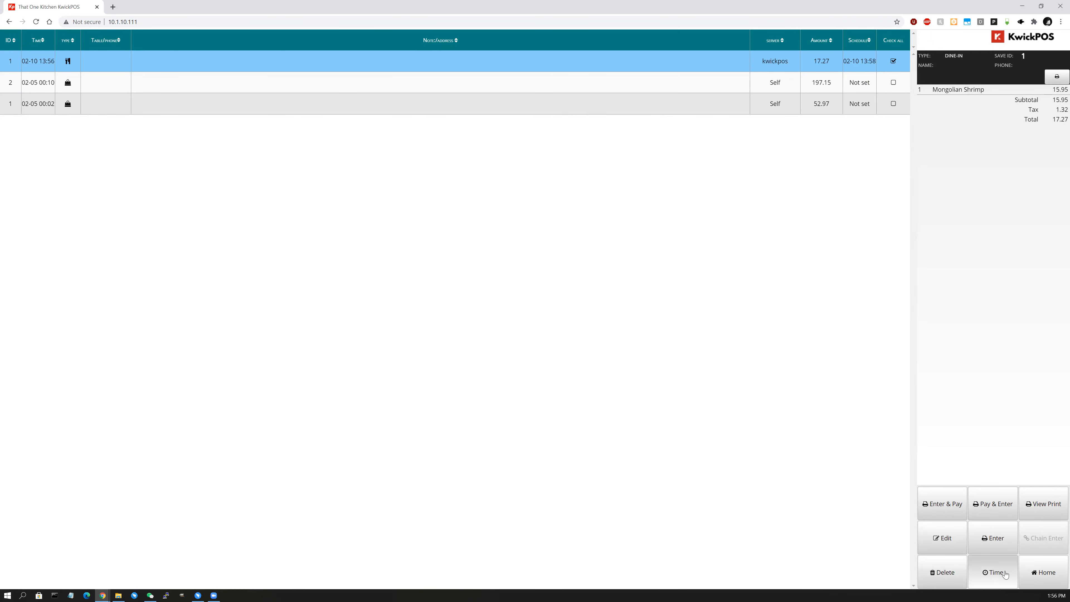
pyautogui.click(1045, 574)
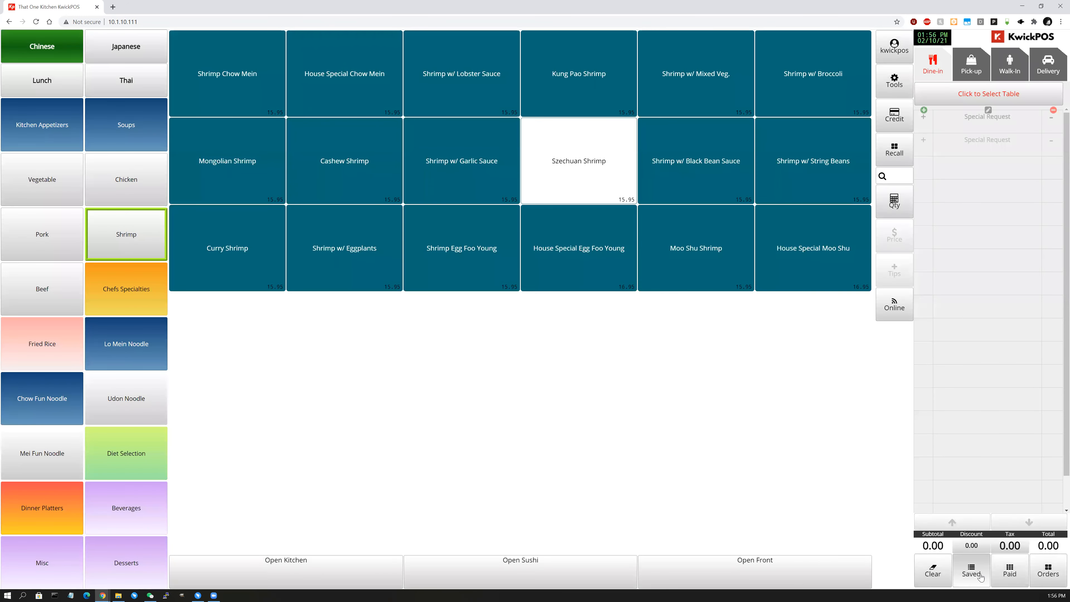
# Enter a Cashew Shrimp pick-up order with blank customer details and send it unpaid at 17.27.
pyautogui.click(375, 171)
pyautogui.click(973, 537)
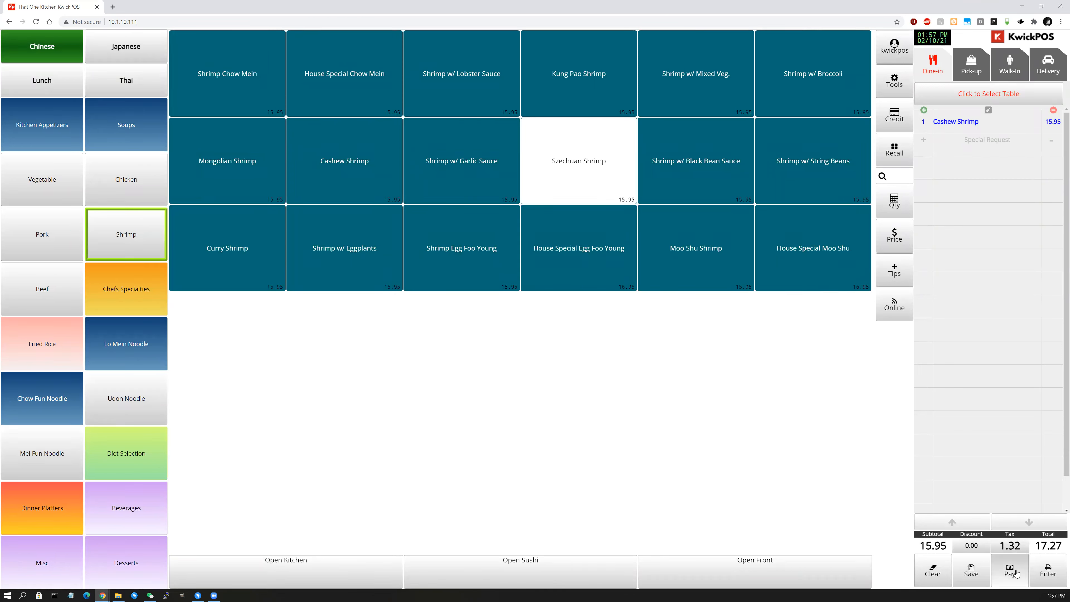
pyautogui.click(970, 65)
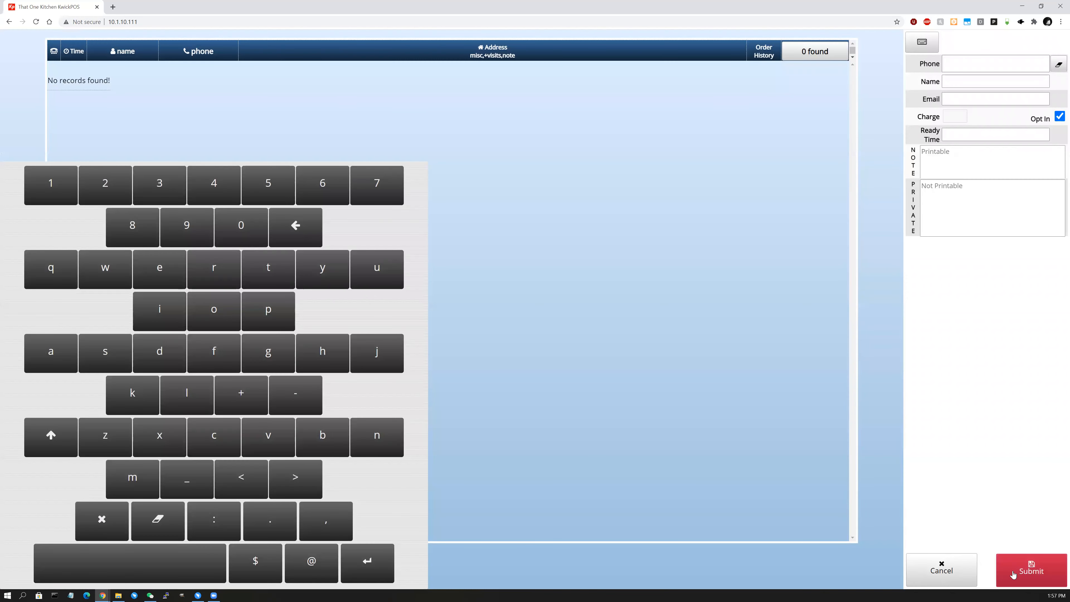
pyautogui.click(1013, 573)
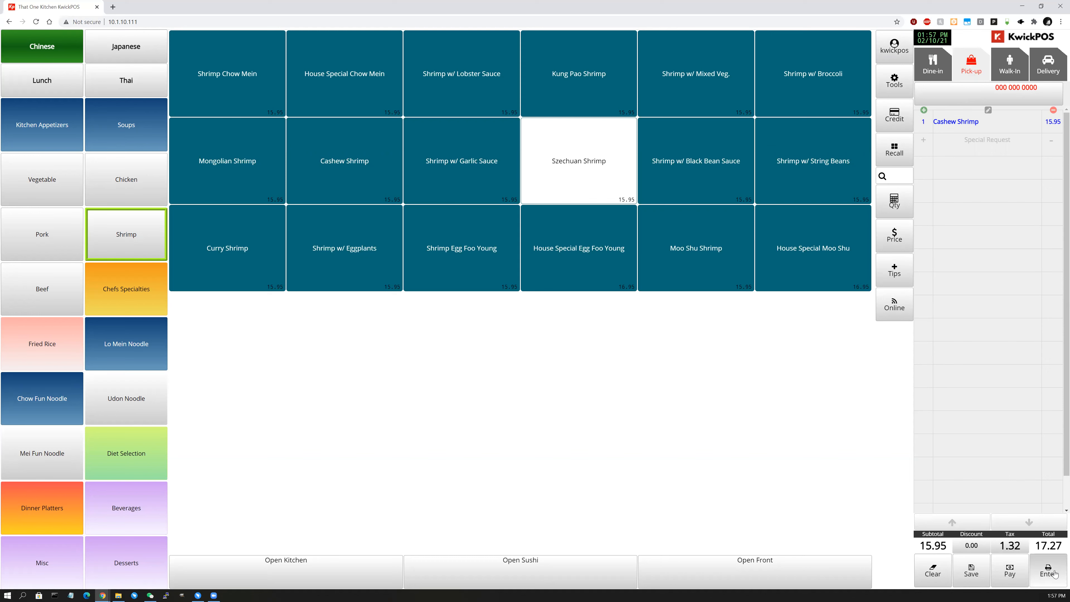
pyautogui.click(1013, 584)
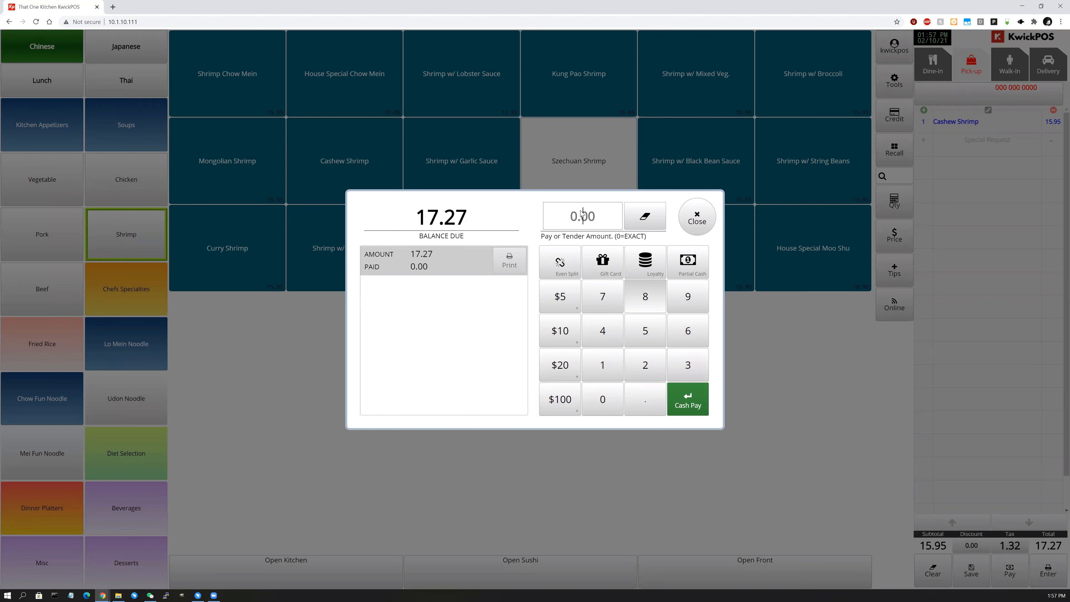
pyautogui.click(696, 218)
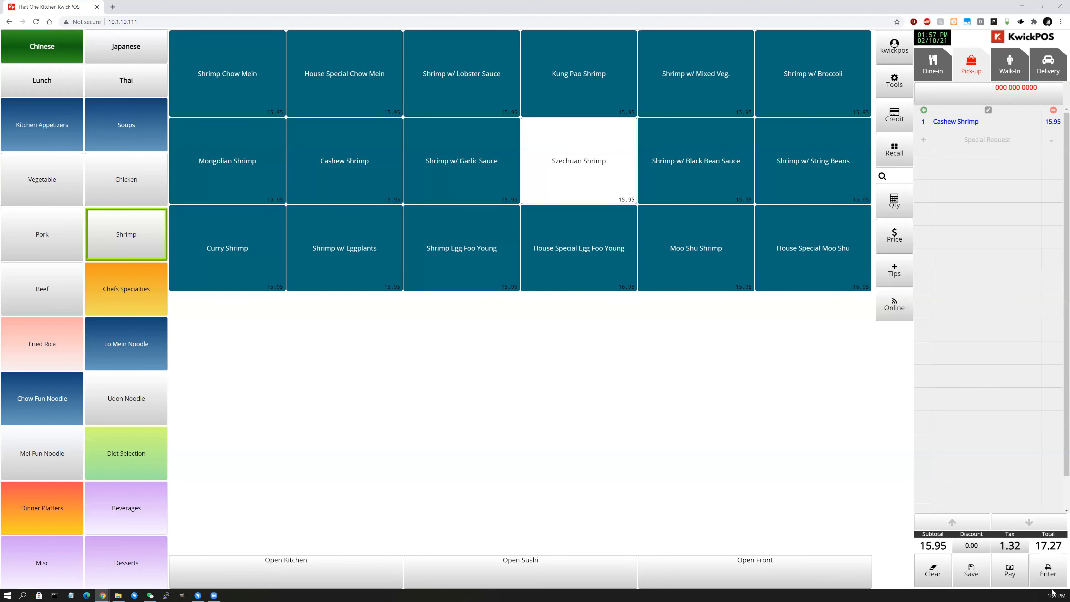
pyautogui.click(1046, 568)
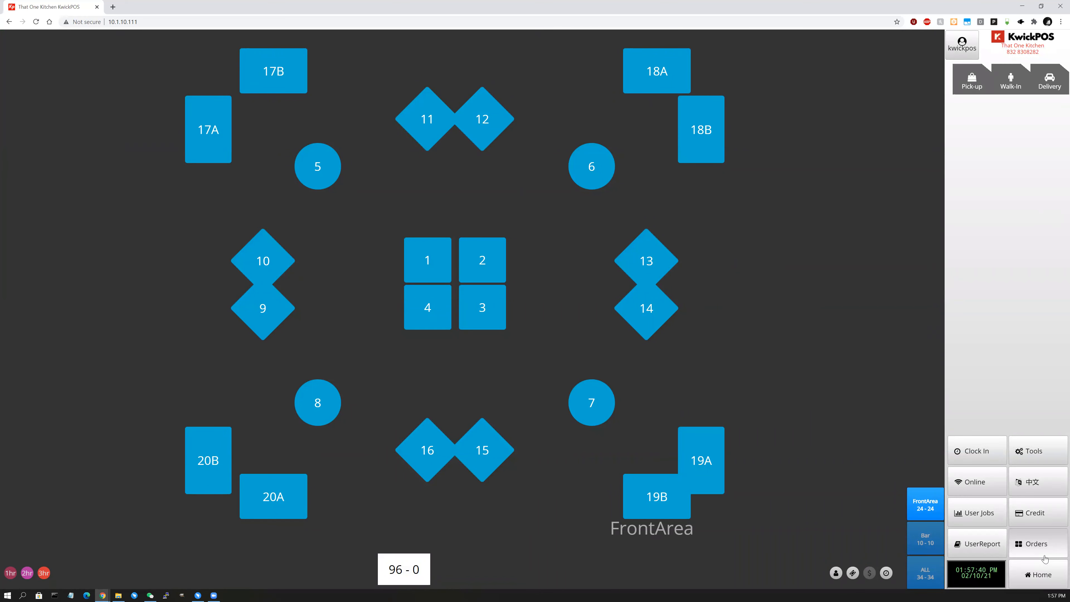
# Open the Cashew Shrimp pick-up order from the Orders list, then return to the menu.
pyautogui.click(1051, 573)
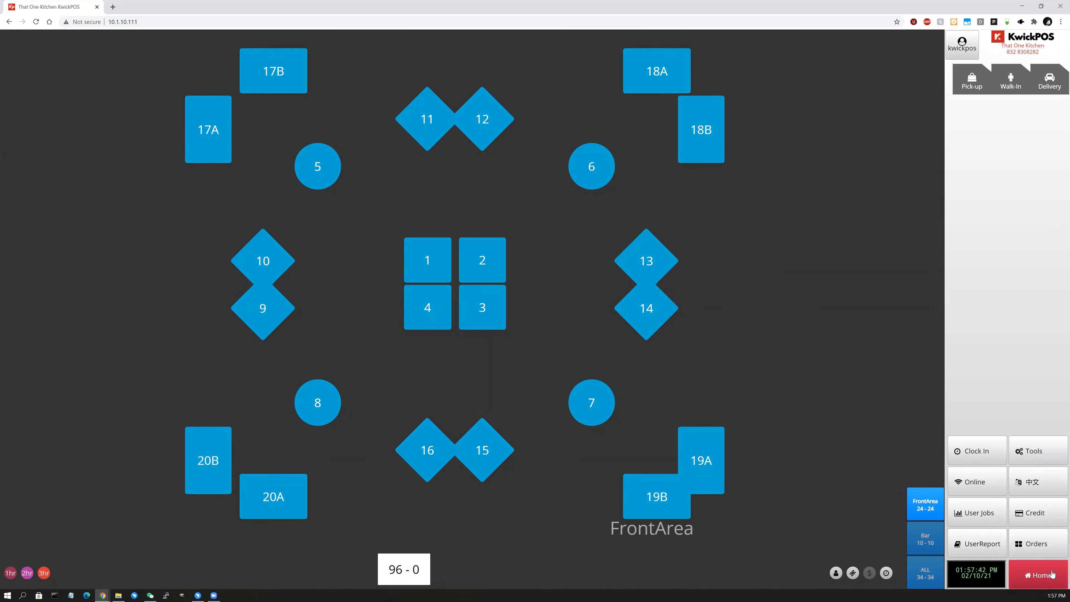
pyautogui.click(1051, 573)
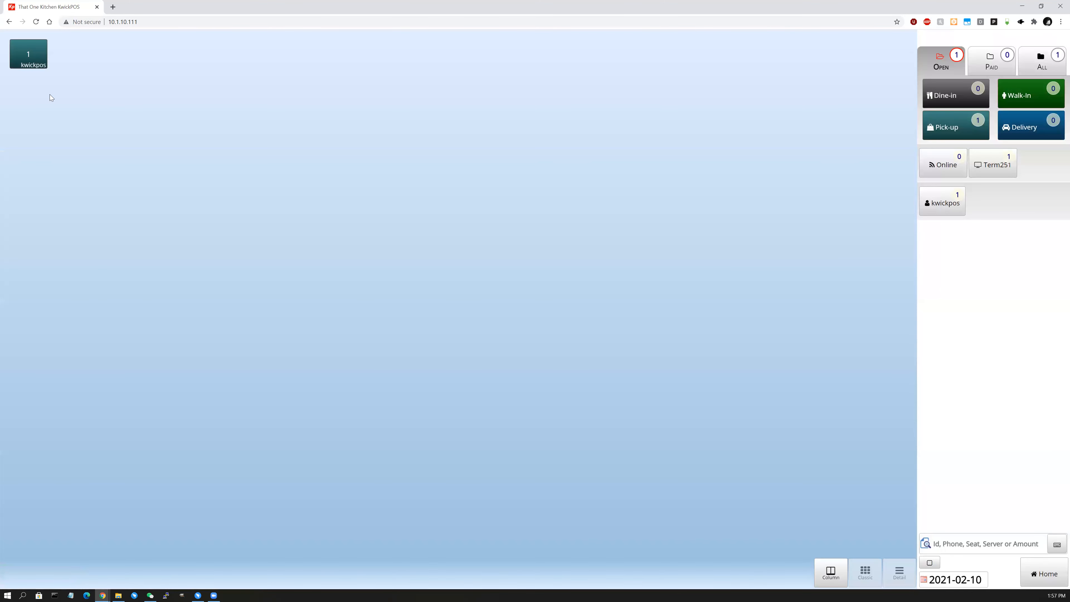
pyautogui.click(43, 62)
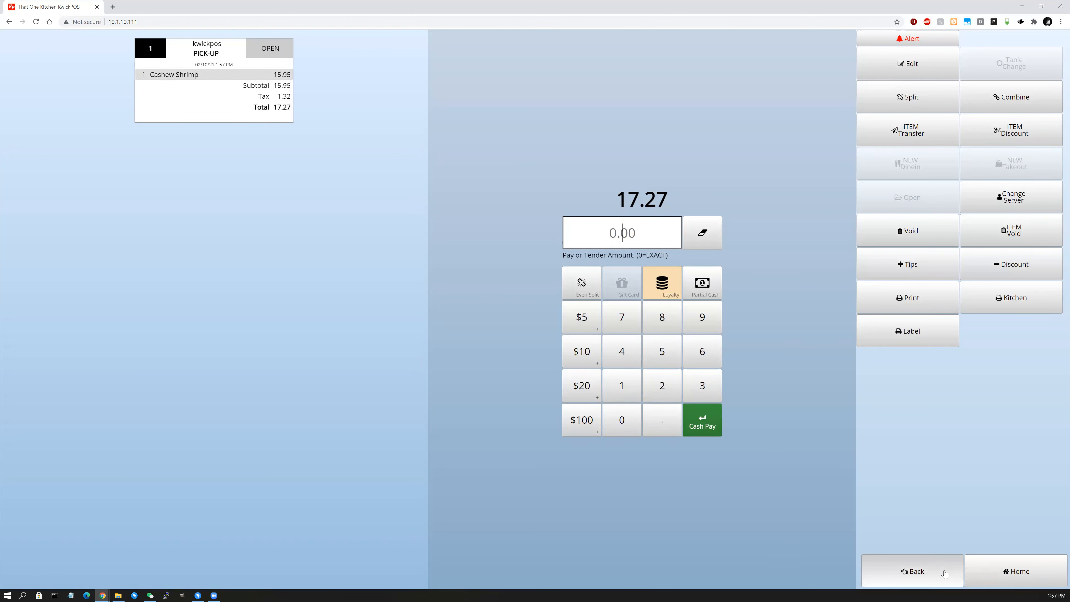
pyautogui.click(932, 566)
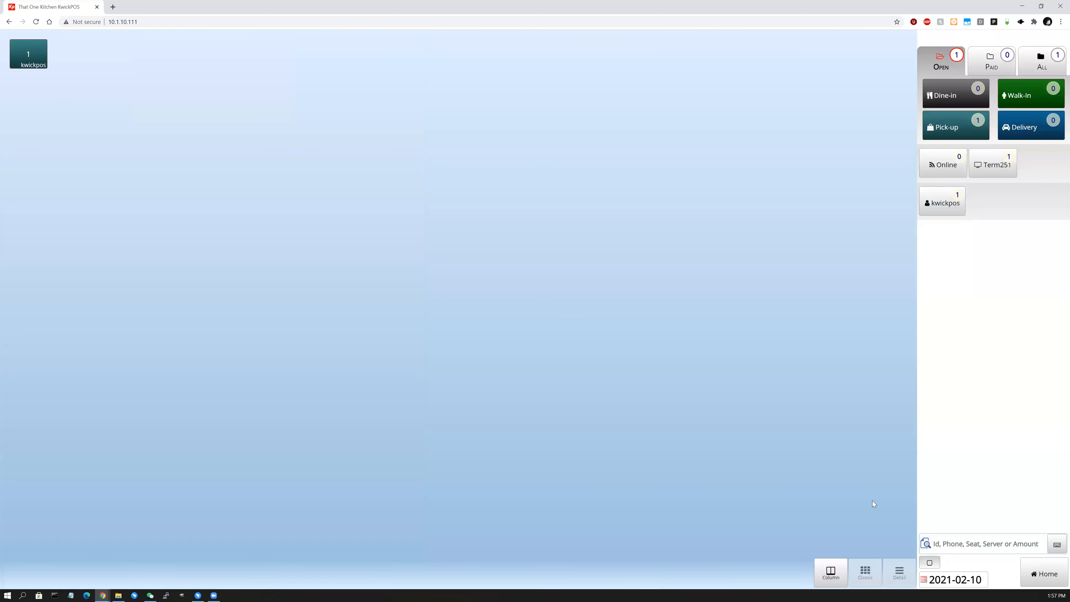
pyautogui.click(1053, 581)
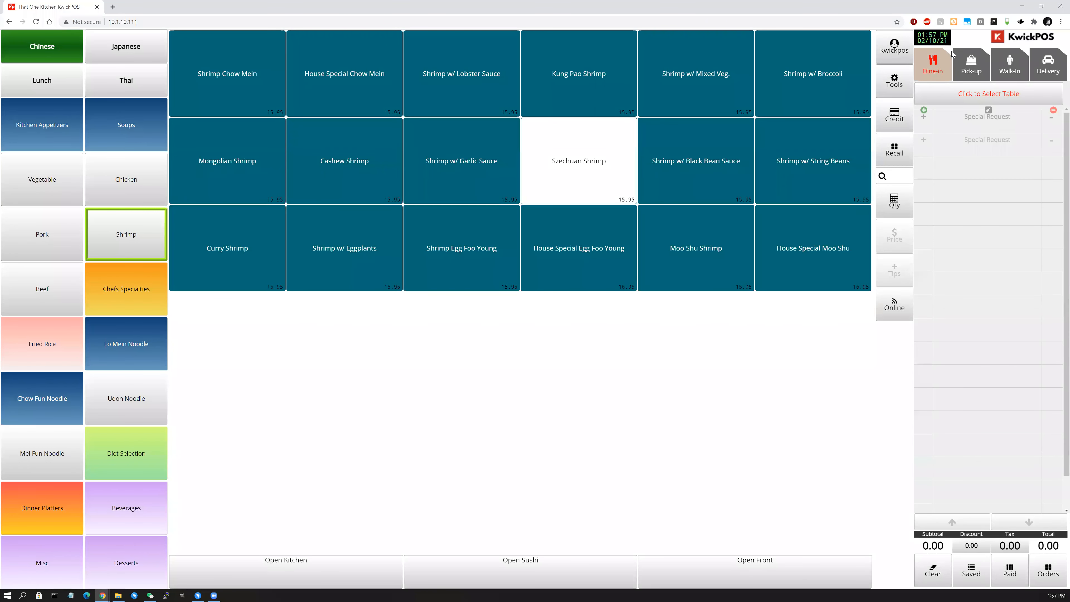
# Start a dine-in order at table 12 for 12 guests.
pyautogui.click(932, 68)
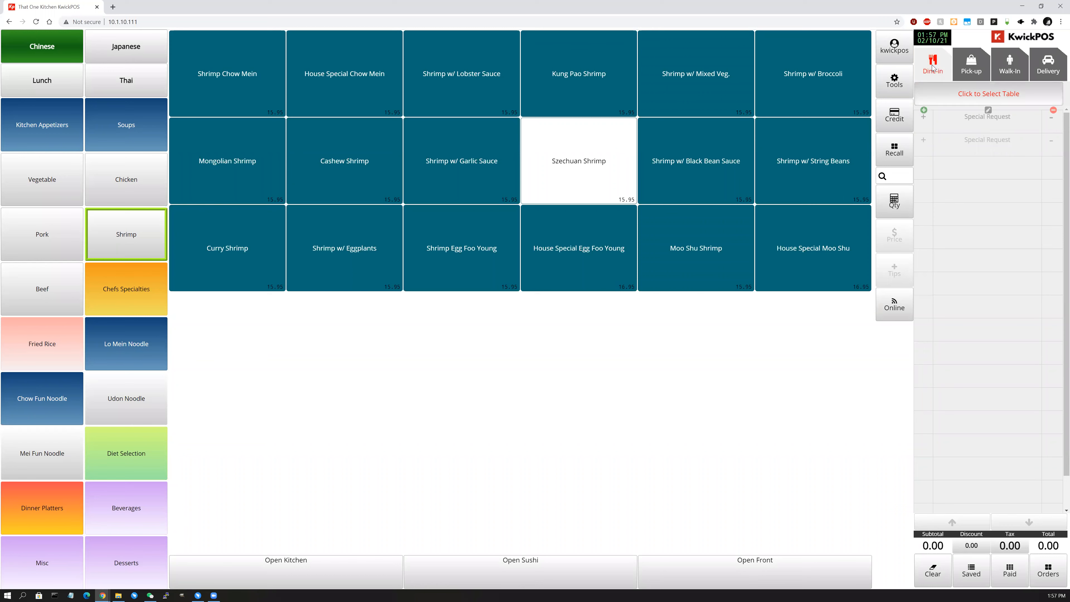
pyautogui.click(990, 100)
pyautogui.click(482, 123)
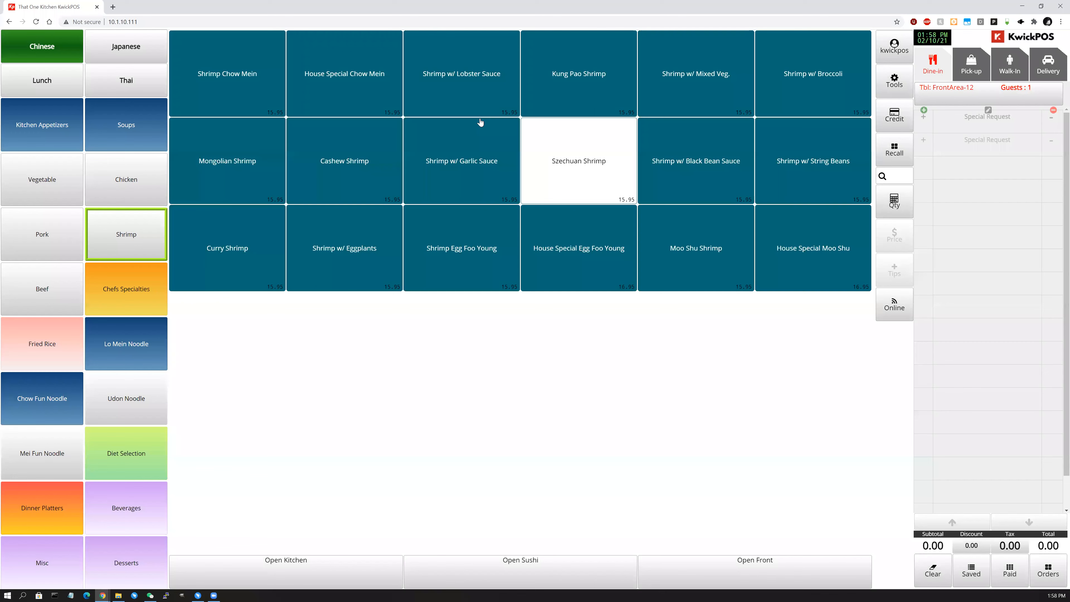
pyautogui.click(1019, 91)
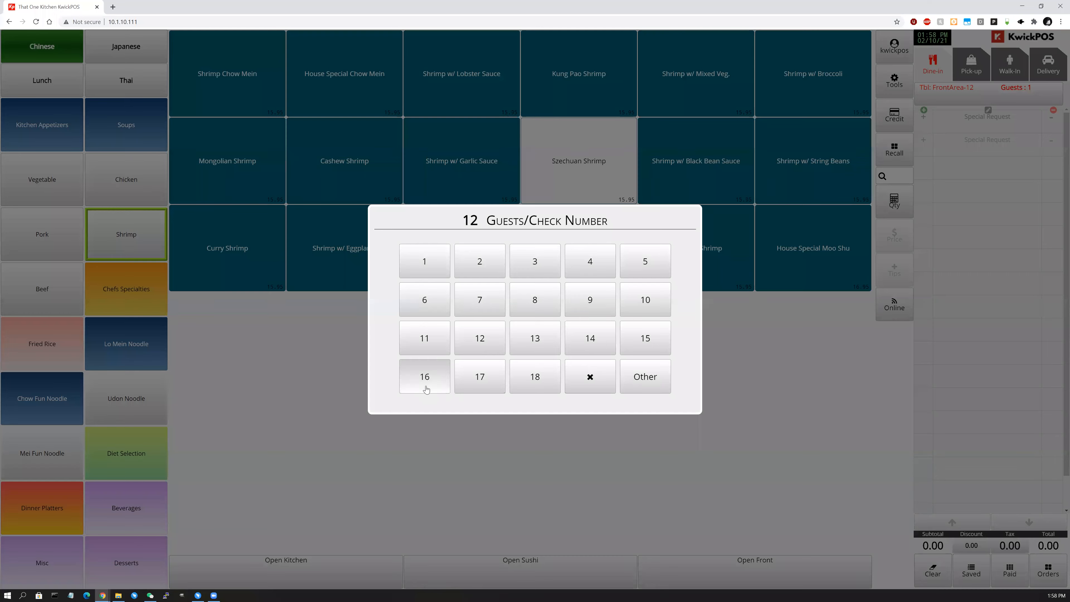
pyautogui.click(482, 343)
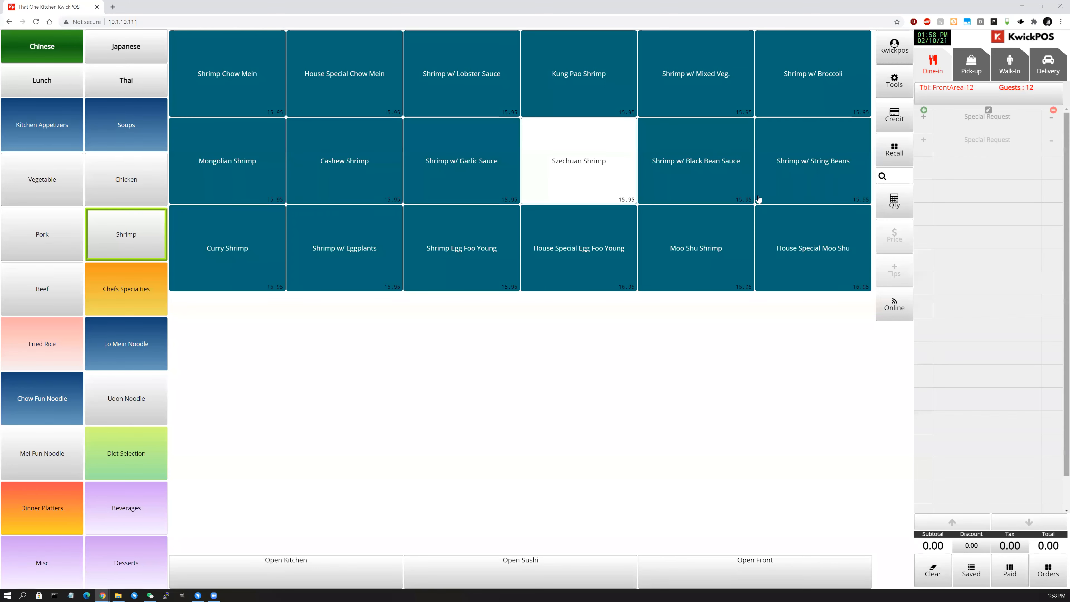
# Add one Shrimp Chow Mein with No Rice and save the order to the table.
pyautogui.click(227, 86)
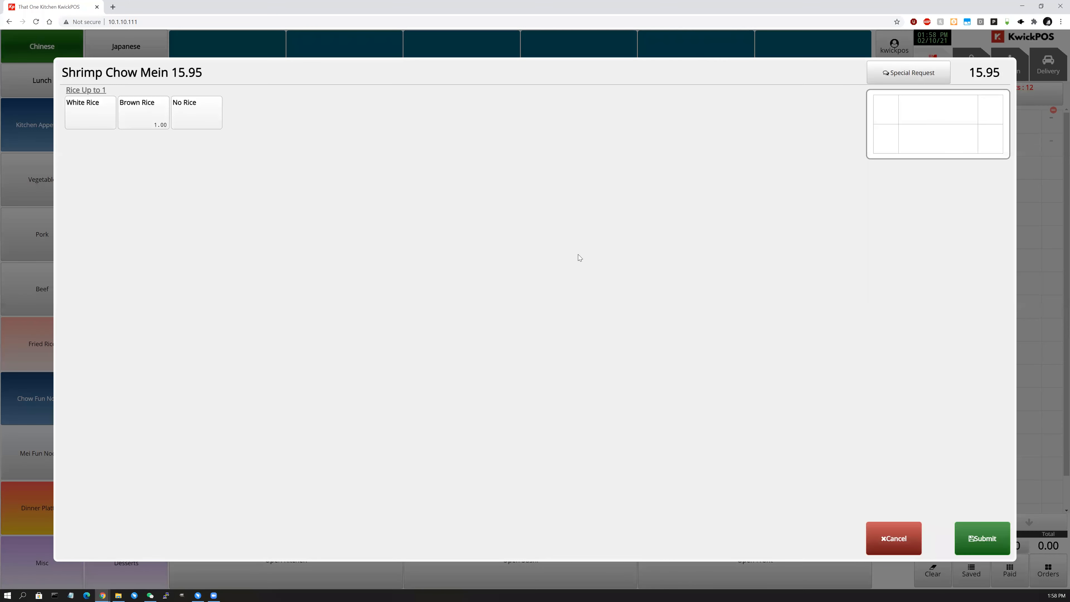
pyautogui.click(196, 113)
pyautogui.click(988, 539)
pyautogui.click(1039, 574)
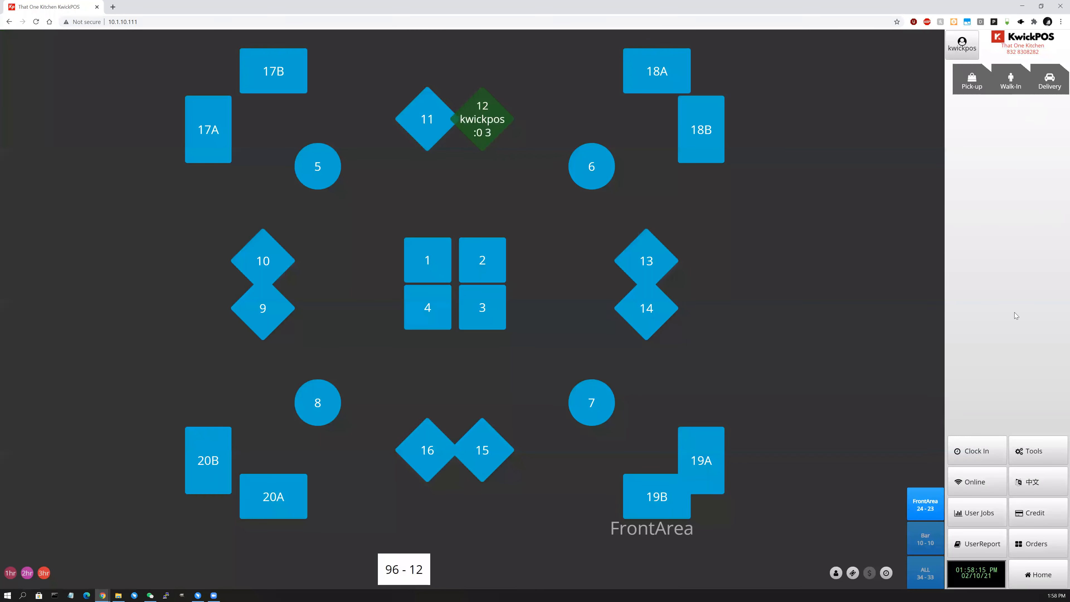
pyautogui.click(1038, 574)
# Start a pick-up order with the customer's phone number and name, ready at 03:10 PM.
pyautogui.click(971, 59)
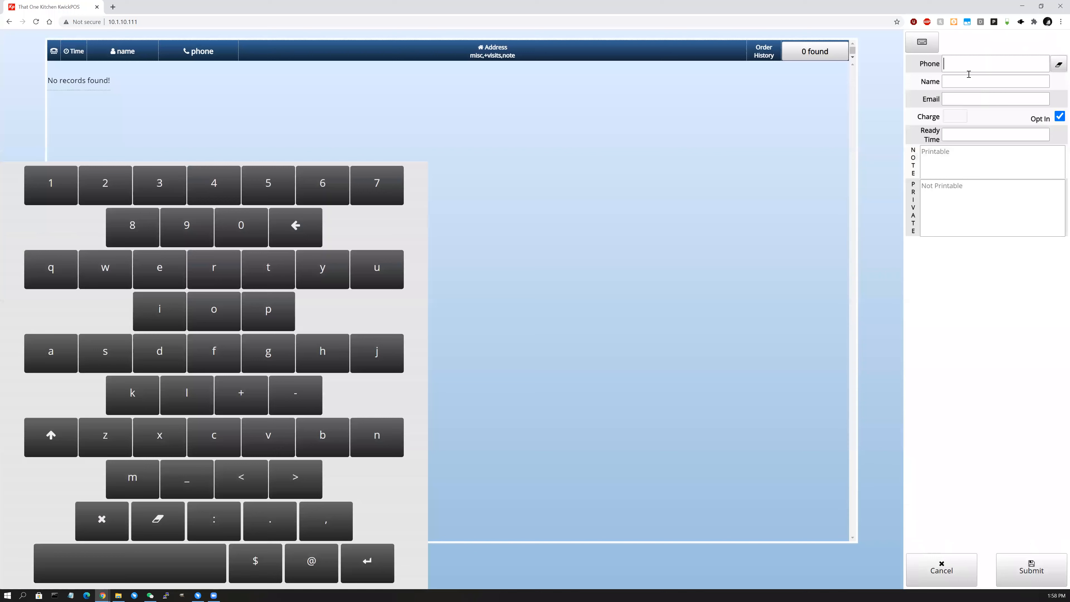
pyautogui.write('1112223333')
pyautogui.write('test')
pyautogui.click(972, 133)
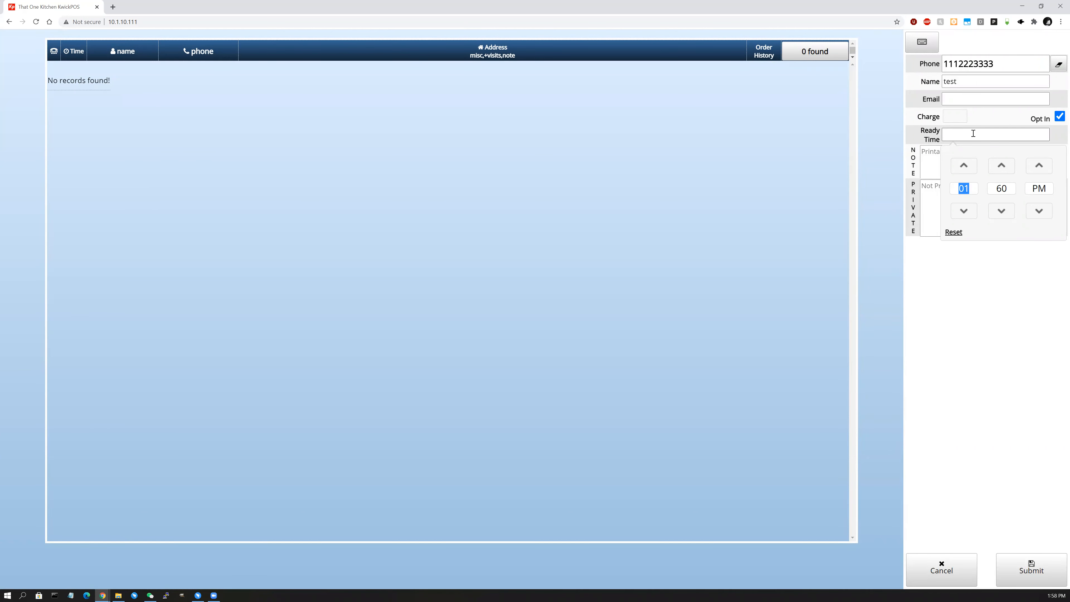
pyautogui.click(1001, 165)
pyautogui.click(997, 173)
pyautogui.click(987, 332)
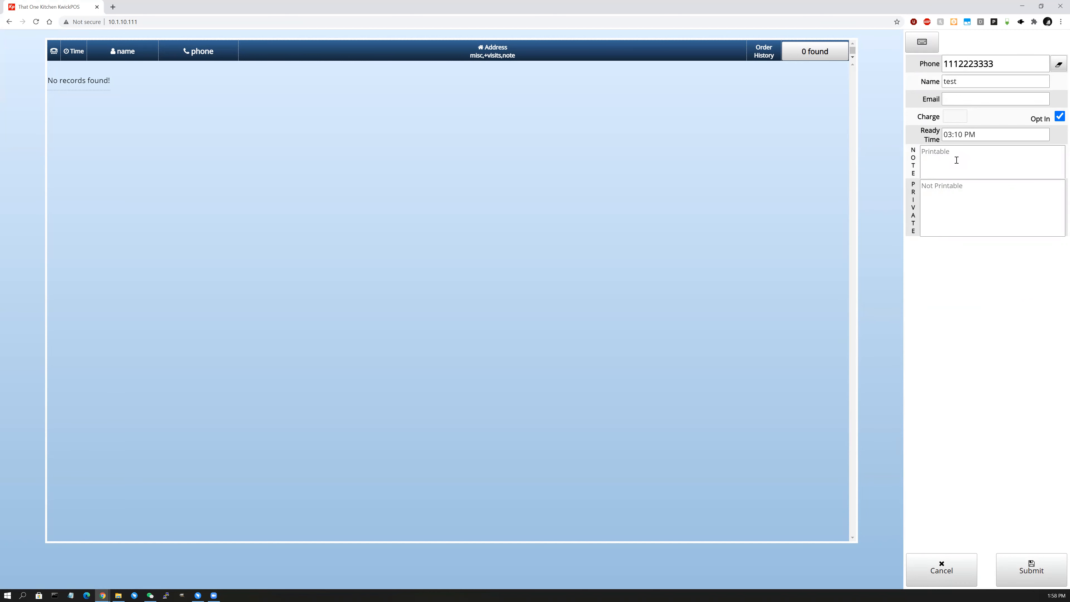
# Add the printable note 'test notes' and submit the customer details.
pyautogui.click(956, 159)
pyautogui.write('test notes')
pyautogui.hotkey('ctrl', 'a')
pyautogui.click(987, 164)
pyautogui.click(1032, 573)
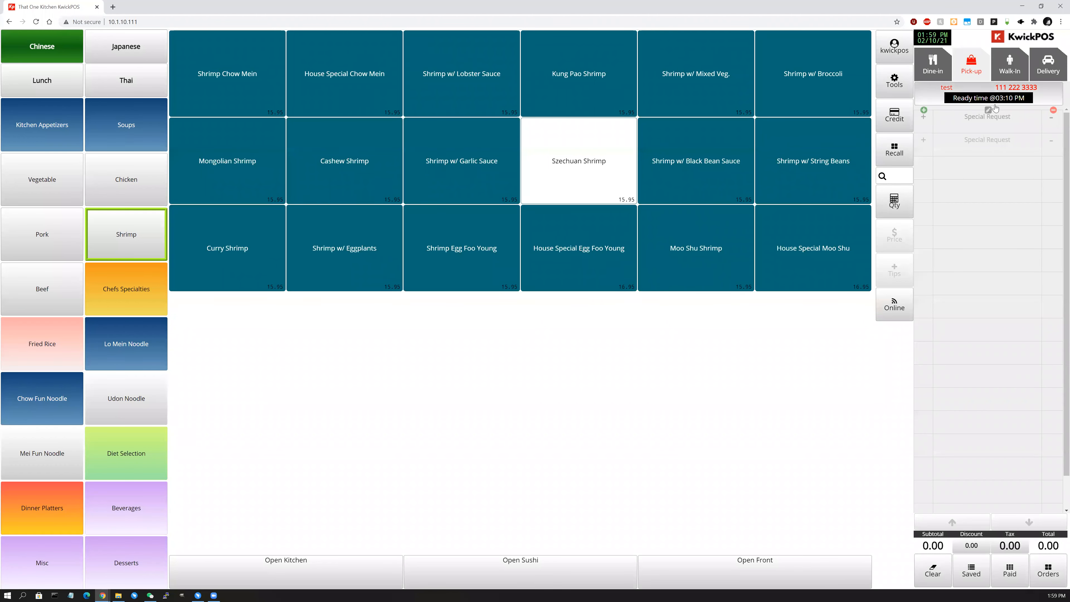
# Reset the pick-up order's ready time, add Shrimp w/ Black Bean Sauce, and send it.
pyautogui.click(988, 98)
pyautogui.click(953, 137)
pyautogui.click(953, 232)
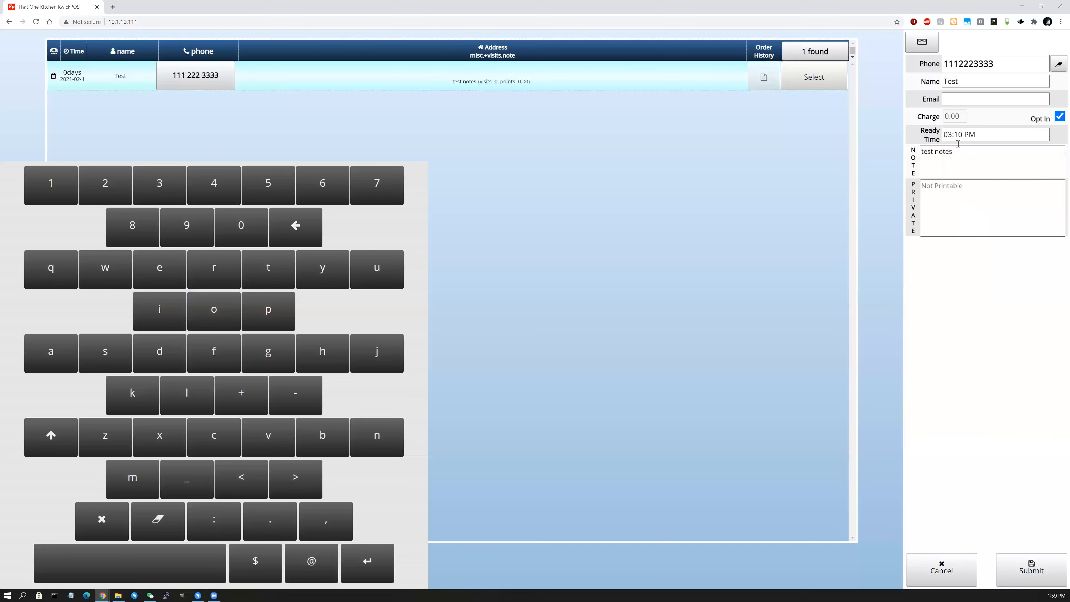
pyautogui.click(953, 233)
pyautogui.click(976, 324)
pyautogui.click(1041, 564)
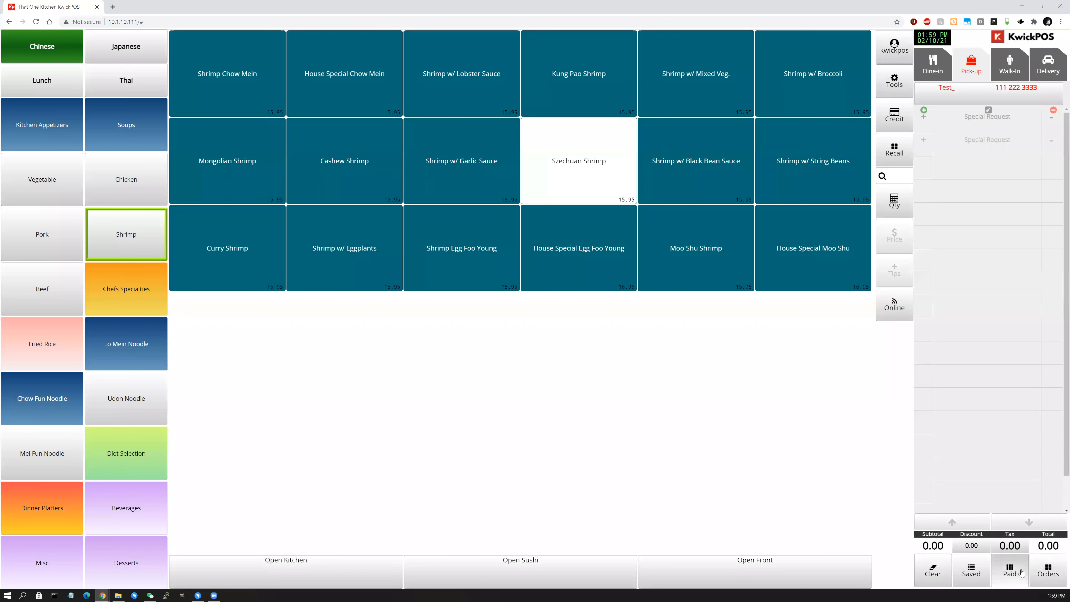
pyautogui.click(696, 160)
pyautogui.click(1004, 548)
pyautogui.click(1016, 79)
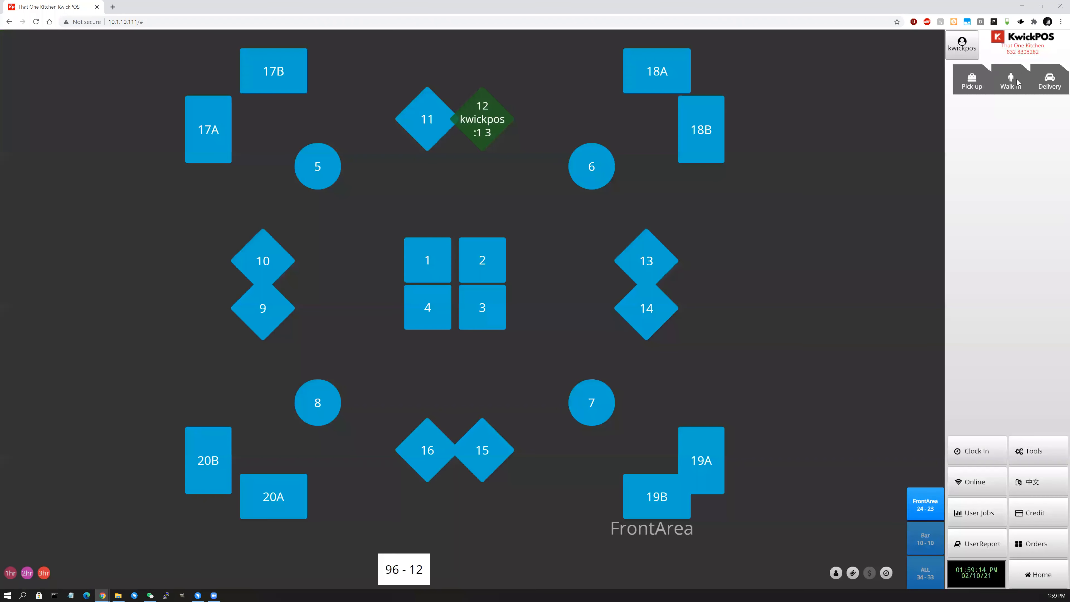
# Send a walk-in order of Shrimp w/ Black Bean Sauce with blank customer details.
pyautogui.click(1017, 82)
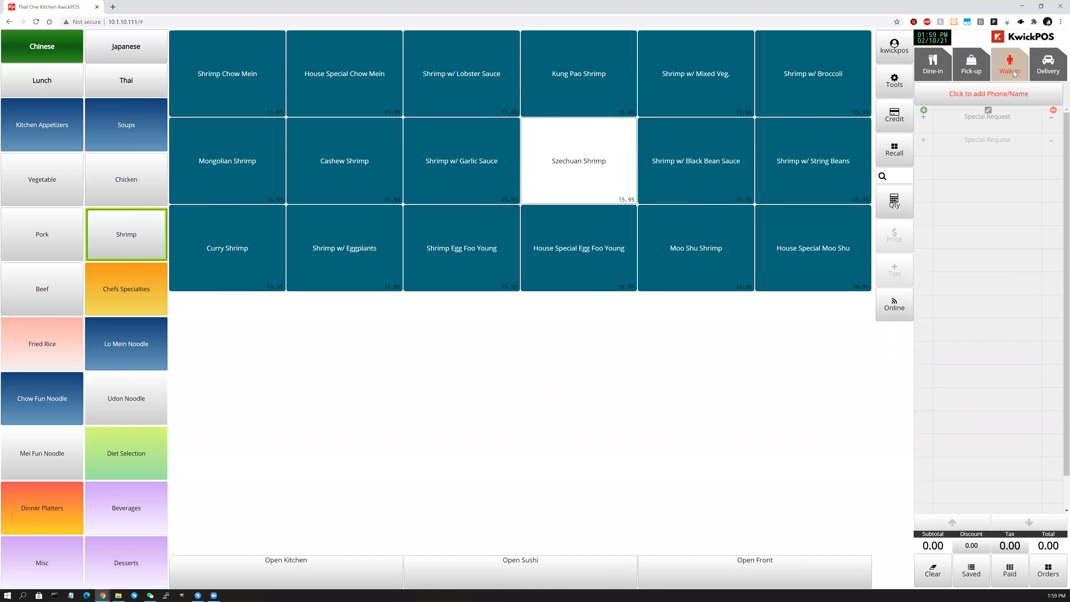
pyautogui.click(994, 93)
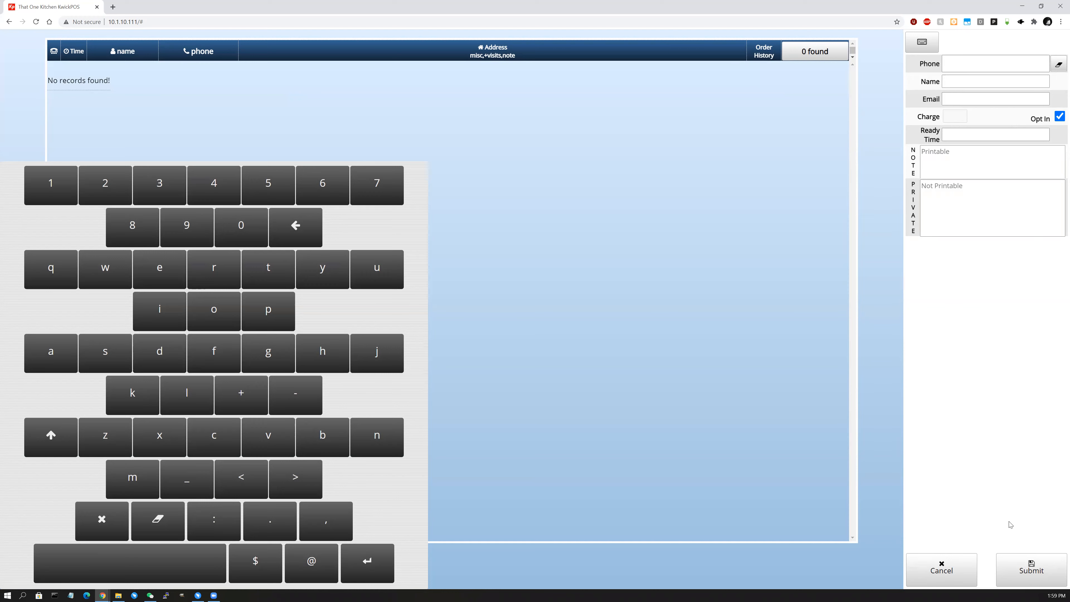
pyautogui.click(1032, 567)
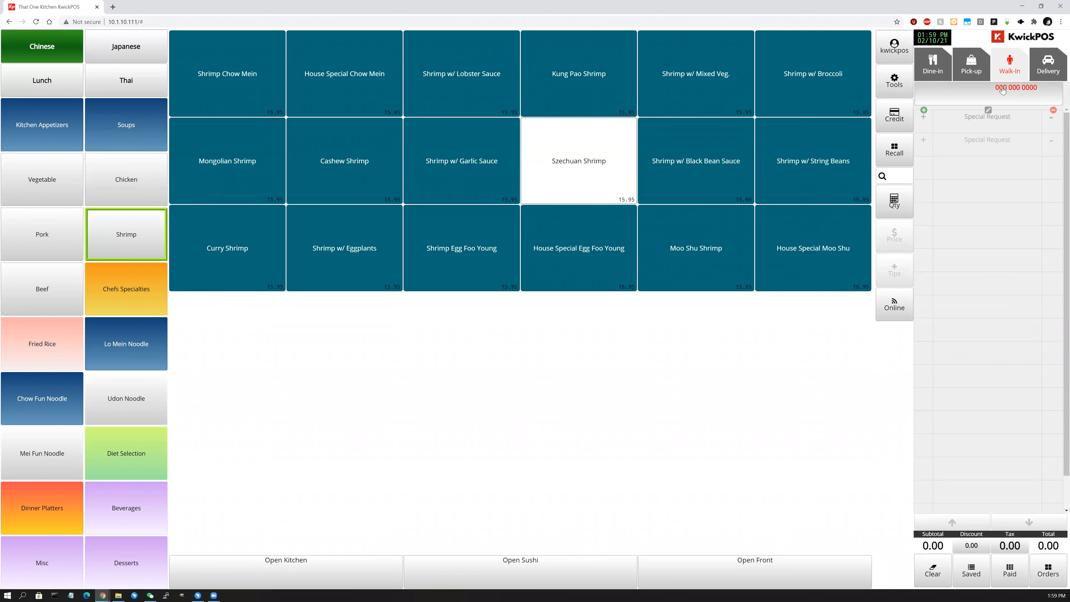
pyautogui.click(721, 186)
pyautogui.click(1003, 538)
pyautogui.click(1020, 39)
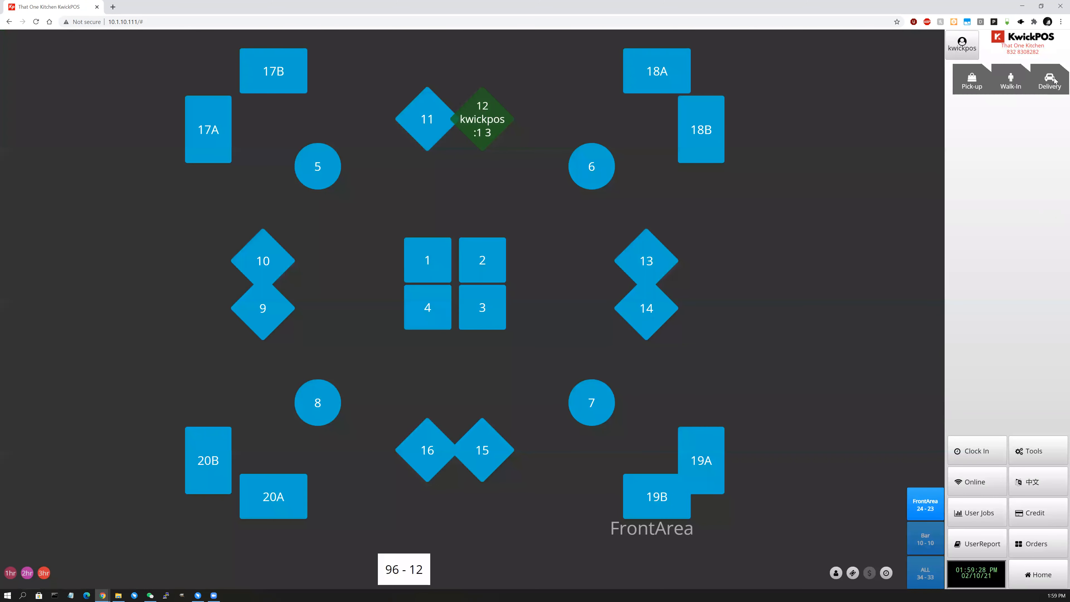
pyautogui.click(1050, 80)
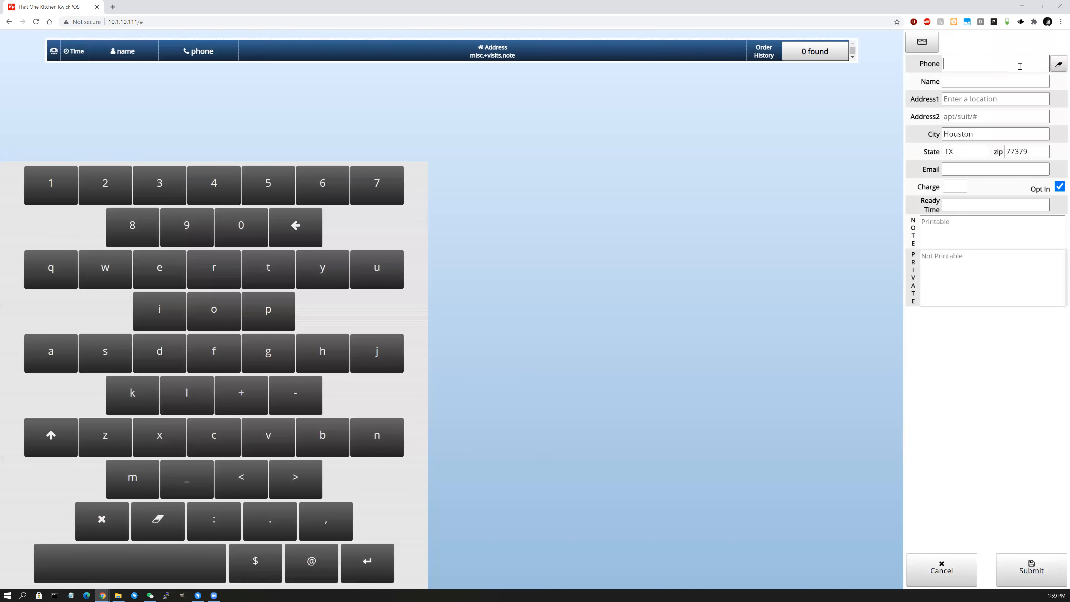
# Enter the delivery customer's phone number, name and suggested street address.
pyautogui.click(1019, 66)
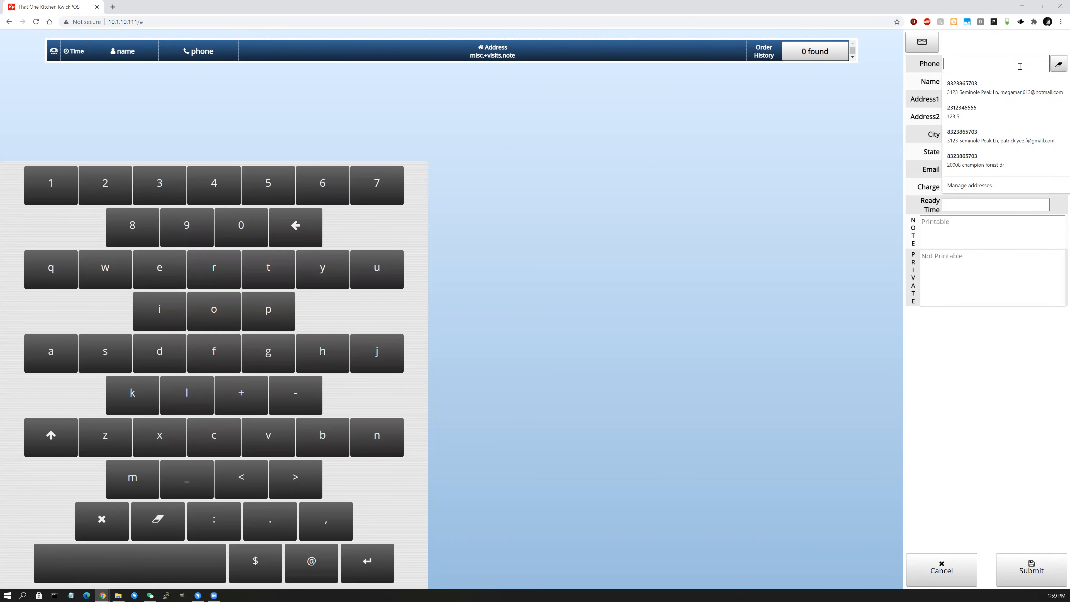
pyautogui.write('281')
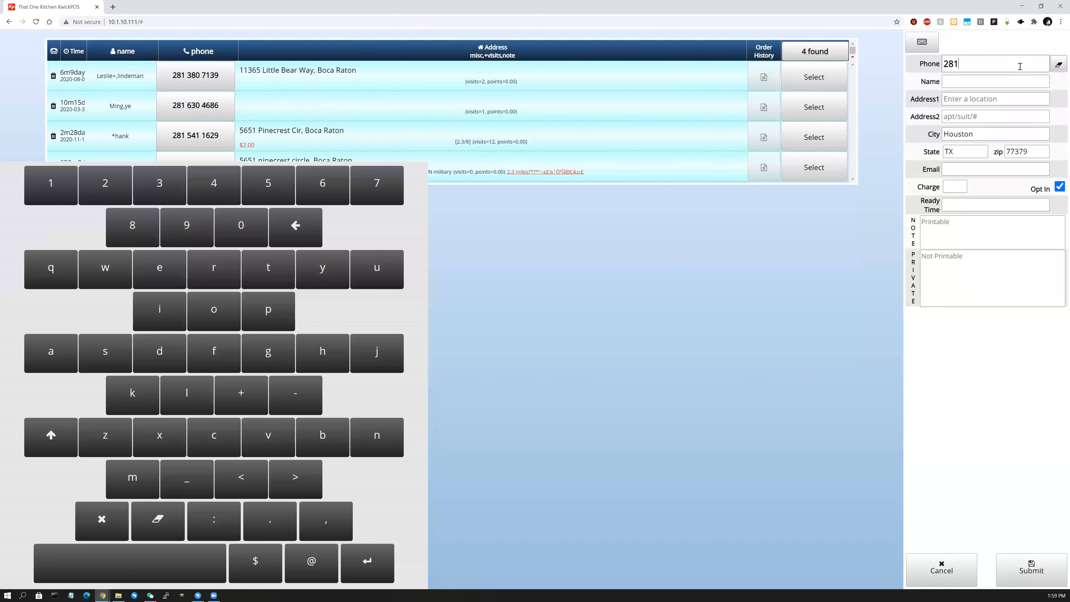
pyautogui.write('5551111')
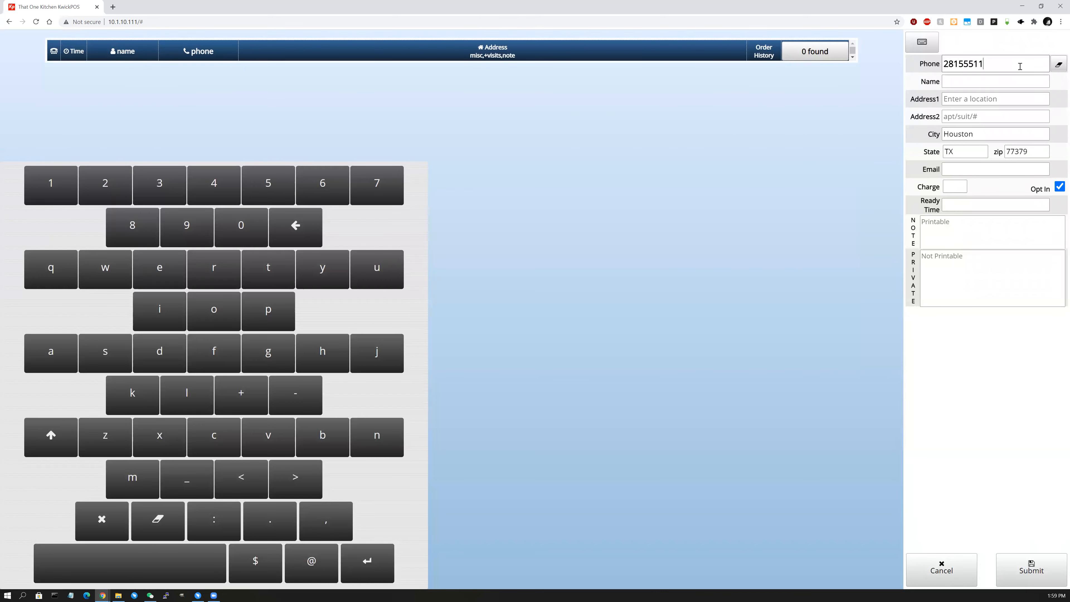
pyautogui.click(1009, 82)
pyautogui.write('test')
pyautogui.click(969, 99)
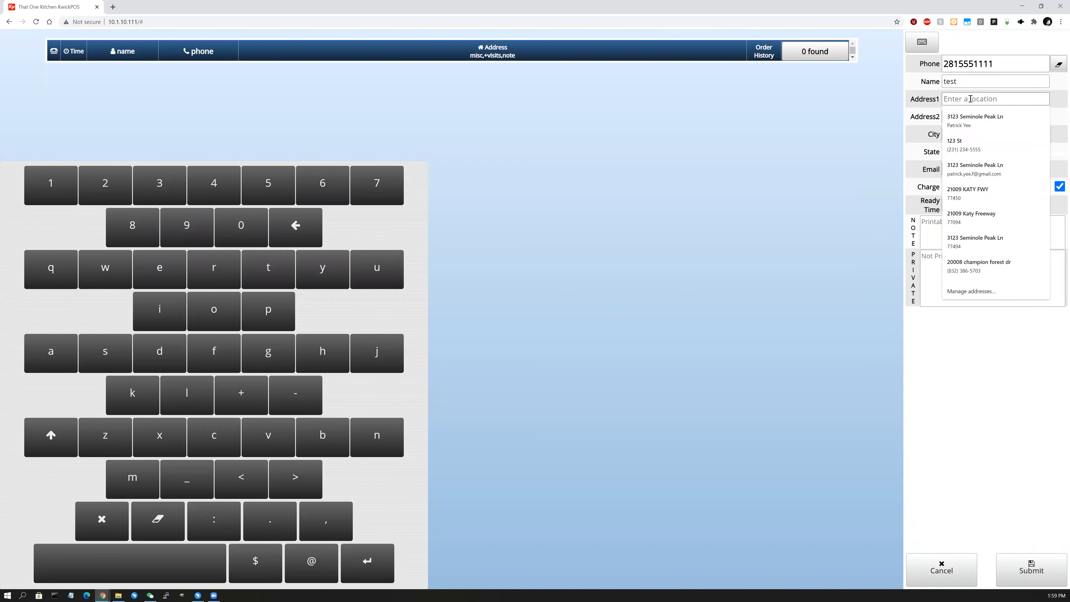
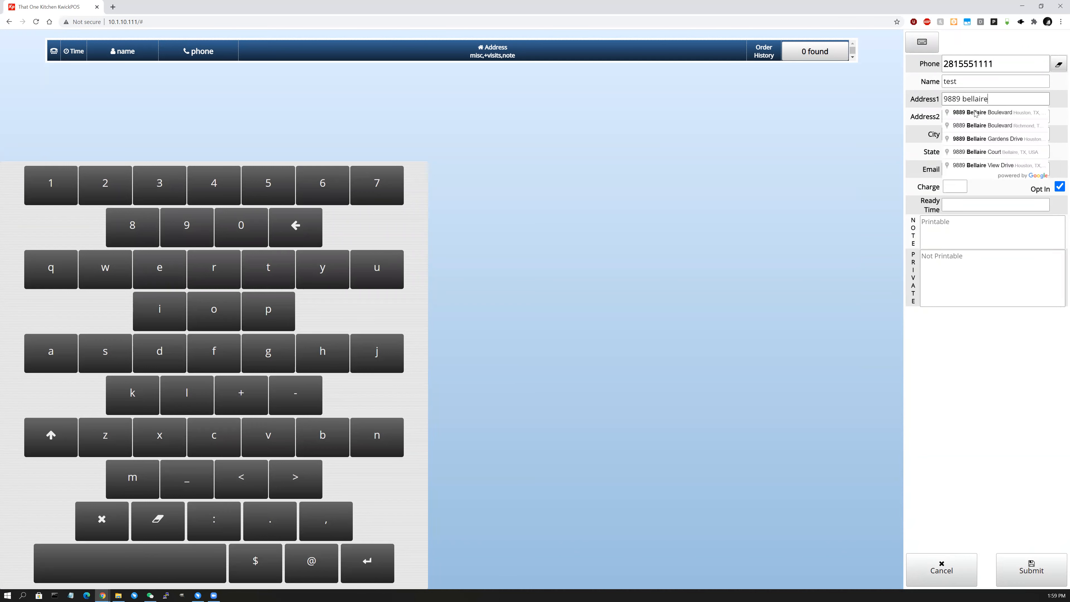
pyautogui.click(974, 110)
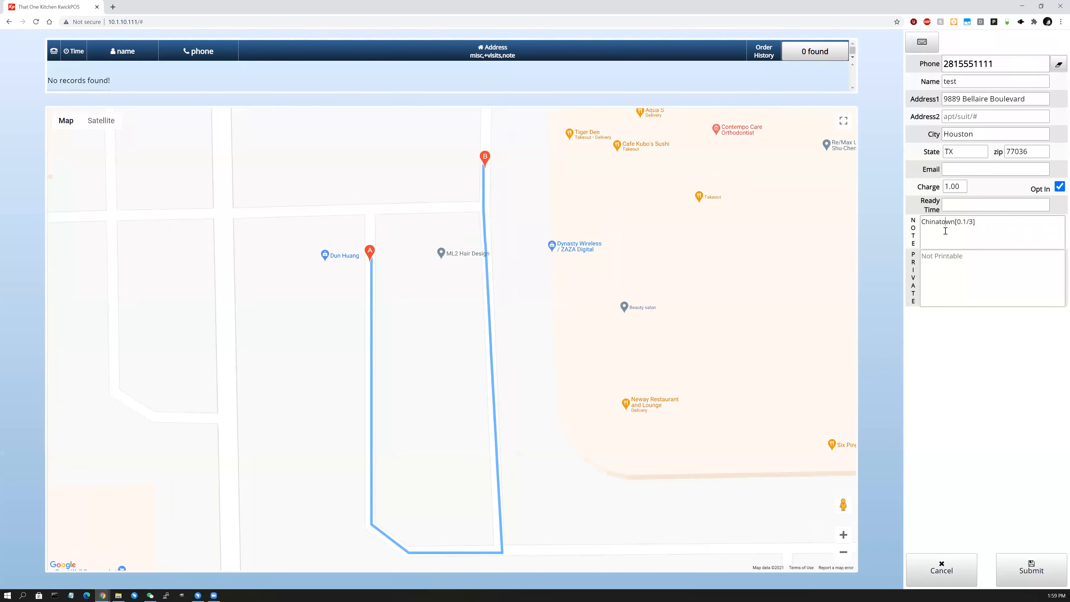
# Change the delivery charge to 5 and submit the customer details.
pyautogui.moveTo(965, 222); pyautogui.dragTo(958, 222)
pyautogui.moveTo(974, 223); pyautogui.dragTo(970, 222)
pyautogui.moveTo(957, 186); pyautogui.dragTo(944, 187)
pyautogui.write('5')
pyautogui.click(1040, 571)
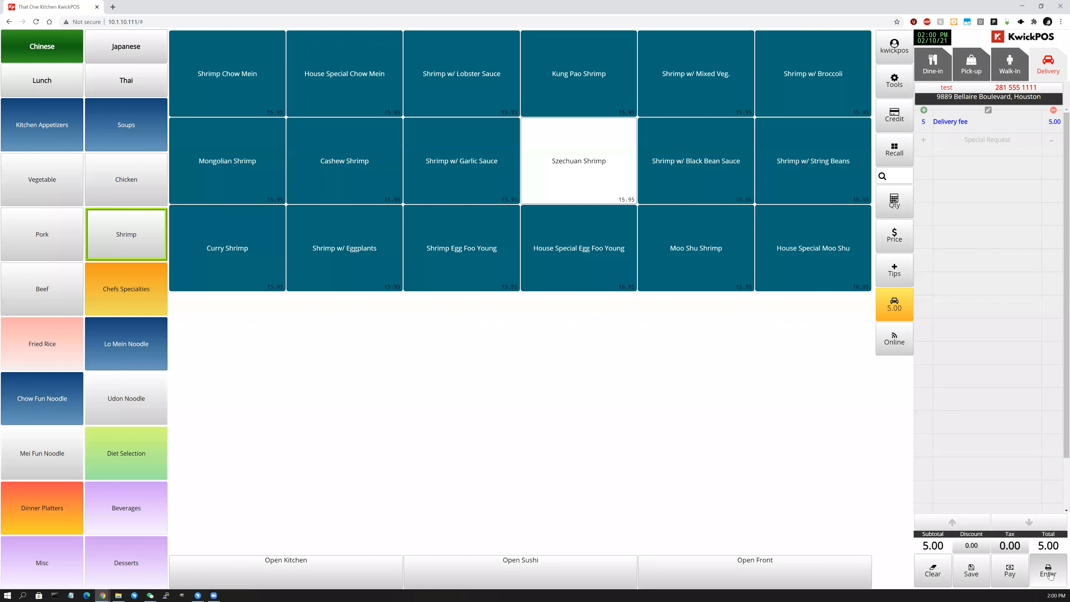
# Open table 12's order from the FrontArea floor plan and return to the table layout.
pyautogui.click(1043, 560)
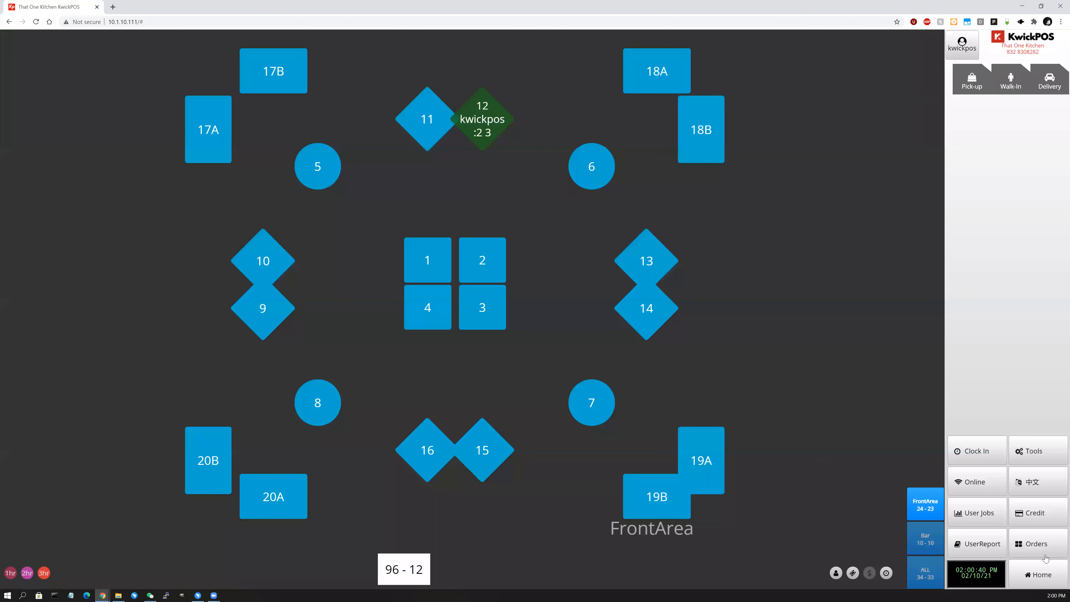
pyautogui.click(1044, 575)
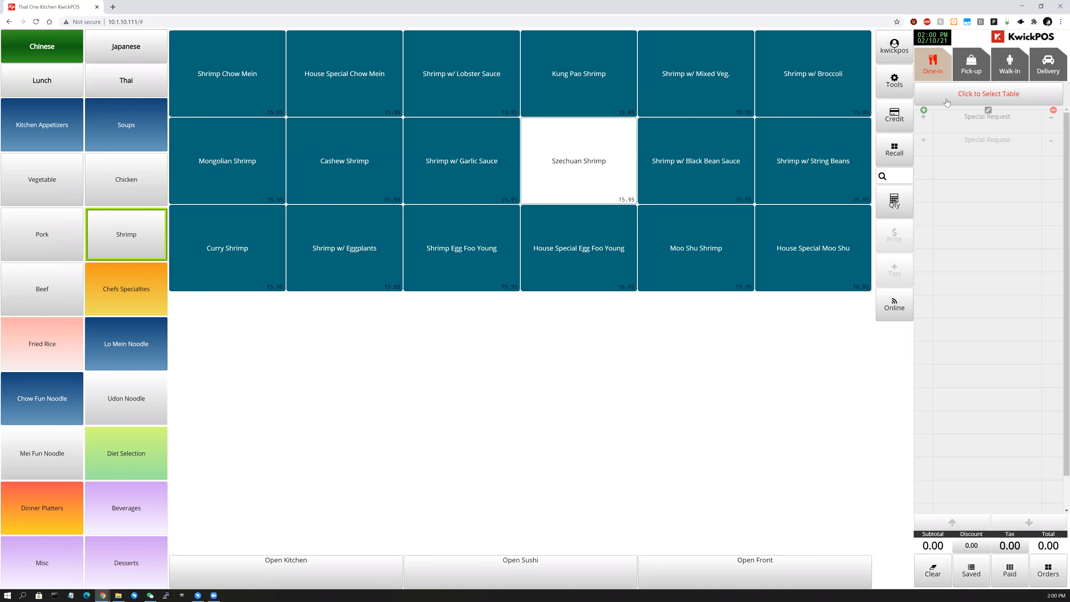
pyautogui.click(978, 97)
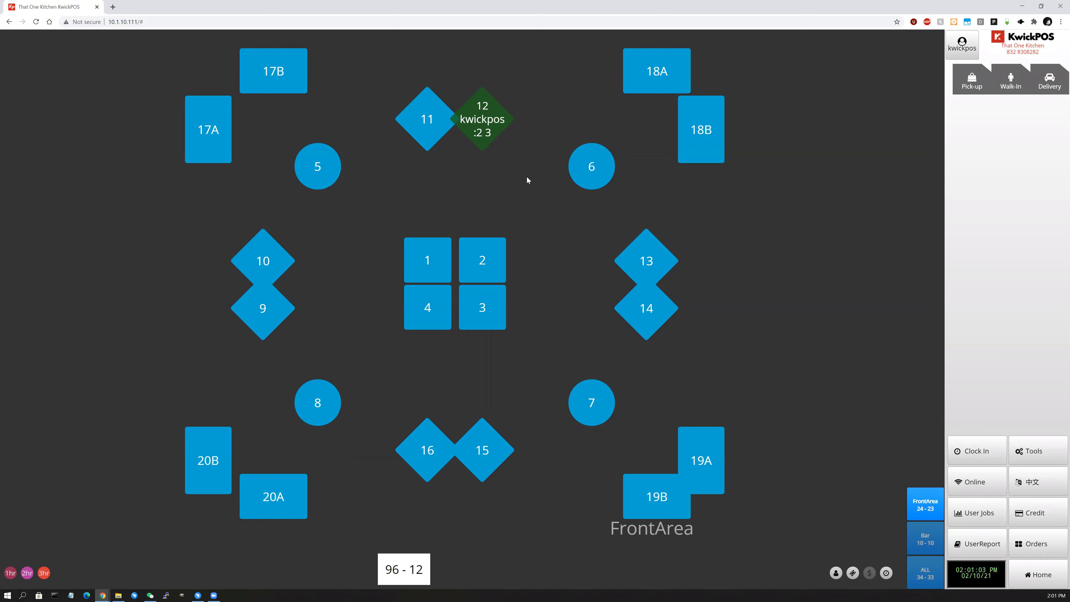
pyautogui.click(481, 124)
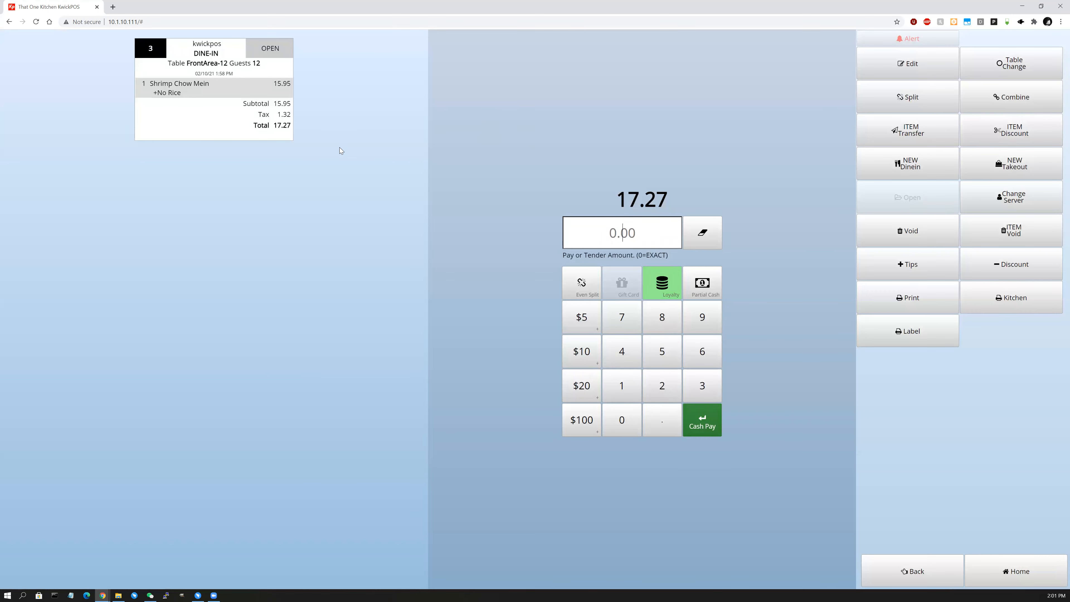
pyautogui.click(908, 579)
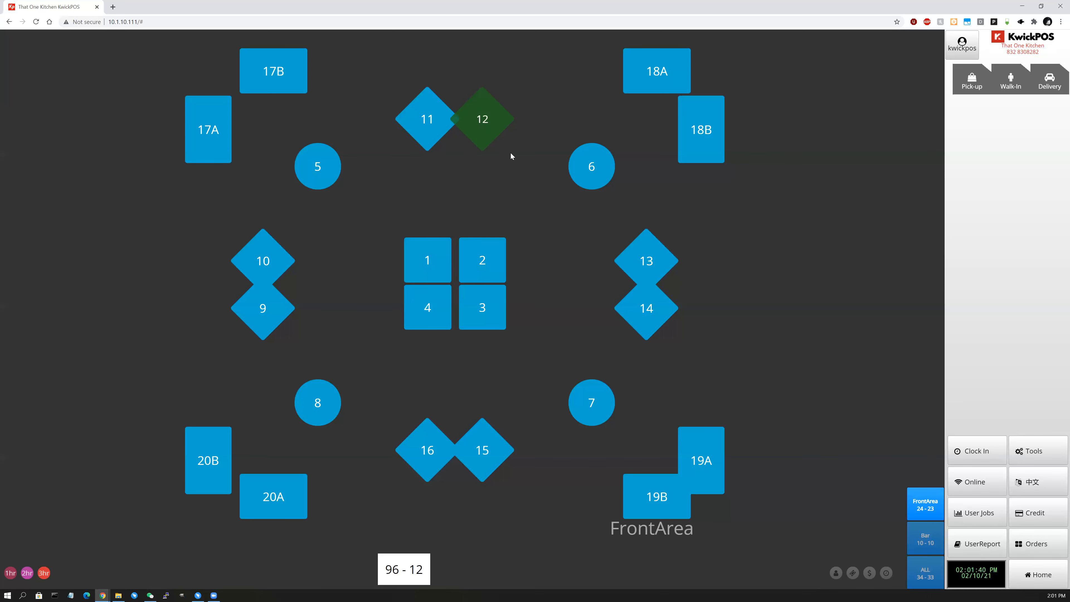
# Show server names, guest counts and amounts on the tables, and check table 12's bill.
pyautogui.click(835, 574)
pyautogui.click(853, 573)
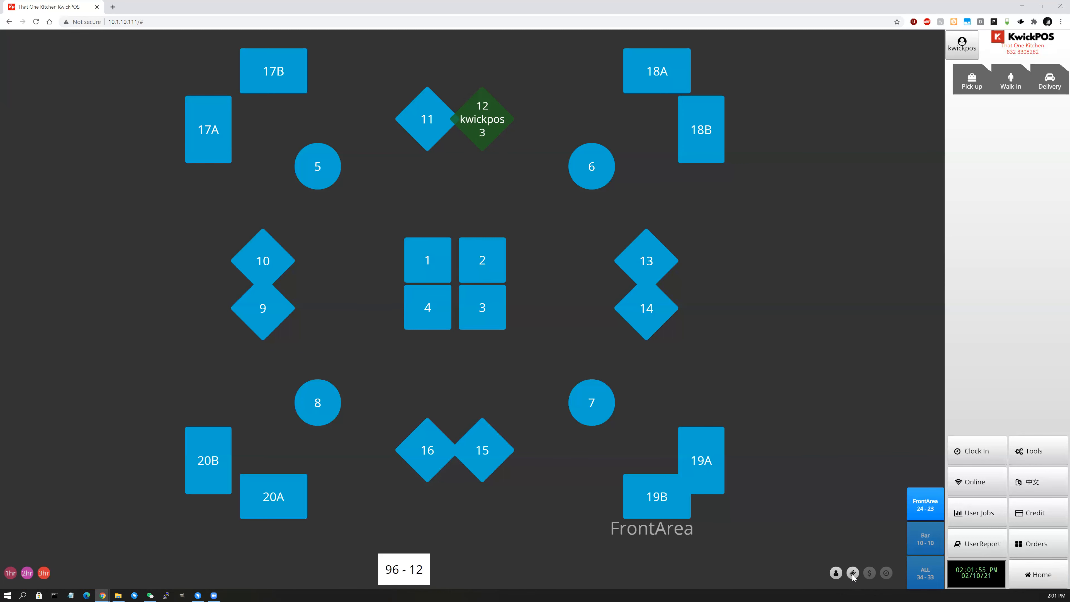
pyautogui.click(870, 574)
pyautogui.click(474, 142)
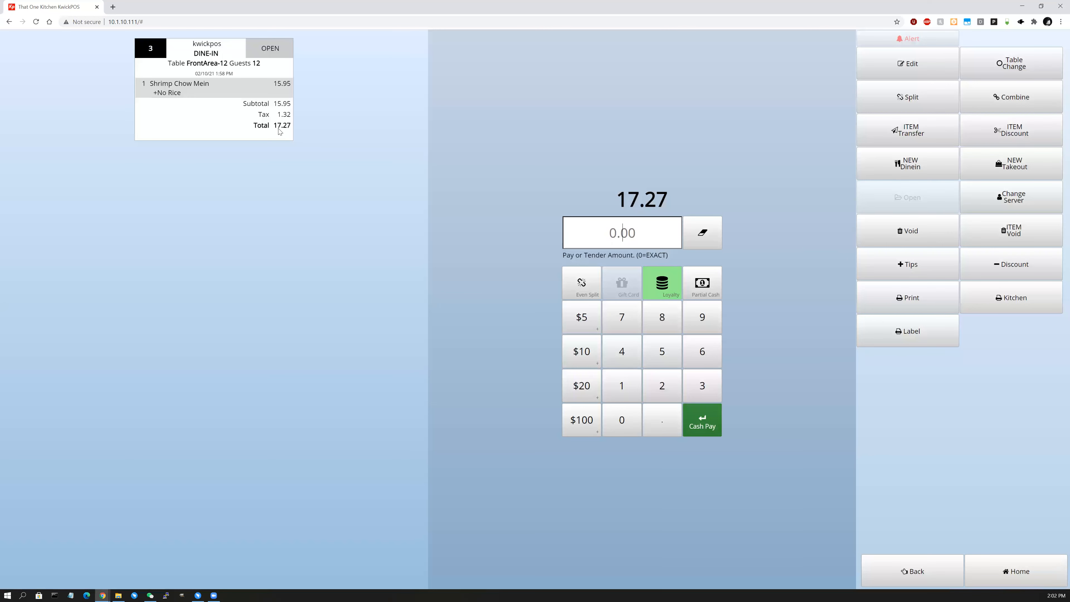
pyautogui.click(997, 574)
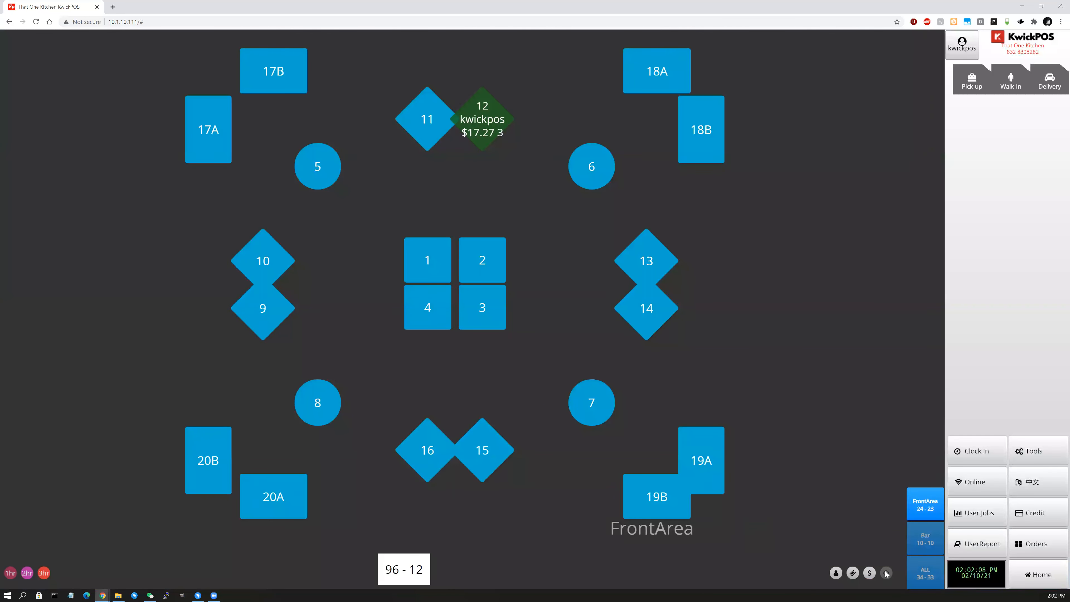
# Switch the tables to show only elapsed time, hiding servers and guest counts.
pyautogui.click(886, 573)
pyautogui.click(852, 573)
pyautogui.click(836, 573)
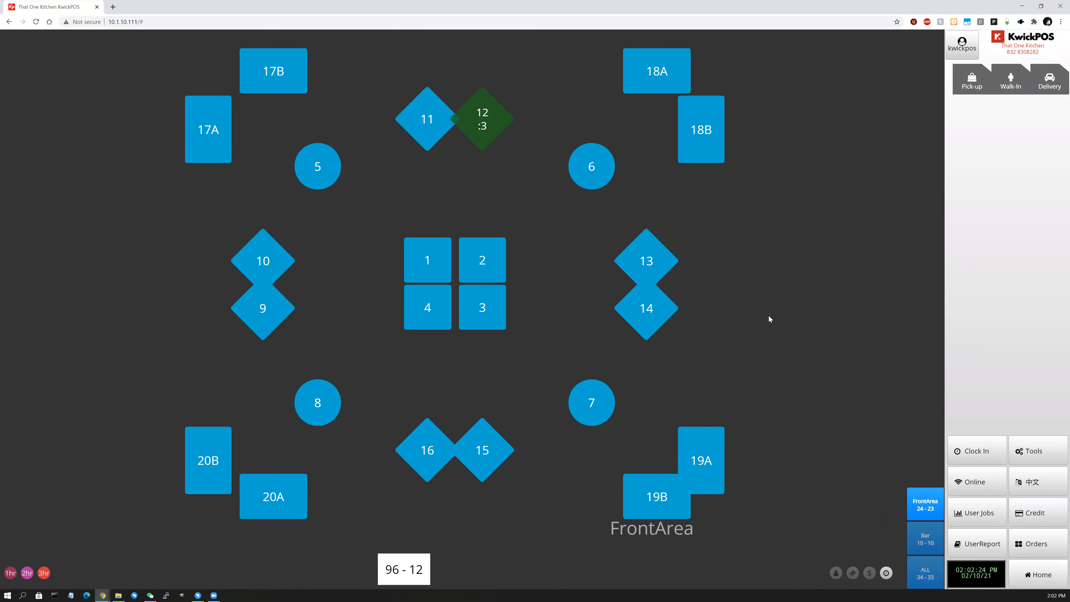
pyautogui.click(1042, 576)
# Bring up the orders list and compare its Open, Paid and All tabs, ending on Open.
pyautogui.click(1048, 573)
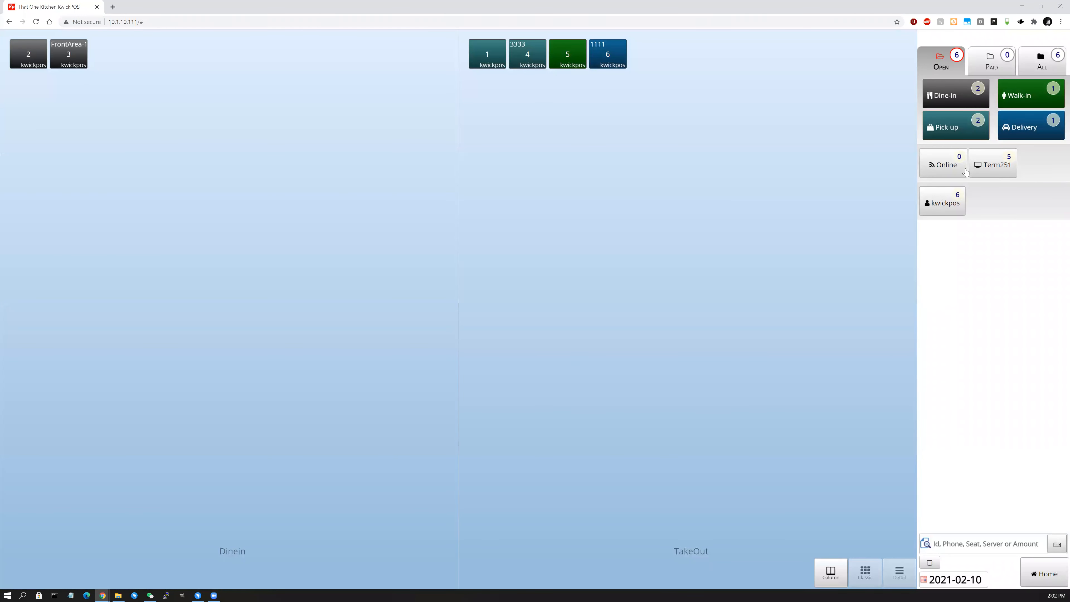
pyautogui.click(943, 67)
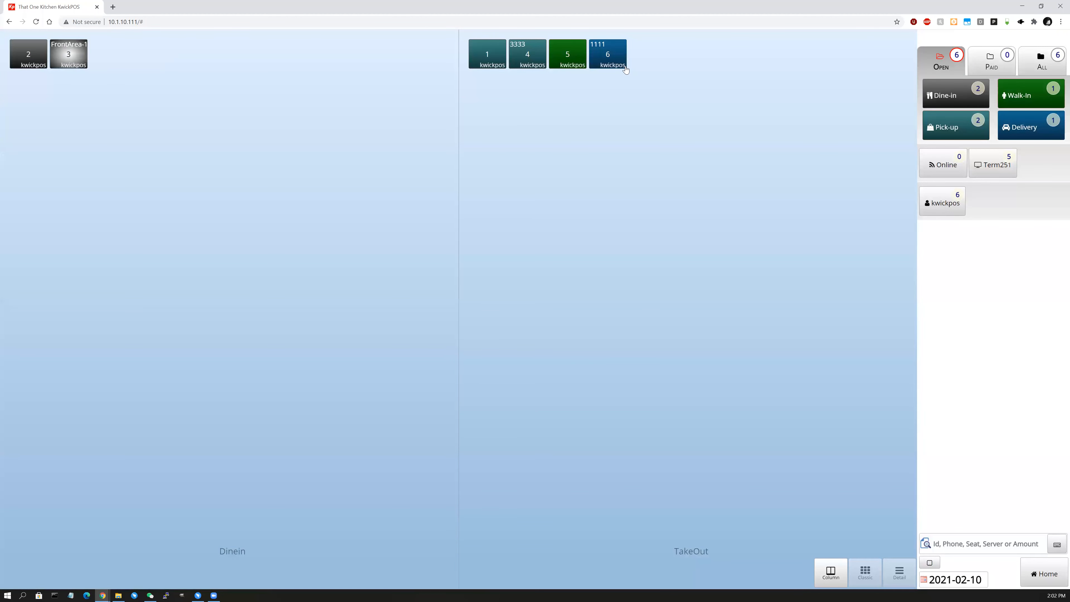
pyautogui.click(993, 67)
pyautogui.click(1033, 63)
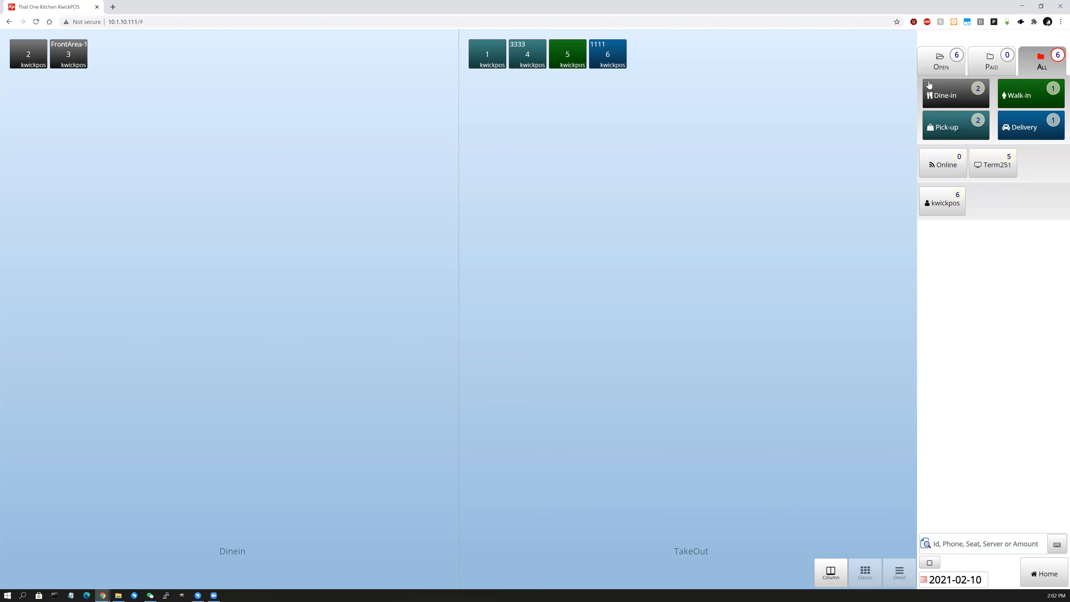
pyautogui.click(937, 67)
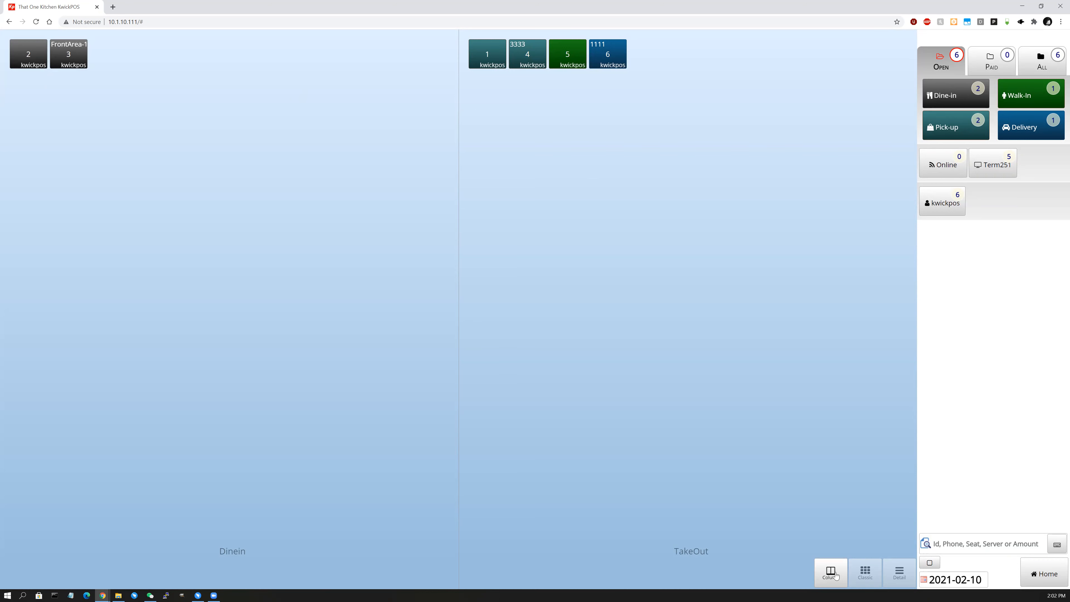
# Compare the Classic, Column and Detail layouts, returning to the Dinein/TakeOut column view.
pyautogui.click(863, 575)
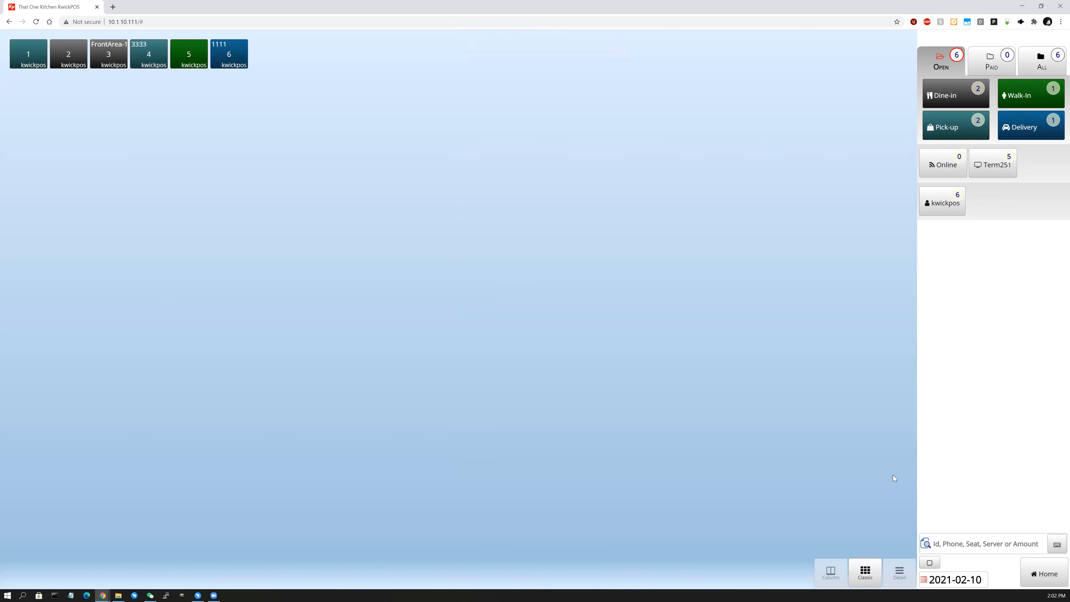
pyautogui.click(823, 572)
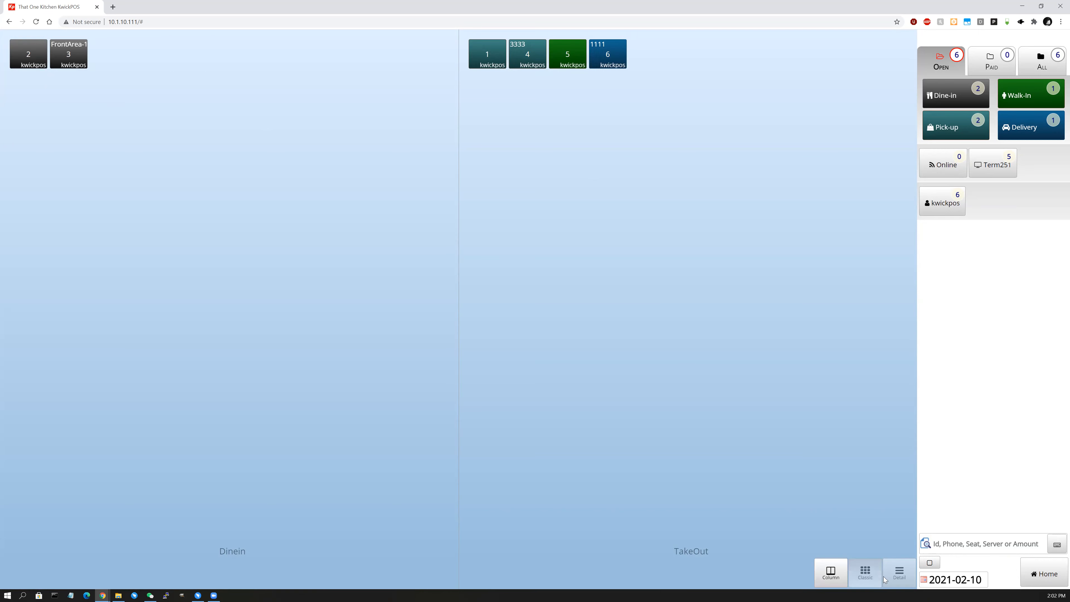
pyautogui.click(898, 575)
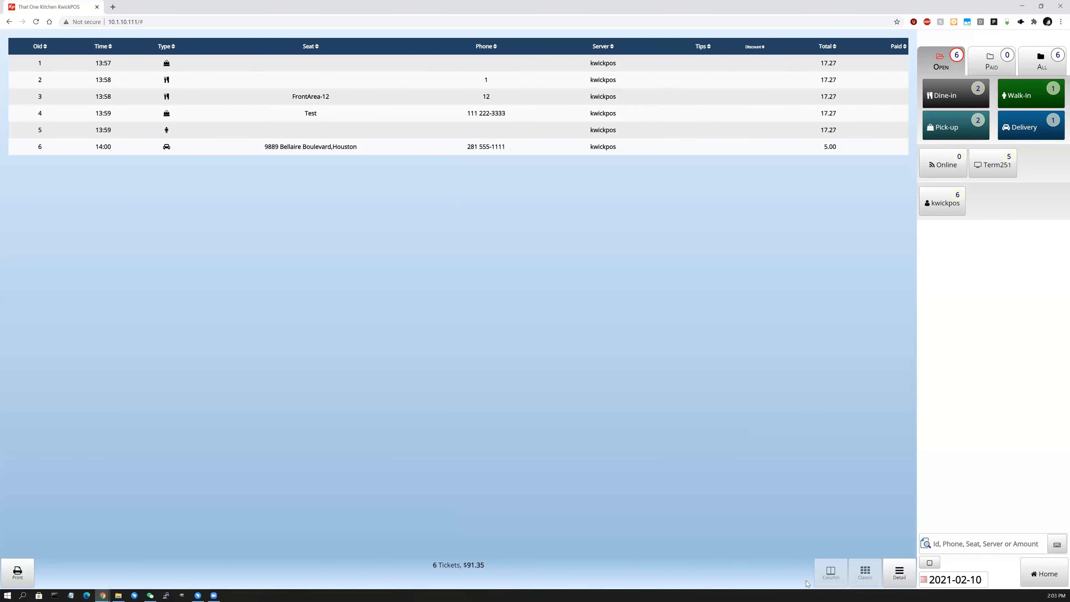
pyautogui.click(829, 573)
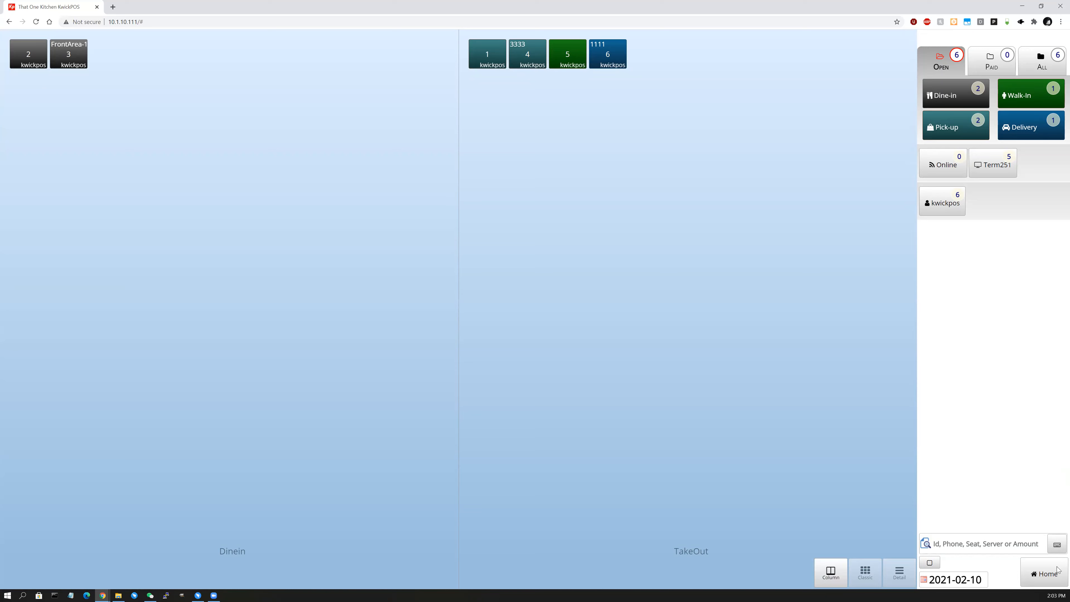
pyautogui.click(1040, 578)
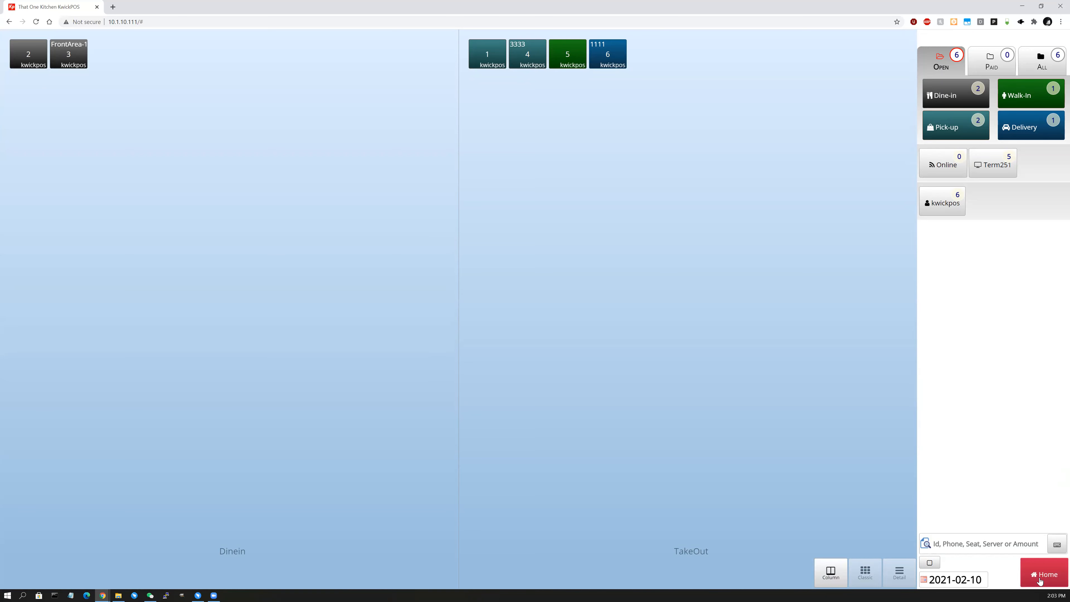
pyautogui.click(1048, 573)
# Filter recalled orders by Dine-in, Walk-In, Pick-up, Delivery, then Term251, Online and kwickpos server.
pyautogui.click(1044, 574)
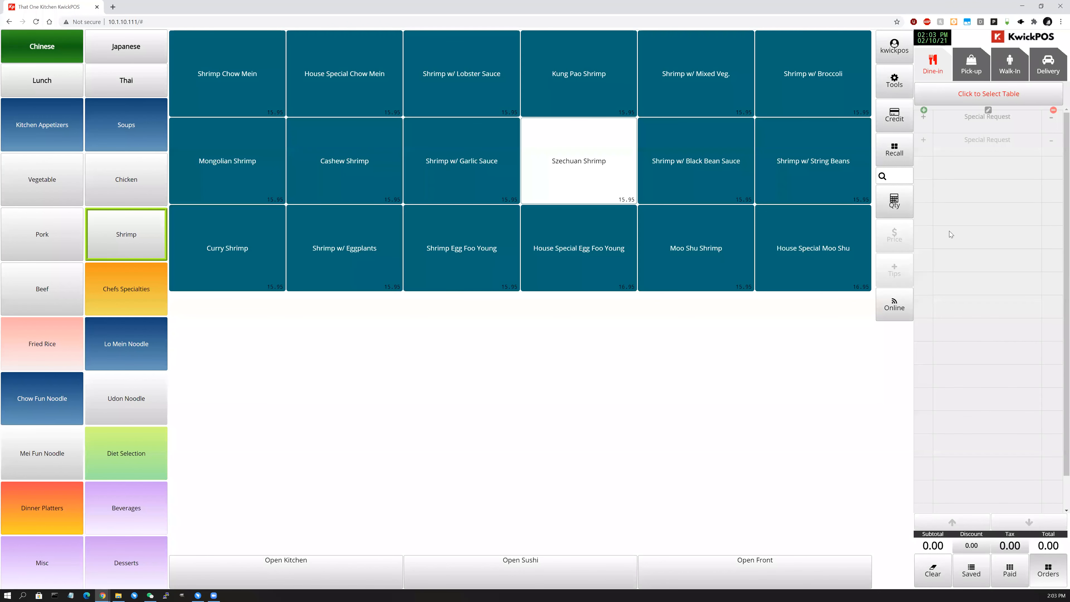
pyautogui.click(906, 153)
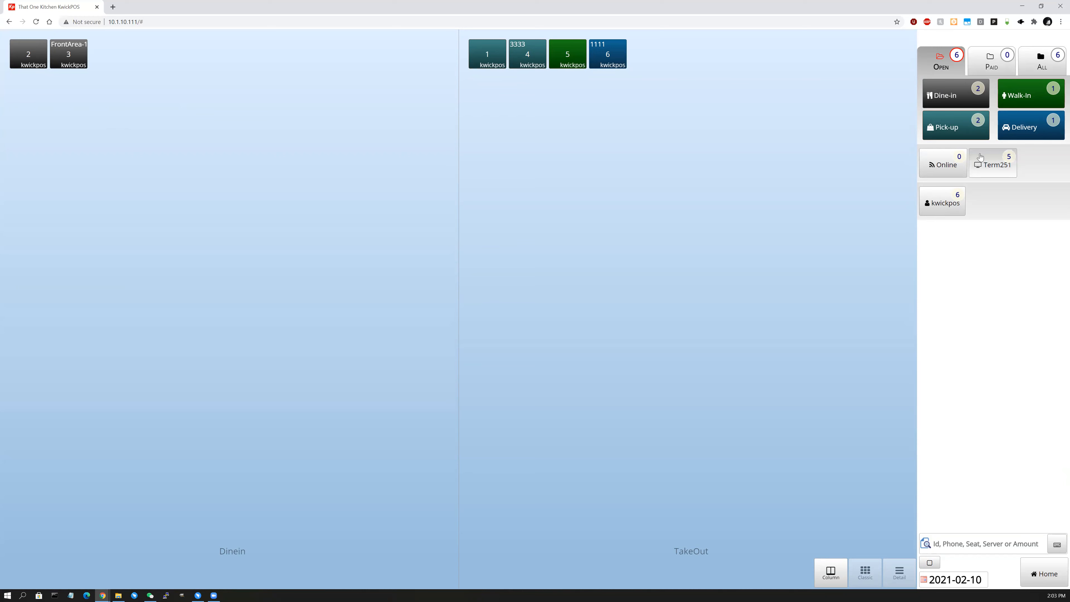
pyautogui.click(965, 102)
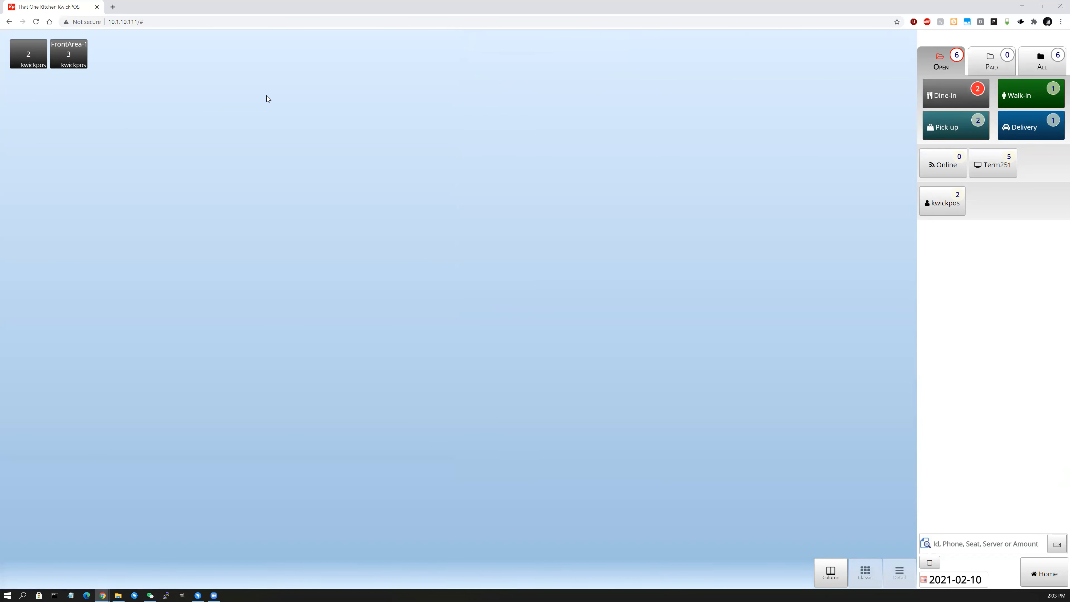
pyautogui.click(1036, 98)
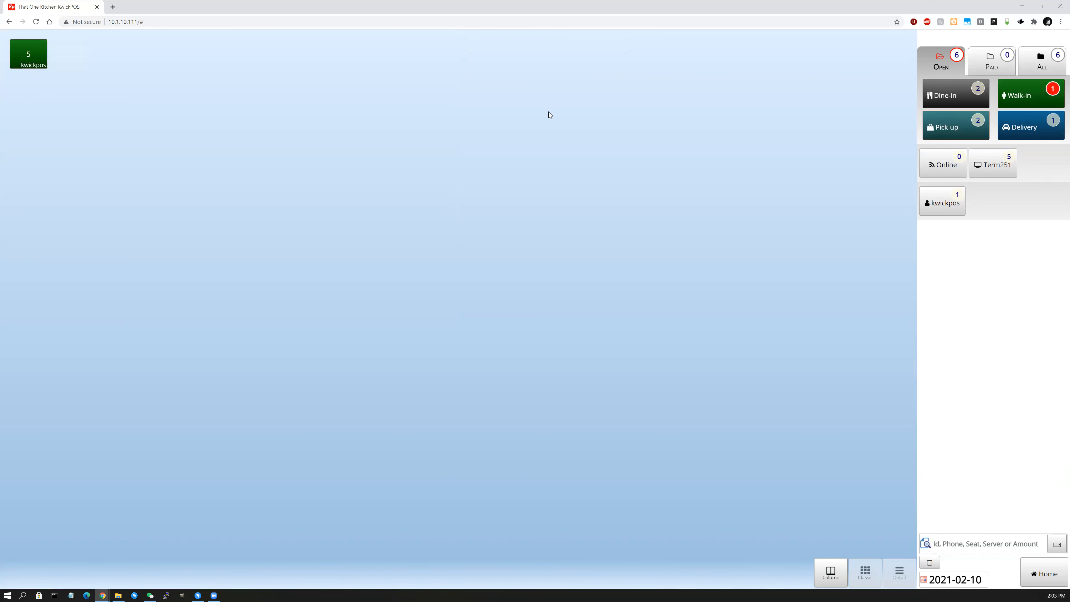
pyautogui.click(968, 126)
pyautogui.click(1017, 133)
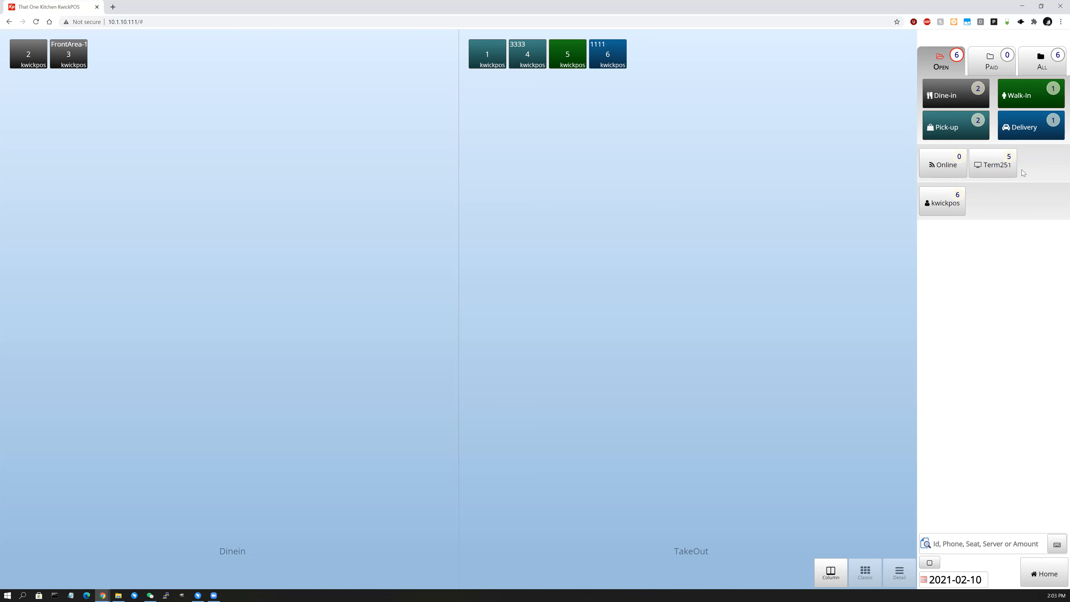
pyautogui.click(994, 175)
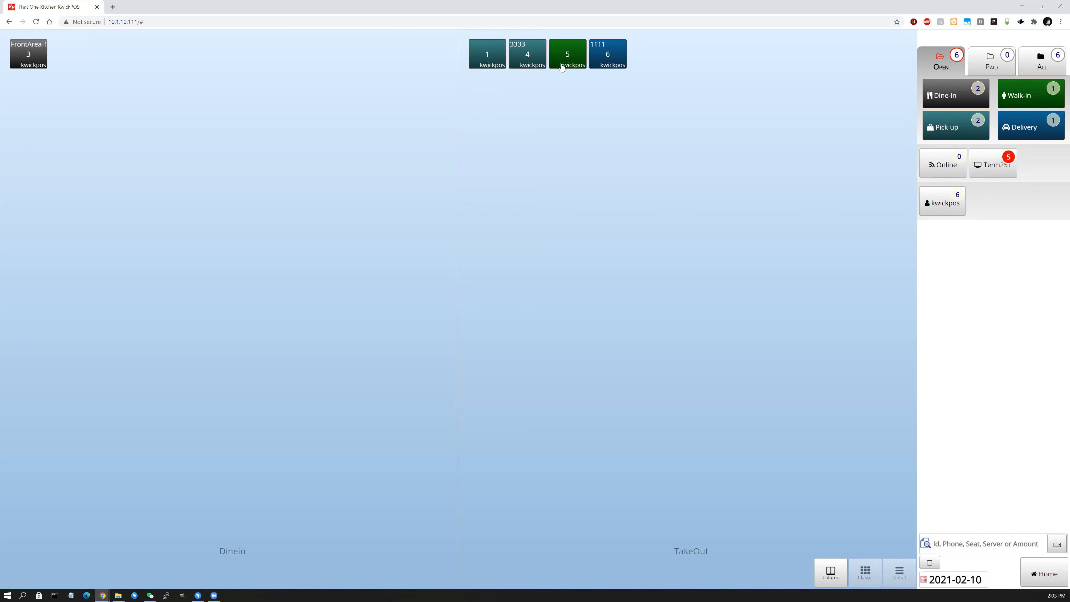
pyautogui.click(950, 170)
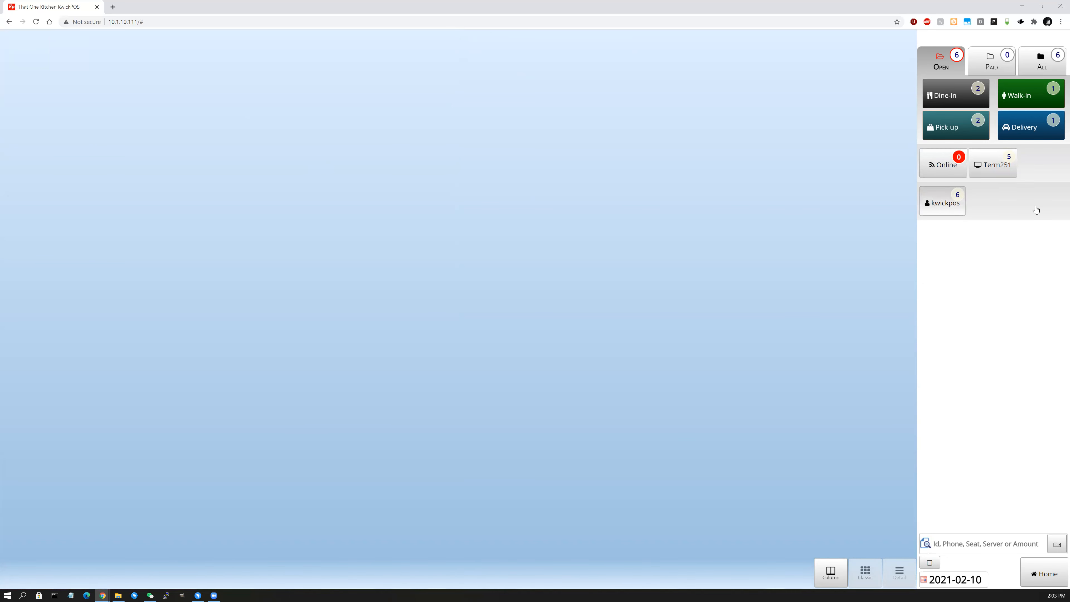
pyautogui.click(951, 210)
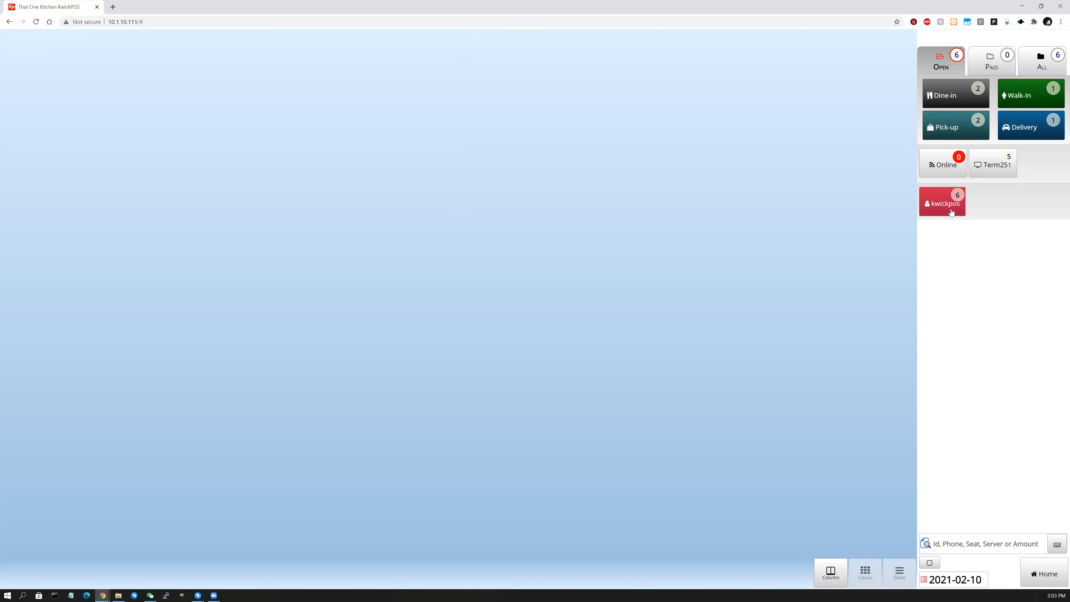
# Log out and sign back in as the manager with the PIN.
pyautogui.click(1042, 573)
pyautogui.click(902, 58)
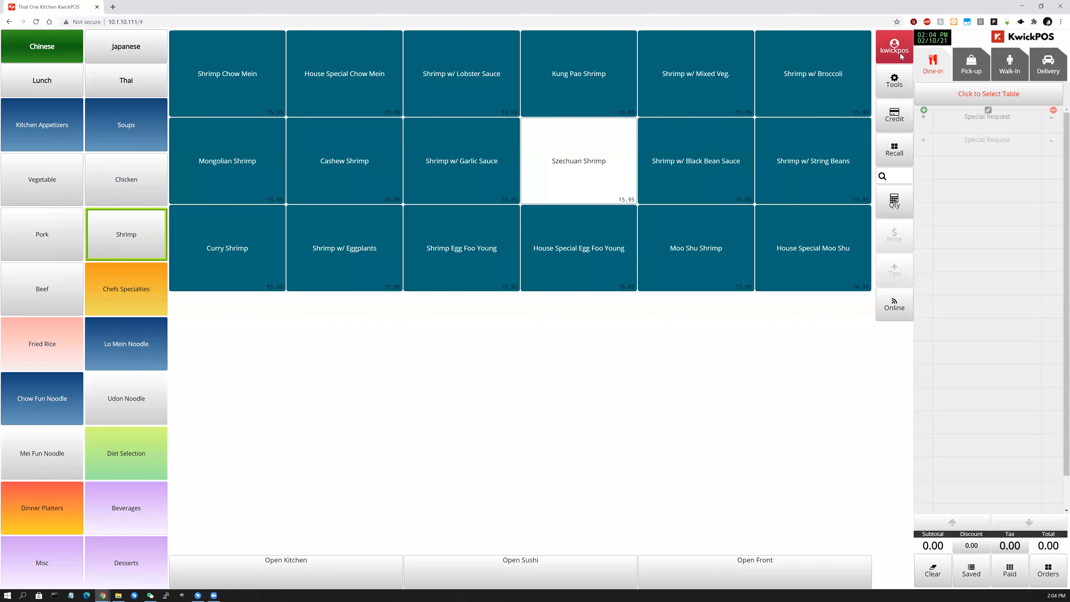
pyautogui.click(953, 51)
pyautogui.write('123')
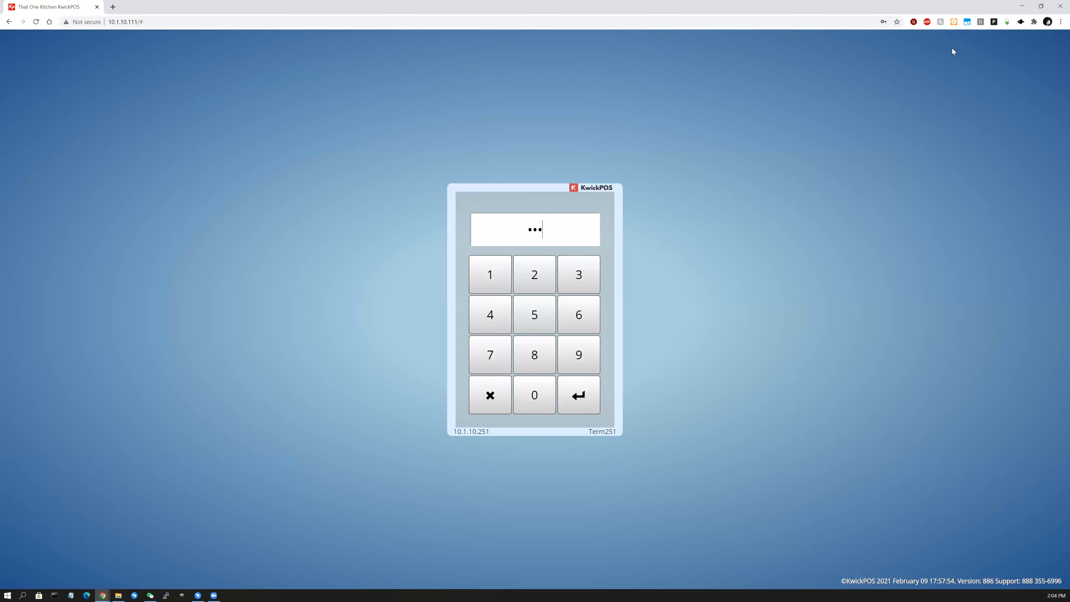
pyautogui.press('Return')
# Start a dine-in order for table 6 with Mongolian Shrimp and submit it.
pyautogui.click(590, 183)
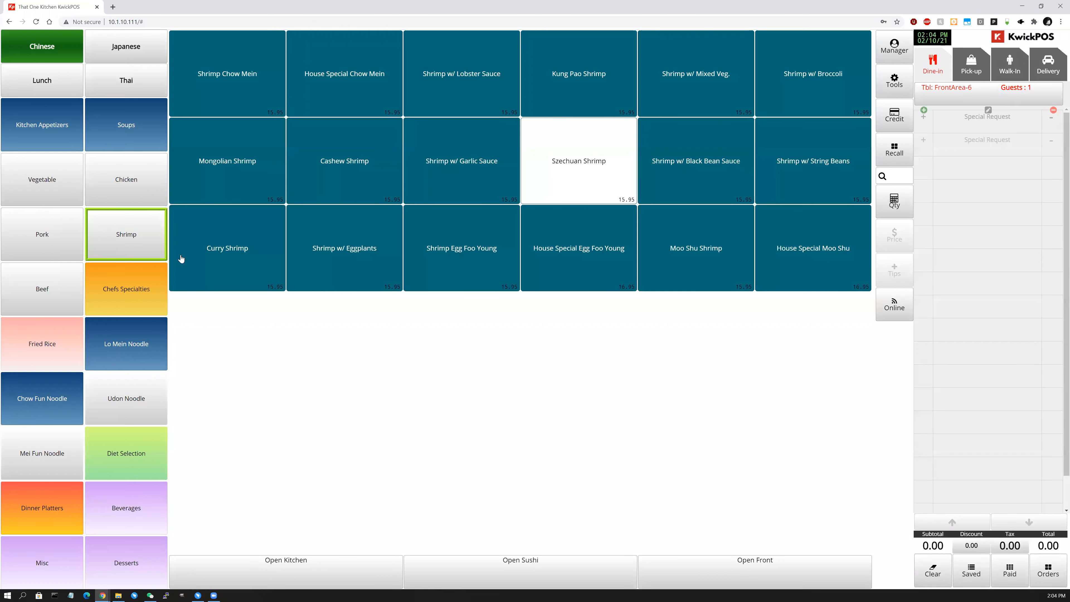
pyautogui.click(193, 153)
pyautogui.click(1000, 548)
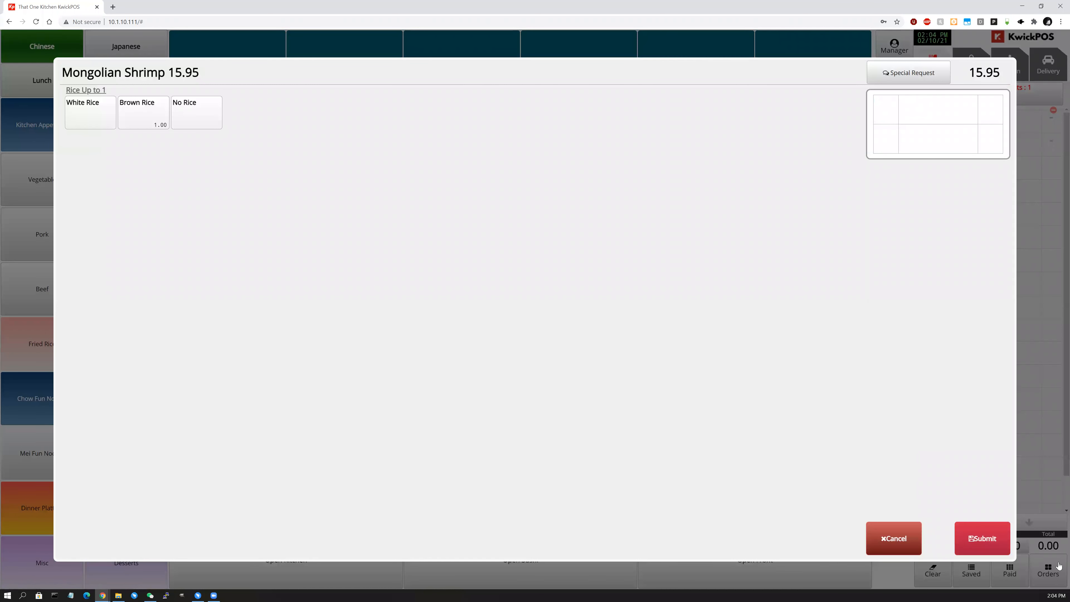
pyautogui.click(1053, 573)
pyautogui.click(1035, 543)
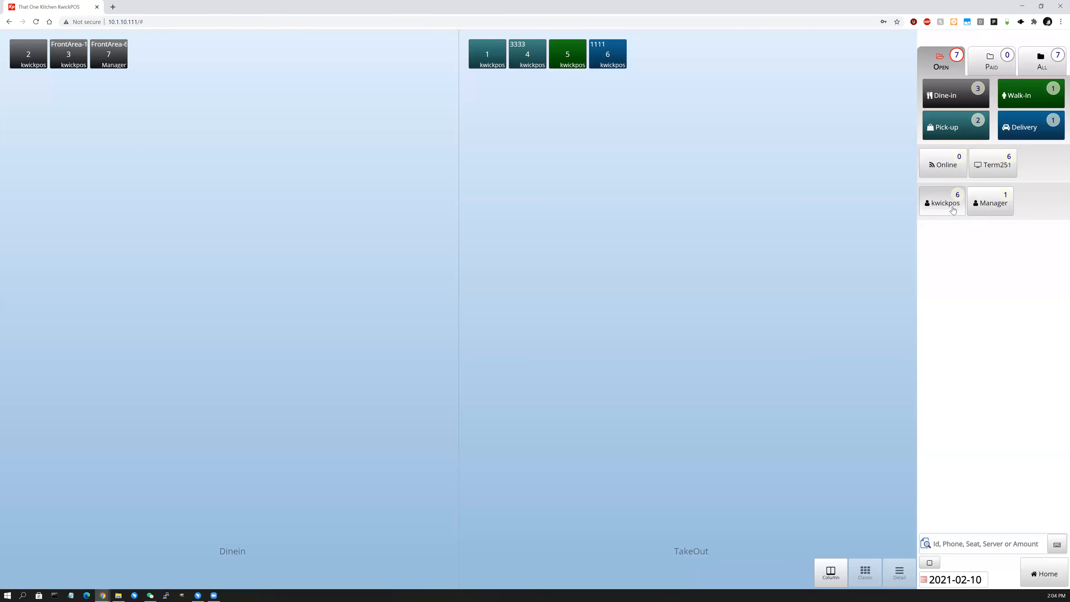
pyautogui.click(945, 206)
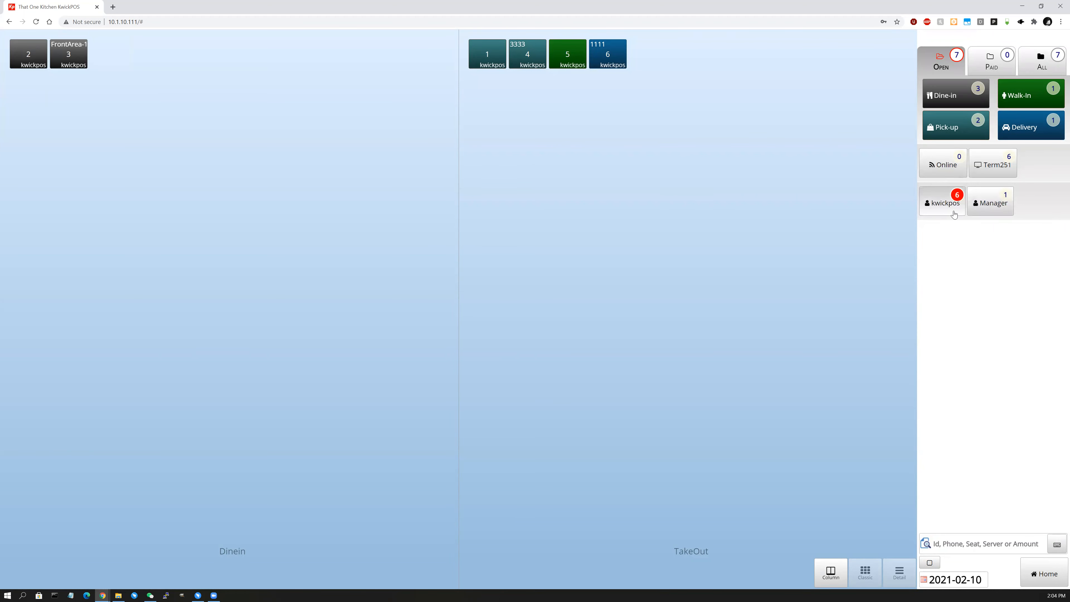
pyautogui.click(986, 207)
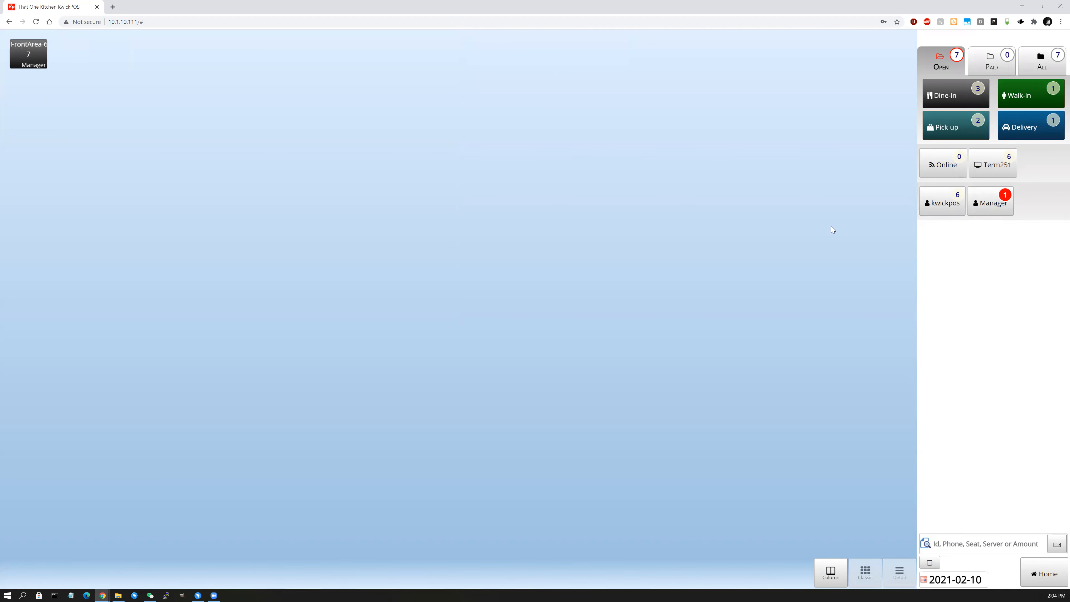
pyautogui.click(929, 62)
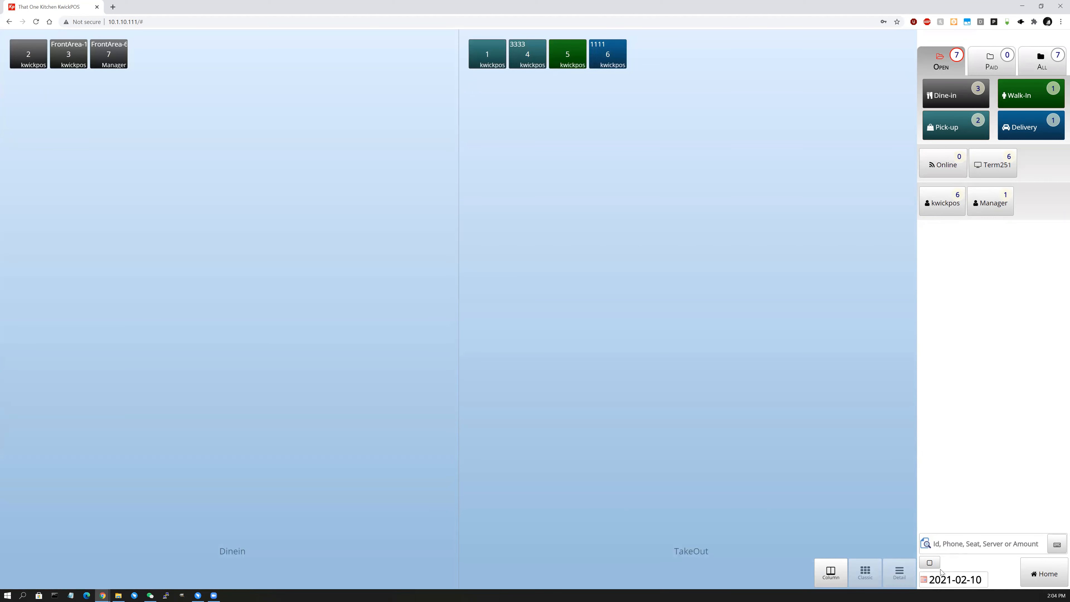
pyautogui.click(952, 579)
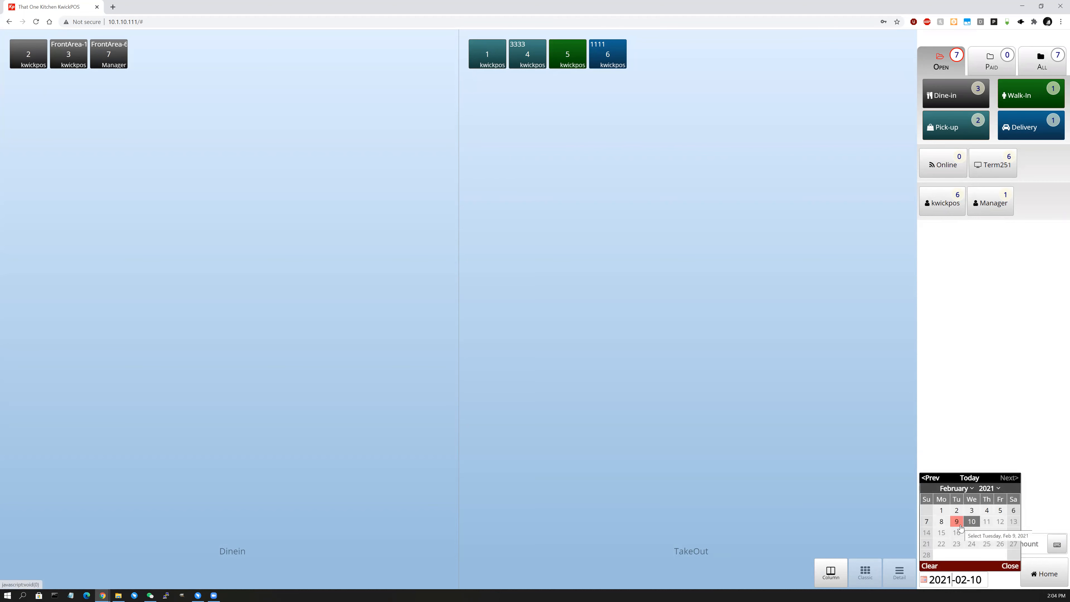
pyautogui.click(941, 522)
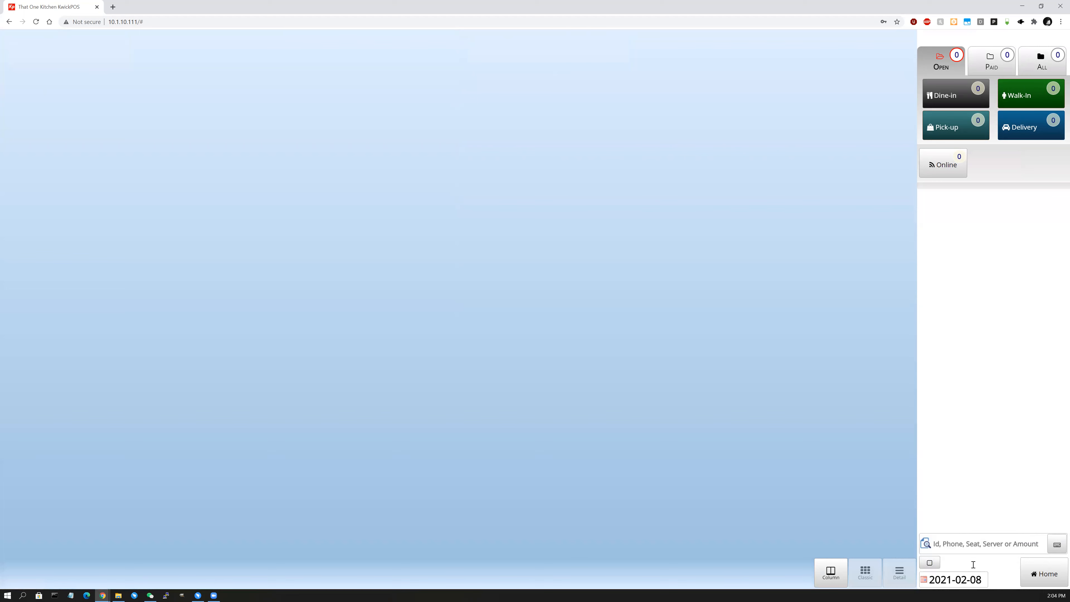
pyautogui.click(968, 578)
pyautogui.click(956, 523)
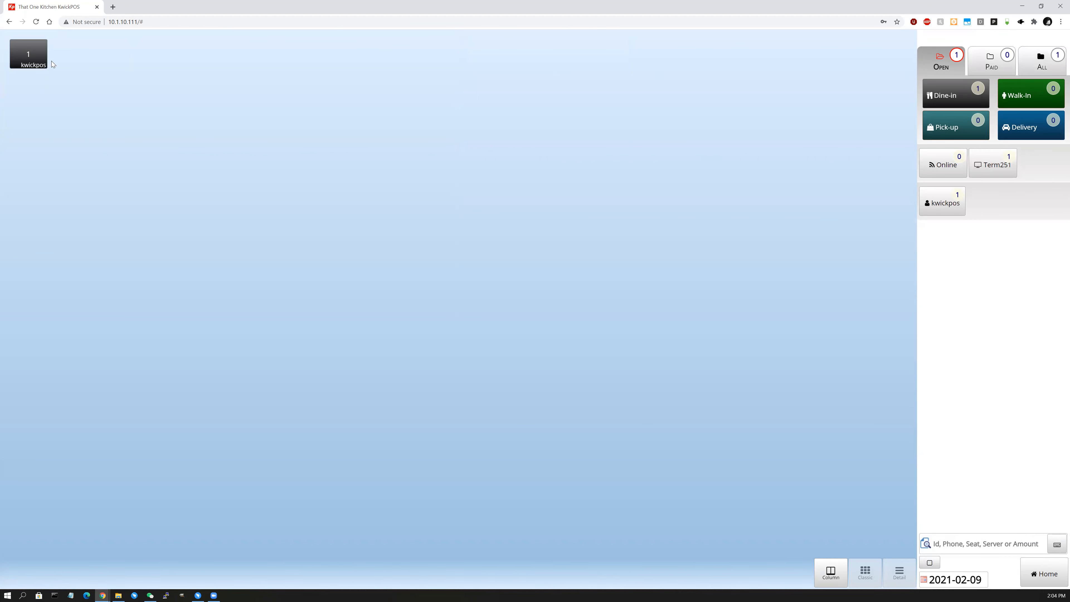
pyautogui.click(964, 575)
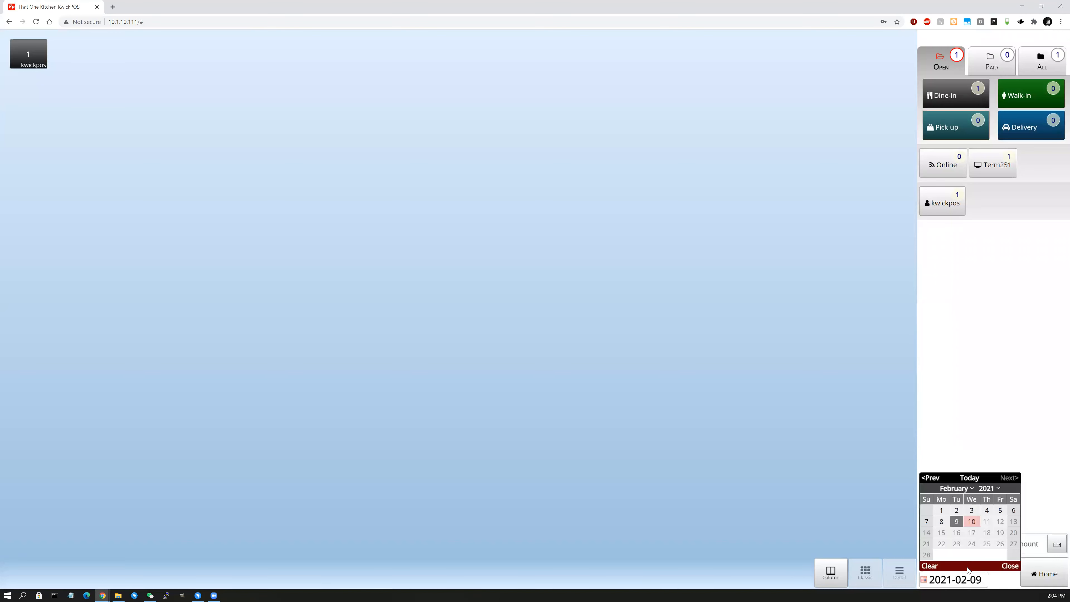
pyautogui.click(971, 523)
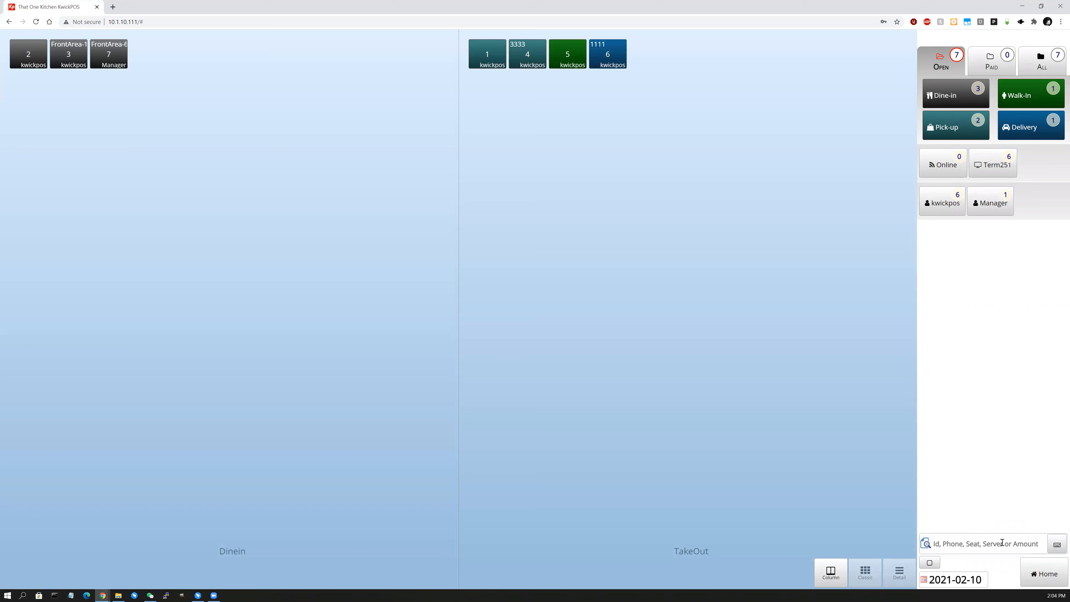
pyautogui.click(994, 548)
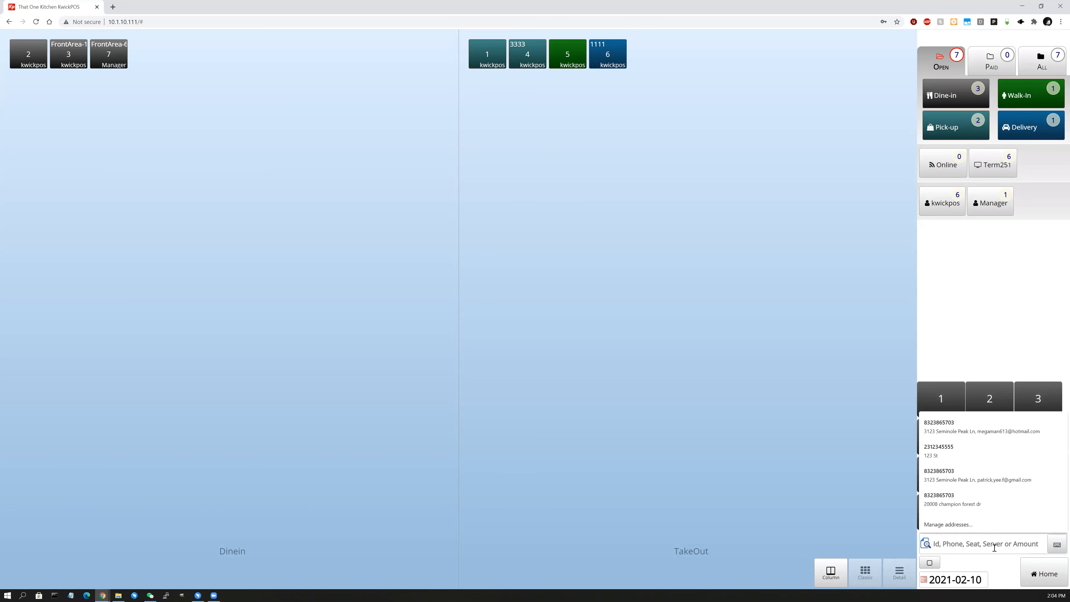
pyautogui.click(856, 508)
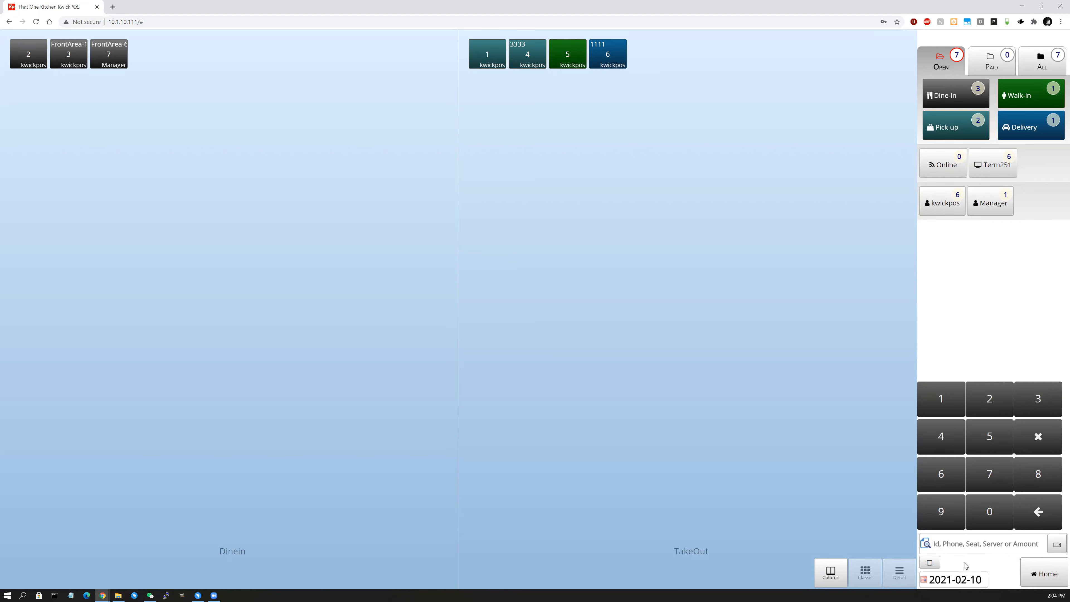
# Search the orders by Order ID to find order 2.
pyautogui.click(930, 565)
pyautogui.write('2')
pyautogui.click(1038, 512)
pyautogui.write('2')
pyautogui.press('Return')
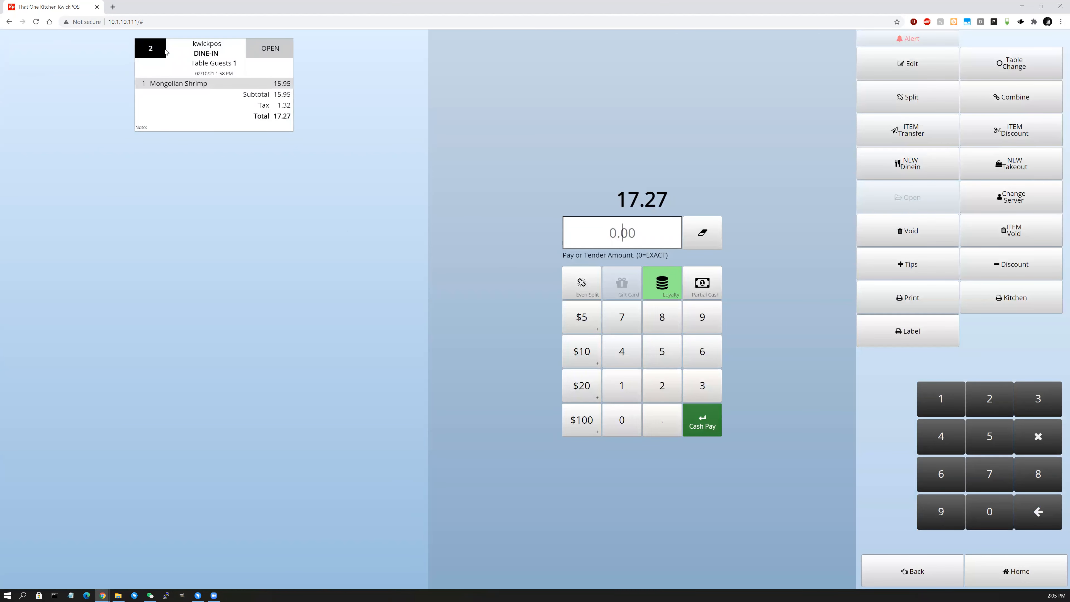
# Open delivery order 6 from the orders list to review its 5.00 balance.
pyautogui.click(916, 579)
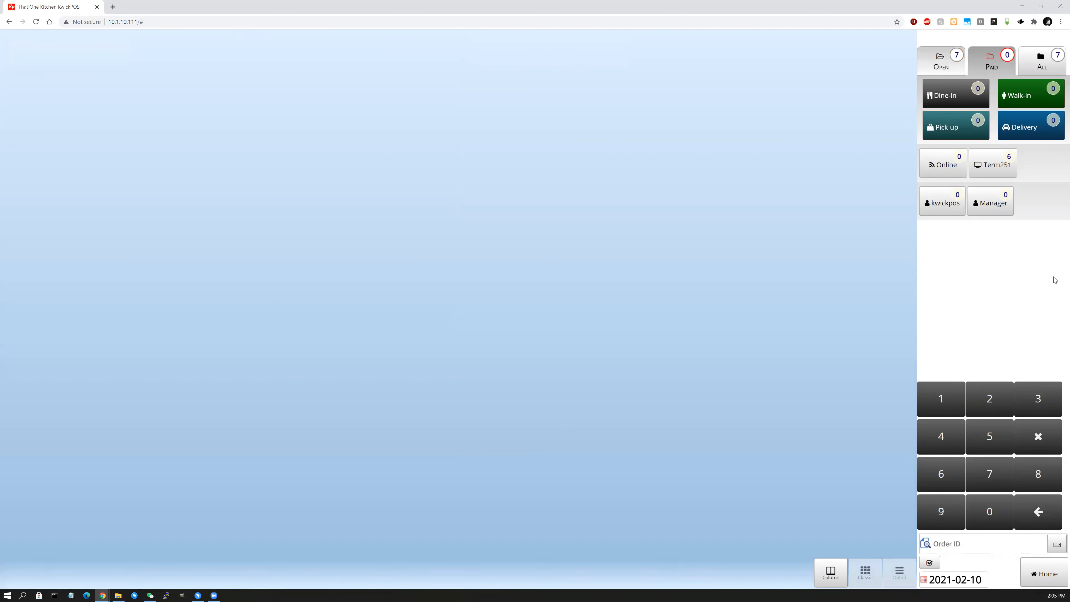
pyautogui.click(1045, 575)
pyautogui.click(1043, 576)
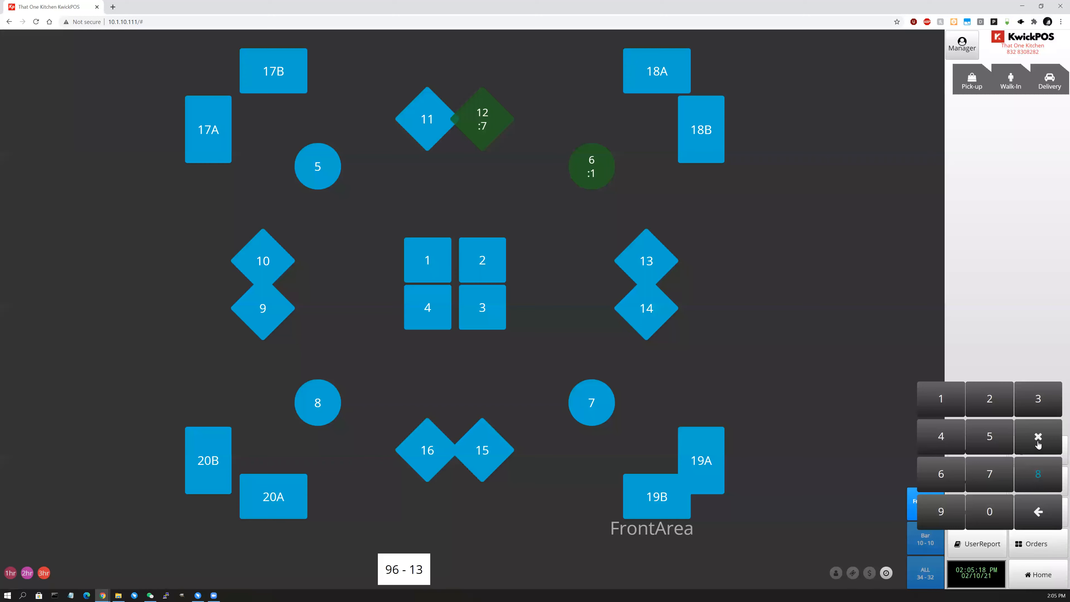
pyautogui.click(1036, 549)
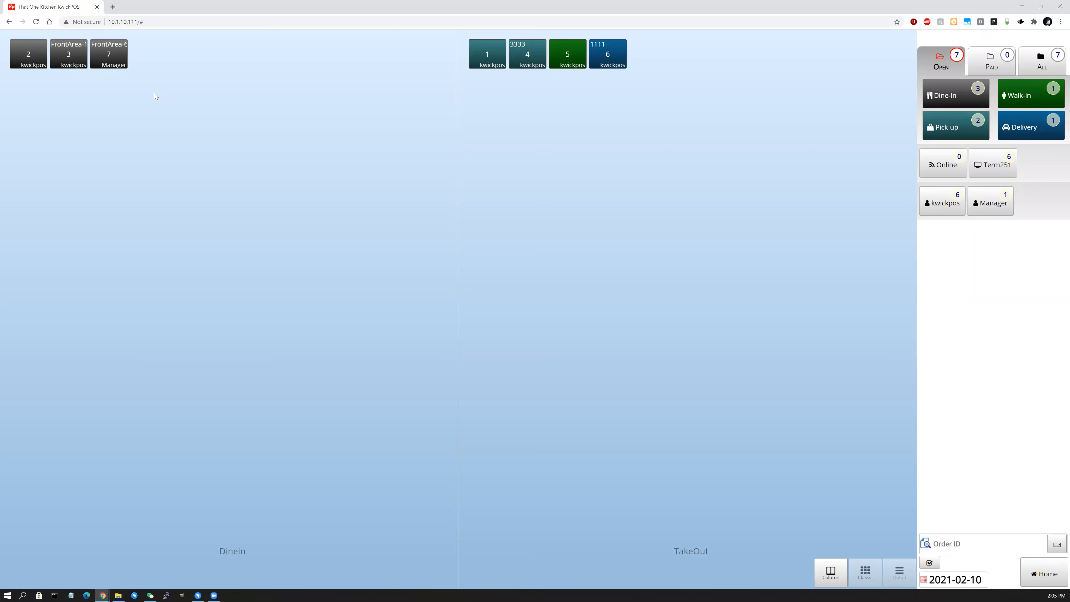
pyautogui.click(611, 54)
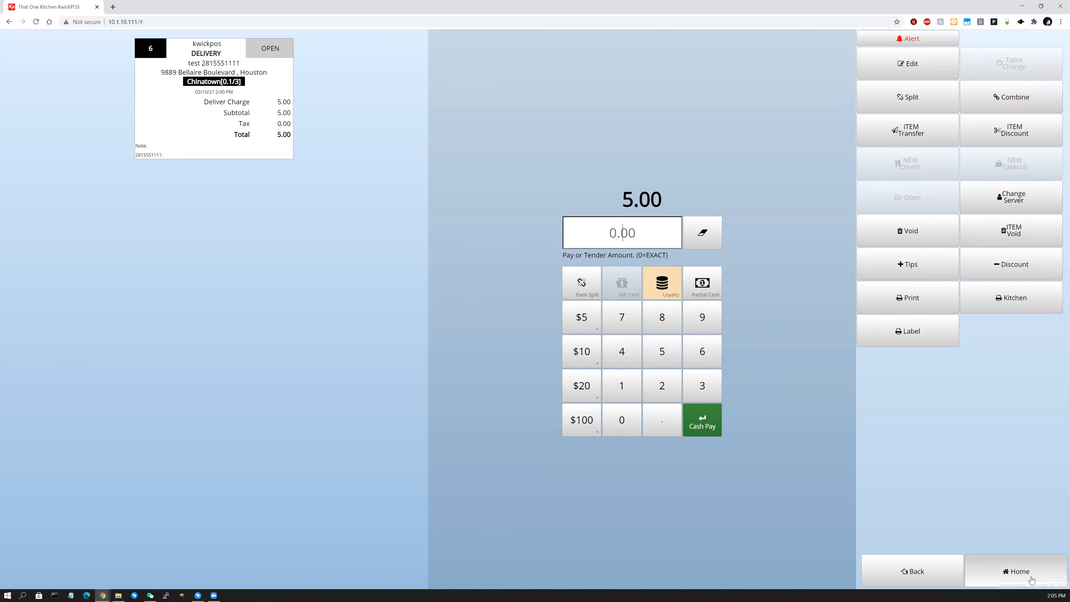
pyautogui.click(1040, 582)
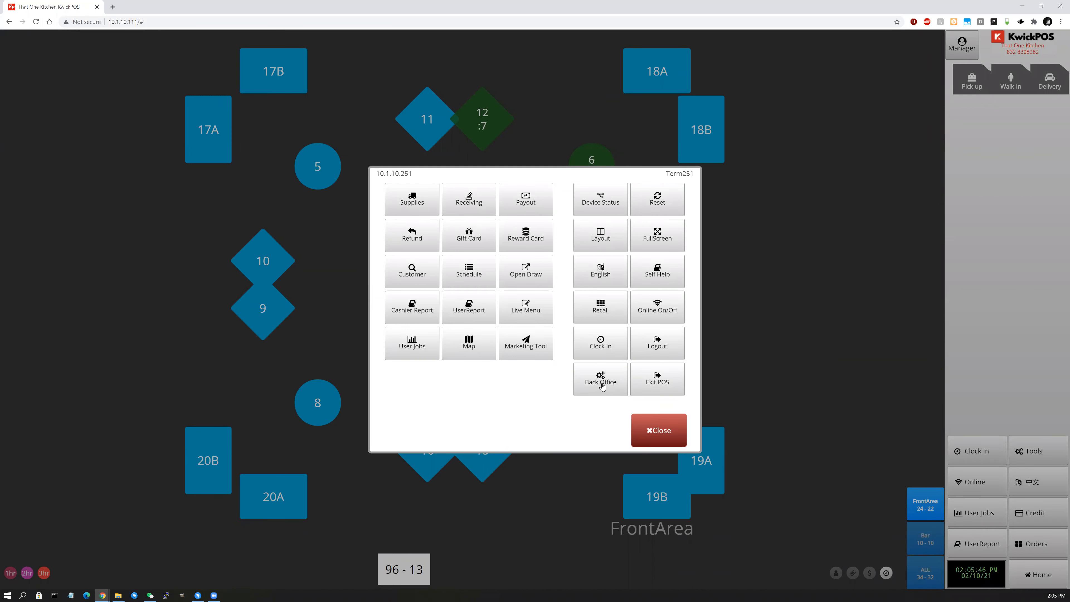
# Close the tools panel and sign in as the kwickpos user with its password.
pyautogui.click(678, 430)
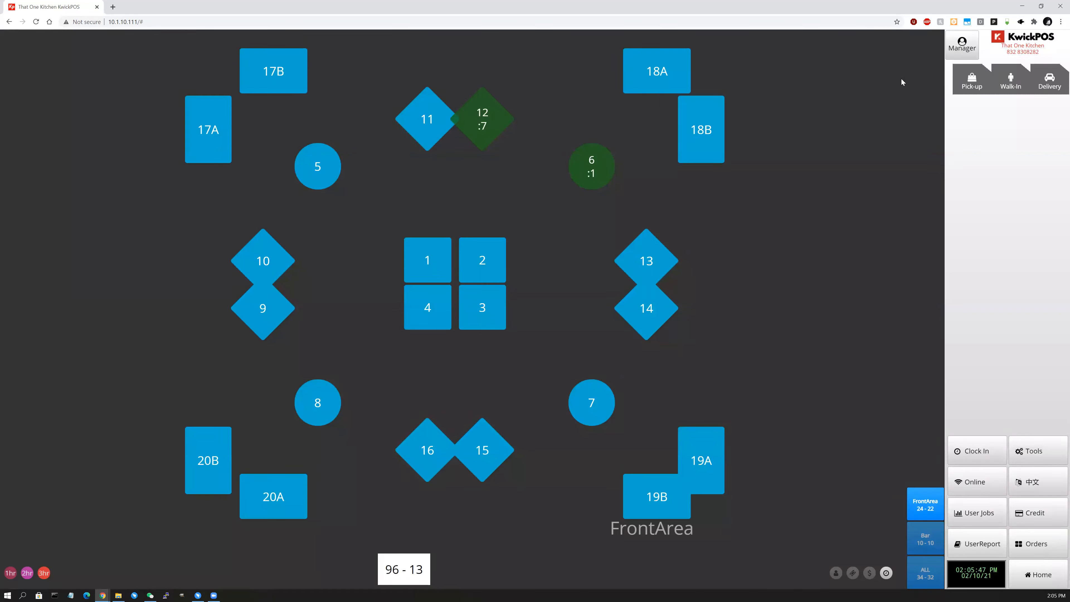
pyautogui.click(962, 44)
pyautogui.click(964, 51)
pyautogui.write('*****')
pyautogui.press('Return')
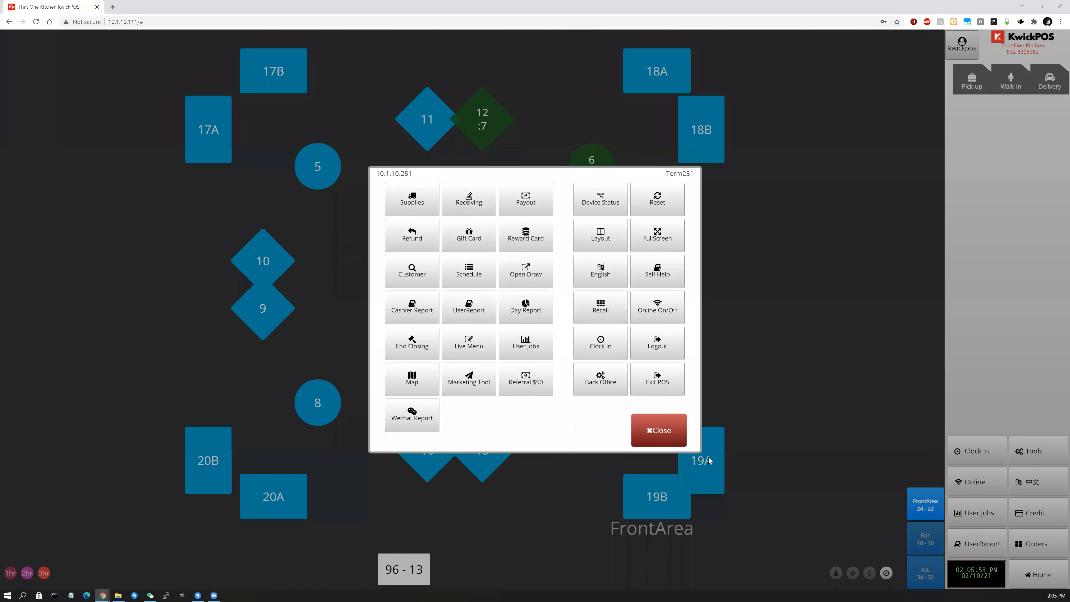
# In Back Office Advanced settings, set Term251's credit processor to 10.1.10.222.
pyautogui.click(1034, 440)
pyautogui.click(526, 389)
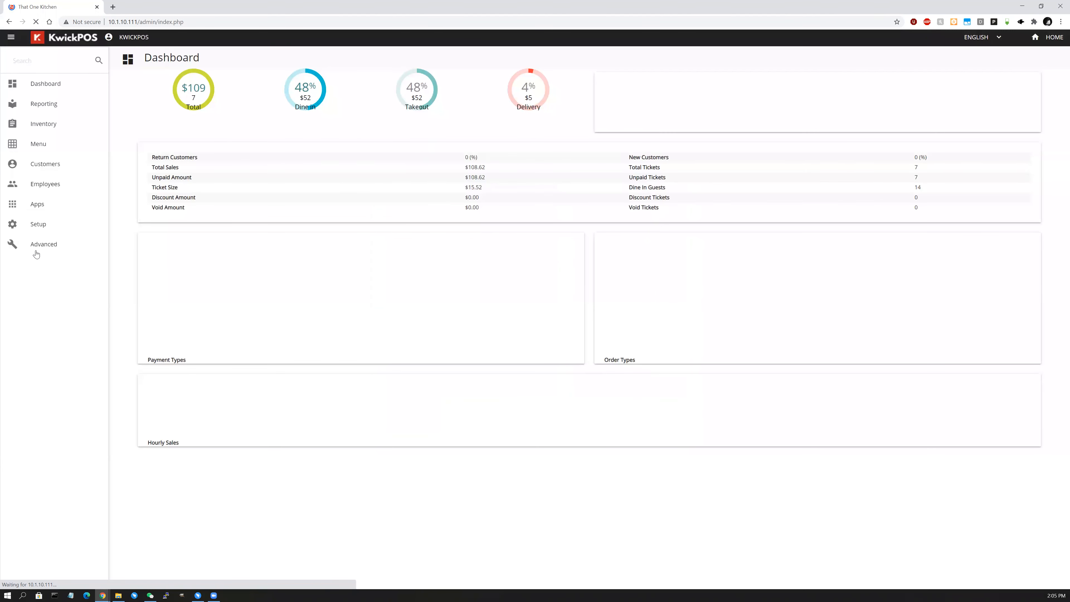
pyautogui.click(42, 244)
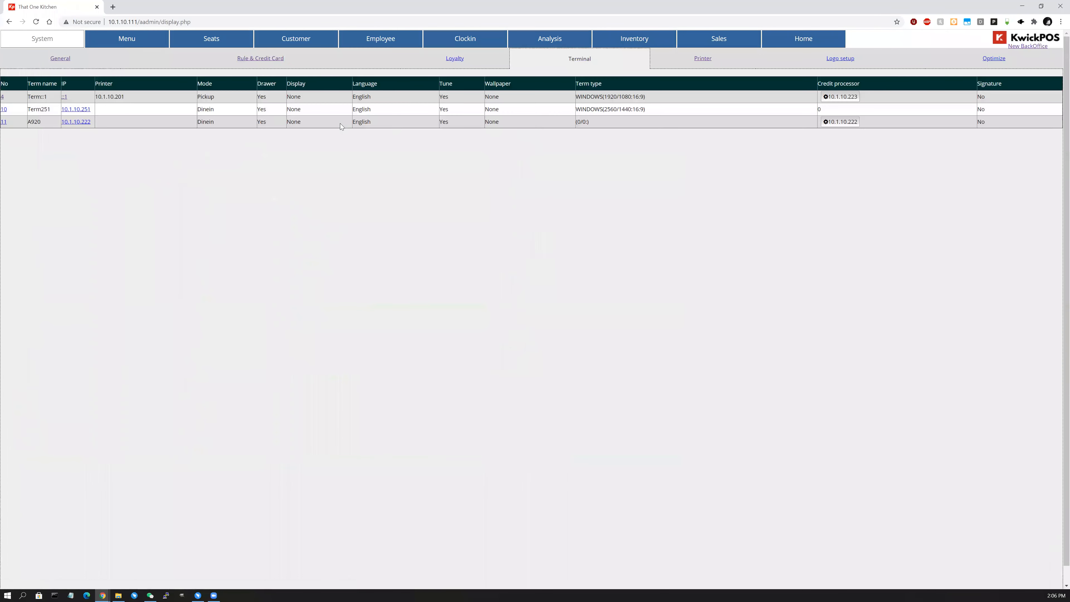
pyautogui.click(69, 110)
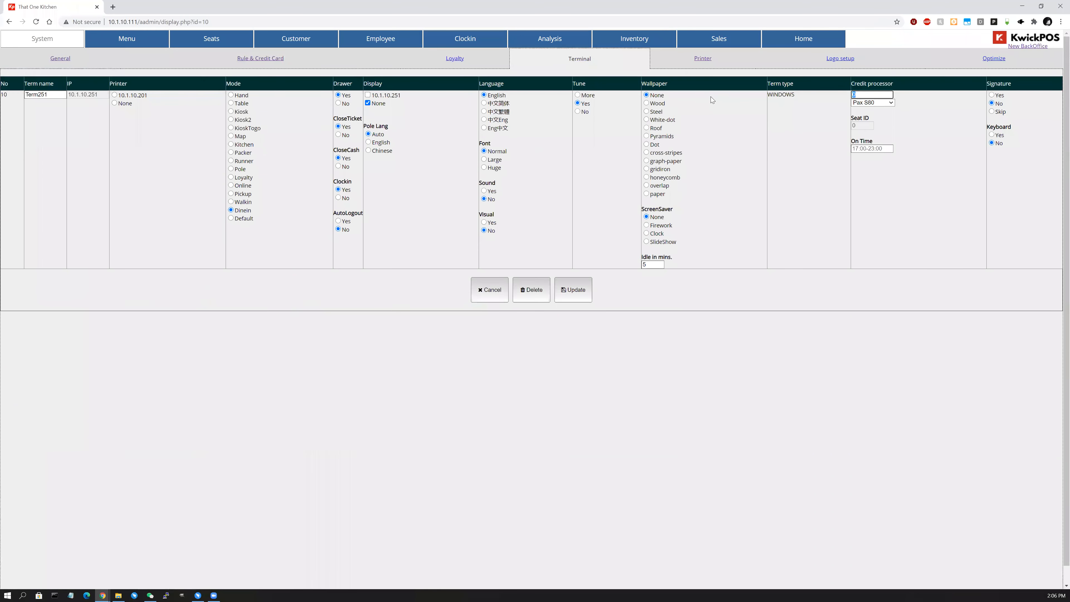
pyautogui.write('10.1.10.222')
pyautogui.click(563, 297)
pyautogui.click(813, 38)
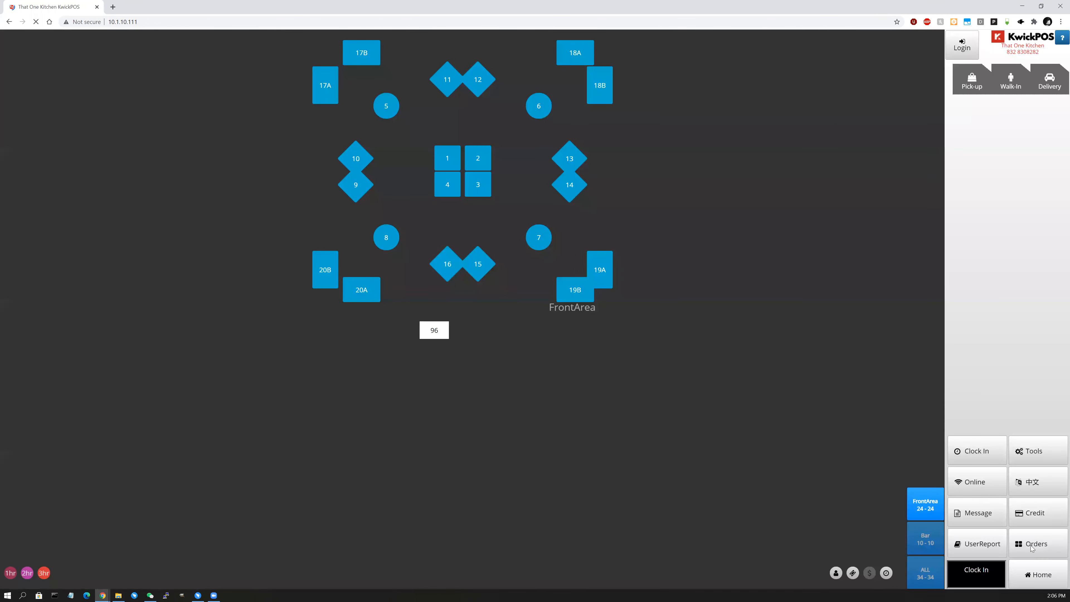
# Tender $10 cash on order 7 and pay the remaining 7.27 by Visa.
pyautogui.click(1036, 553)
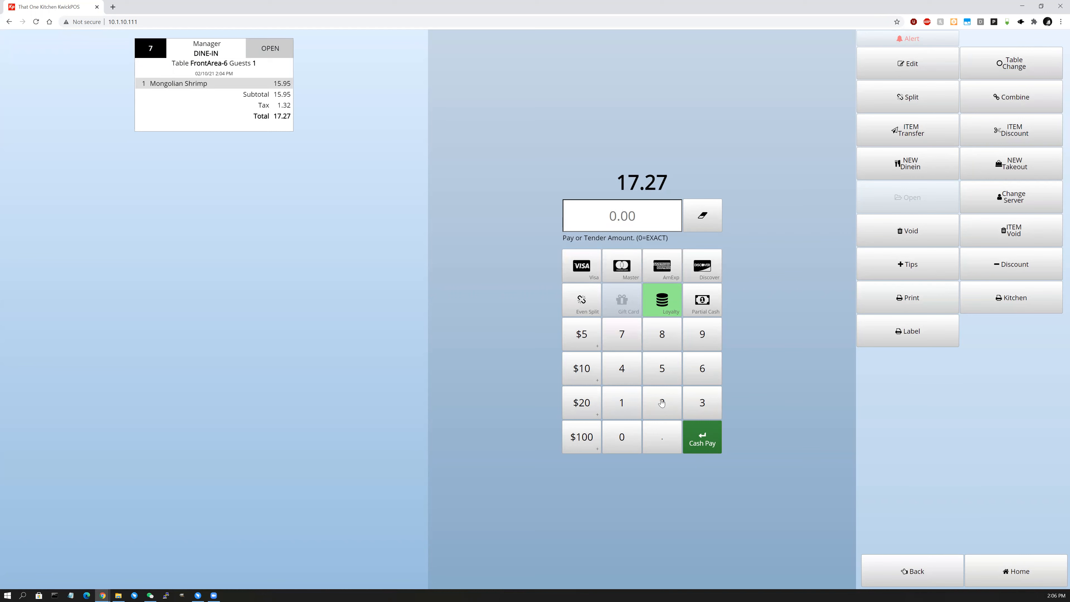
pyautogui.click(659, 369)
pyautogui.click(630, 443)
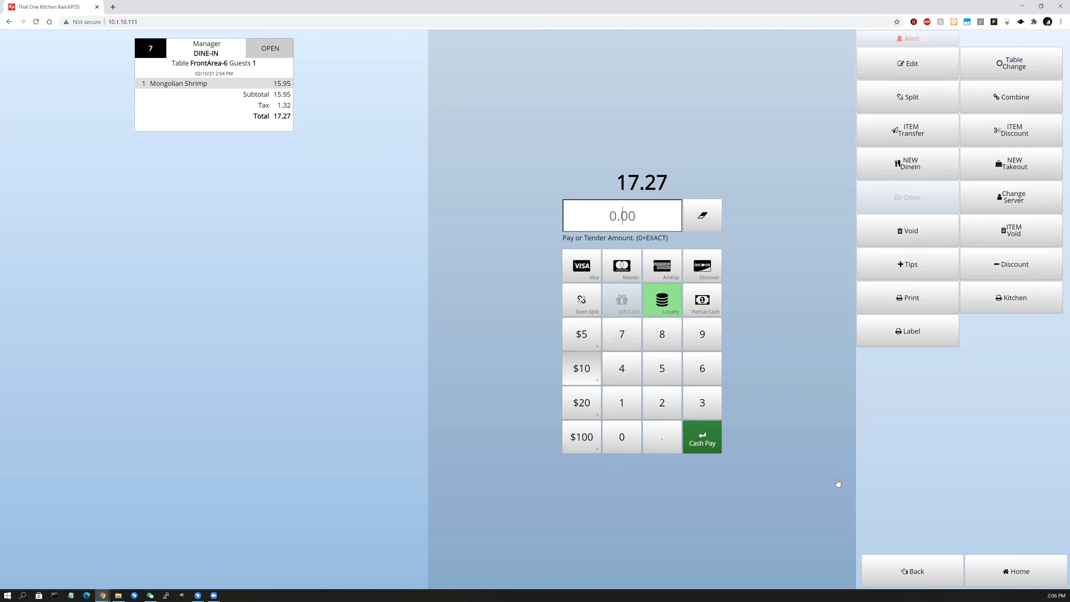
pyautogui.click(571, 373)
pyautogui.click(712, 448)
pyautogui.click(605, 396)
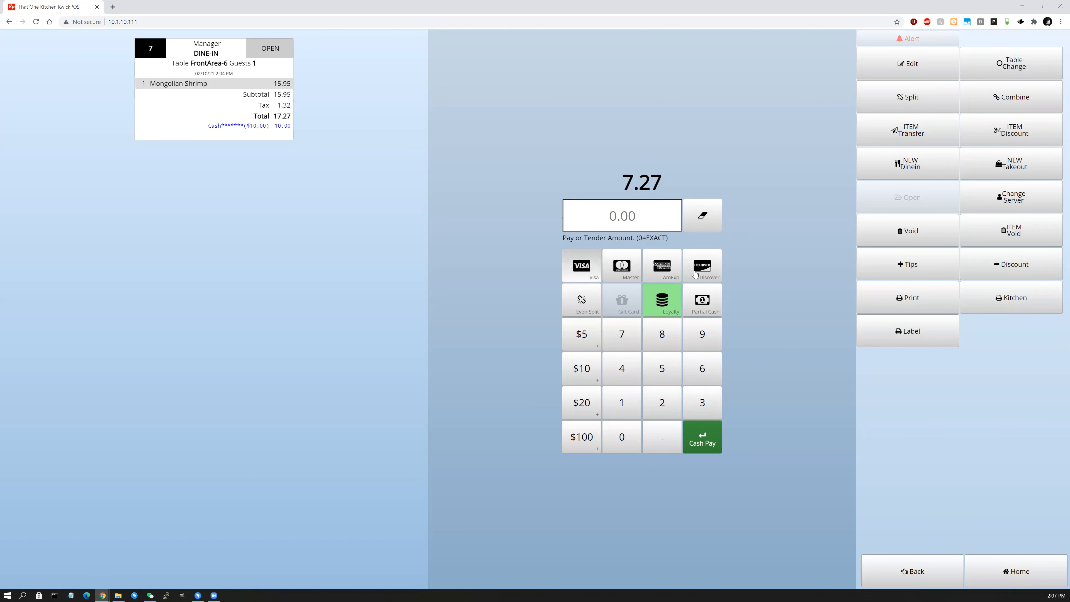
pyautogui.click(577, 269)
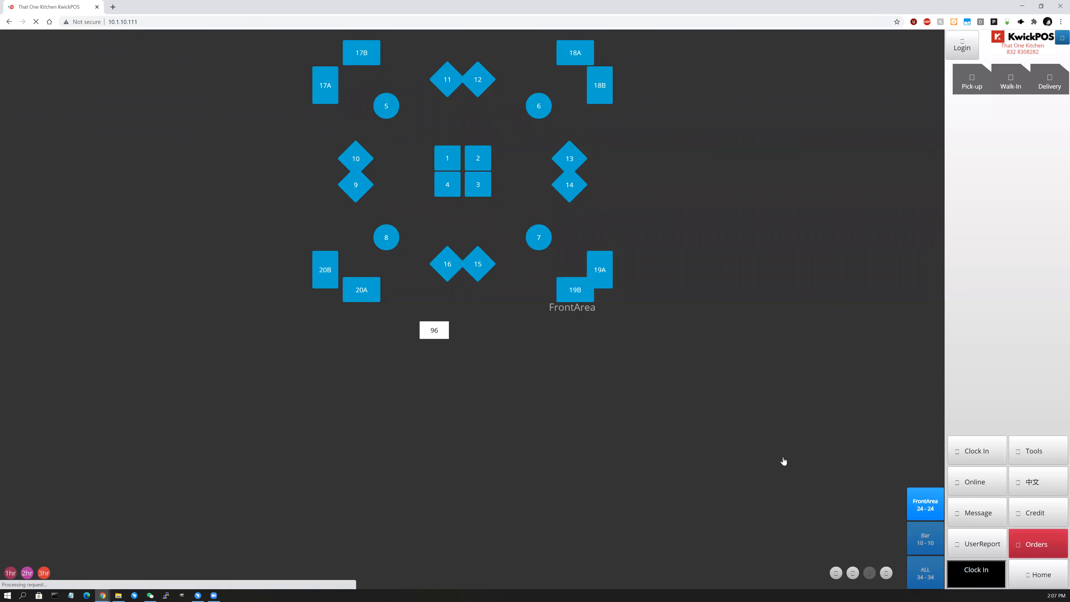
# Open order 7 from the orders list, then back out to the floor plan.
pyautogui.click(1059, 552)
pyautogui.click(103, 58)
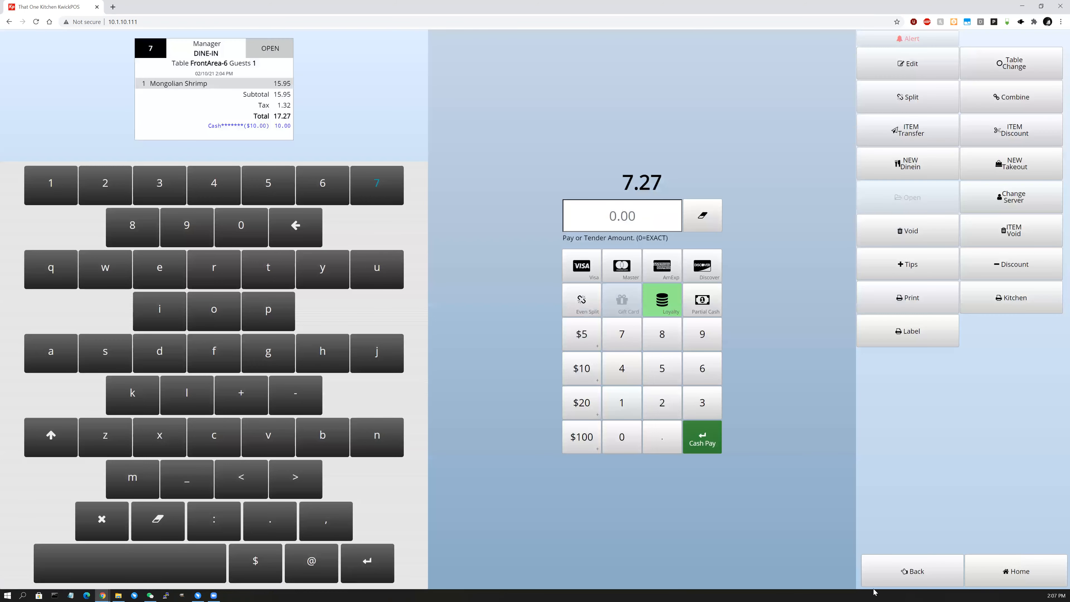
pyautogui.click(943, 583)
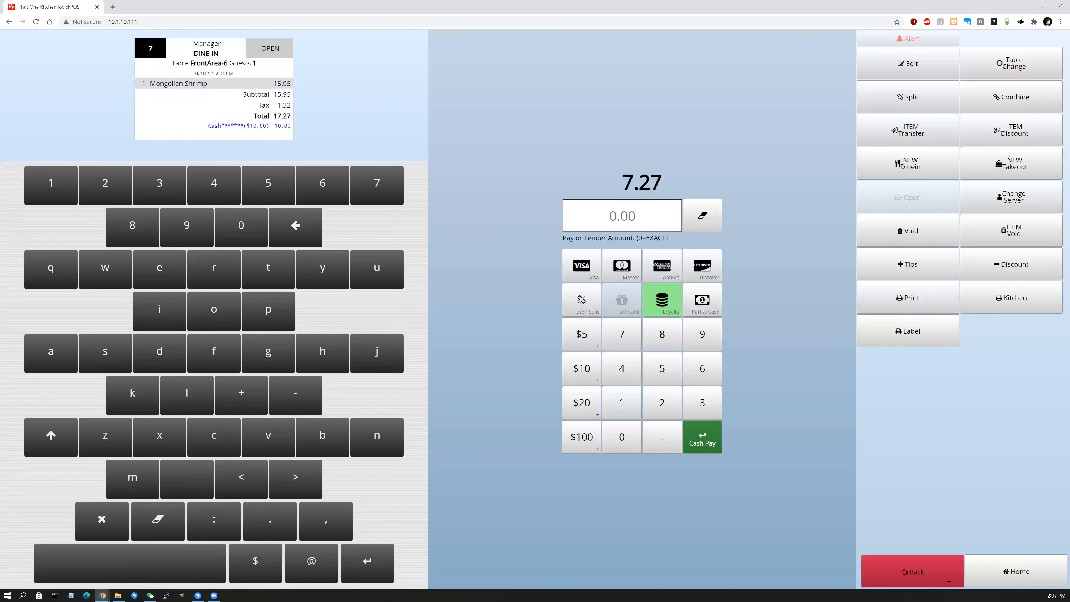
pyautogui.click(1033, 565)
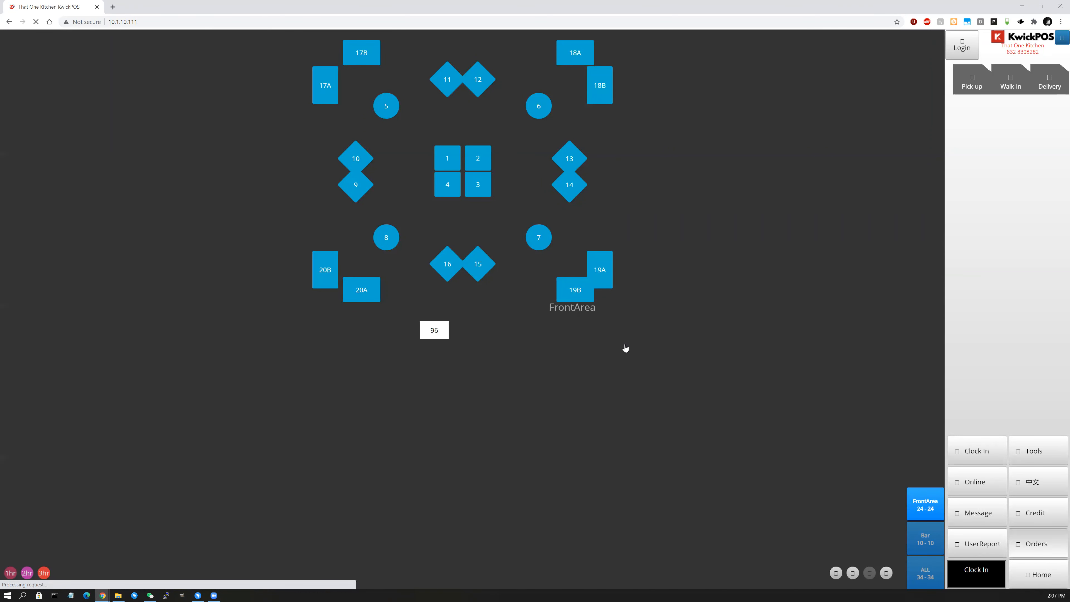
# Reopen the FrontArea-6 order and try paying the remaining 7.27 in cash.
pyautogui.click(1033, 544)
pyautogui.click(108, 52)
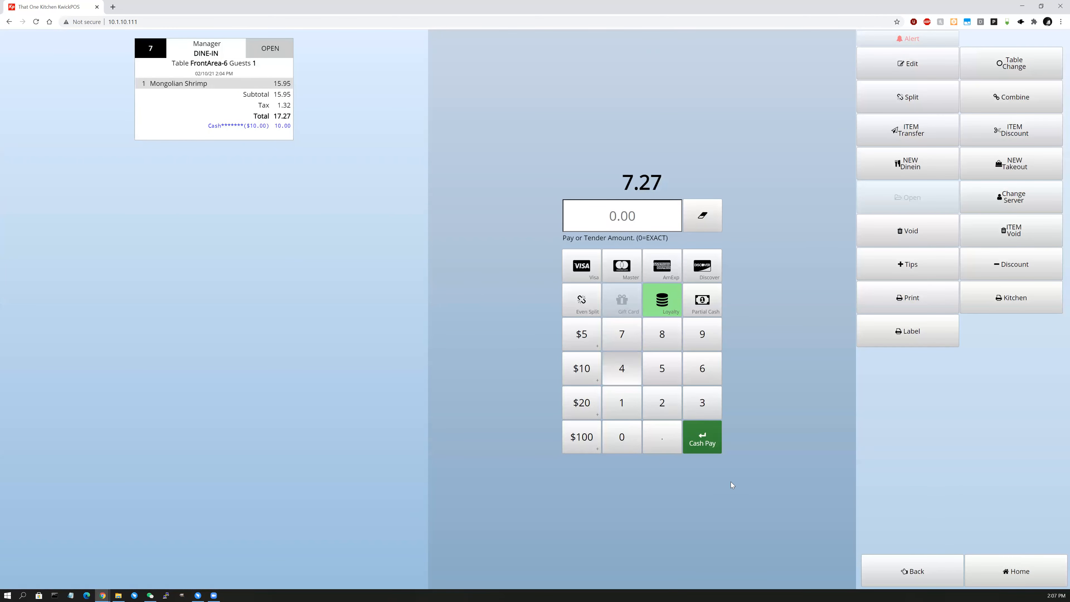
pyautogui.click(708, 443)
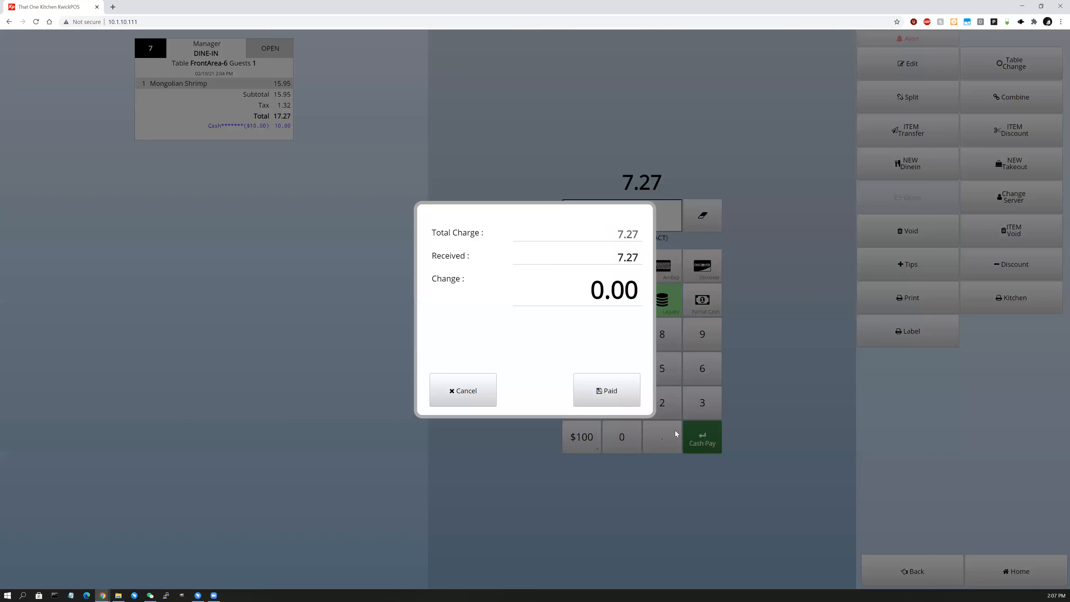
pyautogui.click(619, 401)
pyautogui.click(612, 396)
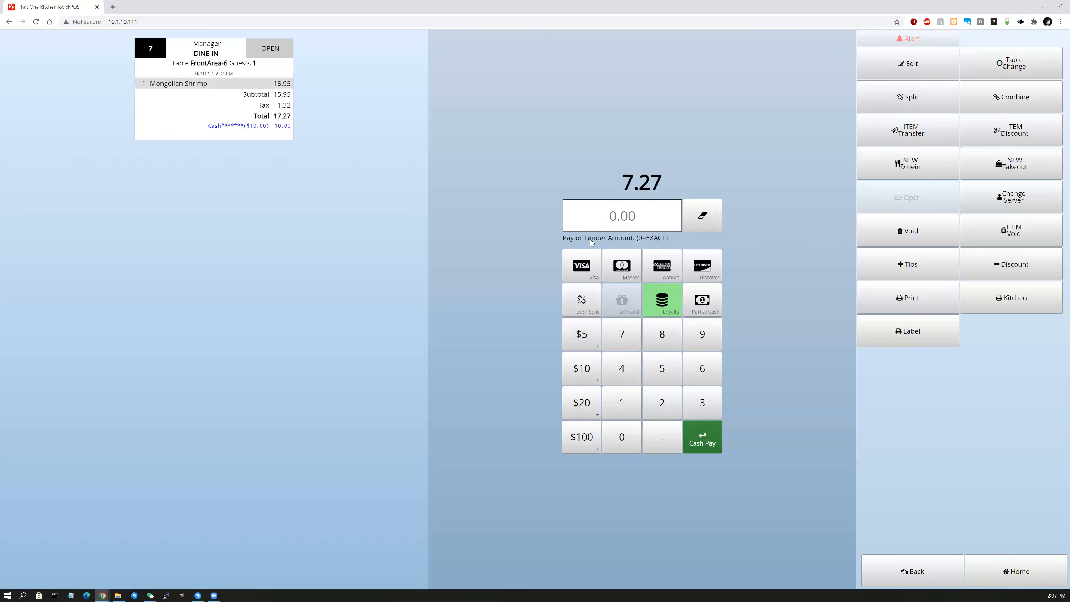
pyautogui.click(706, 443)
pyautogui.click(623, 399)
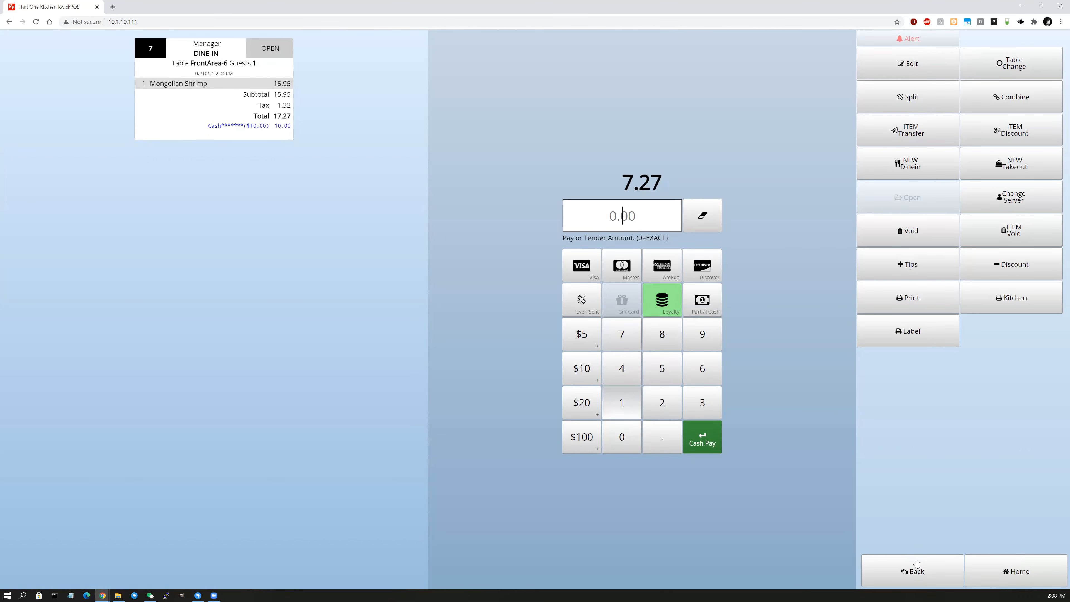
# Enter 7.27 as the cash tender, confirm the payment, and return to the floor plan.
pyautogui.click(912, 571)
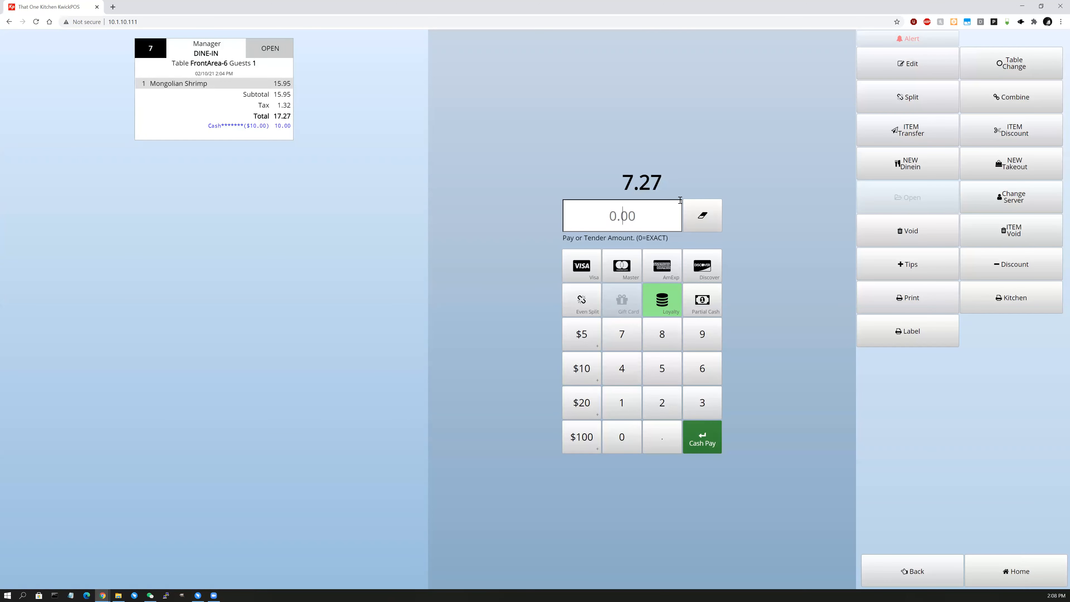
pyautogui.write('7.27')
pyautogui.click(708, 443)
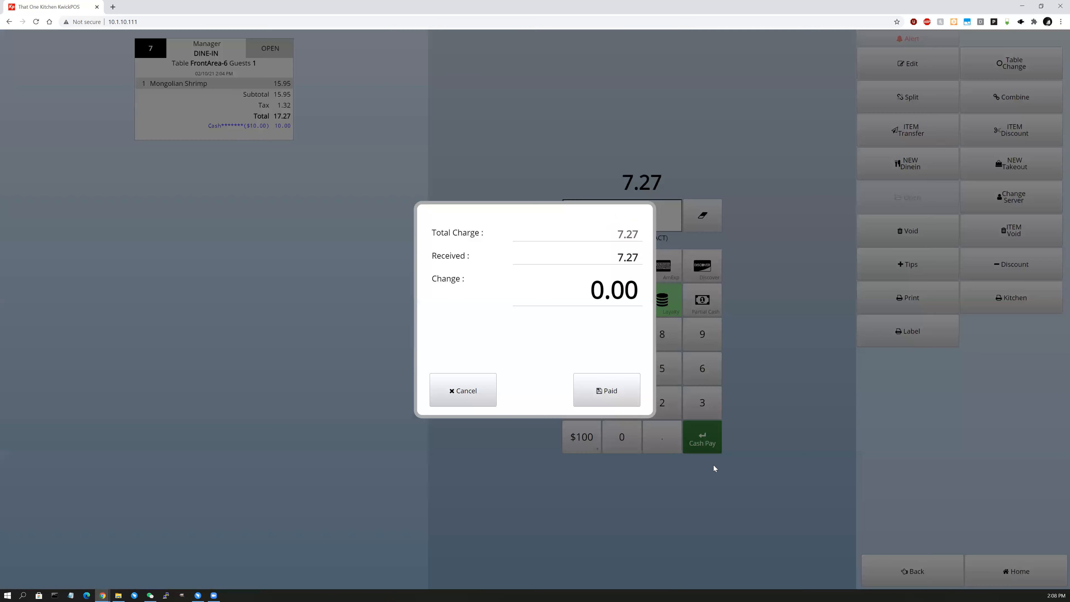
pyautogui.click(606, 389)
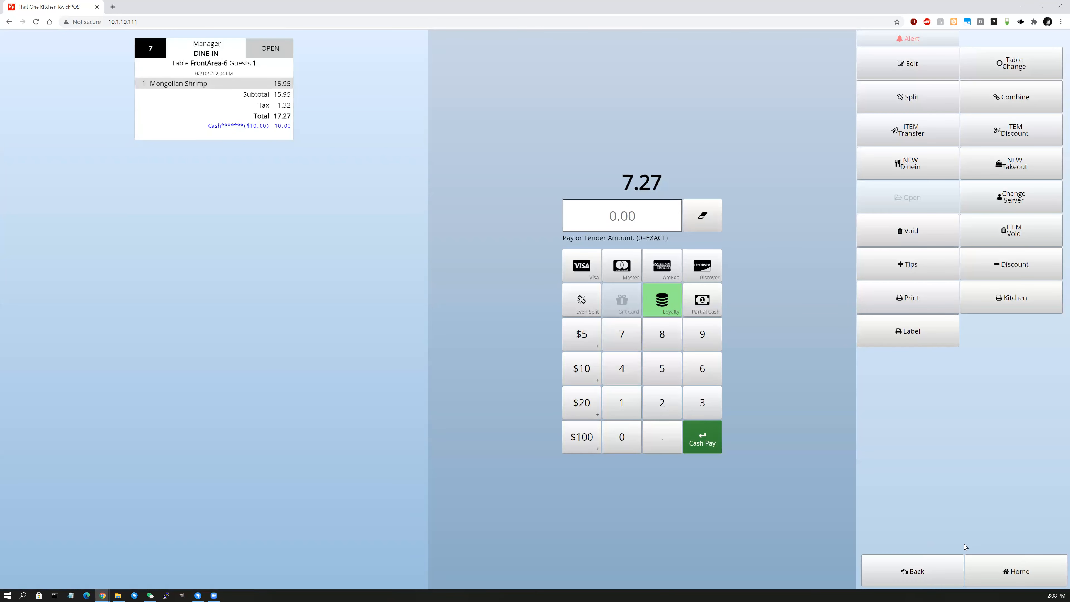
pyautogui.click(994, 565)
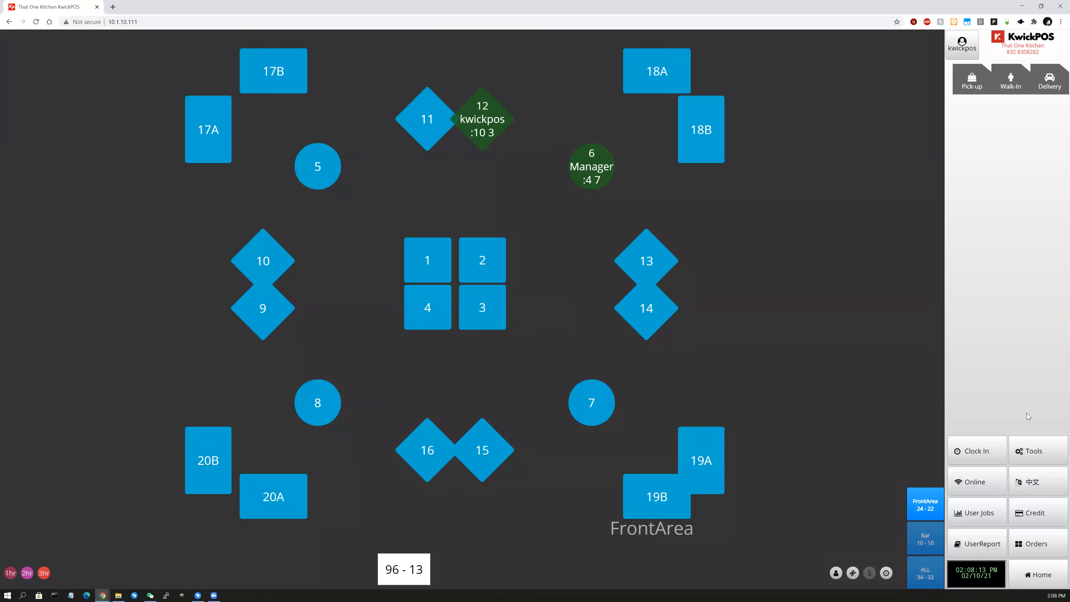
pyautogui.click(1037, 543)
pyautogui.click(37, 63)
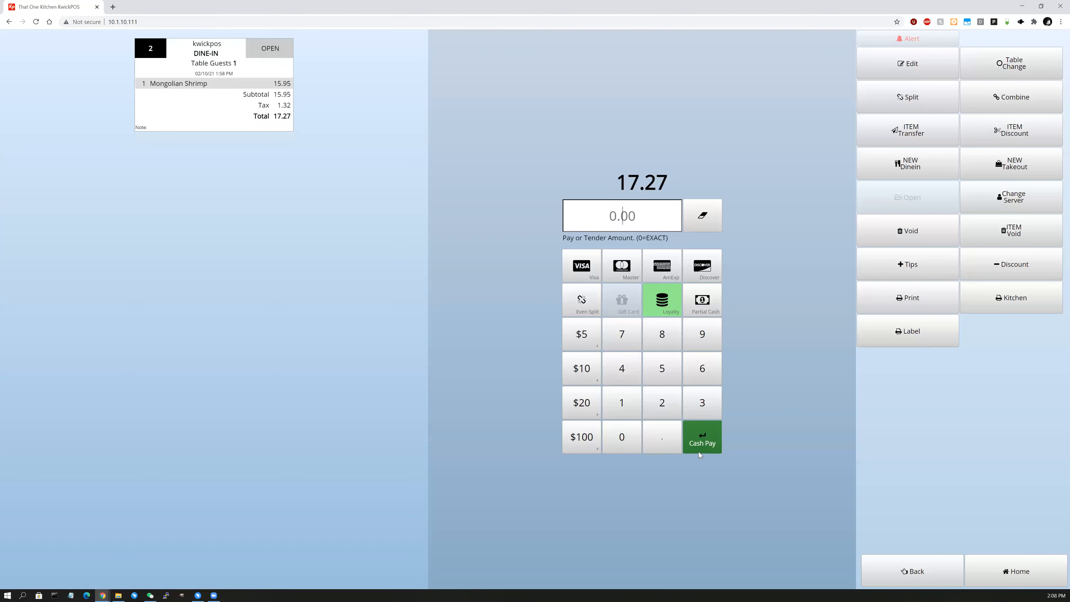
pyautogui.click(700, 451)
pyautogui.click(636, 405)
pyautogui.click(668, 297)
pyautogui.click(440, 429)
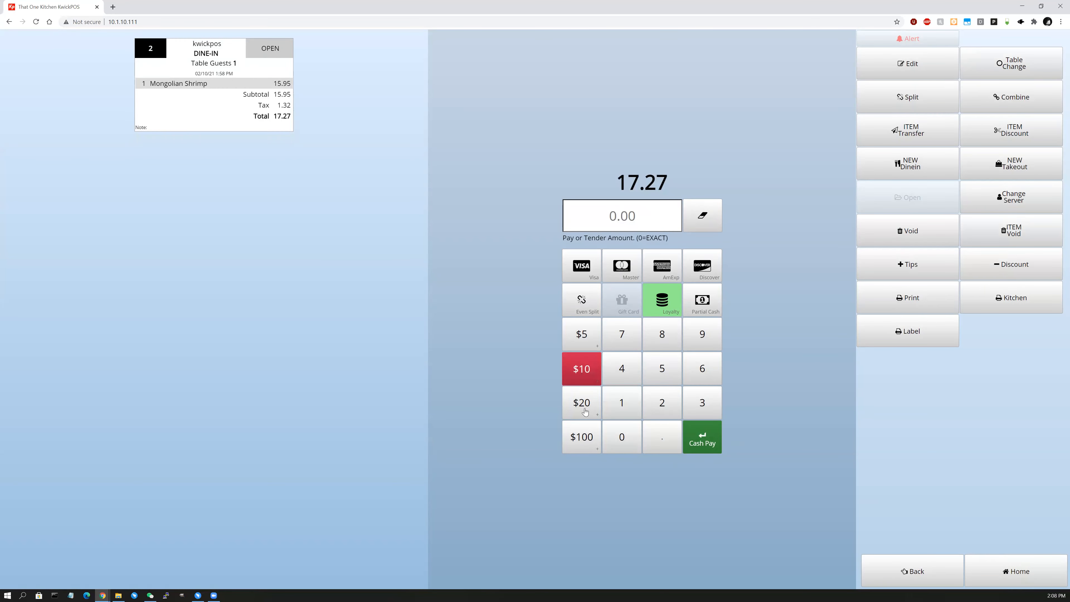
pyautogui.click(584, 408)
pyautogui.click(794, 442)
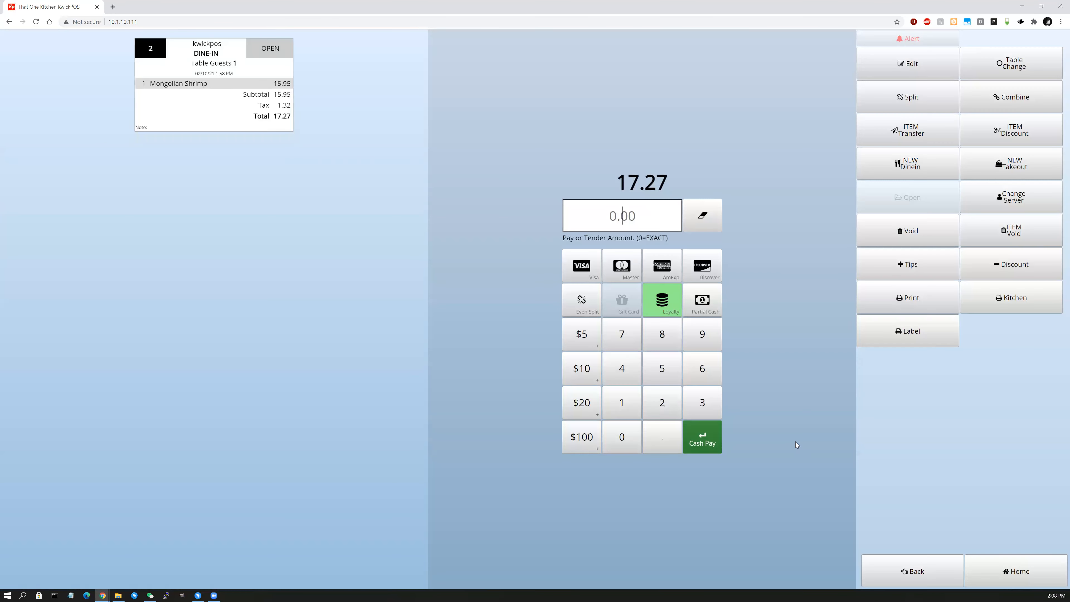
pyautogui.click(997, 559)
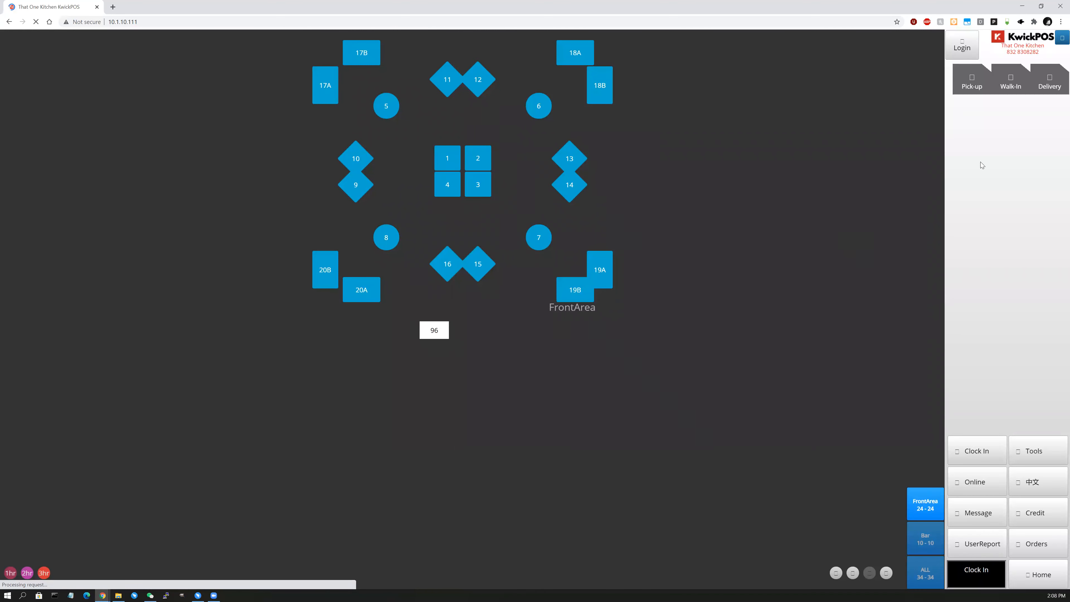
# Log out and sign back in with the password.
pyautogui.click(962, 49)
pyautogui.write('•••••')
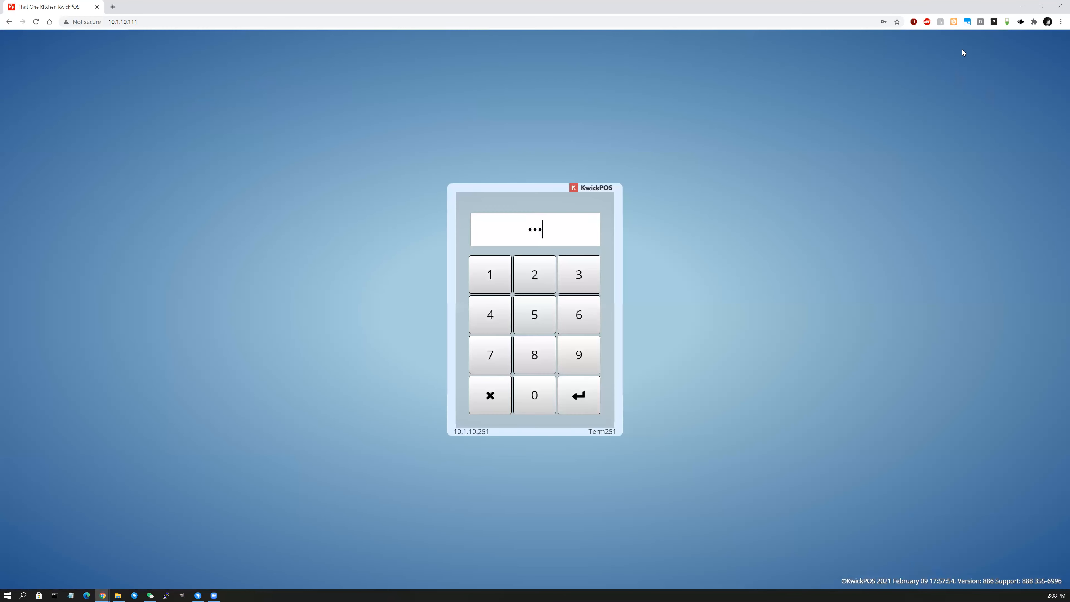
pyautogui.press('Return')
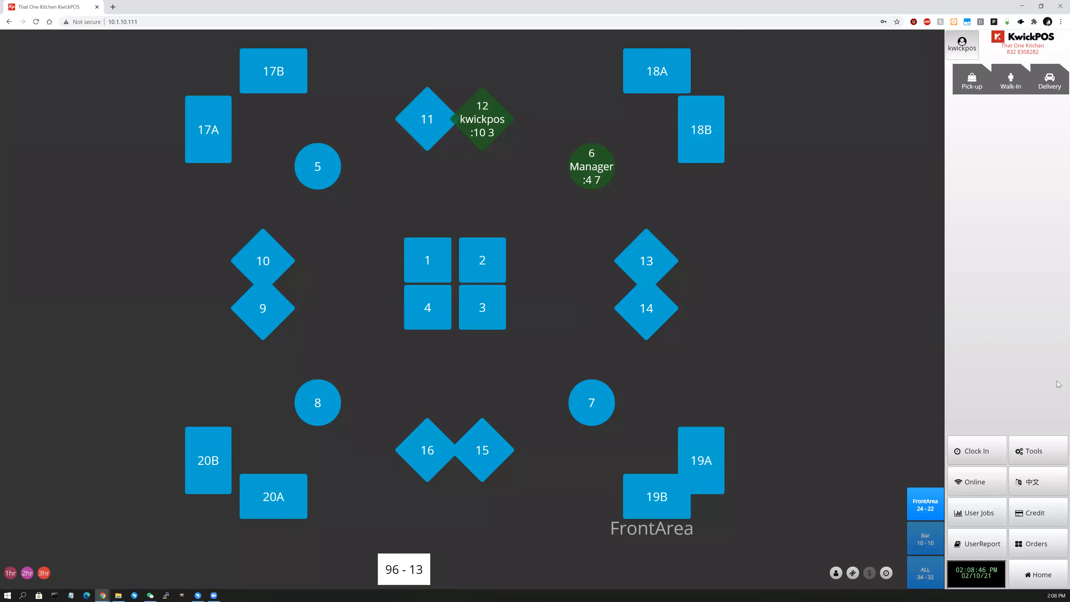
# Void the $10 cash payment on order 7 at FrontArea-6.
pyautogui.click(1037, 543)
pyautogui.click(109, 56)
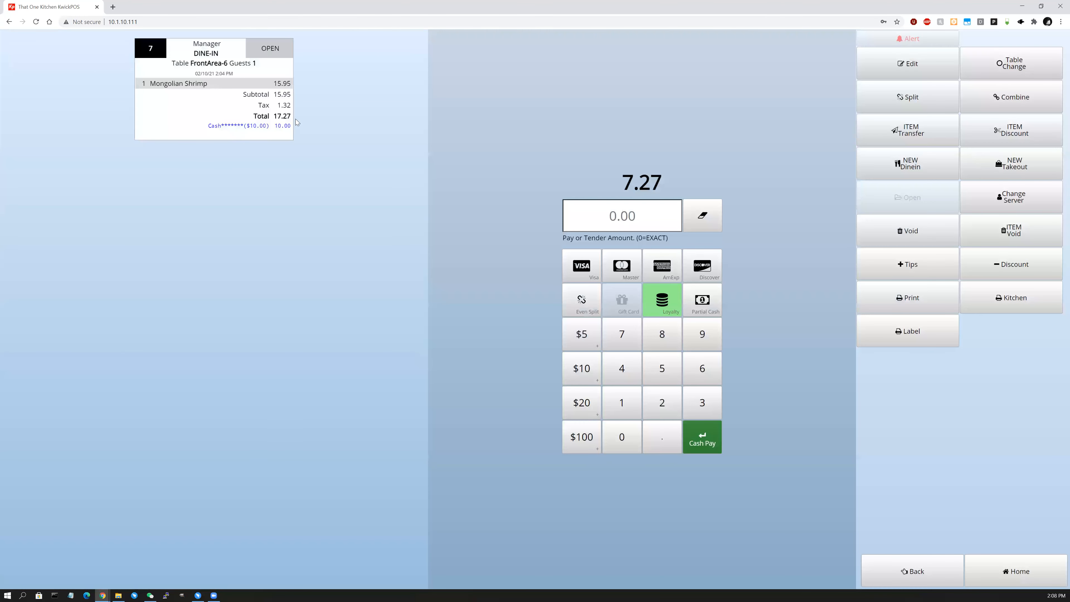
pyautogui.click(878, 222)
pyautogui.click(673, 209)
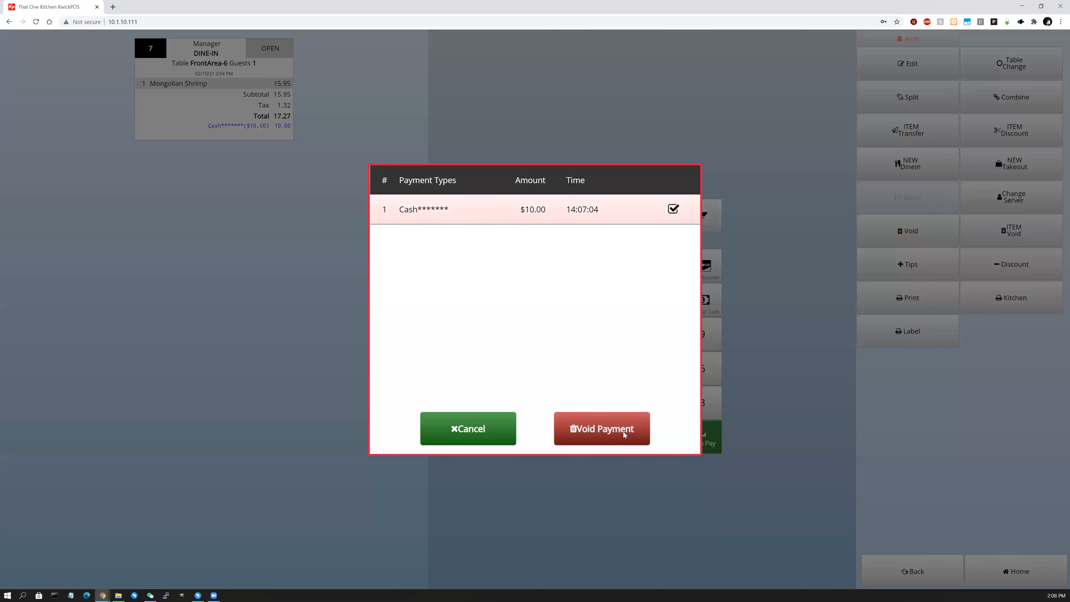
pyautogui.click(623, 426)
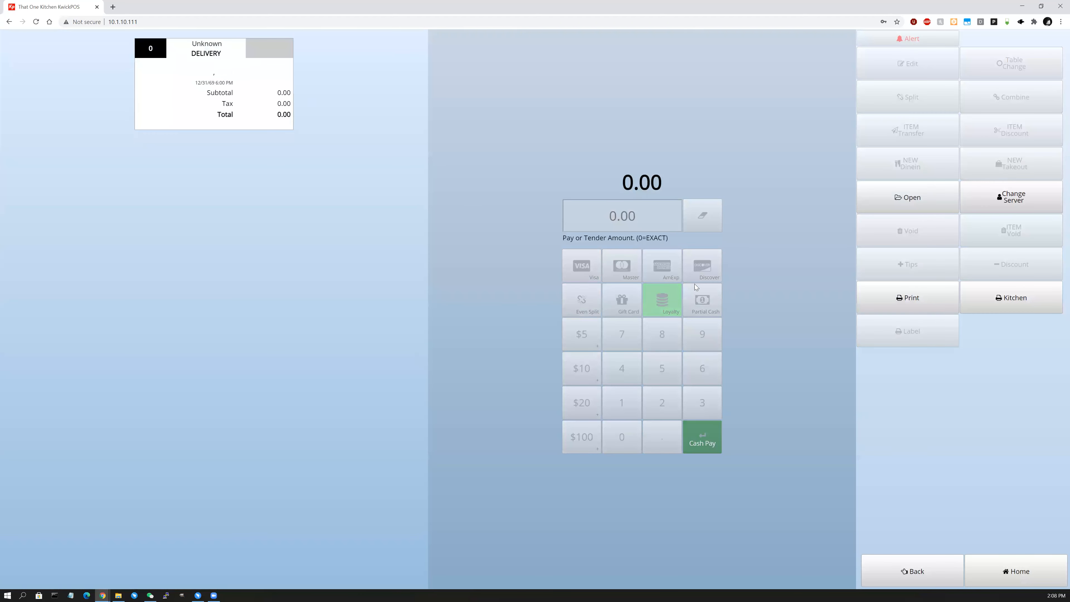
pyautogui.click(895, 583)
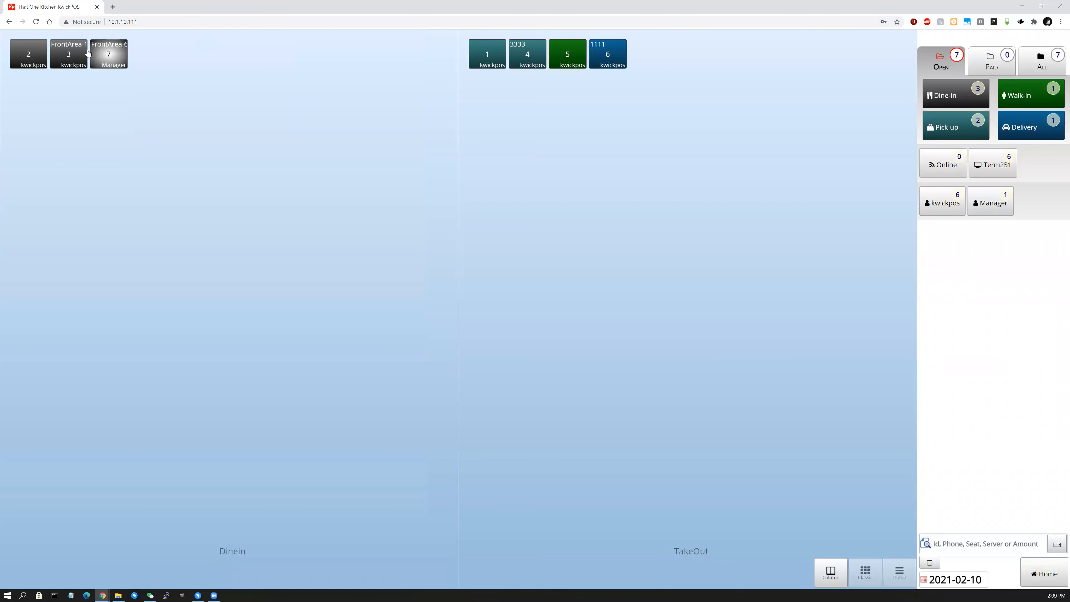
# Try a $10 cash payment on dine-in order 2, then cancel it.
pyautogui.click(29, 51)
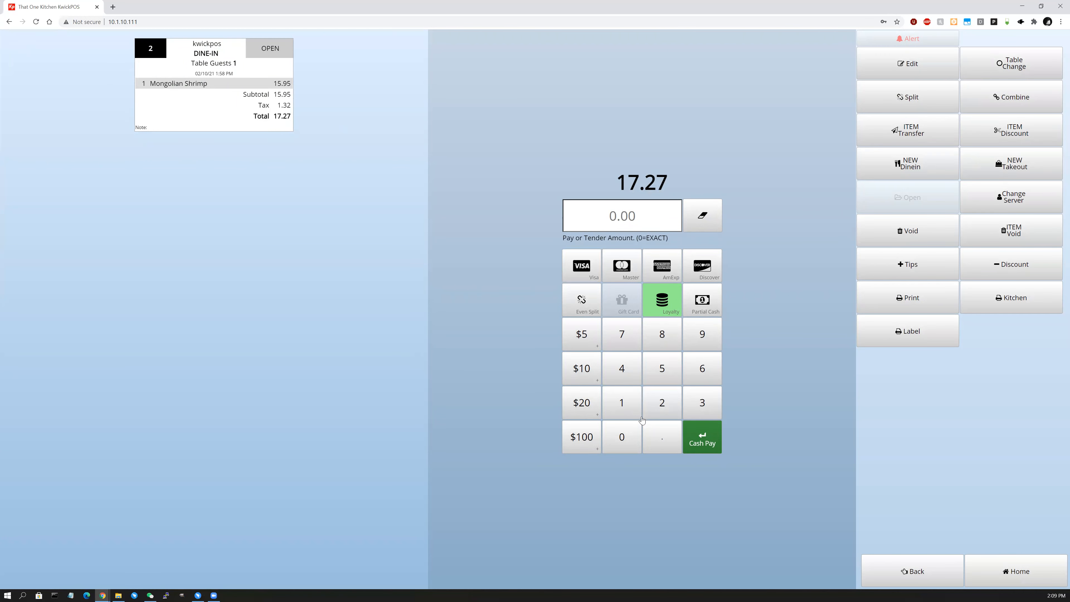
pyautogui.click(581, 368)
pyautogui.click(711, 450)
pyautogui.click(710, 445)
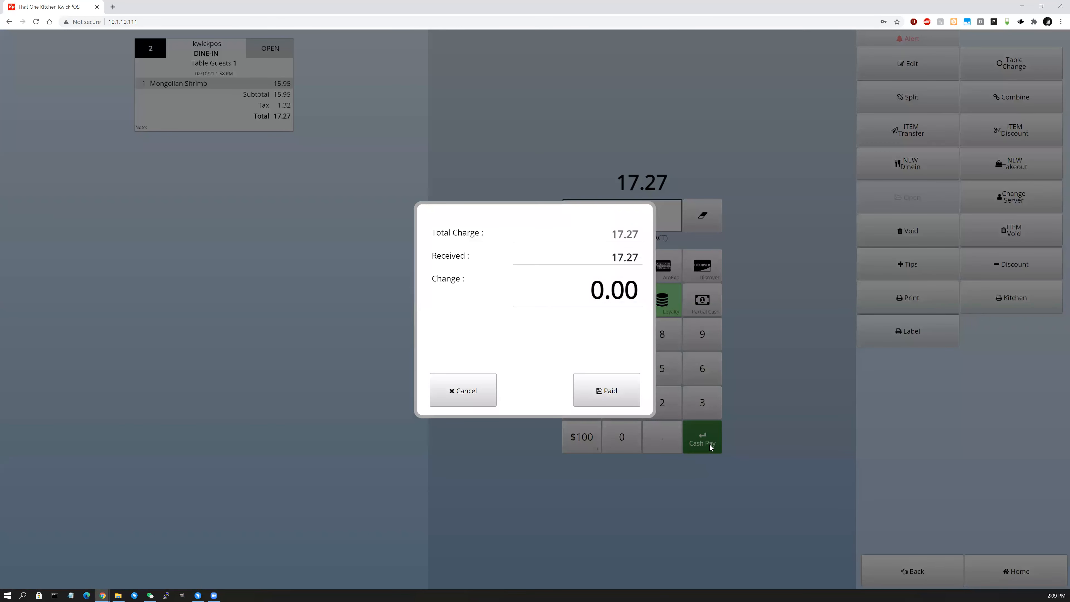
pyautogui.click(462, 404)
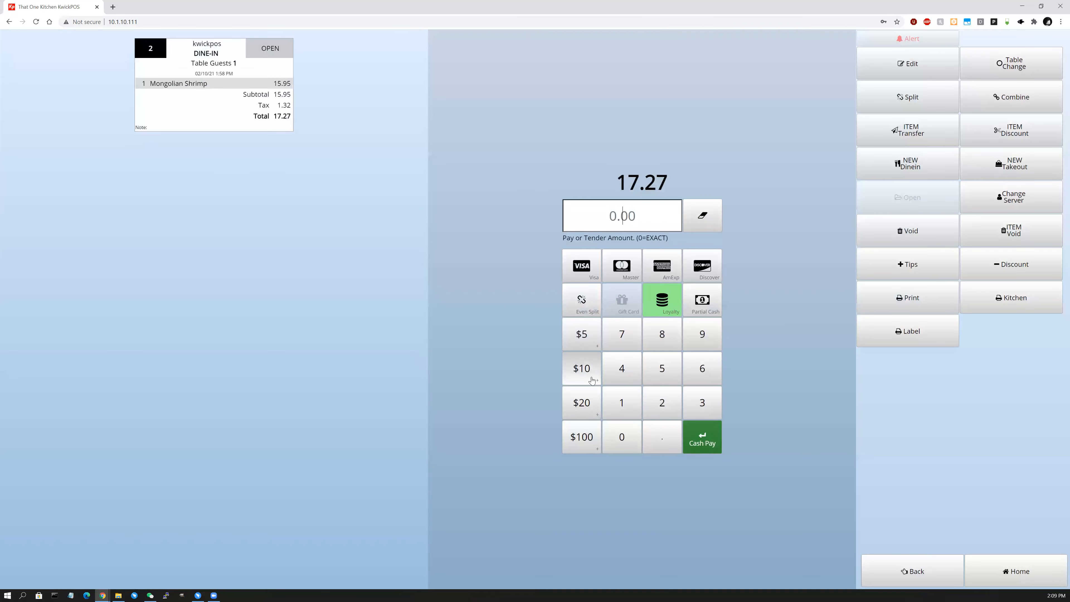
pyautogui.click(1060, 576)
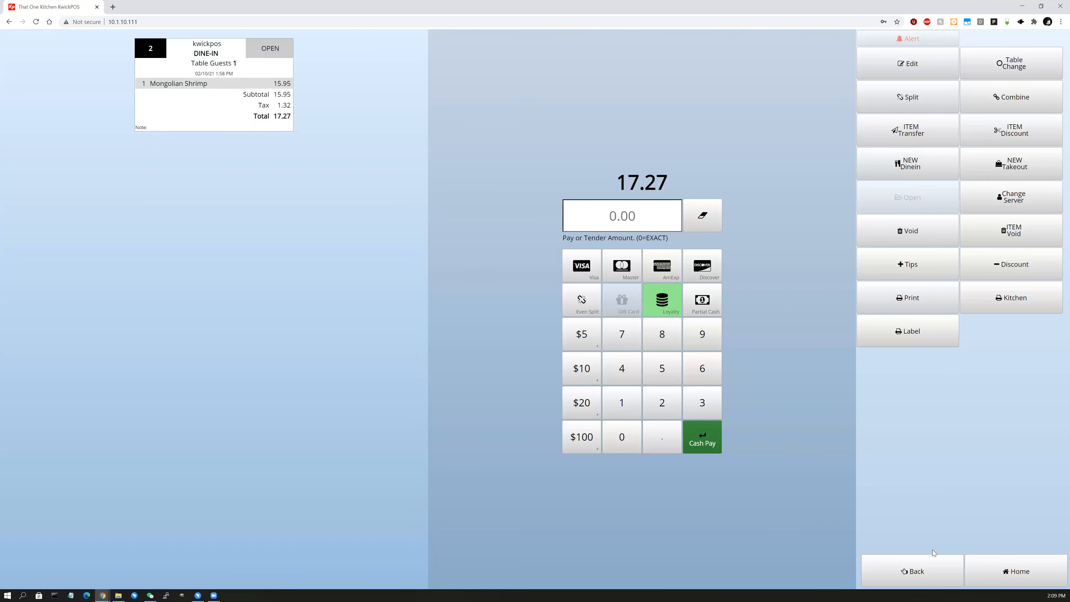
pyautogui.click(935, 571)
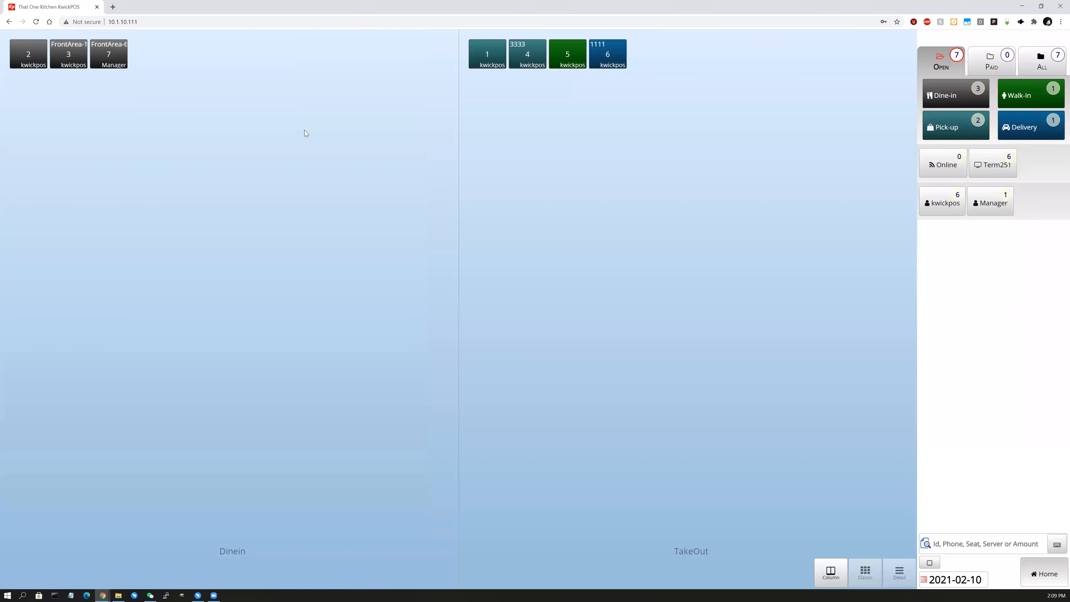
# Pay delivery order 6 in cash with $10 and the exact 5.00 tender.
pyautogui.click(607, 54)
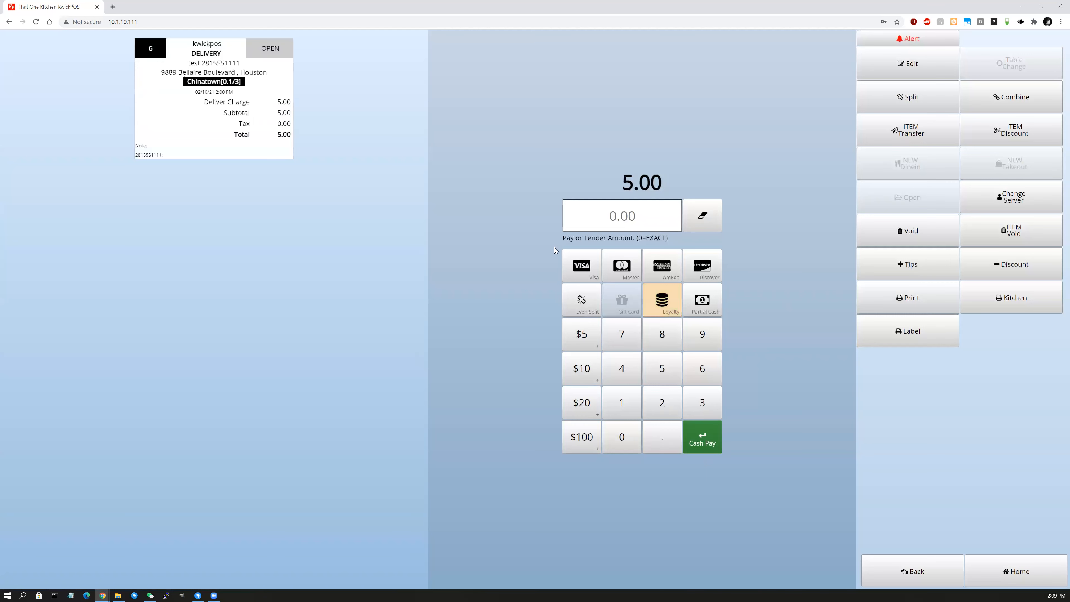
pyautogui.click(587, 372)
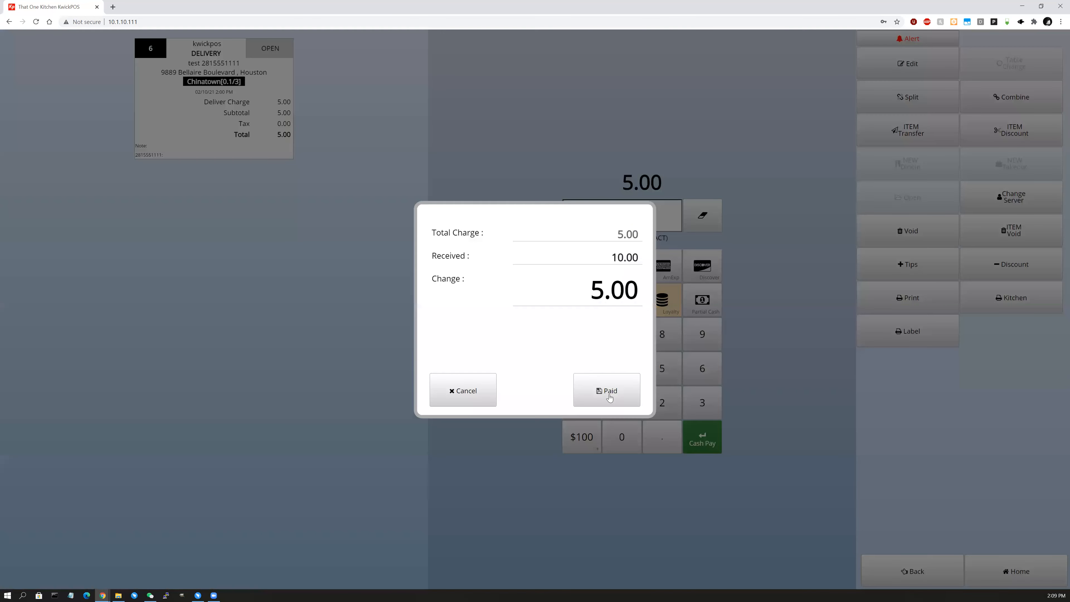
pyautogui.click(610, 398)
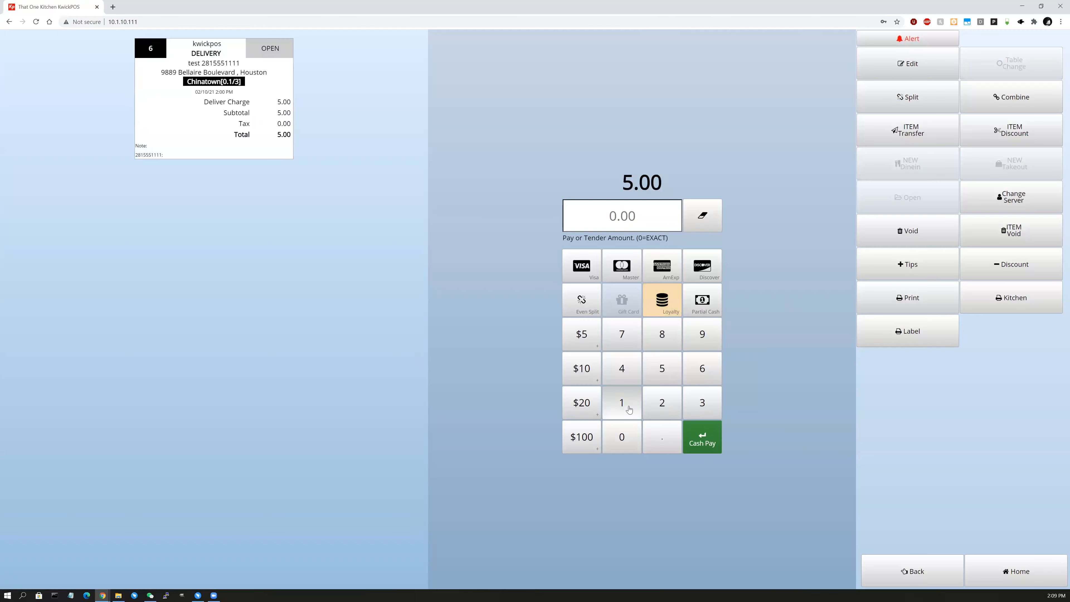
pyautogui.click(712, 446)
pyautogui.click(635, 394)
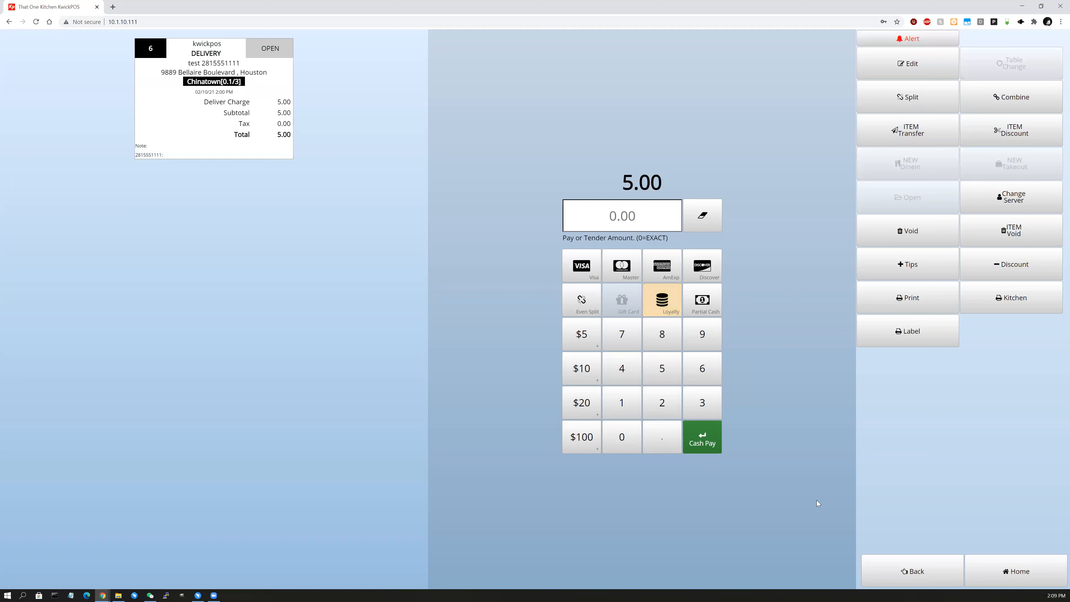
pyautogui.click(1015, 571)
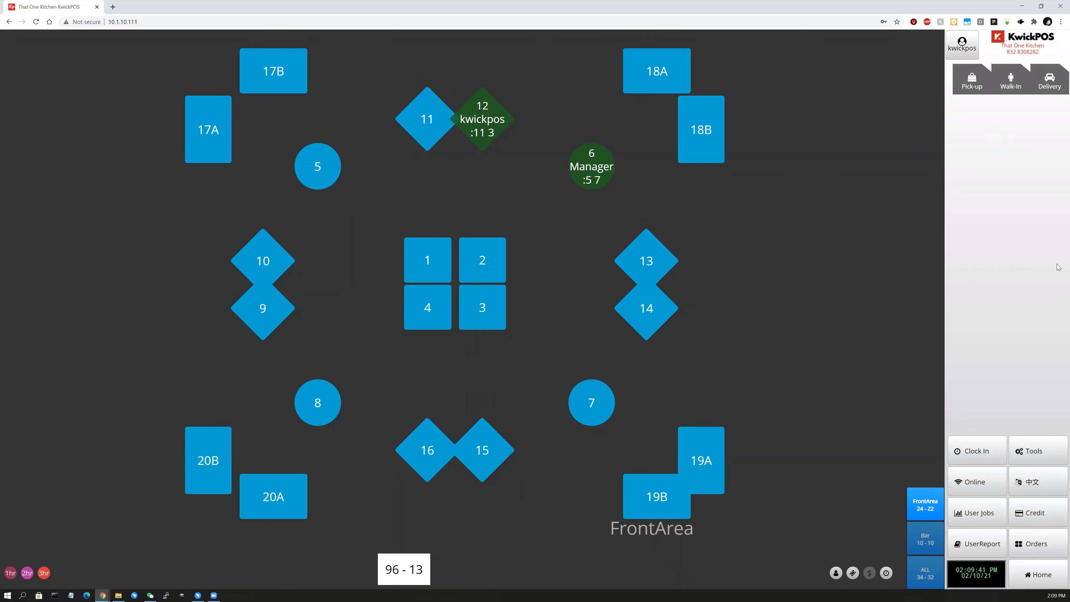
# Bring up the exact 7.27 cash payment on order 7 at FrontArea-6.
pyautogui.click(1015, 547)
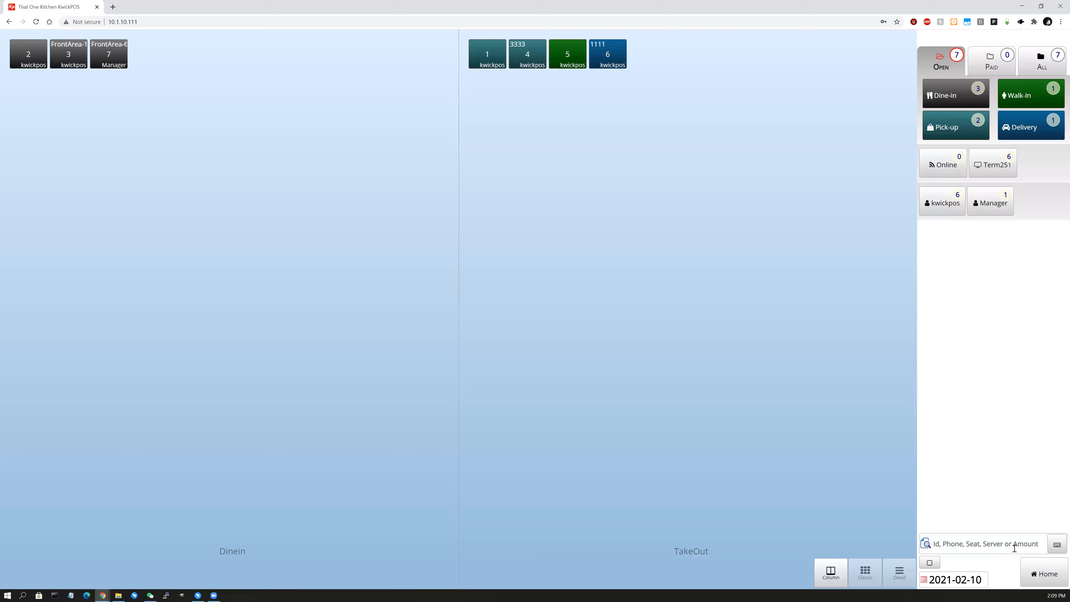
pyautogui.click(113, 57)
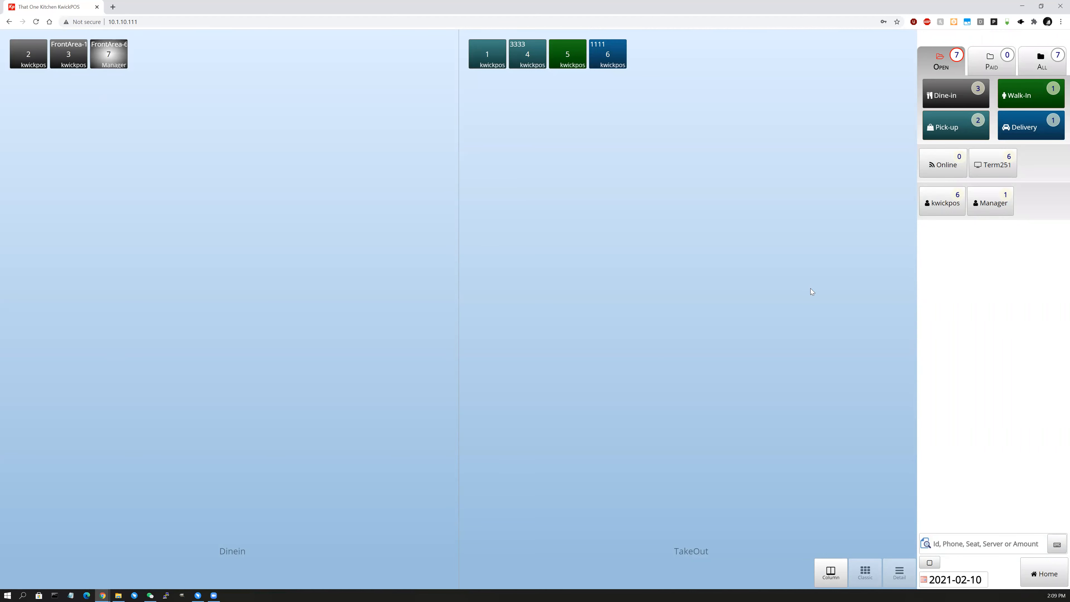
pyautogui.click(700, 440)
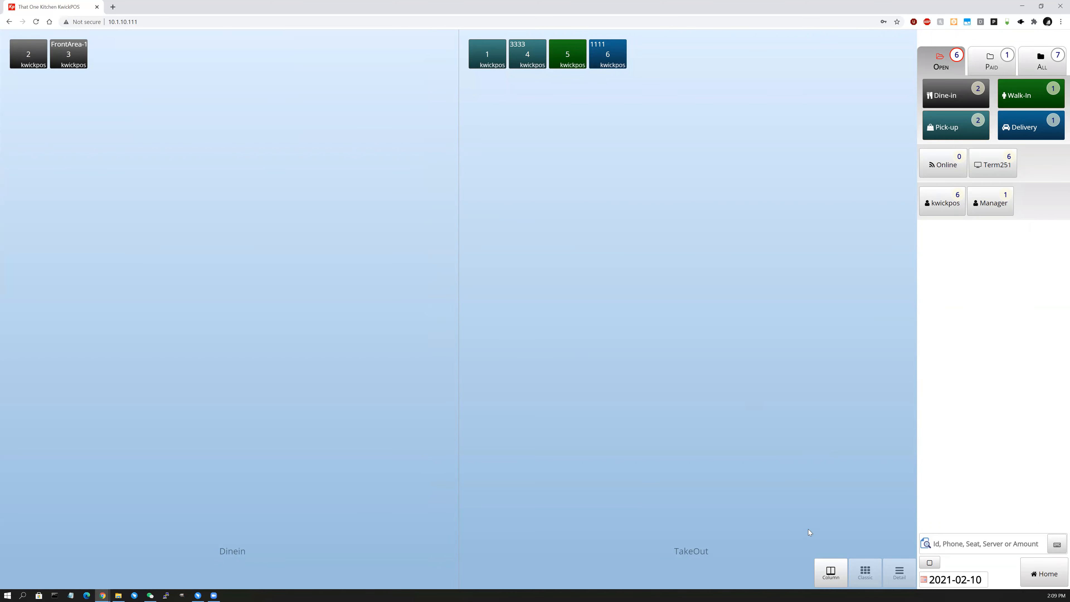
# Pay dine-in order 2 with $10 cash plus the remaining 7.27 in cash.
pyautogui.click(34, 60)
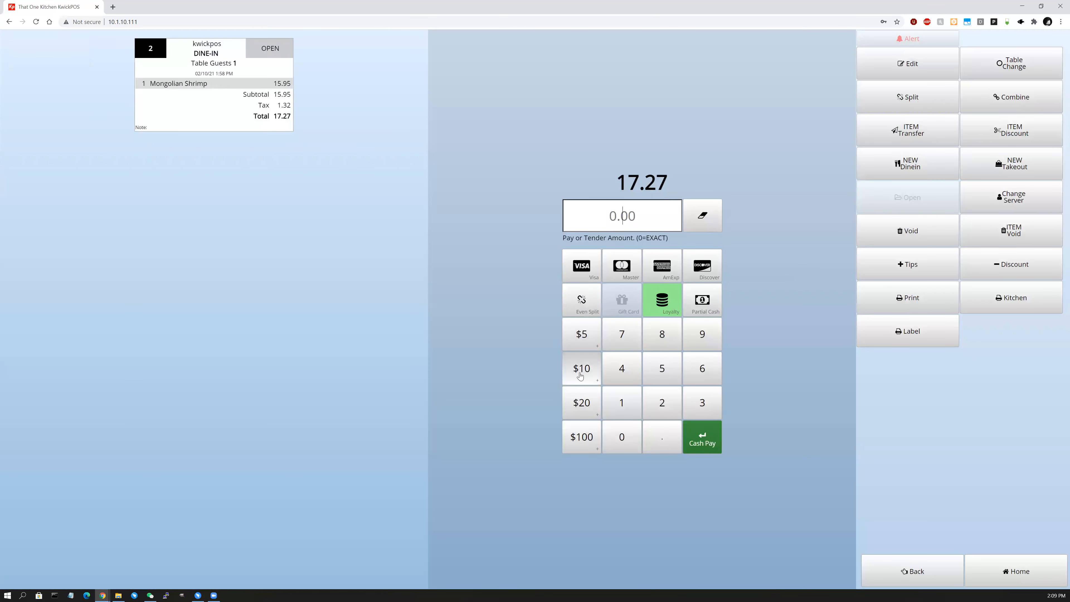
pyautogui.click(573, 373)
pyautogui.click(710, 439)
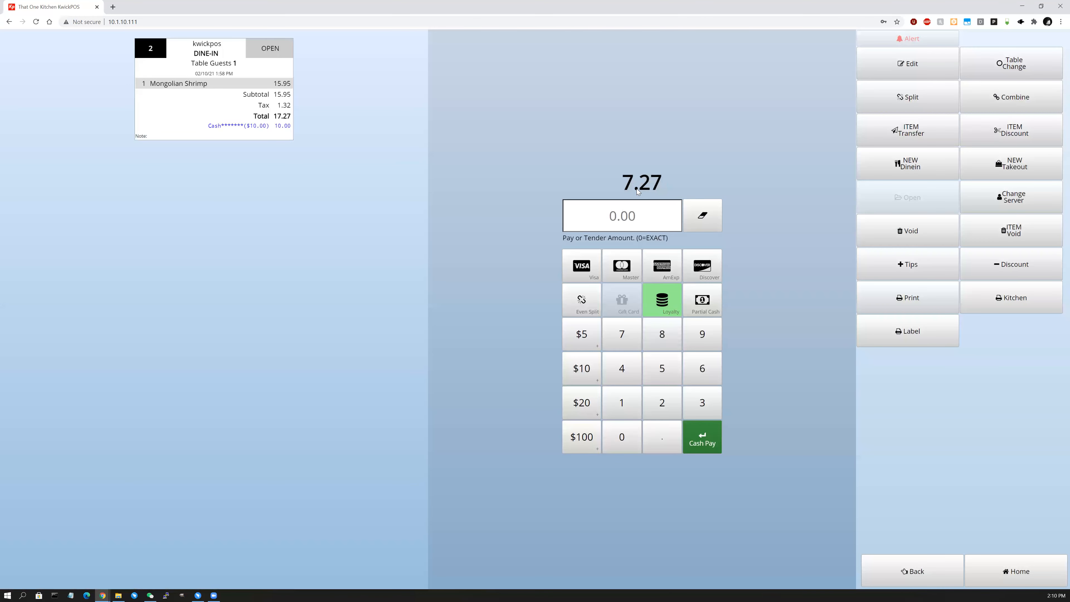
pyautogui.click(713, 446)
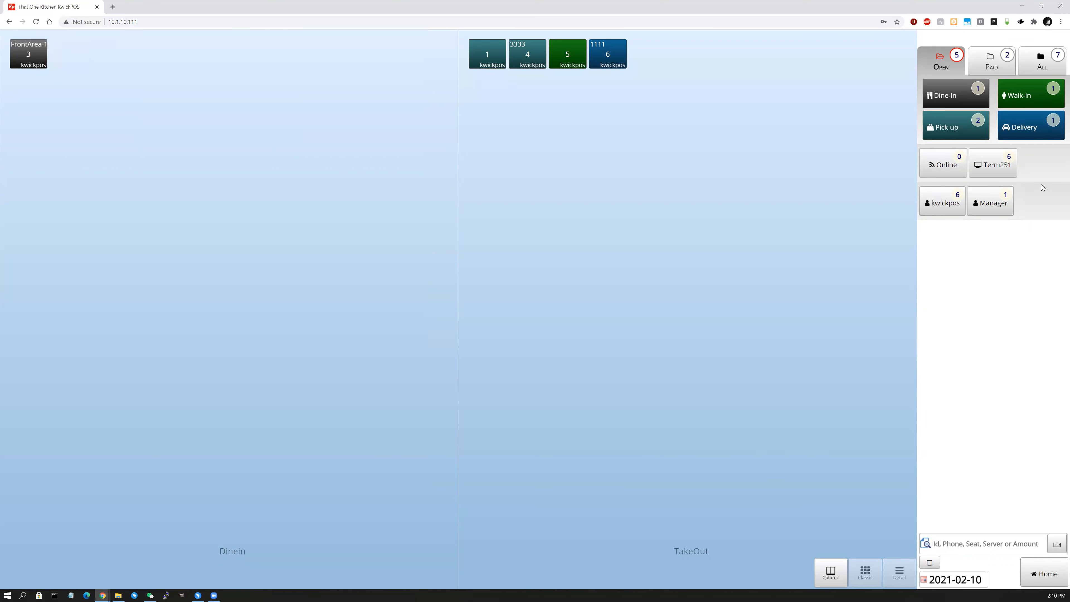
# Switch through the Paid, All and Open tabs, then open dine-in ticket 3.
pyautogui.click(991, 67)
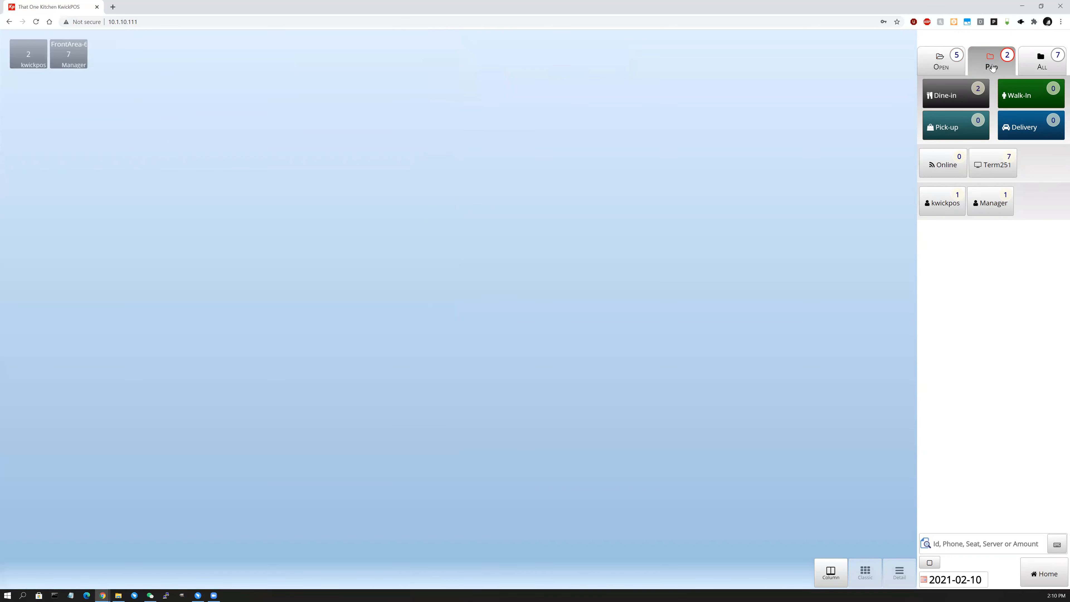
pyautogui.click(1040, 61)
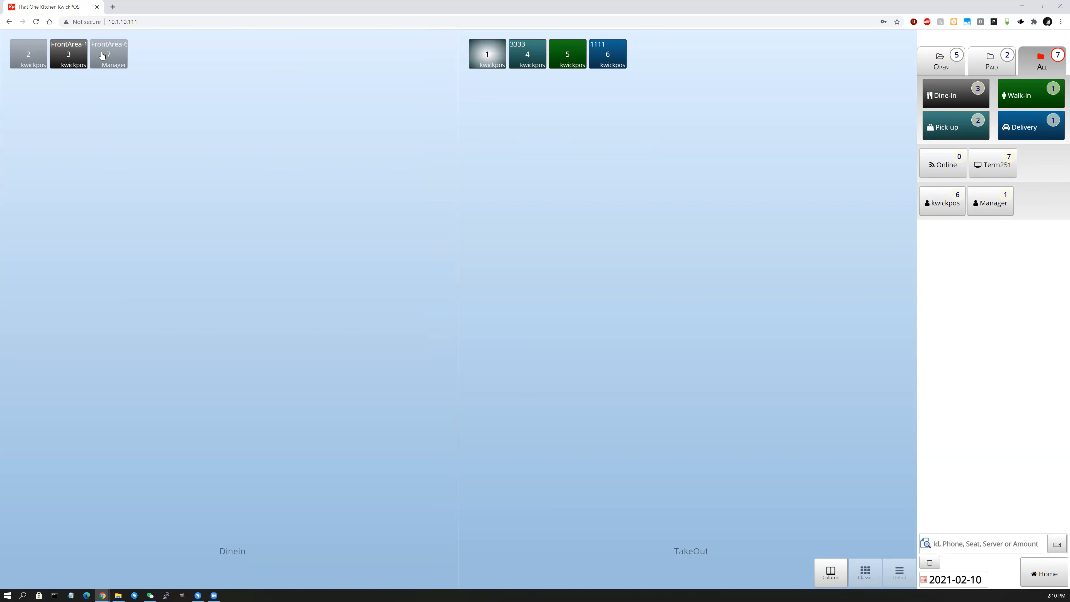
pyautogui.click(946, 67)
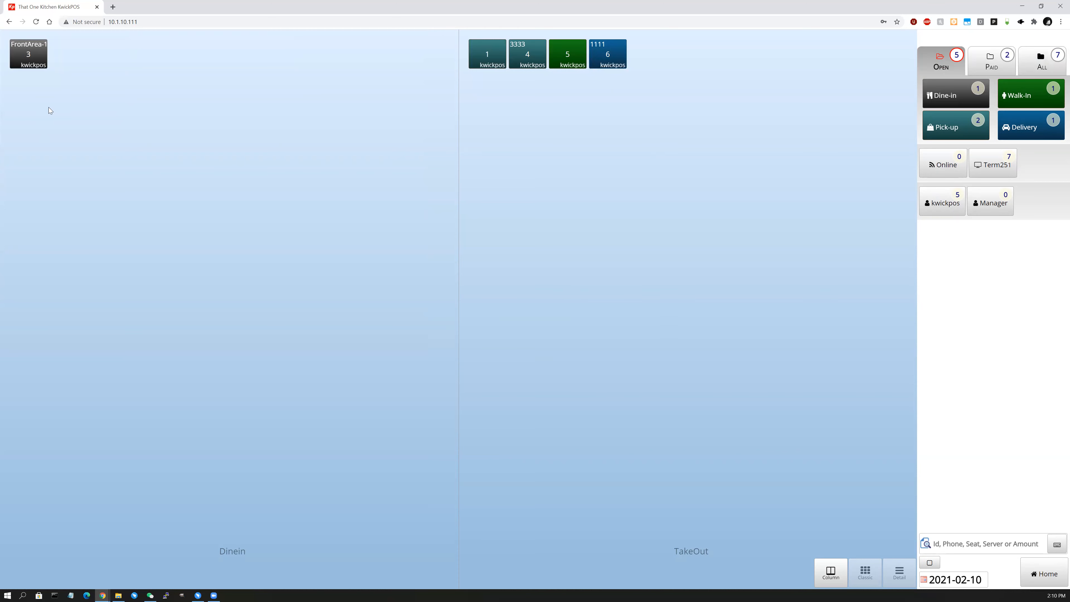
pyautogui.click(29, 54)
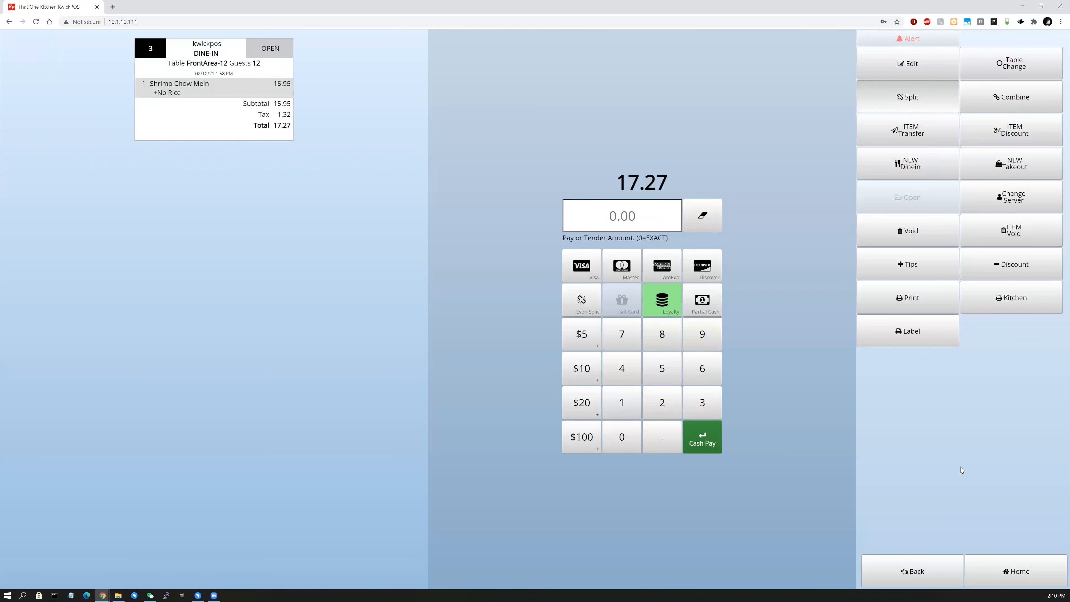
# On ticket 3, swap Shrimp Chow Mein for Curry Chicken and Seafood Lo Mein.
pyautogui.click(911, 72)
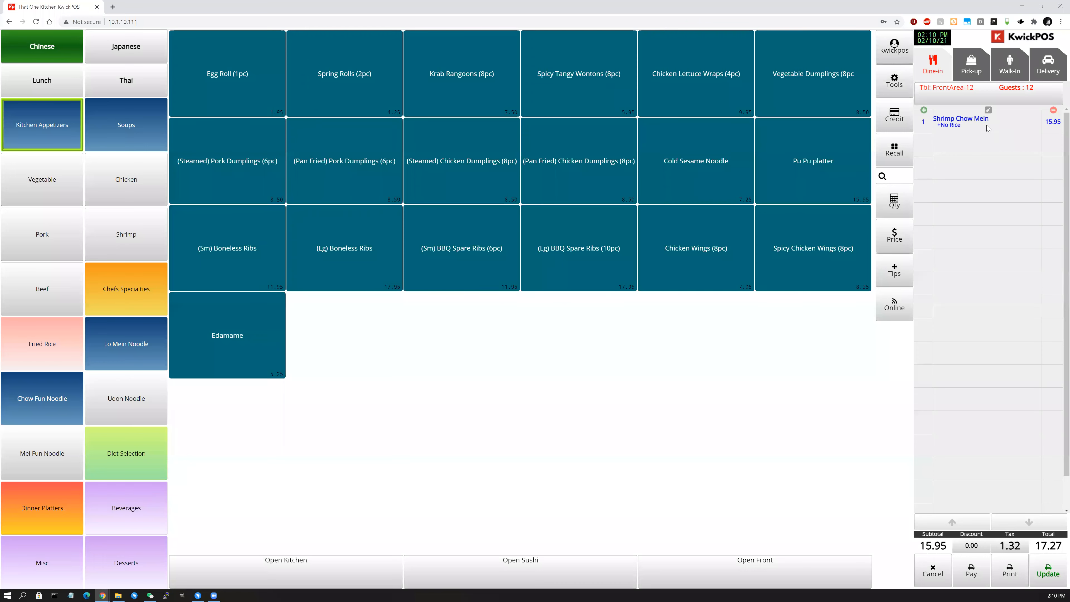
pyautogui.click(127, 186)
pyautogui.click(217, 200)
pyautogui.click(1004, 534)
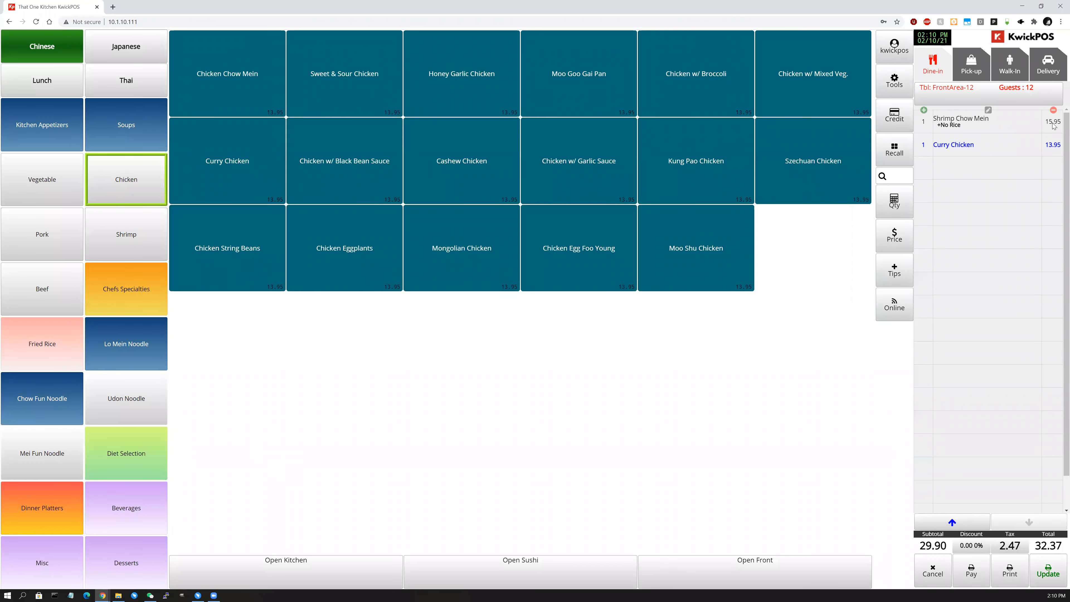
pyautogui.click(1053, 110)
pyautogui.click(125, 356)
pyautogui.click(341, 173)
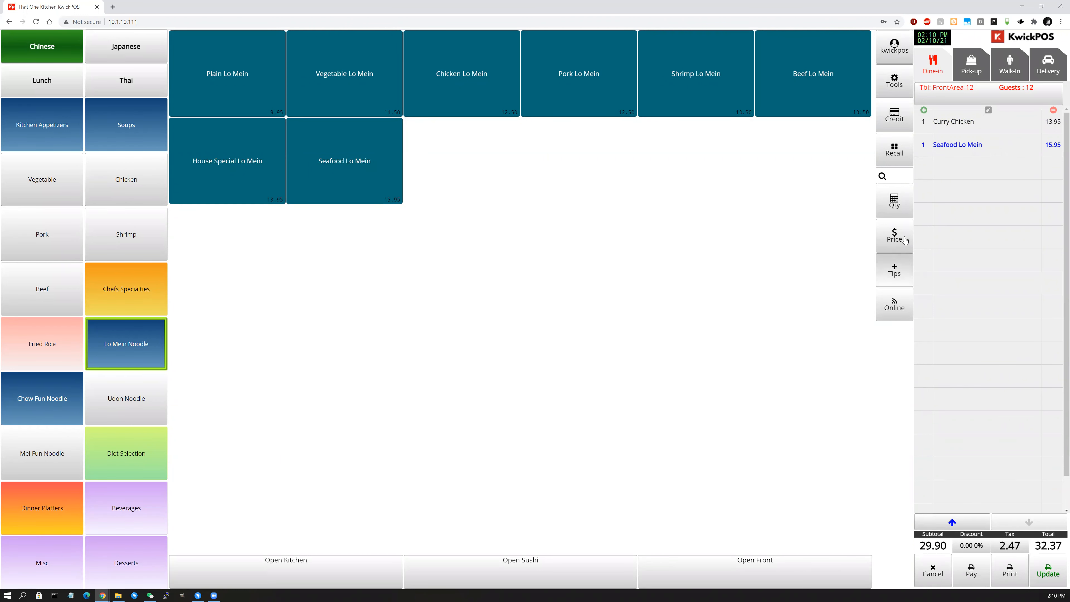
# Add a $5 tip to the order.
pyautogui.click(894, 272)
pyautogui.write('5')
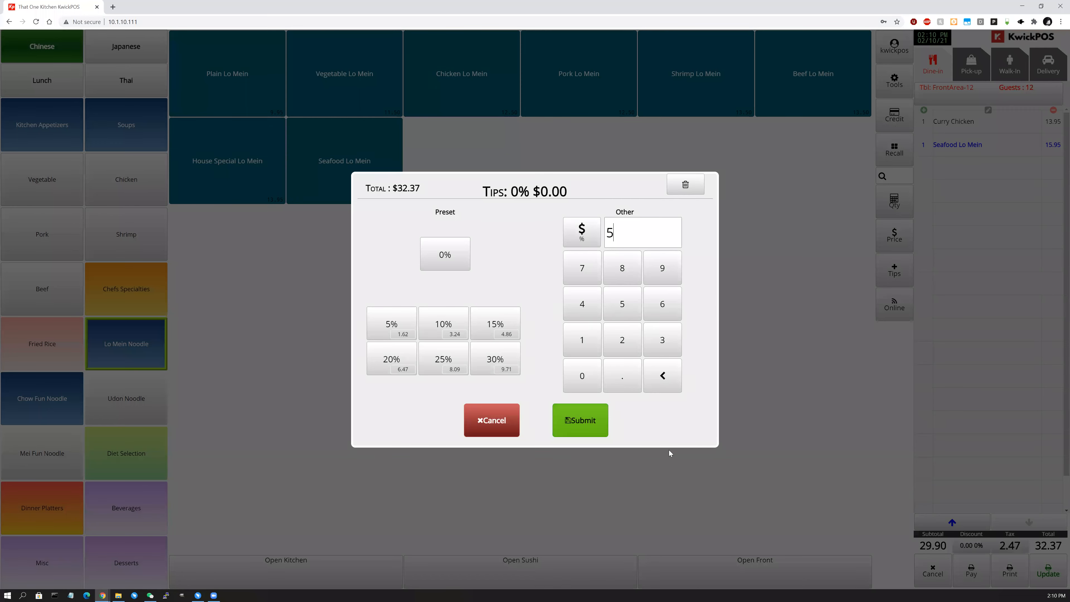
pyautogui.click(580, 420)
# Save the order changes with the password, then reopen ticket 3 from the orders list.
pyautogui.click(1048, 570)
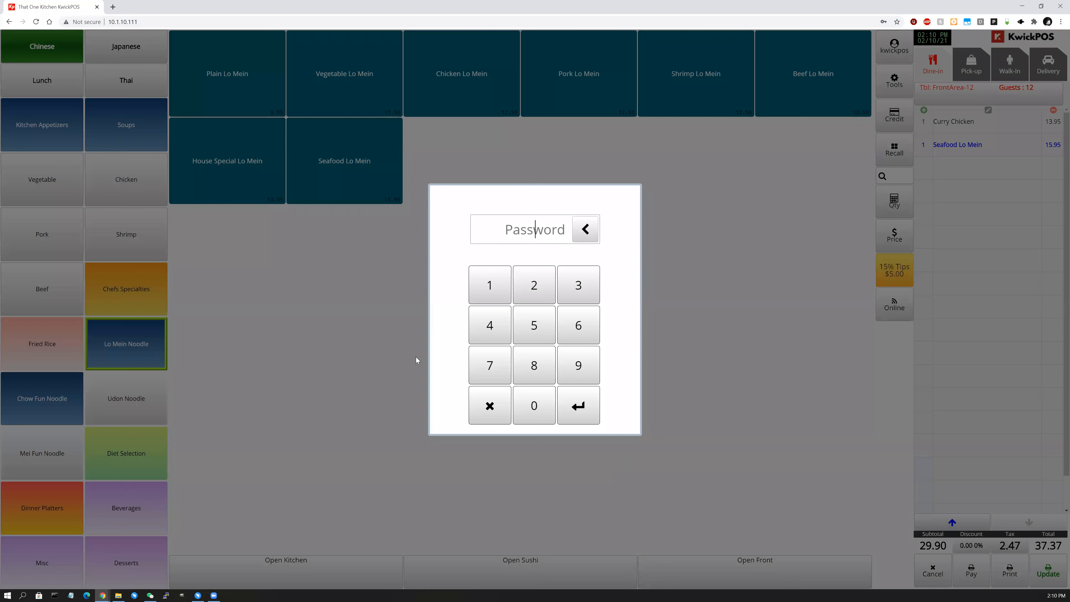
pyautogui.write('••••')
pyautogui.press('Return')
pyautogui.click(1038, 545)
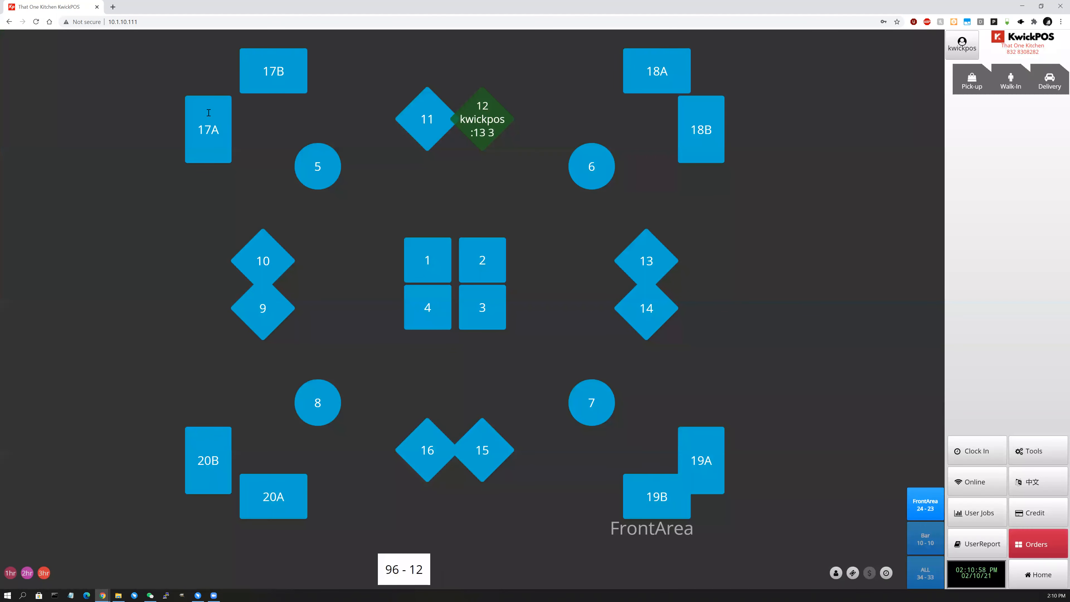
pyautogui.click(41, 59)
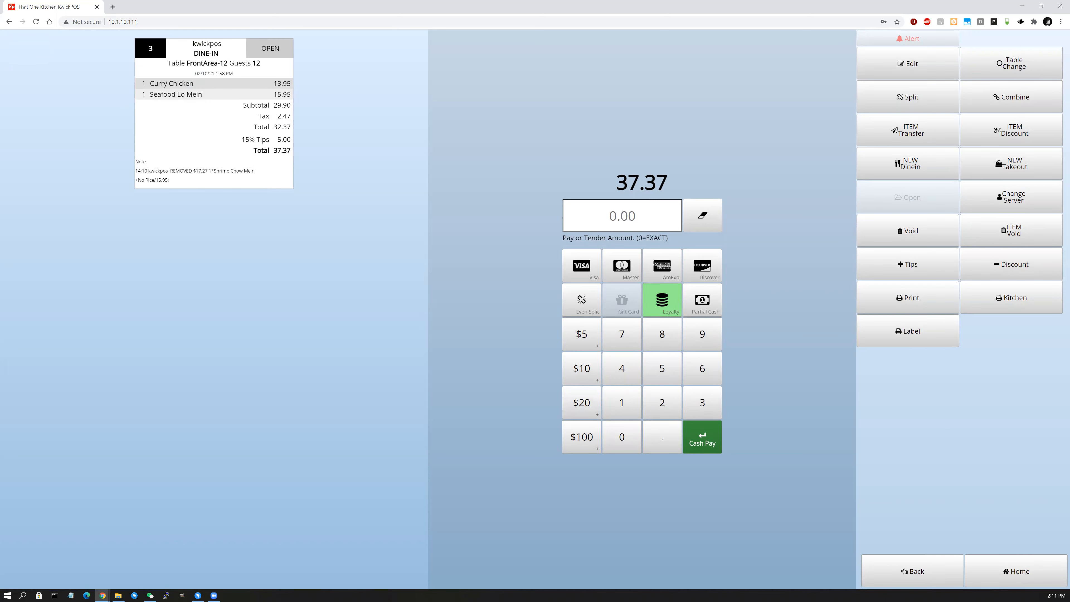
# Move ticket 3 from table 12 to table 5 and reopen the FrontArea-5 order.
pyautogui.click(1010, 63)
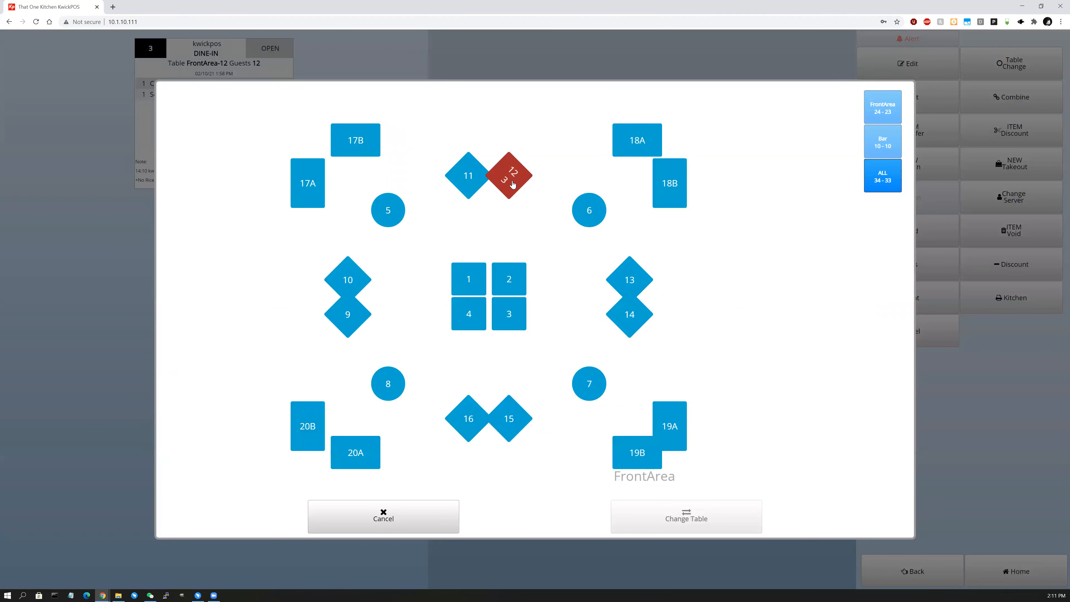
pyautogui.click(389, 216)
pyautogui.click(688, 521)
pyautogui.click(36, 52)
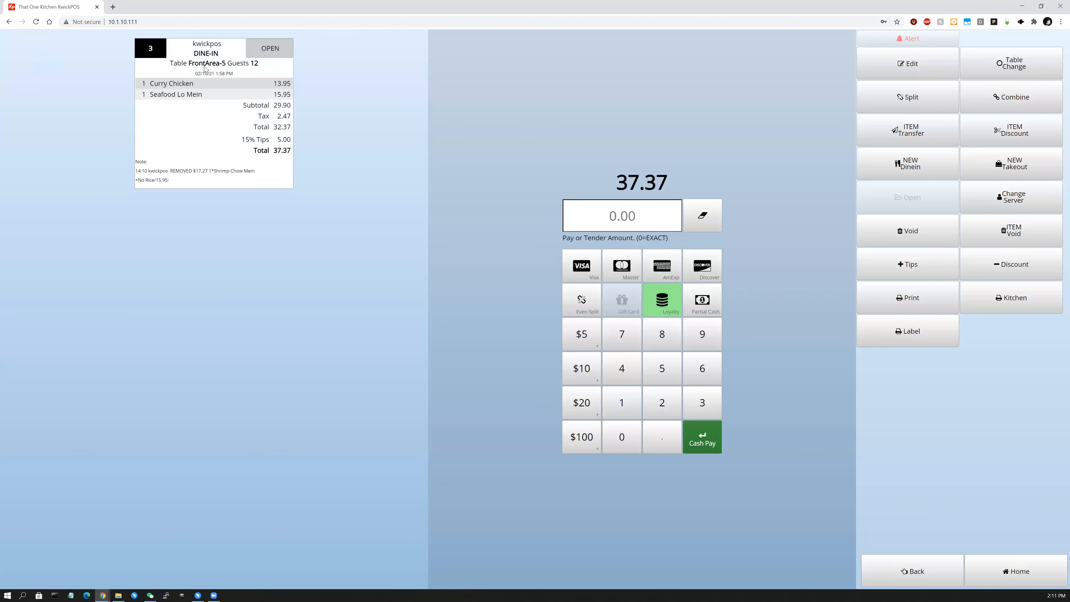
# Check the table map without changes, then bring up the split-check screen for the order.
pyautogui.click(966, 71)
pyautogui.click(411, 524)
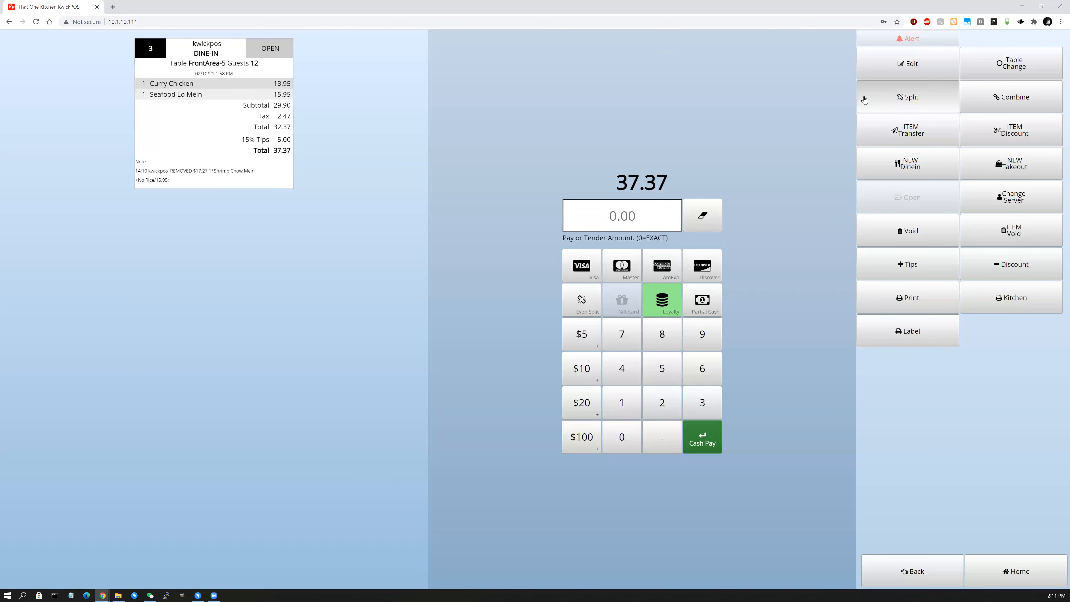
pyautogui.click(878, 102)
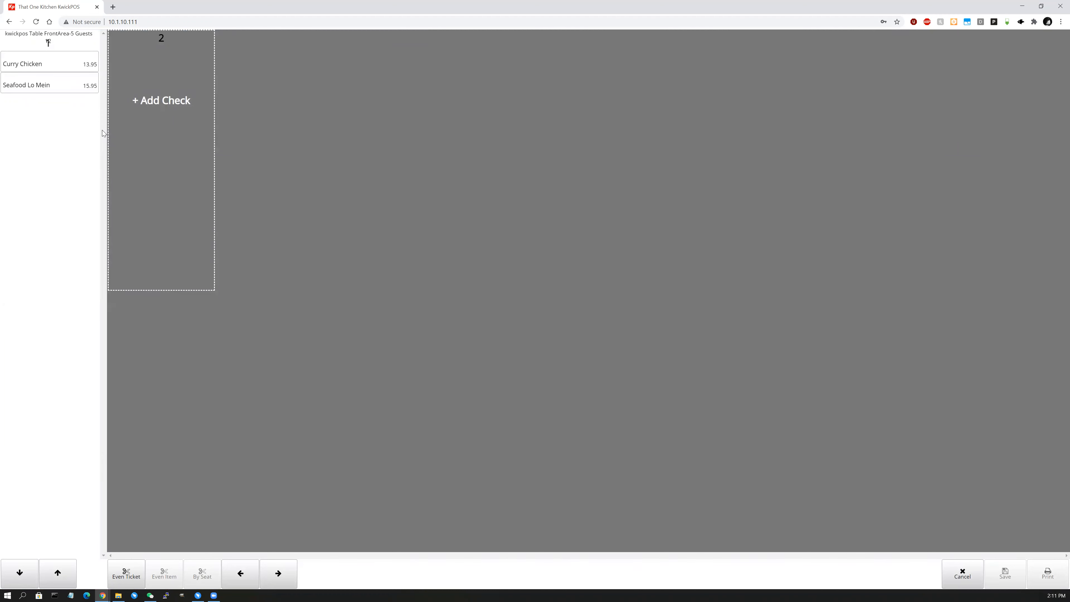
# Move Seafood Lo Mein to check 2, keep Curry Chicken on the original check, and save.
pyautogui.click(49, 87)
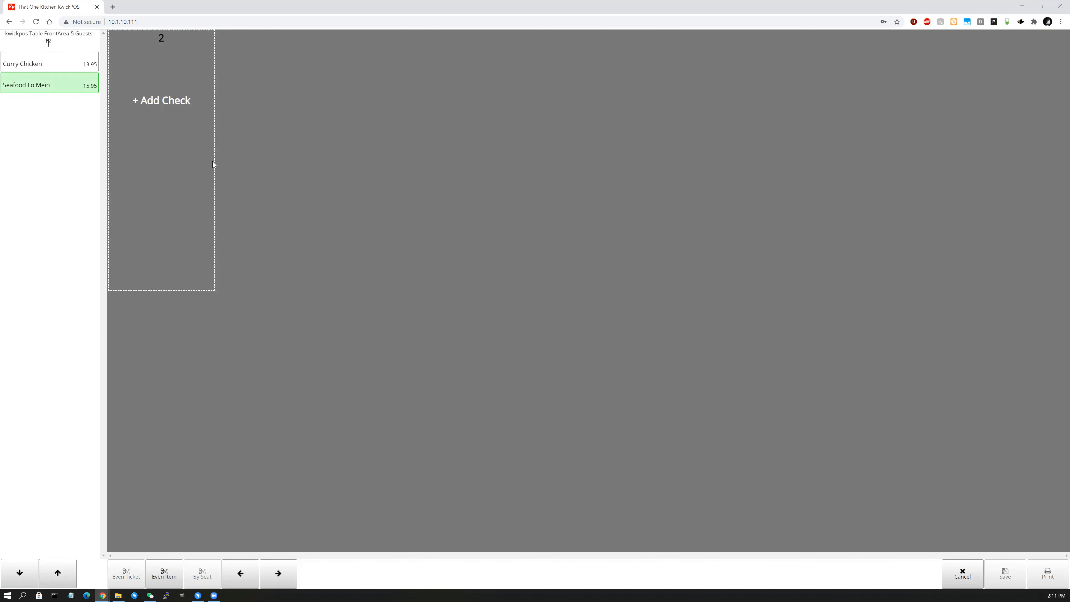
pyautogui.click(171, 61)
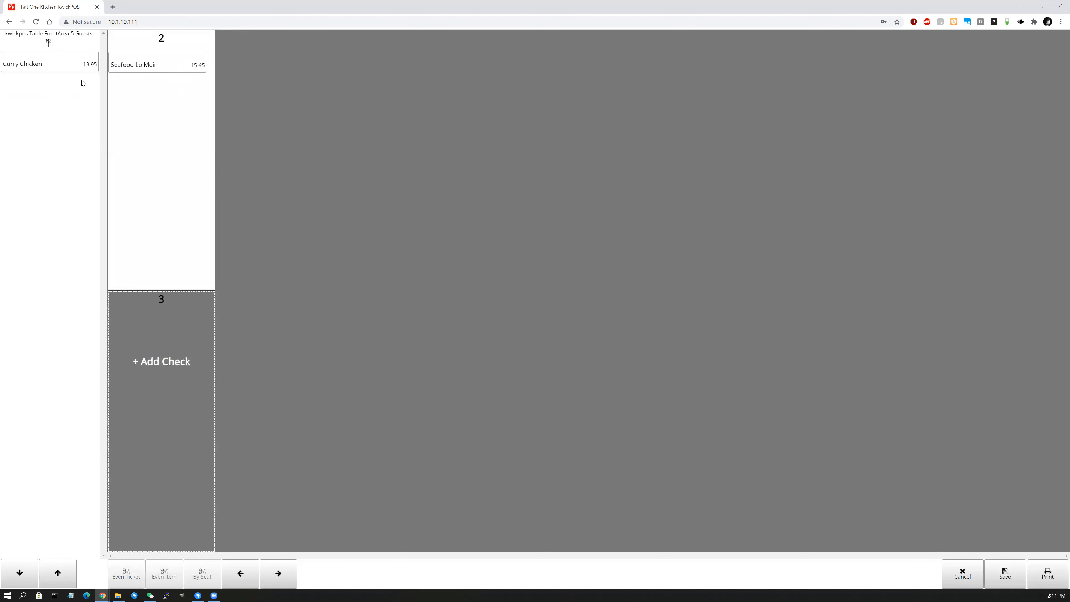
pyautogui.click(73, 68)
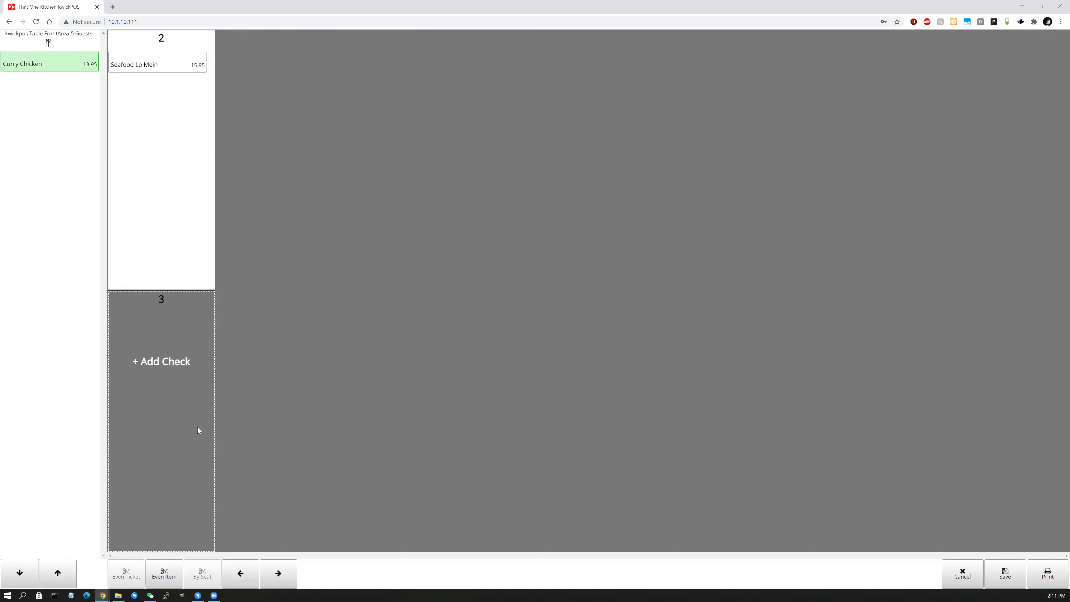
pyautogui.click(191, 410)
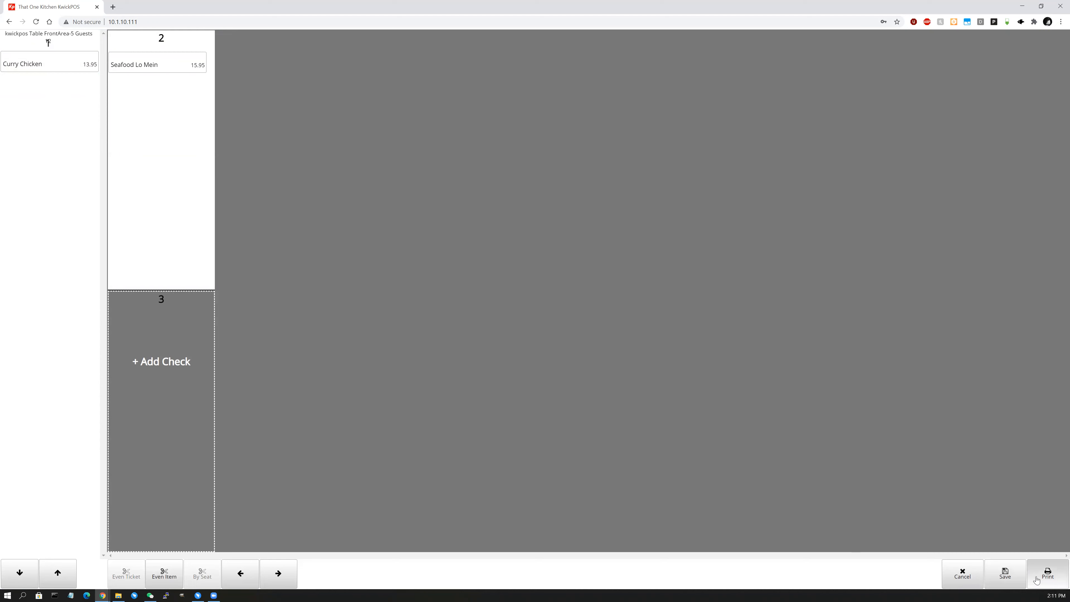
pyautogui.click(1010, 585)
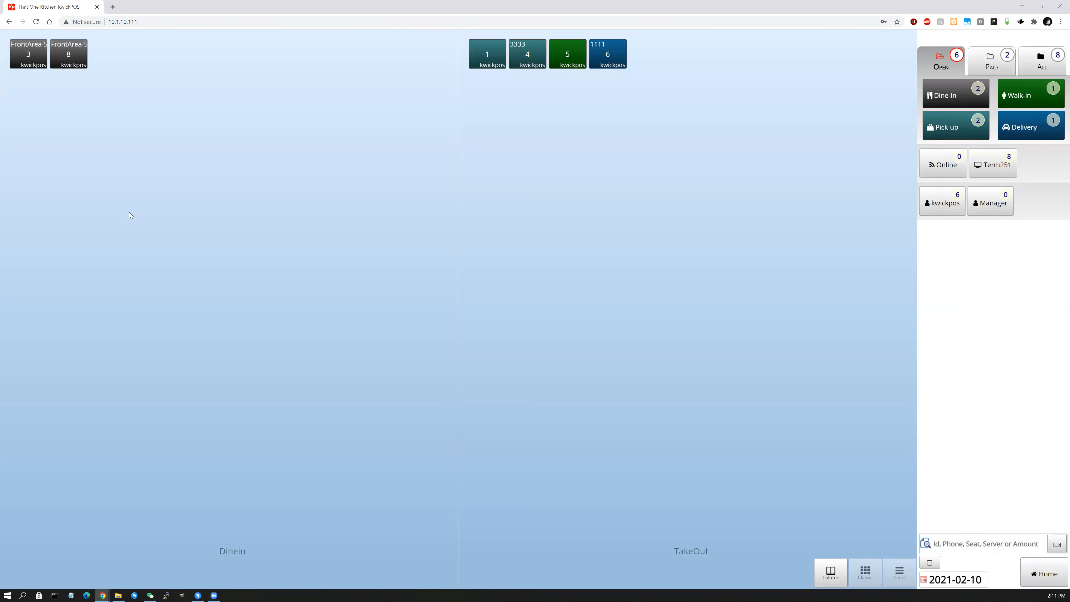
# Open ticket 3 and then the new ticket 8 to verify the split.
pyautogui.click(28, 60)
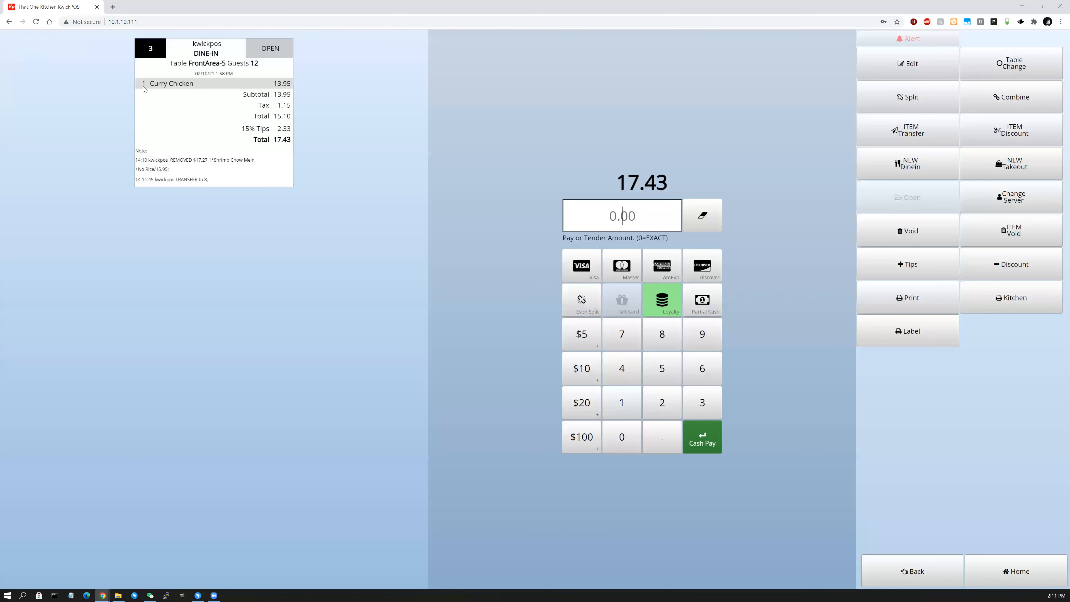
pyautogui.click(911, 573)
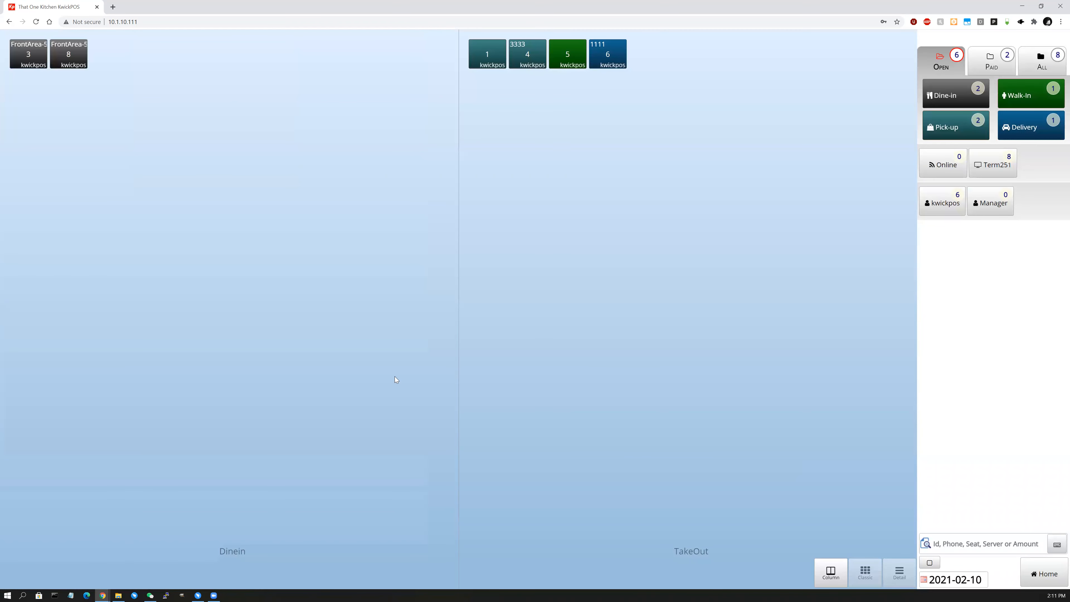
pyautogui.click(72, 59)
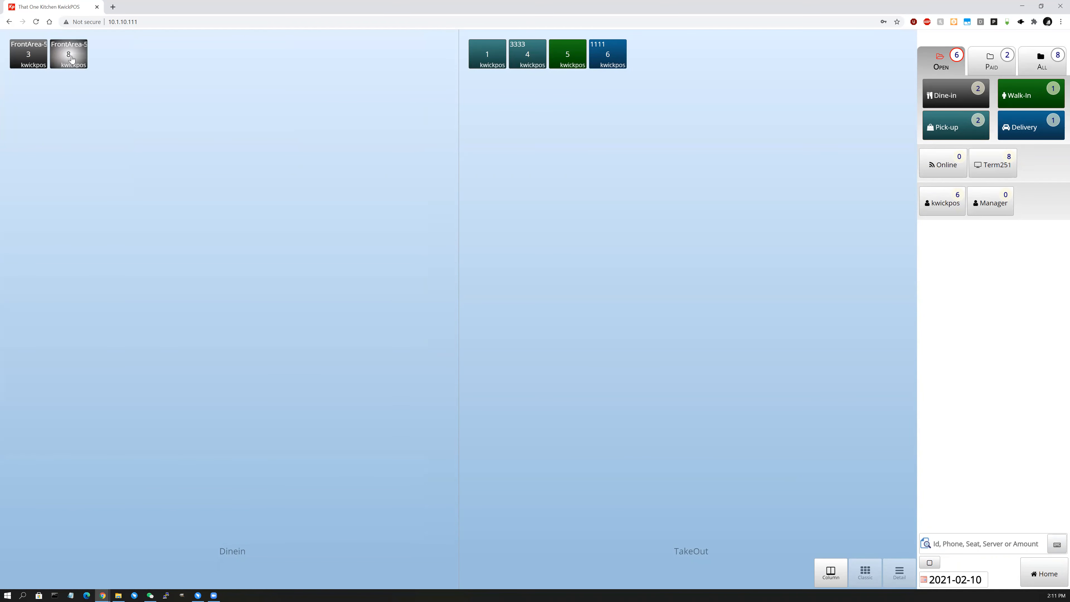
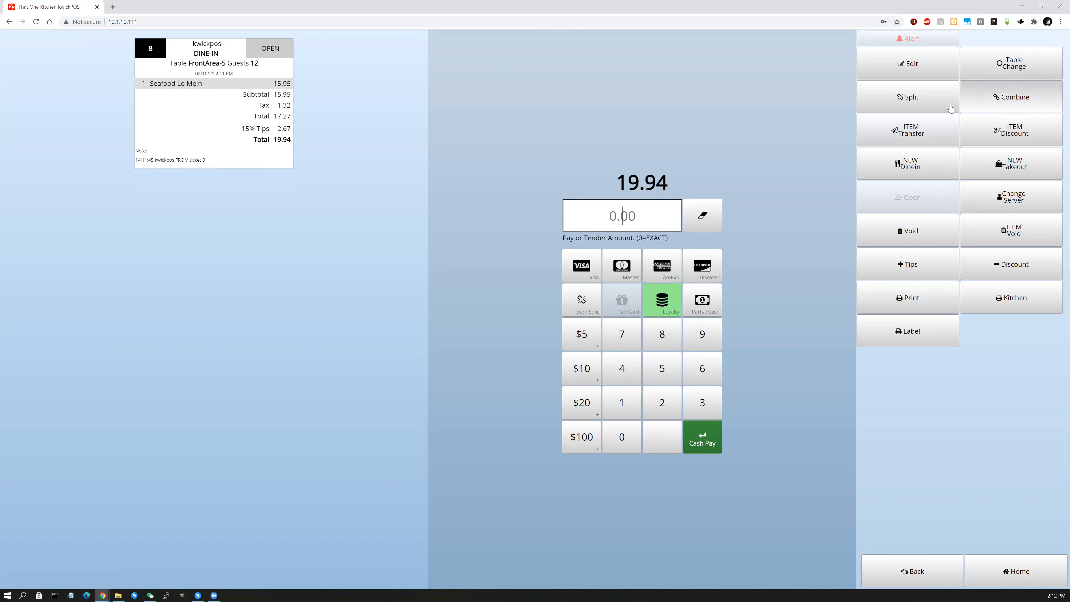
# Combine check 8 into check 3 (FrontArea-5), giving one 37.37 check with Seafood Lo Mein and Curry Chicken.
pyautogui.click(1015, 105)
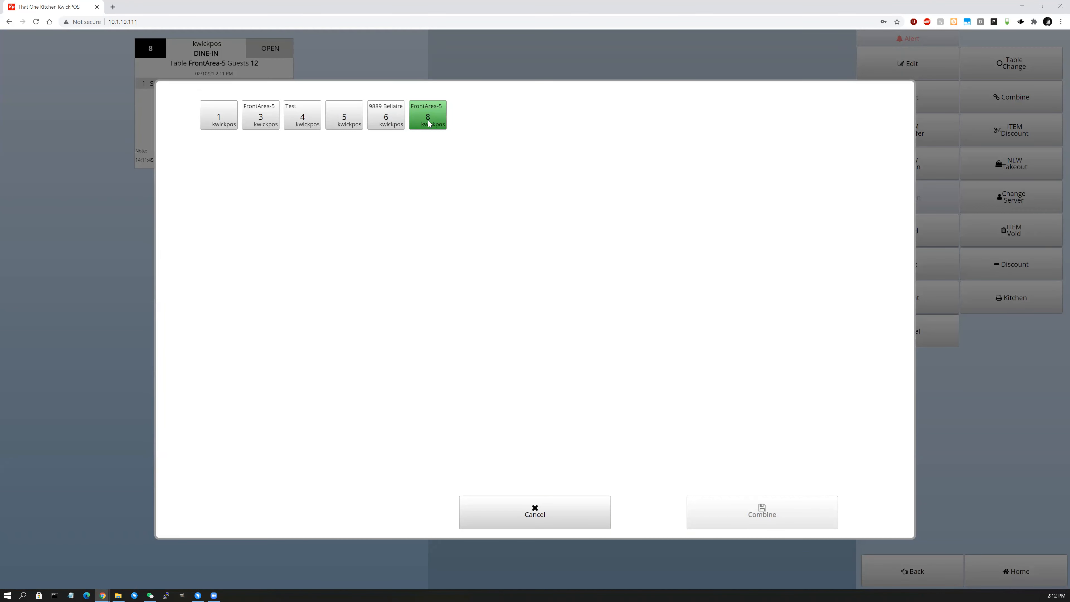
pyautogui.click(261, 120)
pyautogui.click(761, 515)
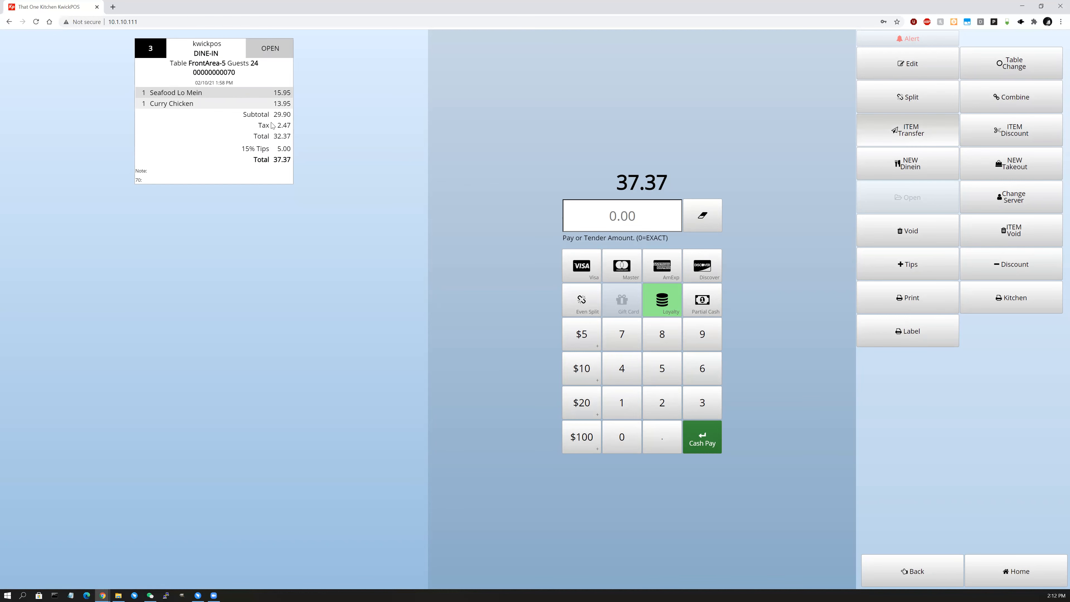
# Transfer Curry Chicken onto walk-in check 5.
pyautogui.click(907, 131)
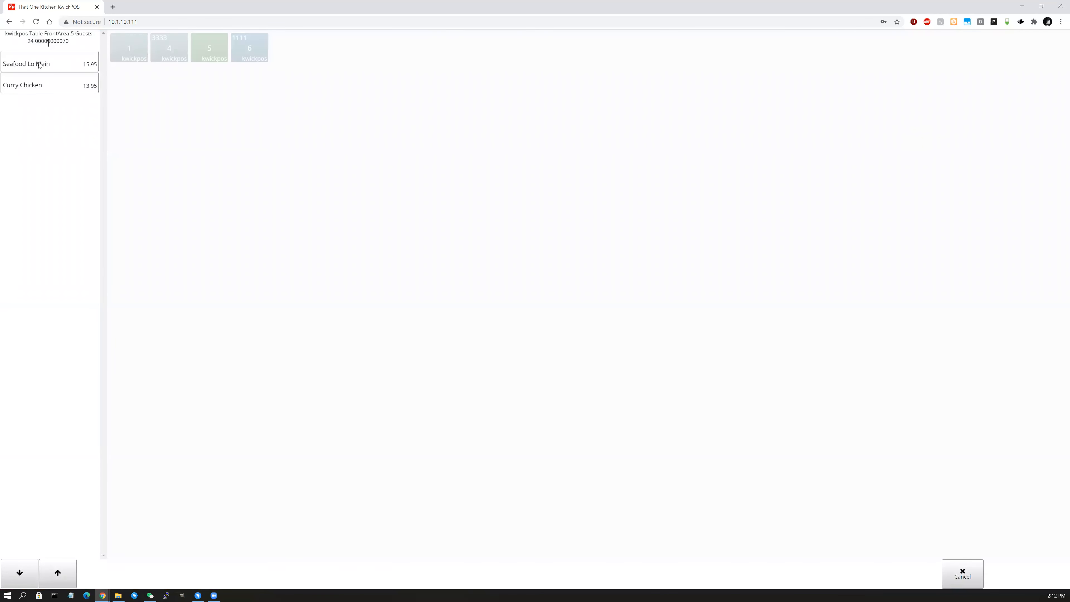
pyautogui.click(47, 89)
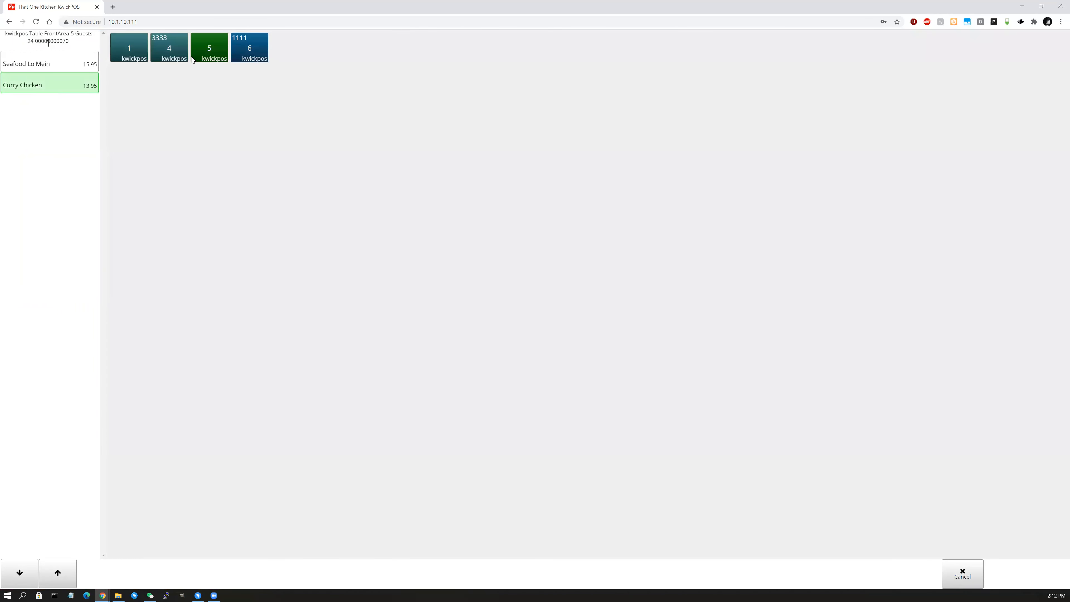
pyautogui.click(211, 53)
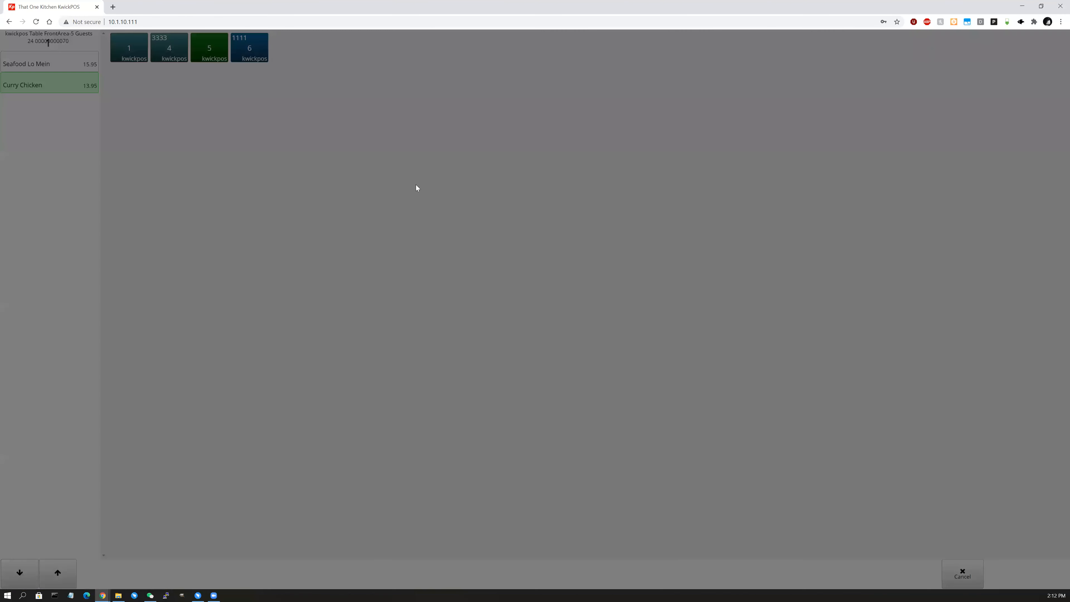
pyautogui.click(558, 340)
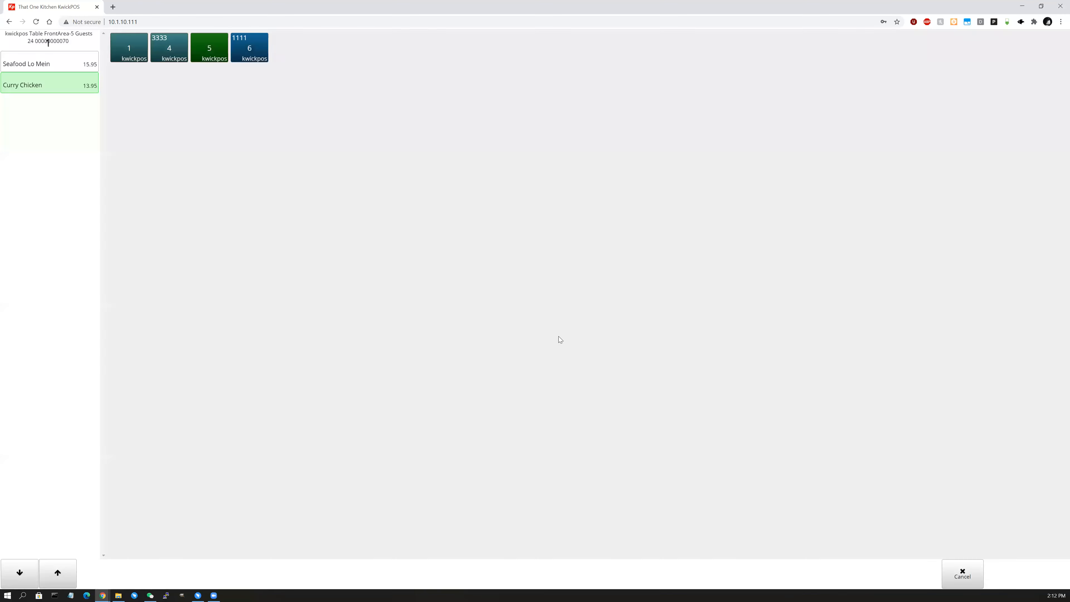
# Take 50% off Shrimp w/ Black Bean Sauce on check 5, bringing it to 23.74.
pyautogui.click(578, 57)
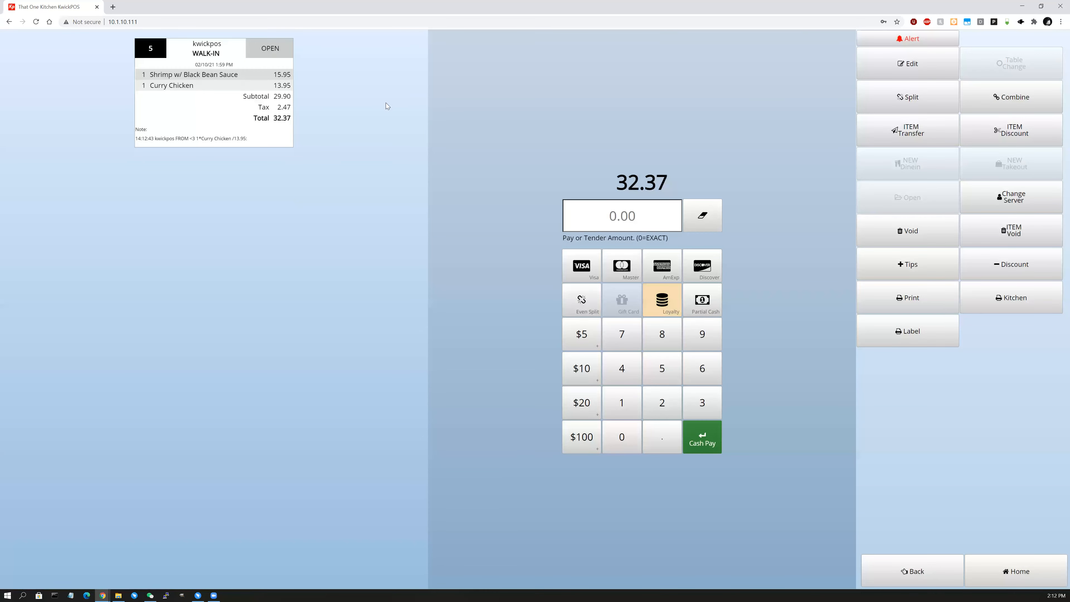
pyautogui.click(994, 139)
pyautogui.click(1010, 136)
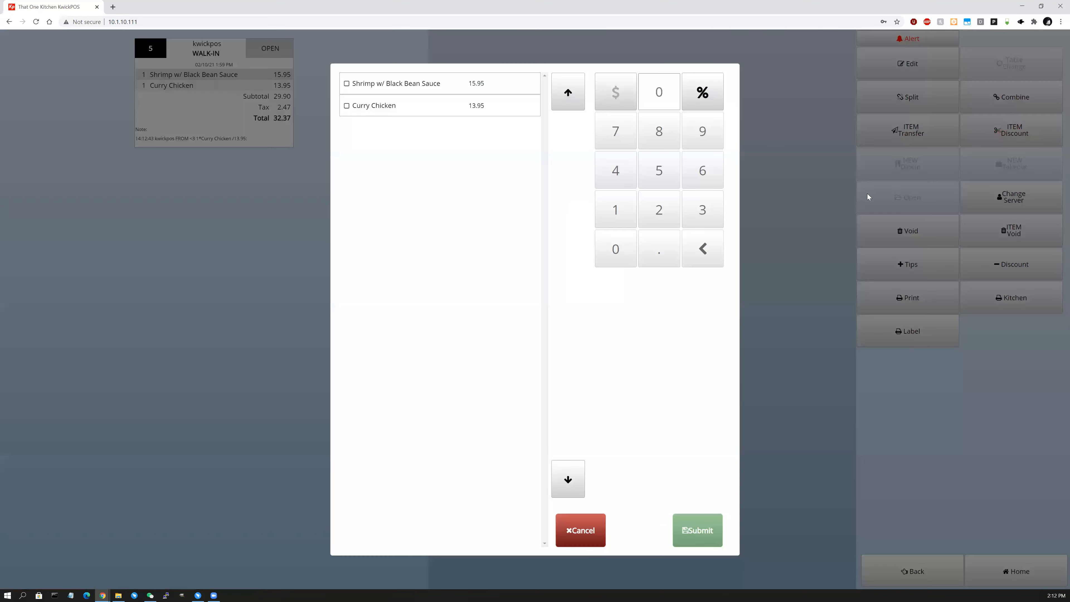
pyautogui.click(395, 86)
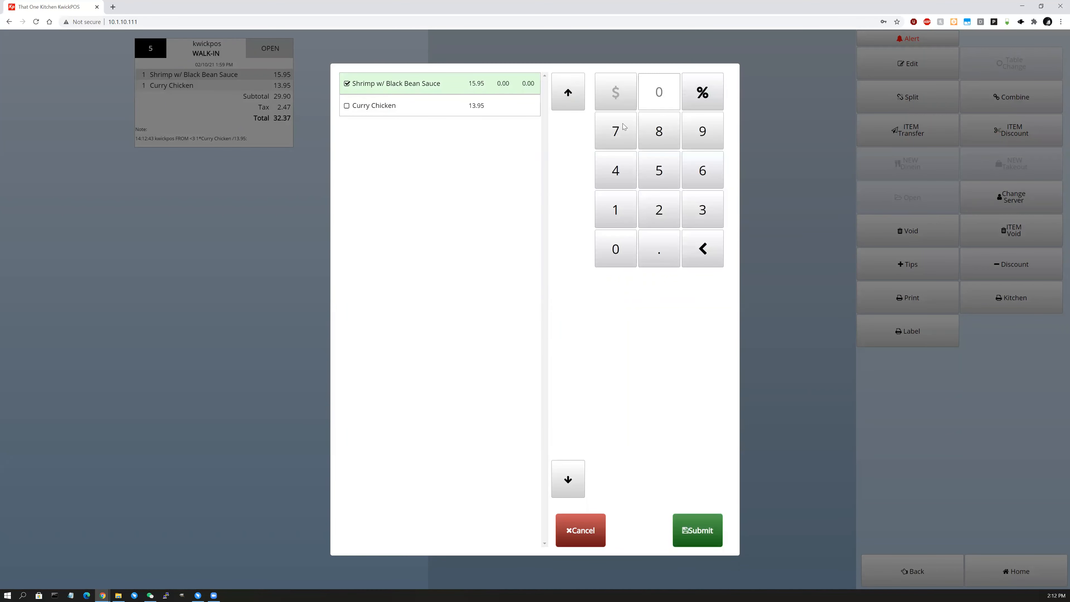
pyautogui.click(663, 170)
pyautogui.click(618, 254)
pyautogui.click(705, 540)
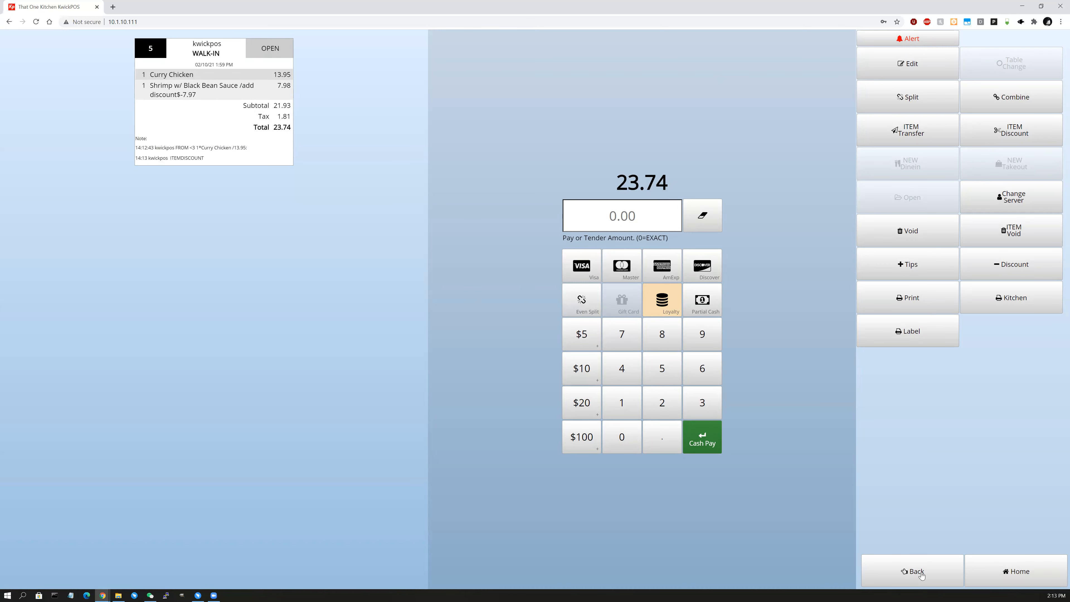
pyautogui.click(912, 571)
# From check 3, start a new dine-in check with Mongolian Shrimp and Vegetable Udon.
pyautogui.click(31, 52)
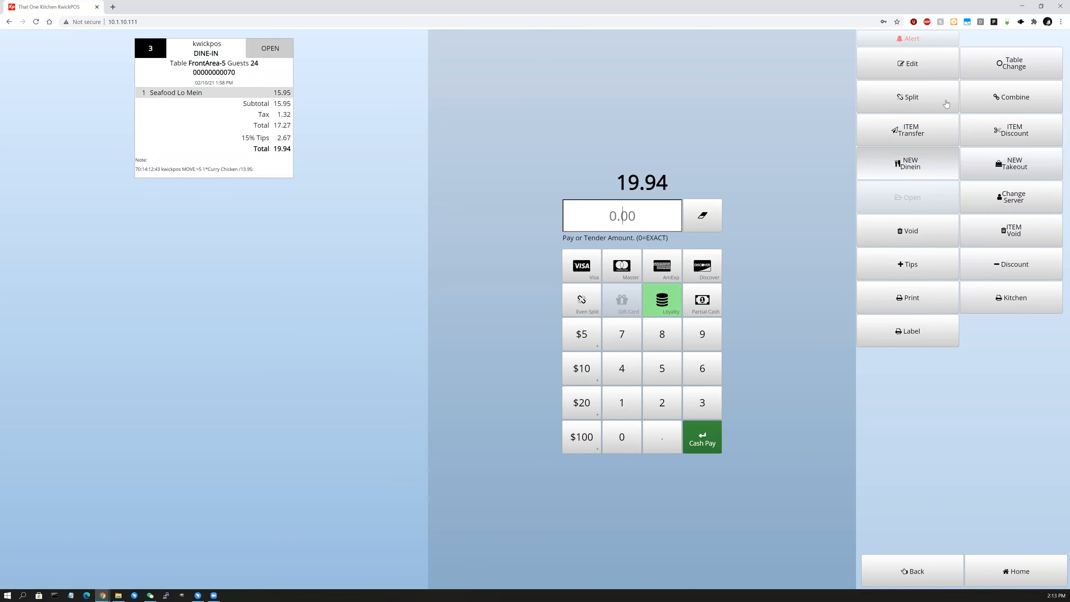
pyautogui.click(973, 72)
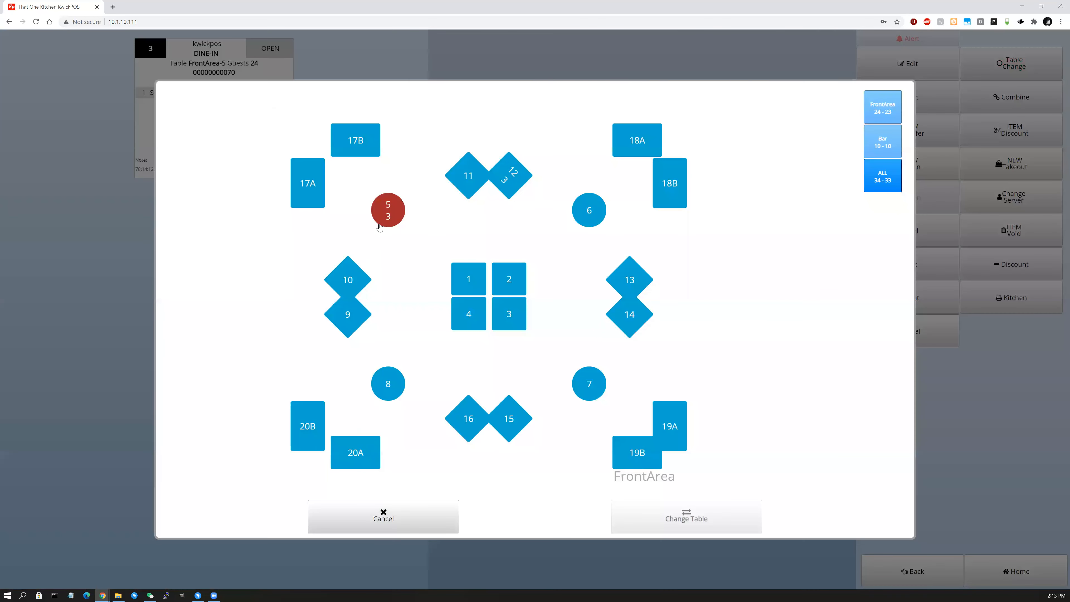
pyautogui.click(418, 513)
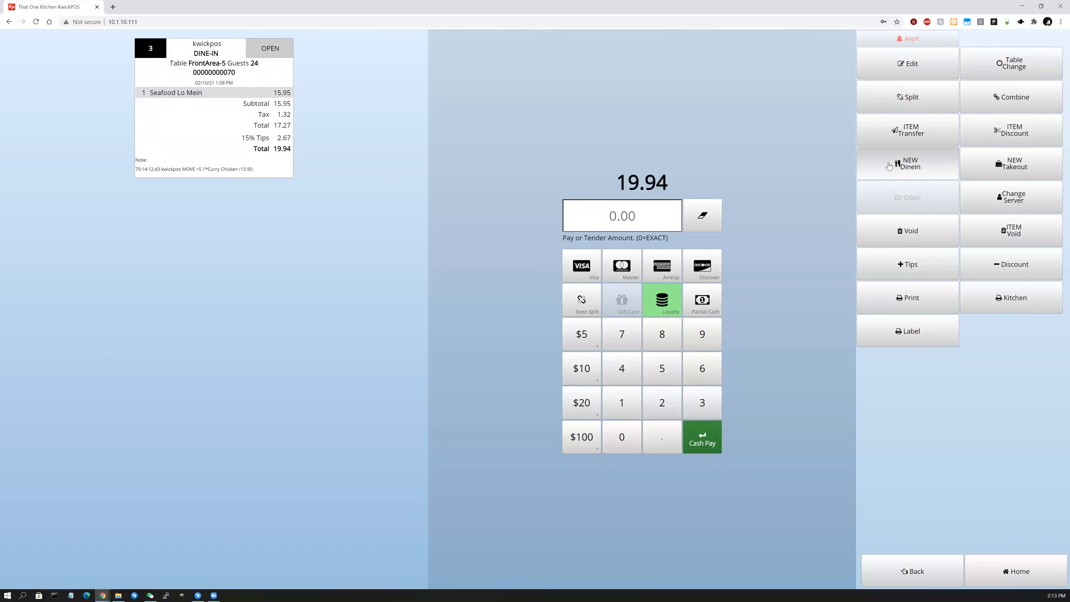
pyautogui.click(910, 173)
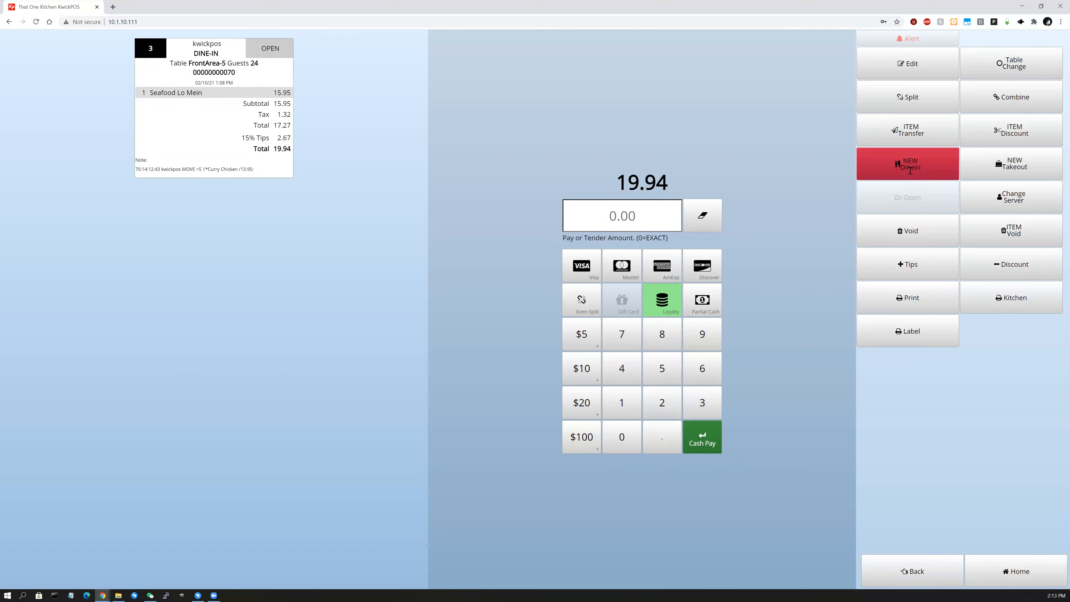
pyautogui.click(125, 233)
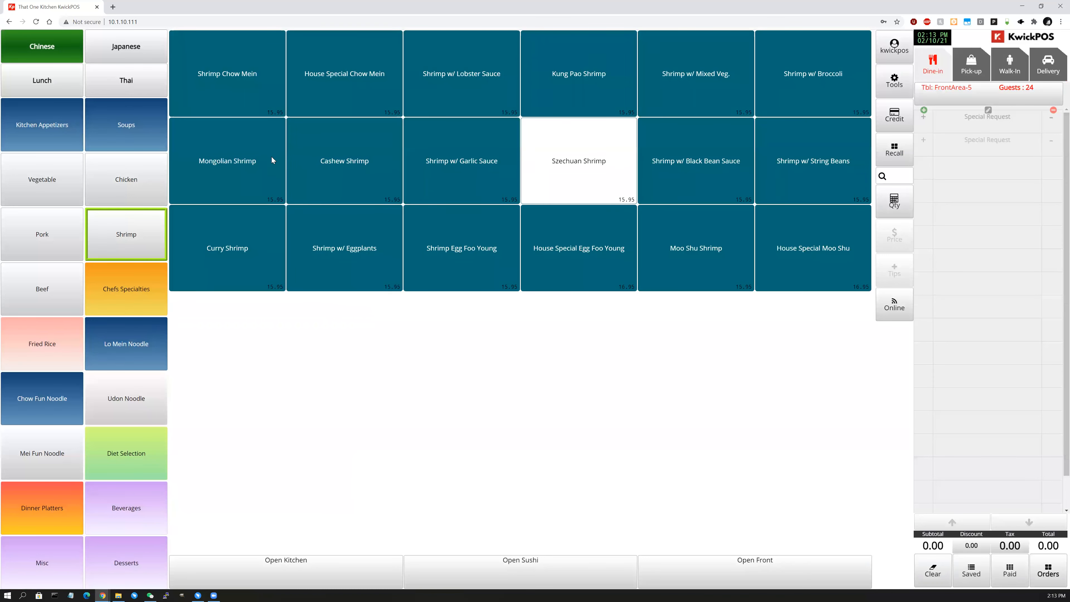
pyautogui.click(227, 161)
pyautogui.click(993, 557)
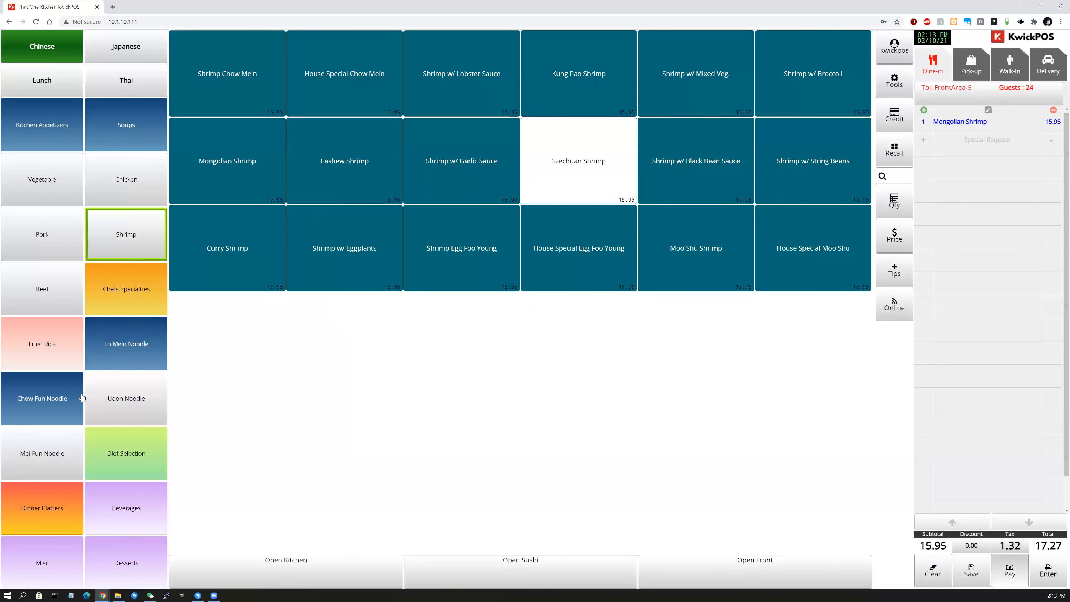
pyautogui.click(130, 398)
pyautogui.click(225, 107)
pyautogui.click(1053, 575)
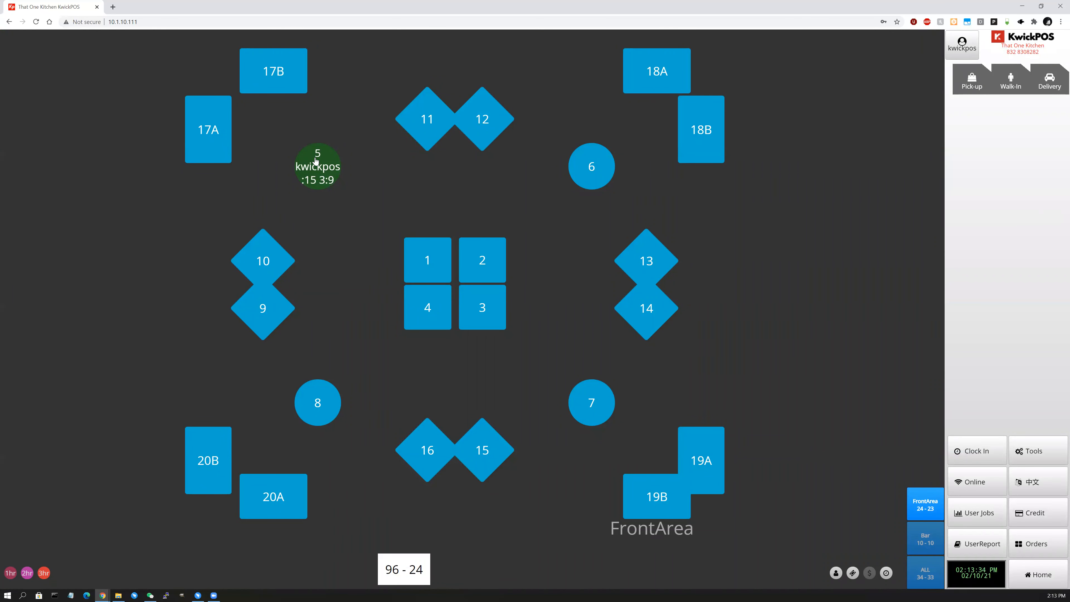
# Review table 5's checks, then reopen check 3 showing Seafood Lo Mein at 19.94.
pyautogui.click(318, 173)
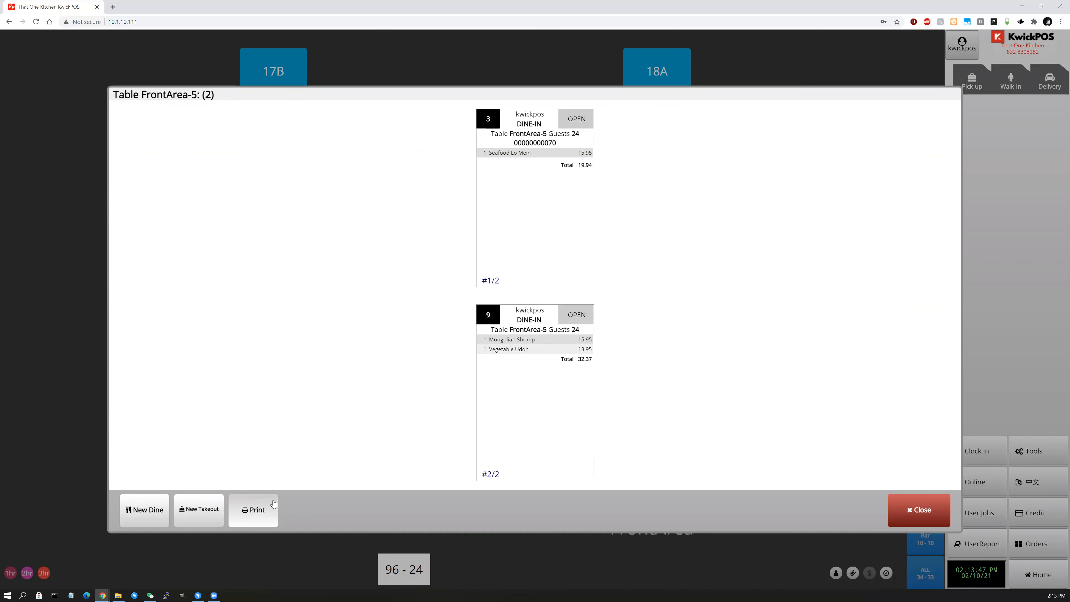
pyautogui.click(922, 509)
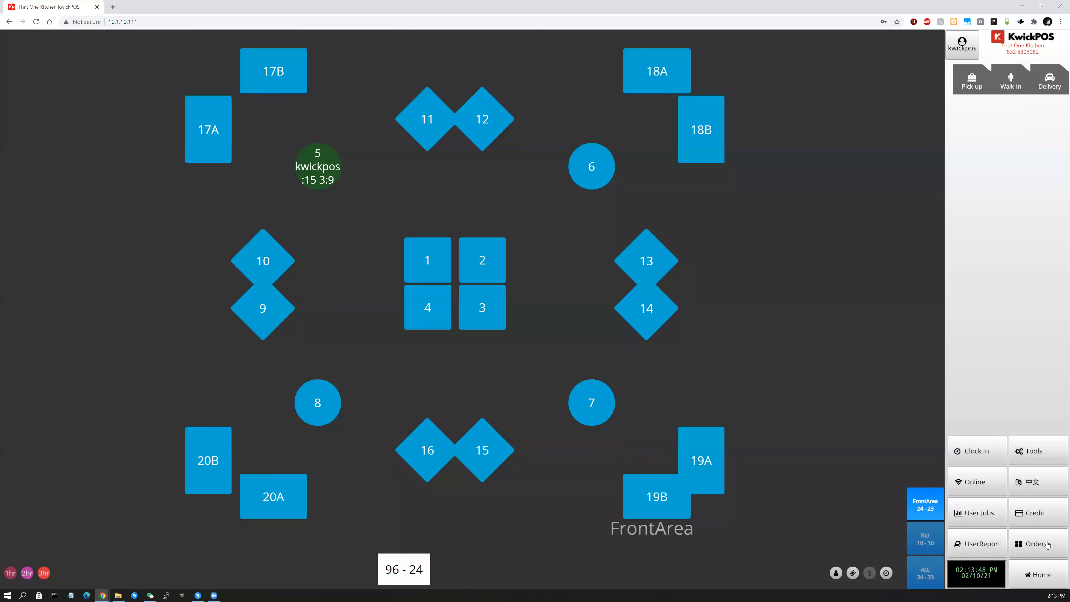
pyautogui.click(1027, 550)
pyautogui.click(28, 54)
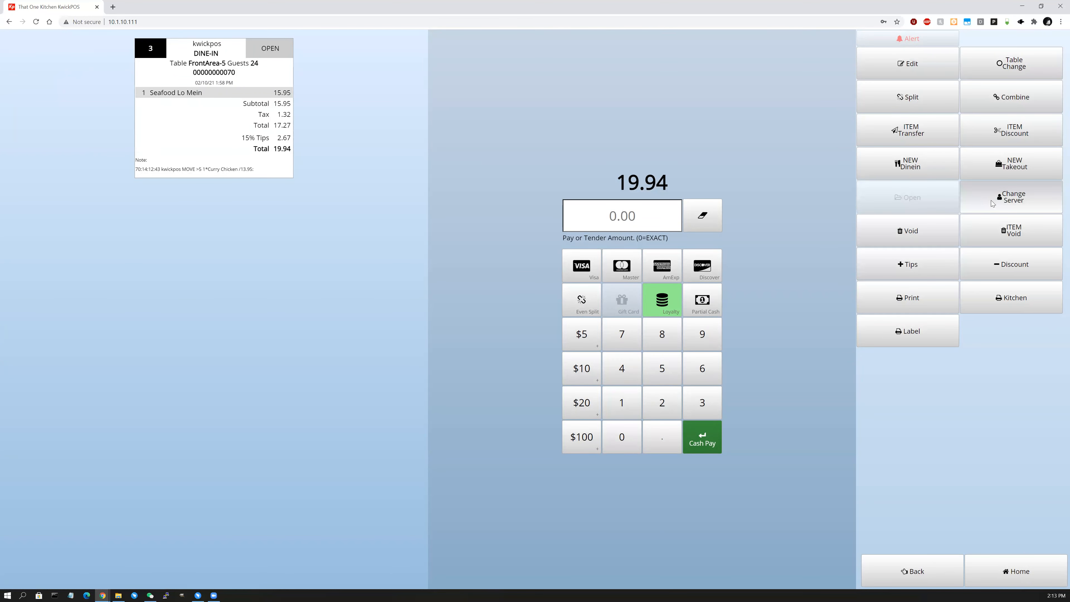
# Assign check 3 to the Manager.
pyautogui.click(990, 202)
pyautogui.click(517, 536)
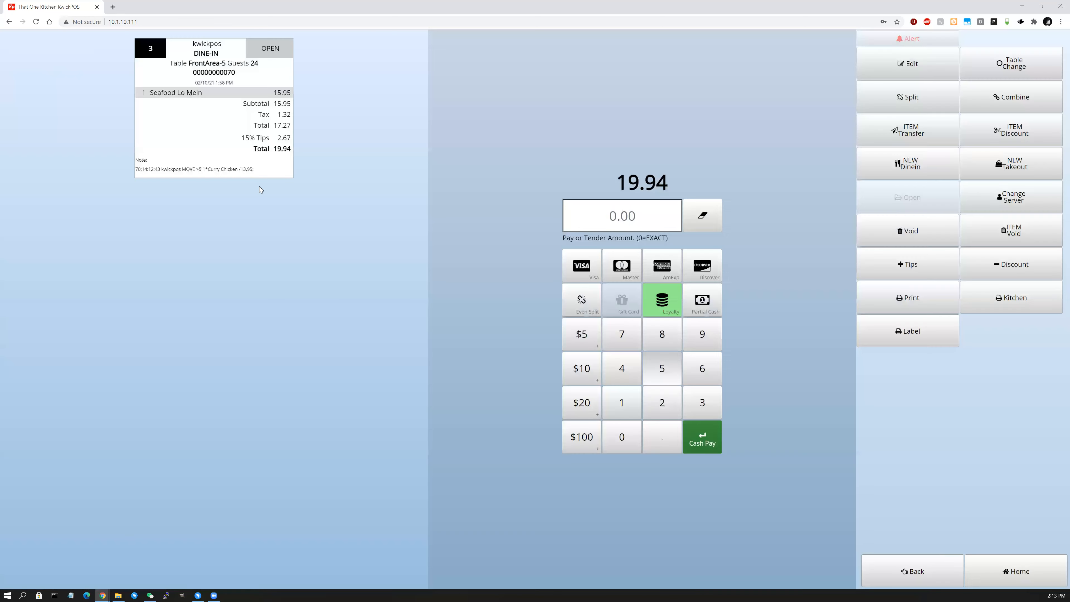
pyautogui.click(1011, 198)
pyautogui.click(535, 110)
pyautogui.click(40, 64)
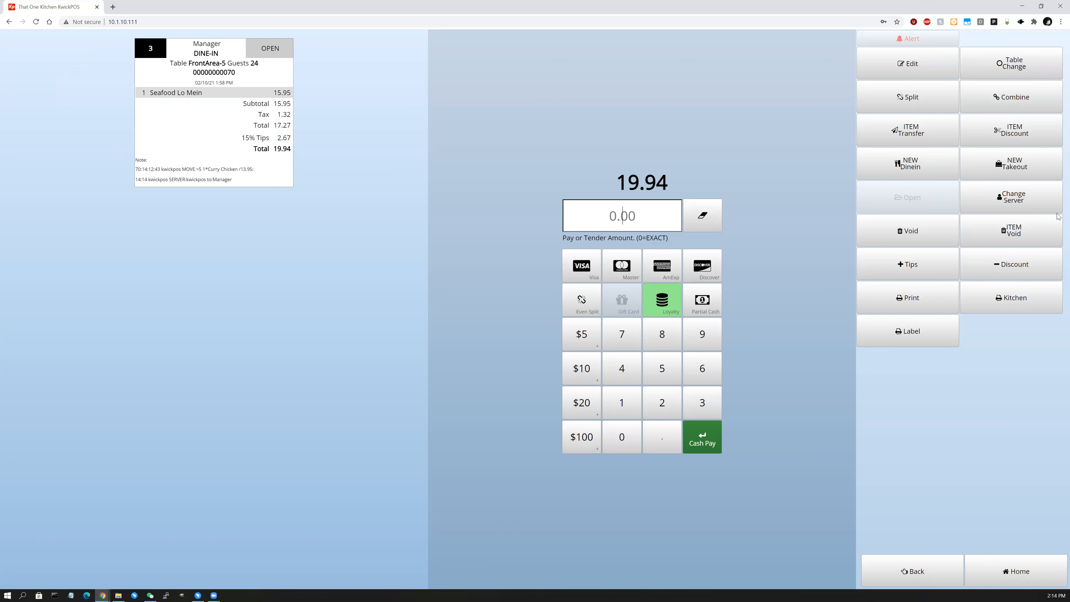
# Reassign check 3 to Server and return to the open orders list.
pyautogui.click(1013, 196)
pyautogui.click(591, 109)
pyautogui.click(33, 63)
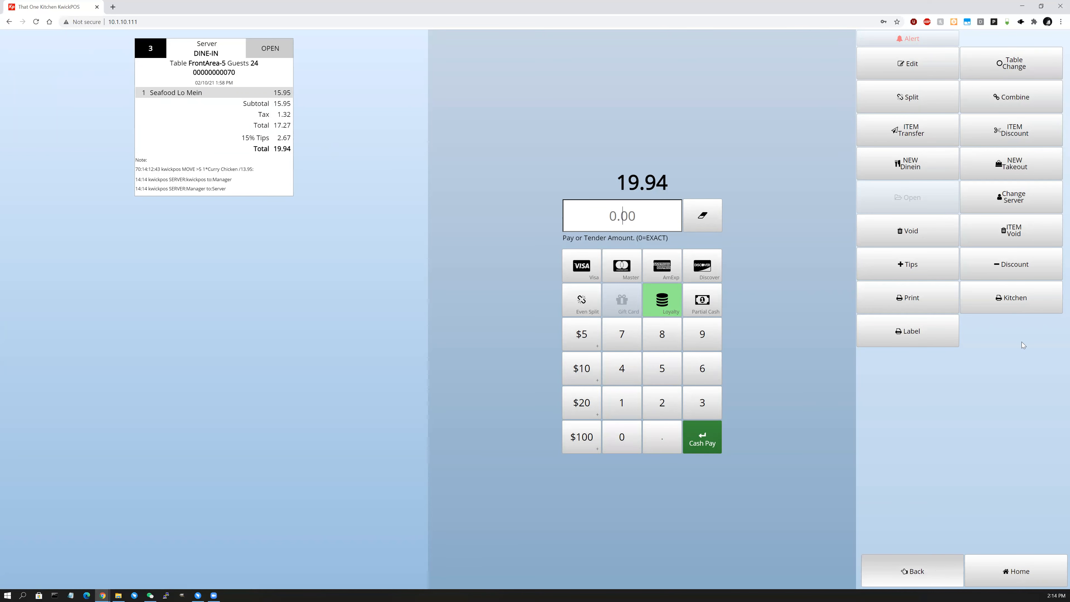
pyautogui.click(928, 580)
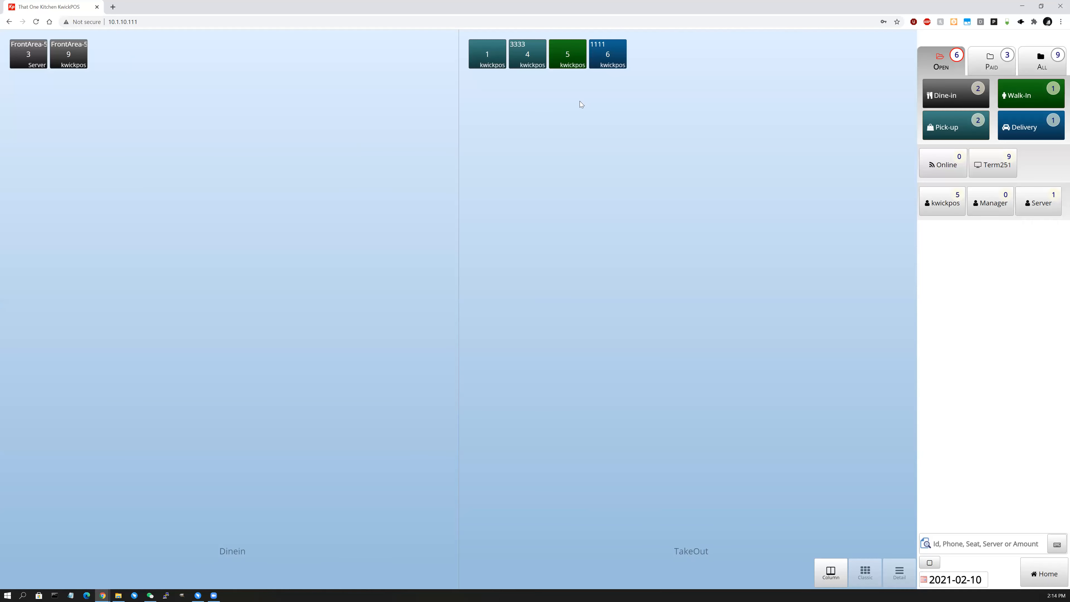
# Filter to paid orders, look at order 8, then open paid order 2.
pyautogui.click(991, 62)
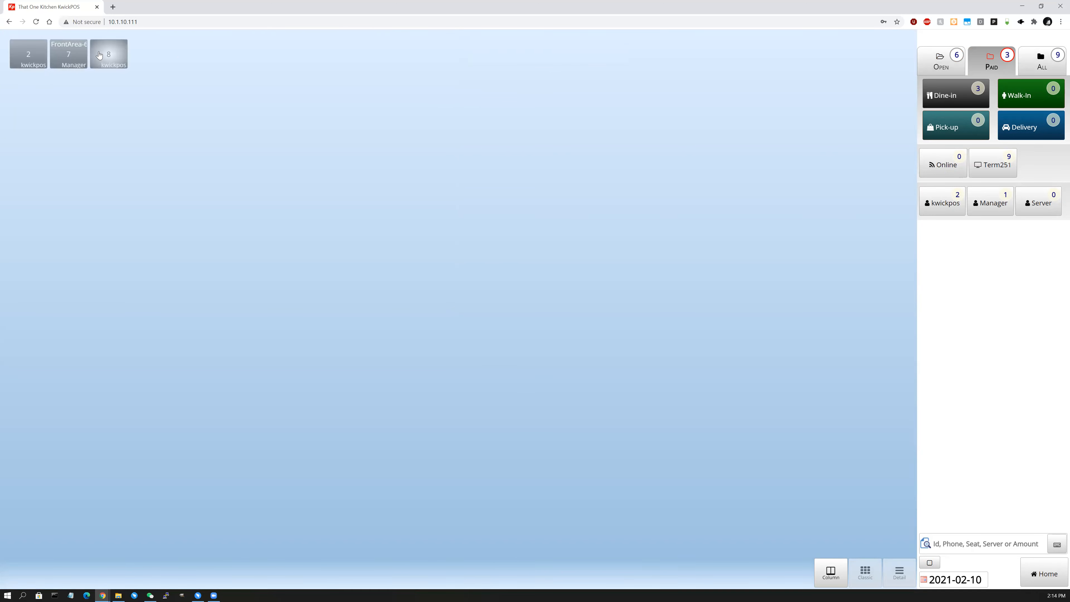
pyautogui.click(114, 57)
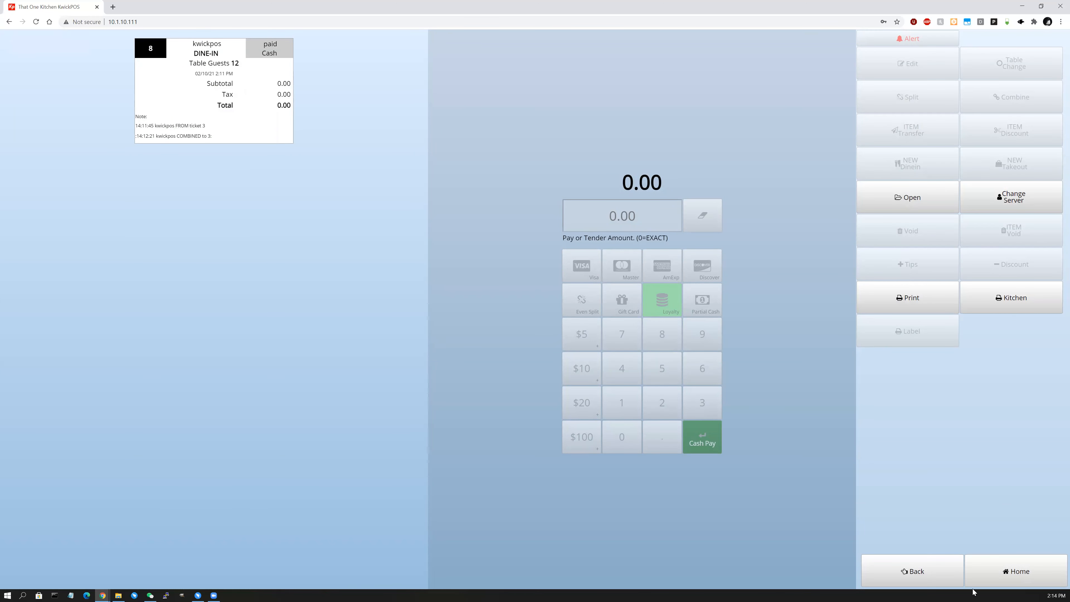
pyautogui.click(901, 570)
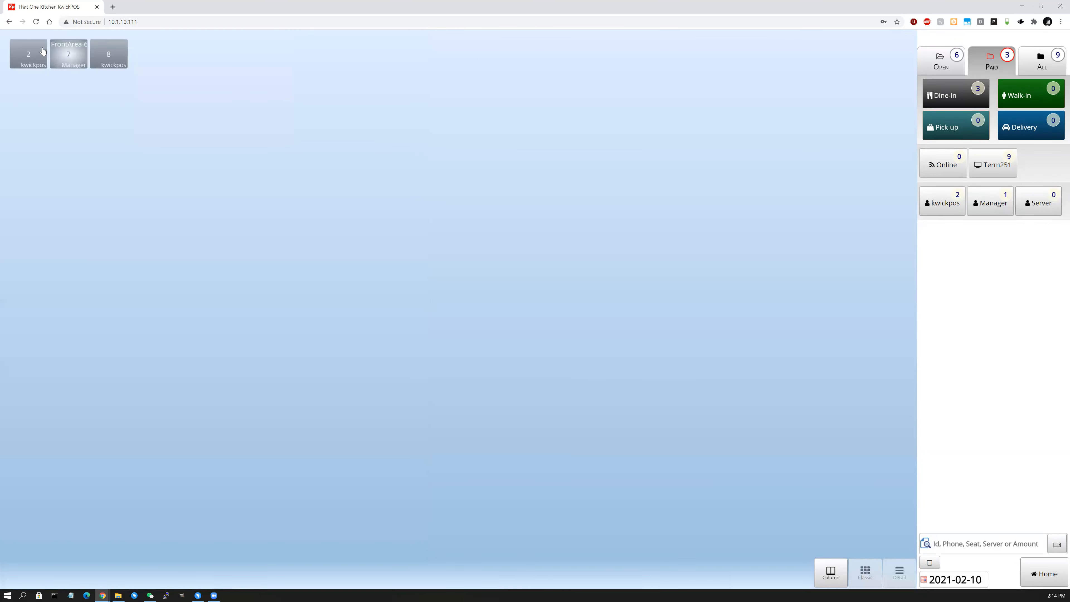
pyautogui.click(42, 51)
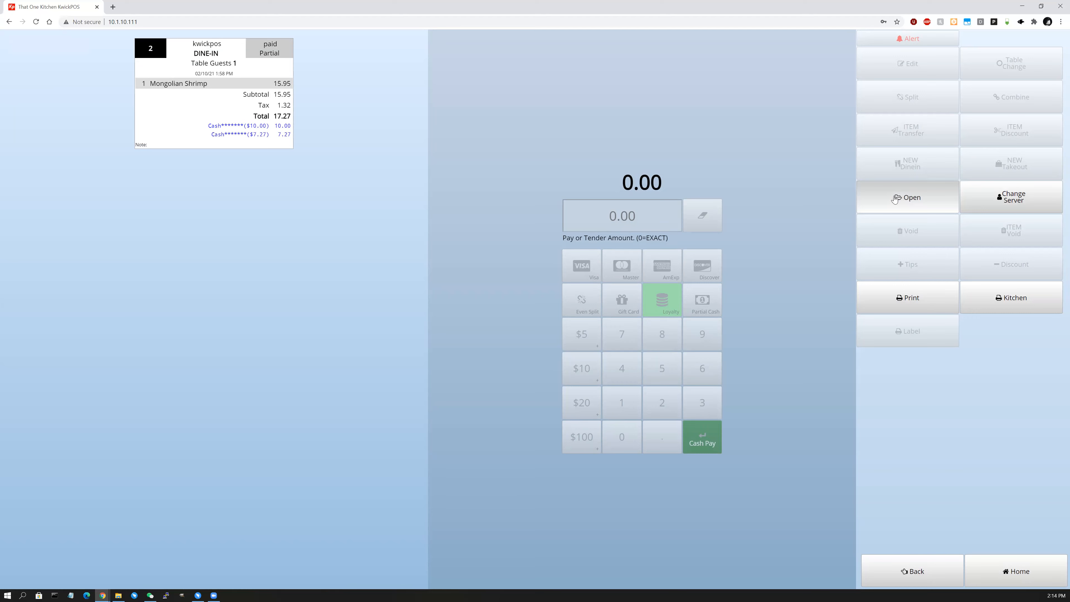
# Void order 2's two cash payments ($10 and $7.27) using the manager password.
pyautogui.click(912, 200)
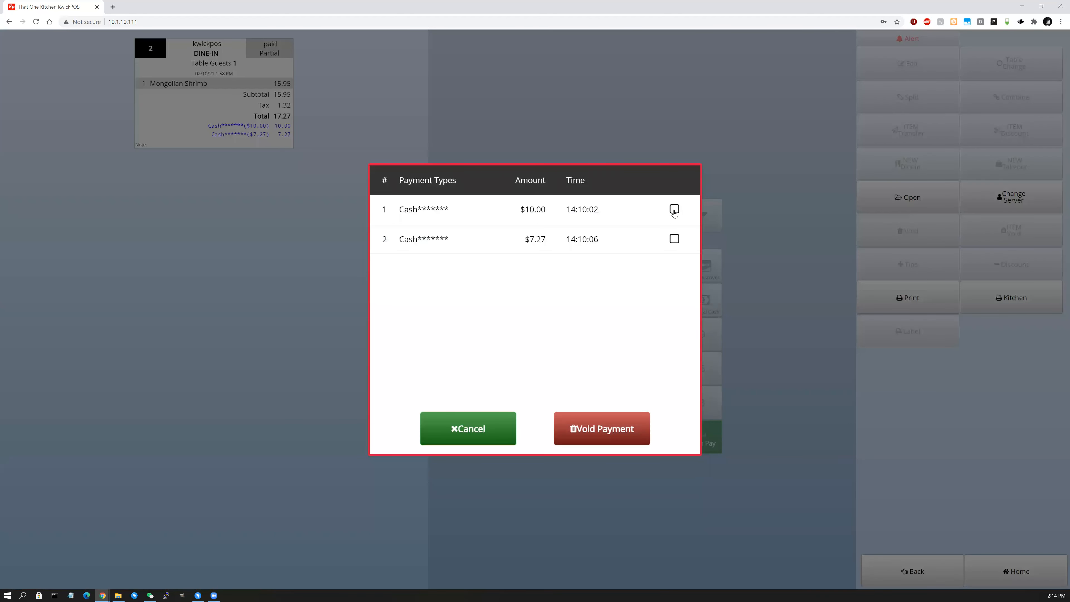
pyautogui.click(674, 239)
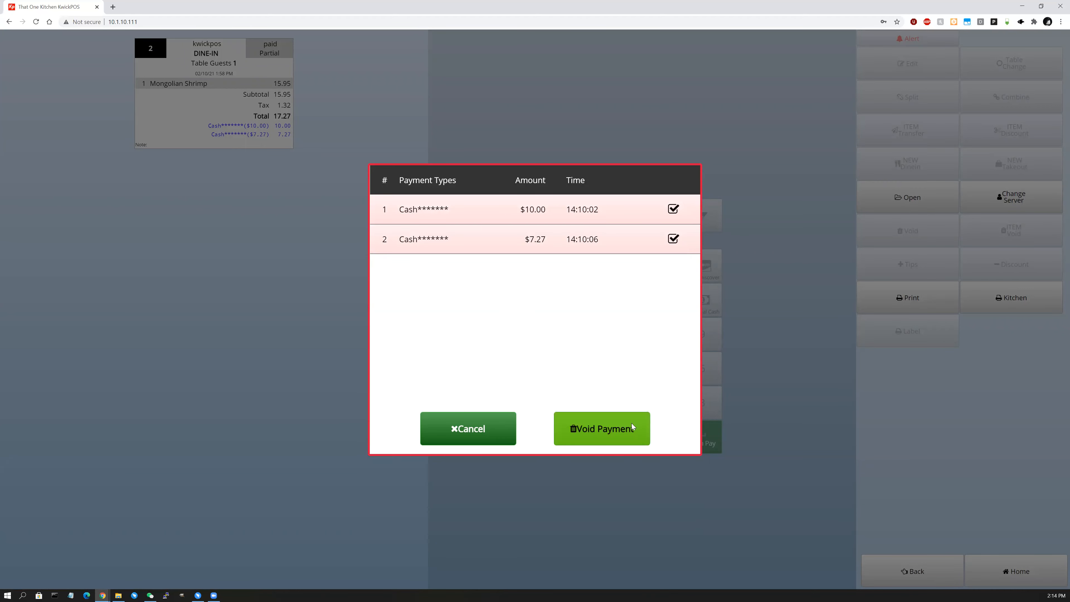
pyautogui.click(629, 433)
pyautogui.write('•••••')
pyautogui.press('Return')
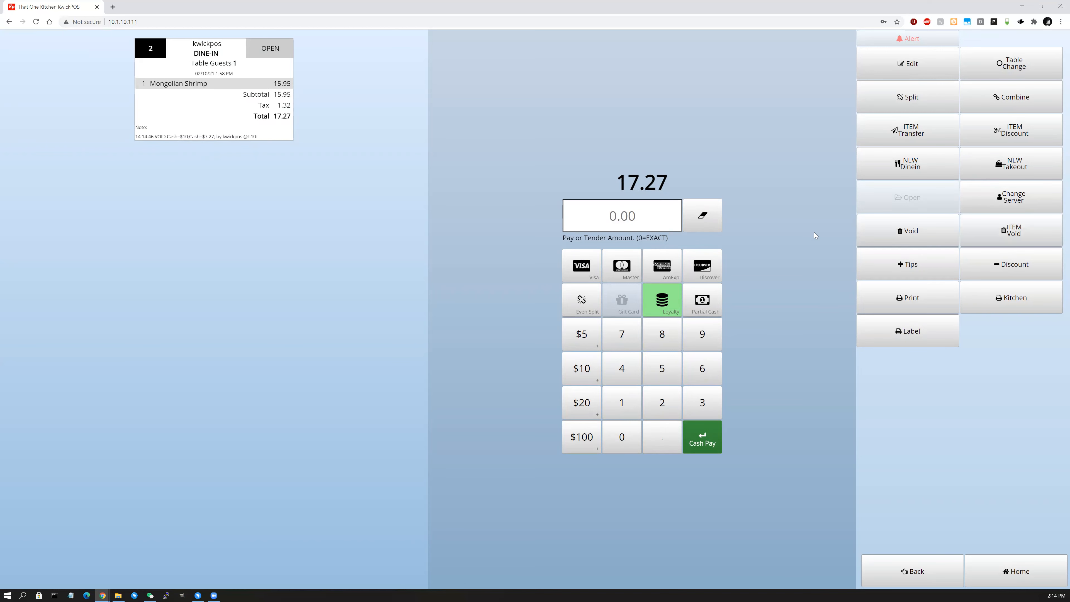
# Look at order 8, then open order 9 from the open orders.
pyautogui.click(930, 583)
pyautogui.click(78, 64)
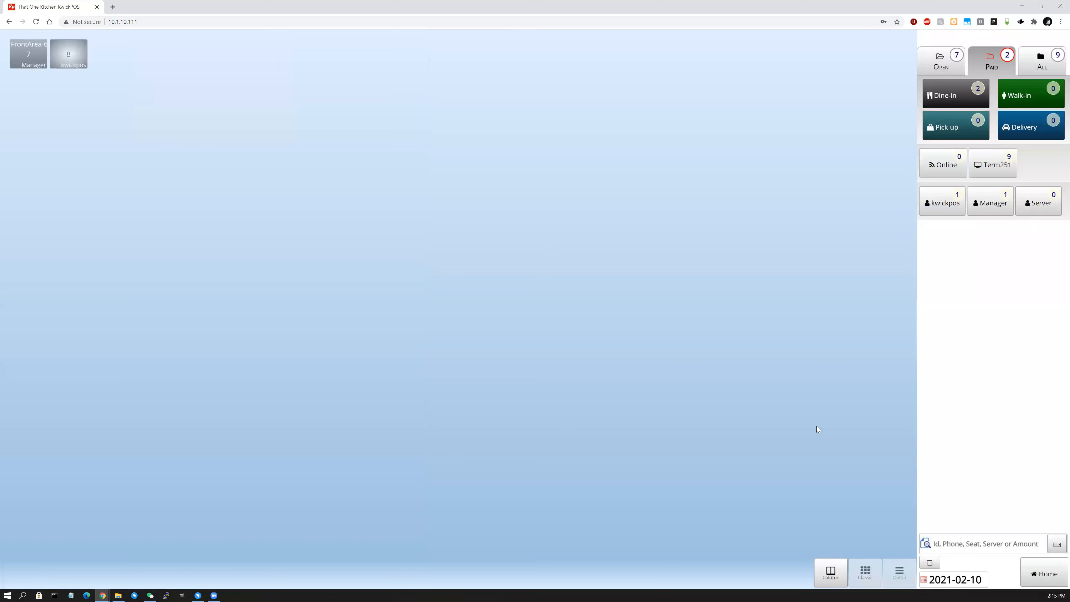
pyautogui.click(931, 573)
pyautogui.click(956, 58)
pyautogui.click(109, 53)
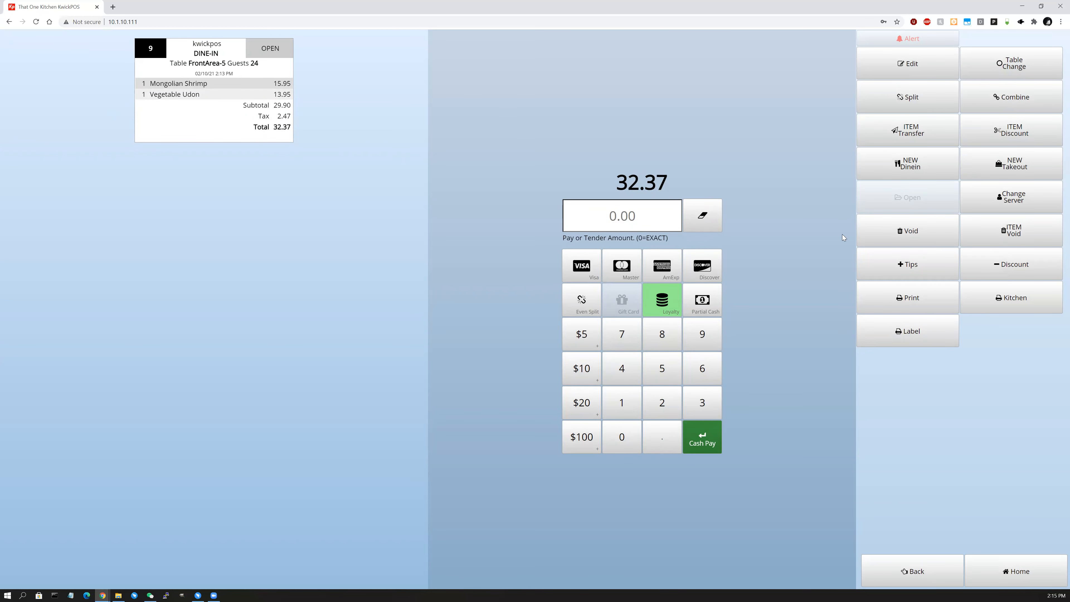
# Void Mongolian Shrimp from order 9, keeping Vegetable Udon.
pyautogui.click(1032, 241)
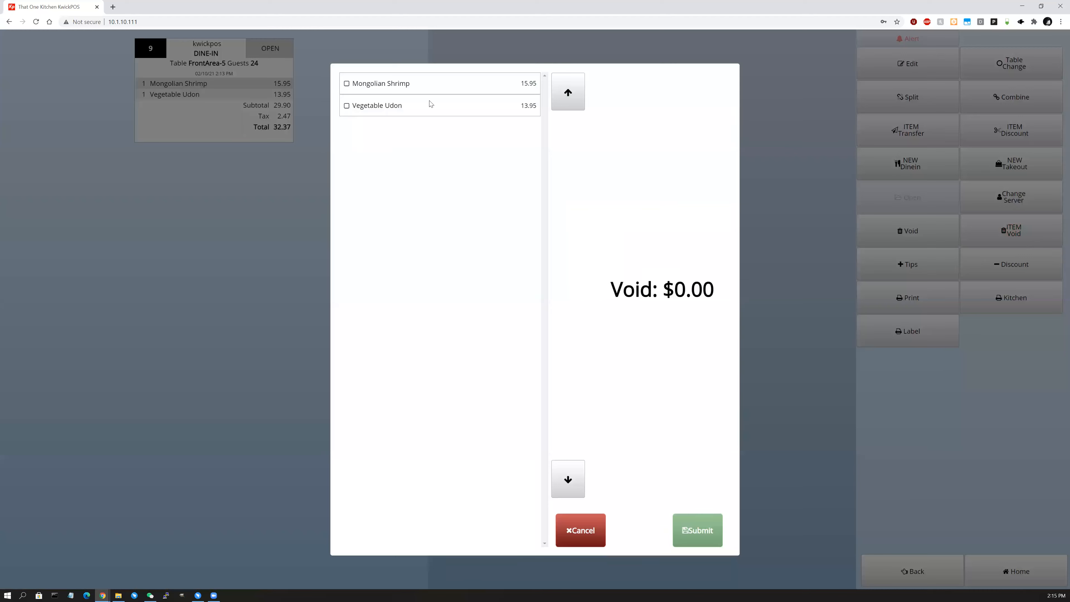
pyautogui.click(346, 88)
pyautogui.click(349, 104)
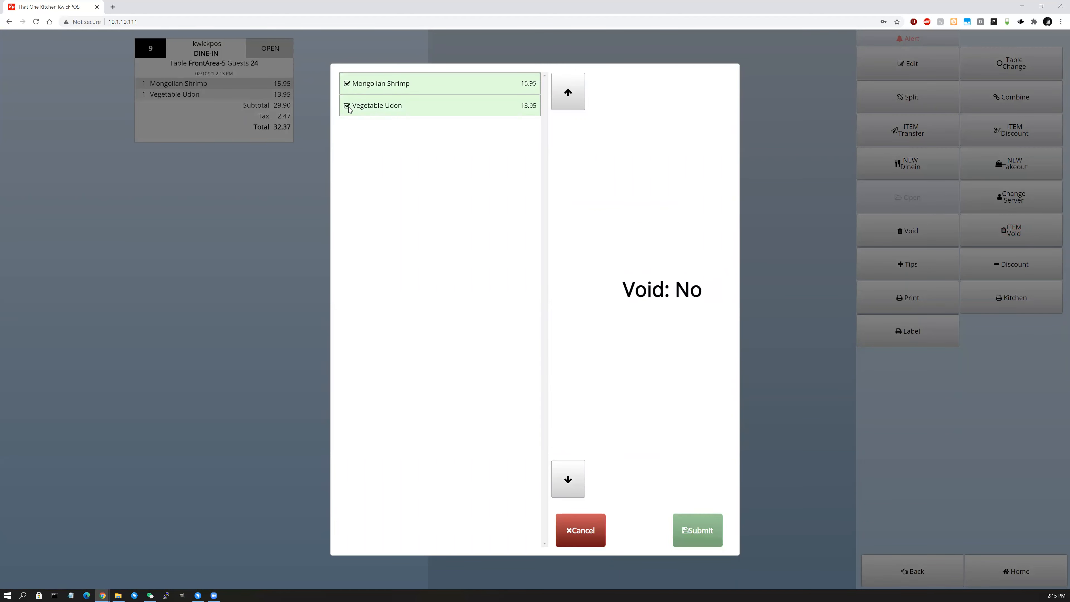
pyautogui.click(349, 108)
pyautogui.click(682, 538)
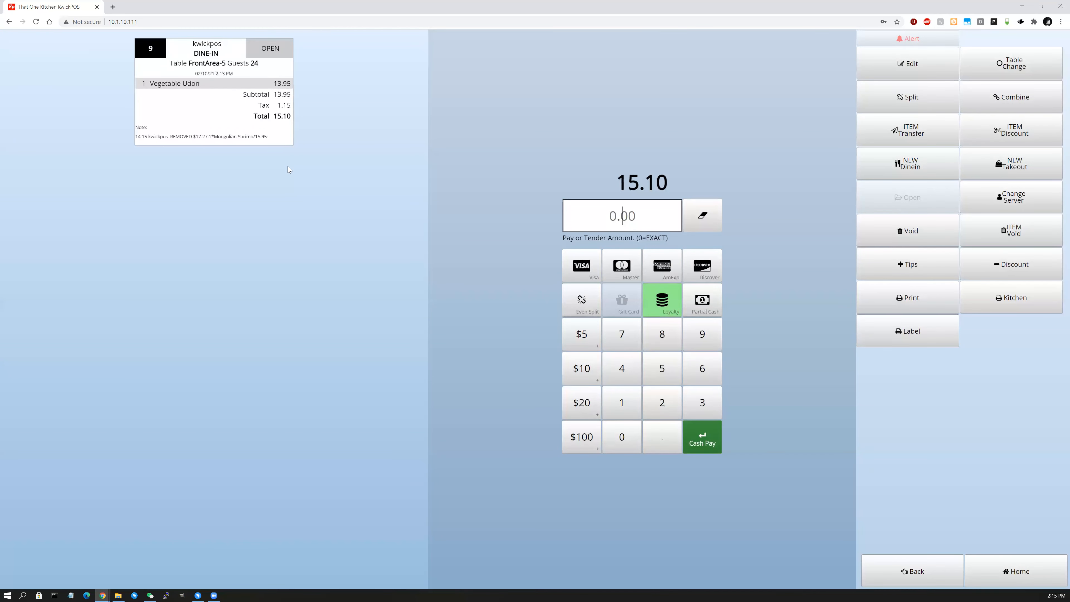
# Void the rest of order 9, confirming with the password.
pyautogui.click(870, 217)
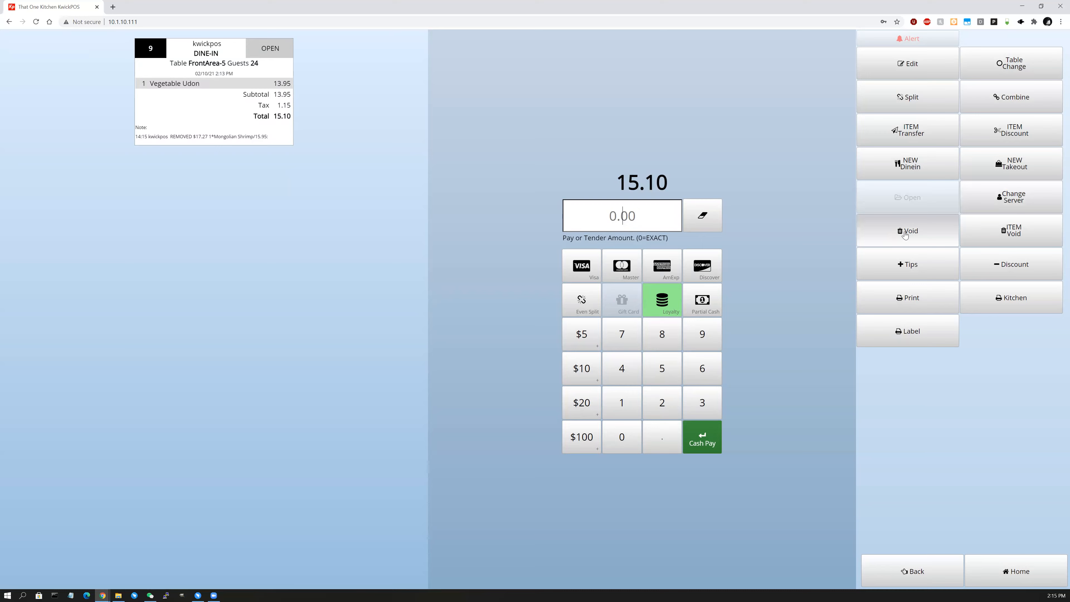
pyautogui.write('••••')
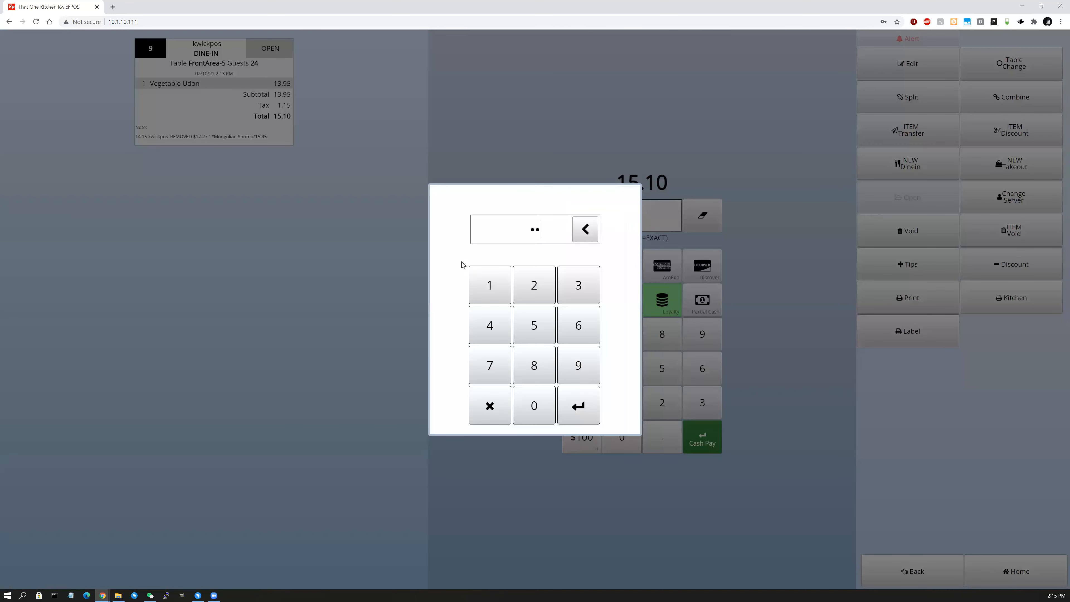
pyautogui.press('Return')
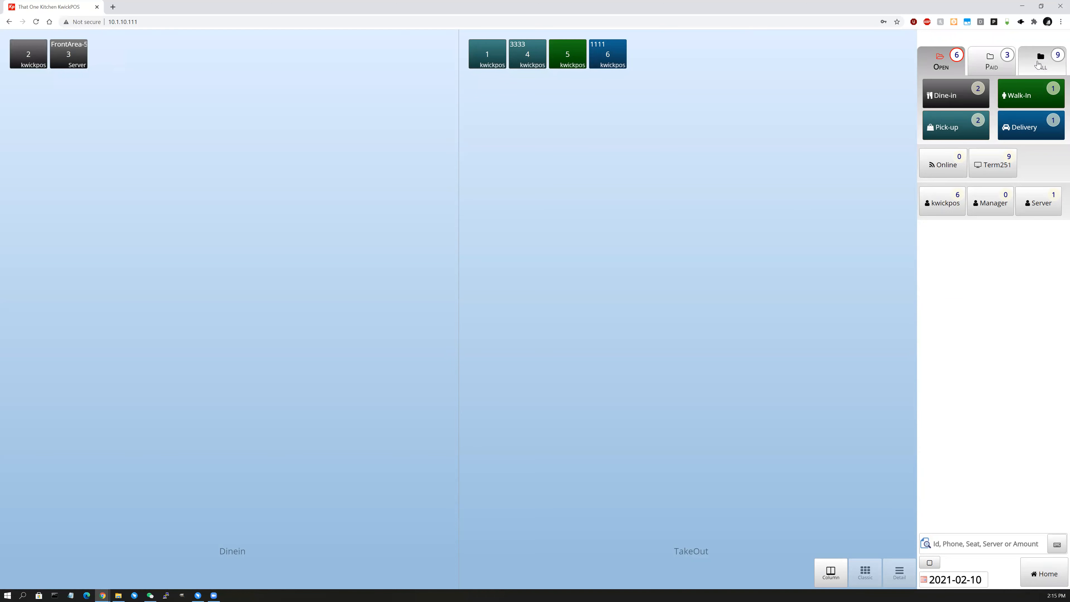
# Show all orders and confirm order 9 is marked VOID.
pyautogui.click(1037, 64)
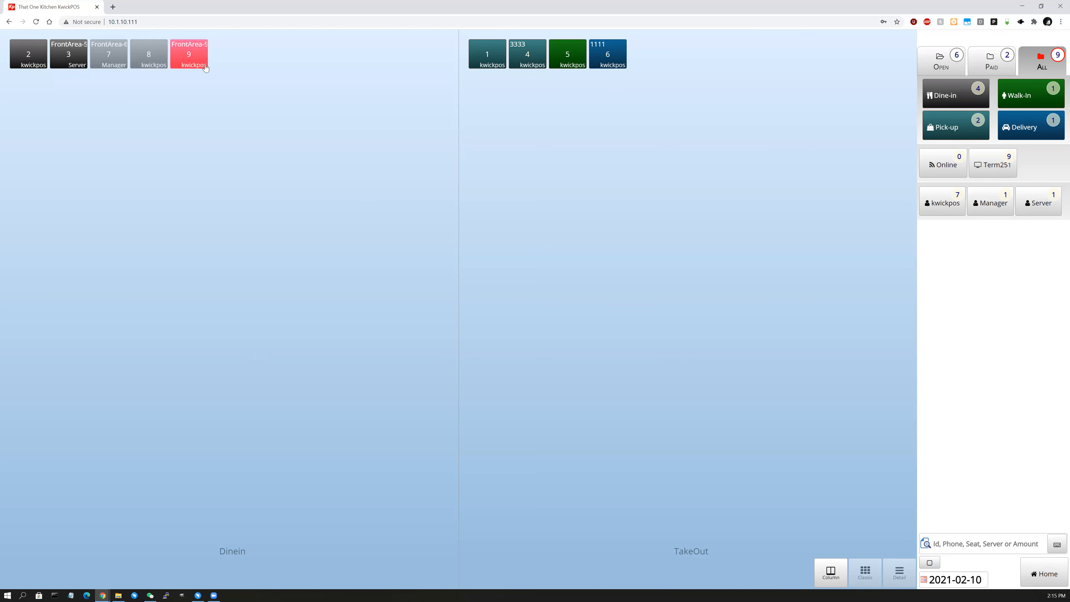
pyautogui.click(189, 54)
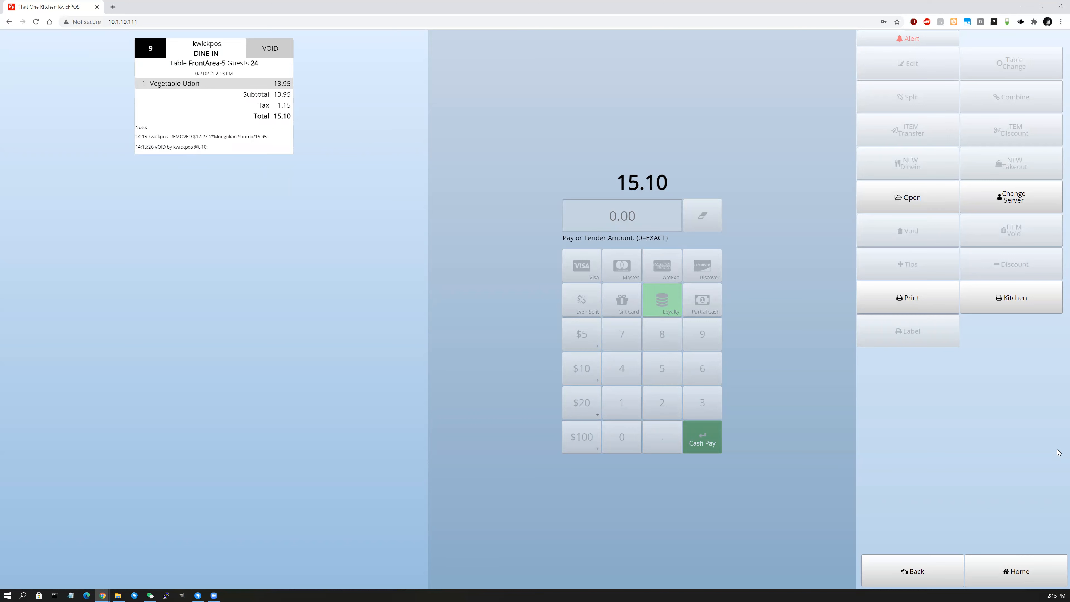
pyautogui.click(913, 572)
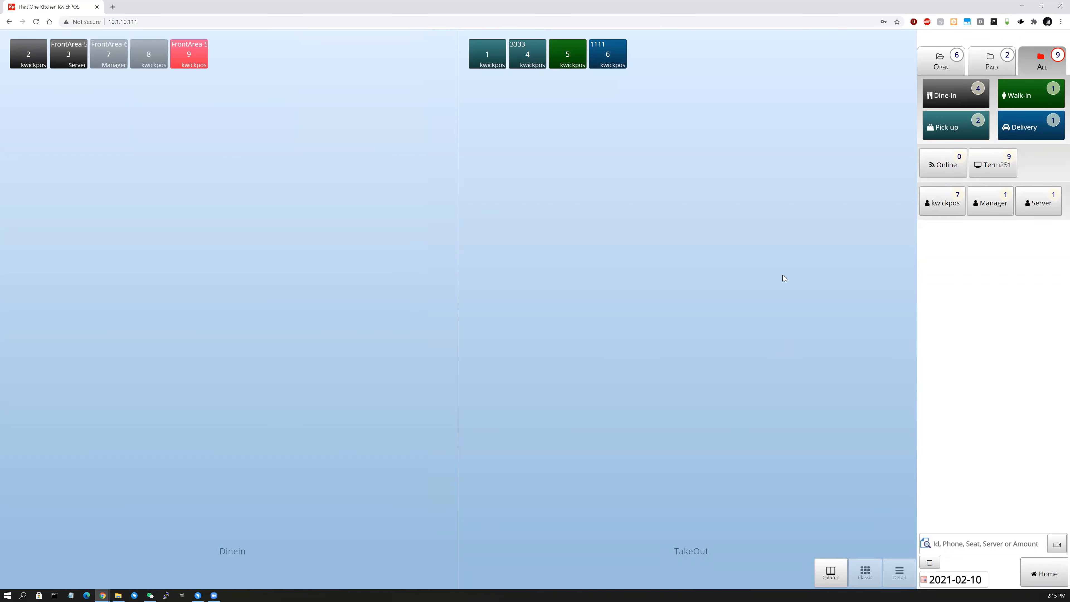
# Open order 2's payment screen and pick a preset tip percentage.
pyautogui.click(28, 55)
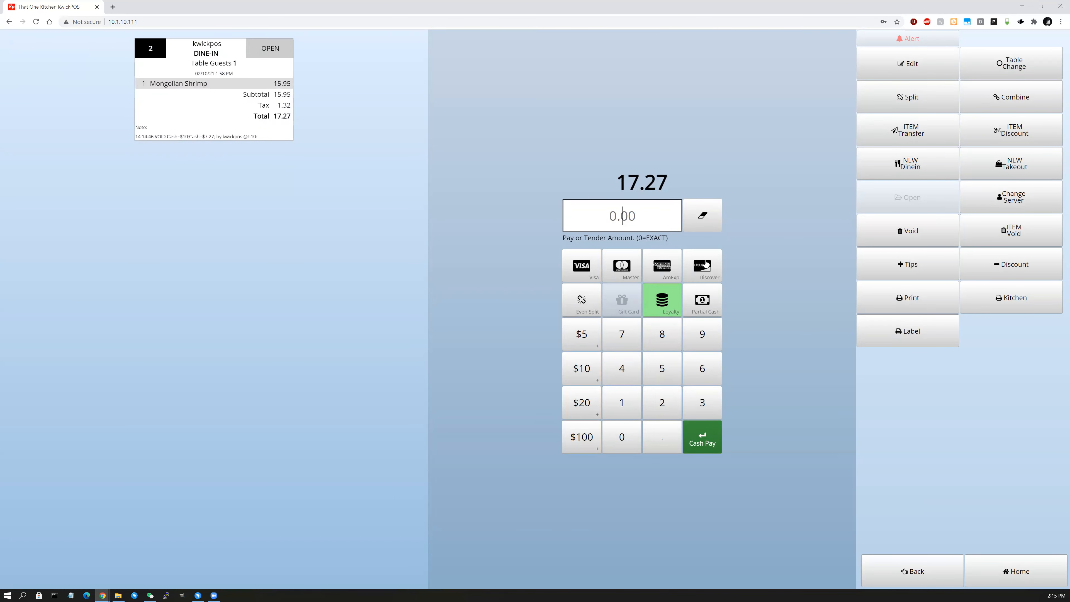
pyautogui.click(942, 263)
pyautogui.click(508, 322)
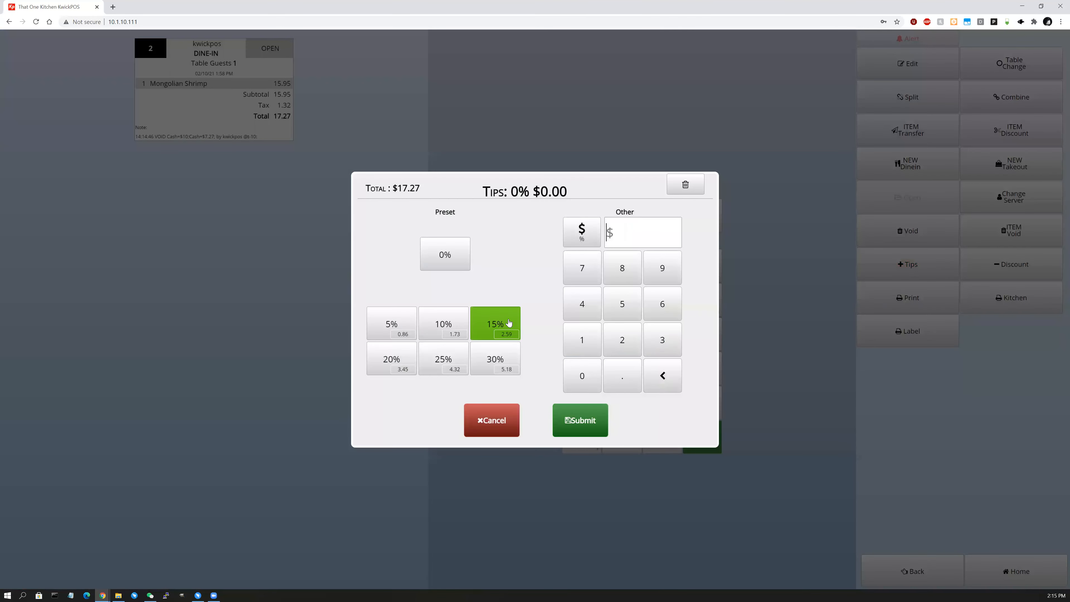
# Apply a 1.73 tip and a 15% discount to order 2, totalling 16.41, and print the receipt.
pyautogui.click(561, 411)
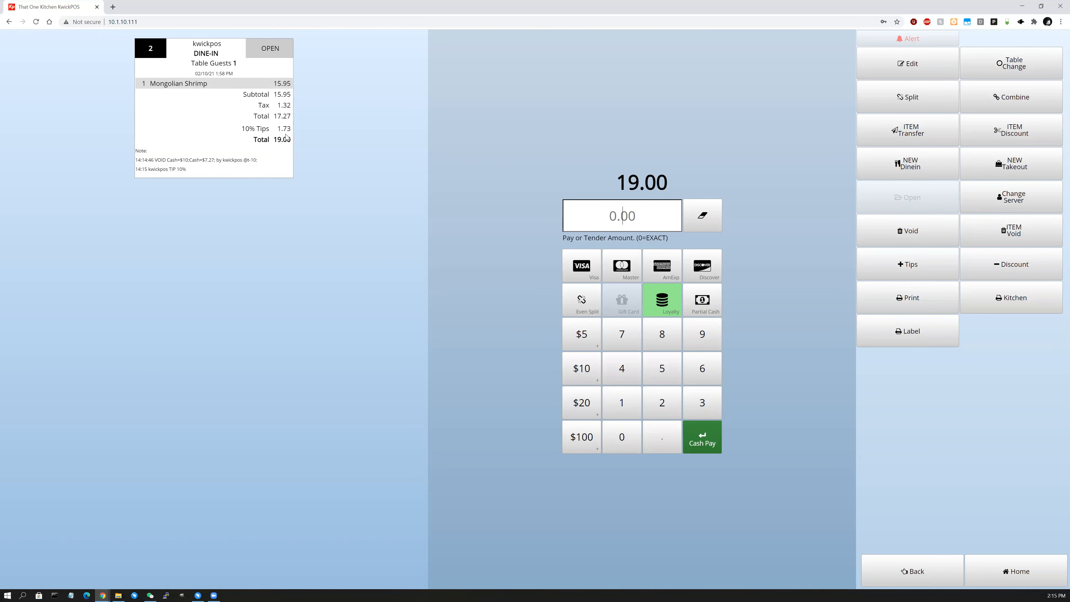
pyautogui.click(981, 264)
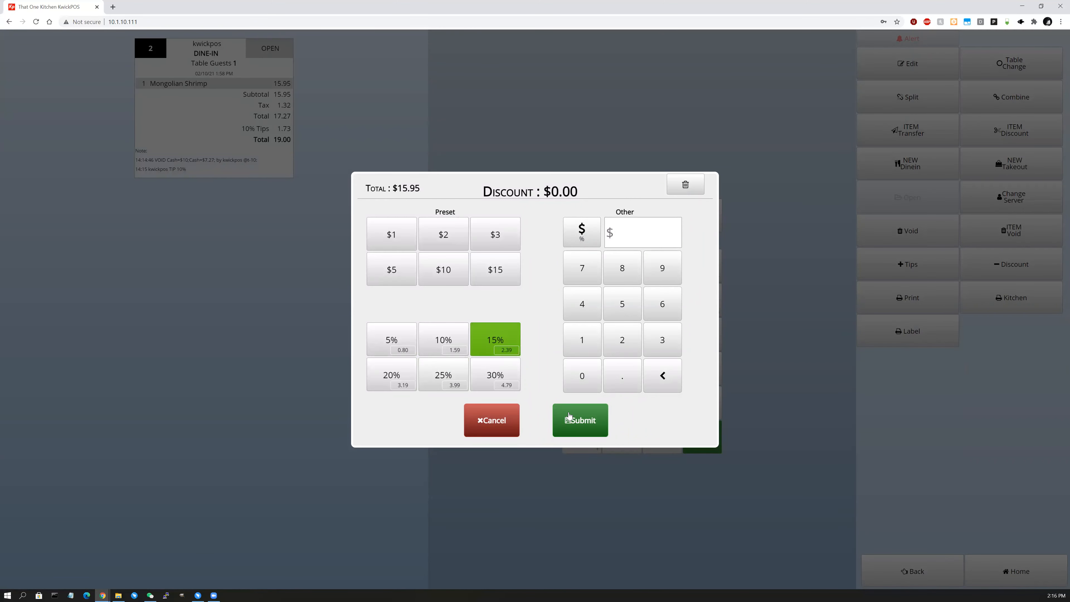
pyautogui.click(495, 339)
pyautogui.click(461, 397)
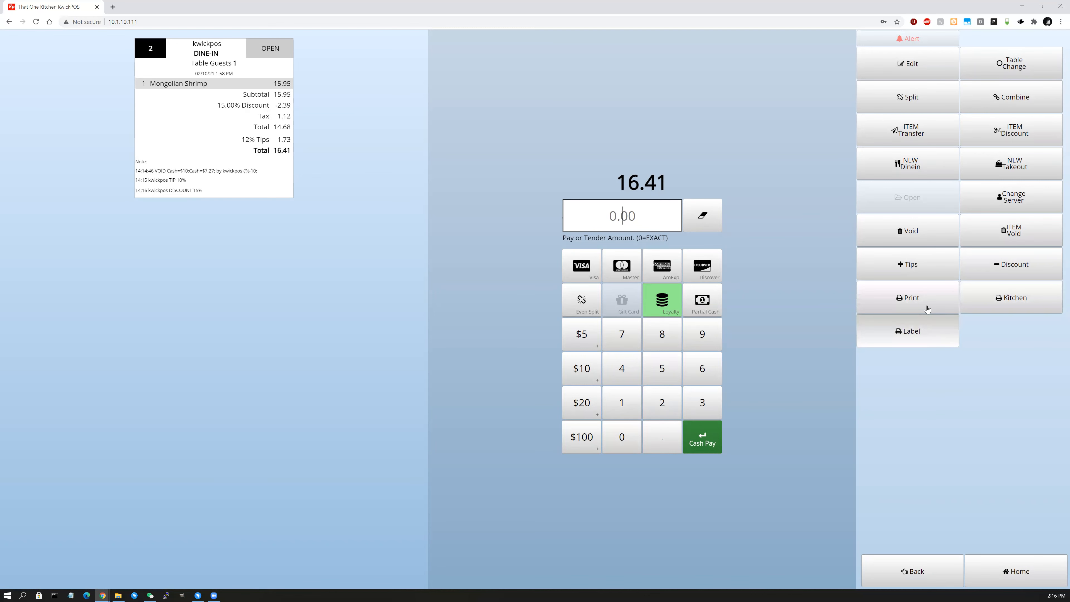
pyautogui.click(909, 305)
# Send order 2's ticket to the kitchen printer, then finish on a blank order-entry screen.
pyautogui.click(1038, 543)
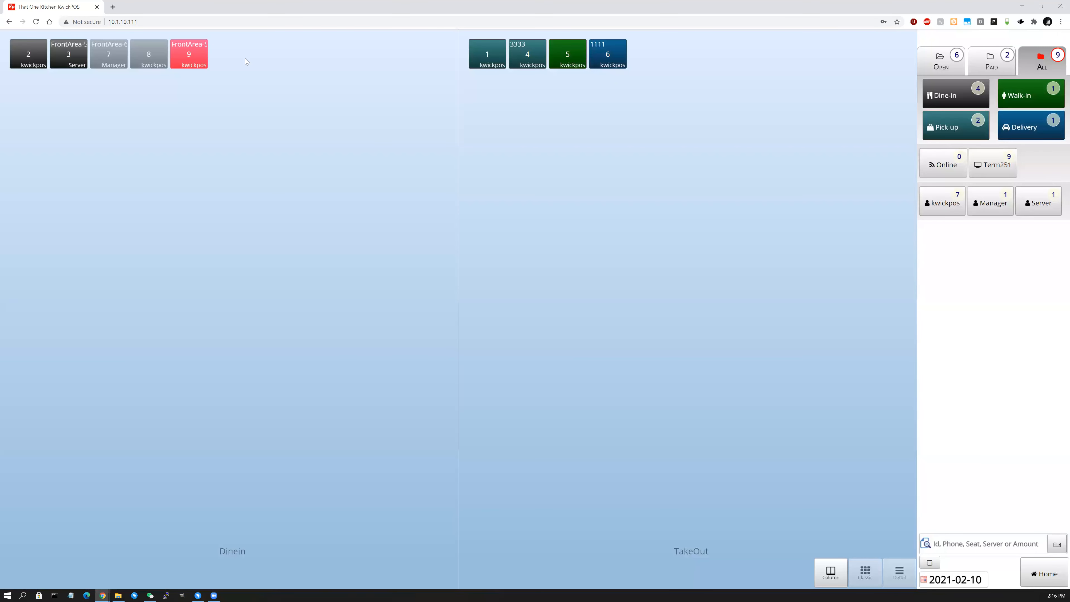
pyautogui.click(38, 61)
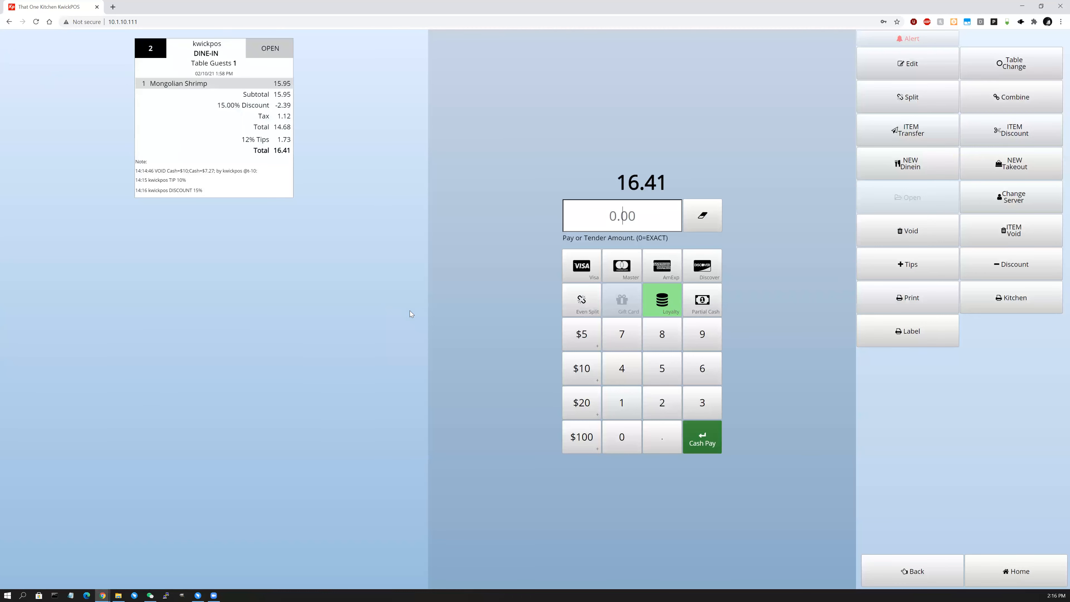
pyautogui.click(1015, 309)
pyautogui.click(1046, 572)
pyautogui.click(1037, 543)
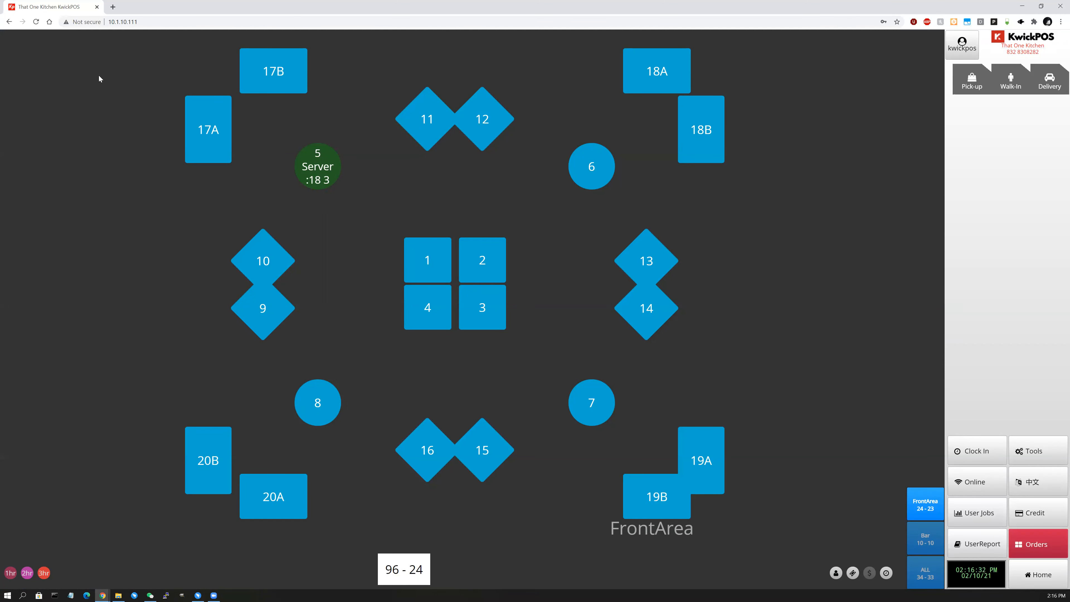
pyautogui.click(36, 53)
pyautogui.click(1021, 298)
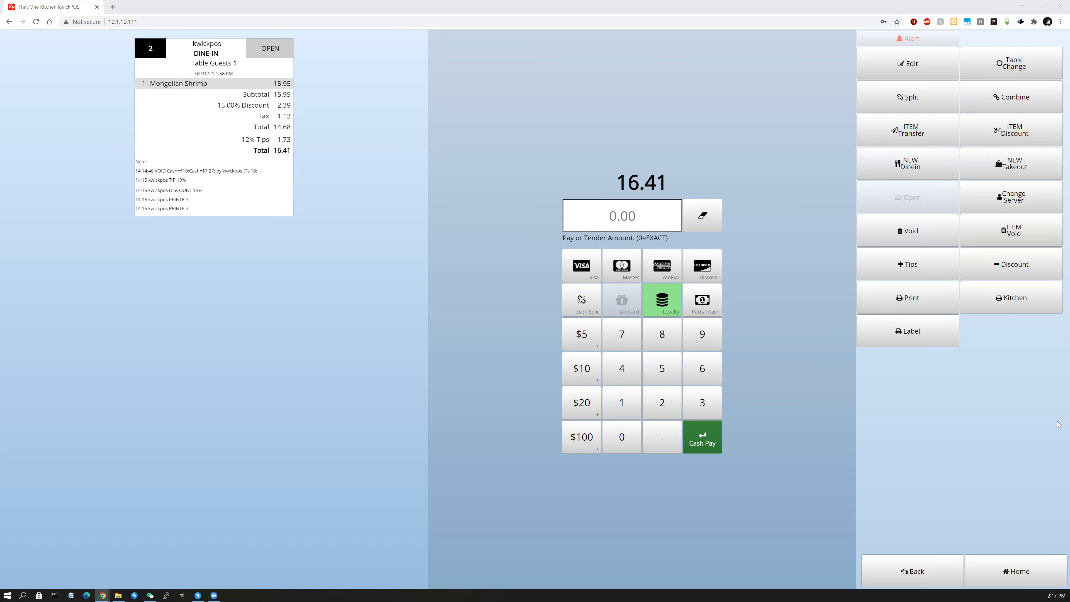
pyautogui.click(1038, 571)
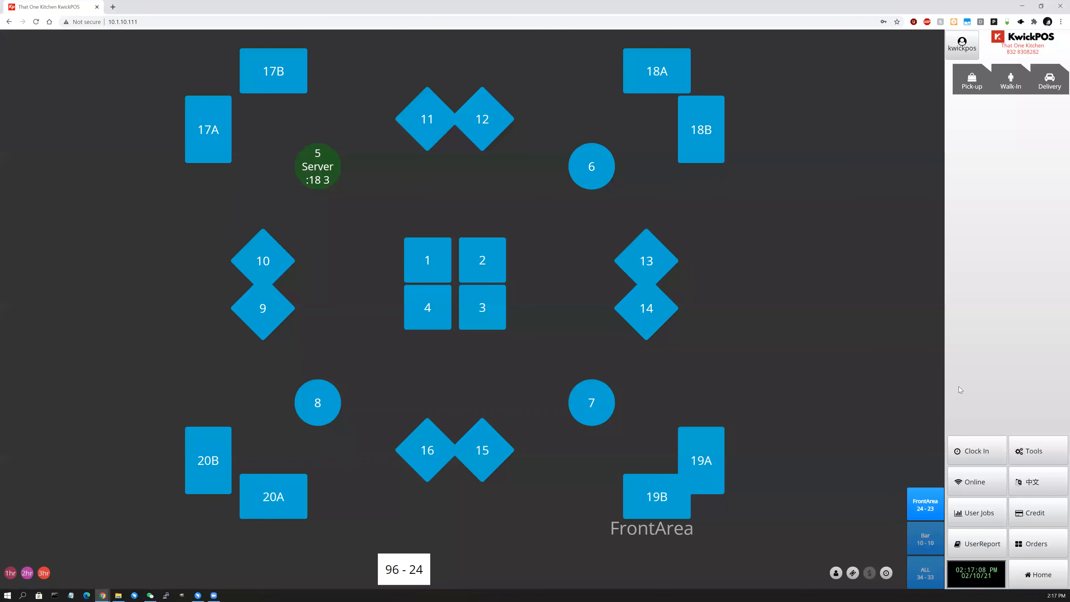
pyautogui.click(1053, 580)
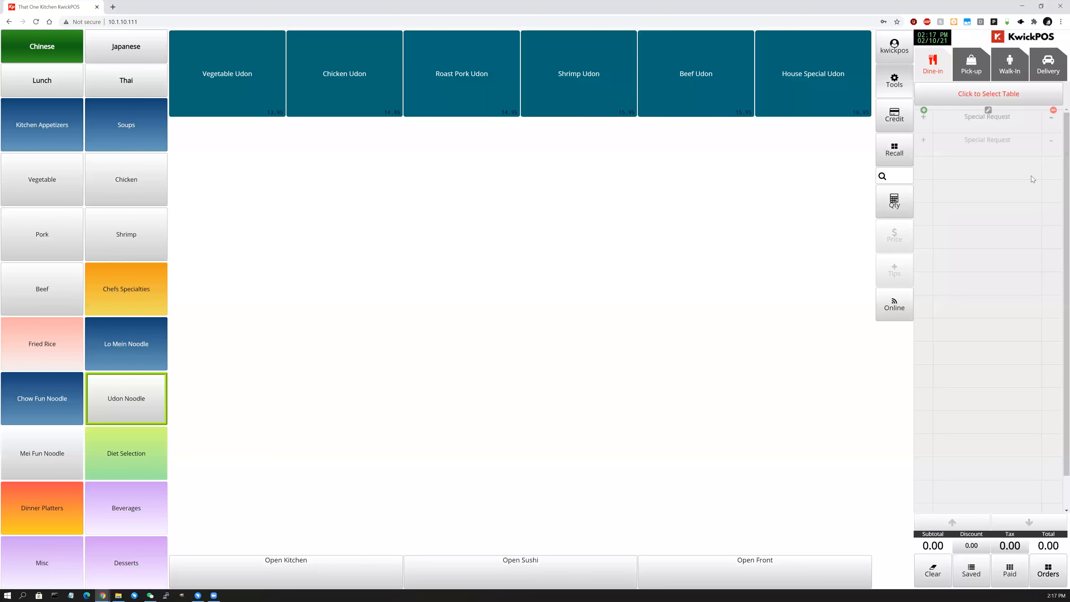
# Open the credit card tips screen for 2021-02-10 and filter to tipped transactions.
pyautogui.click(905, 119)
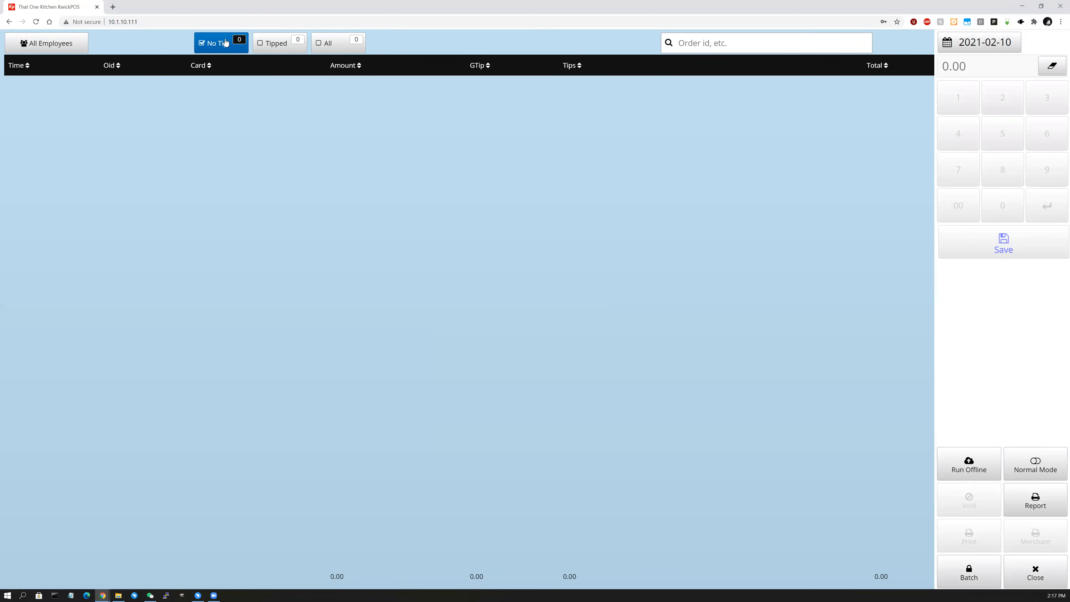
pyautogui.click(212, 48)
pyautogui.click(278, 52)
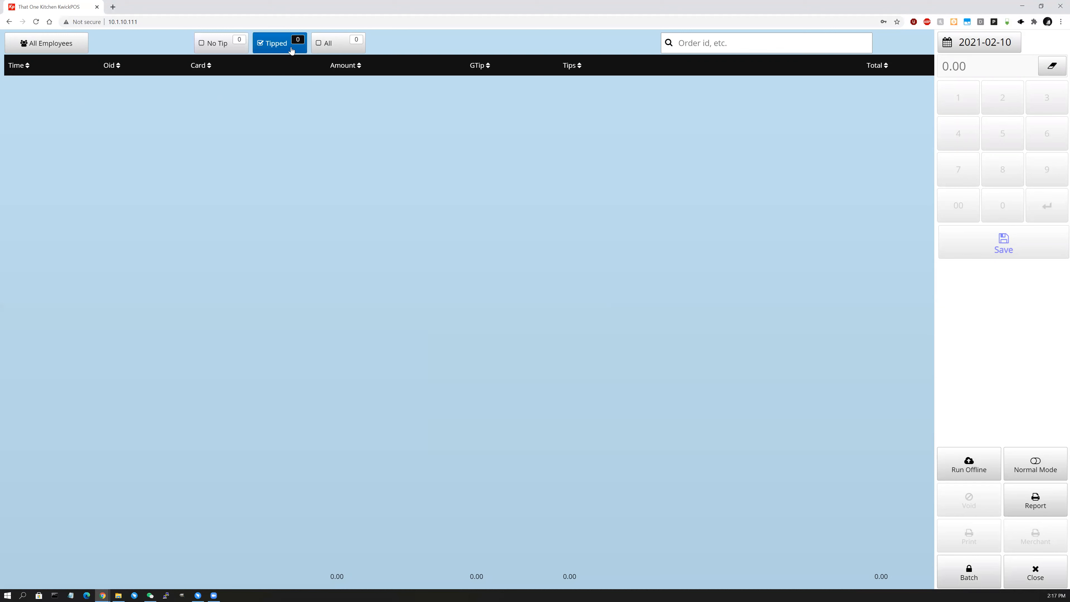
pyautogui.click(341, 53)
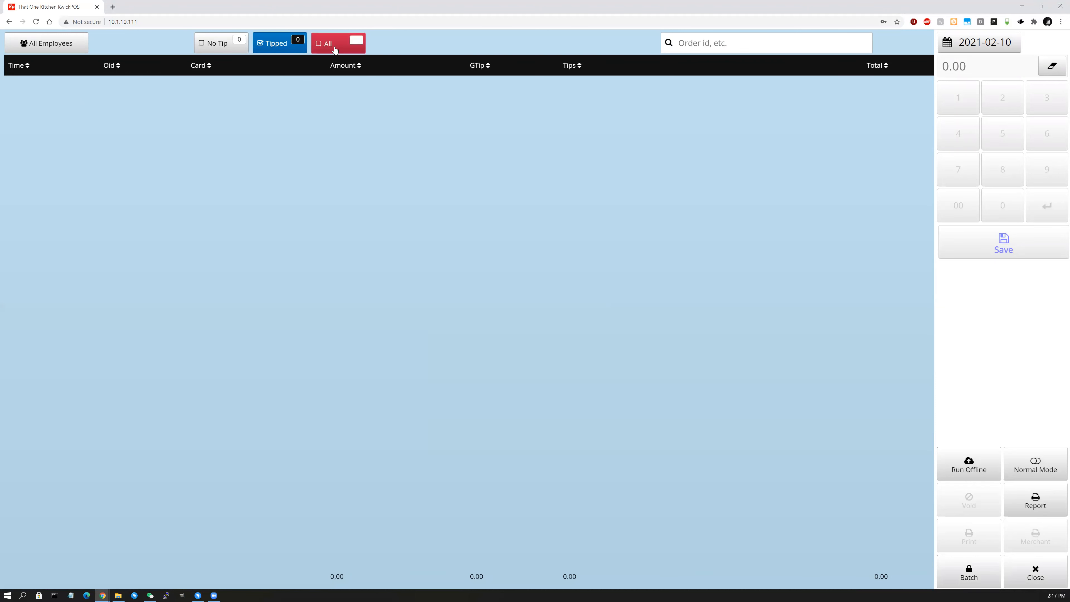
pyautogui.click(229, 39)
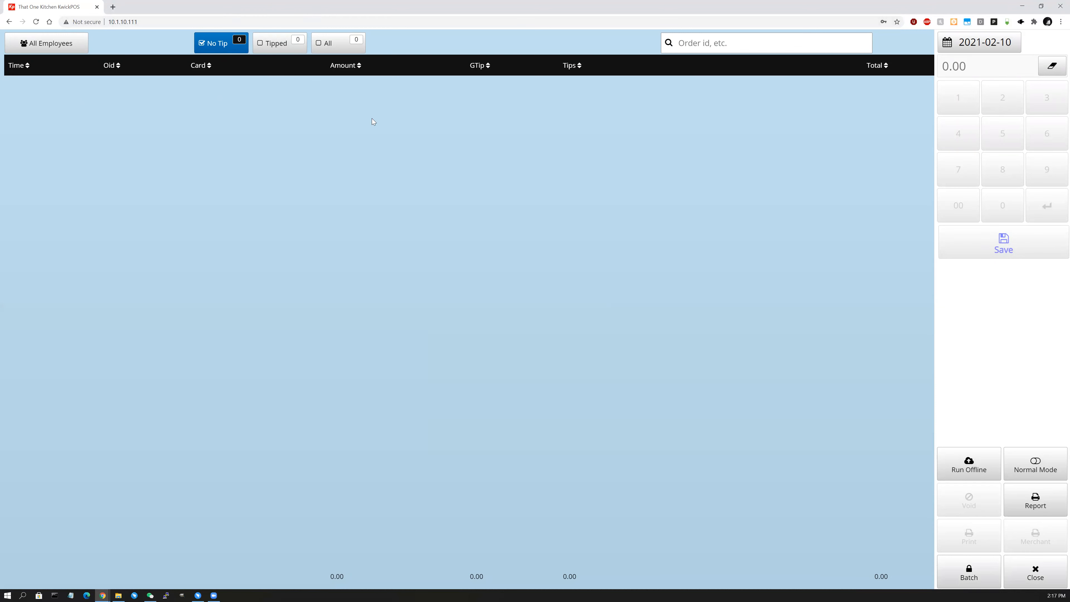
pyautogui.click(265, 47)
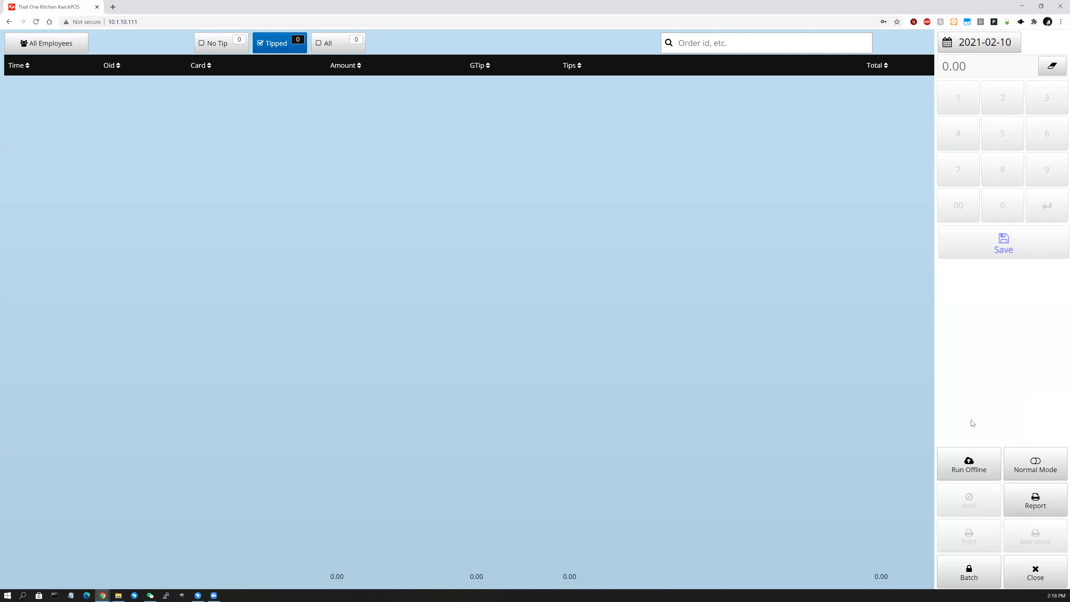
# Switch the terminal to offline mode with the PIN and open walk-in order 5 (23.74) for payment.
pyautogui.click(1033, 469)
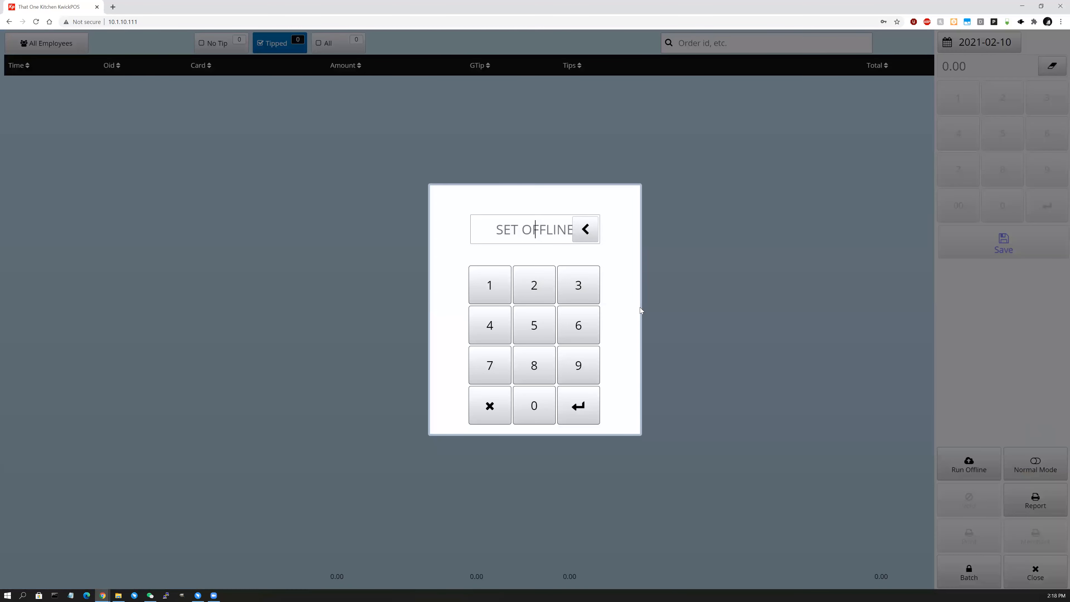
pyautogui.write('••••')
pyautogui.press('Return')
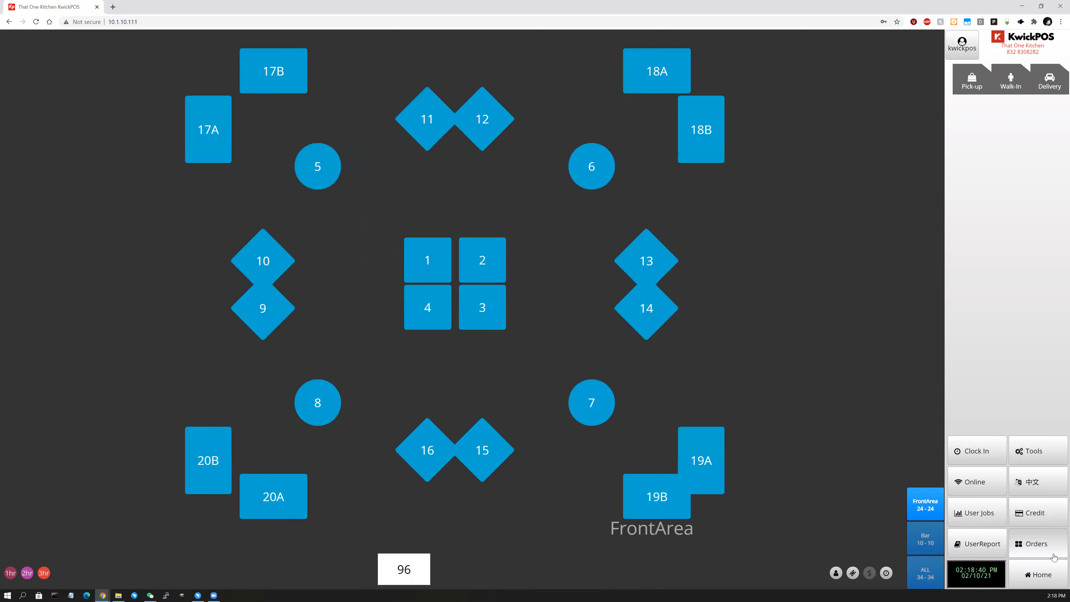
pyautogui.click(1053, 556)
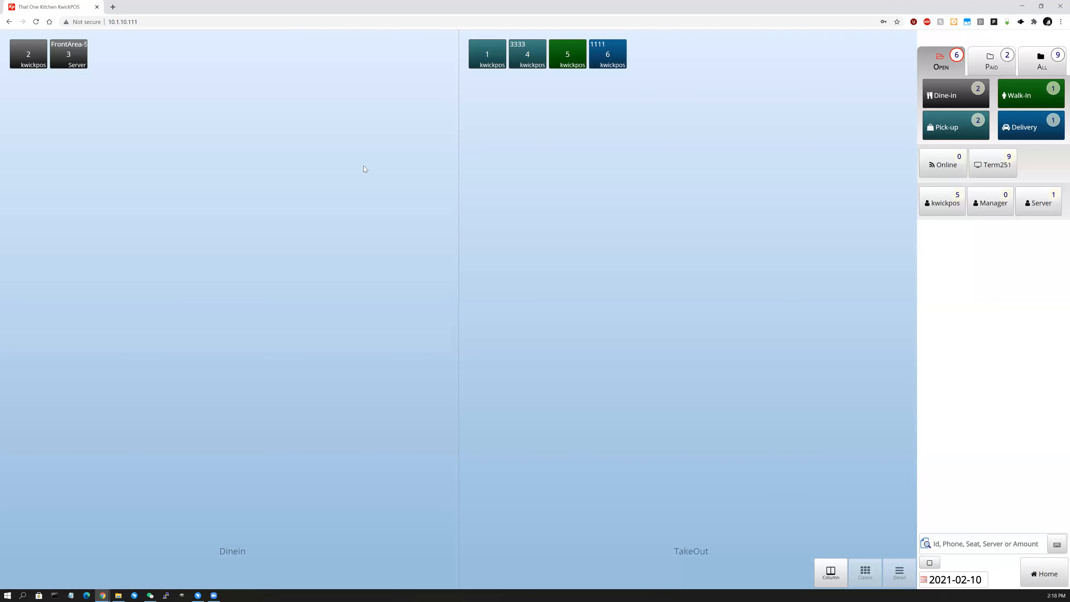
pyautogui.click(567, 59)
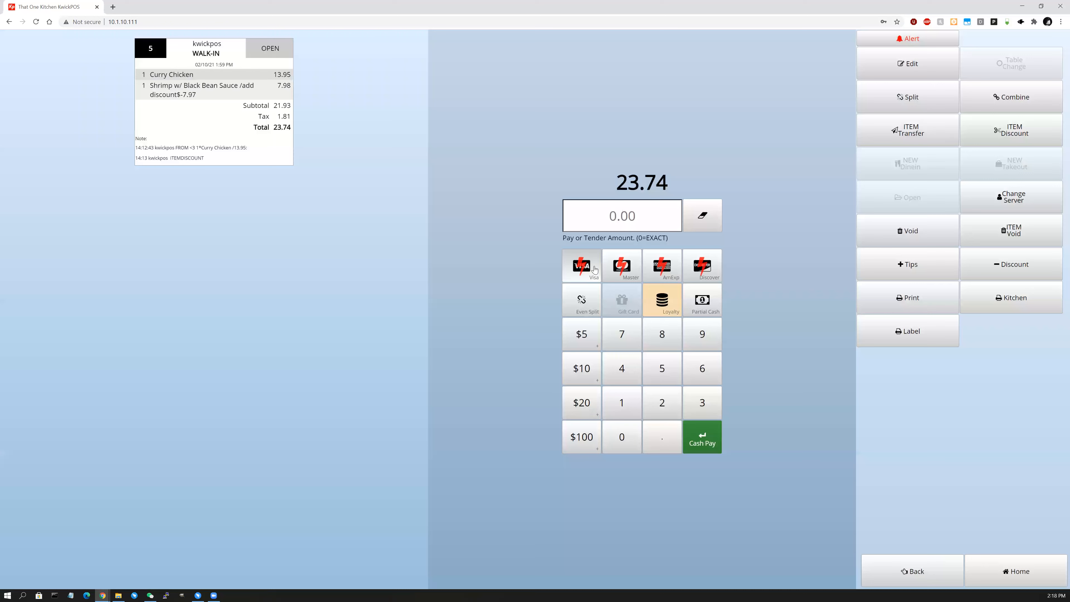
# Open the offline card entry for an AmExp payment, then cancel it.
pyautogui.click(663, 271)
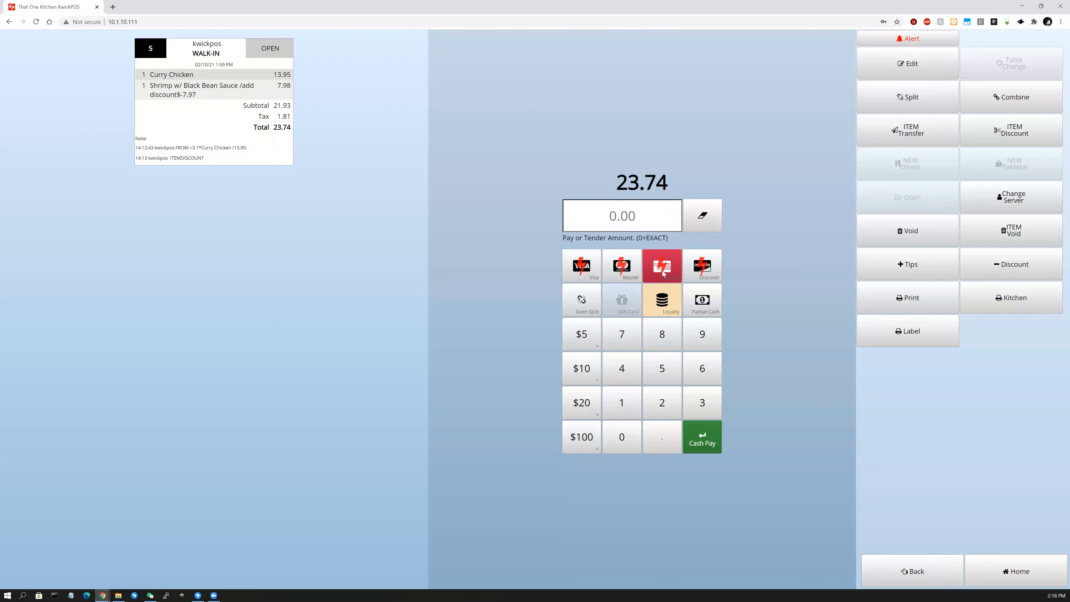
pyautogui.click(581, 266)
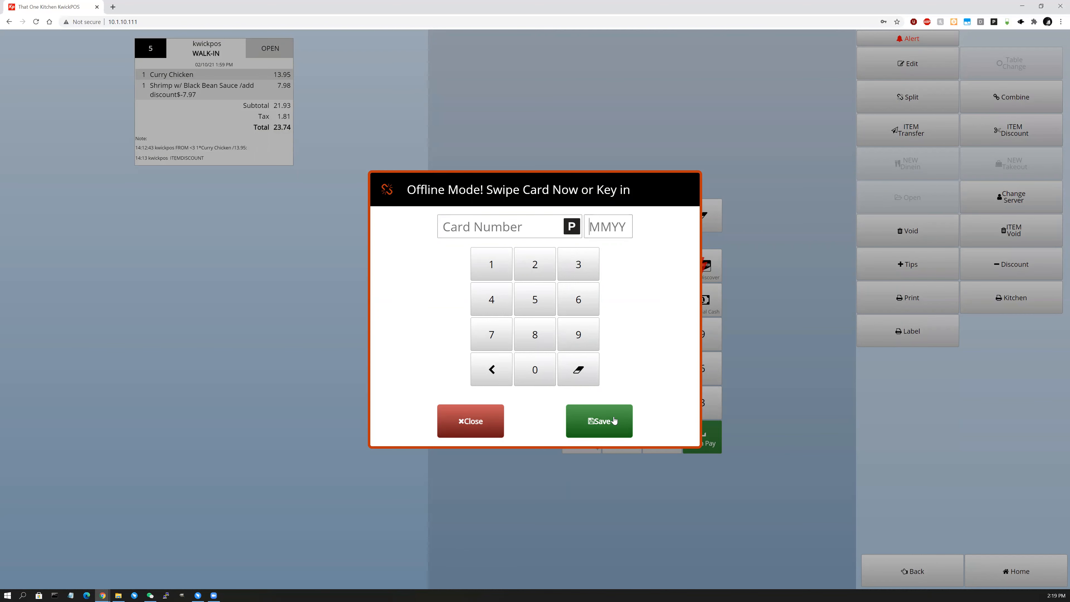
pyautogui.click(498, 423)
# Save a test Master card number with expiry 0822 offline, then return to the floor plan.
pyautogui.click(627, 269)
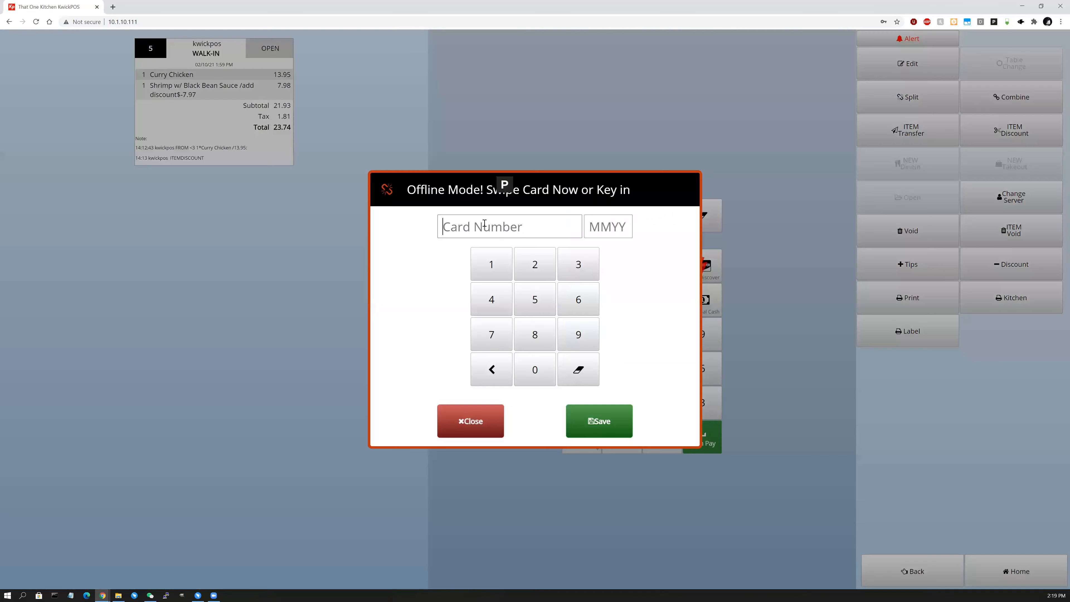
pyautogui.write('4444 4444')
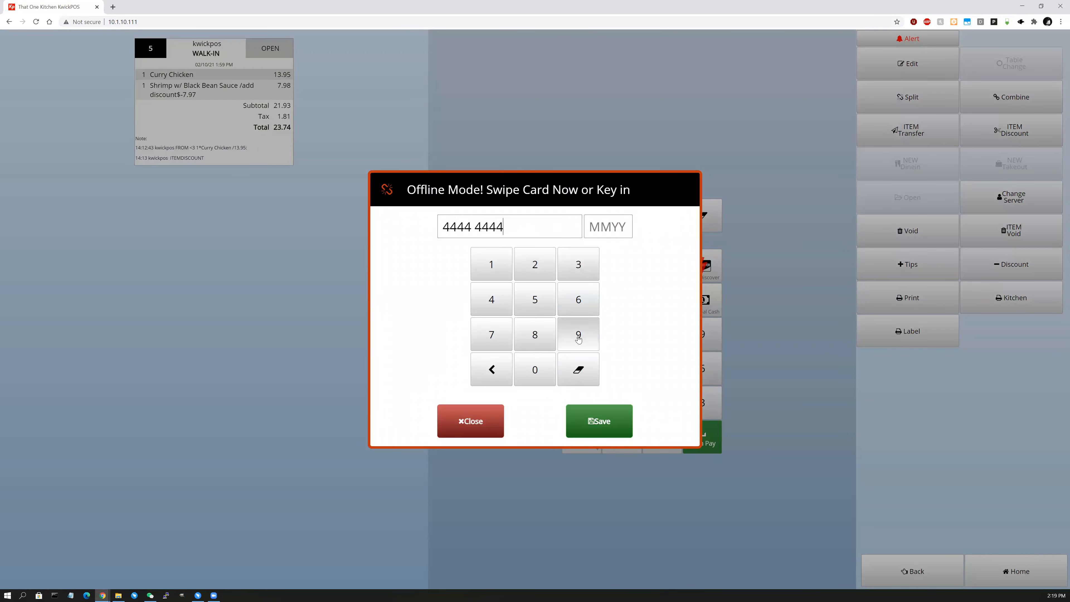
pyautogui.write(' 4444 4444')
pyautogui.click(608, 224)
pyautogui.write('0822')
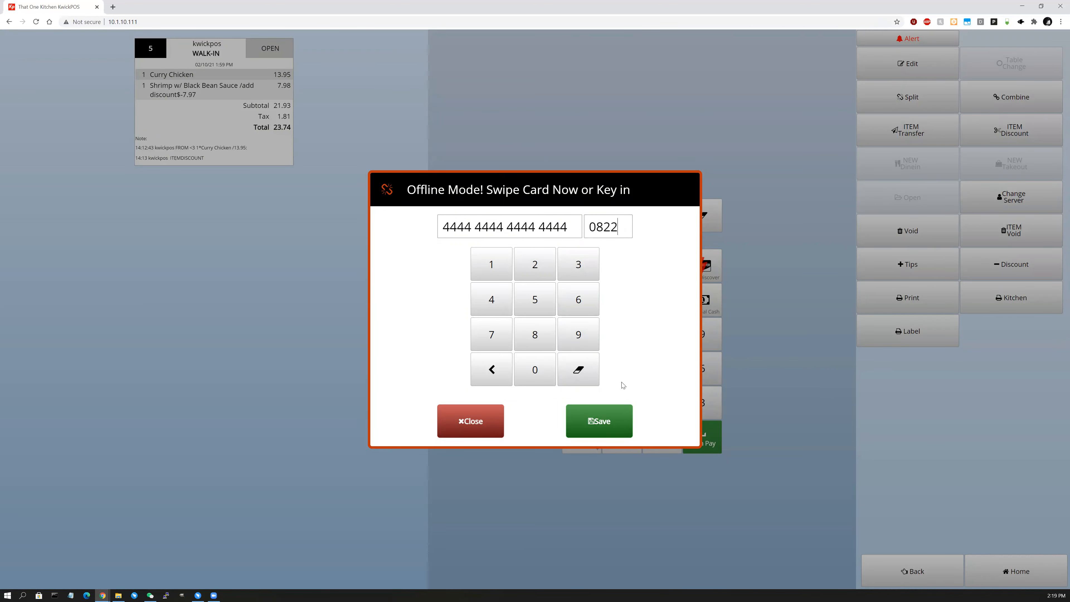
pyautogui.click(620, 429)
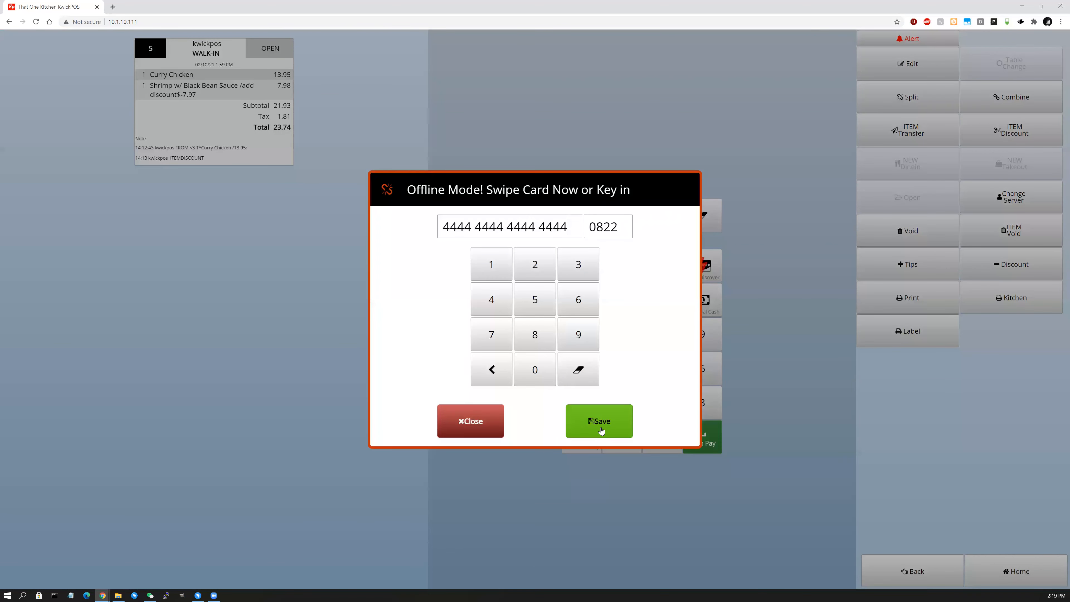
pyautogui.click(474, 429)
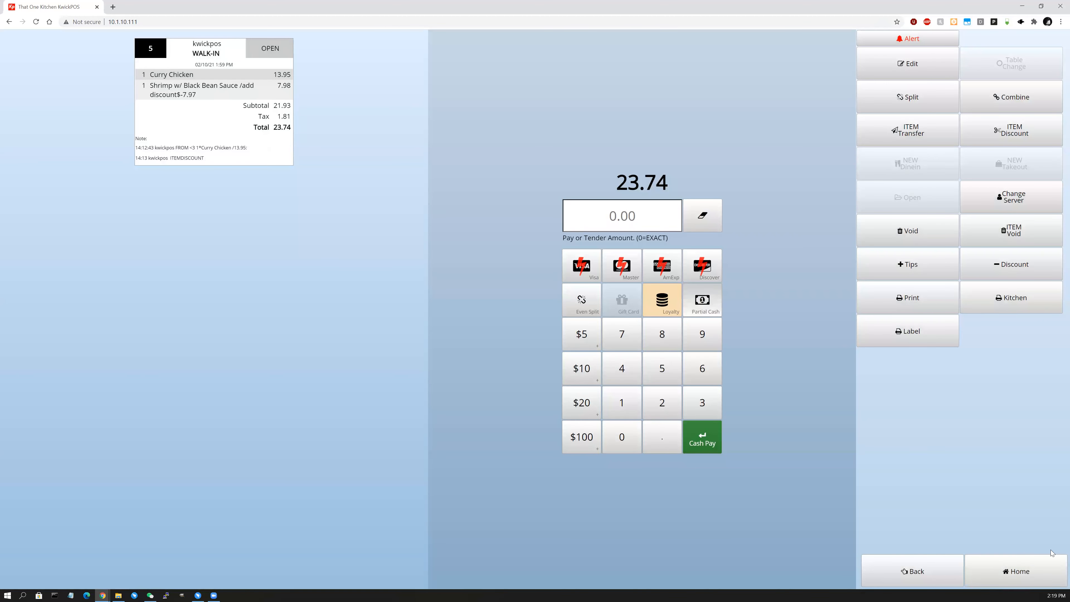
pyautogui.click(1044, 583)
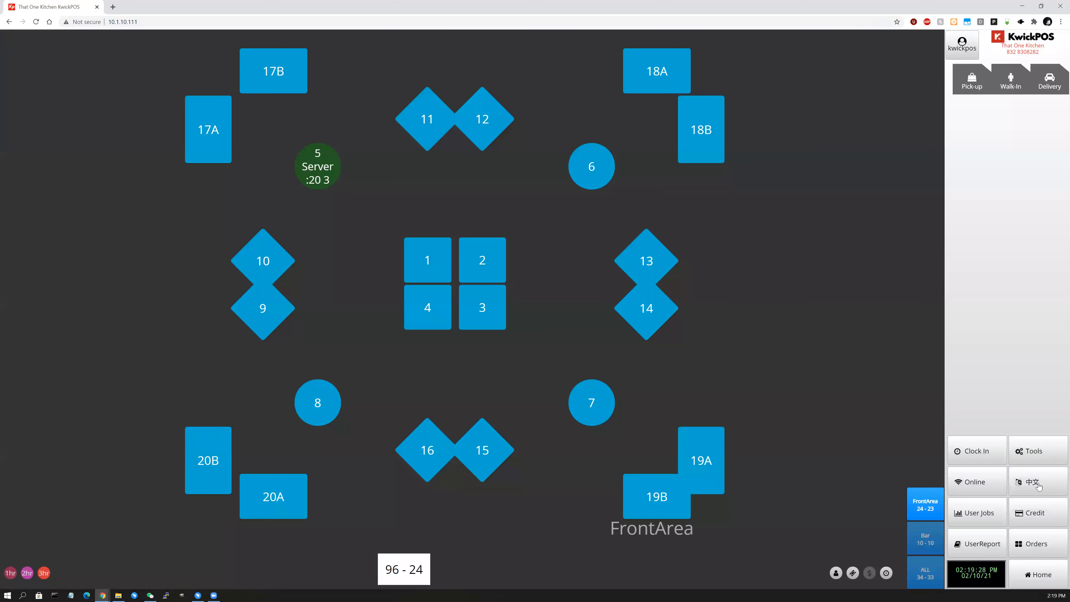
# From the credit card tips screen, switch the terminal back online with the PIN.
pyautogui.click(1029, 512)
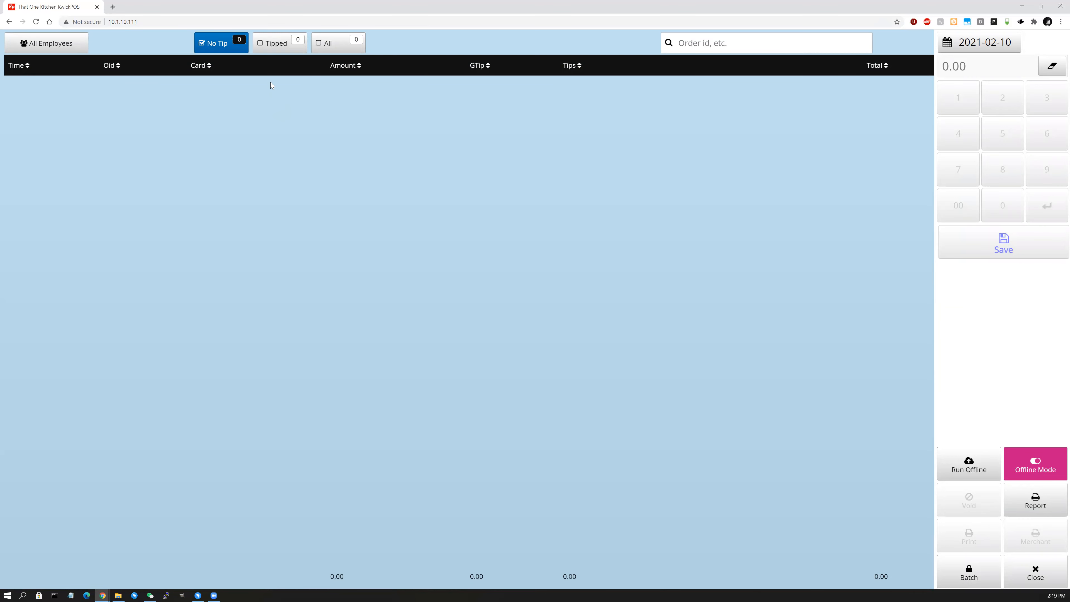
pyautogui.click(1040, 464)
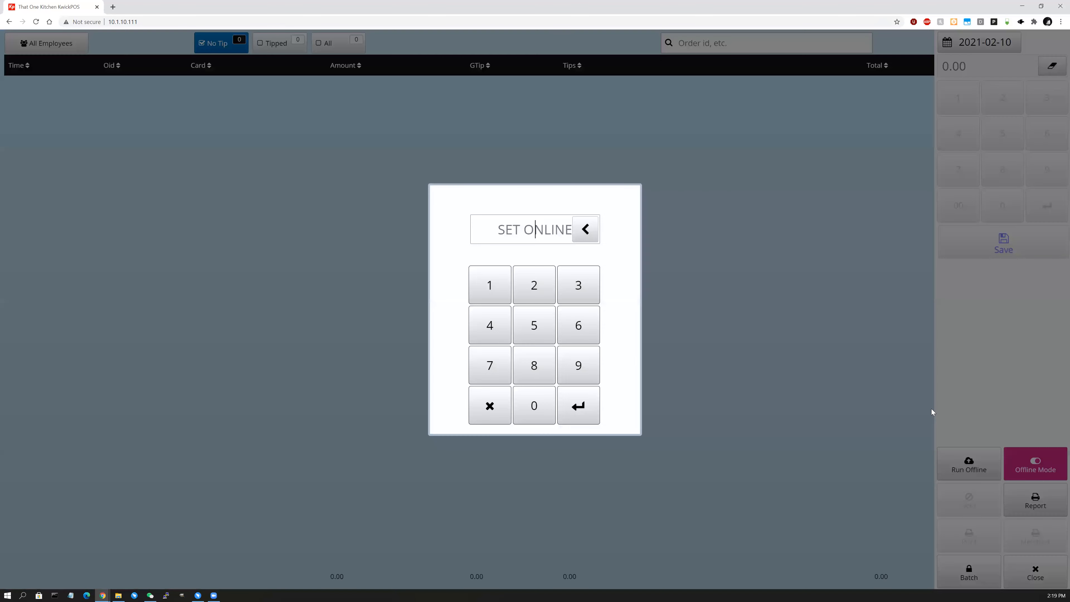
pyautogui.write('••••')
pyautogui.press('Return')
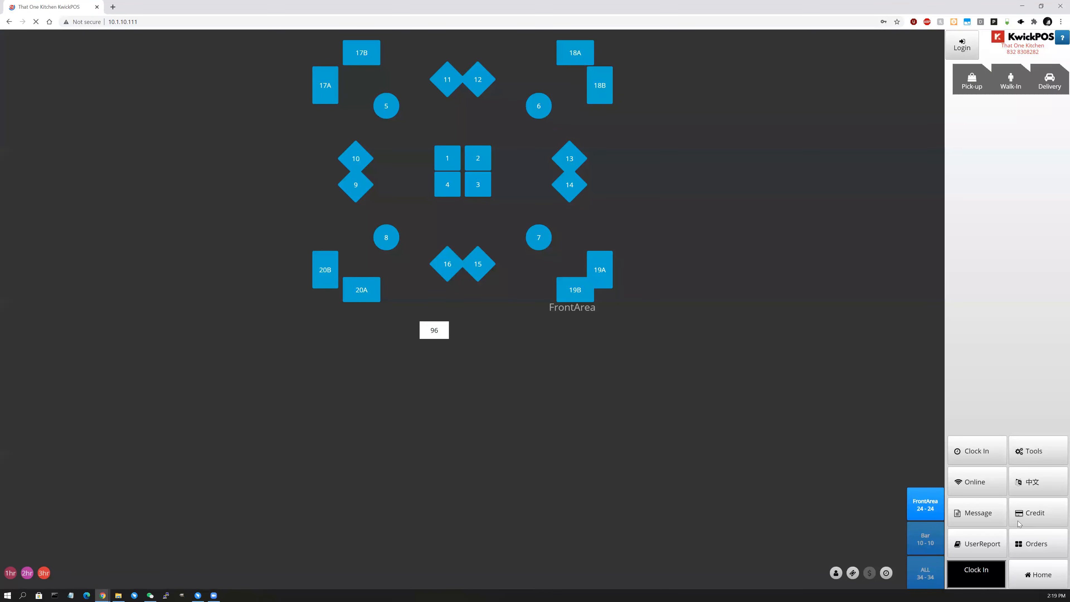
# Return to the floor plan and reopen the credit card tips screen.
pyautogui.click(1036, 543)
pyautogui.click(1040, 573)
pyautogui.click(1037, 513)
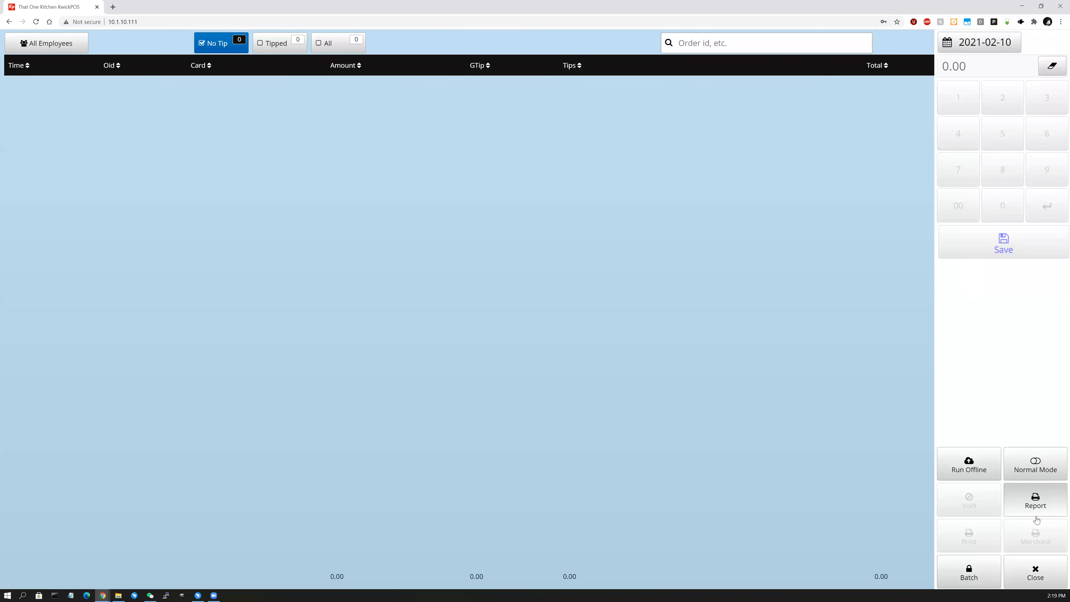
# Run the stored offline card transactions, dismiss the Done message, and return to the floor plan.
pyautogui.click(967, 477)
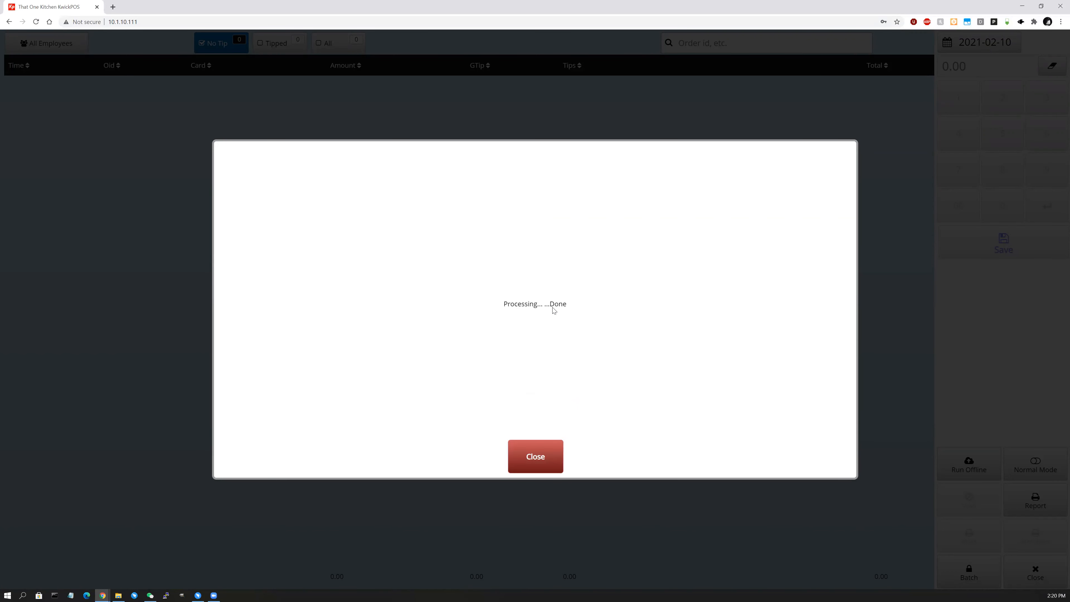
pyautogui.click(533, 457)
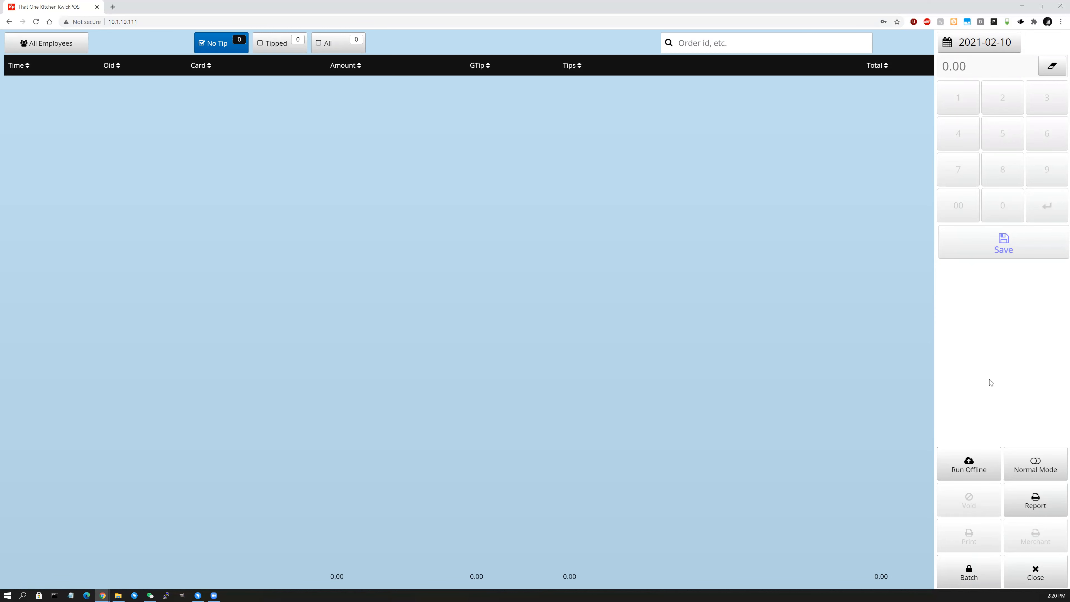
pyautogui.click(1034, 572)
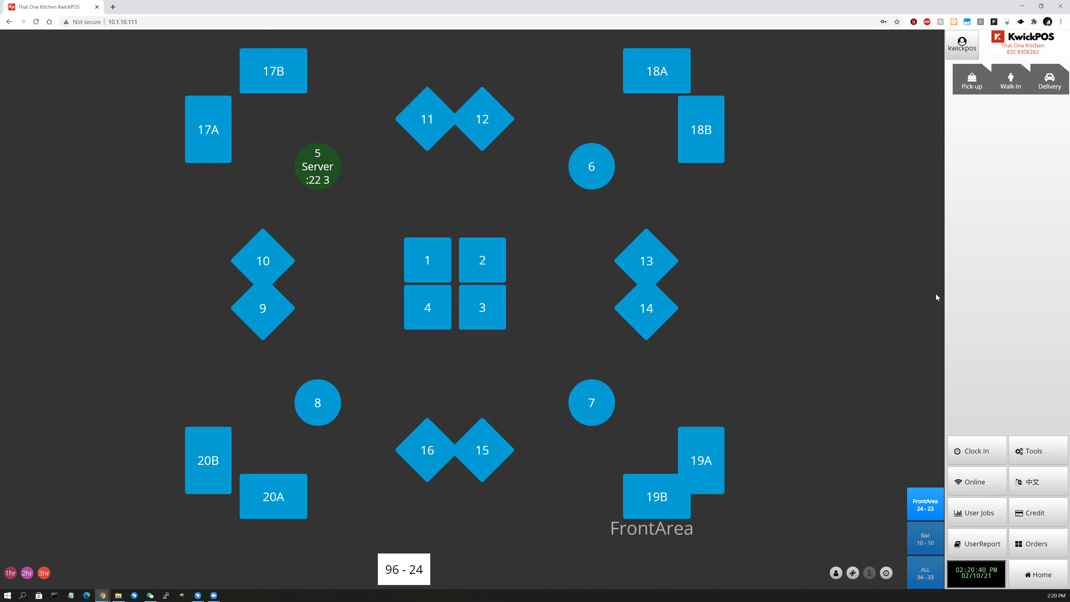
# Check Device Status twice, finding one CC terminal unreachable.
pyautogui.click(1041, 458)
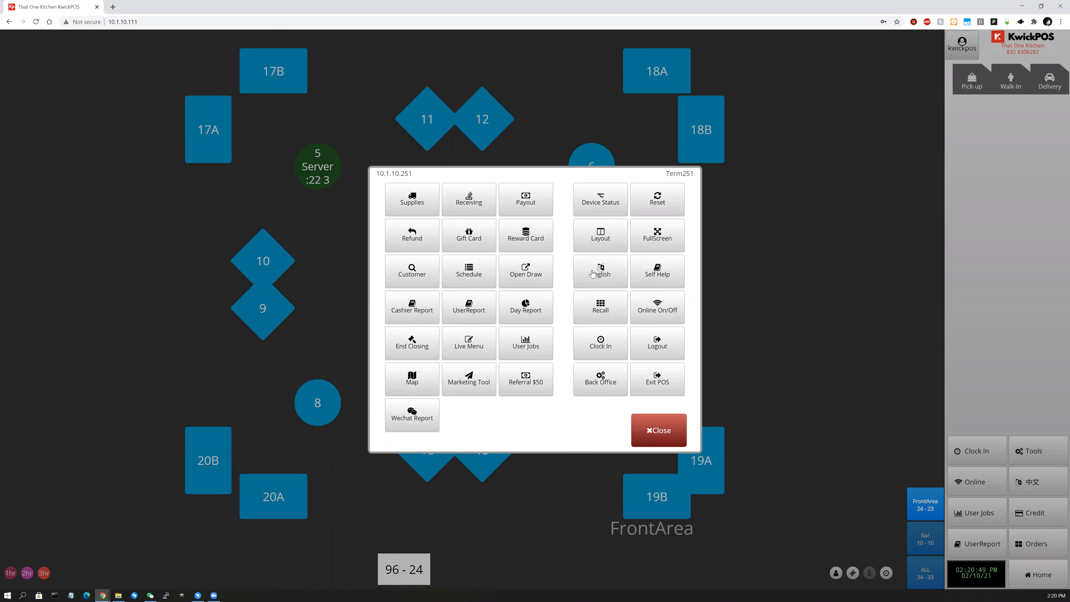
pyautogui.click(609, 202)
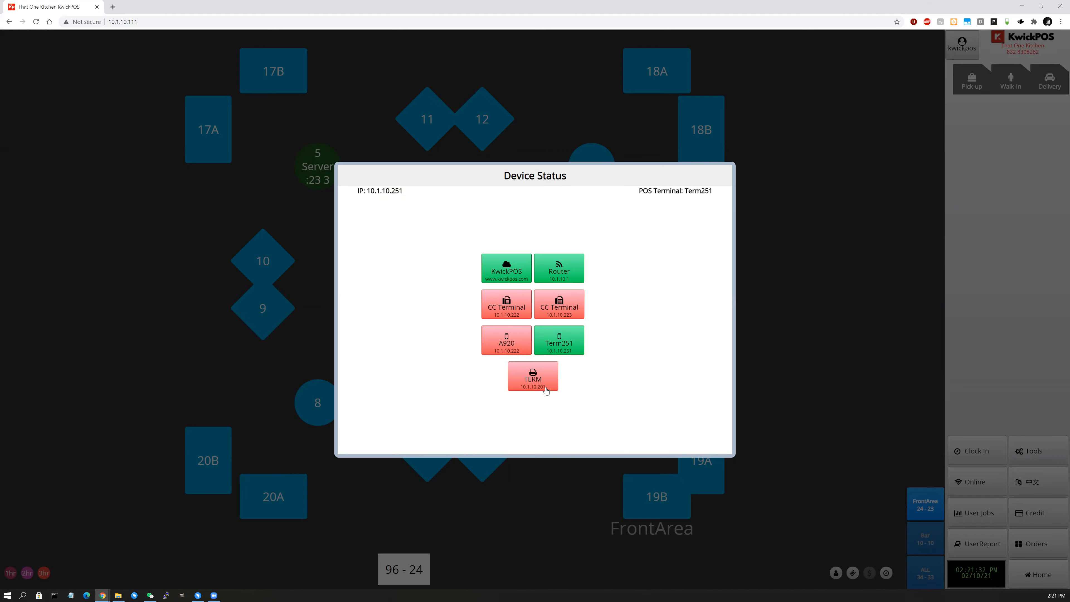
pyautogui.click(960, 380)
pyautogui.click(1033, 451)
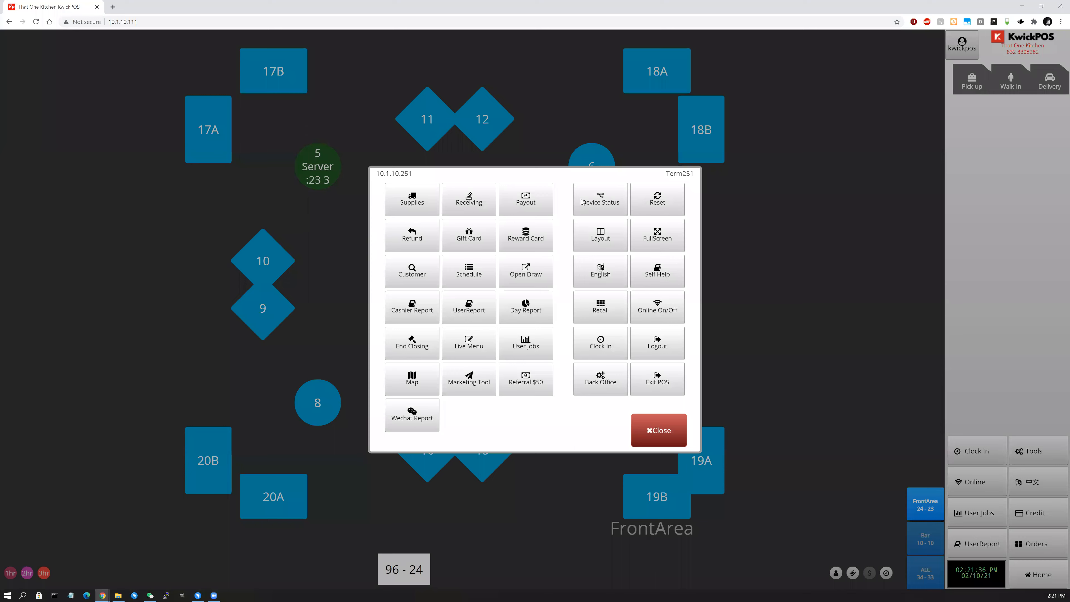
pyautogui.click(581, 202)
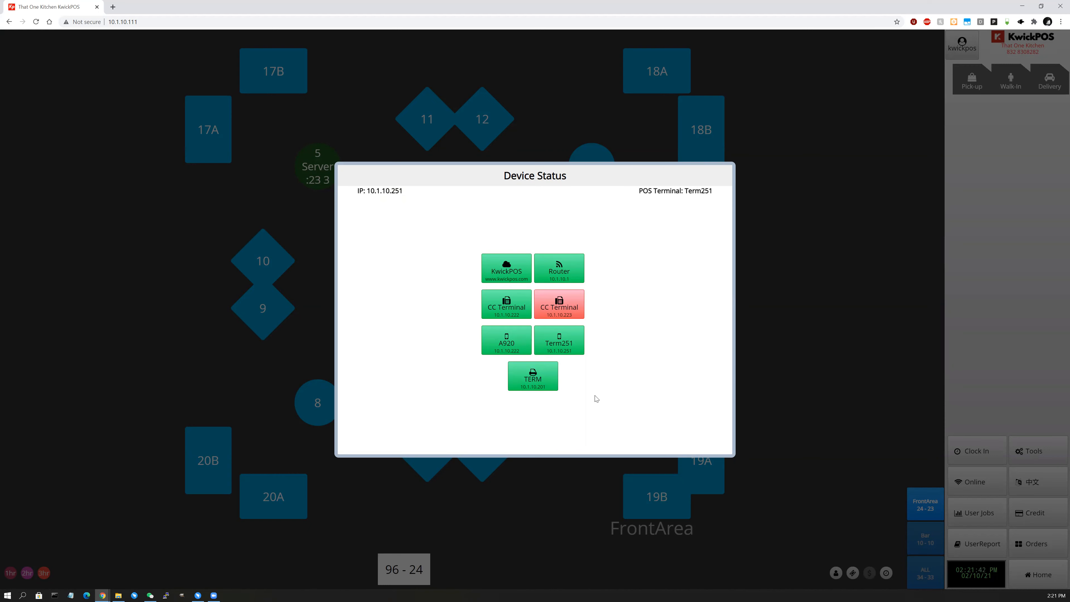
pyautogui.click(883, 326)
# Switch to the menu ordering screen and bring up its tools list.
pyautogui.click(1033, 451)
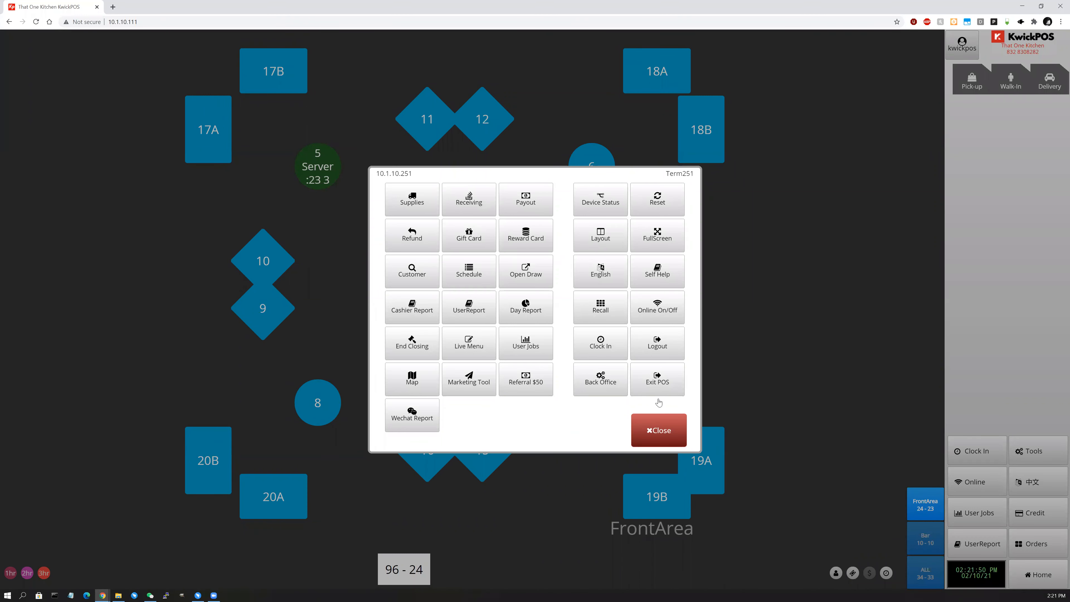
pyautogui.click(1036, 574)
pyautogui.click(1036, 575)
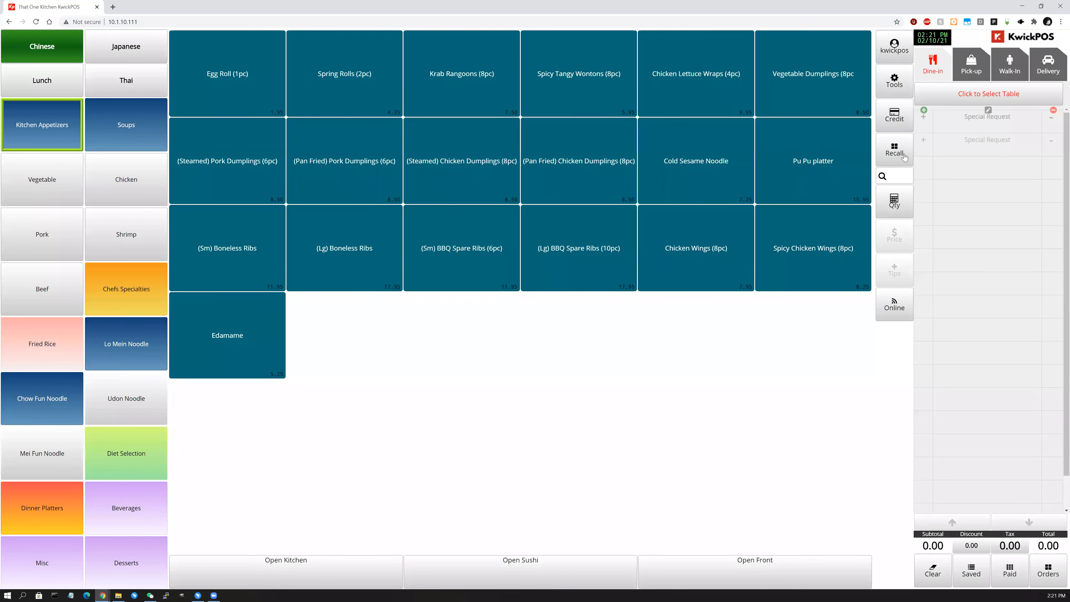
pyautogui.click(893, 80)
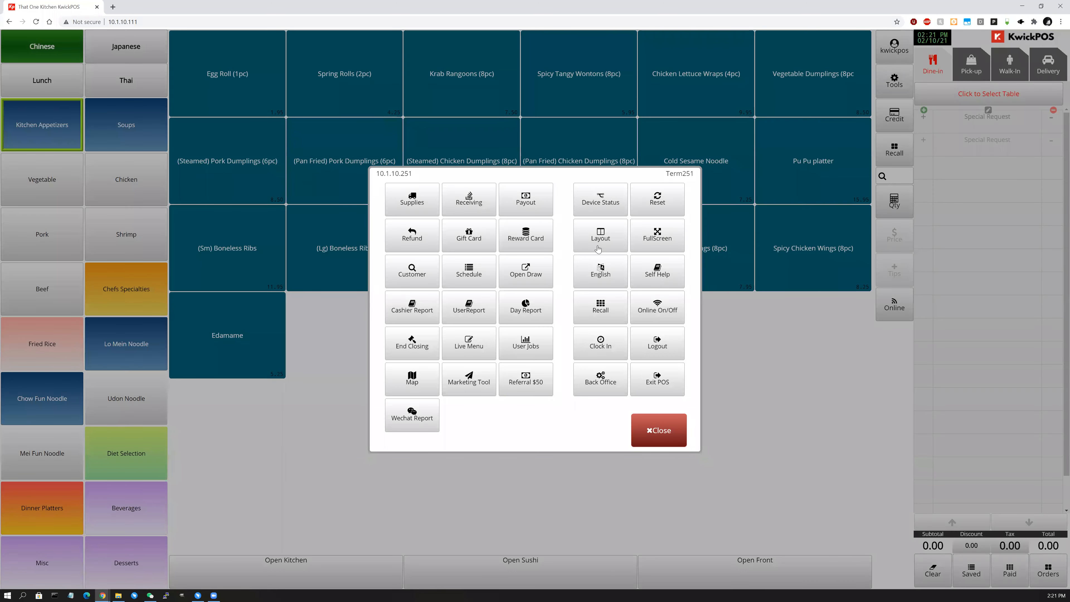
# In the layout editor, try single-column, row and tile layouts, ending on two category columns beside items.
pyautogui.click(598, 248)
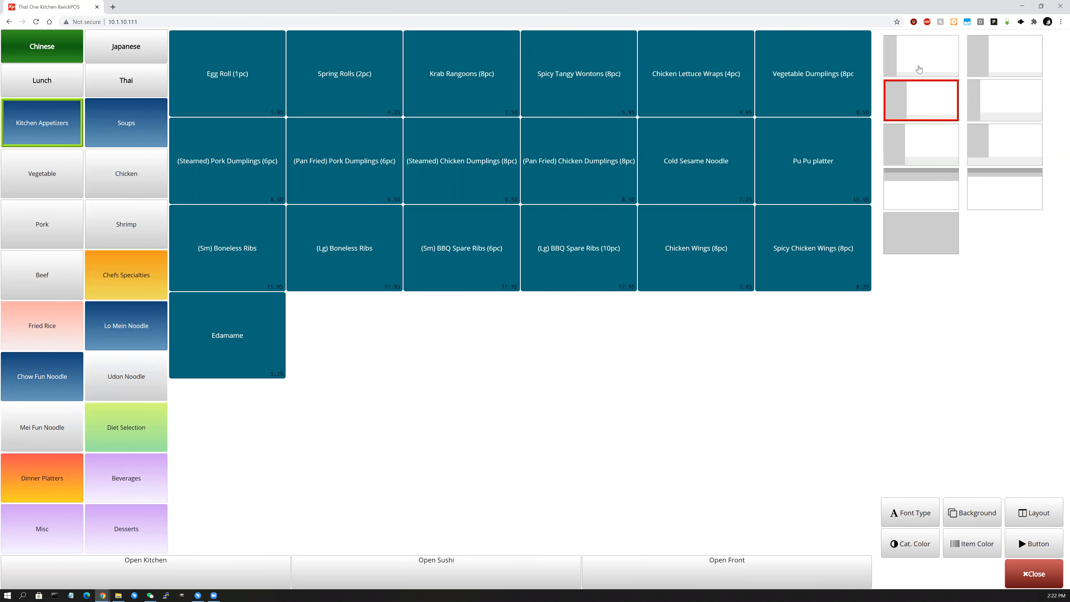
pyautogui.click(918, 69)
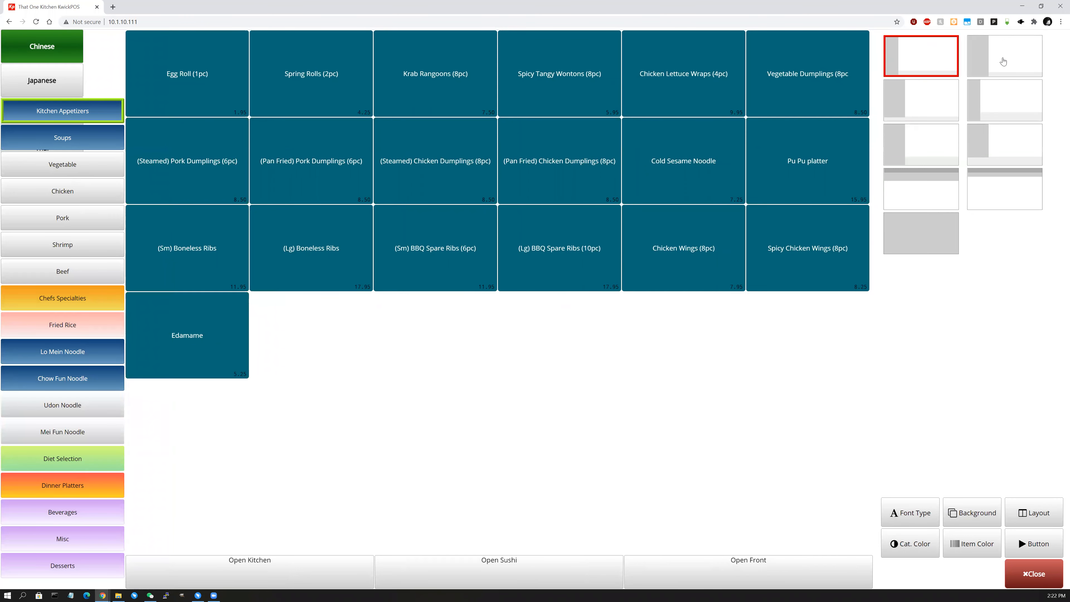
pyautogui.click(1004, 62)
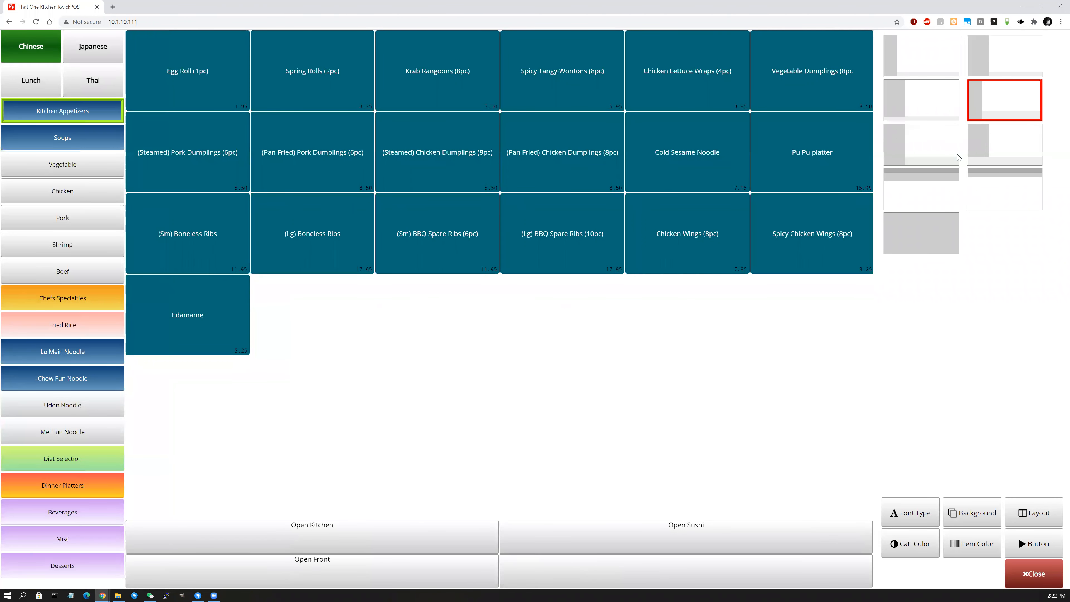
pyautogui.click(917, 198)
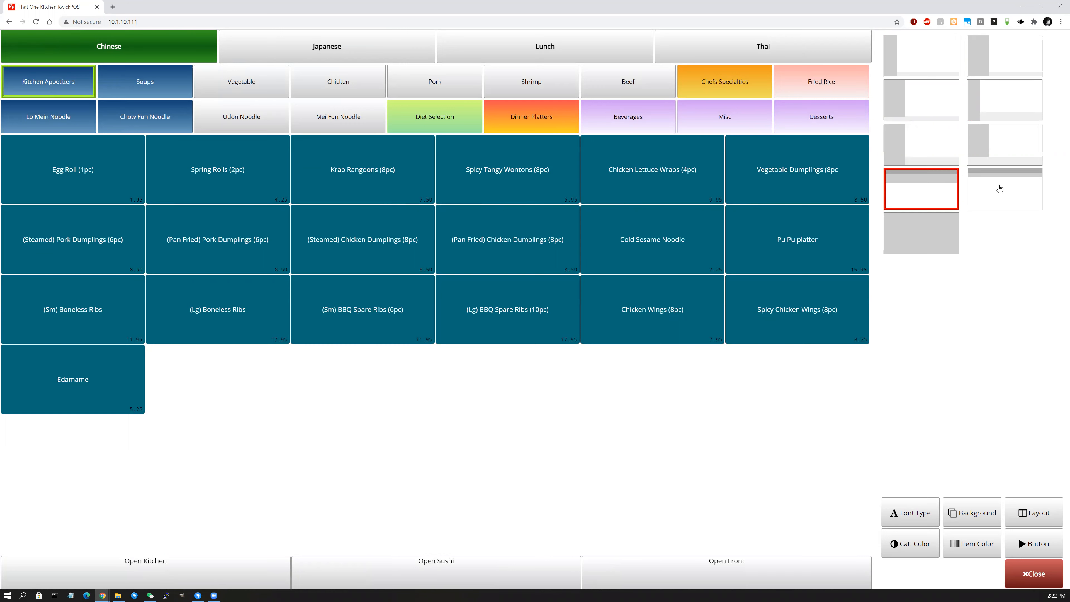
pyautogui.click(1005, 188)
pyautogui.click(921, 233)
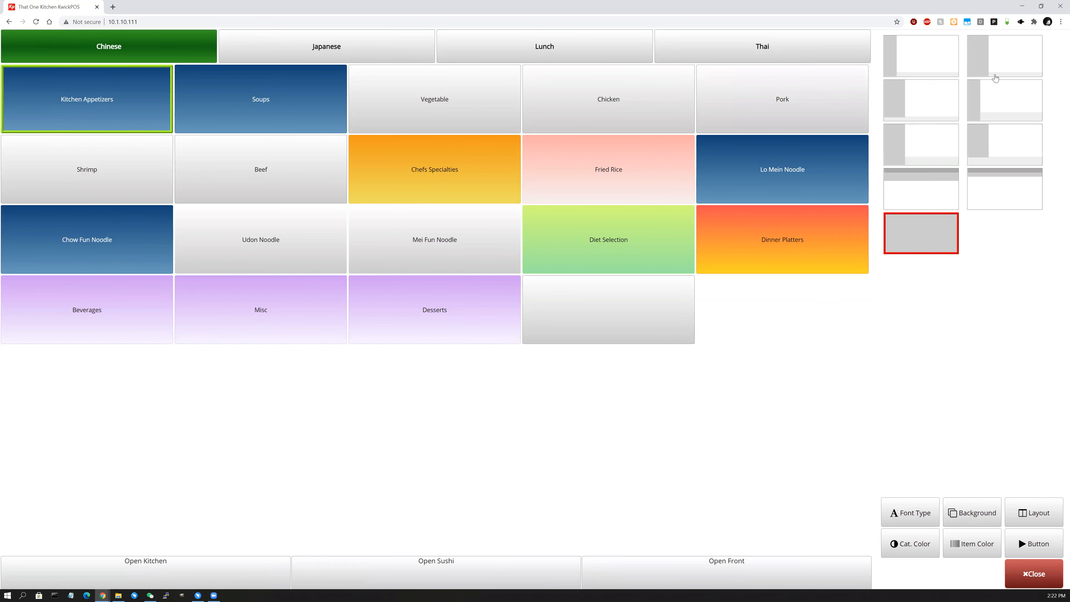
pyautogui.click(996, 76)
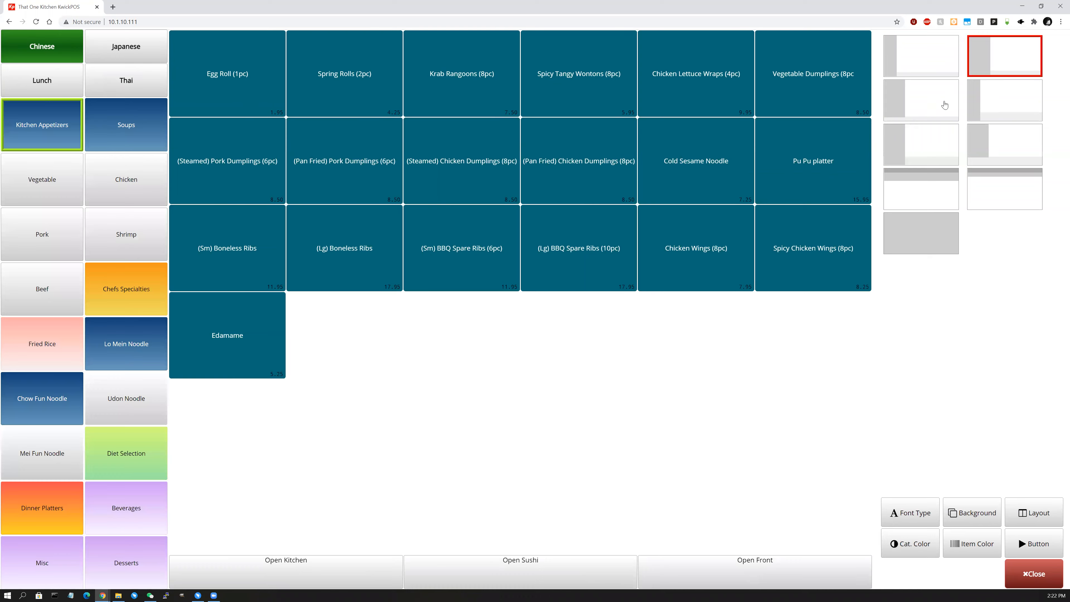
pyautogui.click(1004, 99)
pyautogui.click(943, 106)
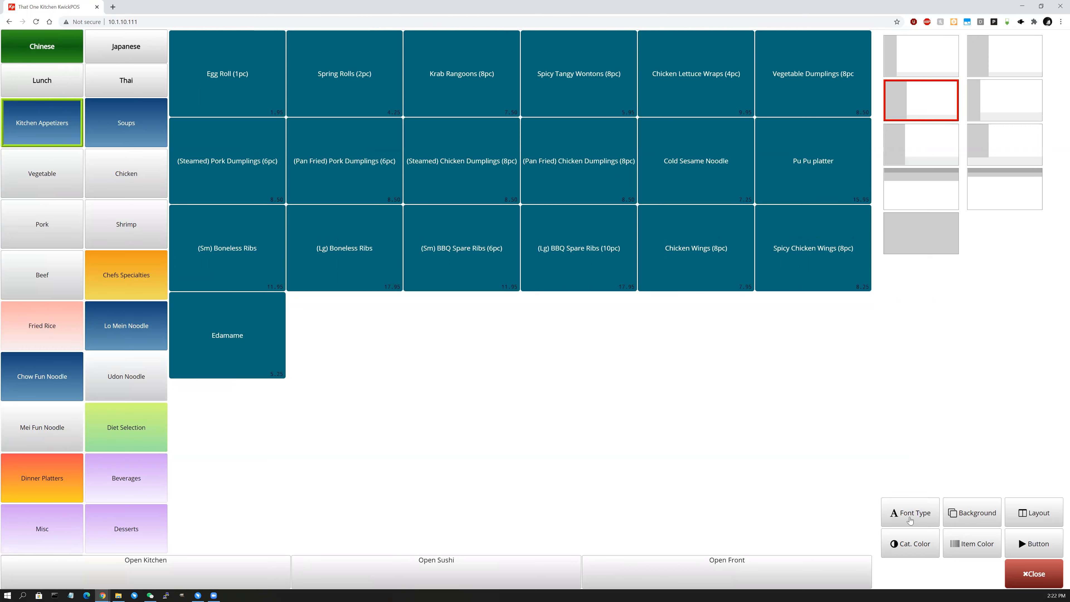
# Change the menu label font from rounded to a serif font.
pyautogui.click(910, 514)
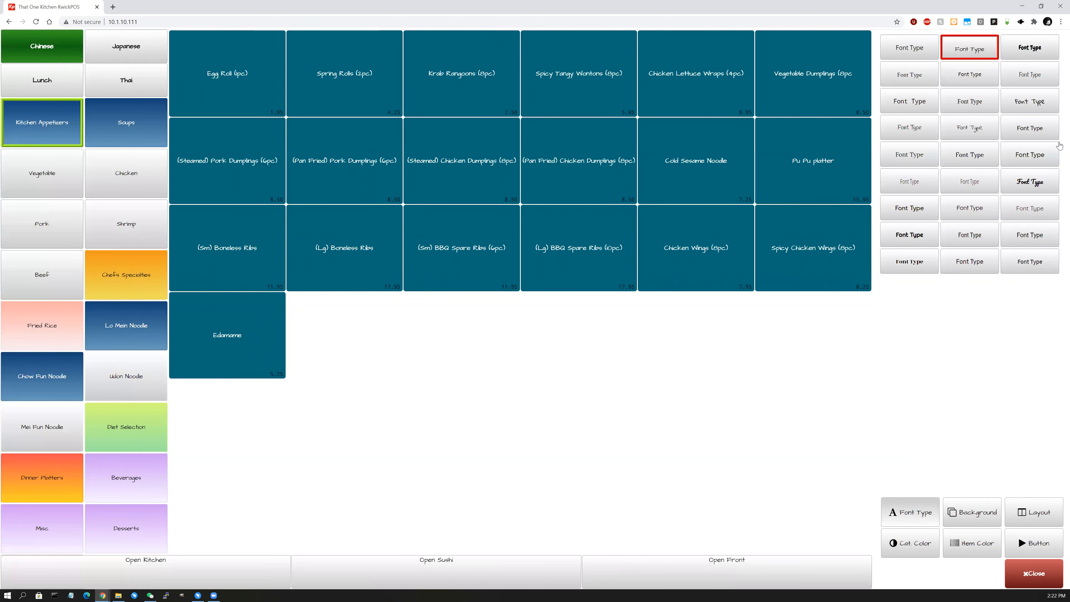
pyautogui.click(969, 75)
pyautogui.click(995, 163)
# Try green, cream and brown backgrounds, settling on yellow Background 8.
pyautogui.click(960, 508)
pyautogui.click(906, 132)
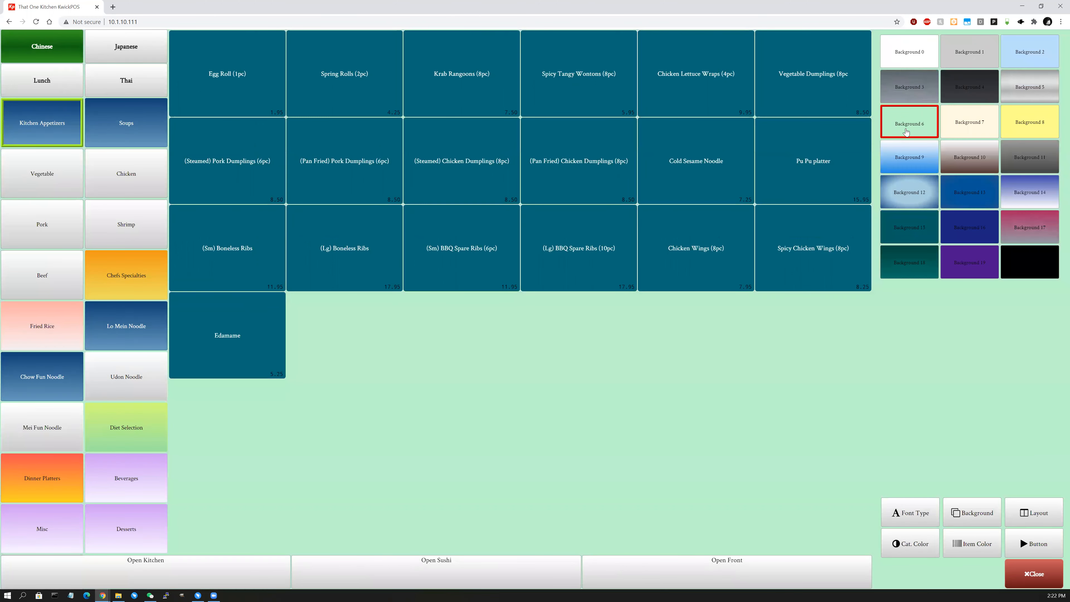
pyautogui.click(971, 135)
pyautogui.click(988, 158)
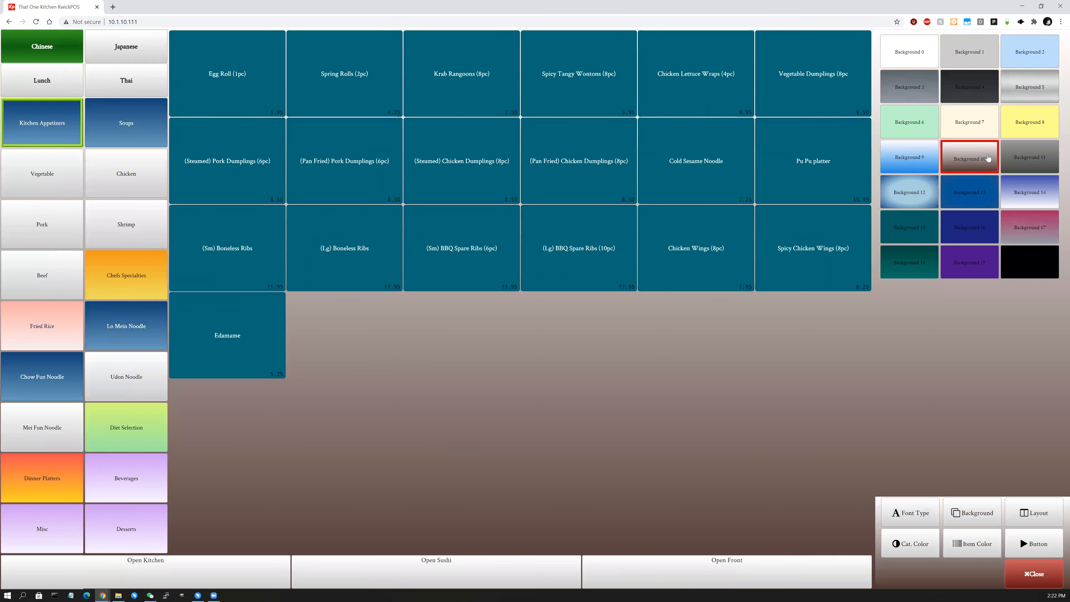
pyautogui.click(929, 123)
pyautogui.click(1026, 118)
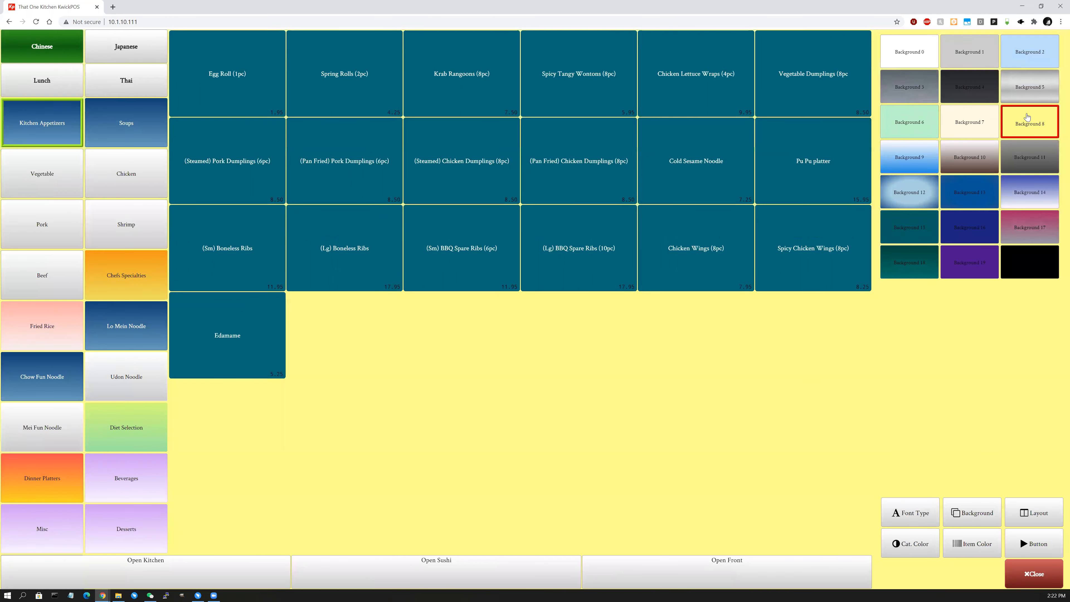
# Try category colours for Vegetable to Beef, ending on grey.
pyautogui.click(925, 544)
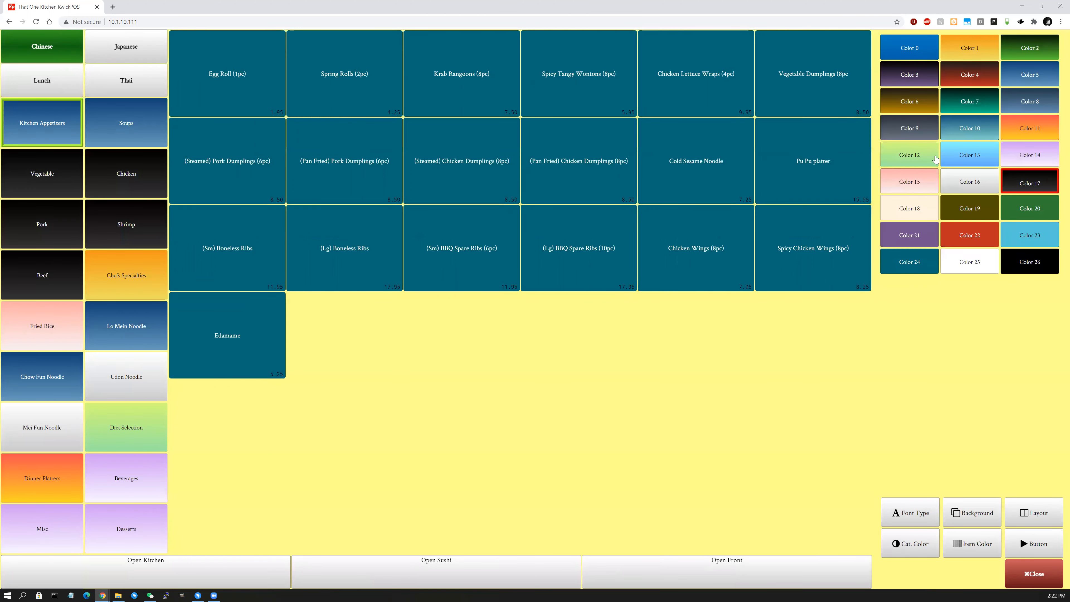
pyautogui.click(909, 154)
pyautogui.click(958, 119)
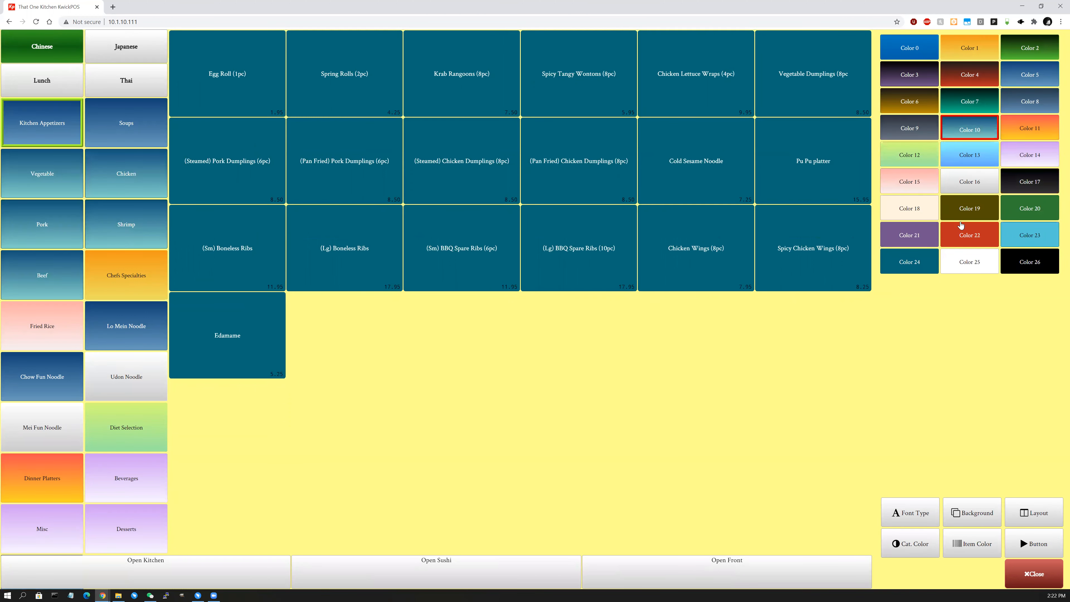
pyautogui.click(967, 181)
# Make all item buttons blue-teal (Color 10) and close the layout editor.
pyautogui.click(962, 548)
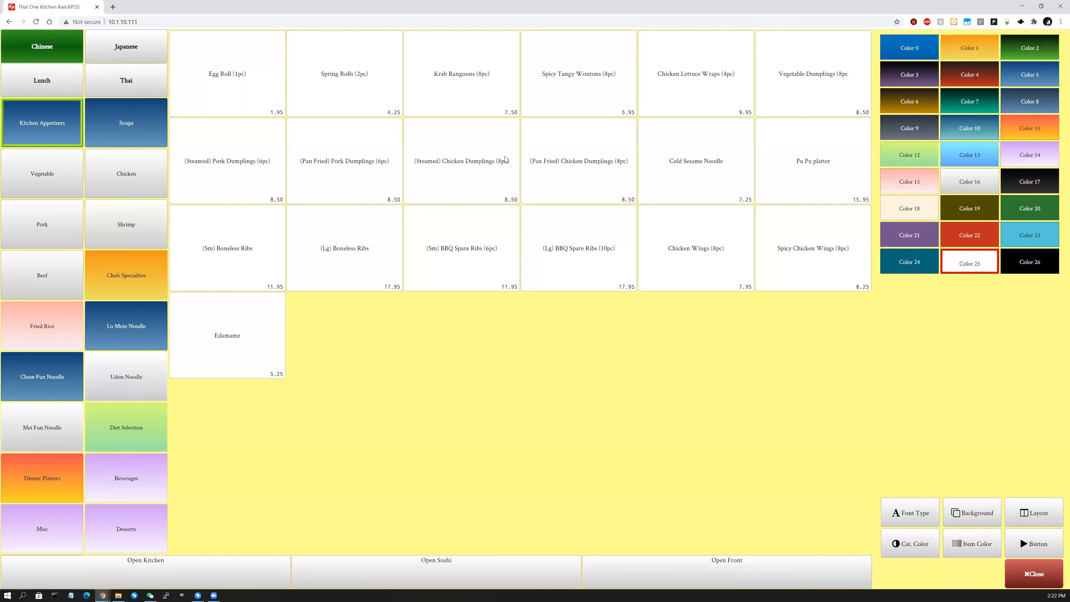
pyautogui.click(922, 270)
pyautogui.click(956, 212)
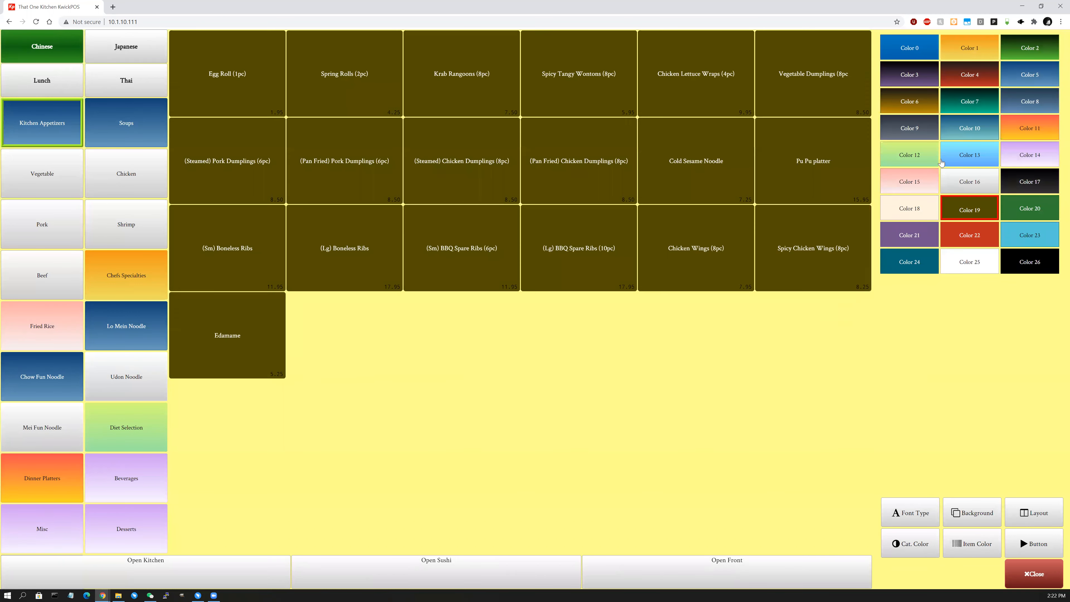
pyautogui.click(986, 162)
pyautogui.click(985, 127)
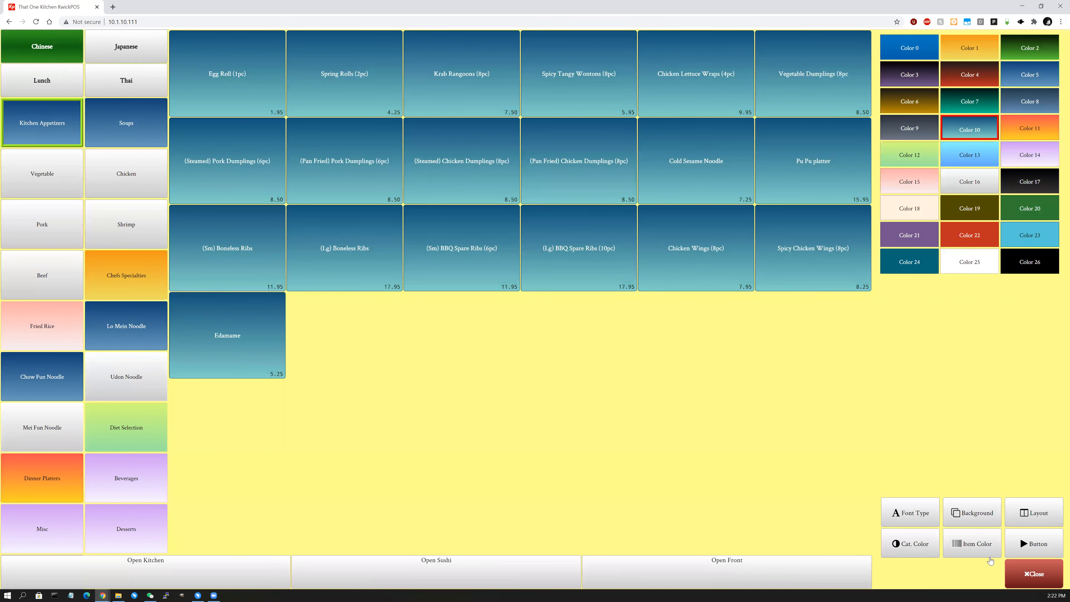
pyautogui.click(1033, 574)
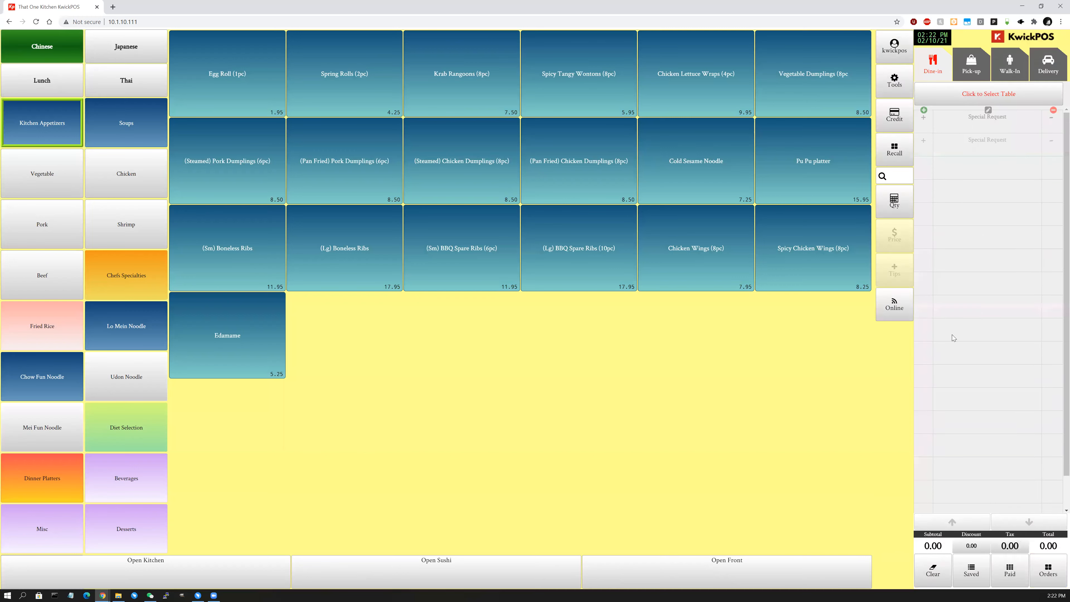
# Use the language button in Tools to change the POS labels from English to Chinese.
pyautogui.click(900, 81)
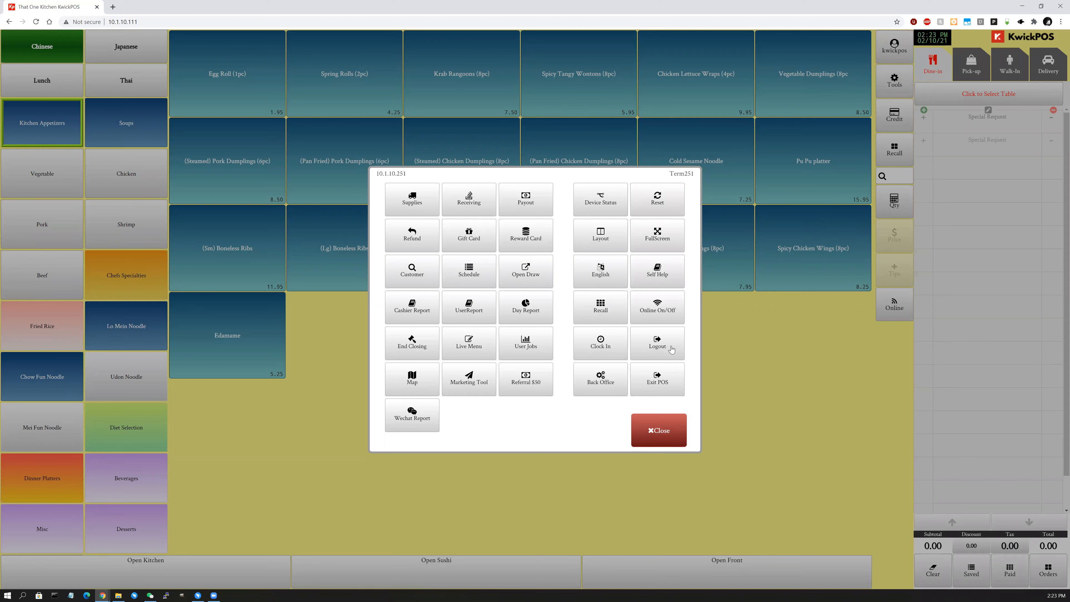
pyautogui.click(601, 281)
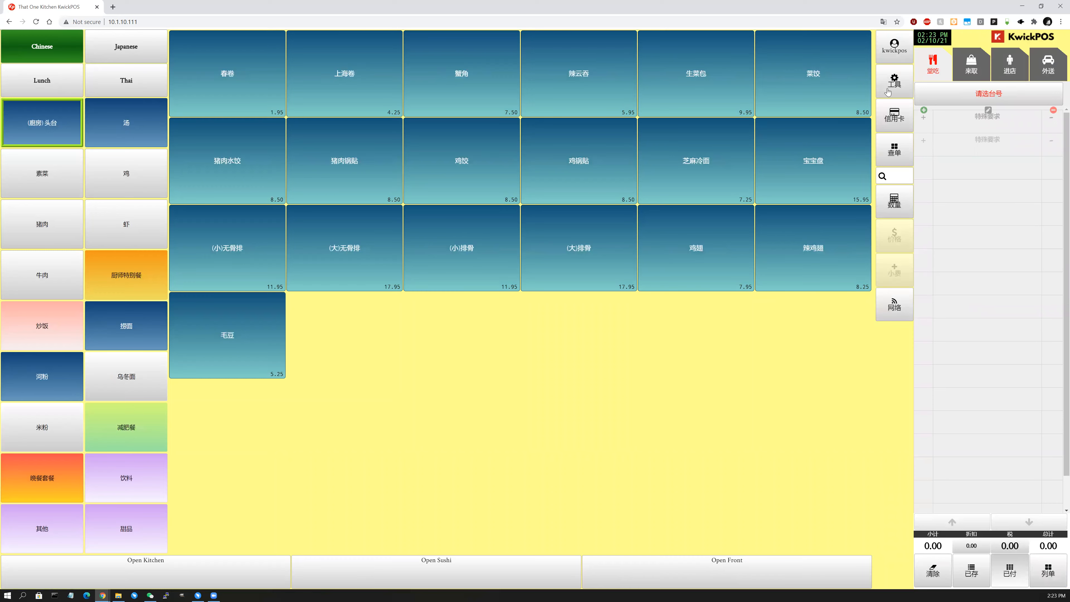
# Cycle the labels through Traditional Chinese, mixed Chinese-English and Chinese-only variants.
pyautogui.click(888, 91)
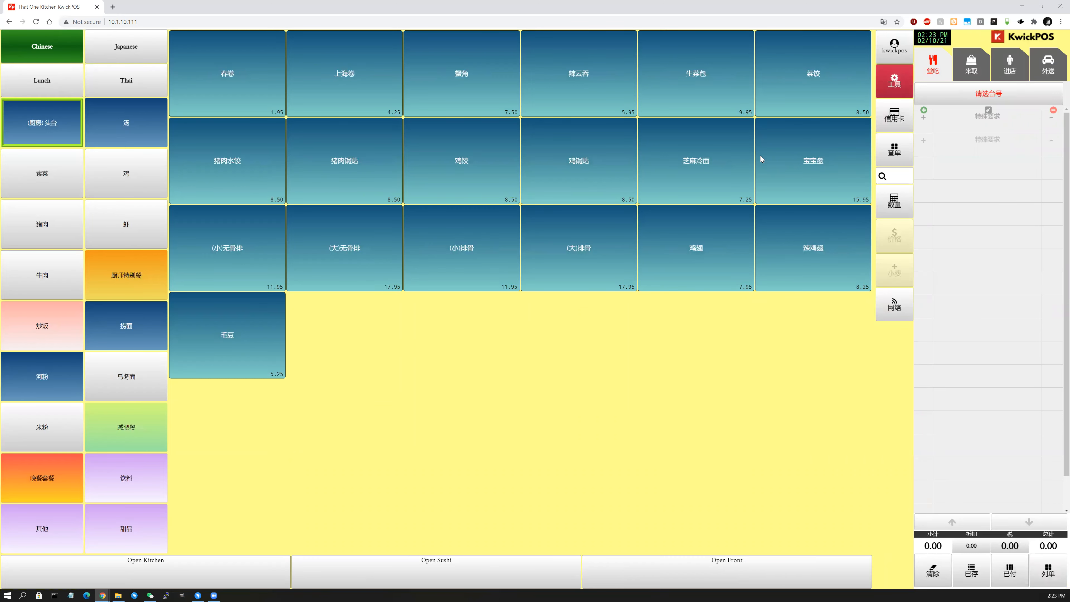
pyautogui.click(618, 281)
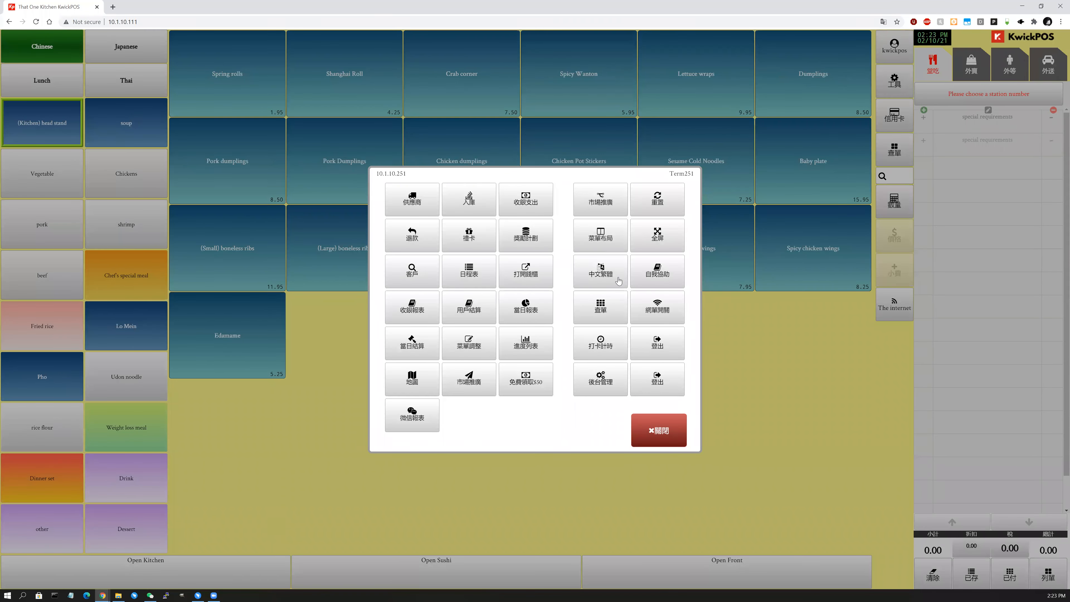
pyautogui.click(618, 280)
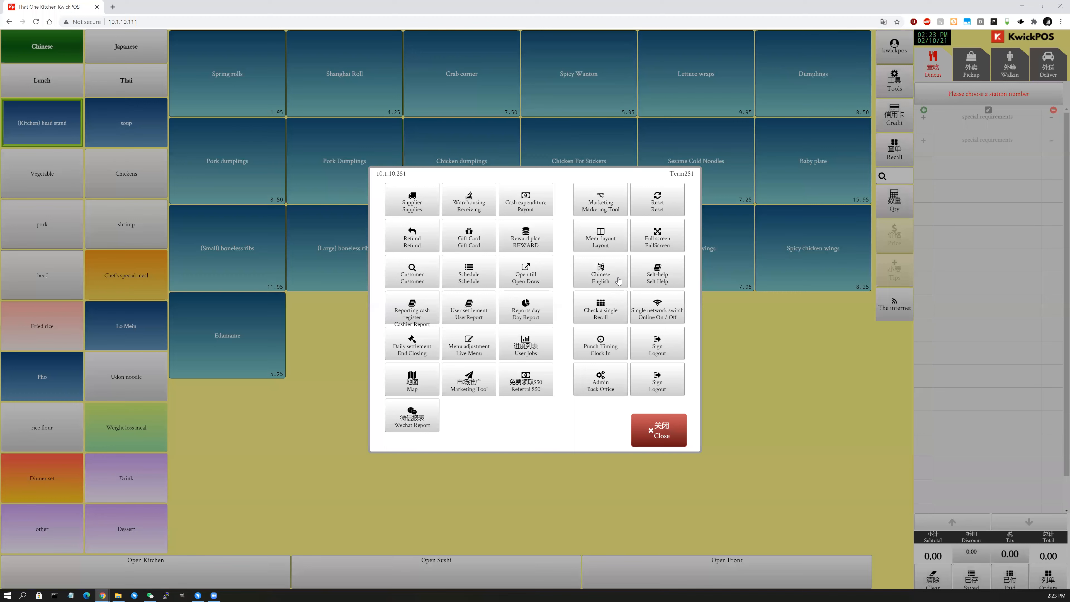
pyautogui.click(617, 286)
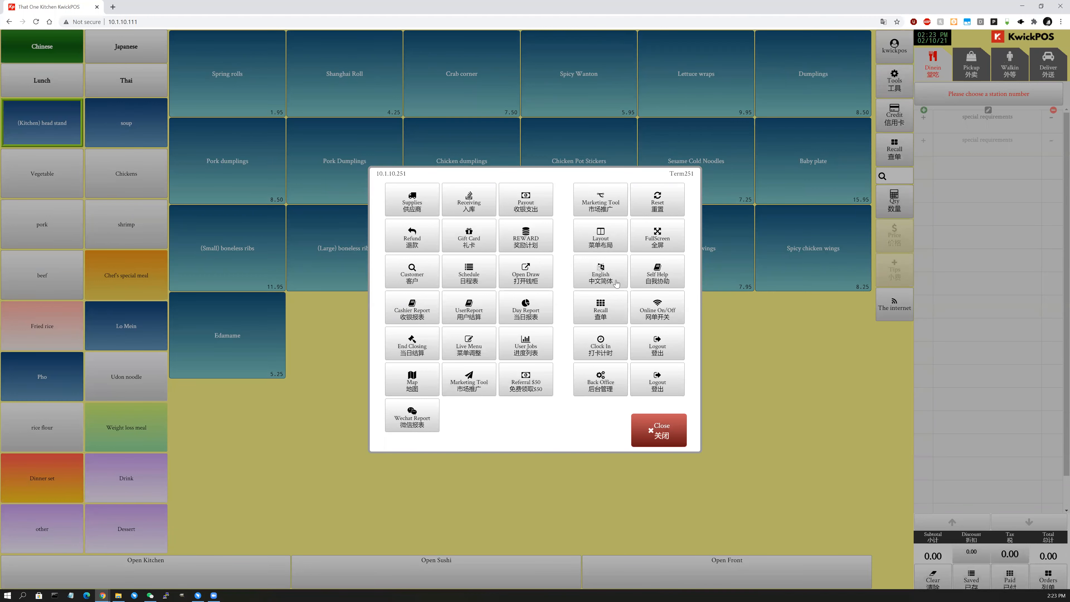
pyautogui.click(608, 281)
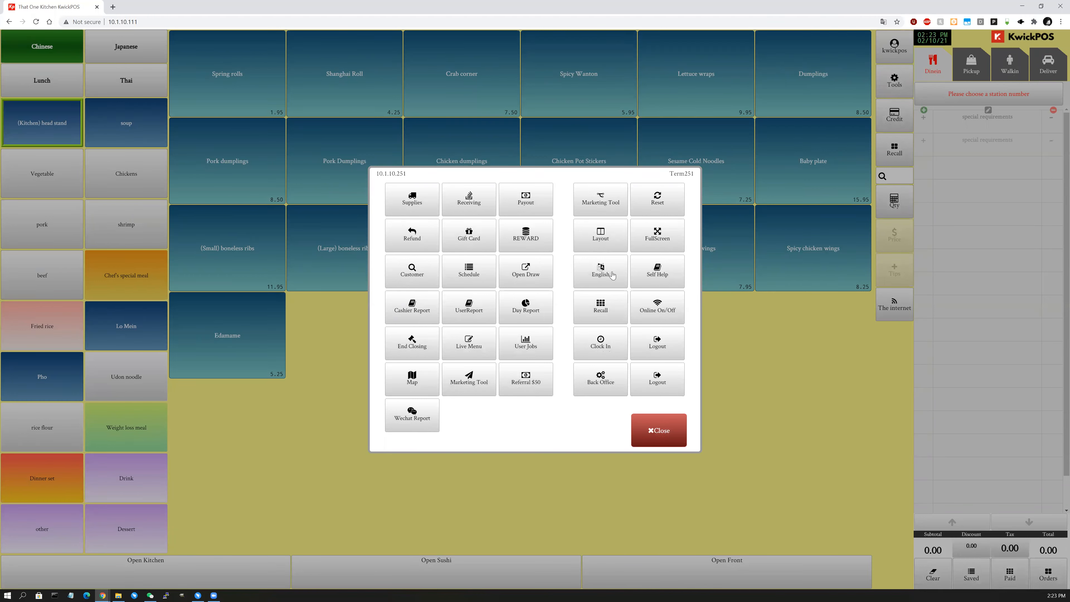
# Dismiss the browser's Google Translate popup, keeping the page in original Chinese.
pyautogui.click(883, 22)
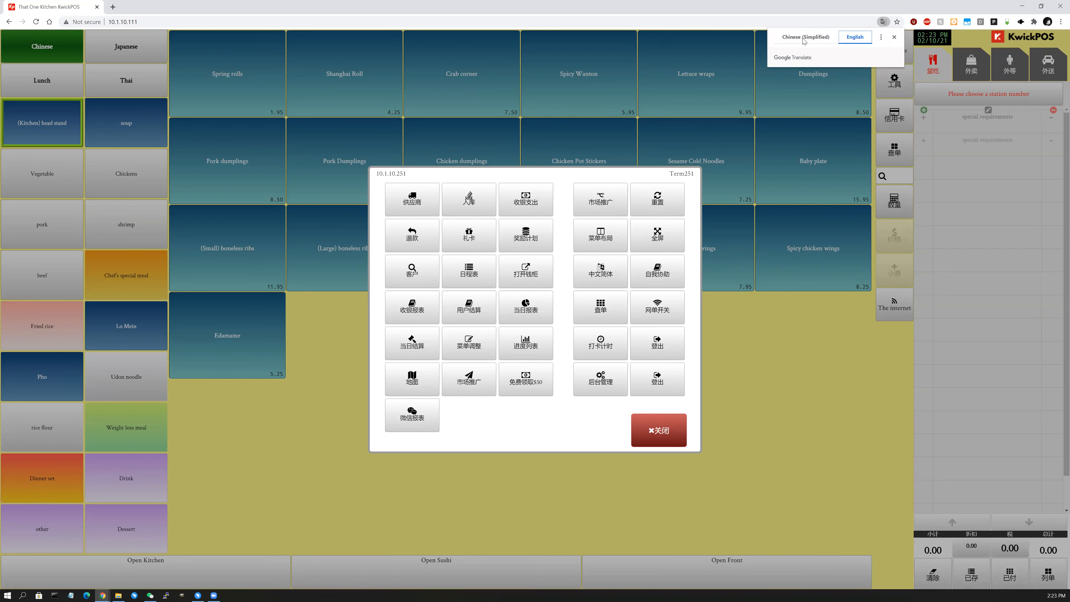
pyautogui.click(827, 38)
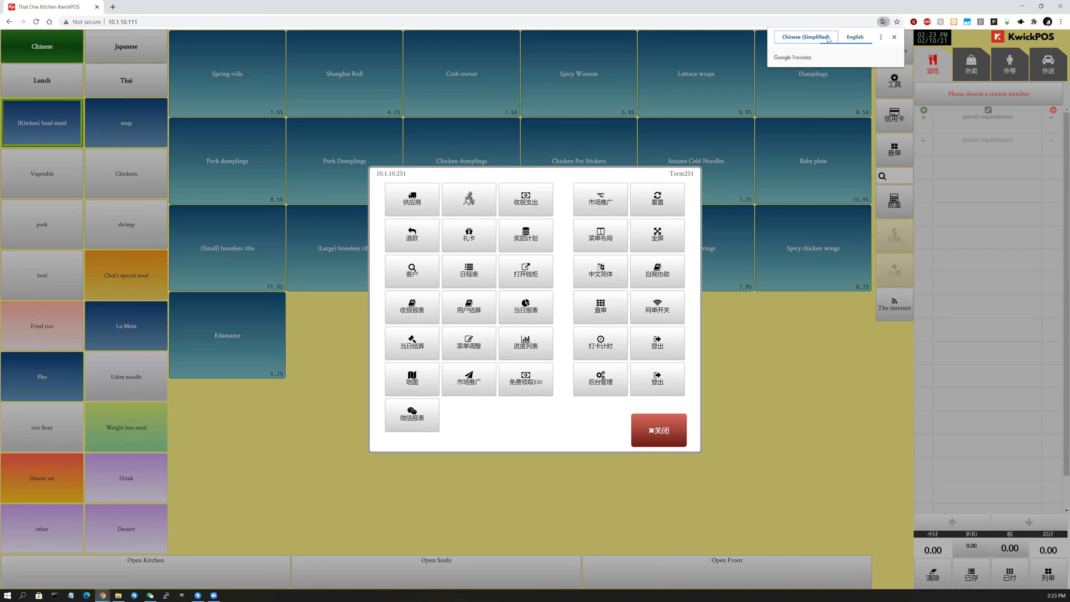
pyautogui.click(880, 38)
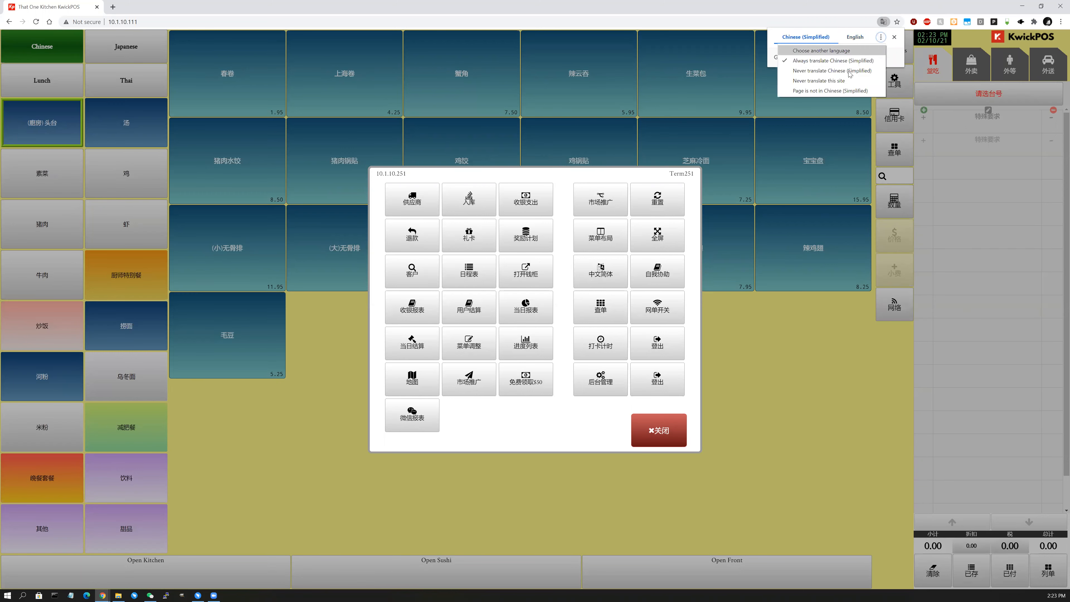
pyautogui.click(893, 36)
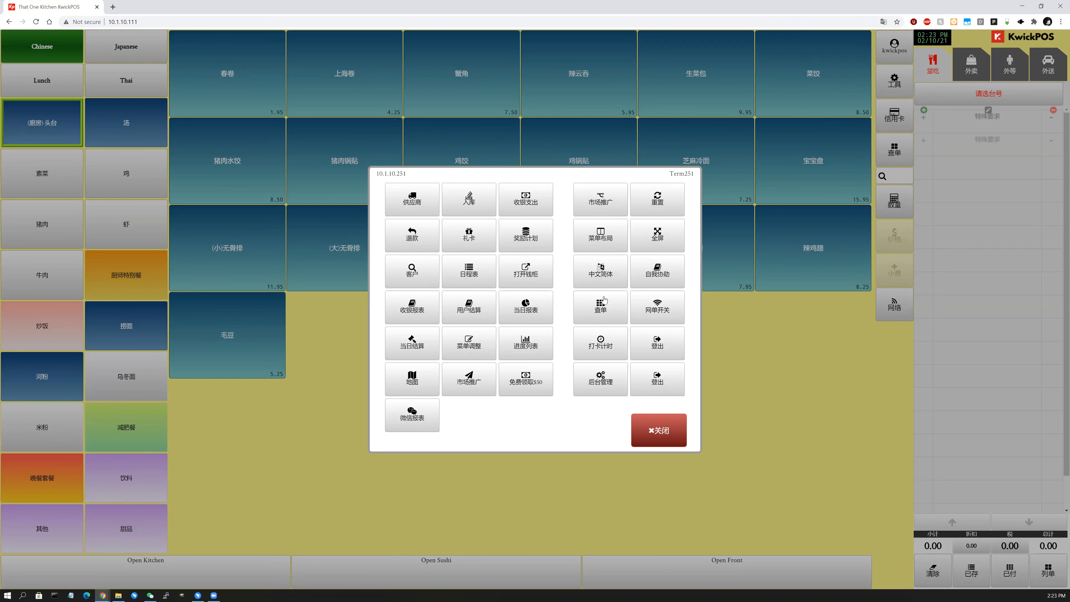
# Keep cycling the language button until all labels show English only.
pyautogui.click(609, 281)
pyautogui.click(610, 282)
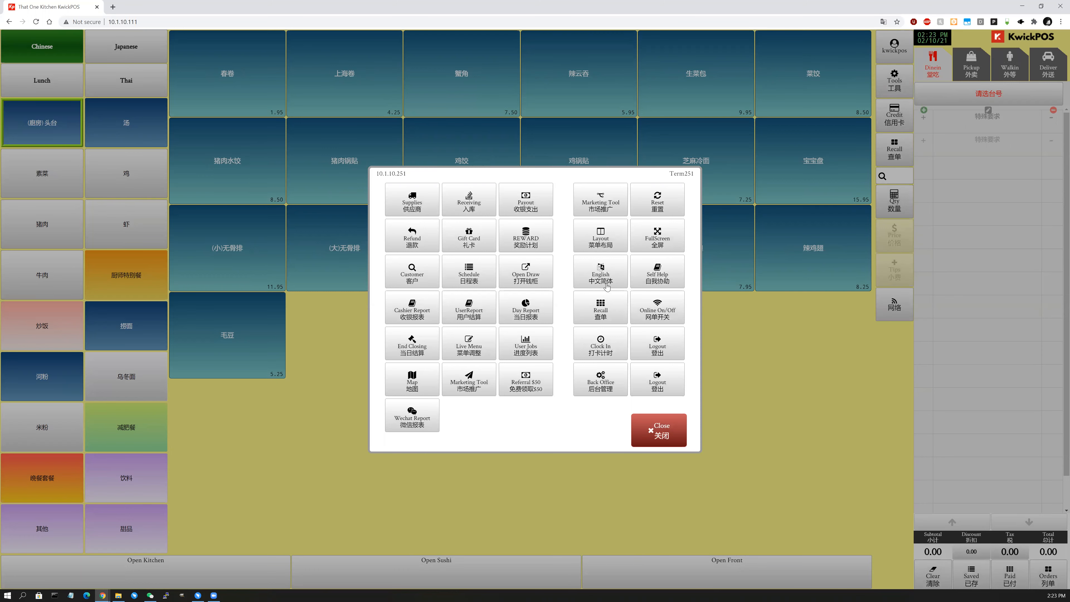
pyautogui.click(606, 283)
pyautogui.click(605, 284)
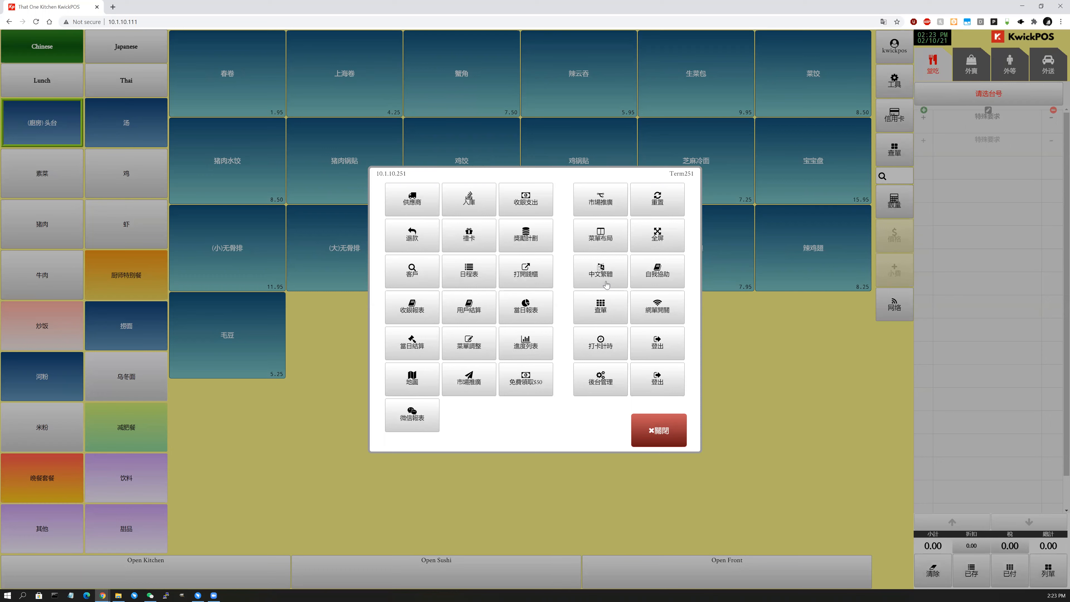
pyautogui.click(606, 283)
pyautogui.click(605, 282)
pyautogui.click(606, 284)
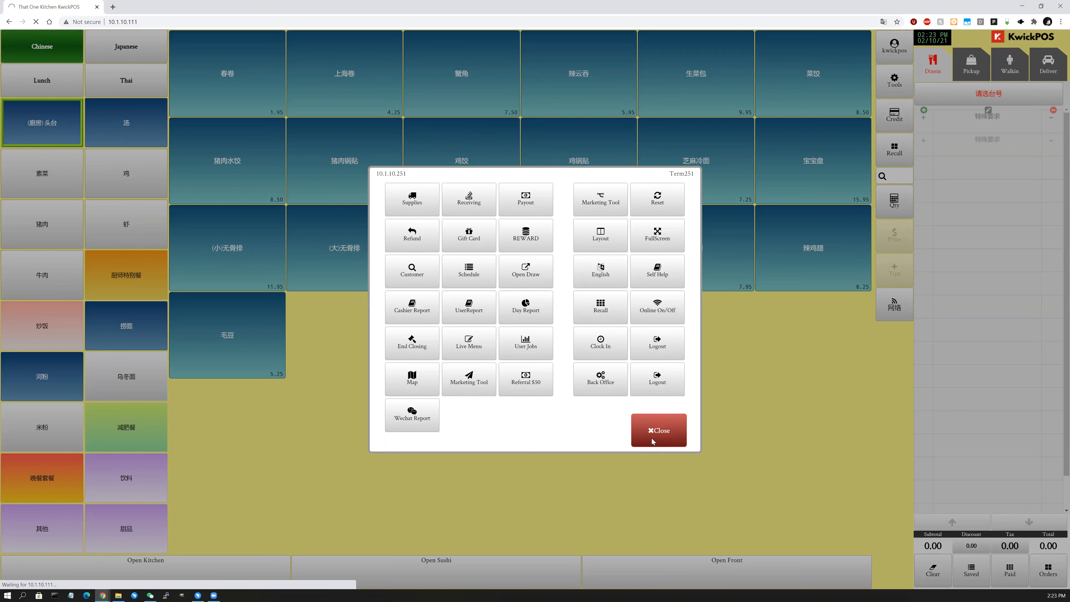
# In Online On/Off settings, mark online ordering OFF rather than off for the rest of the day.
pyautogui.click(652, 439)
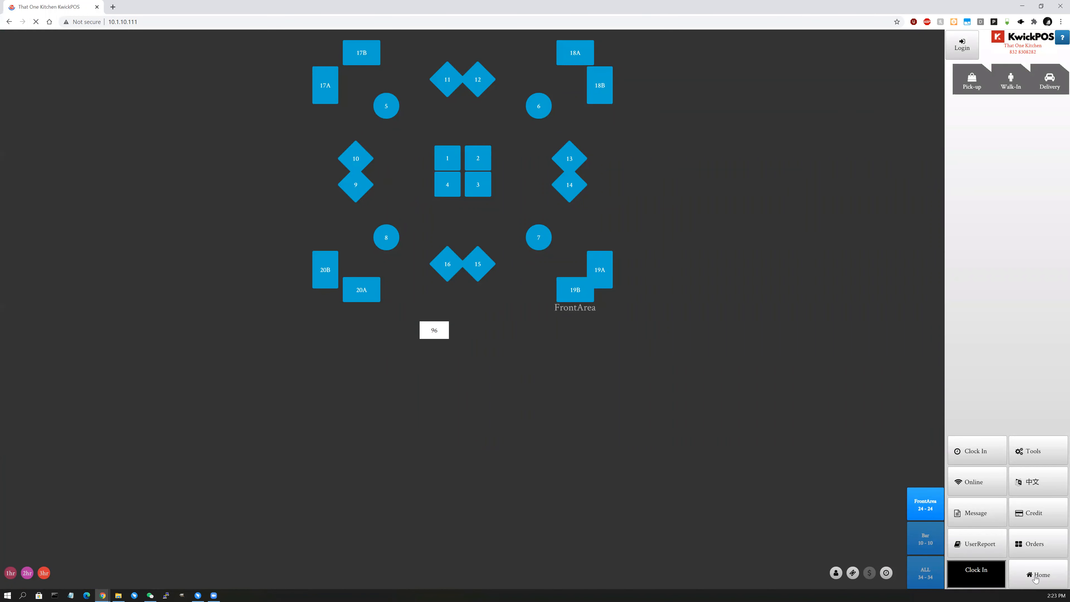
pyautogui.click(1035, 458)
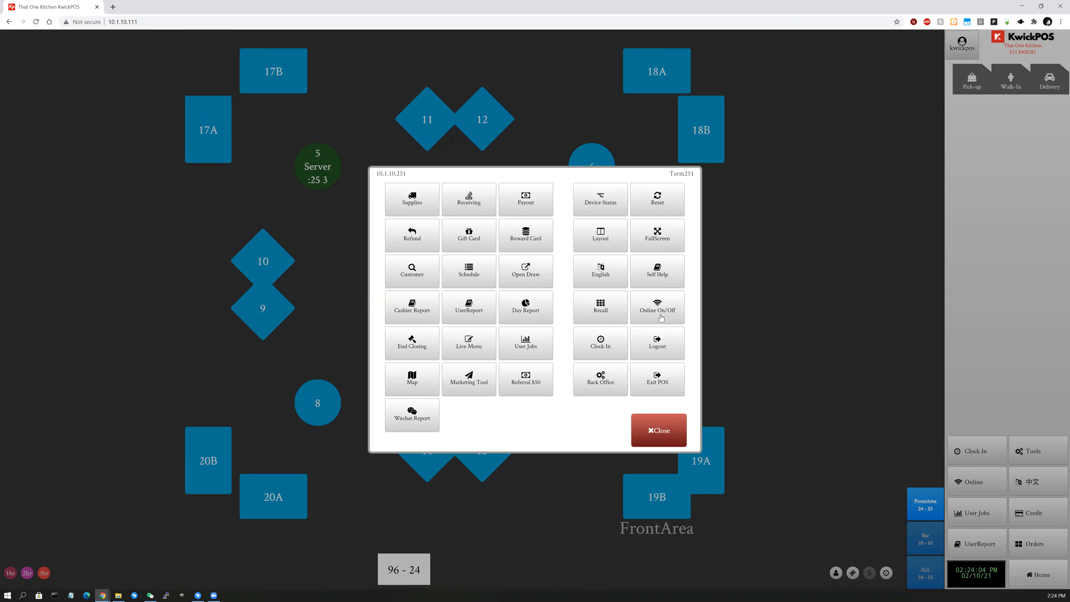
pyautogui.click(662, 318)
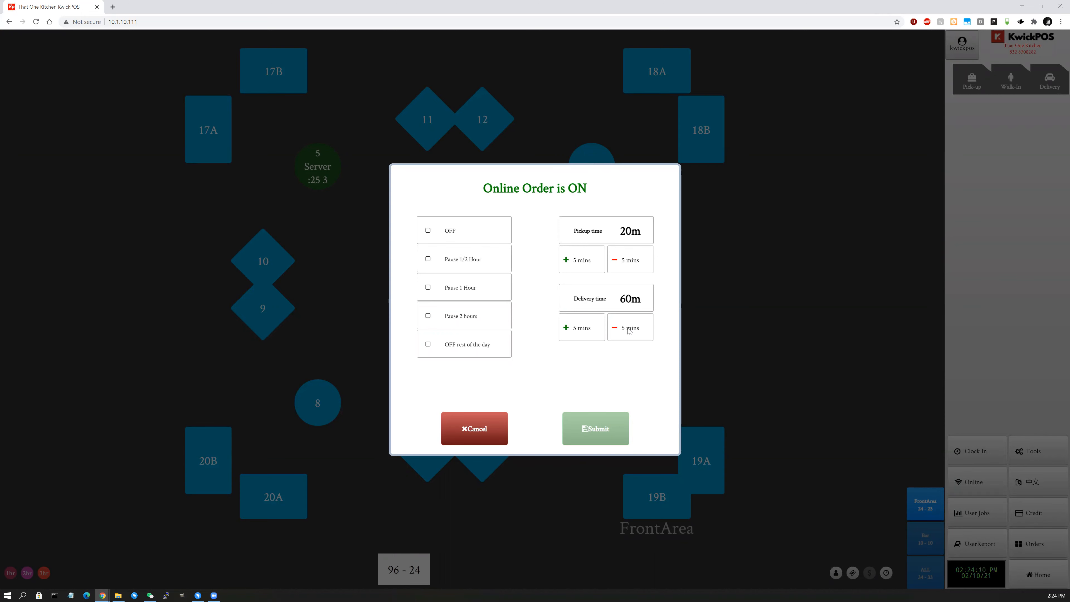
pyautogui.click(451, 232)
pyautogui.click(483, 355)
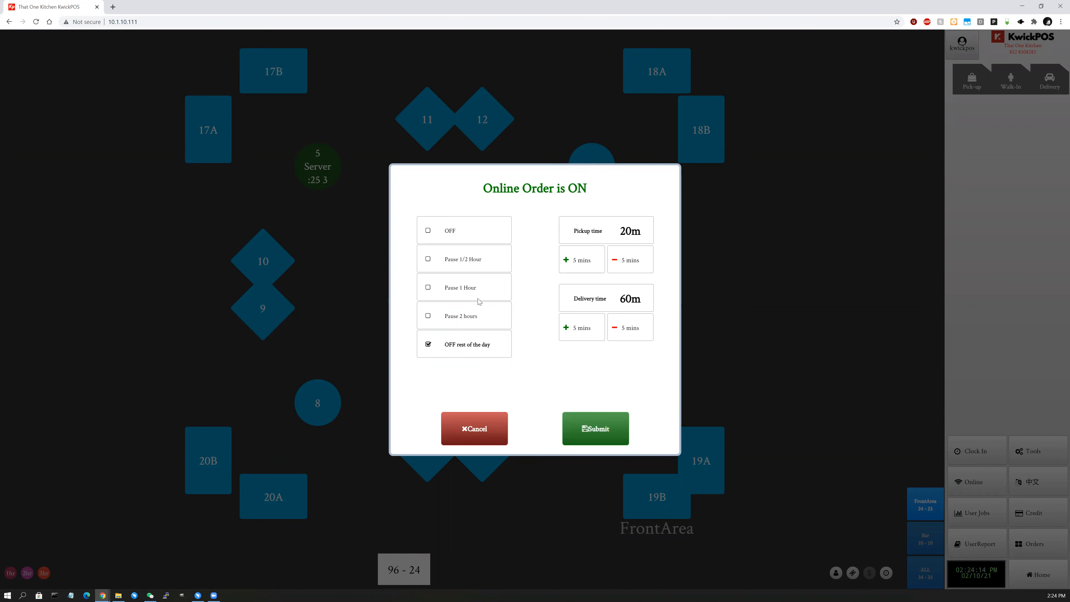
pyautogui.click(471, 237)
# Keep pickup at 20 minutes and delivery at 60 minutes, then submit online ordering as off.
pyautogui.click(593, 260)
pyautogui.doubleClick(632, 263)
pyautogui.doubleClick(578, 268)
pyautogui.doubleClick(627, 265)
pyautogui.click(594, 267)
pyautogui.click(629, 337)
pyautogui.click(582, 337)
pyautogui.click(595, 266)
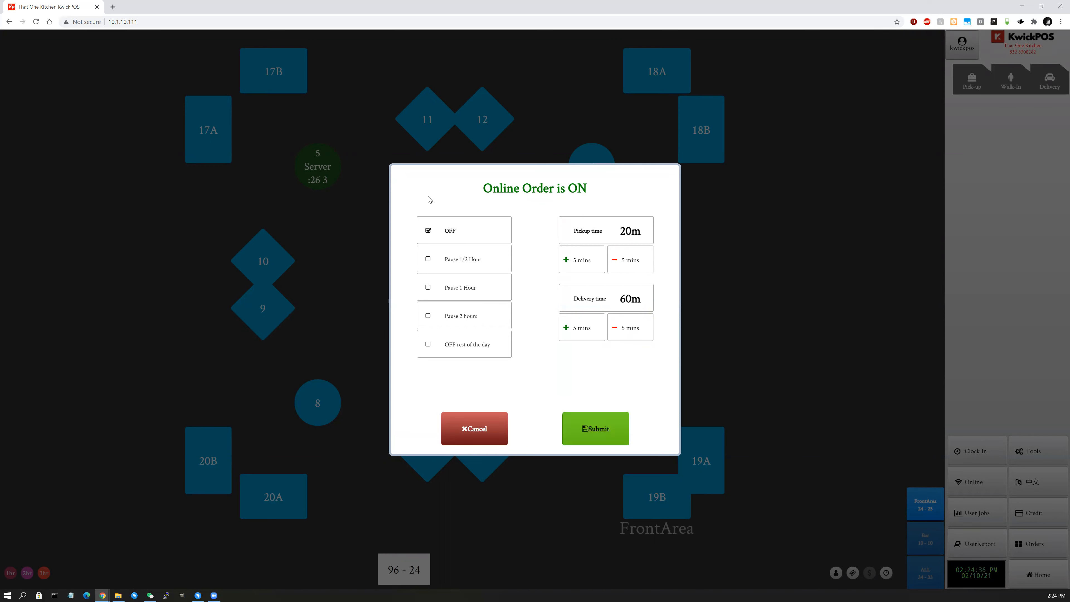
pyautogui.click(600, 441)
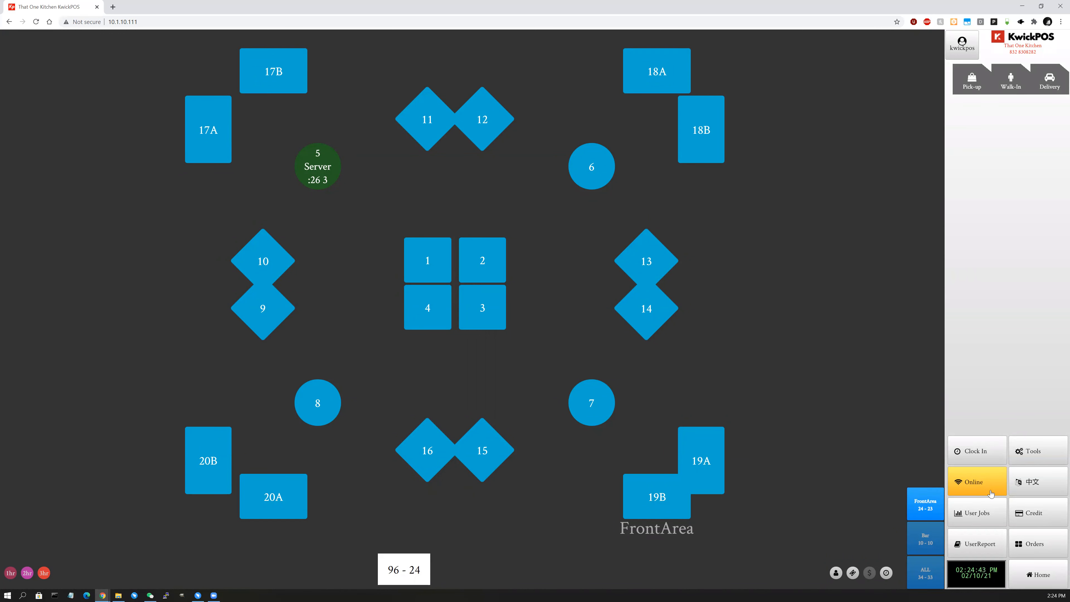
pyautogui.click(1046, 517)
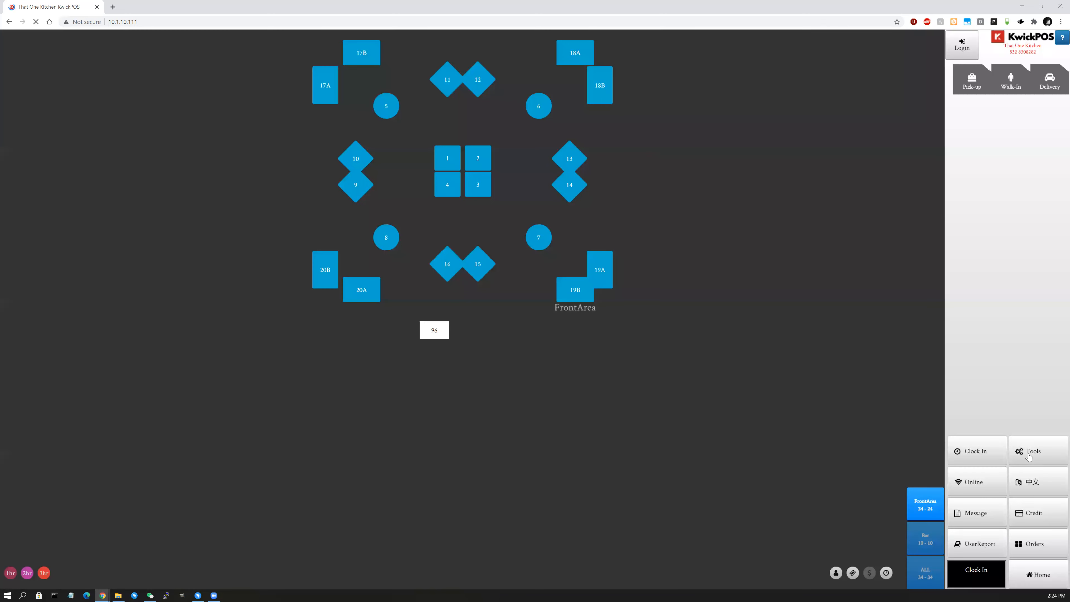
# Open the Refund form, then go from Tools to the Back Office dashboard.
pyautogui.click(1029, 458)
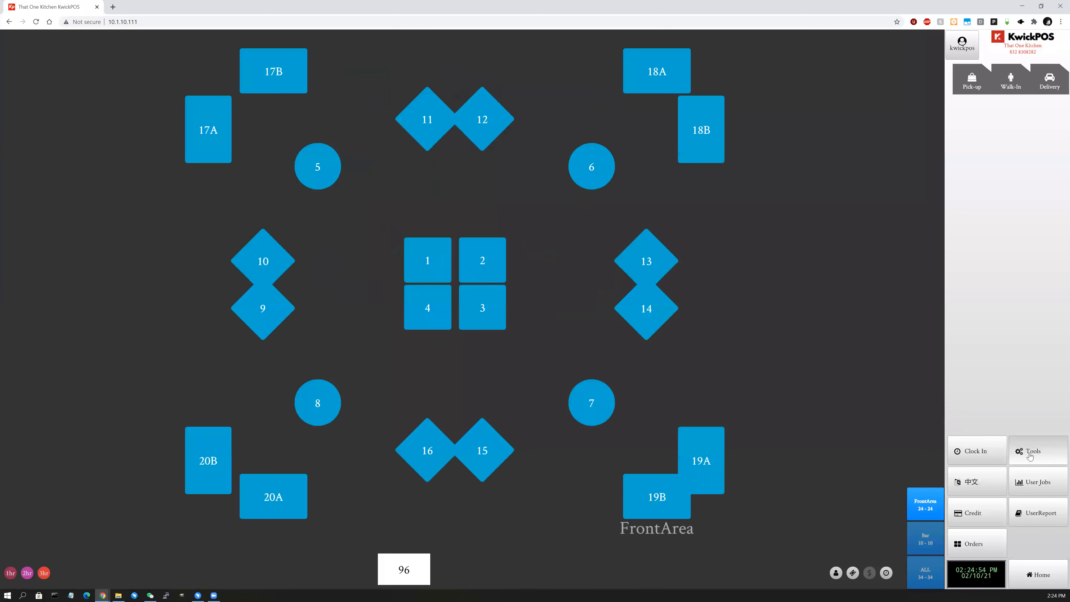
pyautogui.click(1028, 454)
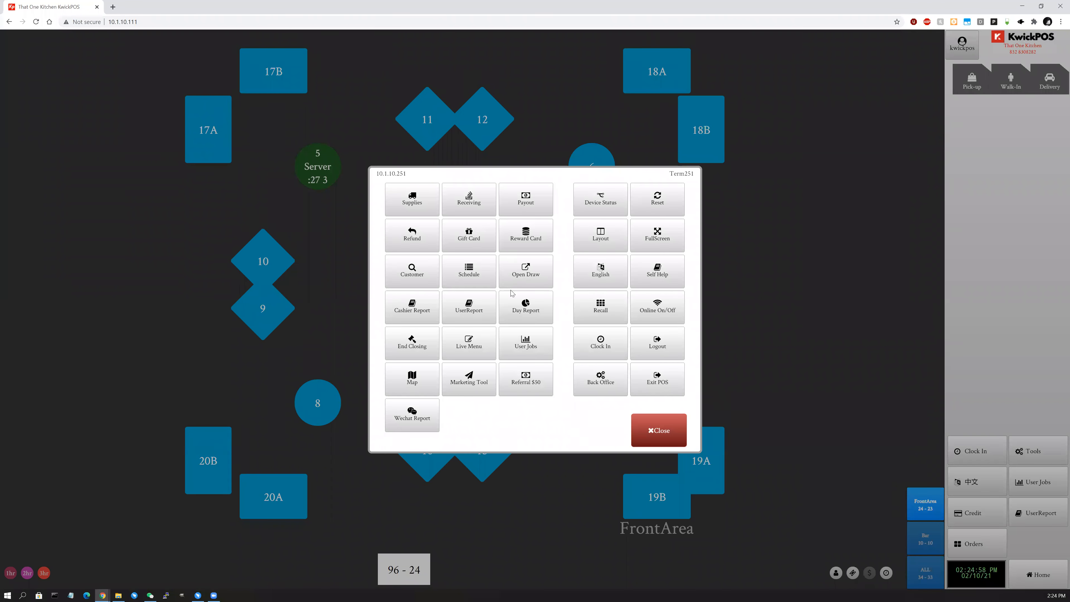
pyautogui.click(428, 244)
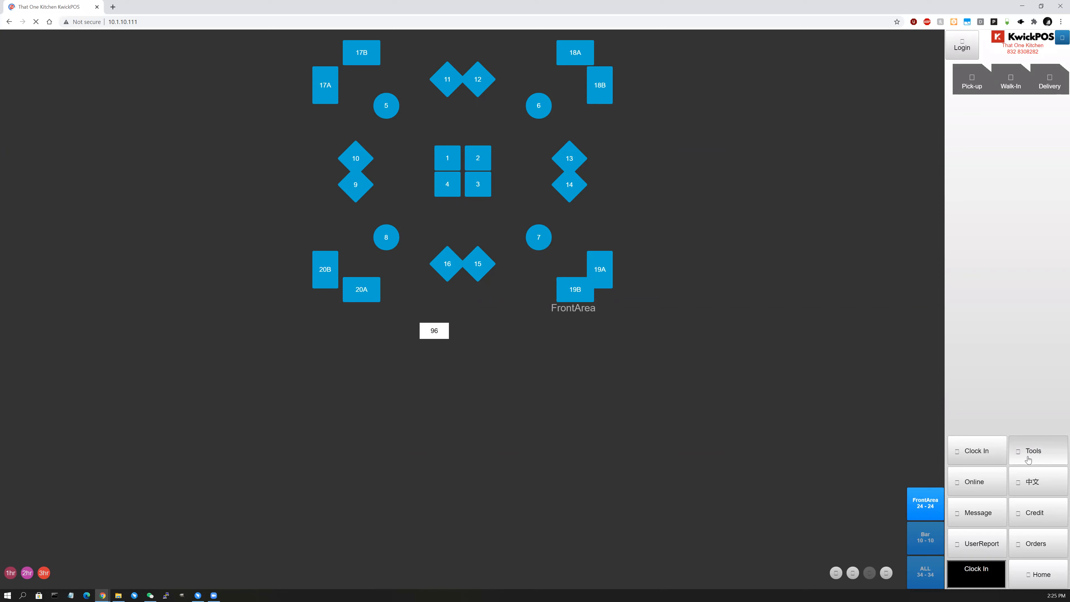
pyautogui.click(1027, 459)
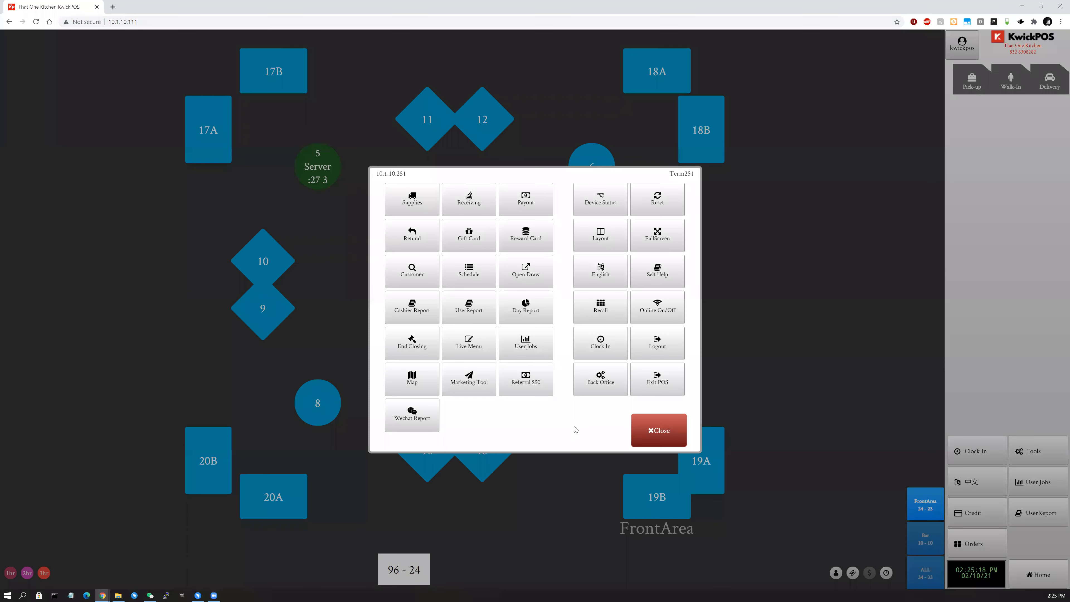
pyautogui.click(574, 389)
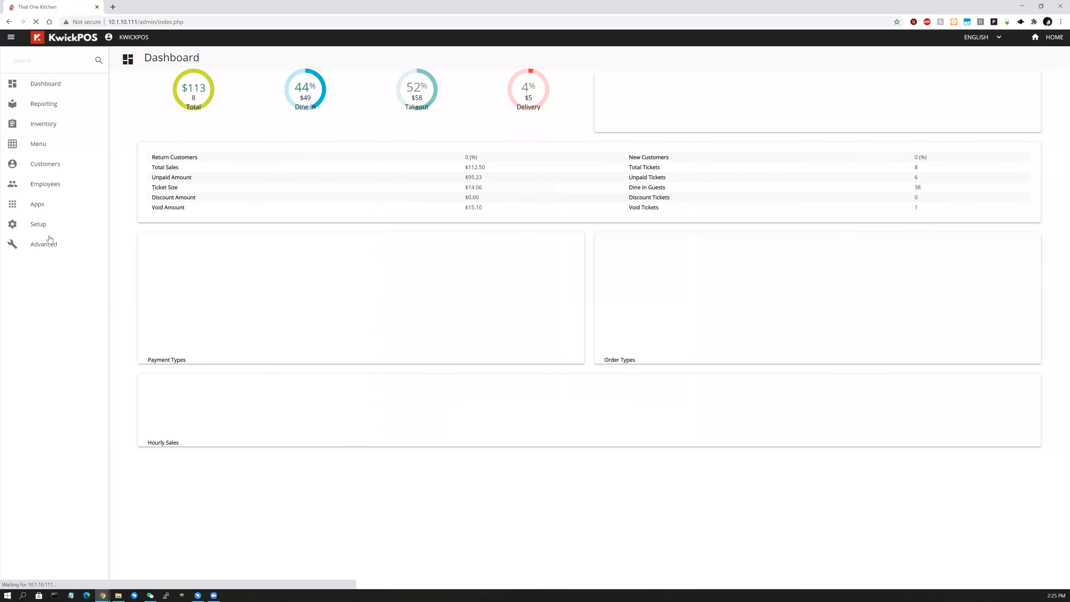
# Enable Got physical keyboard for terminal Term251 under Setup > Terminal and save it.
pyautogui.click(49, 228)
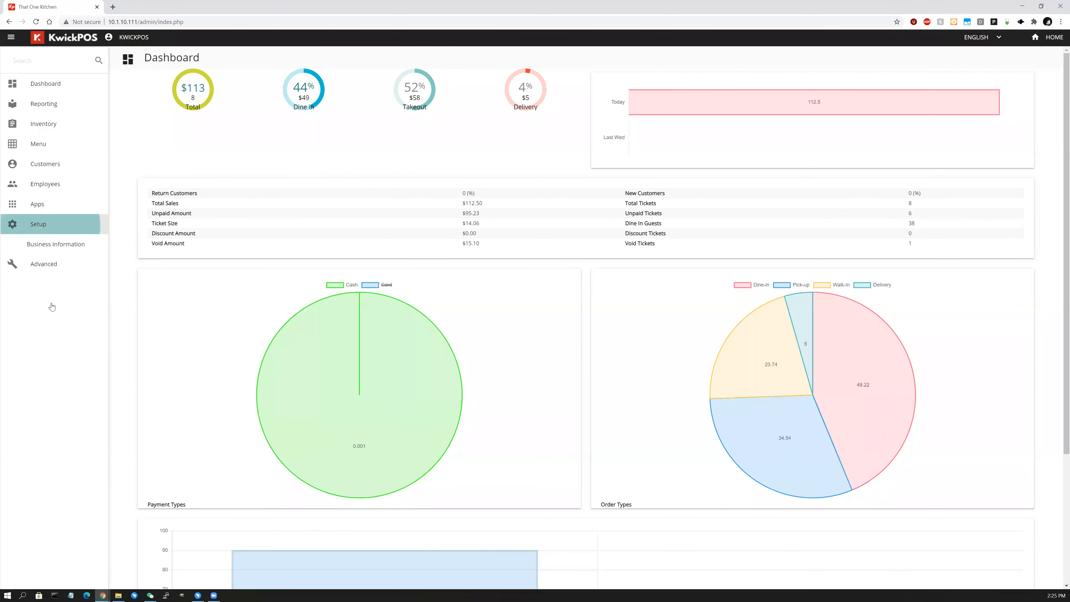
pyautogui.click(58, 384)
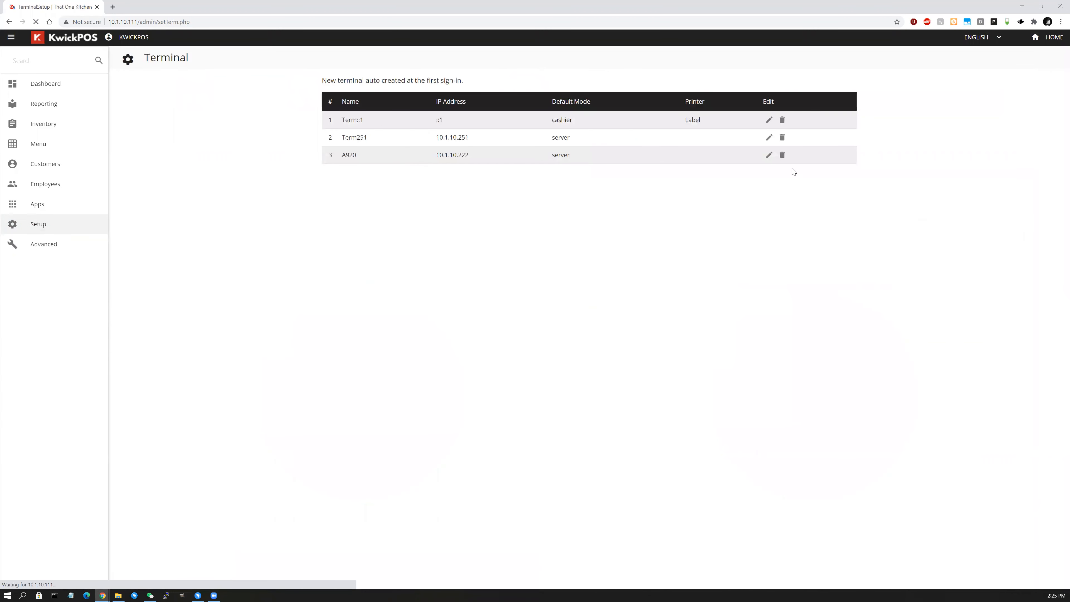
pyautogui.click(769, 138)
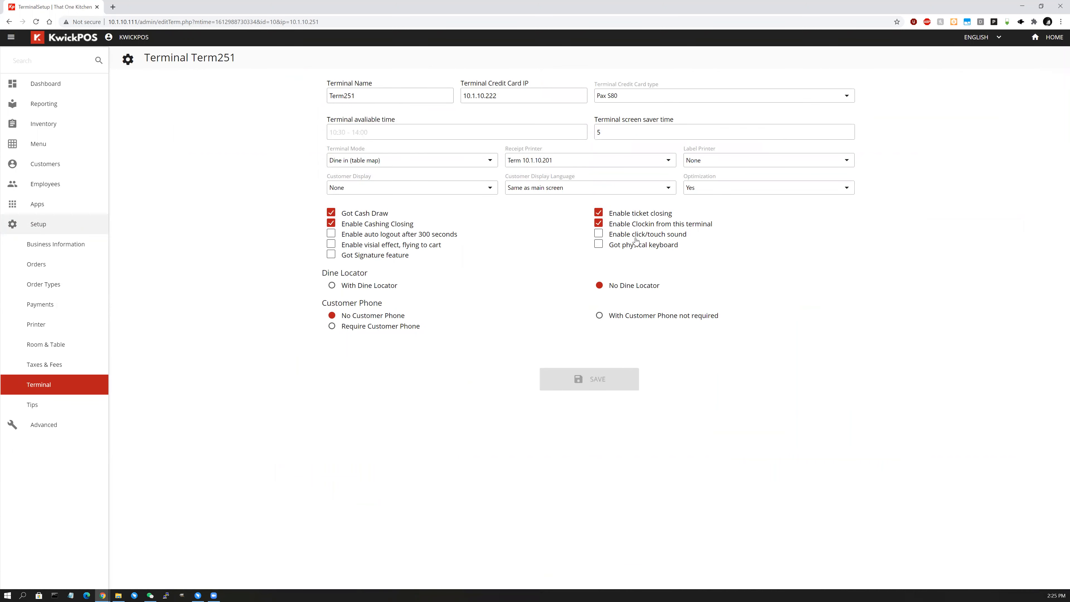
pyautogui.click(598, 245)
pyautogui.click(605, 378)
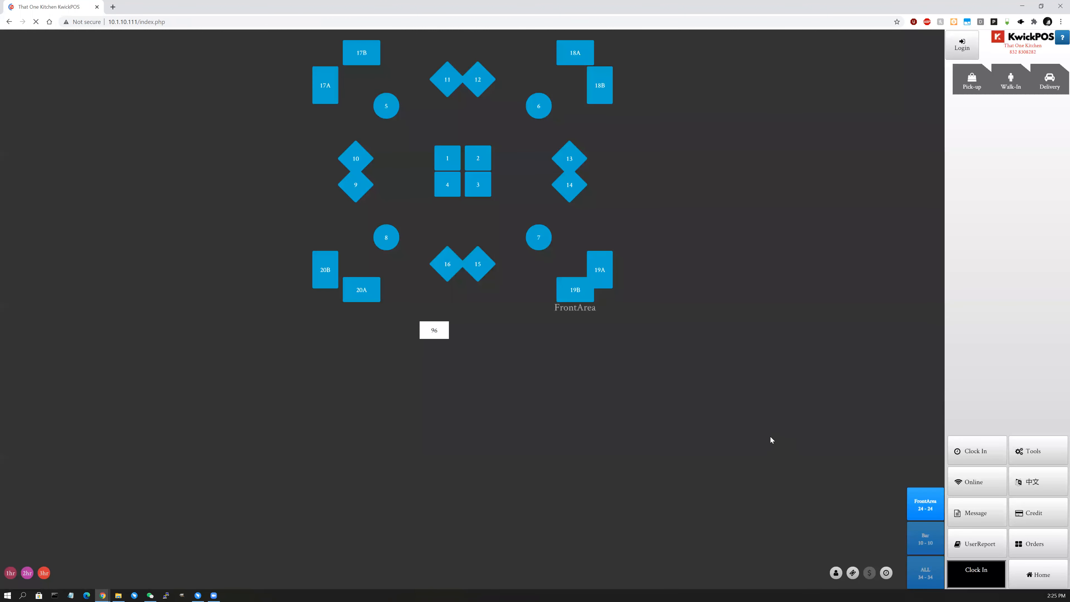
# Open the Refund form from Tools, with Gift type and empty amount and description.
pyautogui.click(1036, 448)
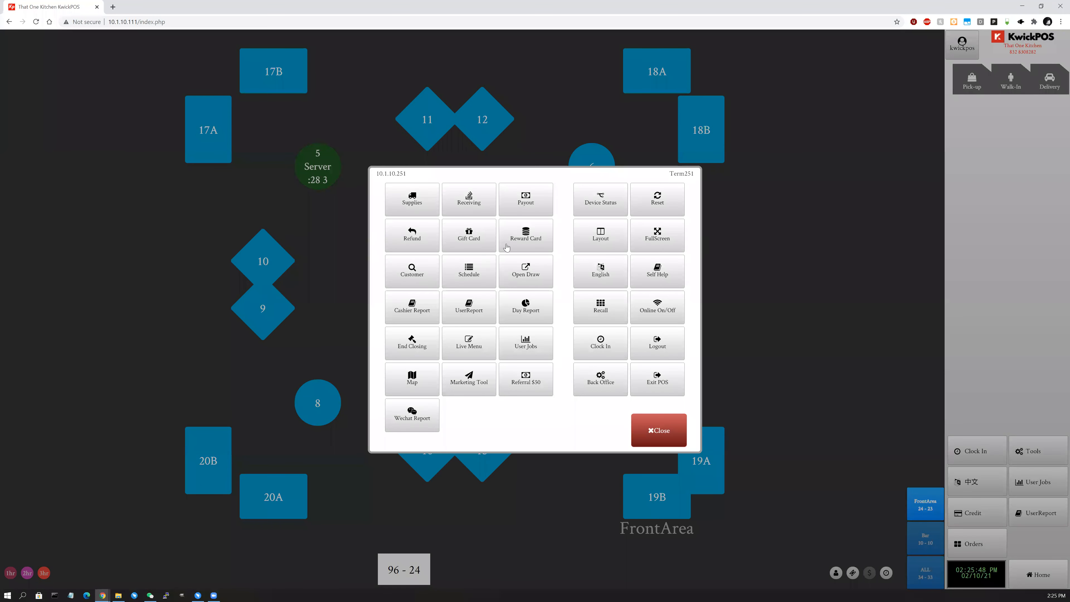
pyautogui.click(410, 243)
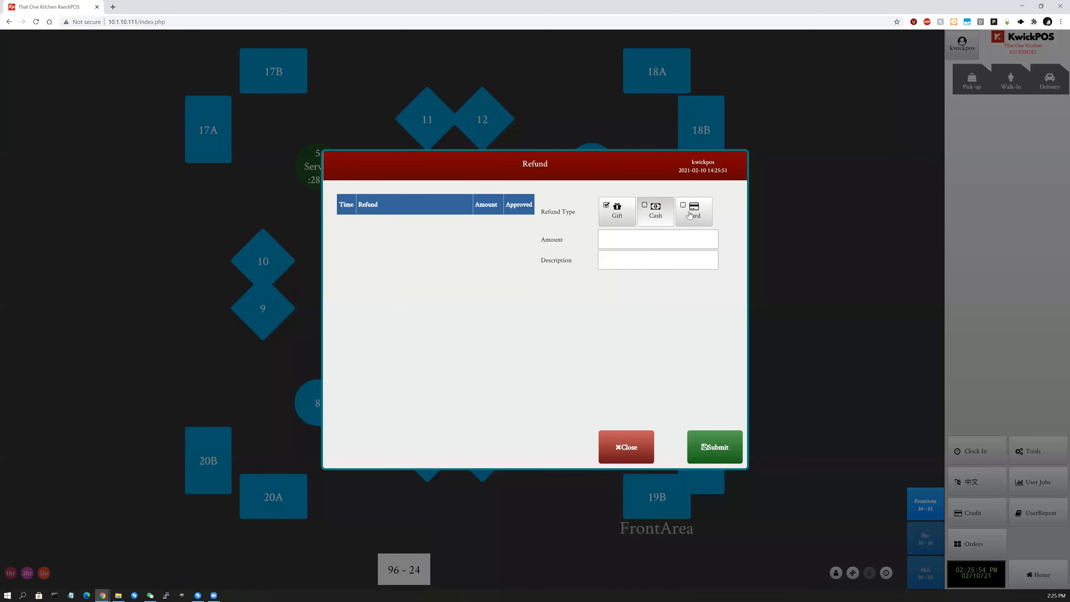
# Submit a Card refund with an amount of 20.
pyautogui.click(697, 223)
pyautogui.click(620, 239)
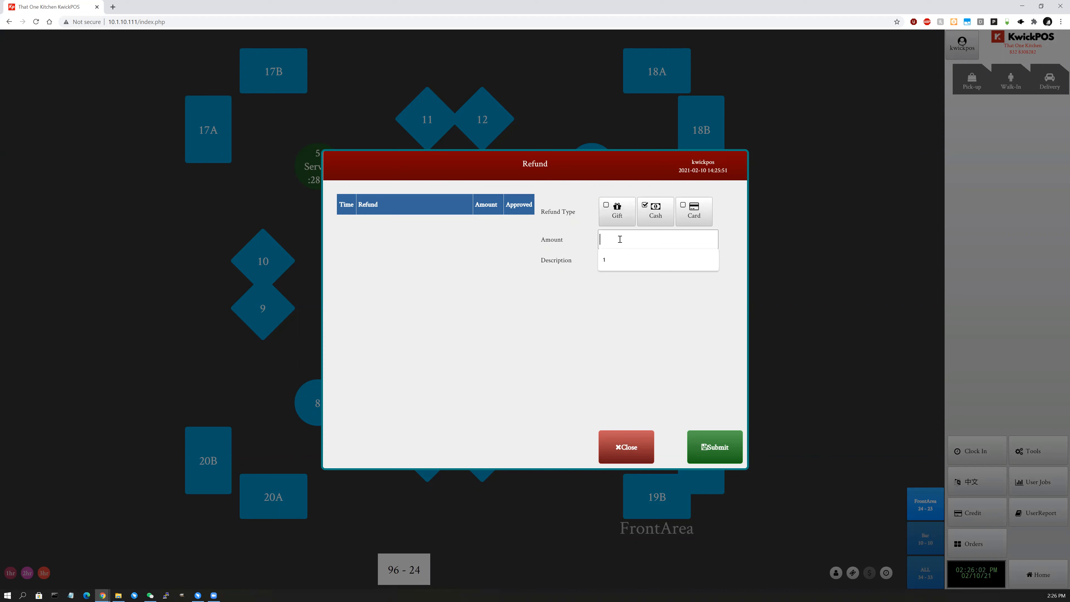
pyautogui.write('20')
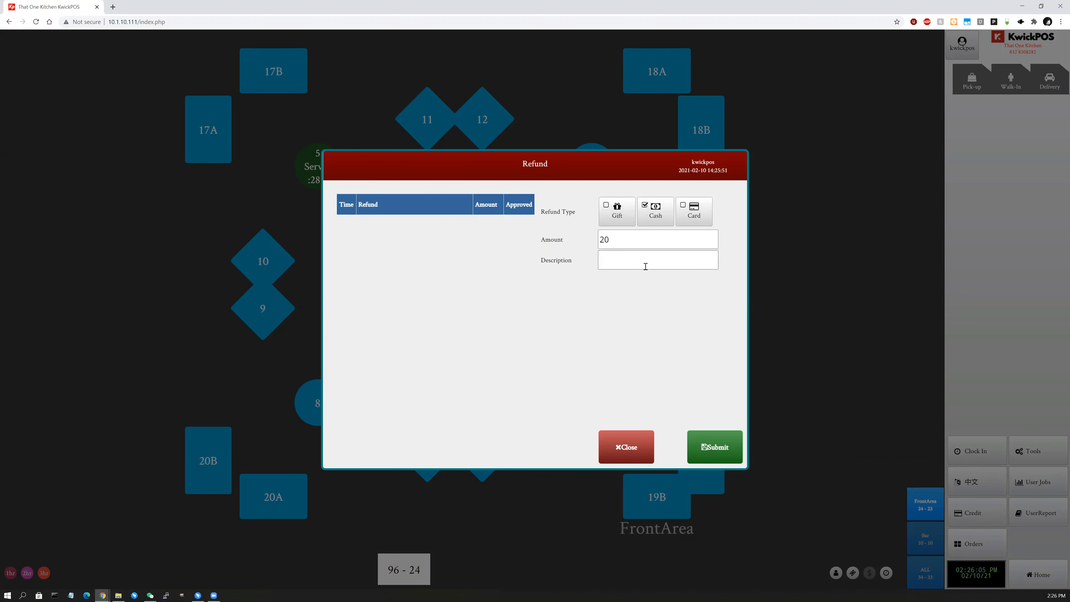
pyautogui.click(617, 211)
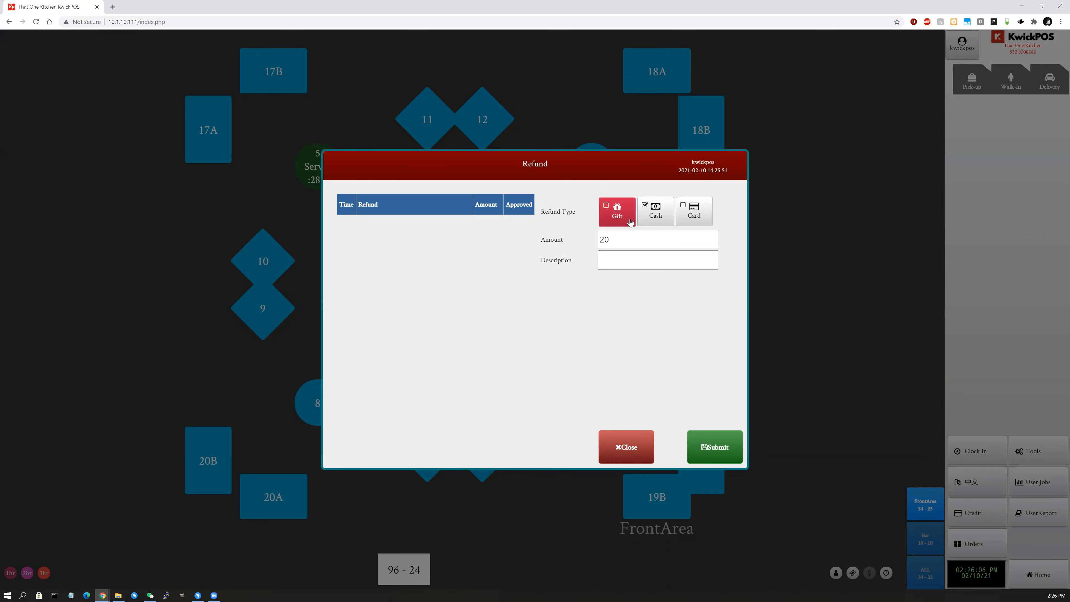
pyautogui.click(685, 217)
pyautogui.click(715, 448)
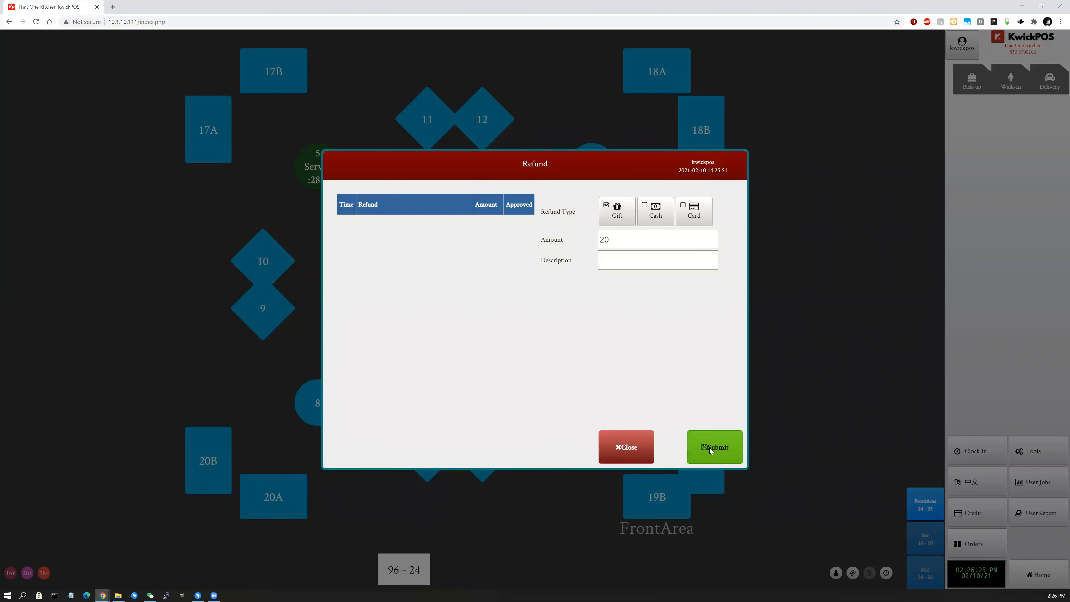
# Dismiss the ABORTED notice, close the Refund form and return to the POS functions panel.
pyautogui.click(709, 447)
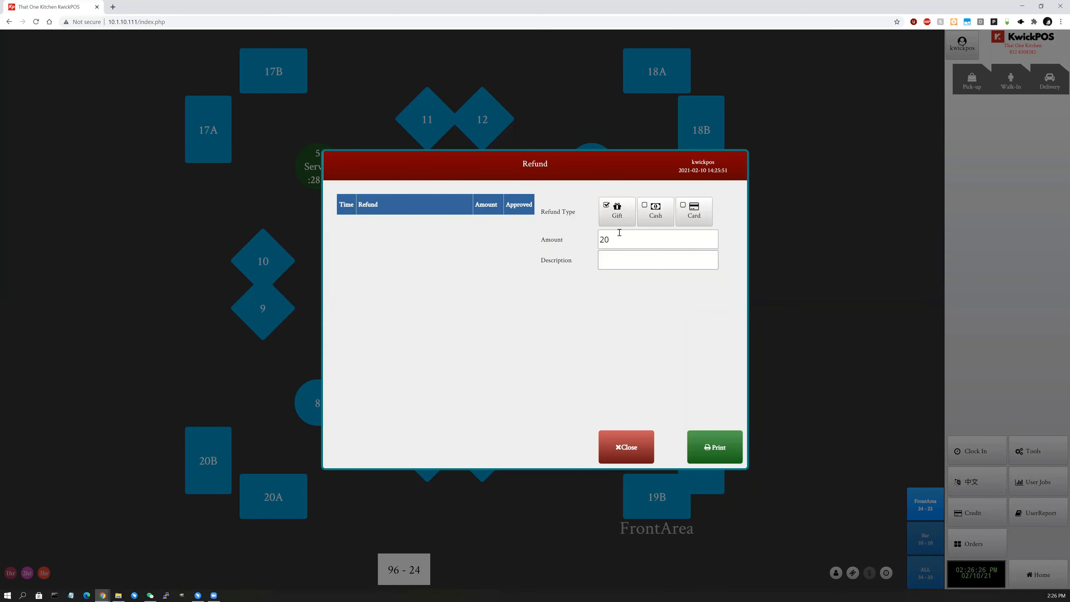
pyautogui.click(655, 210)
pyautogui.click(622, 448)
pyautogui.click(1031, 458)
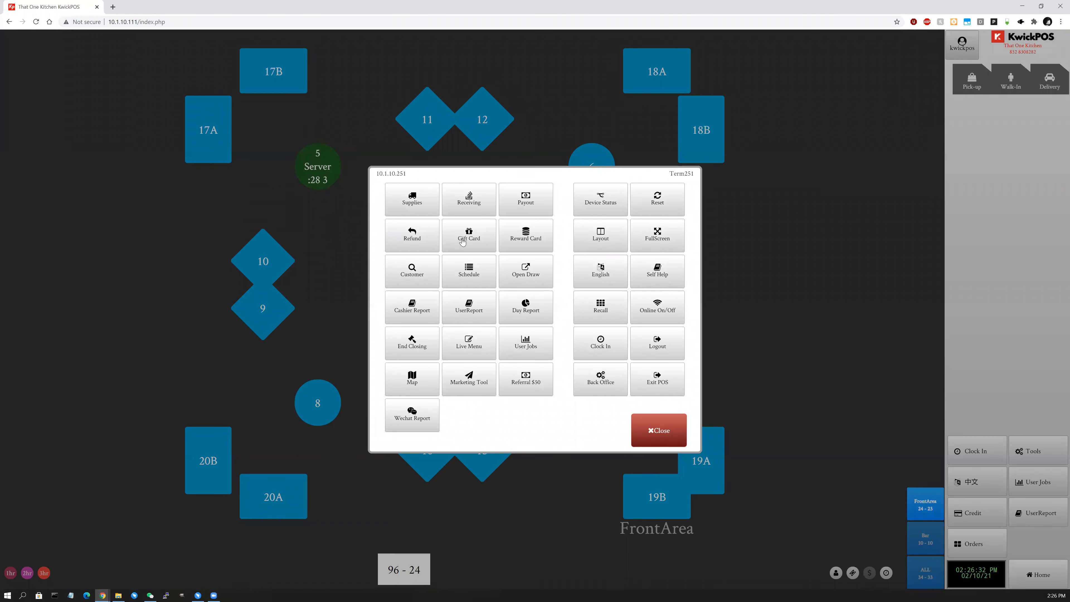
# Set a gift card amount of 50 with a bonus of 10.
pyautogui.click(482, 246)
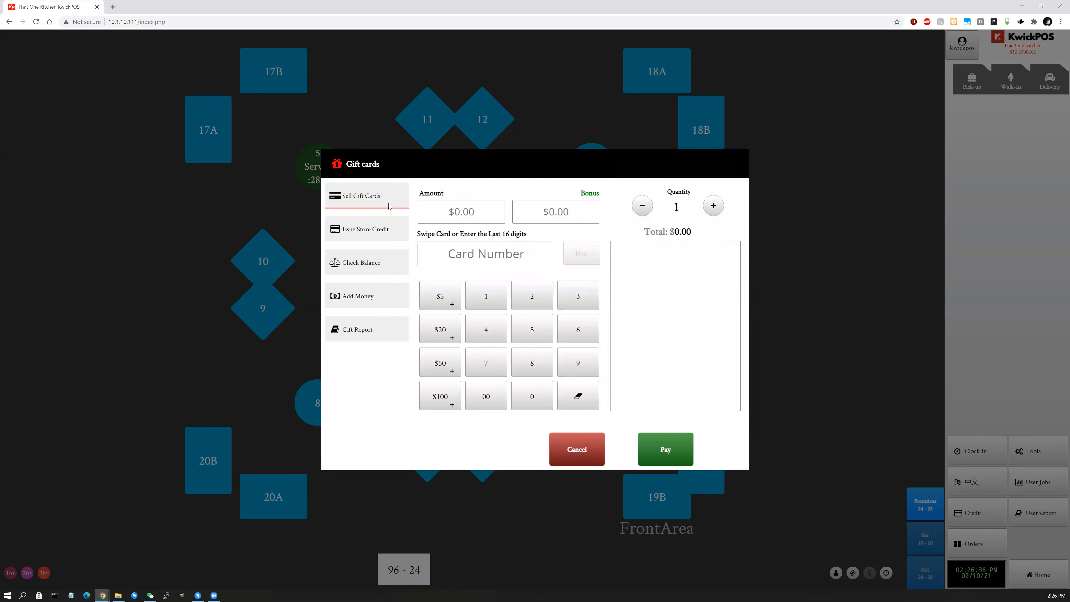
pyautogui.click(470, 216)
pyautogui.write('2')
pyautogui.write('0')
pyautogui.press('BackSpace')
pyautogui.press('BackSpace')
pyautogui.write('50')
pyautogui.click(586, 210)
pyautogui.click(491, 216)
pyautogui.click(566, 219)
pyautogui.write('10')
# Enter the 16-digit gift card number, trimming the extra digit.
pyautogui.click(510, 253)
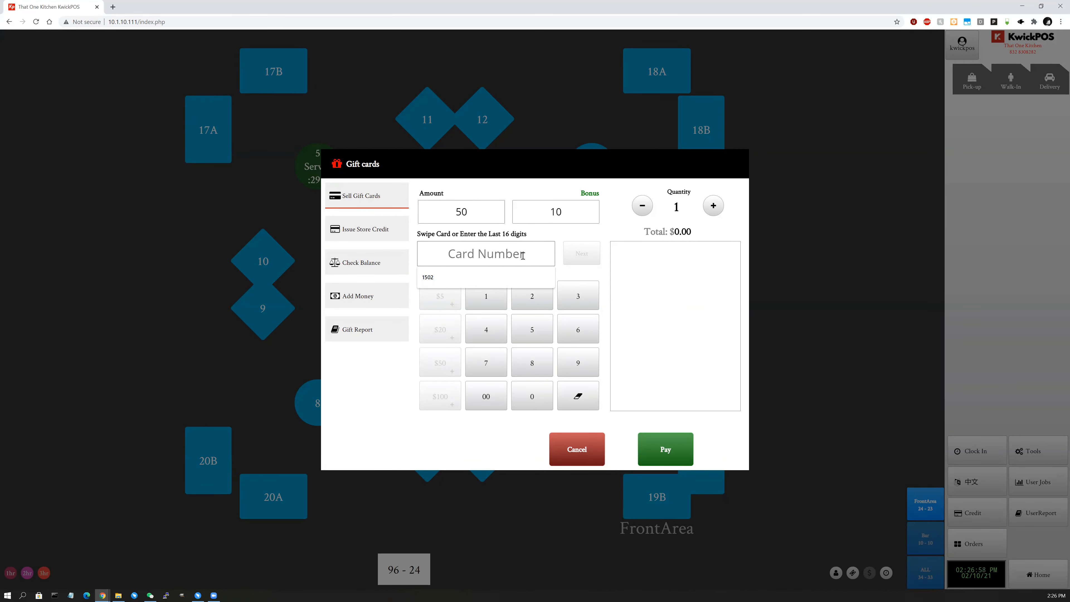
pyautogui.write('123456789')
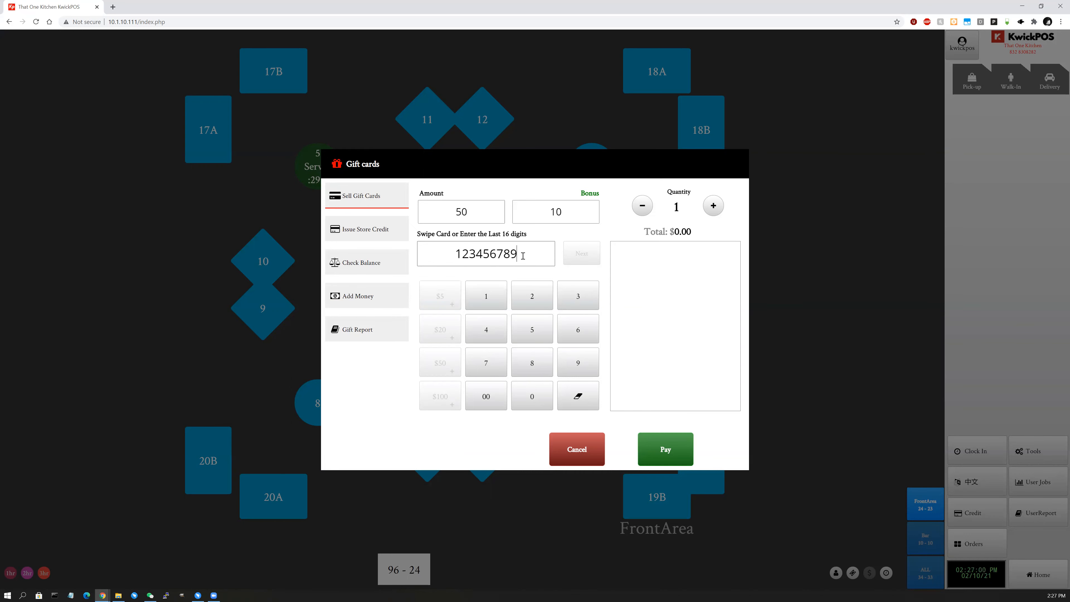
pyautogui.write('01234567')
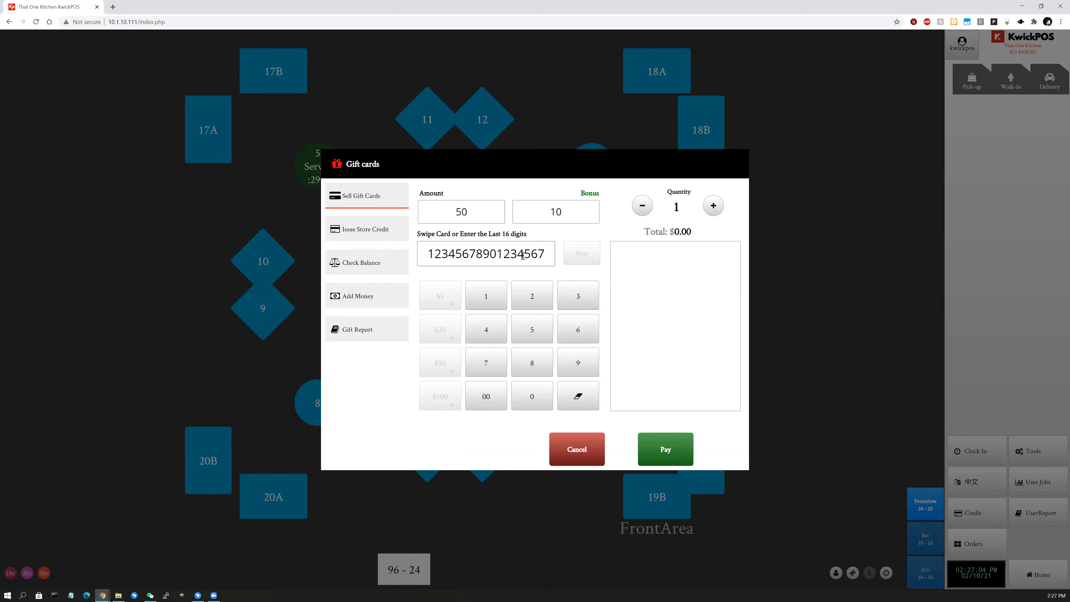
pyautogui.press('BackSpace')
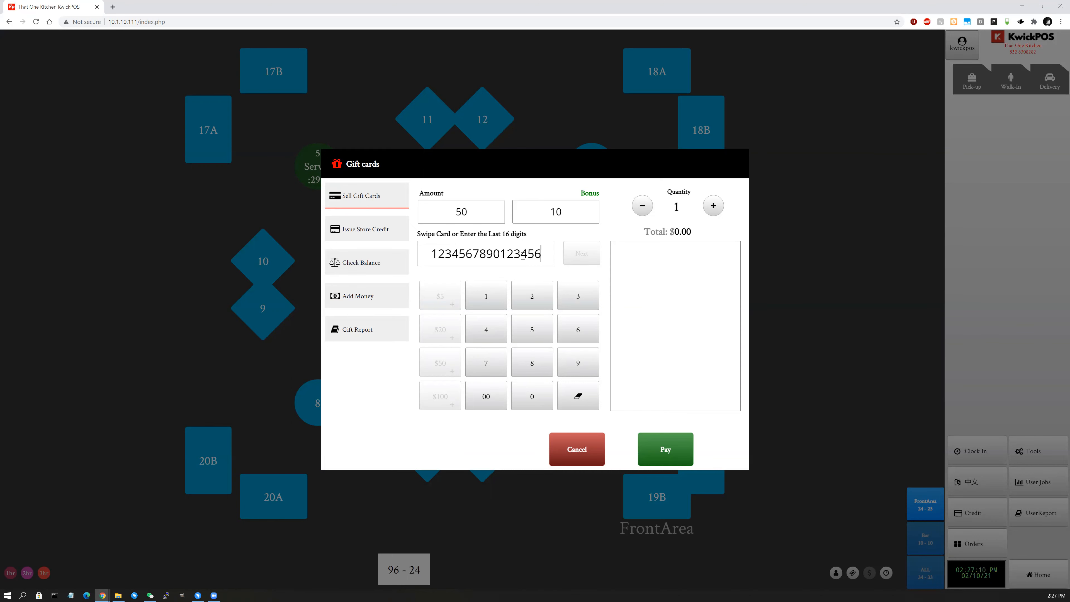
pyautogui.click(543, 257)
pyautogui.write('1111')
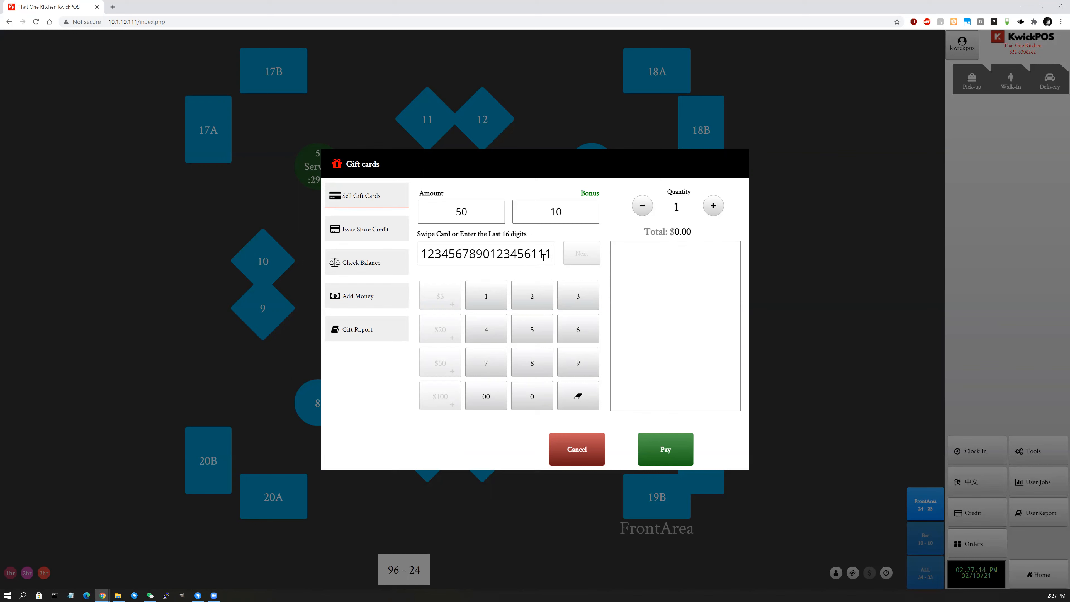
pyautogui.click(593, 253)
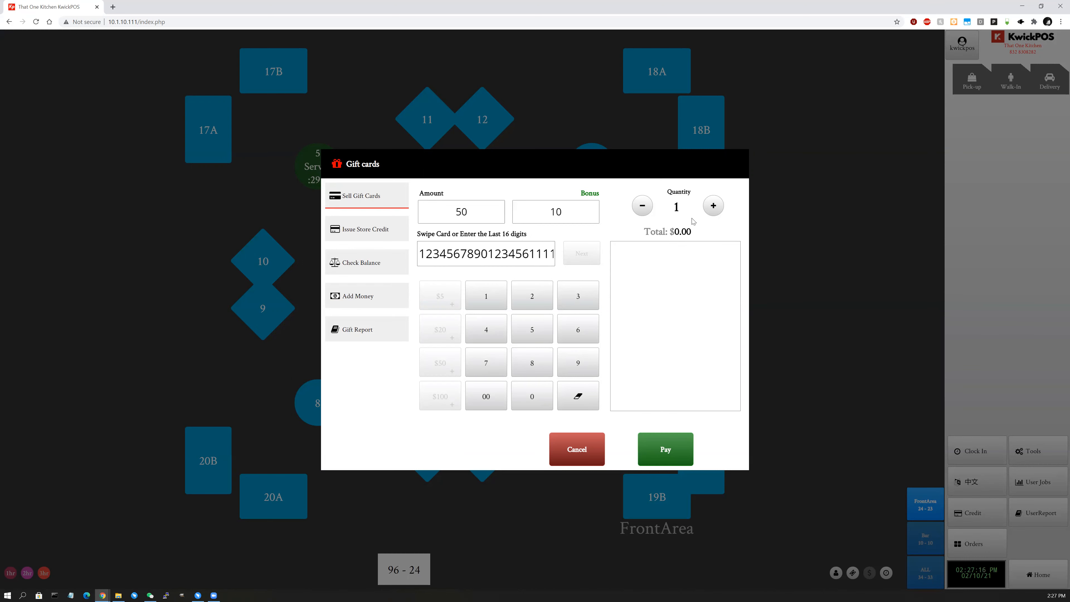
# Raise the gift card quantity to 4 and pay with $100 cash.
pyautogui.click(713, 206)
pyautogui.click(713, 206)
pyautogui.click(713, 207)
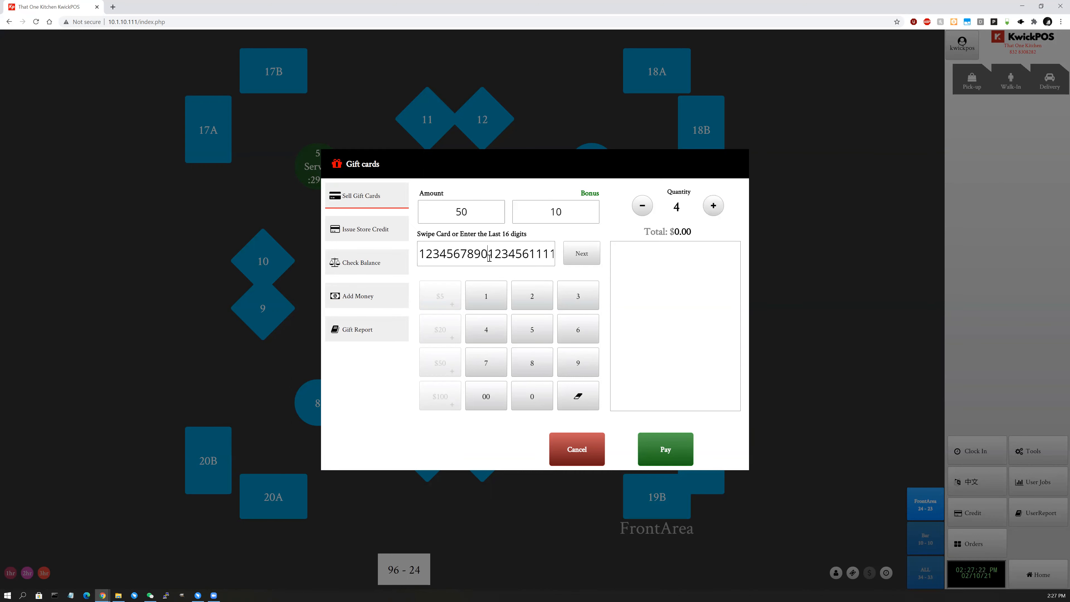
pyautogui.click(672, 451)
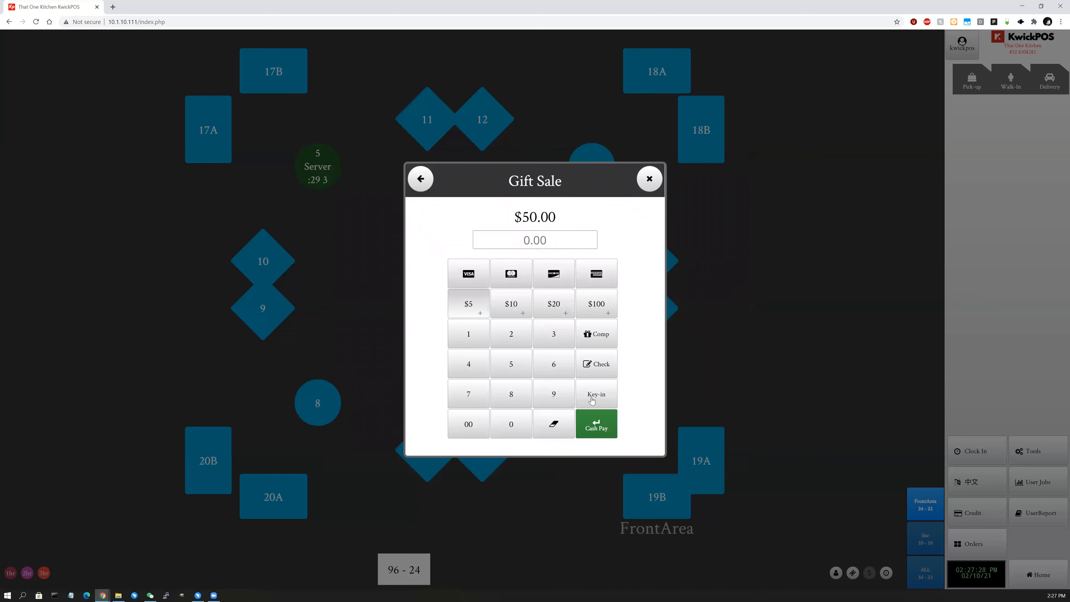
pyautogui.click(594, 310)
# Confirm the $50.00 change to finish the sale, then raise the gift card quantity to 4.
pyautogui.click(605, 397)
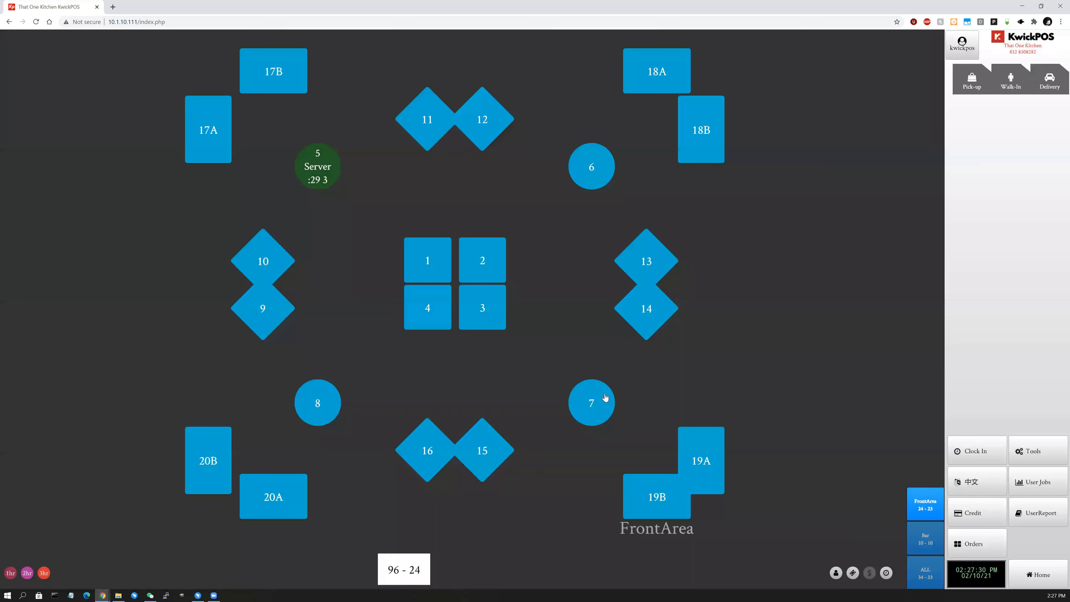
pyautogui.click(1041, 446)
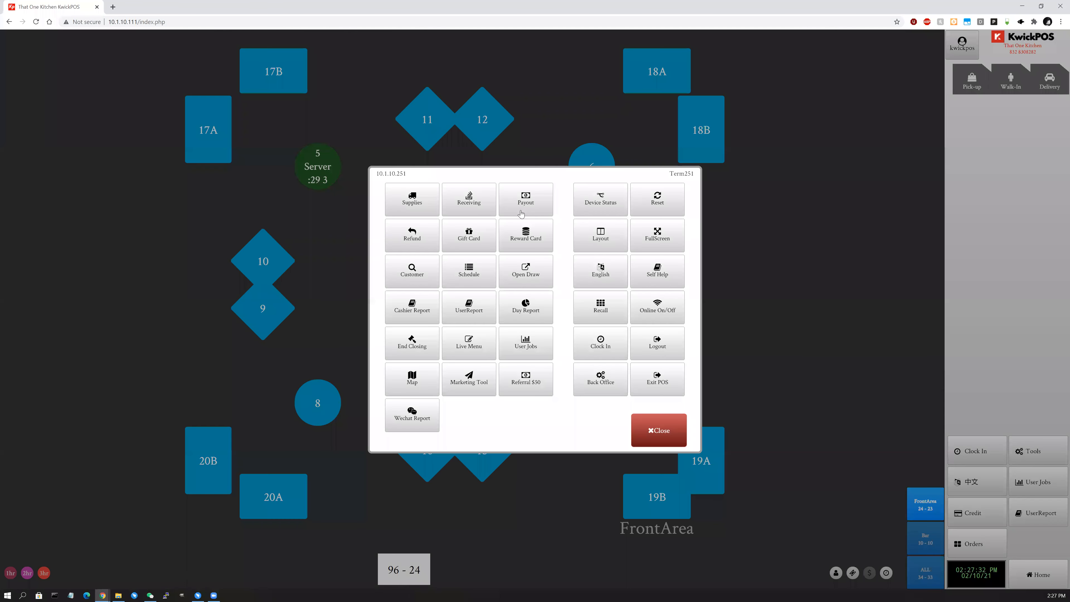
pyautogui.click(477, 236)
pyautogui.click(708, 213)
pyautogui.click(711, 211)
pyautogui.click(715, 213)
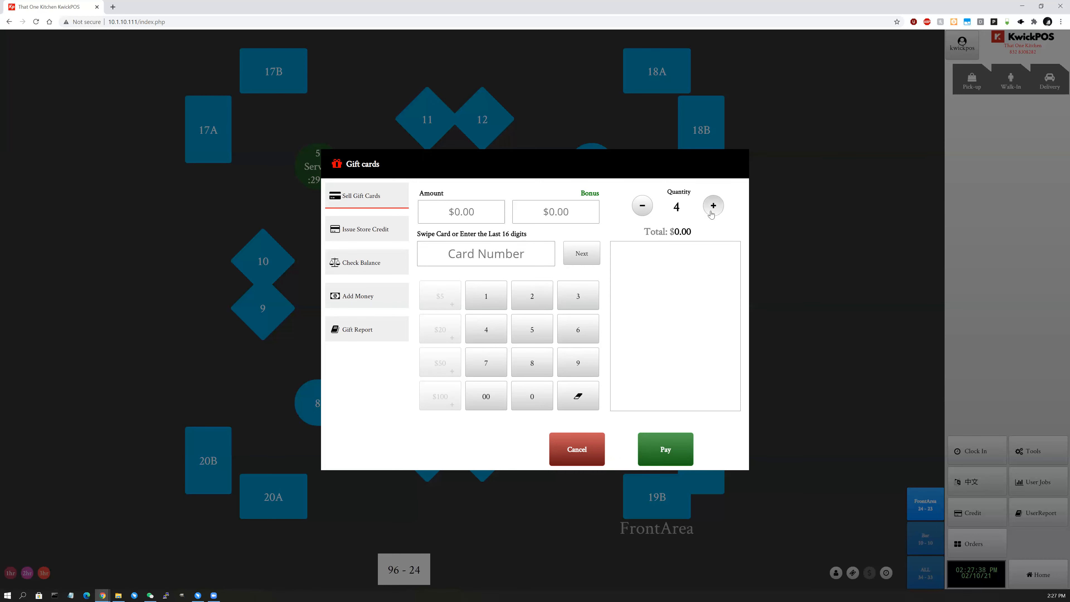
# Enter the first gift card's number, correcting it along the way.
pyautogui.click(492, 255)
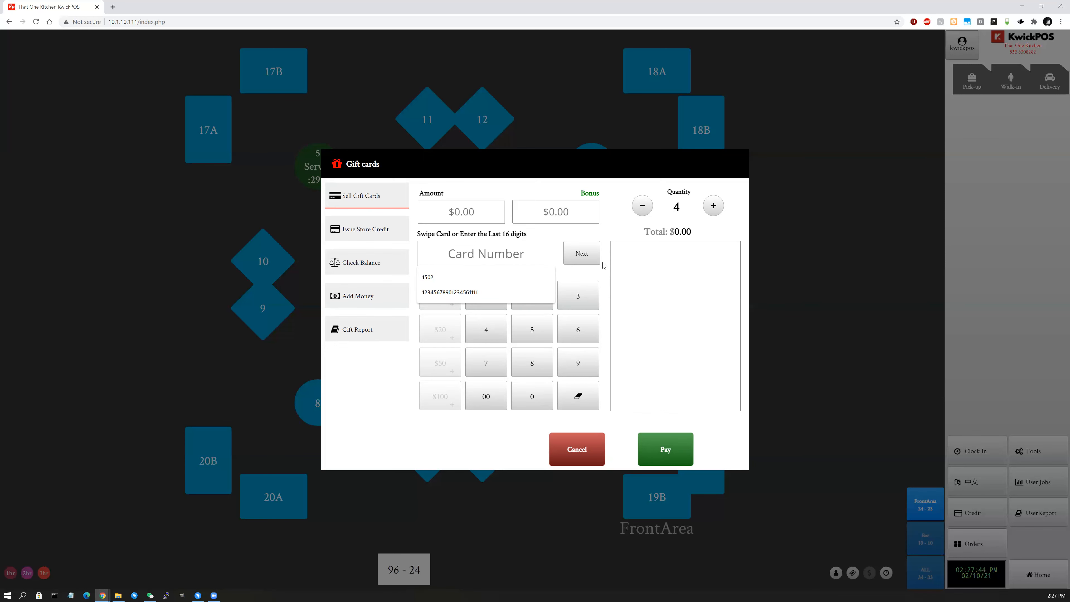
pyautogui.write('12341234')
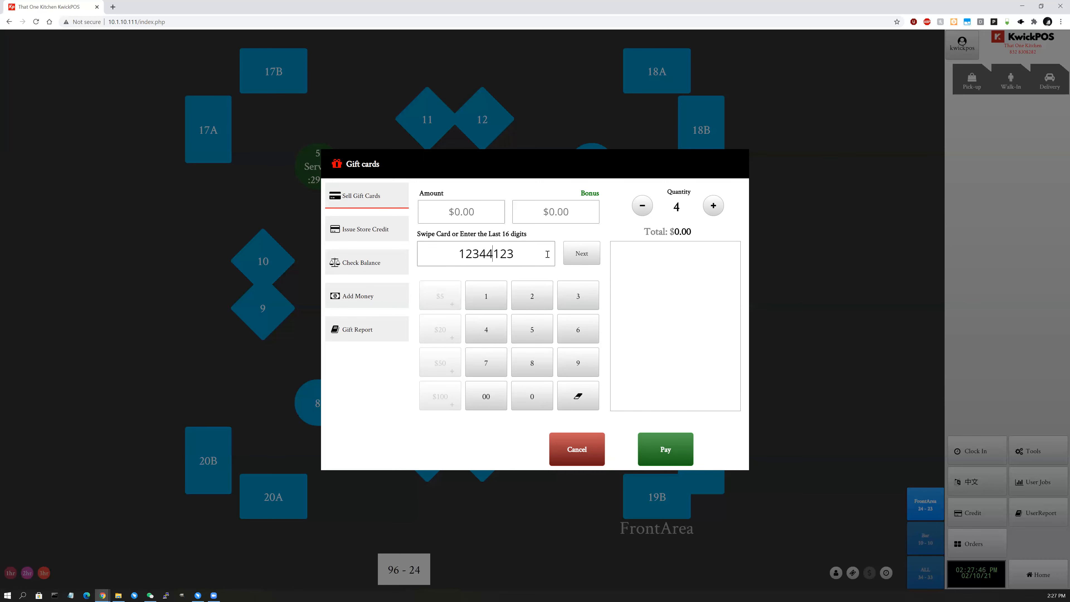
pyautogui.press('BackSpace')
pyautogui.press('BackSpace')
pyautogui.press('BackSpace')
pyautogui.press('BackSpace')
pyautogui.write('1234123412341234')
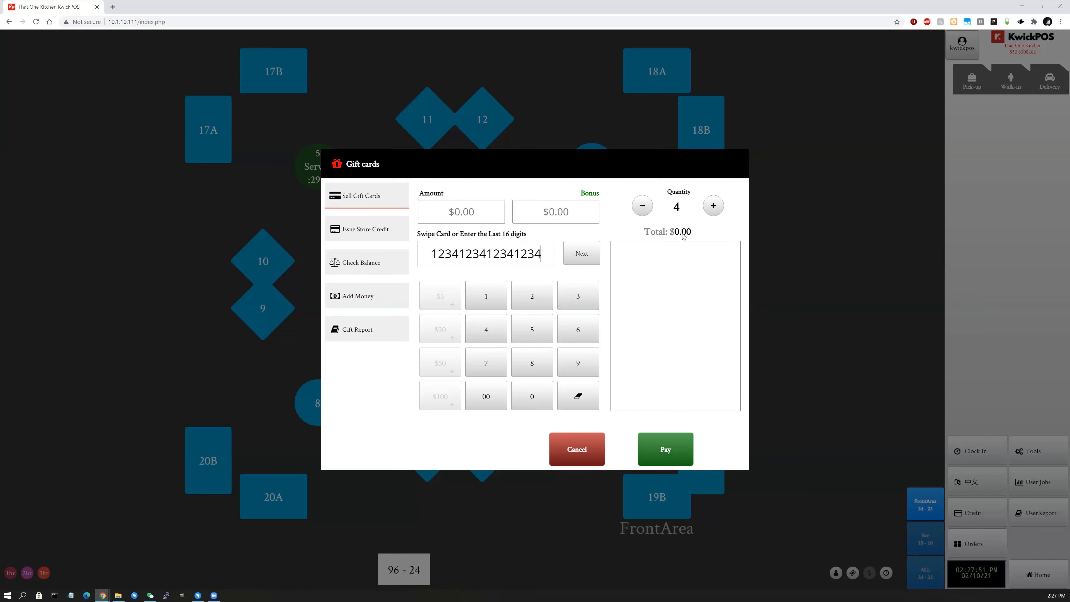
pyautogui.click(713, 205)
pyautogui.write('1234')
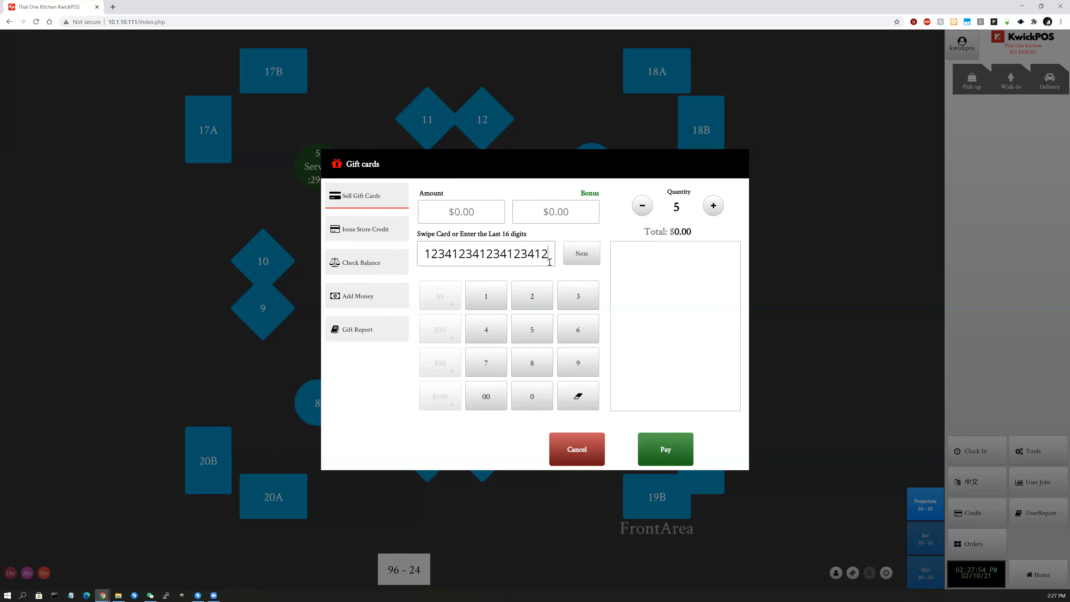
pyautogui.doubleClick(533, 257)
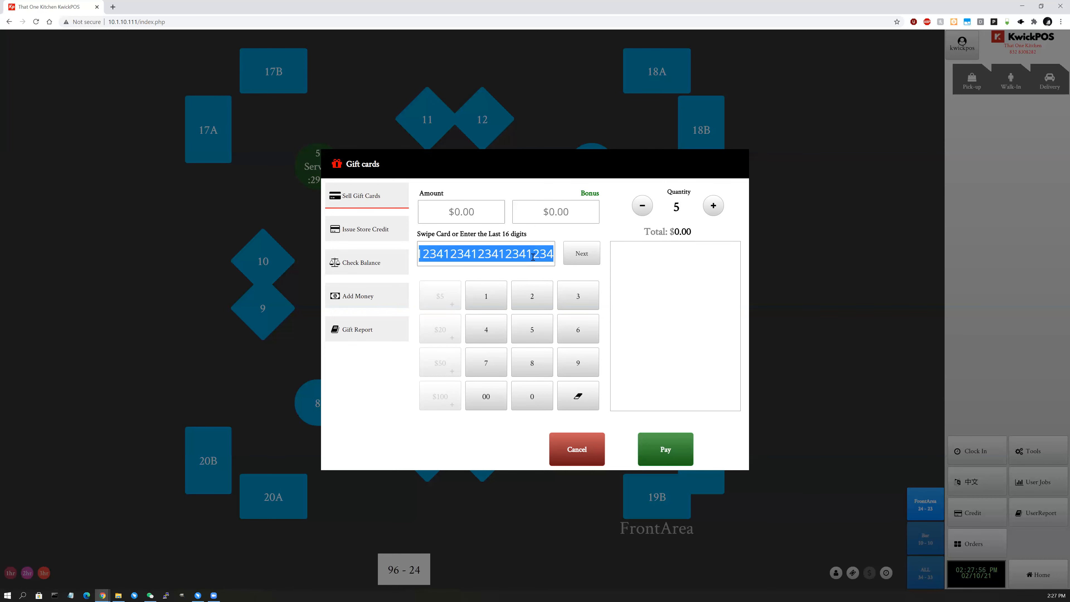
pyautogui.press('BackSpace')
pyautogui.write('123')
# Set the first card's amount to 12 and add it to the sale list.
pyautogui.click(567, 261)
pyautogui.write('12')
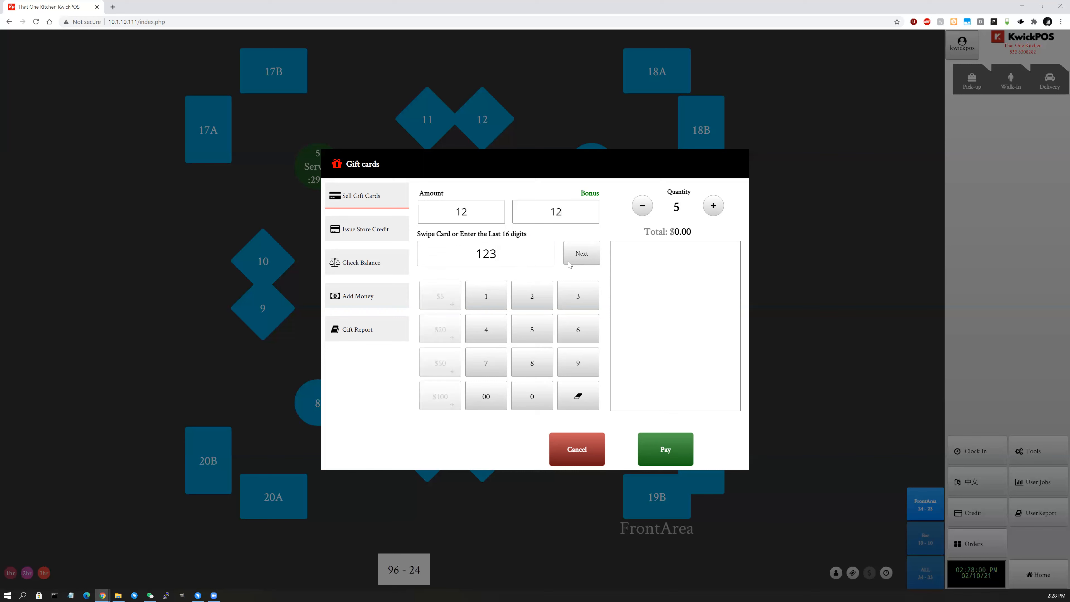
pyautogui.click(712, 206)
pyautogui.click(553, 253)
pyautogui.write('4123412341234')
pyautogui.click(577, 257)
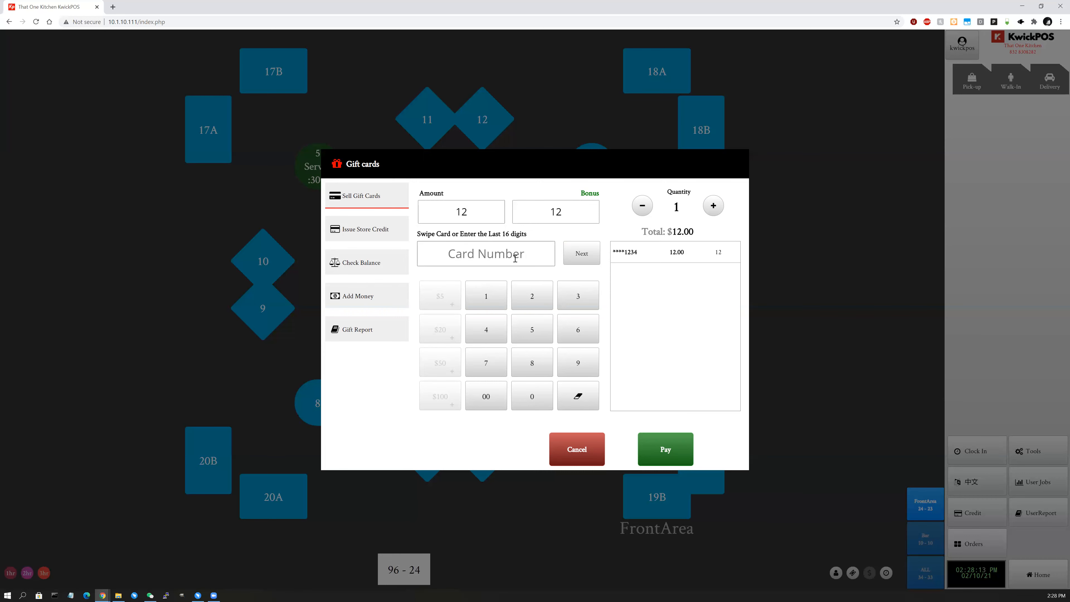
# Add the second and third gift cards by entering their numbers.
pyautogui.write('1234123412341234')
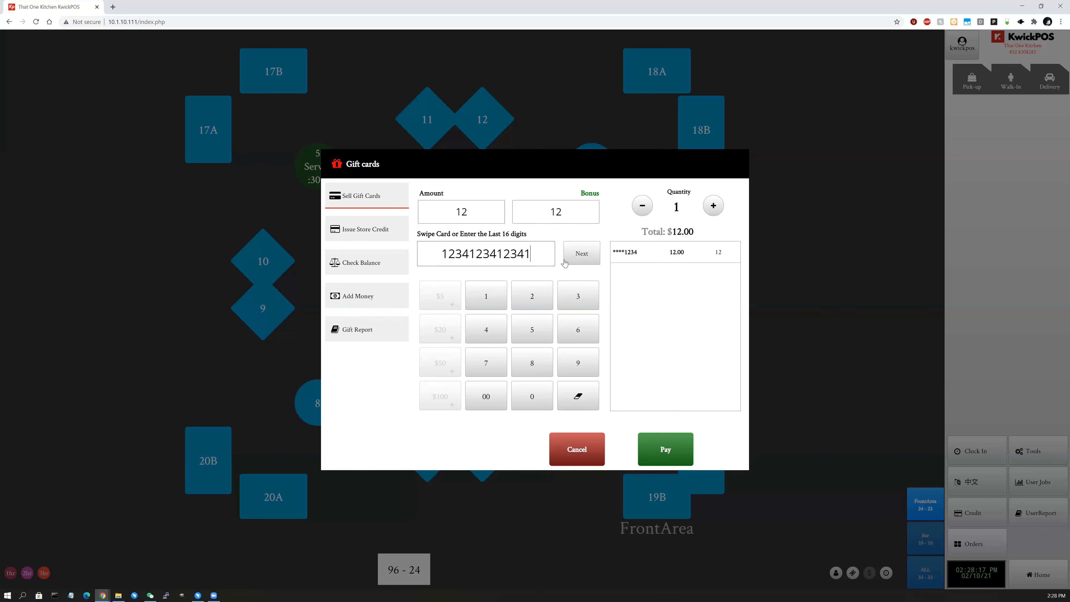
pyautogui.click(579, 258)
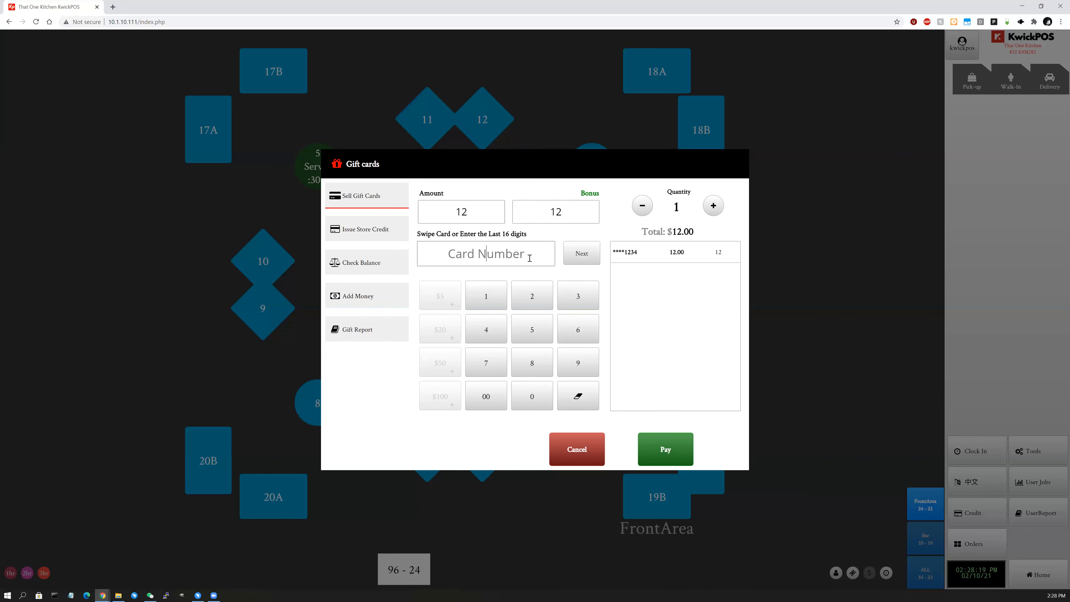
pyautogui.write('1234')
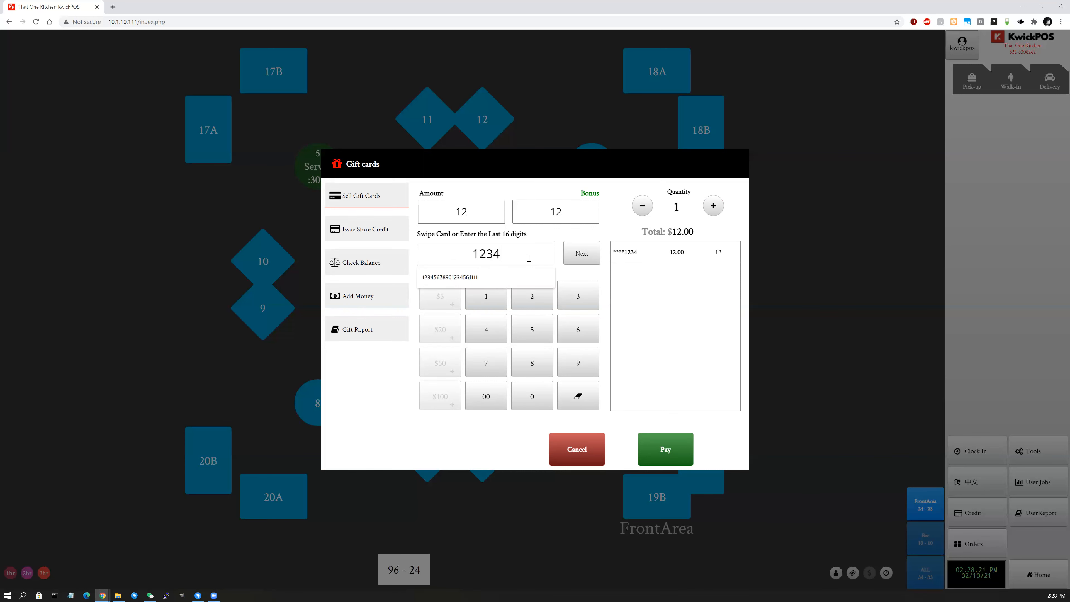
pyautogui.write('123456782341')
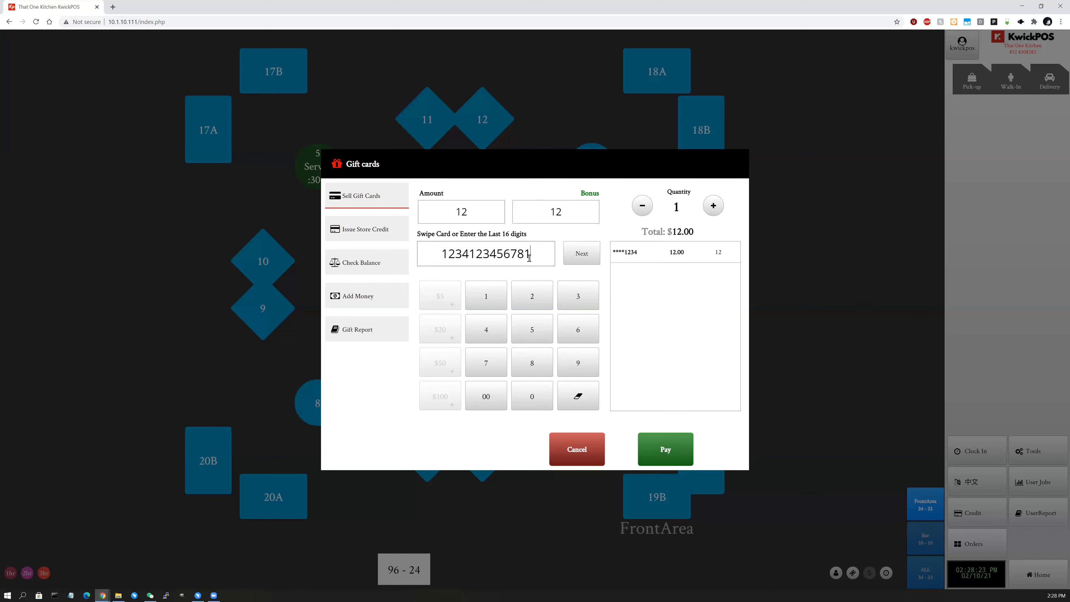
pyautogui.click(581, 254)
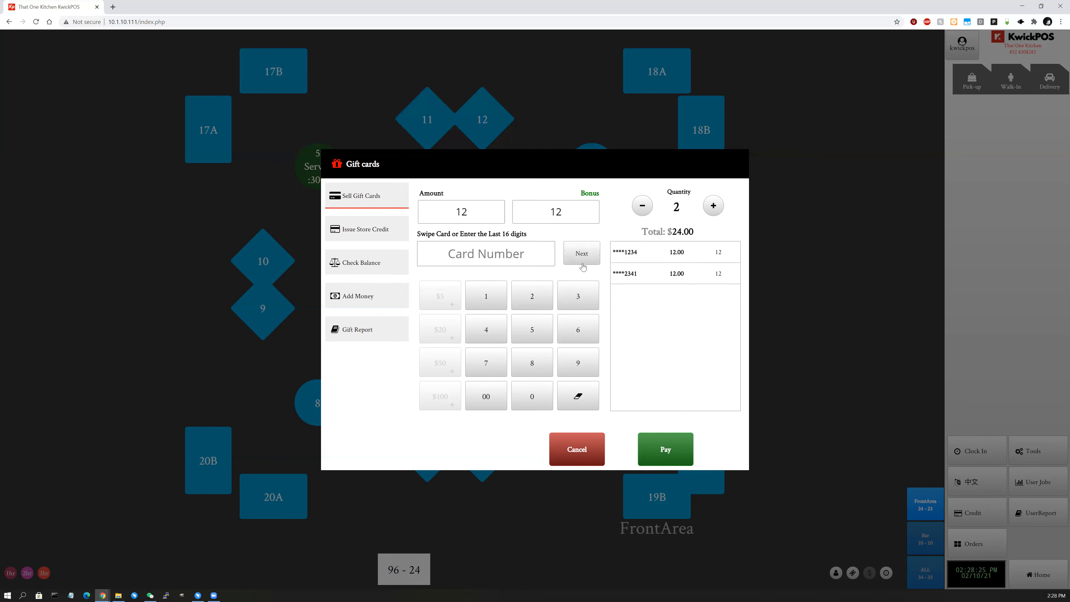
pyautogui.write('123443124')
pyautogui.write('31243124')
pyautogui.write('321')
pyautogui.click(583, 257)
# Enter a store credit amount of 12 under Issue Store Credit.
pyautogui.click(385, 230)
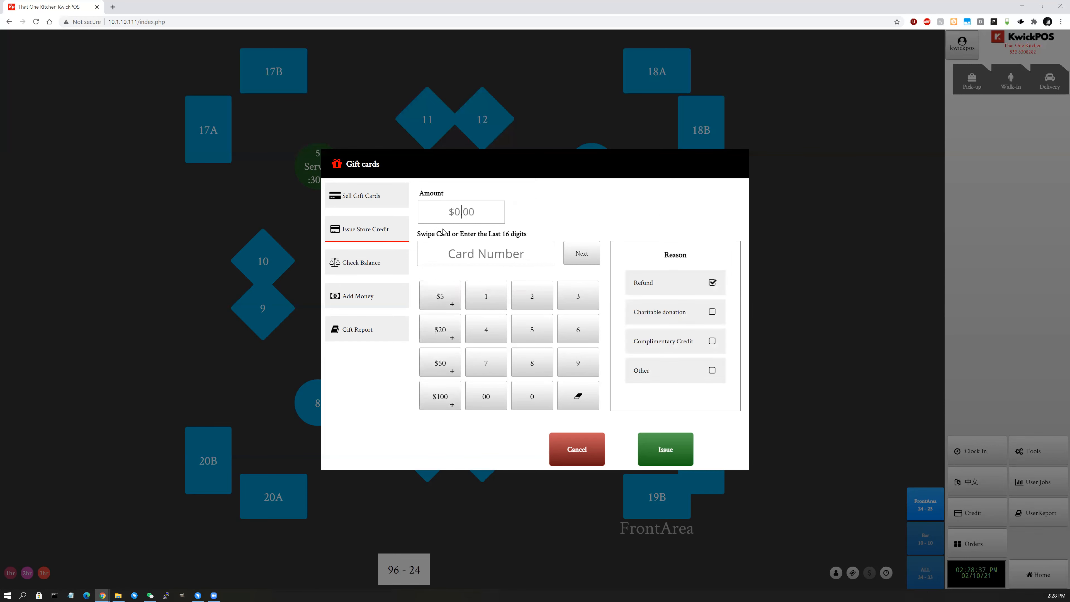
pyautogui.click(473, 218)
pyautogui.write('12')
pyautogui.click(498, 252)
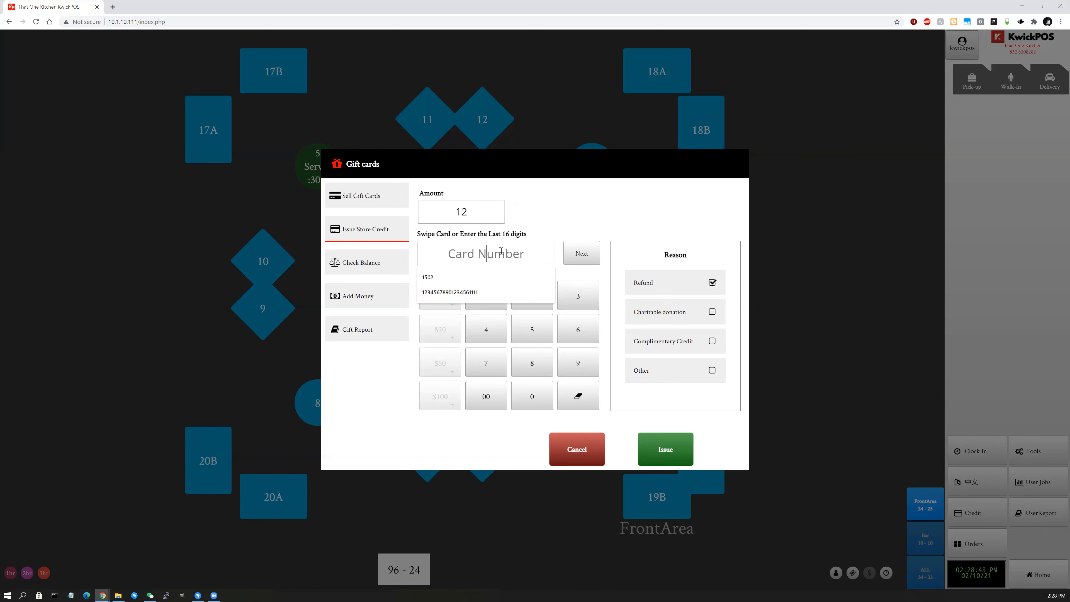
pyautogui.click(556, 197)
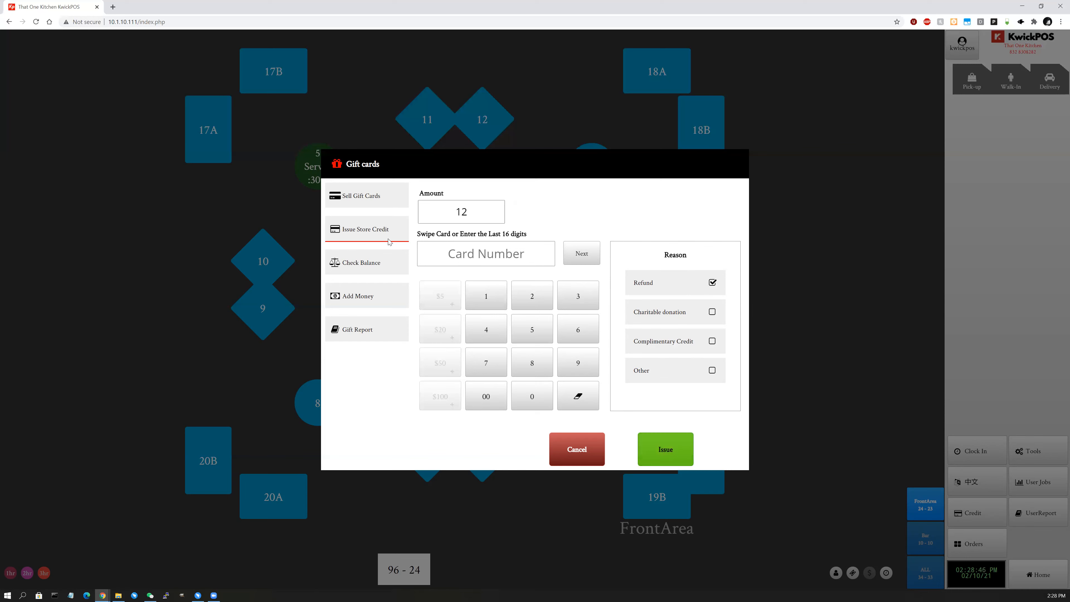
# Try the Check Balance option, dismissing the card number suggestions.
pyautogui.click(376, 270)
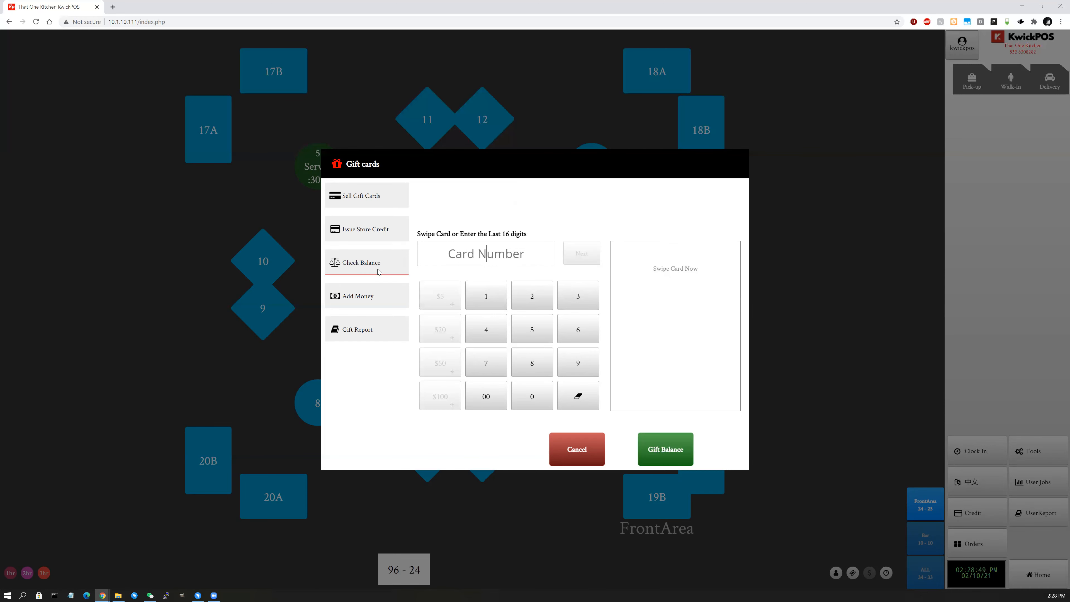
pyautogui.click(520, 264)
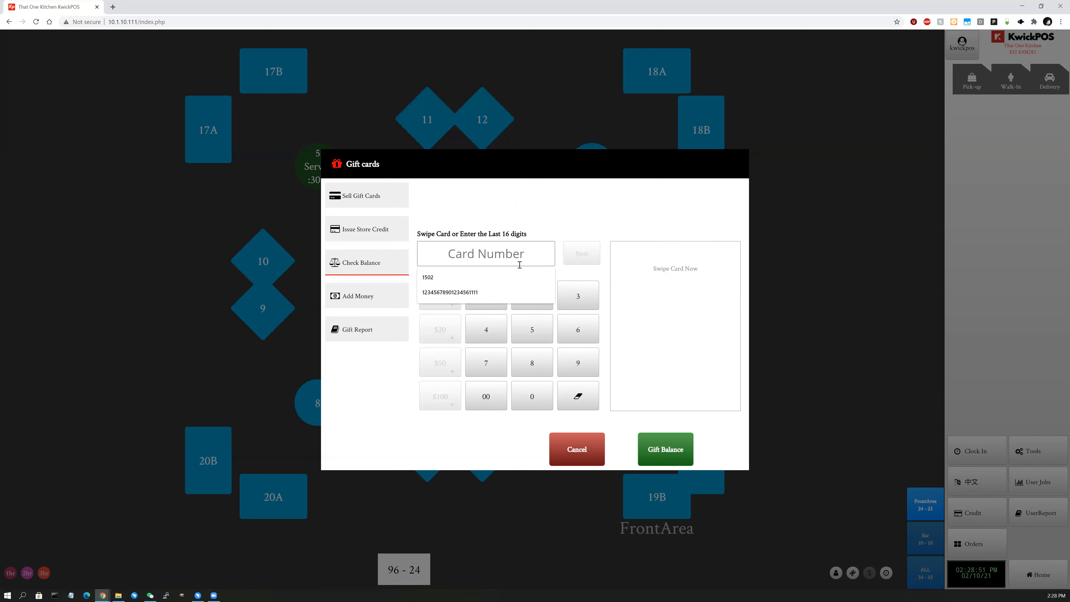
pyautogui.click(557, 215)
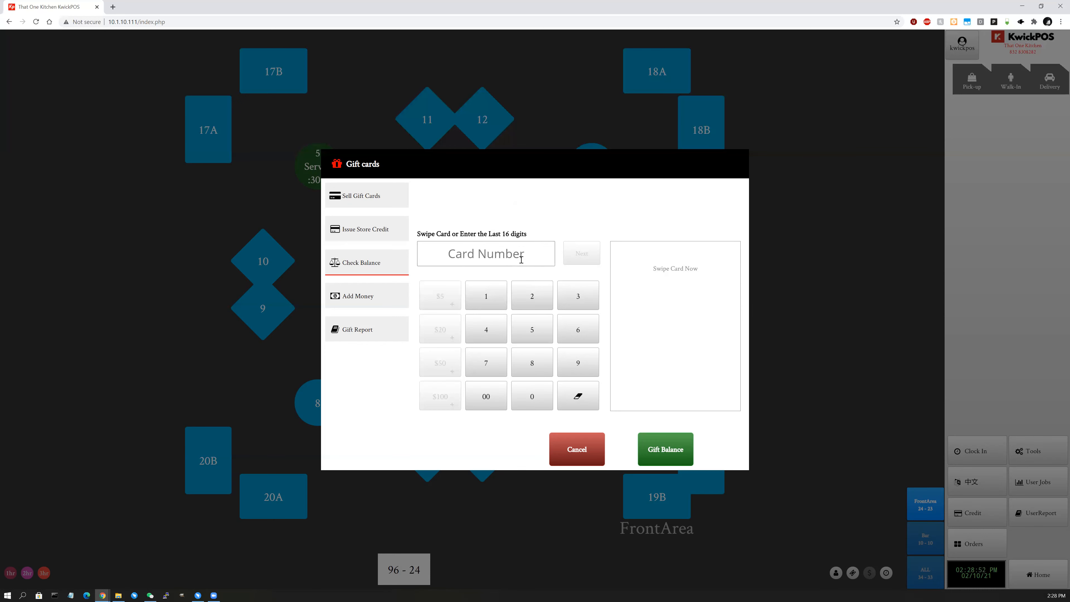
pyautogui.click(521, 259)
pyautogui.click(686, 280)
# Enter 25 under Add Money and open the Gift Report.
pyautogui.click(384, 306)
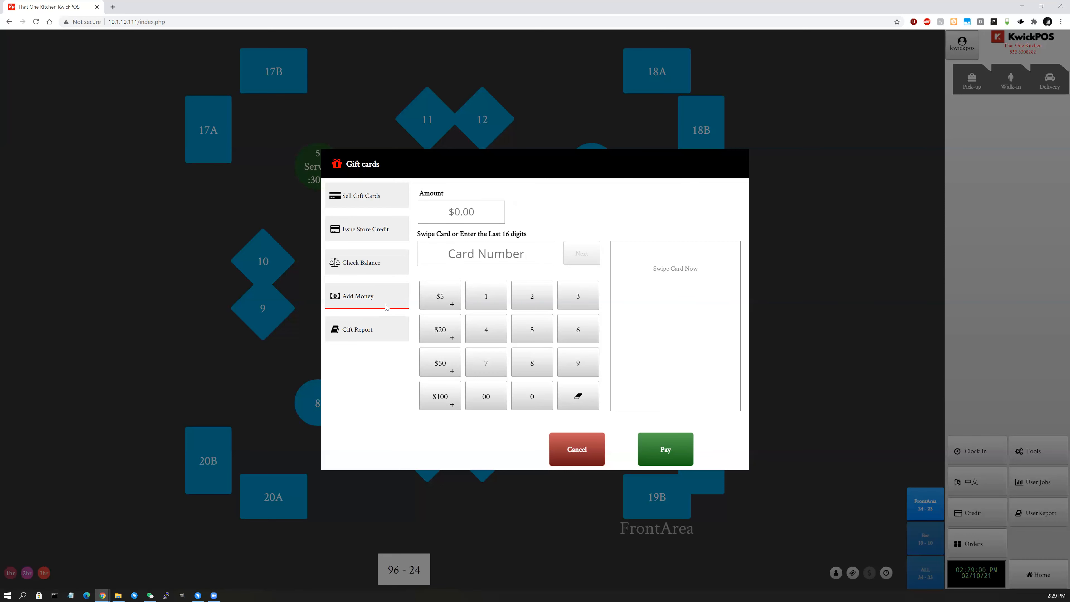
pyautogui.click(489, 205)
pyautogui.write('25')
pyautogui.click(525, 249)
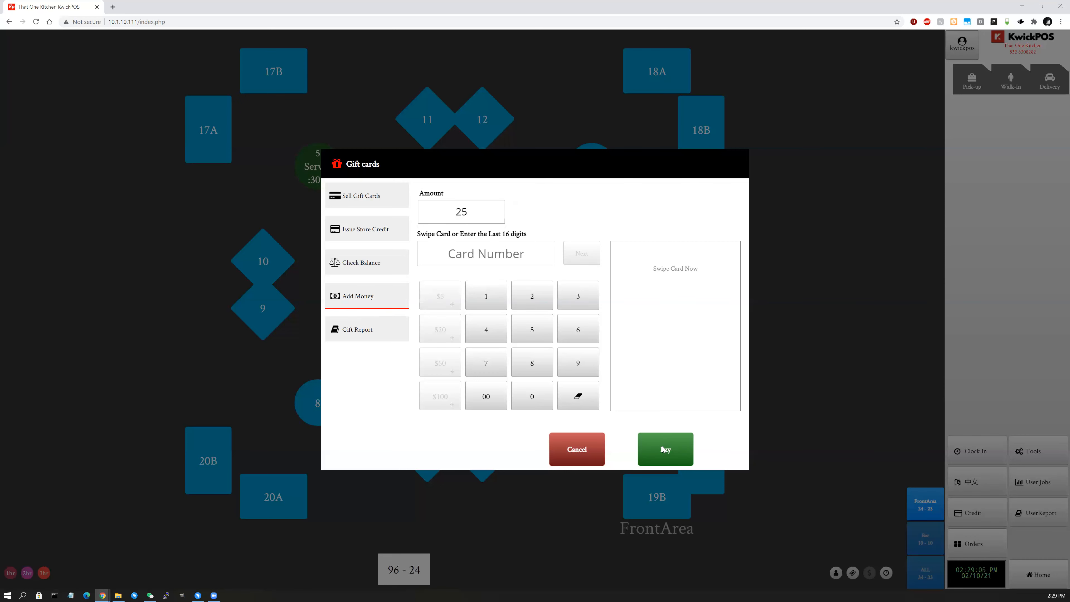
pyautogui.click(382, 333)
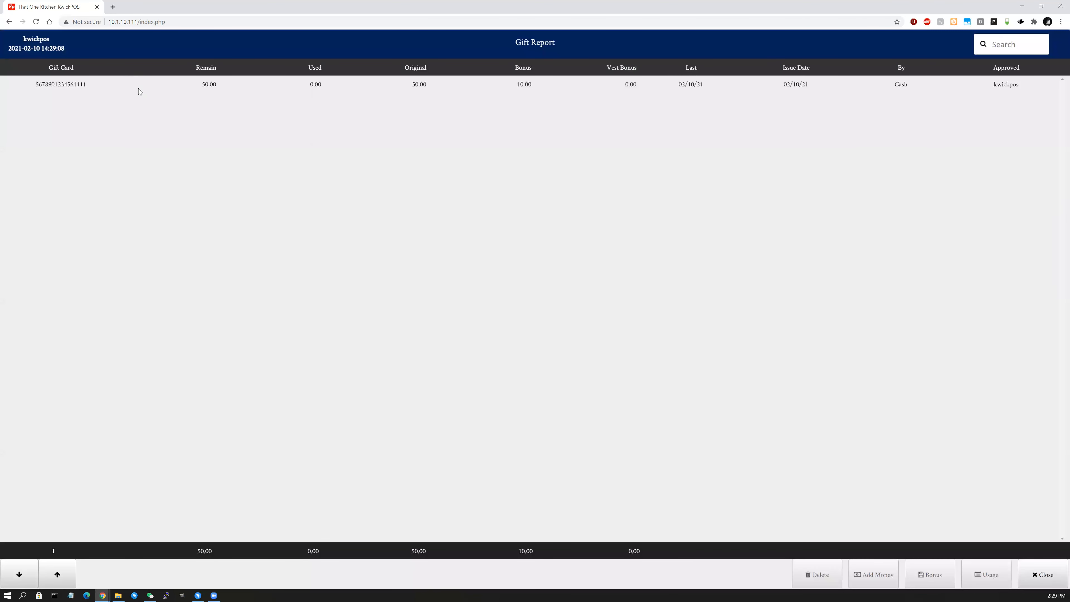
# Close the Gift Report and Gift cards dialog, returning to the POS tools list.
pyautogui.click(153, 90)
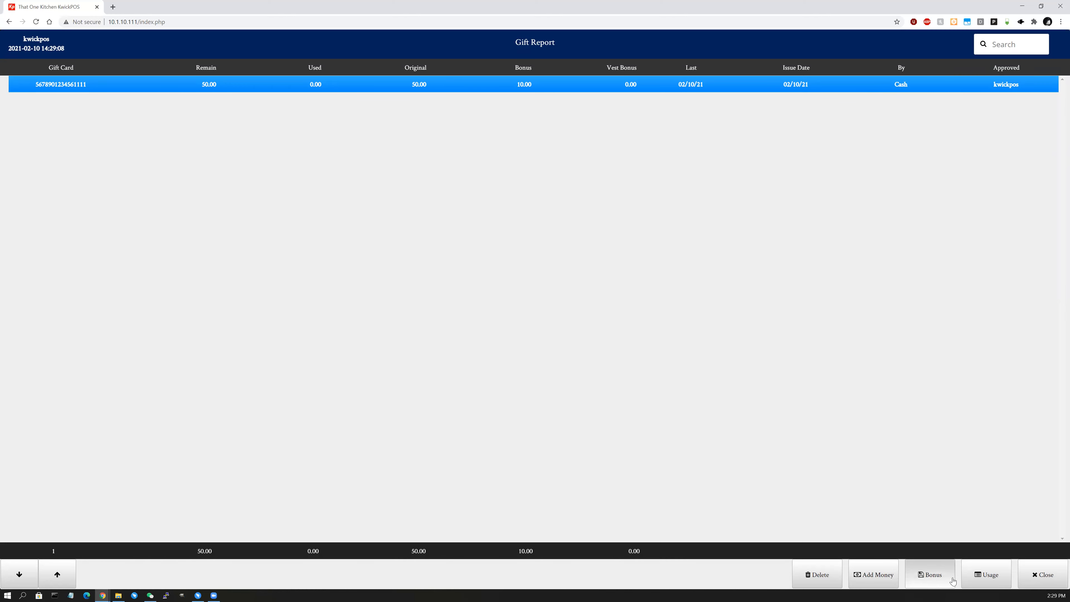
pyautogui.click(1043, 574)
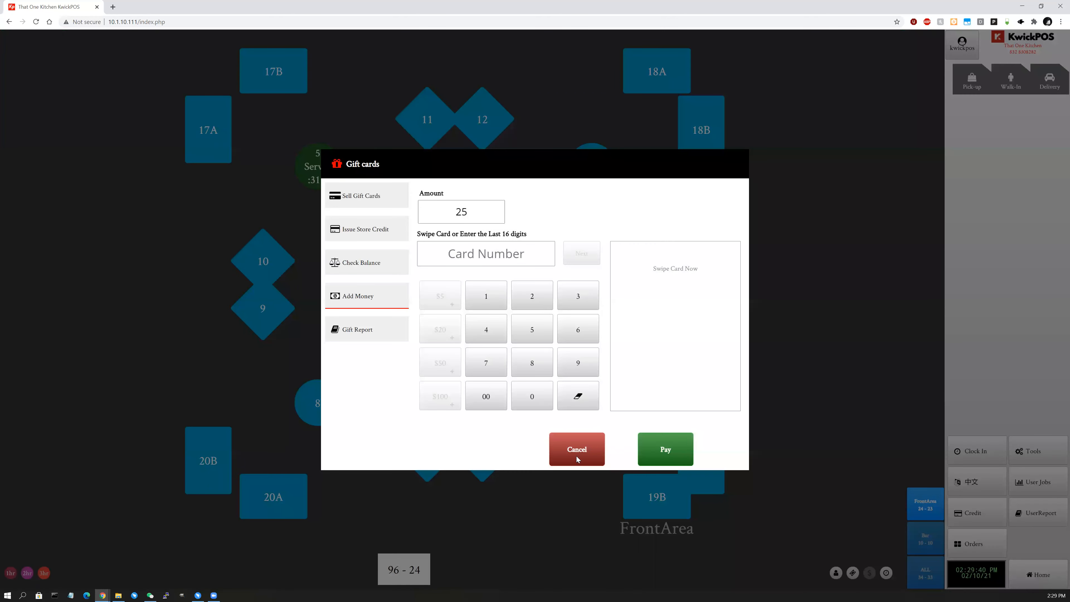
pyautogui.click(577, 458)
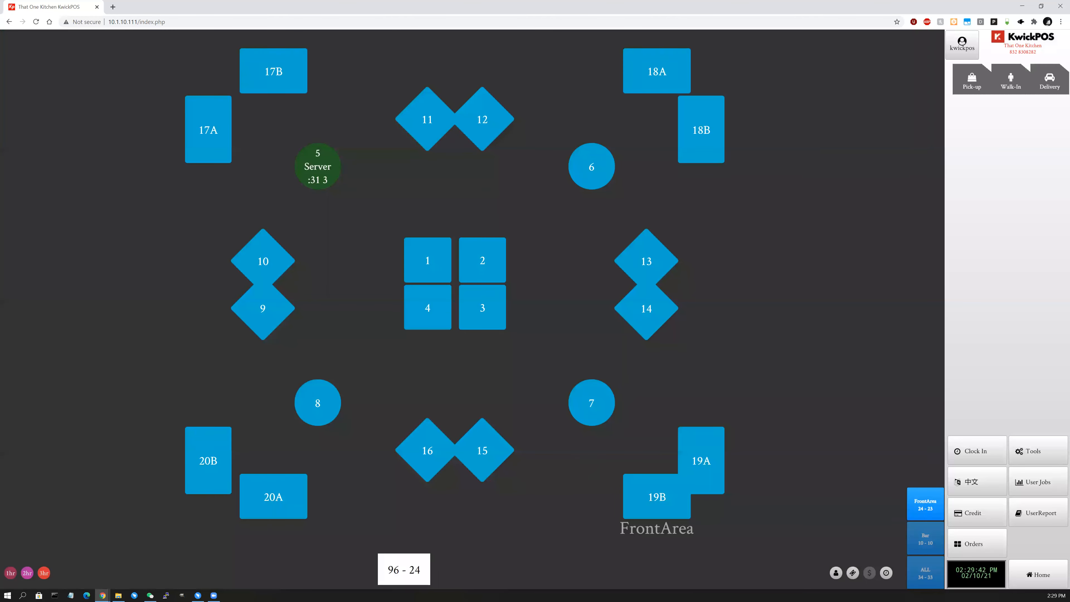
pyautogui.click(1045, 457)
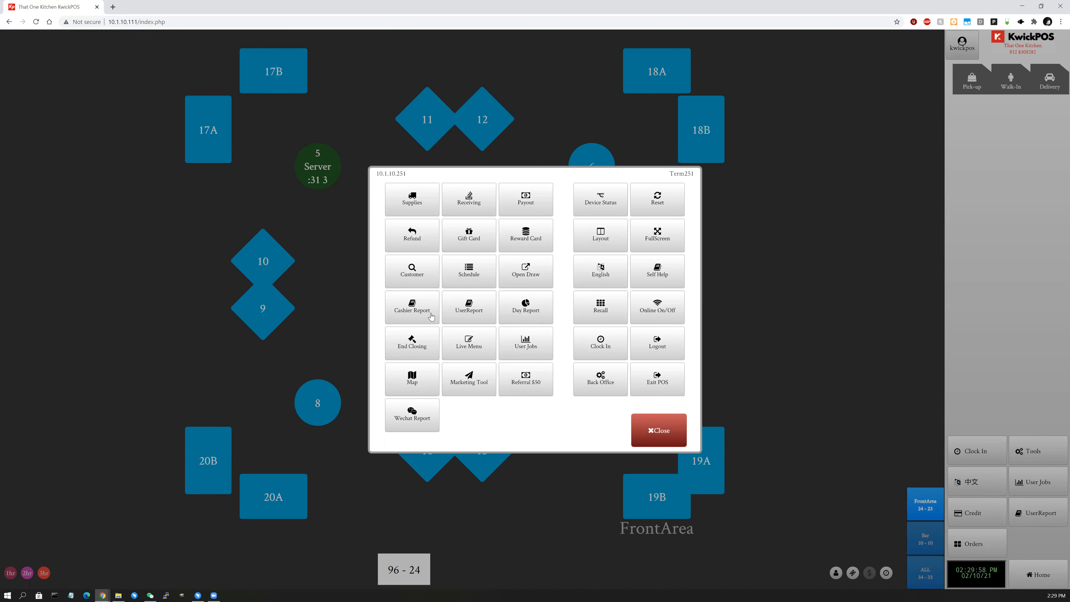
# View the 2021-02-10 Cashier Report with cash payments of 10.00 and 7.27, then close it.
pyautogui.click(432, 314)
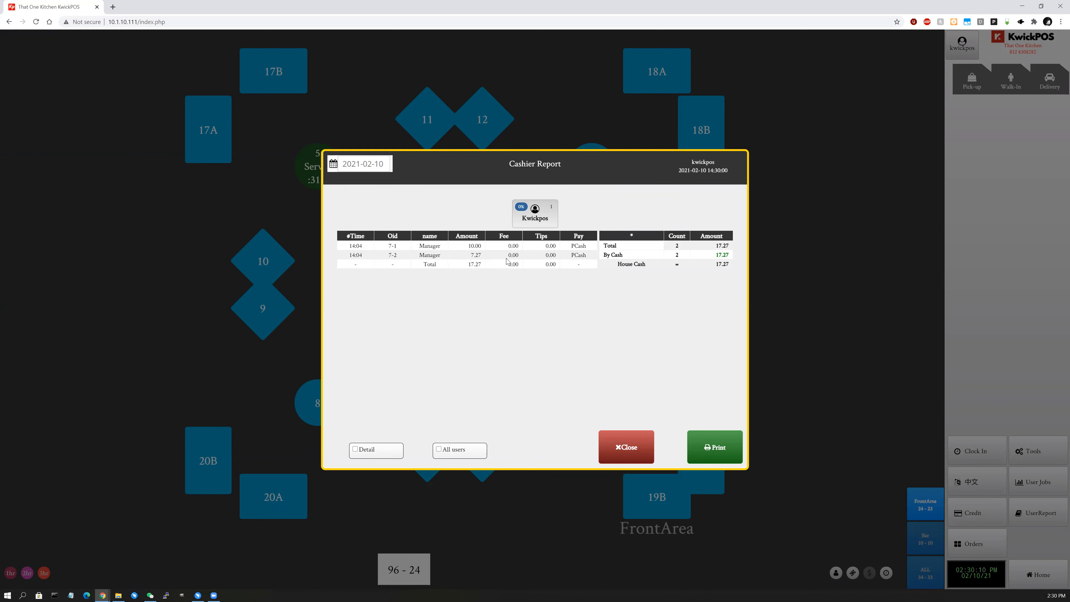
pyautogui.click(633, 450)
# Compare the Server and Kwickpos figures in UserReport, view the all-users summary, then close it.
pyautogui.click(1019, 445)
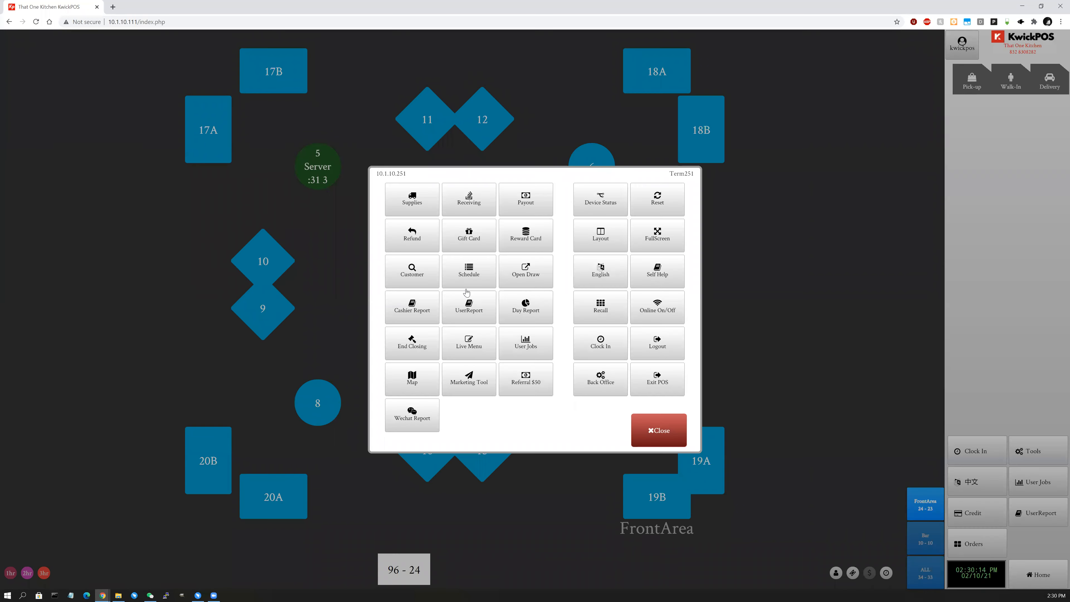
pyautogui.click(450, 250)
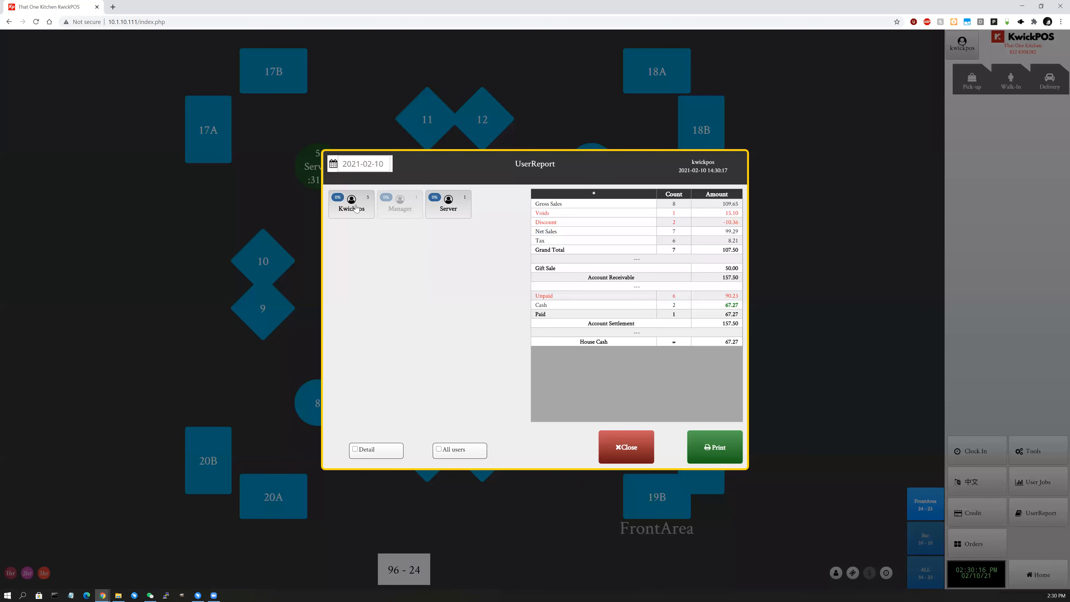
pyautogui.click(427, 213)
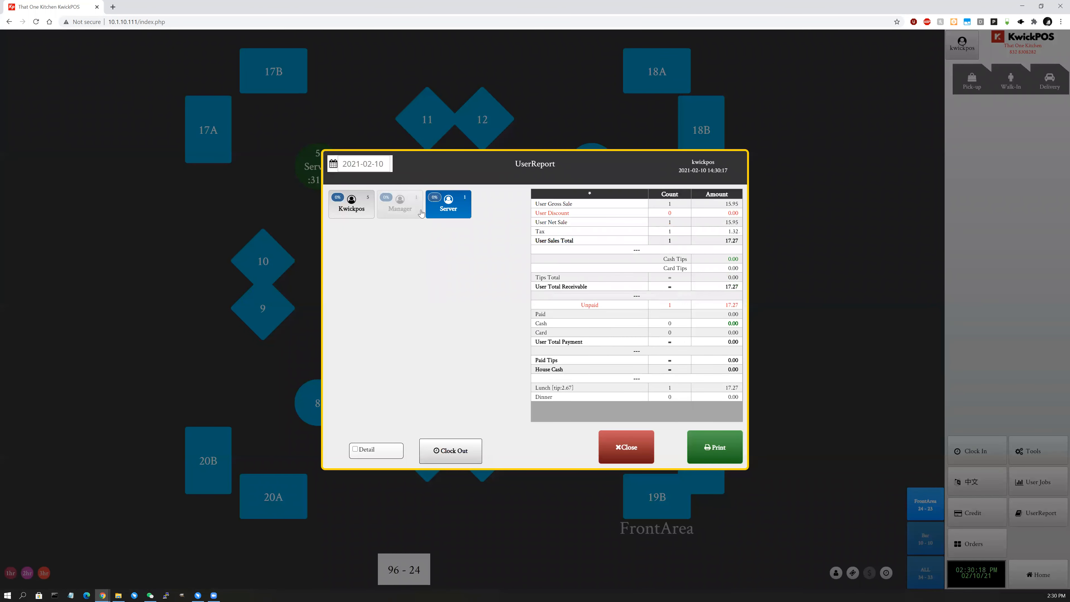
pyautogui.click(365, 212)
pyautogui.click(440, 211)
pyautogui.click(368, 214)
pyautogui.click(367, 218)
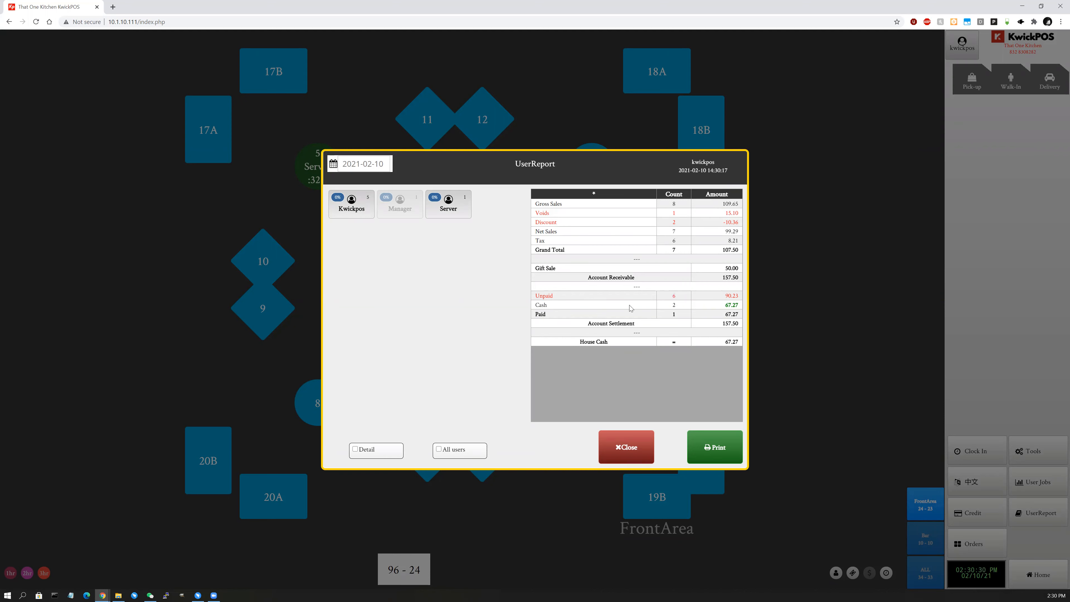
pyautogui.click(645, 460)
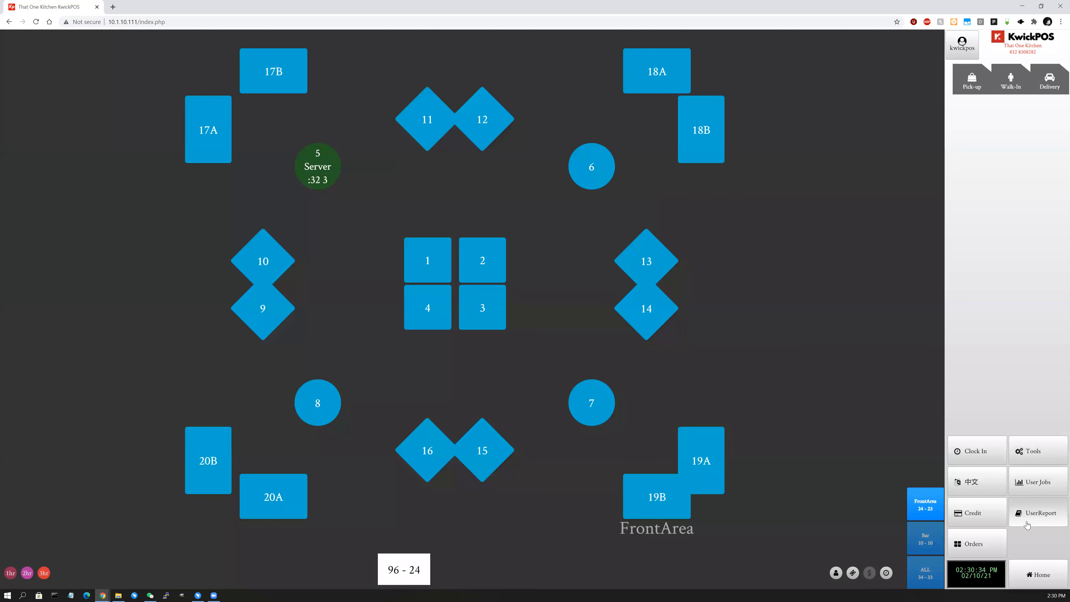
pyautogui.click(1027, 447)
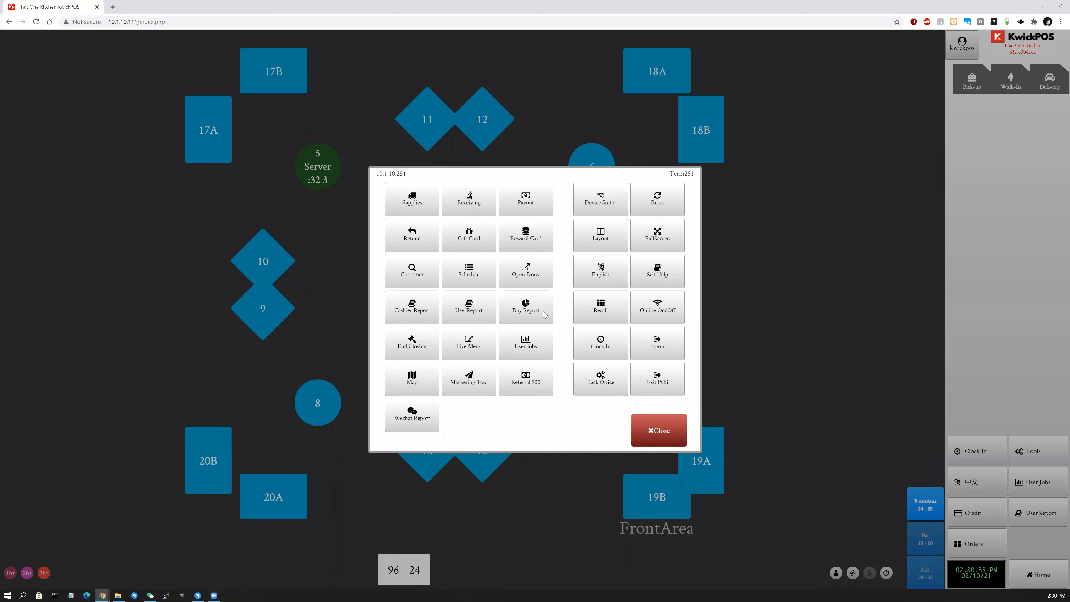
pyautogui.click(543, 314)
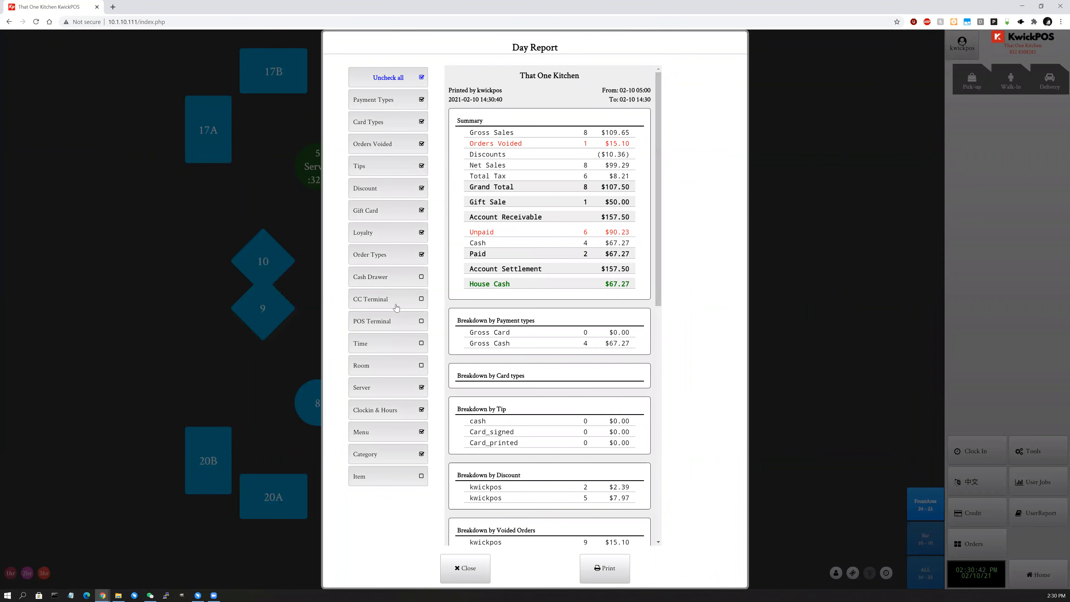
pyautogui.click(388, 78)
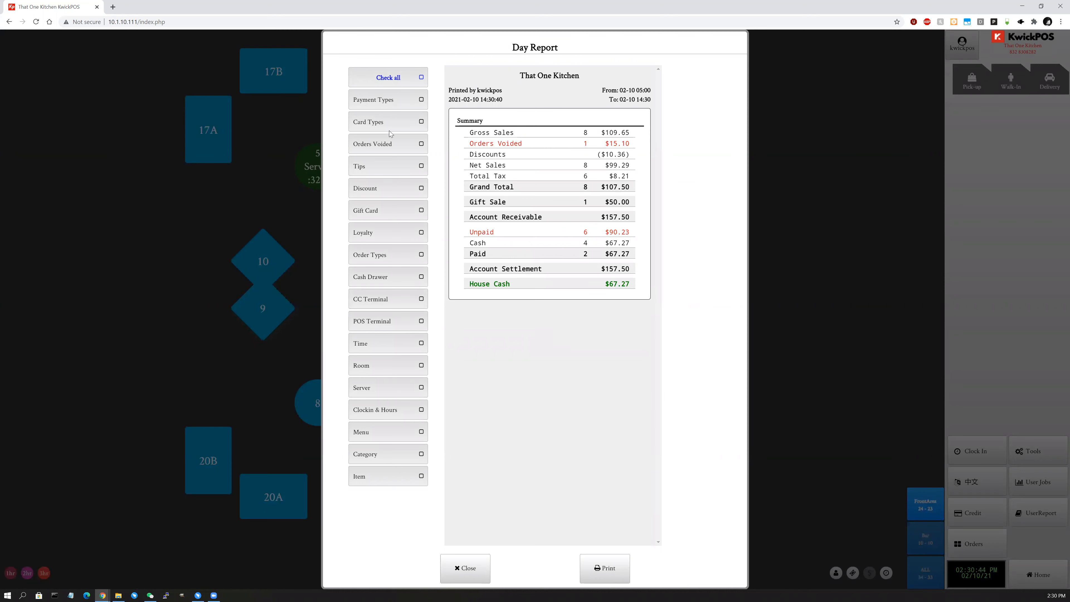
pyautogui.click(388, 77)
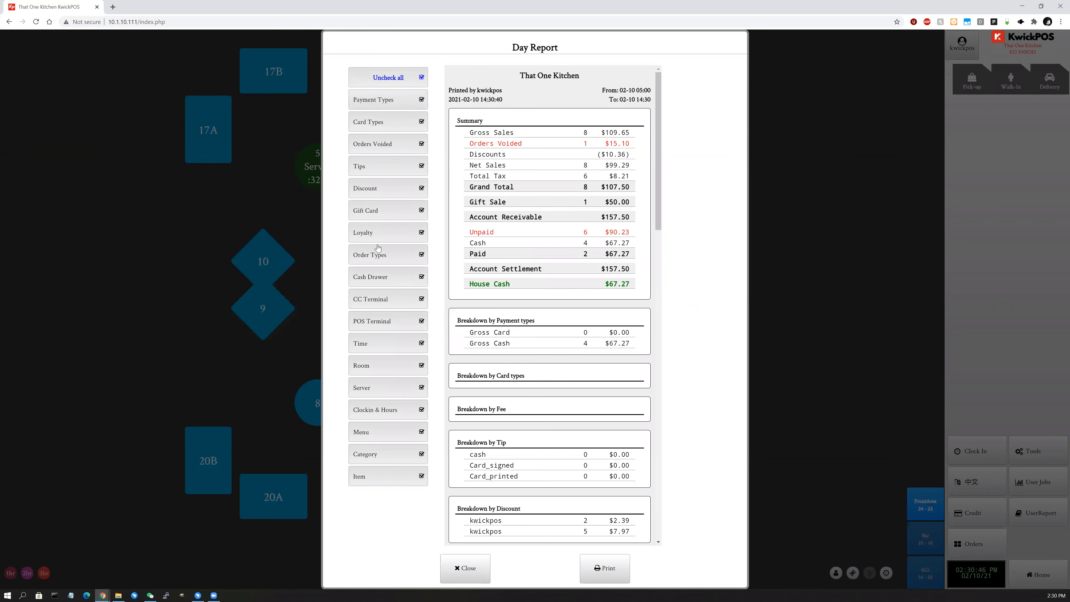
pyautogui.scroll(-2, 575, 252)
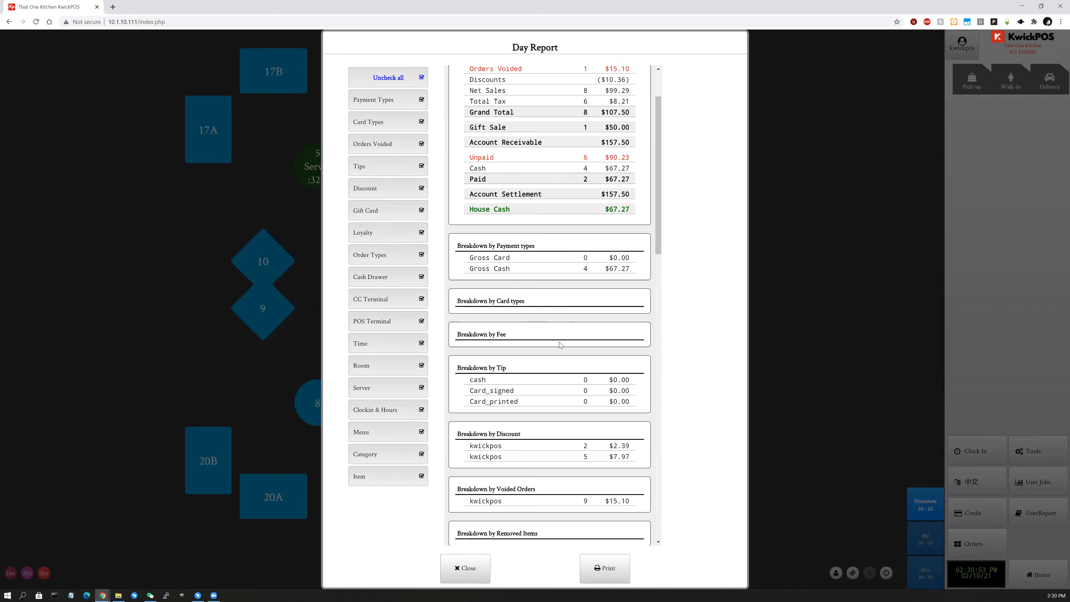
pyautogui.scroll(-4, 598, 344)
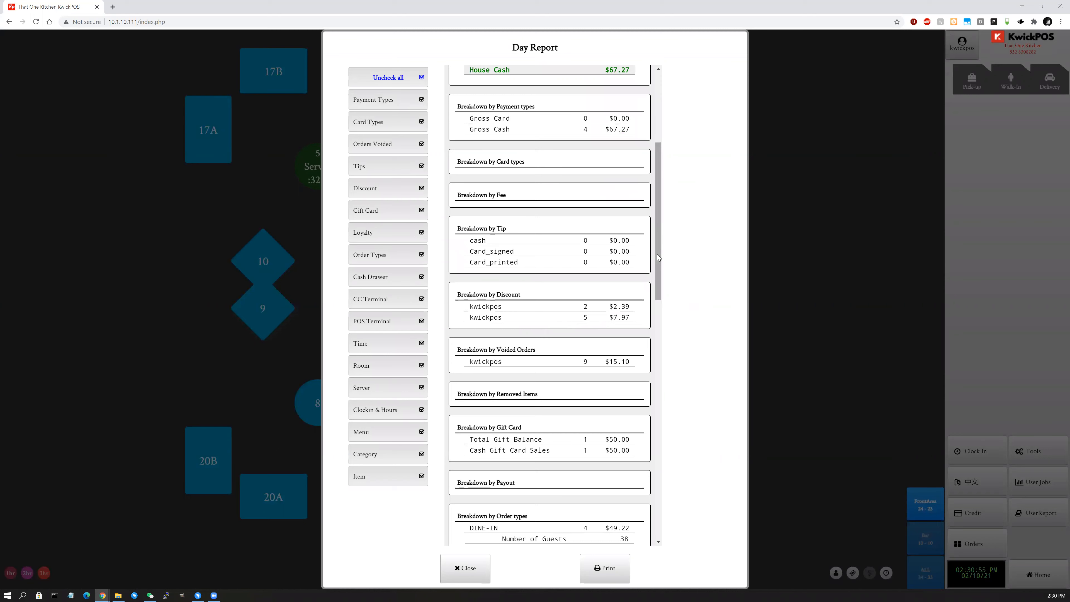
pyautogui.scroll(-3, 658, 258)
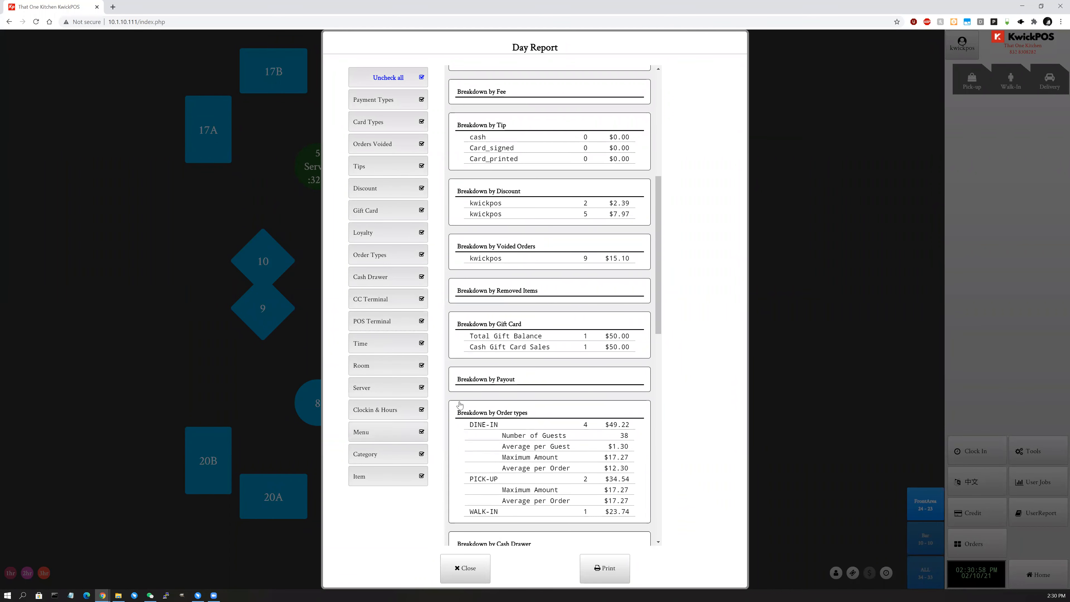
pyautogui.scroll(-7, 654, 442)
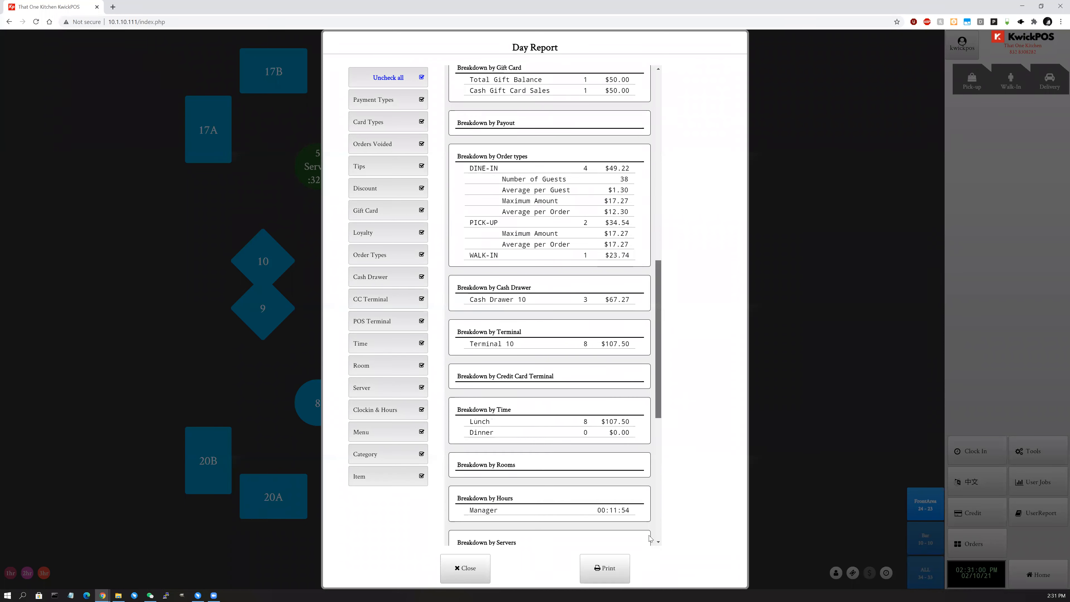
pyautogui.scroll(-8, 650, 538)
pyautogui.click(465, 567)
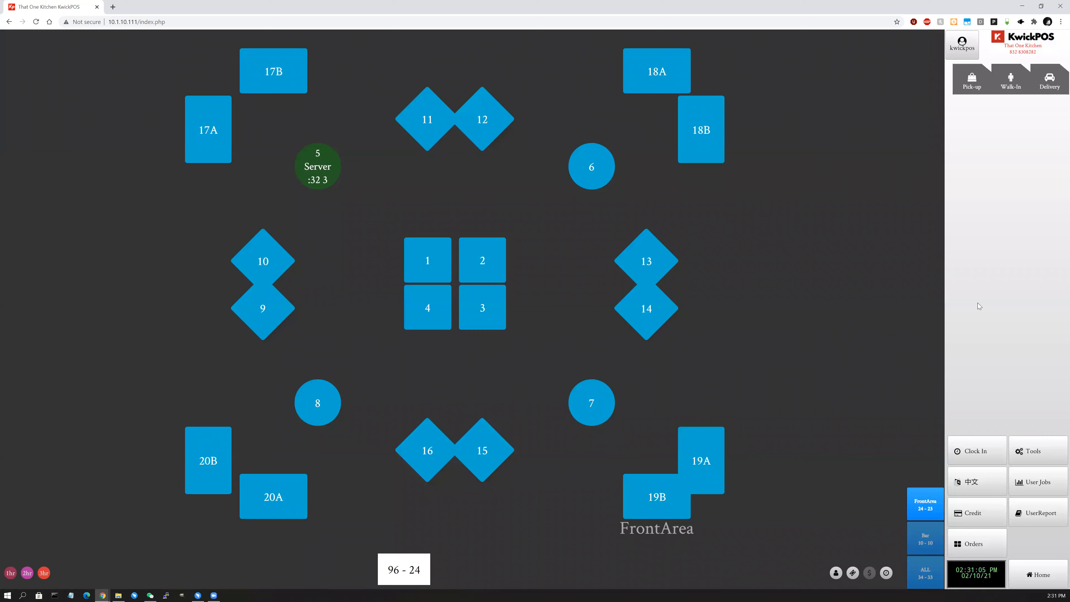
pyautogui.click(1057, 452)
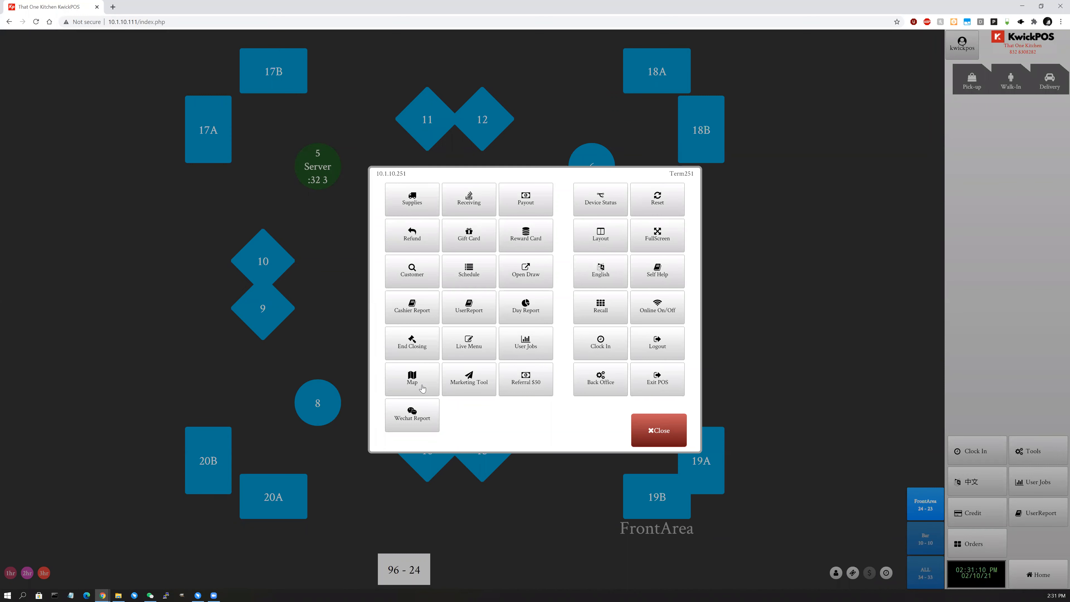
pyautogui.click(422, 387)
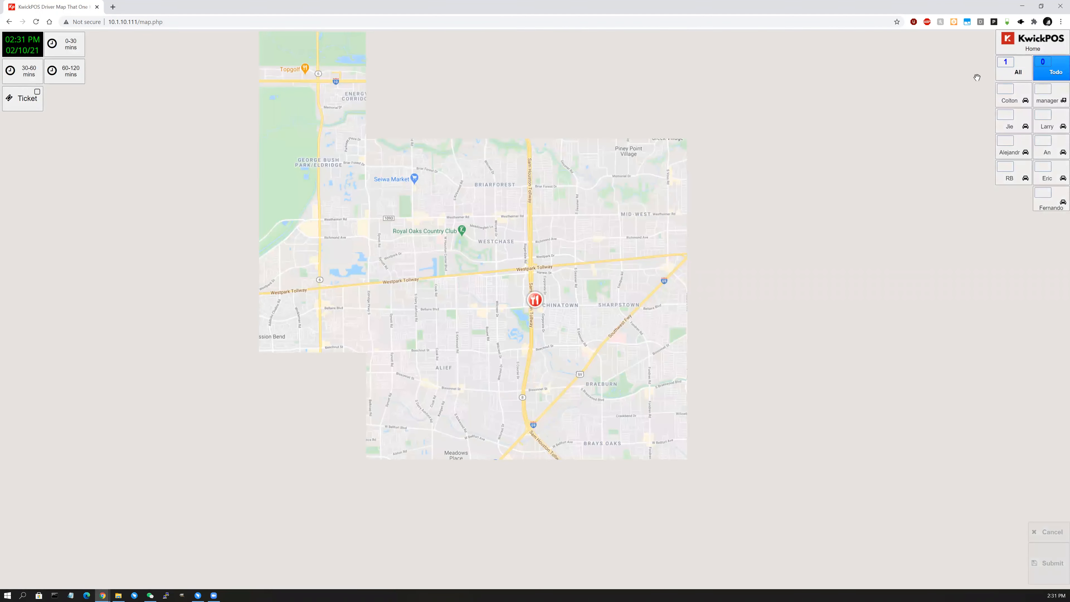
pyautogui.click(1012, 80)
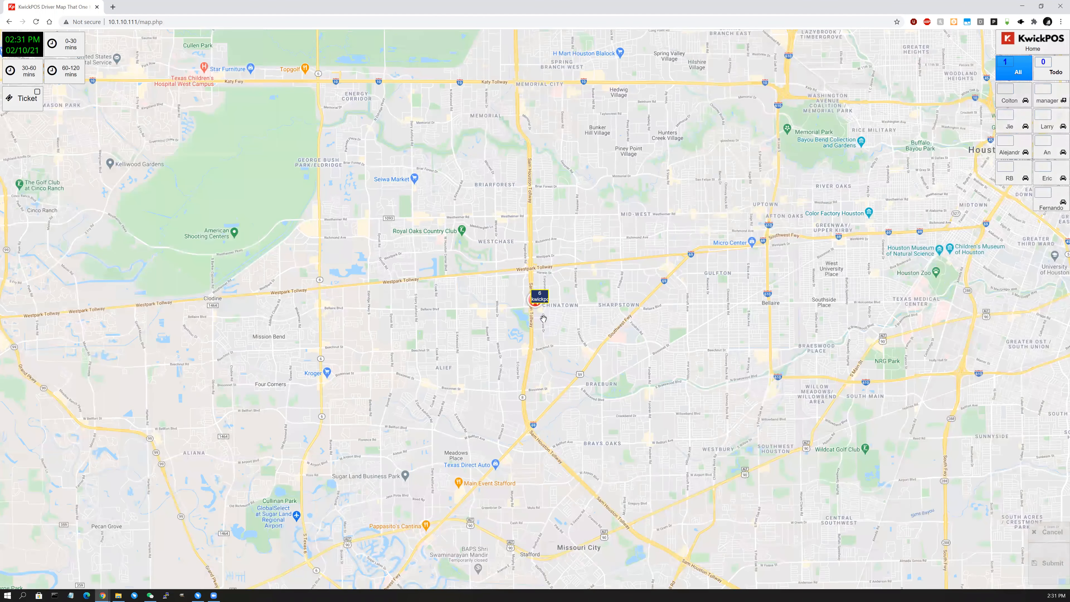
pyautogui.scroll(1, 544, 306)
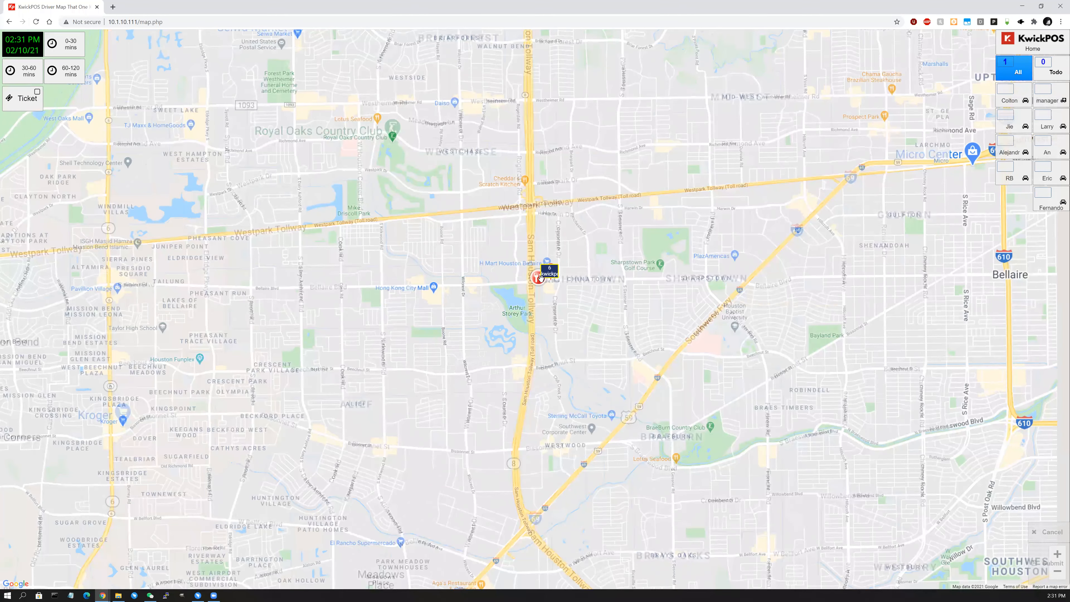
pyautogui.scroll(1, 532, 278)
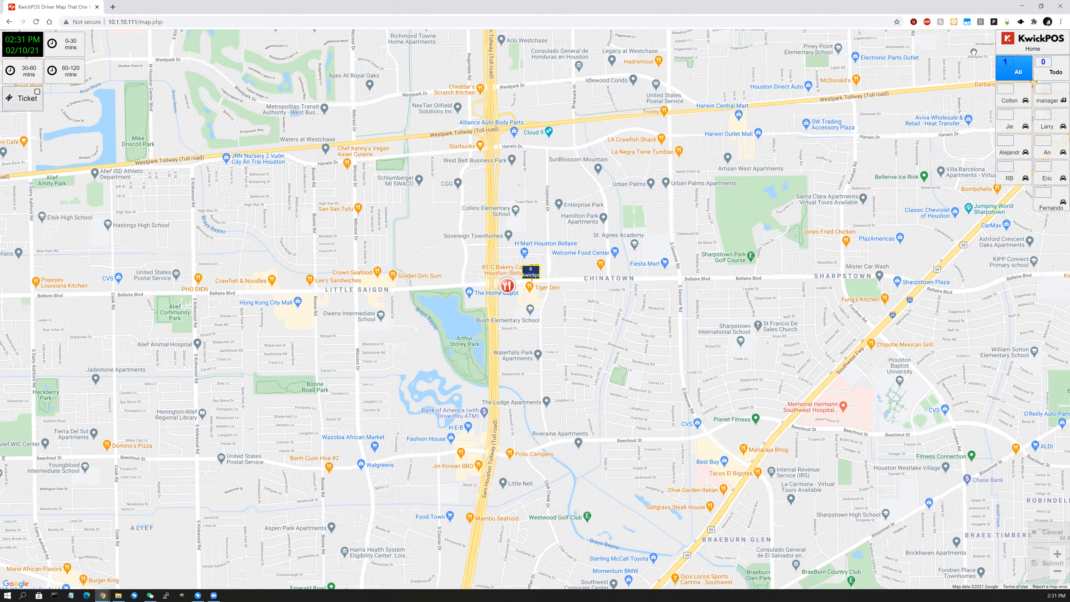
pyautogui.click(1030, 44)
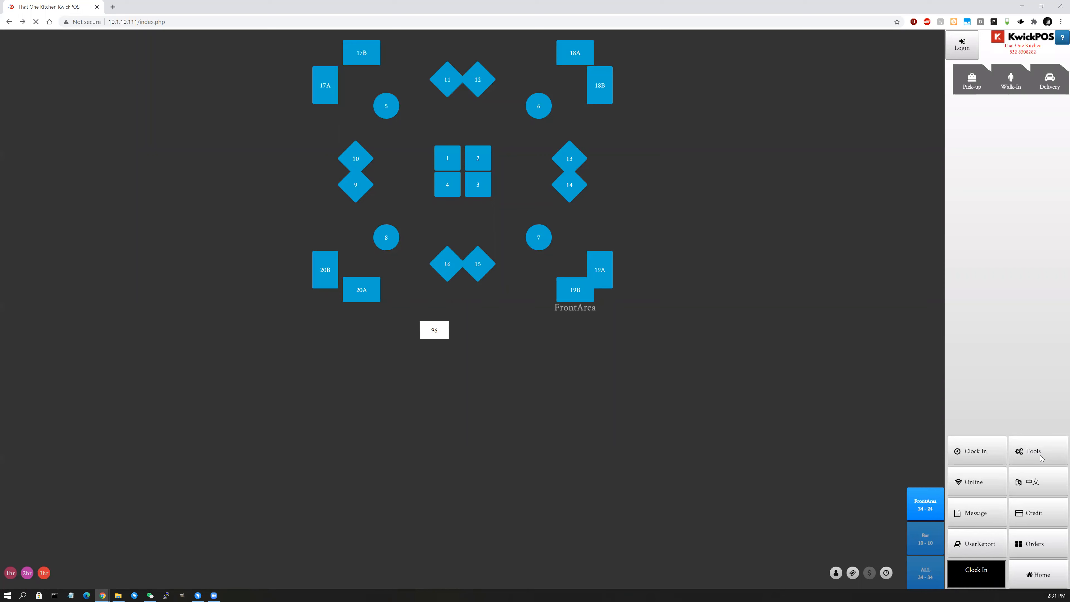
pyautogui.click(1040, 455)
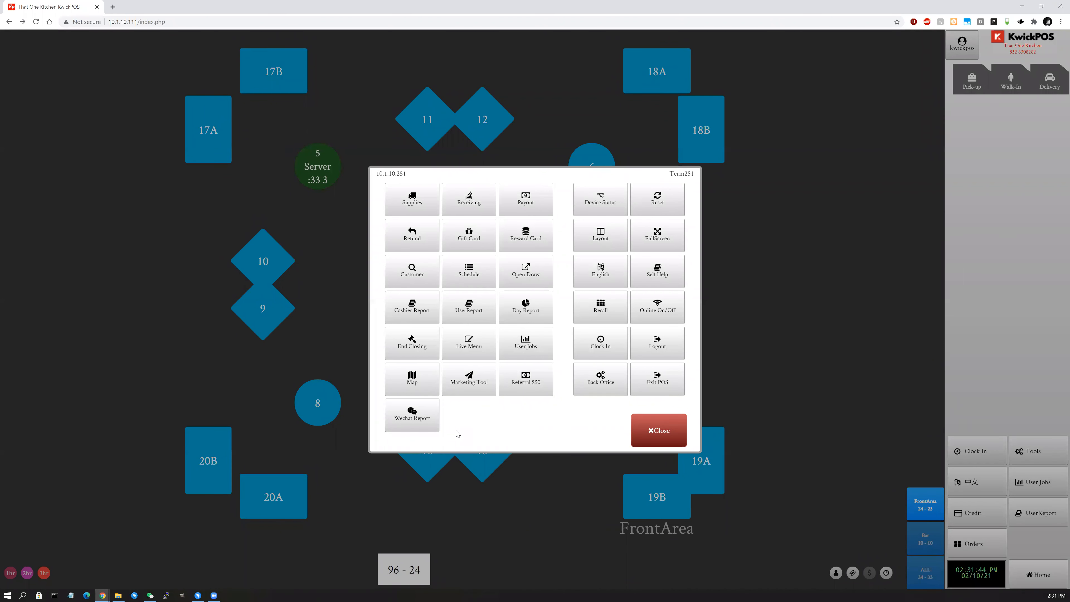
pyautogui.click(468, 387)
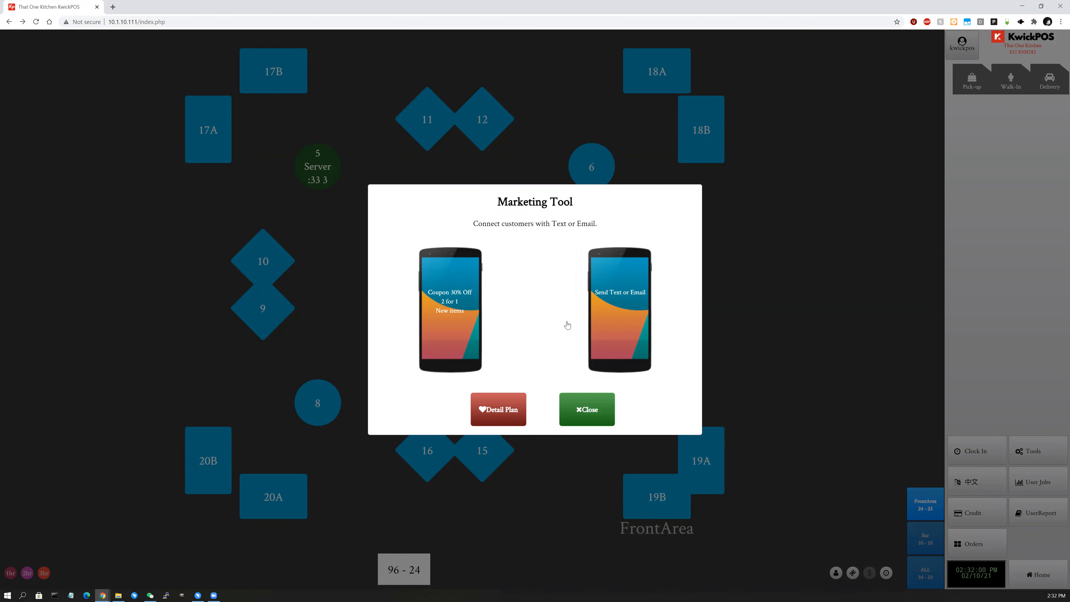
pyautogui.click(602, 411)
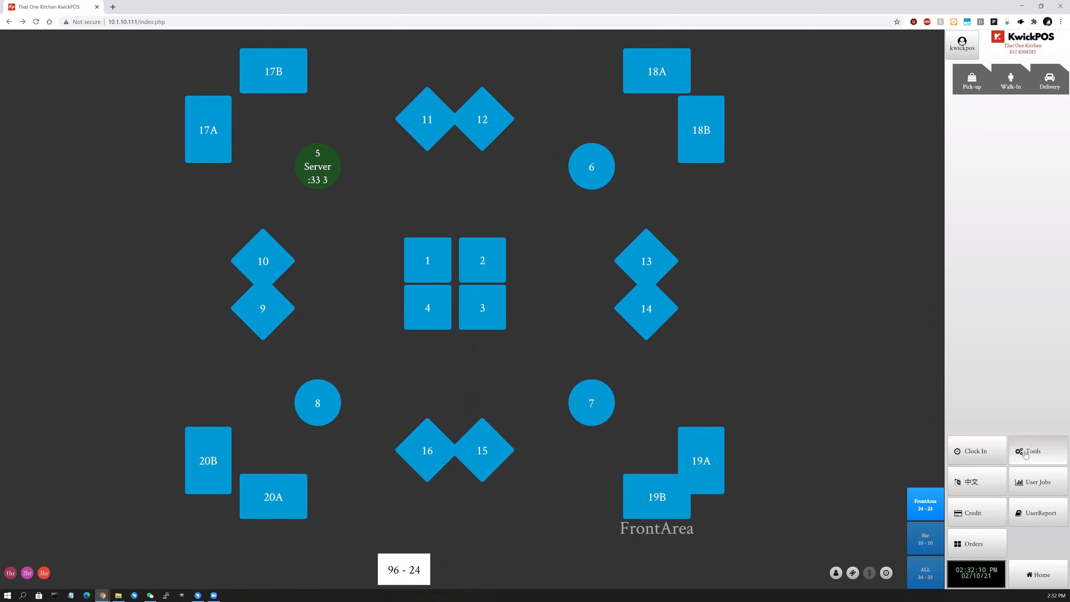
# Log out, sign back in with the password, and bring up the Tools panel over the FrontArea map.
pyautogui.click(1036, 454)
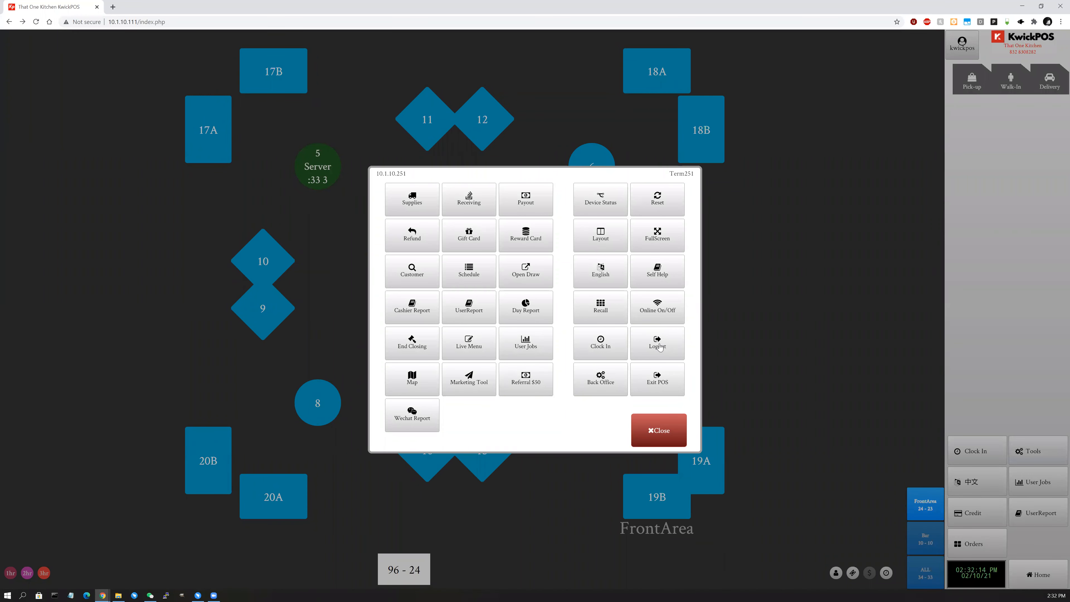
pyautogui.click(657, 344)
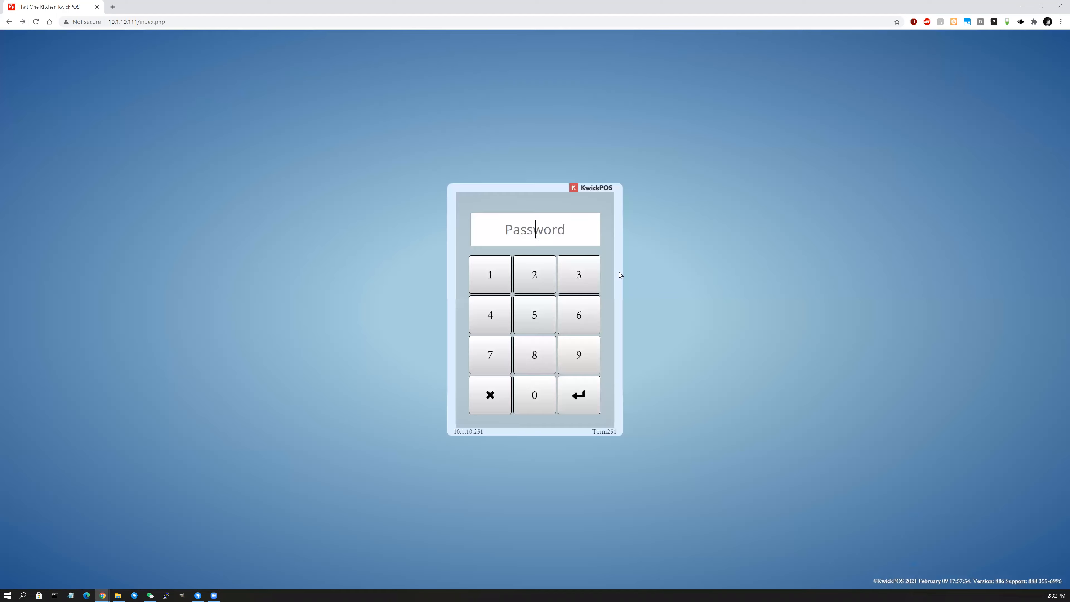
pyautogui.write('****')
pyautogui.press('Return')
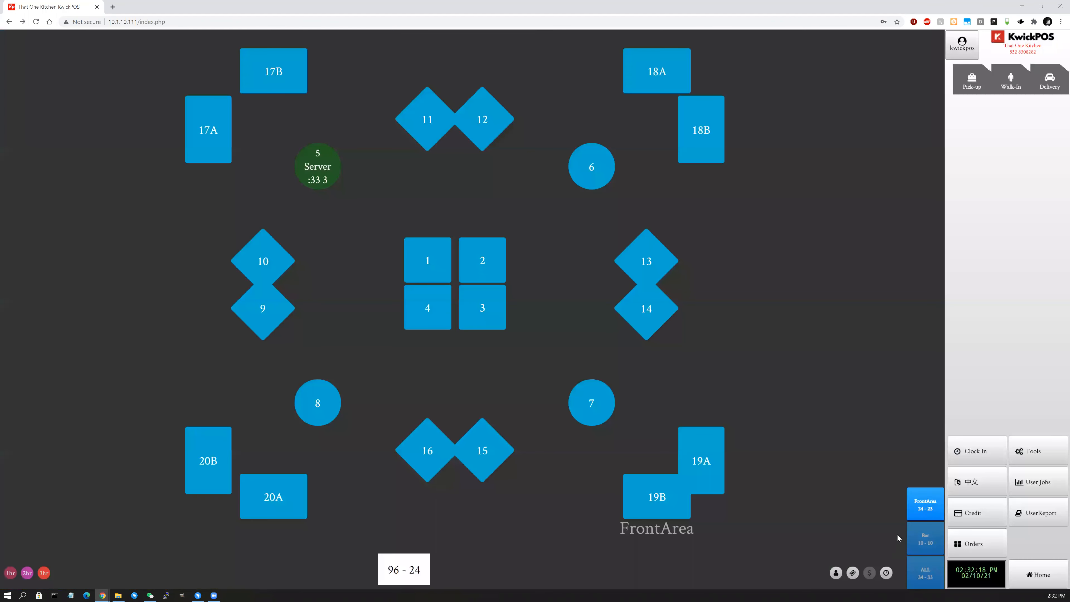
pyautogui.click(1037, 451)
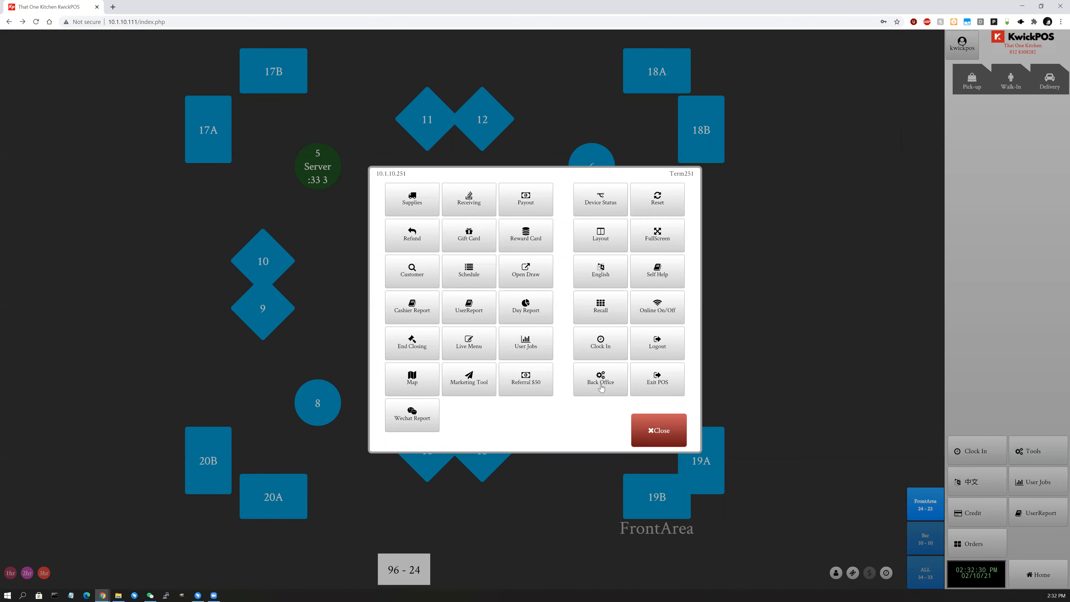
# Go to the Back Office and view the Sales Report under Reporting, showing 2021-02-10 figures.
pyautogui.click(600, 387)
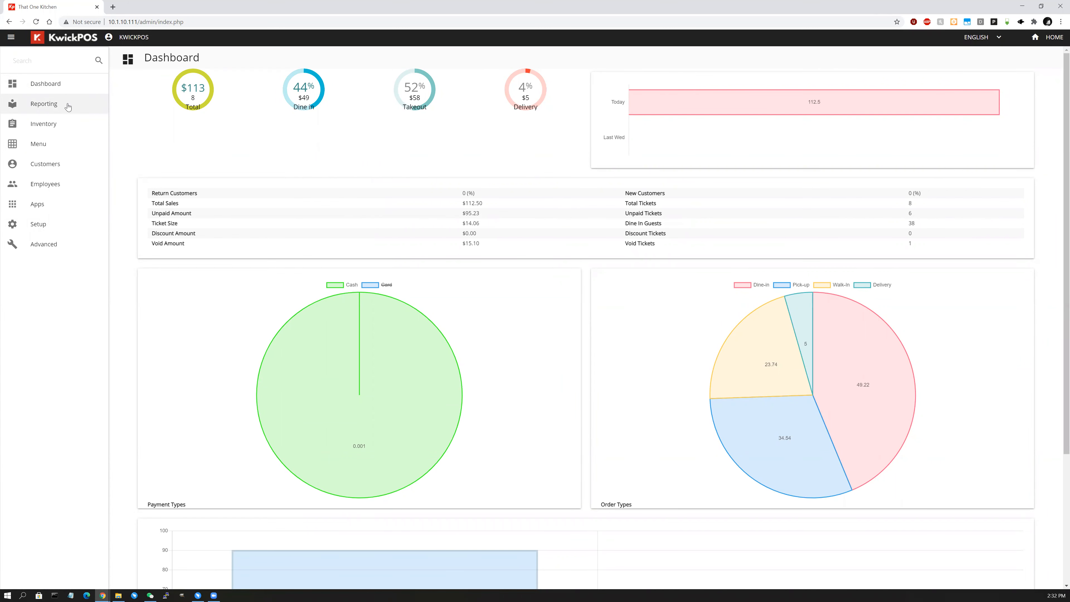
pyautogui.click(68, 108)
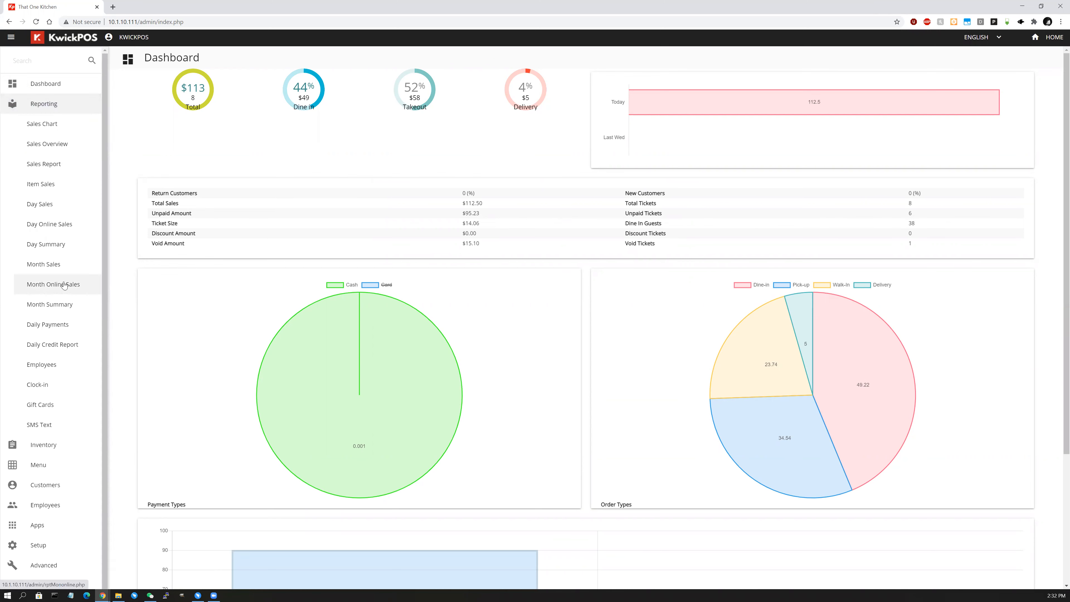
pyautogui.click(70, 169)
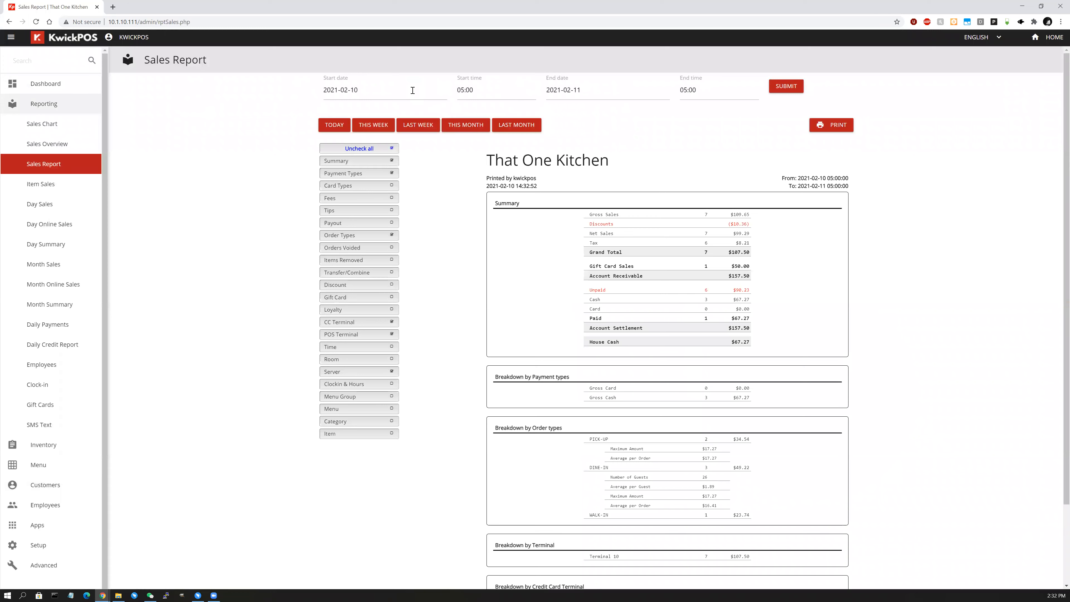
# Set the Sales Report range to This Week (2021-02-08 to 2021-02-15) and uncheck all sections.
pyautogui.click(368, 94)
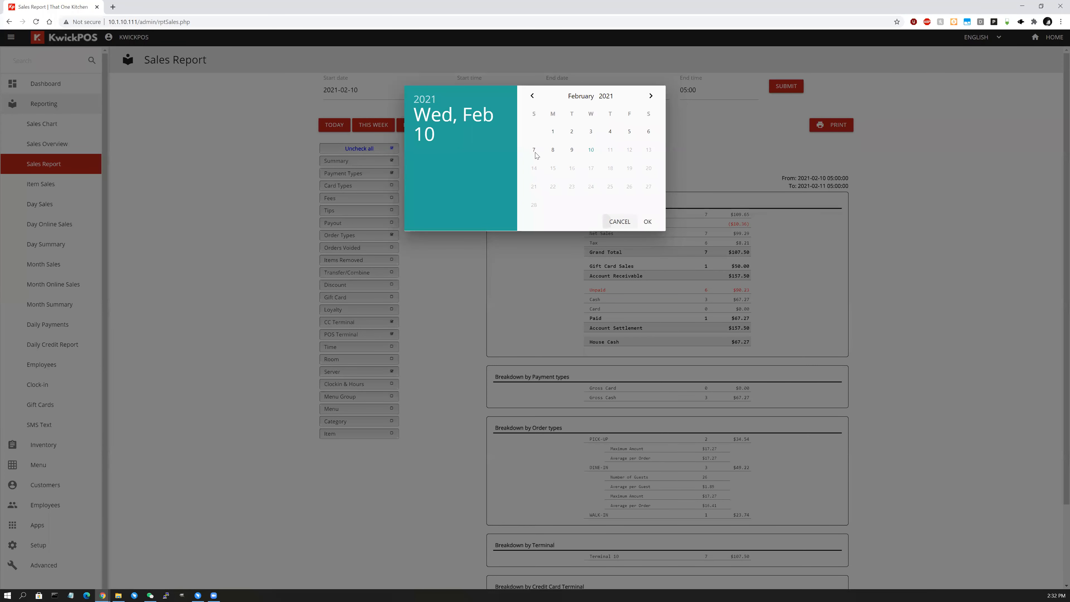
pyautogui.click(608, 221)
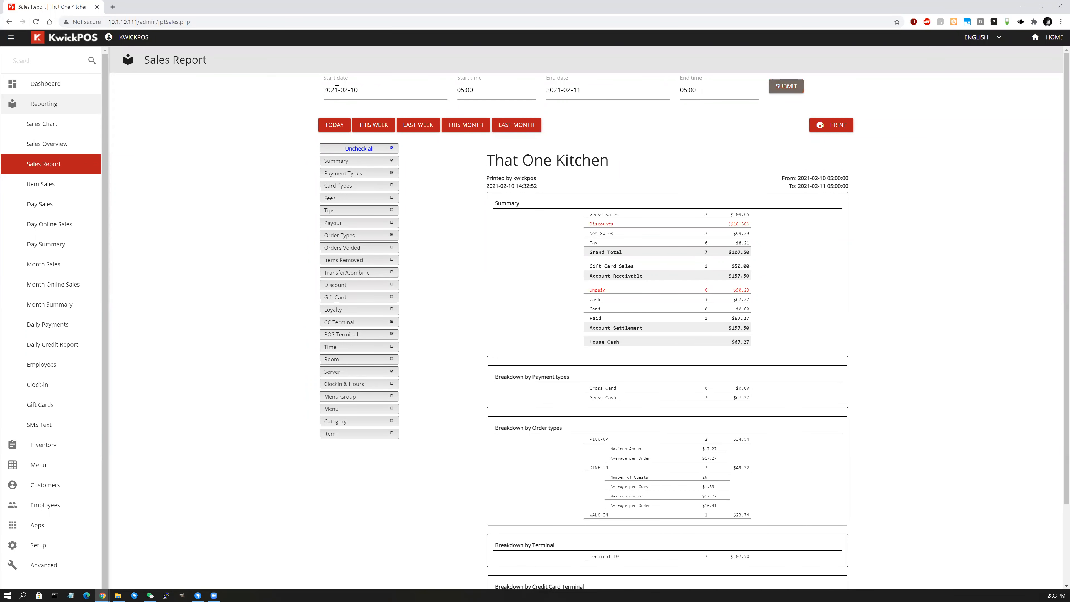
pyautogui.click(336, 128)
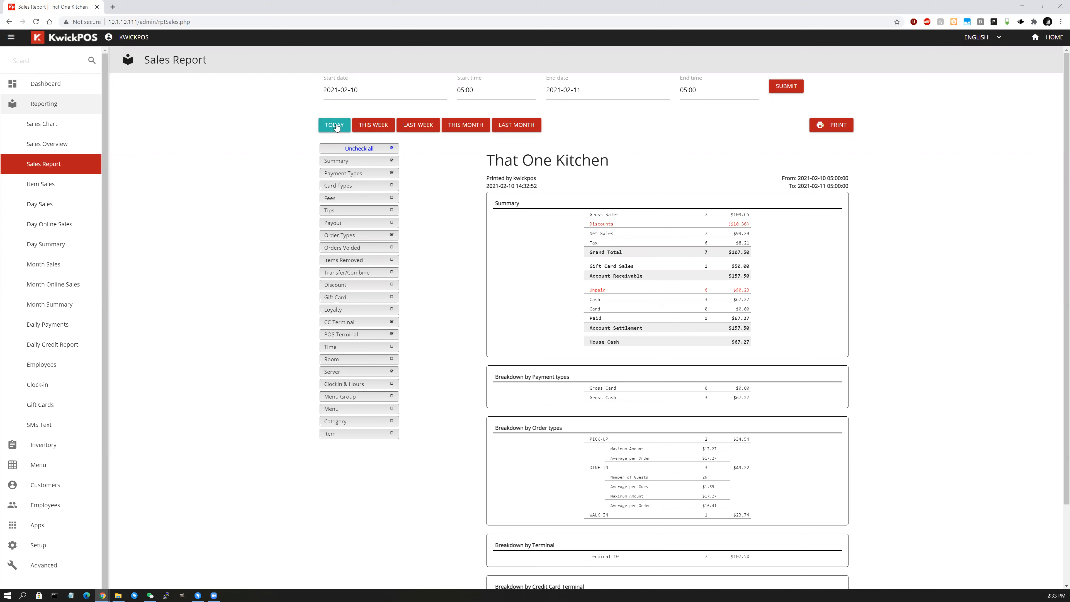
pyautogui.click(372, 131)
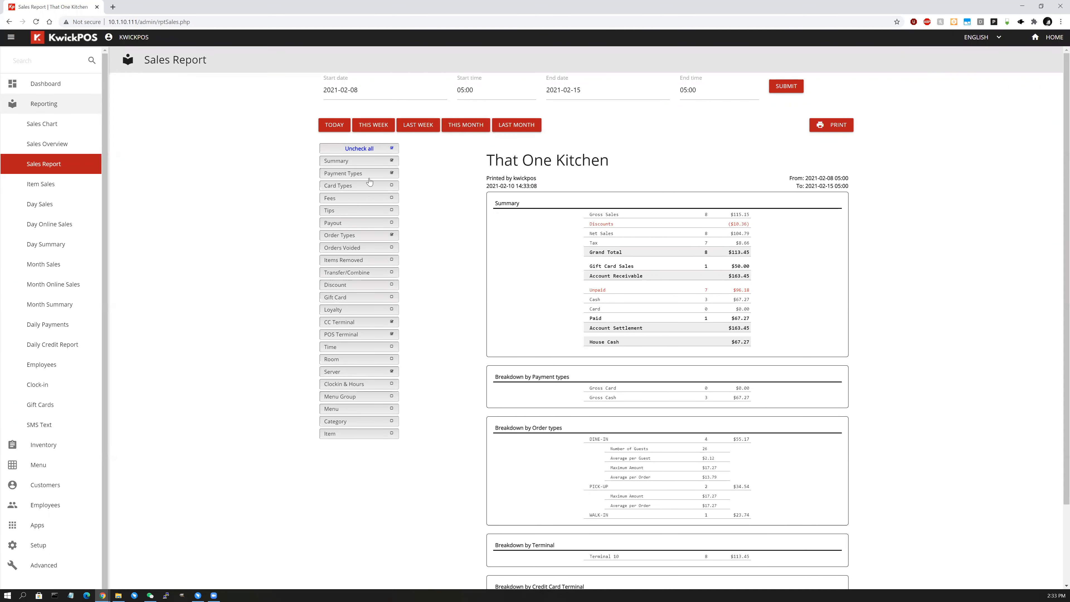
pyautogui.click(369, 149)
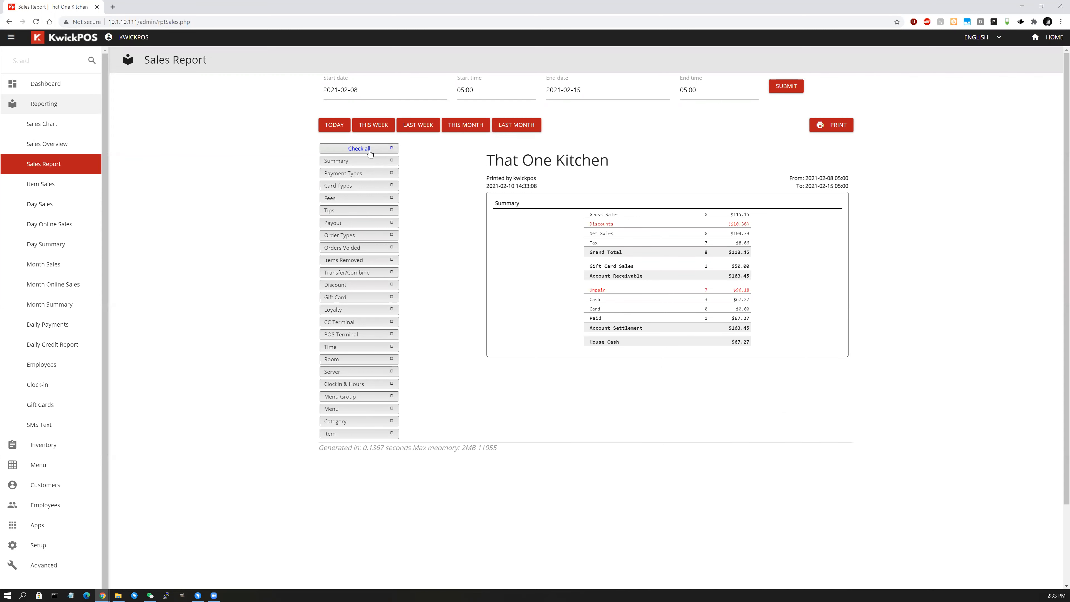
# Review the Item Sales report with Order Types left at All, then open Day Sales.
pyautogui.click(87, 188)
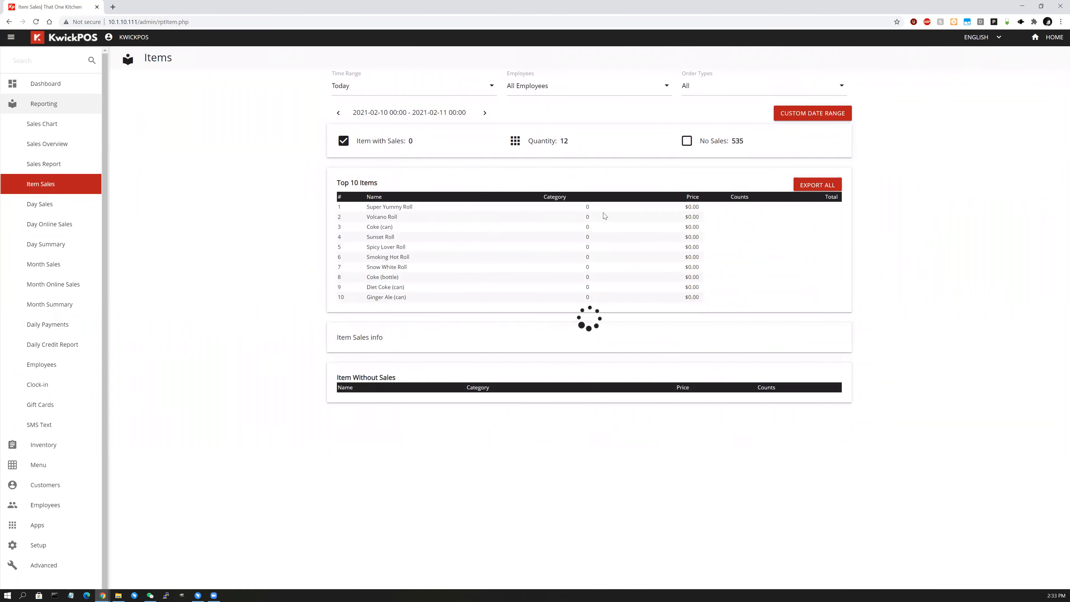
pyautogui.scroll(-3, 457, 325)
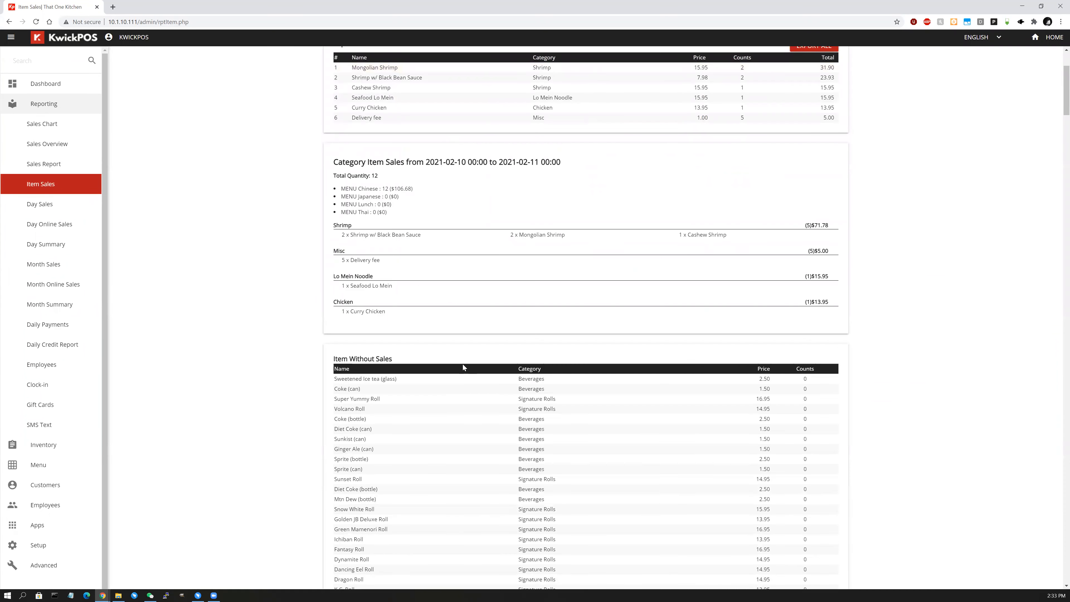
pyautogui.scroll(-5, 431, 404)
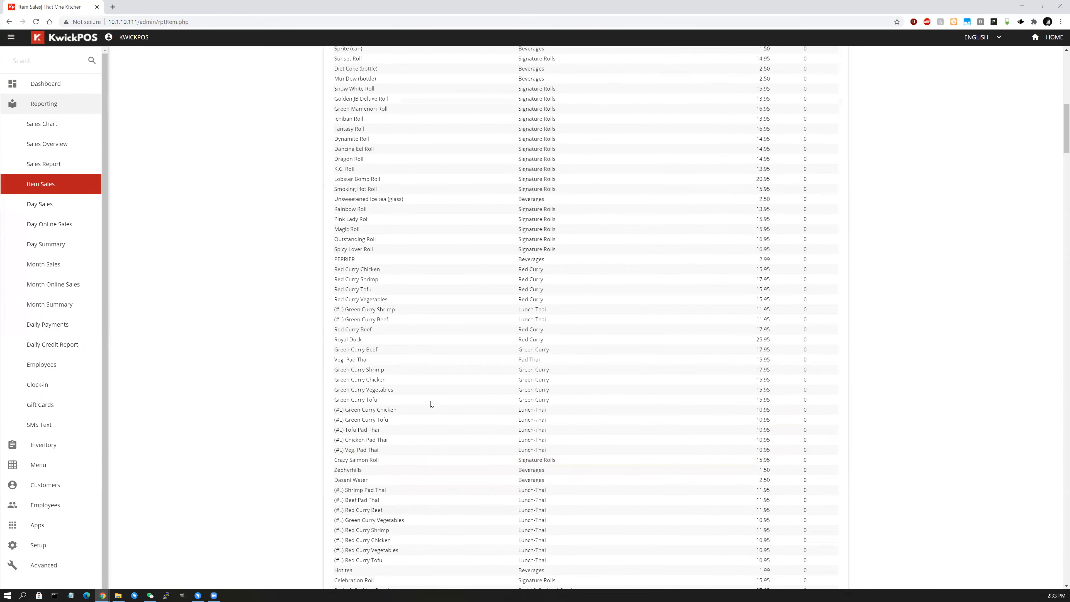
pyautogui.scroll(10, 430, 405)
pyautogui.scroll(-15, 589, 360)
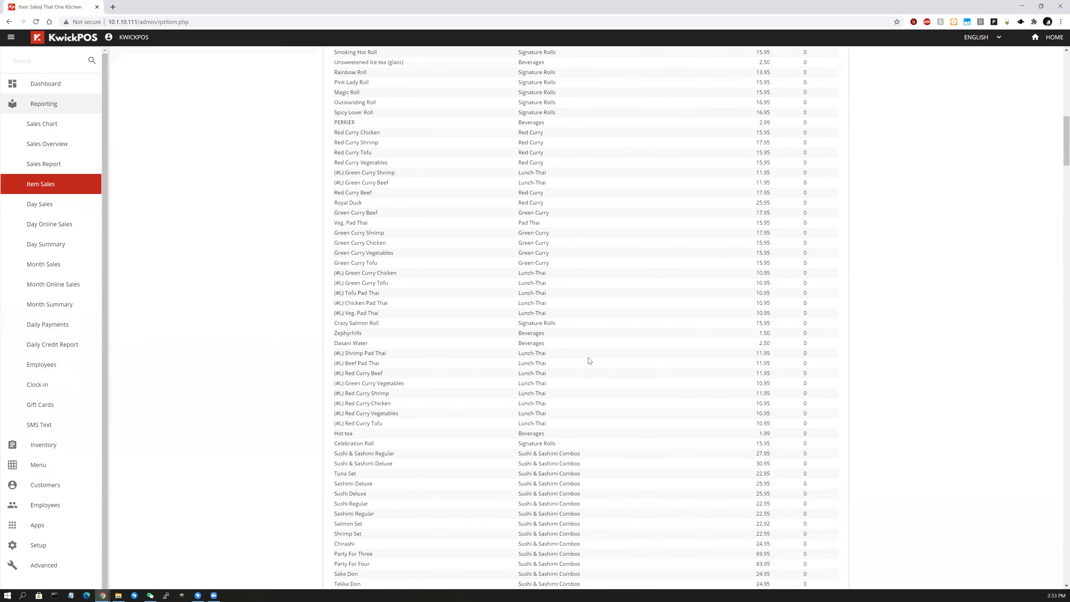
pyautogui.scroll(15, 589, 361)
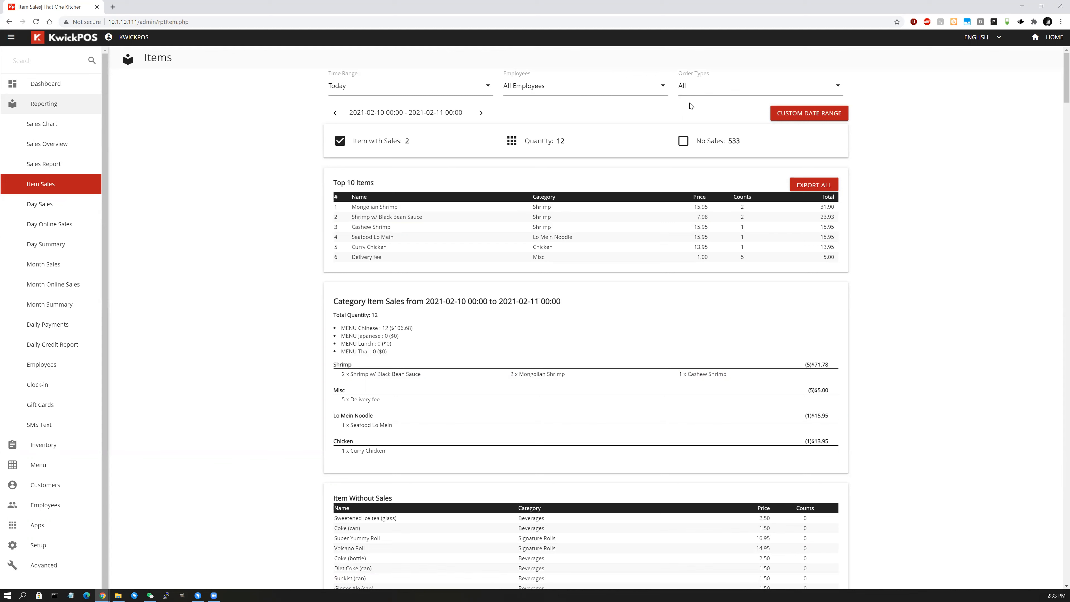
pyautogui.click(713, 88)
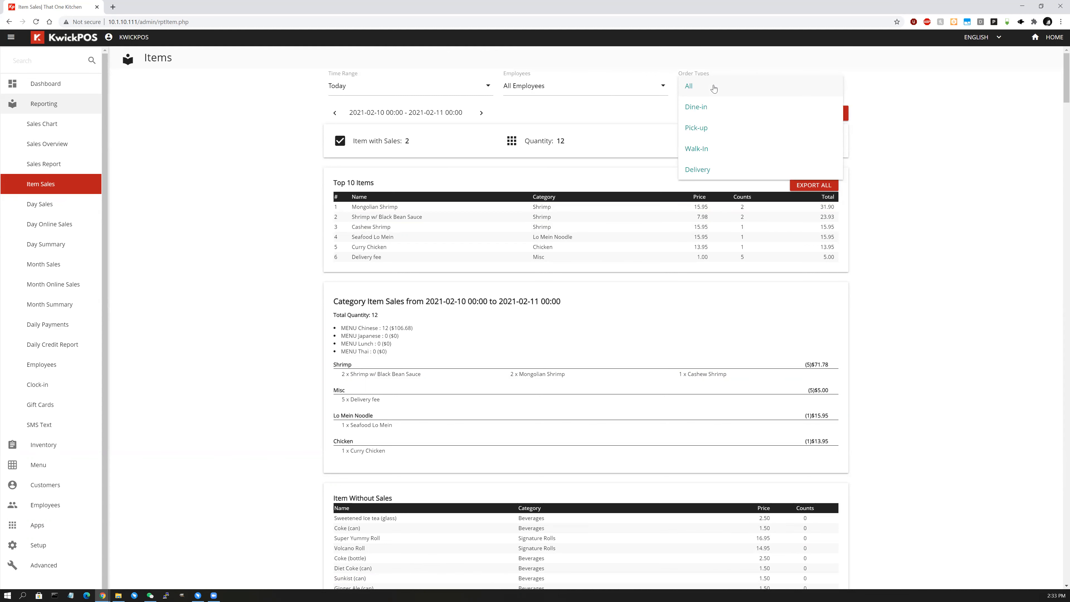
pyautogui.click(713, 88)
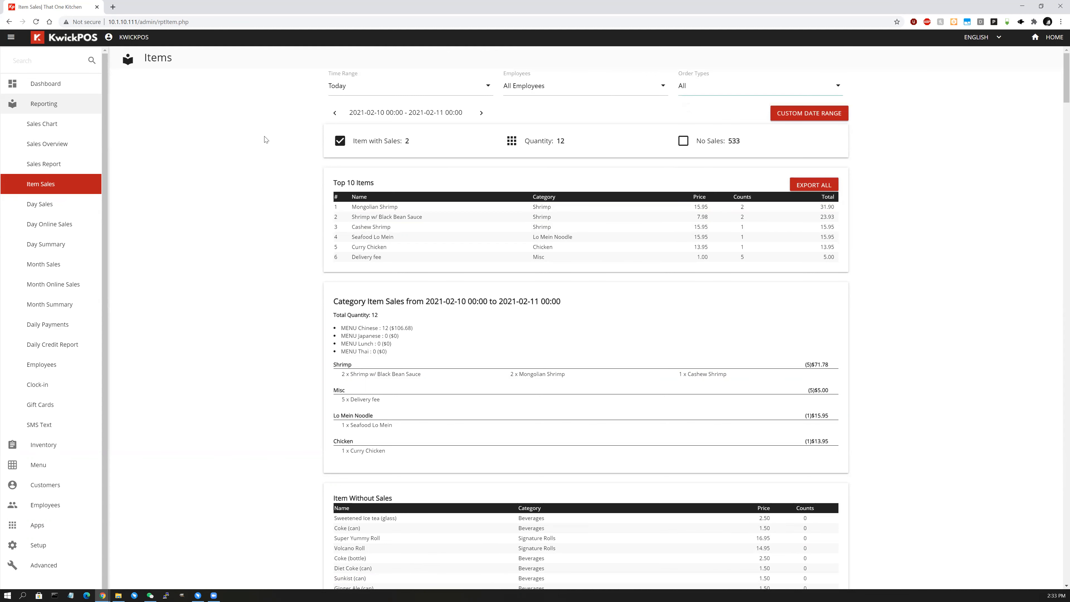
pyautogui.click(53, 207)
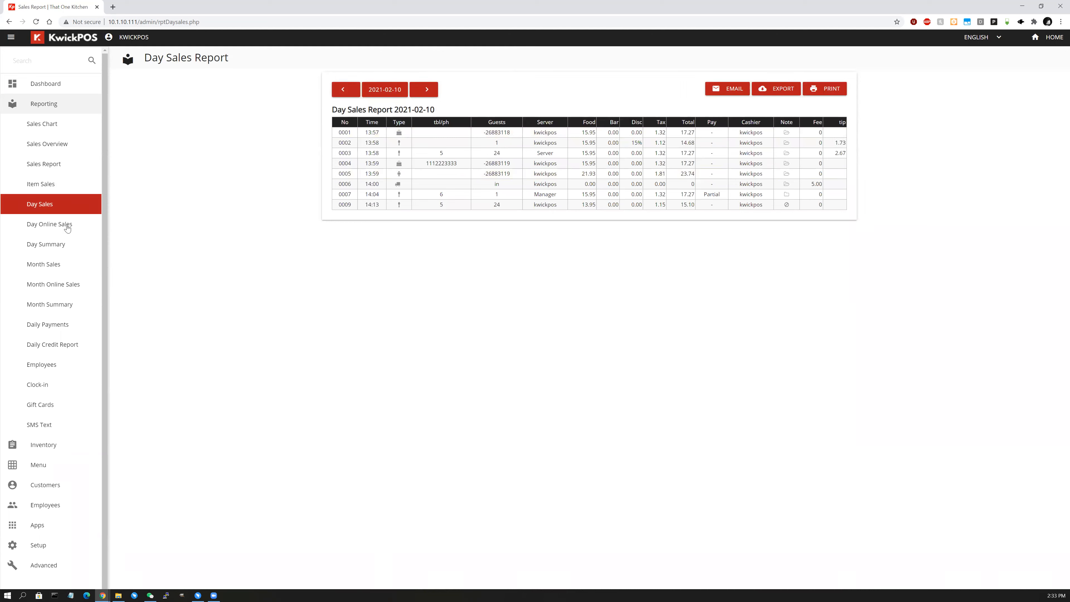
# Step through Day Summary and Daily Credit reports, ending on the Employees report (2021-02-08 to 2021-02-11).
pyautogui.click(60, 253)
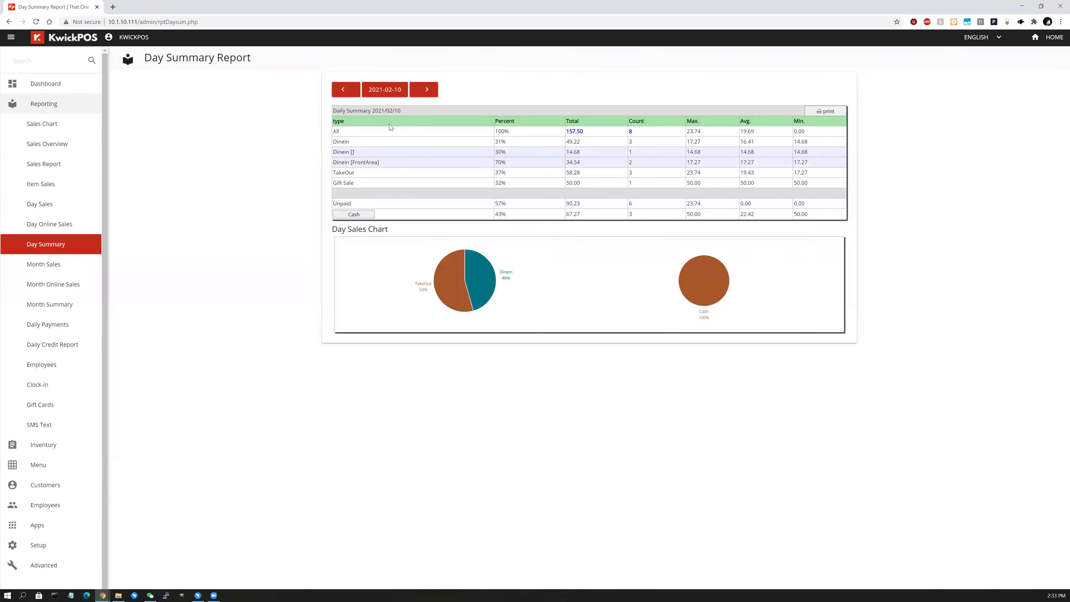
pyautogui.click(56, 352)
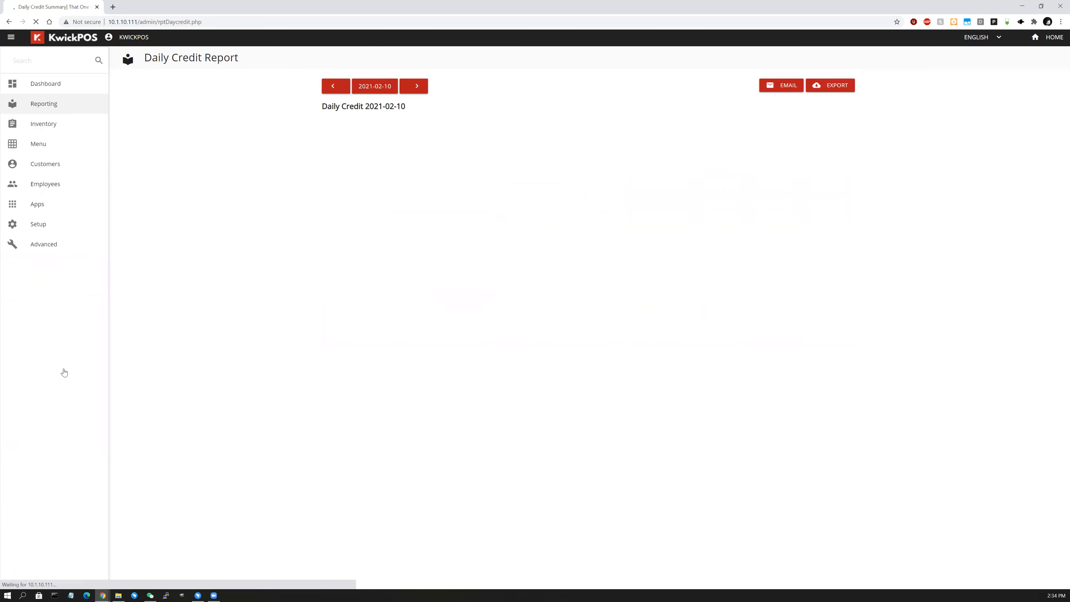
pyautogui.click(64, 373)
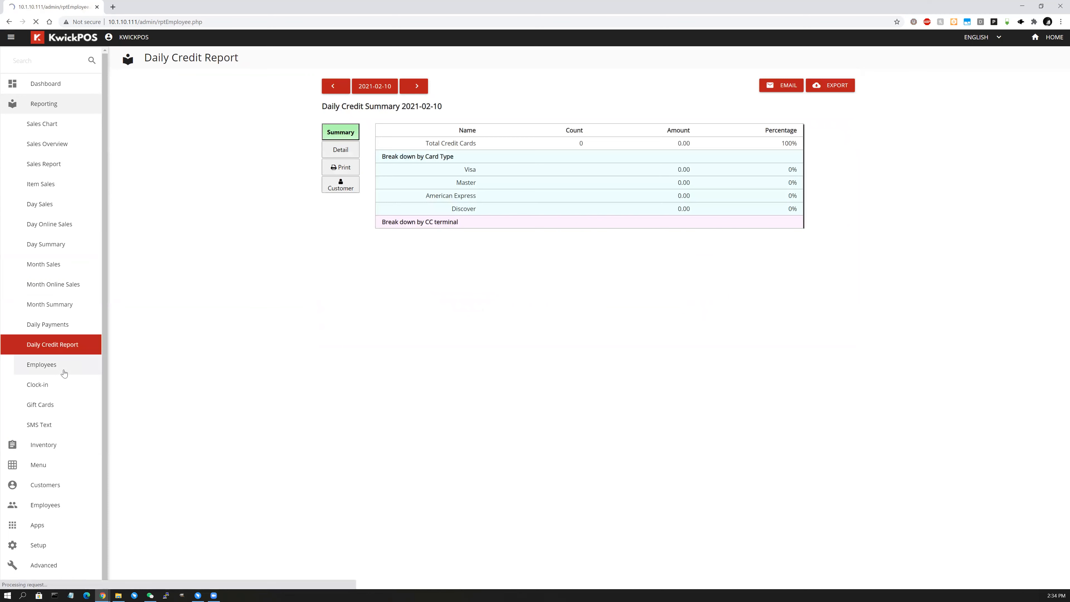
# View the Clock-in report, then the Gift Cards report, and collapse the Reporting list.
pyautogui.click(77, 388)
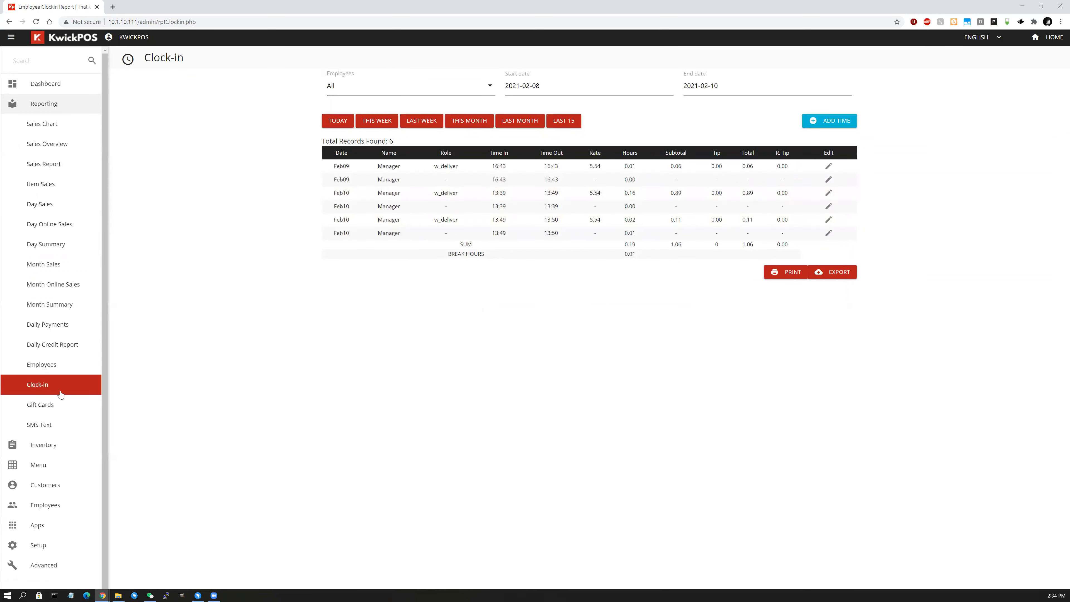
pyautogui.click(66, 411)
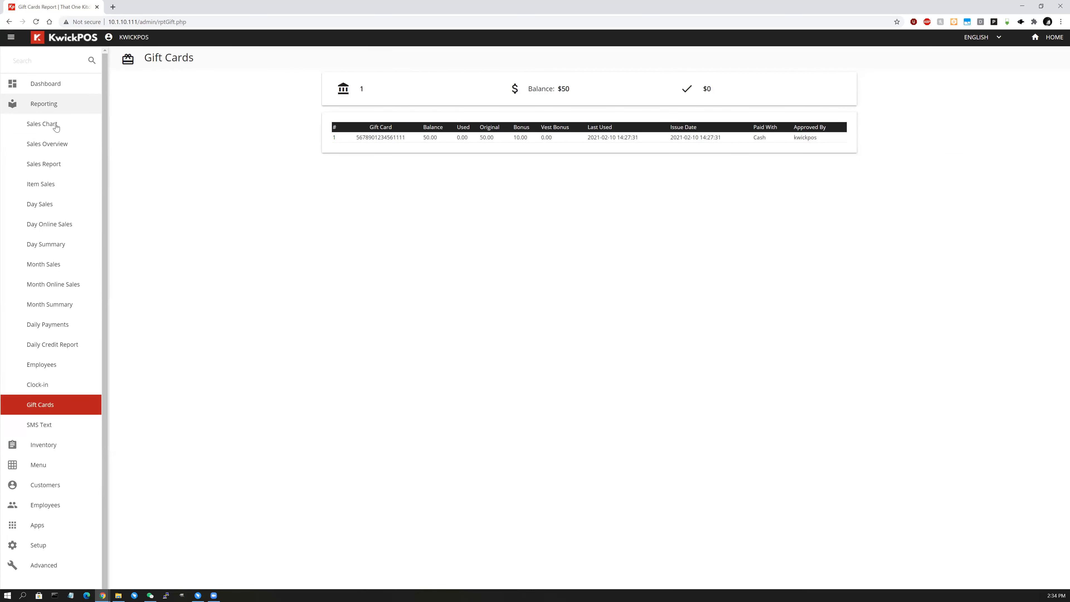
pyautogui.click(56, 104)
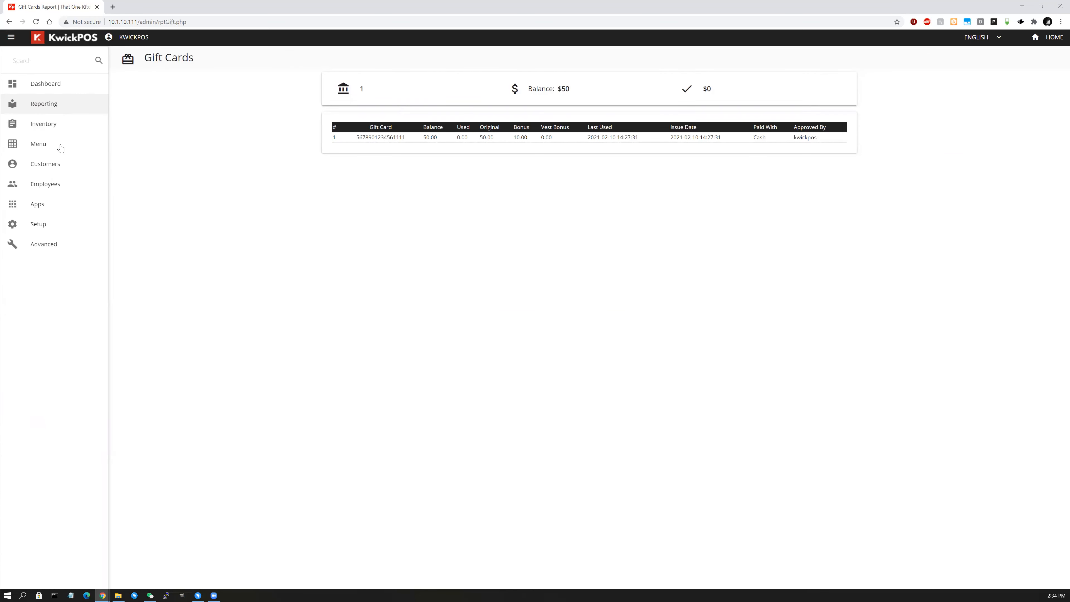
# Browse the 33 entries under Menu > Category, then go HOME to the POS table map.
pyautogui.click(60, 148)
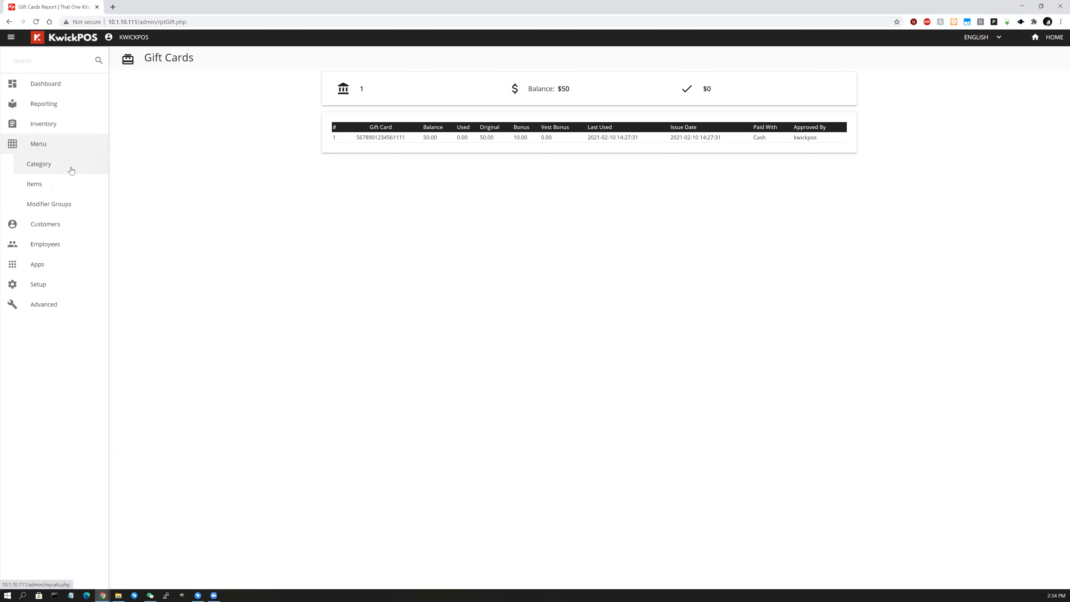
pyautogui.click(71, 170)
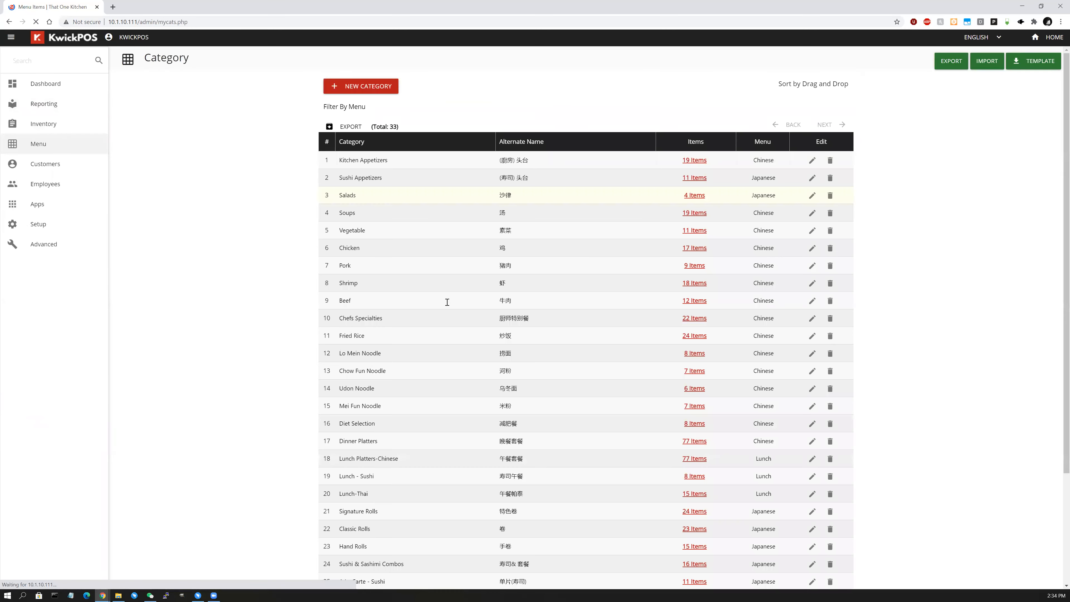
pyautogui.scroll(-5, 440, 304)
pyautogui.scroll(5, 439, 303)
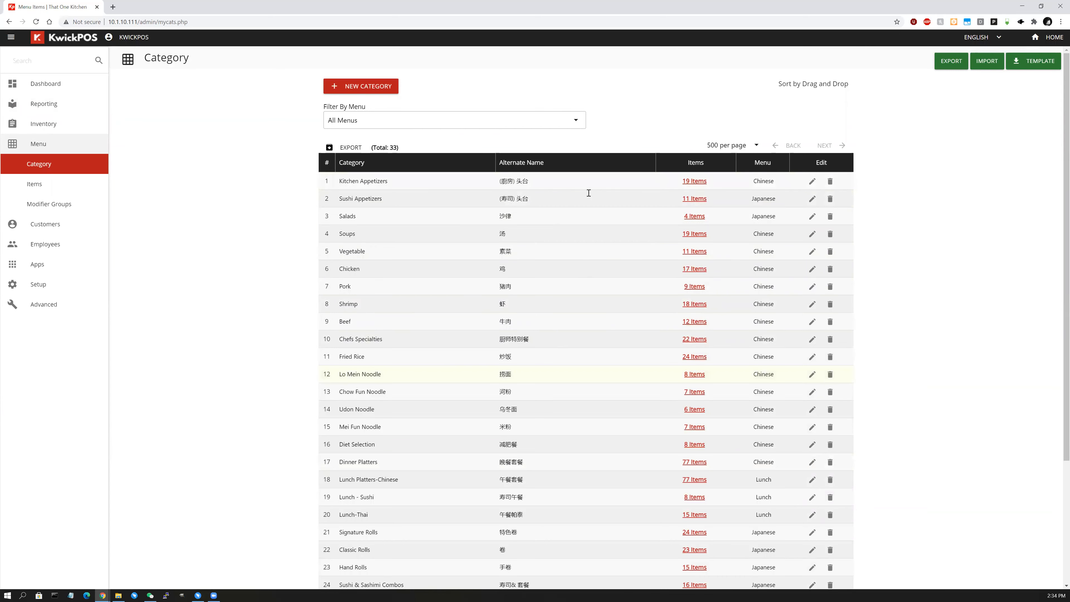
pyautogui.scroll(-5, 551, 331)
pyautogui.scroll(5, 552, 330)
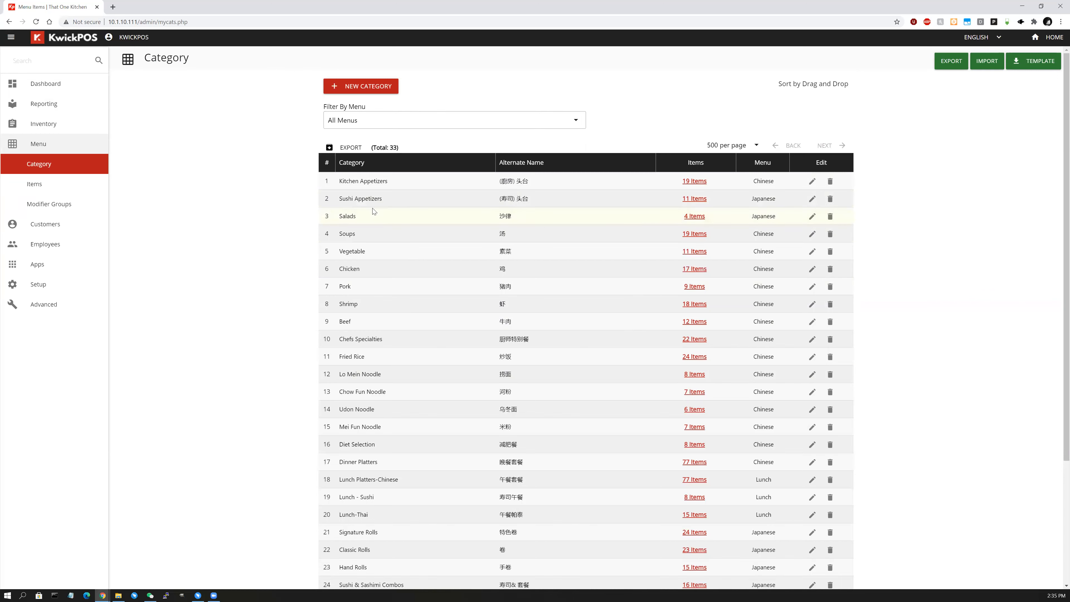
pyautogui.click(1051, 40)
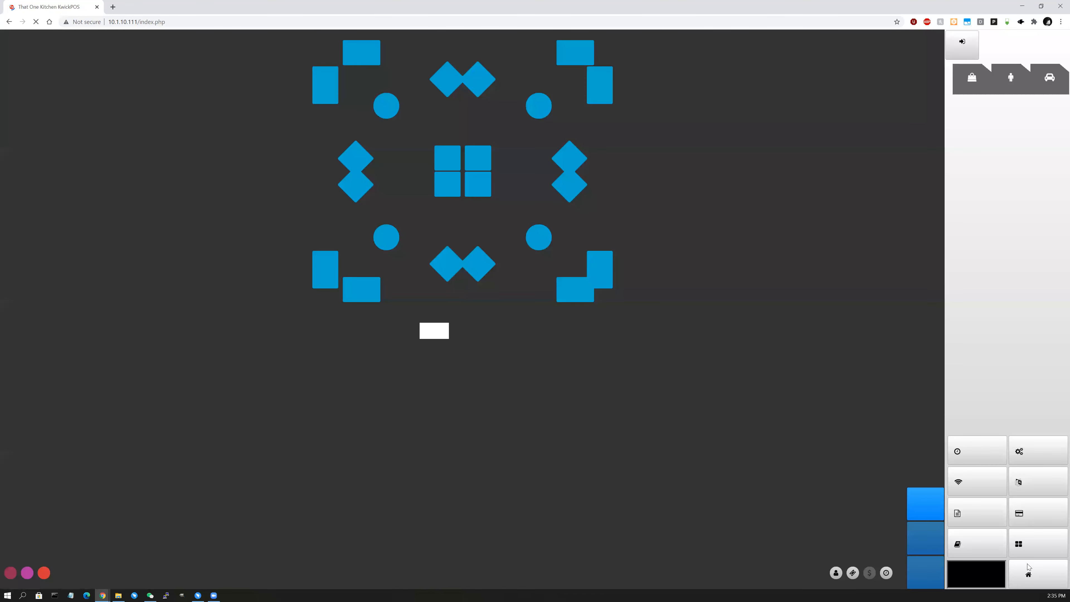
# Browse the Japanese, Thai, Lunch and Chinese order-entry menus, then go back to the Back Office categories.
pyautogui.click(1047, 585)
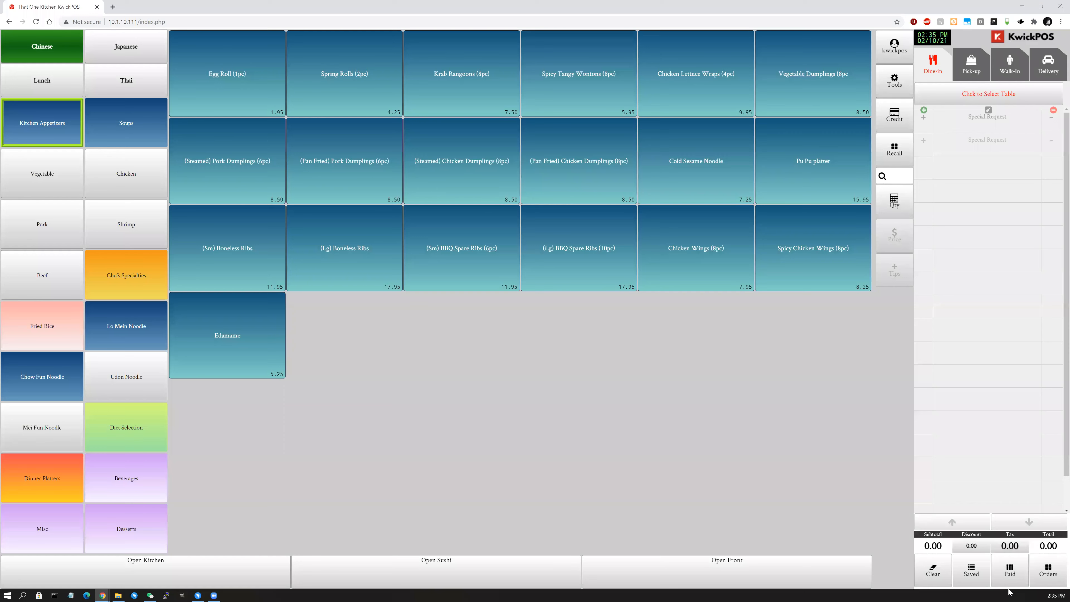
pyautogui.click(103, 47)
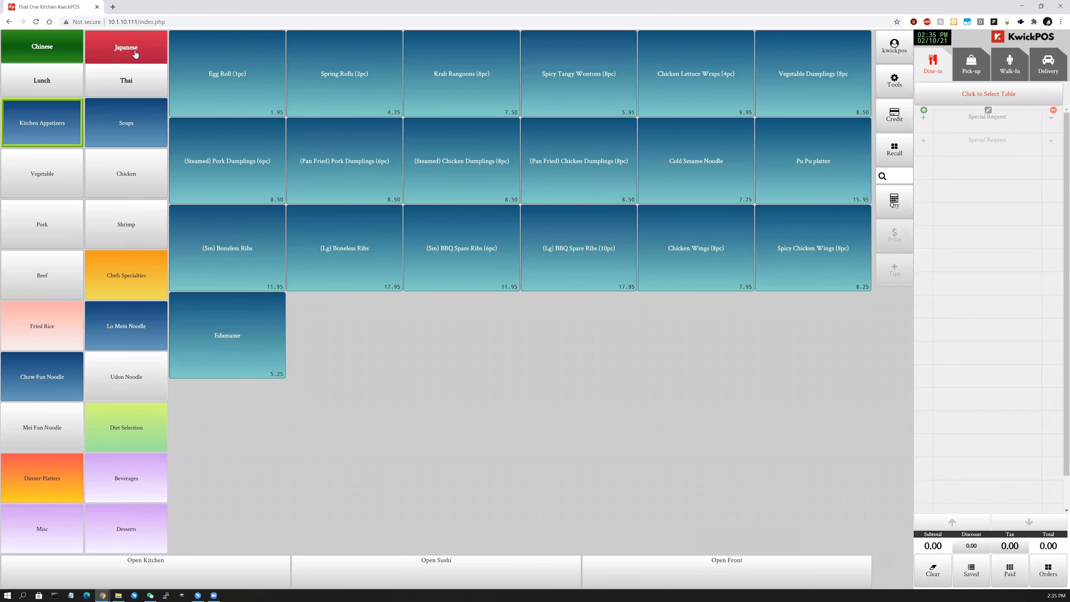
pyautogui.click(126, 122)
pyautogui.click(126, 173)
pyautogui.click(126, 276)
pyautogui.click(42, 46)
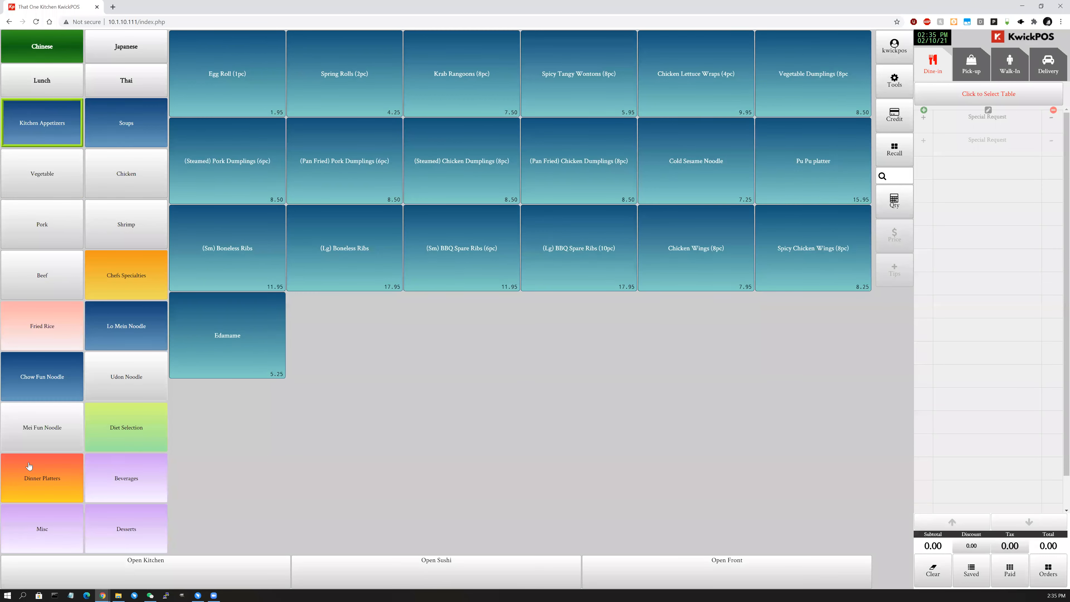
pyautogui.click(105, 80)
pyautogui.click(70, 82)
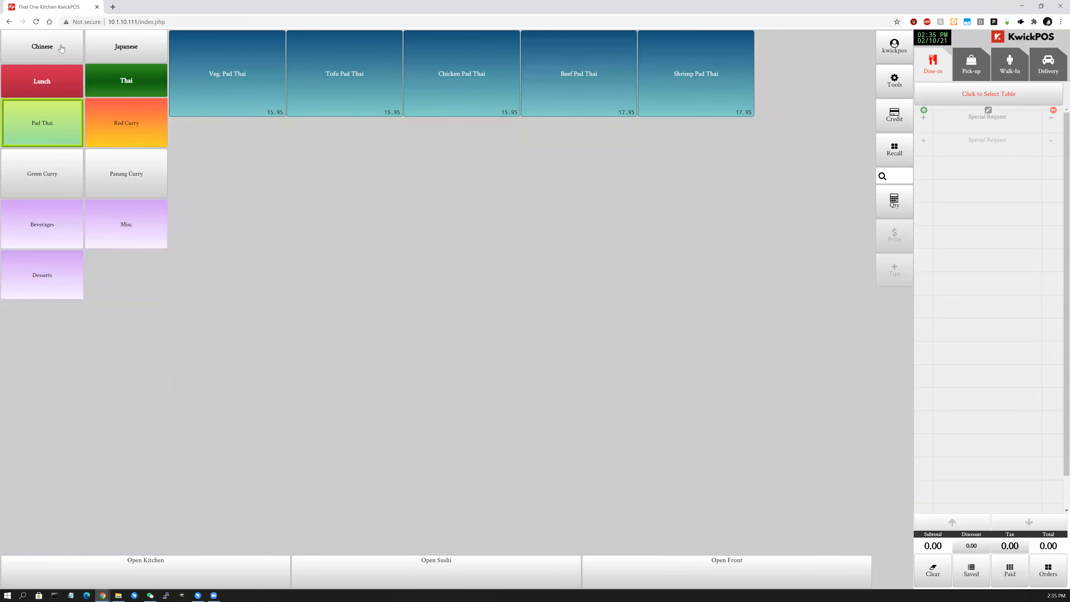
pyautogui.click(60, 47)
pyautogui.hotkey('alt', 'Left')
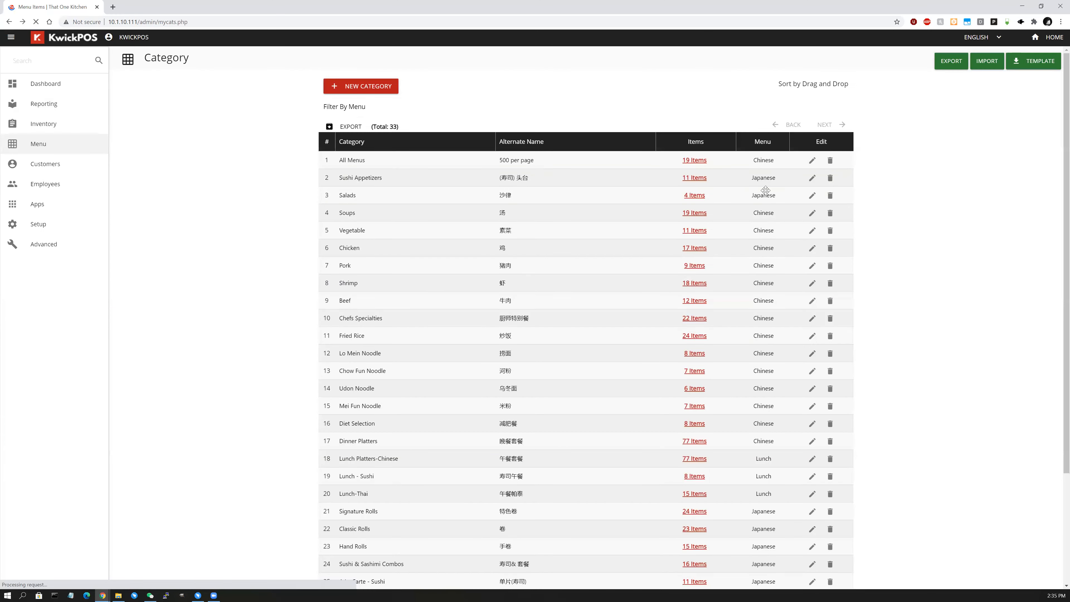
pyautogui.click(812, 181)
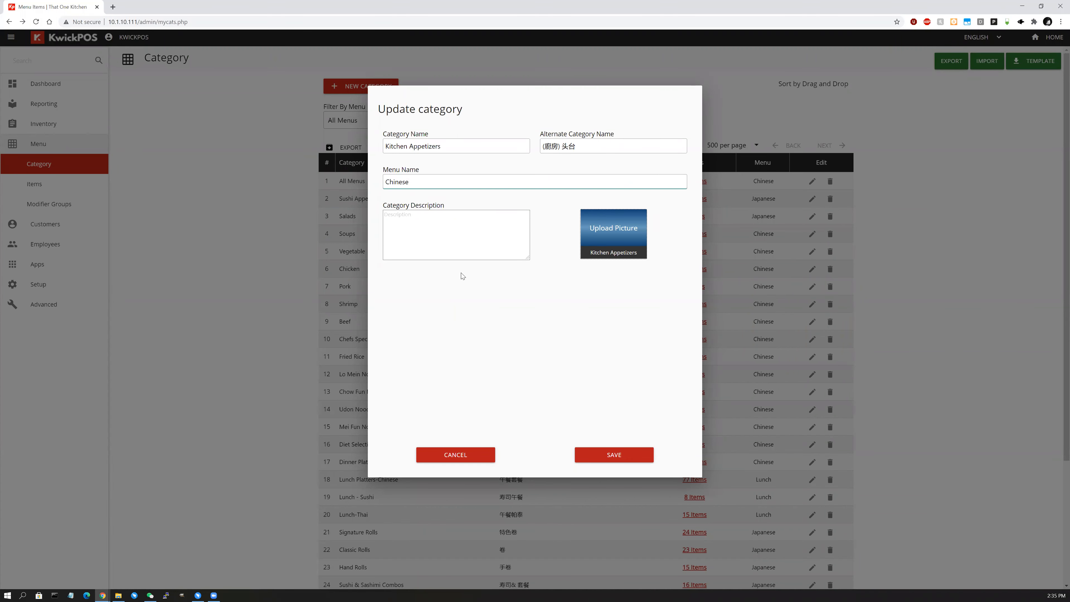
pyautogui.click(637, 465)
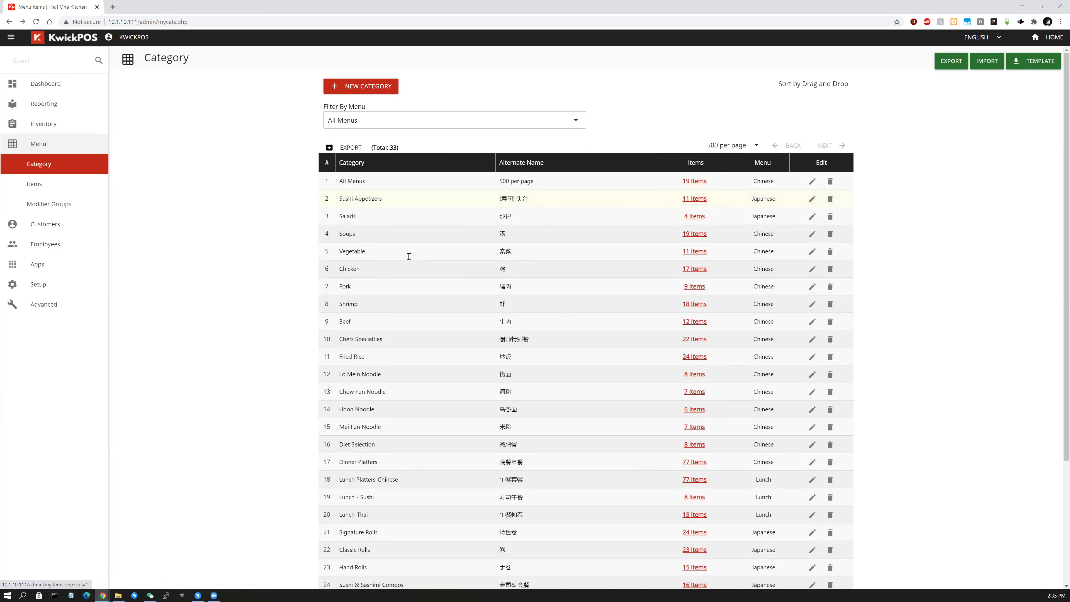
pyautogui.scroll(-5, 406, 256)
pyautogui.scroll(5, 409, 245)
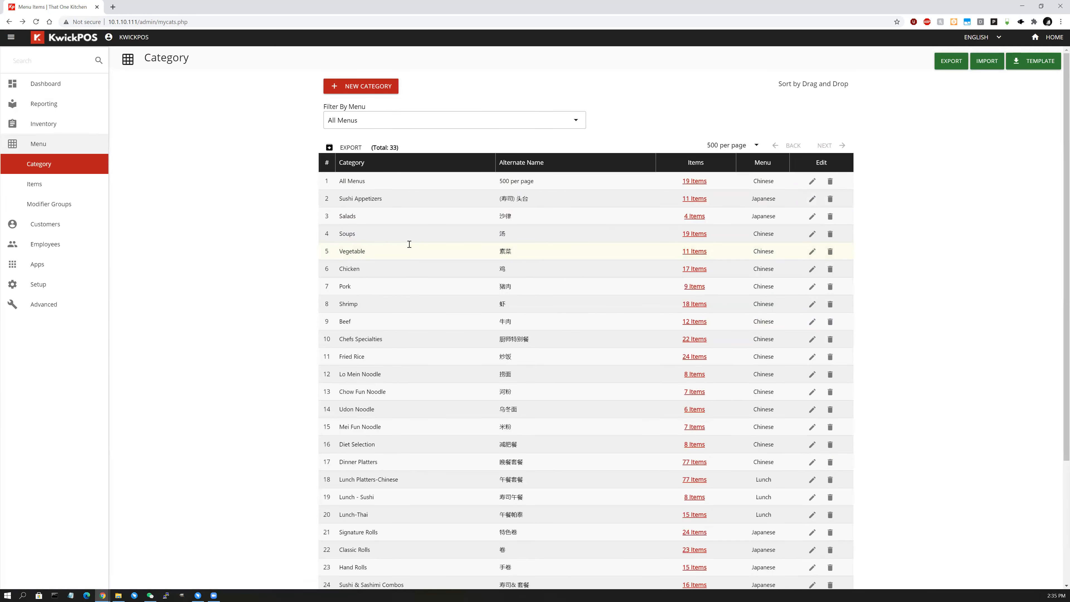
# Create a new category named 'Test Category' with menu name 'Tets Men' and save it.
pyautogui.click(363, 89)
pyautogui.click(437, 143)
pyautogui.write('Test Category')
pyautogui.click(465, 186)
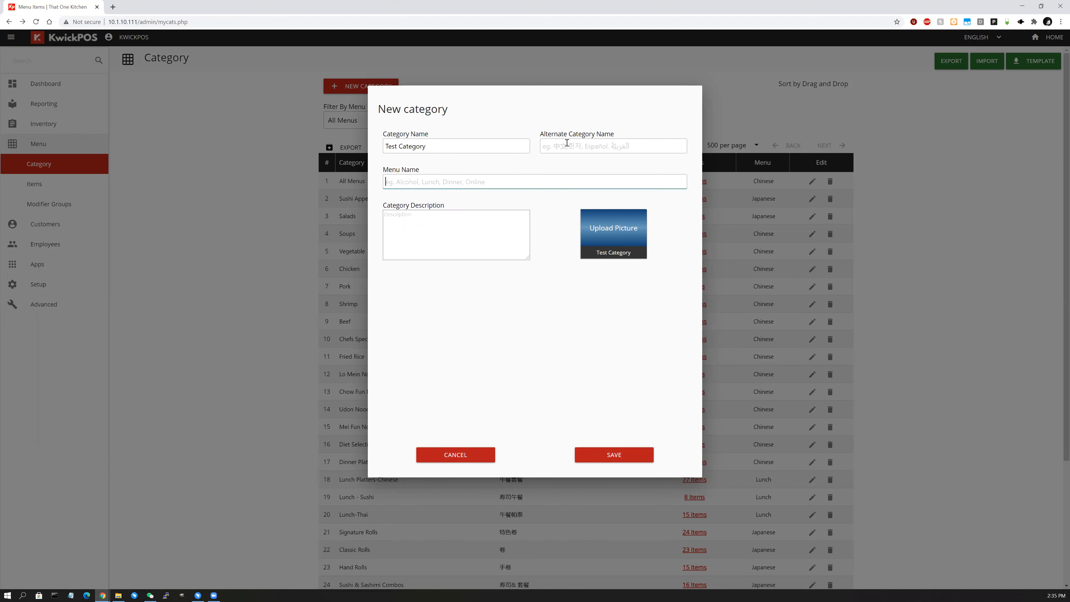
pyautogui.write('Tets Men')
pyautogui.click(668, 475)
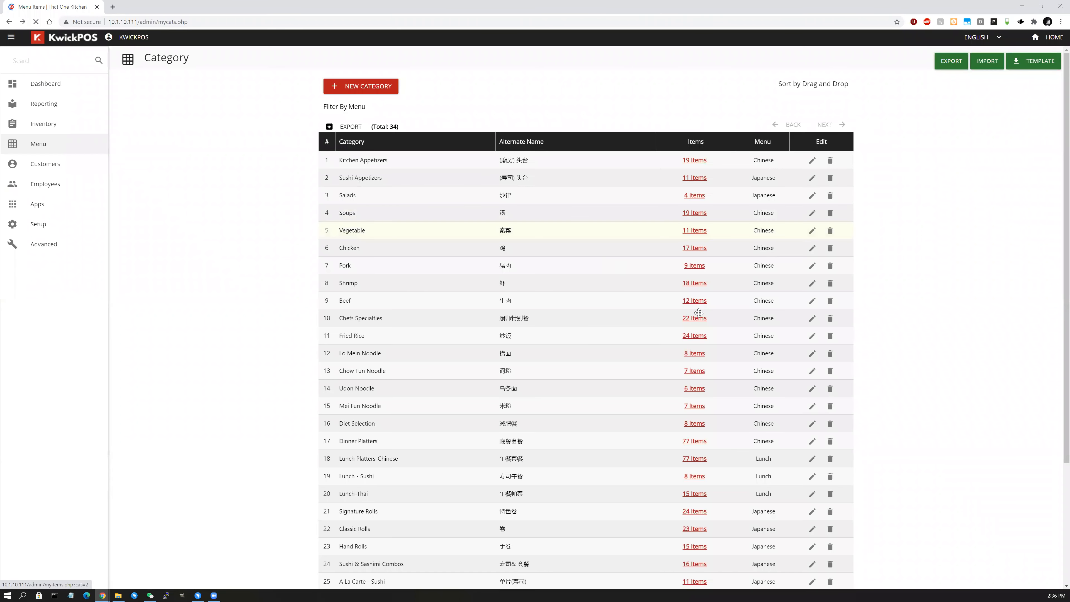
# Scroll to Test Category and open its 0 Items list.
pyautogui.scroll(-3, 699, 314)
pyautogui.scroll(-1, 696, 541)
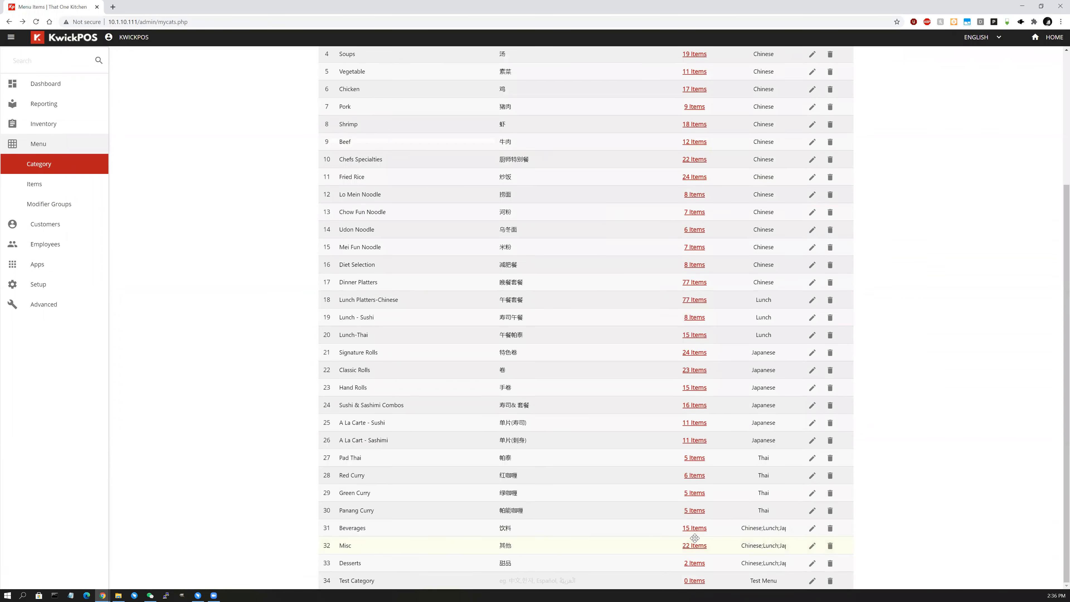
pyautogui.click(693, 581)
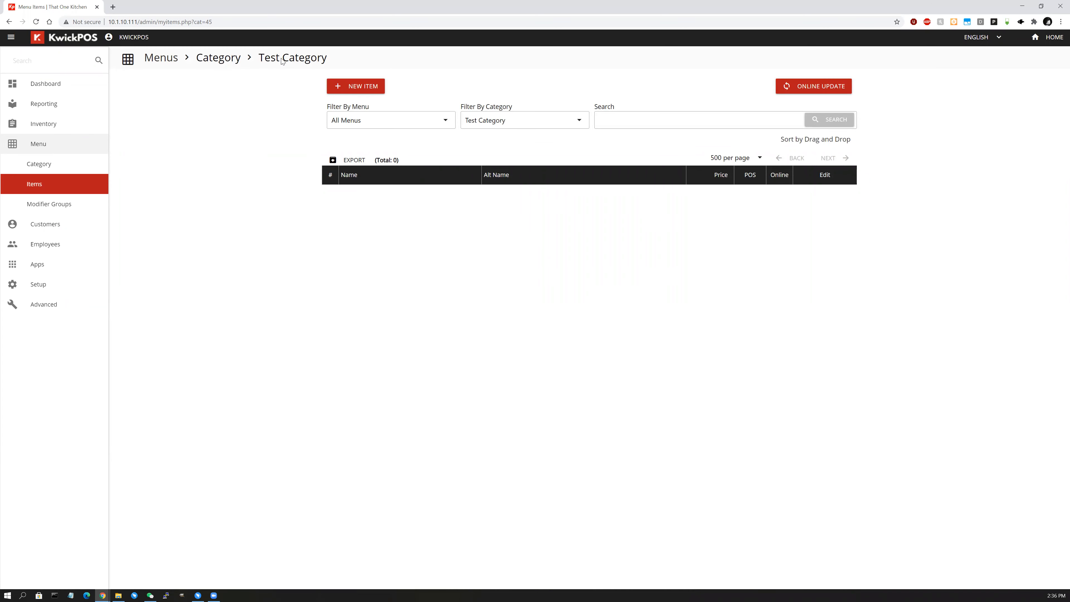
# Start a new item named 'Test Item', then cancel the form.
pyautogui.click(362, 90)
pyautogui.click(422, 102)
pyautogui.write('Test Item')
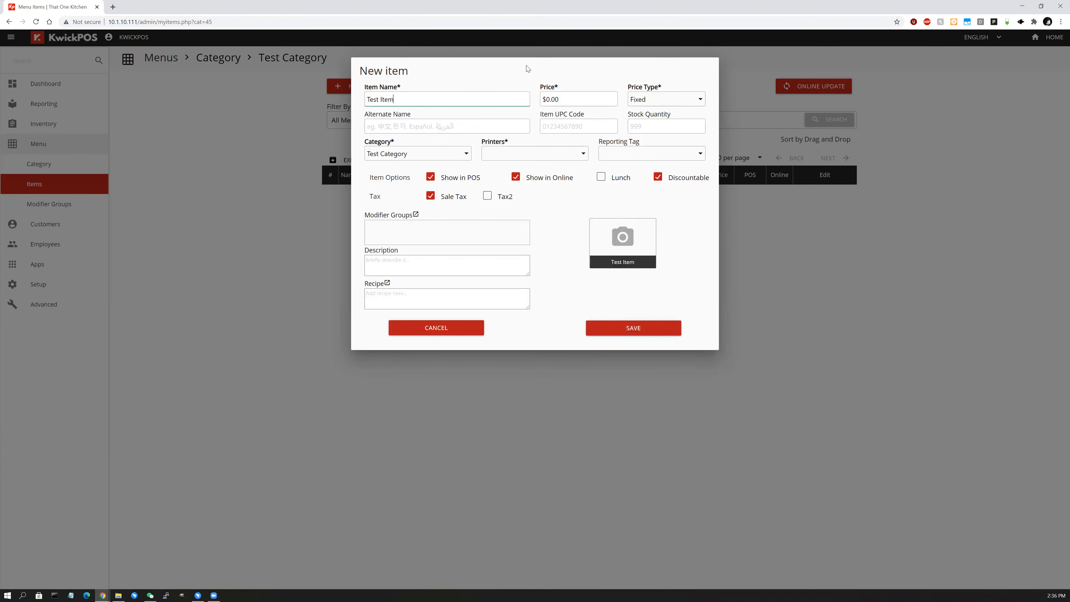
pyautogui.click(436, 331)
# Begin a new item again, named 'Test Item' with price 5.
pyautogui.click(344, 85)
pyautogui.click(413, 99)
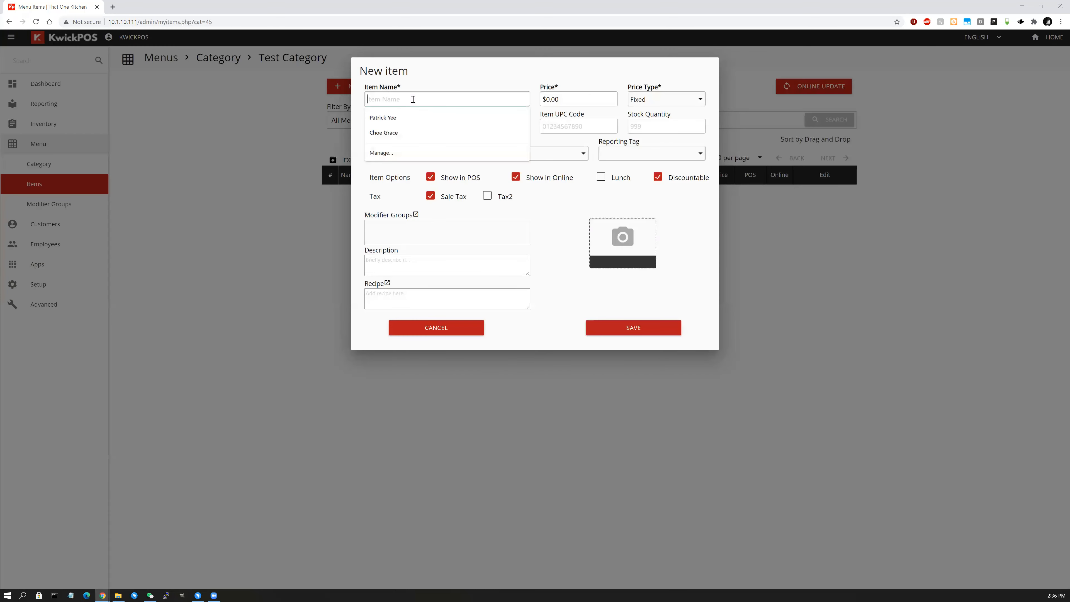
pyautogui.write('TE')
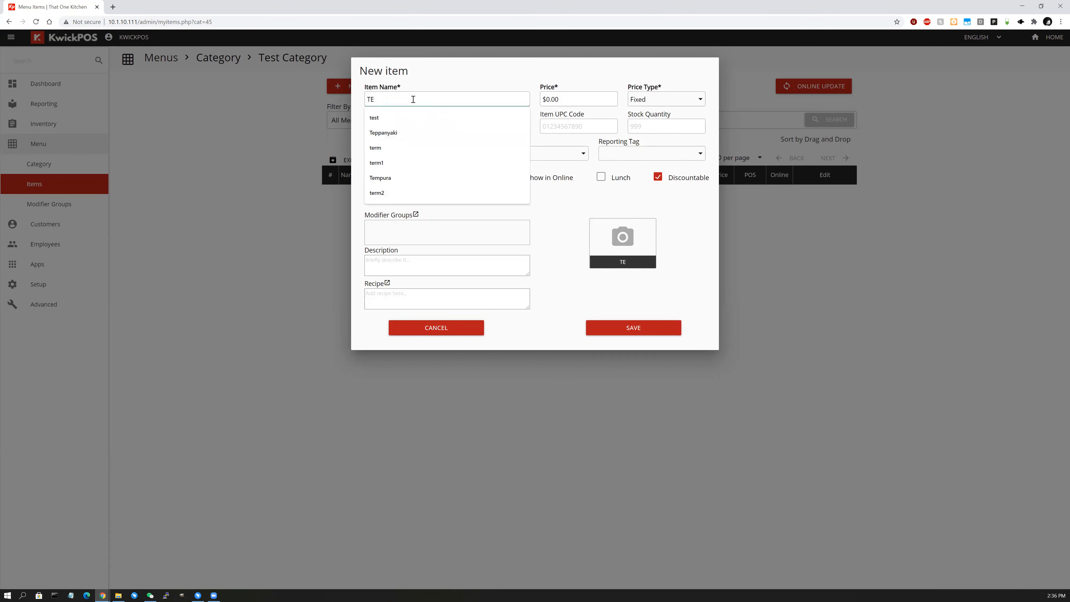
pyautogui.press('BackSpace')
pyautogui.write('est Item')
pyautogui.press('Tab')
pyautogui.write('5')
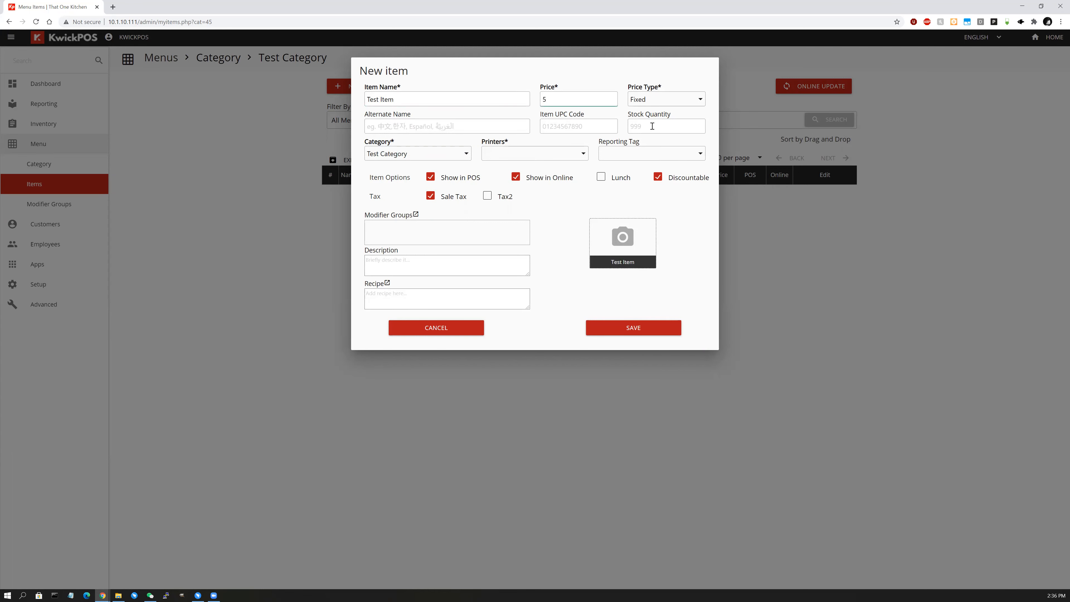
# Set the price type to Fixed and rename the item to 'Fixed Item'.
pyautogui.click(661, 103)
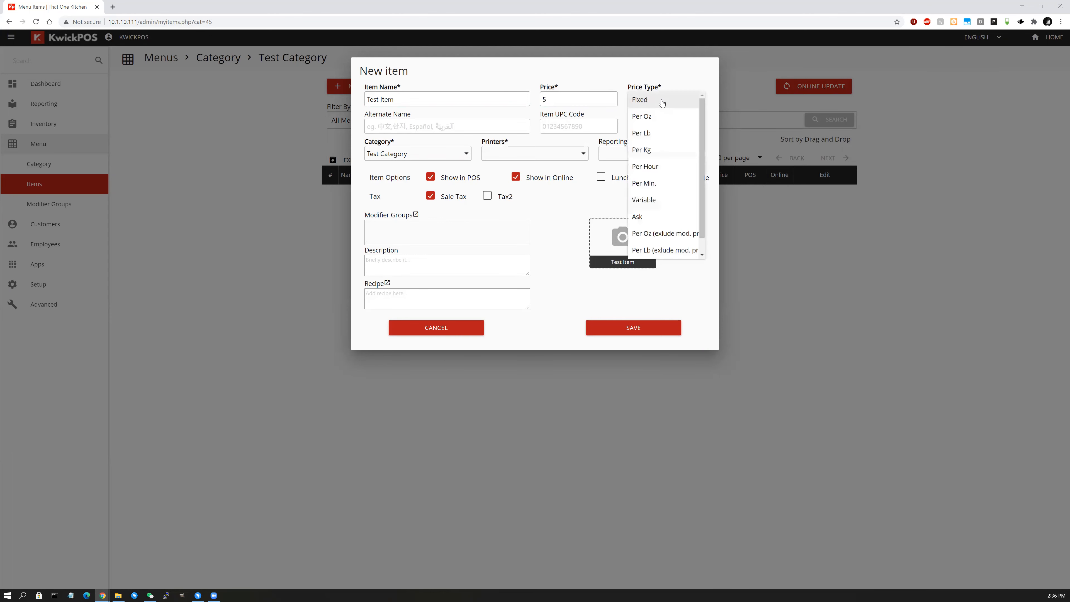
pyautogui.moveTo(402, 100); pyautogui.dragTo(247, 99)
pyautogui.write('Fixed Item')
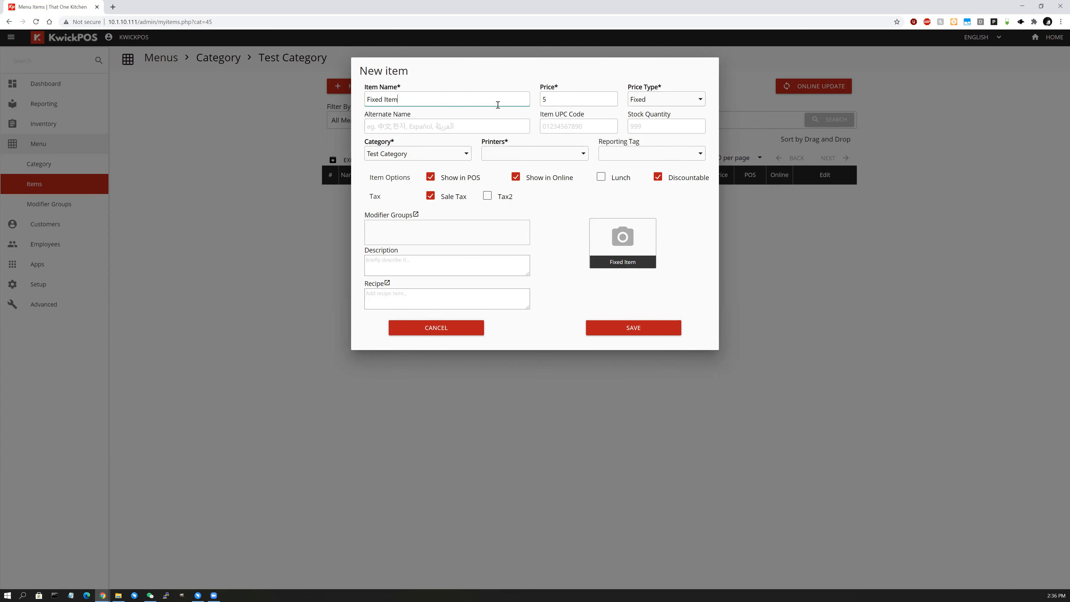
pyautogui.click(558, 102)
# Keep Test Category as the item's category and leave the Reporting Tag unset.
pyautogui.click(394, 159)
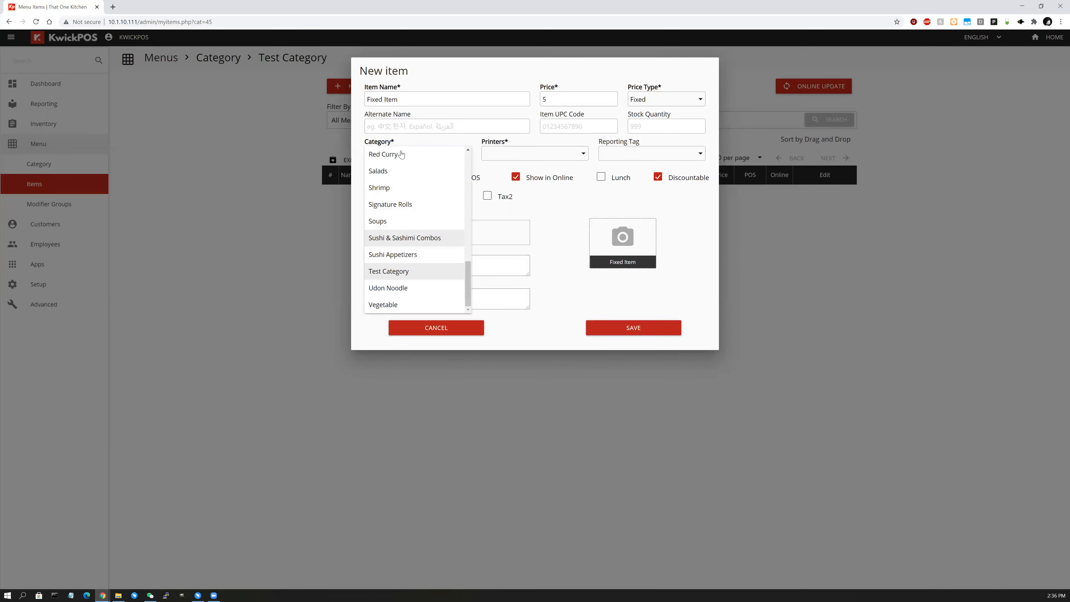
pyautogui.click(541, 192)
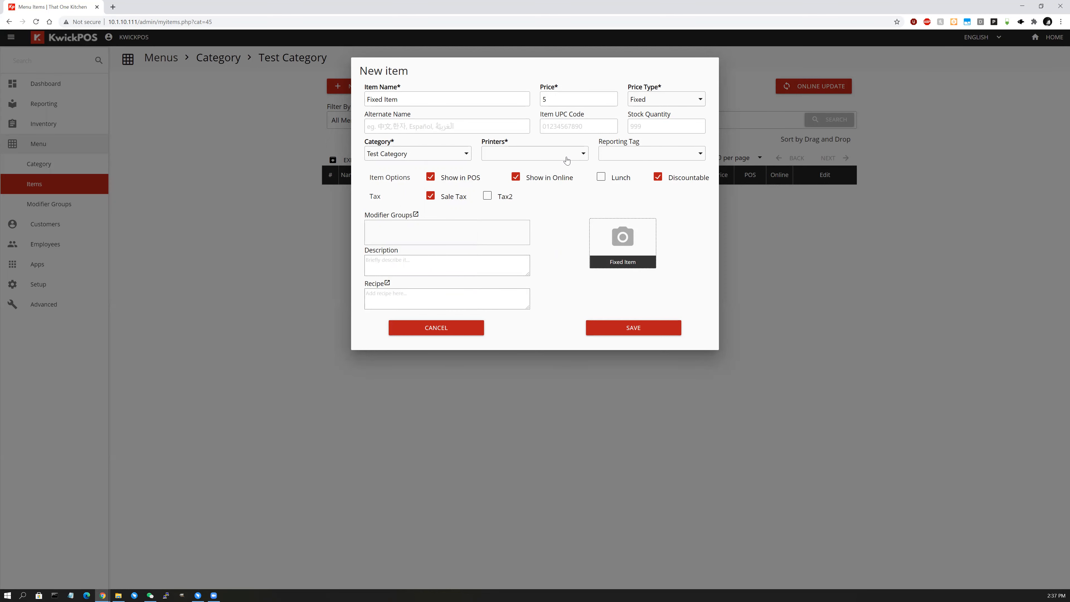
pyautogui.click(616, 156)
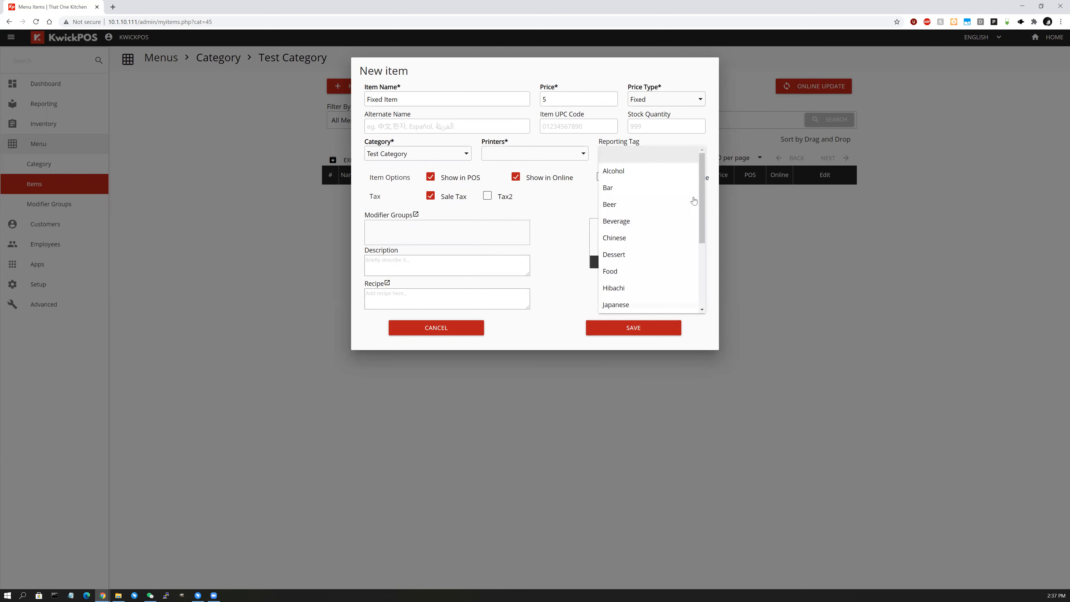
pyautogui.moveTo(702, 251); pyautogui.dragTo(703, 177)
pyautogui.click(675, 144)
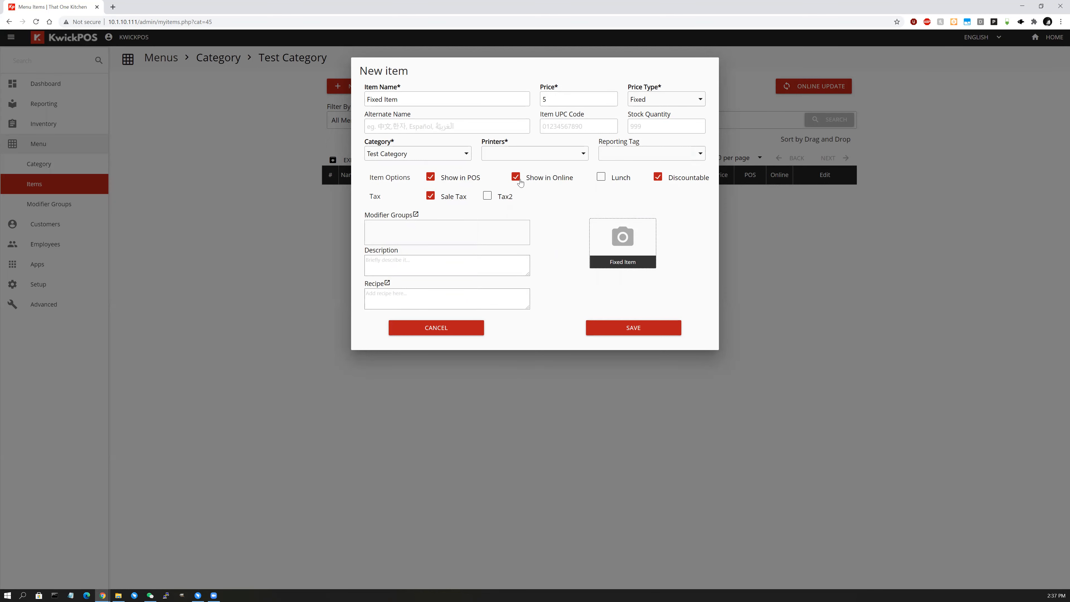
# Turn off Show in Online and Discountable, leave Lunch unchecked, and save the Fixed Item.
pyautogui.click(518, 179)
pyautogui.click(601, 180)
pyautogui.click(600, 180)
pyautogui.click(657, 177)
pyautogui.click(664, 334)
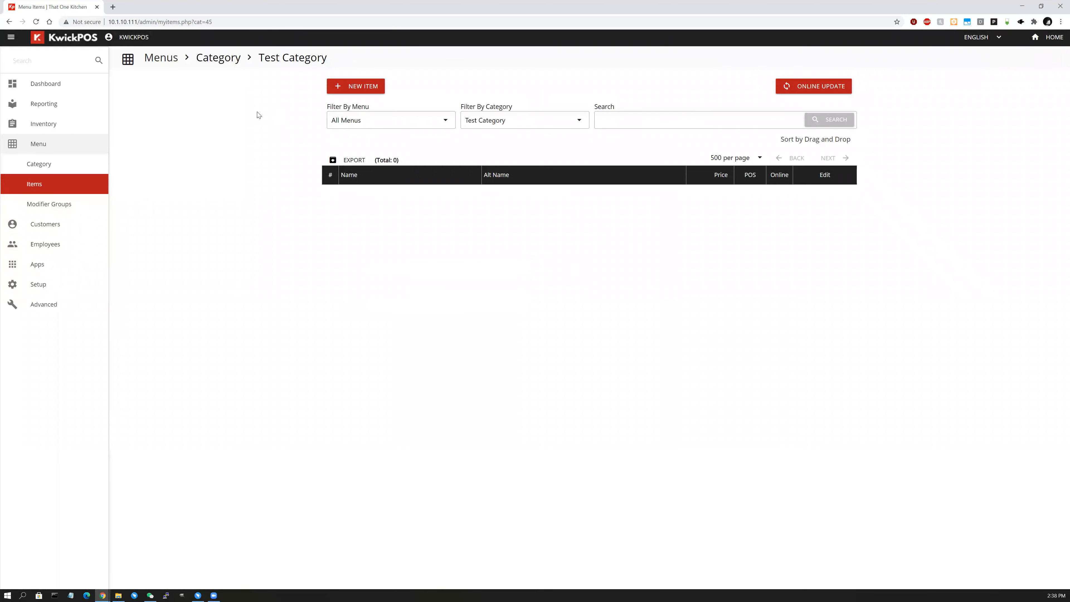
# Start a new item named 'Test Item' with a price of 5.
pyautogui.click(377, 89)
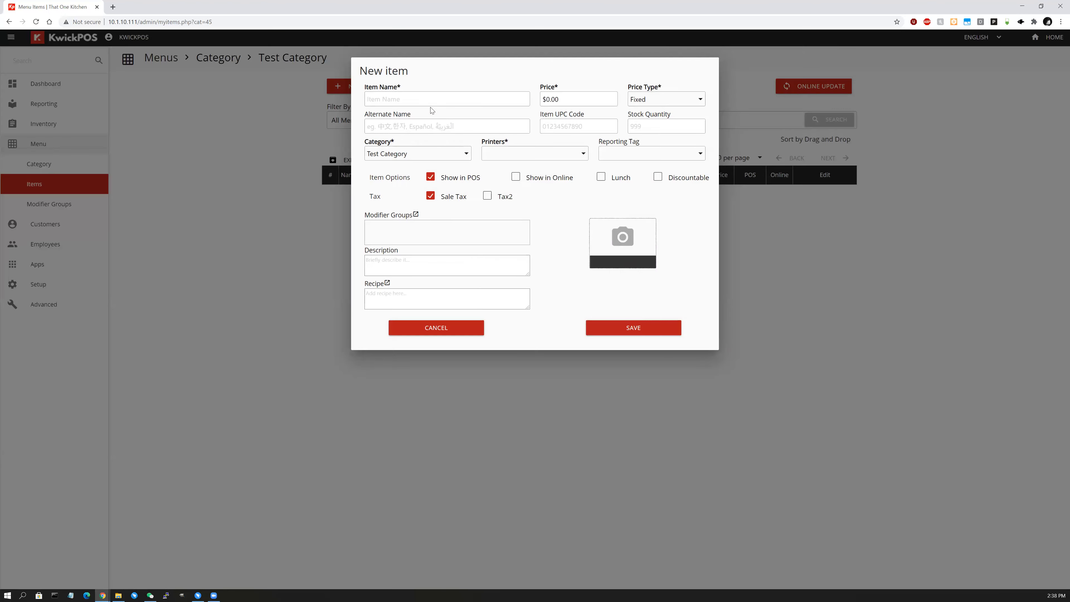
pyautogui.click(431, 103)
pyautogui.write('Test Item')
pyautogui.click(543, 99)
pyautogui.write('5')
# Save Test Item as non-discountable, then show all 541 menu items.
pyautogui.click(657, 178)
pyautogui.click(663, 181)
pyautogui.click(656, 331)
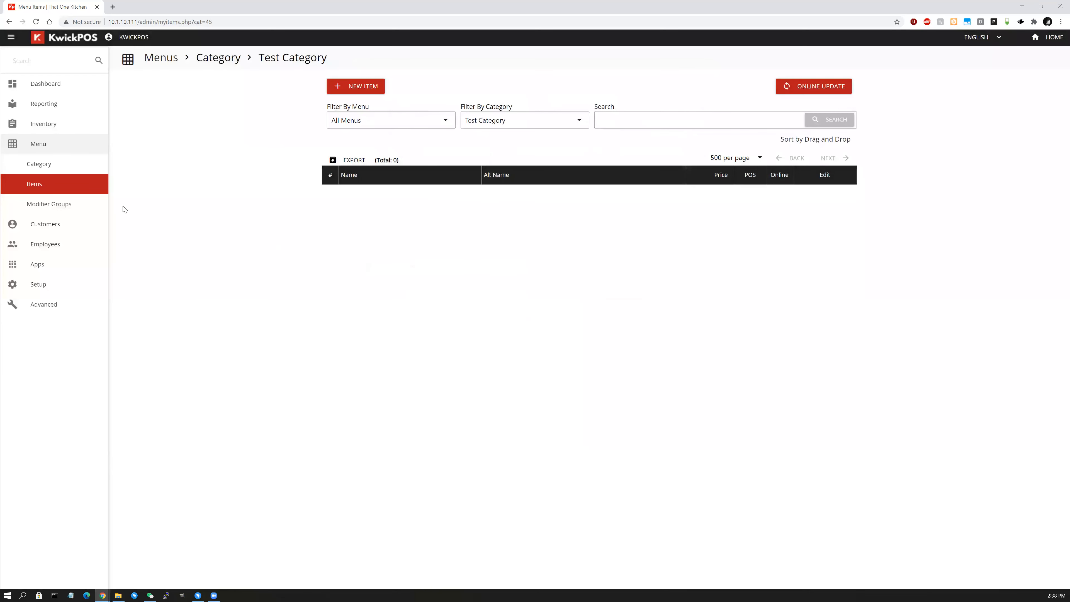
pyautogui.click(56, 189)
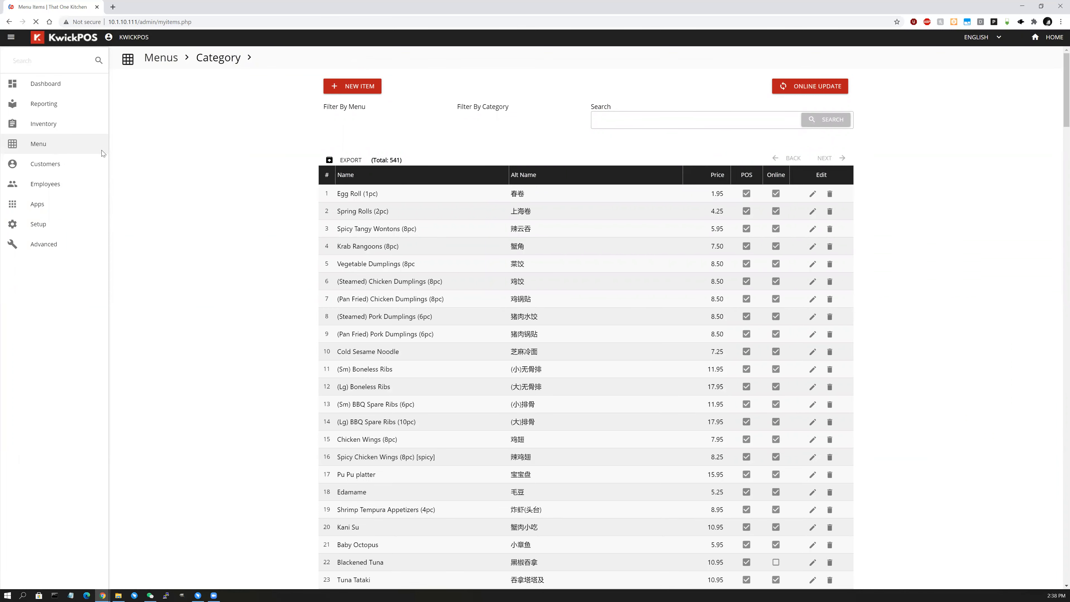
pyautogui.click(90, 145)
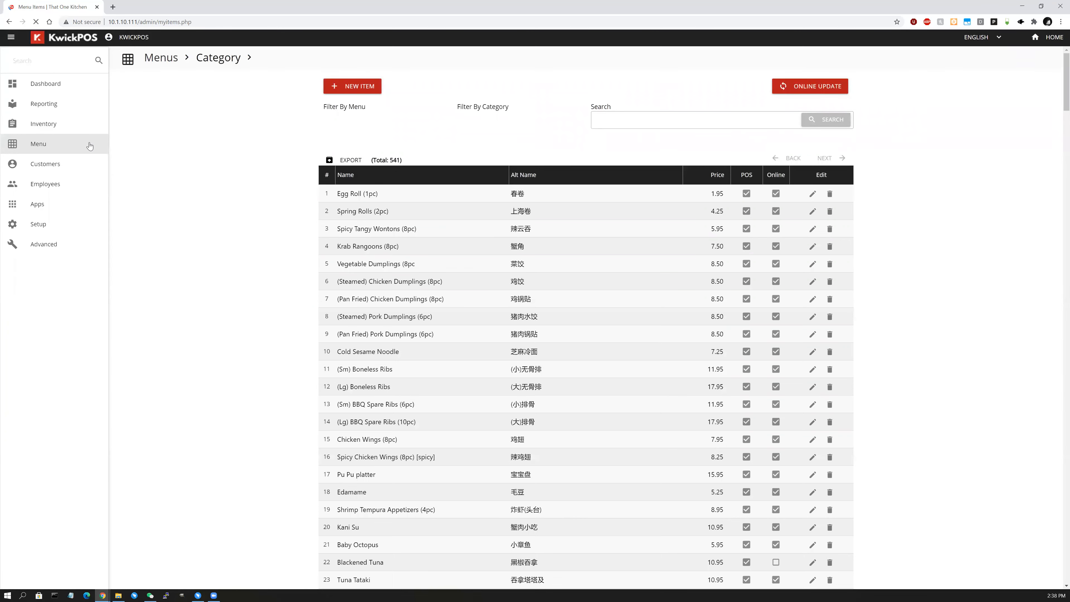
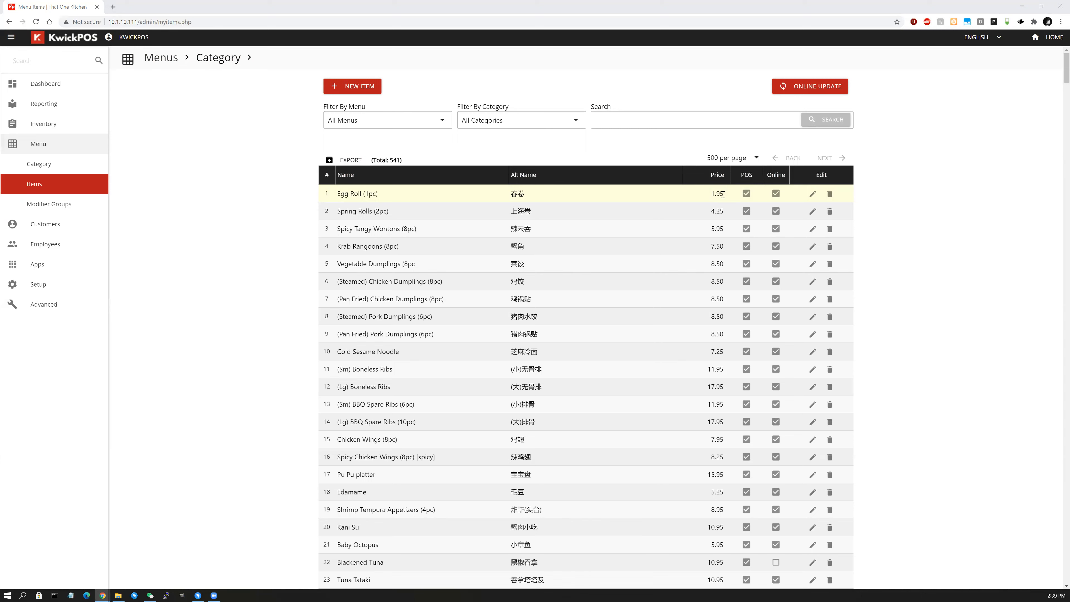
# Change Egg Roll (1pc) to the Per Lb price type and save it.
pyautogui.click(812, 196)
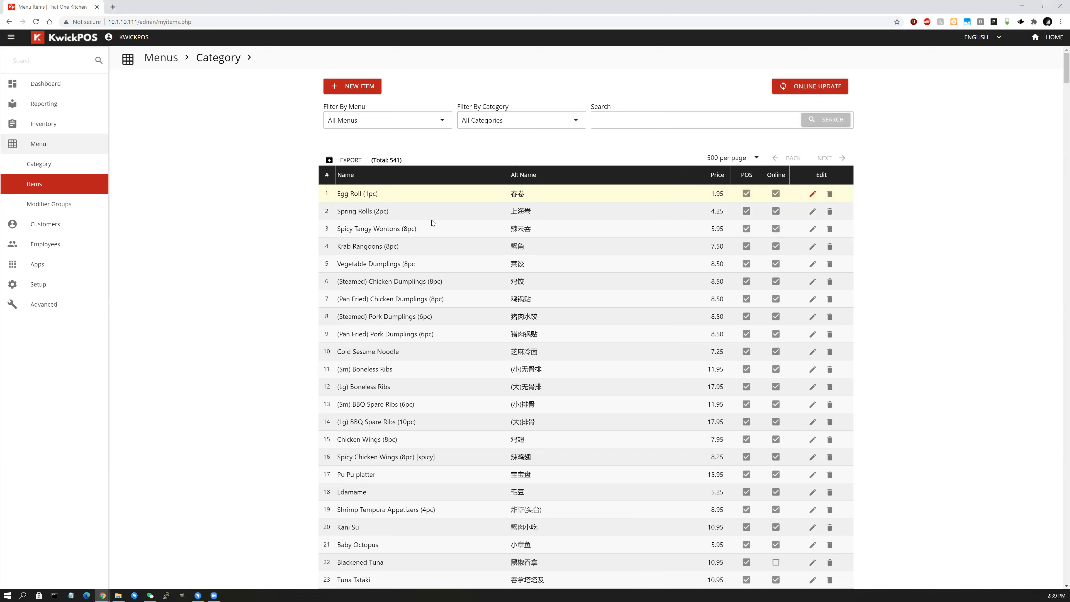
pyautogui.click(666, 99)
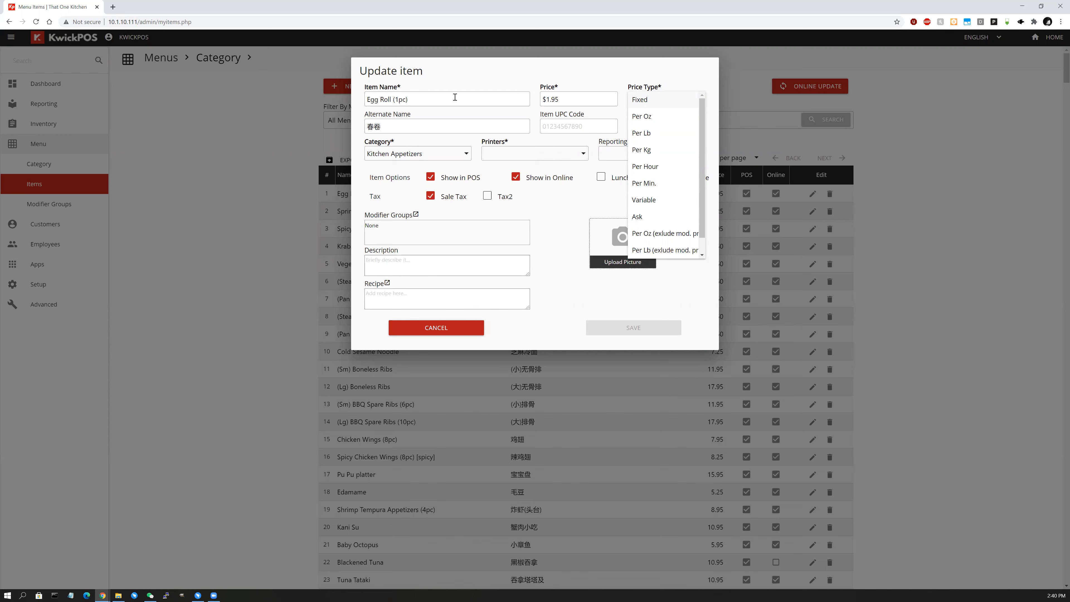
pyautogui.click(660, 129)
pyautogui.click(640, 337)
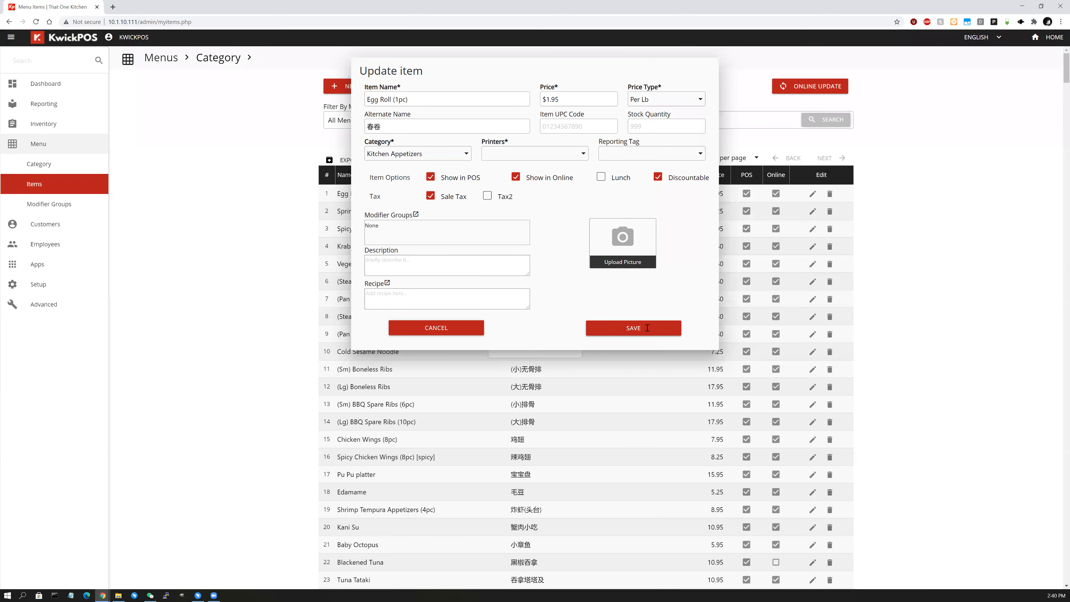
# Change Spring Rolls (2pc) to the Per Hour price type and save it.
pyautogui.click(813, 213)
pyautogui.click(676, 101)
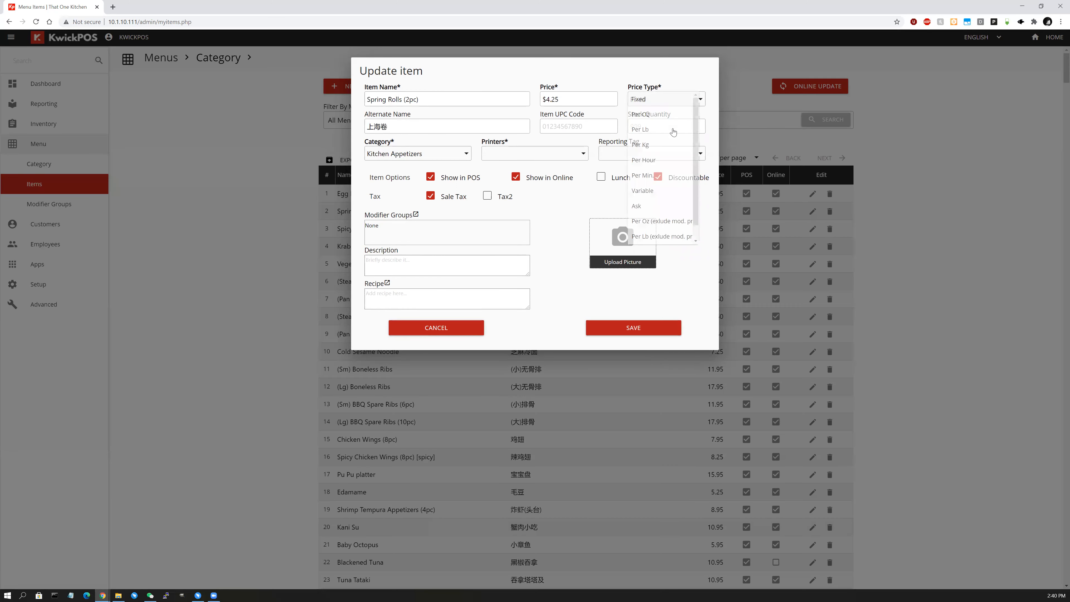
pyautogui.click(665, 162)
pyautogui.click(652, 335)
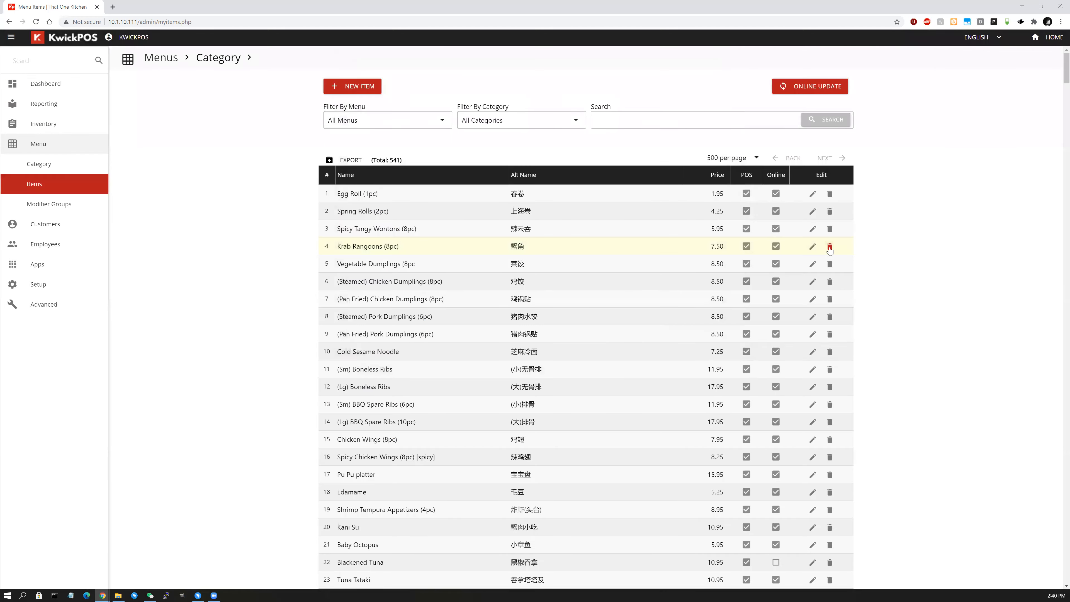
# Change Spicy Tangy Wontons (8pc) to the Variable price type and save it.
pyautogui.click(811, 230)
pyautogui.click(676, 99)
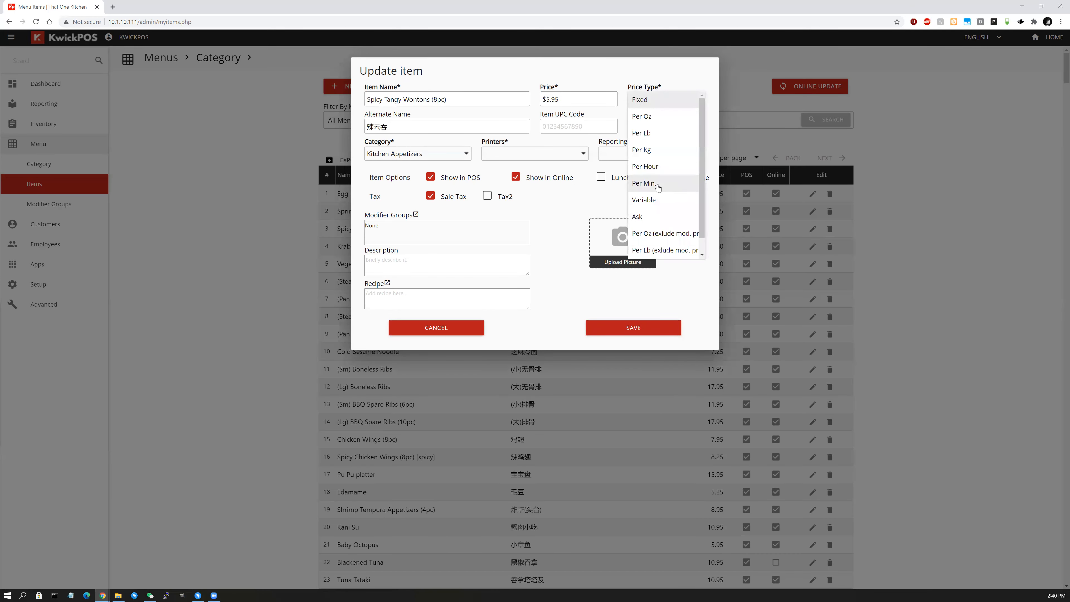
pyautogui.click(656, 201)
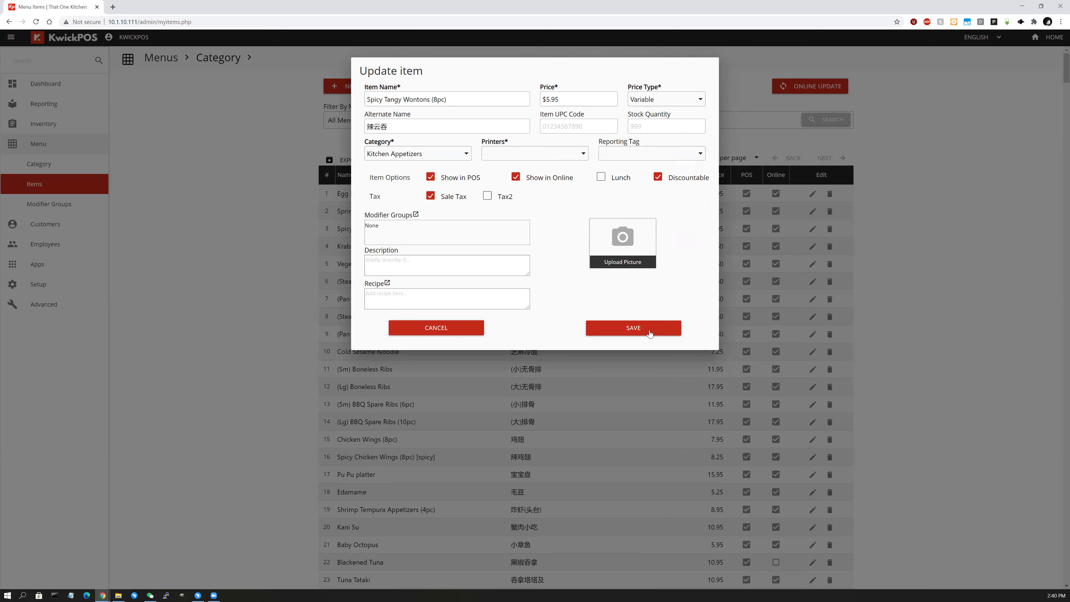
pyautogui.click(649, 333)
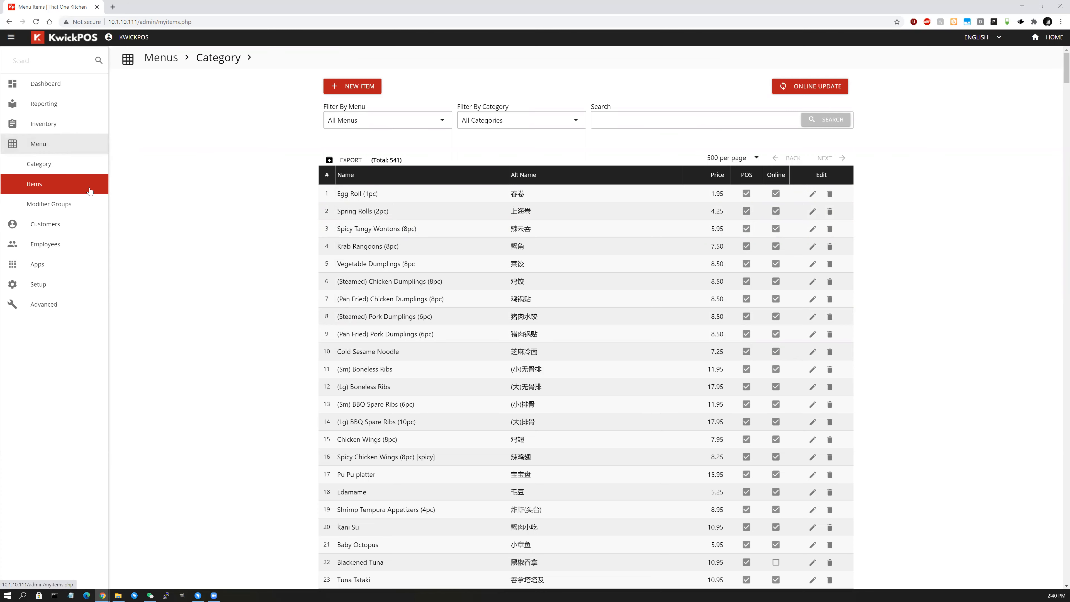
# Search the menu items for 'egg'.
pyautogui.scroll(-1, 607, 276)
pyautogui.scroll(-20, 607, 276)
pyautogui.scroll(20, 607, 276)
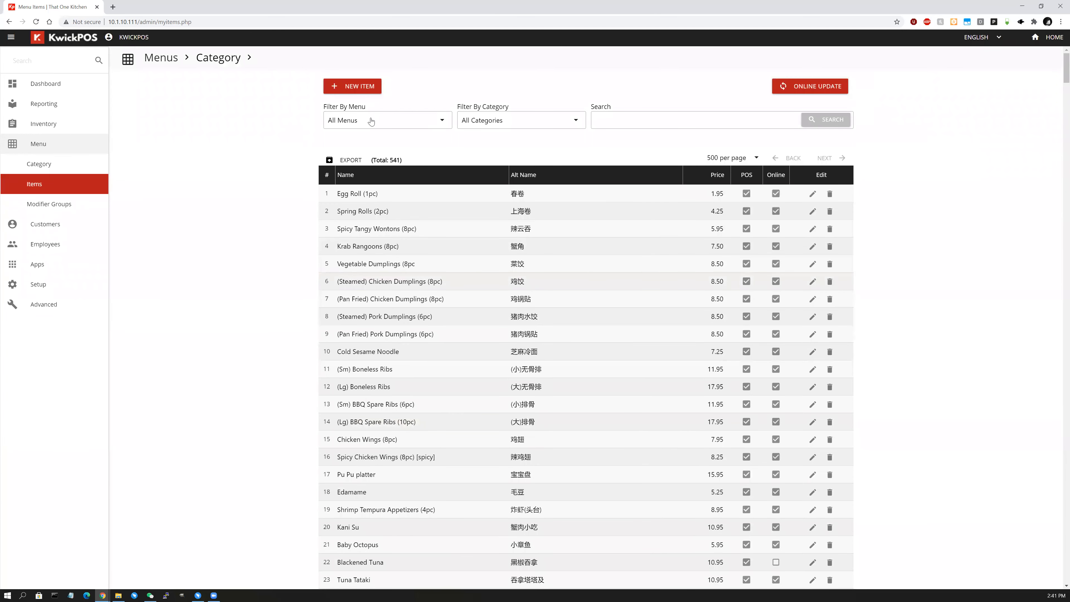
pyautogui.click(370, 121)
pyautogui.click(498, 124)
pyautogui.click(499, 125)
pyautogui.click(658, 121)
pyautogui.click(660, 120)
pyautogui.write('egg')
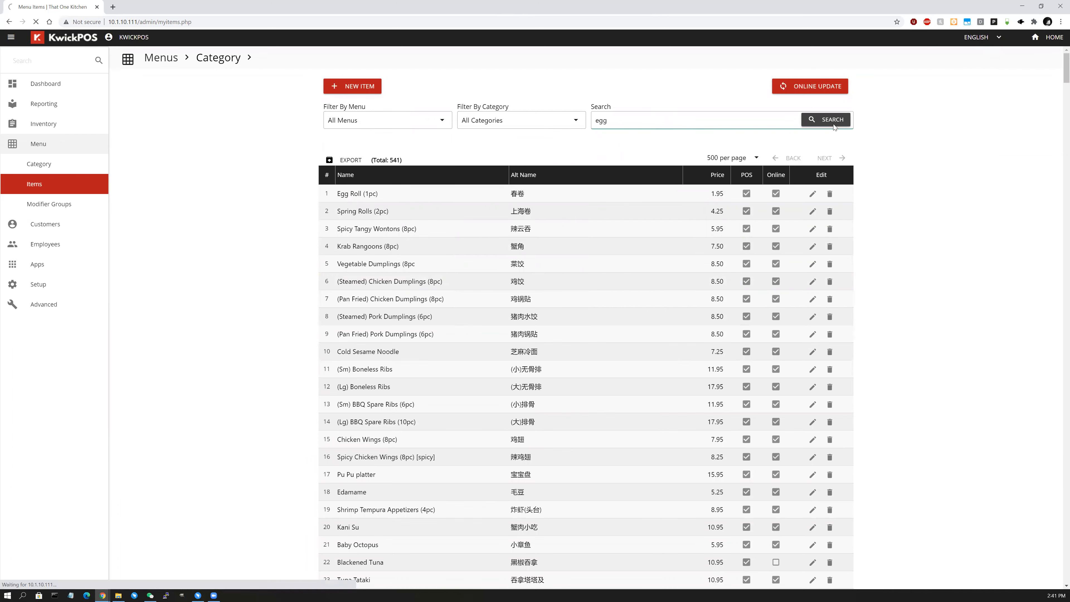
pyautogui.click(833, 125)
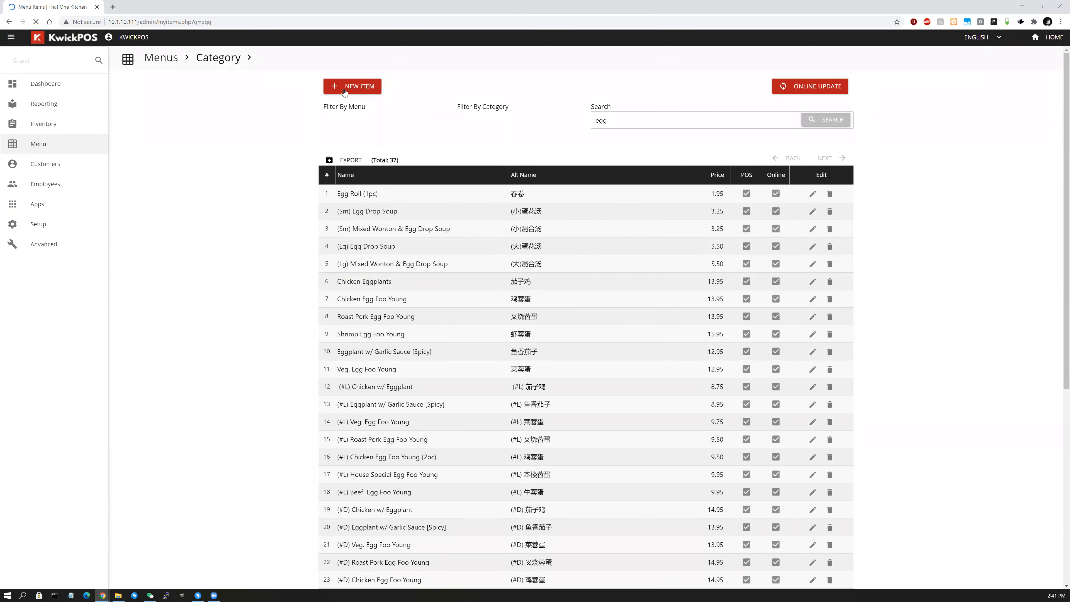
# Start a new item, discard it, and go to the Modifier Groups page.
pyautogui.click(344, 89)
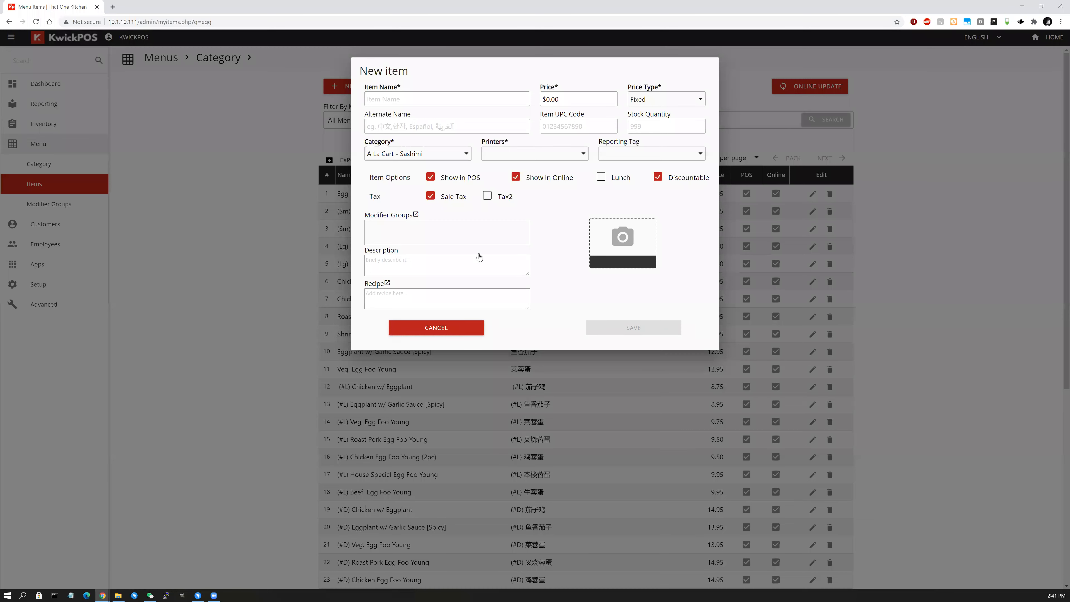
pyautogui.click(451, 335)
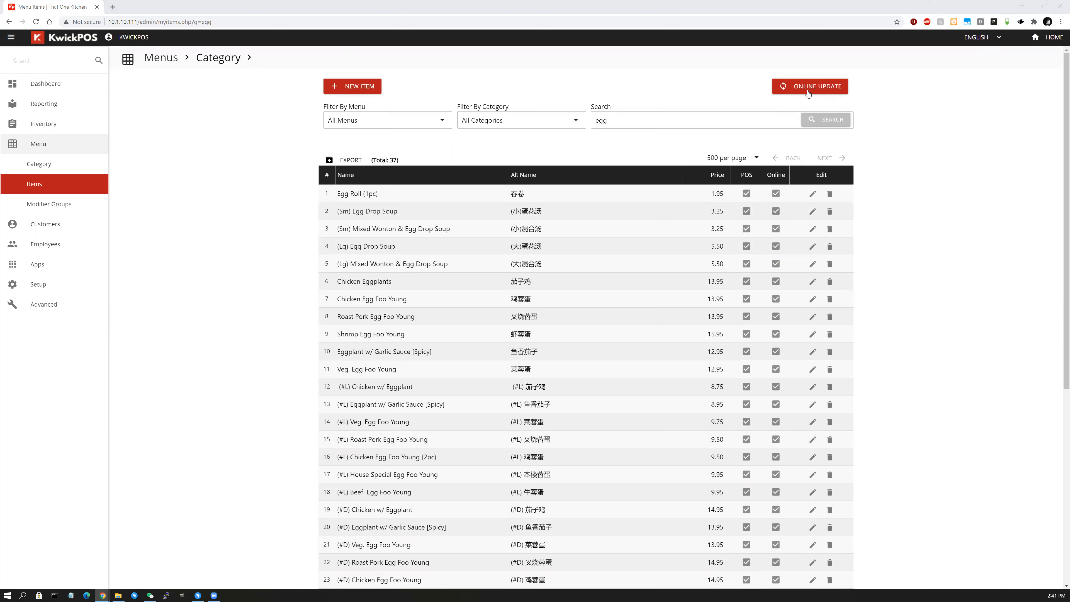
pyautogui.click(64, 205)
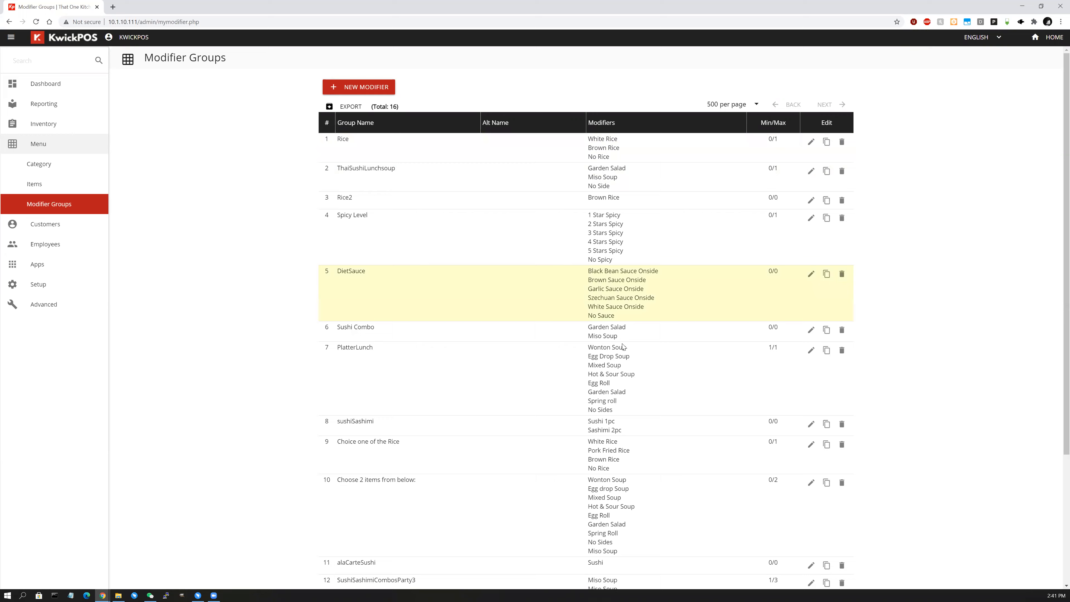
# Start a new modifier group and enter the group name Mod1.
pyautogui.scroll(-4, 625, 357)
pyautogui.scroll(5, 625, 357)
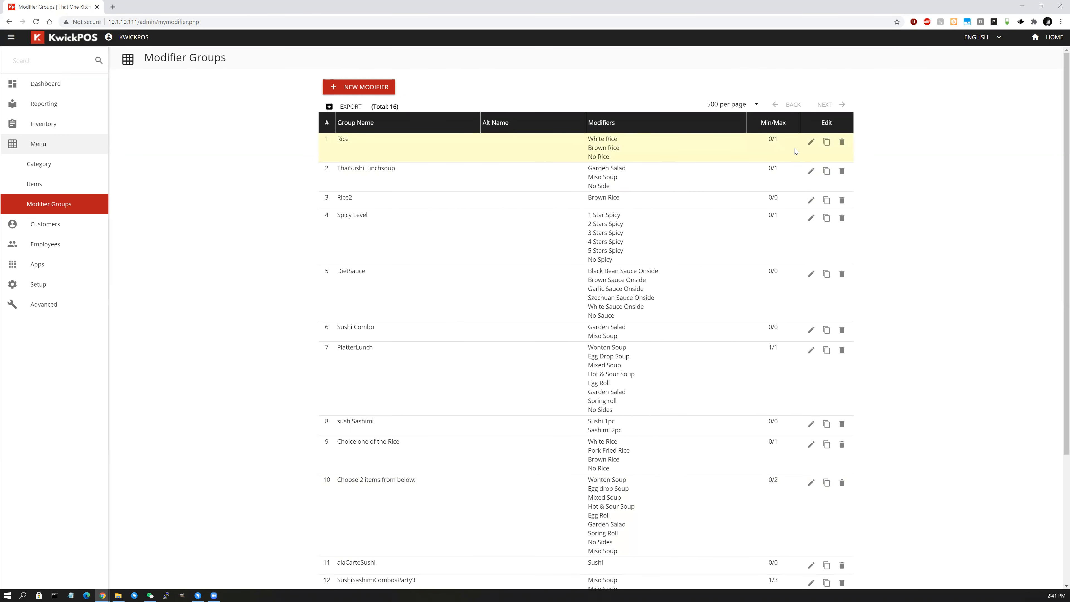
pyautogui.click(373, 86)
pyautogui.click(400, 108)
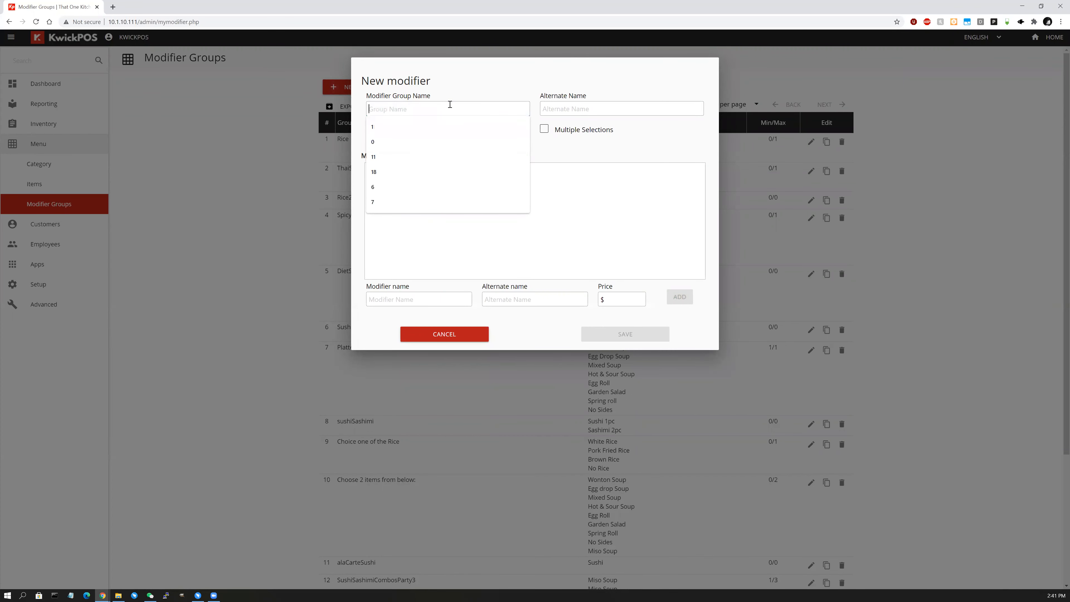
pyautogui.write('Na')
pyautogui.press('BackSpace')
pyautogui.write('Mod1')
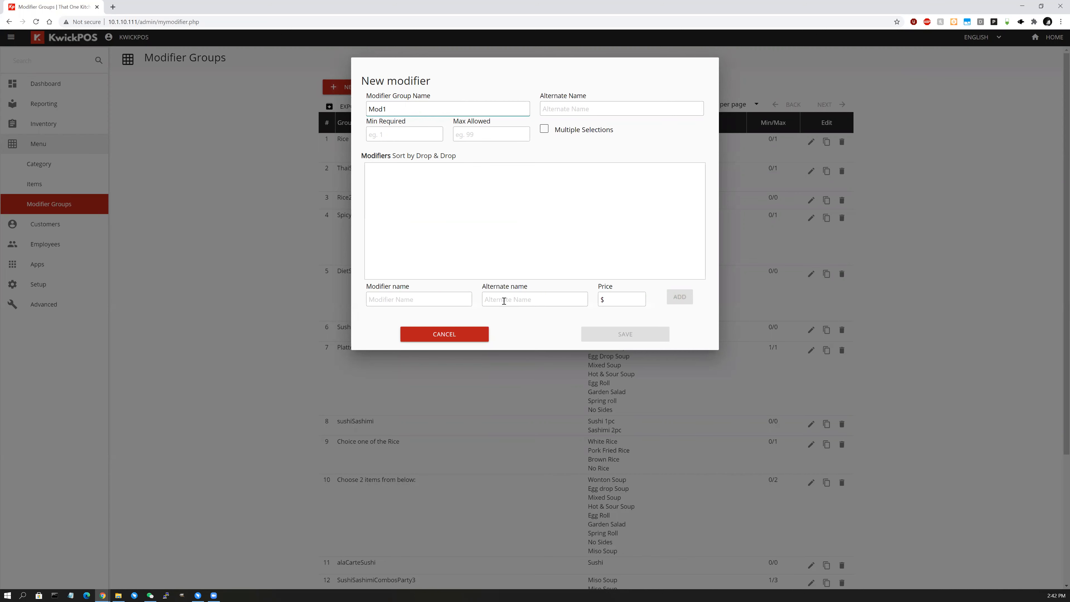
# Add the modifier Modifer1 at 1.00 and save the Mod1 group.
pyautogui.click(411, 297)
pyautogui.write('Modifer1')
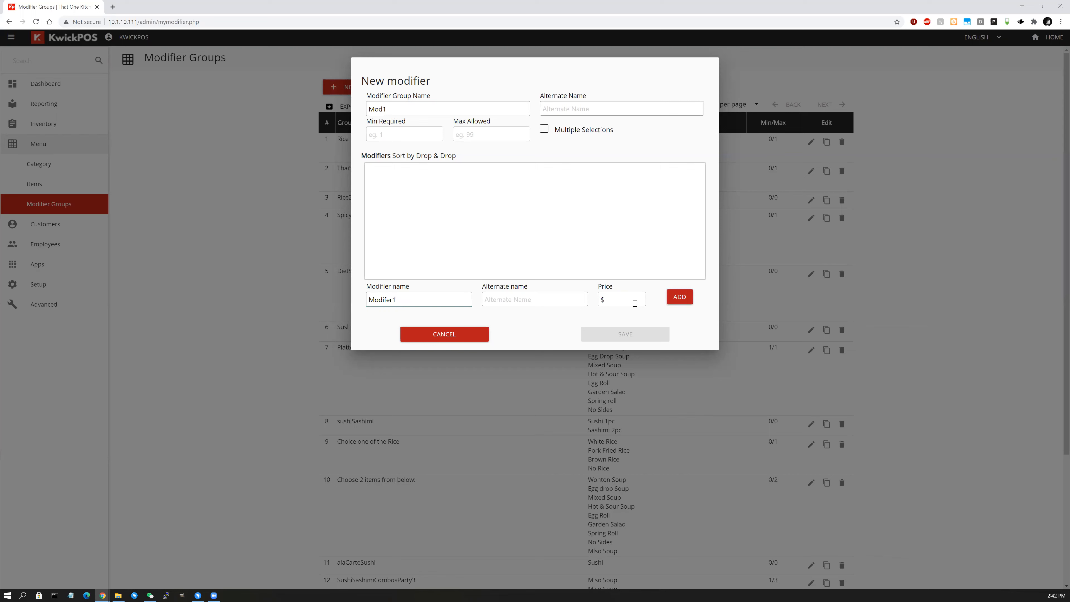
pyautogui.click(635, 303)
pyautogui.click(677, 300)
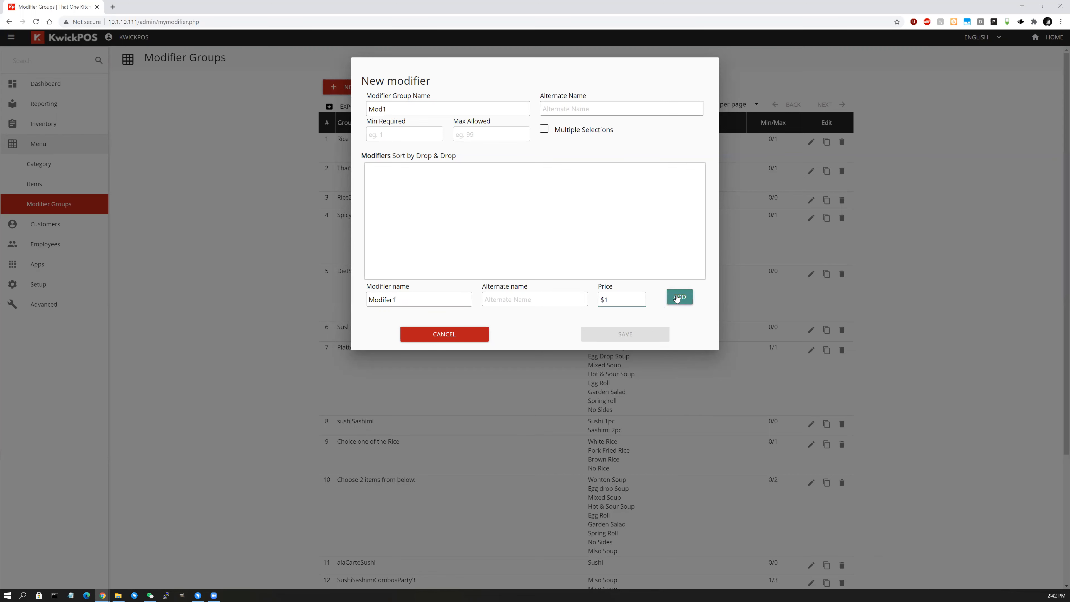
pyautogui.click(451, 297)
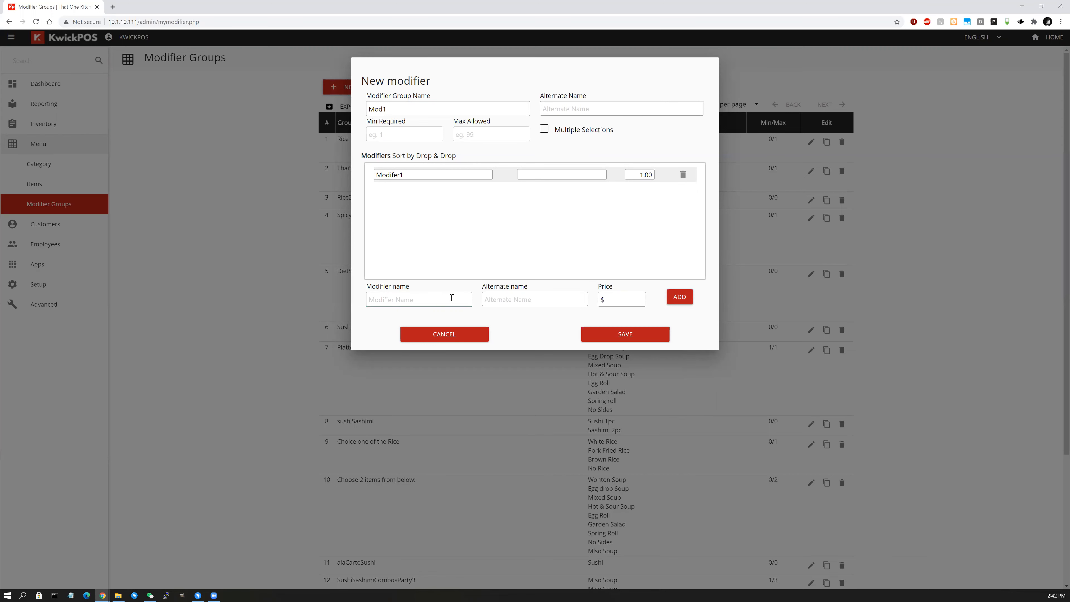
pyautogui.write('Modifier2')
pyautogui.click(609, 338)
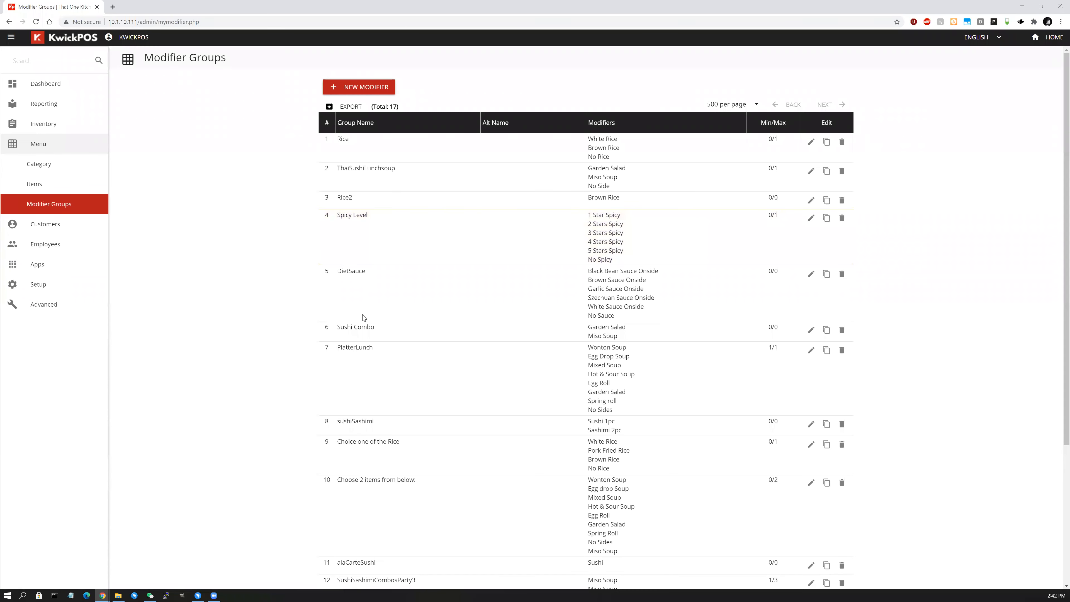
pyautogui.scroll(-3, 379, 324)
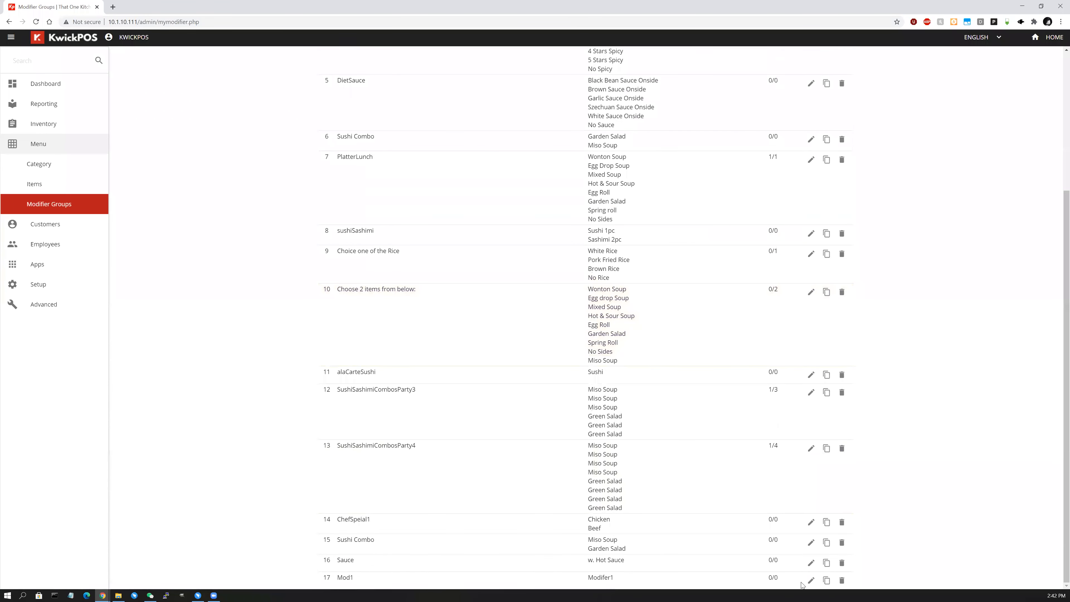
# Add Modifer2 at no charge to the Mod1 group.
pyautogui.click(811, 580)
pyautogui.click(423, 298)
pyautogui.write('Modifer2')
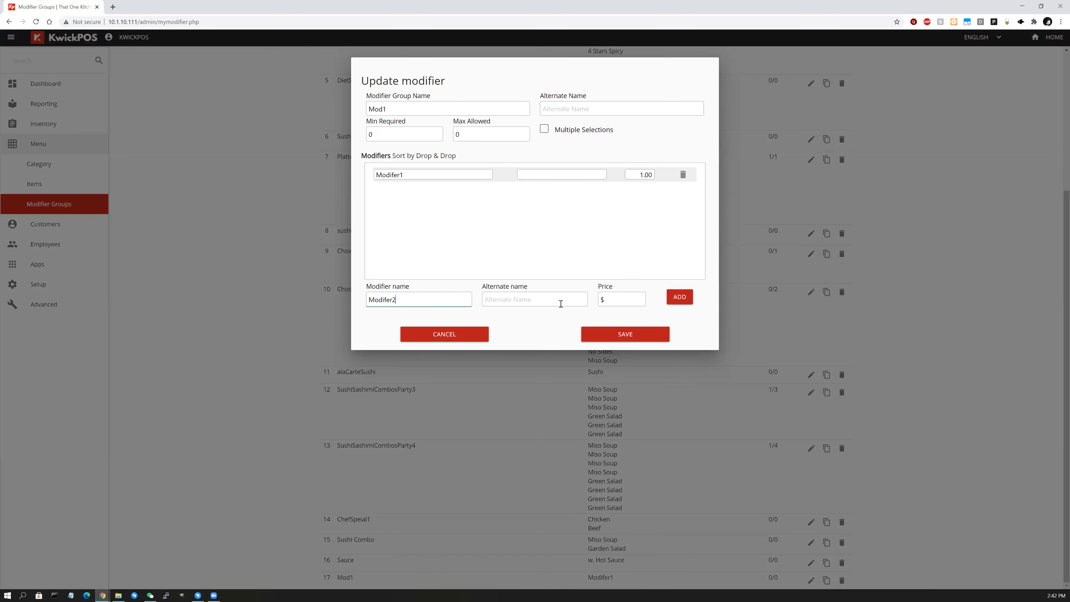
pyautogui.click(678, 297)
# Add Modifier3 priced at 5.00 and save the Mod1 group.
pyautogui.click(435, 300)
pyautogui.write('Modifier3')
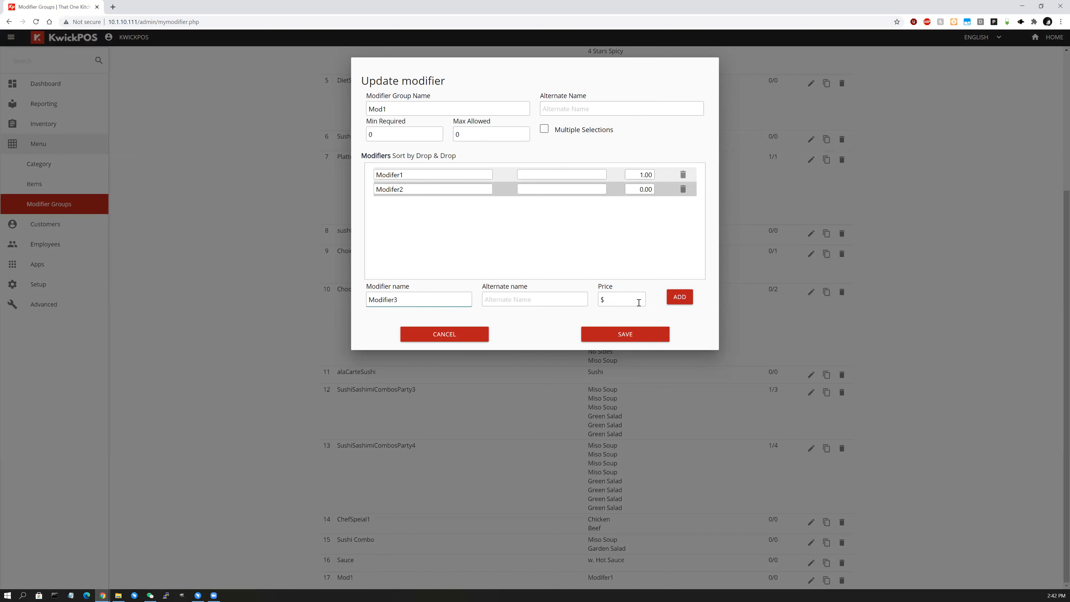
pyautogui.click(639, 303)
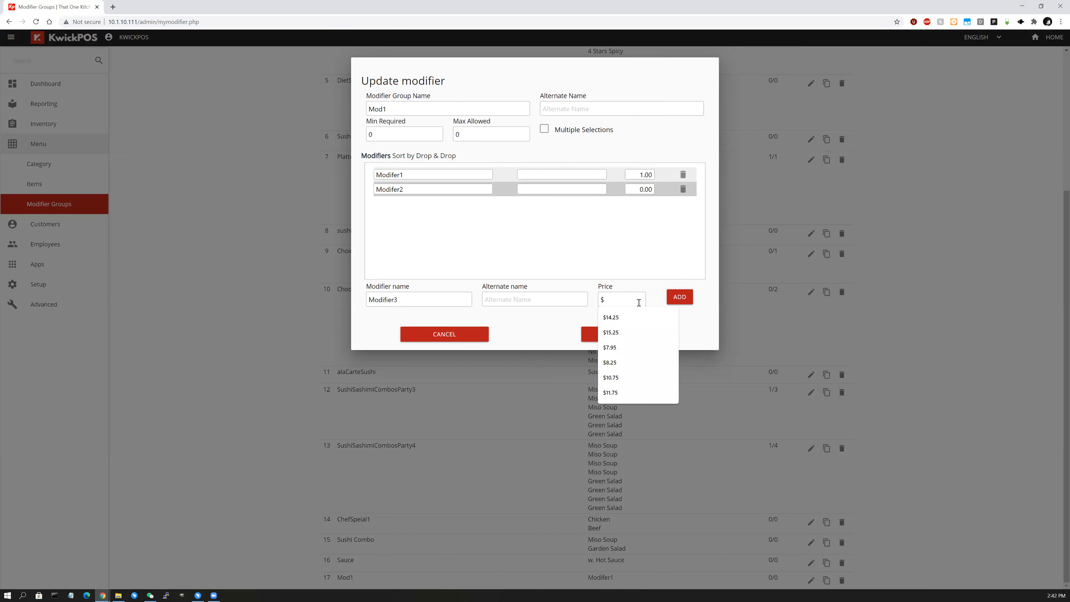
pyautogui.write('5')
pyautogui.click(681, 295)
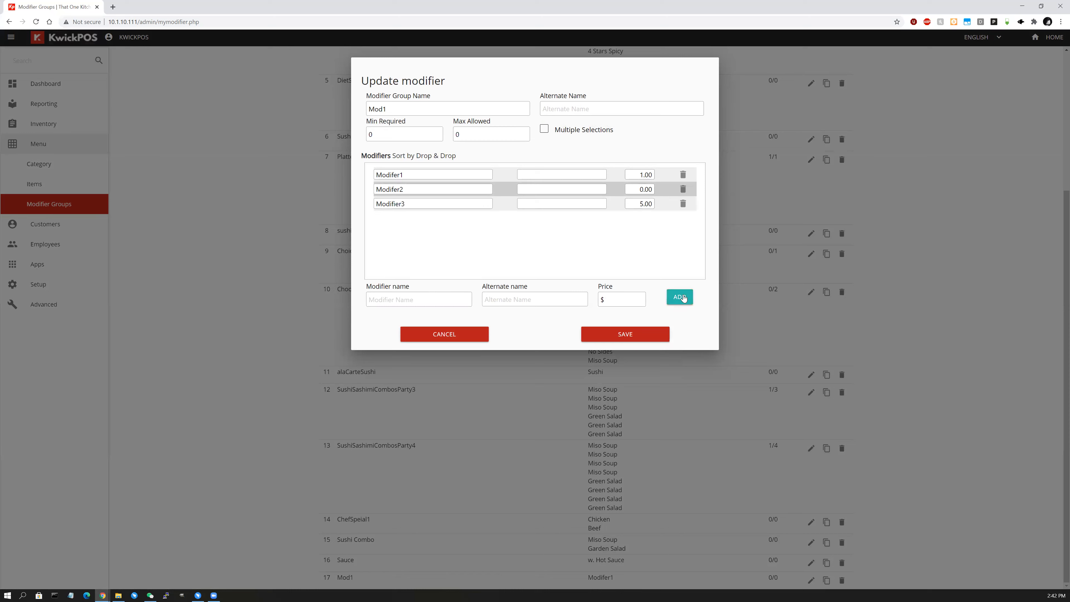
pyautogui.click(644, 333)
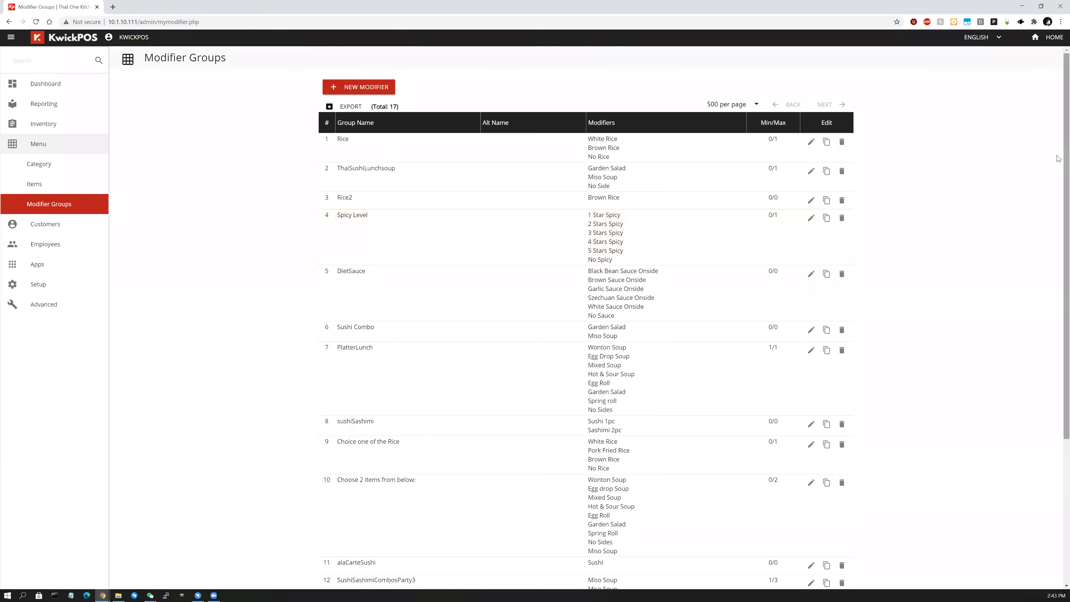
pyautogui.scroll(-2, 1058, 177)
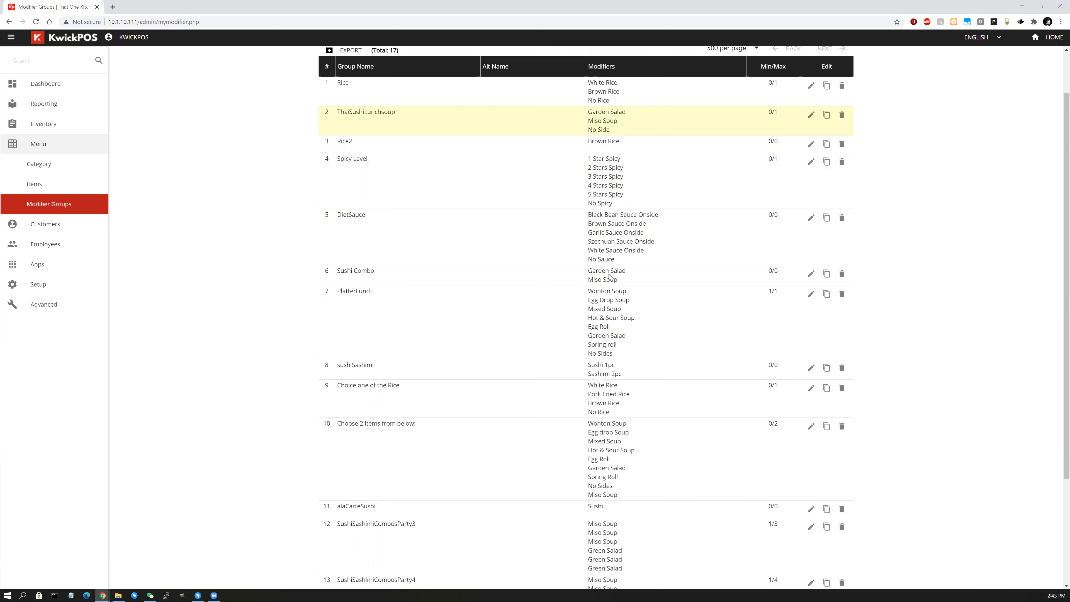
pyautogui.scroll(-3, 634, 433)
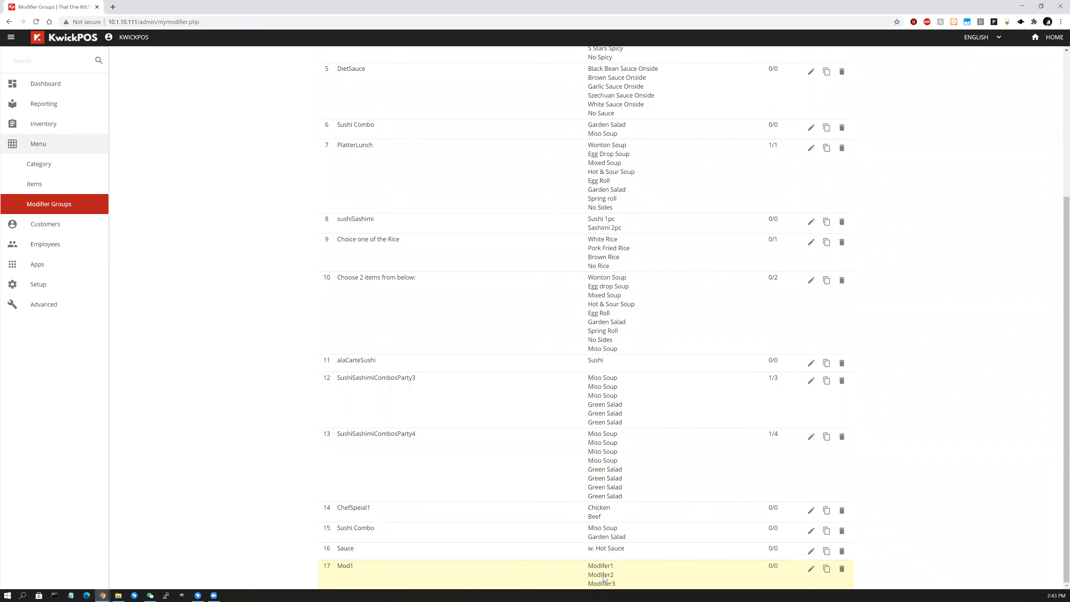
pyautogui.scroll(4, 79, 208)
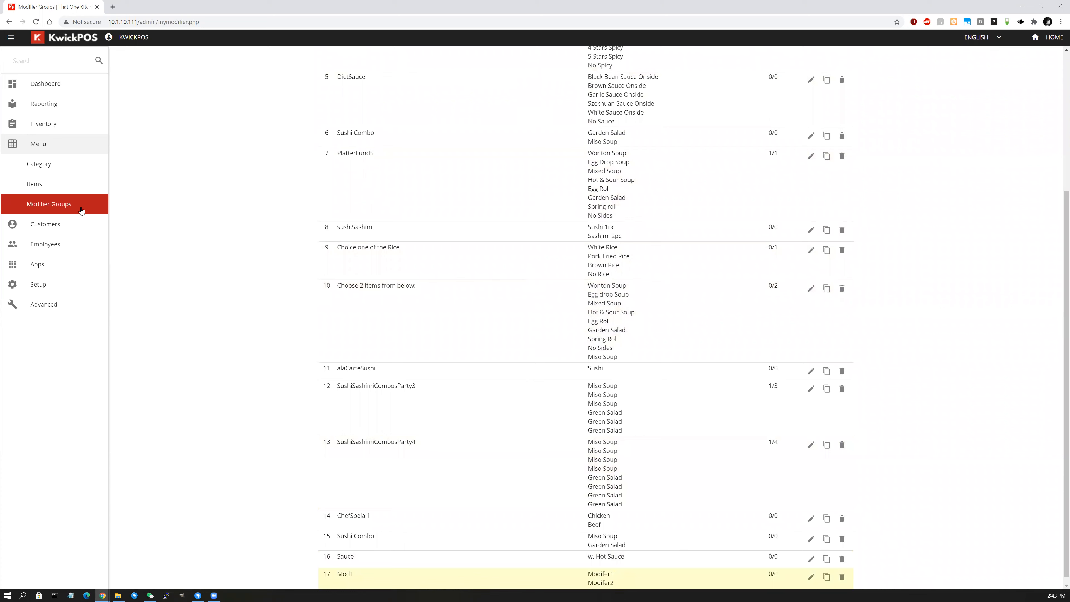
# Open Chicken Lettuce Wraps (4pc) for editing from the first menu category.
pyautogui.click(63, 168)
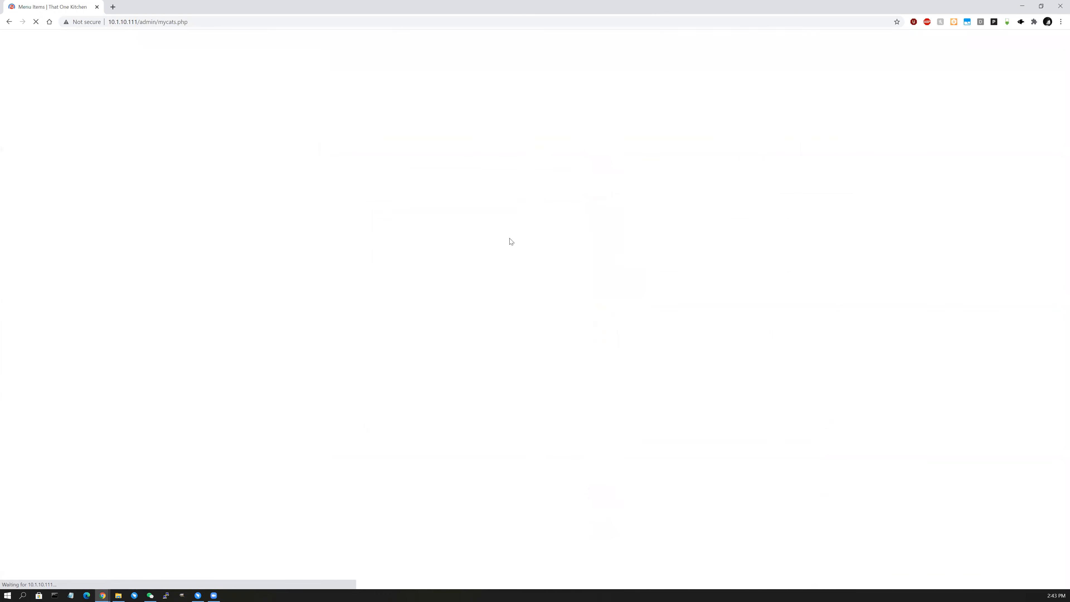
pyautogui.click(705, 182)
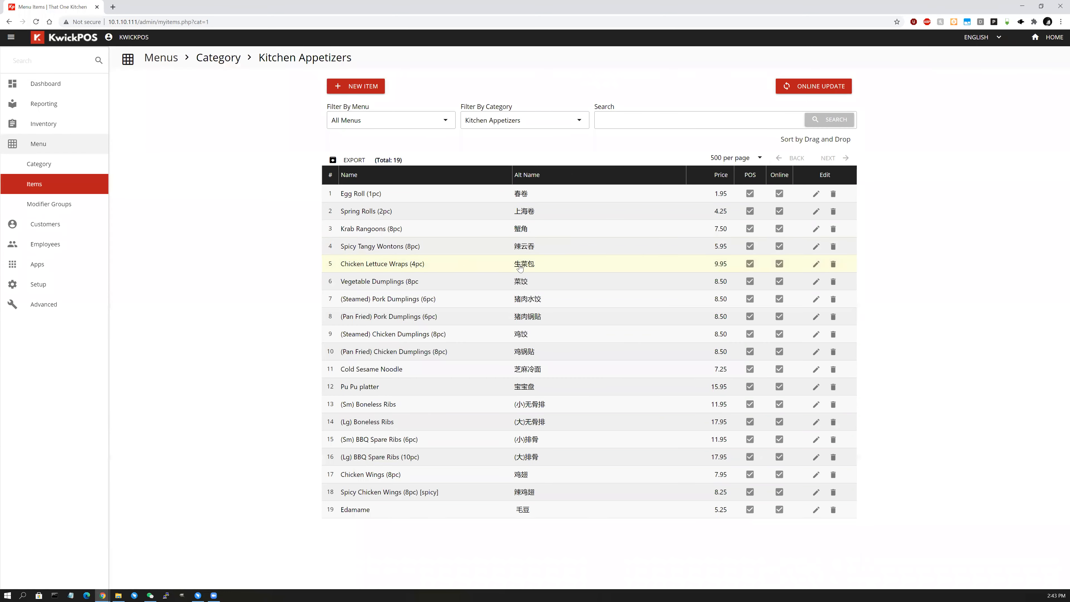
pyautogui.click(817, 264)
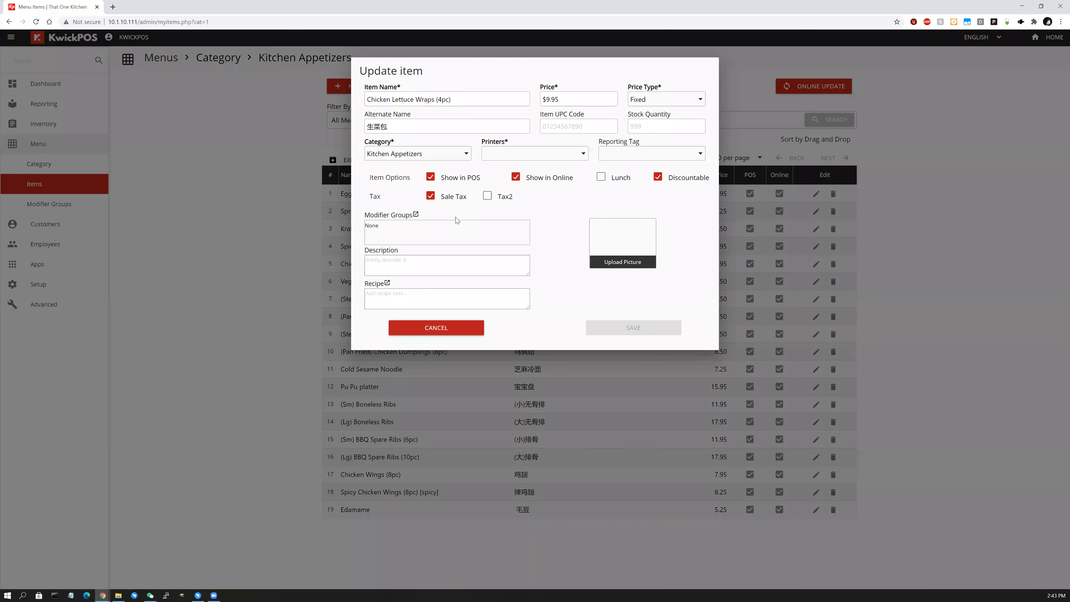
# Tick Mod1 in the item's modifier group list and save the choice.
pyautogui.click(426, 237)
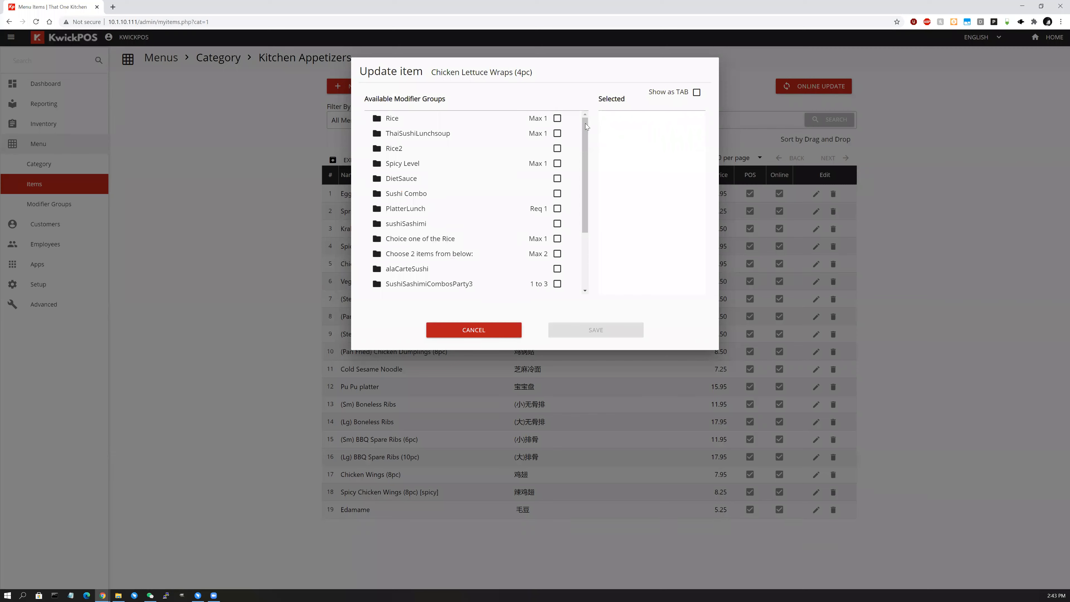
pyautogui.scroll(-2, 461, 240)
pyautogui.scroll(2, 429, 189)
pyautogui.click(424, 134)
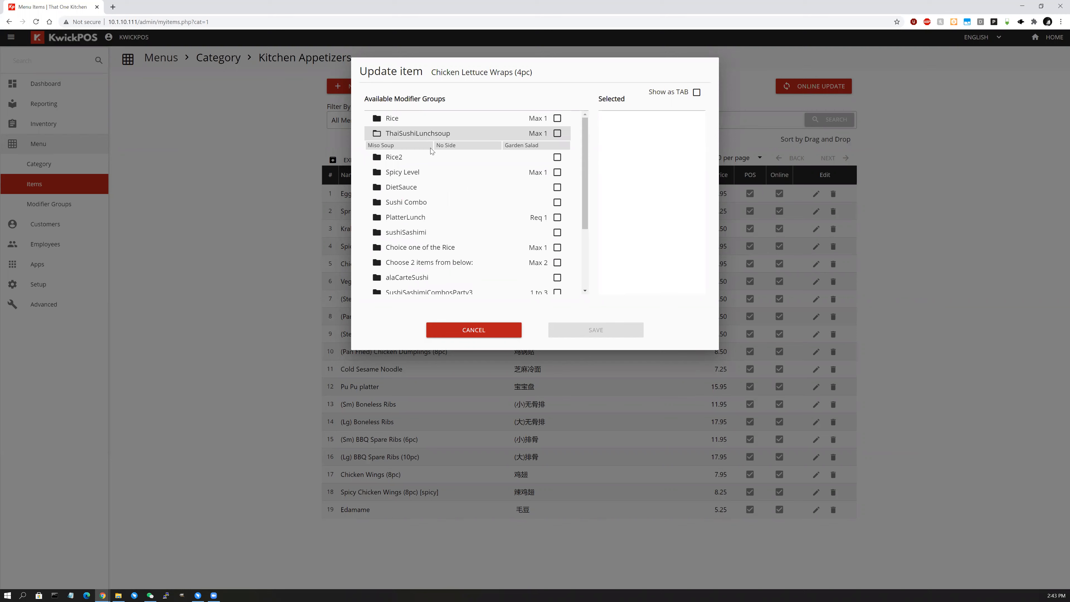
pyautogui.click(412, 182)
pyautogui.click(419, 182)
pyautogui.scroll(-2, 421, 186)
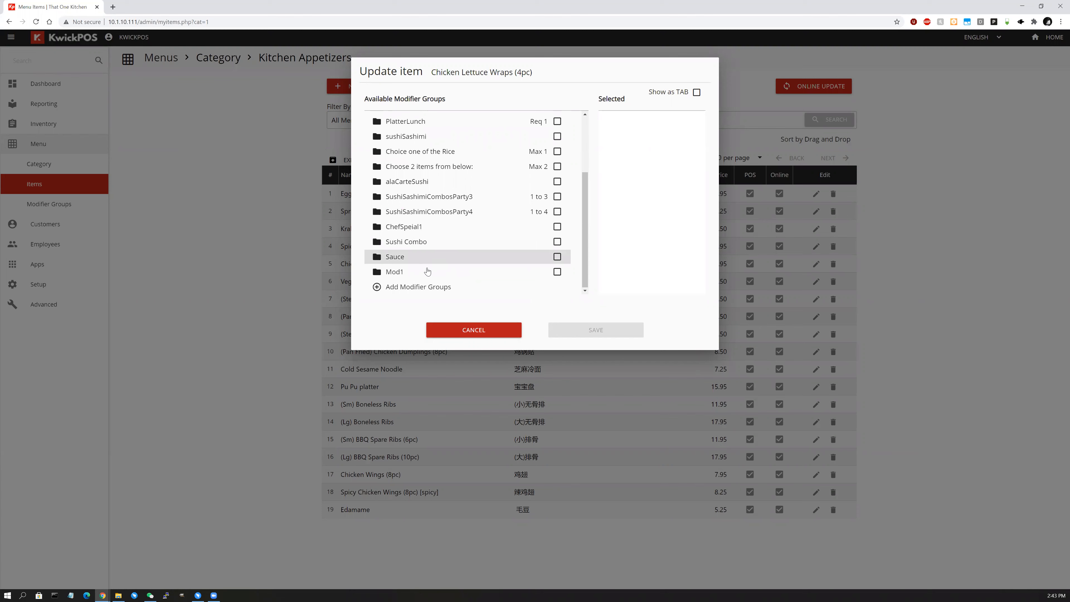
pyautogui.click(429, 272)
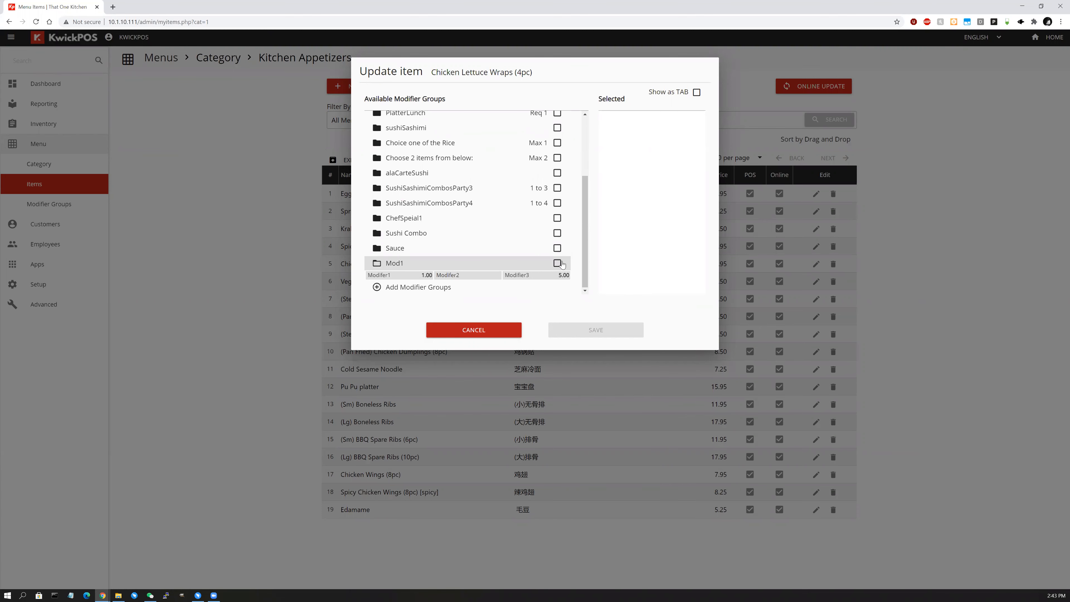
pyautogui.click(557, 263)
pyautogui.click(591, 330)
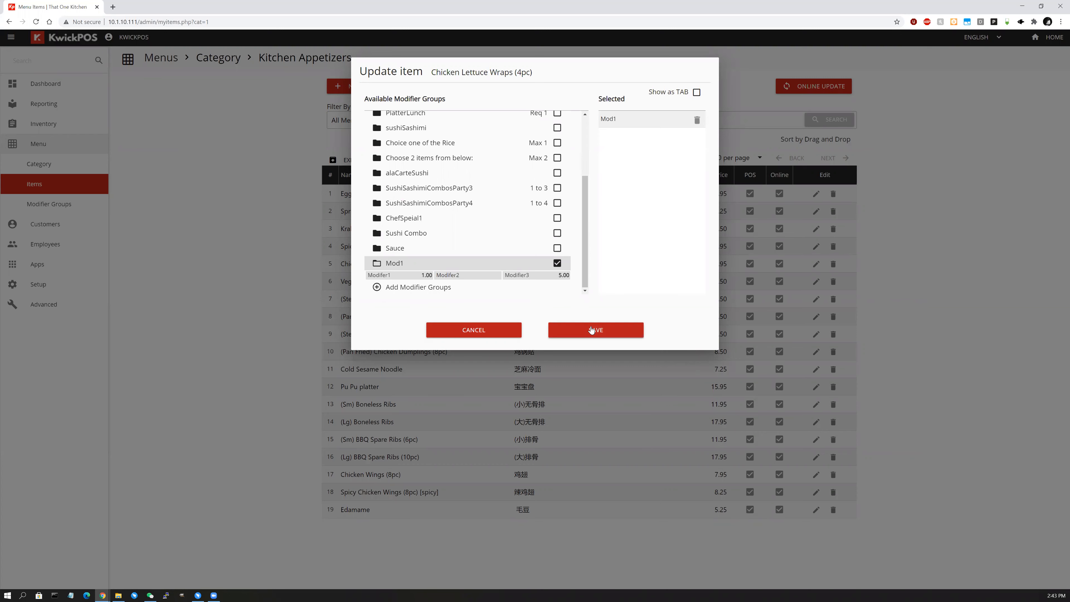
# Cancel the item edit, leaving it unchanged, and open the ordering screen.
pyautogui.click(510, 330)
pyautogui.click(479, 331)
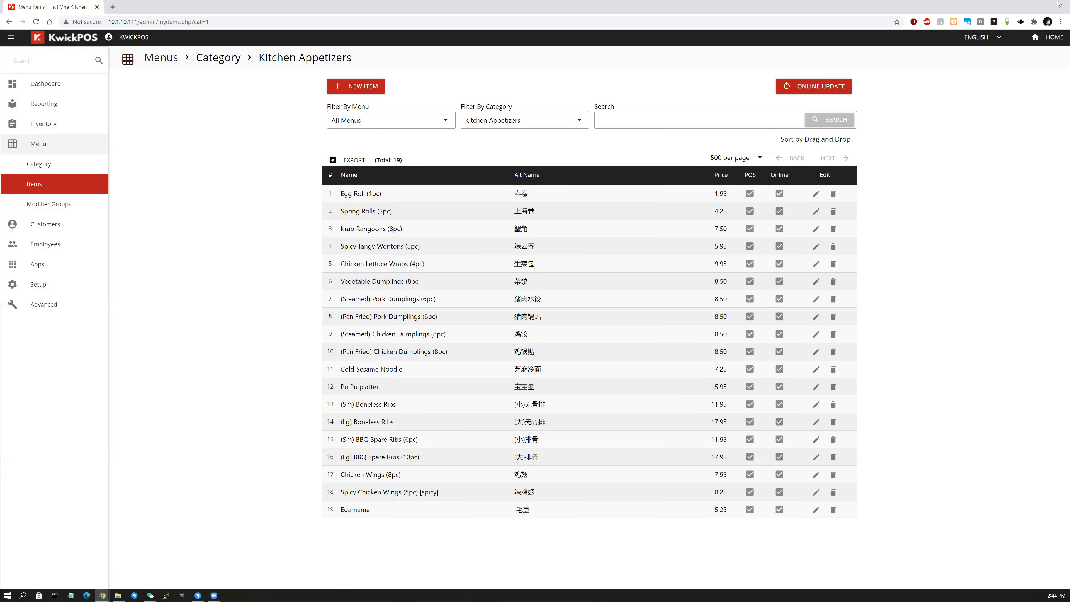
pyautogui.click(1049, 37)
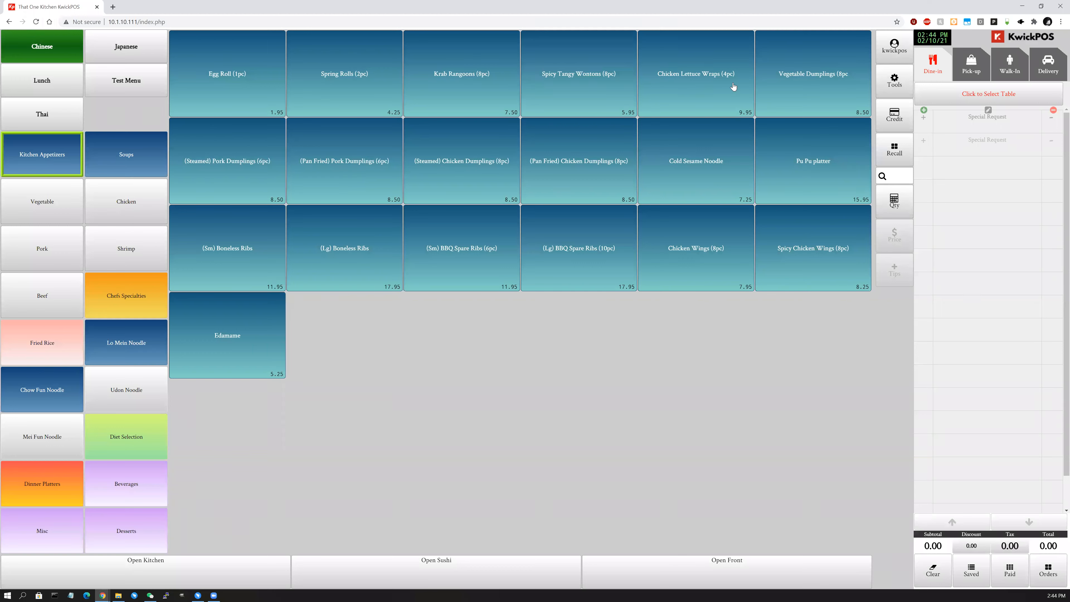
# Add Chicken Lettuce Wraps (4pc) to the order, leaving its options unchanged.
pyautogui.click(706, 91)
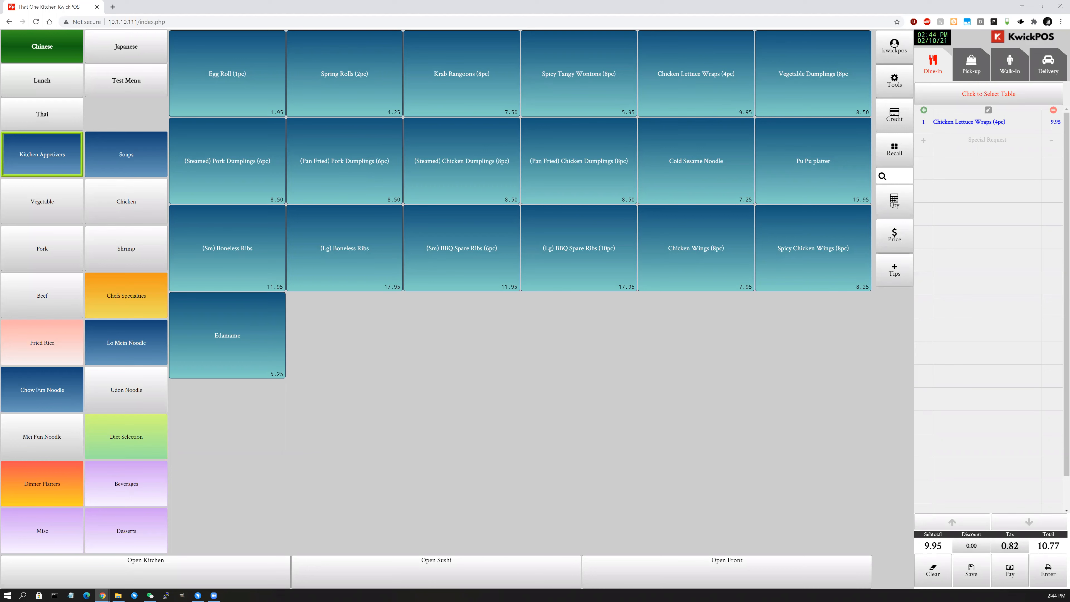
pyautogui.click(980, 122)
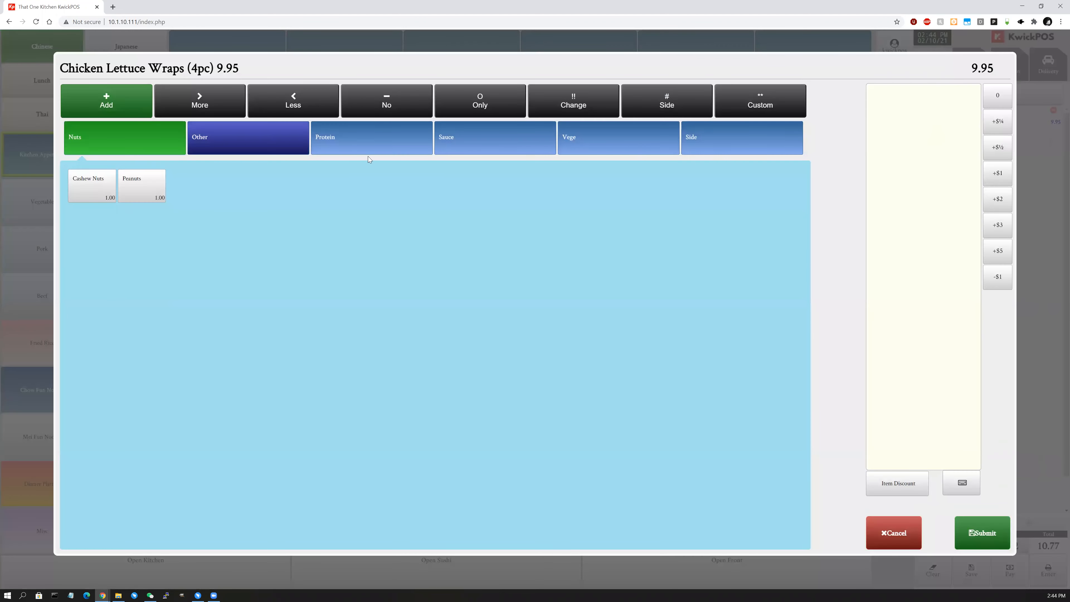
pyautogui.click(969, 534)
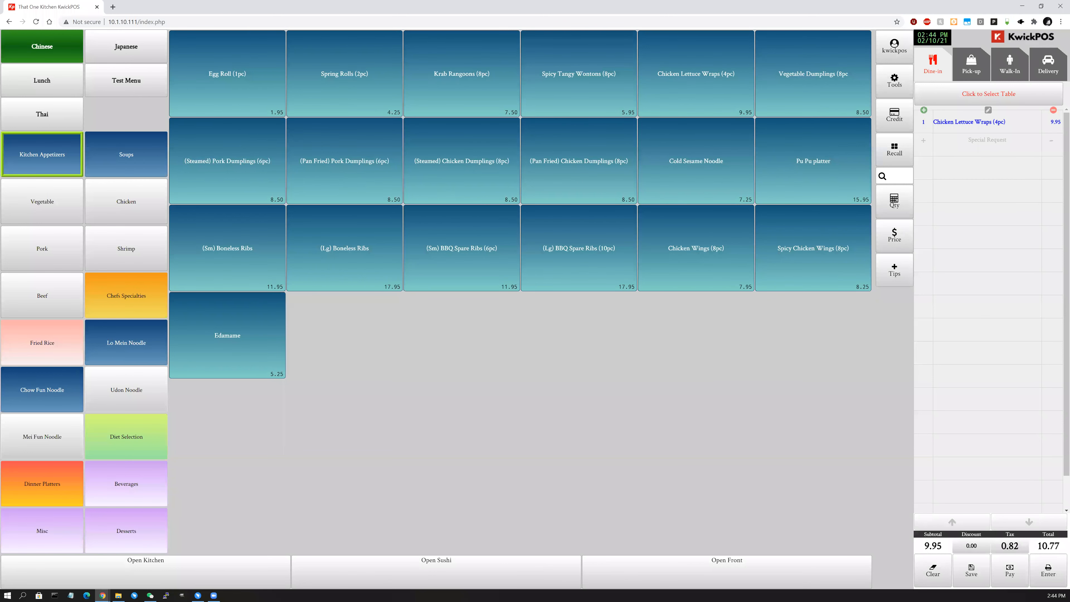
# Add Chicken Chow Mein with No Rice, then reopen its options.
pyautogui.click(127, 212)
pyautogui.click(248, 83)
pyautogui.click(183, 111)
pyautogui.click(183, 112)
pyautogui.click(1005, 535)
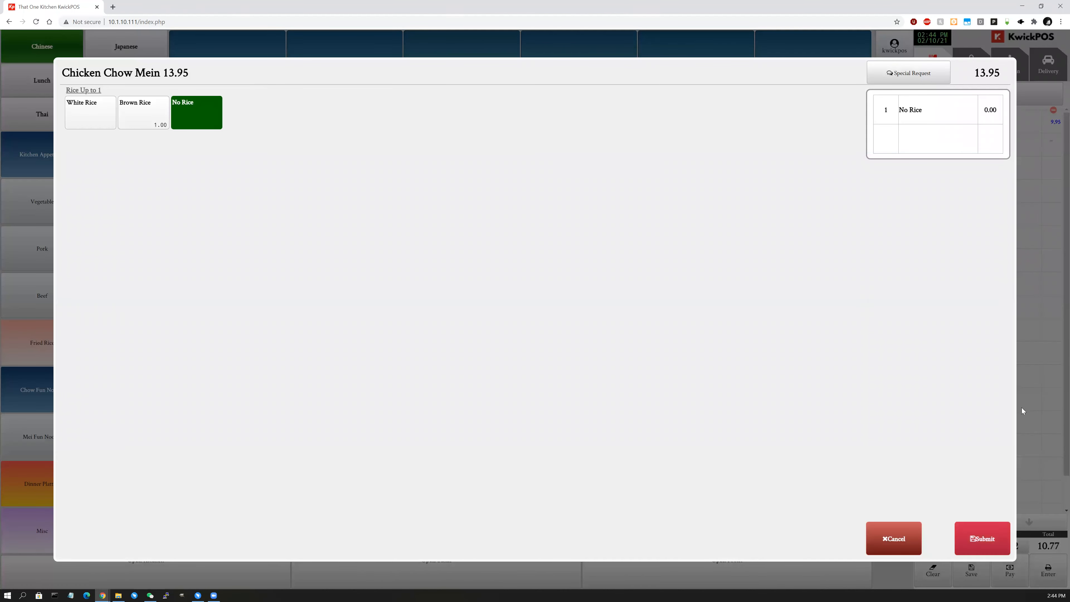
pyautogui.click(985, 149)
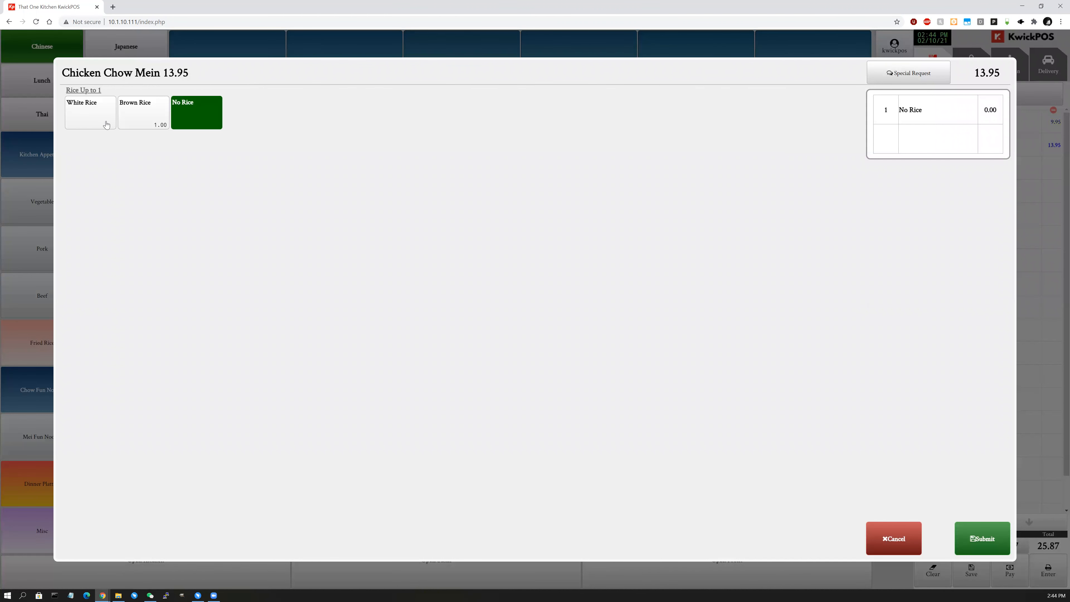
# Add Peanuts, More Peanuts and Less Peanuts special requests to the Chow Mein.
pyautogui.click(910, 76)
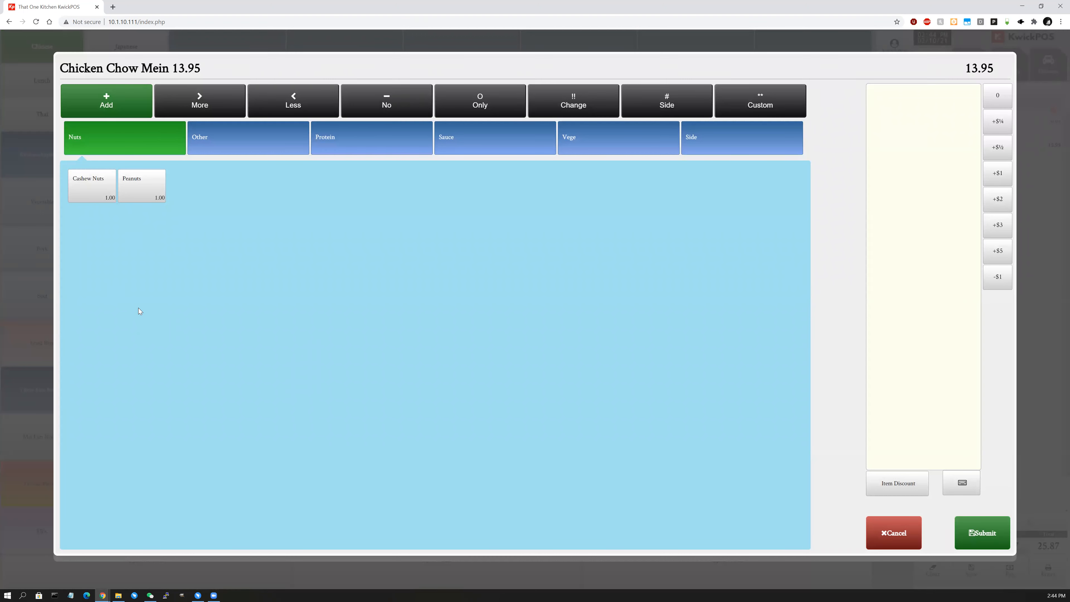
pyautogui.click(134, 188)
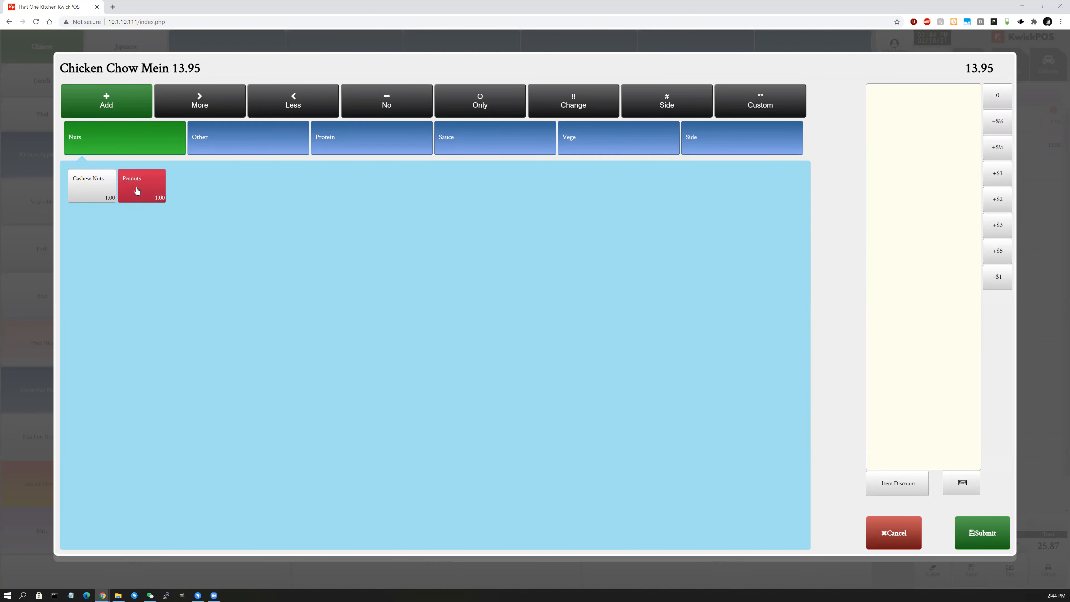
pyautogui.click(225, 100)
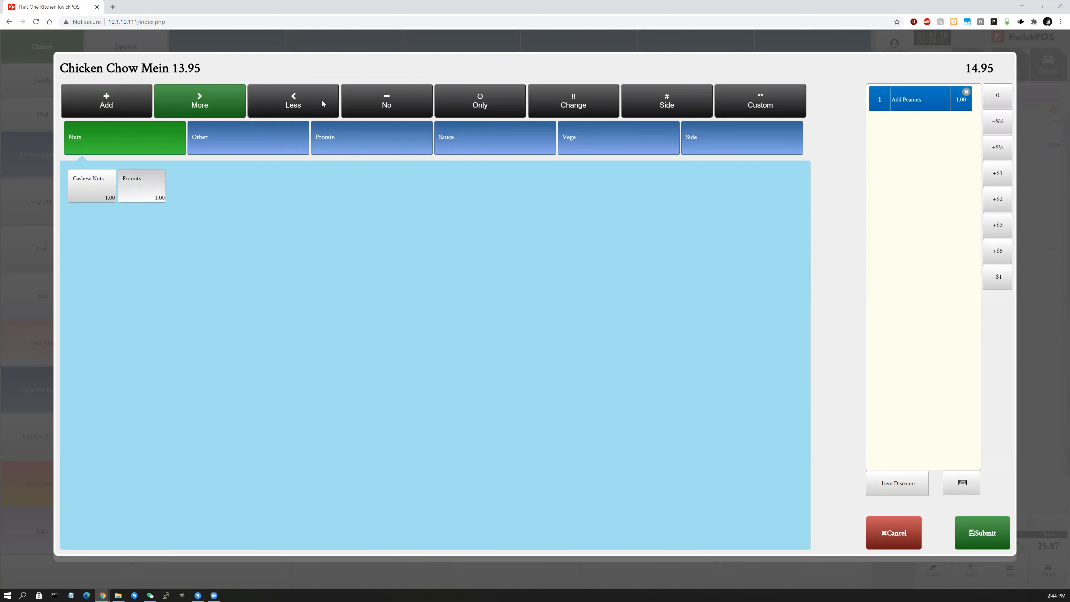
pyautogui.click(149, 189)
pyautogui.click(167, 185)
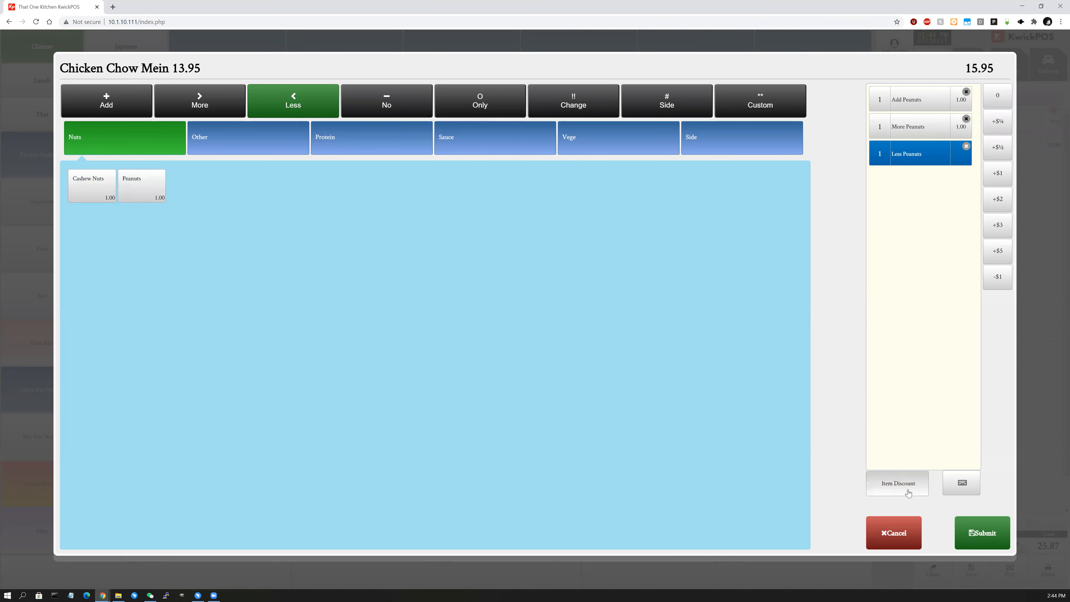
# Add a custom 'No spicy, shrimp allergy' request at 2.00 and submit.
pyautogui.click(963, 486)
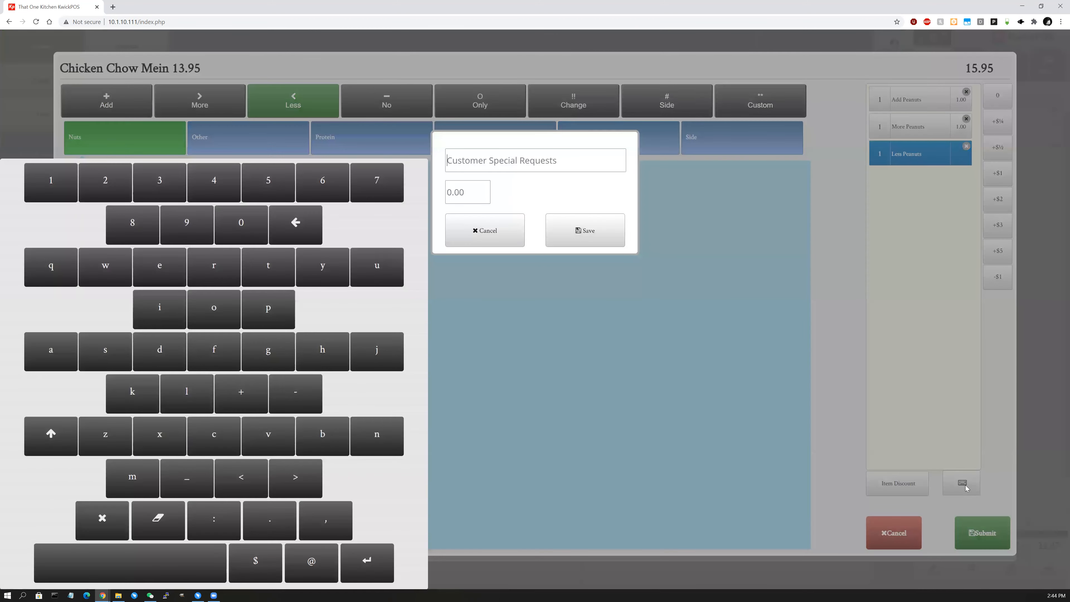
pyautogui.click(473, 160)
pyautogui.write('No spicy')
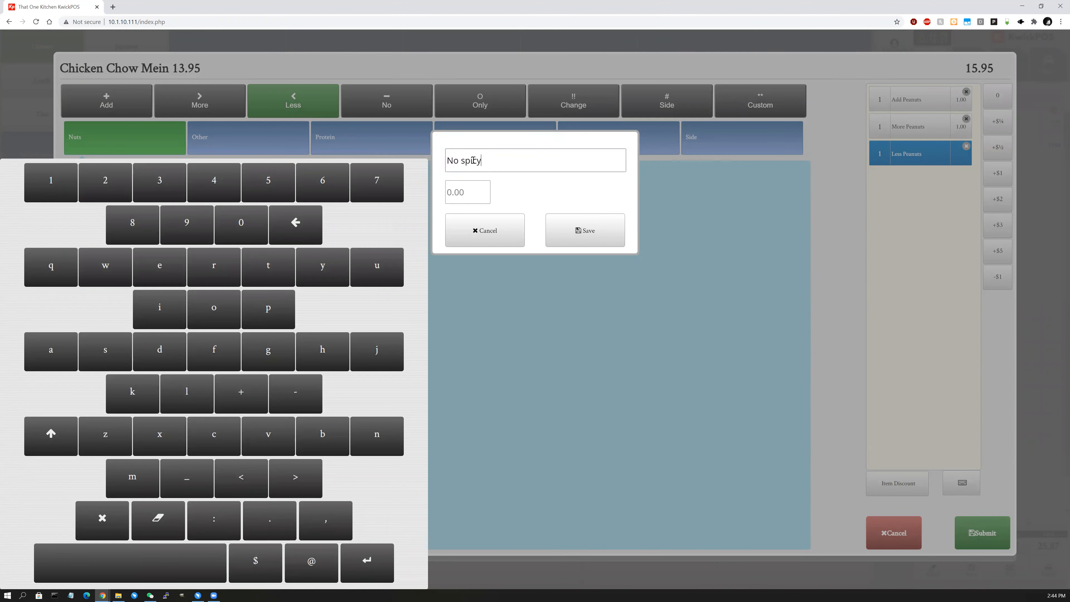
pyautogui.write(', shrimp allerg')
pyautogui.write('y')
pyautogui.write('2')
pyautogui.click(570, 235)
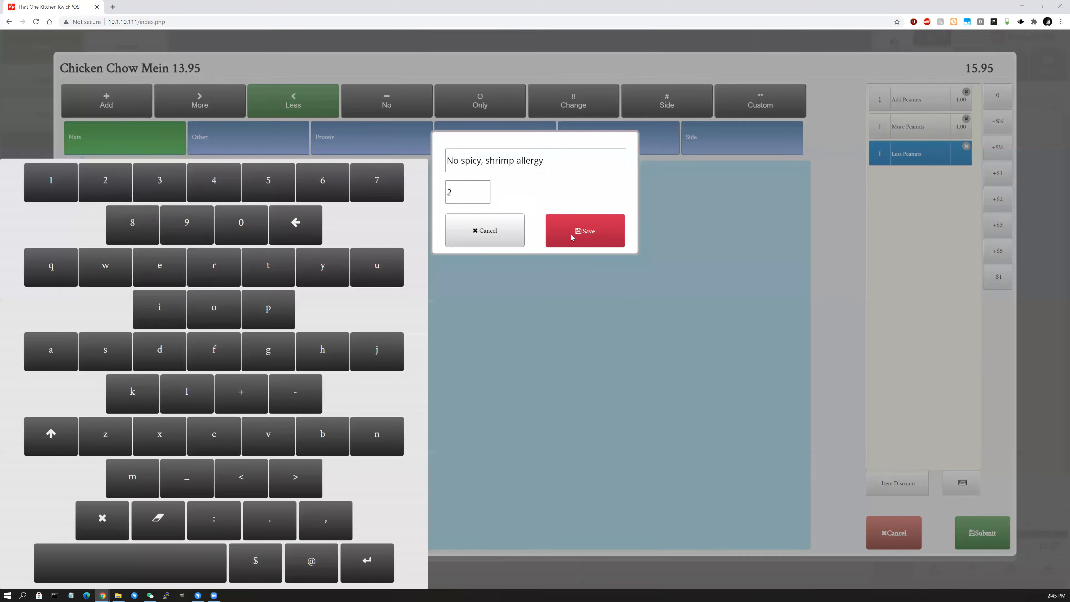
pyautogui.click(981, 532)
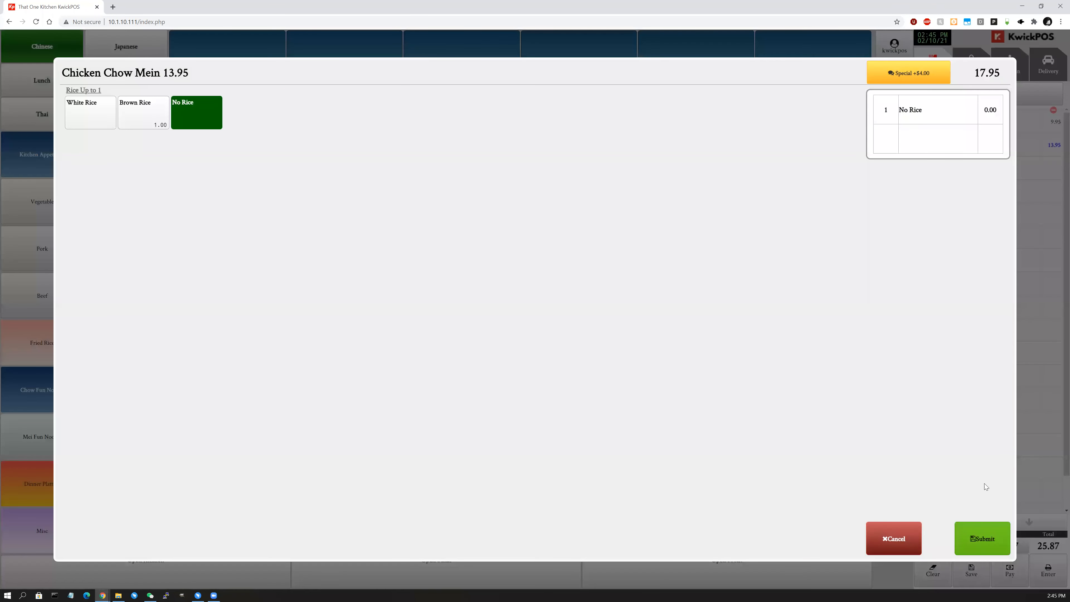
# Add the customized Chow Mein, delete both order lines to 0.00, and open Tools.
pyautogui.click(985, 539)
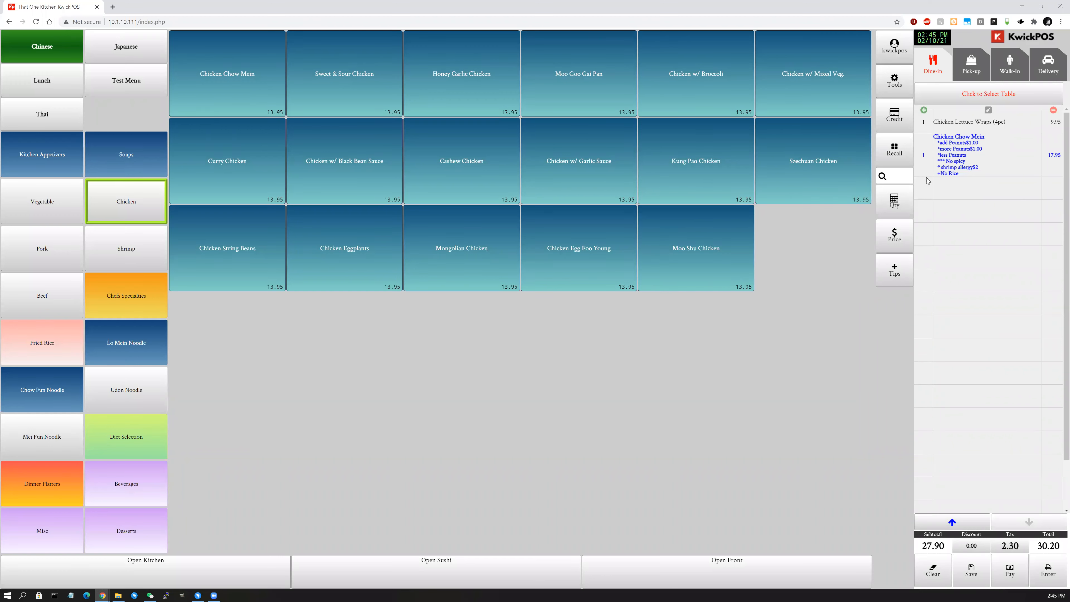
pyautogui.click(975, 122)
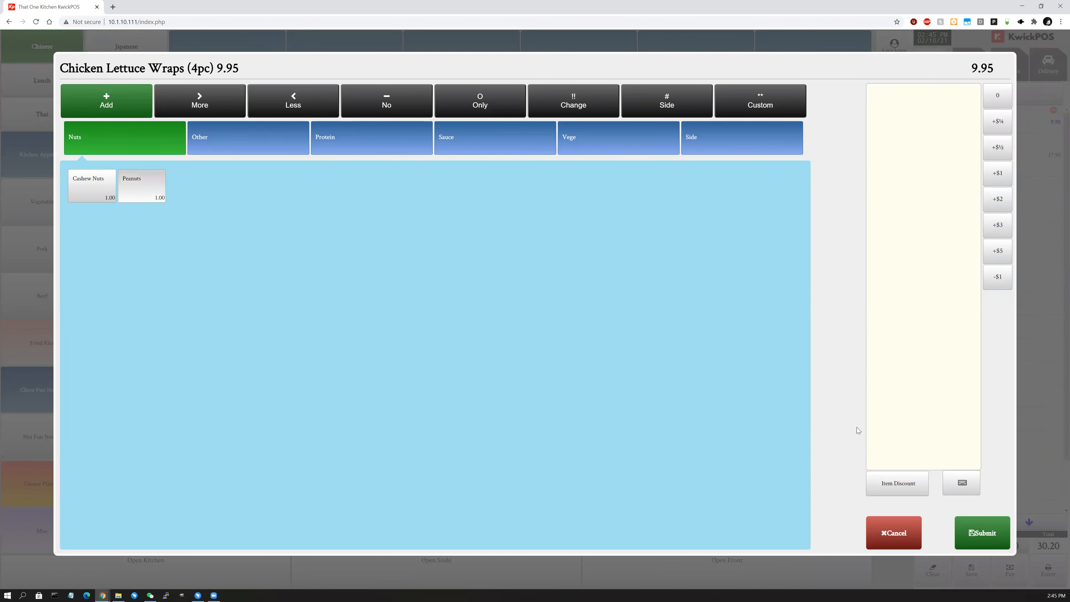
pyautogui.click(894, 539)
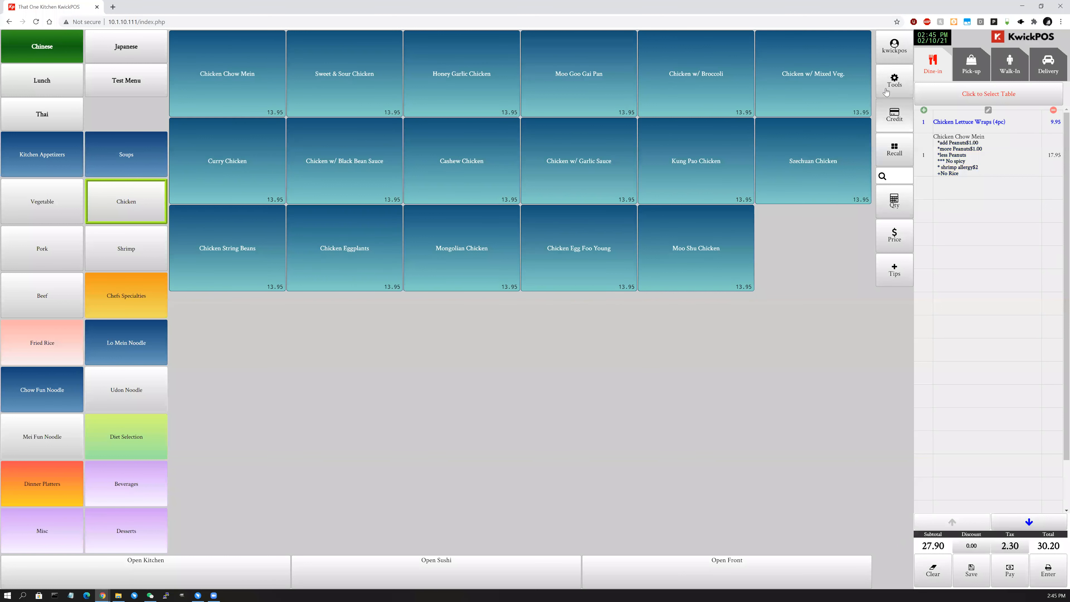
pyautogui.click(1052, 126)
pyautogui.click(1052, 126)
pyautogui.click(904, 93)
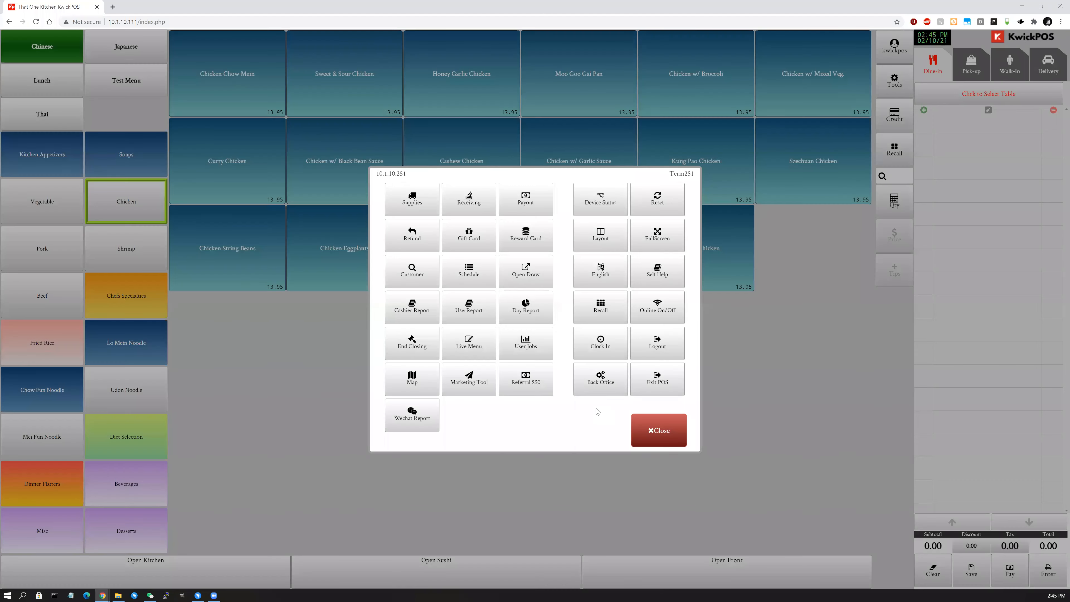
# Via Back Office > Menu > Category, edit Chicken Lettuce Wraps (4pc) in Kitchen Appetizers.
pyautogui.click(611, 376)
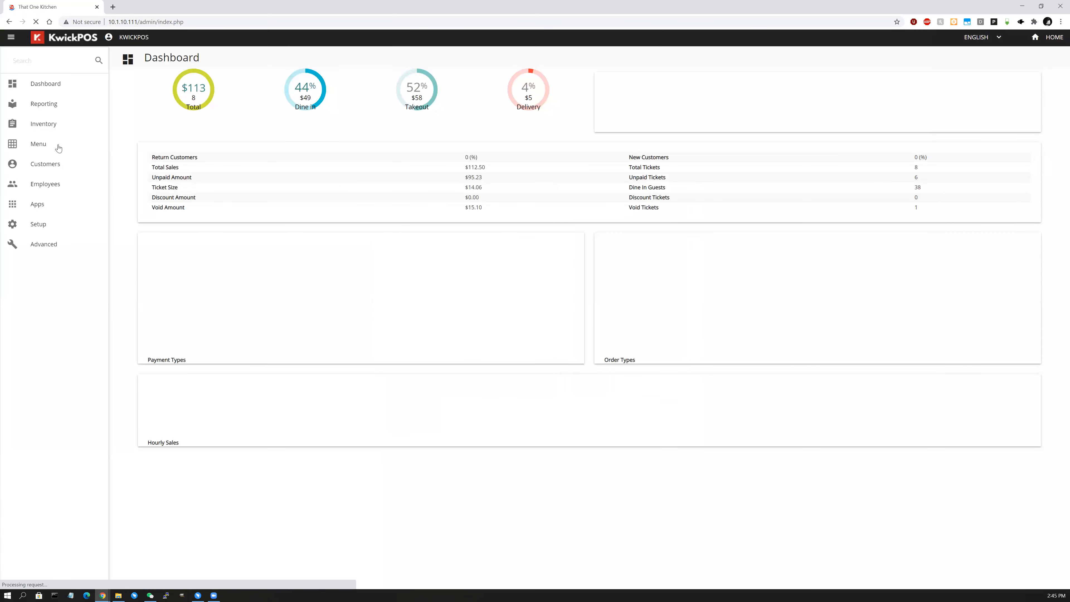
pyautogui.click(59, 148)
pyautogui.click(52, 166)
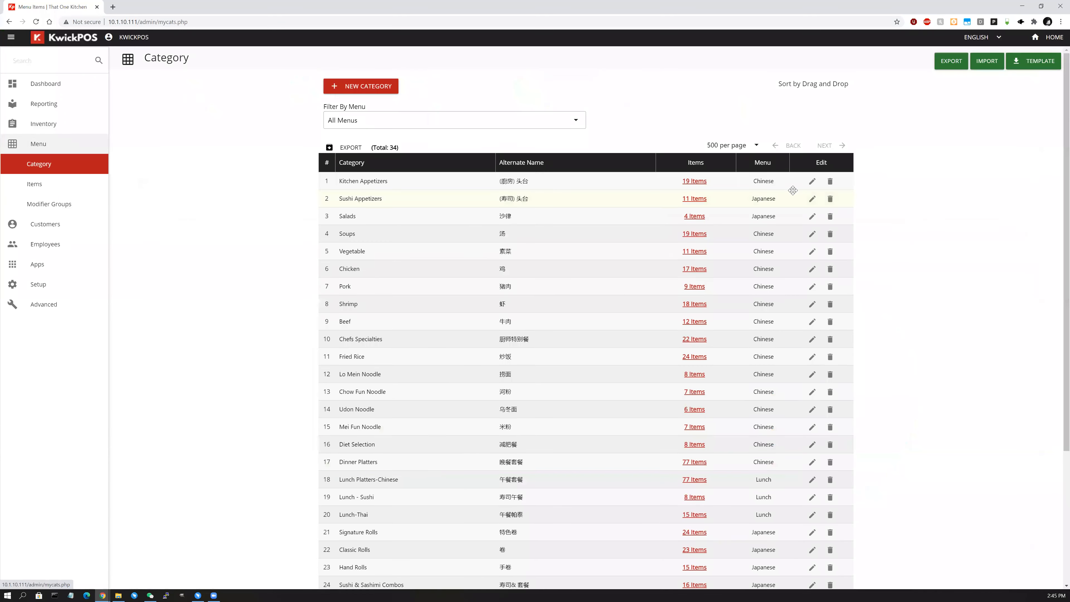
pyautogui.click(686, 184)
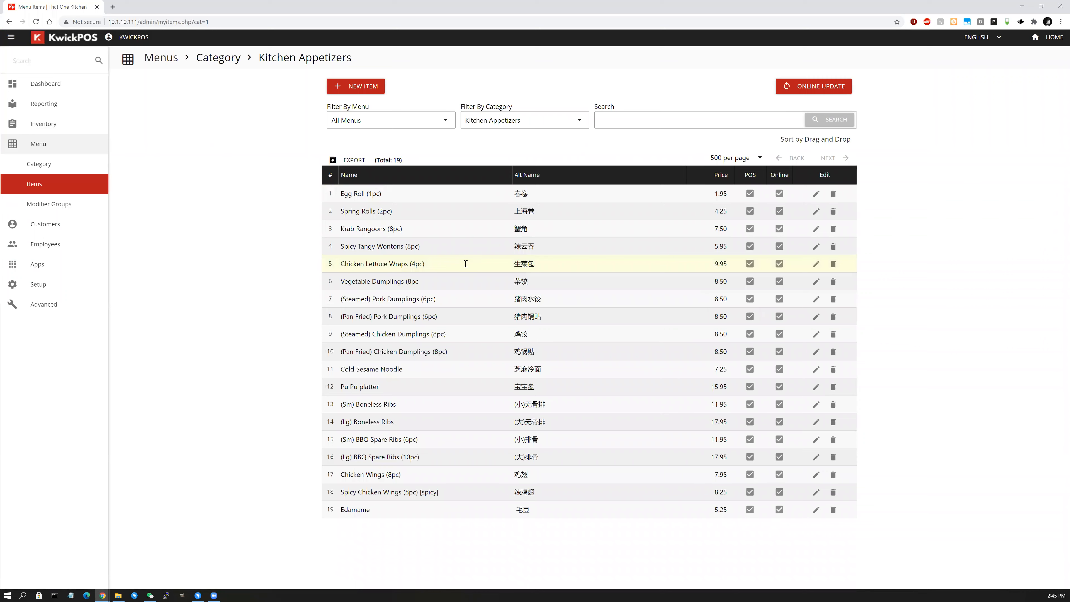
pyautogui.click(816, 264)
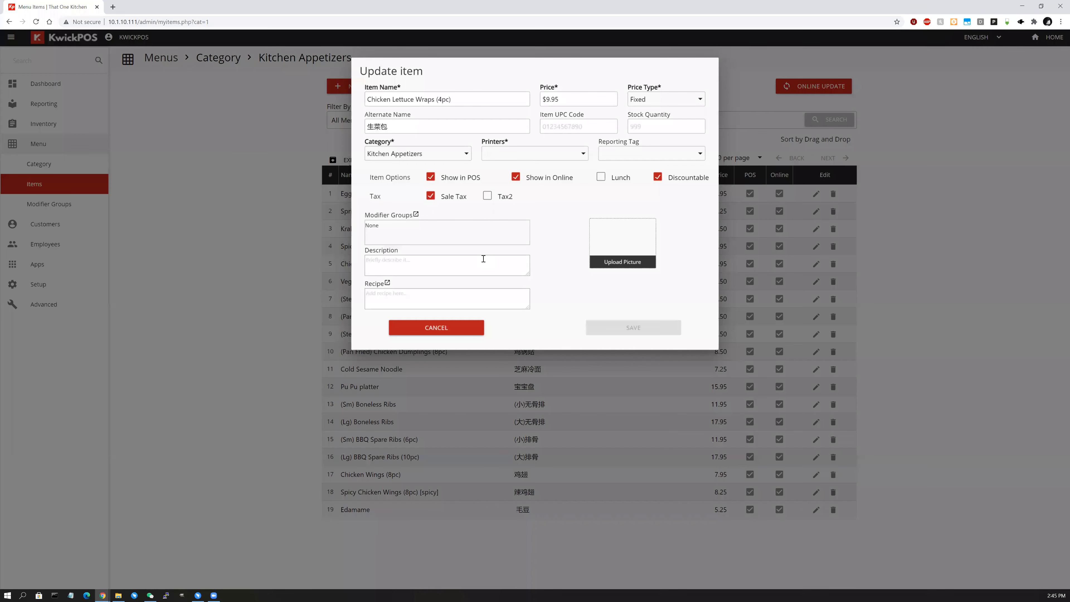
# Tick Mod1, Rice2 and sushiSashimi for Chicken Lettuce Wraps, dropping DietSauce, and save.
pyautogui.click(418, 242)
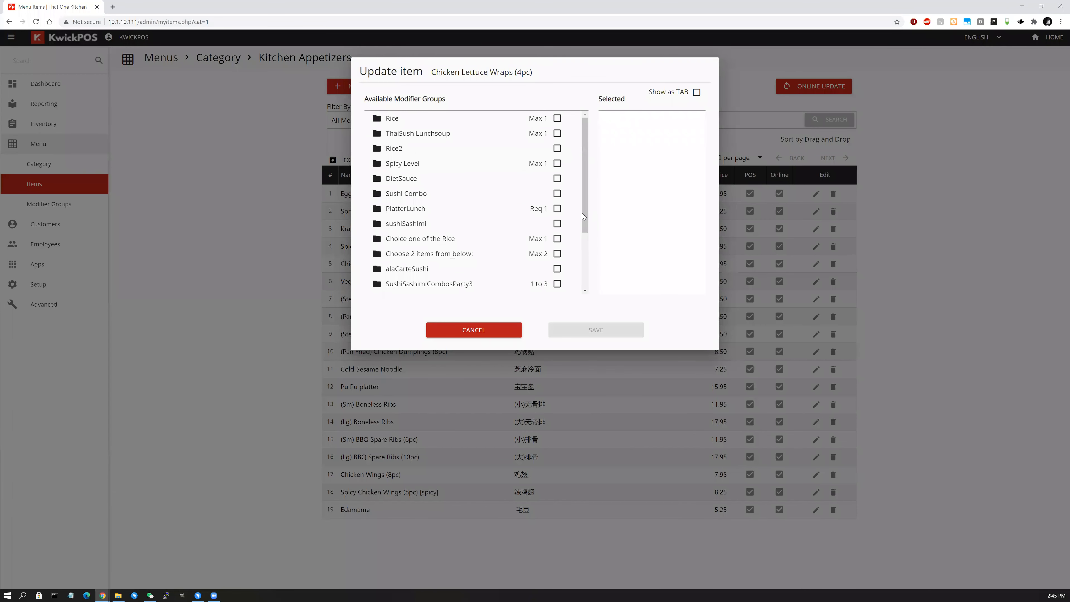
pyautogui.scroll(-3, 583, 277)
pyautogui.click(557, 272)
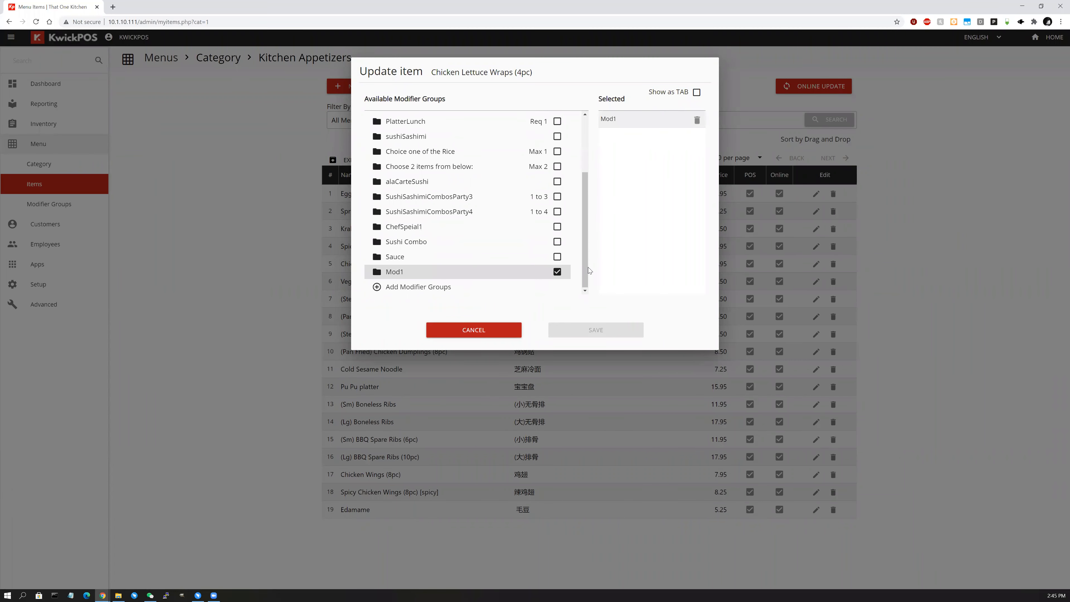
pyautogui.scroll(2, 426, 190)
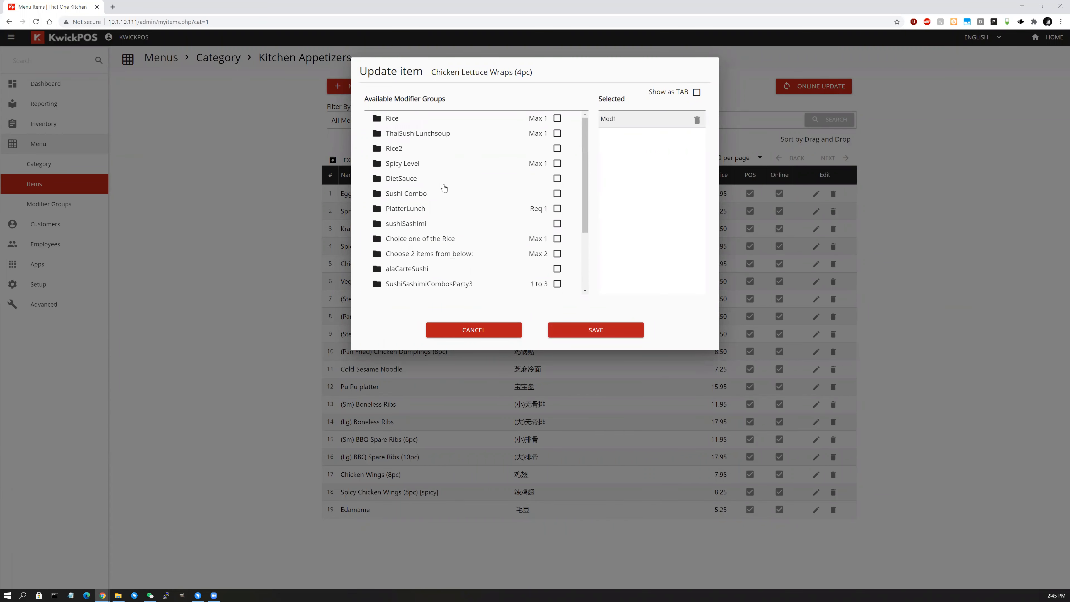
pyautogui.click(399, 152)
pyautogui.click(557, 148)
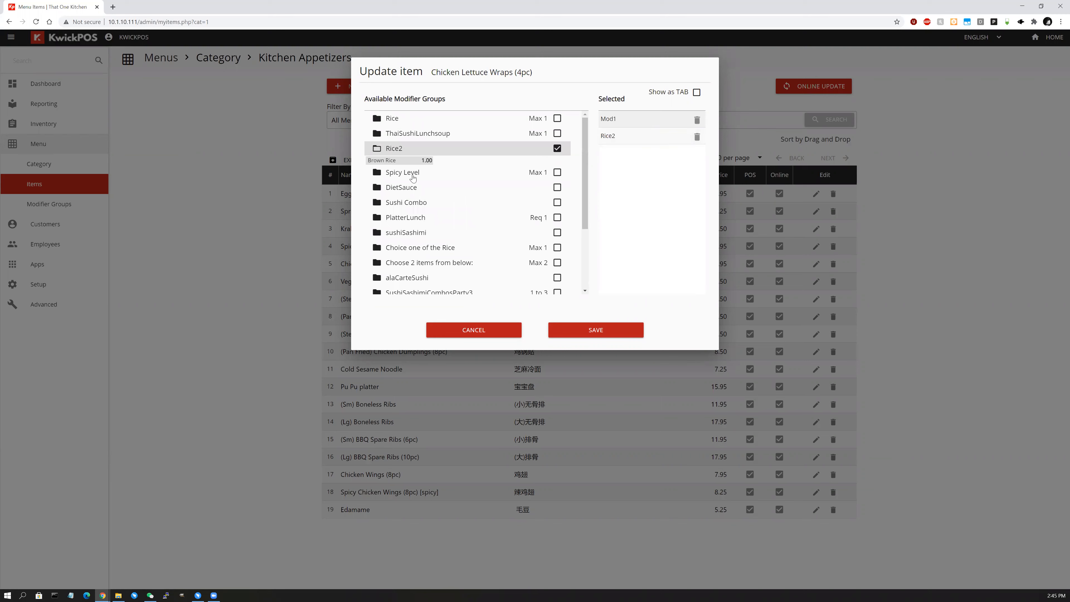
pyautogui.click(557, 178)
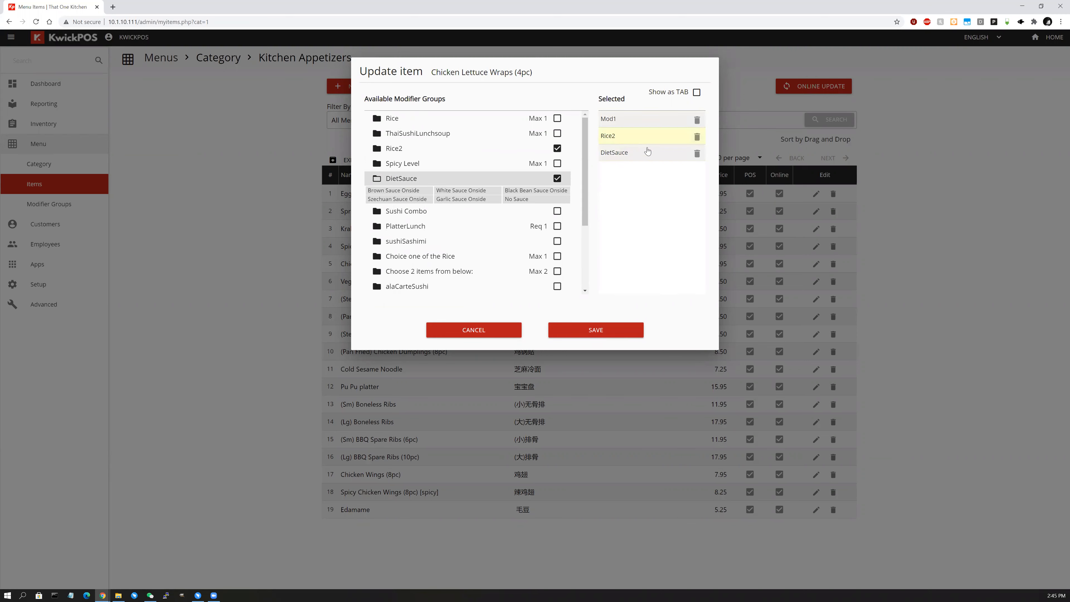
pyautogui.click(698, 154)
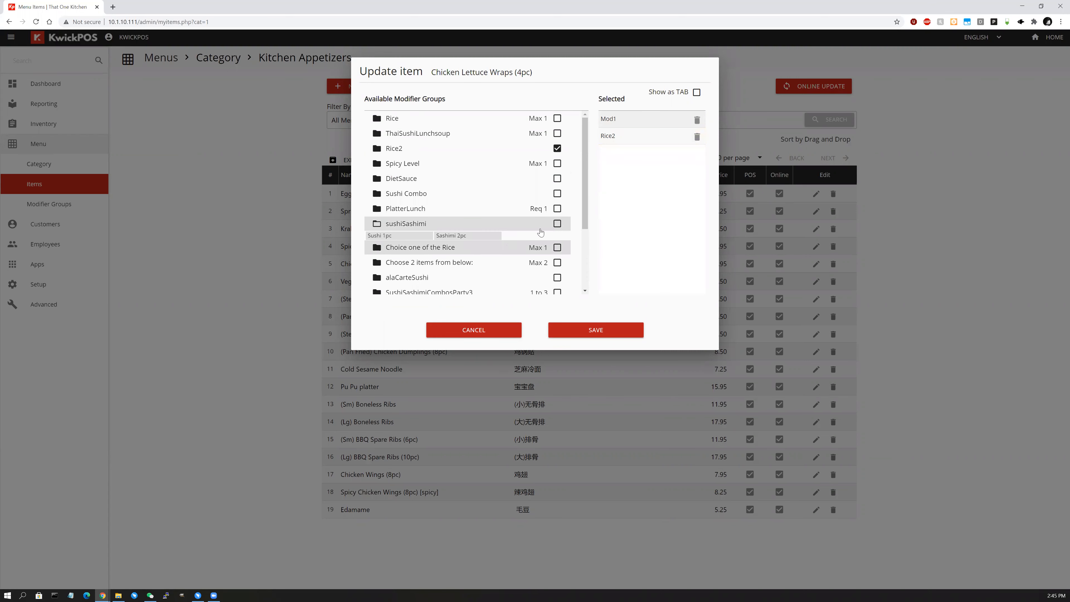
pyautogui.click(557, 223)
pyautogui.click(589, 336)
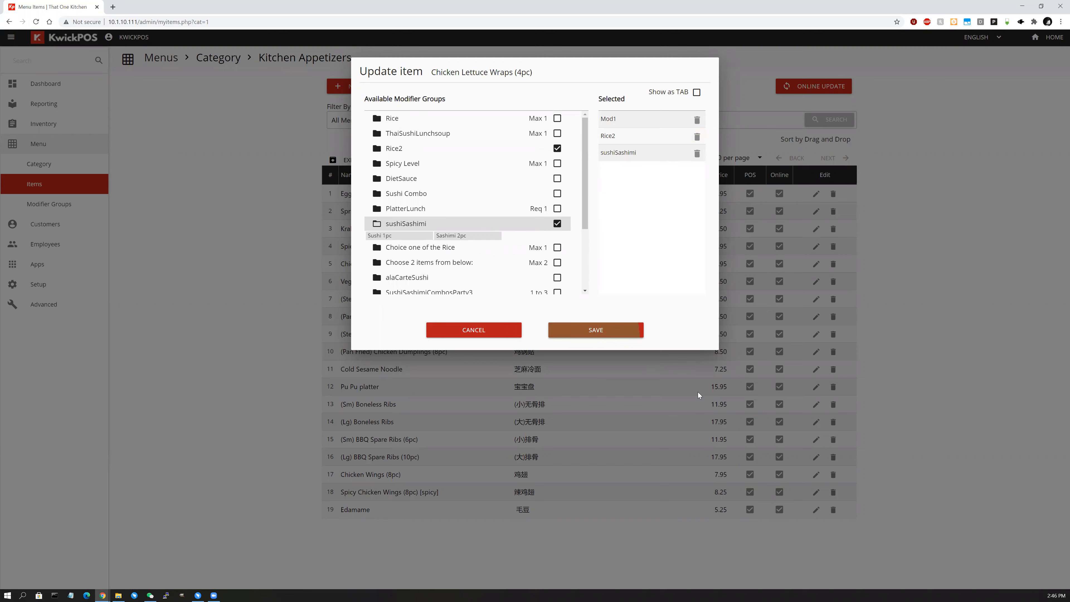
pyautogui.click(645, 328)
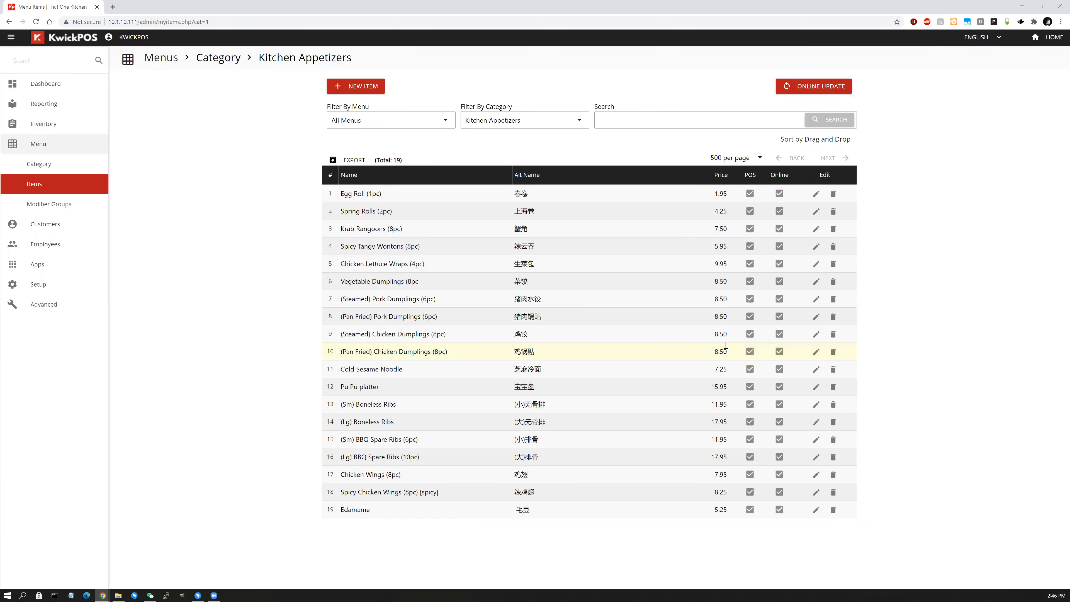
# From the POS home screen, start Chicken Lettuce Wraps (4pc) and pick Modifier2.
pyautogui.click(1052, 38)
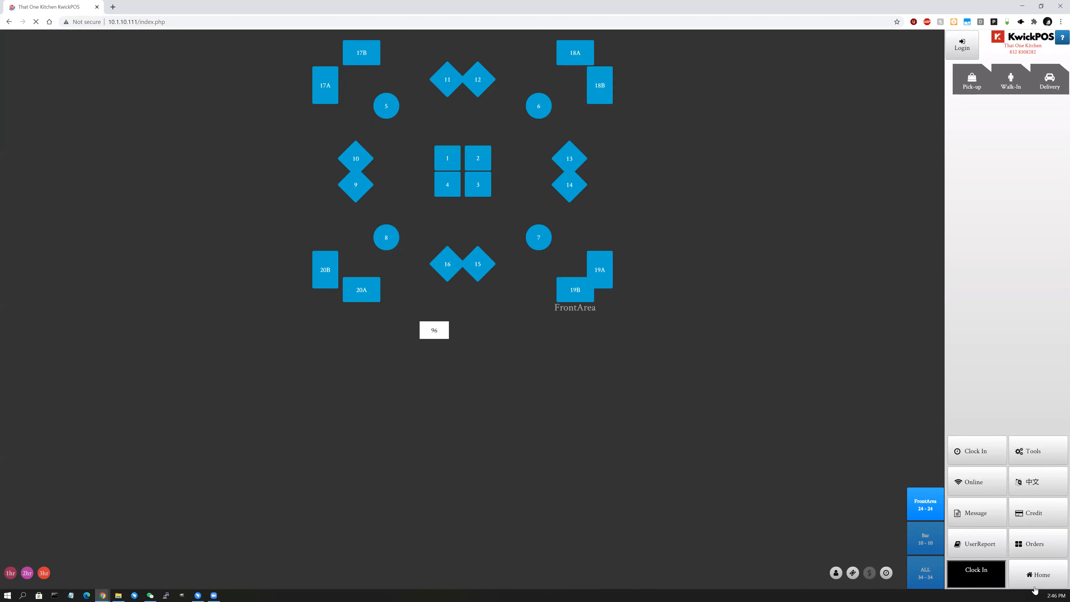
pyautogui.click(950, 564)
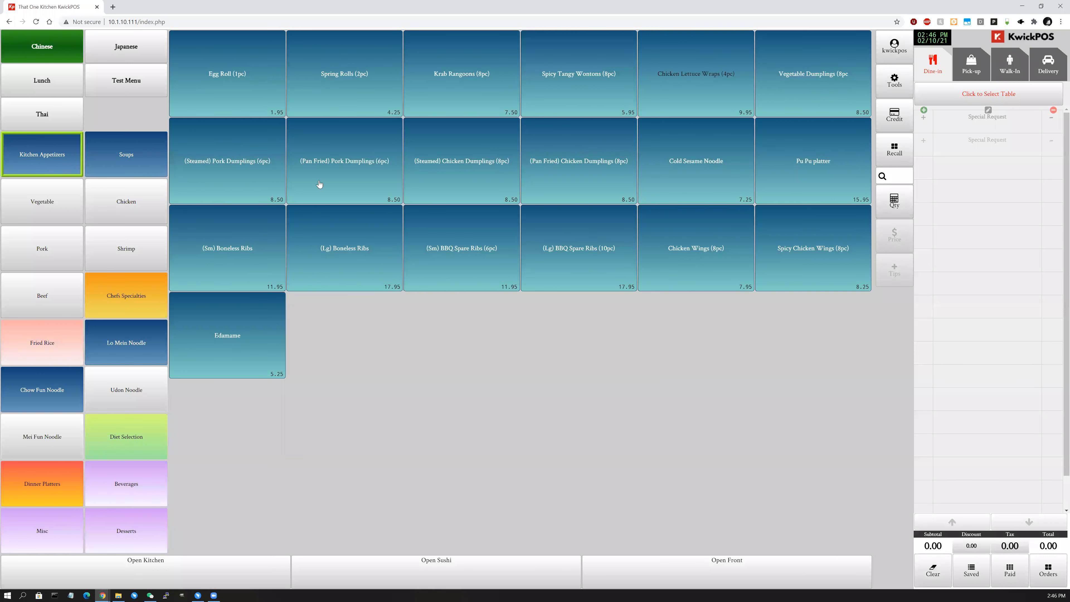
pyautogui.click(687, 91)
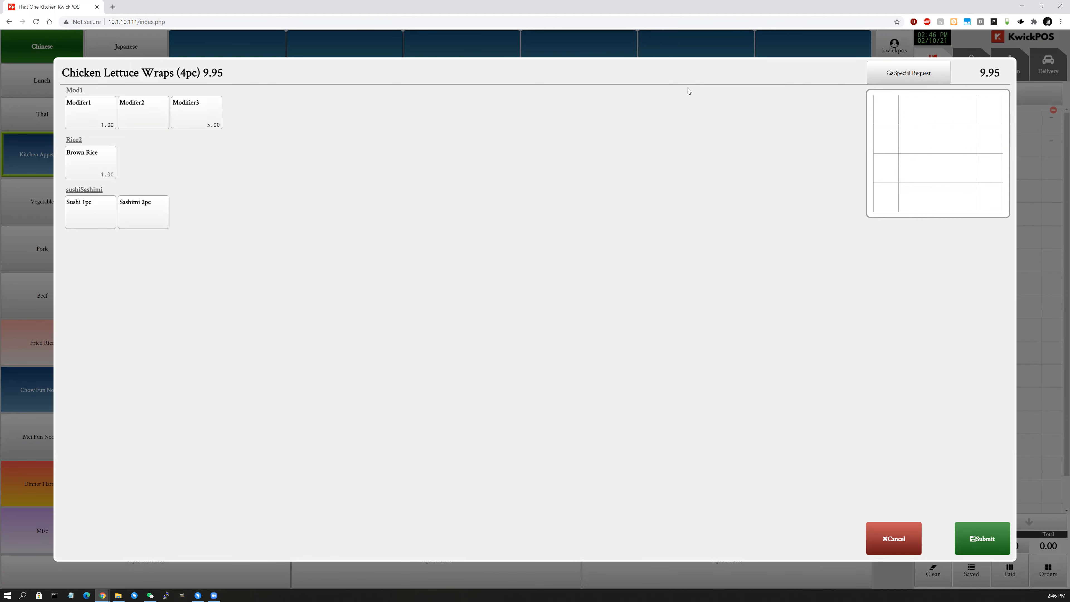
pyautogui.click(85, 113)
pyautogui.click(178, 111)
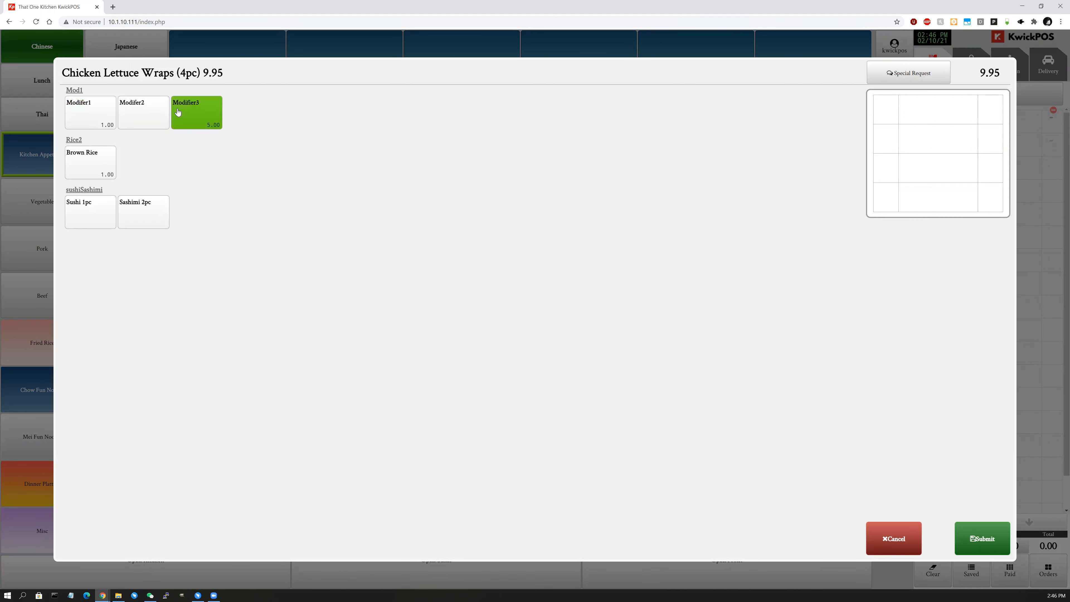
pyautogui.click(144, 125)
pyautogui.click(152, 123)
pyautogui.click(152, 123)
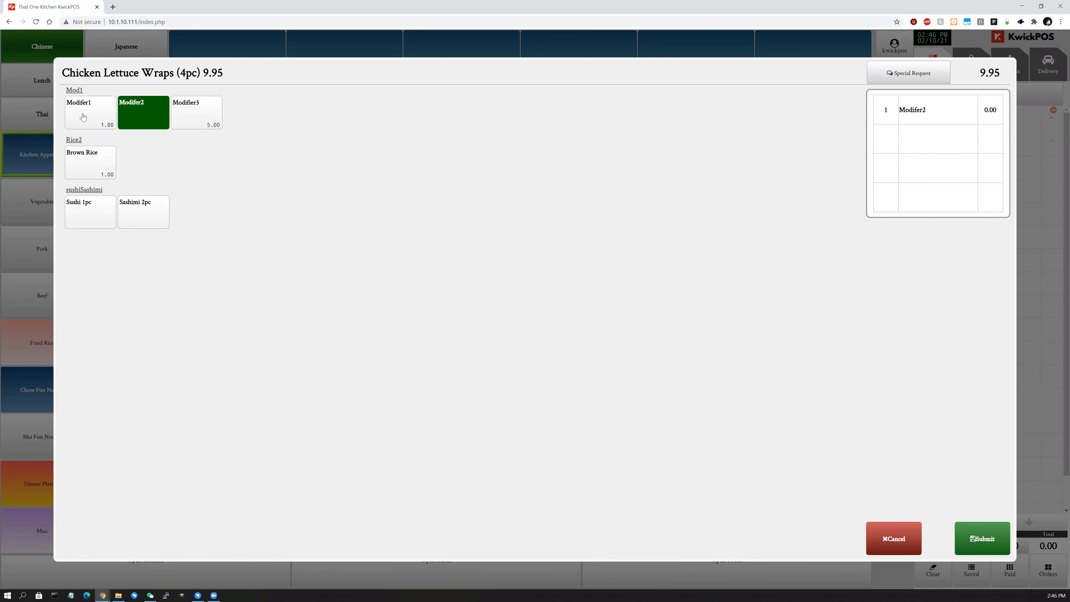
# Add Brown Rice and Sashimi 2pc, submit the wraps at 10.95, and go back to the item list.
pyautogui.click(77, 174)
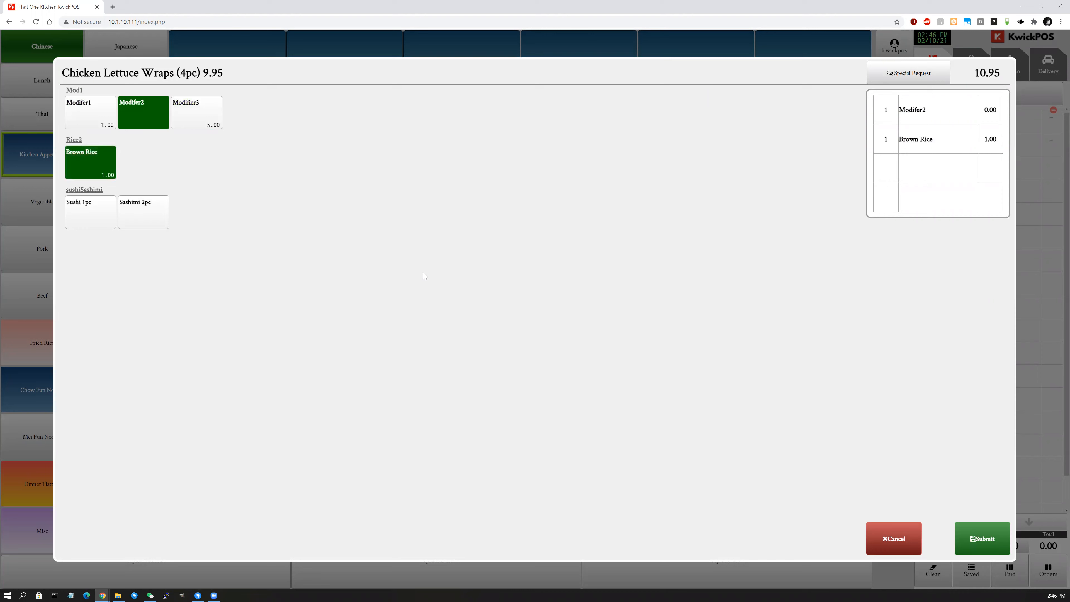
pyautogui.click(155, 220)
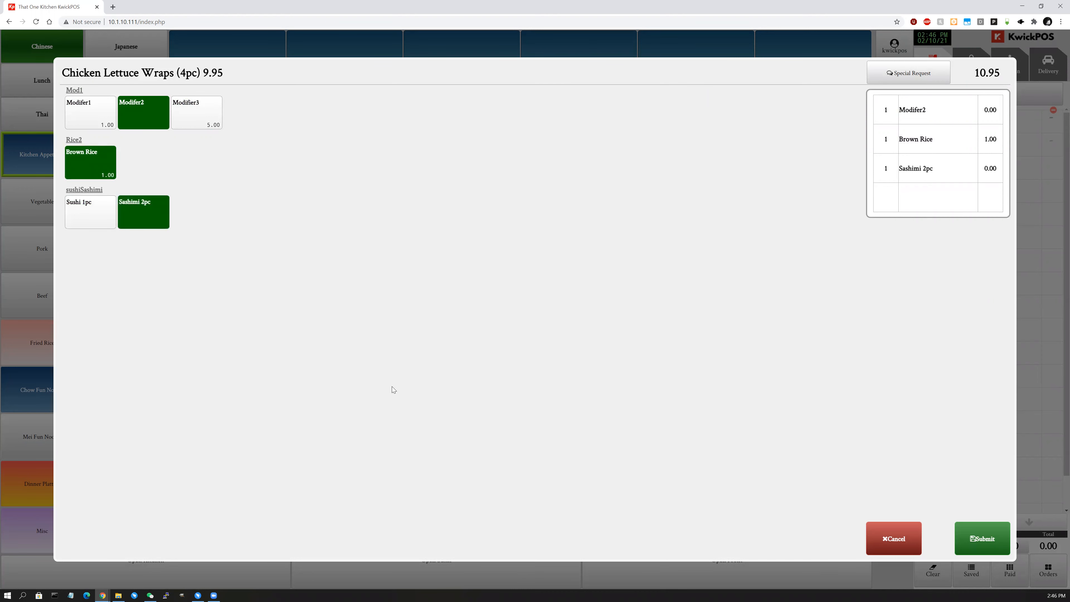
pyautogui.click(978, 540)
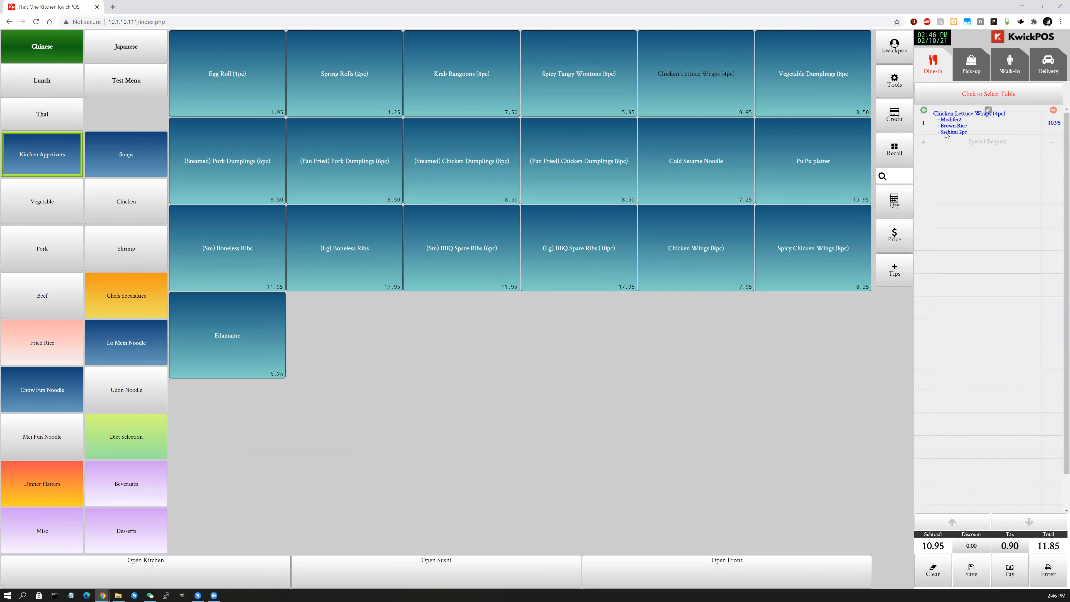
pyautogui.hotkey('alt', 'Left')
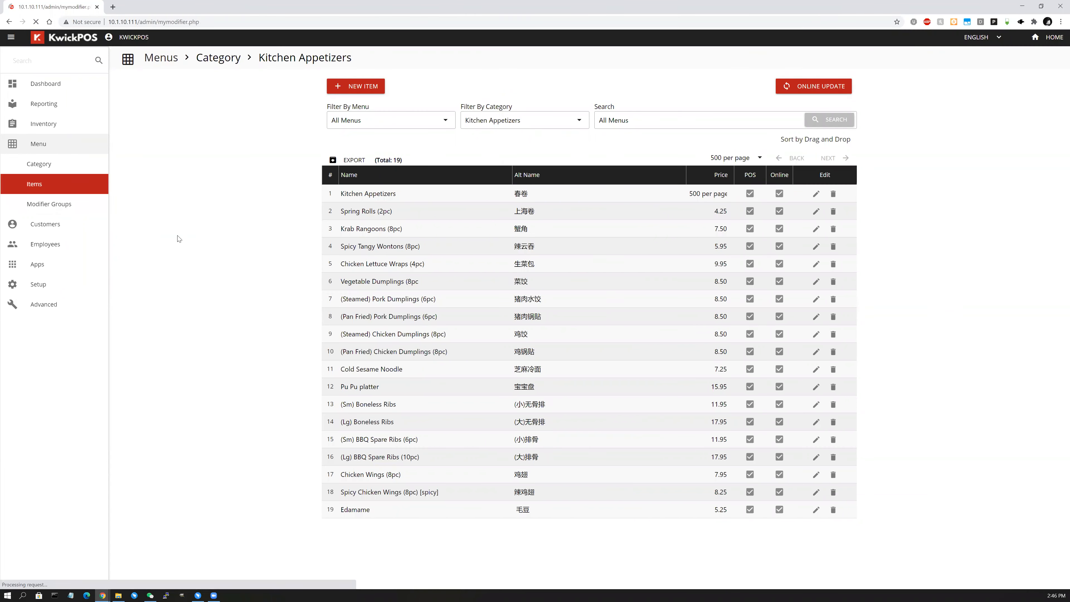
# Open the Rice modifier group, try Min/Max values and Multiple Selections, then cancel without saving.
pyautogui.click(63, 205)
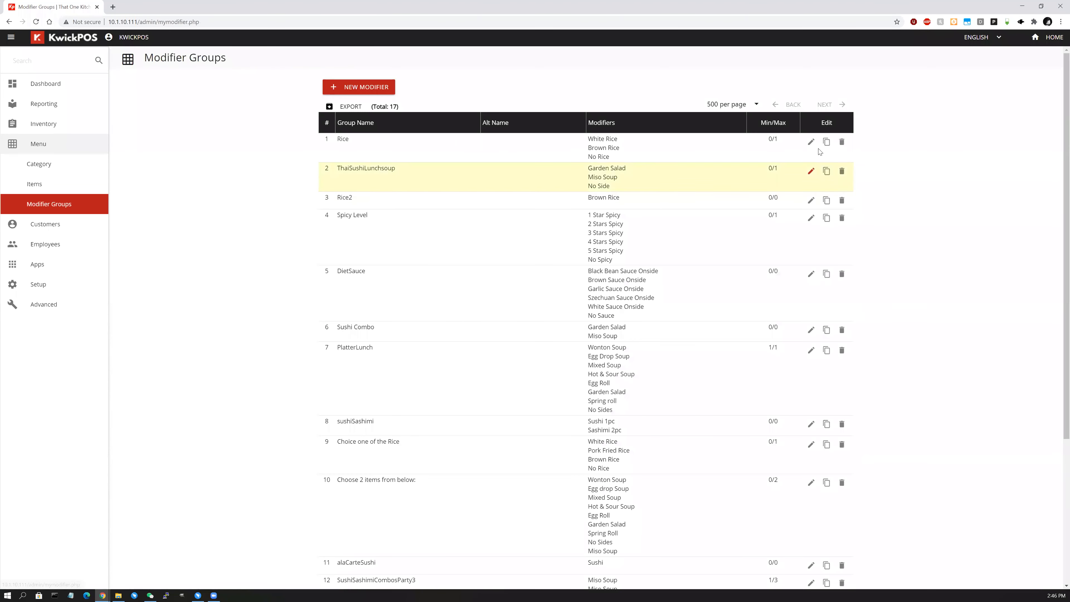
pyautogui.click(811, 142)
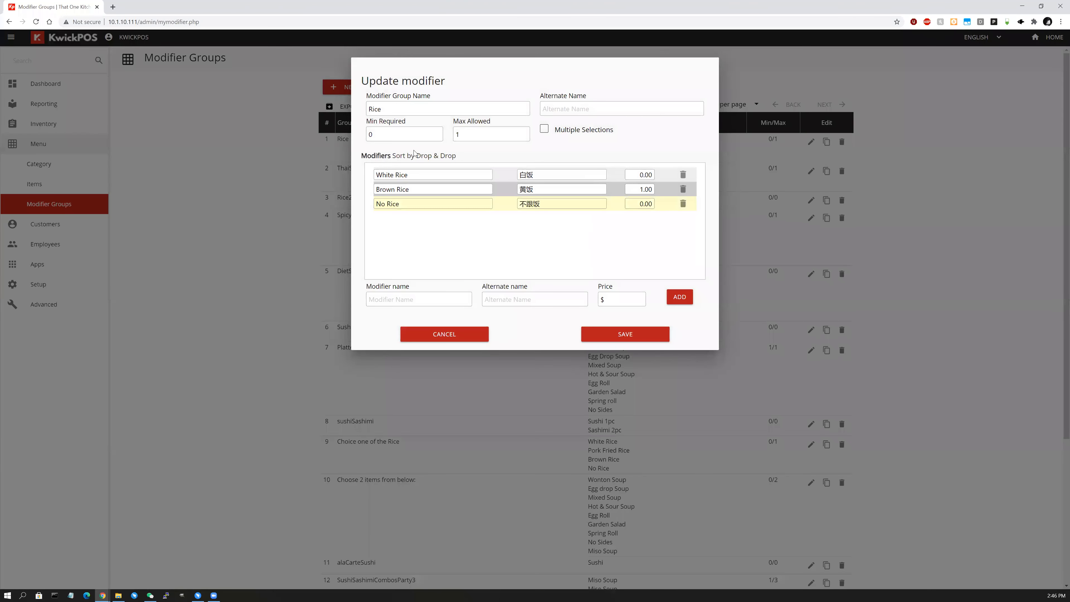
pyautogui.click(458, 182)
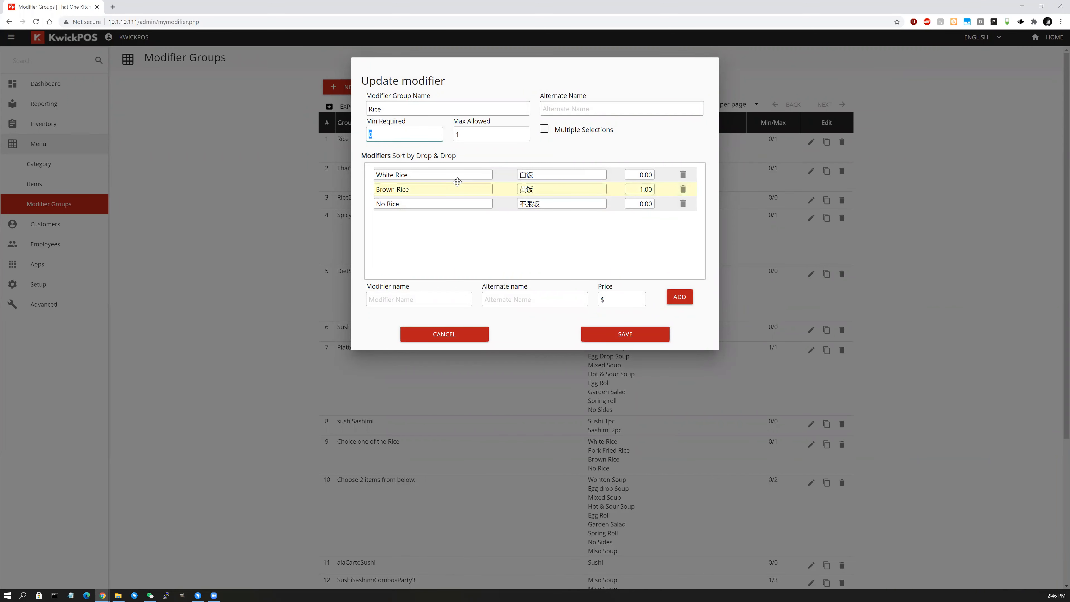
pyautogui.write('1')
pyautogui.press('Tab')
pyautogui.write('2')
pyautogui.moveTo(475, 134); pyautogui.dragTo(194, 139)
pyautogui.write('1')
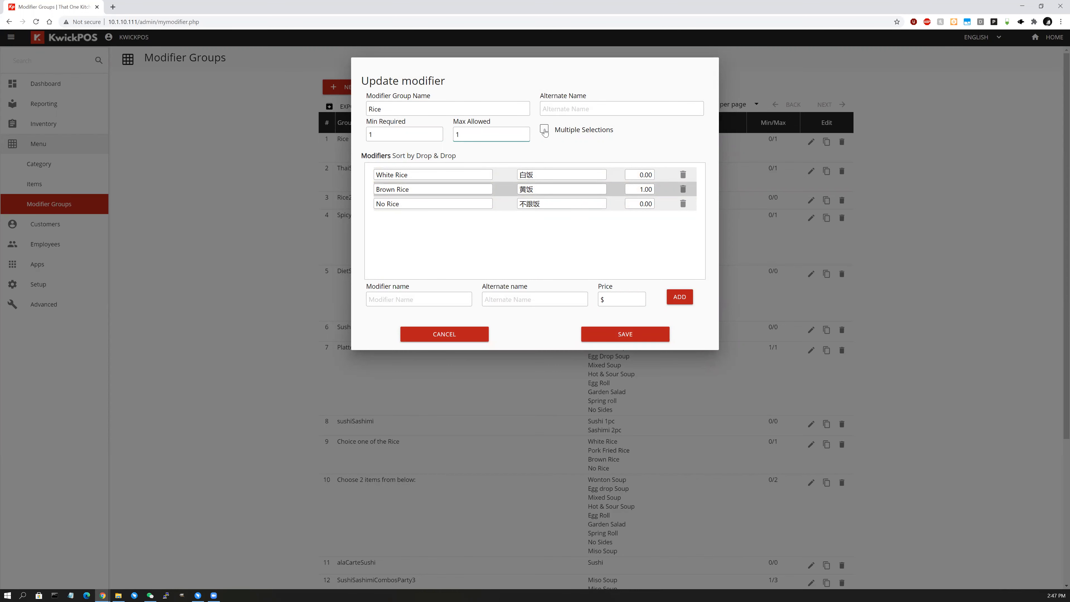
pyautogui.click(544, 130)
pyautogui.click(544, 131)
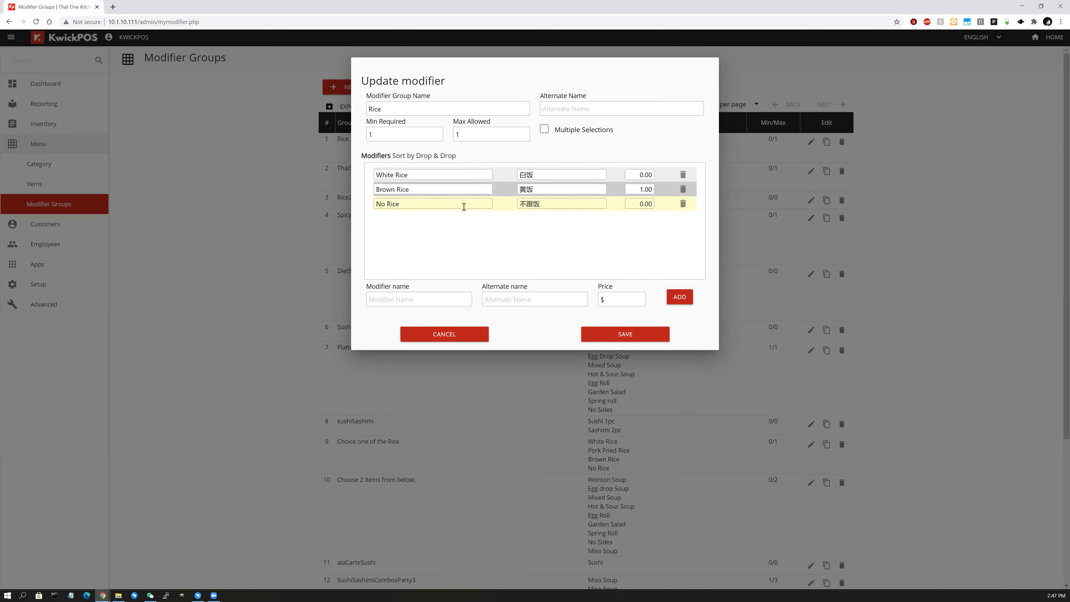
pyautogui.click(451, 344)
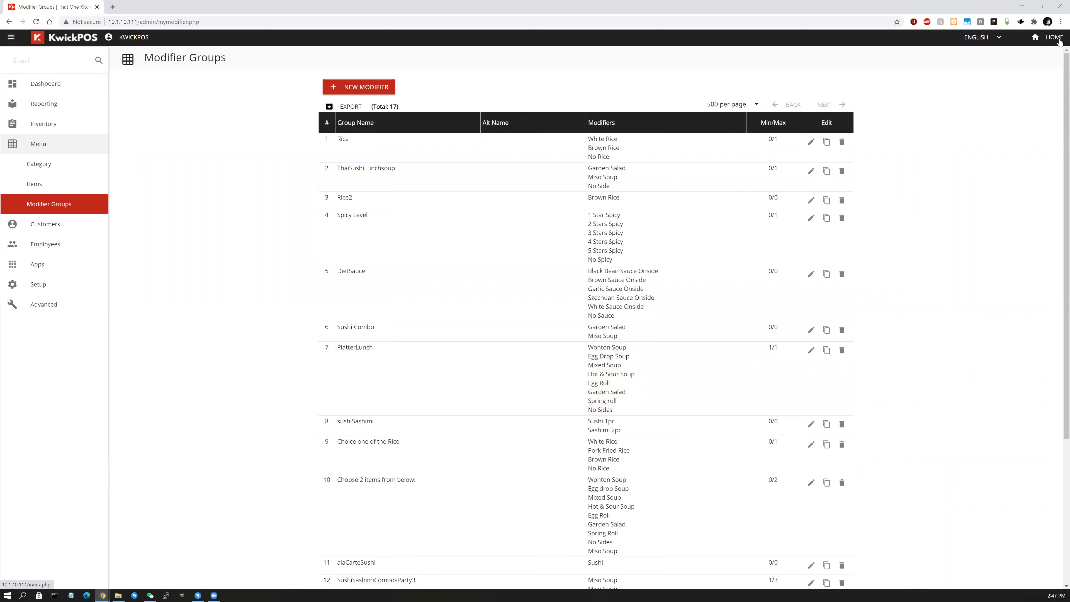
# From the POS home screen, open the weight entry for Egg Roll (1pc).
pyautogui.click(1058, 41)
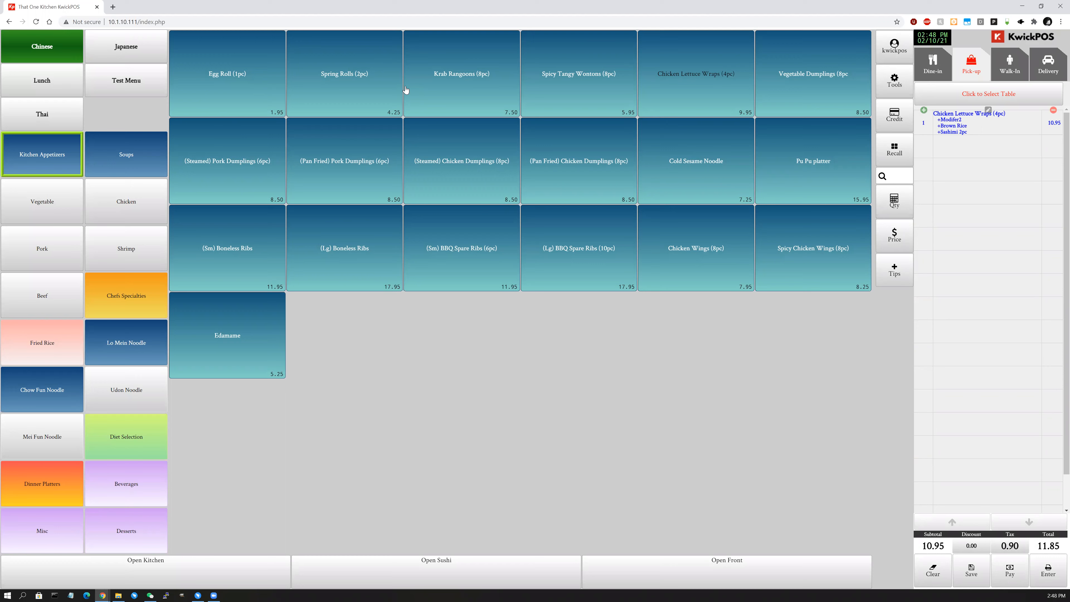
pyautogui.click(243, 99)
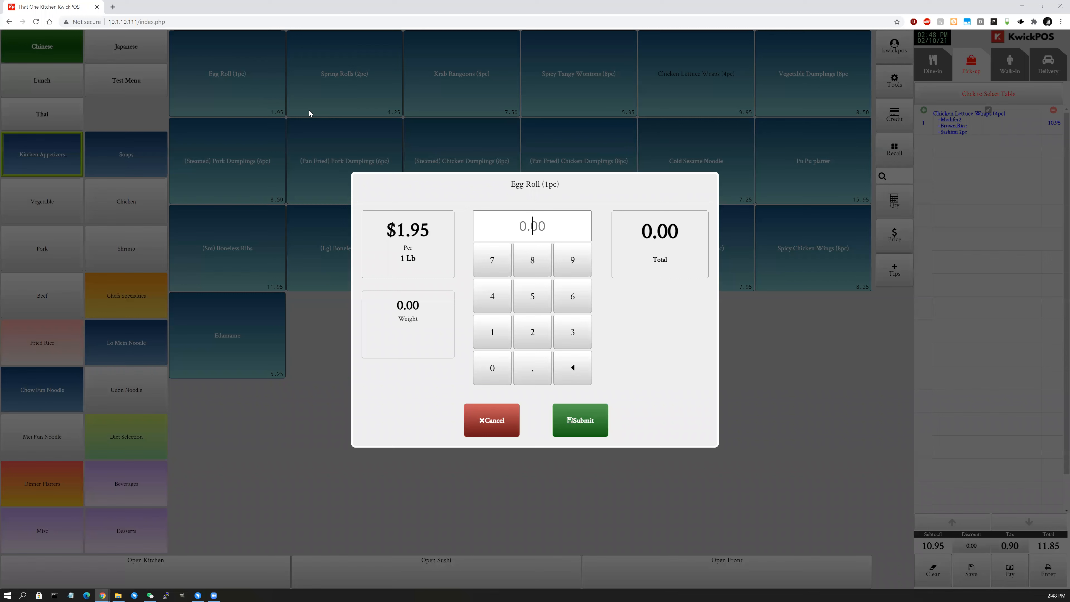
pyautogui.click(543, 235)
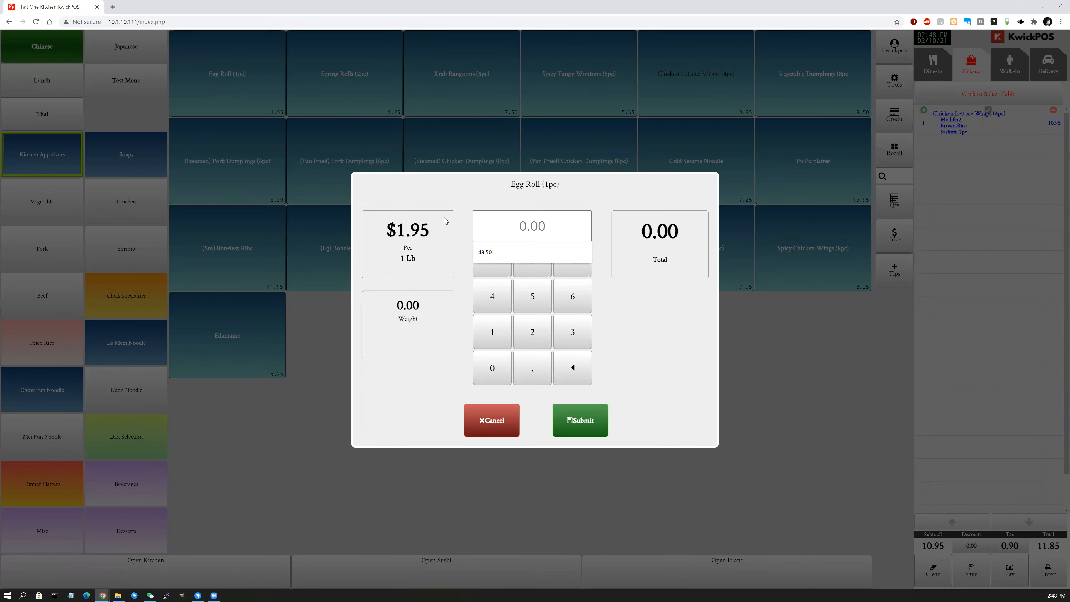
pyautogui.click(400, 252)
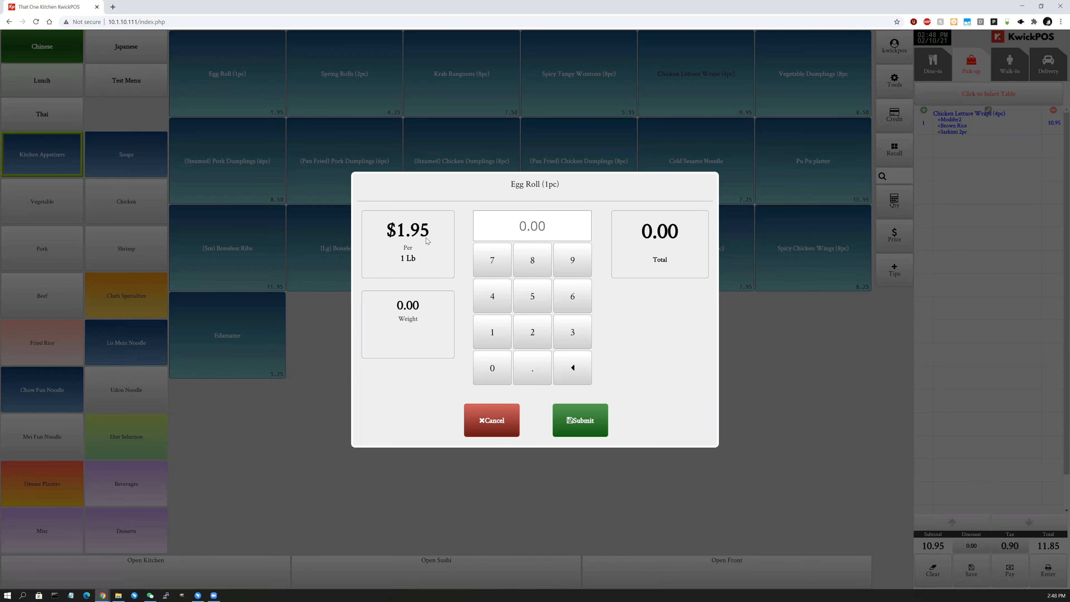
pyautogui.click(573, 228)
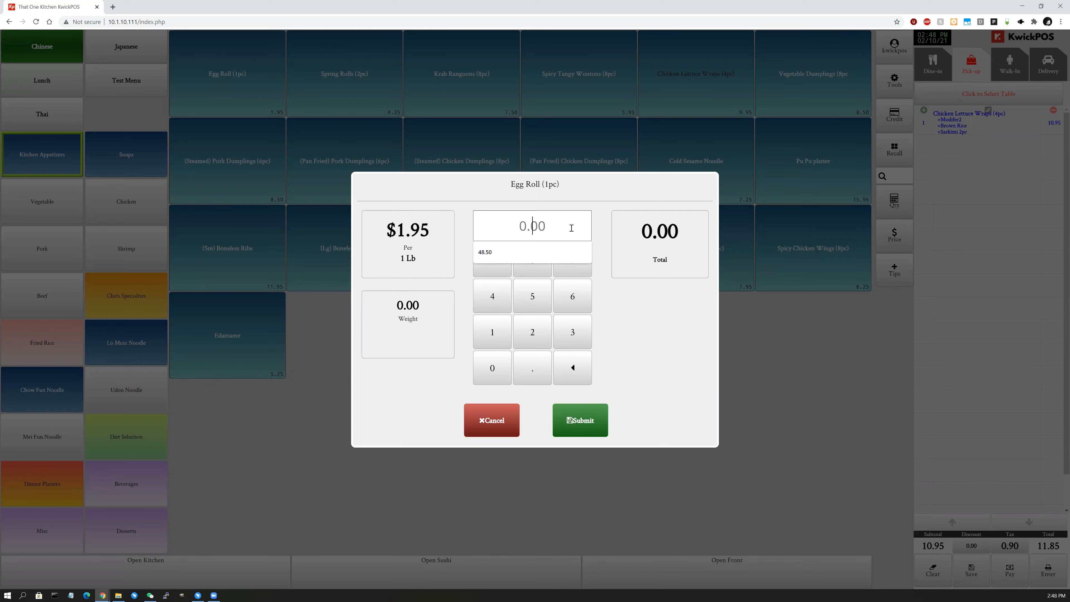
# Enter a 3 Lb weight, add the Egg Roll for a 18.19 total, and start Spring Rolls (2pc).
pyautogui.write('1')
pyautogui.click(663, 240)
pyautogui.hotkey('ctrl', 'a')
pyautogui.write('2')
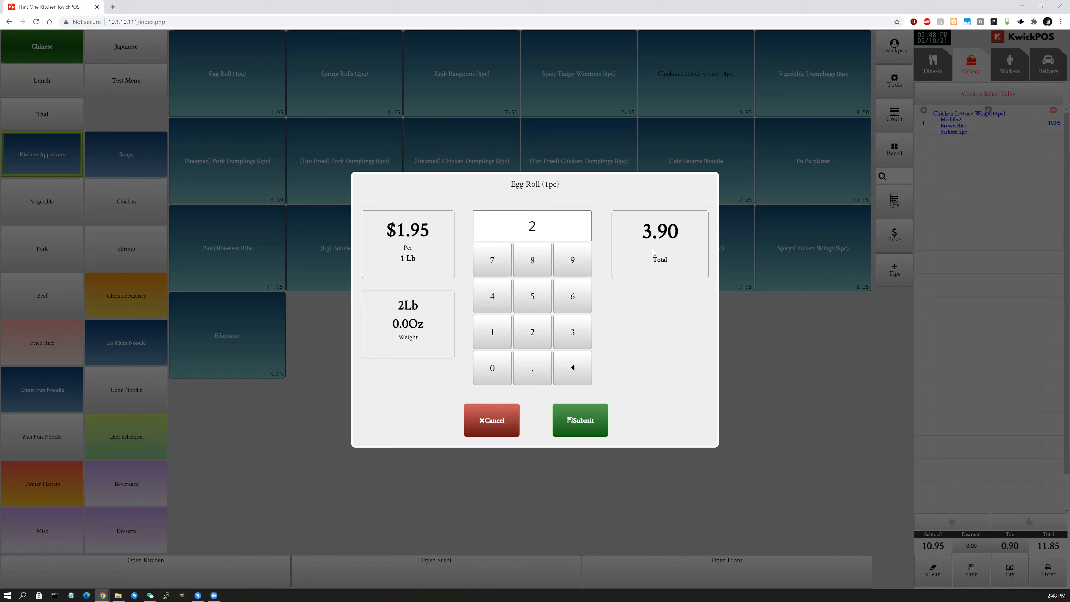
pyautogui.hotkey('ctrl', 'a')
pyautogui.write('3')
pyautogui.hotkey('ctrl', 'a')
pyautogui.press('BackSpace')
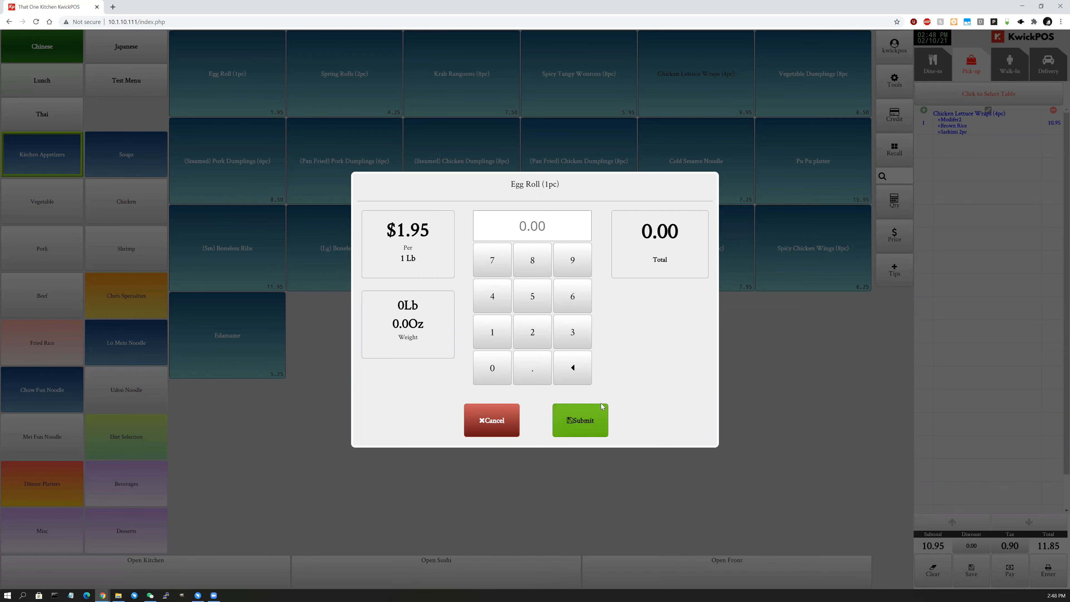
pyautogui.write('3')
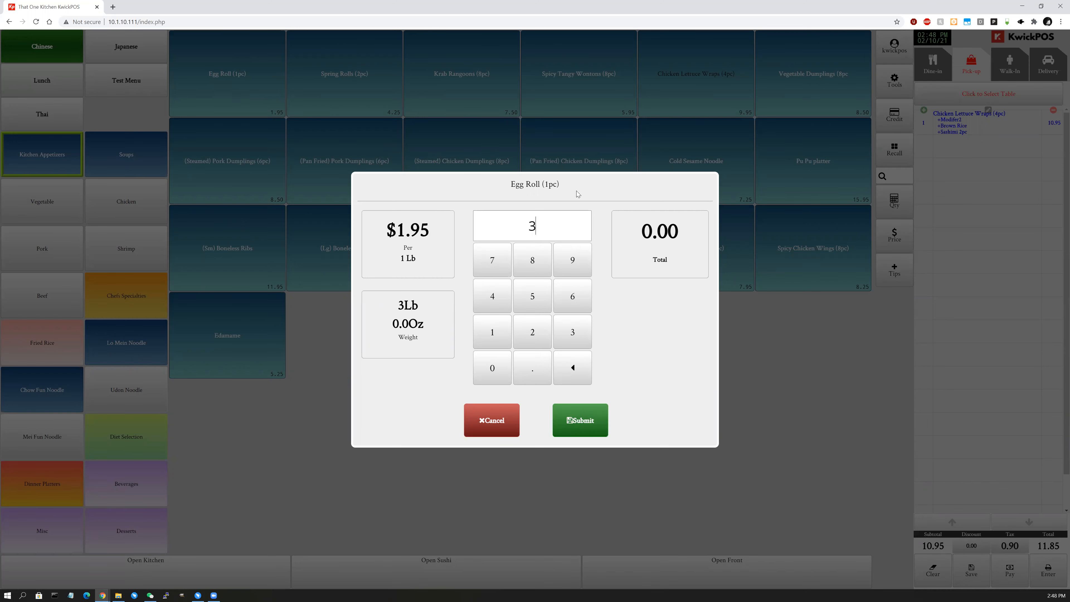
pyautogui.click(578, 425)
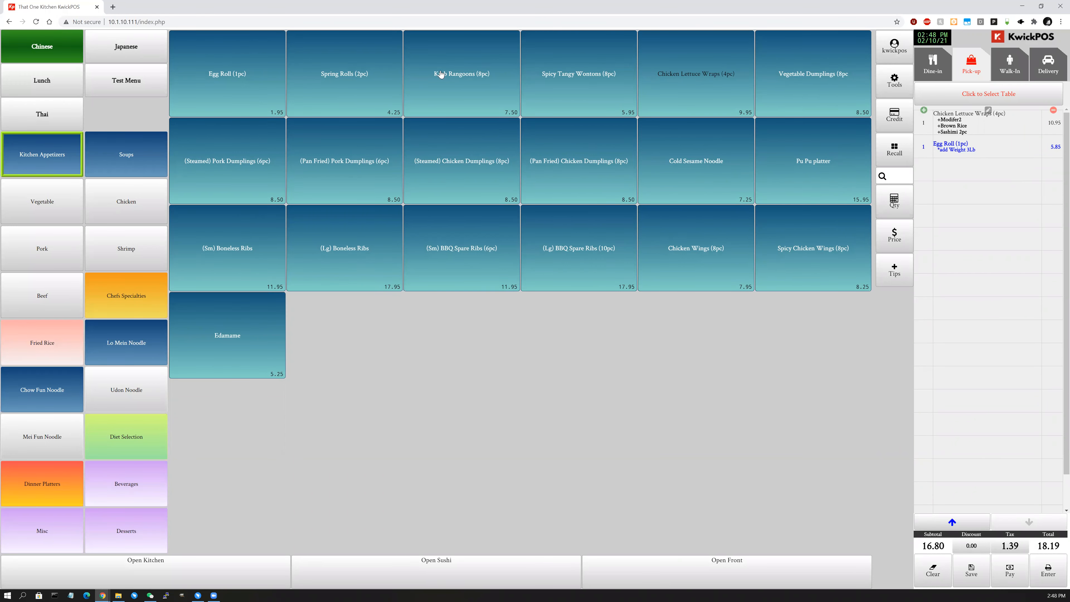
pyautogui.click(358, 93)
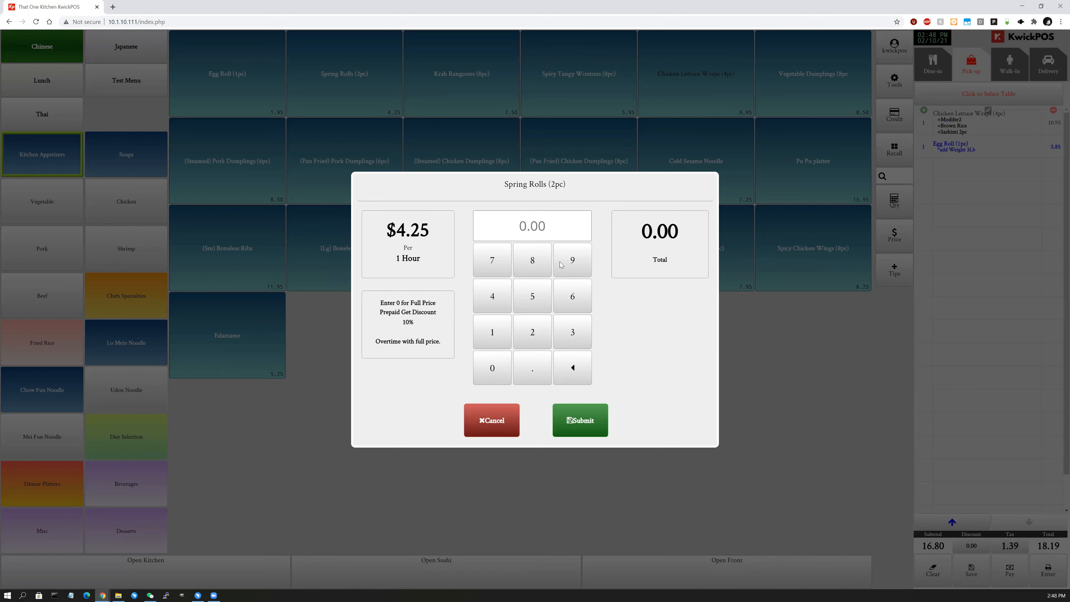
pyautogui.write('0')
pyautogui.click(583, 420)
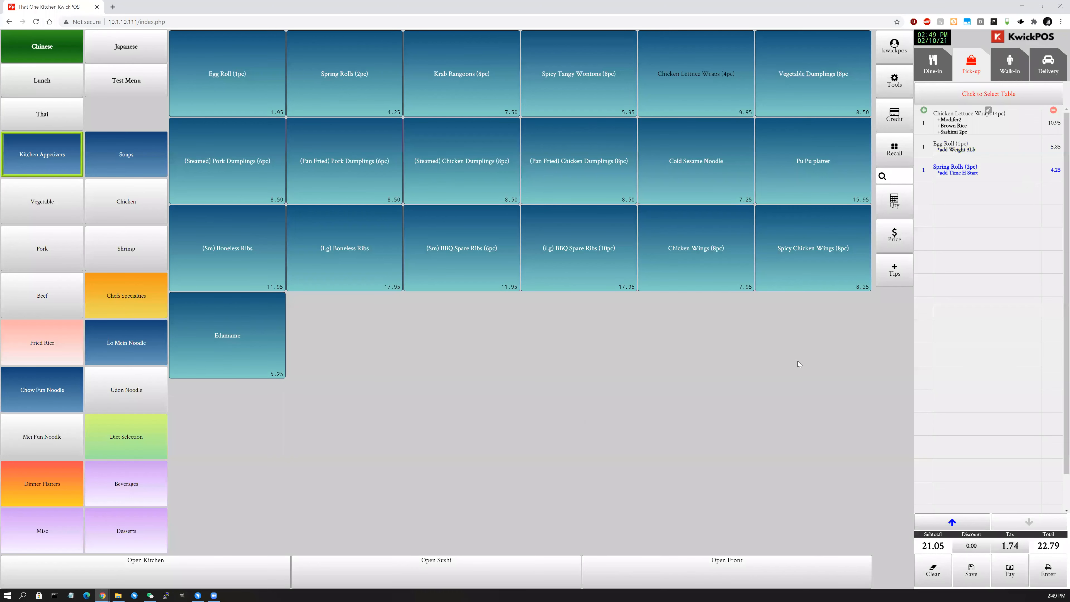
pyautogui.click(943, 78)
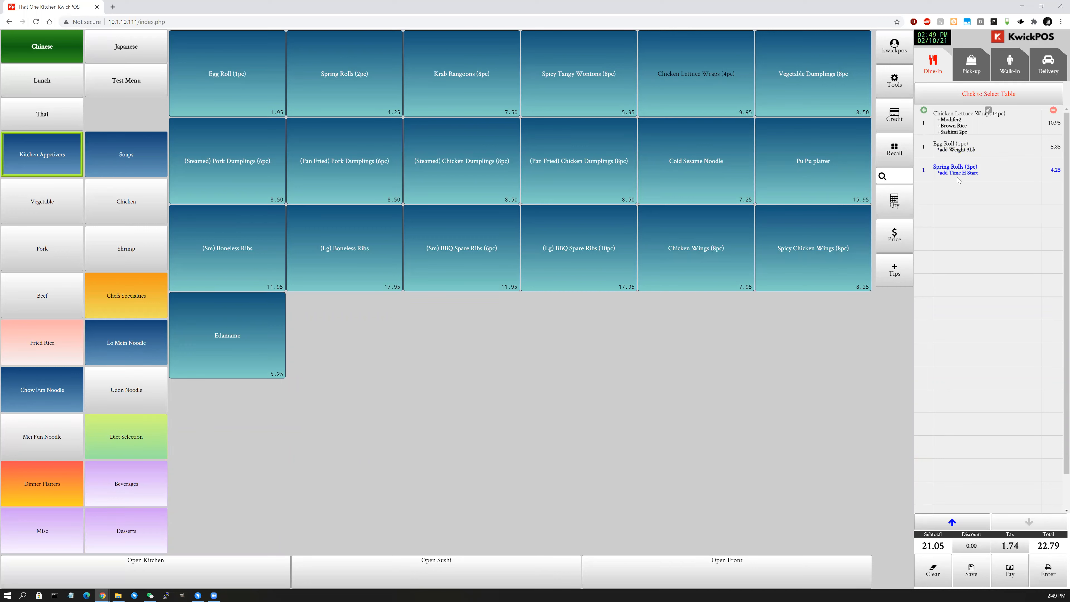
pyautogui.click(459, 102)
pyautogui.click(459, 102)
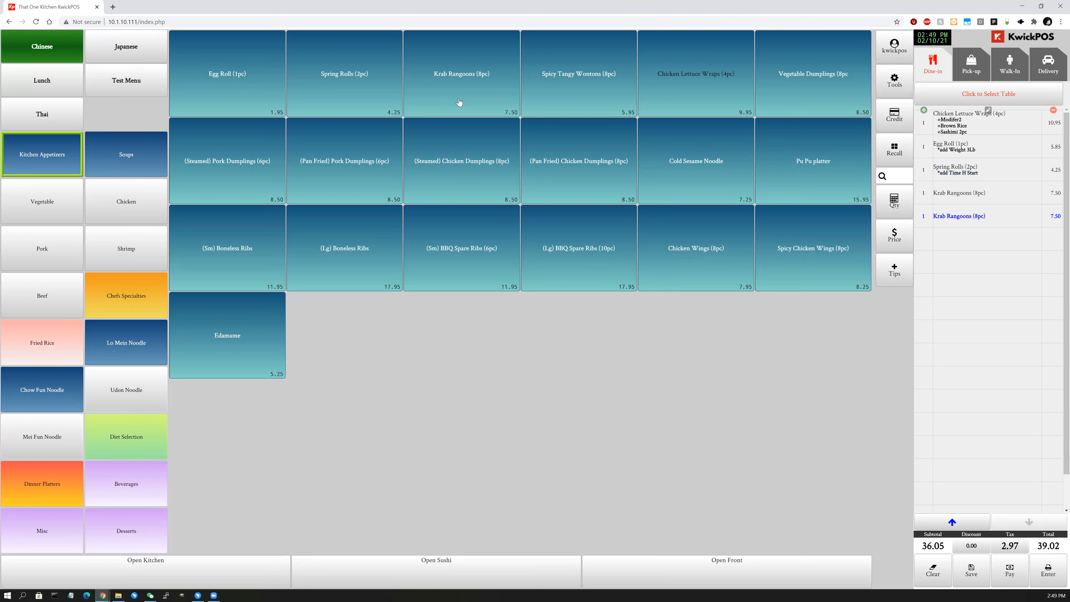
pyautogui.click(586, 102)
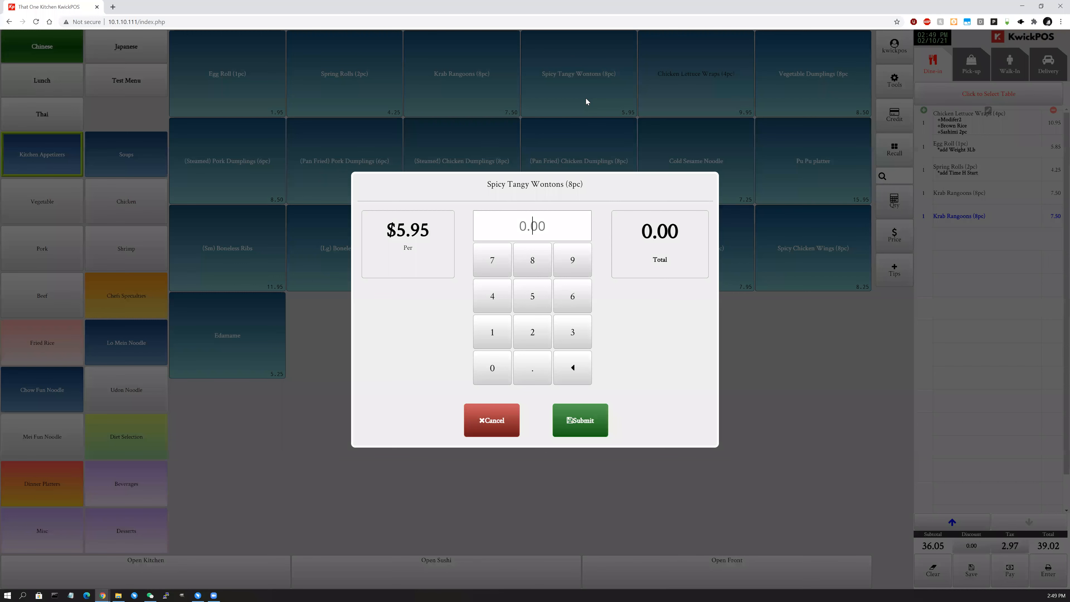
pyautogui.click(505, 424)
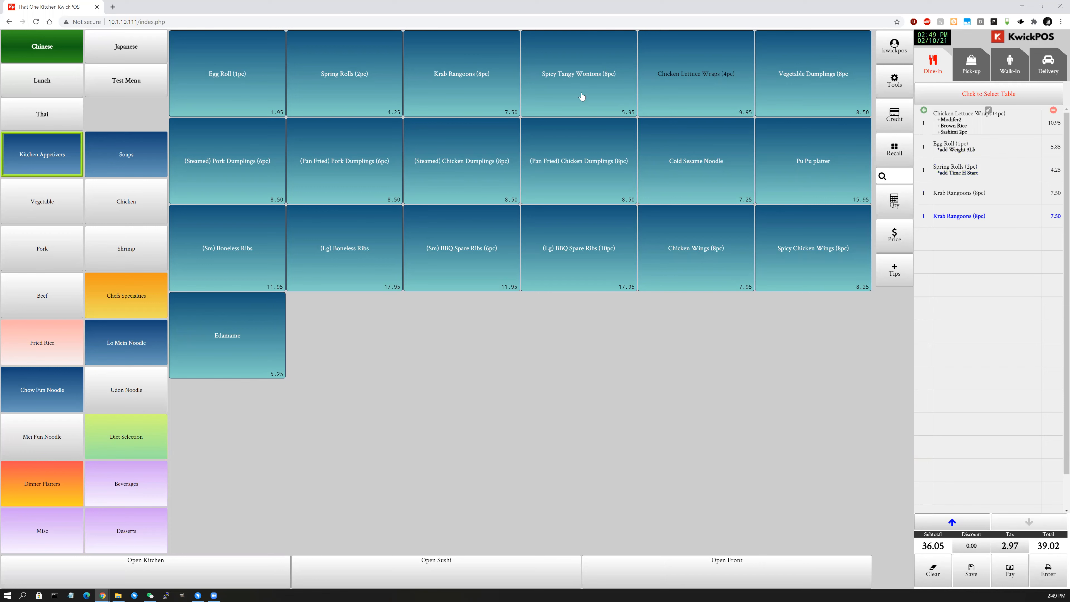
pyautogui.click(1053, 195)
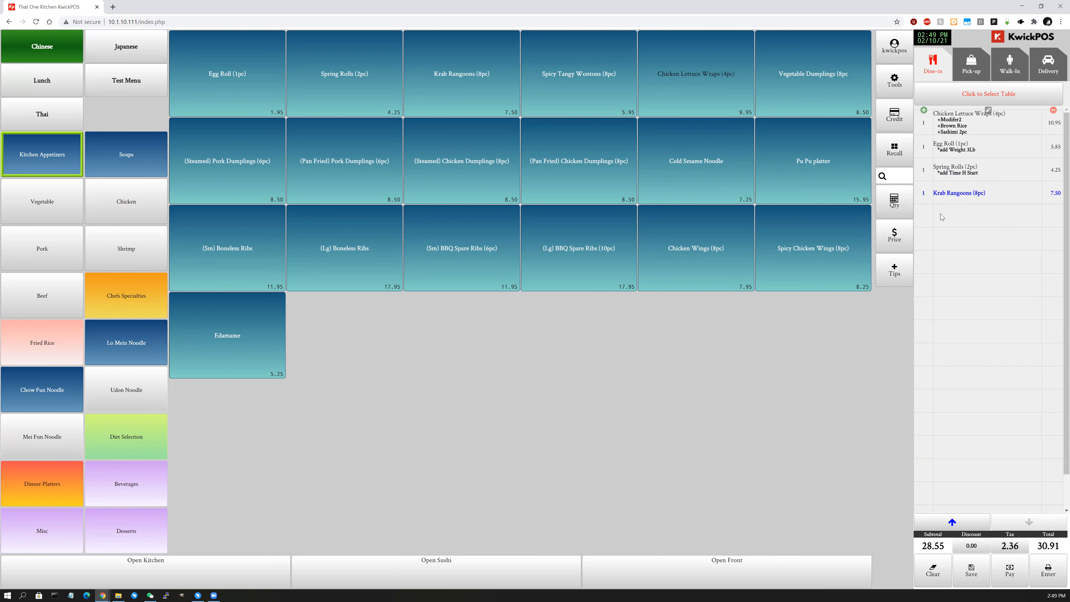
pyautogui.click(1057, 195)
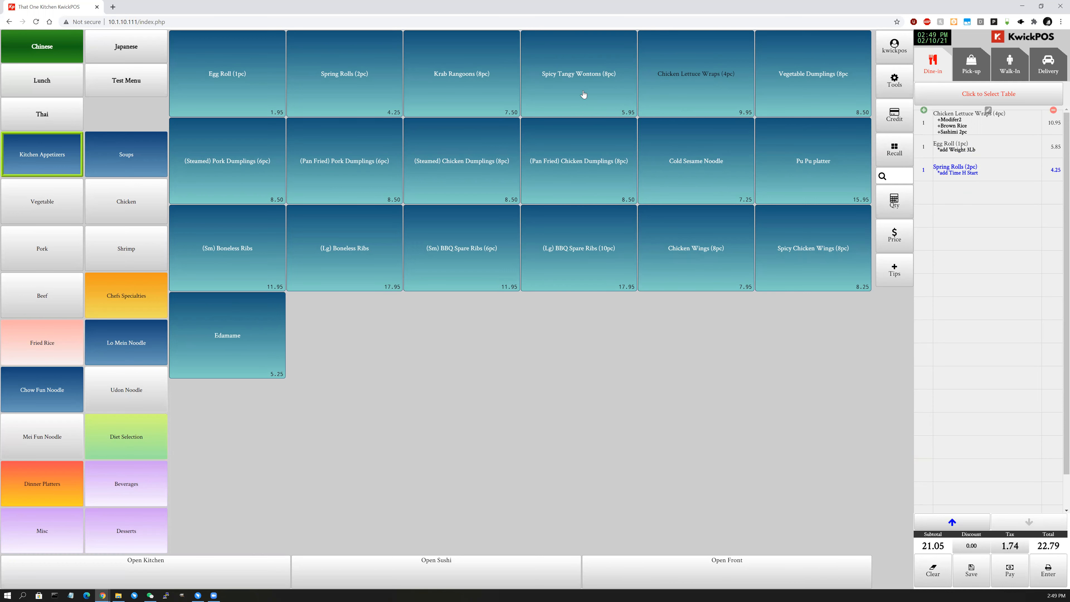
pyautogui.click(552, 105)
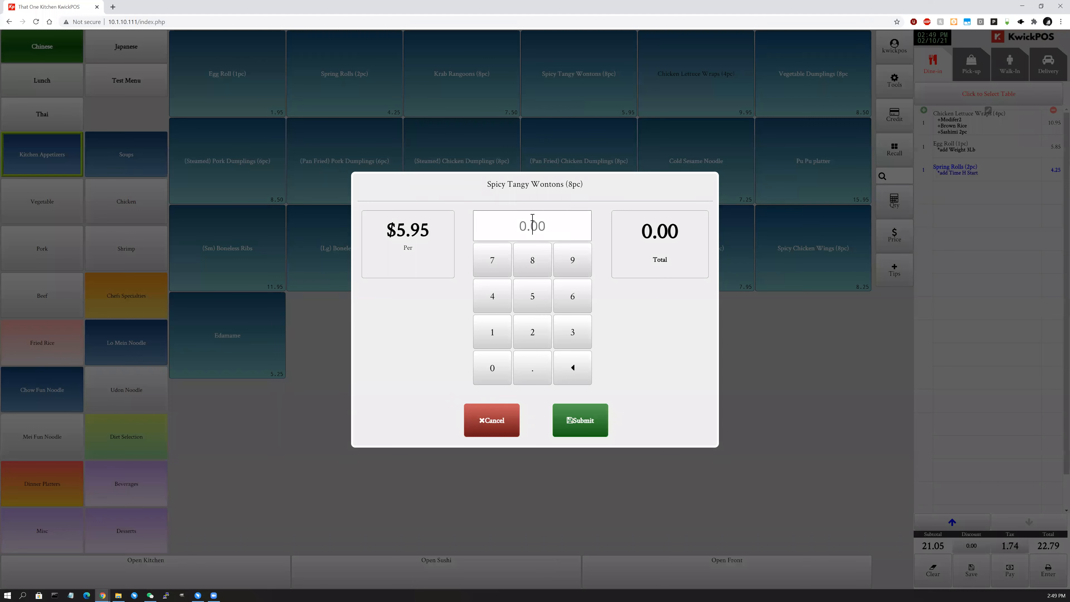
pyautogui.write('5.25')
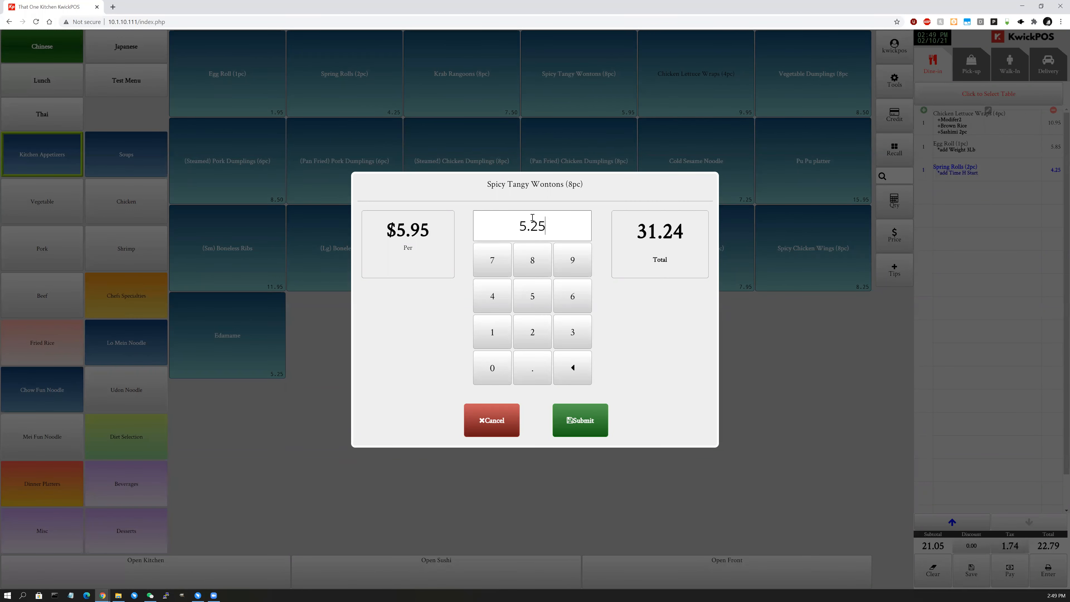
pyautogui.doubleClick(491, 227)
pyautogui.write('1')
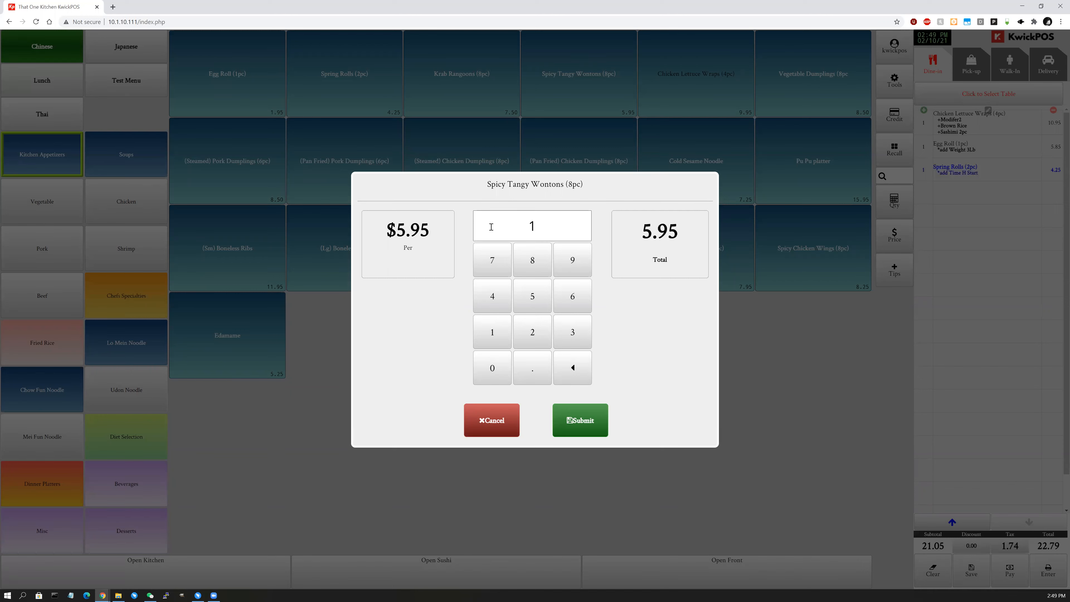
pyautogui.doubleClick(513, 232)
pyautogui.write('.25')
pyautogui.hotkey('ctrl', 'a')
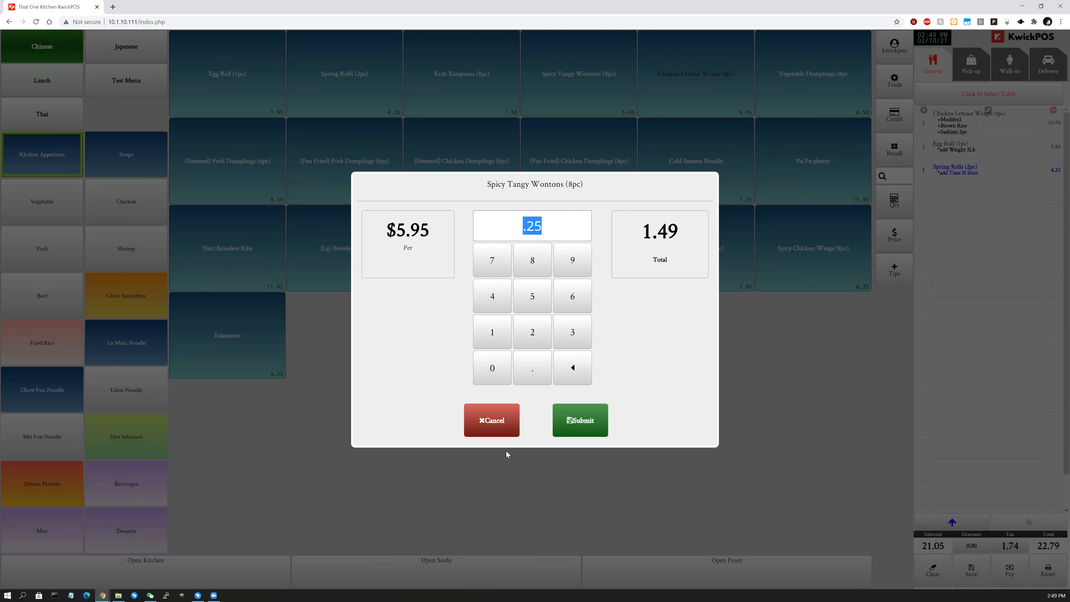
pyautogui.click(500, 435)
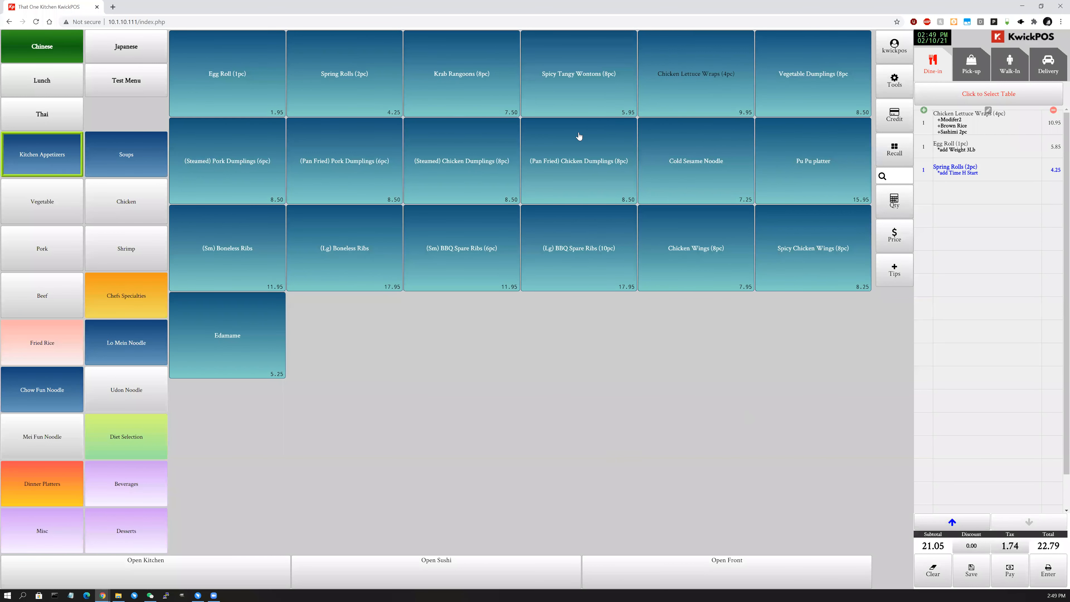
pyautogui.click(602, 105)
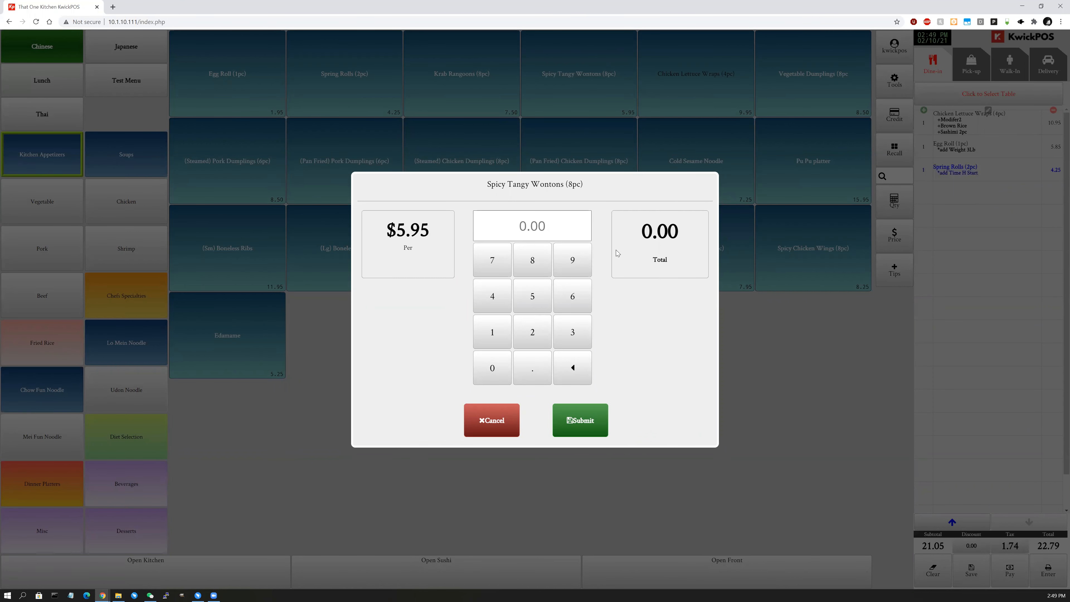
pyautogui.click(497, 437)
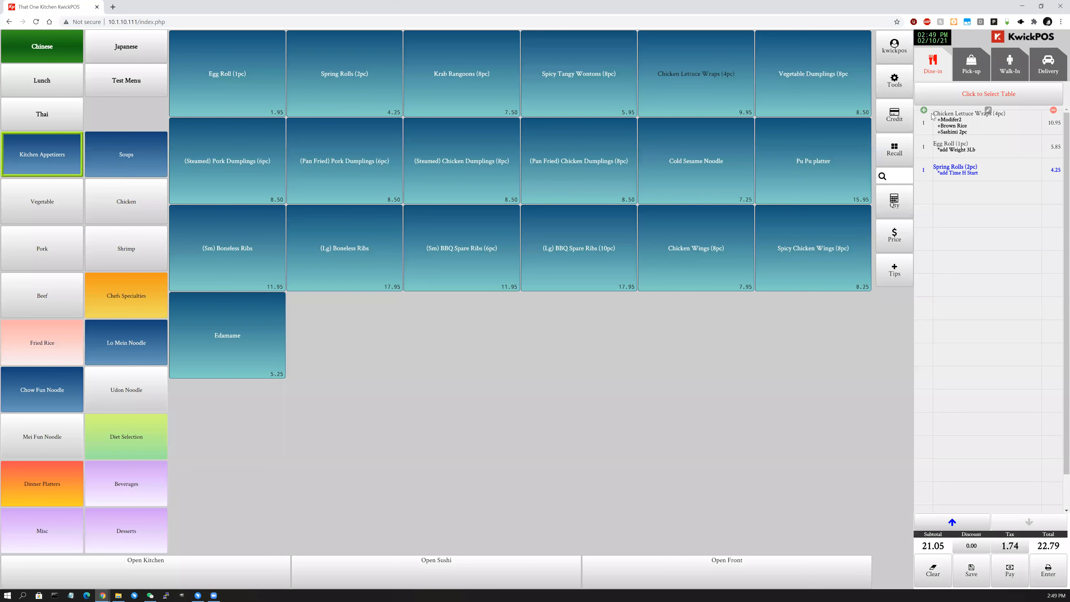
# Open the back office and list the 19 items in the Kitchen Appetizers category.
pyautogui.click(888, 92)
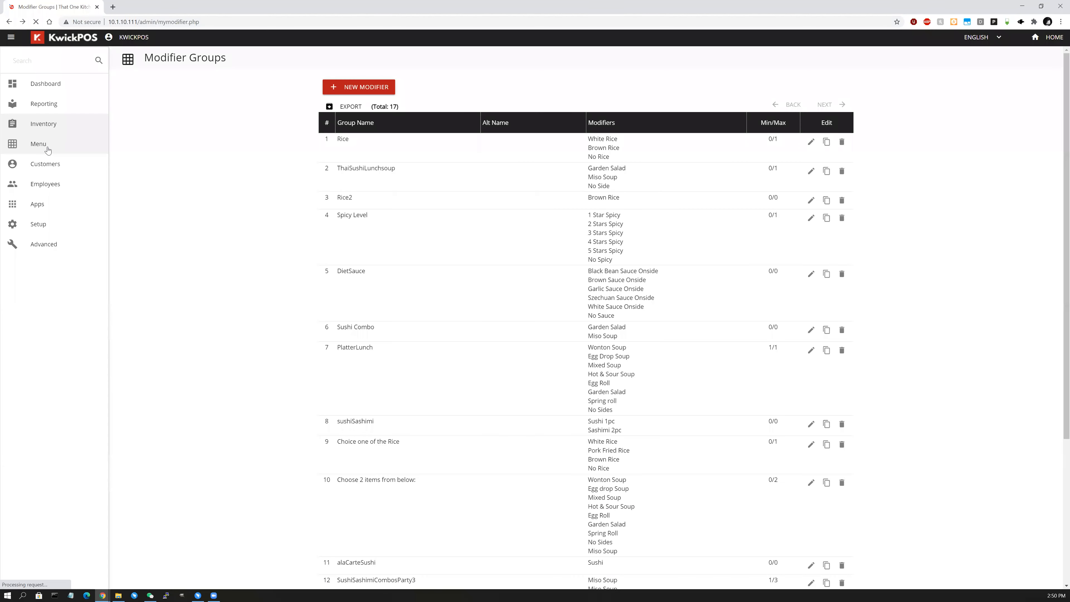
pyautogui.click(47, 148)
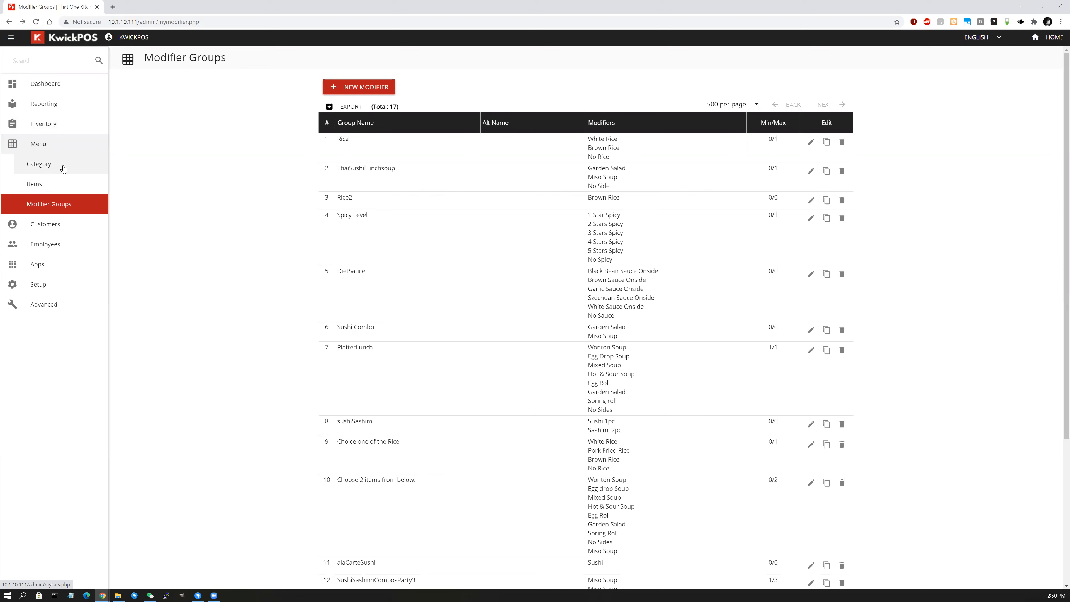
pyautogui.click(63, 167)
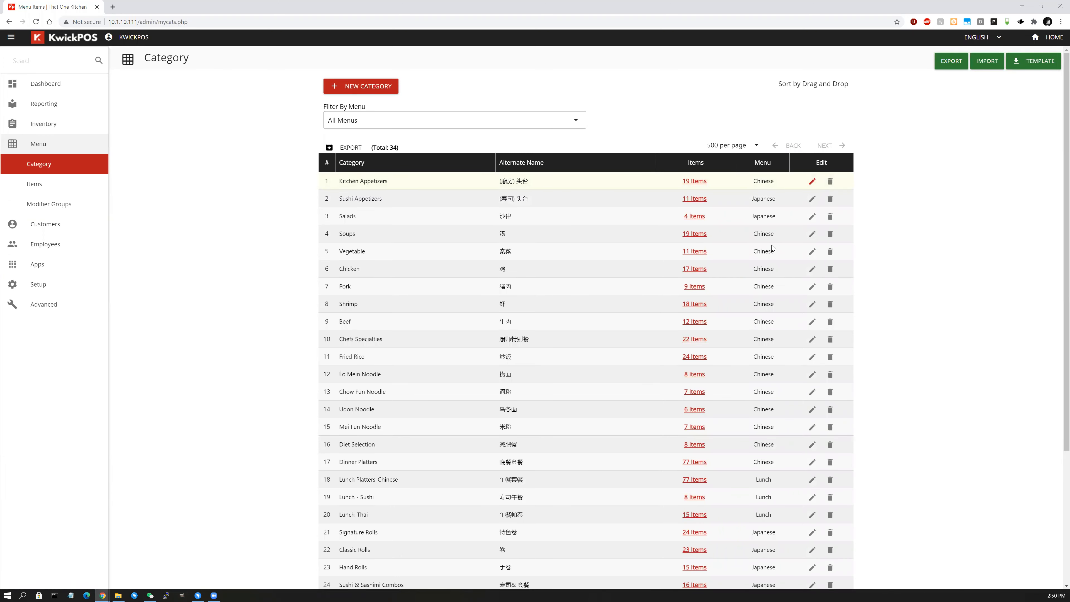
pyautogui.click(811, 181)
pyautogui.click(447, 454)
pyautogui.click(688, 182)
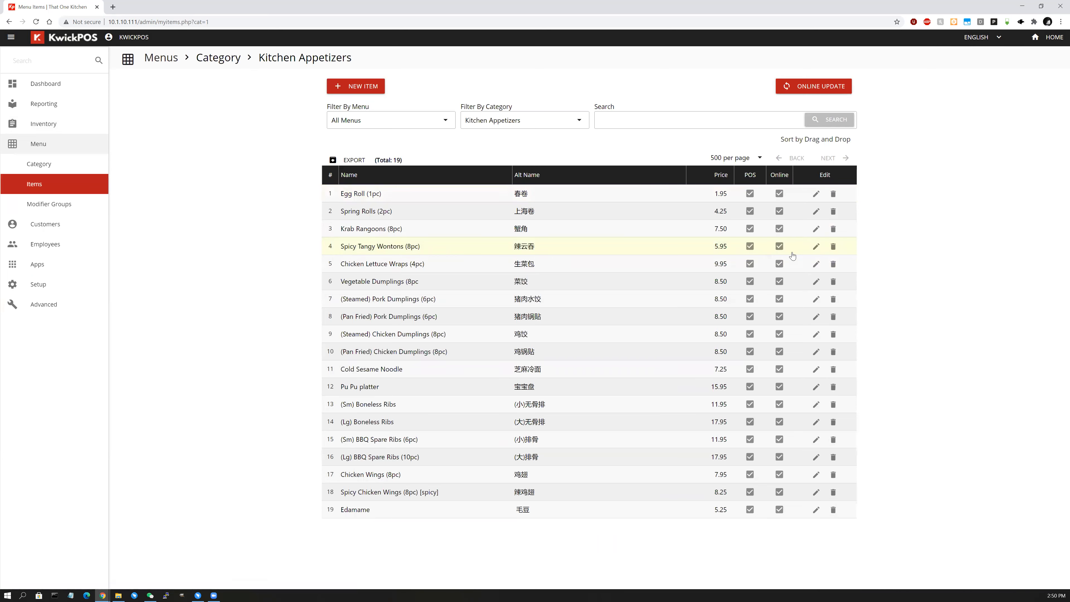
# Change the Spicy Tangy Wontons (8pc) price to $1 and save it.
pyautogui.click(816, 246)
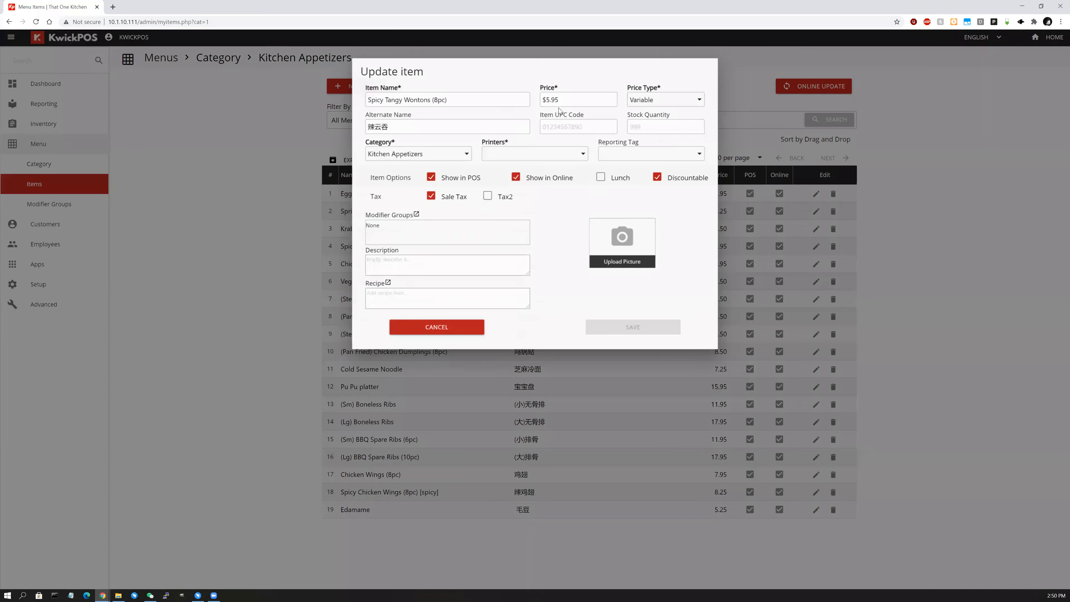
pyautogui.click(562, 101)
pyautogui.write('1')
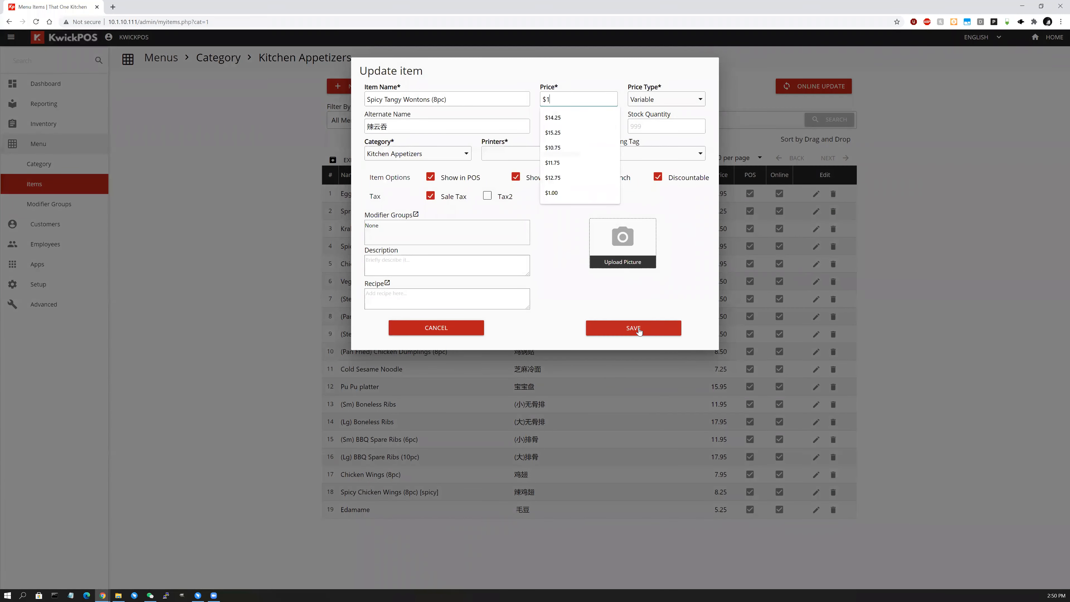
pyautogui.click(638, 331)
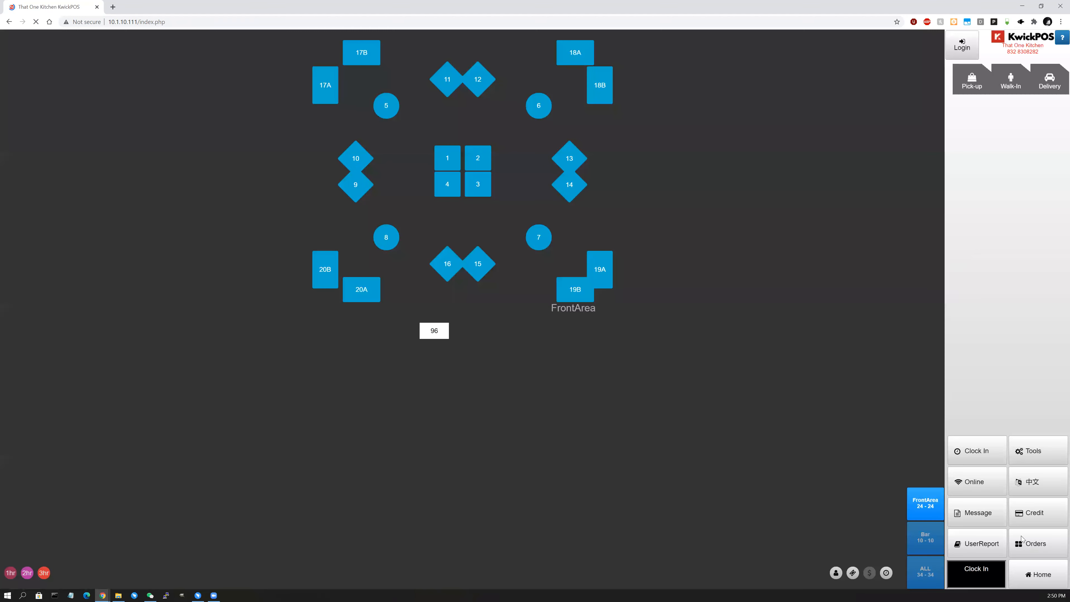
# Return to the ordering screen and bring up price entry for Spicy Tangy Wontons (8pc).
pyautogui.click(1038, 576)
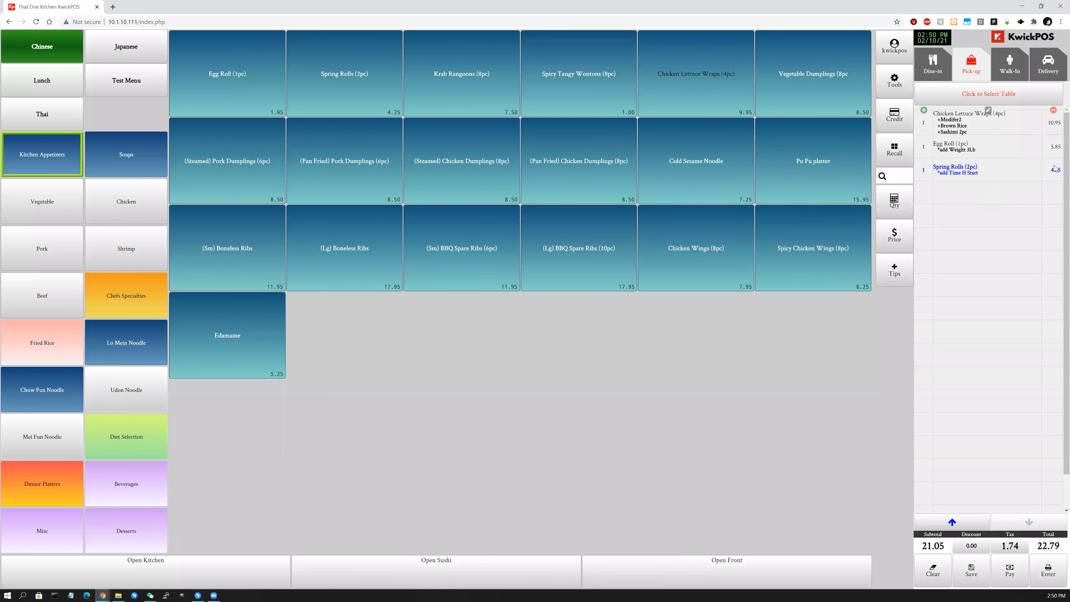
pyautogui.click(601, 95)
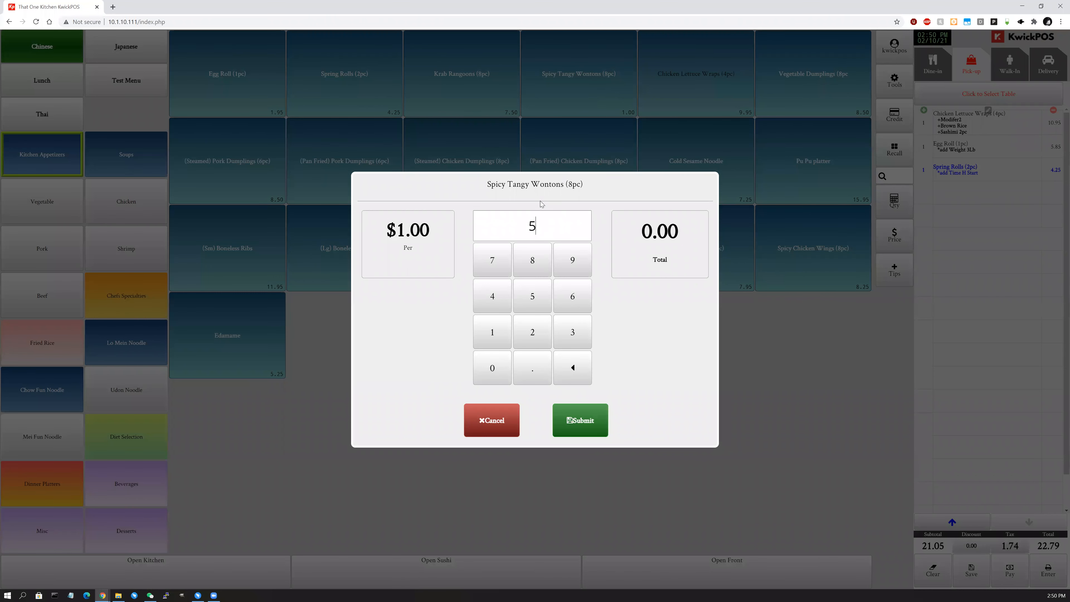
# Enter 6.25 as the Spicy Tangy Wontons price, bringing the total to 29.55, and open the table map.
pyautogui.write('5.45')
pyautogui.press('BackSpace')
pyautogui.press('BackSpace')
pyautogui.press('BackSpace')
pyautogui.press('BackSpace')
pyautogui.write('6.00')
pyautogui.press('BackSpace')
pyautogui.press('BackSpace')
pyautogui.write('25')
pyautogui.press('Return')
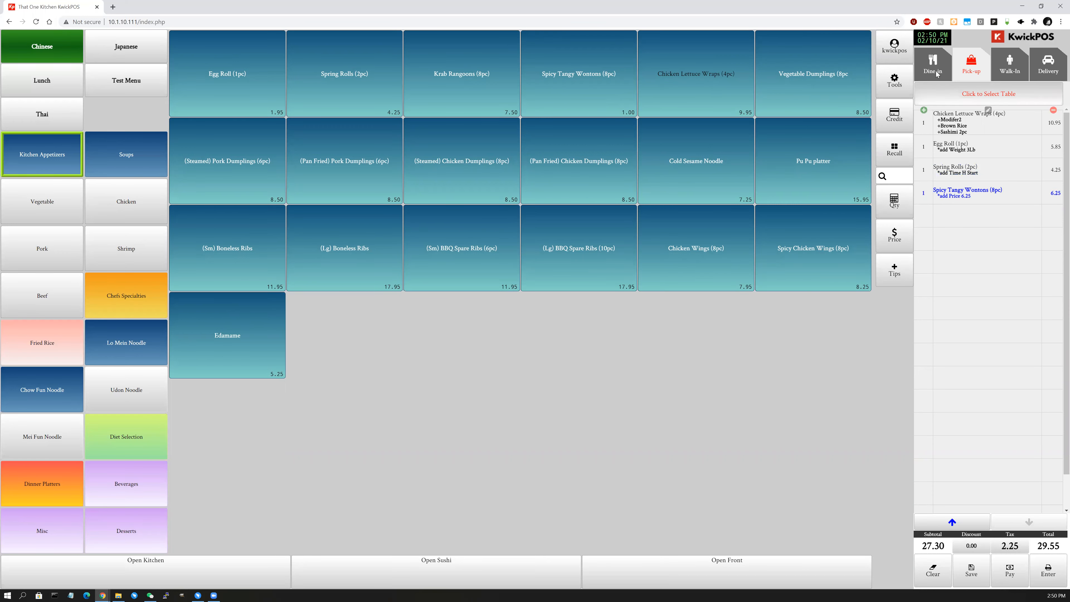
pyautogui.click(939, 92)
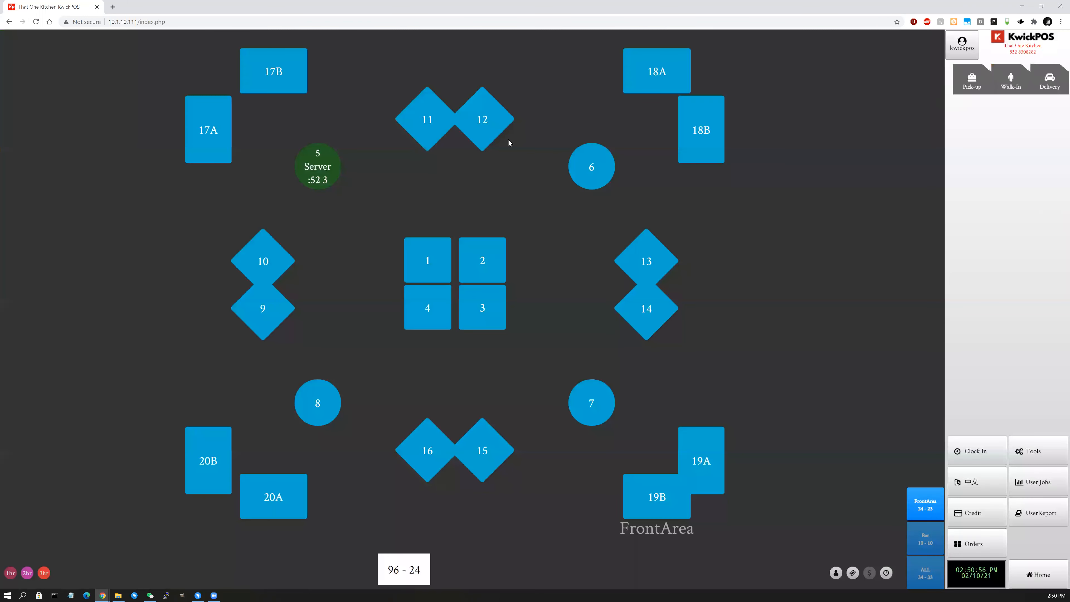
# Seat the order at FrontArea table 12, save it, and reopen its 29.55 check.
pyautogui.click(490, 124)
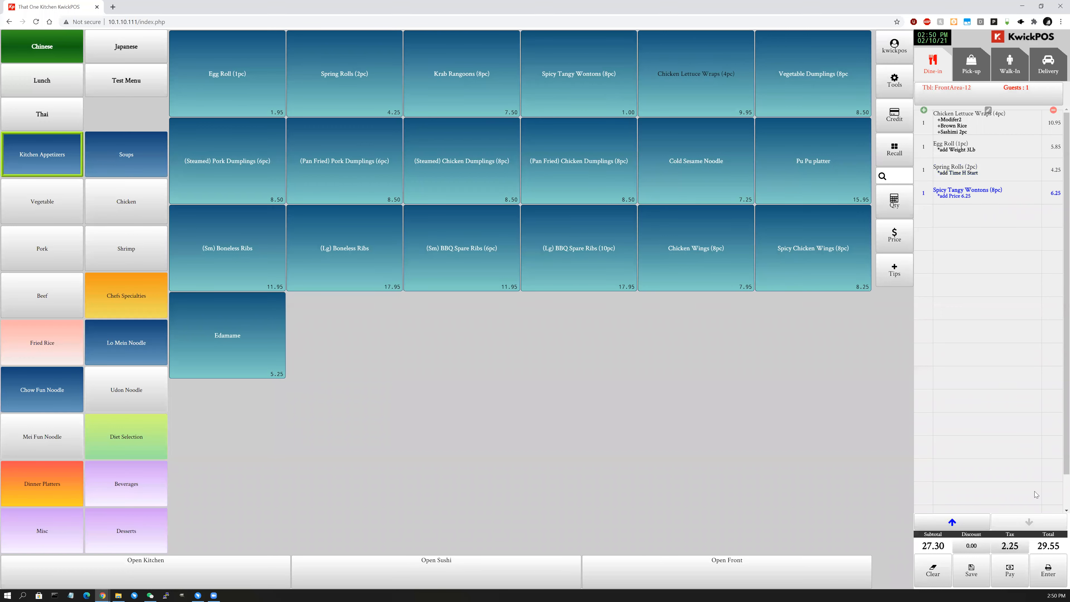
pyautogui.click(1056, 575)
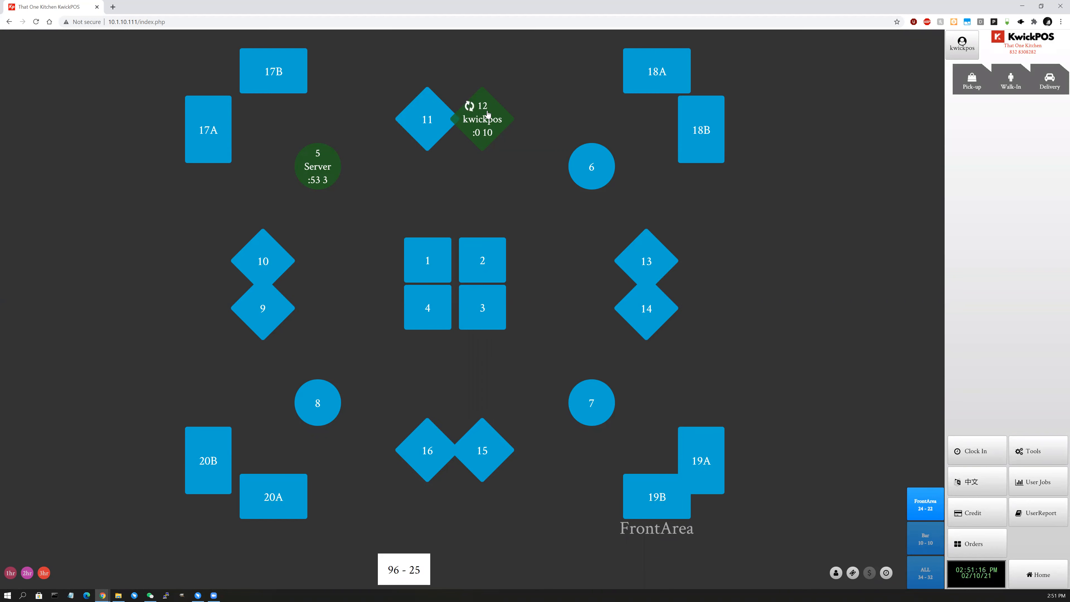
pyautogui.click(484, 107)
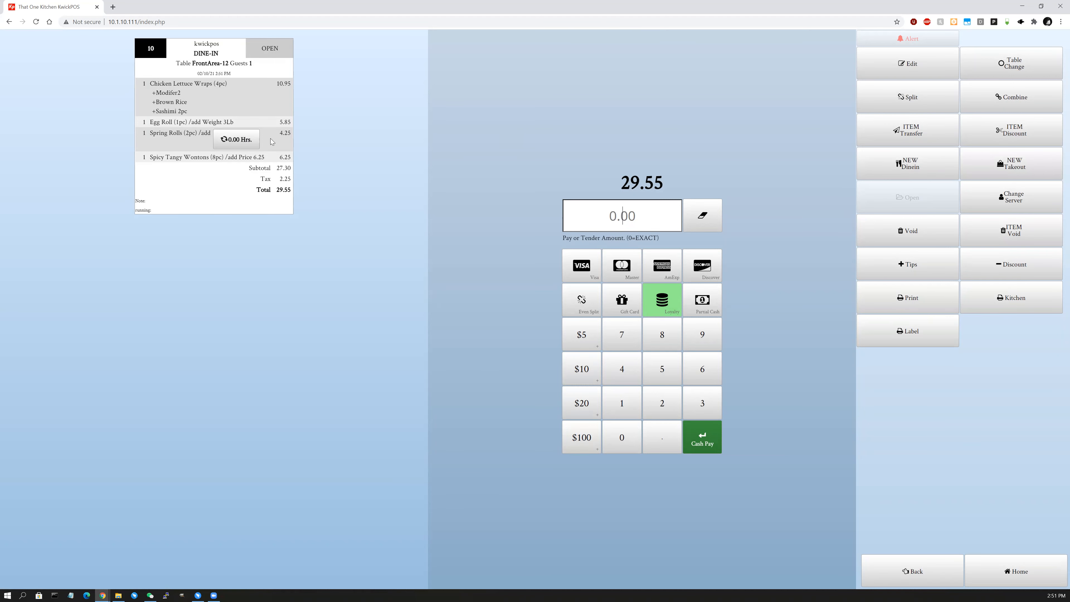
# Stop and restart the Spring Rolls timer on table 12's check.
pyautogui.click(238, 144)
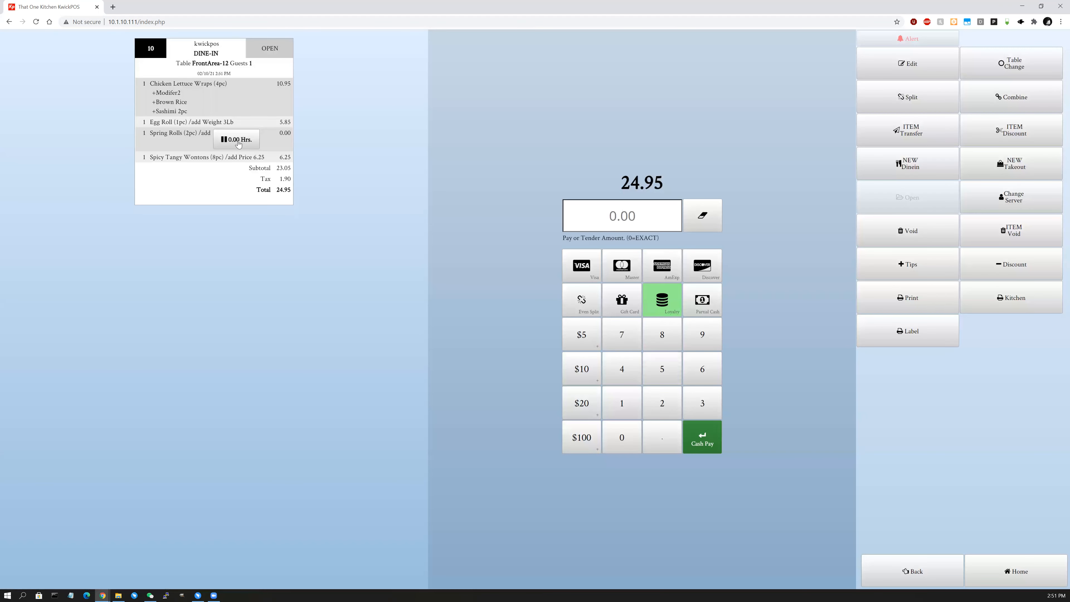
pyautogui.click(236, 140)
pyautogui.click(633, 396)
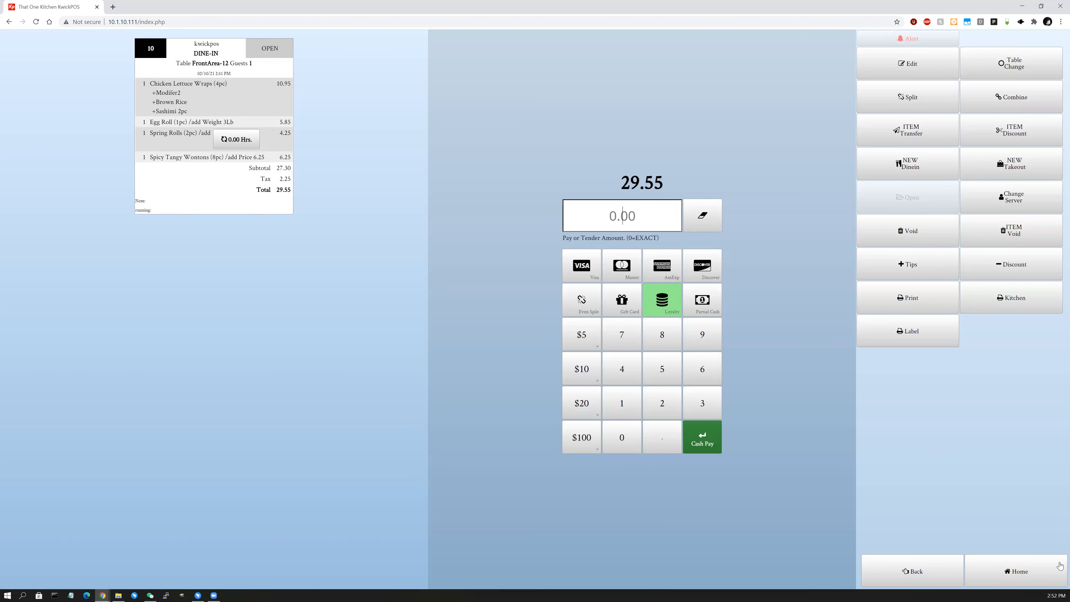
# Go back to the floor map and open the back-office Dashboard via Tools.
pyautogui.click(1024, 576)
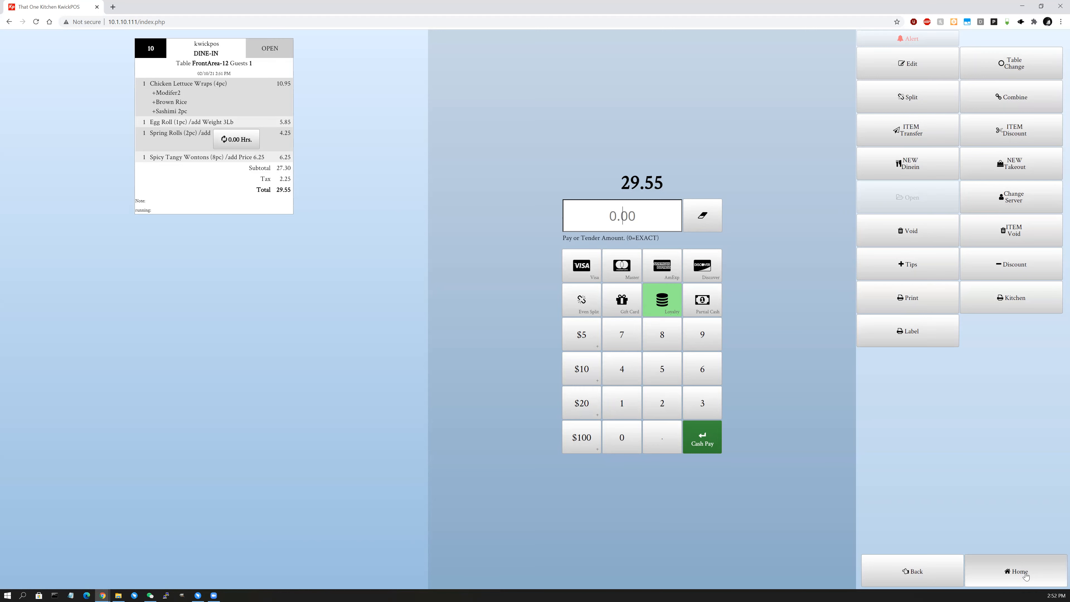
pyautogui.click(1024, 575)
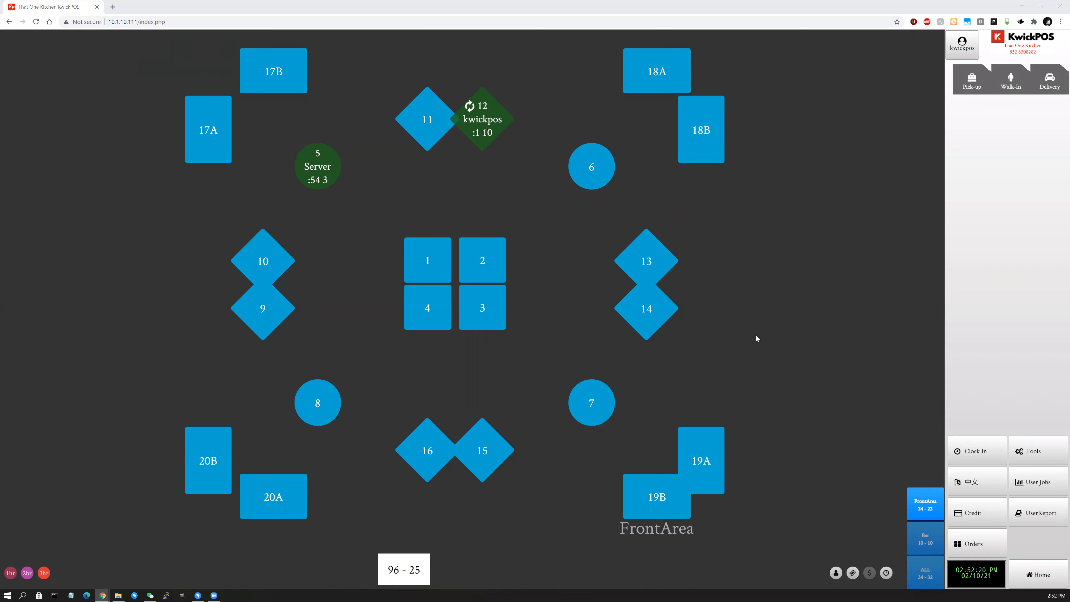
pyautogui.click(1044, 446)
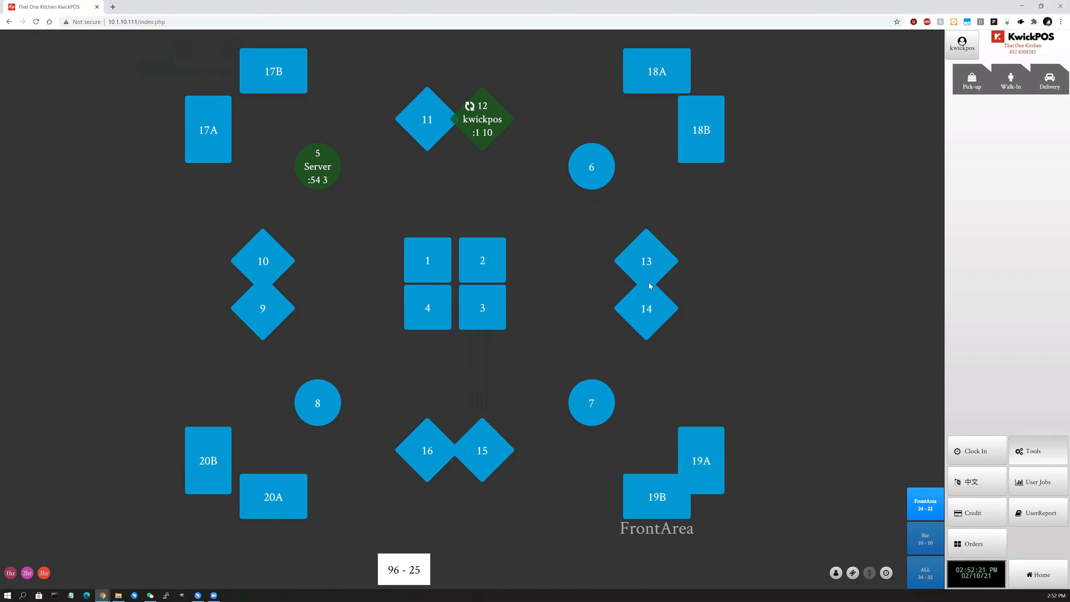
pyautogui.click(620, 376)
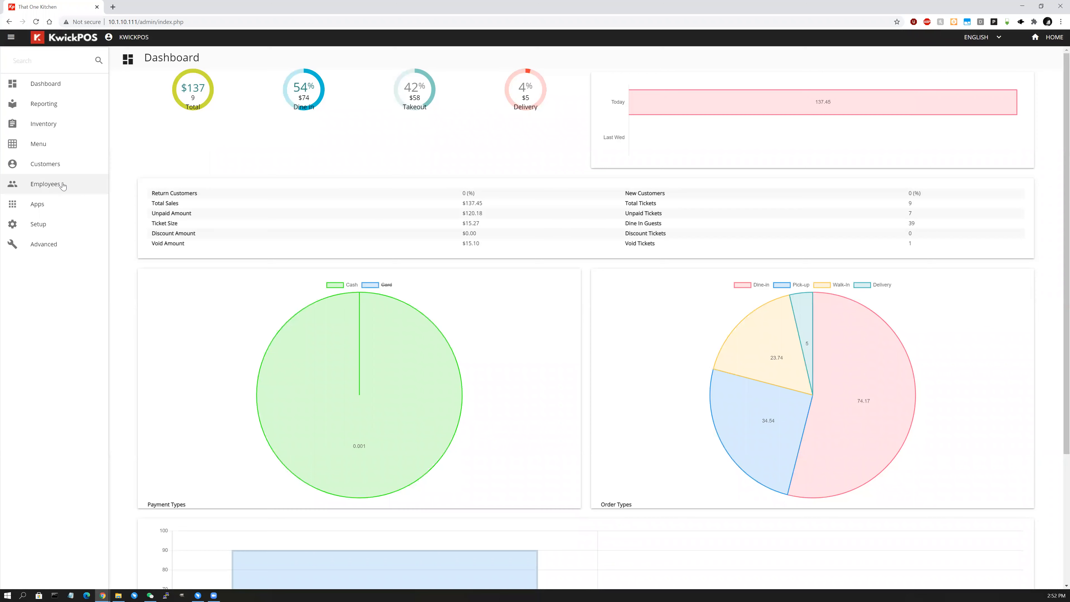
# Open Employees > Users, resave the Cashier user's role, and start a blank New Employee form.
pyautogui.click(60, 186)
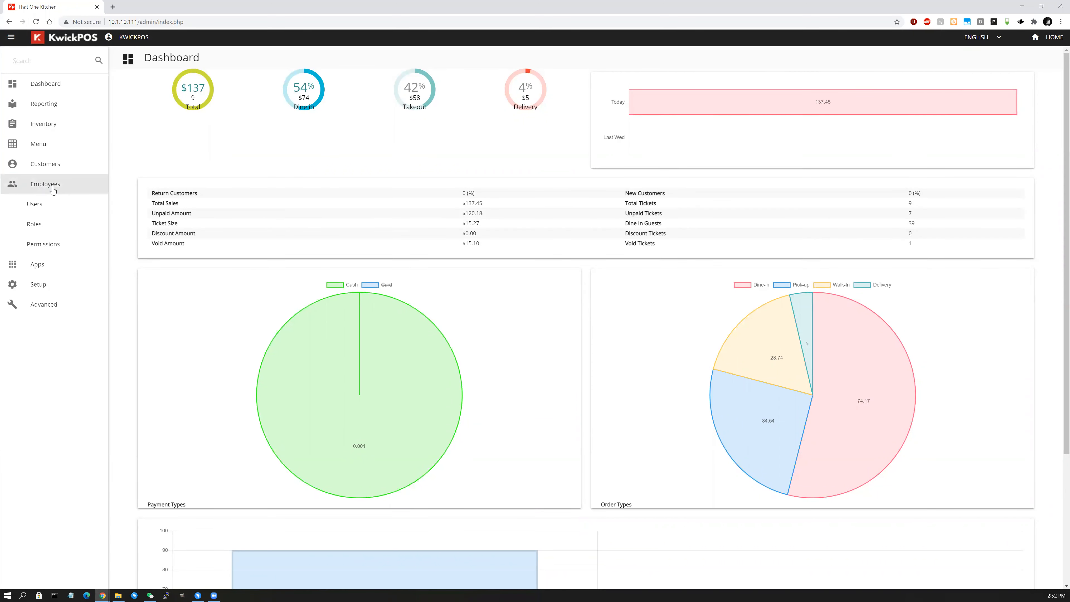
pyautogui.click(65, 210)
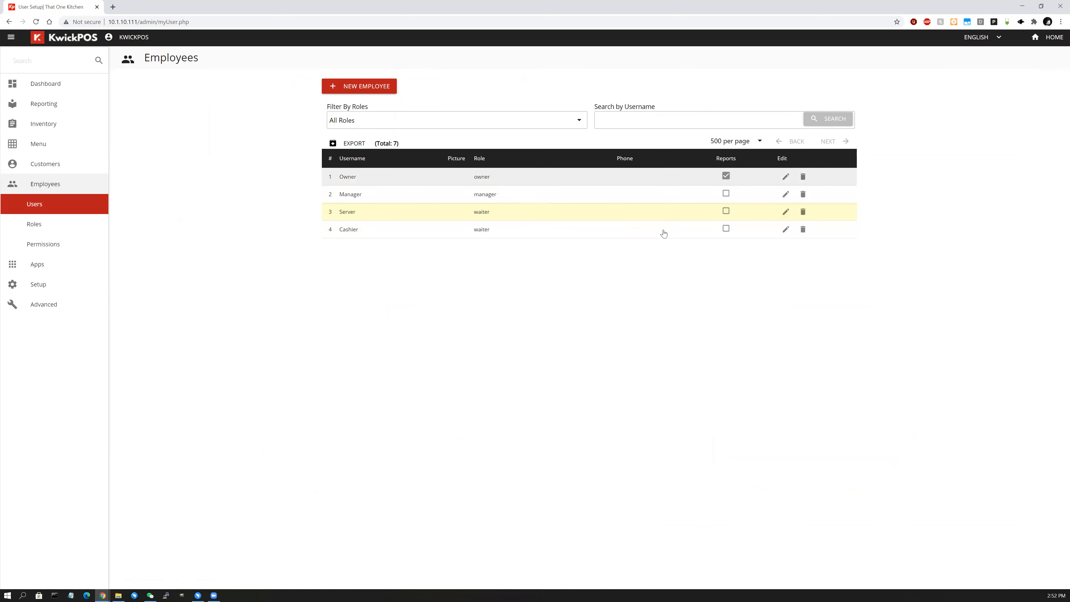
pyautogui.click(786, 230)
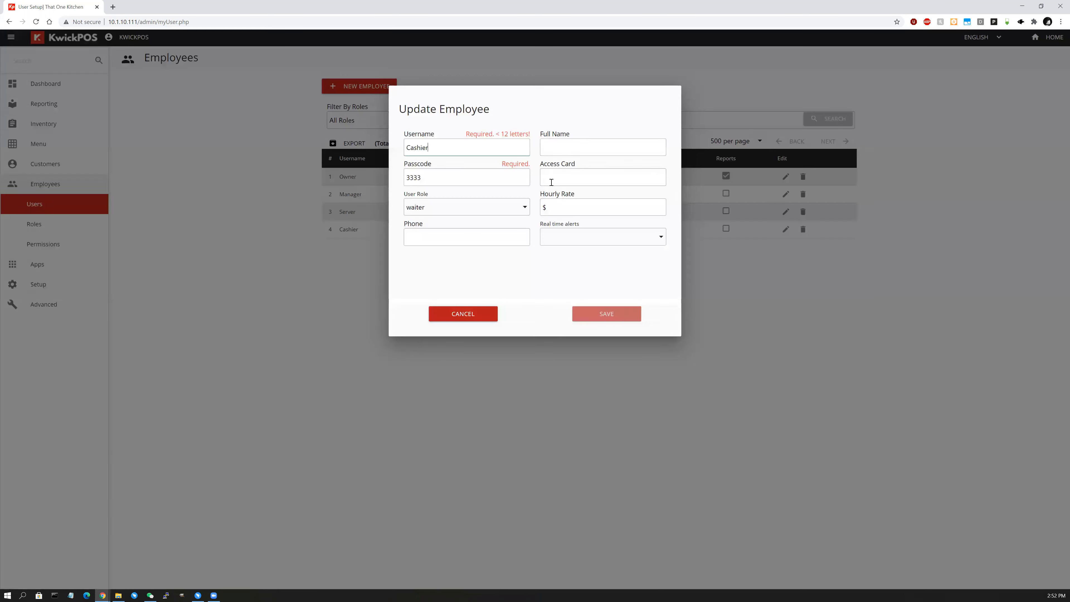
pyautogui.click(503, 210)
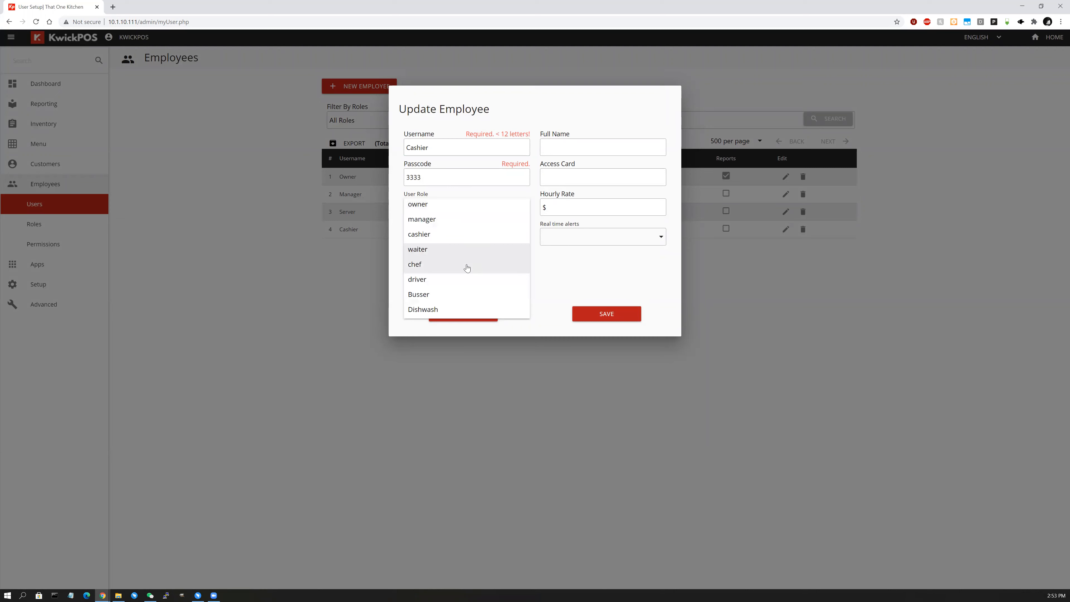
pyautogui.click(456, 237)
pyautogui.click(603, 319)
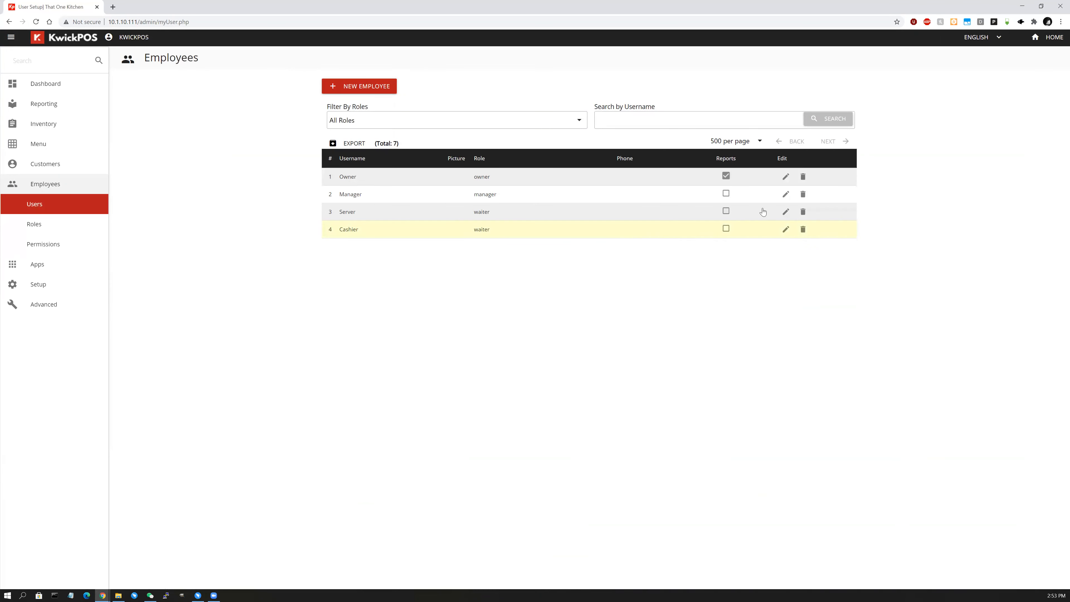
pyautogui.click(361, 86)
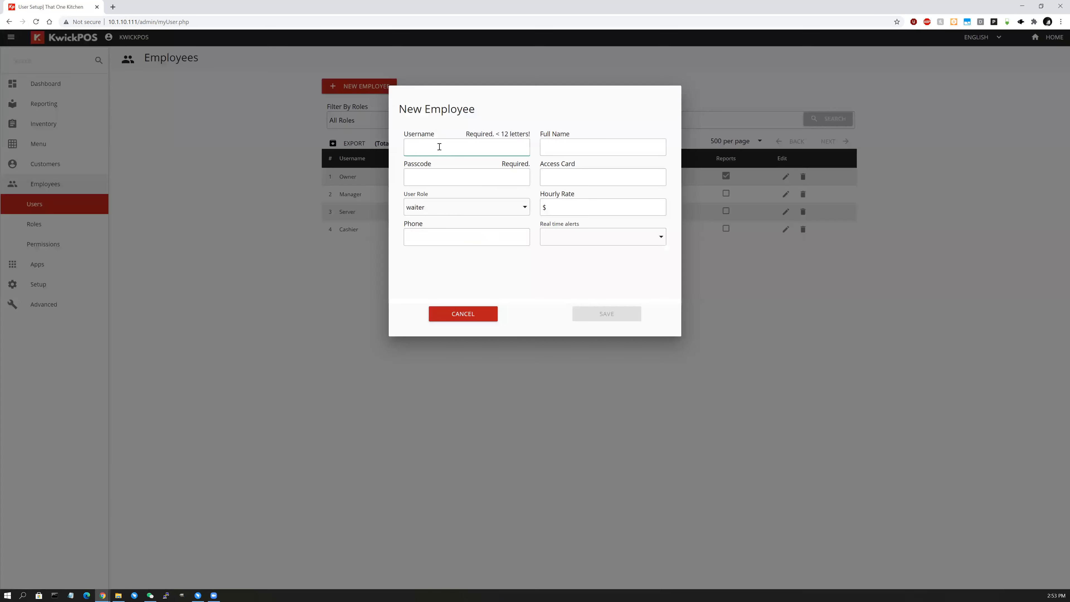
# Enter the new employee's username and passcode.
pyautogui.click(439, 147)
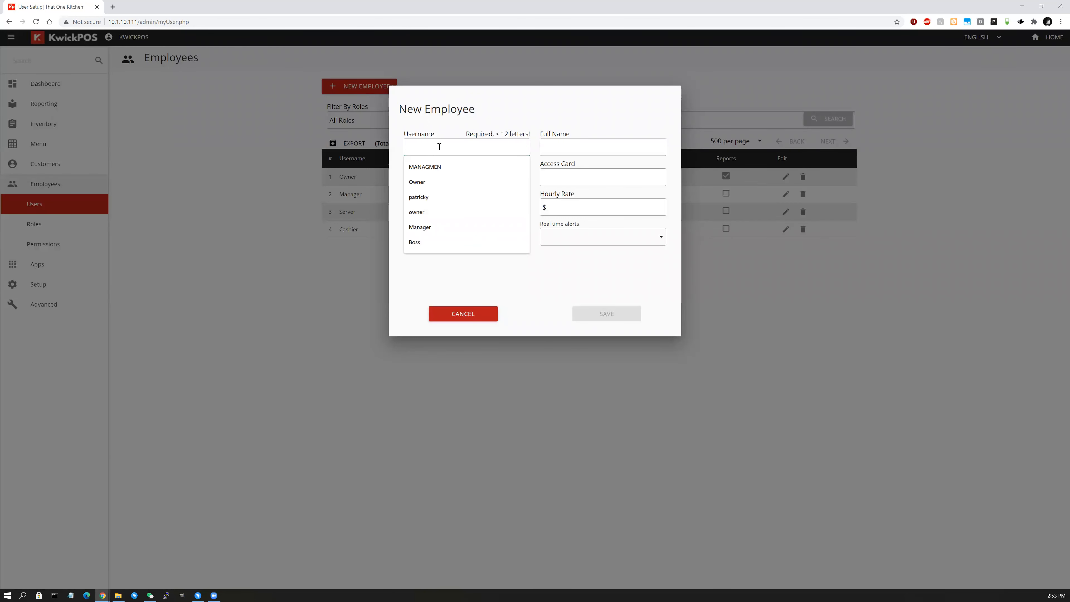
pyautogui.write('Patrick')
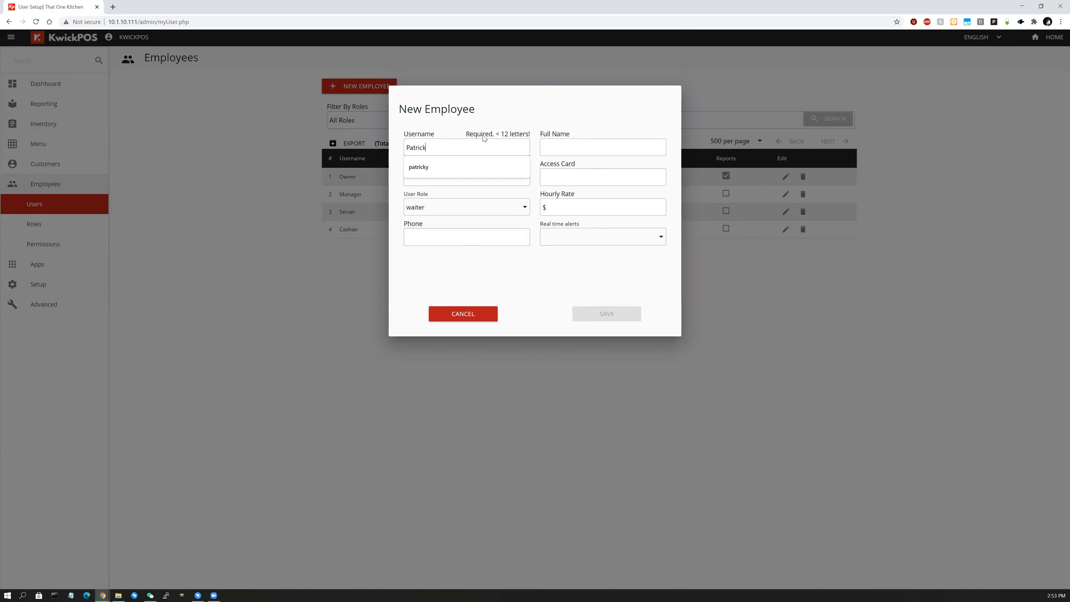
pyautogui.click(506, 184)
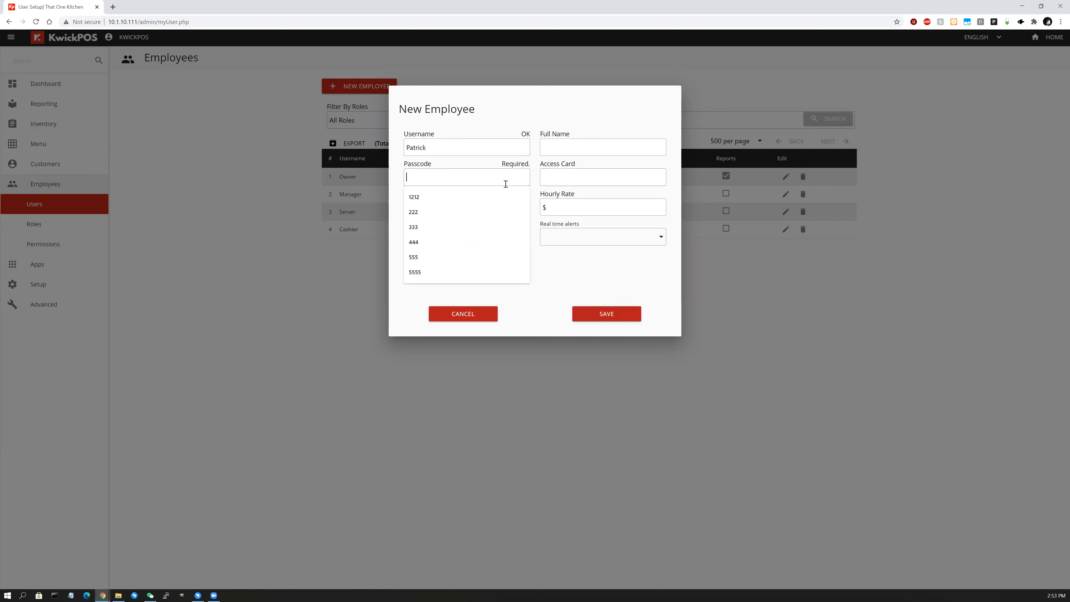
pyautogui.write('1234')
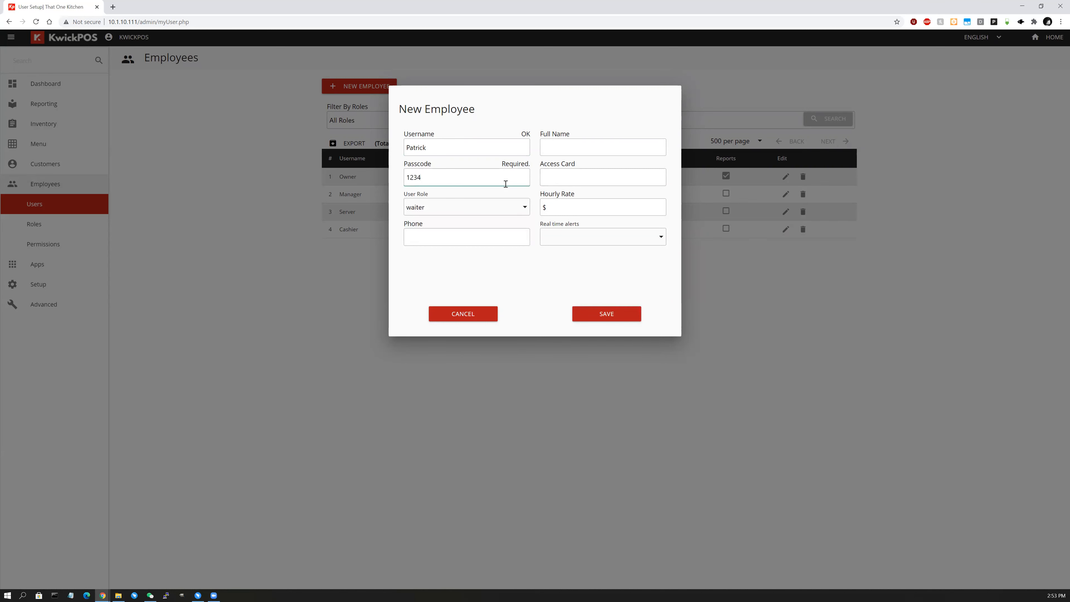
pyautogui.click(559, 182)
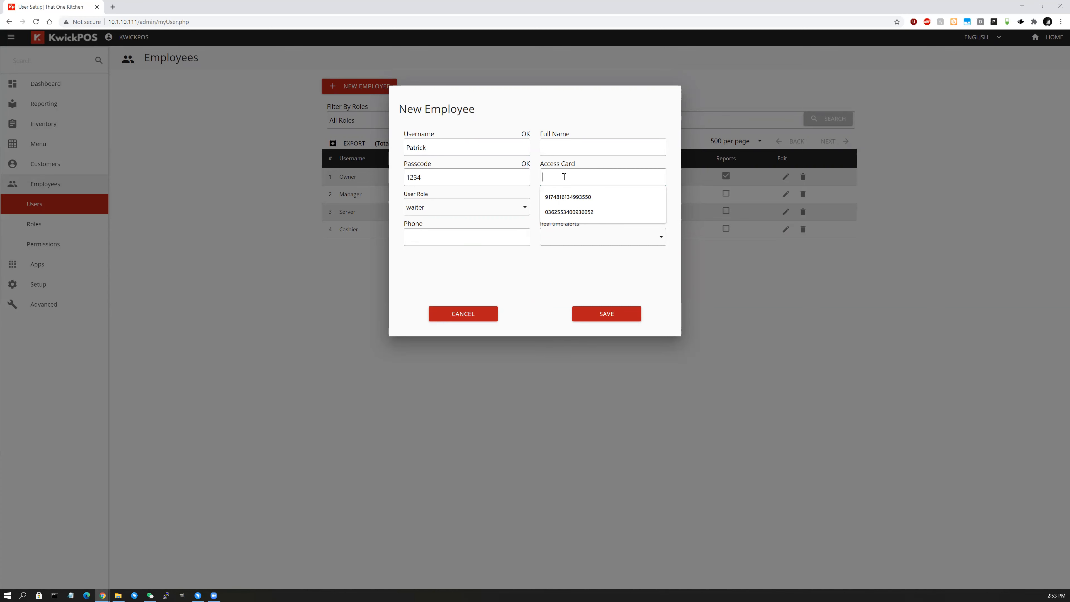
pyautogui.click(596, 295)
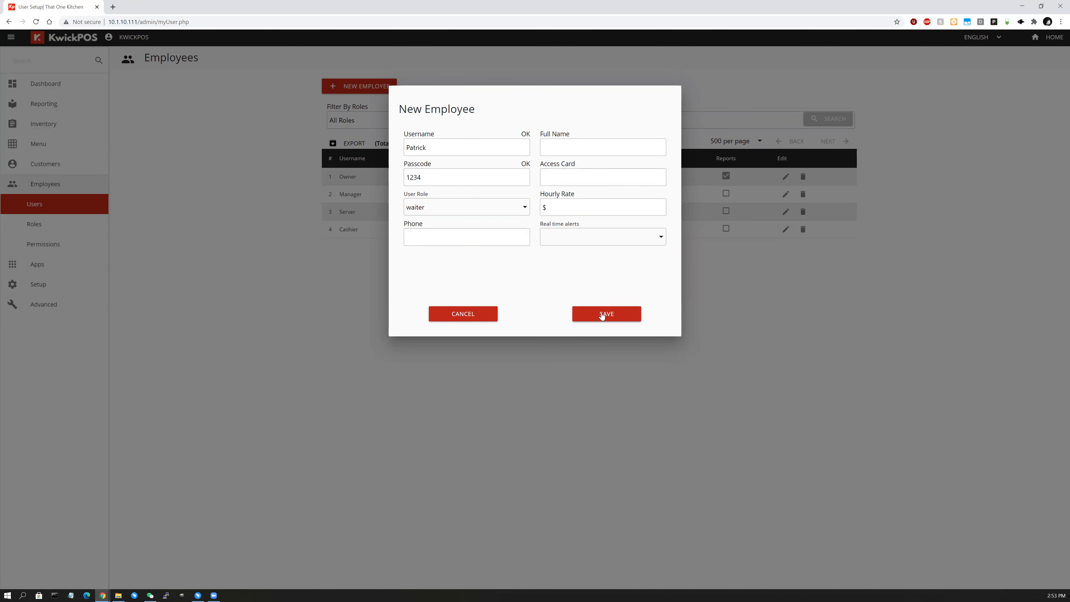
# Set the User Role to owner and the Hourly Rate to 5.25.
pyautogui.click(439, 215)
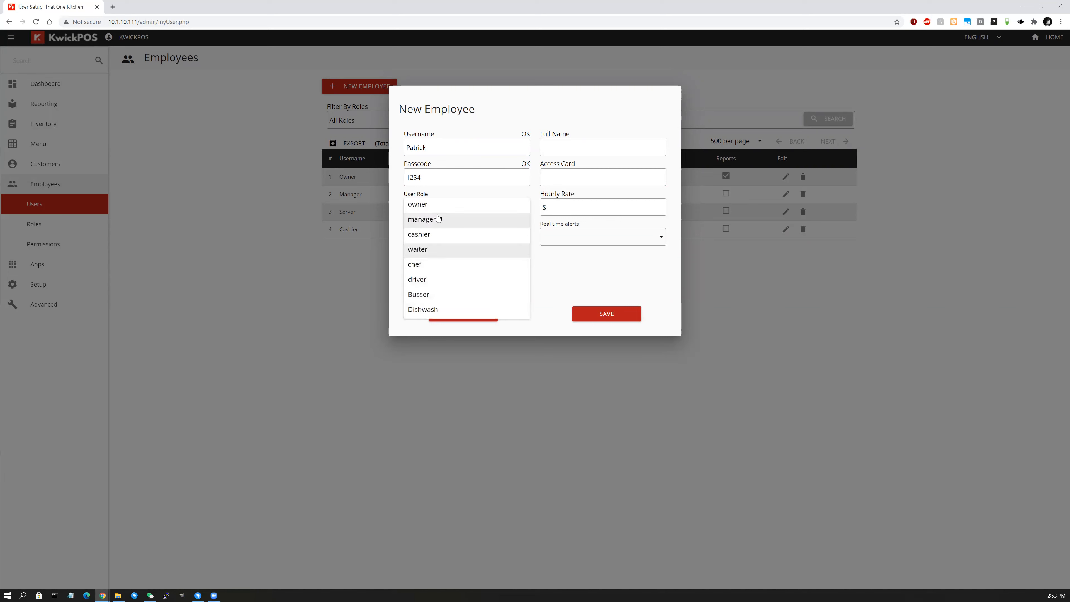
pyautogui.click(440, 295)
pyautogui.click(440, 213)
pyautogui.click(563, 214)
pyautogui.click(568, 206)
pyautogui.write('5.25')
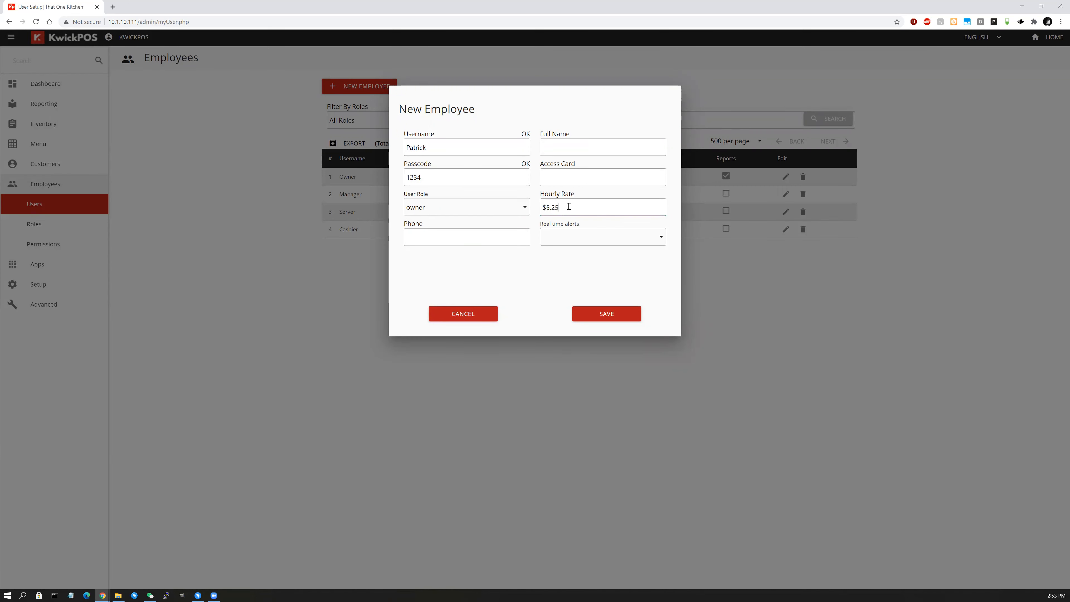
# Enter the employee's phone number, check the real-time alert options, and save the employee.
pyautogui.click(514, 233)
pyautogui.write('1234567890')
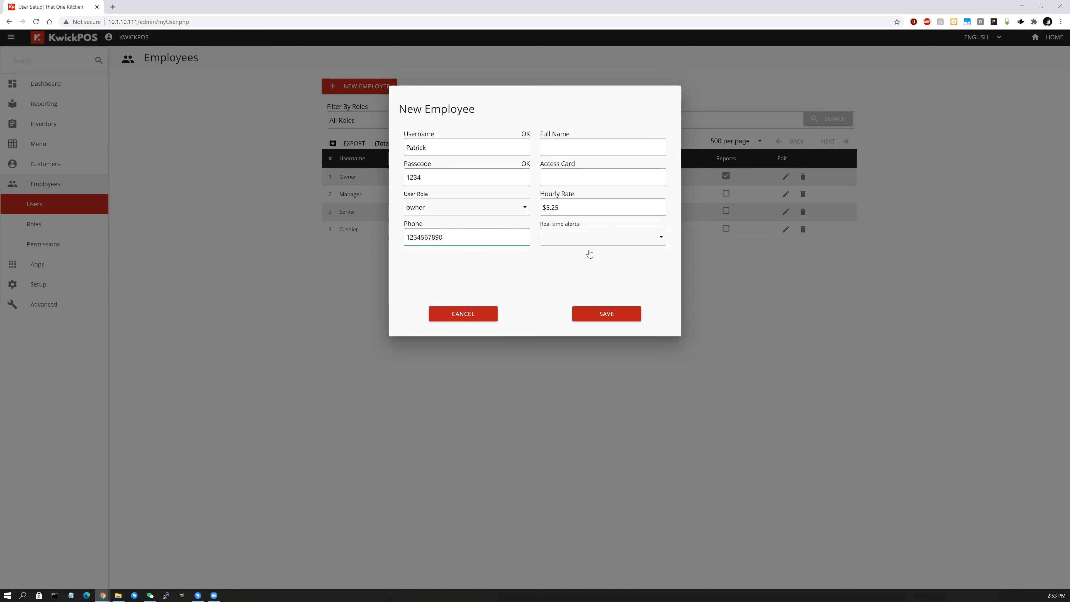
pyautogui.click(662, 236)
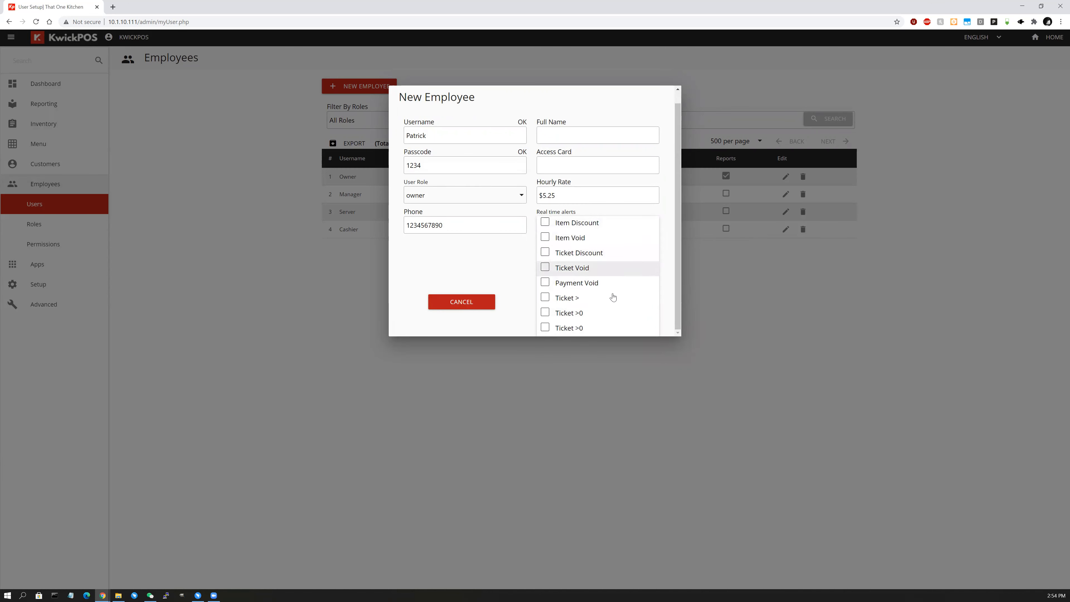
pyautogui.scroll(1, 476, 260)
pyautogui.click(598, 224)
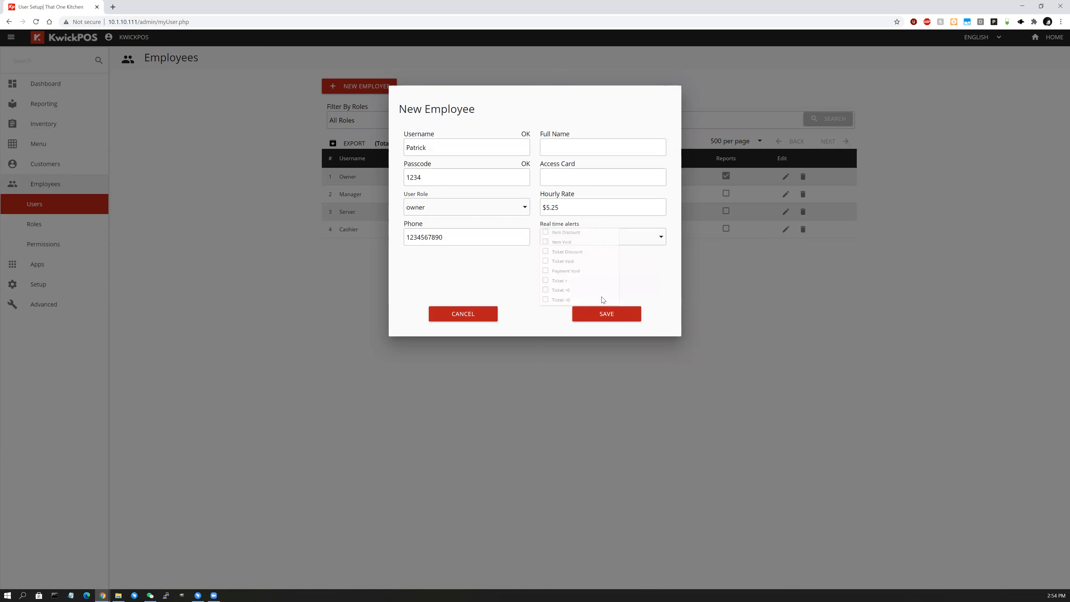
pyautogui.click(606, 313)
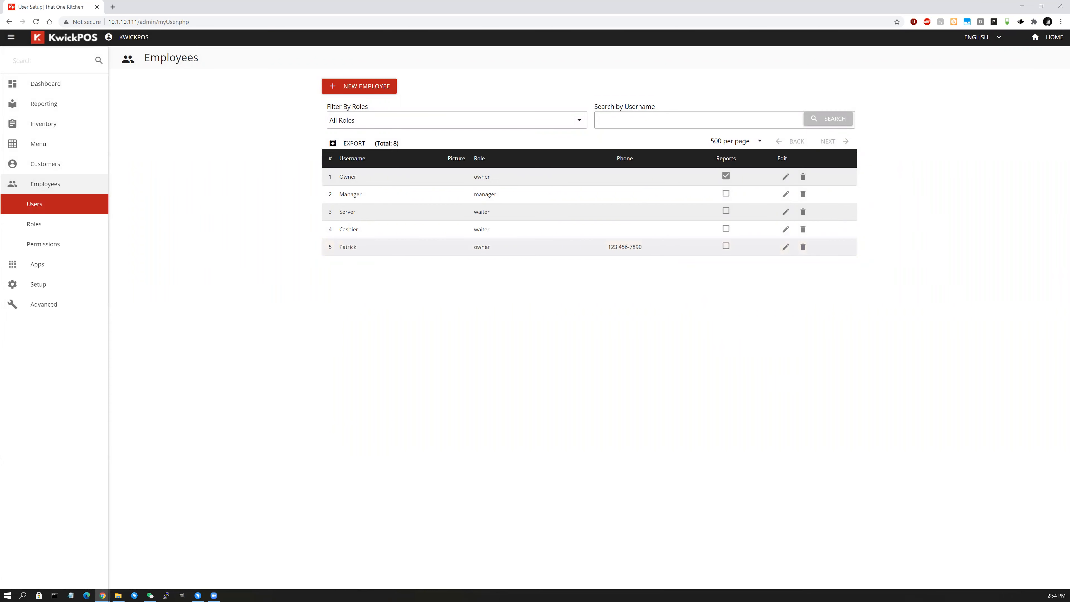
# Edit the owner role to add Void ticket, Remove item and Report permissions, keeping Cash Drawer on.
pyautogui.click(91, 232)
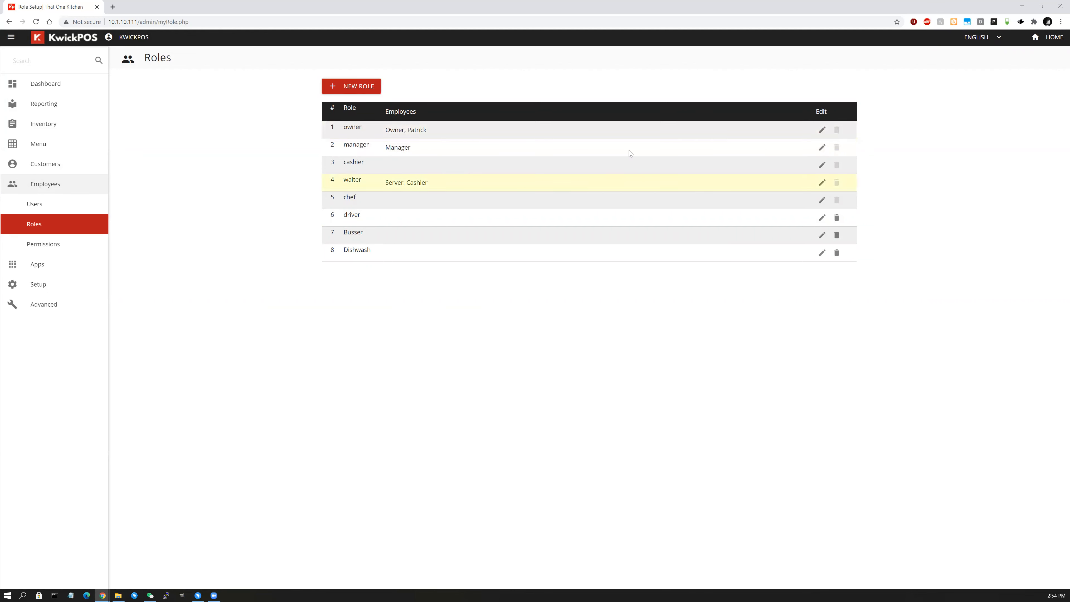
pyautogui.click(822, 130)
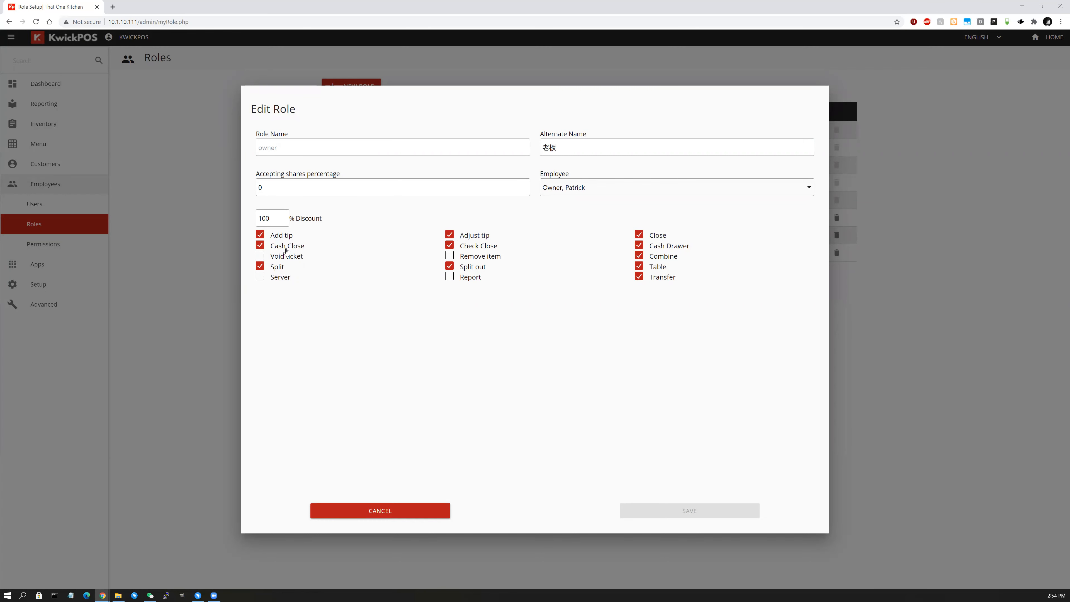
pyautogui.click(639, 248)
pyautogui.click(640, 248)
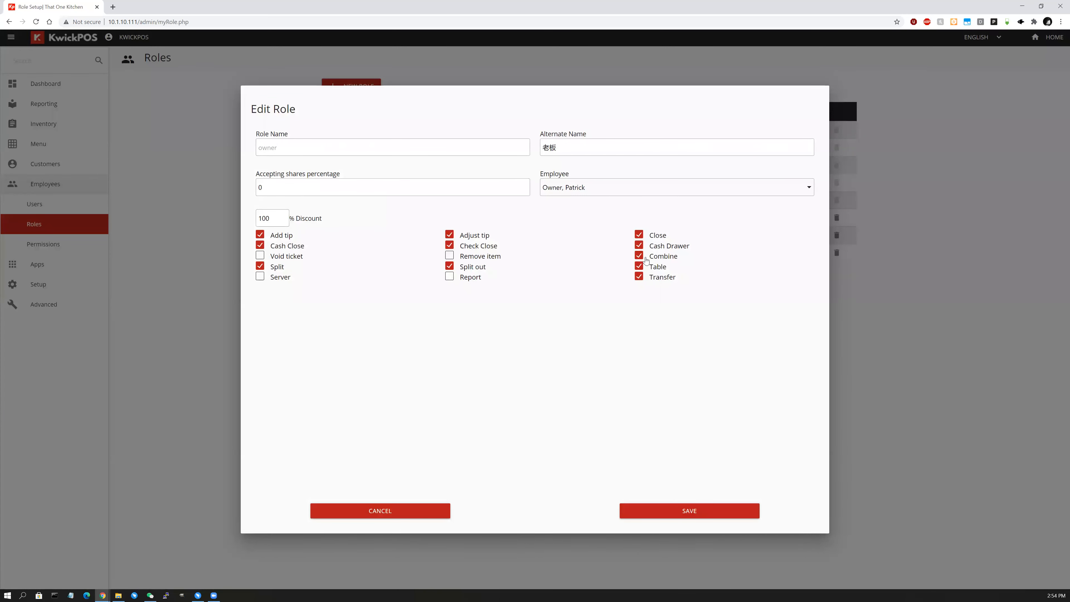
pyautogui.click(265, 257)
pyautogui.click(481, 259)
pyautogui.click(450, 279)
# Set the owner role's discount to 100 and keep Owner as its only assigned employee.
pyautogui.doubleClick(285, 218)
pyautogui.write('50')
pyautogui.hotkey('ctrl', 'a')
pyautogui.write('100')
pyautogui.click(640, 186)
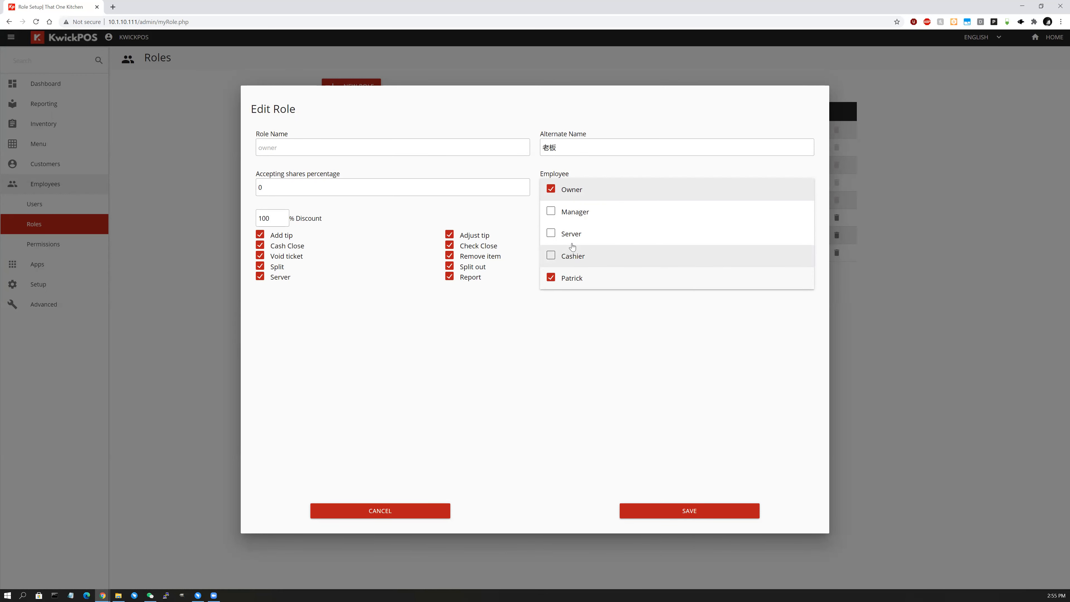
pyautogui.click(551, 256)
pyautogui.click(552, 256)
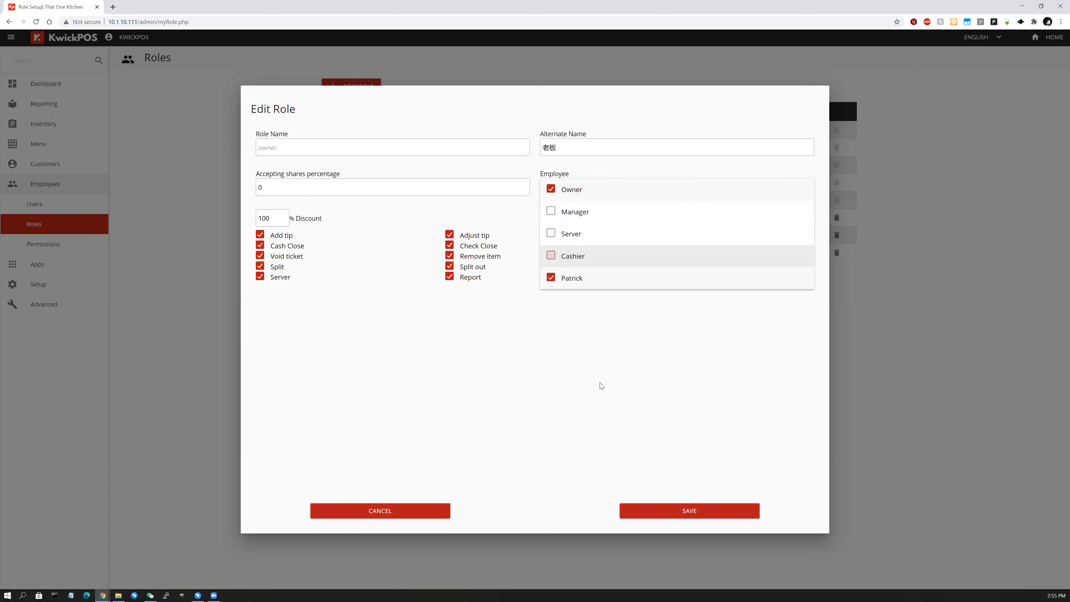
pyautogui.click(583, 186)
pyautogui.click(584, 186)
pyautogui.click(587, 168)
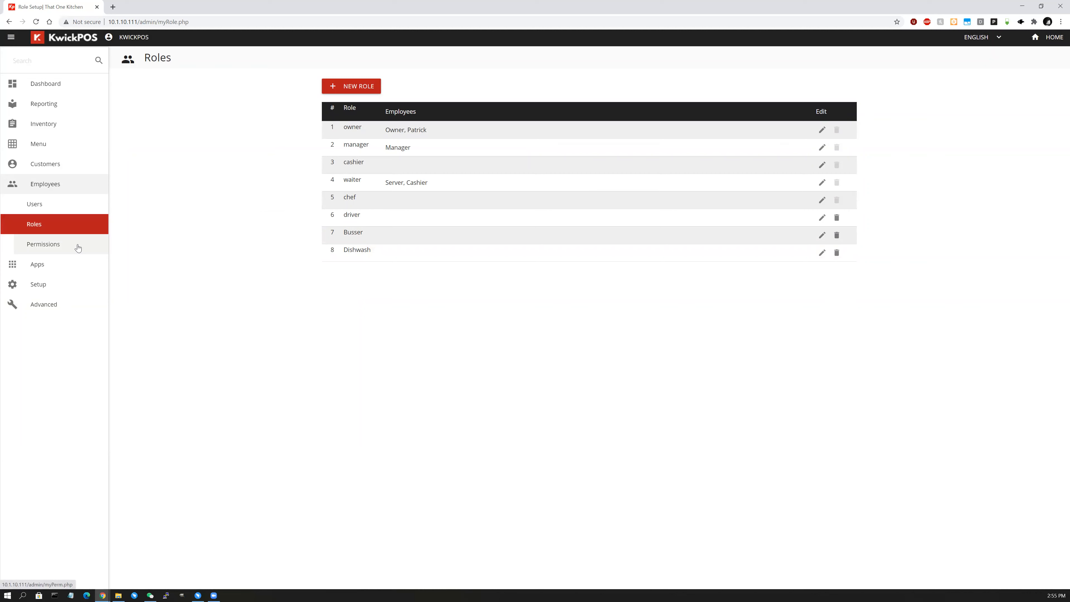
# Open Employees > Permissions and enter 50 as the Manager's discount limit.
pyautogui.click(78, 249)
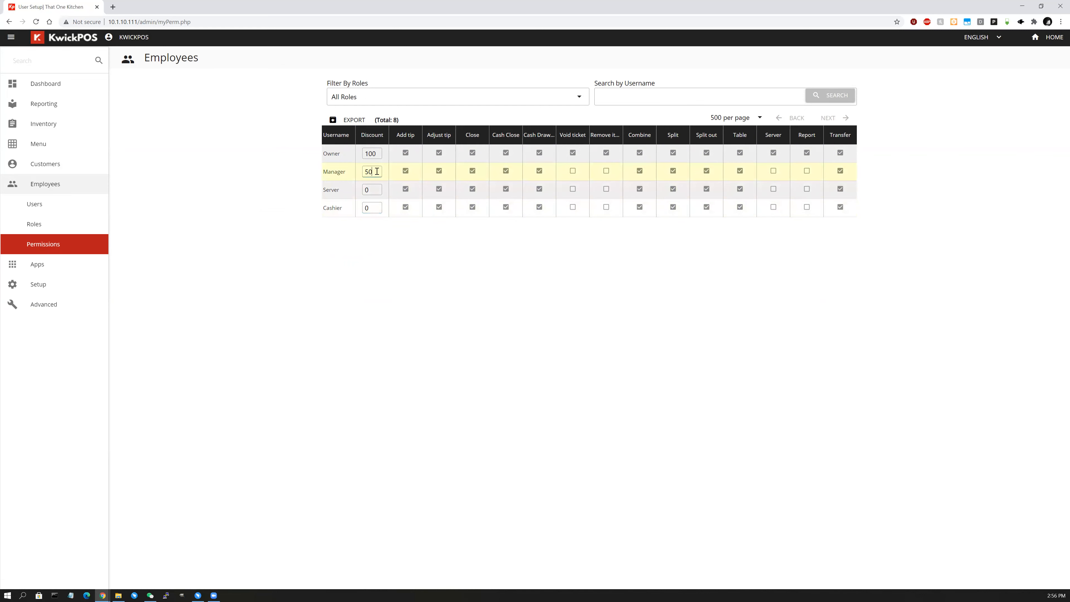
pyautogui.click(370, 155)
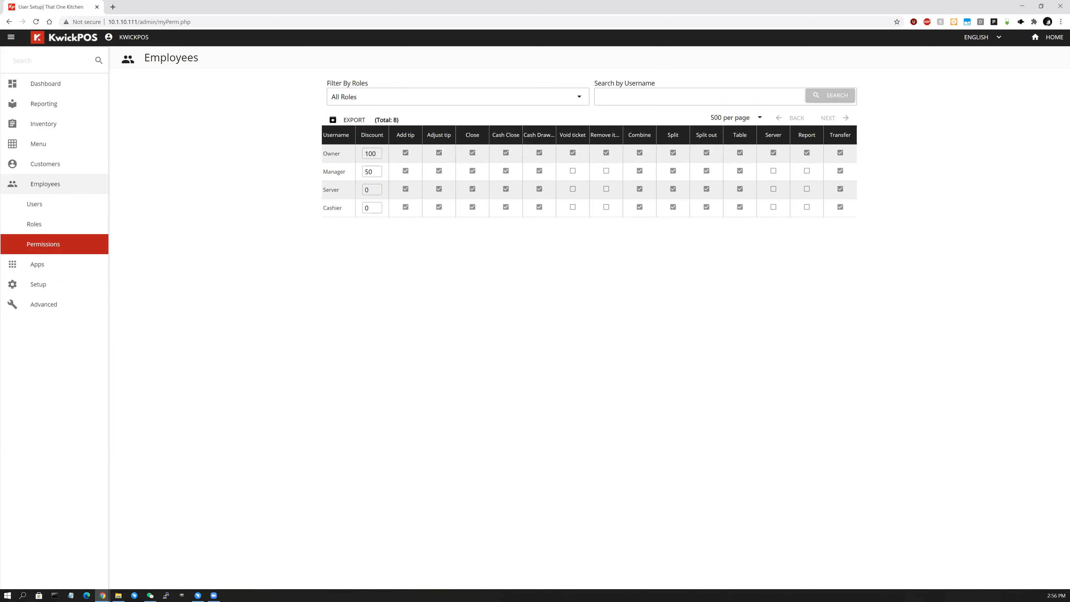
# Expand Apps in the sidebar and go to the Customer Review settings page.
pyautogui.click(53, 271)
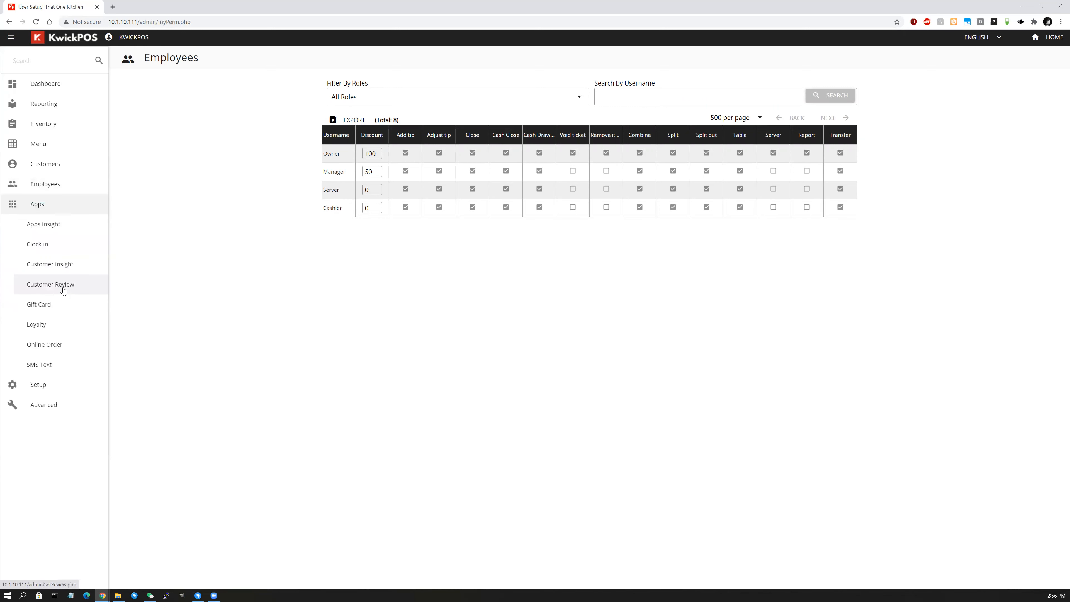
pyautogui.click(63, 289)
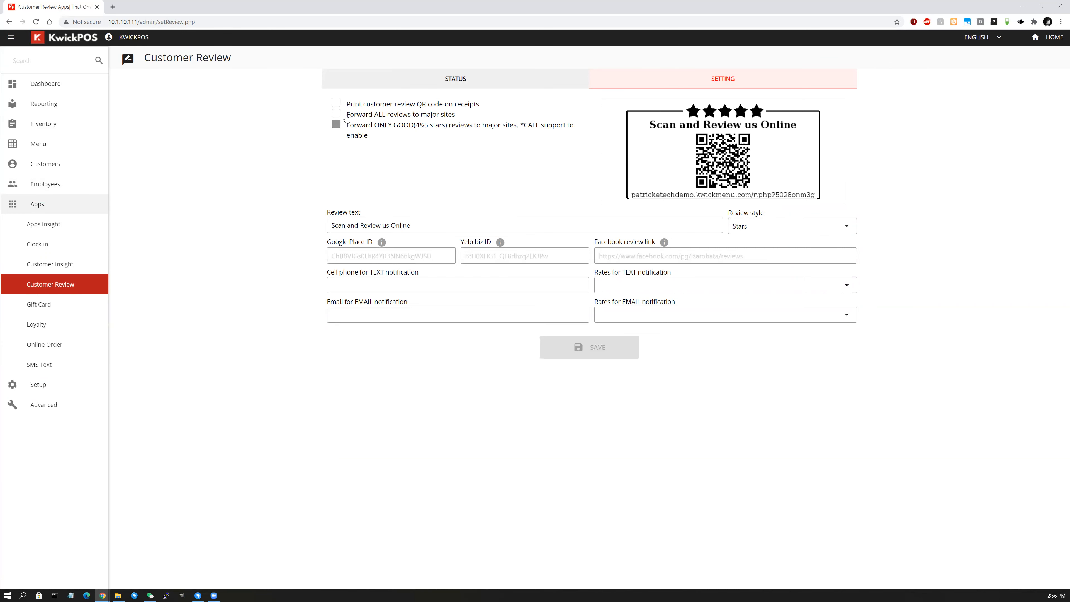
# Tick 'Forward ALL reviews to major sites' and 'Print customer review QR code on receipts'.
pyautogui.click(401, 118)
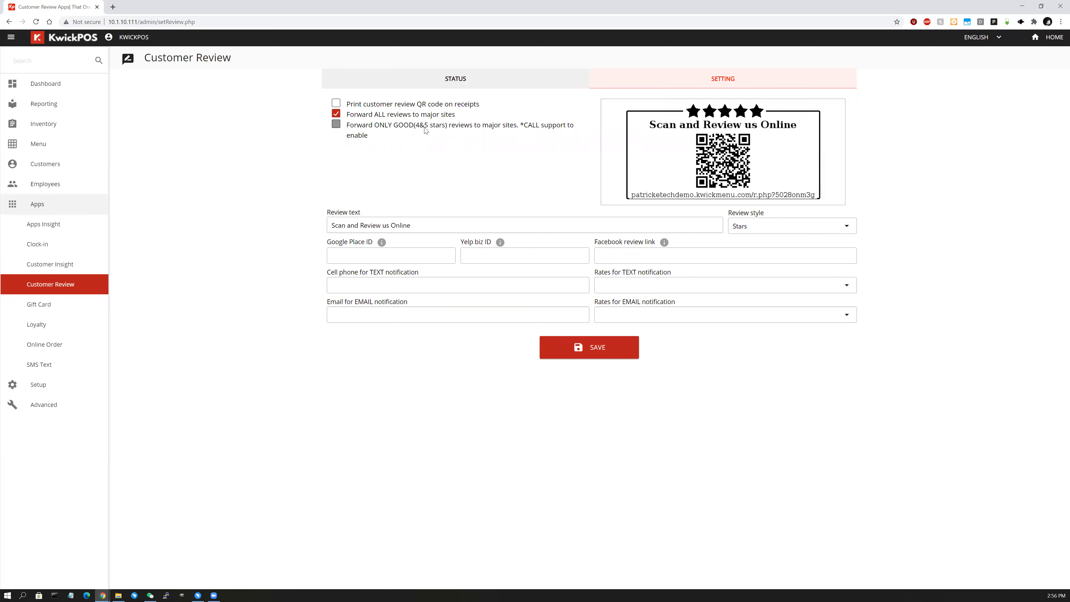
pyautogui.click(363, 109)
# Change the review text to 'Scan this!!!' and set the review style to Line.
pyautogui.moveTo(427, 225); pyautogui.dragTo(224, 227)
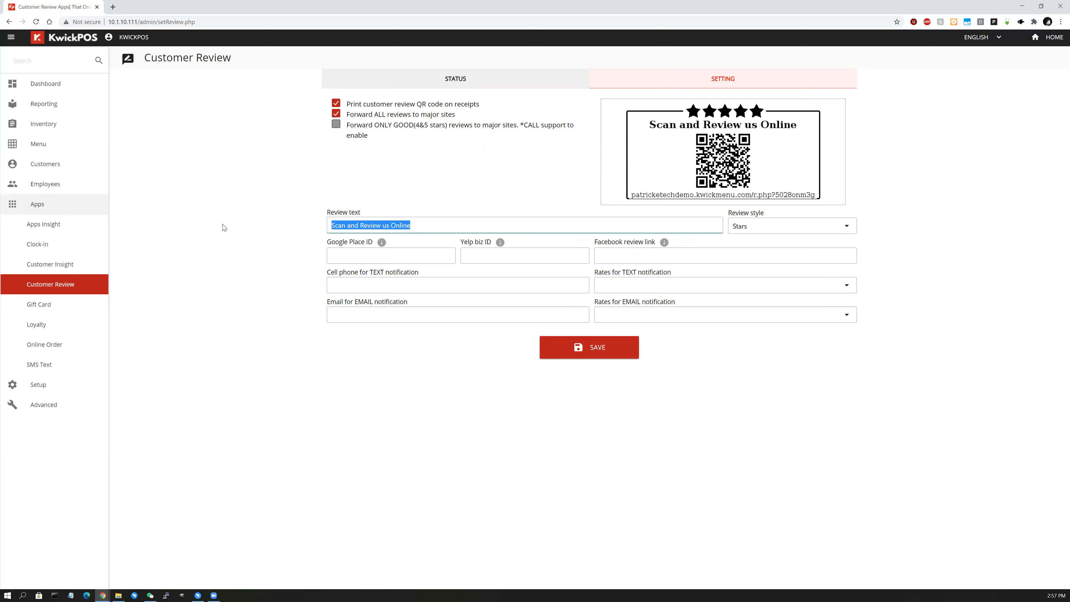
pyautogui.write('Scan this!!!')
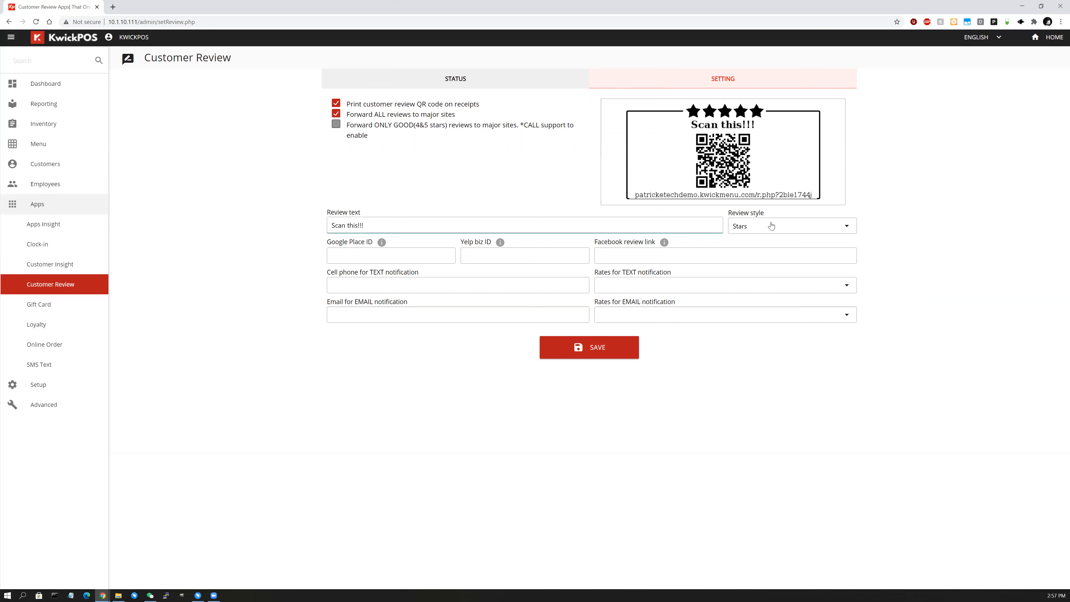
pyautogui.click(789, 228)
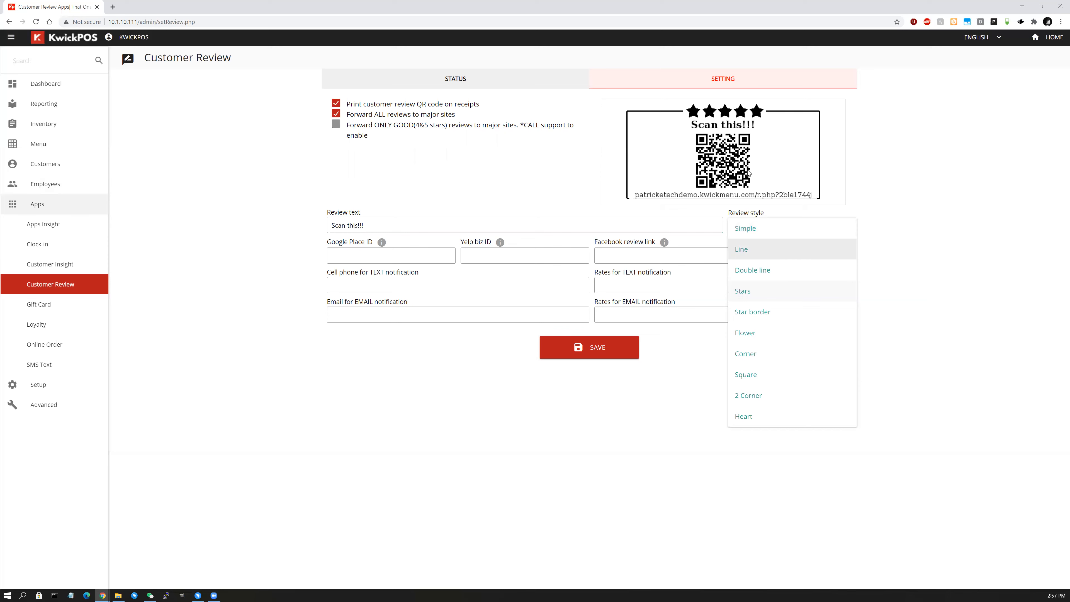
pyautogui.click(766, 250)
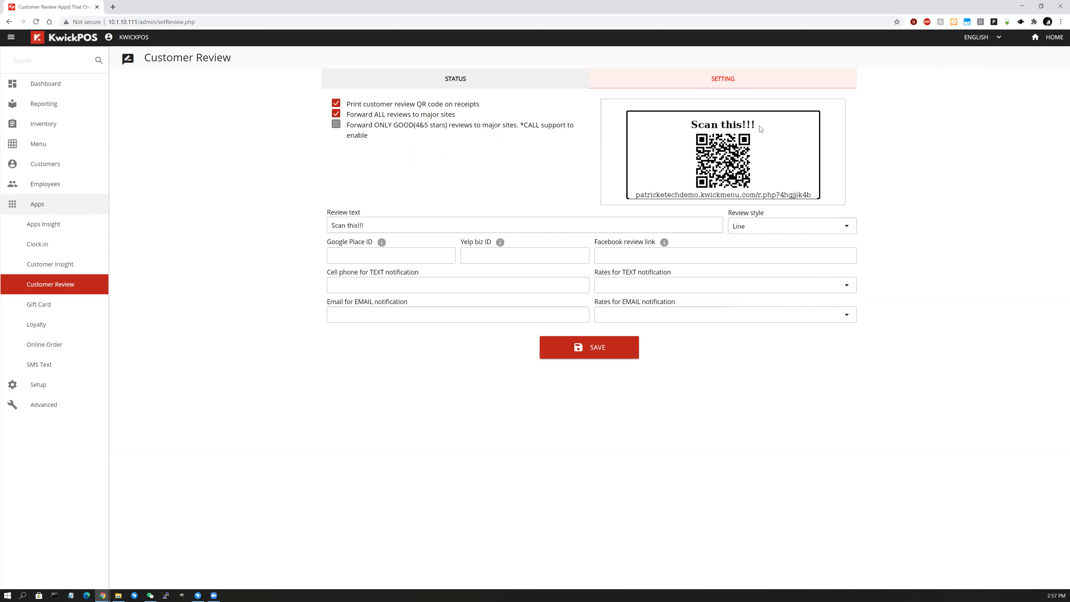
# Preview the Star border, Square, Heart and Simple styles, then return to Line.
pyautogui.click(781, 227)
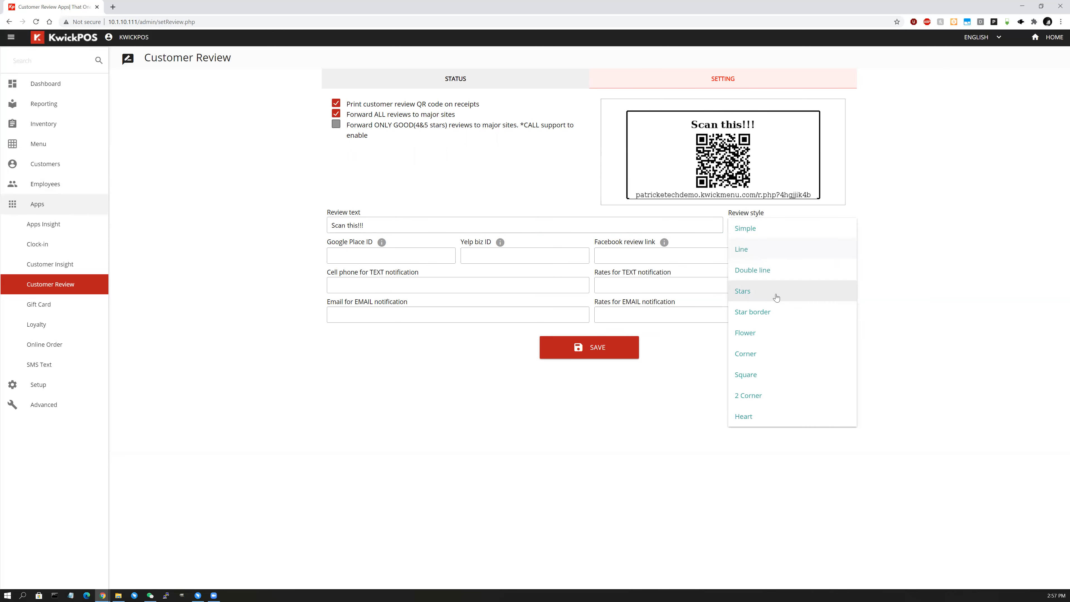
pyautogui.click(780, 317)
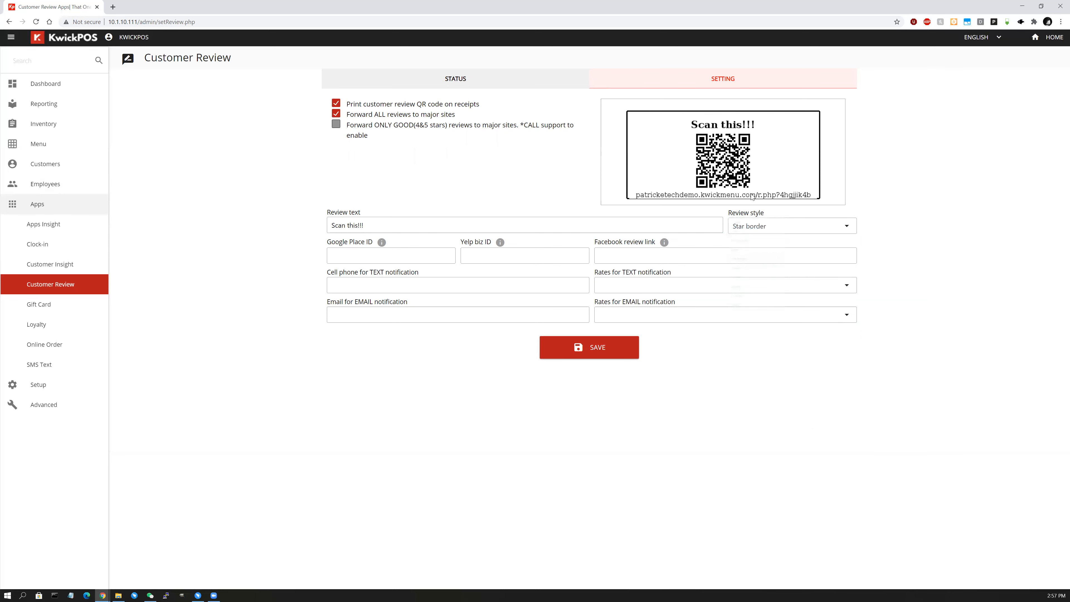
pyautogui.click(783, 226)
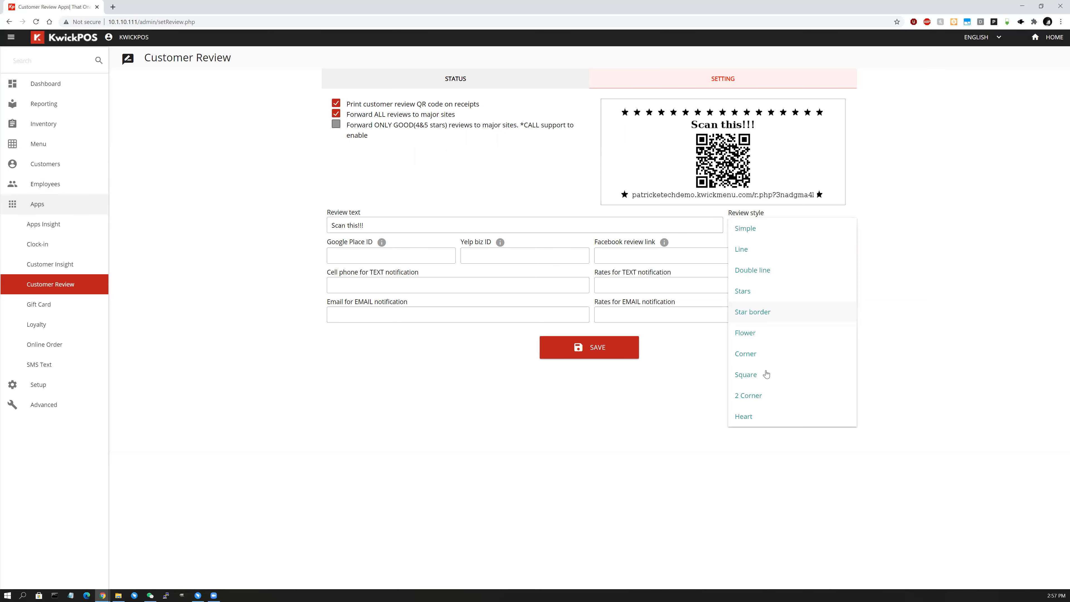
pyautogui.click(766, 375)
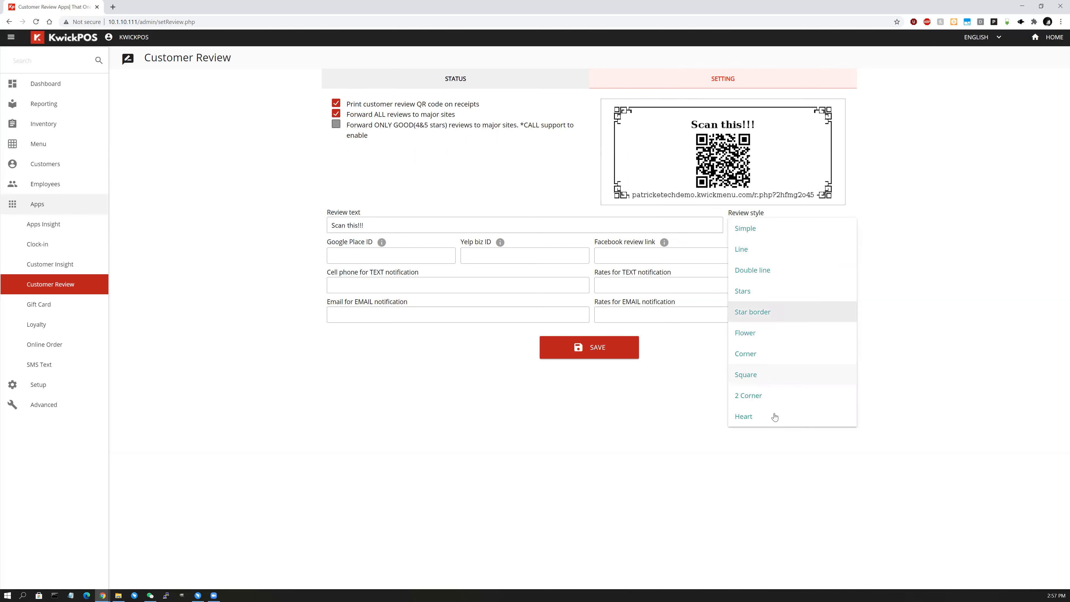
pyautogui.click(774, 417)
pyautogui.click(786, 232)
pyautogui.click(799, 236)
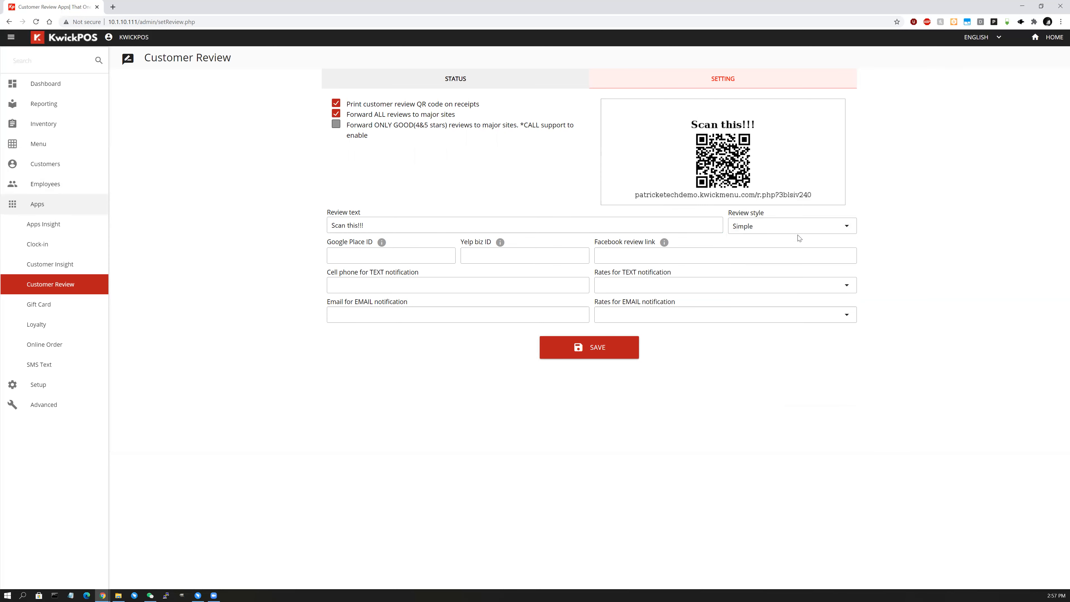
pyautogui.click(774, 223)
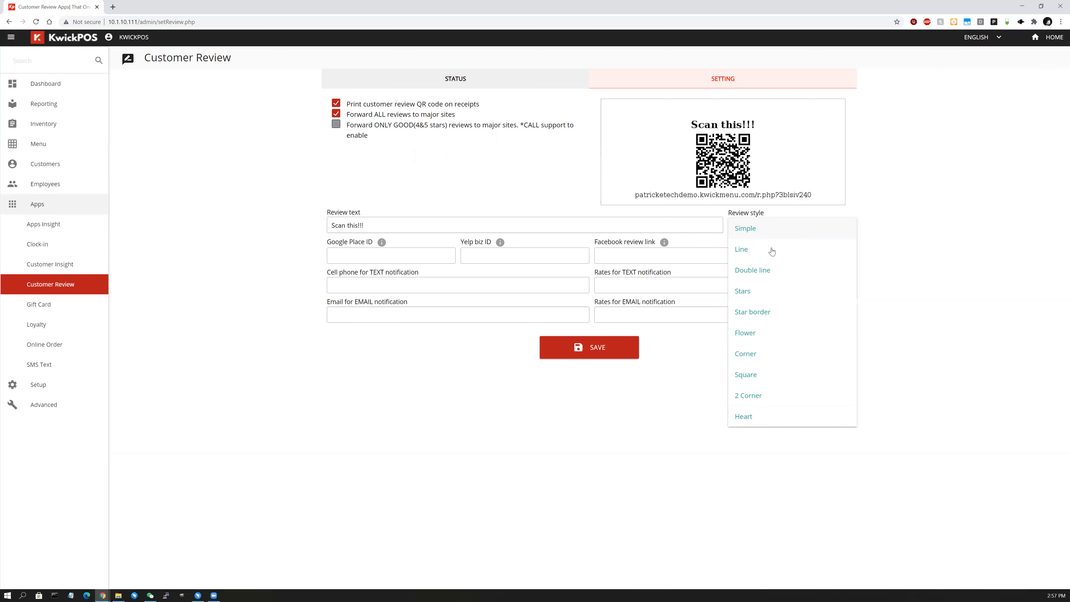
pyautogui.click(421, 254)
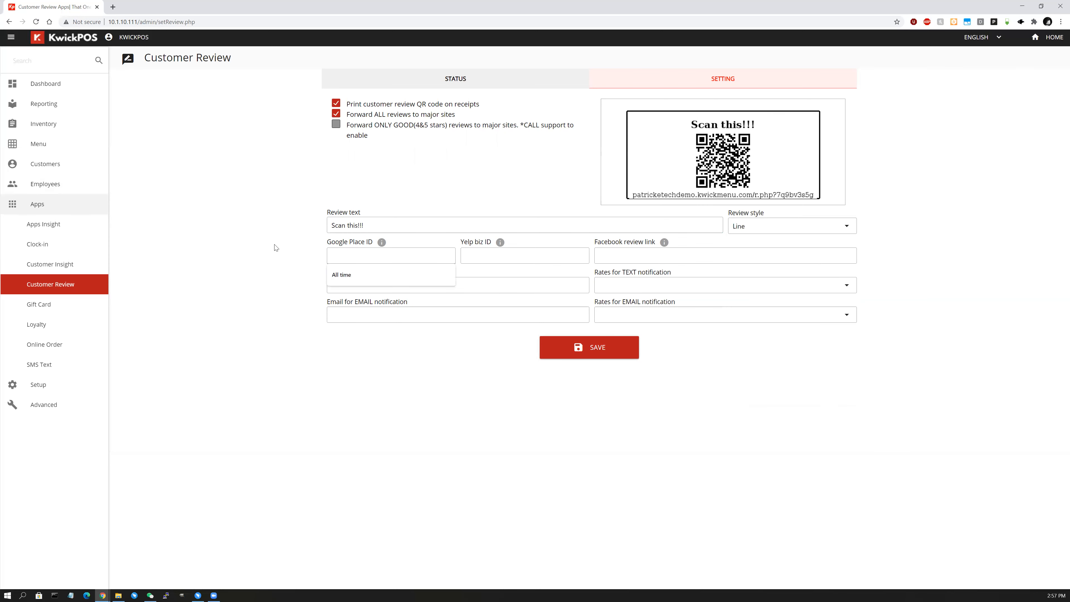
pyautogui.click(331, 250)
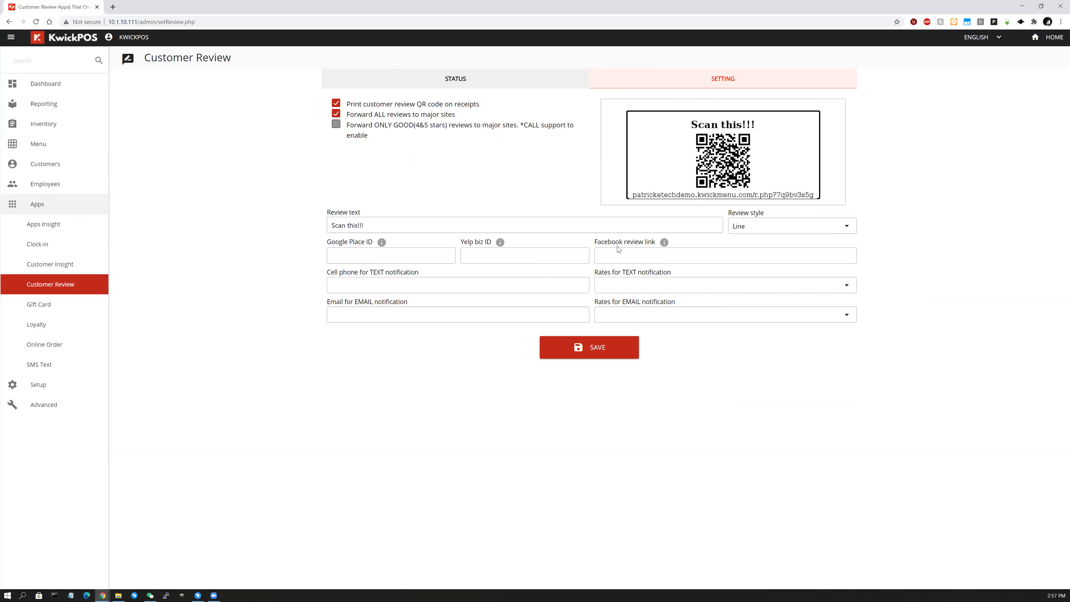
# Read the help on finding direct review links, then close it without entering contacts.
pyautogui.click(382, 243)
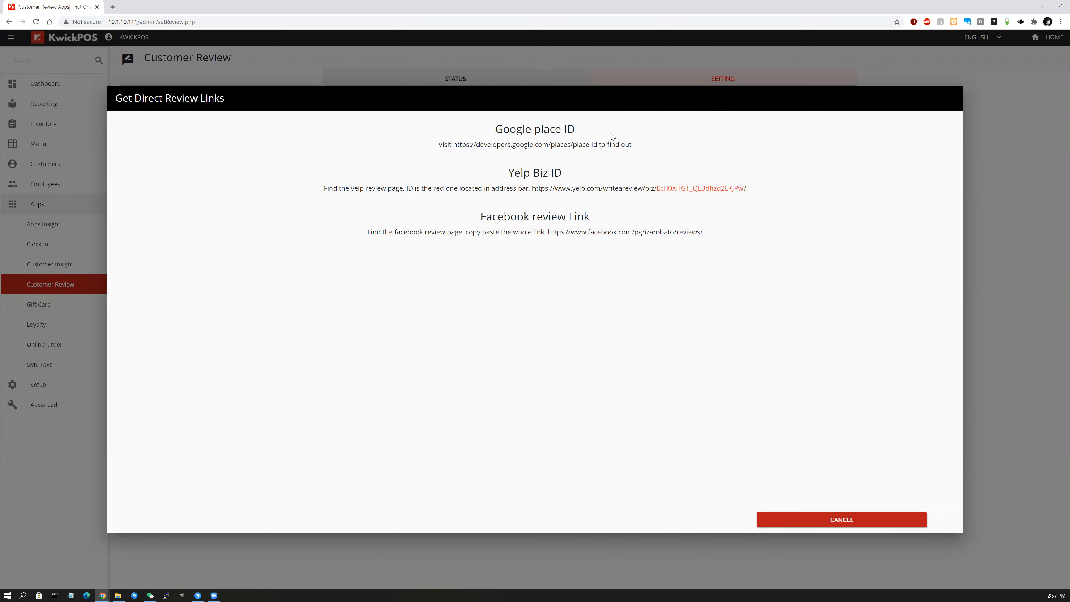
pyautogui.click(846, 522)
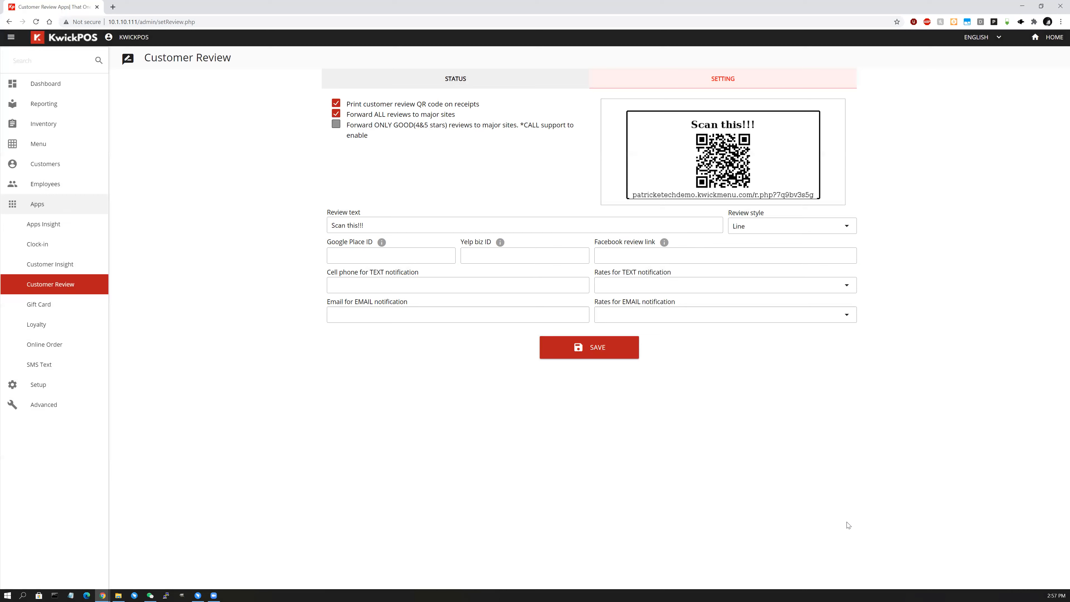
pyautogui.click(480, 288)
pyautogui.click(505, 315)
pyautogui.click(732, 351)
# Set Rates for TEXT notification to 3 Stars and save the Customer Review settings.
pyautogui.click(740, 295)
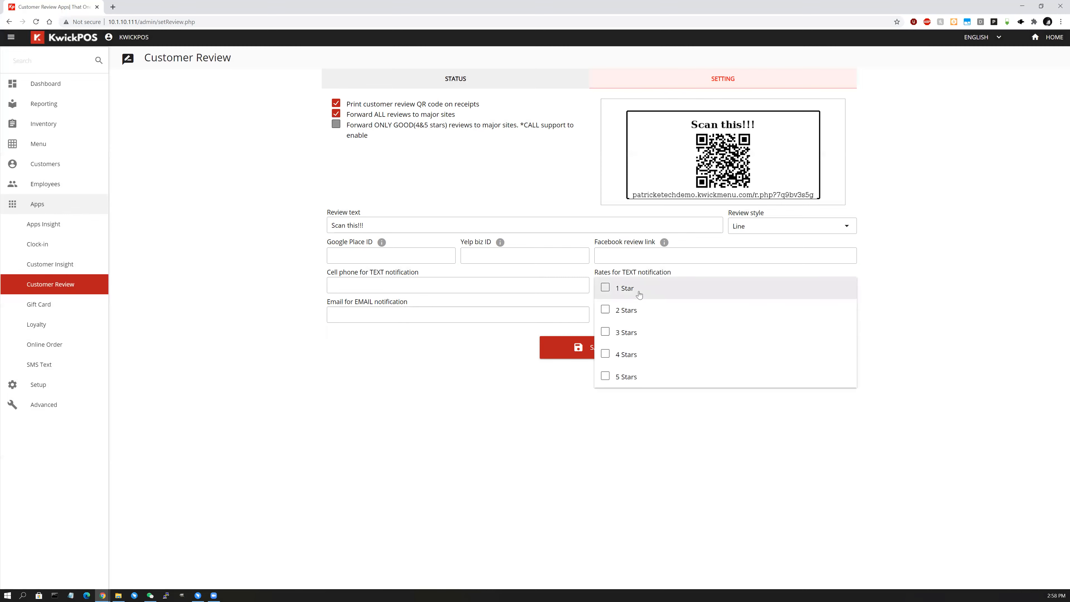
pyautogui.click(649, 332)
pyautogui.click(676, 290)
pyautogui.click(687, 408)
pyautogui.click(632, 359)
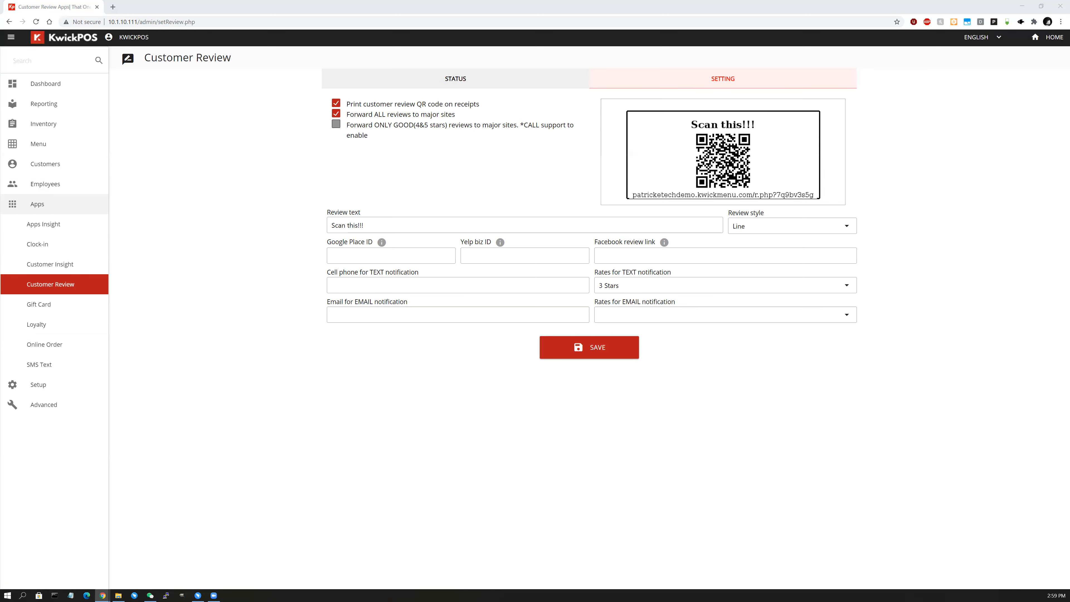
# In the Support Portal, edit the demo merchant and pick Qr Review Plan Pay (forward 4 & 5 stars).
pyautogui.moveTo(525, 5); pyautogui.dragTo(525, 5)
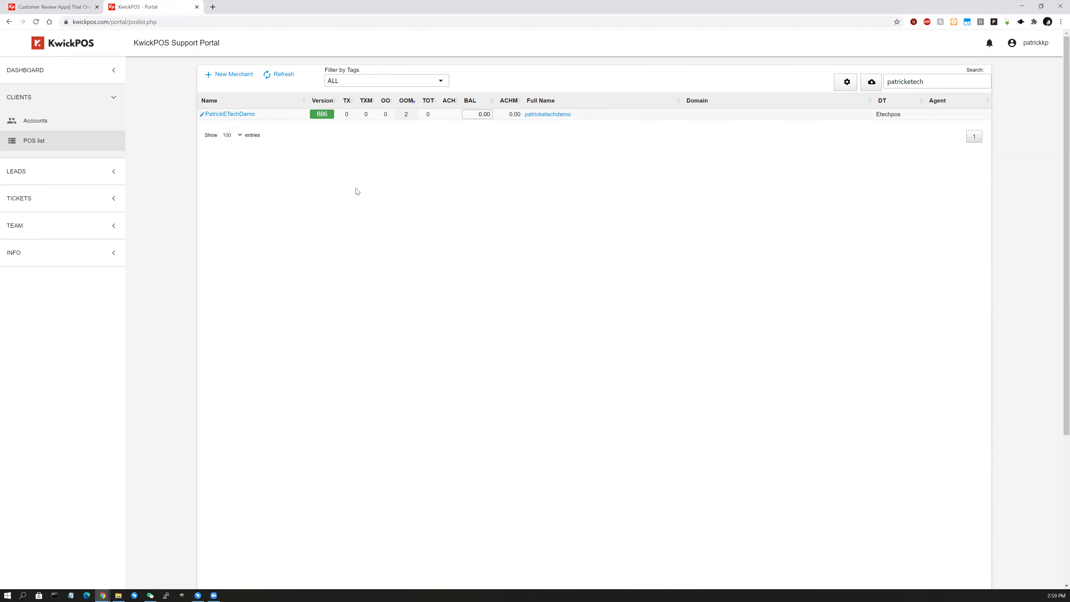
pyautogui.click(201, 118)
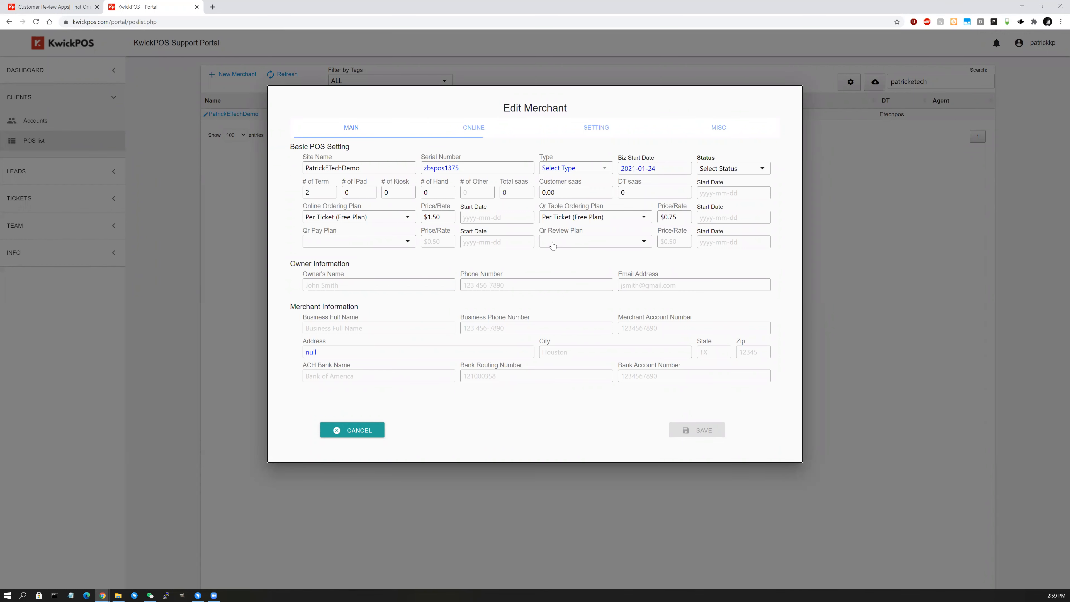
pyautogui.click(598, 243)
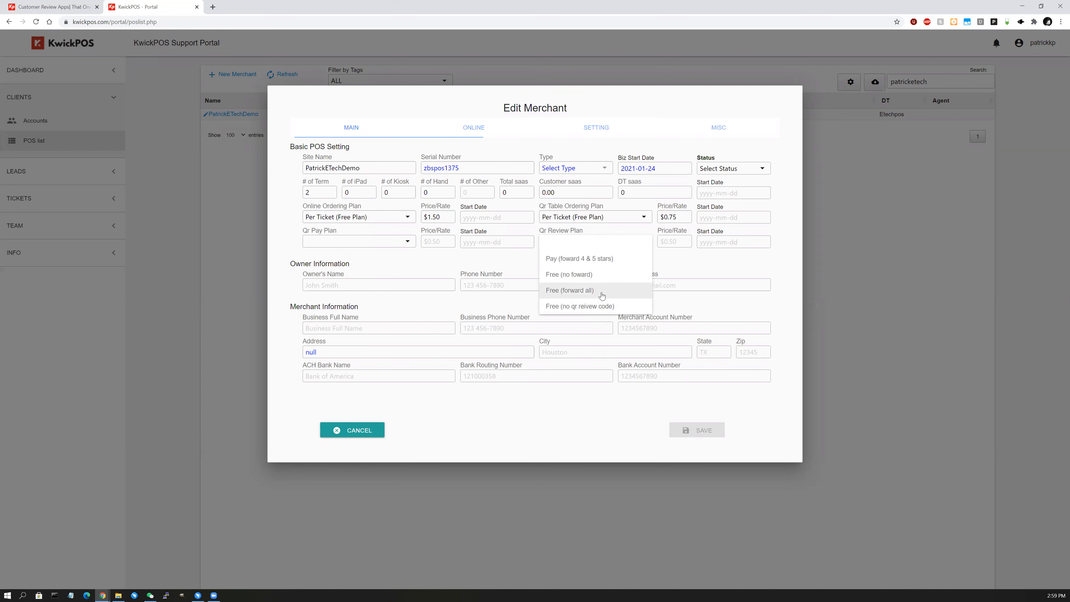
pyautogui.click(599, 262)
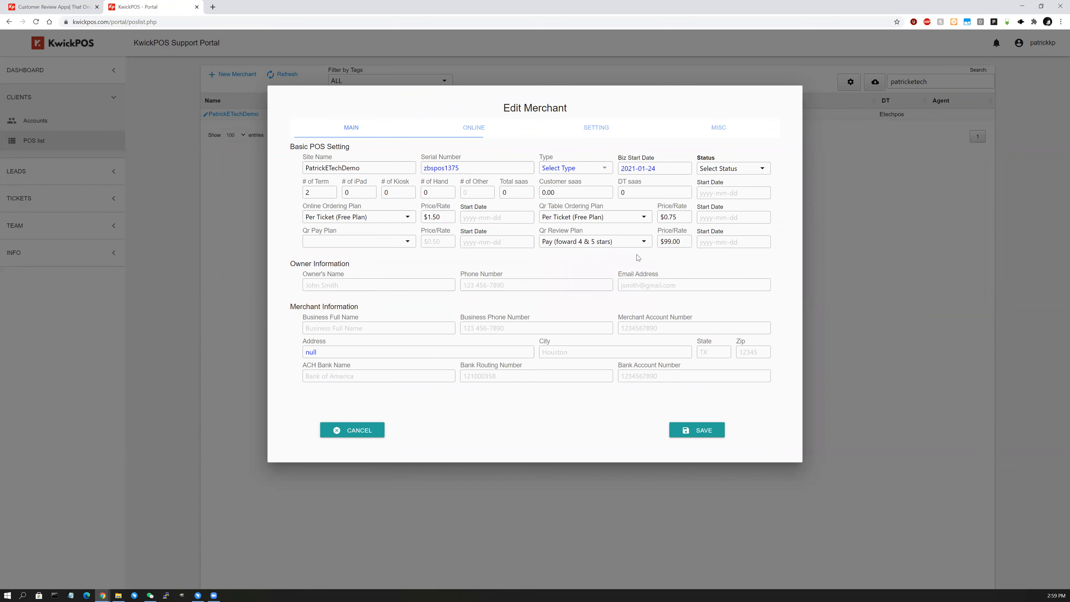
pyautogui.click(684, 241)
pyautogui.click(718, 242)
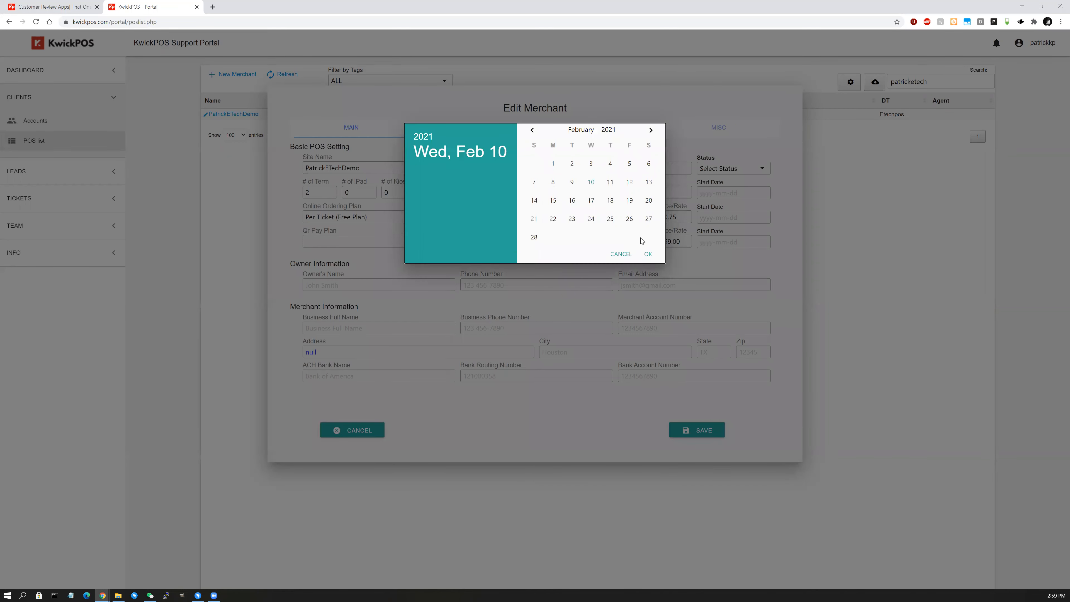
pyautogui.click(621, 253)
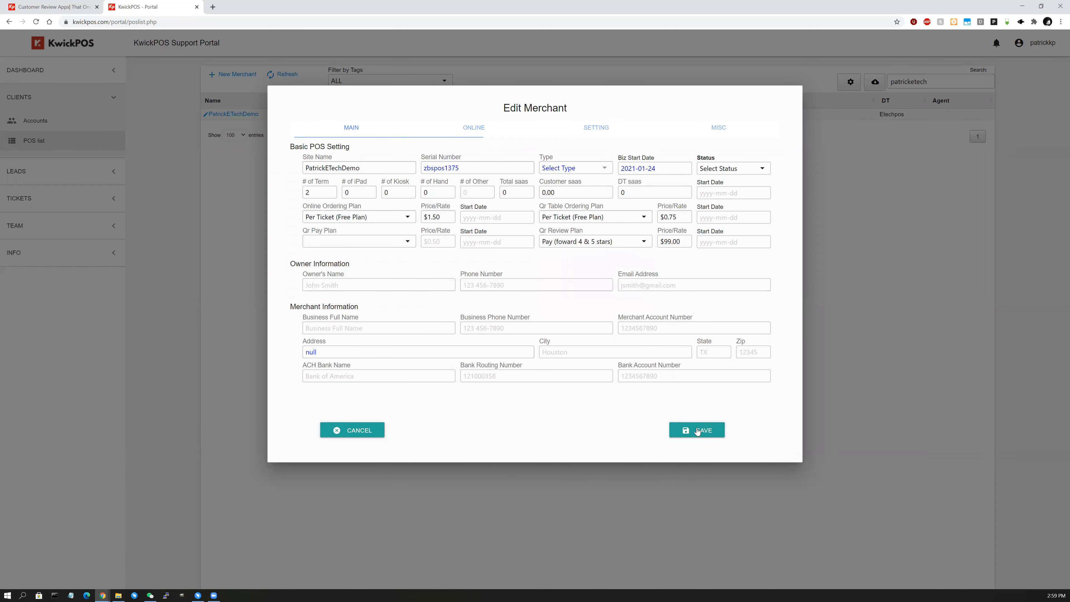
# Review the QR review and Qr Pay Plan options, then cancel the merchant edit unsaved.
pyautogui.click(592, 246)
pyautogui.click(509, 264)
pyautogui.click(348, 241)
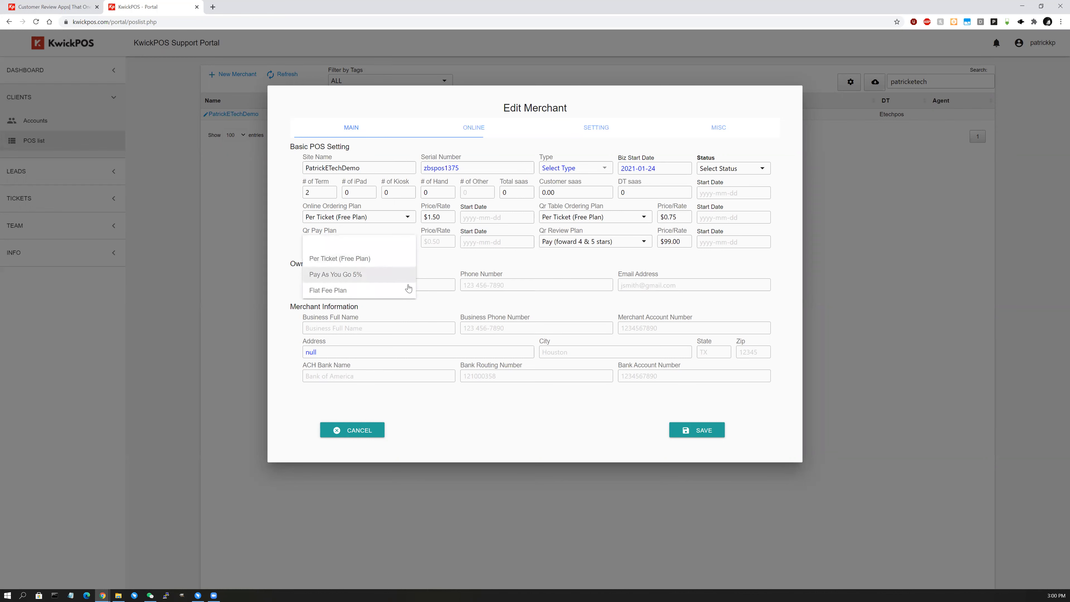
pyautogui.click(451, 266)
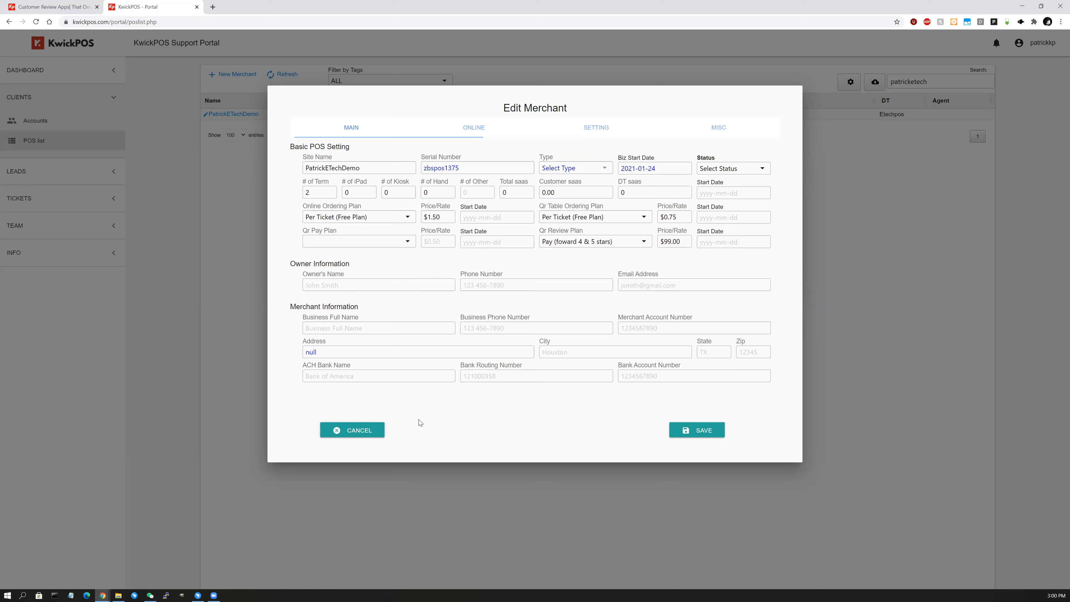
pyautogui.click(367, 431)
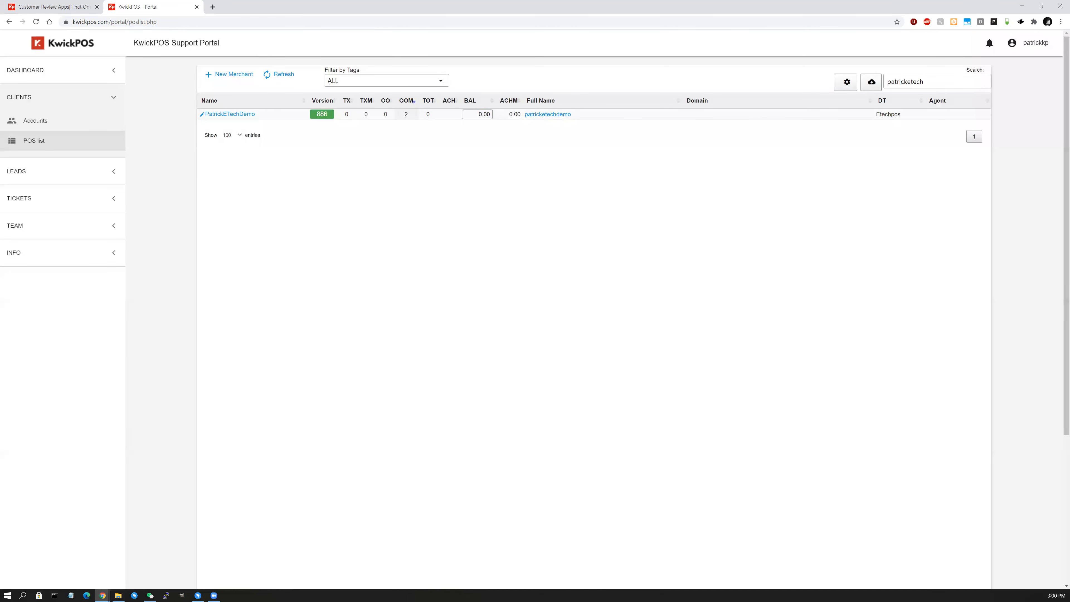
# Close the Portal tab with Ctrl+W and go to Apps > Online Order.
pyautogui.hotkey('ctrl', 'w')
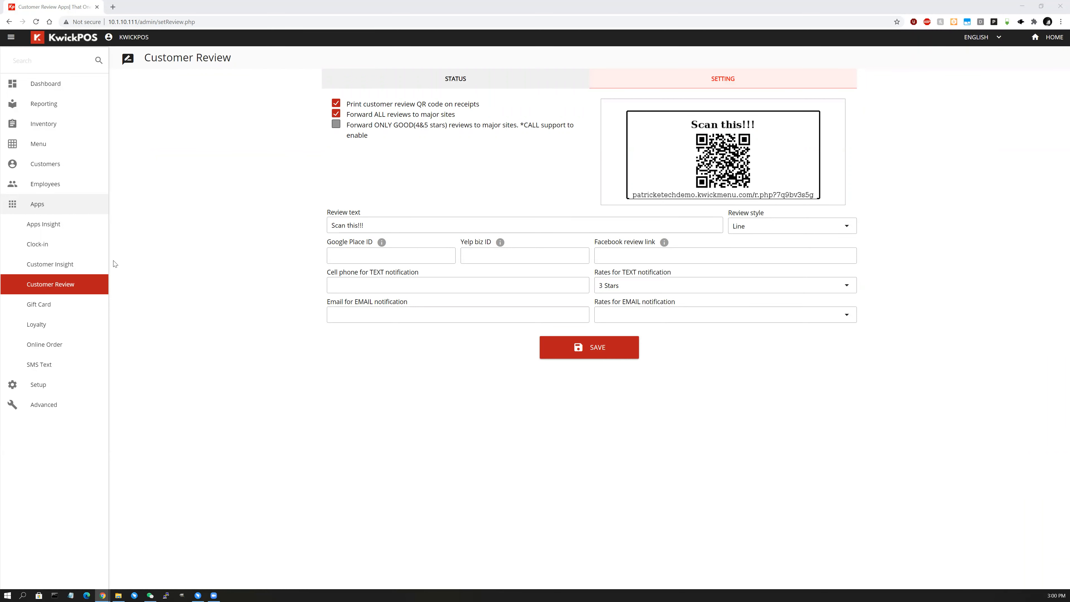
pyautogui.click(70, 347)
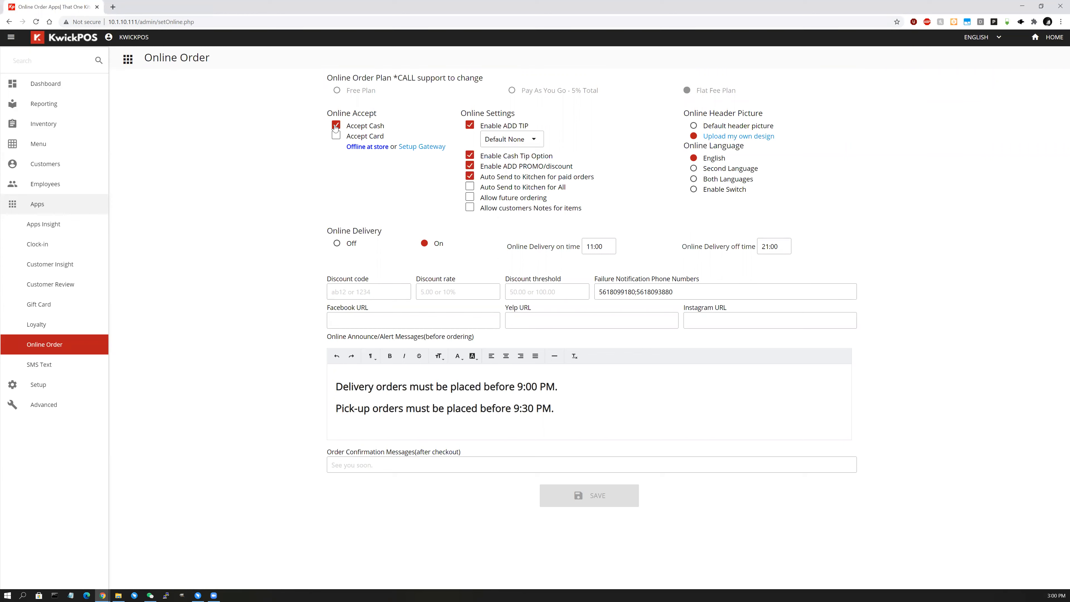
# Stop accepting cash and card for online orders, keeping the tip default at None.
pyautogui.click(335, 135)
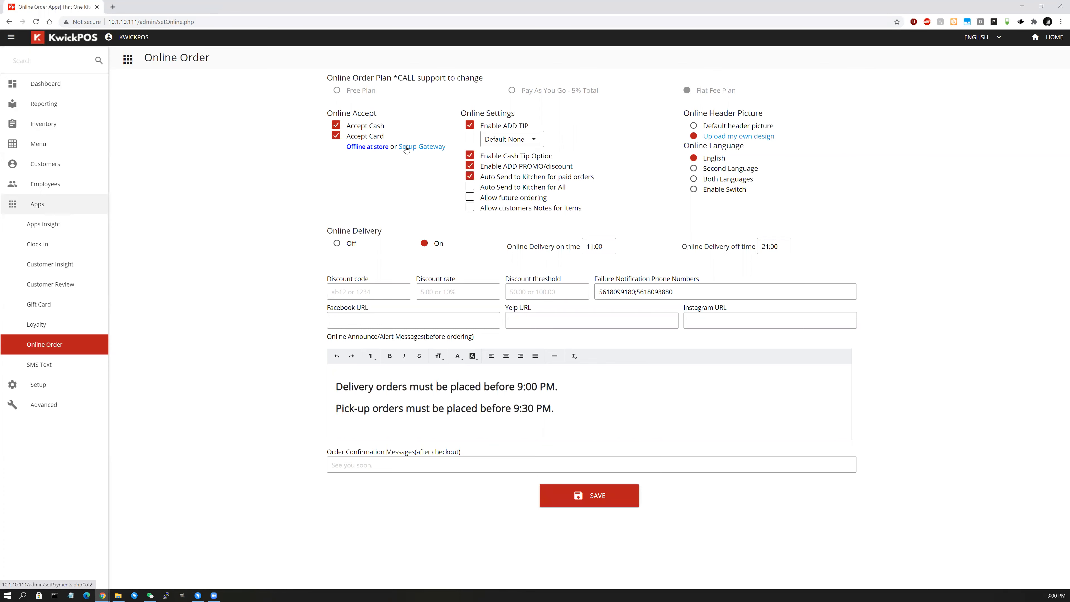
pyautogui.click(417, 147)
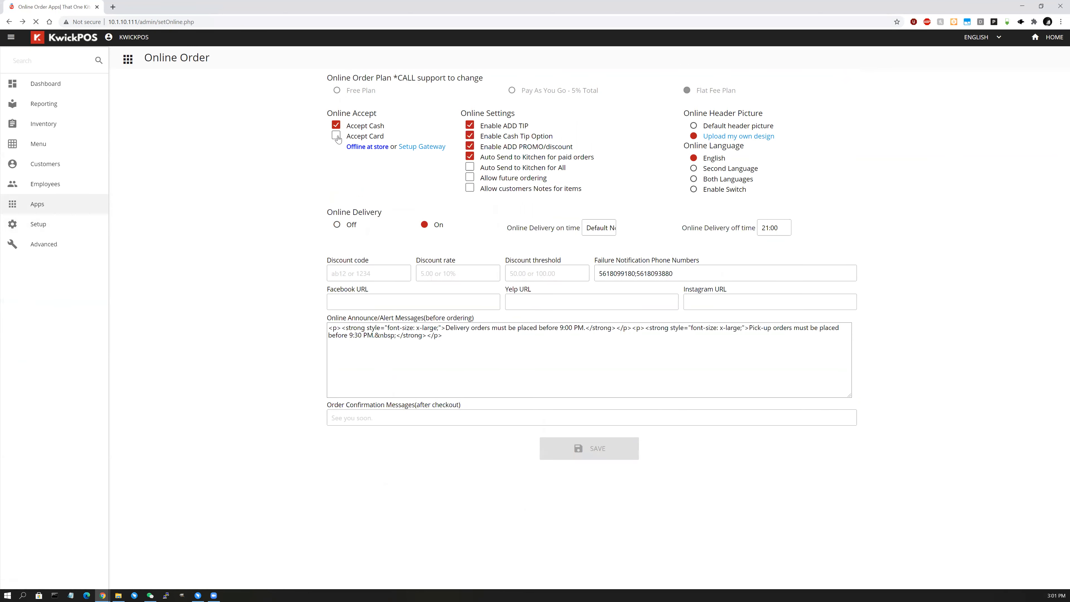
pyautogui.click(335, 136)
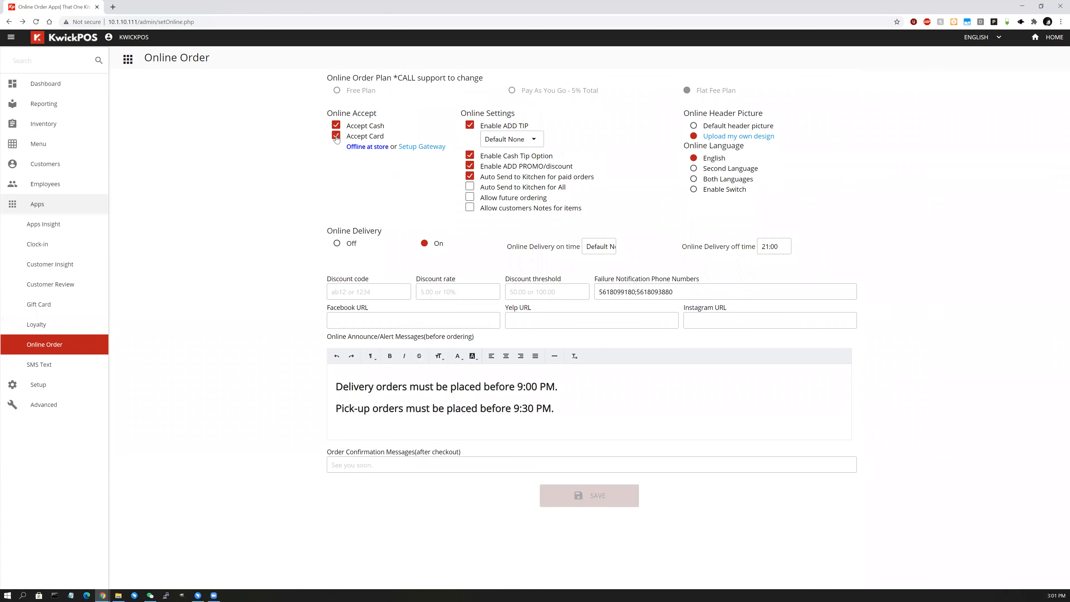
pyautogui.click(336, 125)
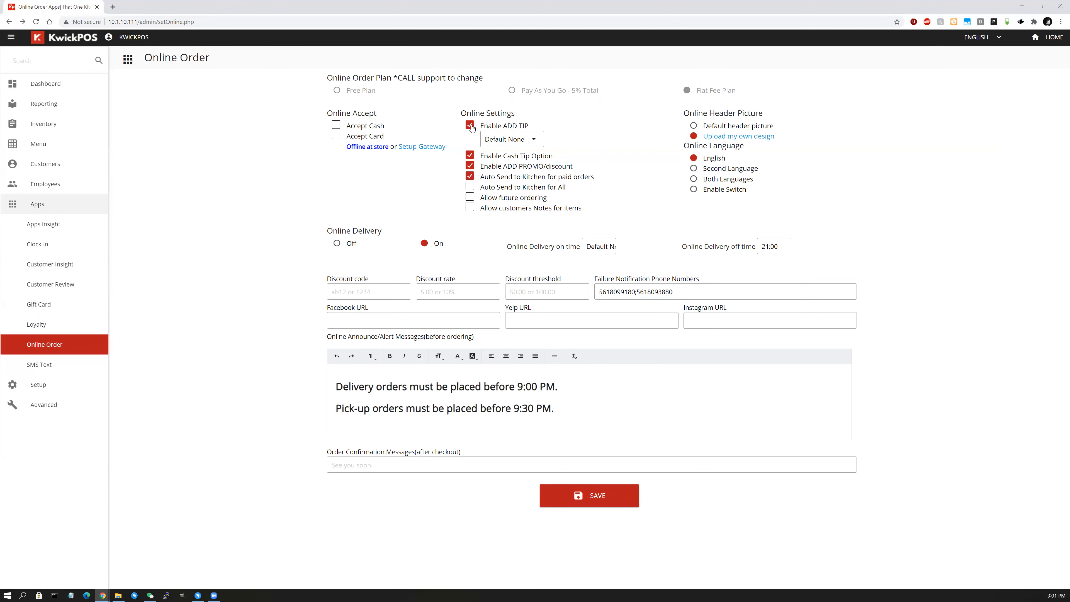
pyautogui.click(514, 143)
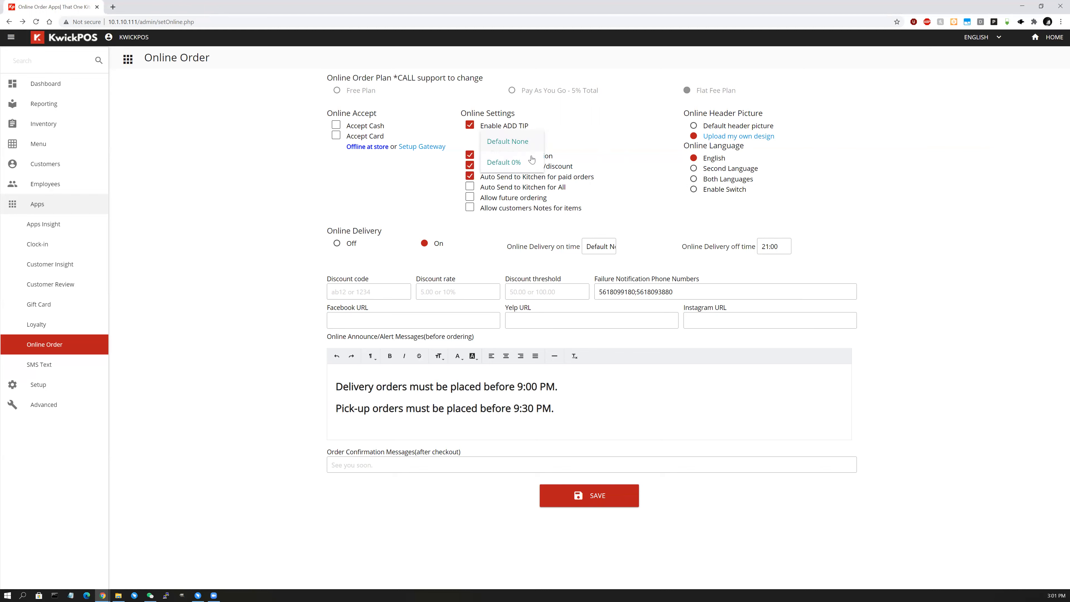
pyautogui.click(606, 128)
# Enable Cash Tip Option, Auto Send to Kitchen for All, future ordering and customer item notes.
pyautogui.click(470, 126)
pyautogui.click(471, 128)
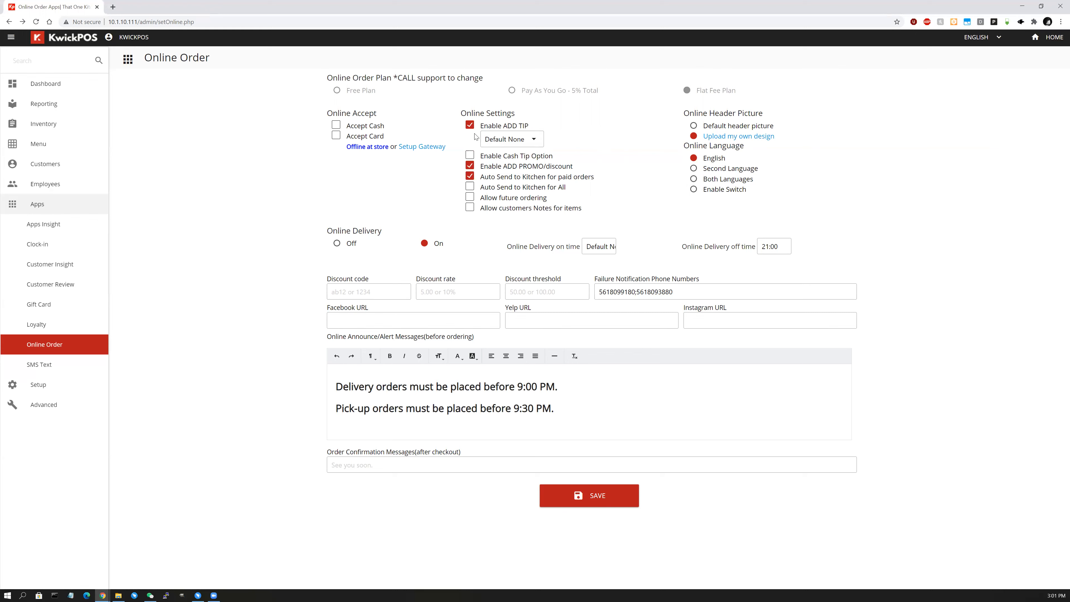
pyautogui.click(471, 156)
pyautogui.click(468, 187)
pyautogui.click(470, 198)
pyautogui.click(469, 208)
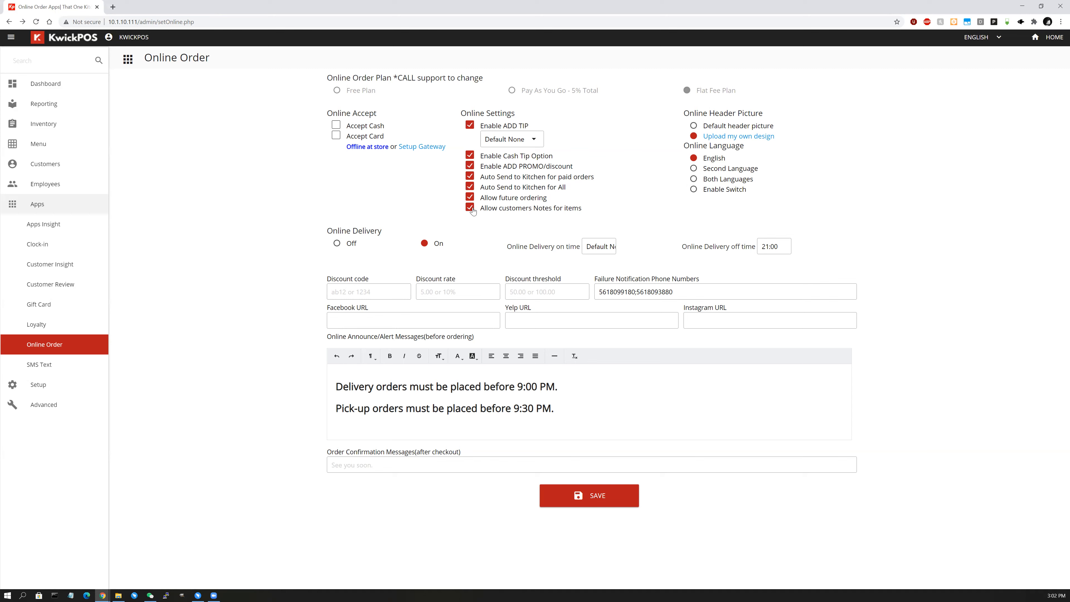
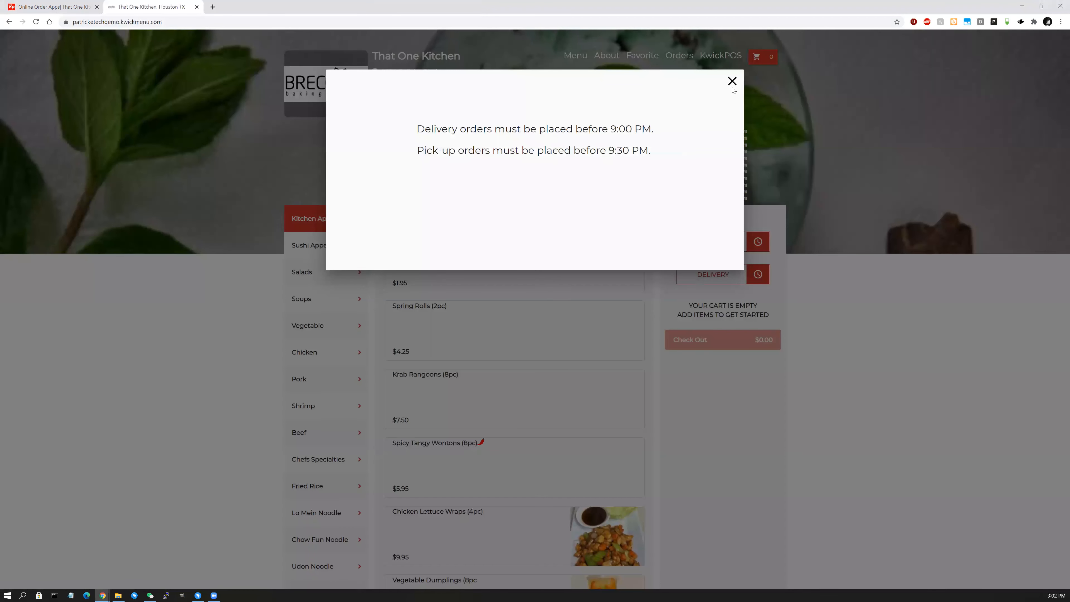
# Dismiss the ordering page announcement and move the That One Kitchen page into its own window.
pyautogui.click(734, 79)
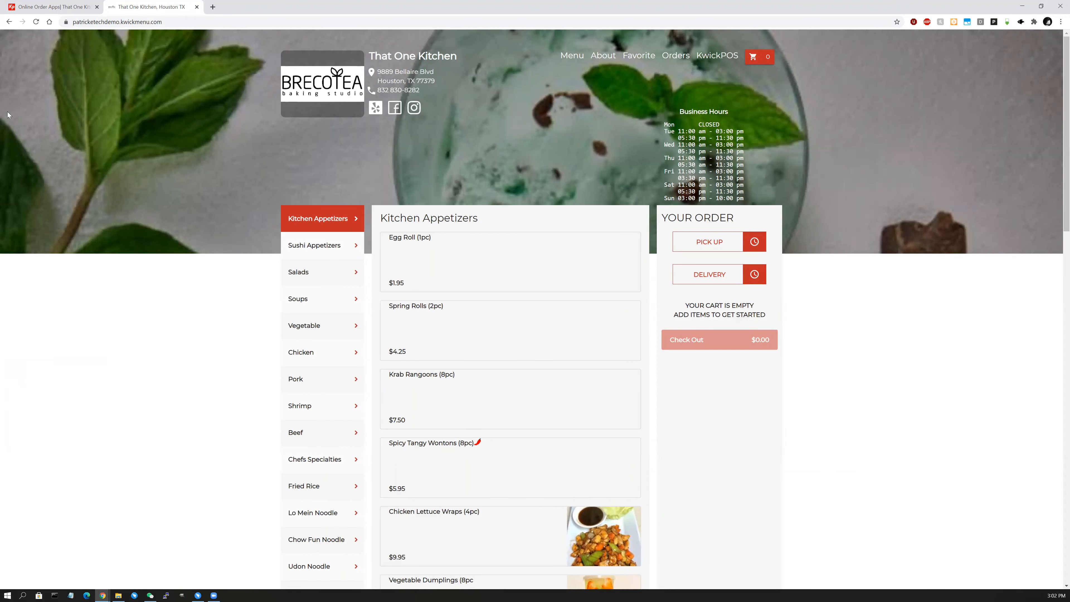
pyautogui.moveTo(137, 7); pyautogui.dragTo(0, 17)
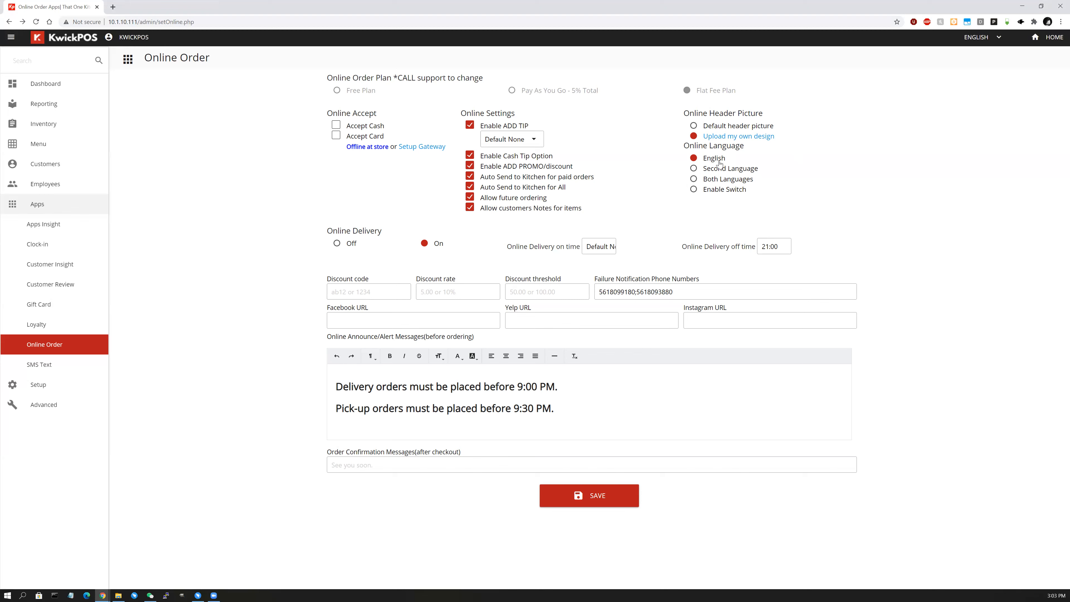
# Try Second Language, Both Languages and Enable Switch, then keep English and reload Online Order.
pyautogui.click(718, 172)
pyautogui.click(718, 181)
pyautogui.click(719, 195)
pyautogui.click(718, 158)
pyautogui.click(73, 351)
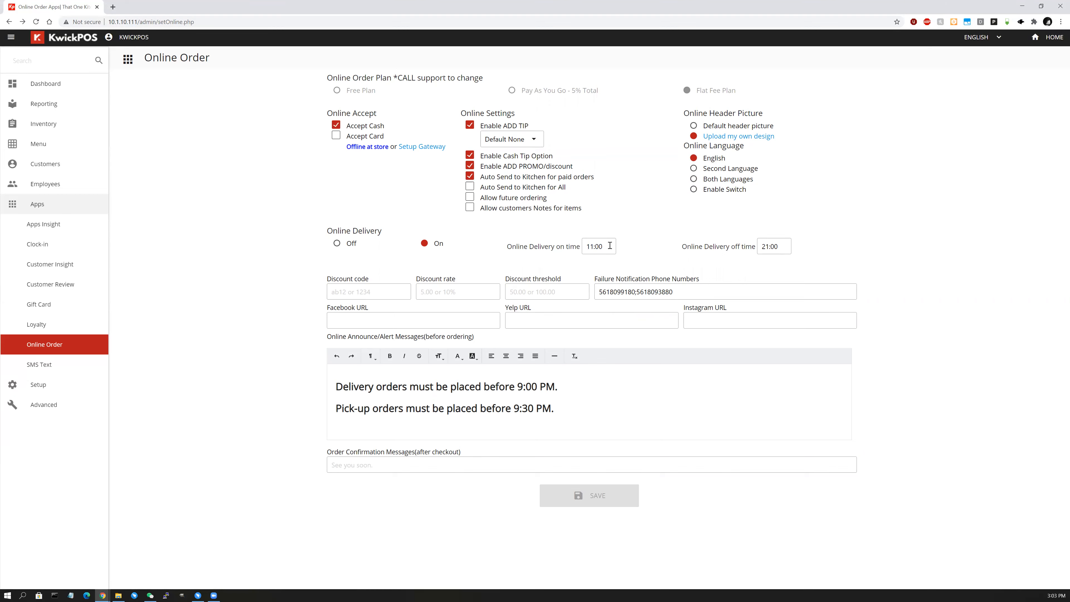
# Leave the delivery start and end times unchanged and enter discount code testcode.
pyautogui.click(590, 247)
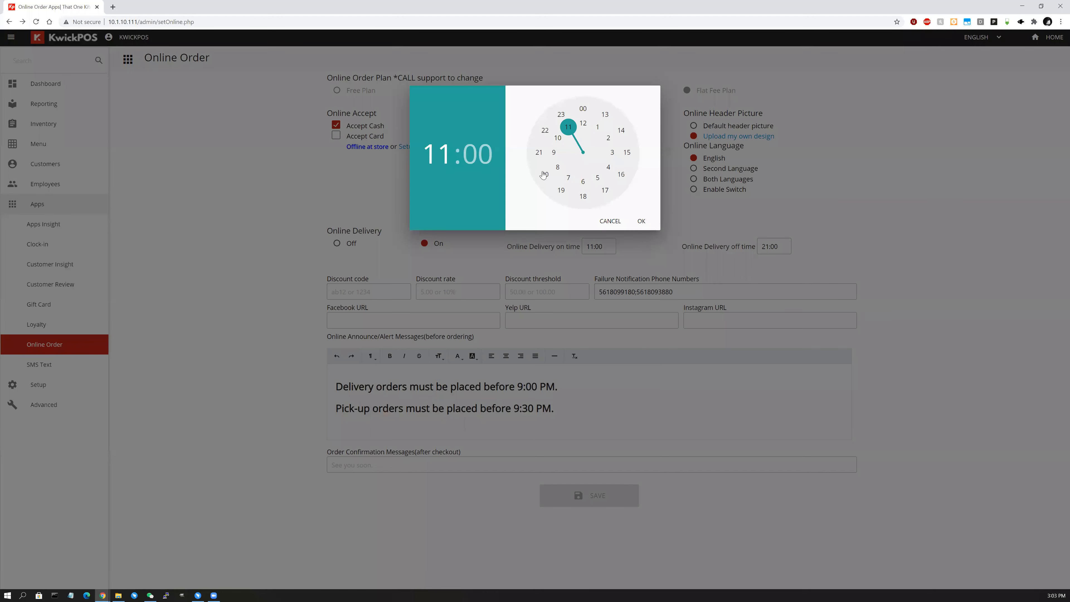
pyautogui.click(611, 222)
pyautogui.click(788, 248)
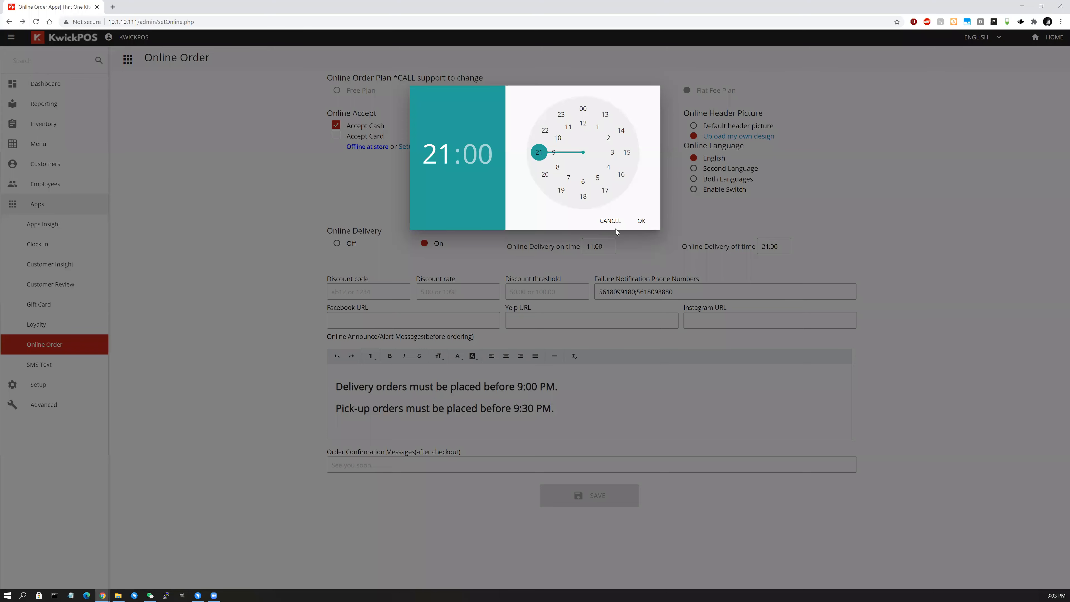
pyautogui.click(610, 224)
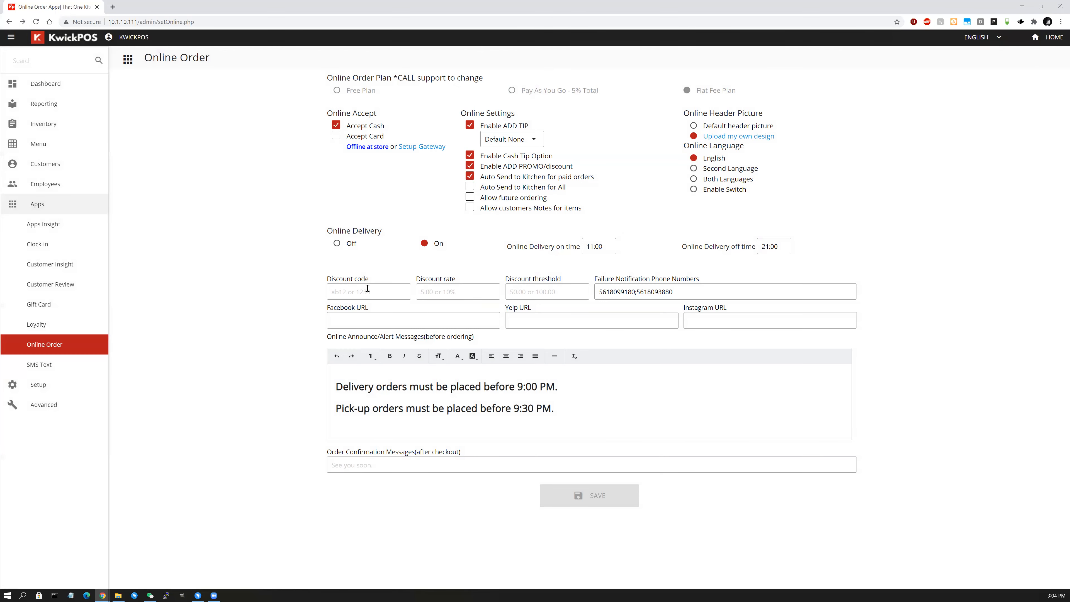
pyautogui.click(373, 295)
pyautogui.write('testcode')
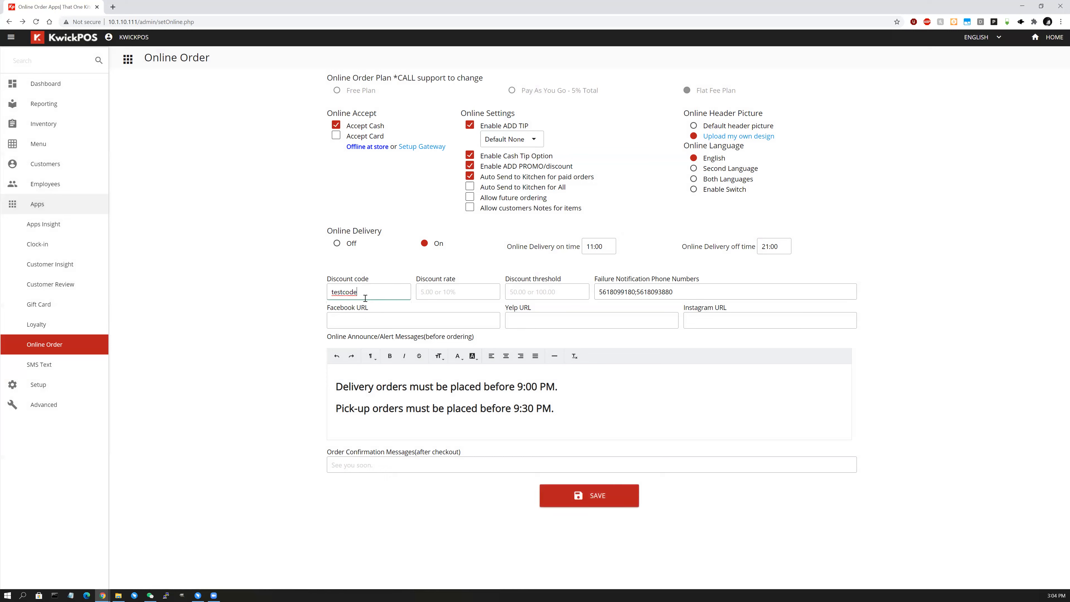
# Try a 10% discount rate and 50.00 threshold, then clear both fields to blank.
pyautogui.click(468, 293)
pyautogui.write('5')
pyautogui.press('BackSpace')
pyautogui.write('%1')
pyautogui.press('BackSpace')
pyautogui.press('BackSpace')
pyautogui.press('BackSpace')
pyautogui.write('10%')
pyautogui.hotkey('ctrl', 'a')
pyautogui.press('BackSpace')
pyautogui.click(584, 287)
pyautogui.write('50.00')
pyautogui.press('BackSpace')
pyautogui.press('BackSpace')
pyautogui.tripleClick(701, 290)
pyautogui.click(714, 289)
pyautogui.click(446, 326)
pyautogui.click(723, 318)
pyautogui.moveTo(556, 408); pyautogui.dragTo(335, 386)
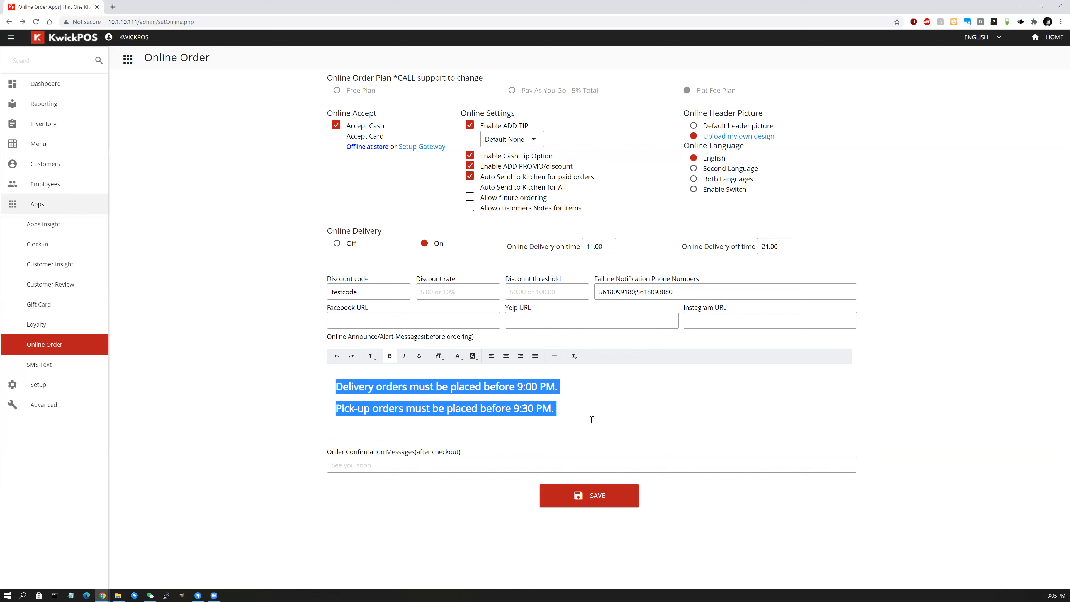
pyautogui.click(574, 405)
pyautogui.moveTo(575, 404); pyautogui.dragTo(296, 389)
pyautogui.click(453, 409)
pyautogui.moveTo(571, 412); pyautogui.dragTo(312, 377)
pyautogui.click(423, 424)
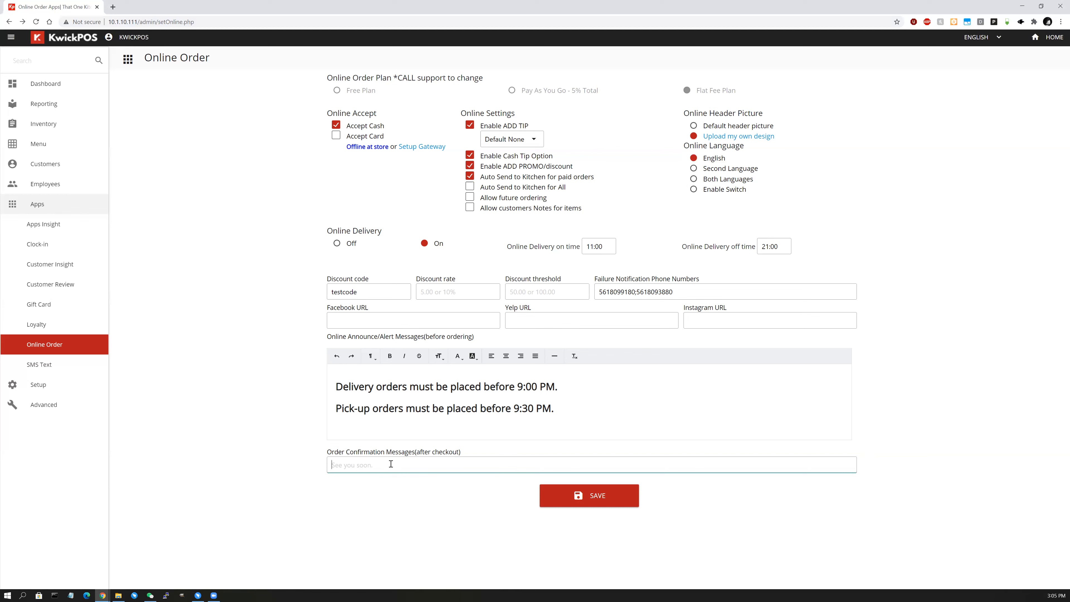
# Save the confirmation message 'Thank you for ordering', then go to Setup > Business Information.
pyautogui.write('Thank you for ordering')
pyautogui.click(645, 532)
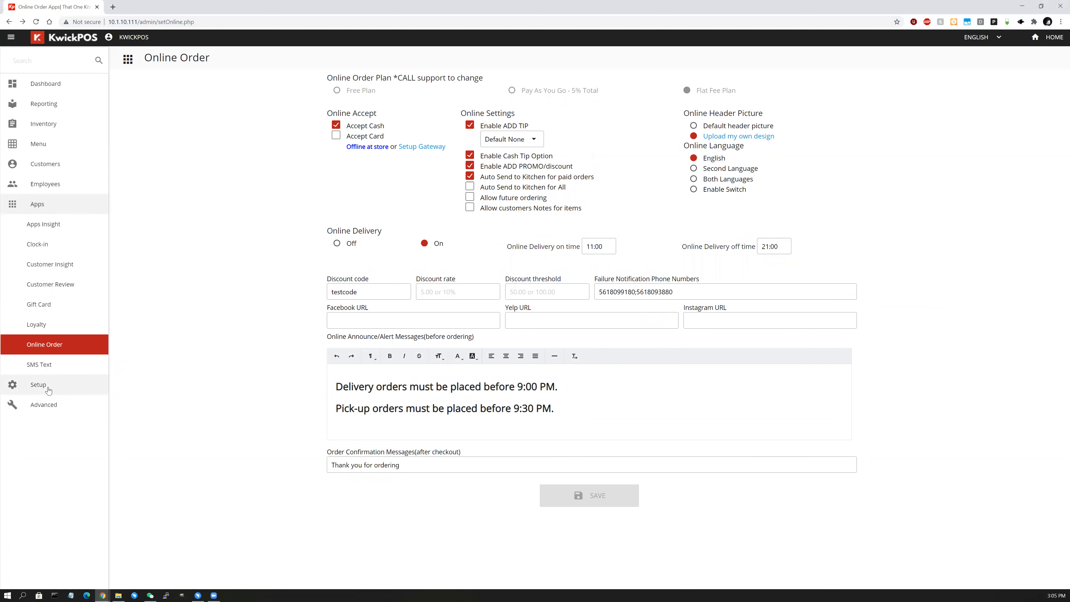
pyautogui.click(48, 389)
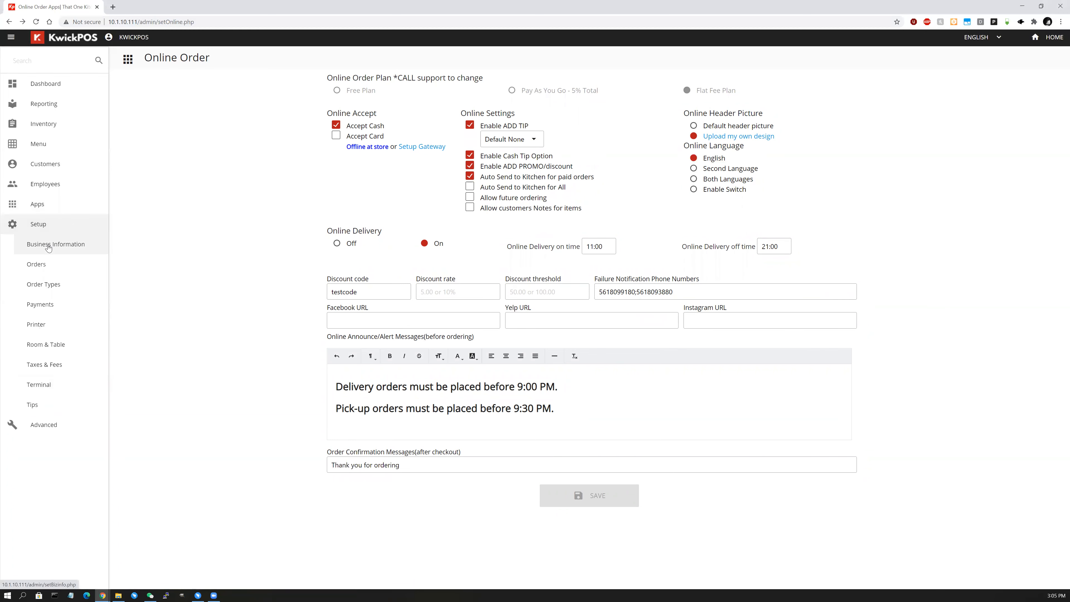
pyautogui.click(49, 246)
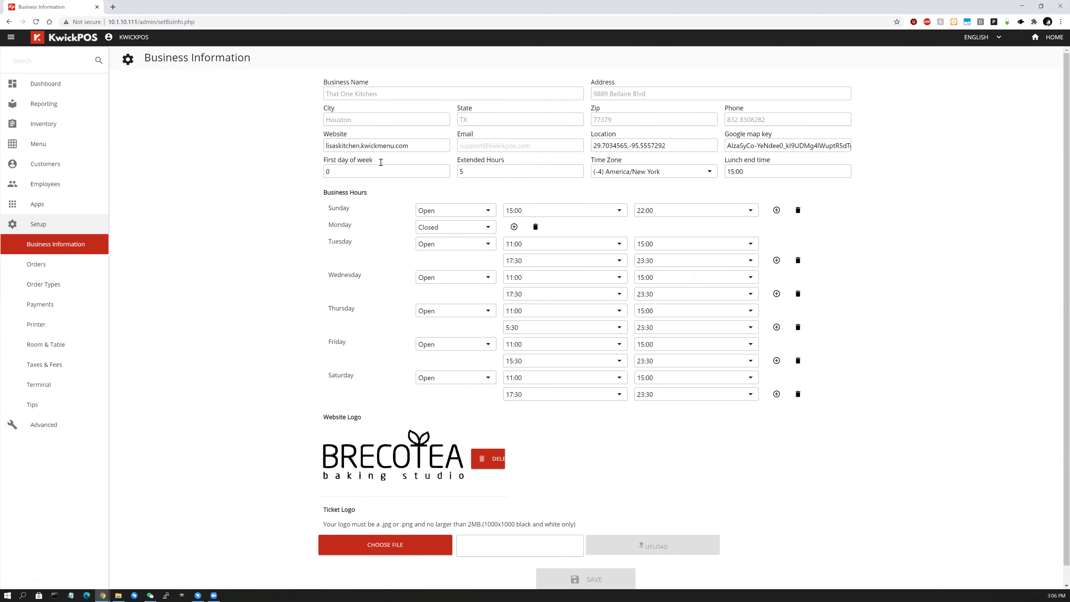
# Replace the website's subdomain with the demo site's kwickmenu.com subdomain.
pyautogui.click(409, 148)
pyautogui.moveTo(360, 143); pyautogui.dragTo(306, 145)
pyautogui.write('patricketechdemo')
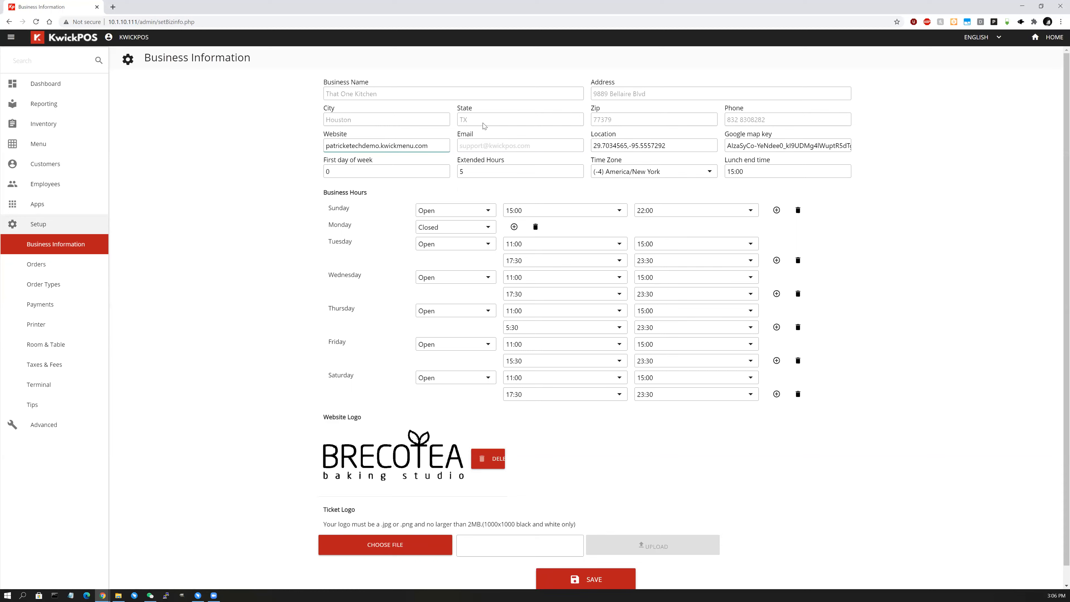
# Review email, location, map key, first day of week and time zone unchanged; select 15:00 lunch end.
pyautogui.click(494, 144)
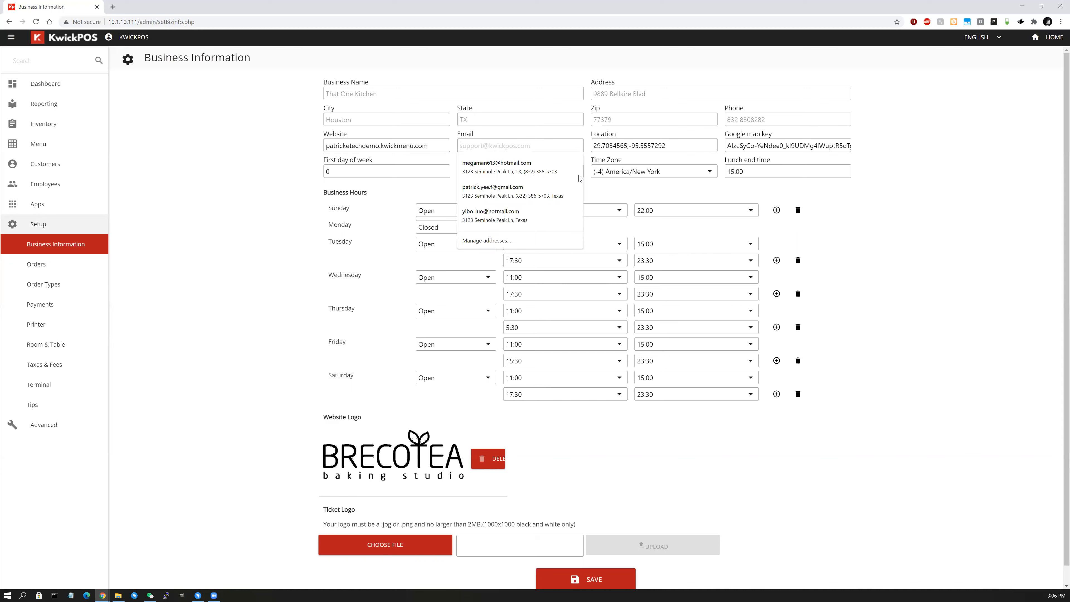
pyautogui.click(681, 142)
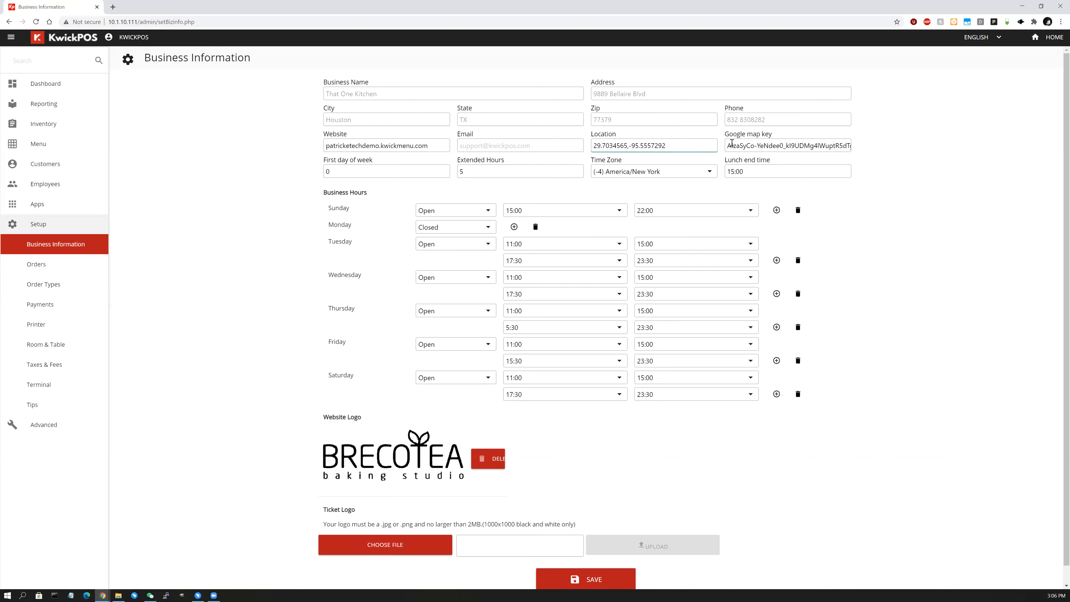
pyautogui.click(773, 146)
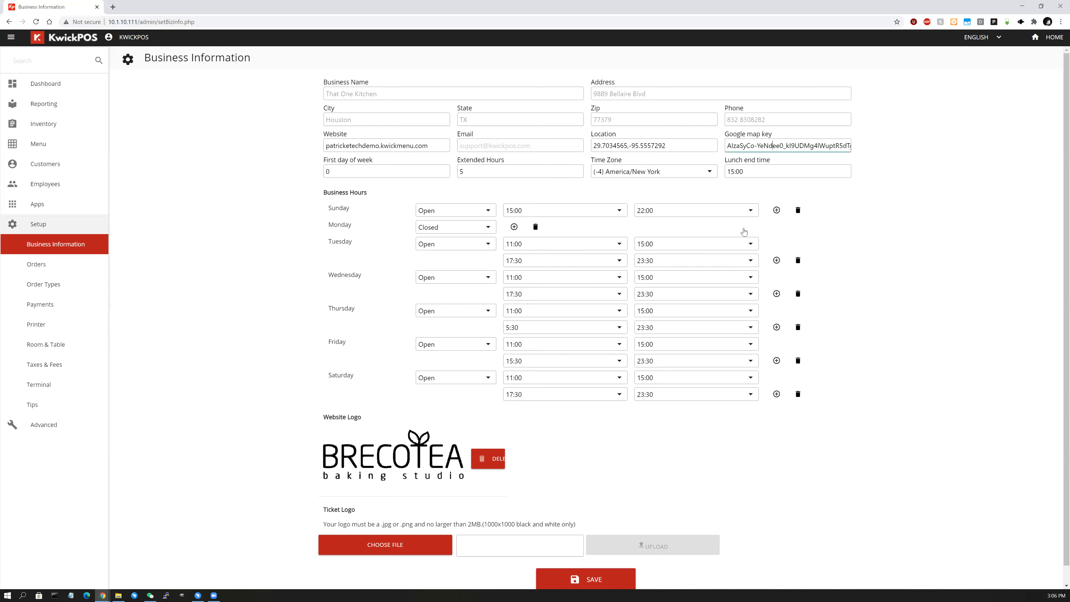
pyautogui.click(372, 173)
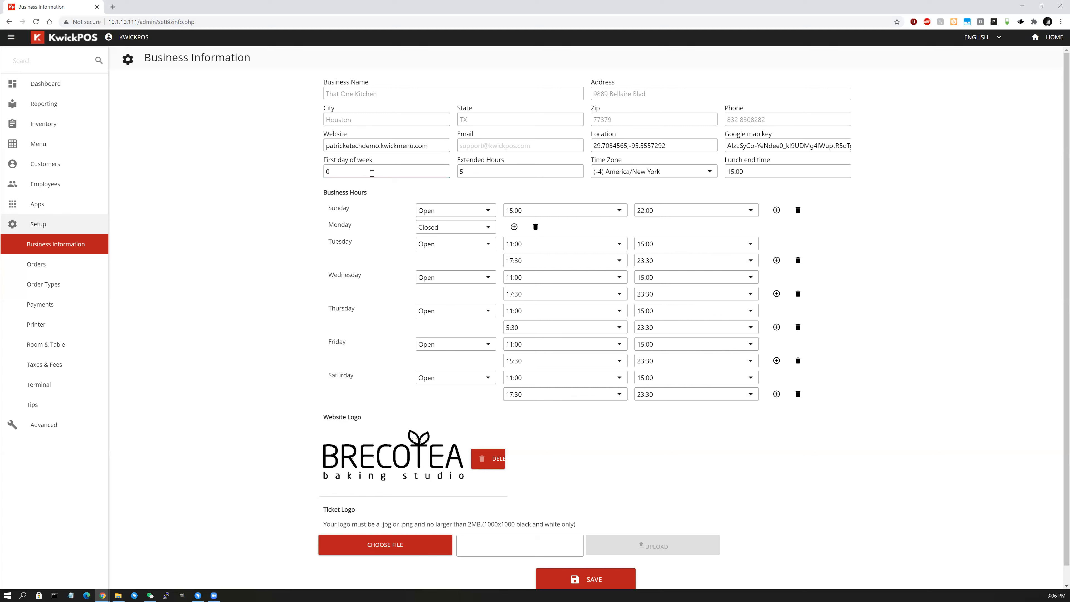
pyautogui.press('Tab')
pyautogui.click(661, 175)
pyautogui.click(772, 173)
pyautogui.click(772, 173)
pyautogui.hotkey('ctrl', 'a')
# Change Monday from Closed to Open in Business Hours, then go down to the Ticket Logo file box.
pyautogui.click(453, 228)
pyautogui.click(453, 229)
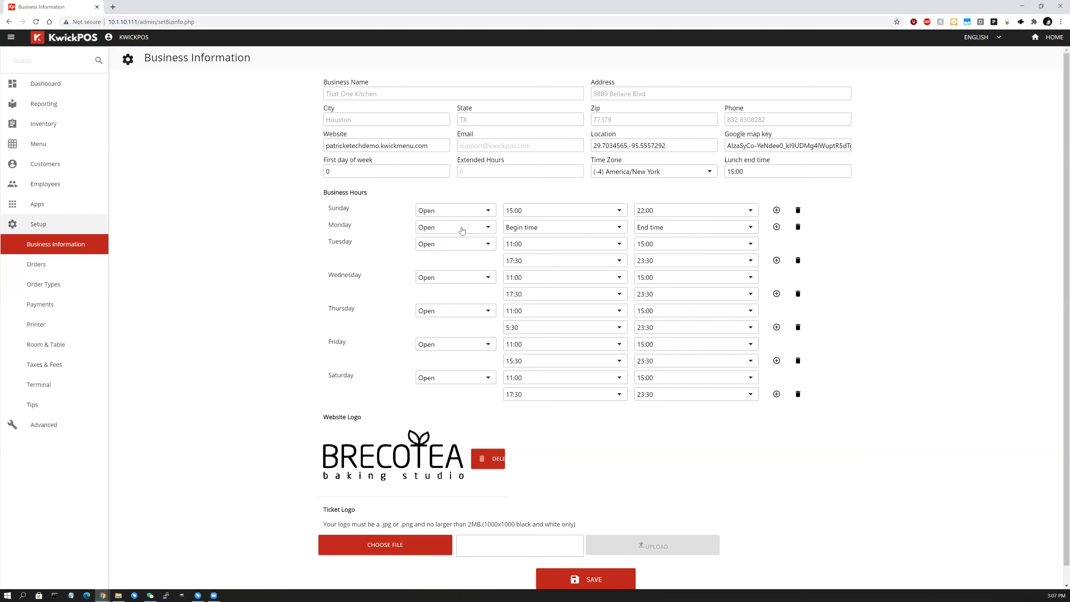
pyautogui.click(279, 246)
pyautogui.moveTo(429, 146); pyautogui.dragTo(273, 270)
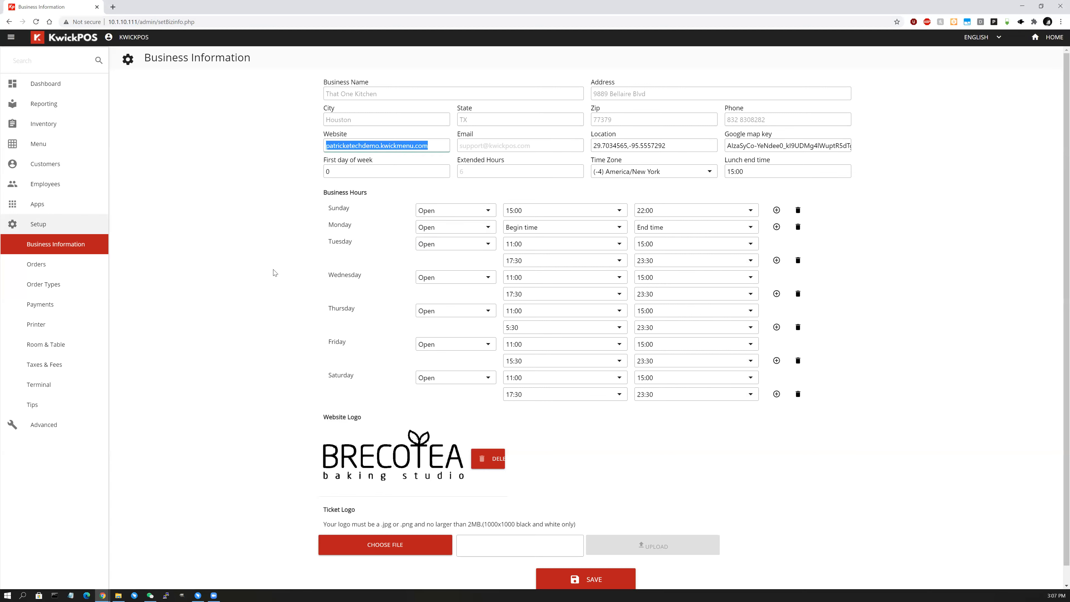
pyautogui.click(274, 271)
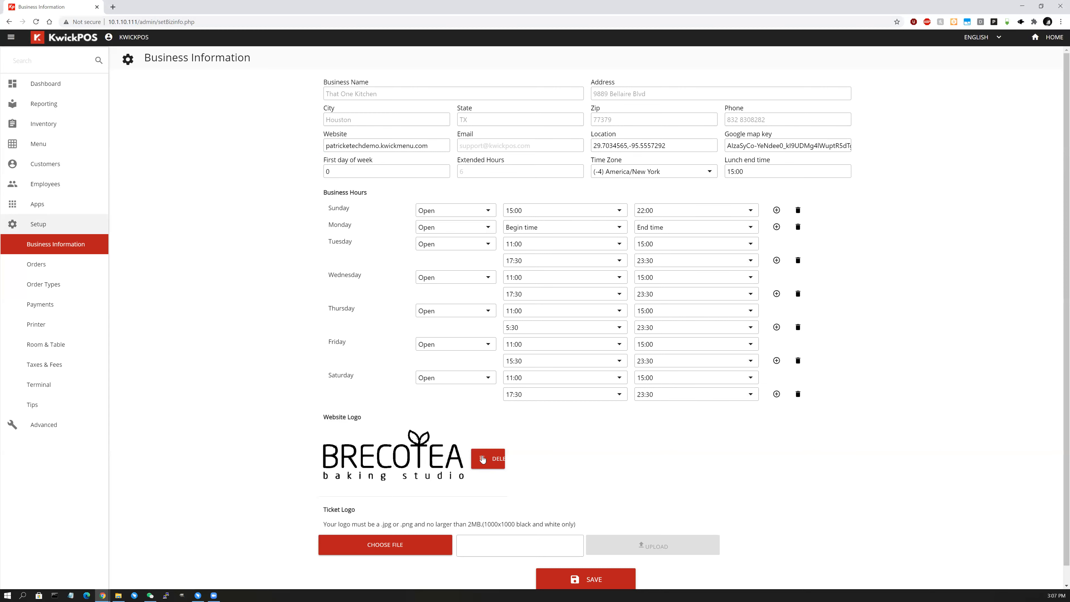
pyautogui.scroll(-1, 392, 467)
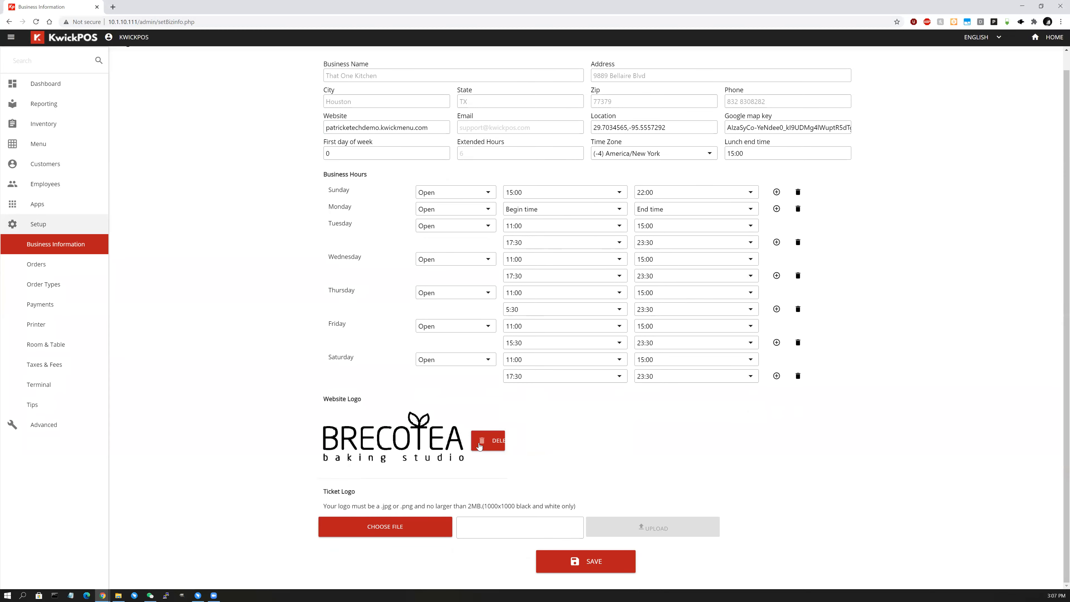
pyautogui.click(538, 528)
# In Setup > Order Types, uncheck Enable this order type for Dine In and save.
pyautogui.click(80, 289)
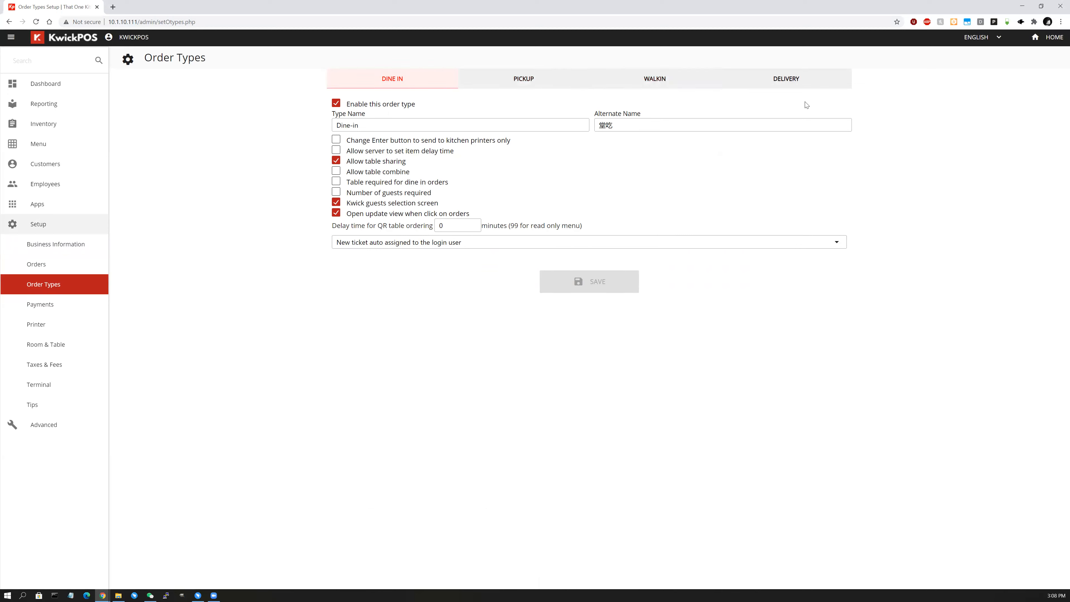
pyautogui.click(336, 104)
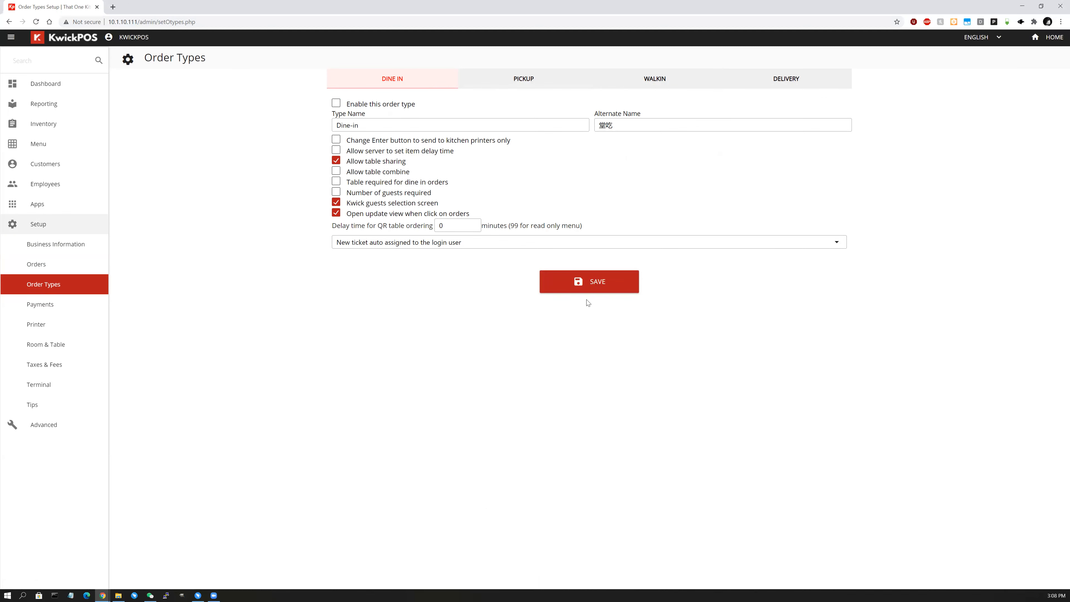
pyautogui.click(580, 288)
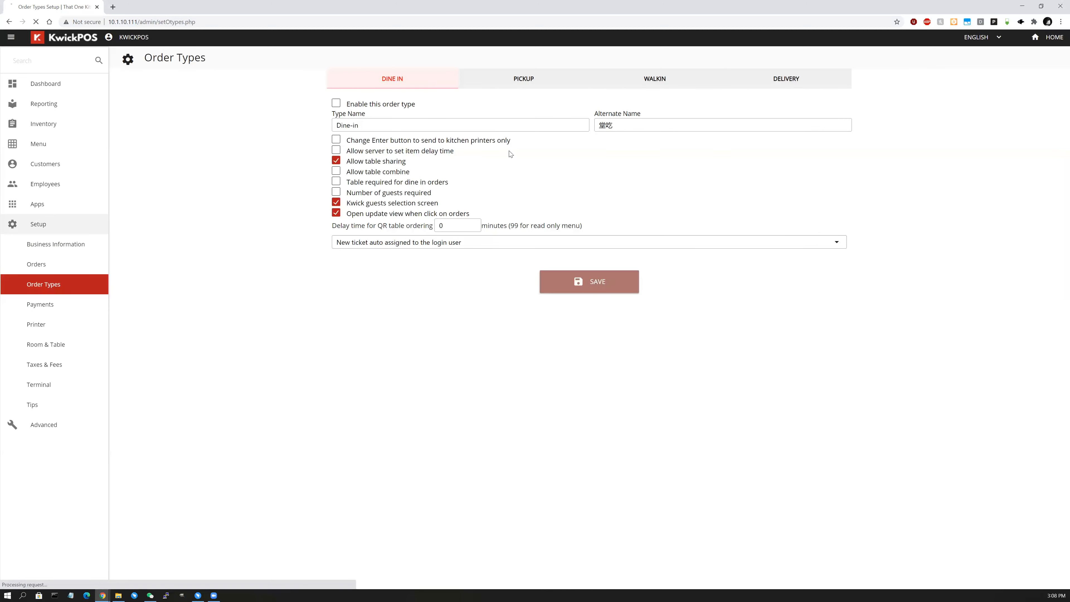
# Go from the POS home to the menu screen, pick a table, then open the back-office Dashboard.
pyautogui.click(1053, 41)
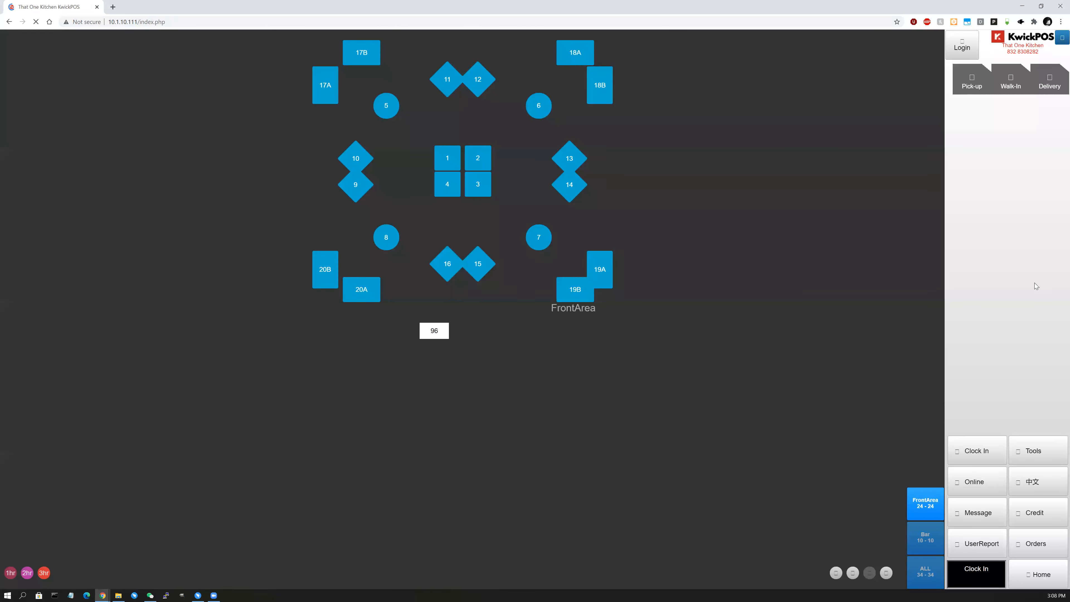
pyautogui.click(1036, 579)
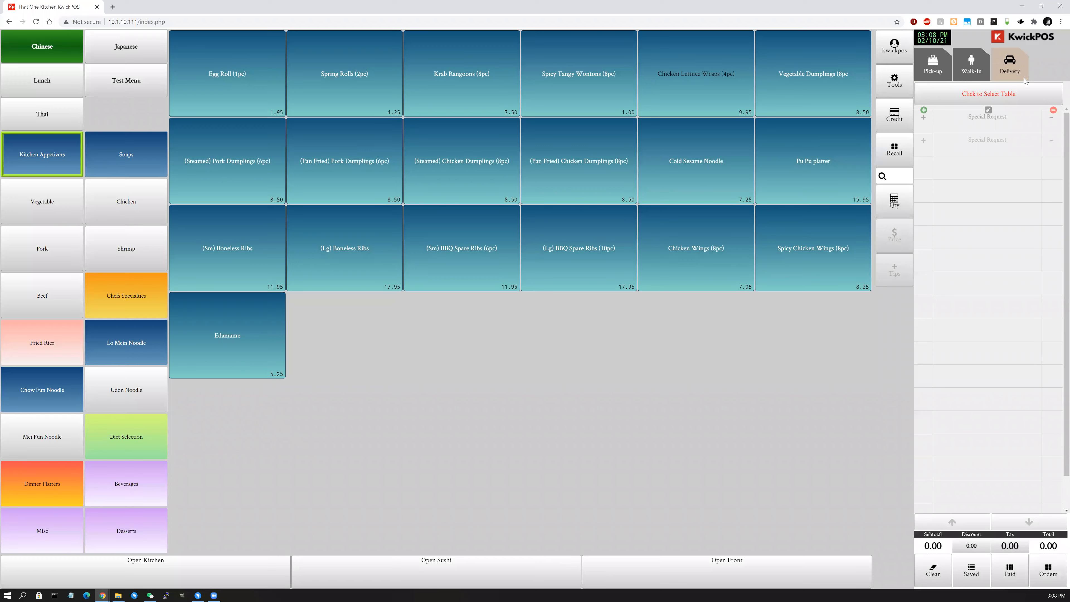
pyautogui.click(950, 94)
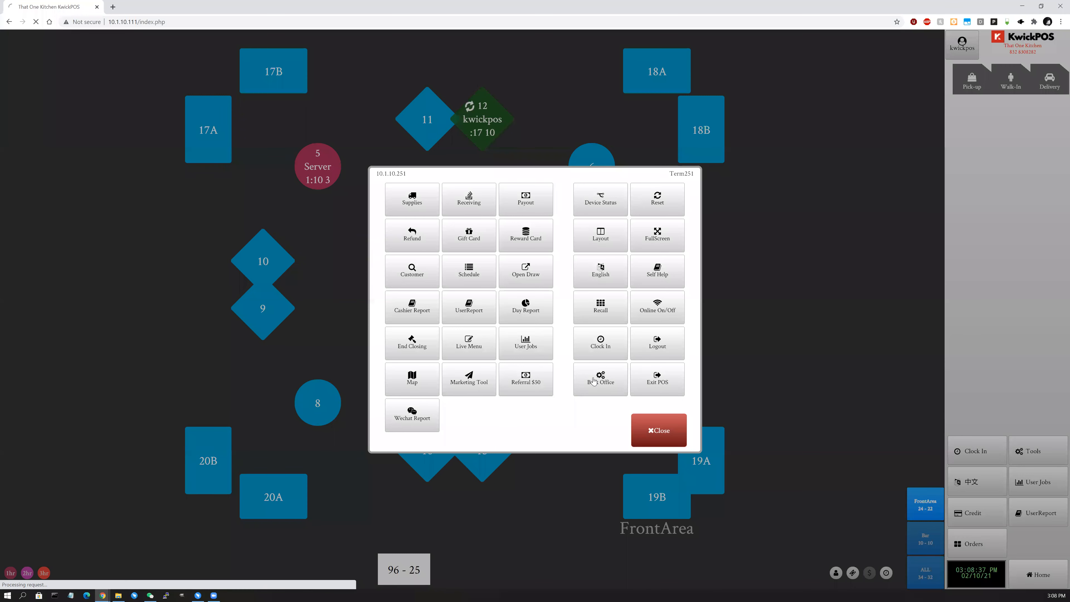
pyautogui.click(593, 380)
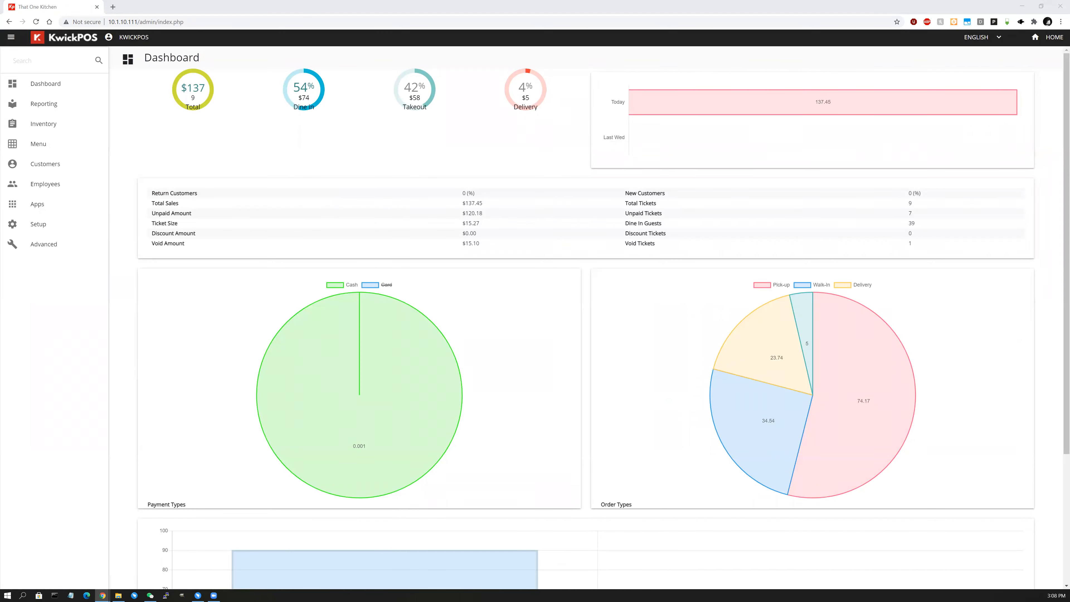
# Expand Setup > Employees in the sidebar and open Users.
pyautogui.click(59, 224)
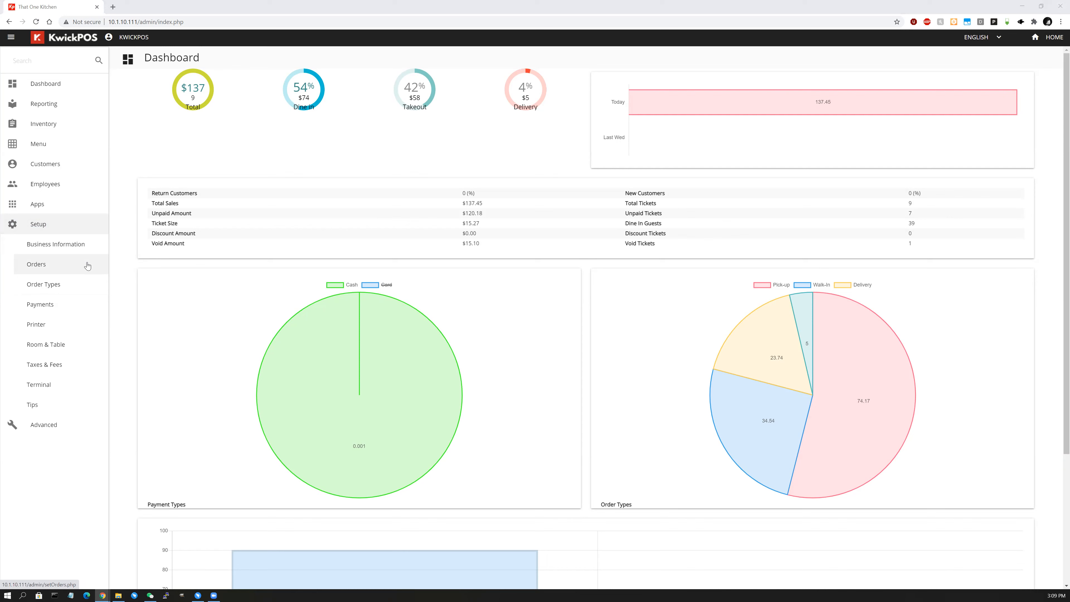
pyautogui.click(67, 182)
pyautogui.click(61, 214)
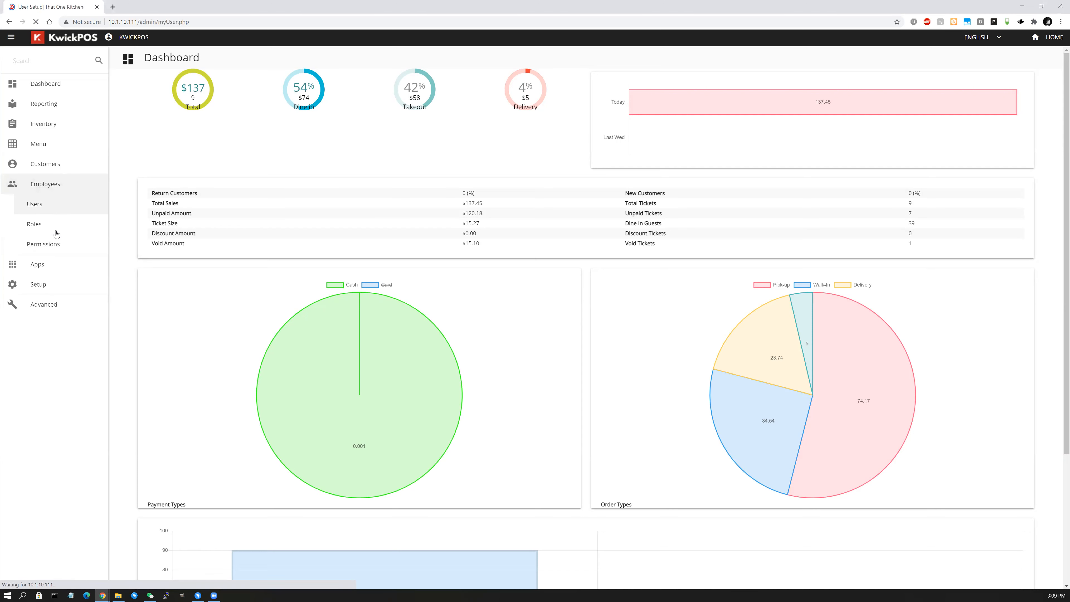
# Check the Manager and Cashier discount limits in Permissions, then open Setup > Order Types.
pyautogui.click(57, 244)
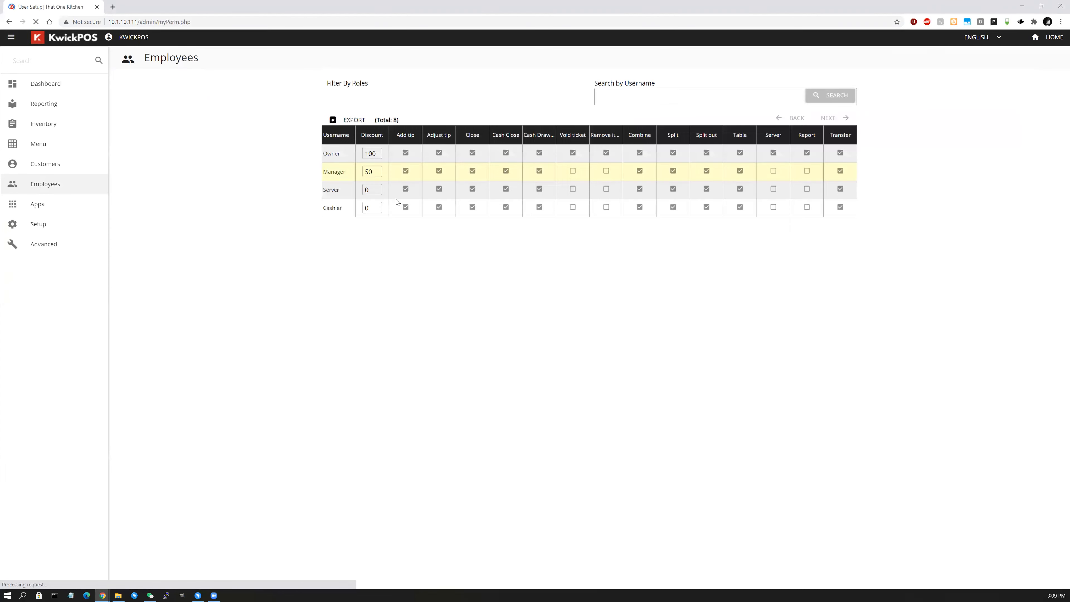
pyautogui.click(375, 173)
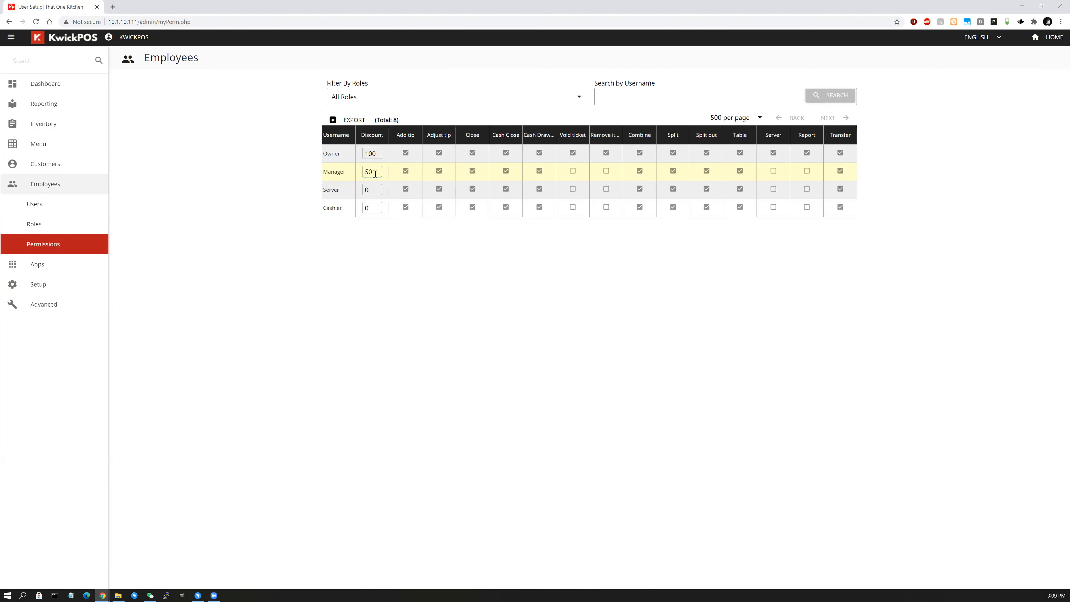
pyautogui.click(377, 207)
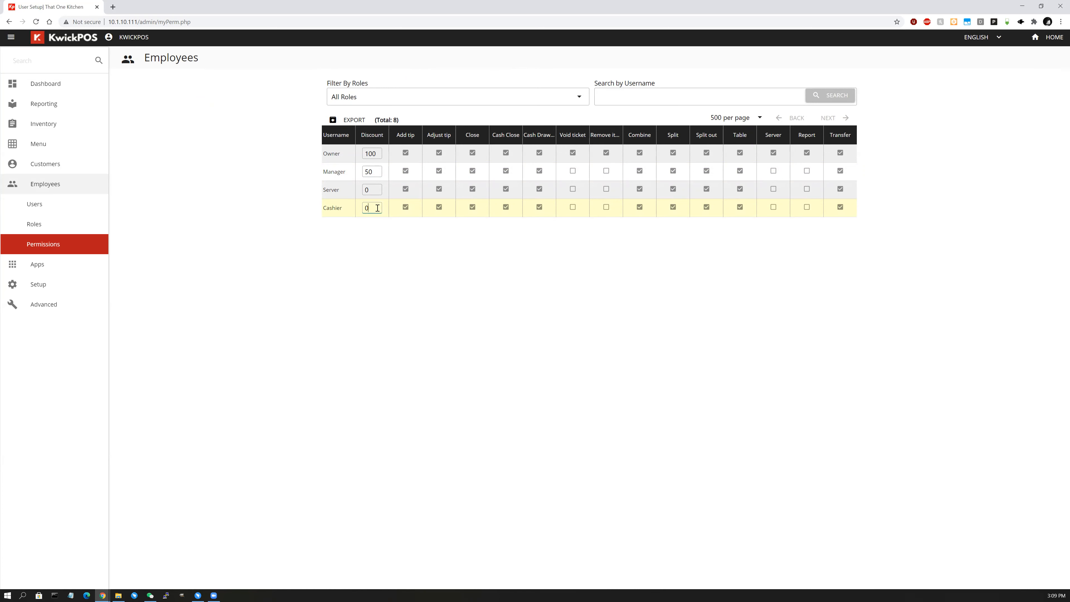
pyautogui.click(34, 291)
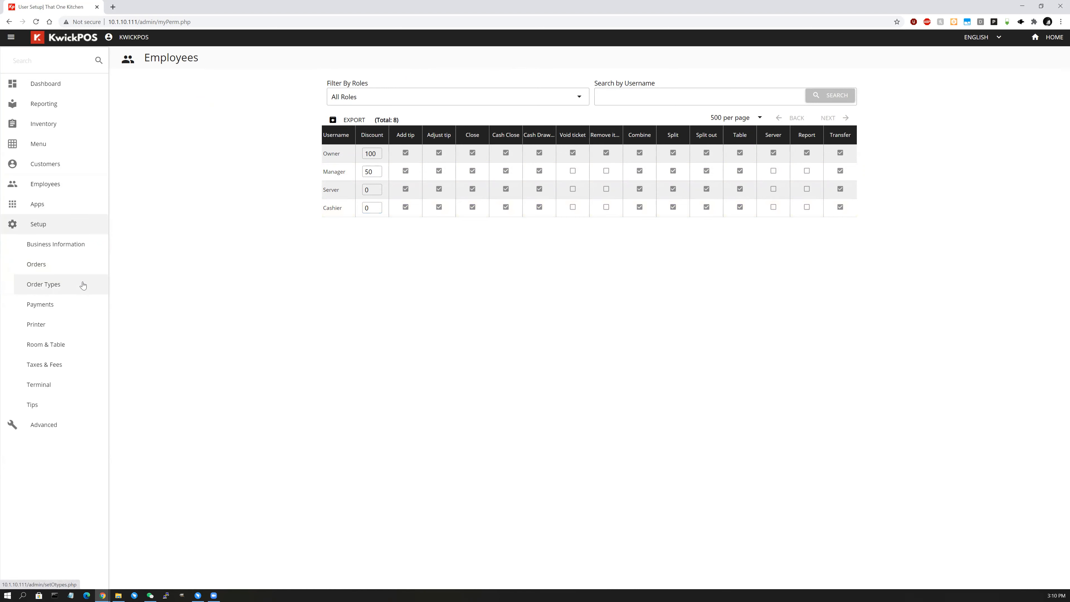
pyautogui.click(83, 285)
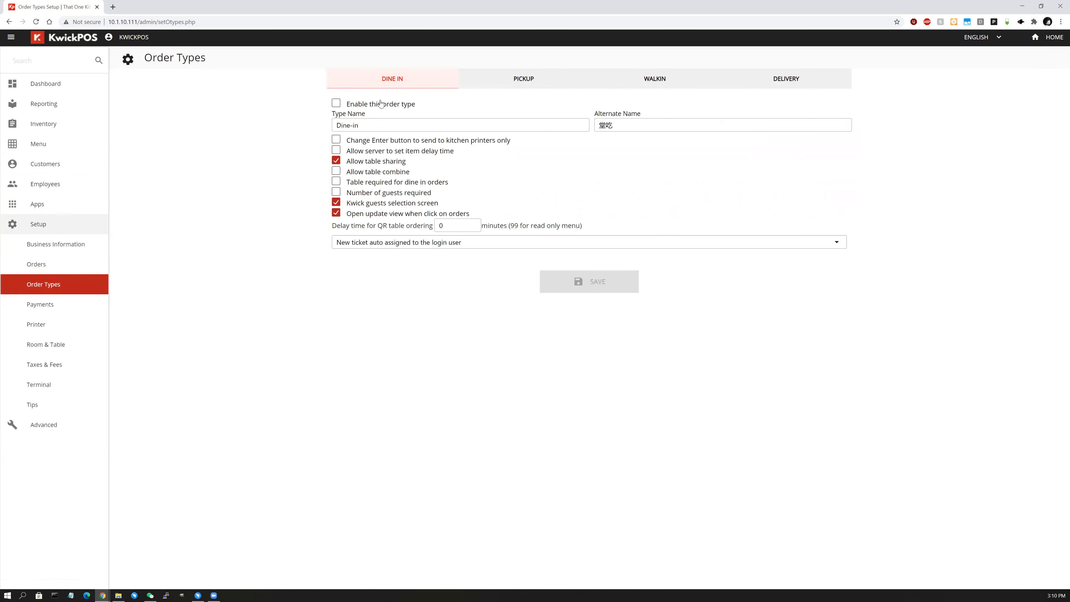
# Enable the Dine-in order type and save it, keeping Pickup enabled.
pyautogui.click(527, 80)
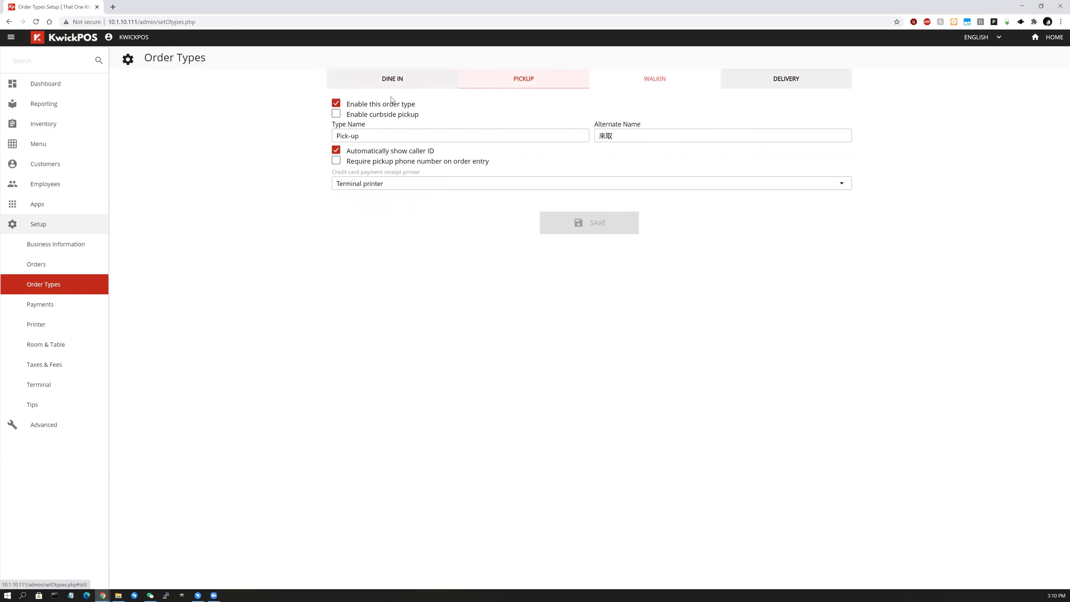
pyautogui.click(335, 105)
pyautogui.click(336, 104)
pyautogui.click(354, 83)
pyautogui.click(336, 104)
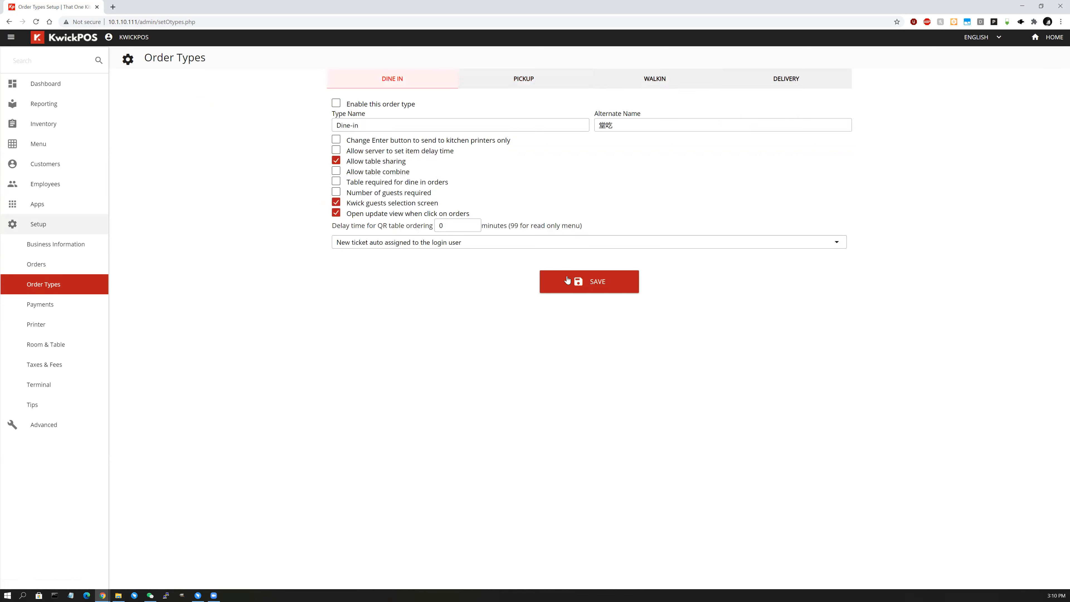
pyautogui.click(592, 294)
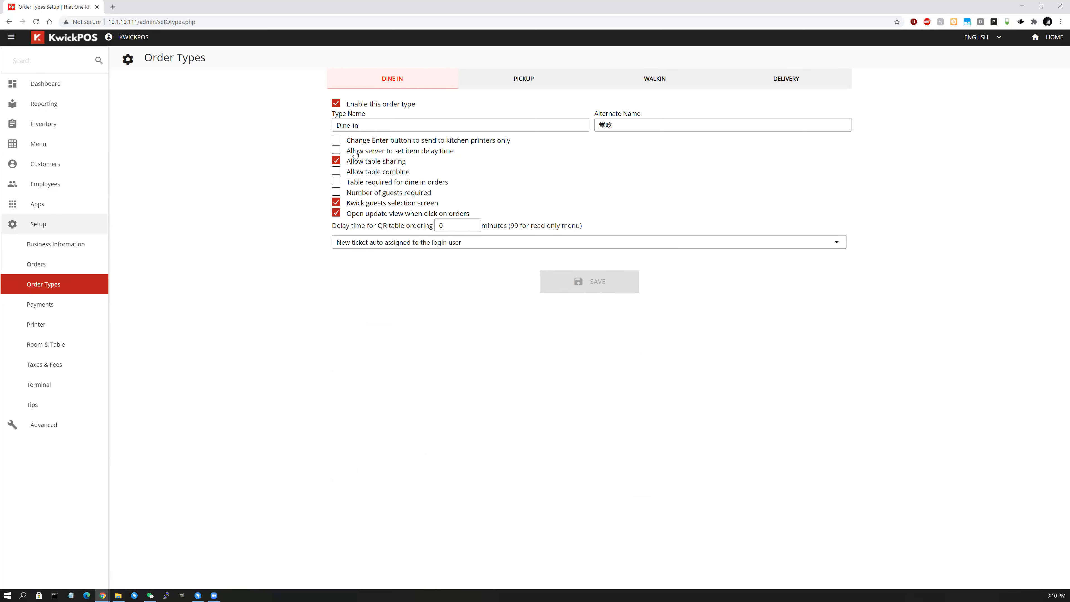
# Turn on kitchen-only Enter, item delay, table combining, required table and required guest count.
pyautogui.click(336, 141)
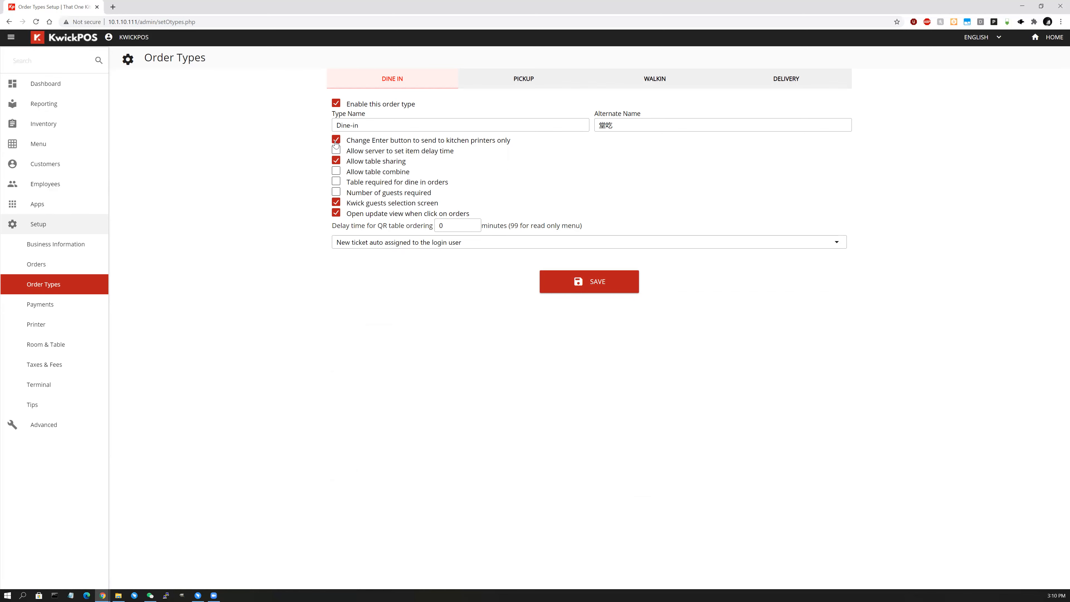
pyautogui.click(337, 152)
pyautogui.click(336, 172)
pyautogui.click(336, 182)
pyautogui.click(336, 192)
pyautogui.moveTo(462, 227); pyautogui.dragTo(397, 253)
# Make Pickup orders require a phone number at order entry, then show the Walk-in settings.
pyautogui.click(533, 77)
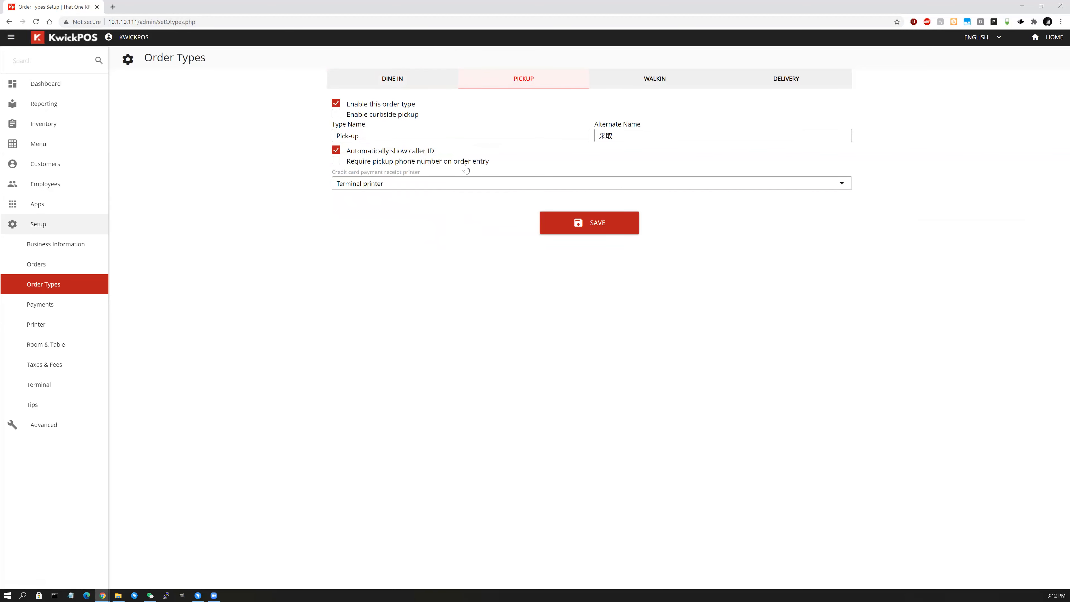
pyautogui.click(649, 82)
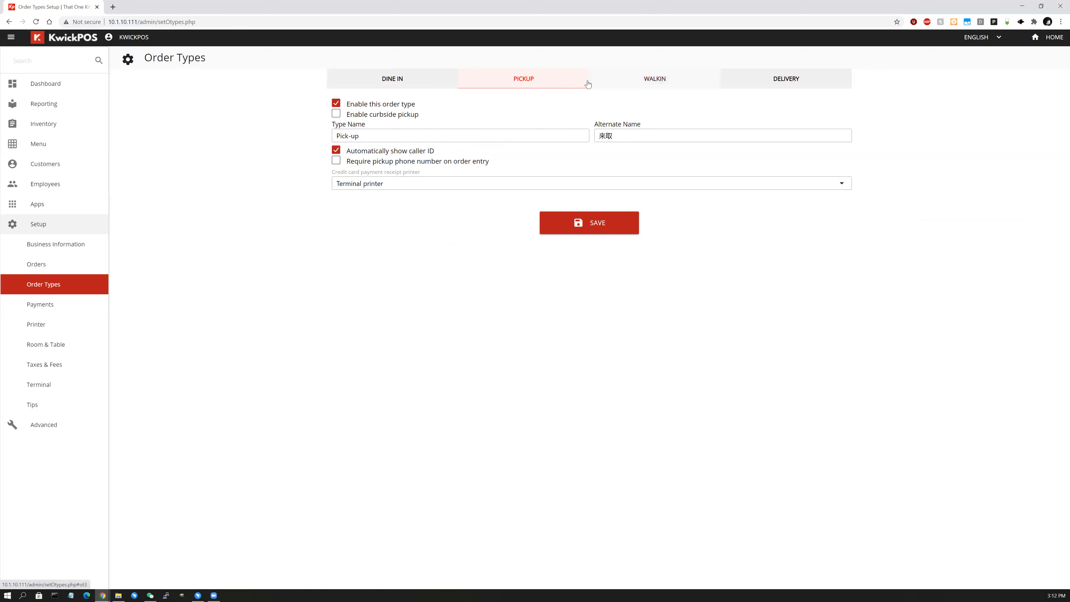
pyautogui.click(564, 83)
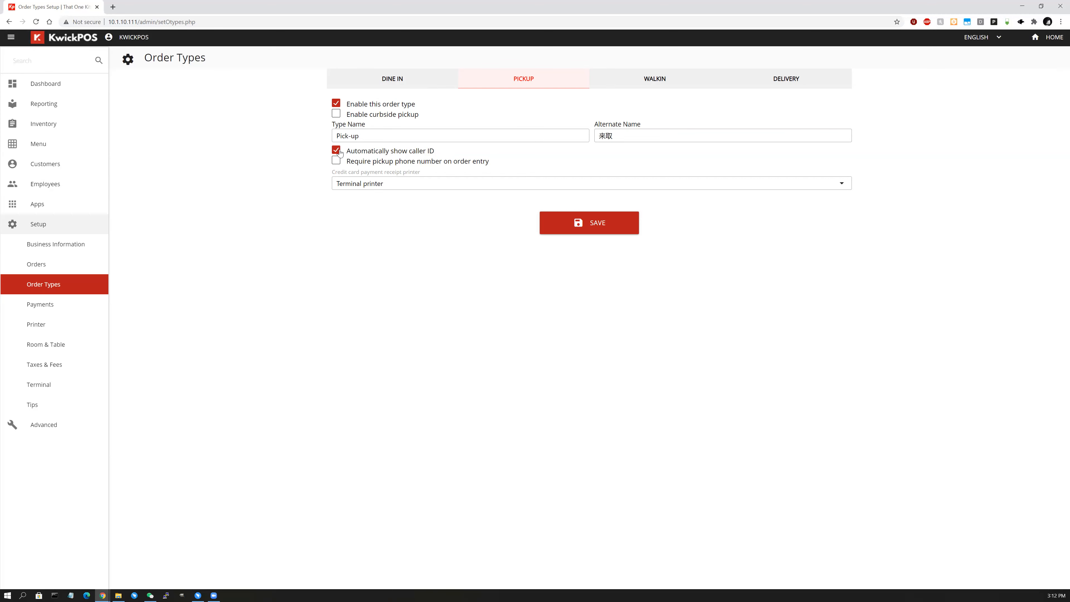
pyautogui.click(353, 165)
pyautogui.click(659, 79)
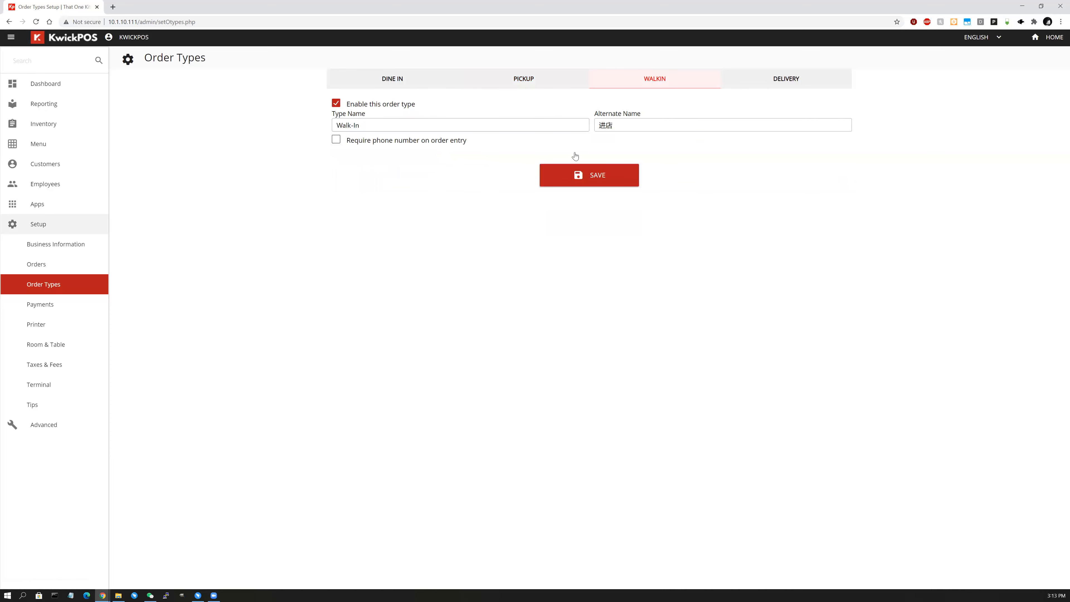
# Switch to the Delivery order type settings on the Order Types page.
pyautogui.click(786, 83)
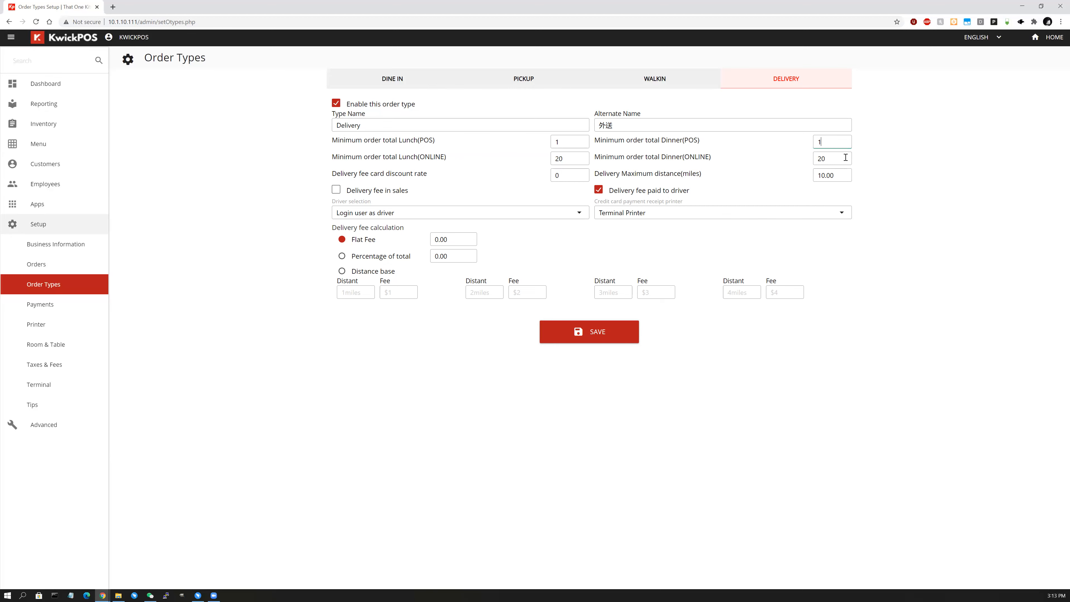
# Enter 5.00 as the Delivery order type's flat fee.
pyautogui.click(829, 159)
pyautogui.press('Tab')
pyautogui.press('Tab')
pyautogui.write('5.00')
# Switch delivery fees to distance-based and set the first tier: 2 miles for $3.
pyautogui.click(396, 260)
pyautogui.click(354, 274)
pyautogui.write('1')
pyautogui.press('BackSpace')
pyautogui.write('2')
pyautogui.press('Tab')
pyautogui.write('3')
# Add tiers of 3 miles for $4 and 6 miles for $10, then save.
pyautogui.click(479, 286)
pyautogui.write('3')
pyautogui.click(521, 290)
pyautogui.write('4')
pyautogui.click(600, 291)
pyautogui.write('6')
pyautogui.write('1')
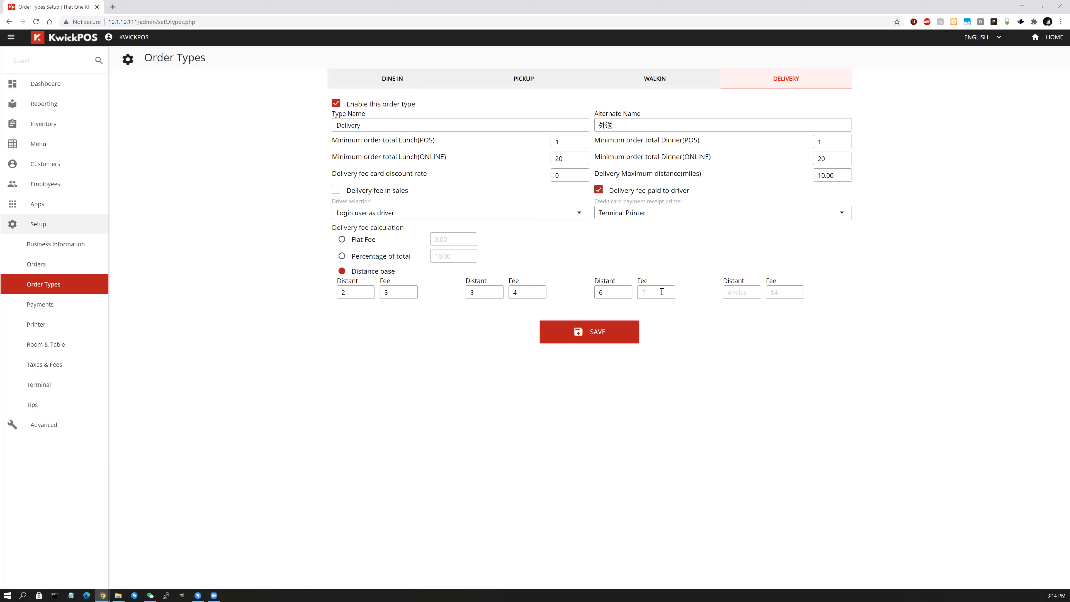
pyautogui.write('0')
pyautogui.click(585, 335)
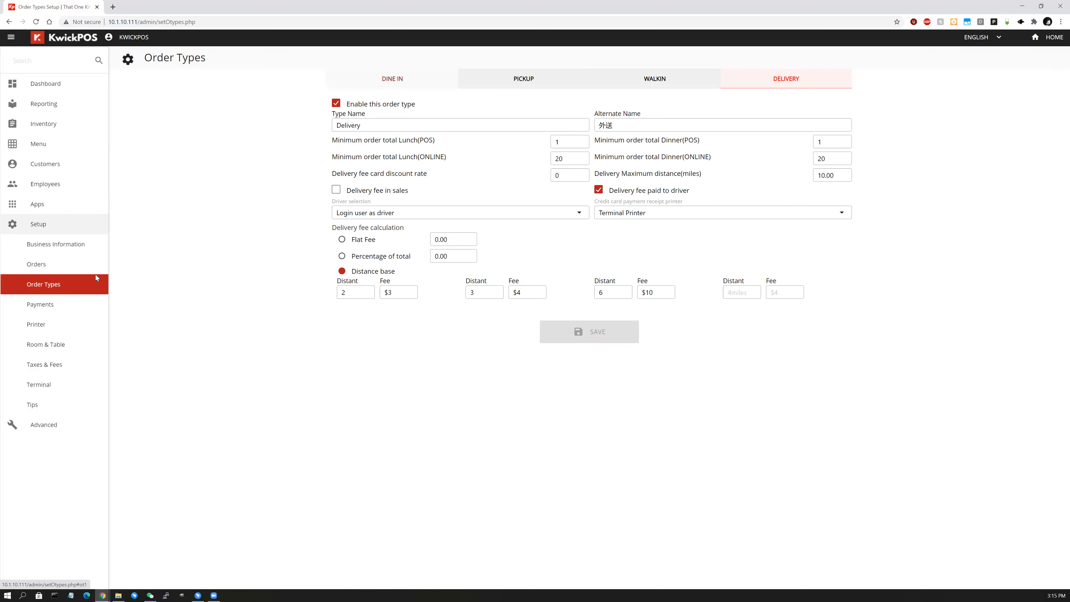
pyautogui.click(378, 87)
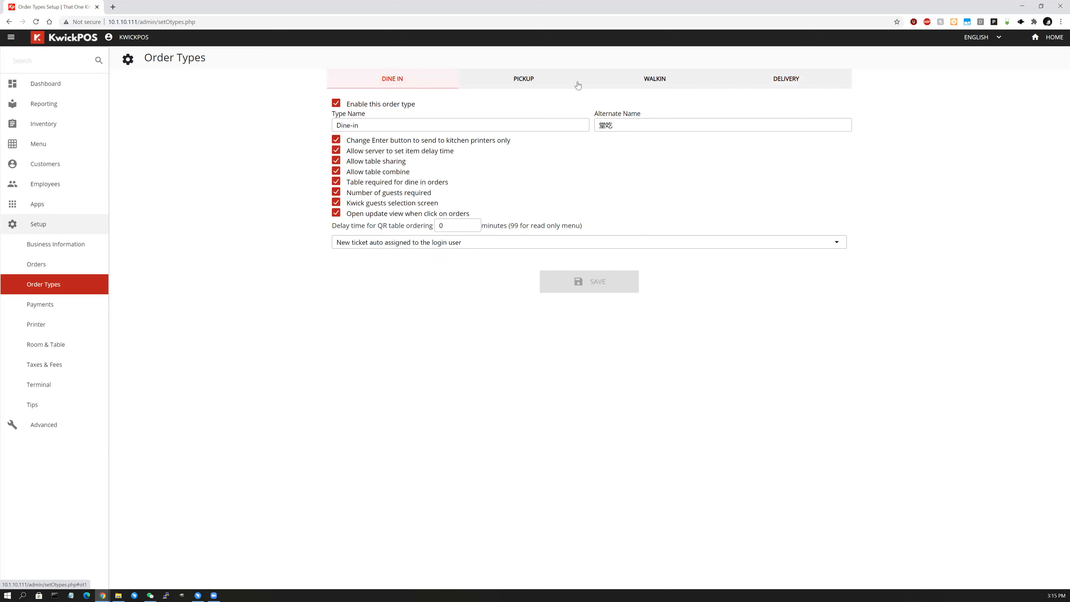
pyautogui.click(792, 75)
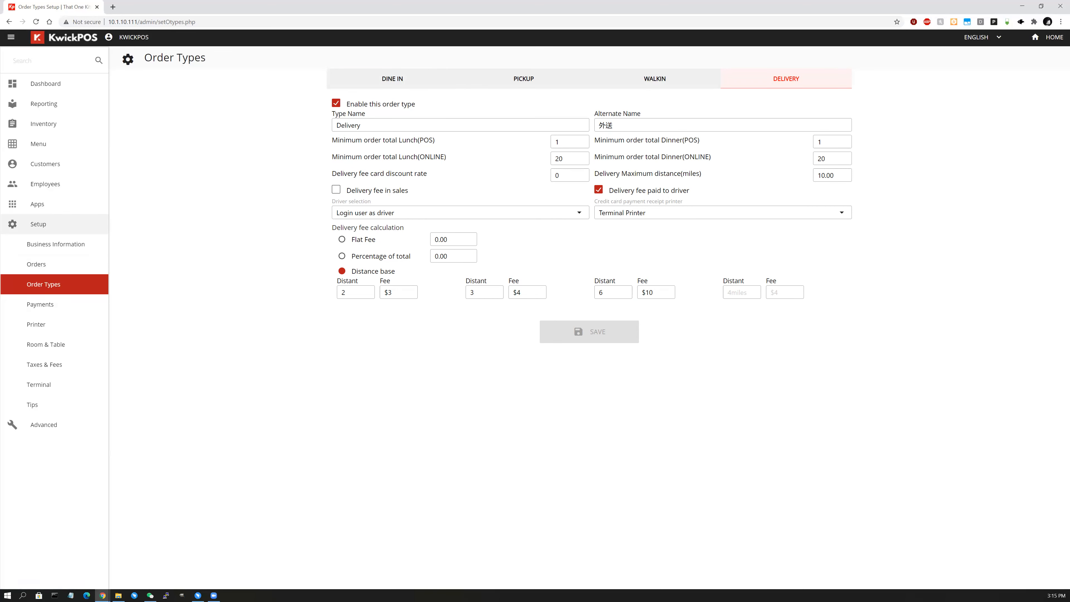
# In Cash Payment settings, keep No round up and turn on Print cash Payment receipt.
pyautogui.click(51, 307)
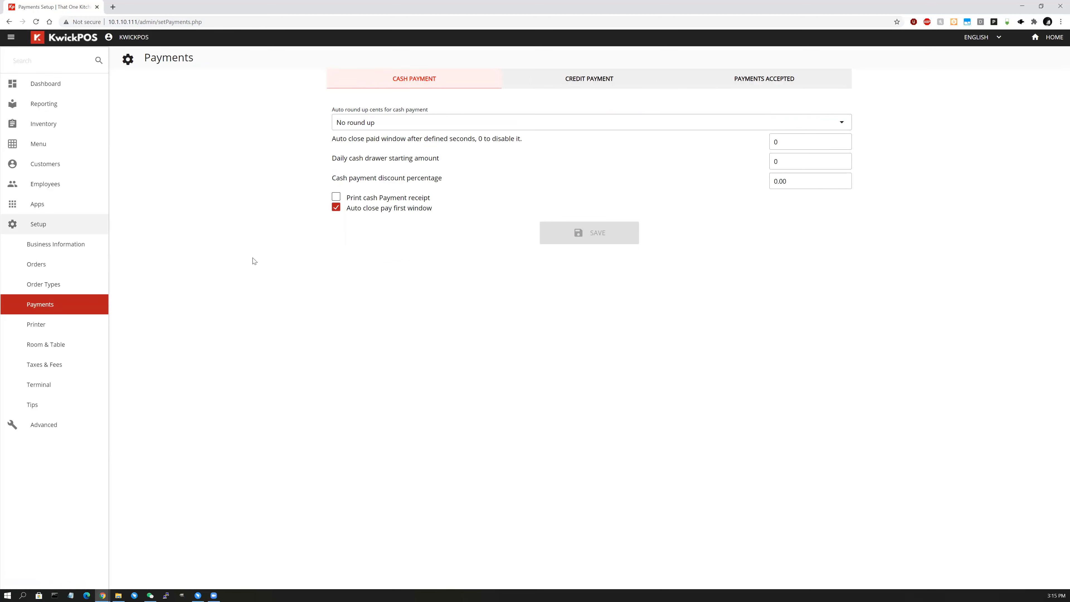
pyautogui.click(414, 123)
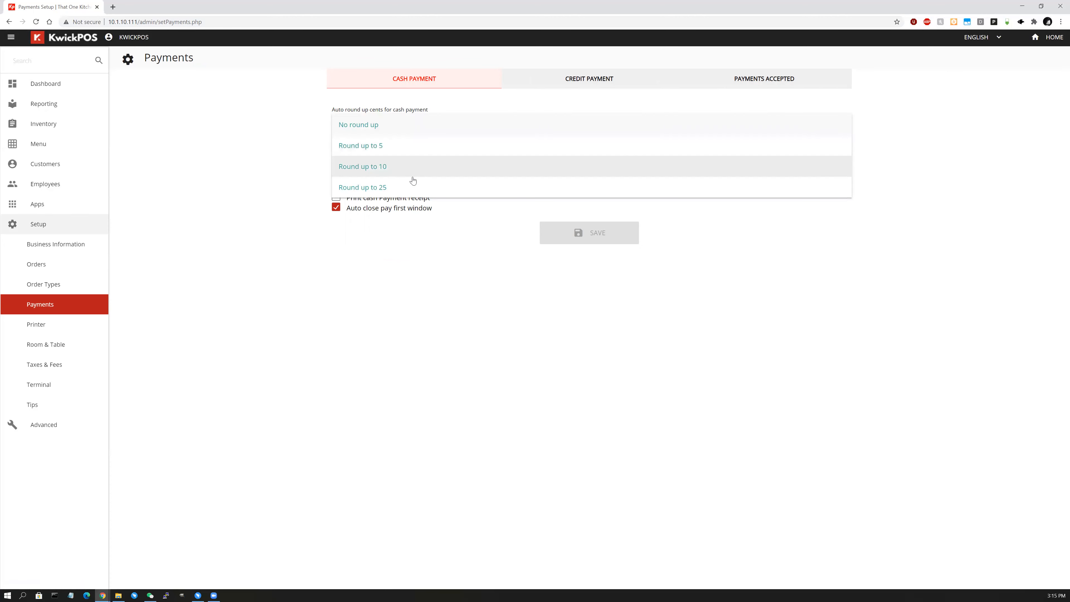
pyautogui.click(476, 293)
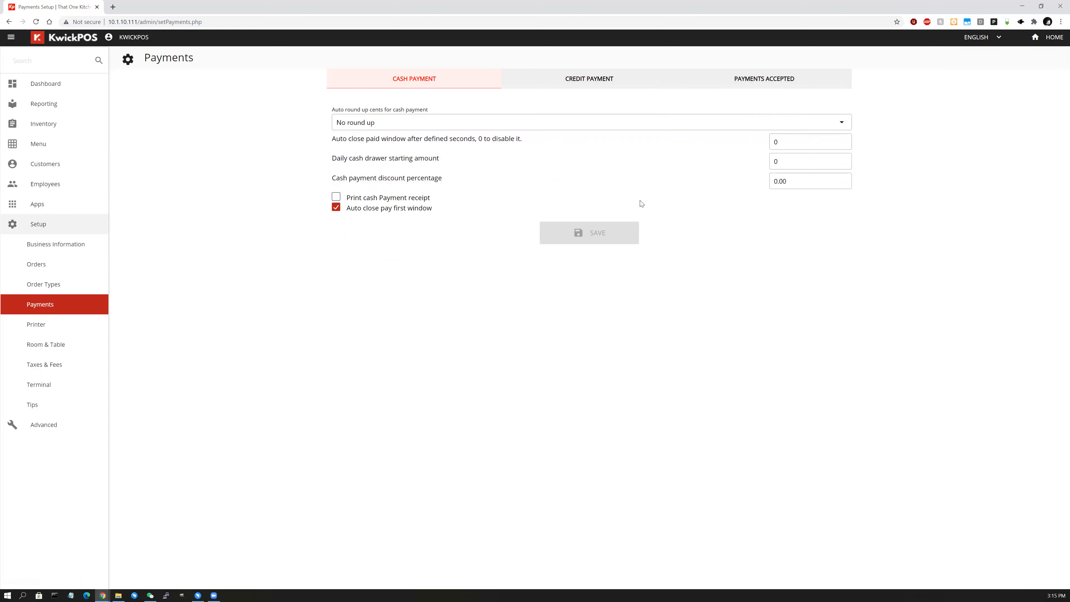
pyautogui.click(817, 180)
pyautogui.click(337, 197)
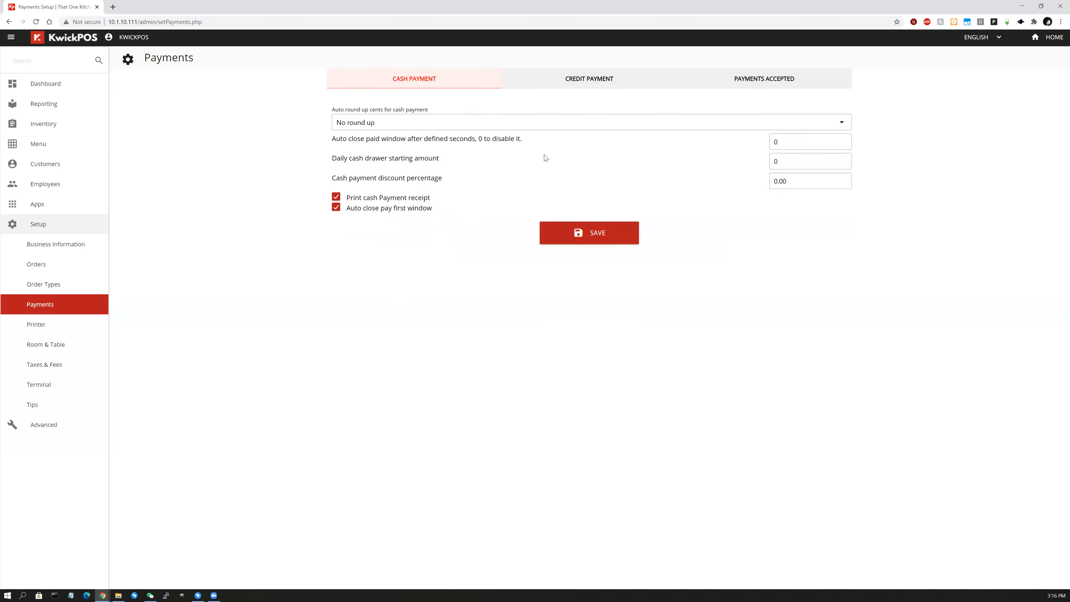
pyautogui.click(592, 83)
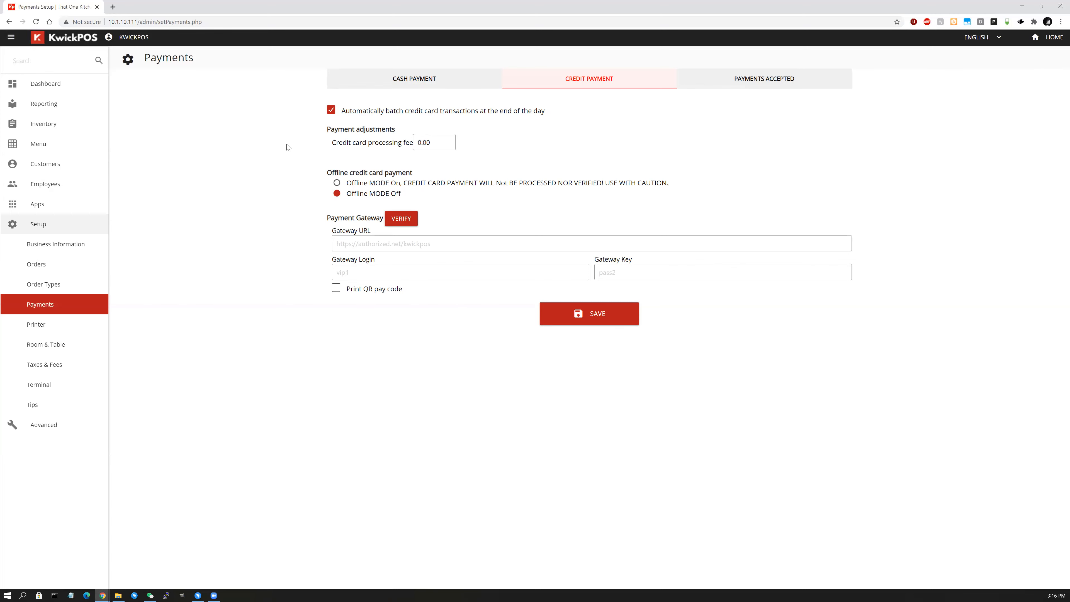
# Keep the 0.00 credit processing fee and switch offline credit card mode on.
pyautogui.doubleClick(428, 144)
pyautogui.click(435, 163)
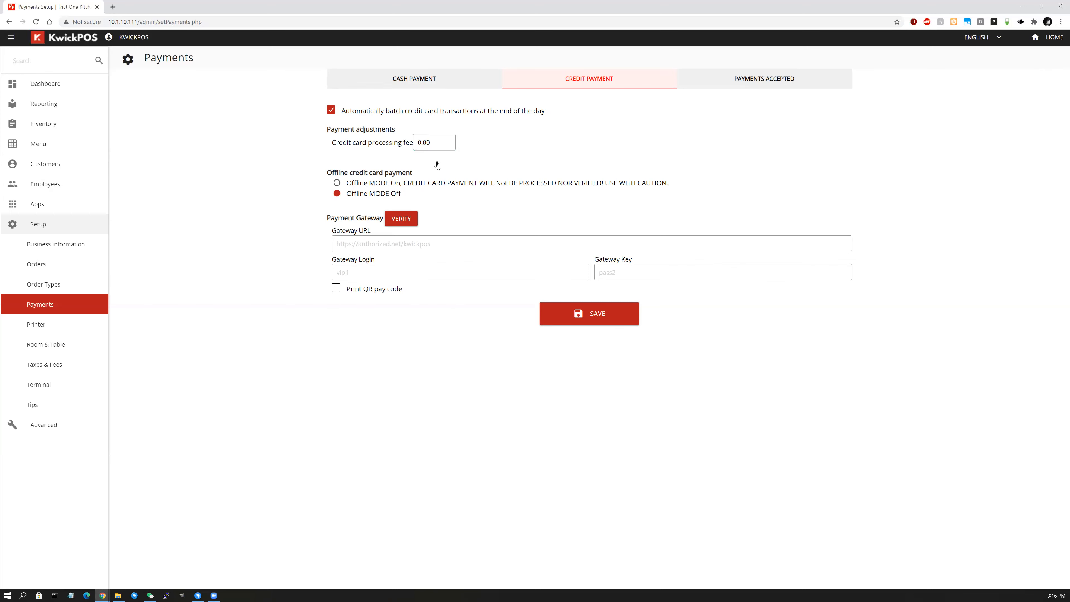
pyautogui.click(371, 185)
pyautogui.click(372, 195)
pyautogui.click(374, 184)
# Check the payment gateway fields and connection, then turn on Print QR pay code.
pyautogui.click(424, 243)
pyautogui.click(531, 273)
pyautogui.click(645, 278)
pyautogui.click(422, 351)
pyautogui.click(393, 223)
pyautogui.click(514, 243)
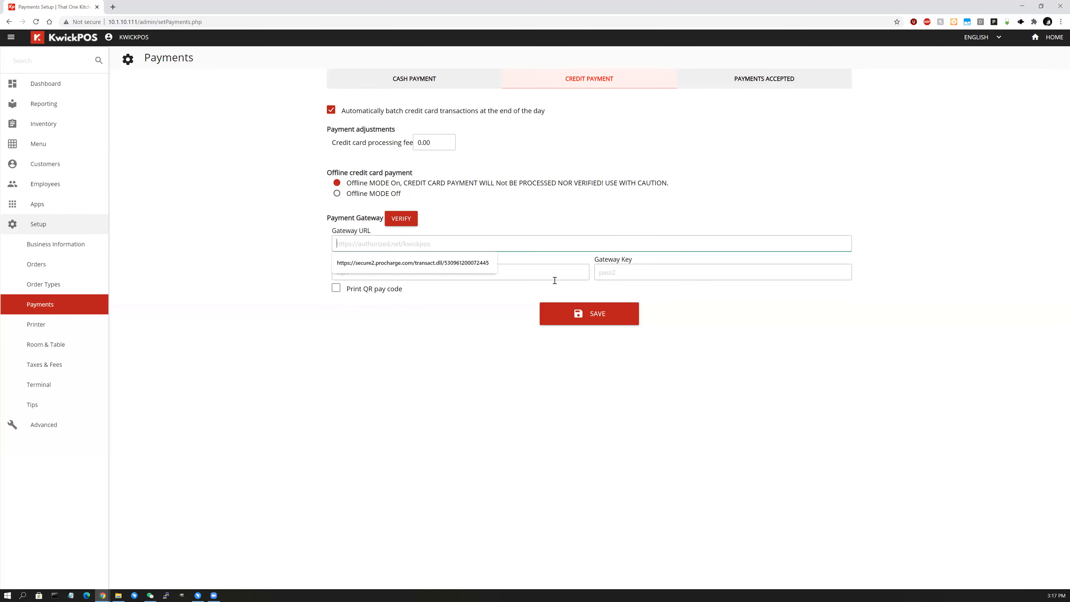
pyautogui.click(744, 305)
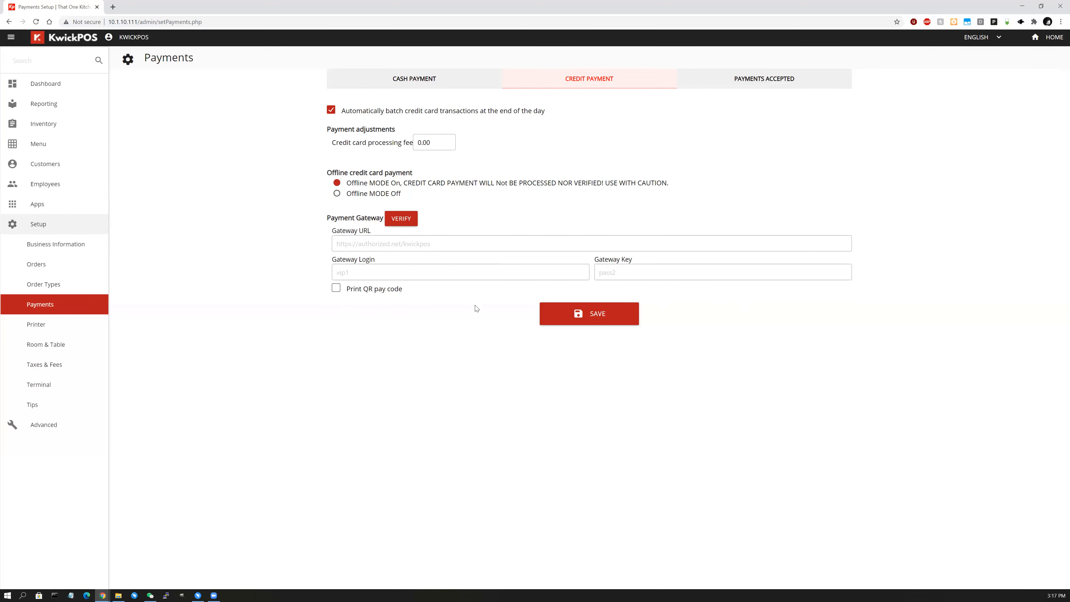
pyautogui.click(337, 290)
# Add a new payment type named DoorDash and save the payment types.
pyautogui.click(760, 82)
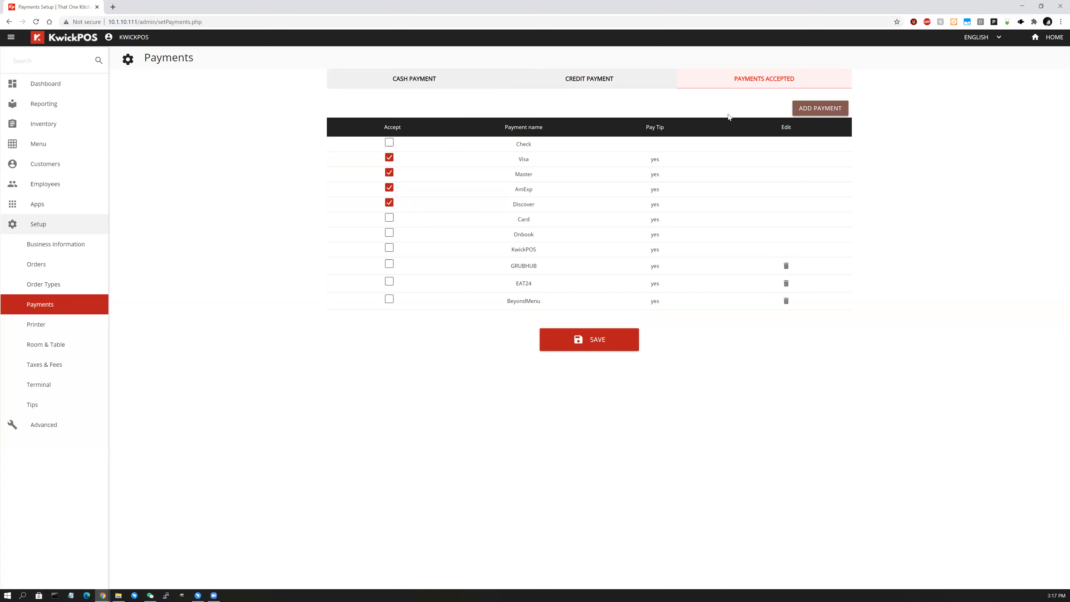
pyautogui.click(808, 108)
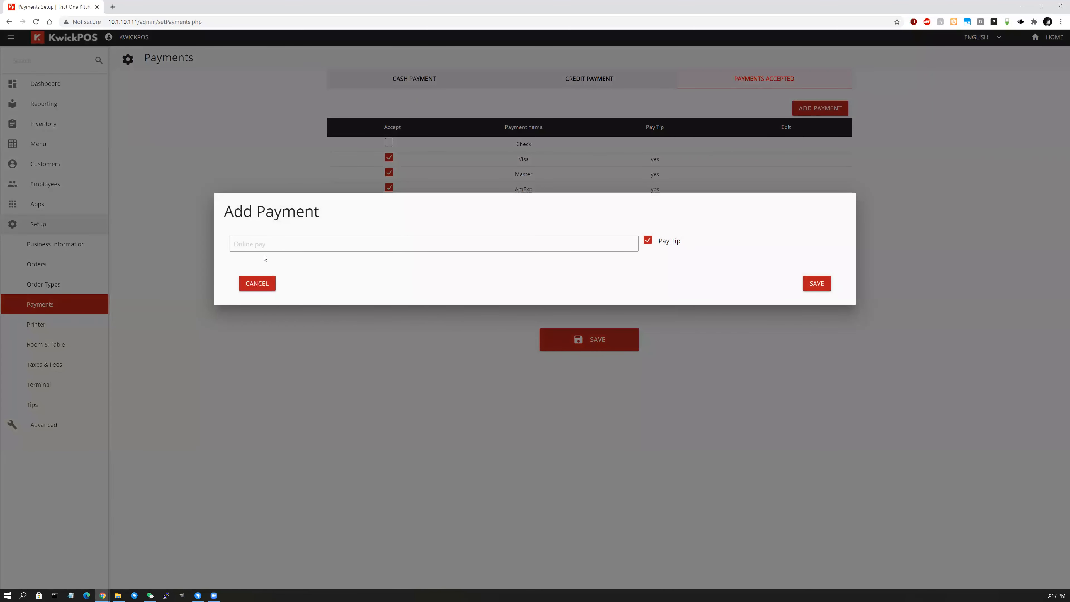
pyautogui.click(264, 251)
pyautogui.write('DoorDa')
pyautogui.press('BackSpace')
pyautogui.press('BackSpace')
pyautogui.press('BackSpace')
pyautogui.write('orDash')
pyautogui.click(815, 287)
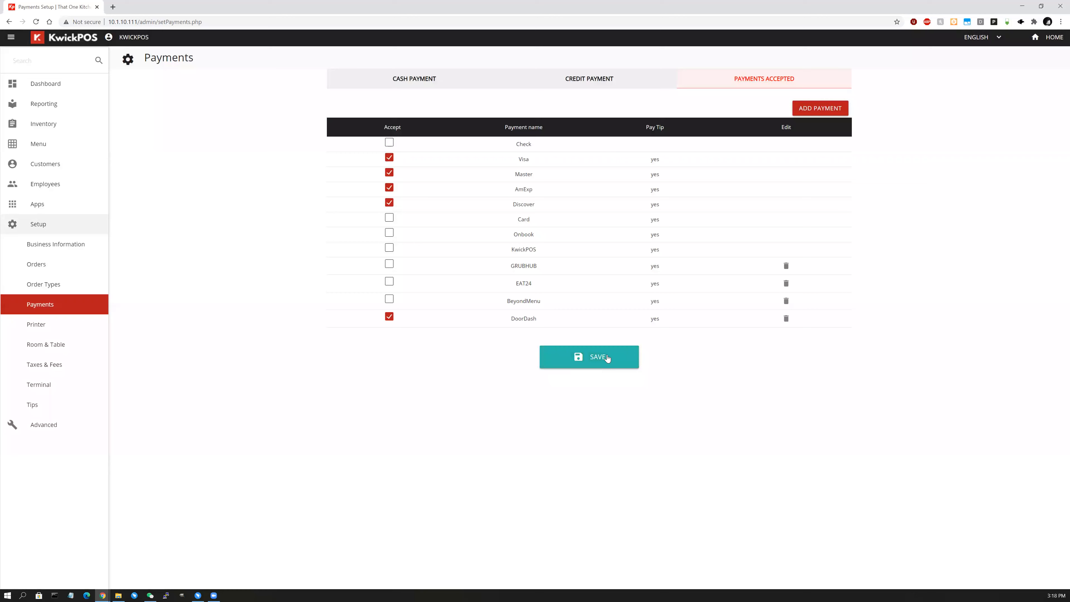
pyautogui.click(607, 354)
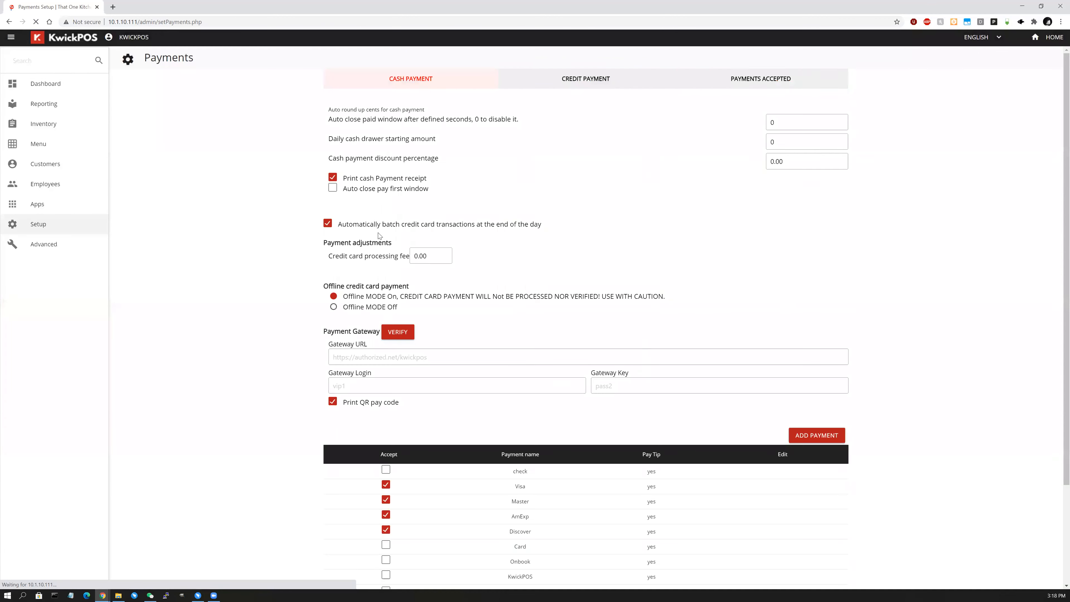
# Accept BeyondMenu and EAT24 payments and save the changes.
pyautogui.click(785, 86)
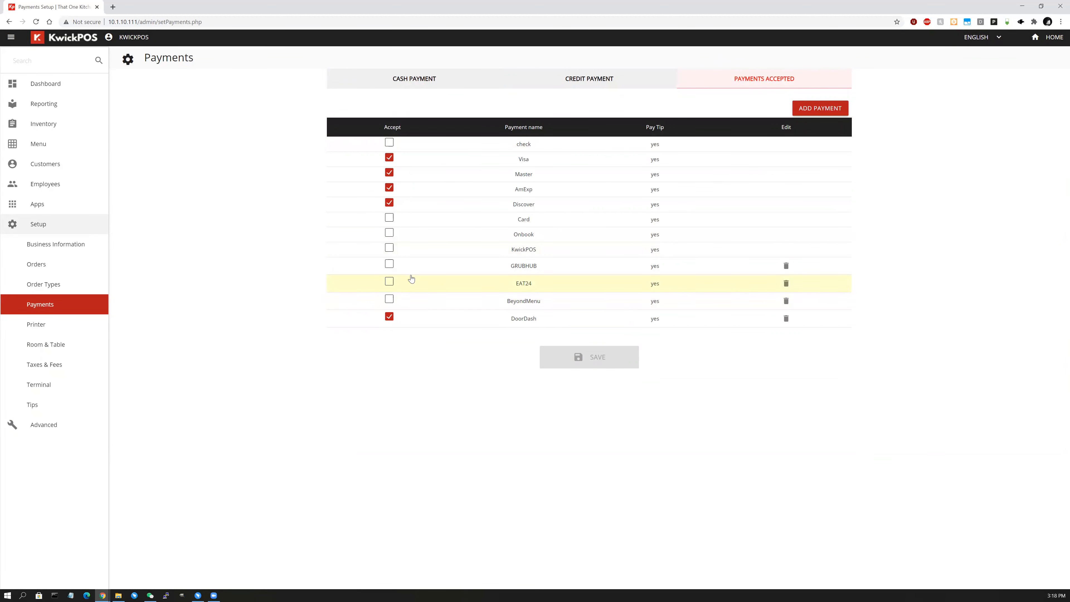
pyautogui.click(390, 299)
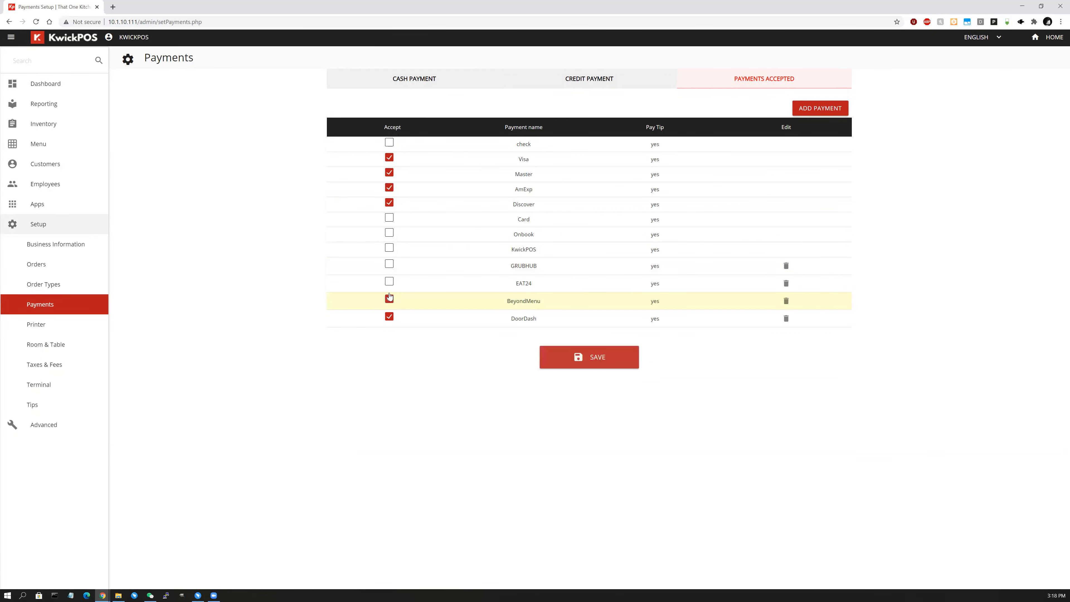
pyautogui.click(606, 355)
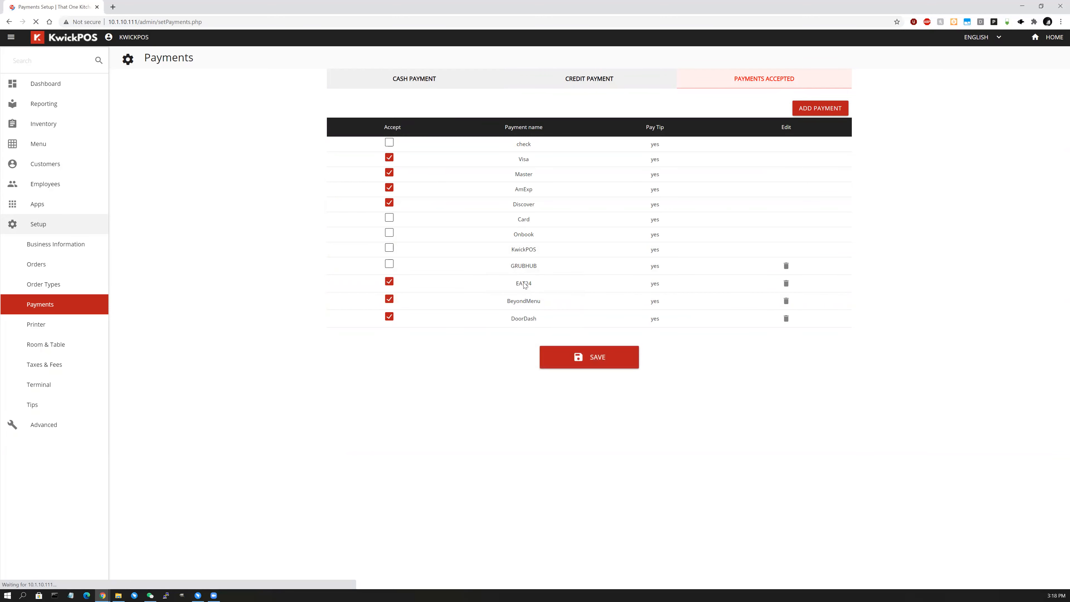
pyautogui.click(766, 83)
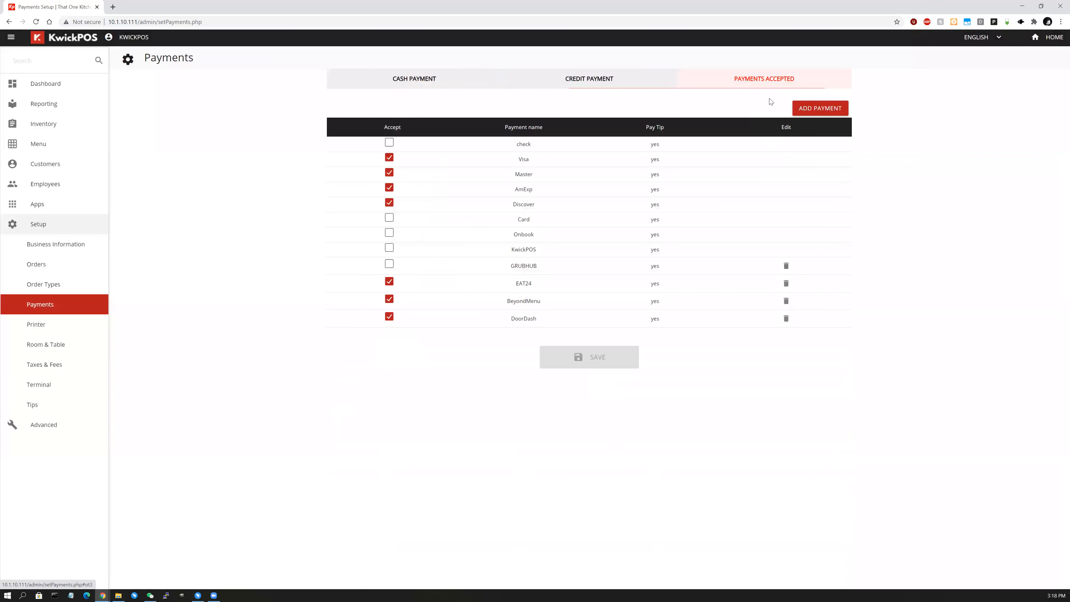
# From the POS home, open the Orders list and pick dine-in ticket 2 ($16.41).
pyautogui.click(1045, 40)
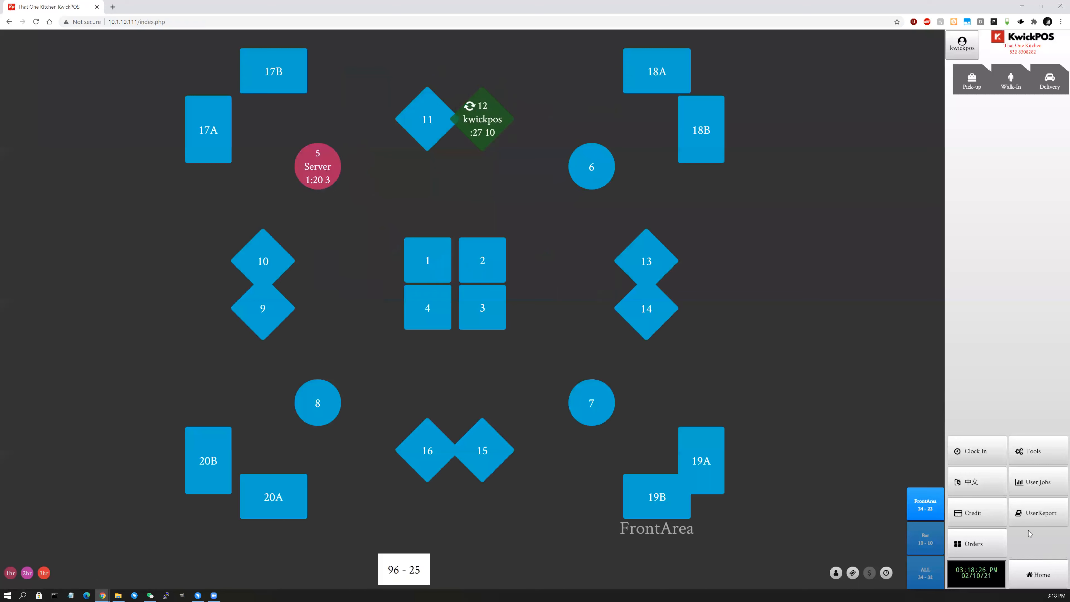
pyautogui.click(985, 544)
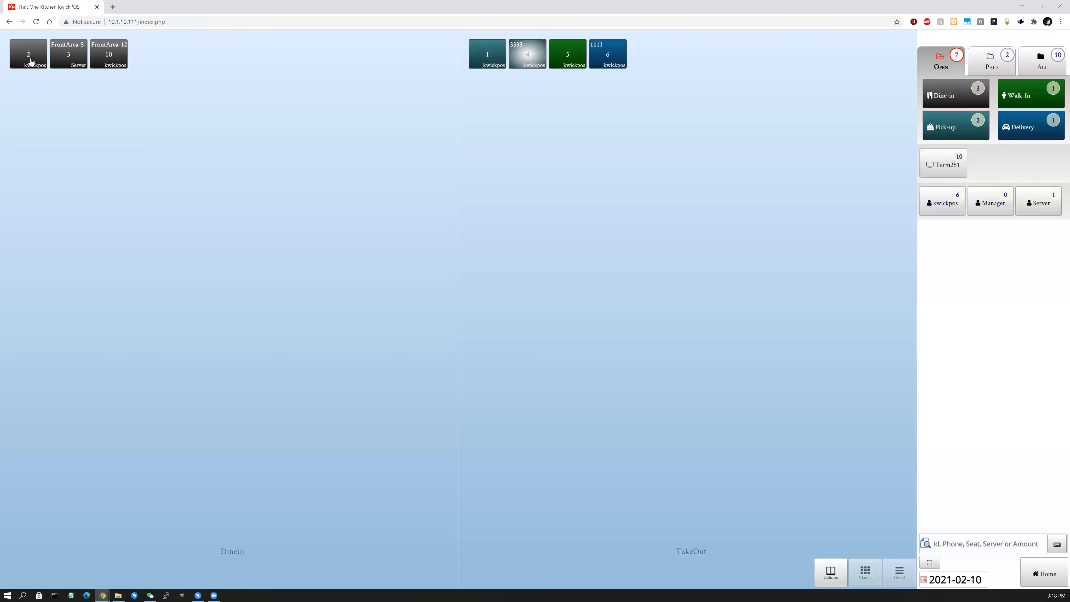
pyautogui.click(32, 61)
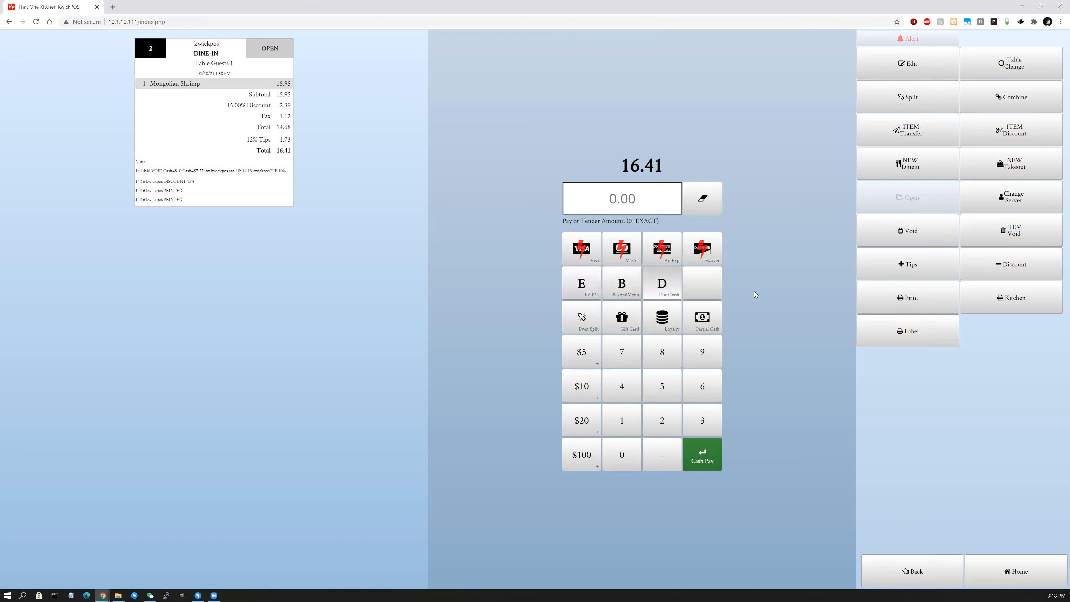
# Tender ticket 2's $16.41 with DoorDash, leaving 0.00 change.
pyautogui.click(666, 285)
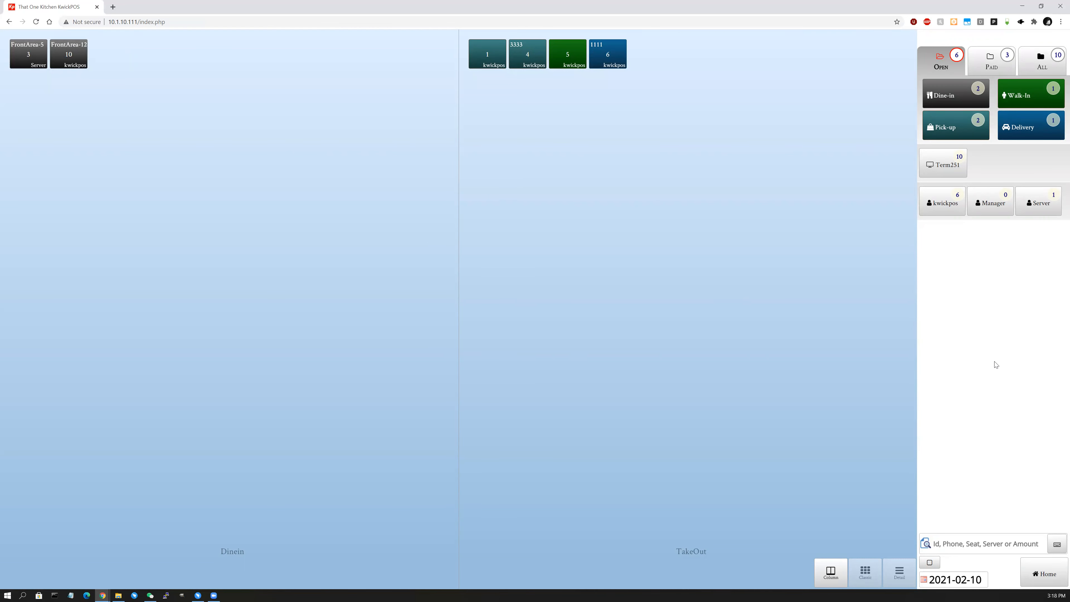
pyautogui.click(1044, 567)
# Go through Tools to the Back Office and open Setup's Room & Table page showing FRONTAREA.
pyautogui.click(1043, 456)
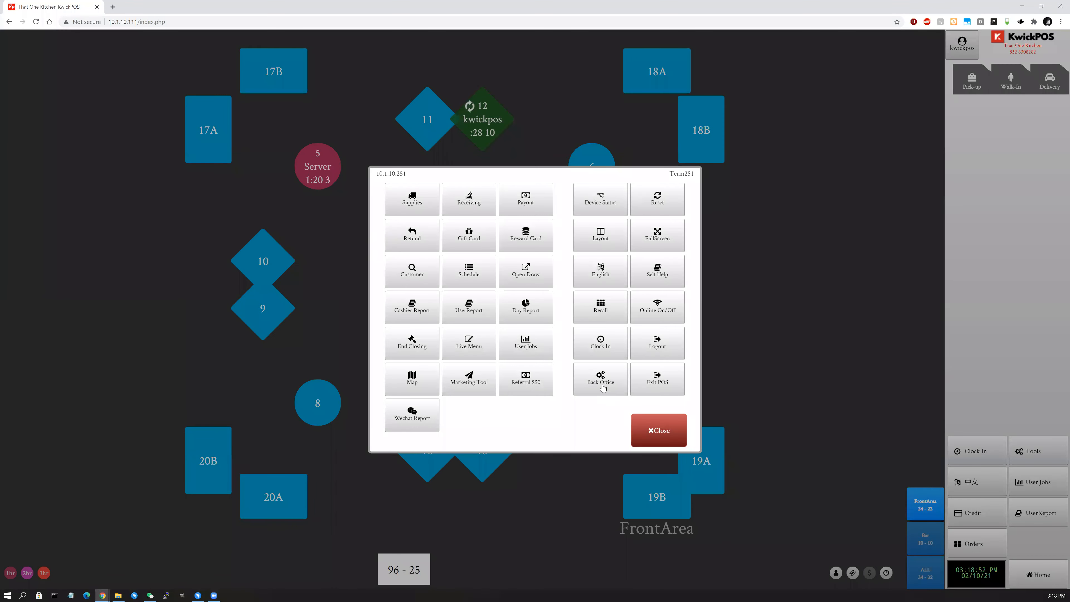
pyautogui.click(600, 378)
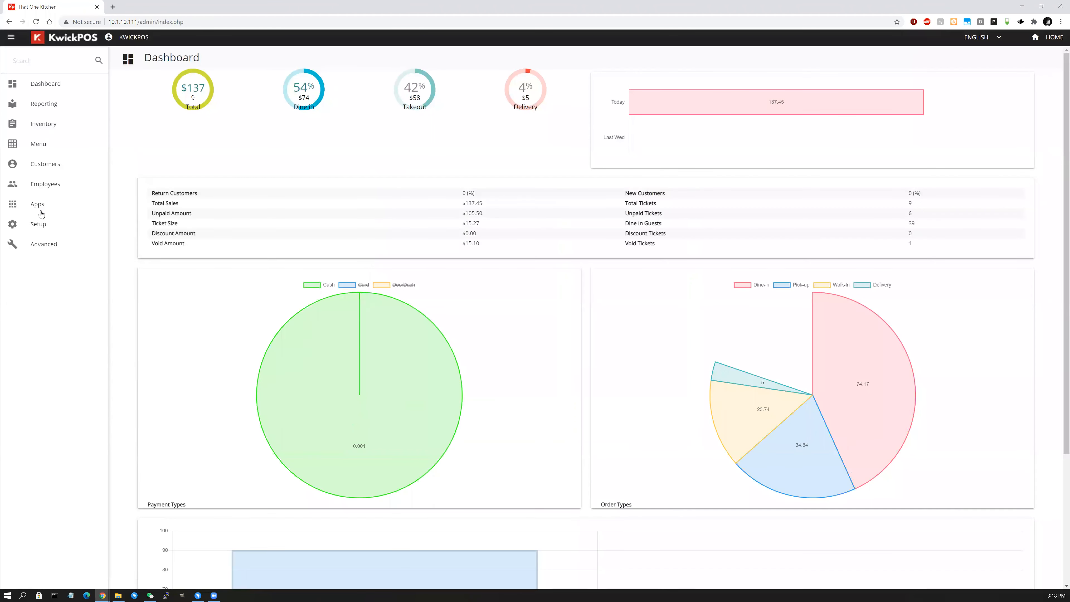
pyautogui.click(47, 233)
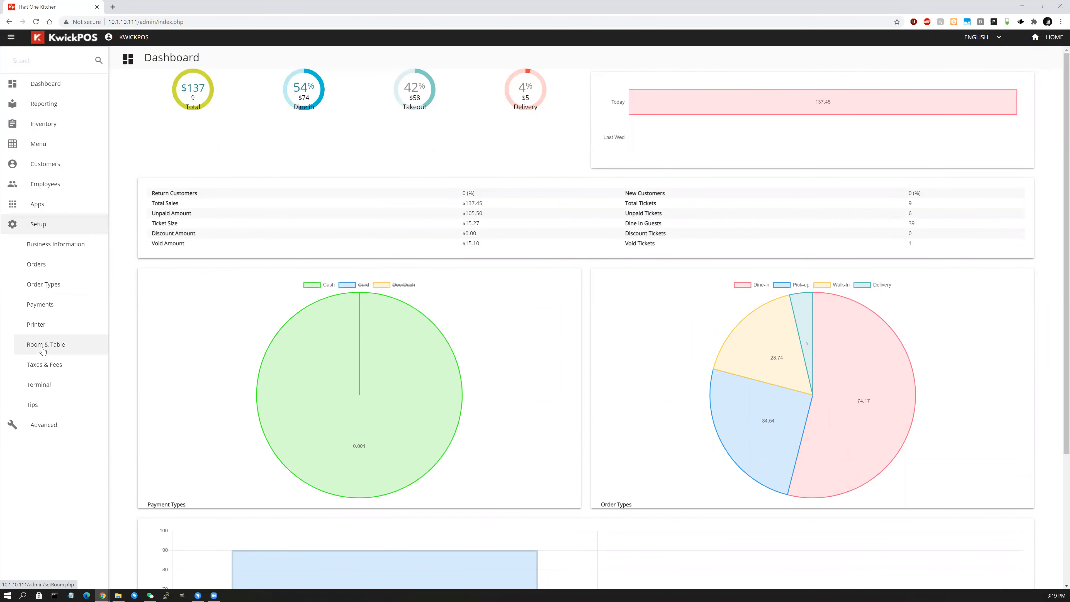
pyautogui.click(43, 351)
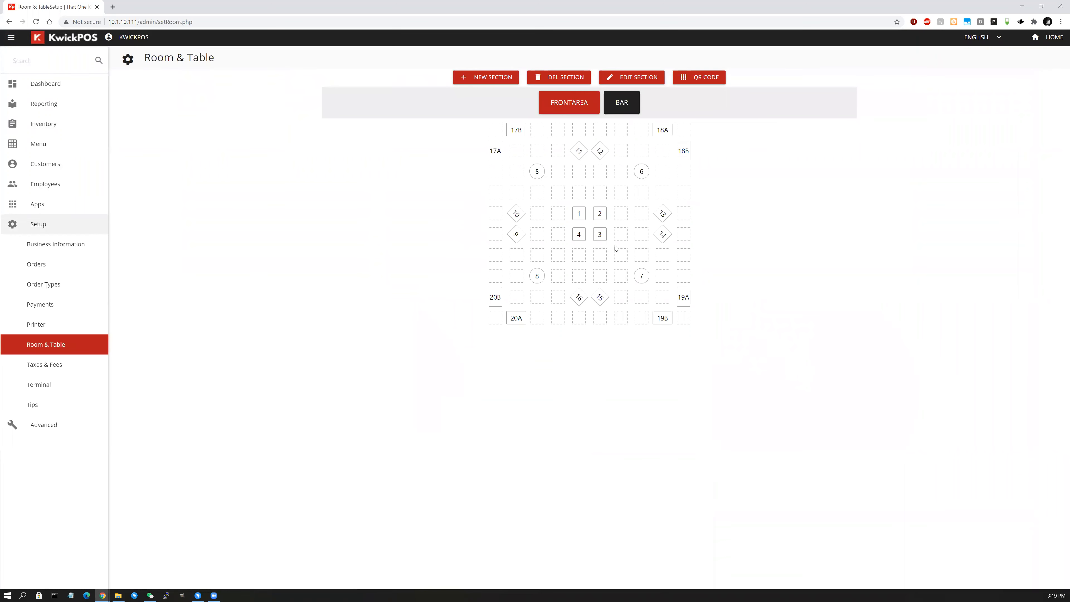
pyautogui.click(600, 193)
pyautogui.click(497, 250)
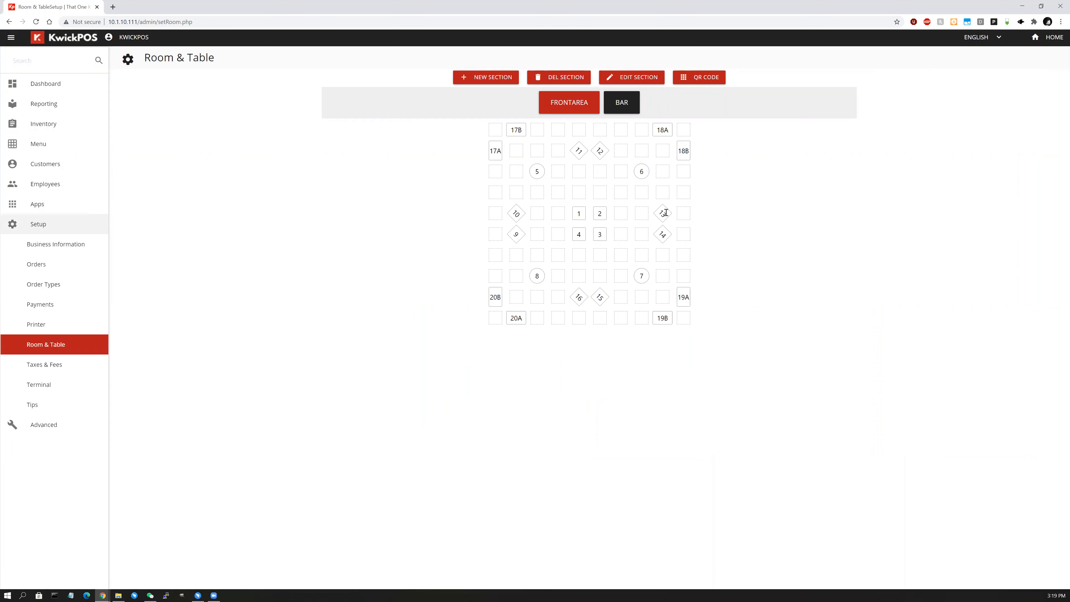
pyautogui.click(663, 172)
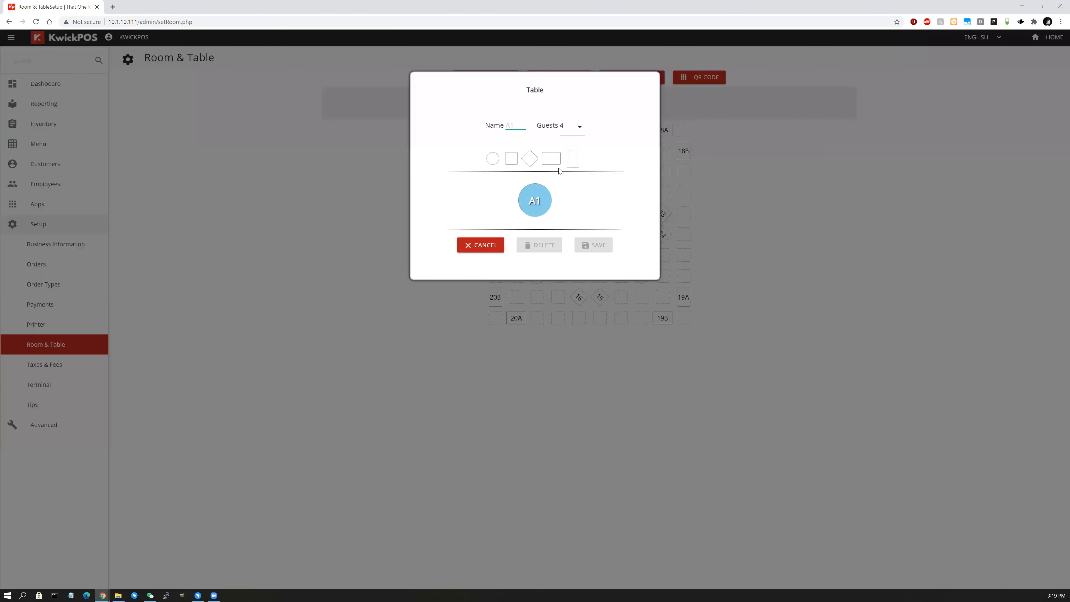
pyautogui.write('F')
pyautogui.click(579, 127)
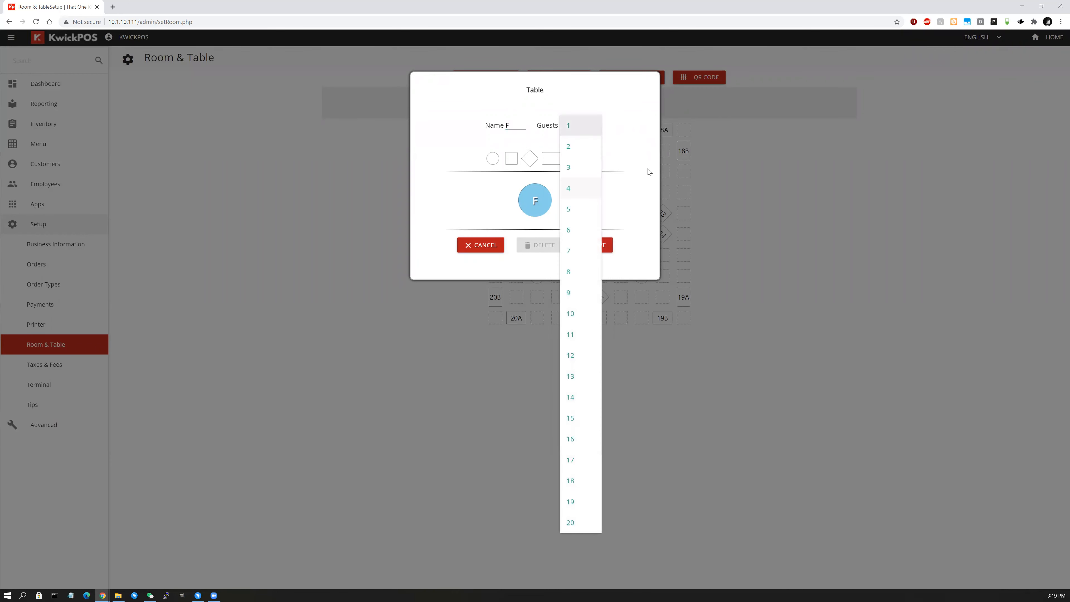
pyautogui.click(585, 129)
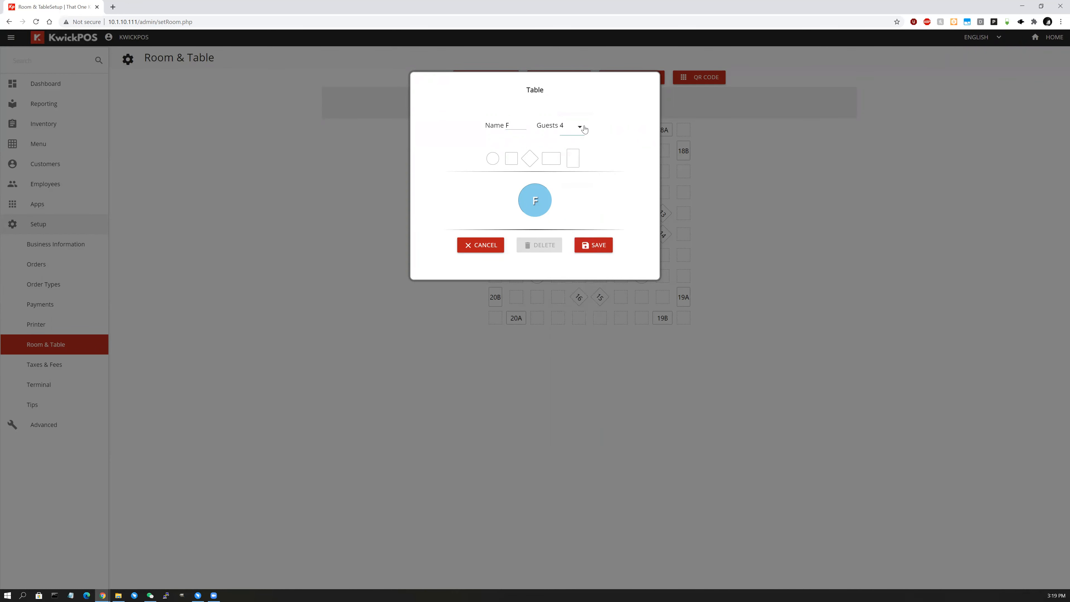
pyautogui.click(530, 160)
pyautogui.click(573, 159)
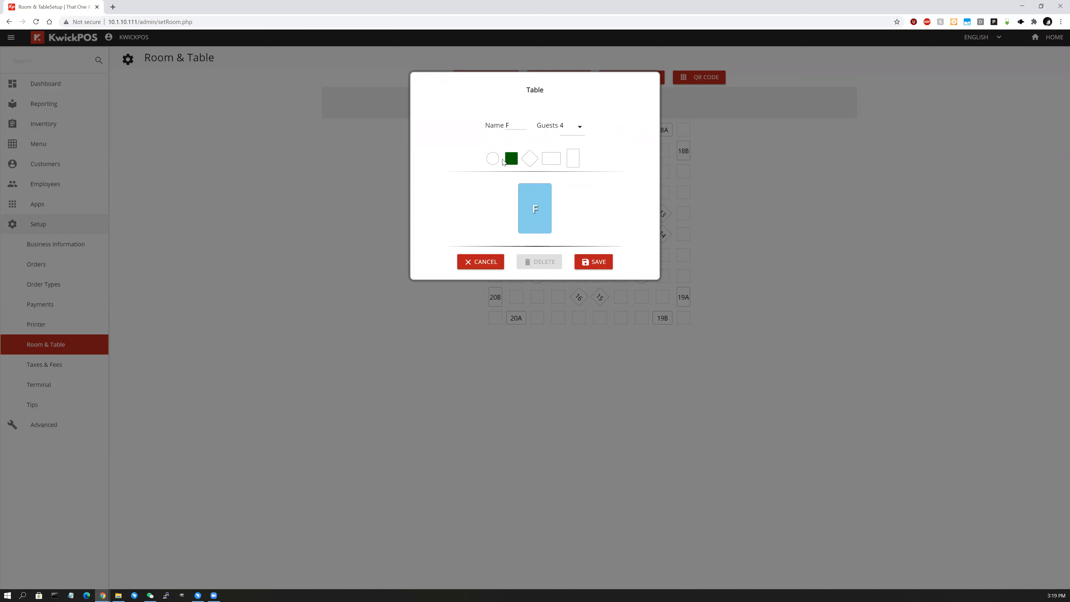
pyautogui.click(493, 158)
pyautogui.click(592, 247)
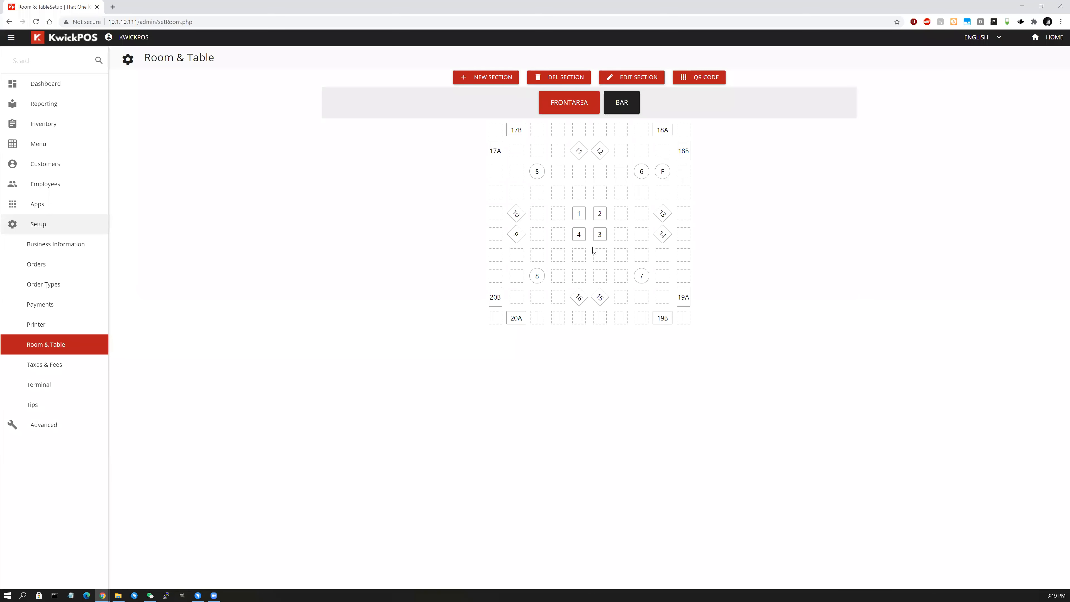
pyautogui.click(663, 172)
pyautogui.click(550, 246)
# Create a new section, fix the mistyped name to BACK, and save it.
pyautogui.click(622, 108)
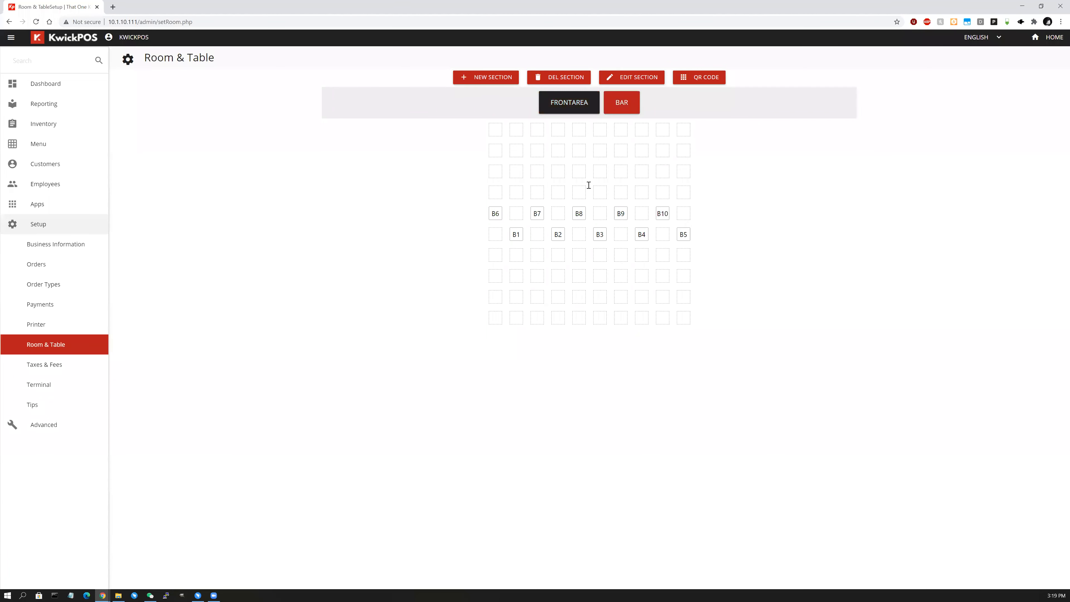
pyautogui.click(488, 81)
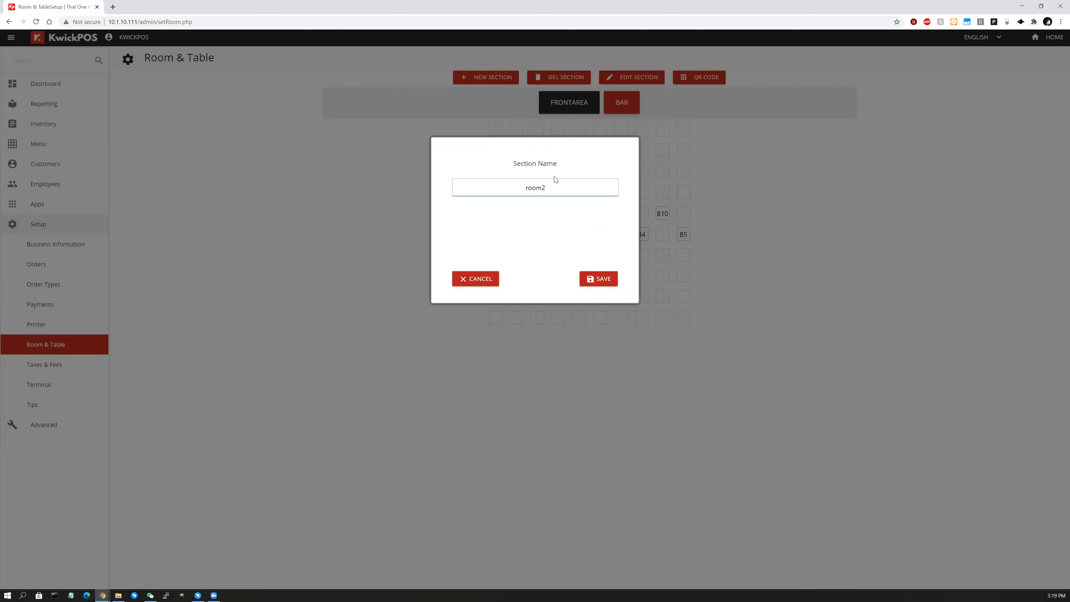
pyautogui.doubleClick(556, 187)
pyautogui.write('bar')
pyautogui.press('BackSpace')
pyautogui.press('BackSpace')
pyautogui.press('BackSpace')
pyautogui.write('BACK')
pyautogui.click(612, 279)
pyautogui.click(602, 281)
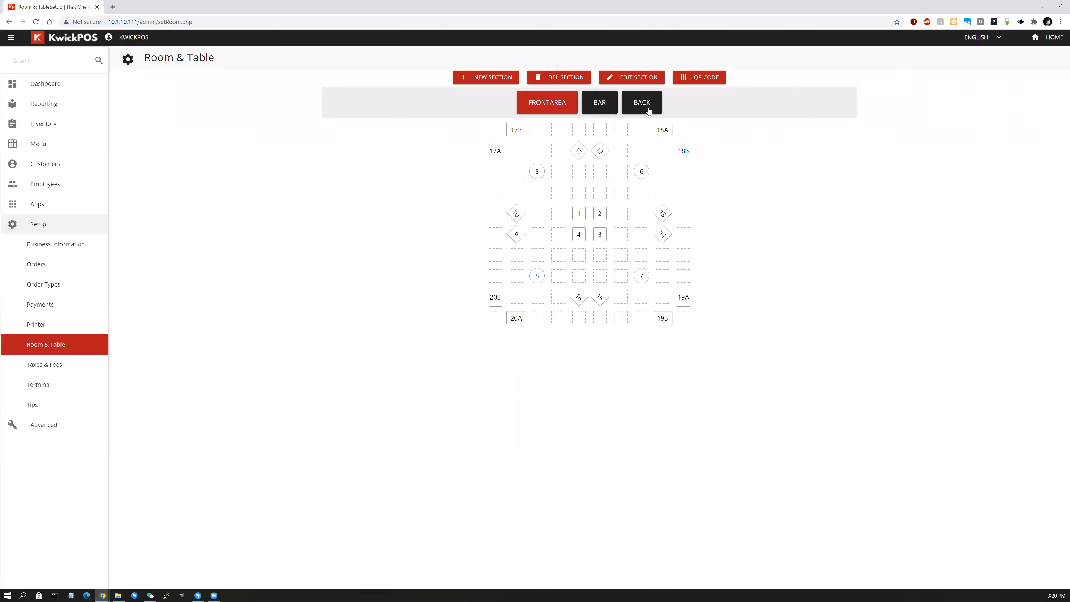
# In the BACK section, add table 1 and a square table 2 to the grid.
pyautogui.click(644, 108)
pyautogui.click(579, 234)
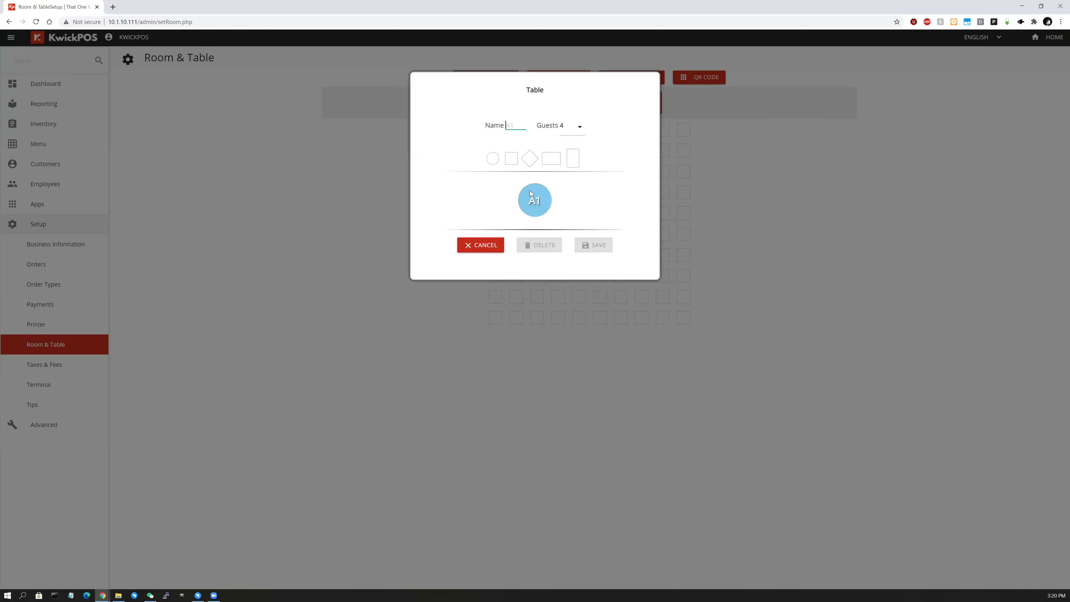
pyautogui.write('1')
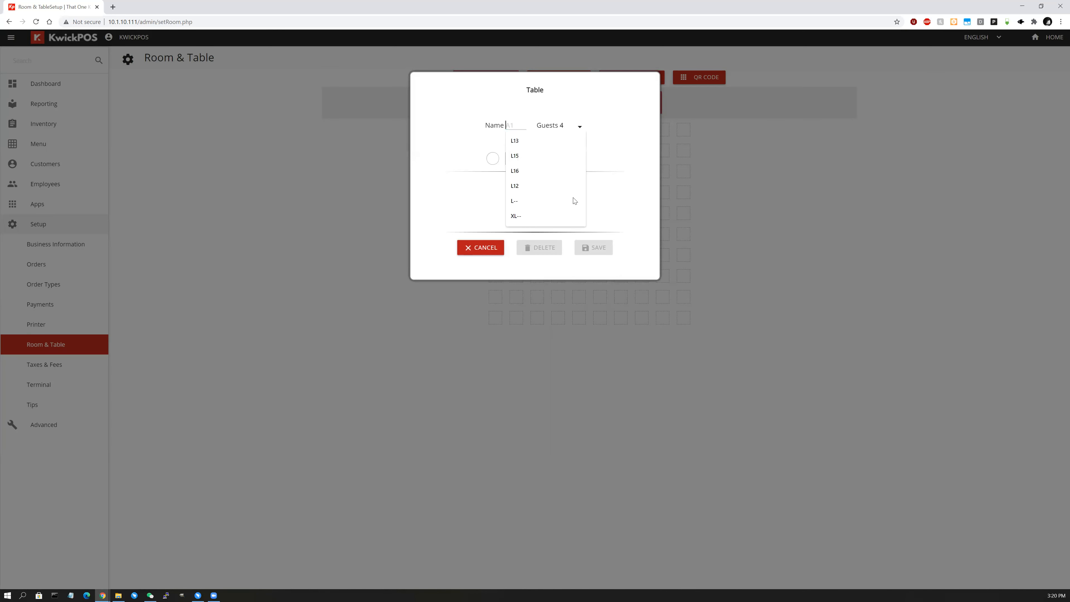
pyautogui.click(611, 244)
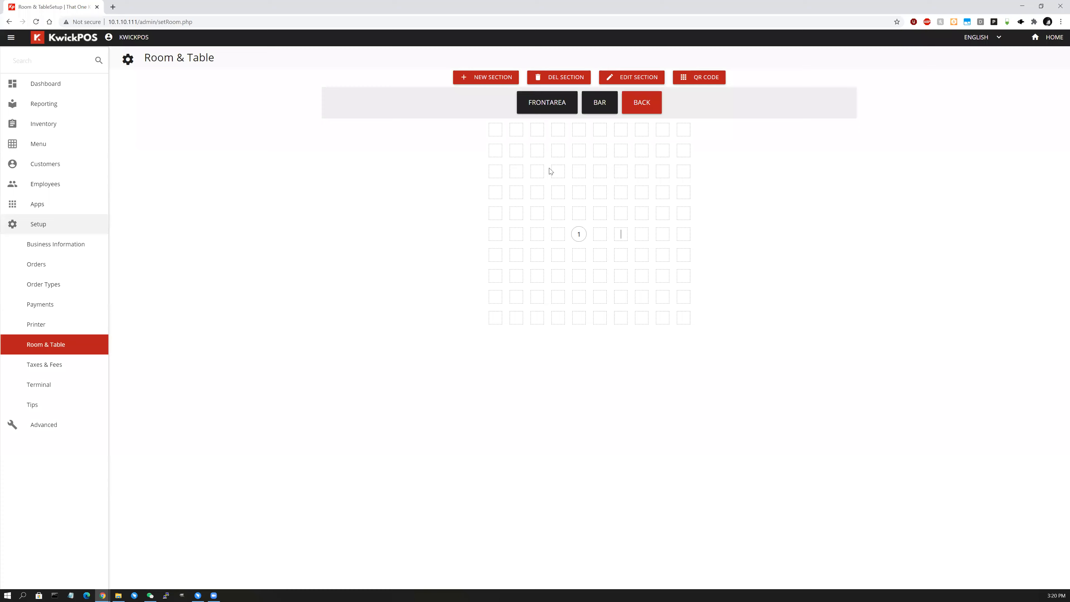
pyautogui.click(551, 171)
pyautogui.write('2')
pyautogui.click(514, 163)
pyautogui.click(594, 246)
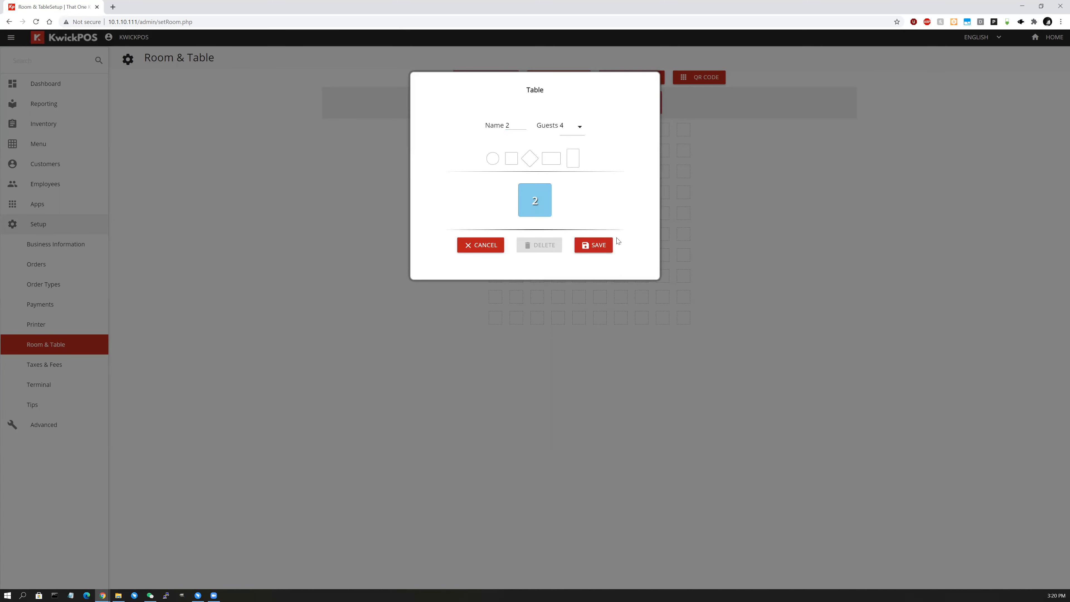
# Add table 3 and a tall rectangular table 4 to the BACK grid.
pyautogui.write('3')
pyautogui.click(600, 244)
pyautogui.click(554, 169)
pyautogui.write('4')
pyautogui.click(572, 159)
pyautogui.click(599, 261)
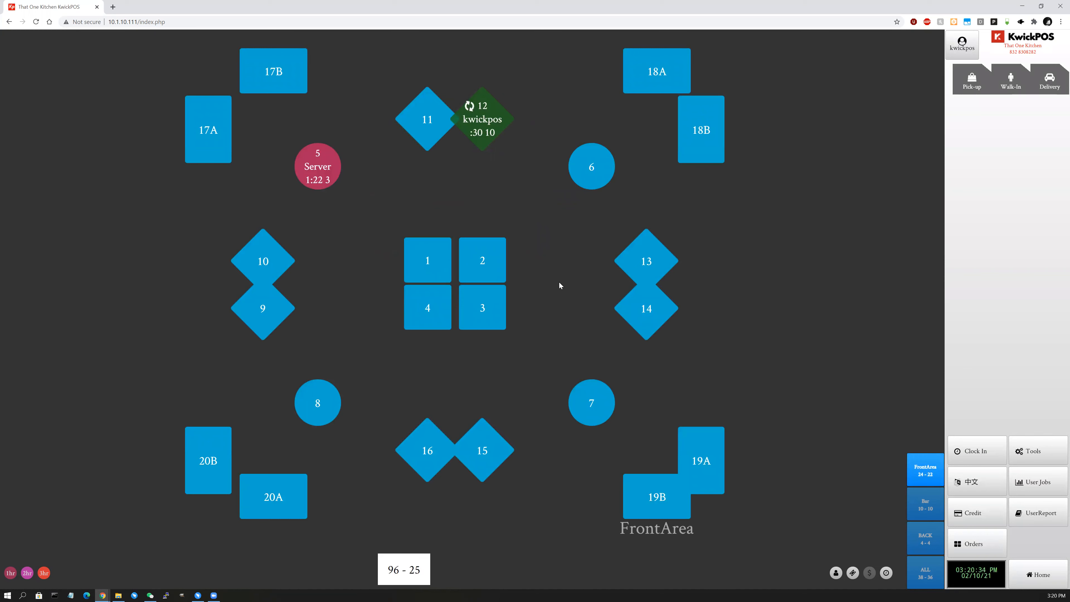
# View the Bar and BACK floor plans, then return to the back-office Dashboard.
pyautogui.click(934, 505)
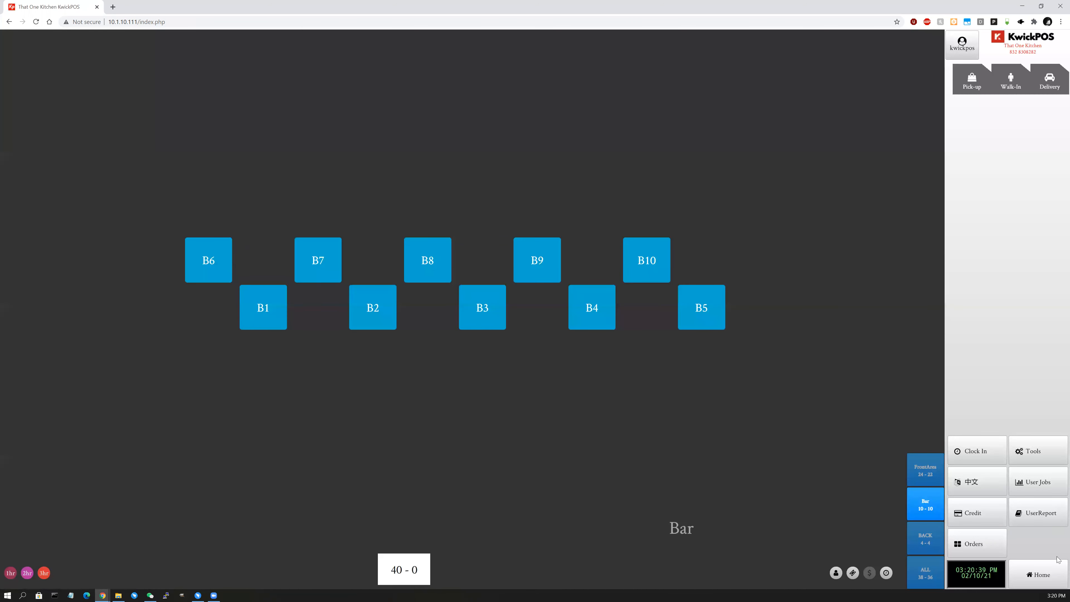
pyautogui.click(927, 546)
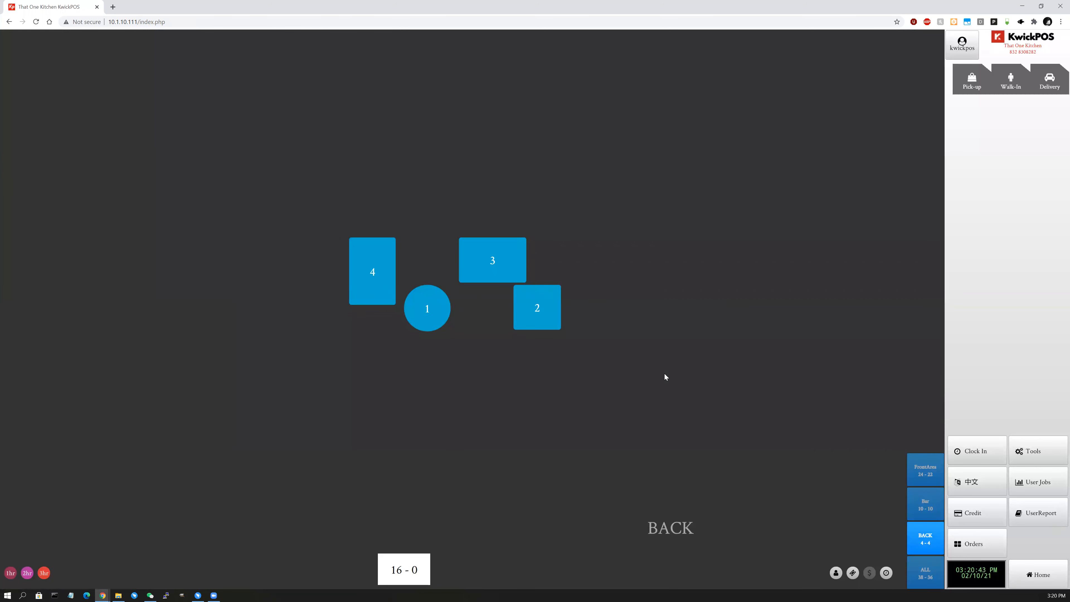
pyautogui.click(1033, 450)
pyautogui.click(603, 392)
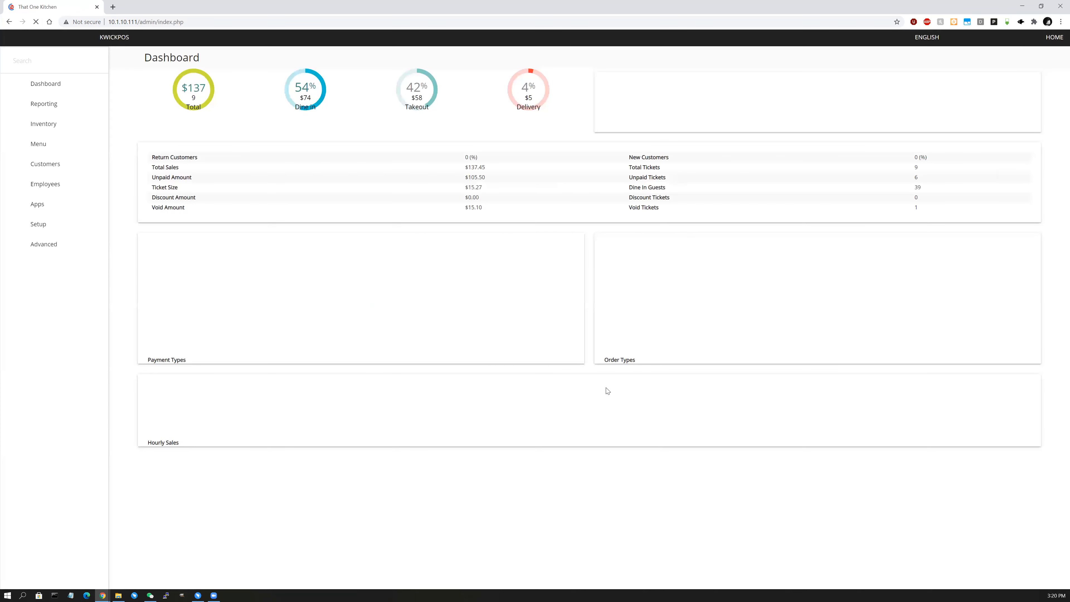
# Reopen Setup > Room & Table, check BAR, and settle on FRONTAREA's tables 1–20.
pyautogui.click(37, 225)
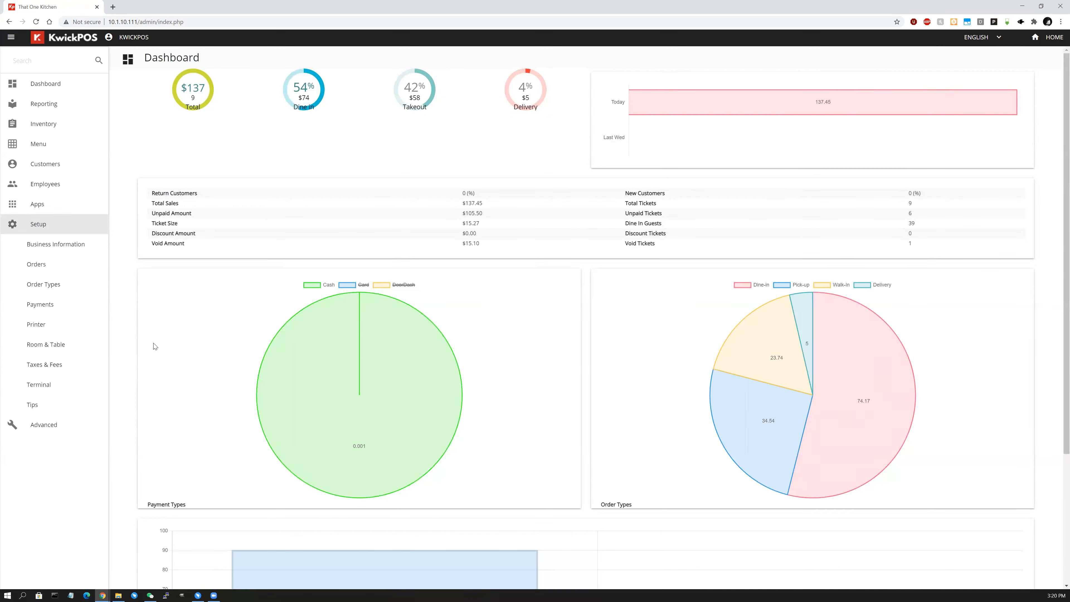
pyautogui.click(70, 344)
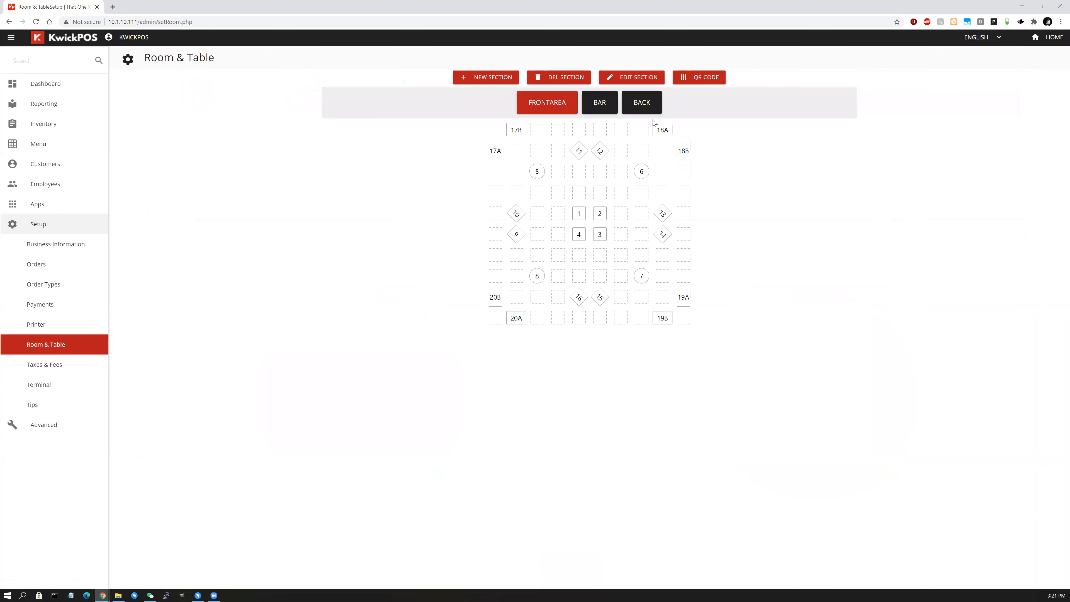
pyautogui.click(599, 108)
pyautogui.click(564, 106)
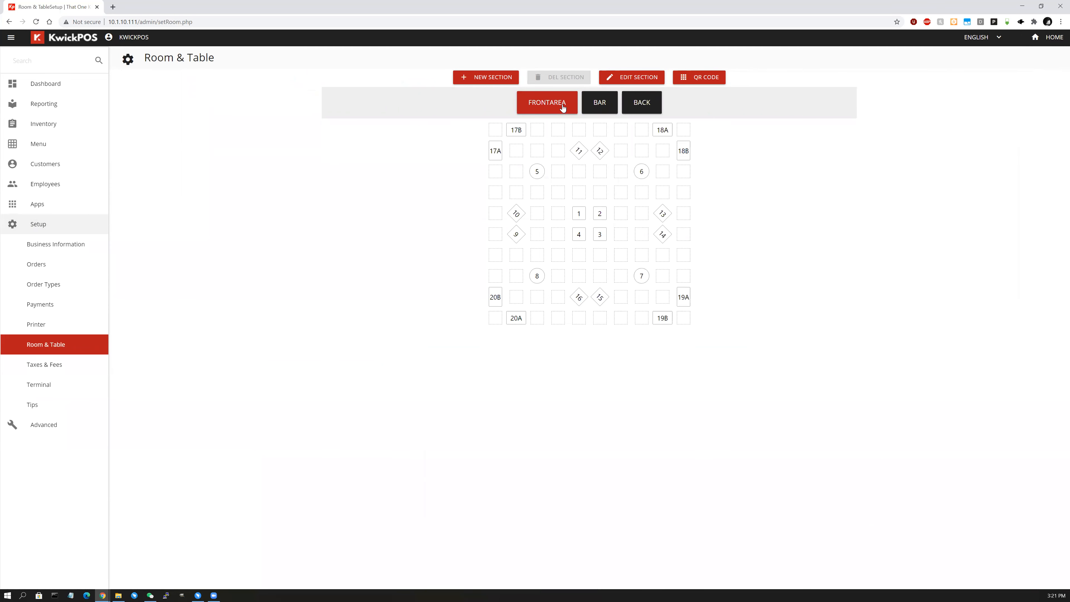
# Generate and scroll through the QR ordering codes for the FrontArea tables, then close the list.
pyautogui.click(695, 80)
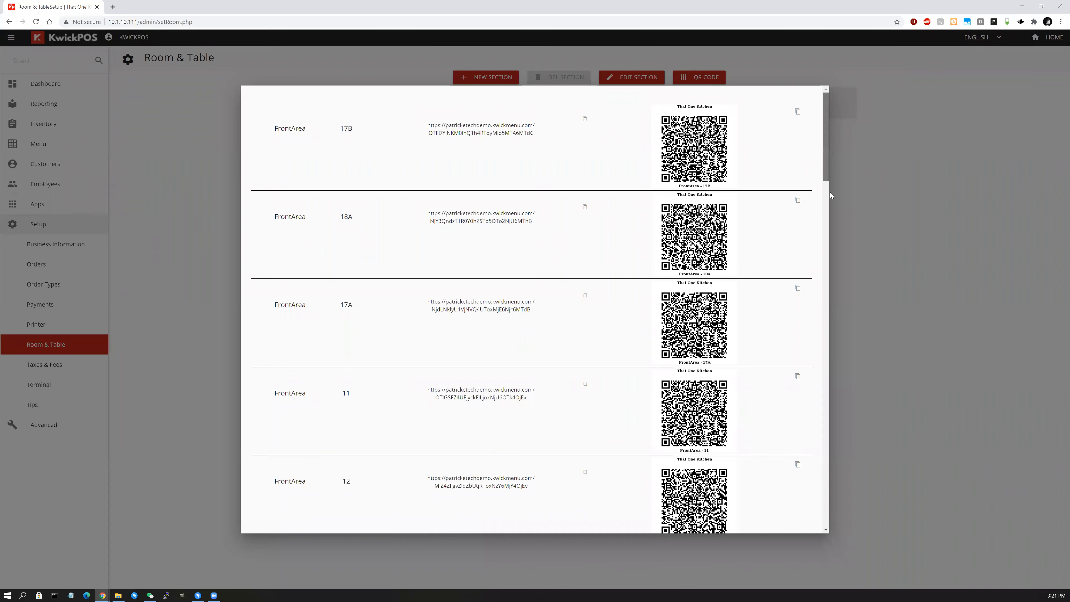
pyautogui.click(828, 224)
pyautogui.moveTo(826, 164); pyautogui.dragTo(825, 122)
pyautogui.scroll(-20, 713, 247)
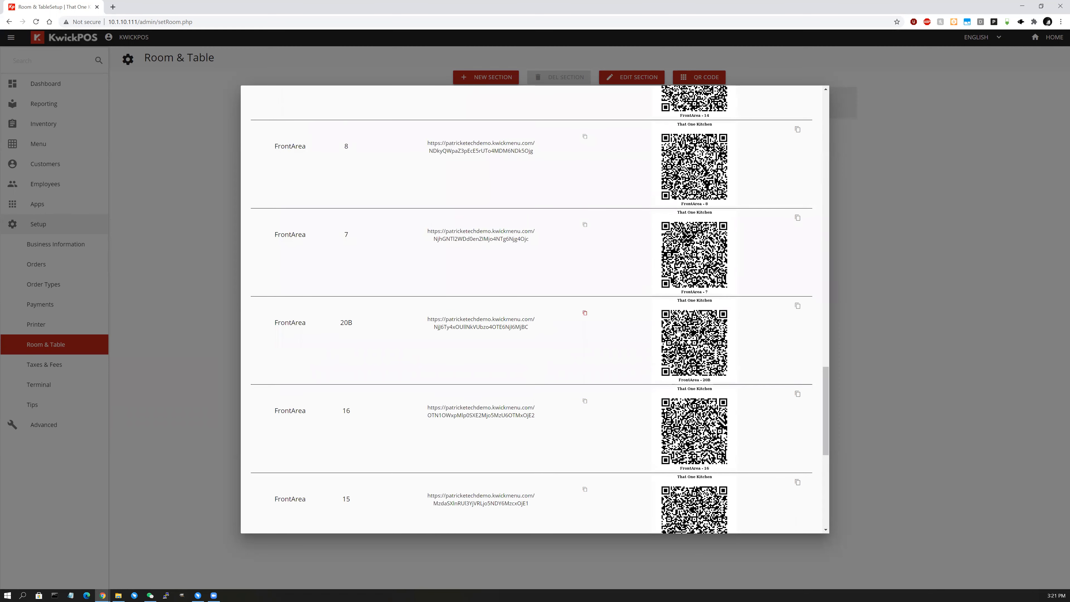
pyautogui.scroll(20, 688, 329)
pyautogui.scroll(3, 823, 197)
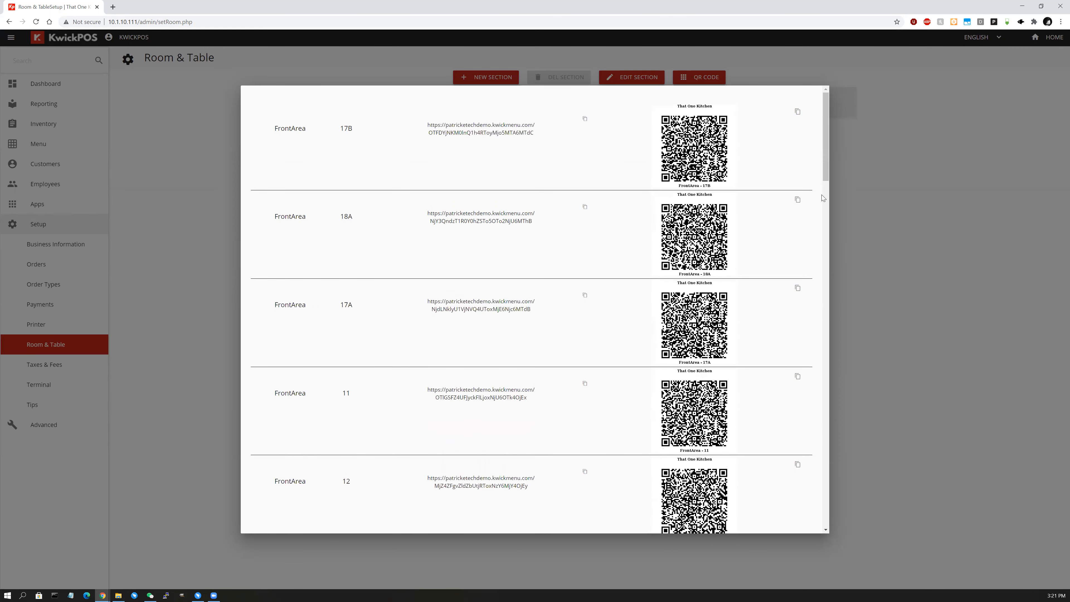
pyautogui.scroll(-20, 825, 275)
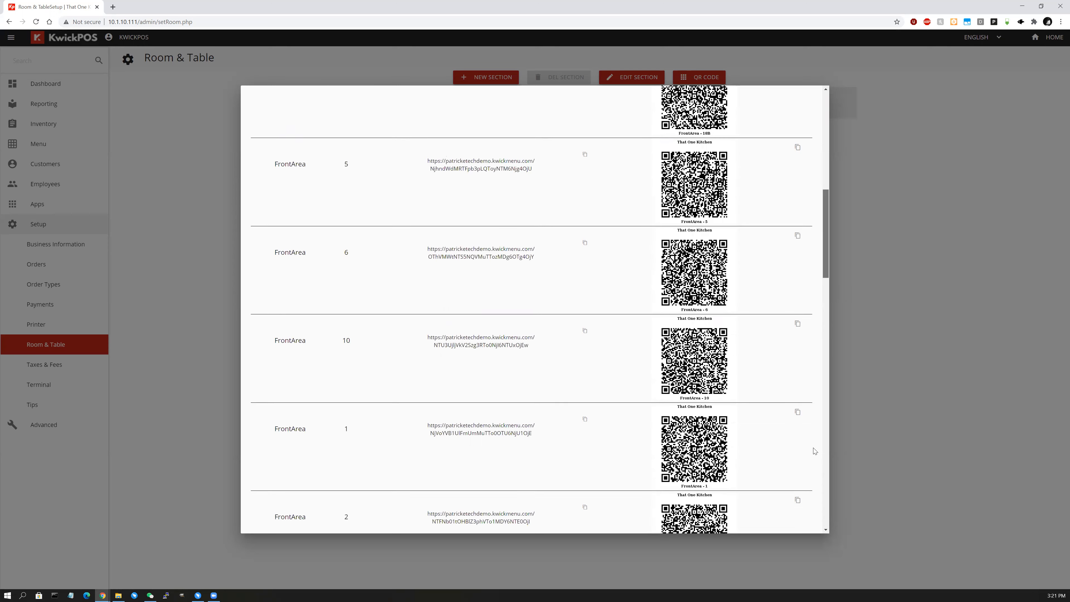
pyautogui.click(930, 370)
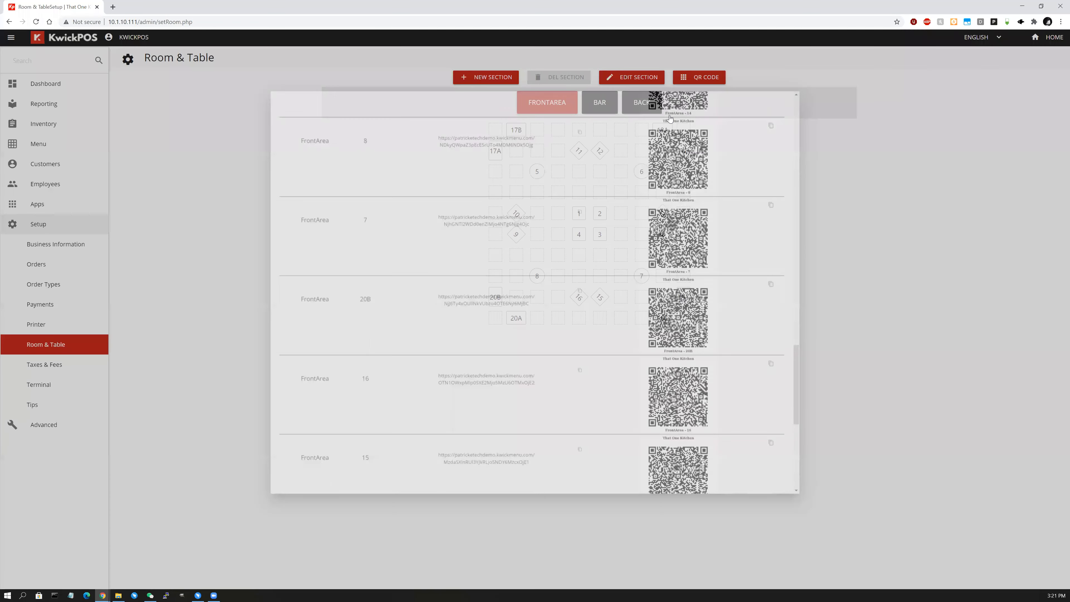
# Switch to the BACK section and view the QR codes for tables 1–4.
pyautogui.click(610, 108)
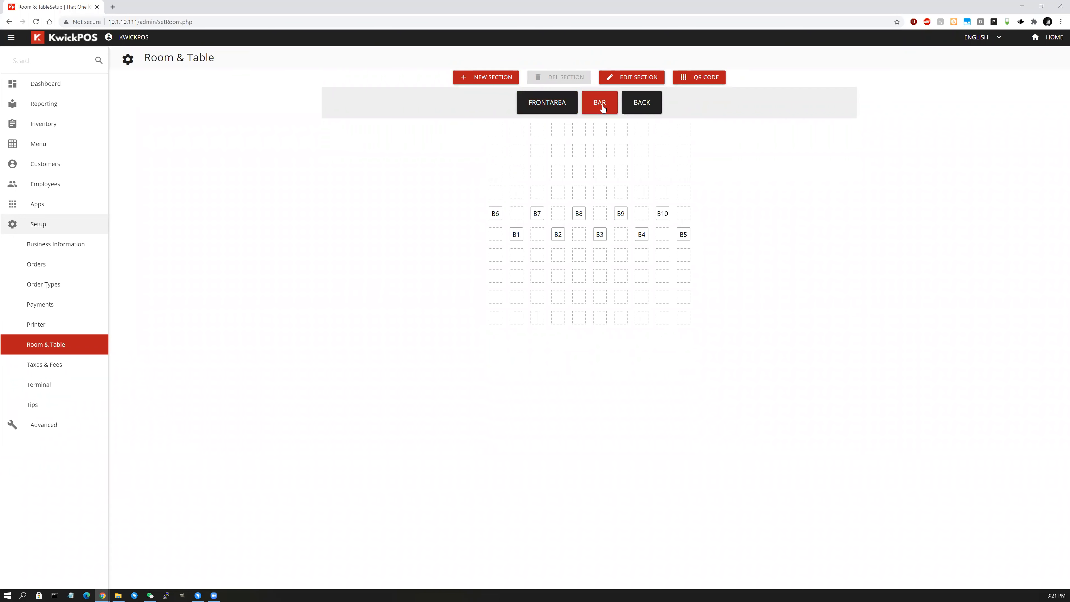
pyautogui.click(628, 108)
pyautogui.click(695, 79)
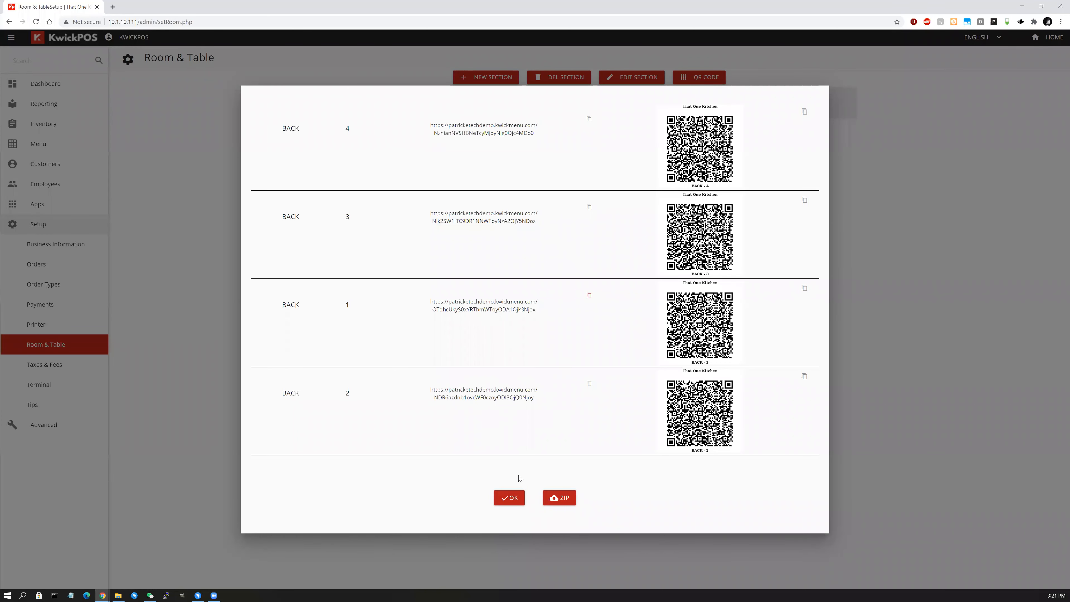
pyautogui.click(512, 499)
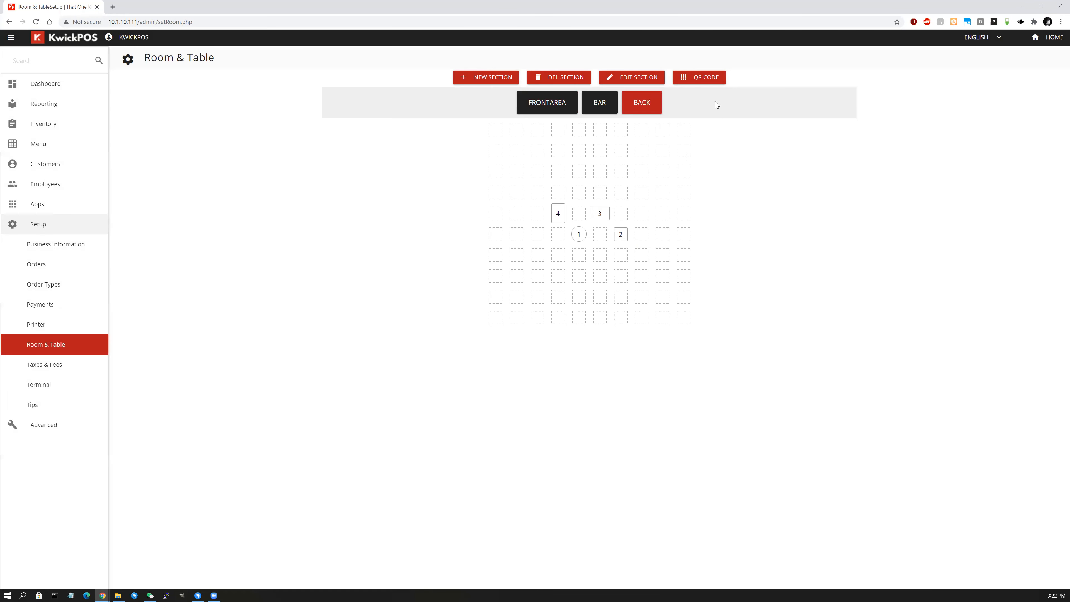
pyautogui.click(708, 79)
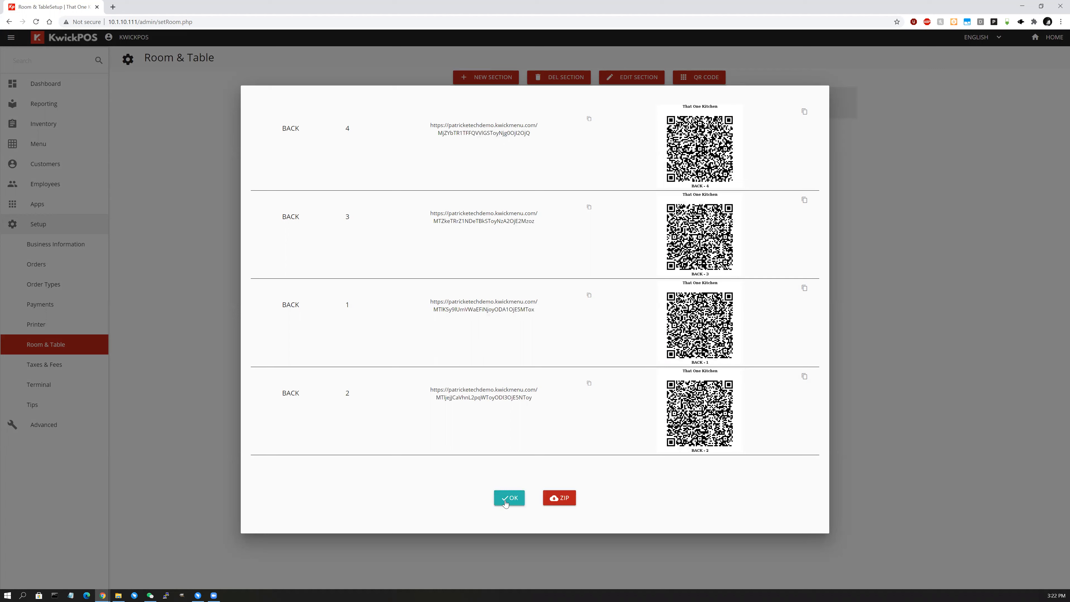
pyautogui.click(504, 503)
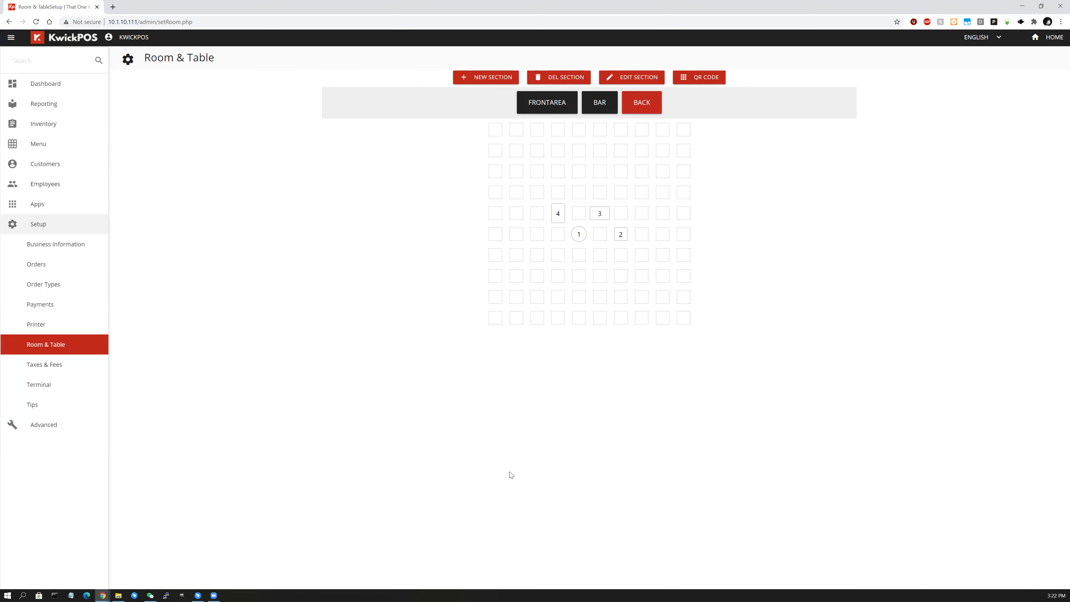
# Check the 0.08250 sales tax, the Tax2 rate and the 0.00000 Misc Fee Tax3 amount.
pyautogui.click(79, 365)
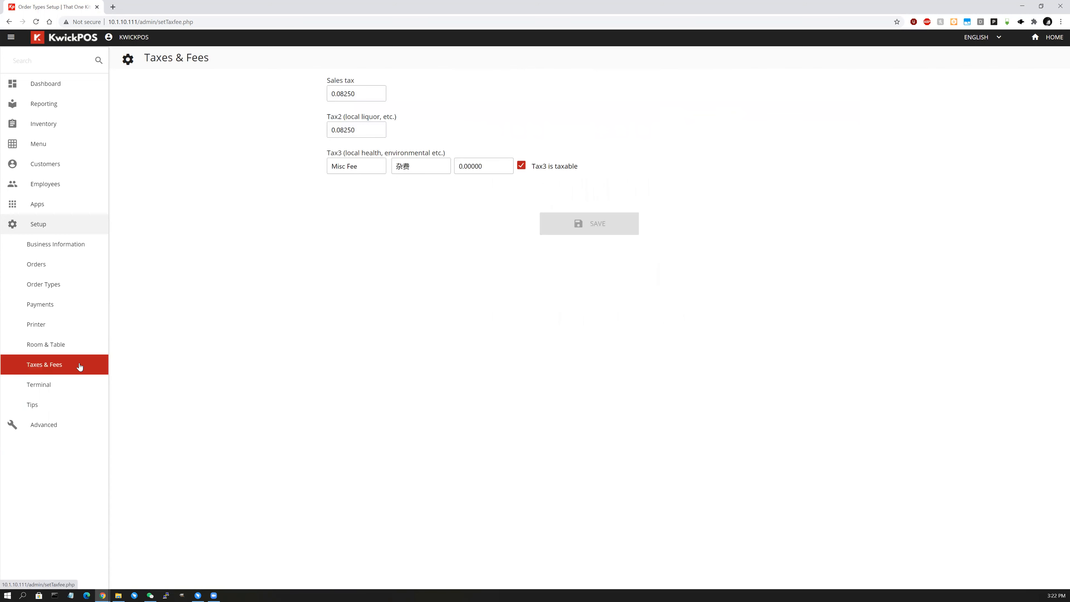
pyautogui.moveTo(356, 95); pyautogui.dragTo(308, 108)
pyautogui.moveTo(358, 131); pyautogui.dragTo(81, 135)
pyautogui.click(389, 114)
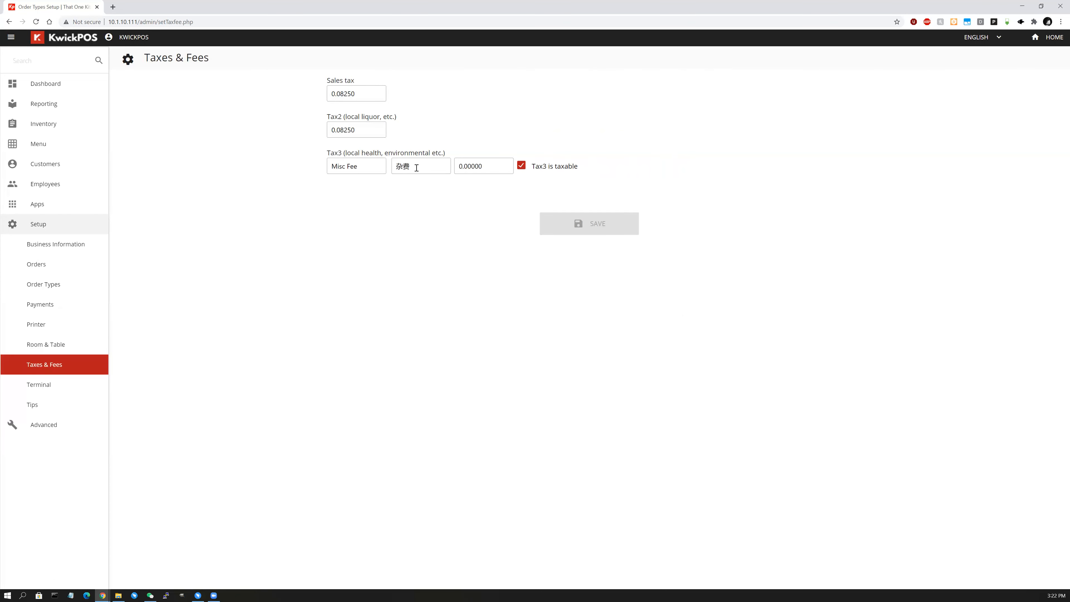
pyautogui.doubleClick(493, 168)
pyautogui.click(522, 169)
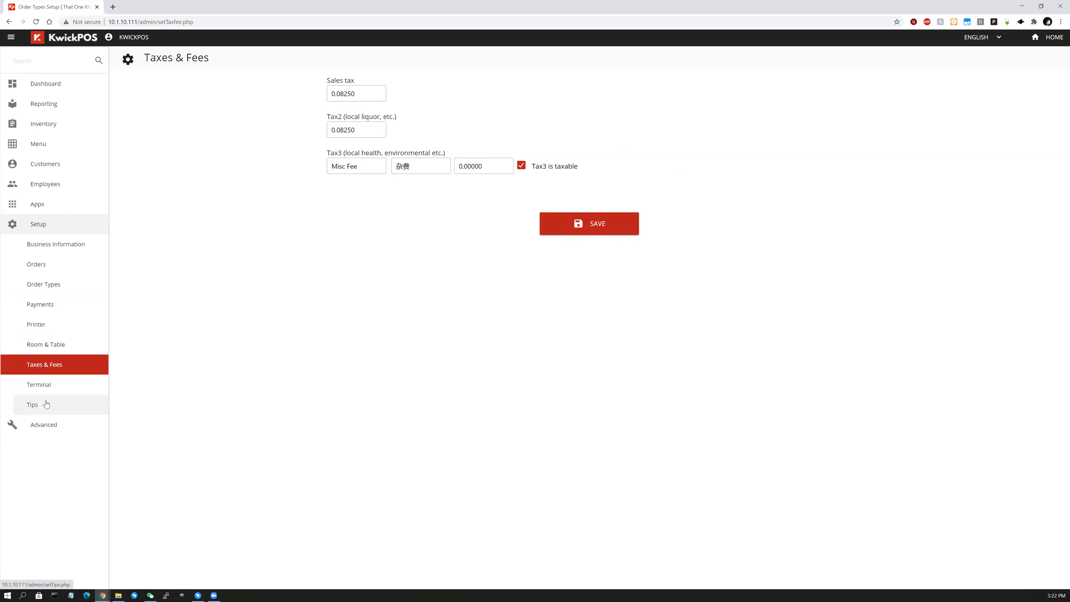
pyautogui.click(54, 331)
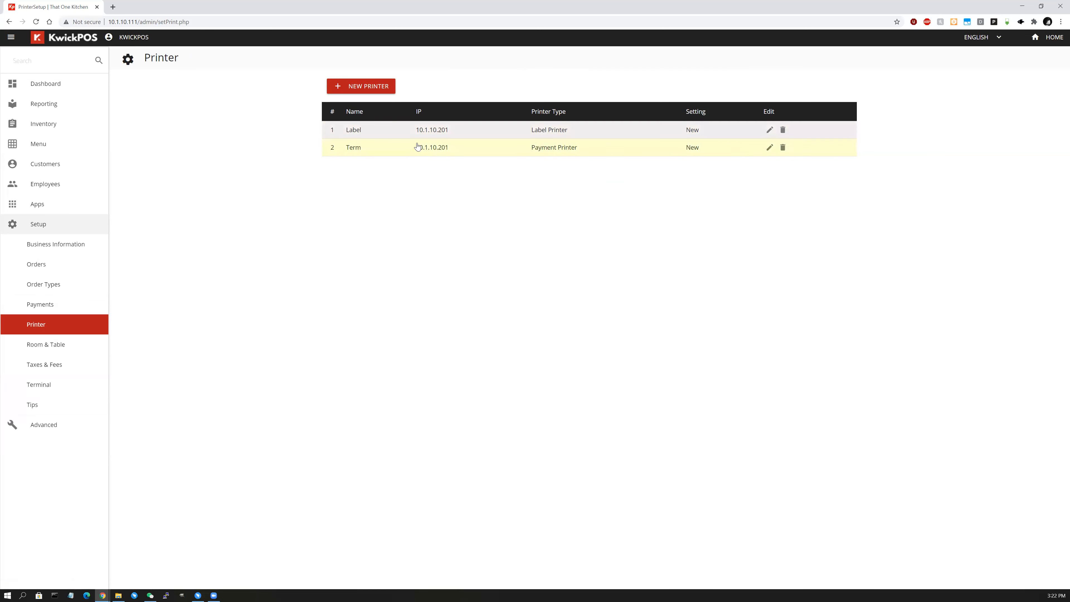
# Add a new printer named Kitchen with IP address 10.1.10.201.
pyautogui.click(365, 86)
pyautogui.click(439, 141)
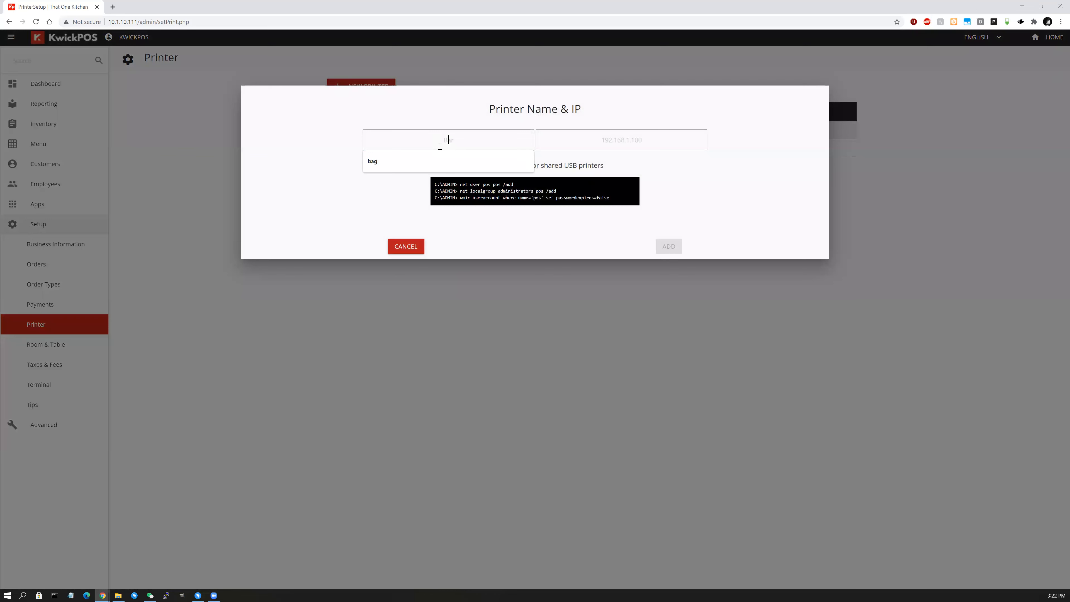
pyautogui.write('Kitche')
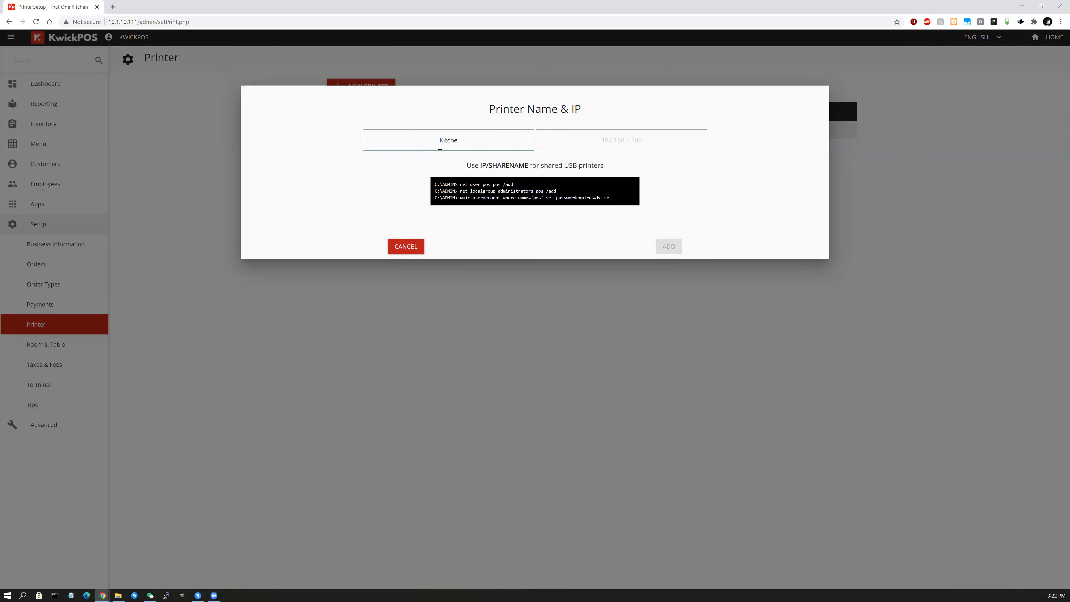
pyautogui.write('n')
pyautogui.click(619, 145)
pyautogui.write('10.')
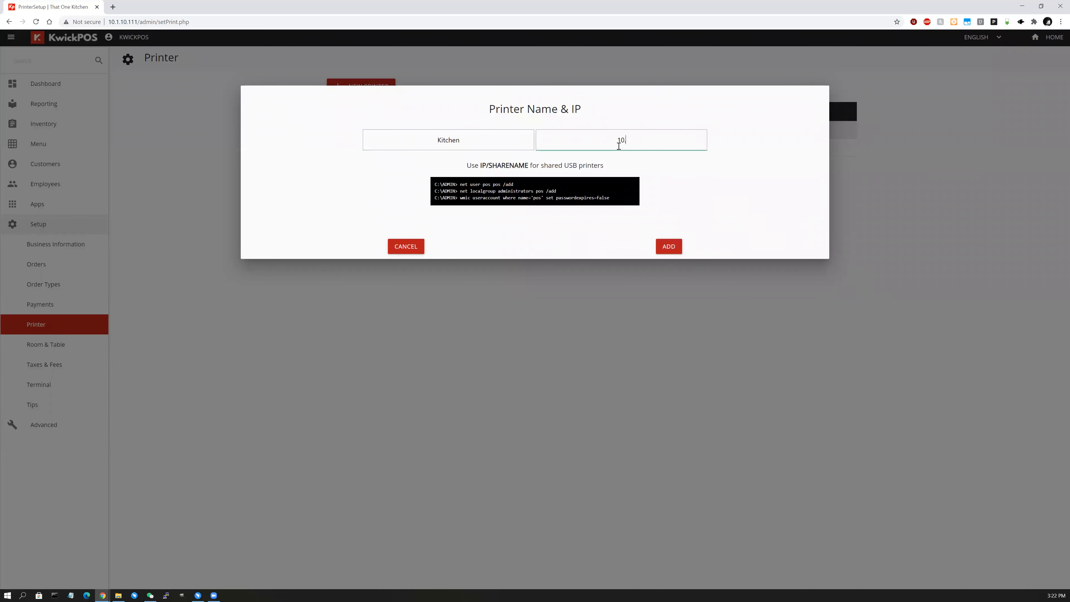
pyautogui.write('1.10.201')
pyautogui.click(669, 247)
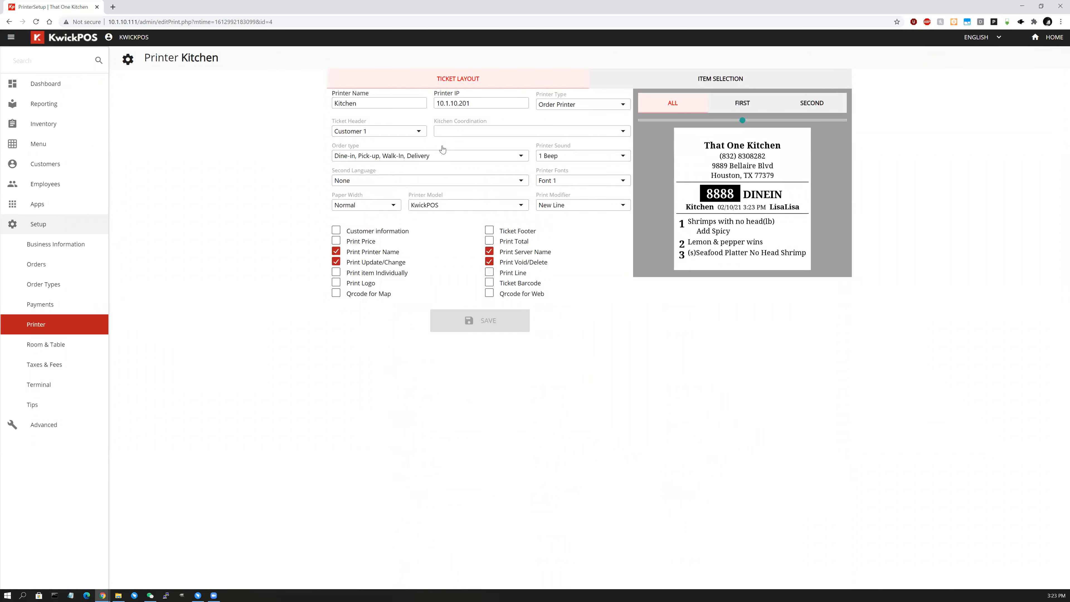
# Keep Kitchen's printer type as Order Printer, then reopen the printer type list.
pyautogui.click(568, 106)
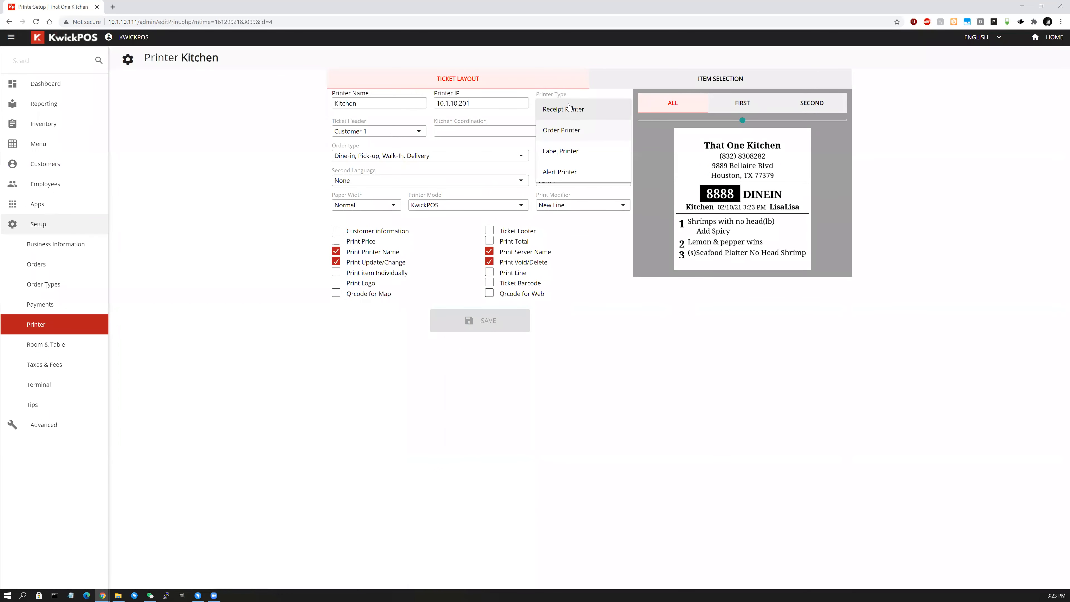
pyautogui.click(581, 134)
pyautogui.click(592, 104)
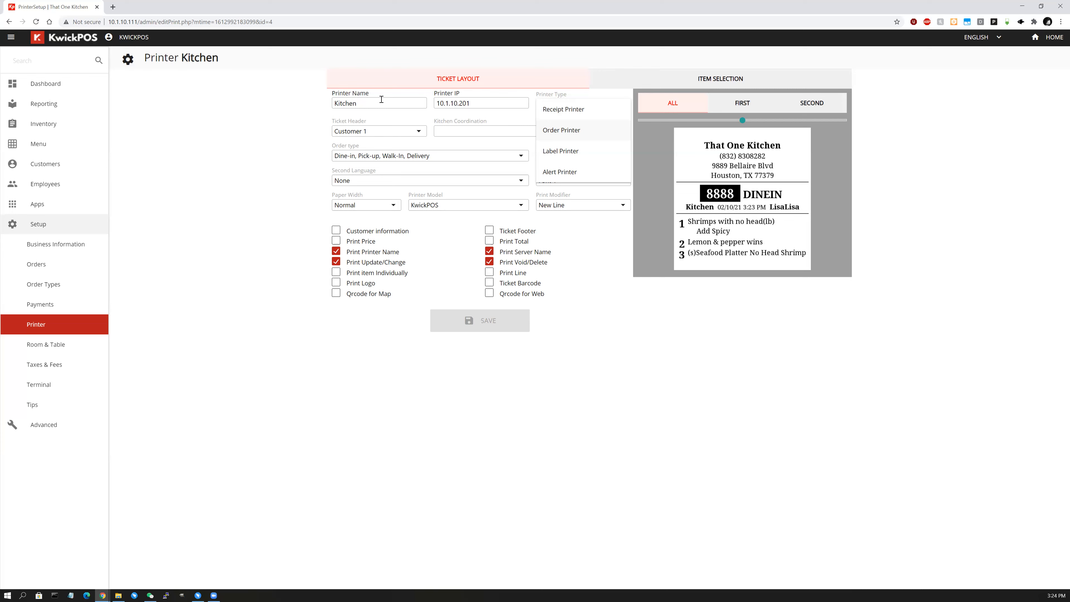
# Confirm Order Printer, try the Customer 2 and Customer 3 headers, then settle on Staff 1.
pyautogui.click(562, 132)
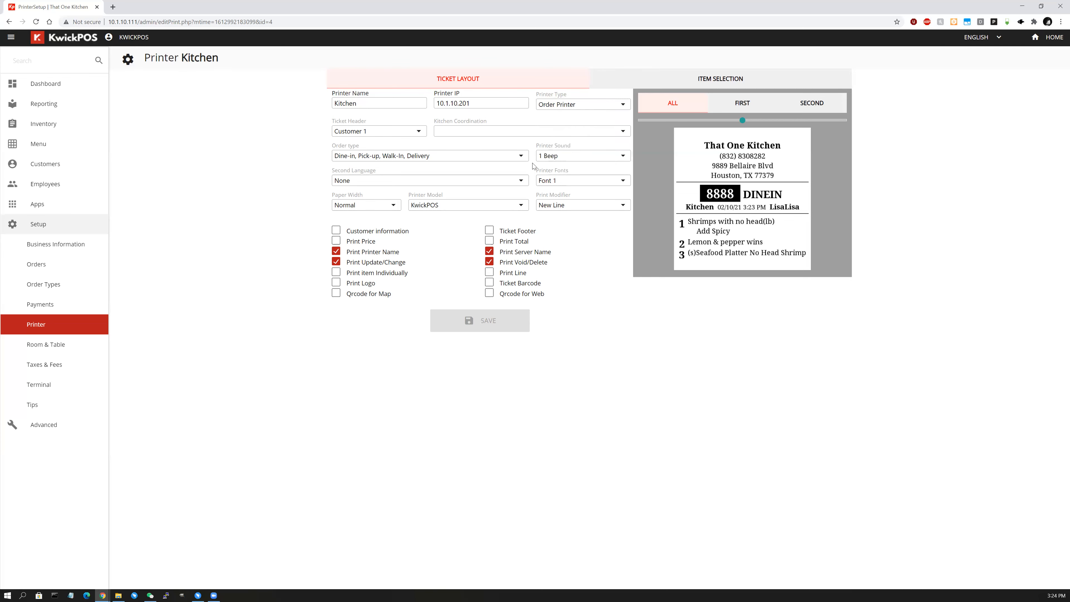
pyautogui.click(407, 133)
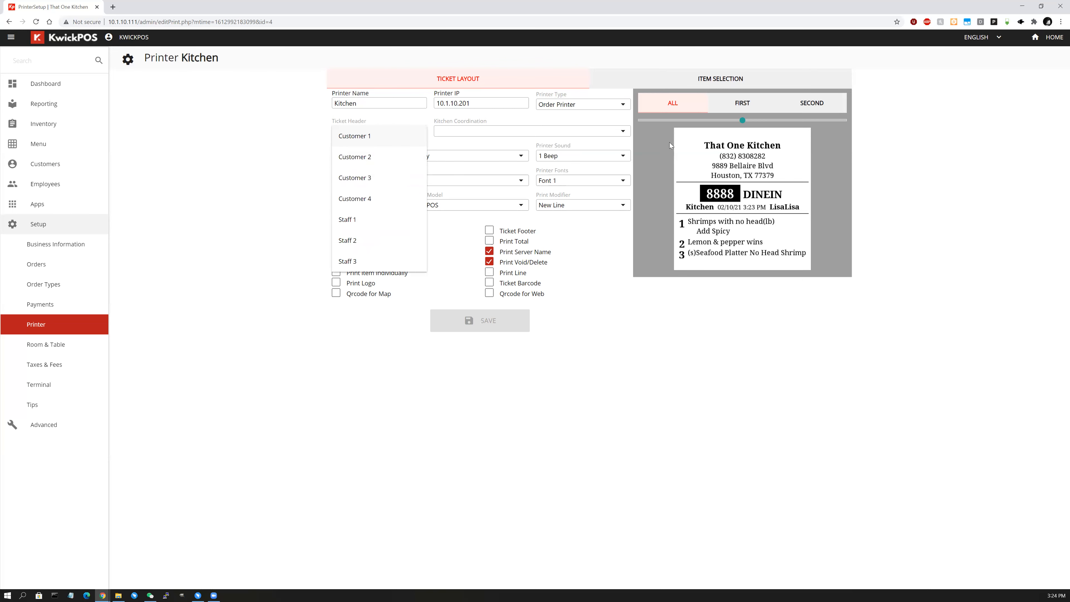
pyautogui.click(392, 158)
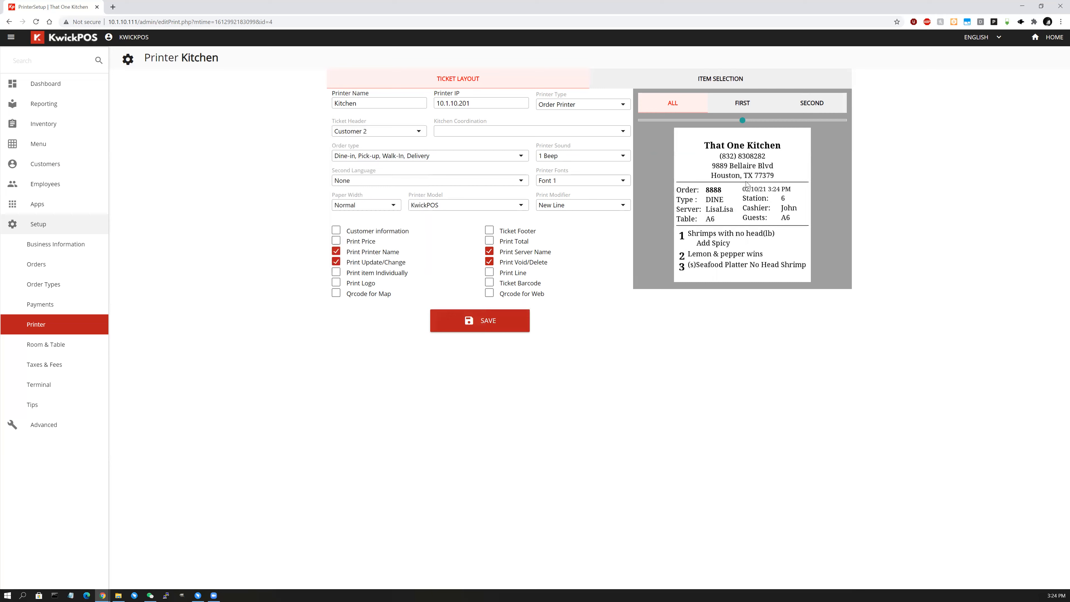
pyautogui.click(342, 134)
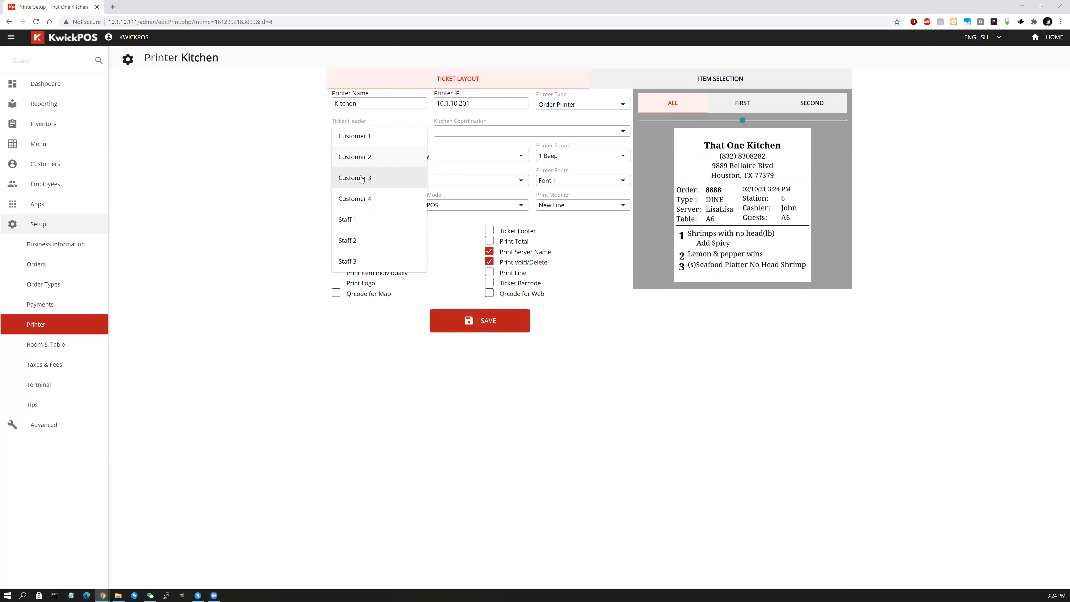
pyautogui.click(376, 173)
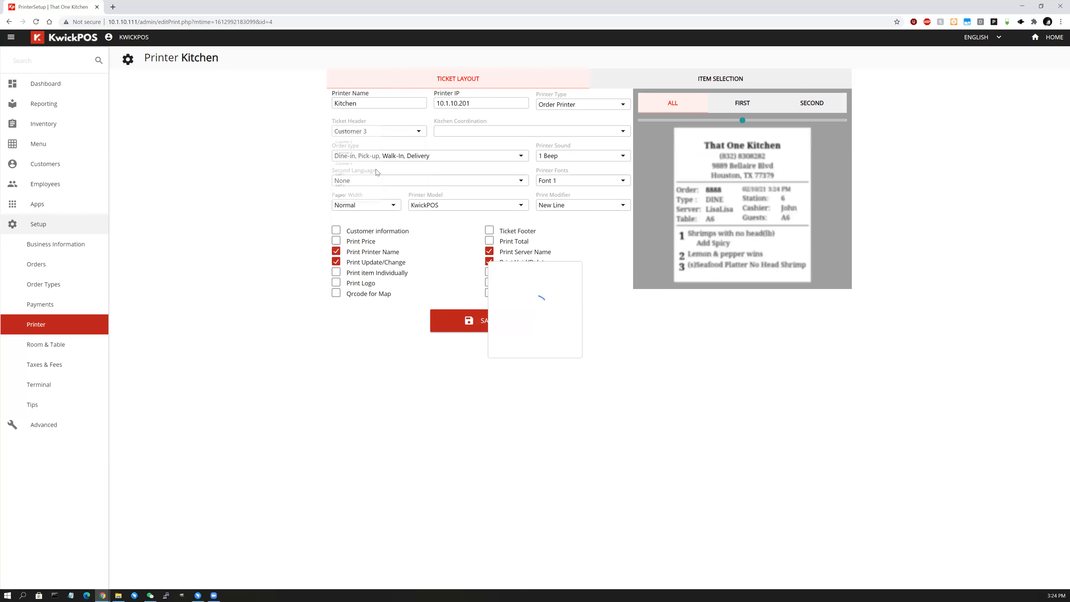
pyautogui.click(403, 136)
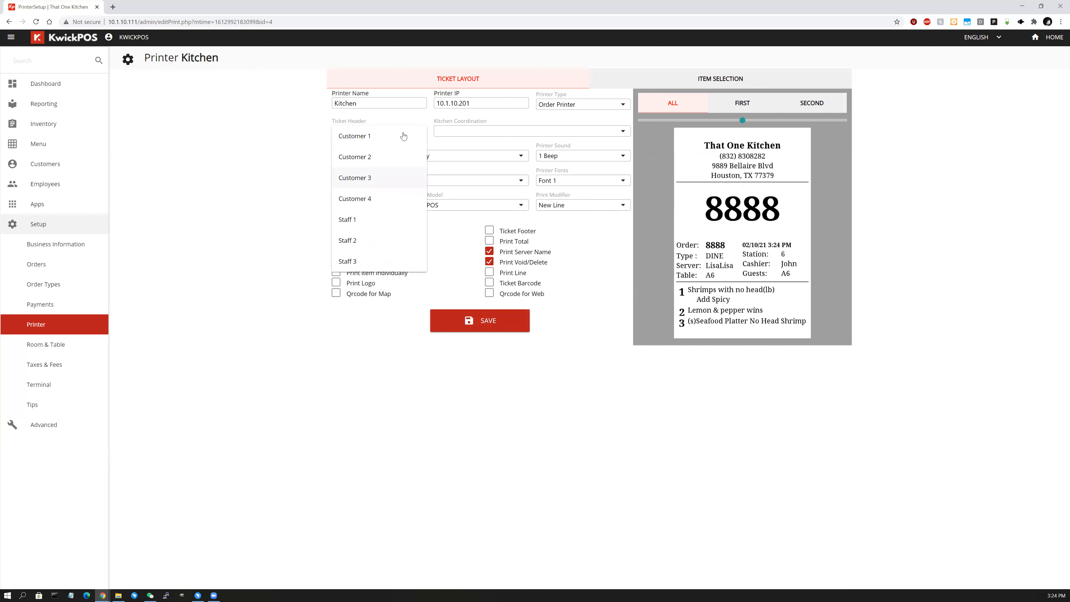
pyautogui.click(374, 223)
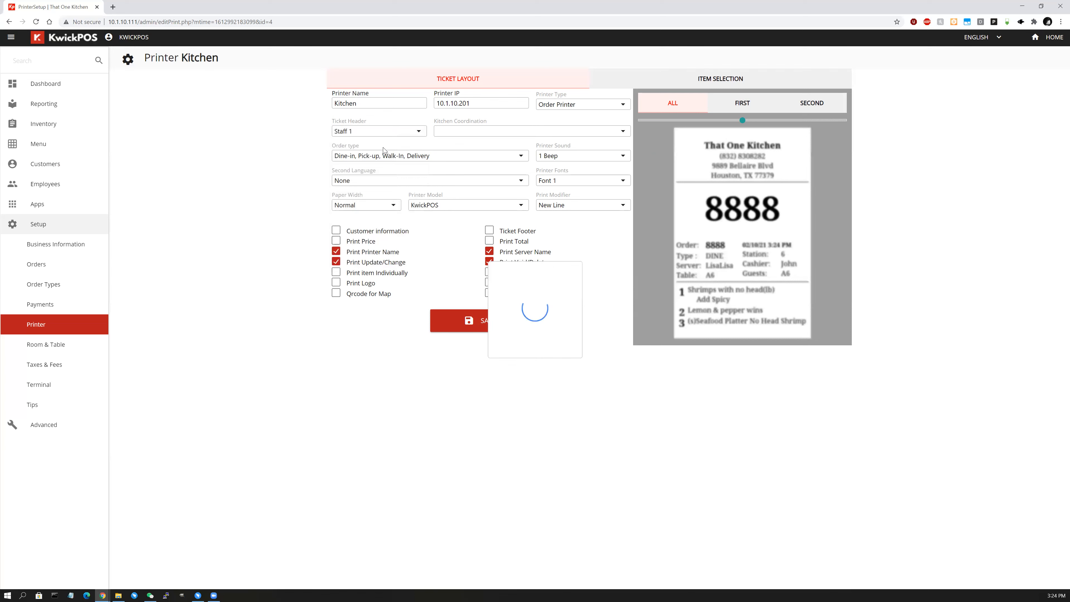
# Untick and re-tick Dine-in so all four order types stay enabled on the Kitchen printer.
pyautogui.click(422, 159)
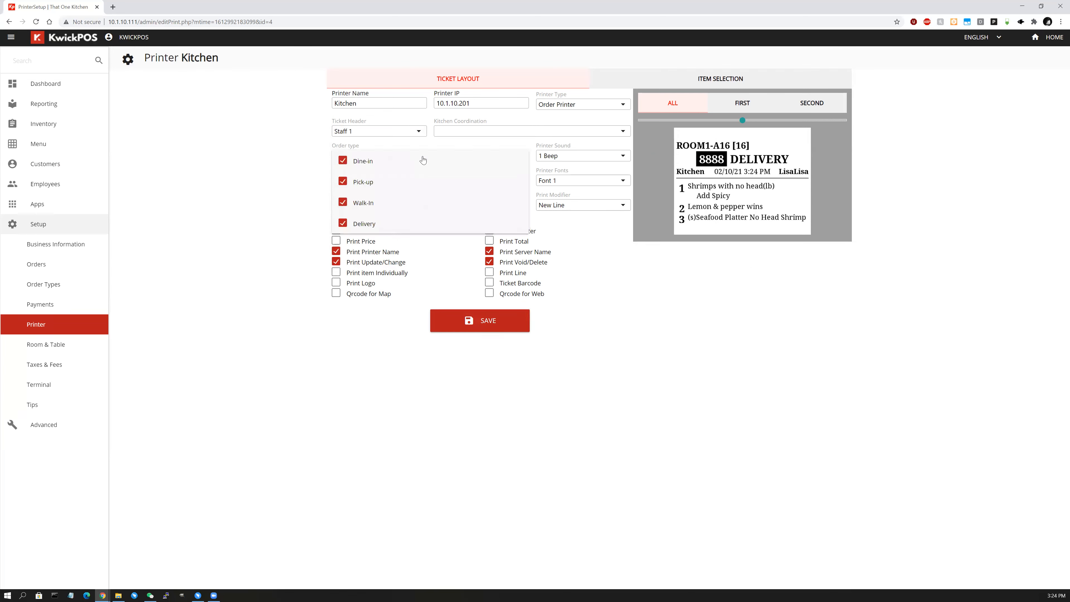
pyautogui.click(361, 166)
pyautogui.click(370, 158)
pyautogui.click(373, 161)
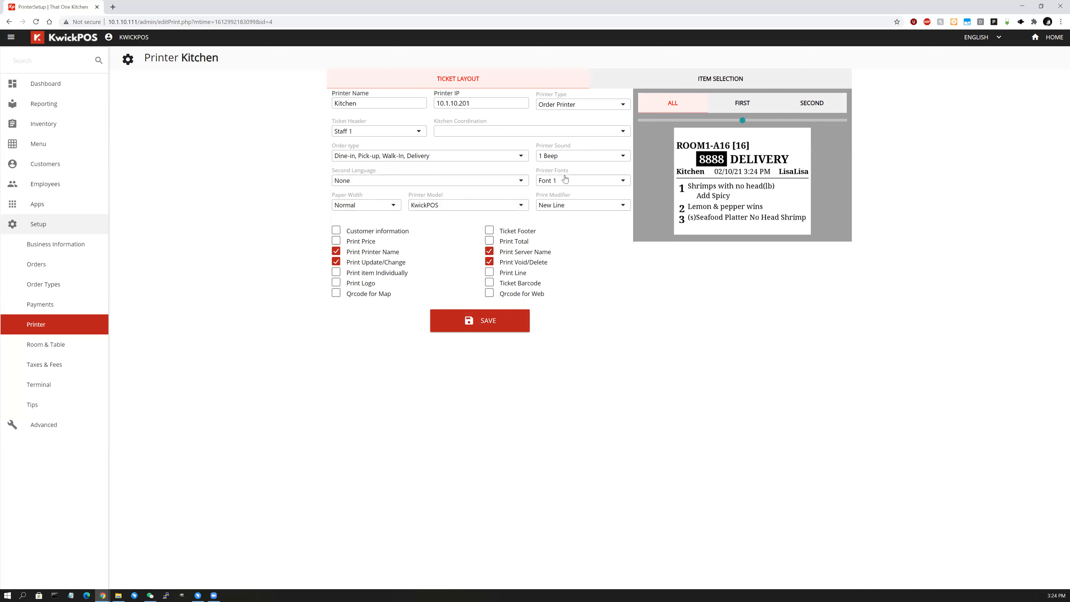
# Set the Kitchen printer sound to No Beep, then view the Second Language options.
pyautogui.click(575, 157)
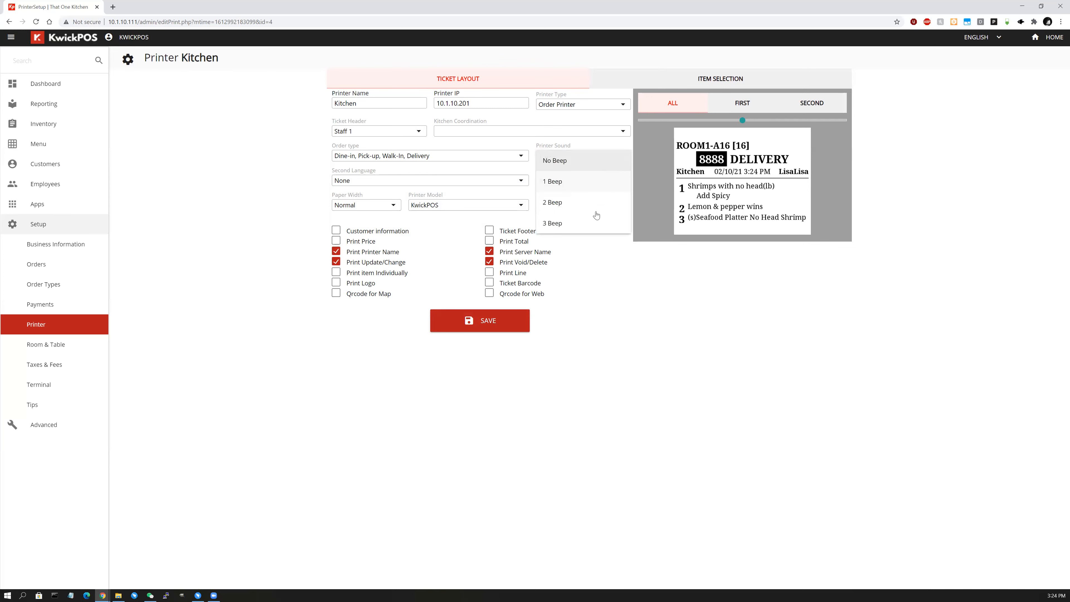
pyautogui.click(587, 164)
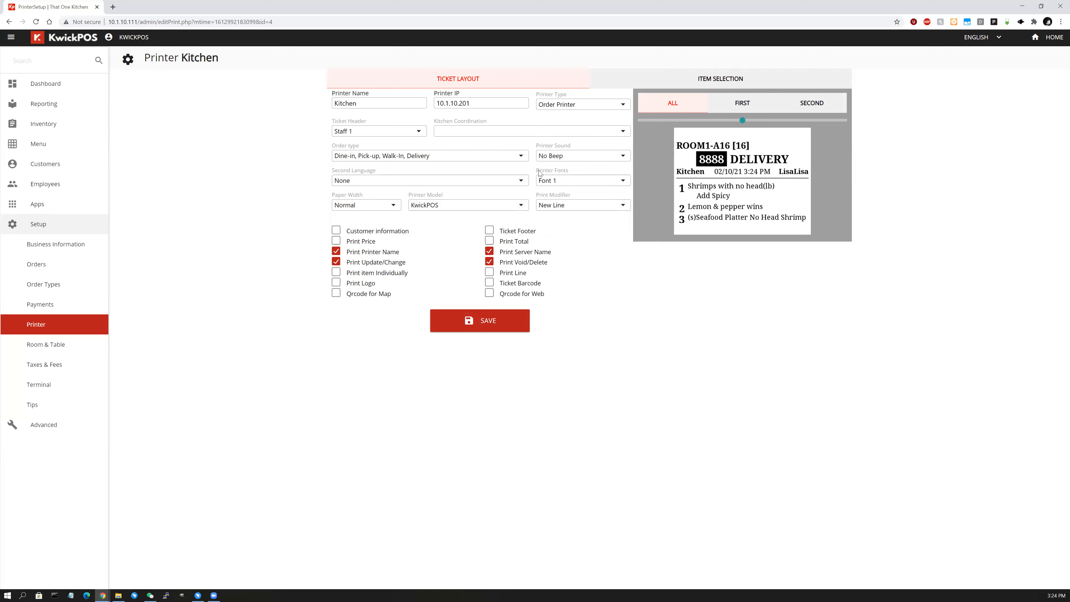
pyautogui.click(471, 182)
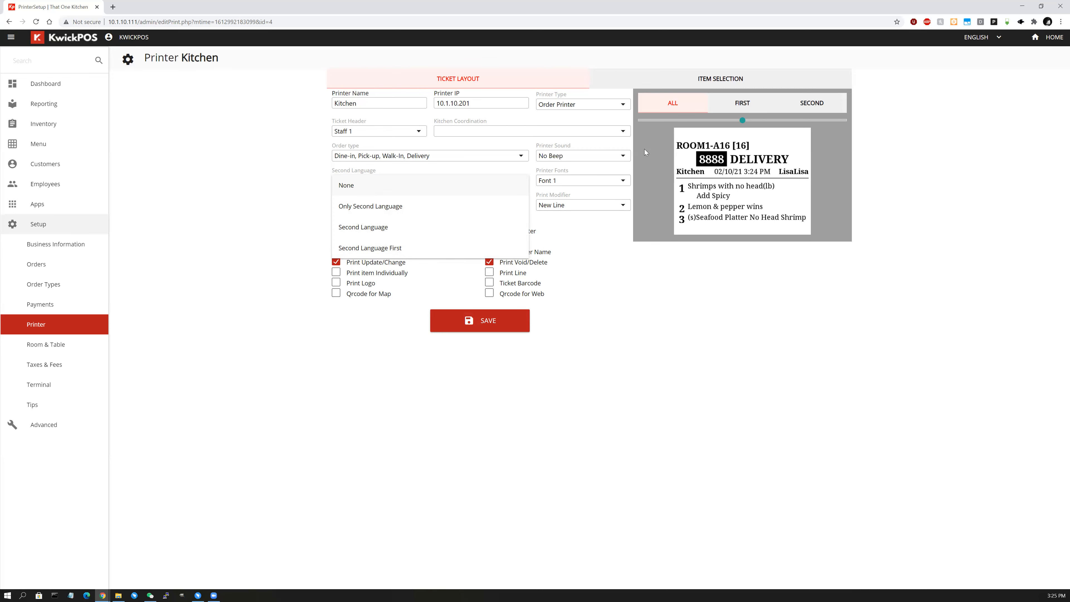
# Keep Second Language at None and change the printer font to Font 3, by way of Font 2.
pyautogui.click(579, 190)
pyautogui.click(581, 183)
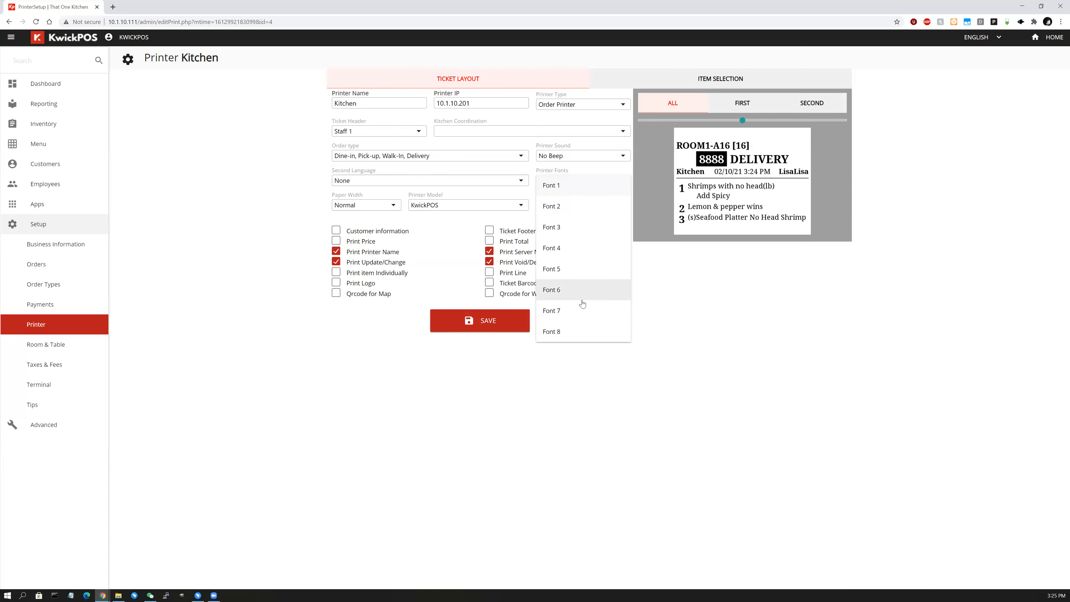
pyautogui.click(586, 206)
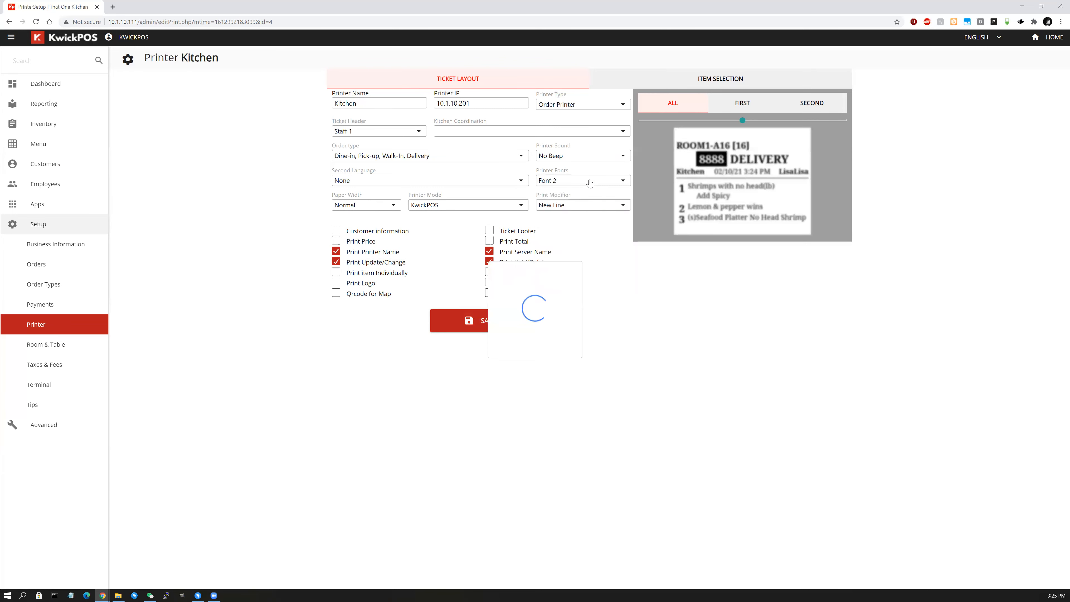
pyautogui.click(589, 183)
pyautogui.click(583, 232)
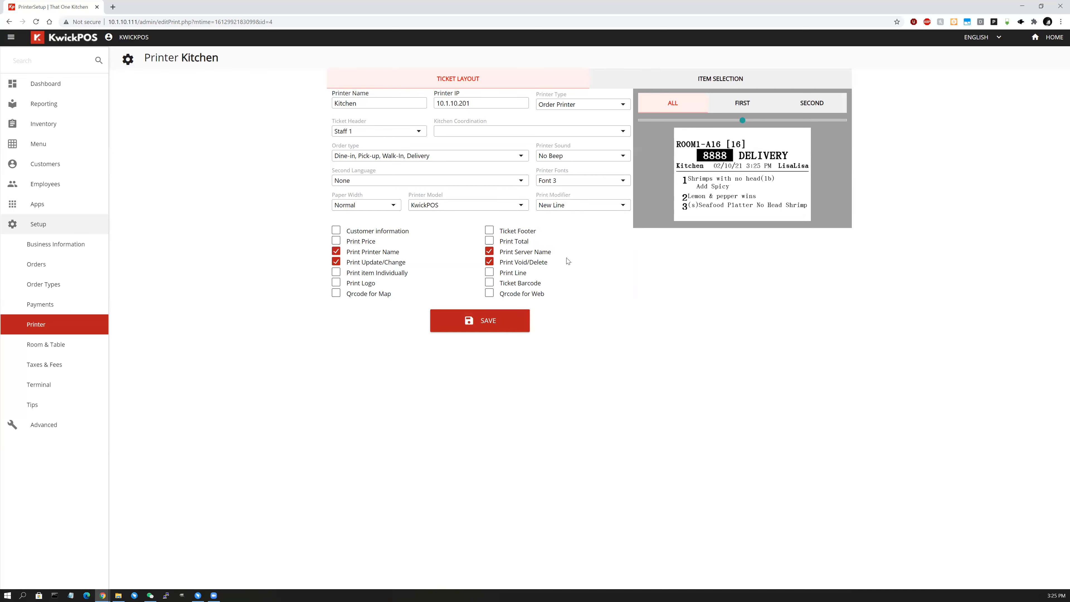
pyautogui.click(386, 207)
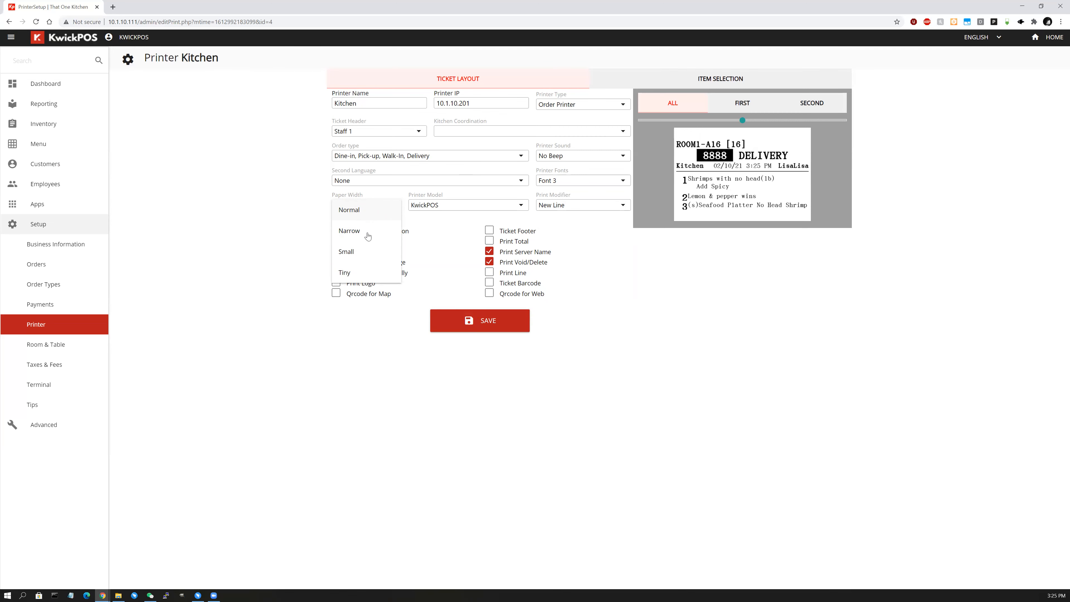
pyautogui.click(282, 212)
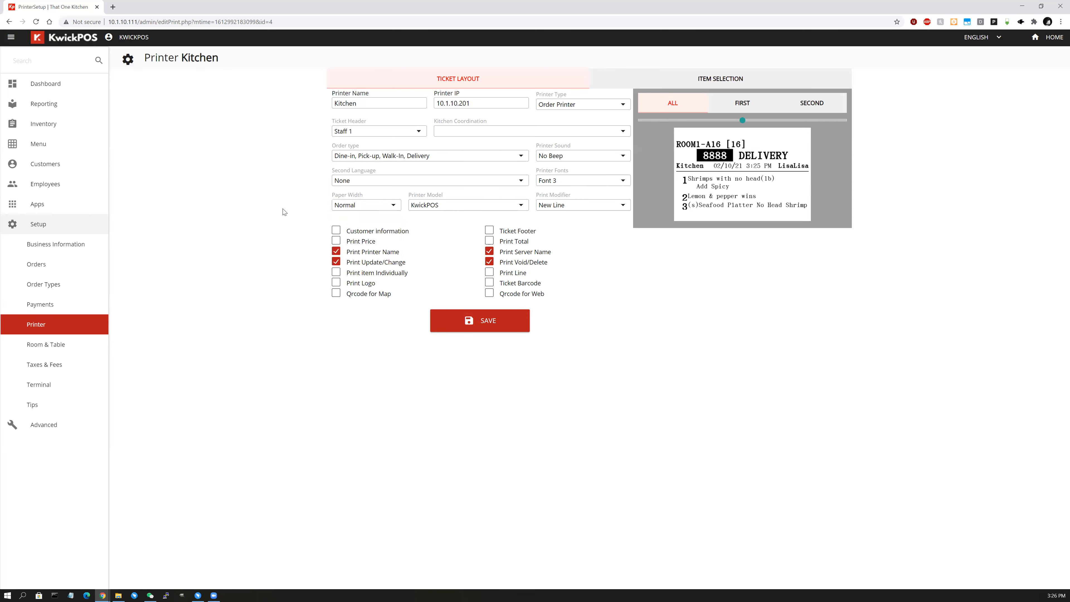
pyautogui.click(354, 205)
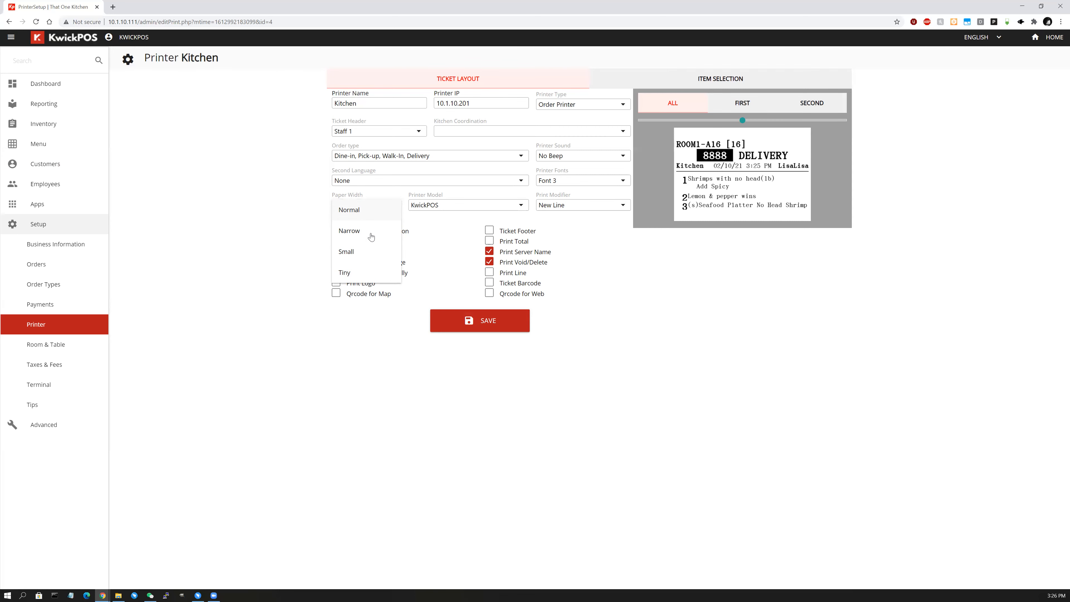
pyautogui.click(513, 213)
pyautogui.click(512, 208)
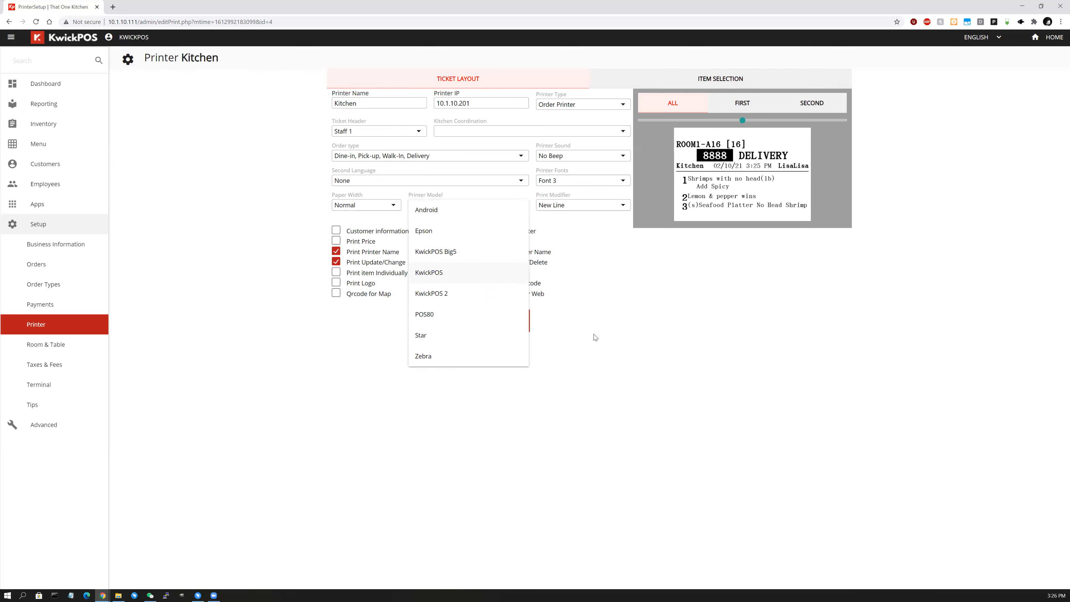
pyautogui.click(593, 210)
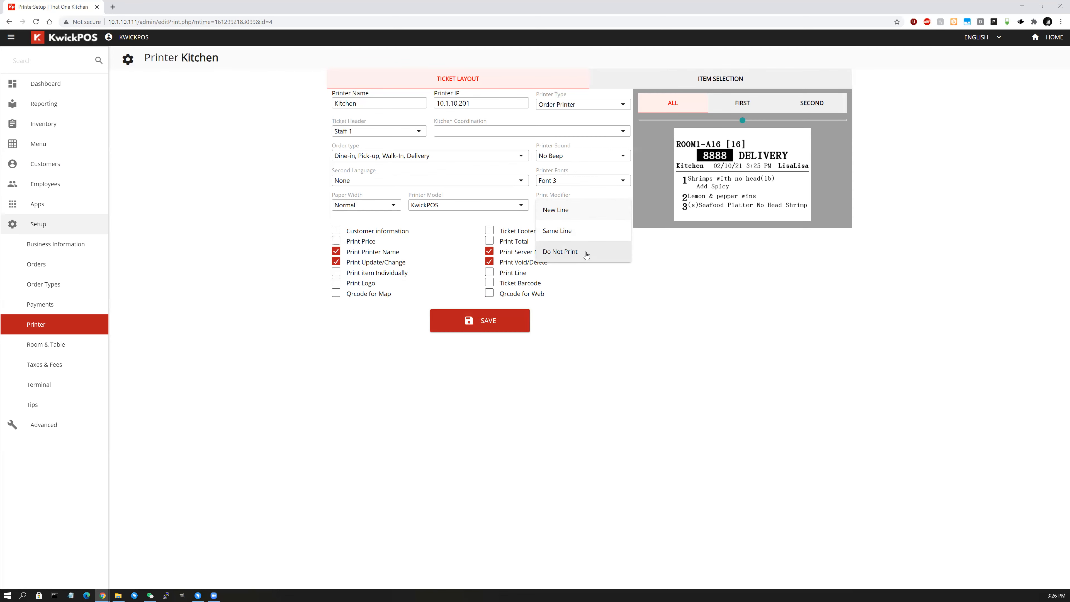
pyautogui.click(668, 266)
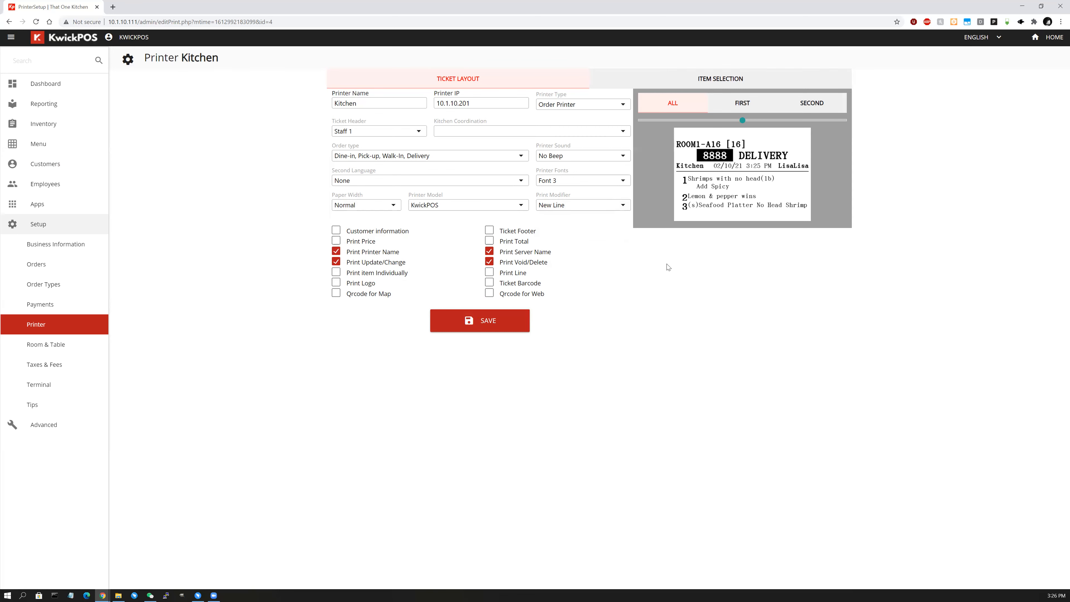
# Add customer info, separator lines with item boxes and a map QR code; add then remove the barcode.
pyautogui.click(335, 231)
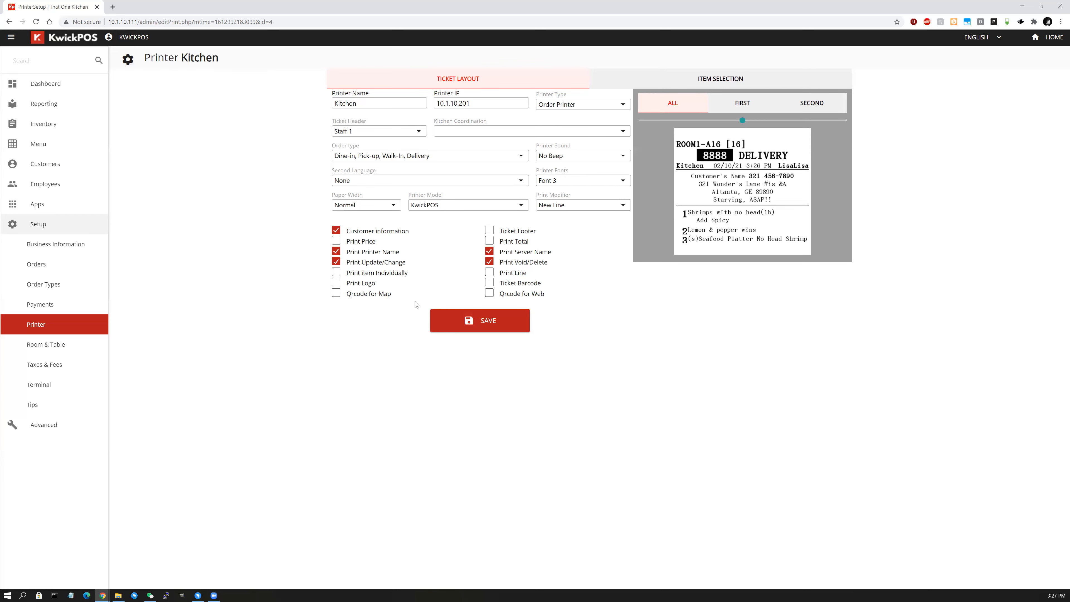
pyautogui.click(490, 272)
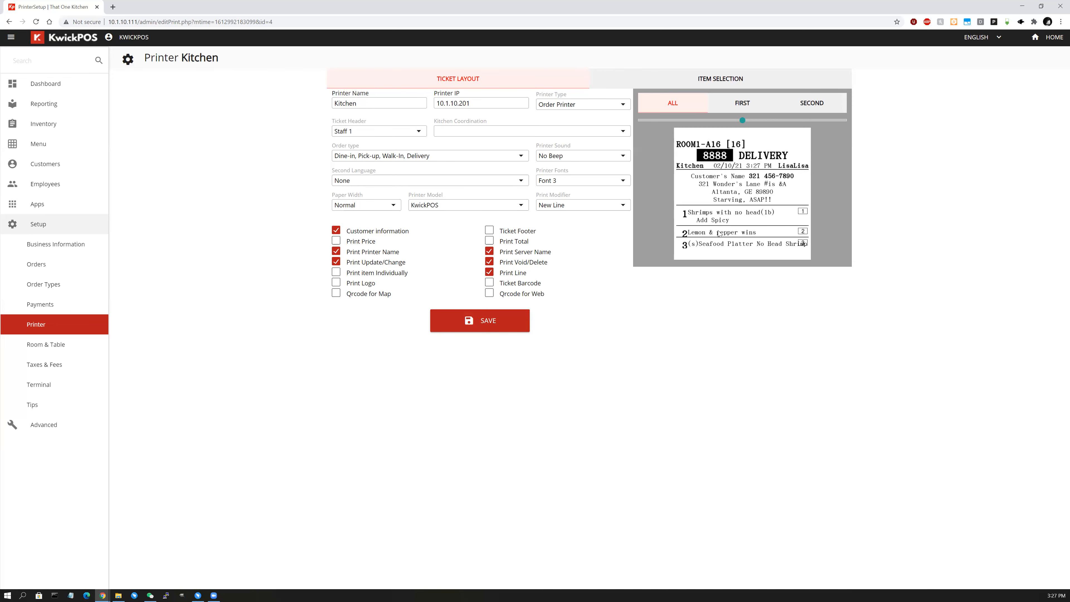
pyautogui.click(490, 284)
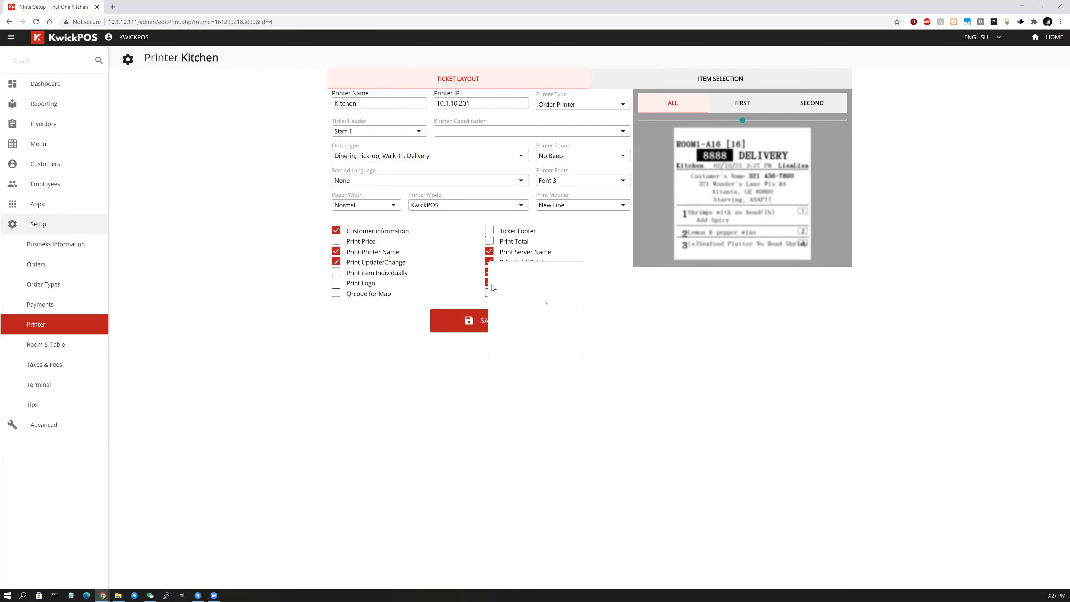
pyautogui.click(490, 283)
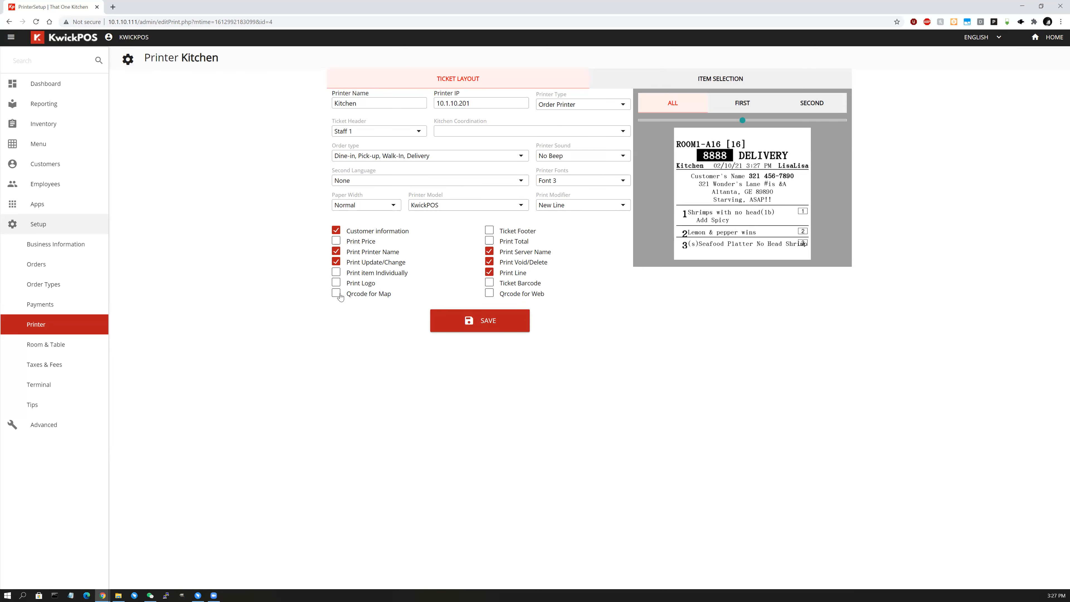
pyautogui.click(336, 294)
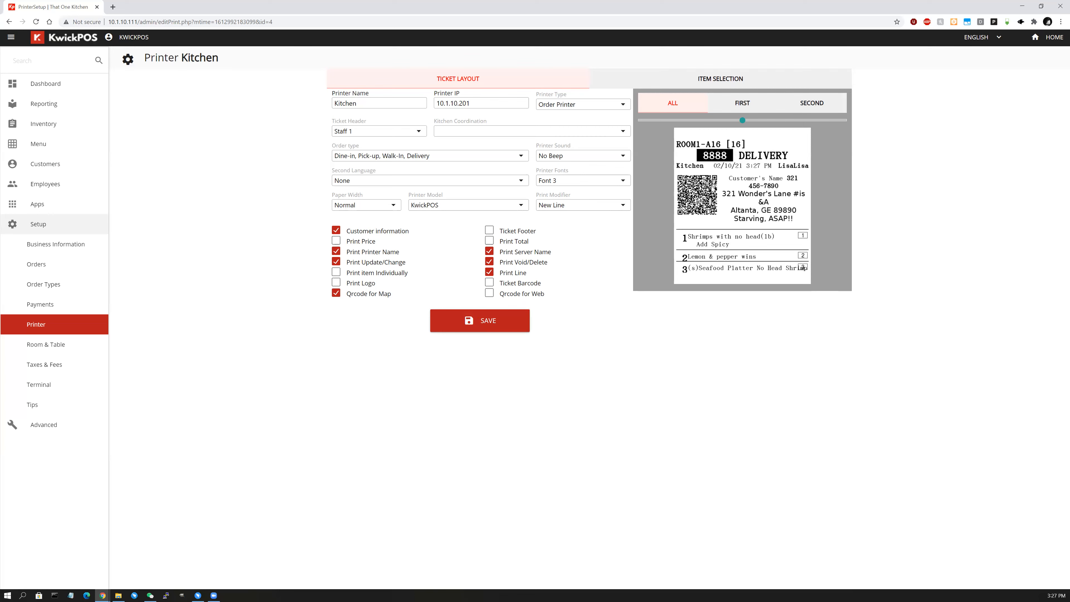
# Tick Qrcode for Web, Print Logo and Print item Individually on the Kitchen ticket.
pyautogui.click(488, 294)
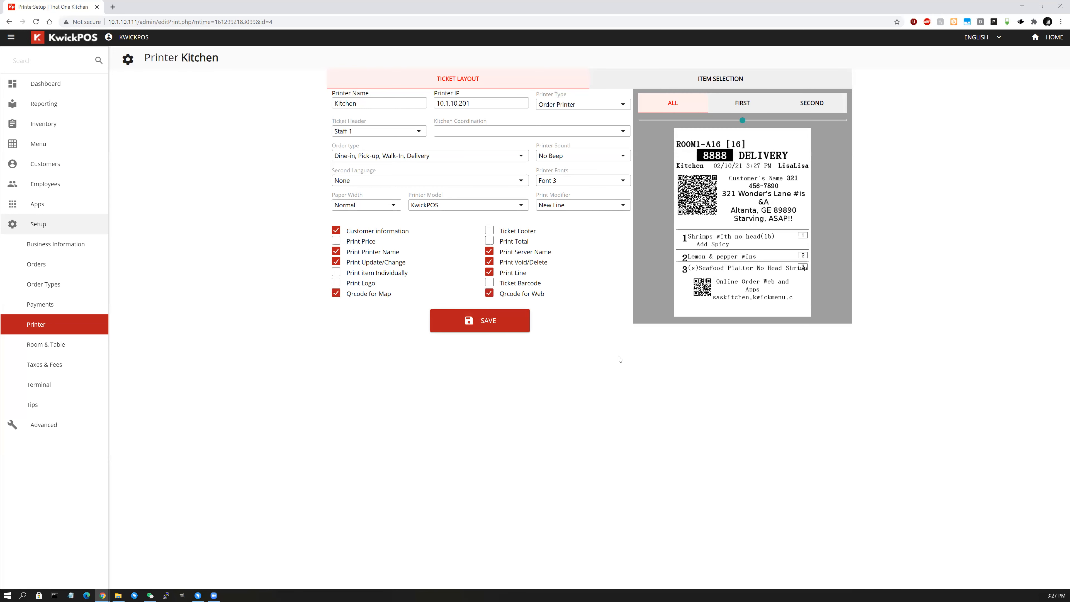
pyautogui.click(335, 282)
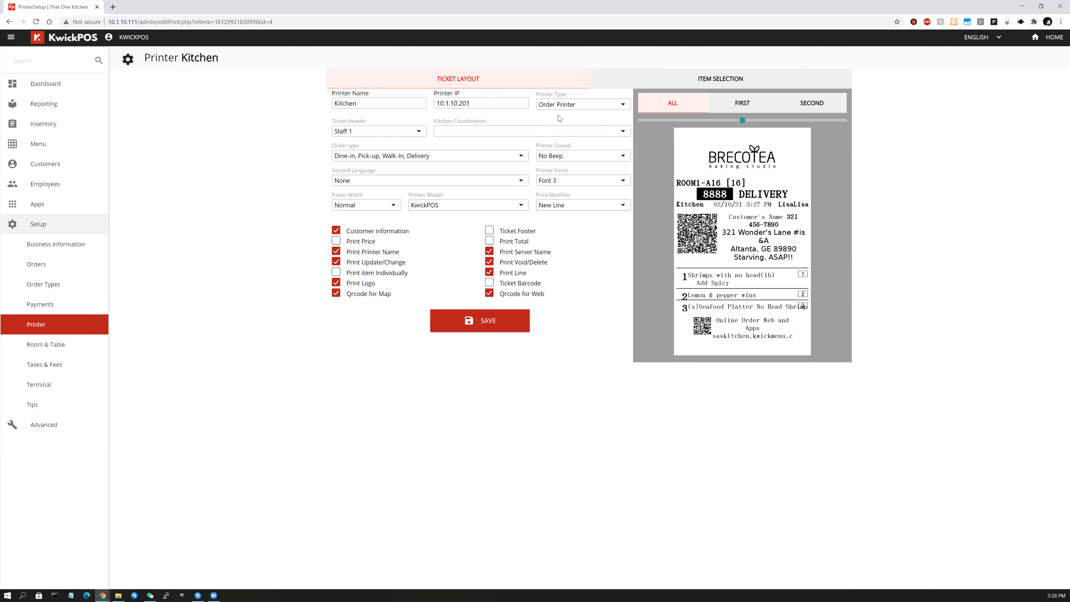
pyautogui.click(335, 273)
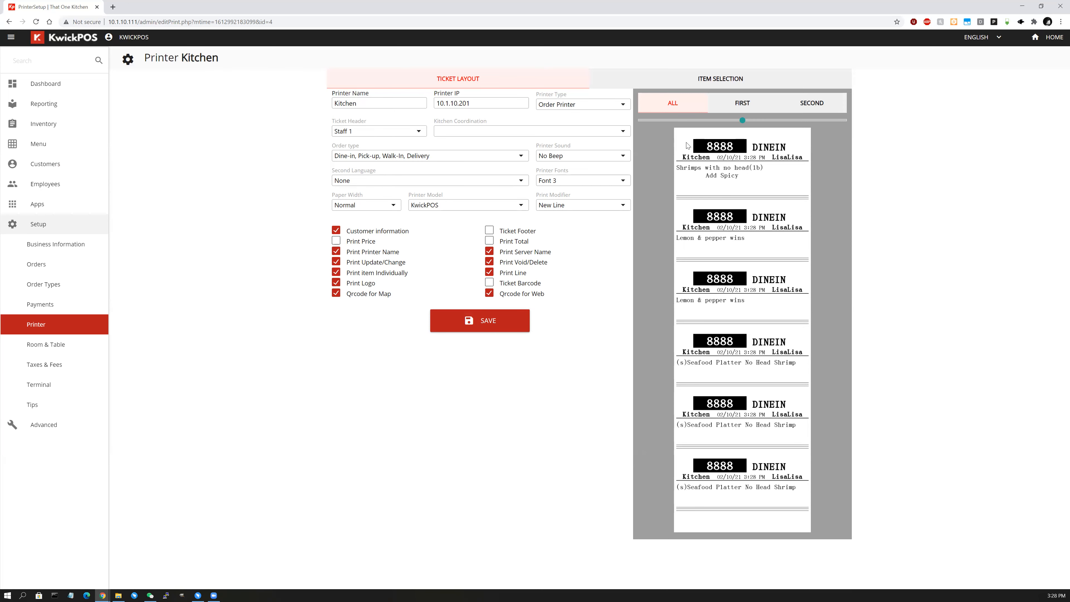
# Keep Order Printer as the type and untick Print Logo, Qrcode for Web and Print item Individually.
pyautogui.click(594, 105)
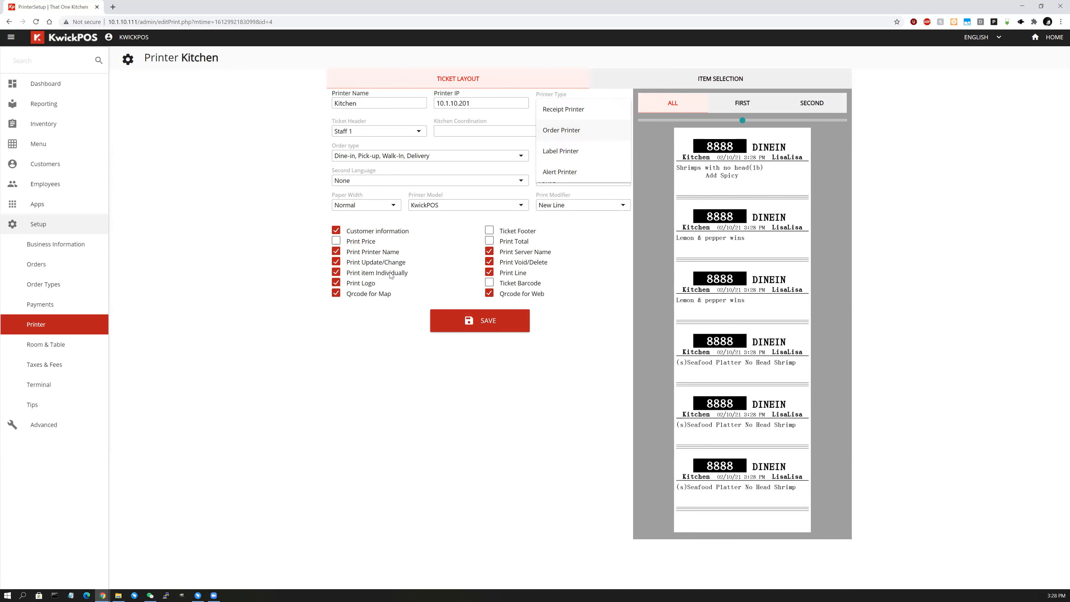
pyautogui.click(659, 190)
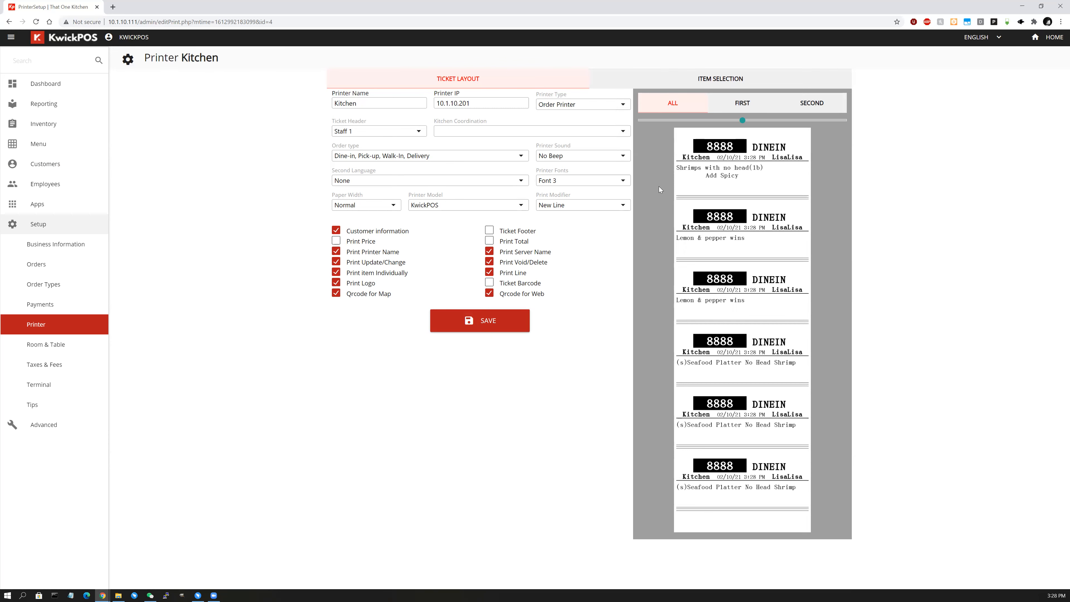
pyautogui.click(372, 288)
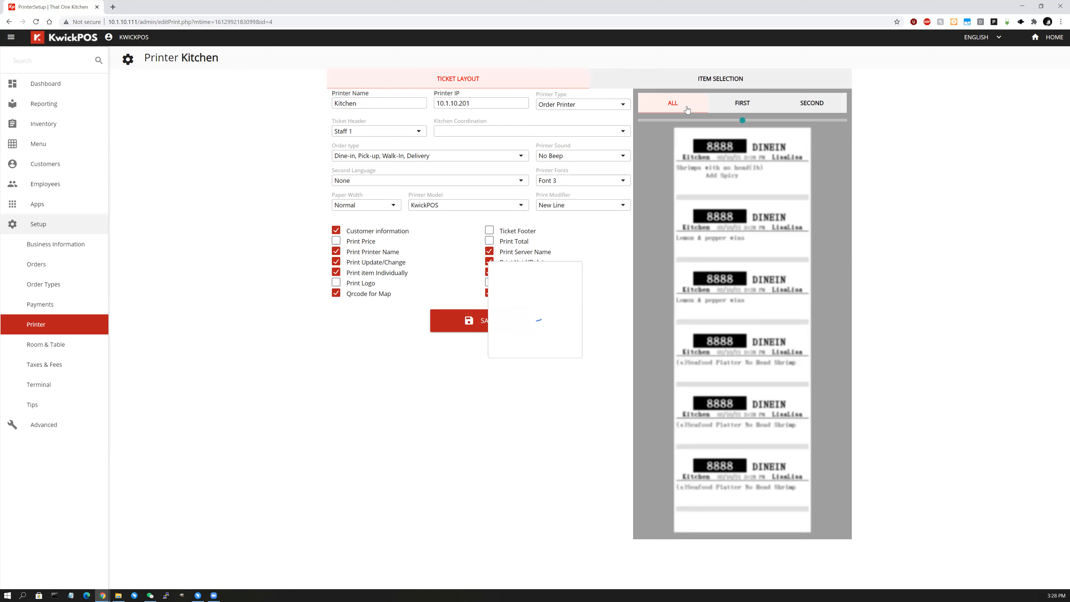
pyautogui.click(841, 110)
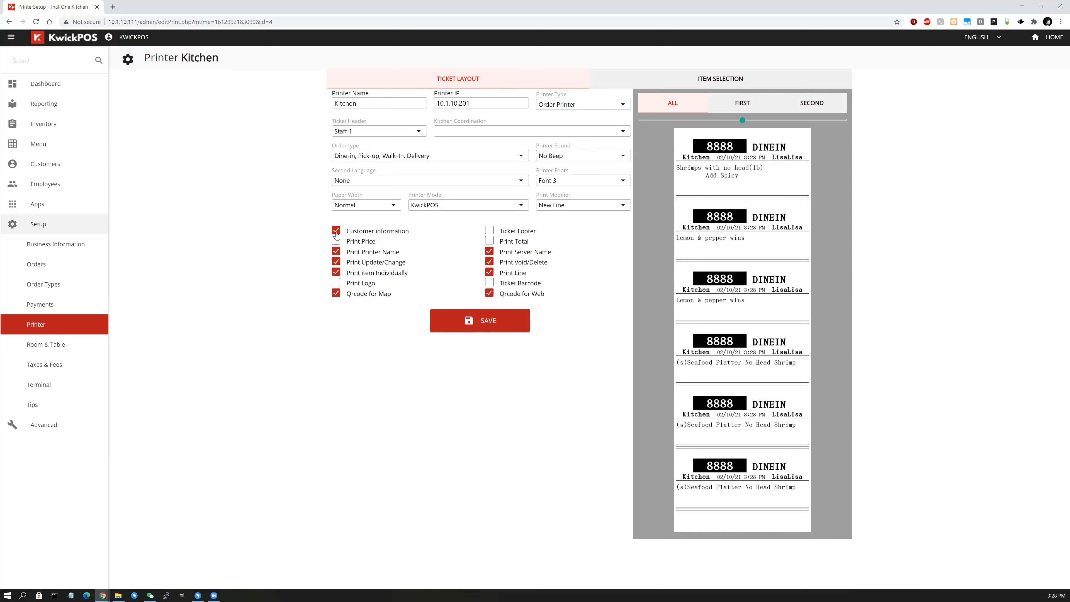
pyautogui.click(490, 293)
pyautogui.click(335, 273)
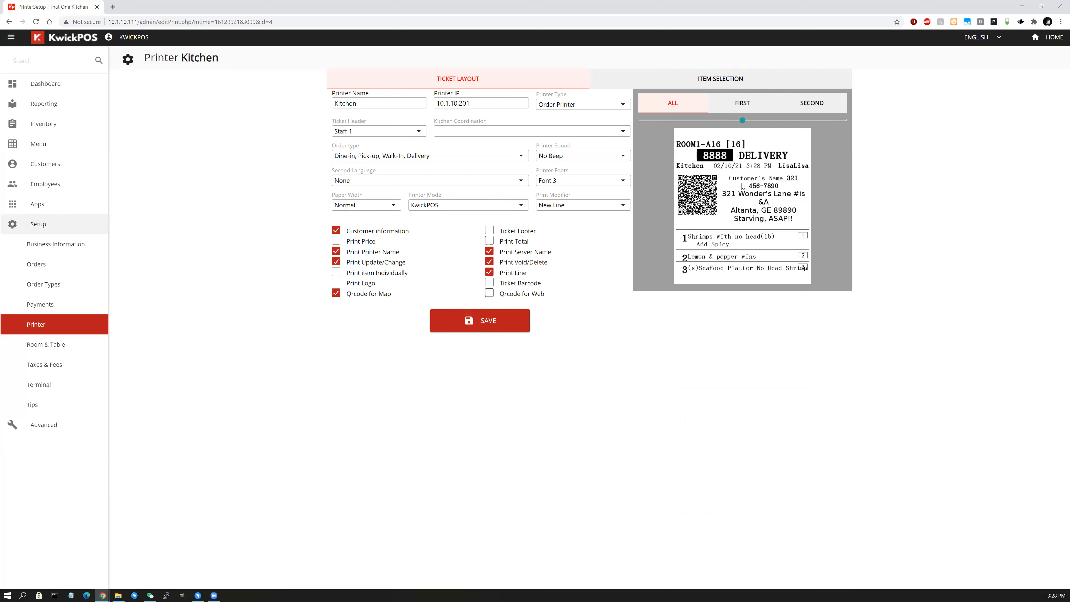
# Resize Kitchen ticket text: ALL to 66, FIRST to about 52, SECOND adjusted, then open Item Selection.
pyautogui.moveTo(743, 120); pyautogui.dragTo(742, 120)
pyautogui.moveTo(742, 121); pyautogui.dragTo(775, 119)
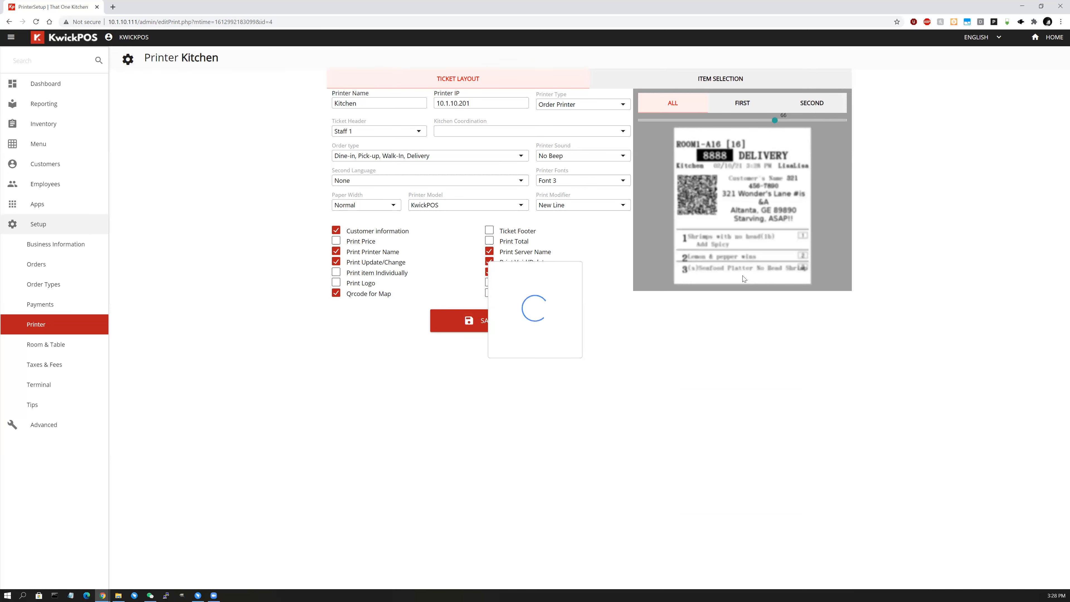
pyautogui.click(746, 108)
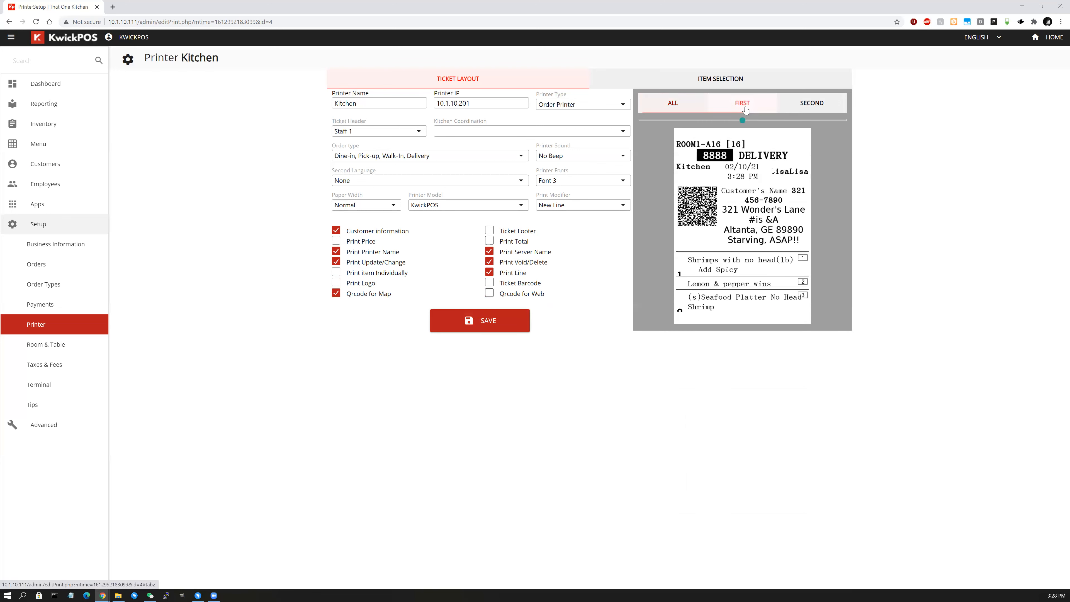
pyautogui.moveTo(738, 122); pyautogui.dragTo(706, 125)
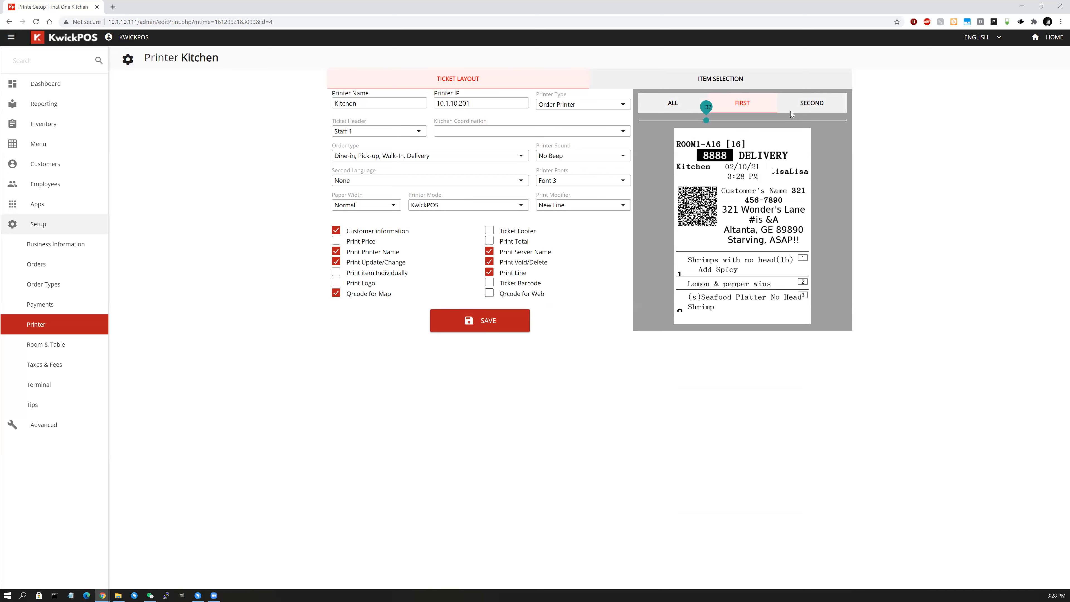
pyautogui.click(806, 109)
pyautogui.moveTo(745, 120); pyautogui.dragTo(780, 122)
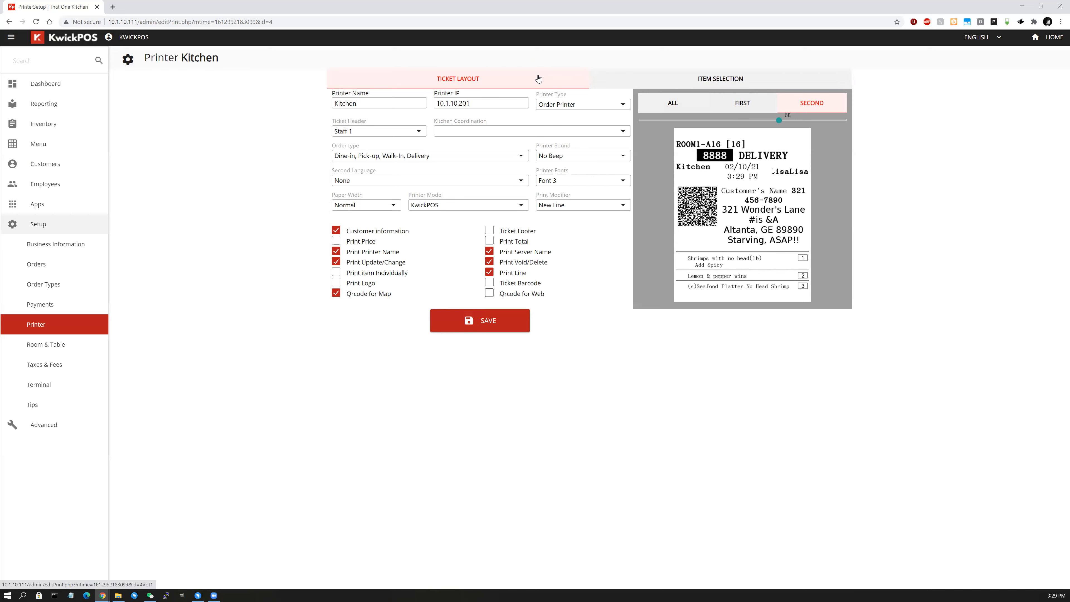
pyautogui.click(731, 84)
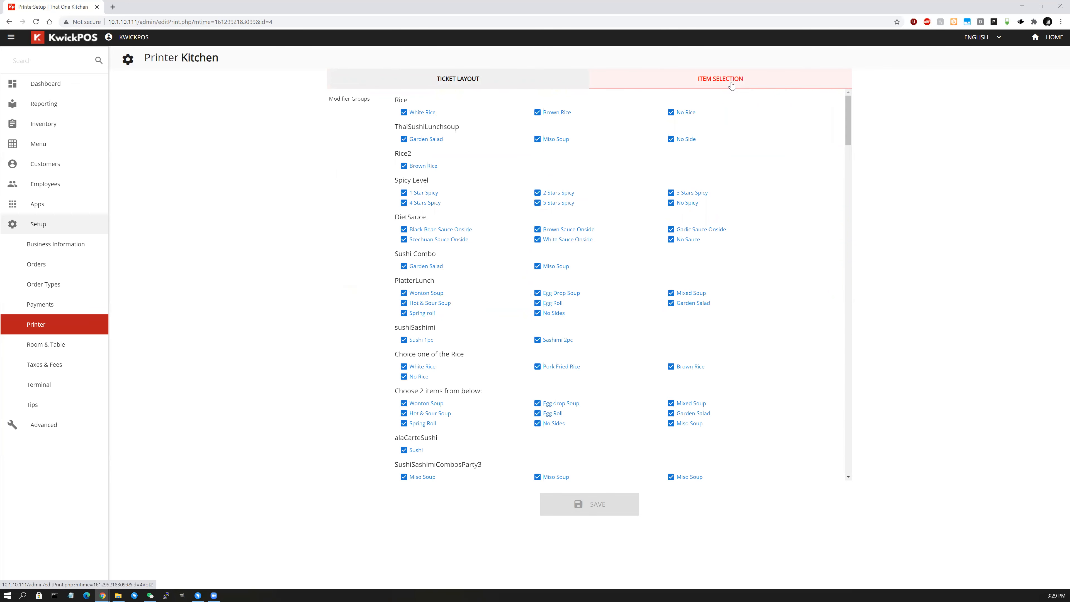
# Exclude the Rice, Rice2 Brown Rice and Spicy Level choices from kitchen tickets.
pyautogui.scroll(-5, 843, 125)
pyautogui.scroll(5, 845, 105)
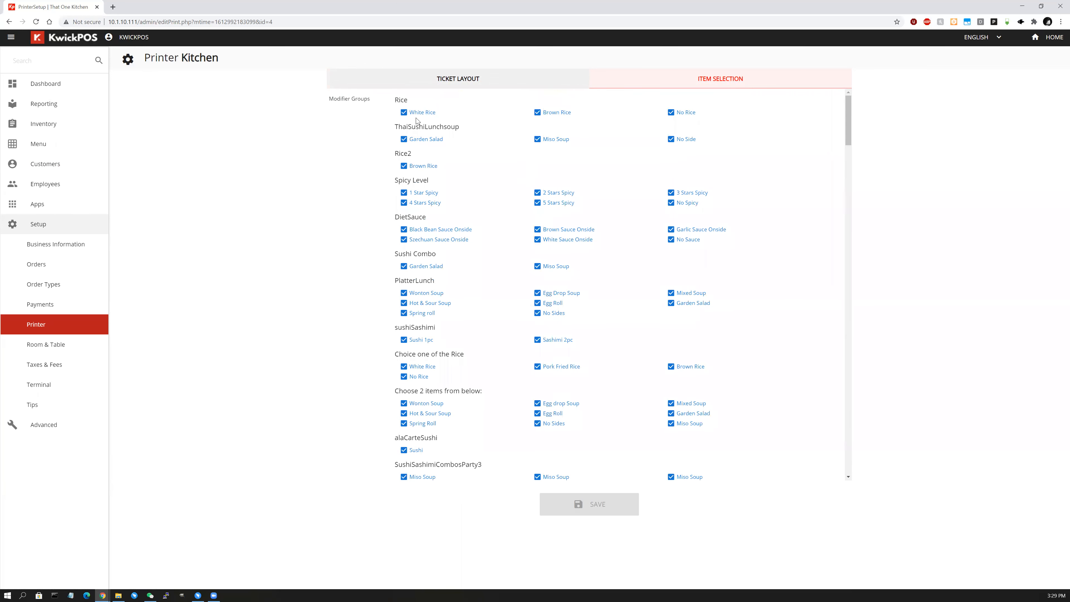
pyautogui.click(403, 113)
pyautogui.click(403, 166)
pyautogui.click(403, 192)
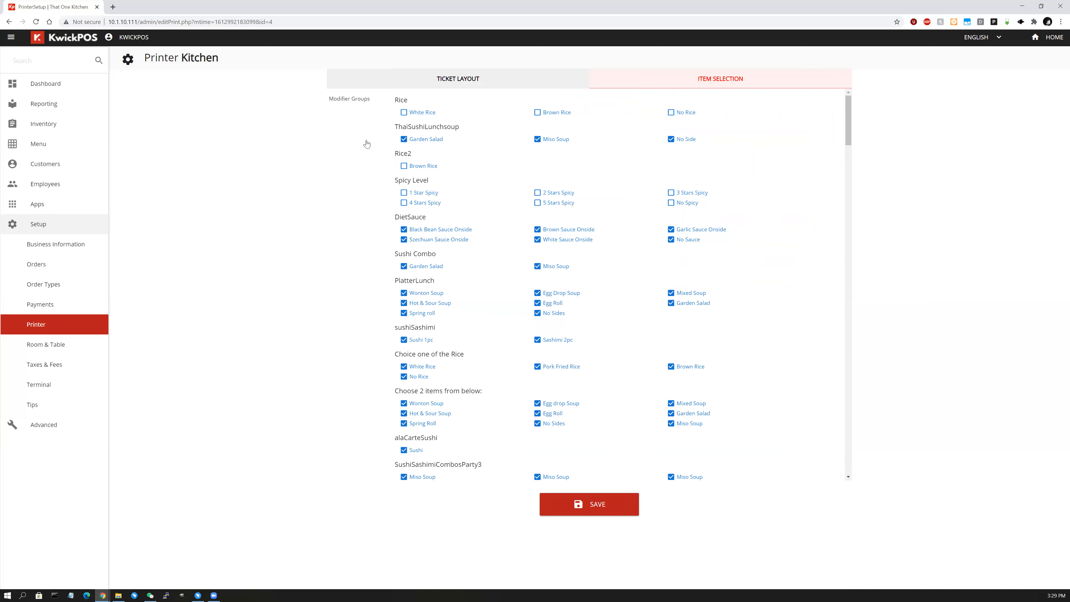
# Exclude all Kitchen Appetizers plus Edamame, Baby Octopus, Spicy Tuna, Sashimi (9pc) and Blackened Tuna.
pyautogui.scroll(-3, 439, 232)
pyautogui.scroll(-10, 438, 232)
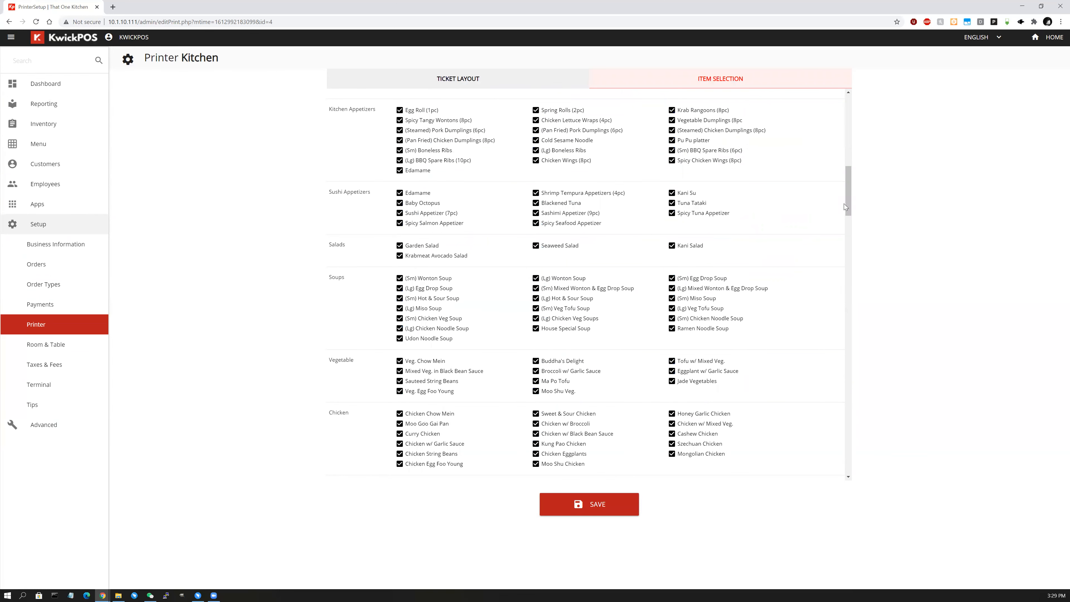
pyautogui.moveTo(848, 202); pyautogui.dragTo(848, 195)
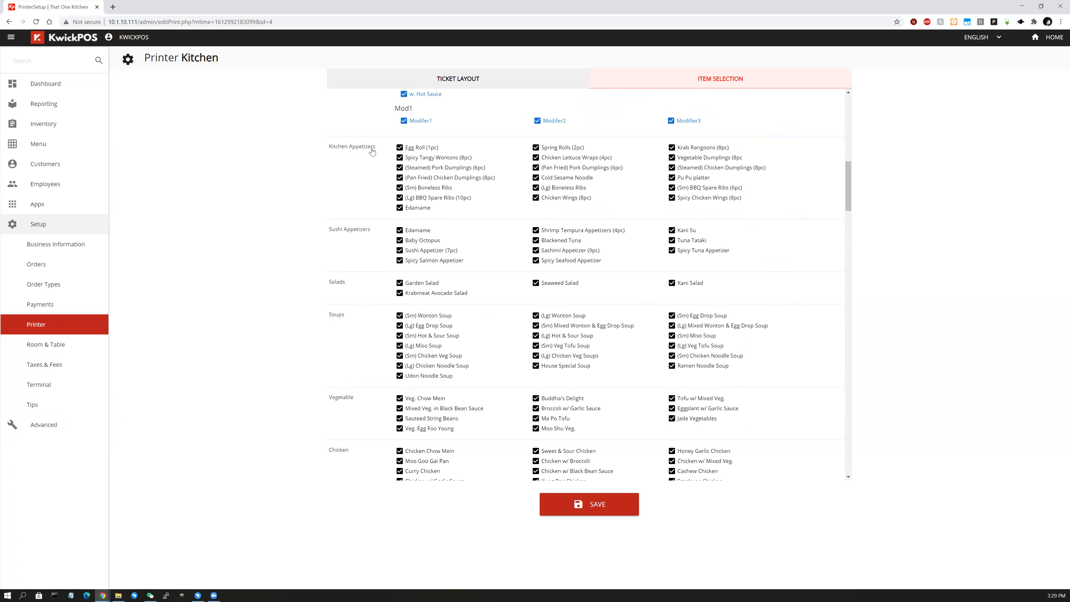
pyautogui.click(356, 150)
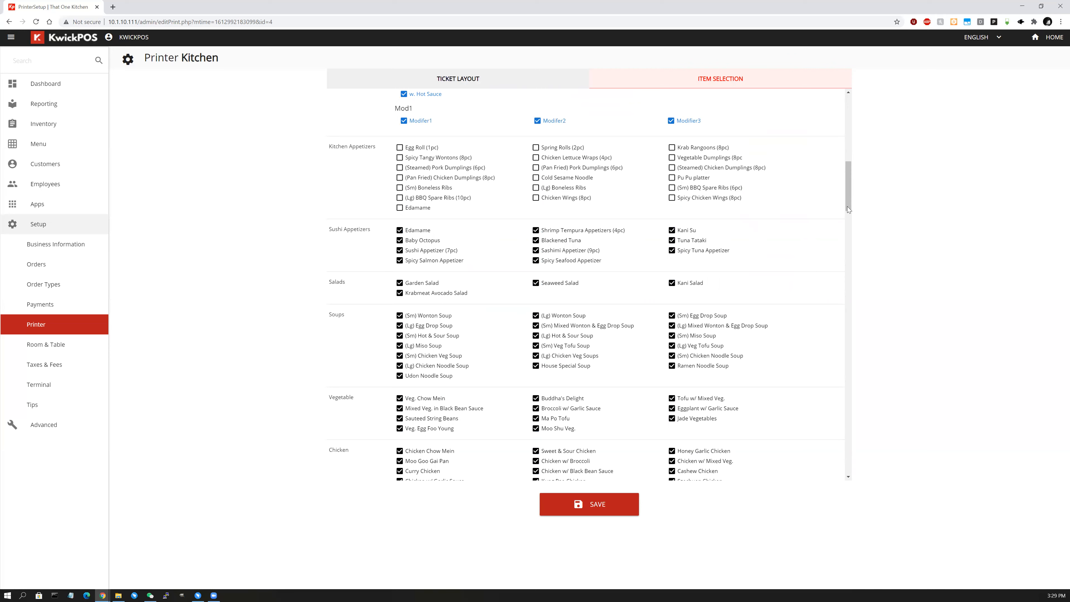
pyautogui.moveTo(847, 207); pyautogui.dragTo(847, 209)
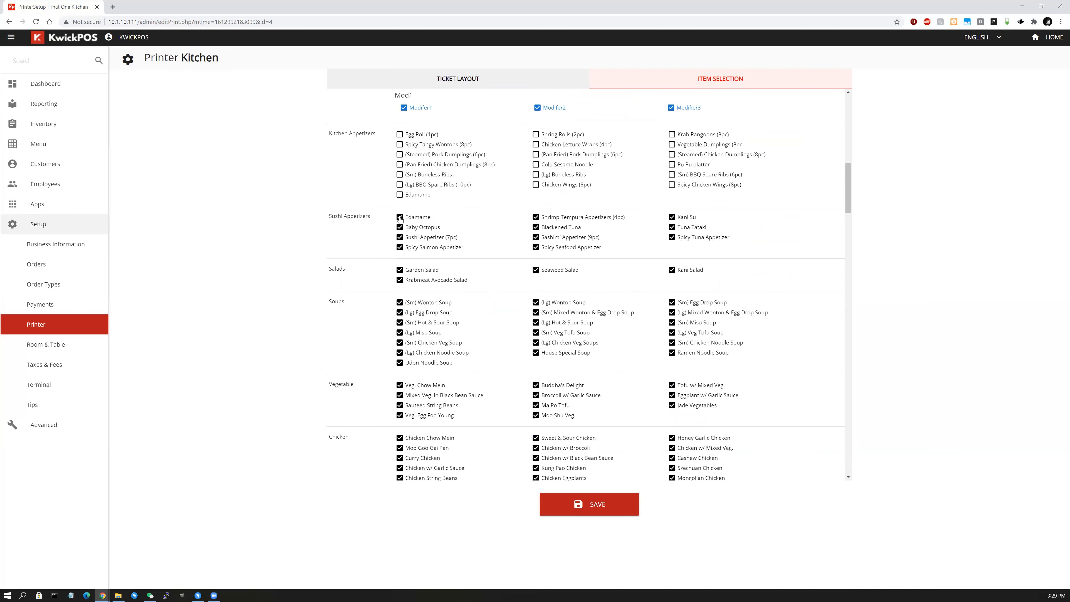
pyautogui.click(413, 219)
pyautogui.click(417, 230)
pyautogui.click(680, 240)
pyautogui.click(566, 239)
pyautogui.click(564, 230)
pyautogui.moveTo(849, 208); pyautogui.dragTo(856, 472)
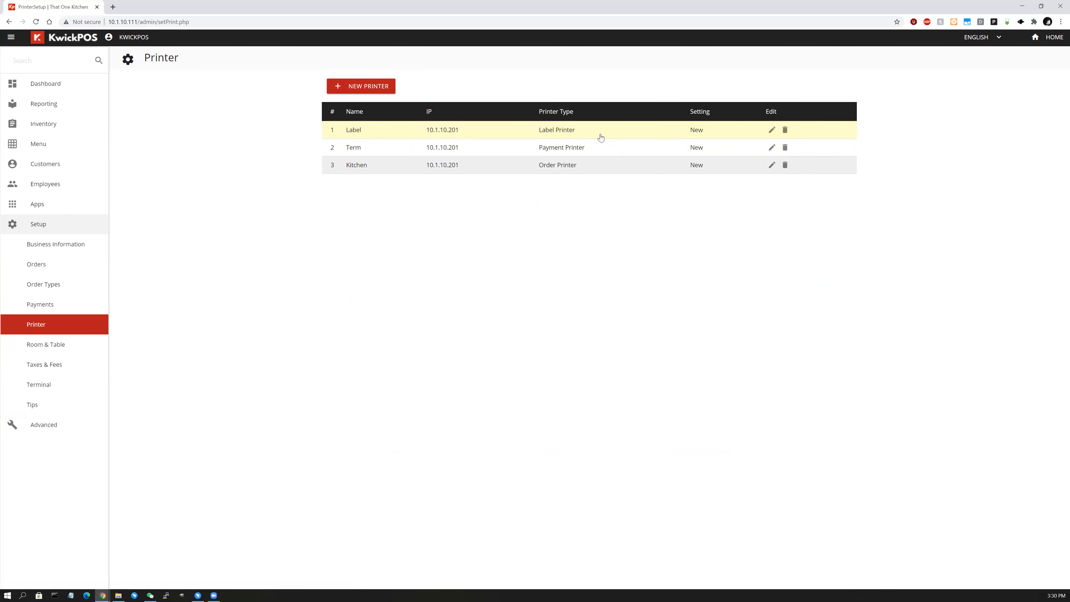
pyautogui.click(771, 151)
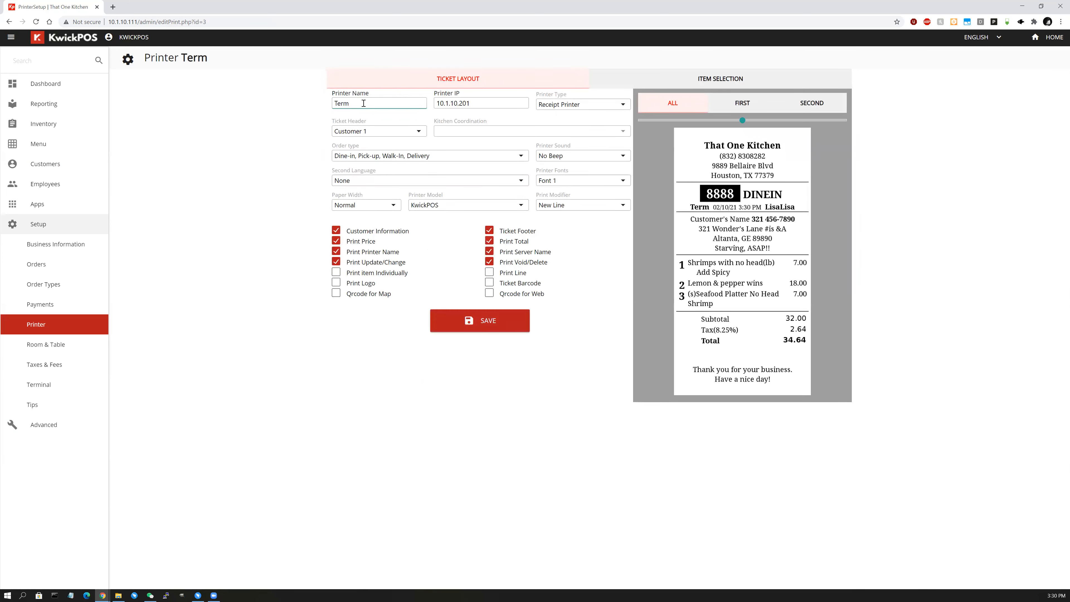
pyautogui.write('2')
pyautogui.press('BackSpace')
pyautogui.write('10')
pyautogui.press('BackSpace')
pyautogui.press('BackSpace')
pyautogui.press('Home')
pyautogui.write('Front')
pyautogui.press('BackSpace')
pyautogui.press('BackSpace')
pyautogui.press('BackSpace')
pyautogui.press('BackSpace')
pyautogui.press('BackSpace')
pyautogui.click(69, 330)
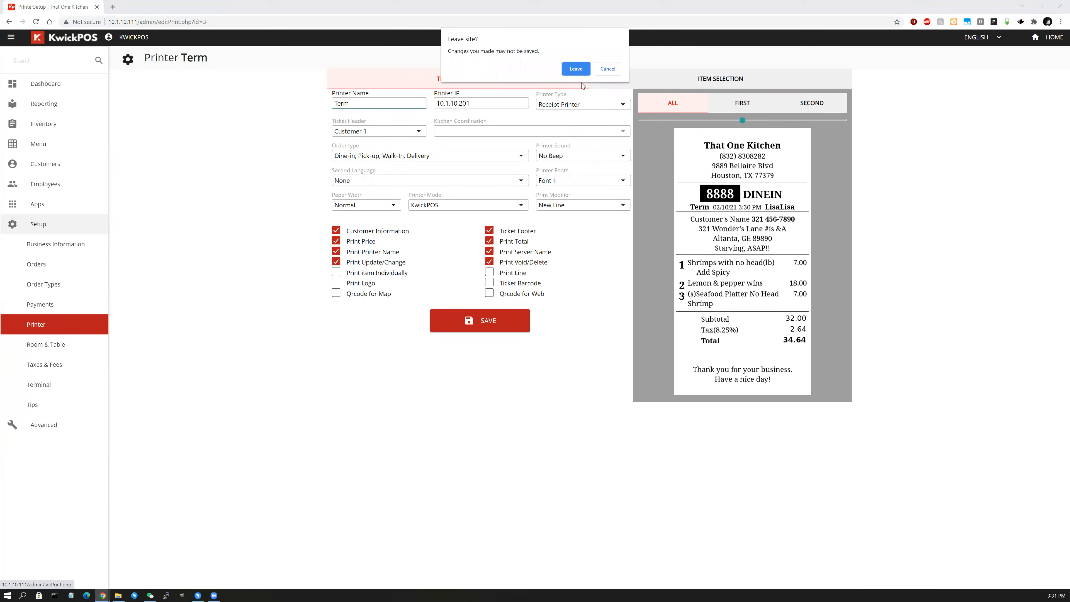
pyautogui.click(579, 68)
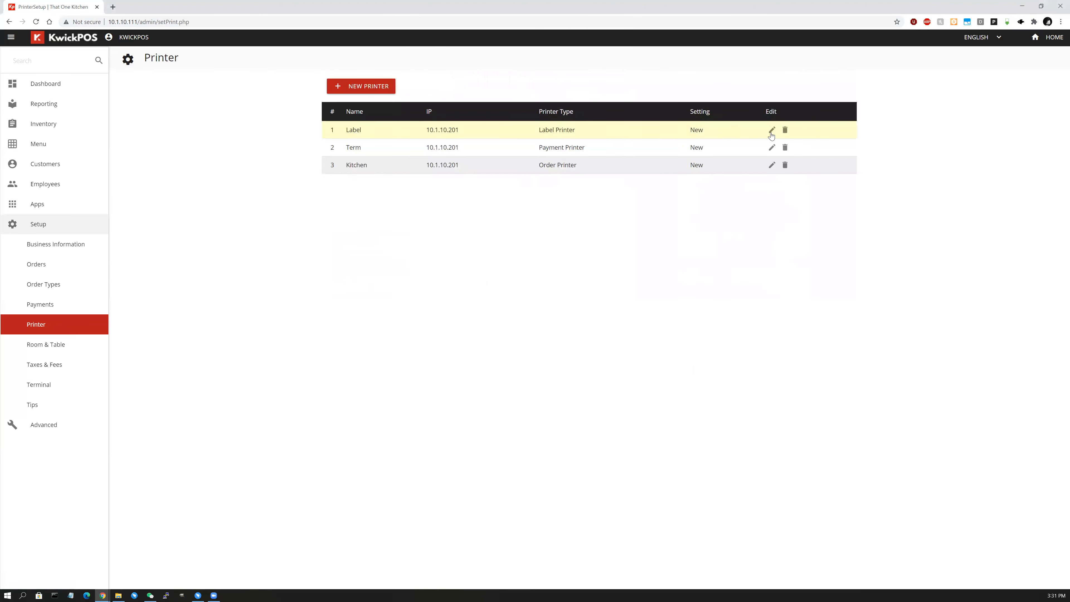
# Open the Label printer's settings and leave its type as Label Printer.
pyautogui.click(770, 130)
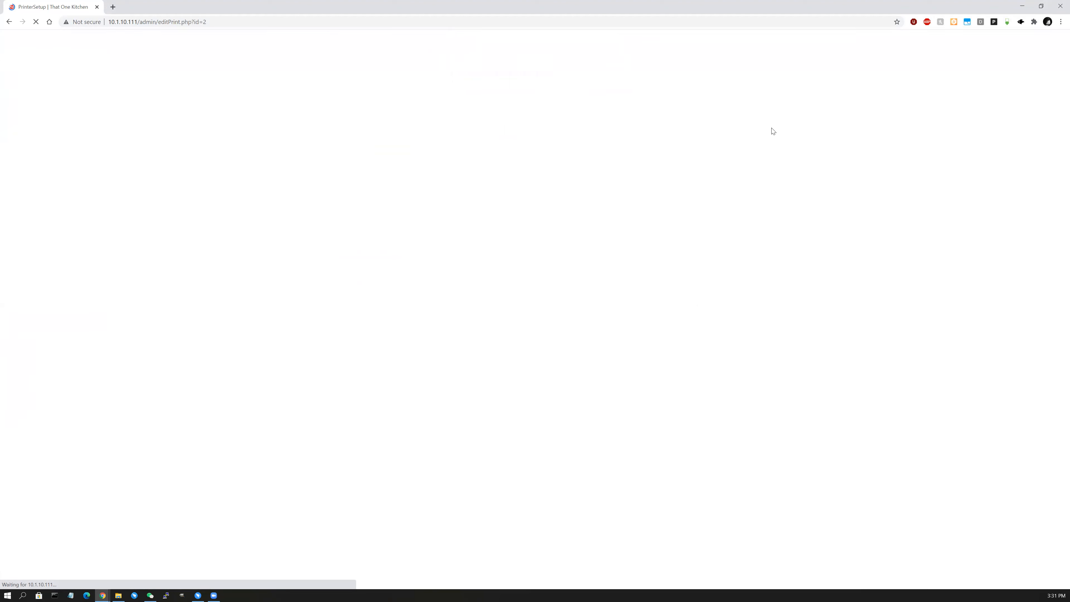
pyautogui.click(571, 104)
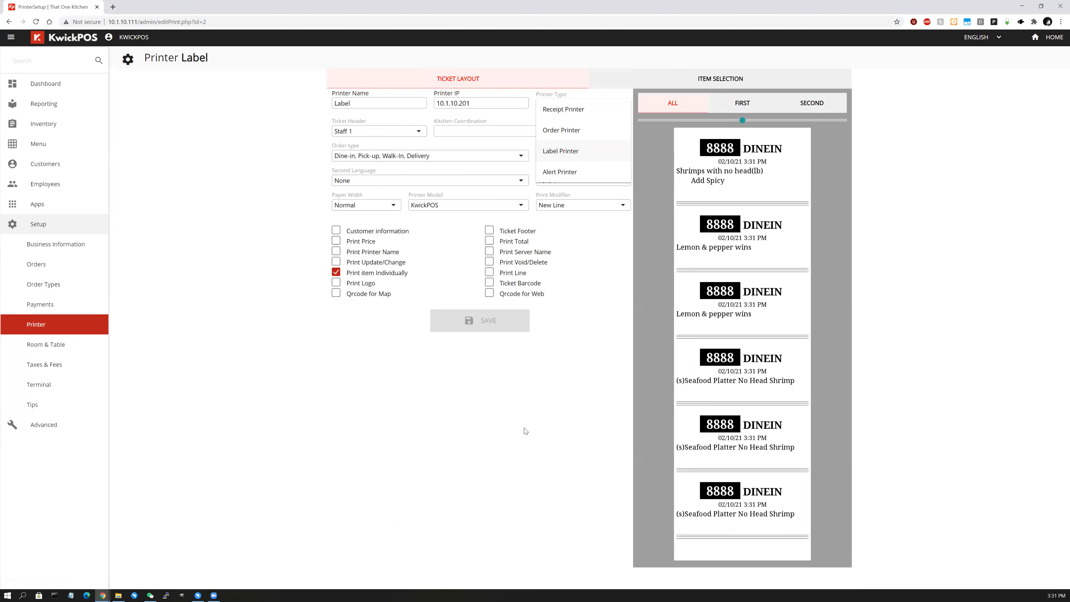
pyautogui.click(525, 430)
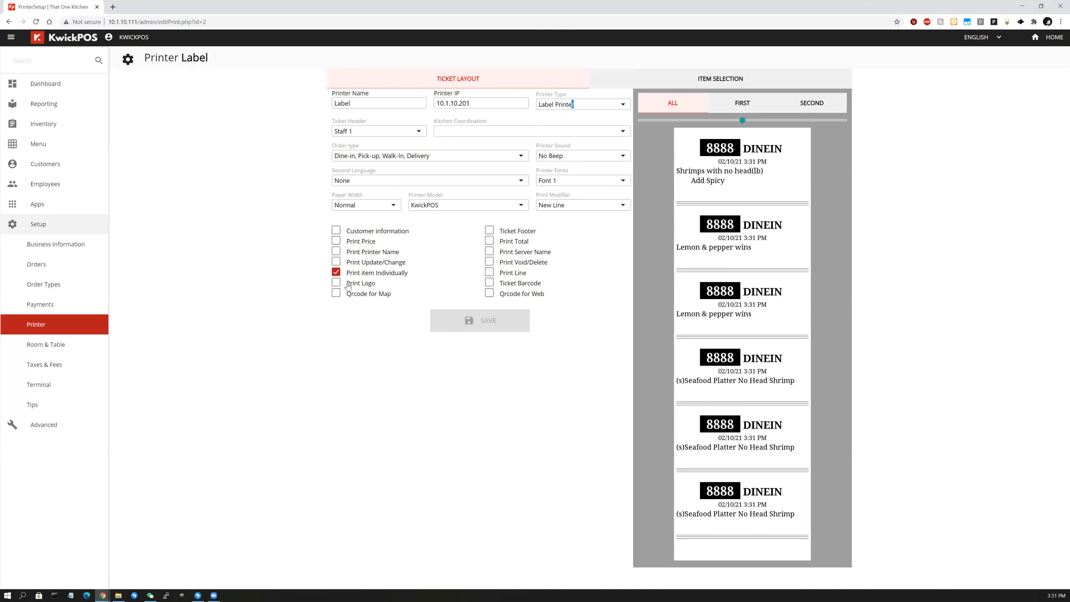
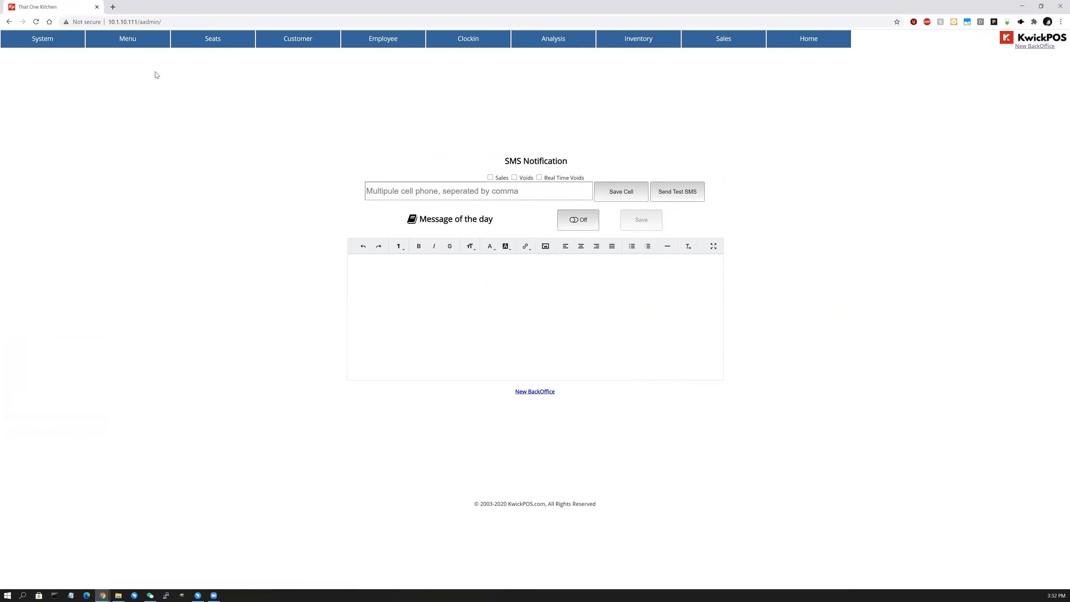
# Open the Menu > Specials options list and filter it by the Nuts, Other and Protein groups.
pyautogui.click(153, 42)
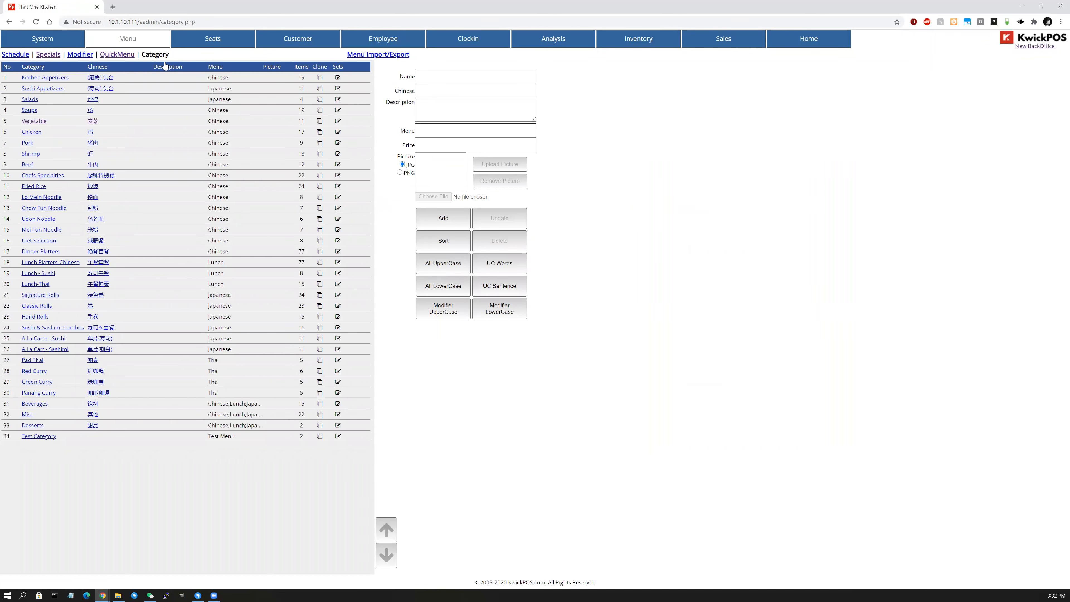
pyautogui.click(48, 55)
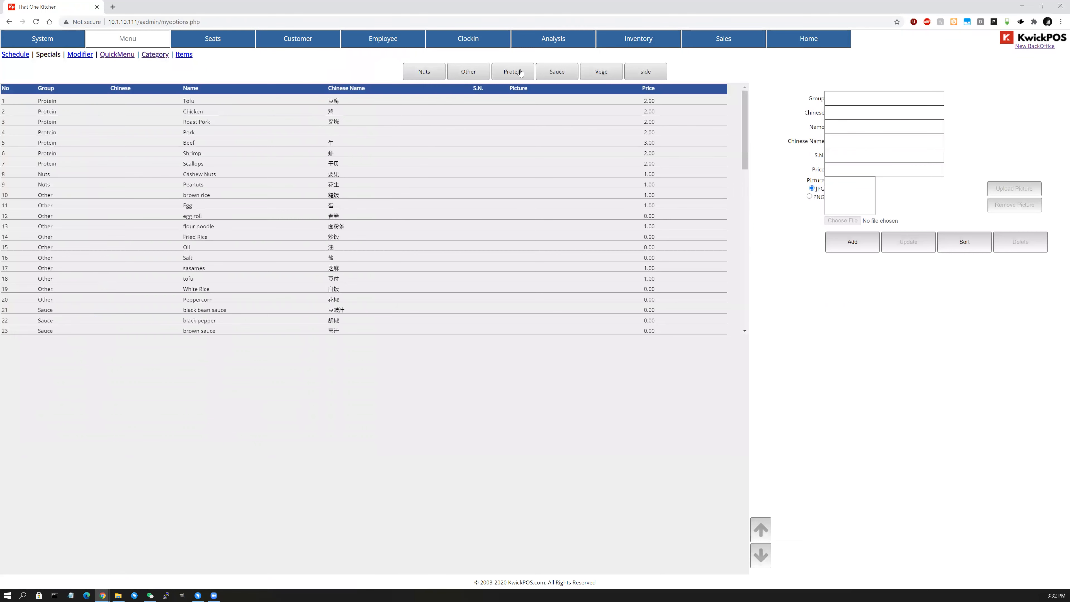
pyautogui.click(422, 73)
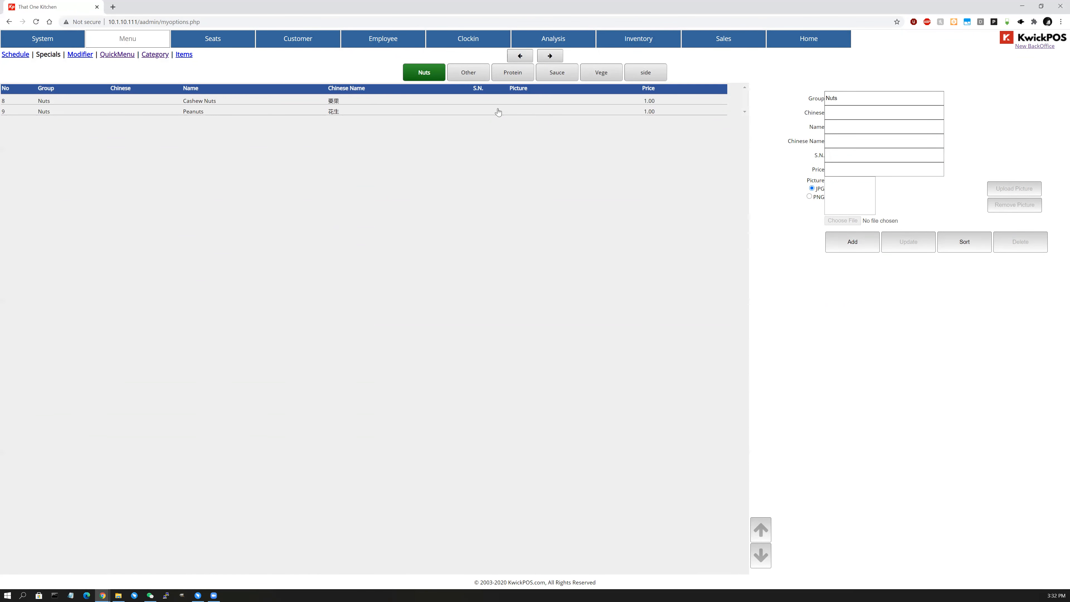
pyautogui.click(469, 75)
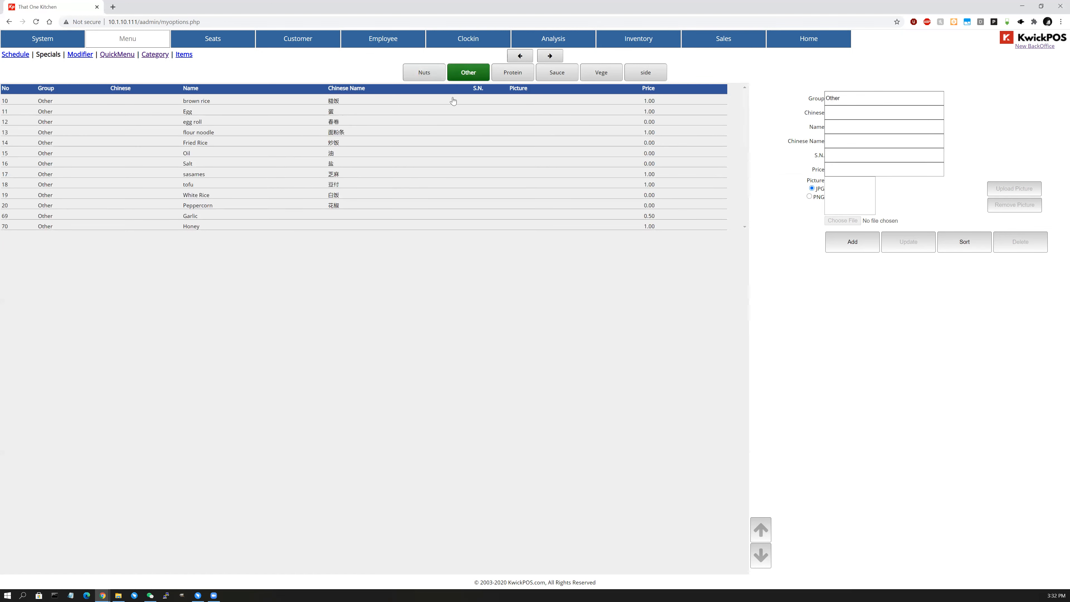
pyautogui.click(518, 78)
# Cycle through the Sauce, side and Other group filters, settling on the Protein group's options.
pyautogui.click(576, 76)
pyautogui.click(551, 77)
pyautogui.click(549, 77)
pyautogui.click(517, 80)
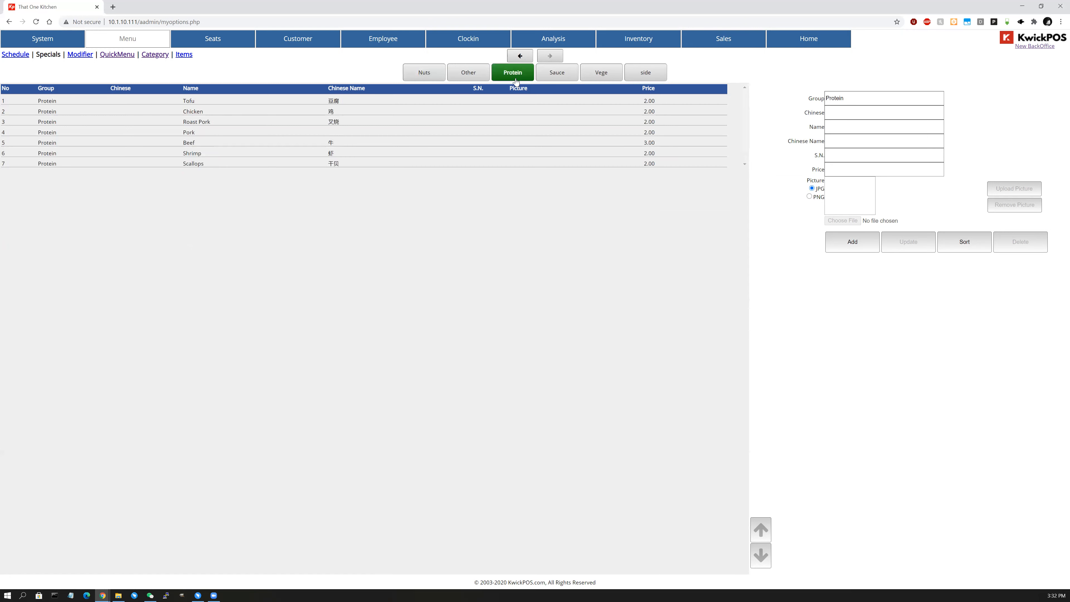
pyautogui.click(553, 78)
pyautogui.click(638, 75)
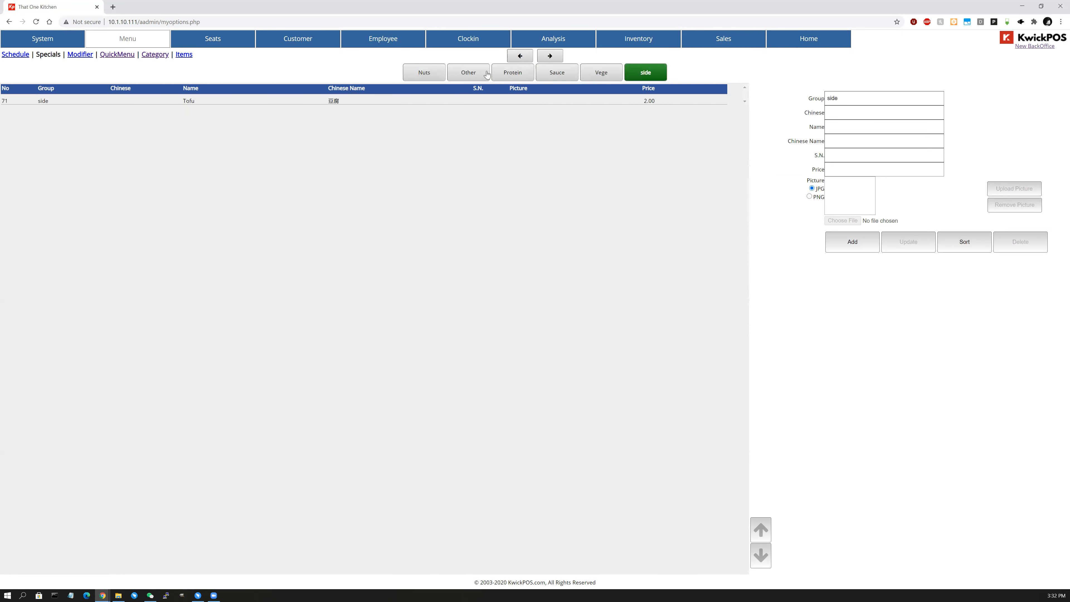
pyautogui.click(485, 76)
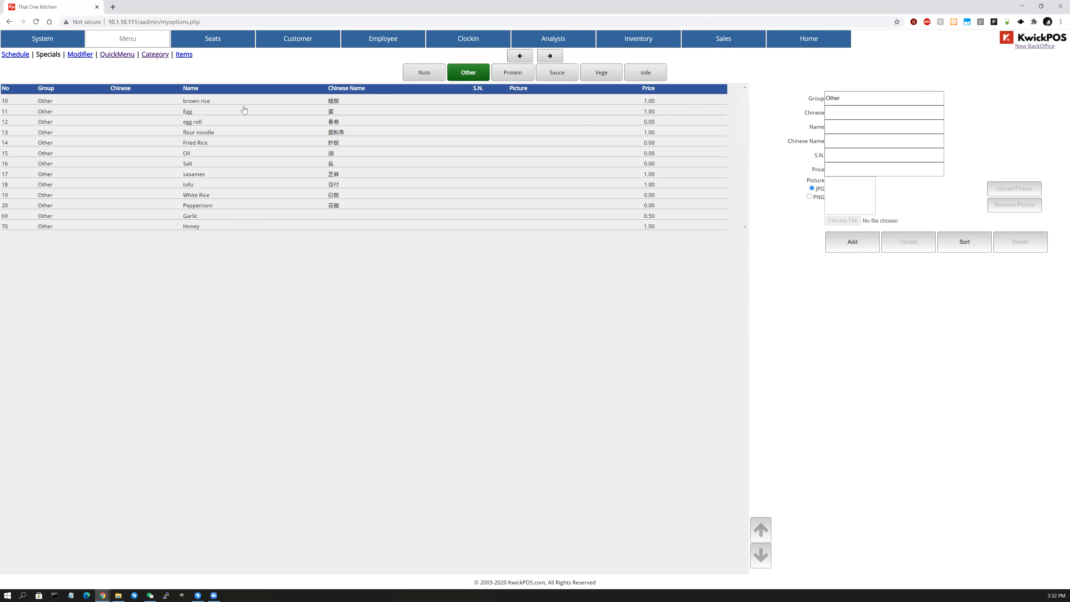
pyautogui.click(509, 79)
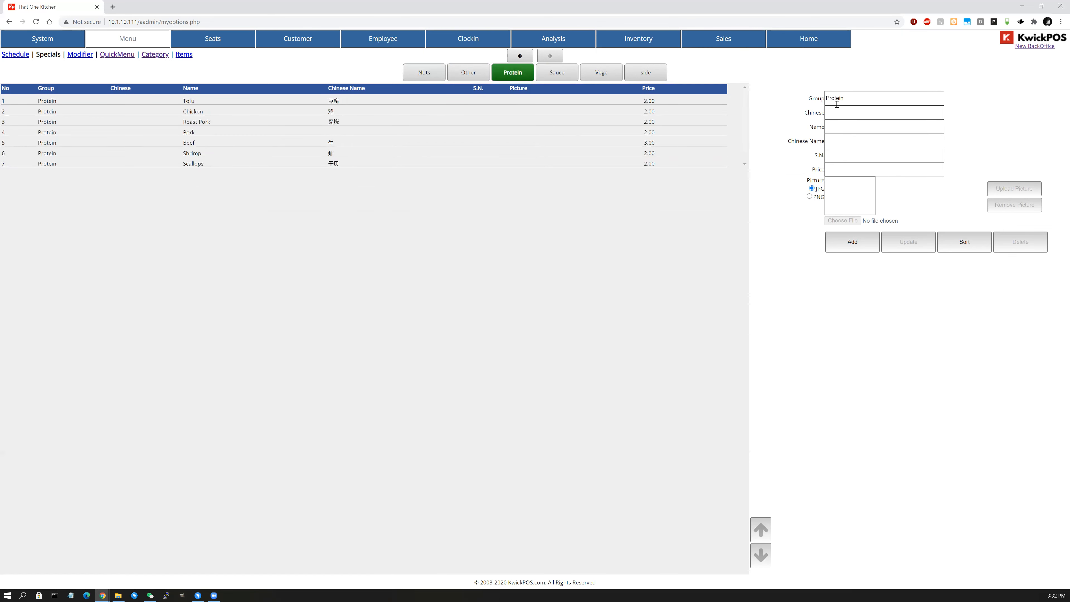
# Add a Protein option named 'Duck' priced 1.00.
pyautogui.doubleClick(845, 99)
pyautogui.click(842, 130)
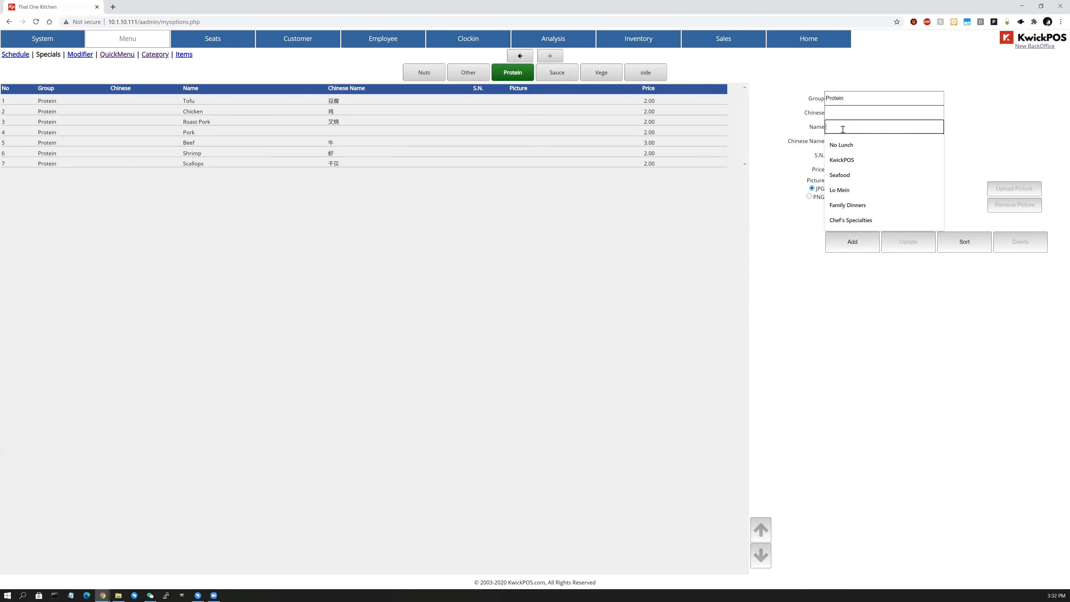
pyautogui.write('C')
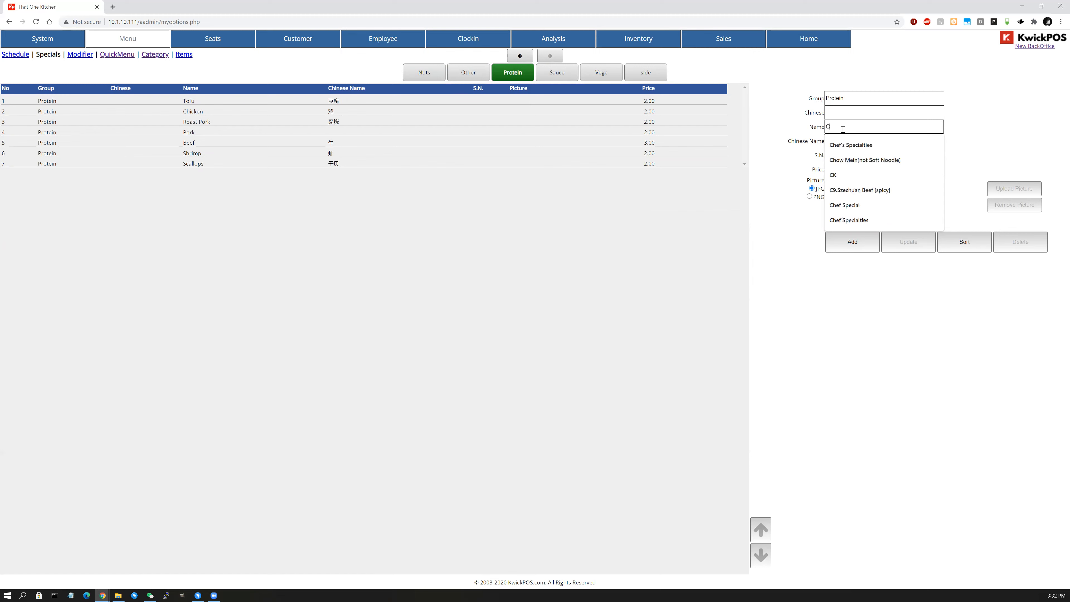
pyautogui.press('BackSpace')
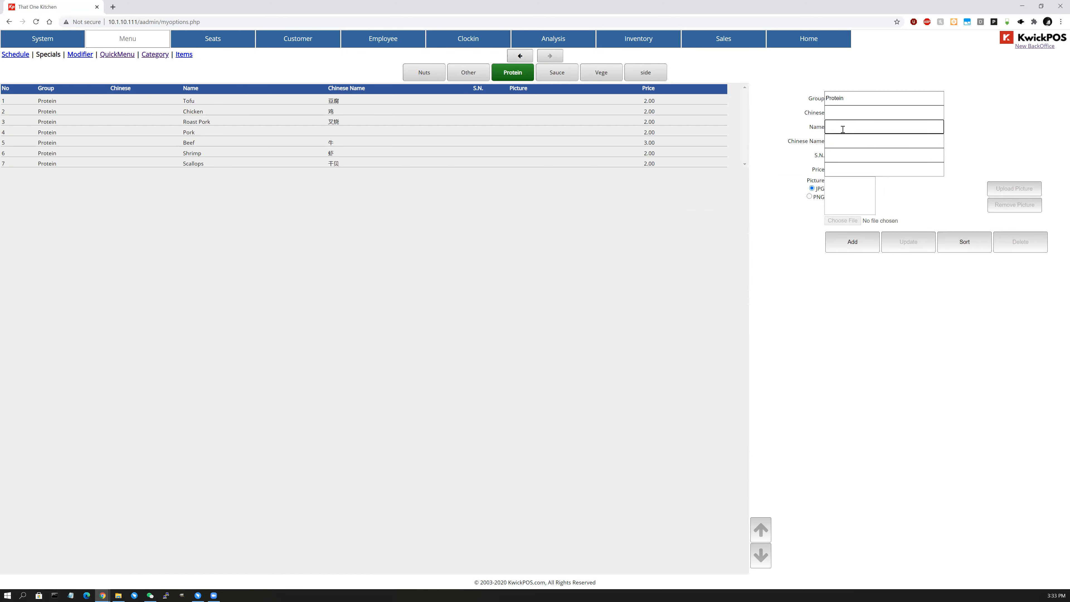
pyautogui.write('Duck')
pyautogui.press('Tab')
pyautogui.press('Tab')
pyautogui.click(845, 168)
pyautogui.write('1')
pyautogui.press('Tab')
pyautogui.press('Tab')
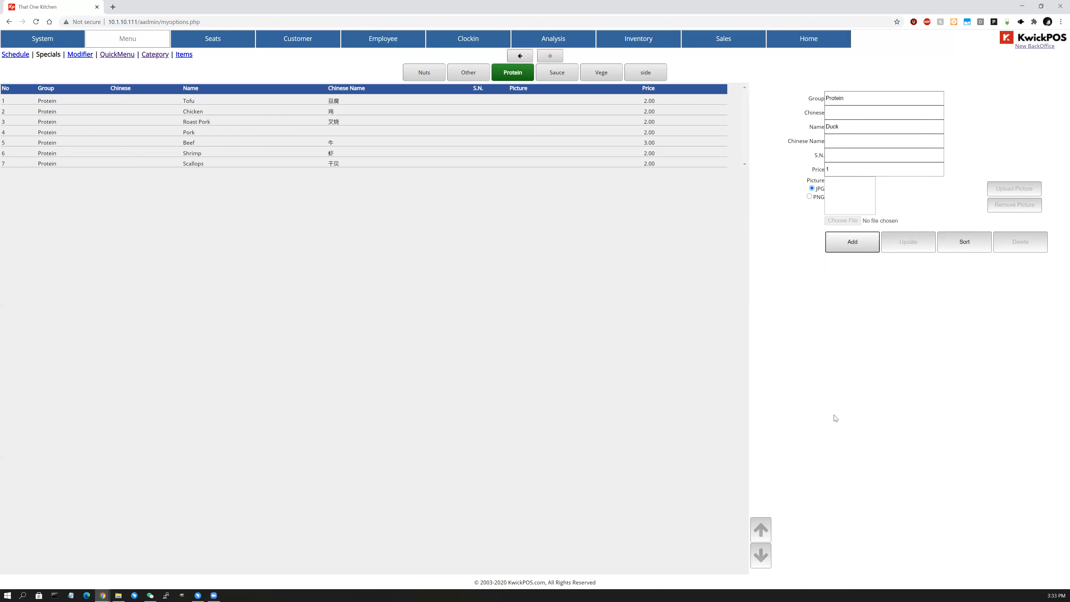
pyautogui.press('Return')
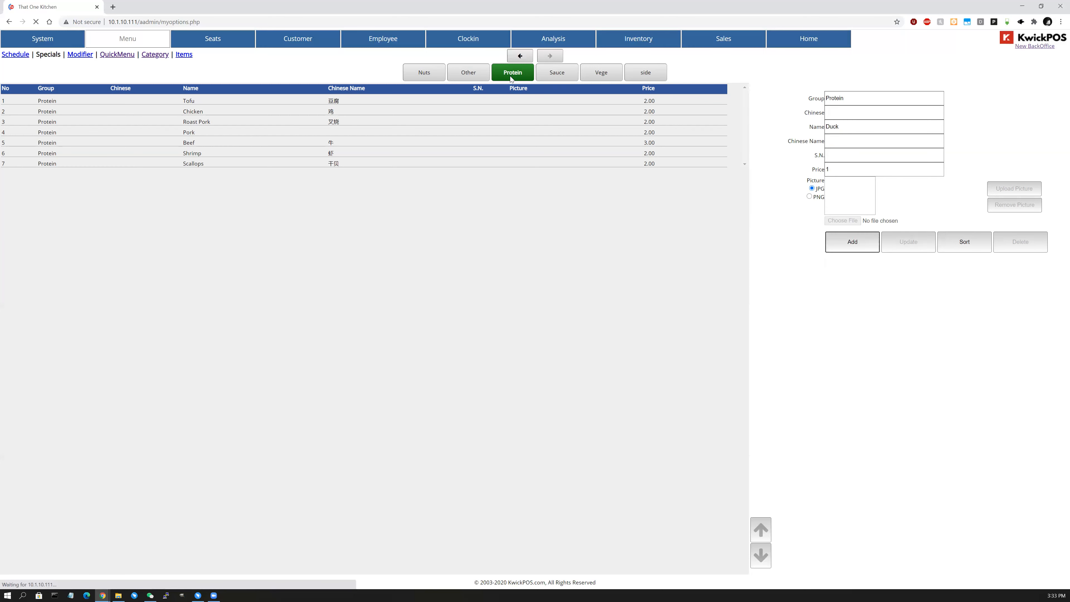
# Rename the Duck option to 'Ducks' and update it.
pyautogui.click(511, 77)
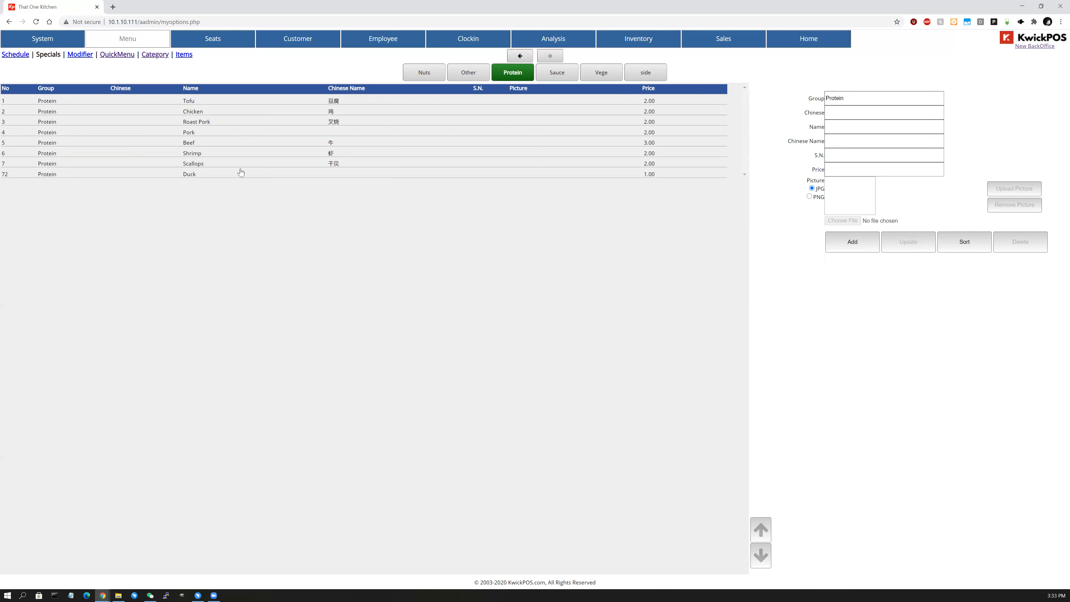
pyautogui.click(346, 175)
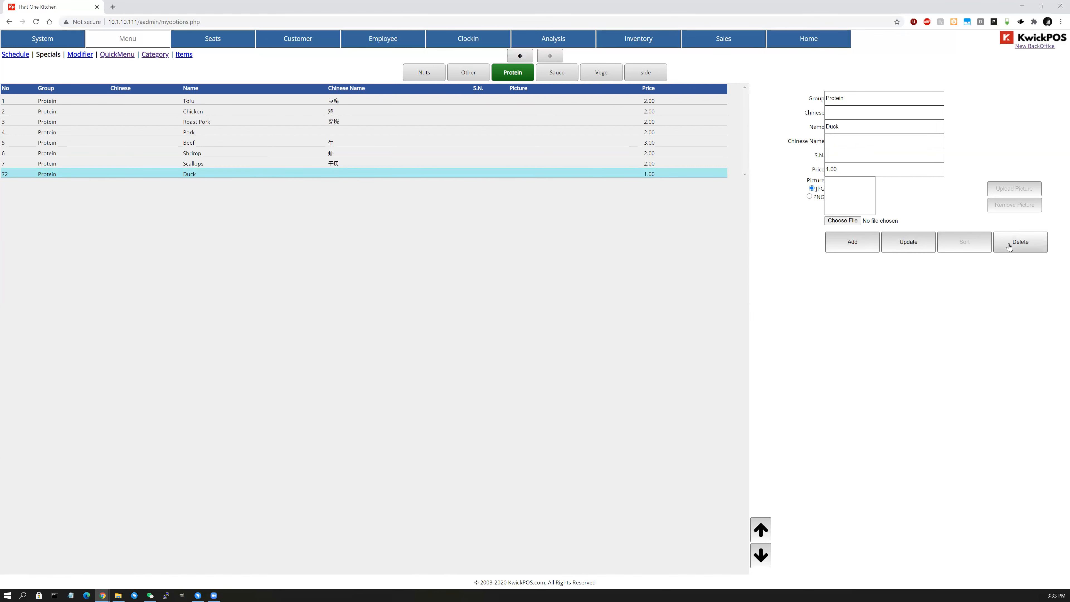
pyautogui.click(858, 131)
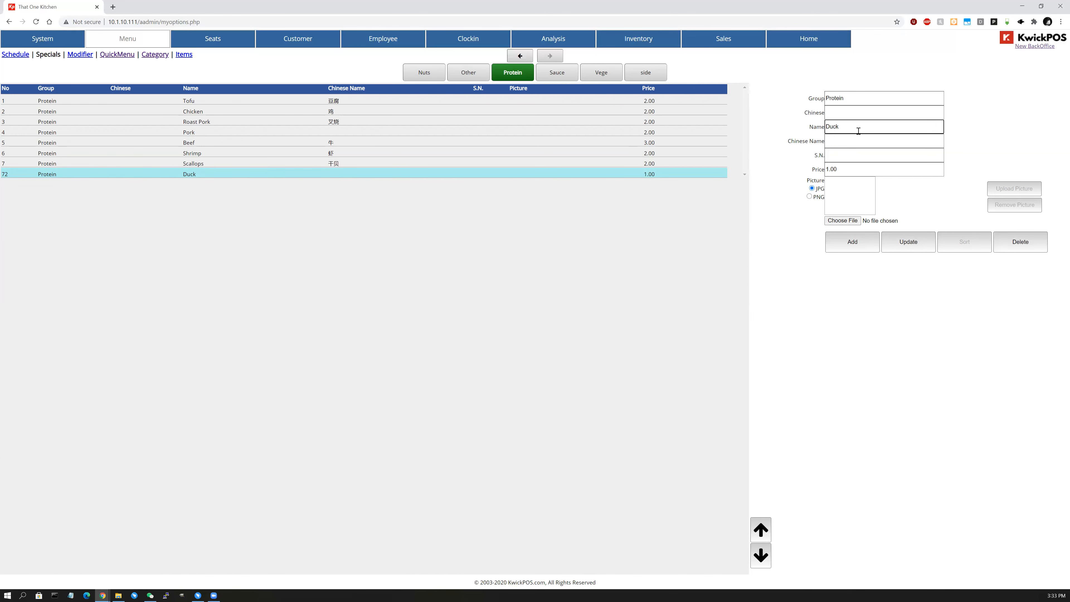
pyautogui.write('s')
pyautogui.click(903, 238)
# Filter the options list by the side, Other and then Nuts groups.
pyautogui.click(646, 72)
pyautogui.click(474, 77)
pyautogui.click(424, 72)
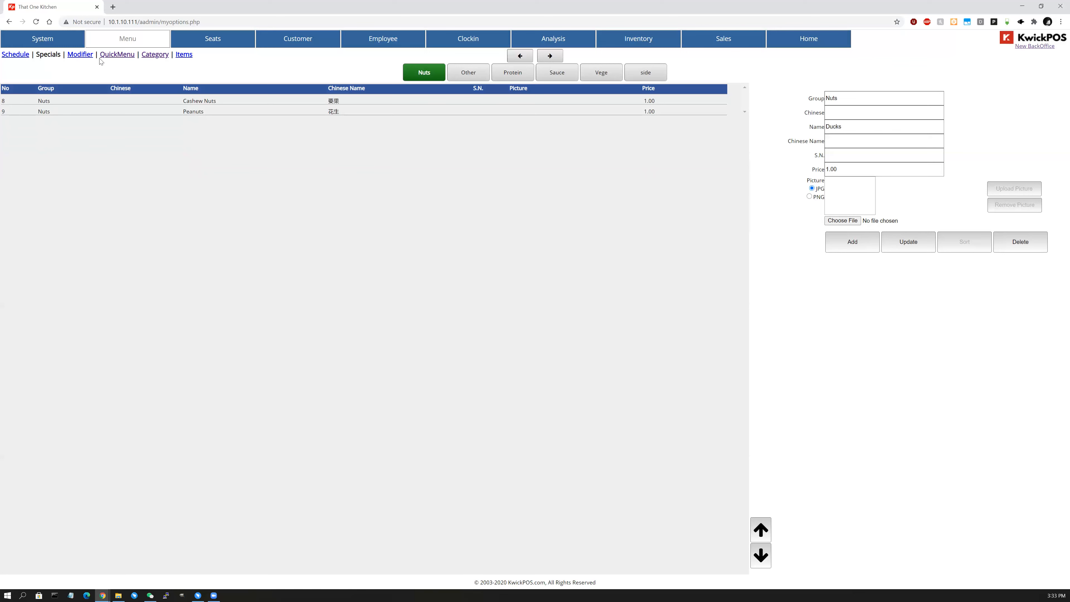
# Add General Tao Chicken [spicy], Basil Chicken, General Tao's Tofu and Sesame Tofu from Chefs Specialties to the quick menu, removing Triple Crown.
pyautogui.click(116, 55)
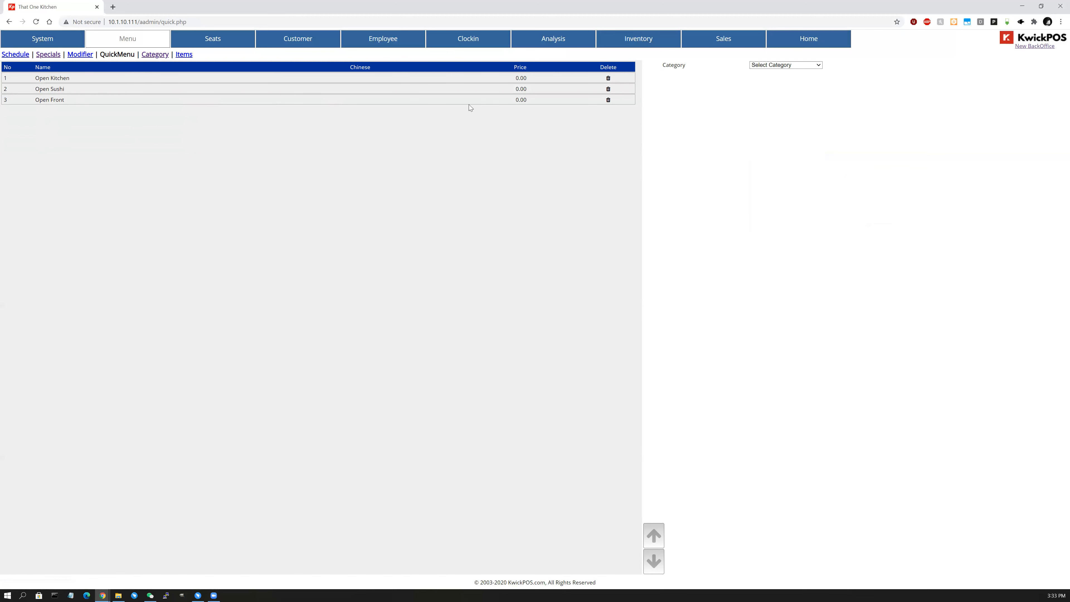
pyautogui.click(774, 69)
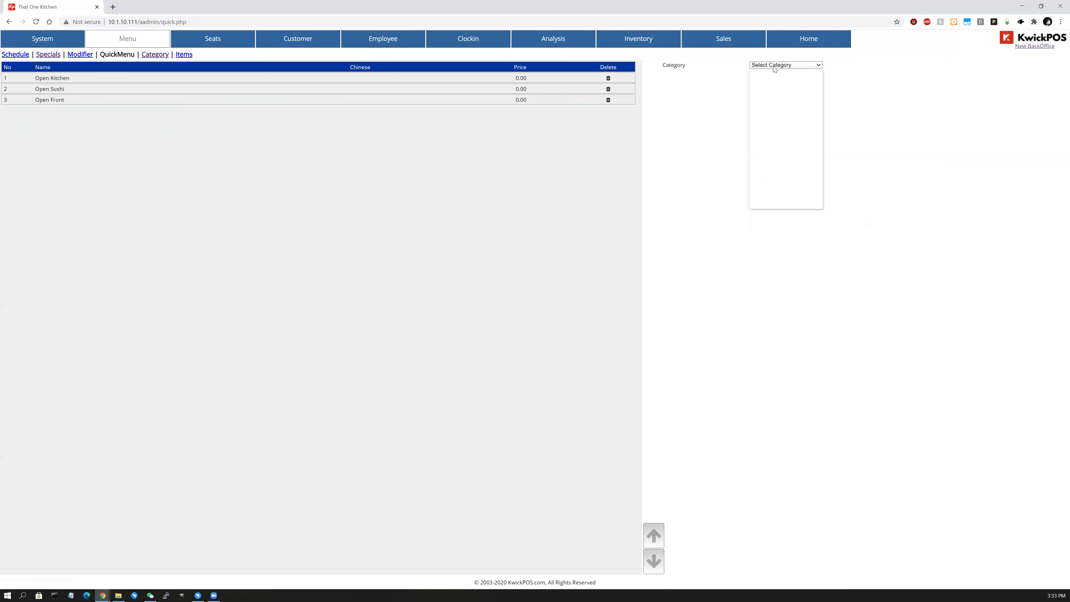
pyautogui.moveTo(818, 106); pyautogui.dragTo(818, 77)
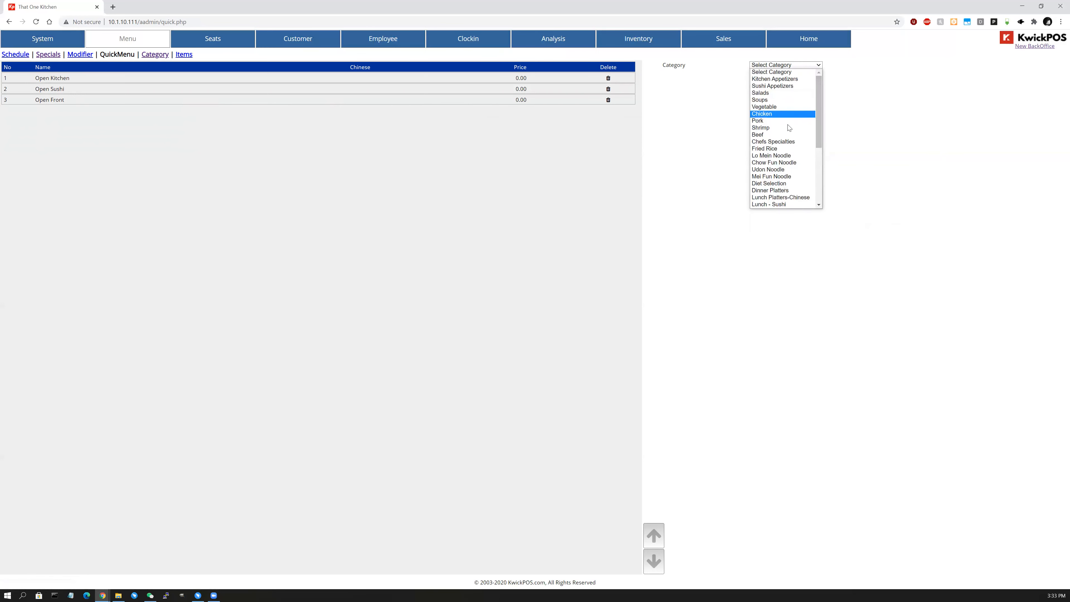
pyautogui.click(795, 146)
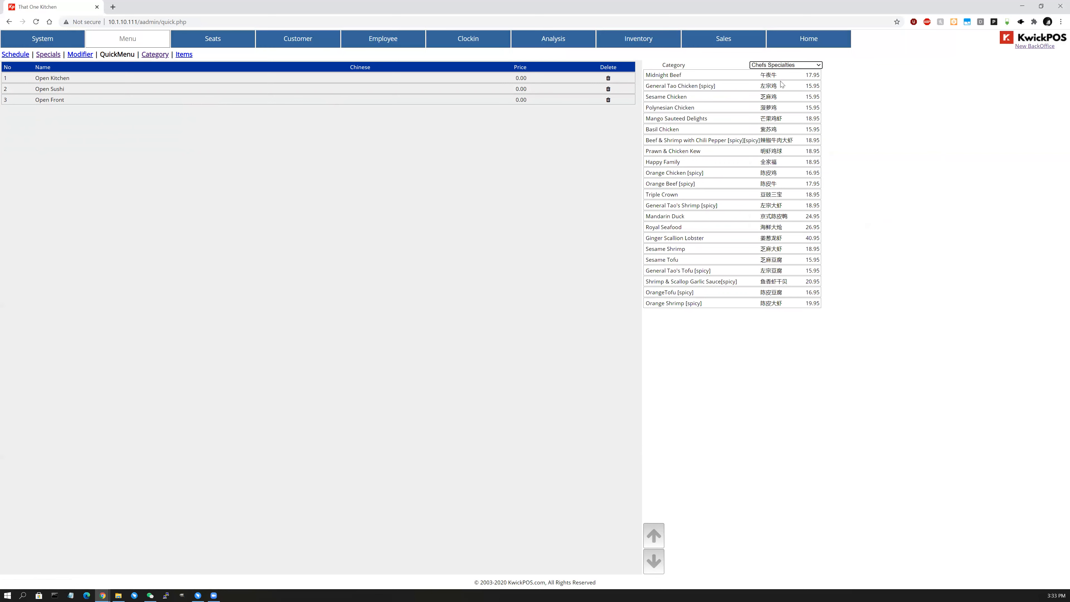
pyautogui.click(725, 91)
pyautogui.click(683, 130)
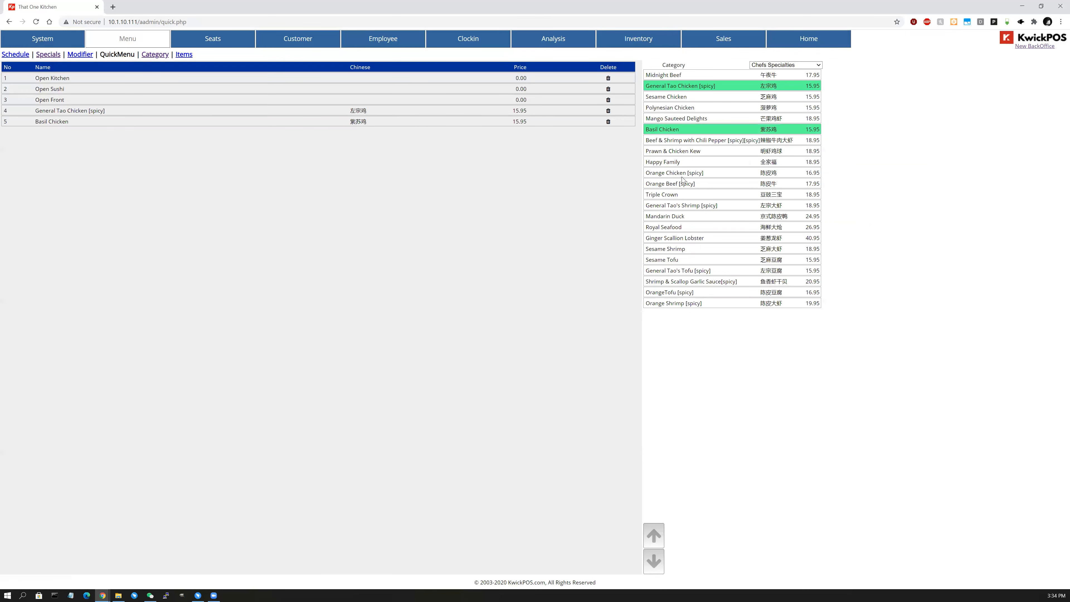
pyautogui.click(699, 194)
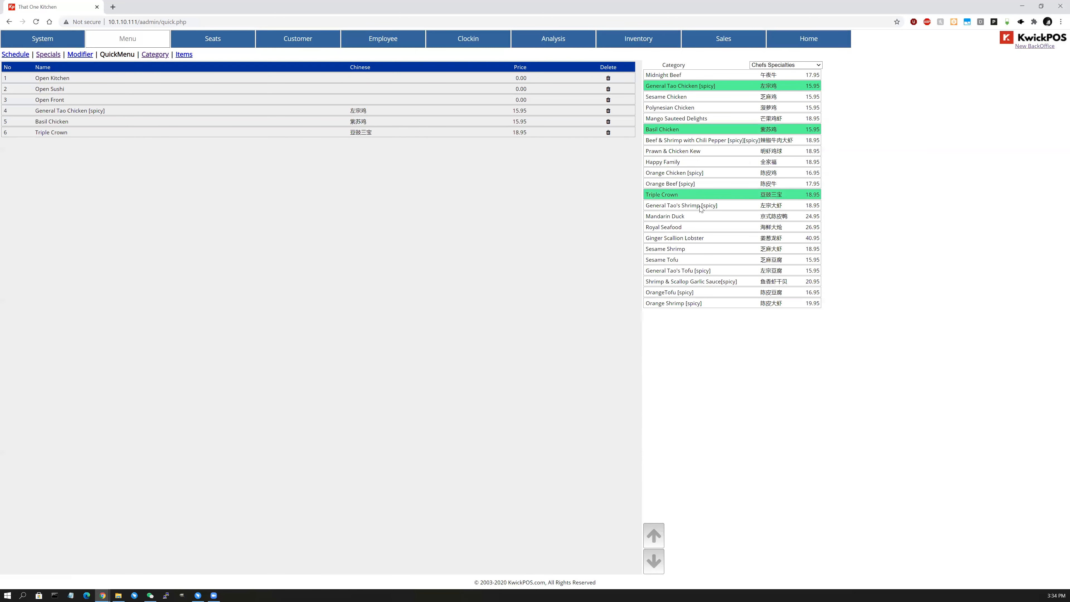
pyautogui.click(608, 132)
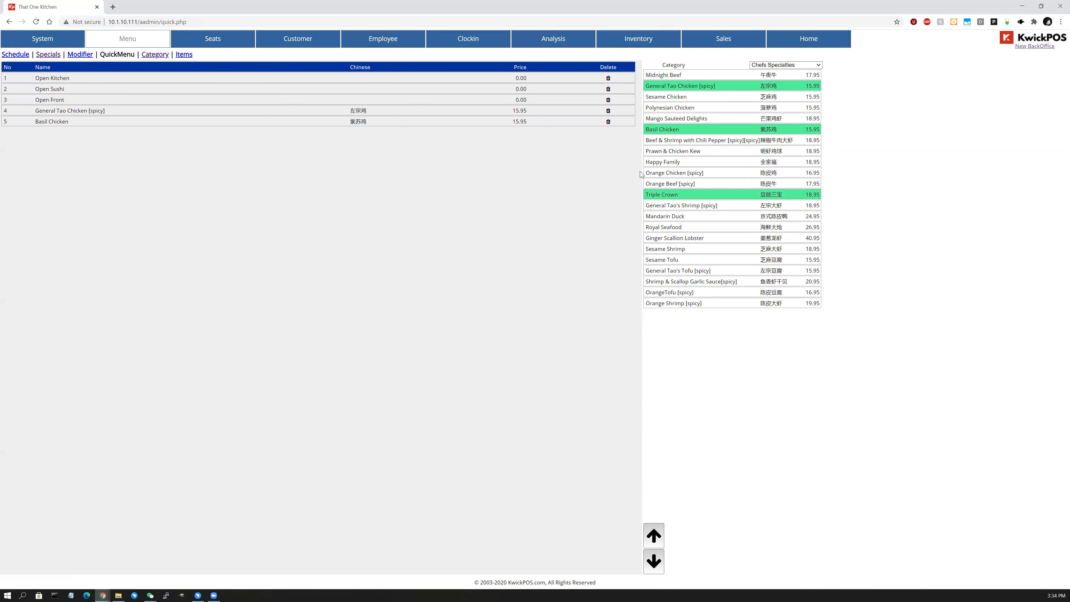
pyautogui.click(677, 270)
pyautogui.click(674, 259)
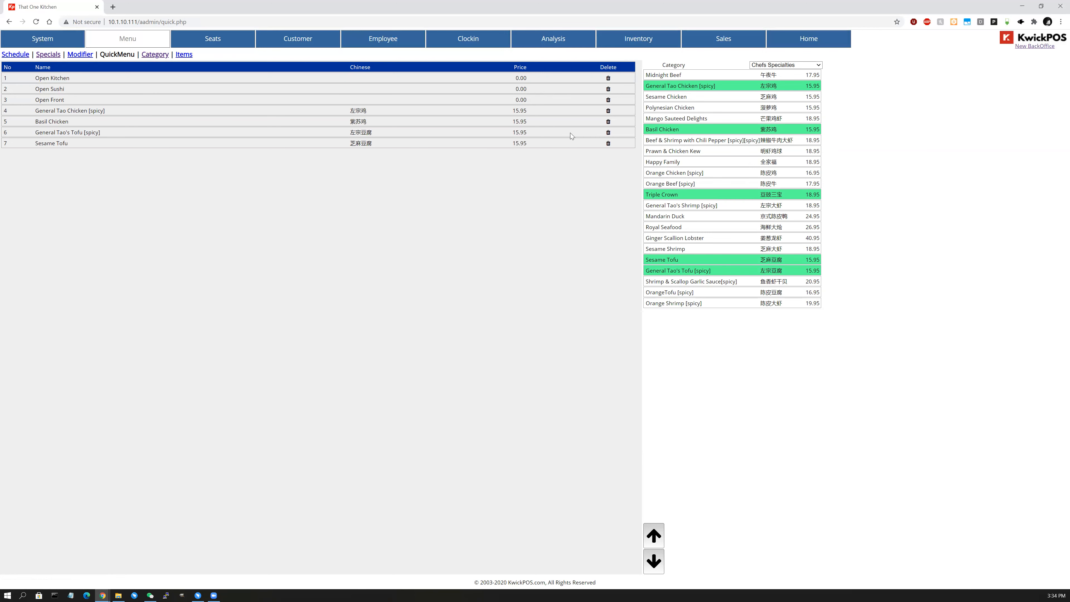
# Add Ma Po Tofu [Spicy] and Shrimp Mei Fun to the quick menu, then return home.
pyautogui.click(776, 65)
pyautogui.click(776, 108)
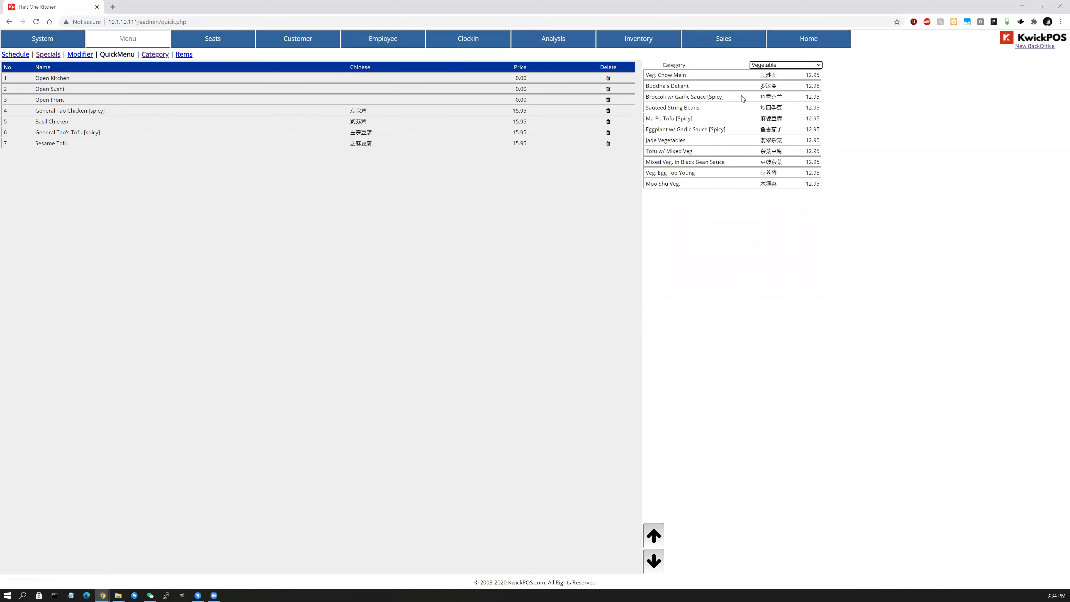
pyautogui.click(743, 118)
pyautogui.click(776, 65)
pyautogui.click(779, 174)
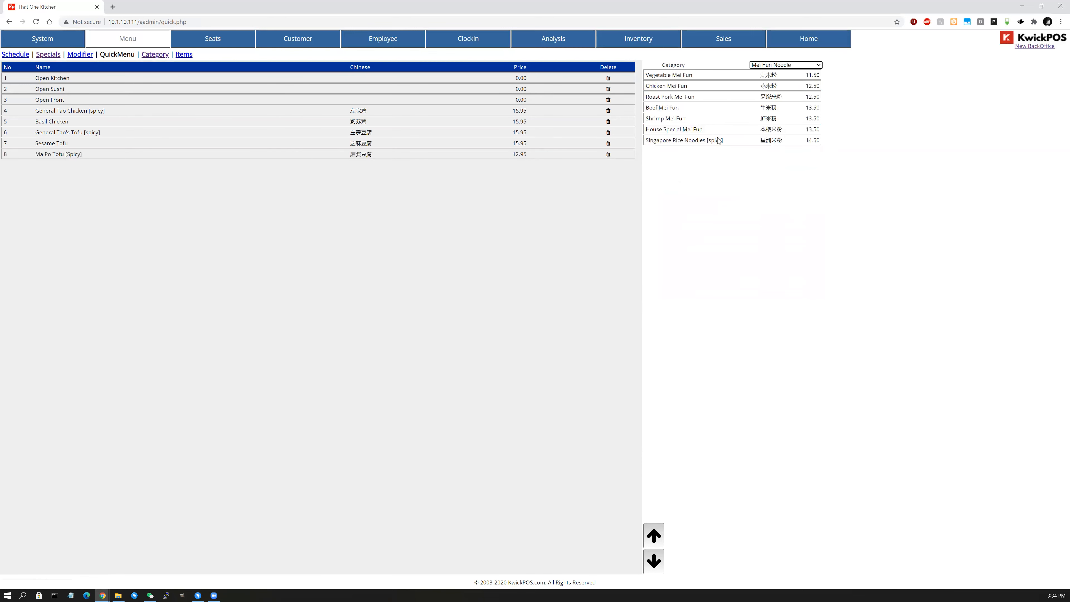
pyautogui.click(677, 122)
pyautogui.click(816, 45)
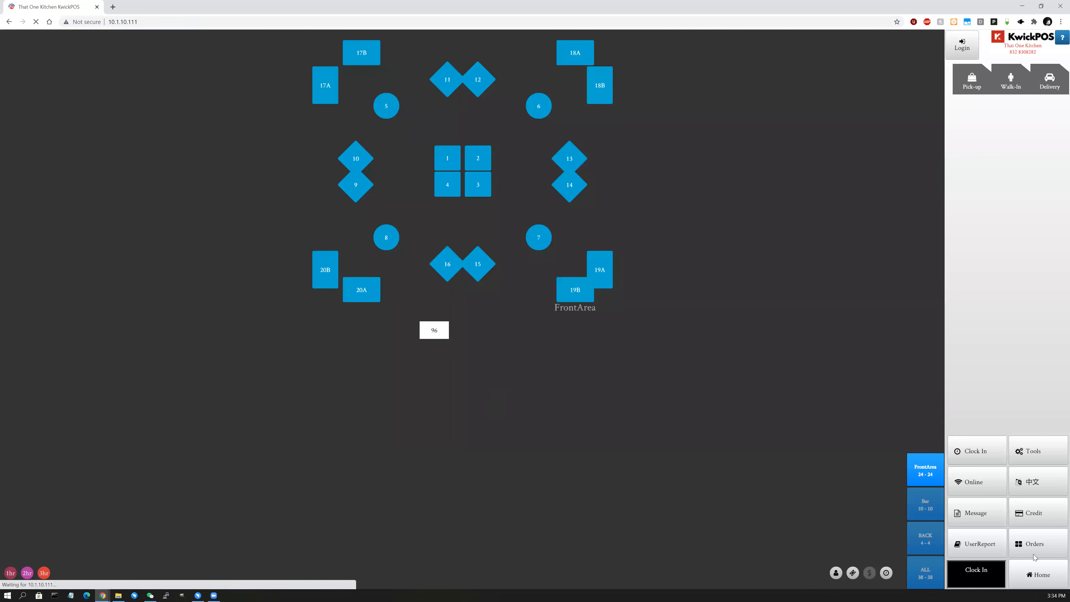
# Order Basil Chicken, Sesame Tofu, Ma Po Tofu and Shrimp Mei Fun from the quick-menu bar, then open Tools > Back Office.
pyautogui.click(1038, 569)
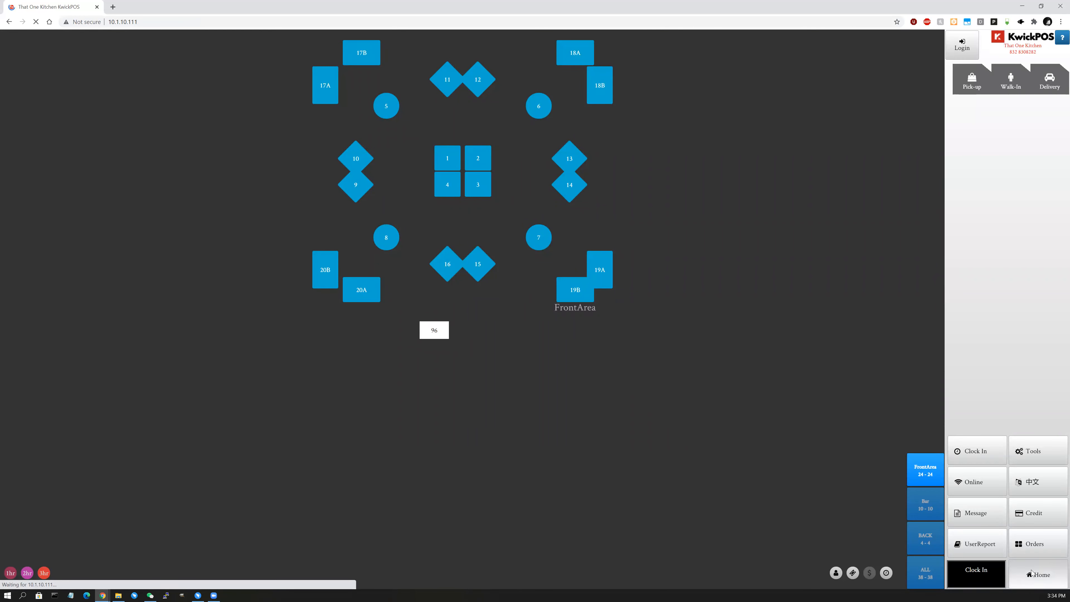
pyautogui.click(1048, 578)
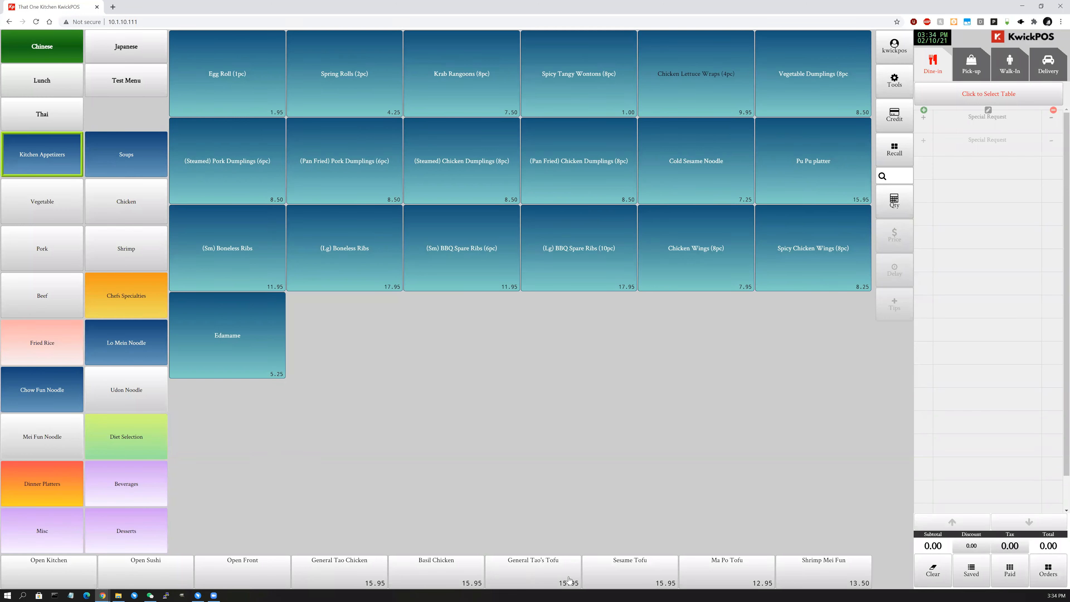
pyautogui.click(67, 258)
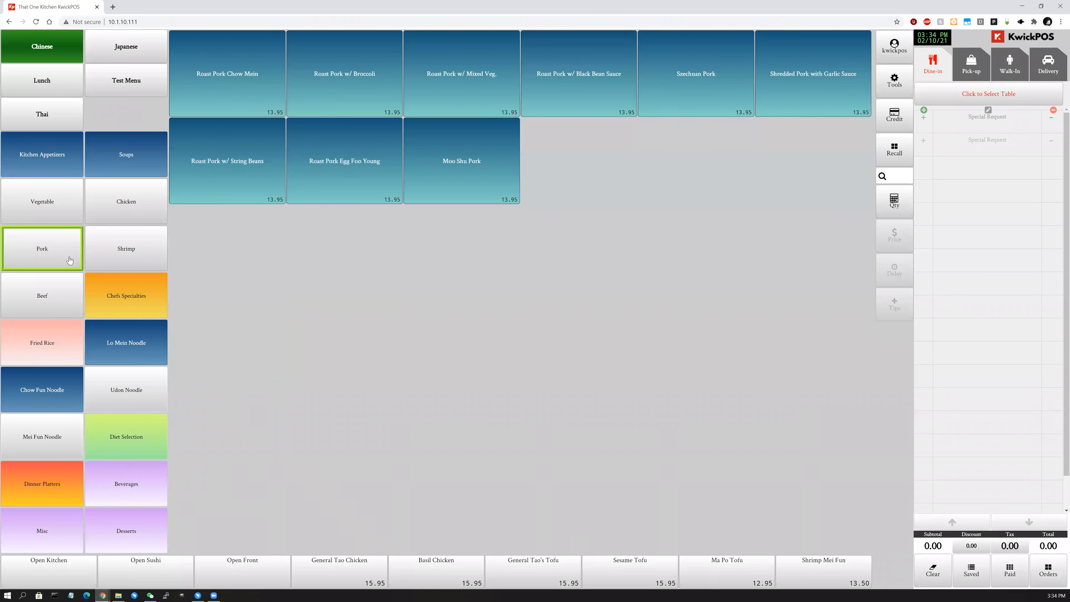
pyautogui.click(106, 374)
pyautogui.click(57, 394)
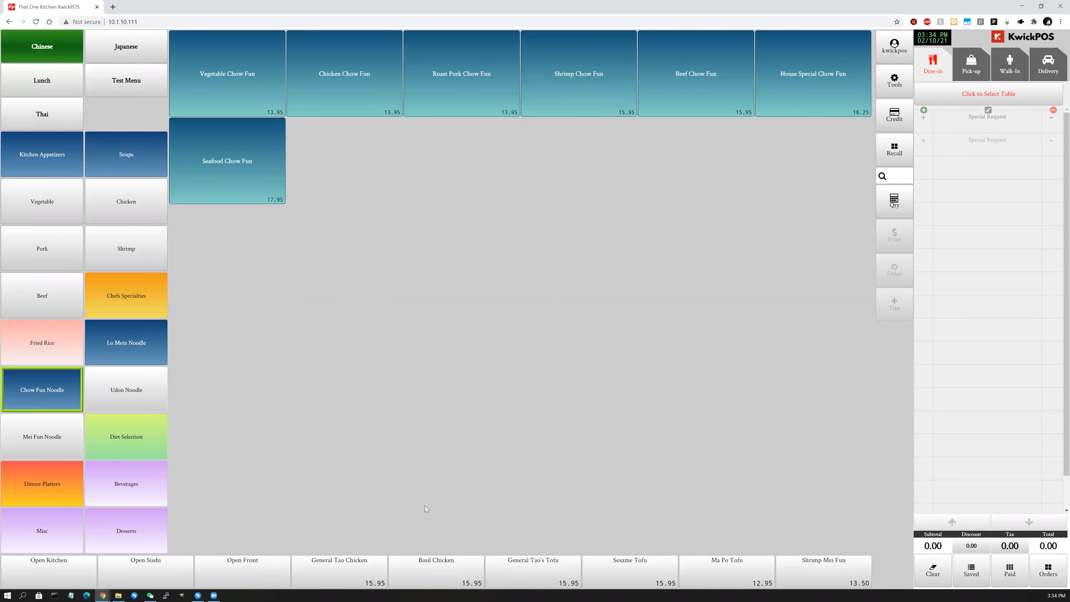
pyautogui.click(427, 567)
pyautogui.click(653, 571)
pyautogui.click(716, 577)
pyautogui.click(801, 577)
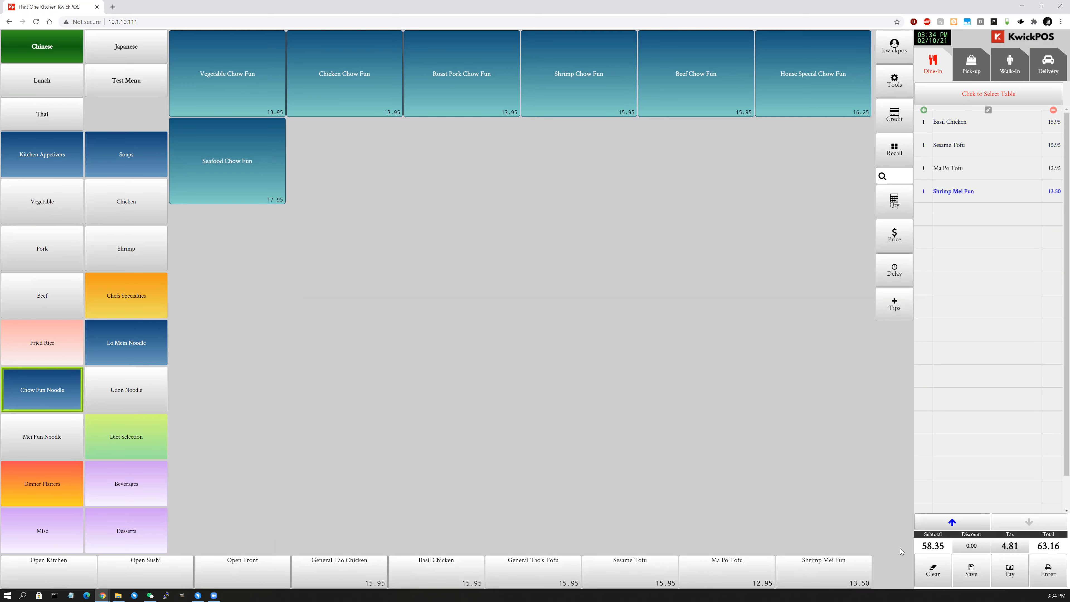
pyautogui.click(894, 79)
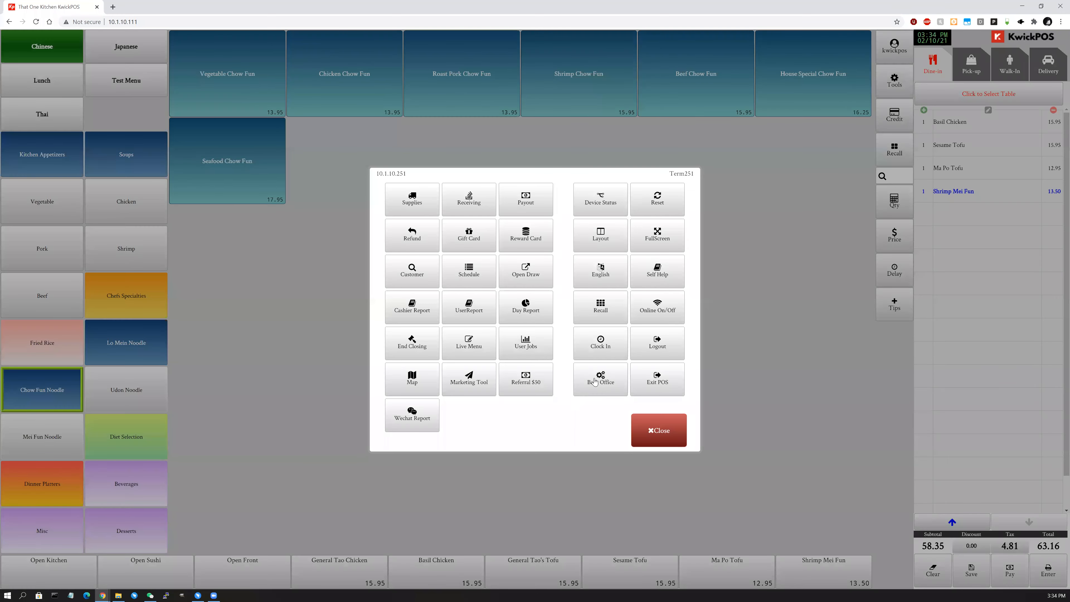
pyautogui.click(594, 381)
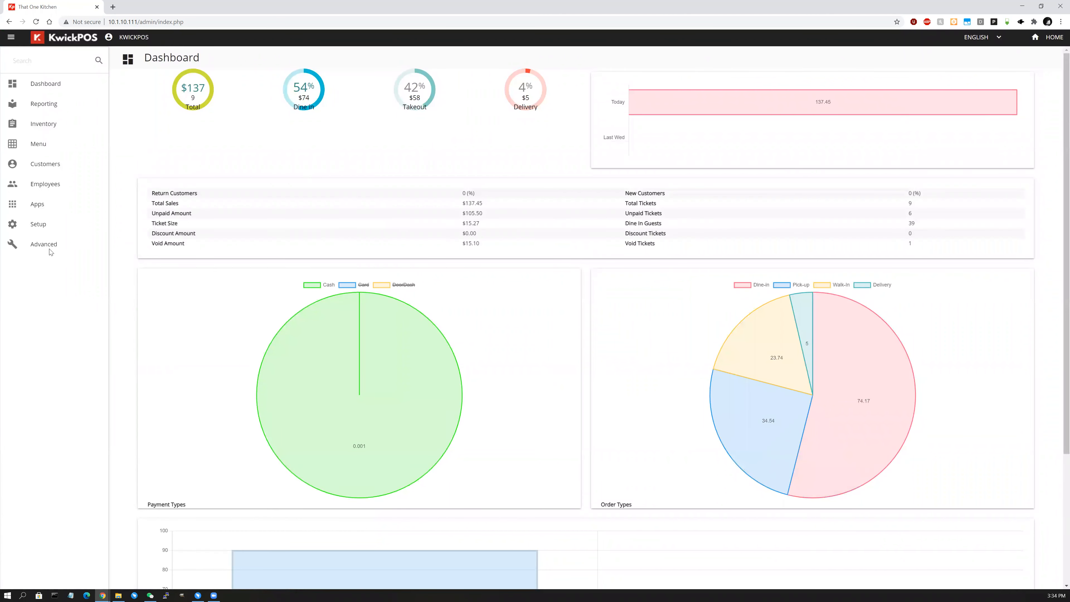
# Visit the Advanced pages, return home, re-enter Back Office and open Setup > Terminal.
pyautogui.click(58, 243)
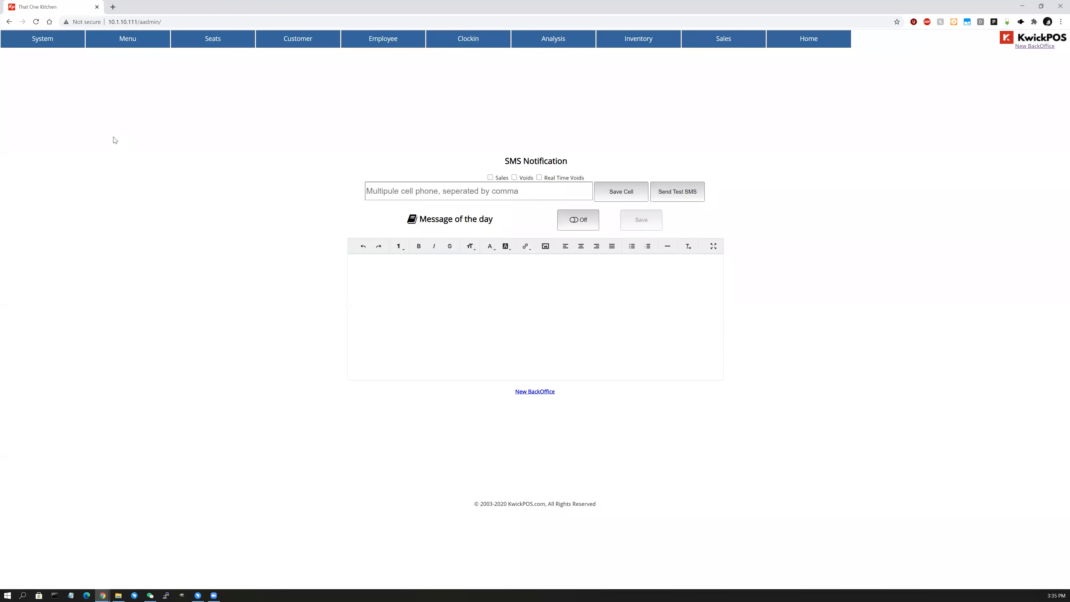
pyautogui.click(830, 41)
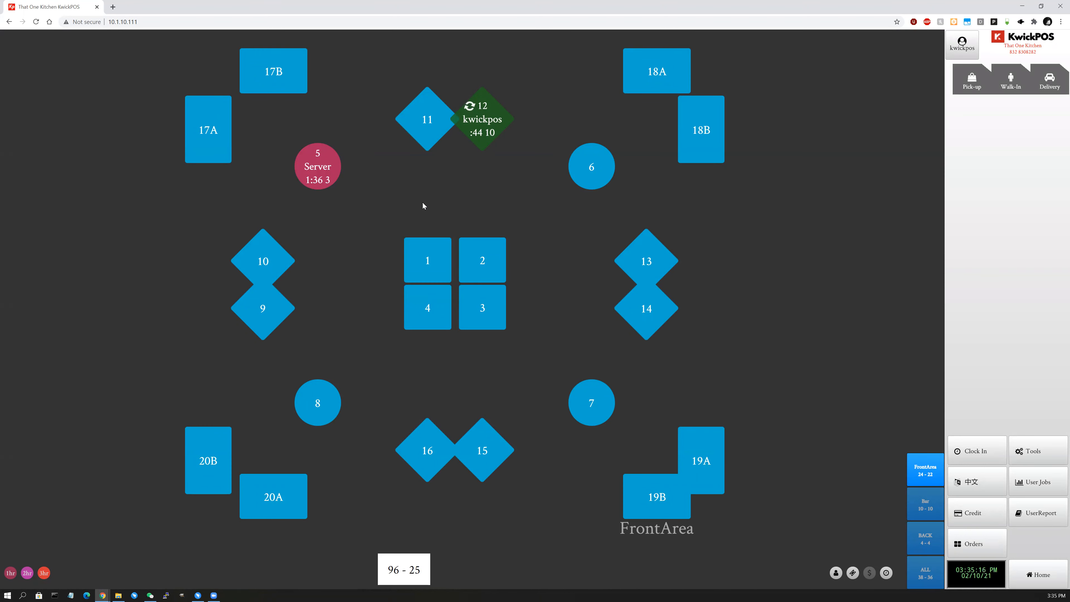
pyautogui.click(1046, 456)
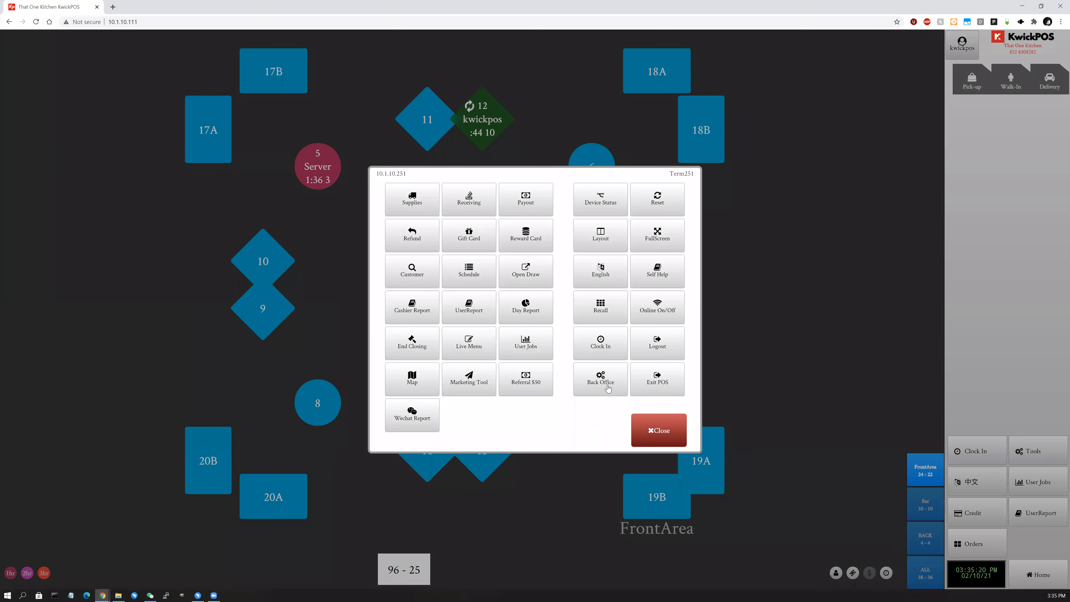
pyautogui.click(608, 388)
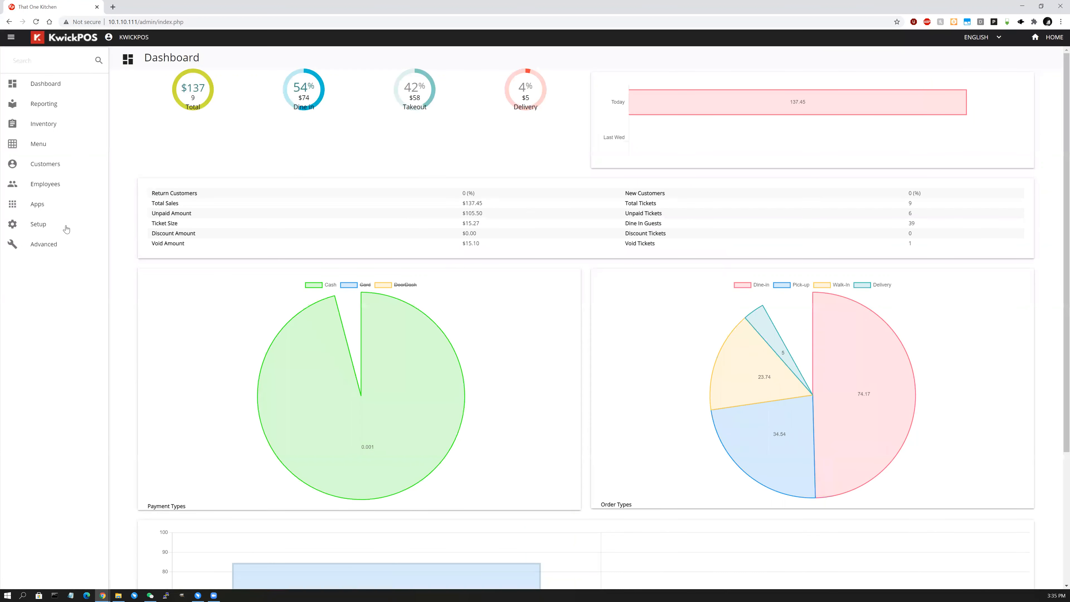
pyautogui.click(64, 226)
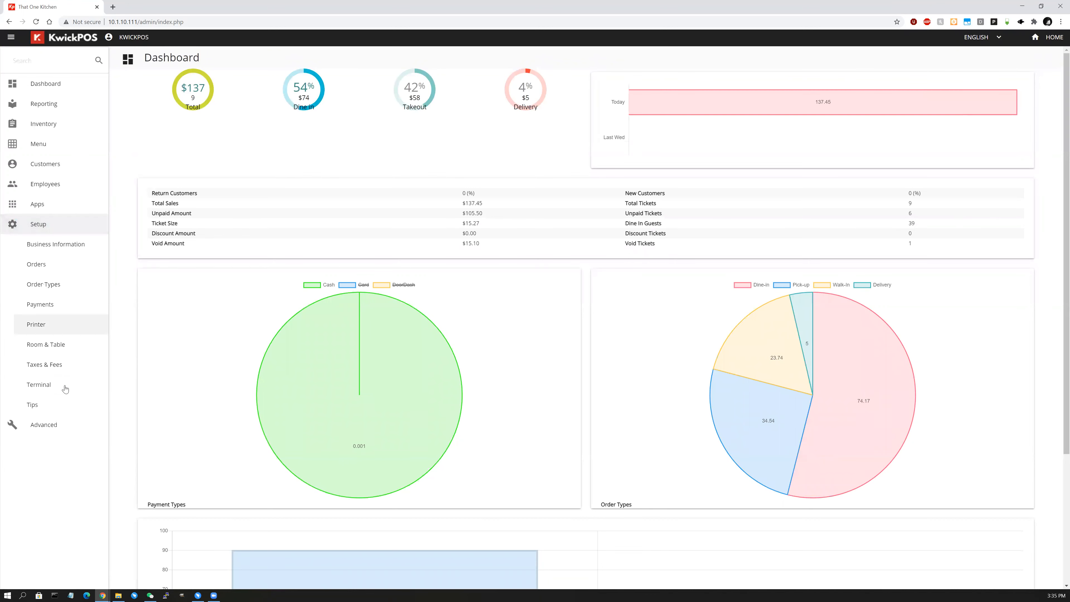
pyautogui.click(87, 388)
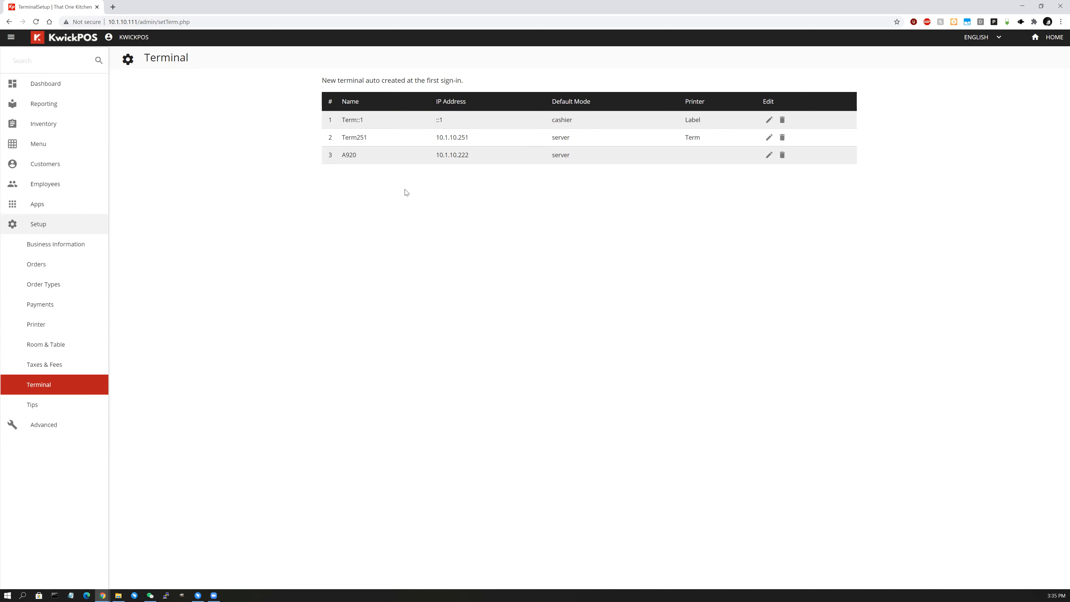
# Set Term::1's Terminal Mode to Kitchen Display, save it, and go back Home.
pyautogui.click(768, 121)
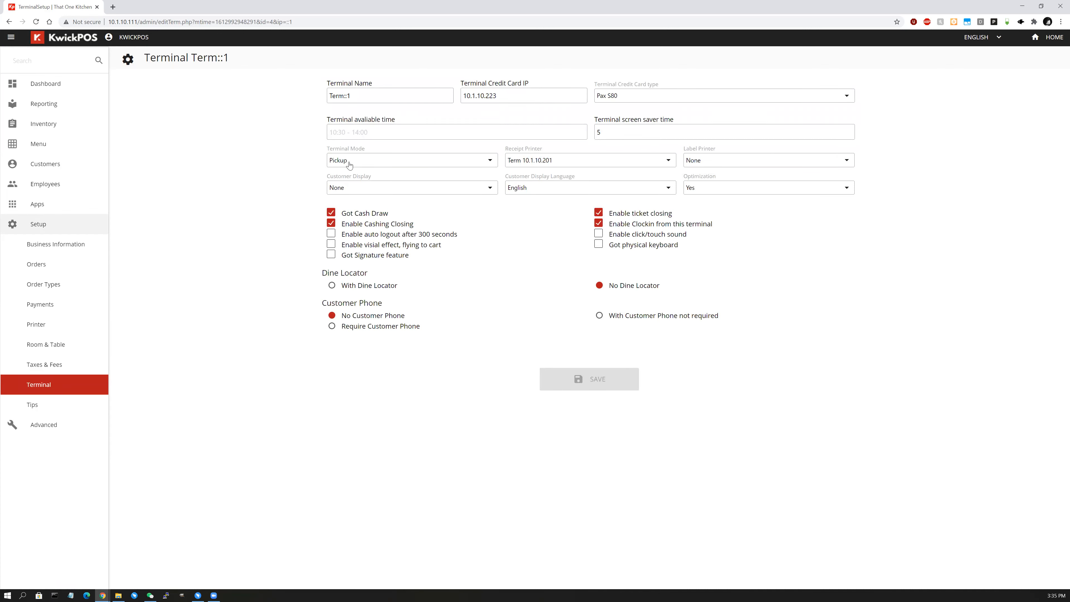
pyautogui.click(349, 164)
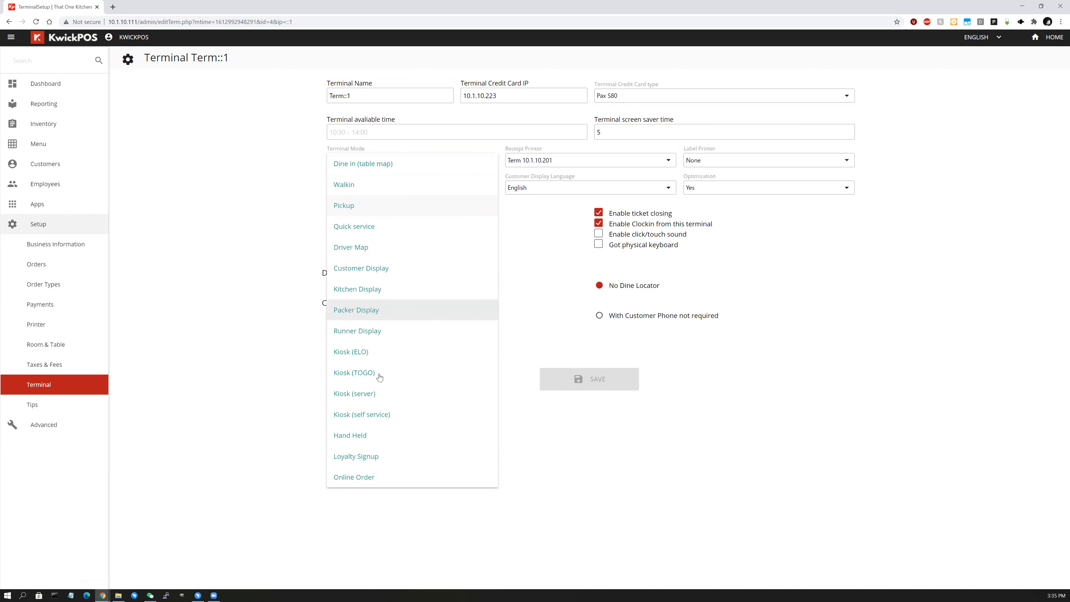
pyautogui.click(383, 294)
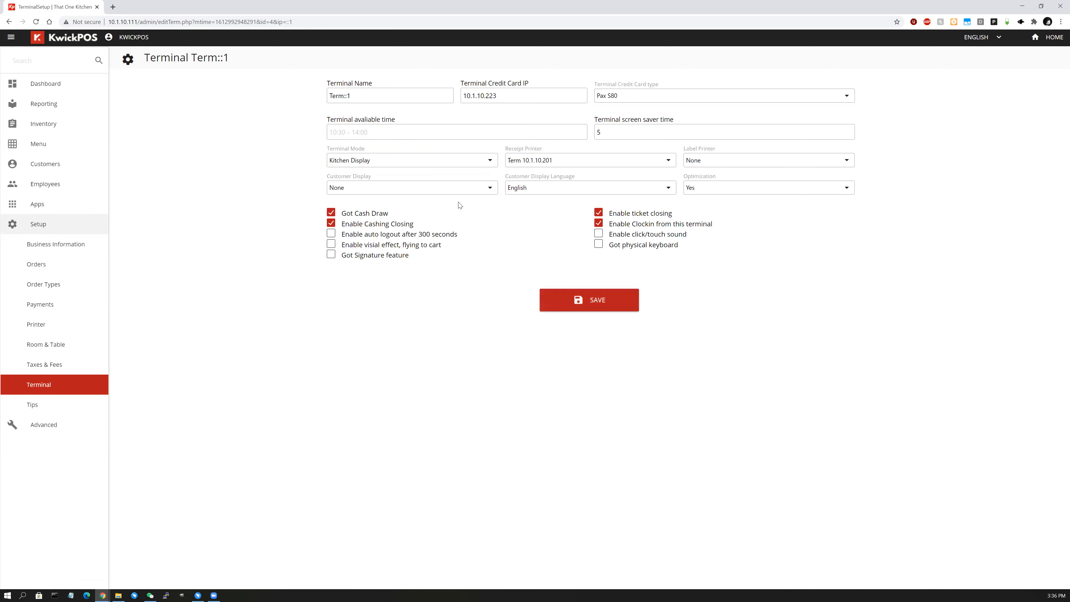
pyautogui.click(567, 301)
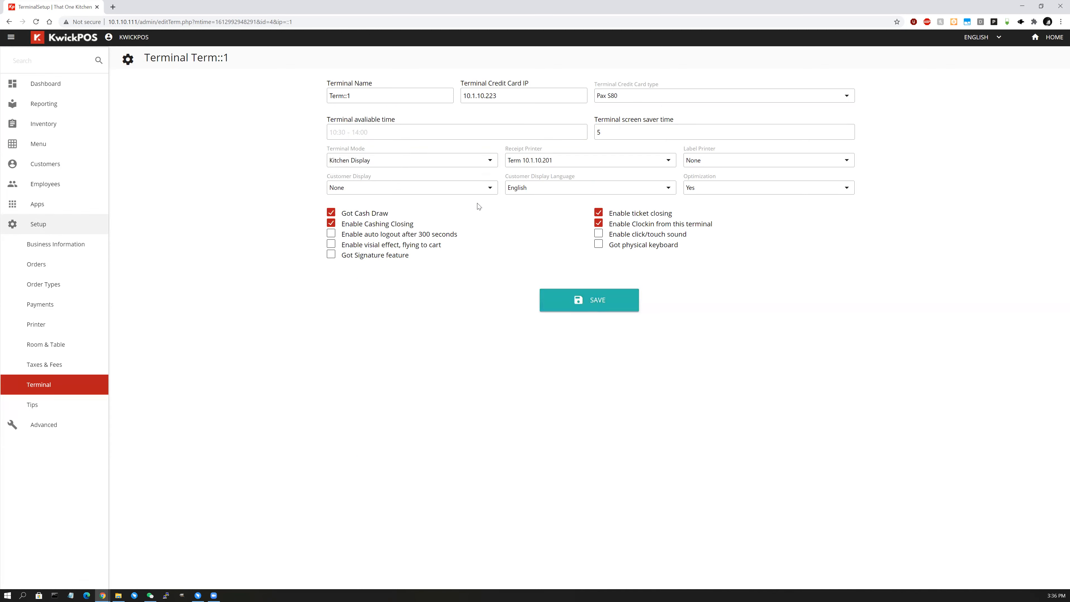
pyautogui.click(584, 304)
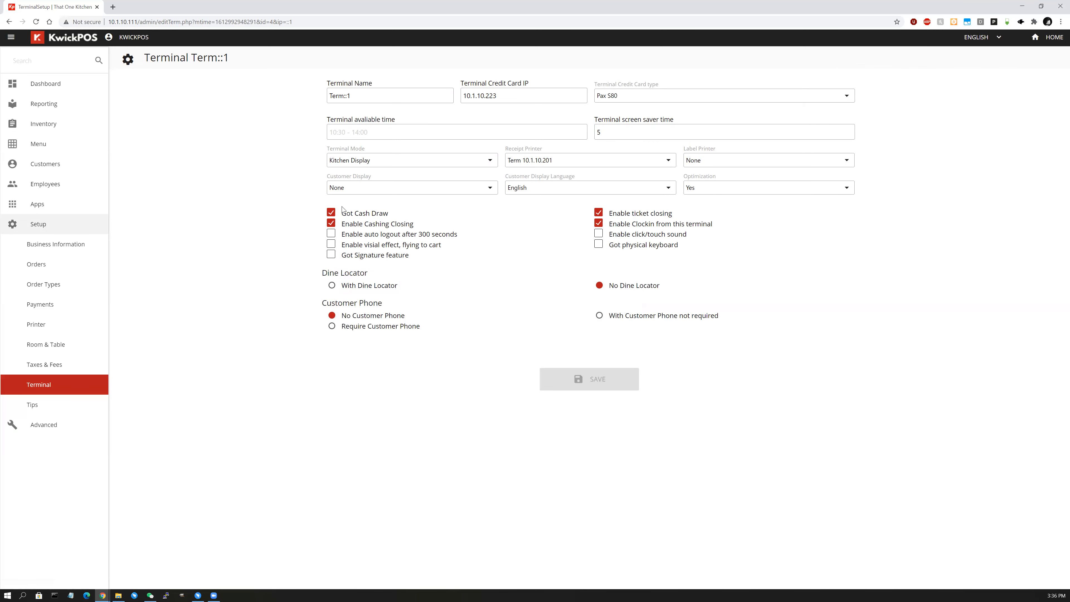
pyautogui.click(1057, 37)
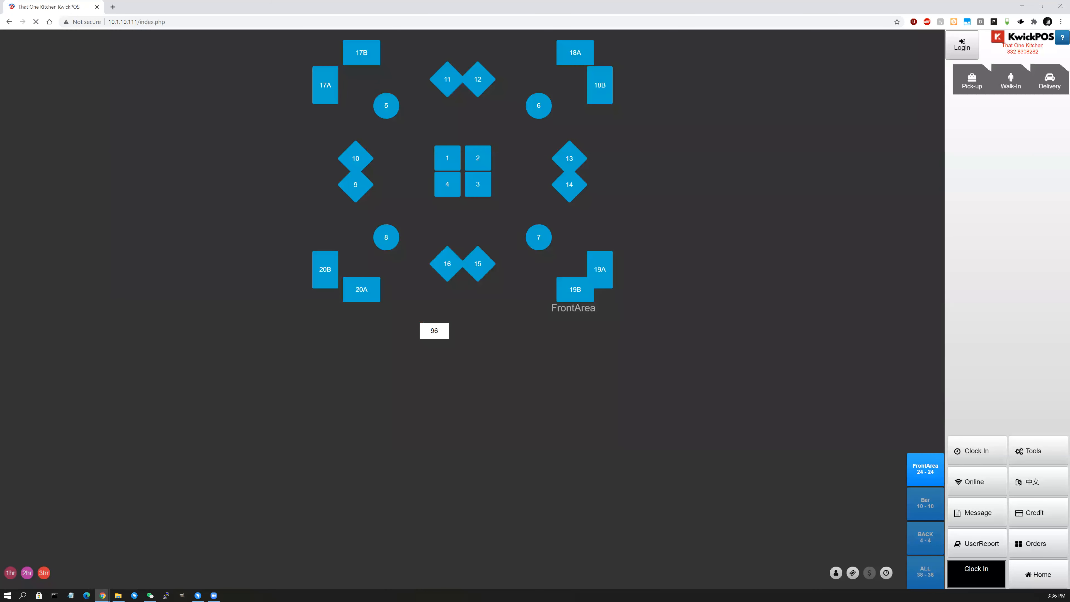
# Open the pick-up order screen, snap the kitchen display to the right half and the POS window to the left.
pyautogui.click(1031, 567)
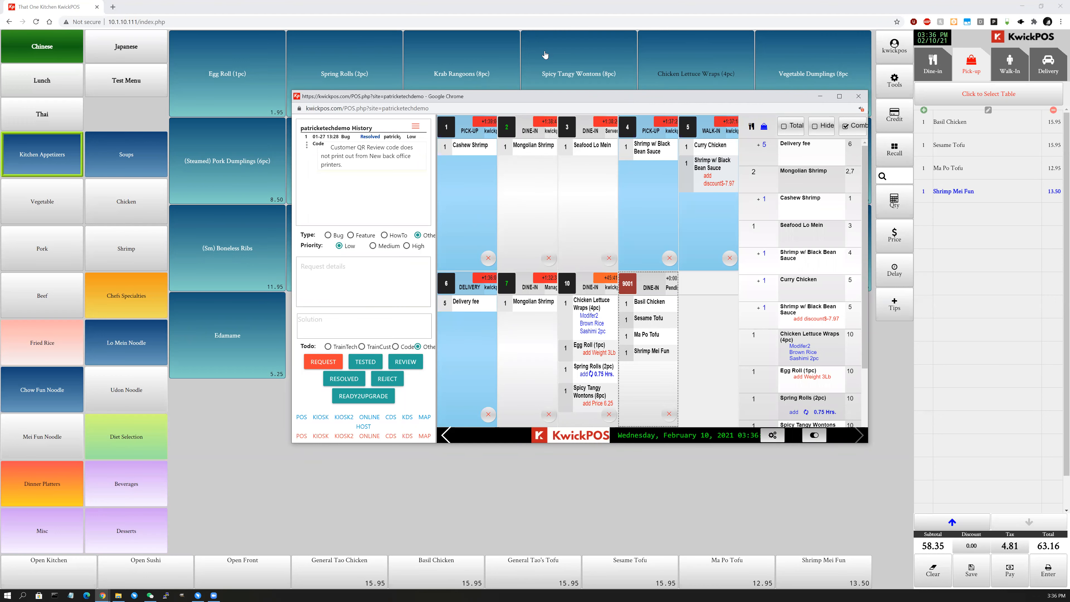
pyautogui.moveTo(541, 96); pyautogui.dragTo(553, 98)
pyautogui.press('super+Right')
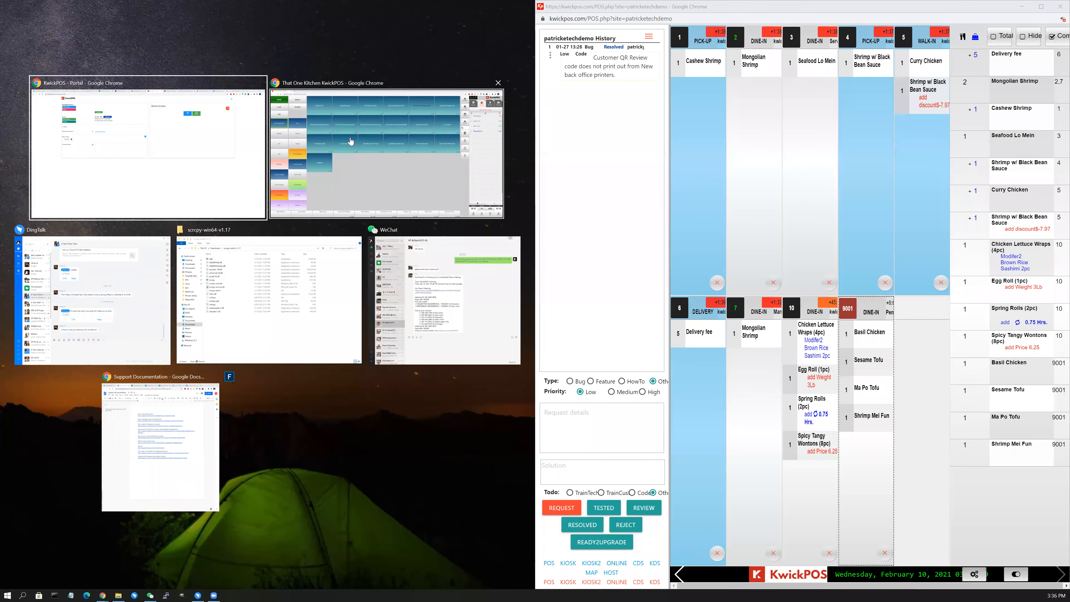
pyautogui.click(351, 143)
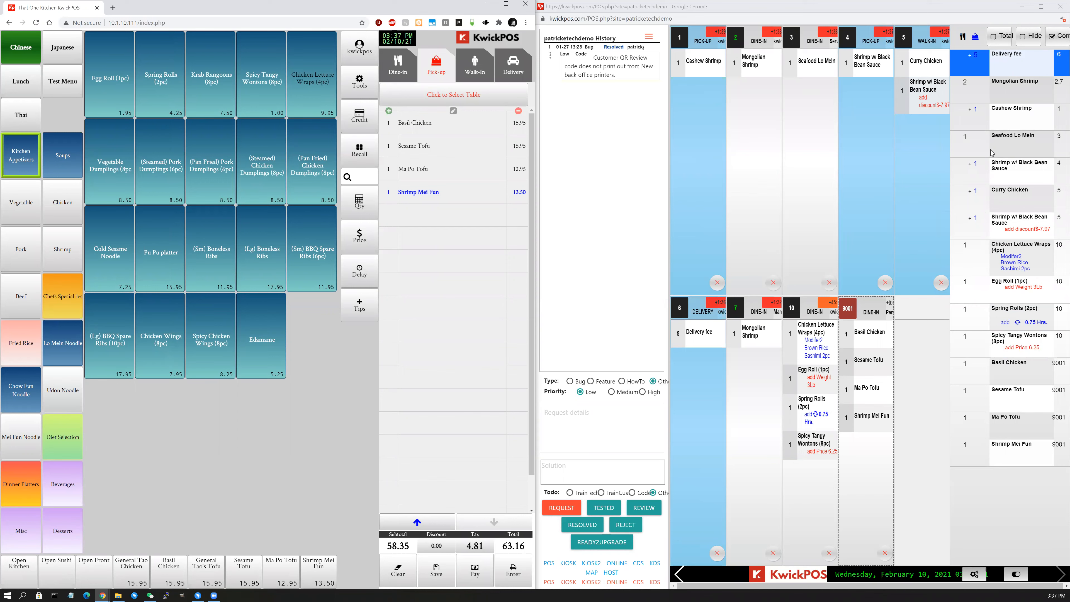
# Turn off the KDS summary panel and bump tickets 1, 3, 2, 10, 4, 5 and 6.
pyautogui.click(1018, 575)
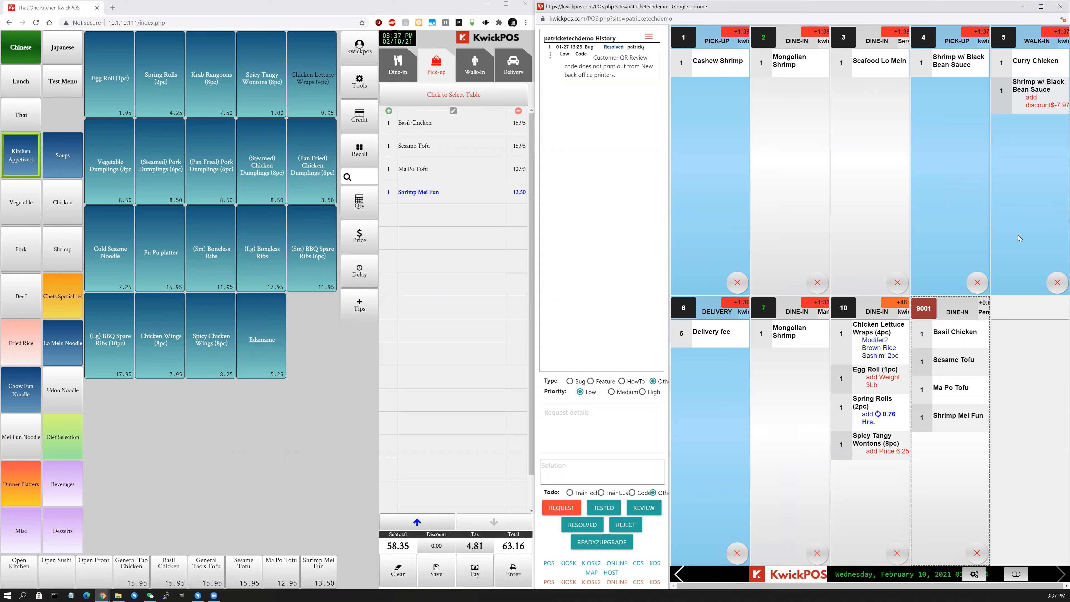
pyautogui.click(736, 283)
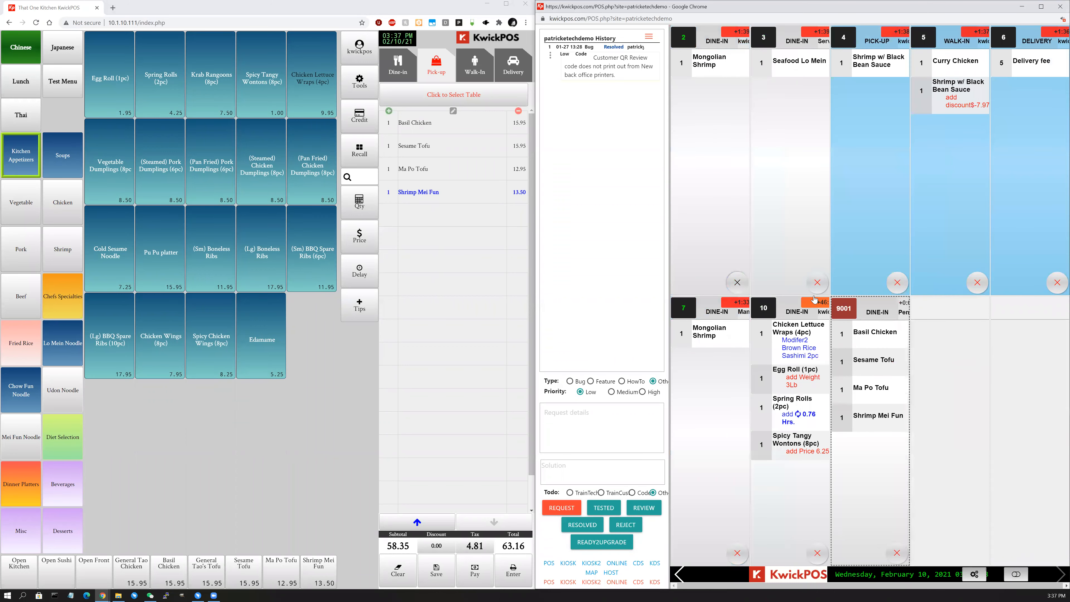
pyautogui.click(816, 285)
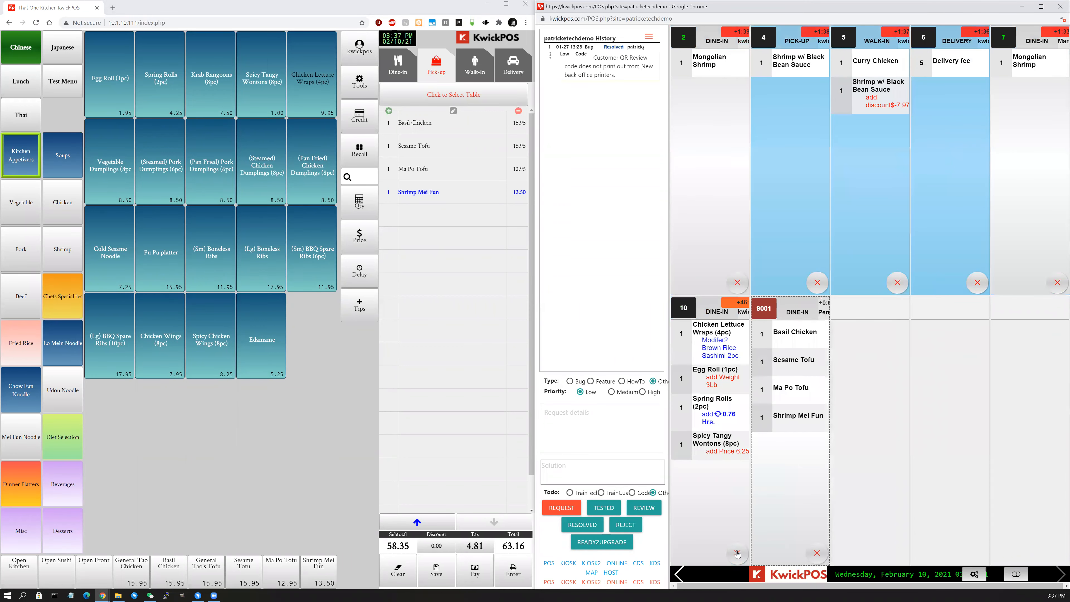
pyautogui.click(737, 283)
pyautogui.click(736, 283)
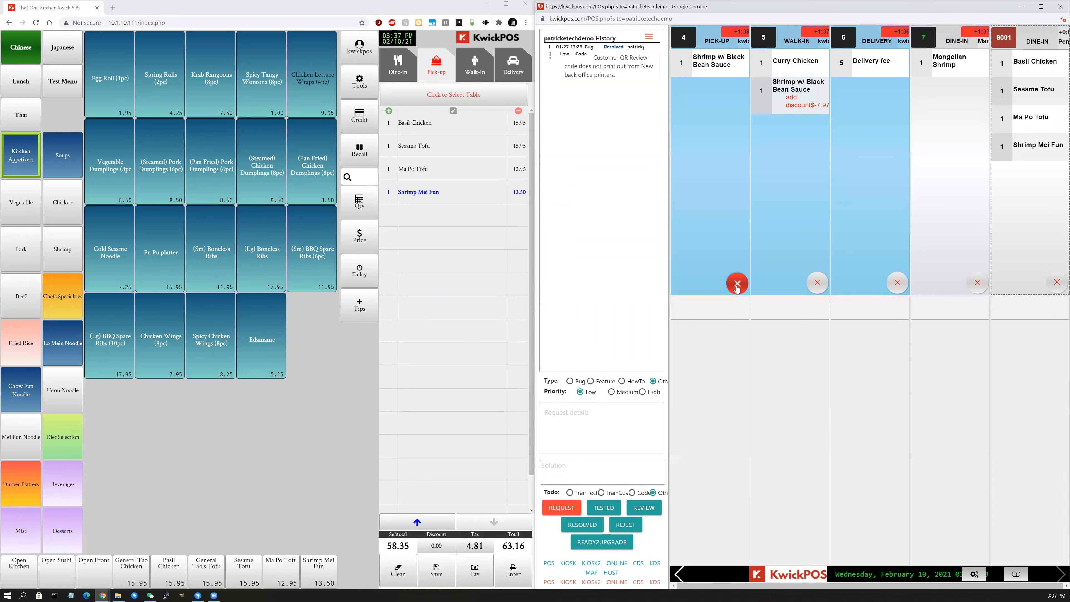
pyautogui.click(736, 283)
pyautogui.click(736, 285)
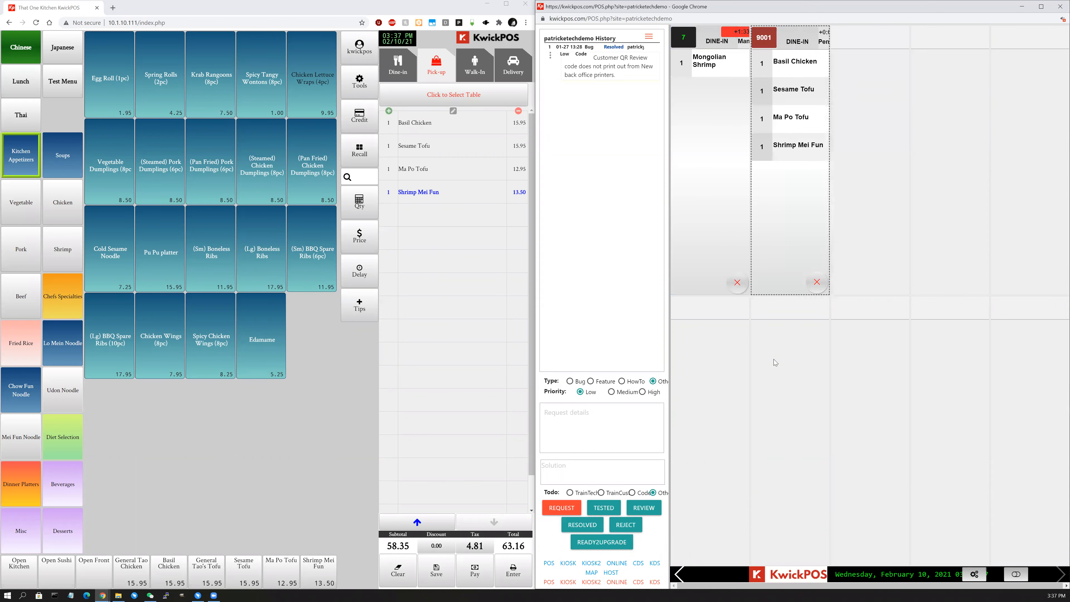
pyautogui.click(803, 16)
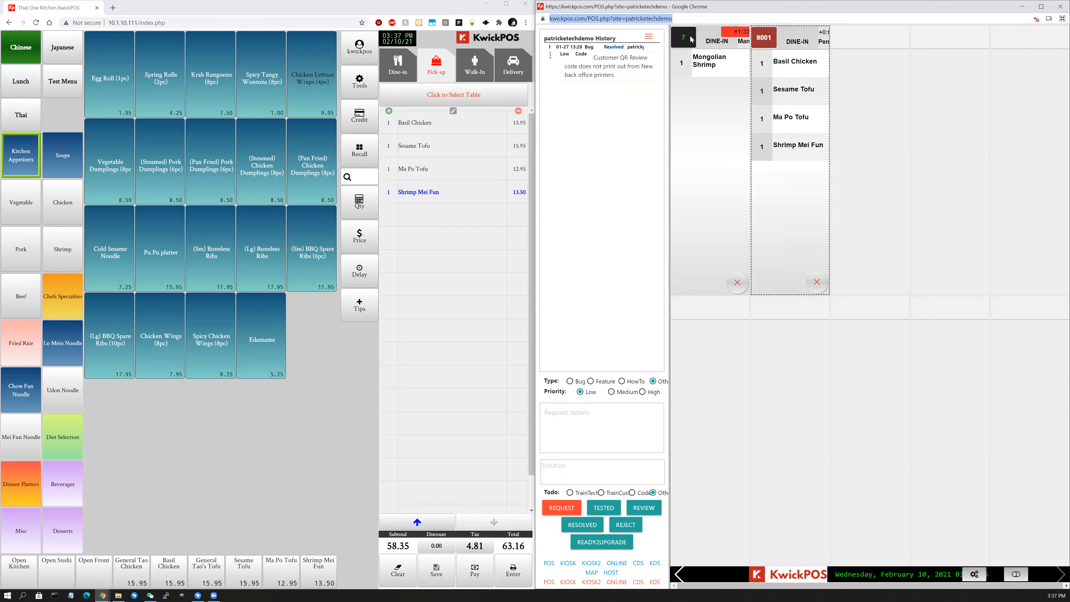
# Remove Sesame Tofu from the pick-up order.
pyautogui.click(689, 56)
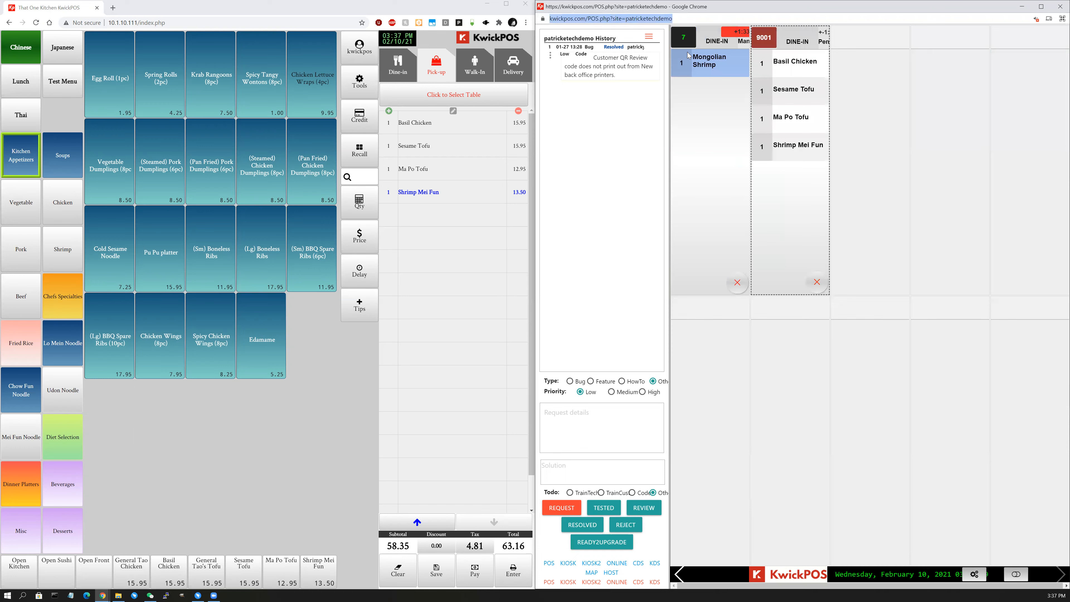
pyautogui.click(688, 119)
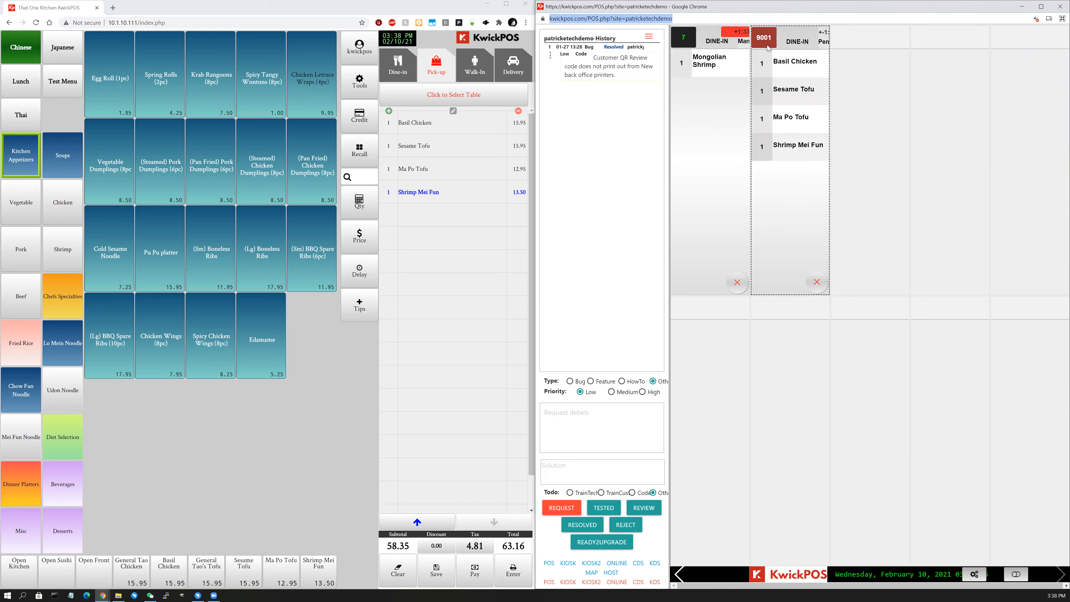
pyautogui.click(768, 90)
pyautogui.click(514, 151)
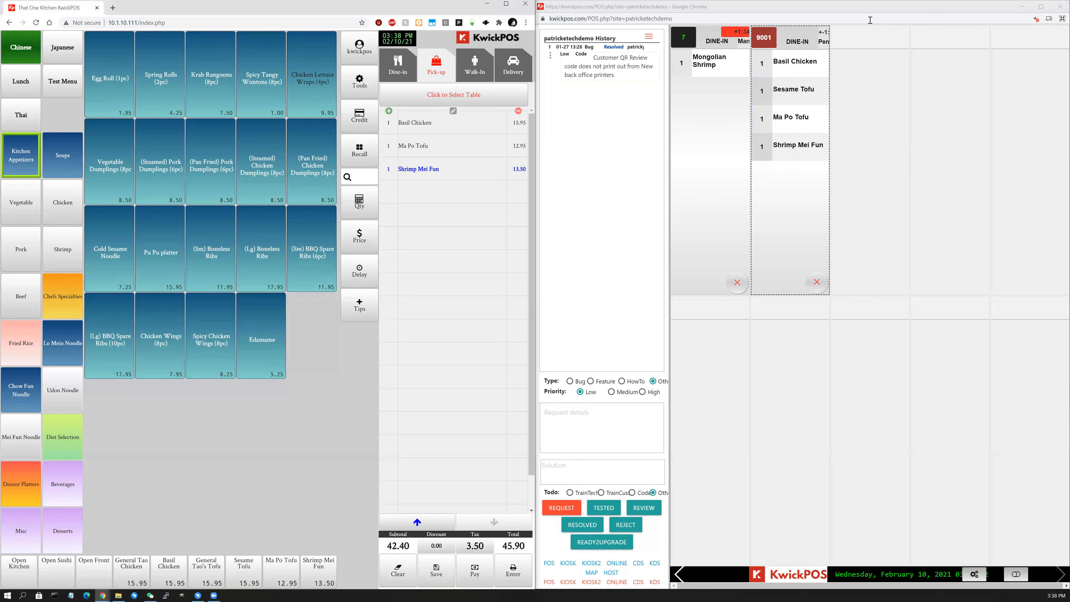
# Add Vegetable Dumplings (8pc) and check that kitchen ticket 9001 updates.
pyautogui.click(857, 18)
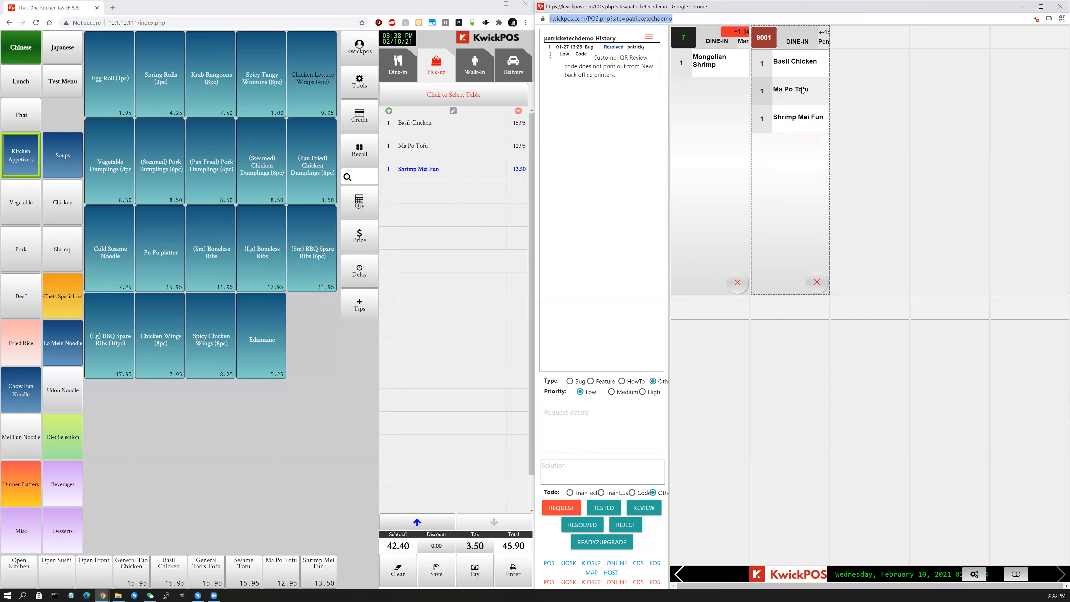
pyautogui.click(803, 90)
pyautogui.click(117, 179)
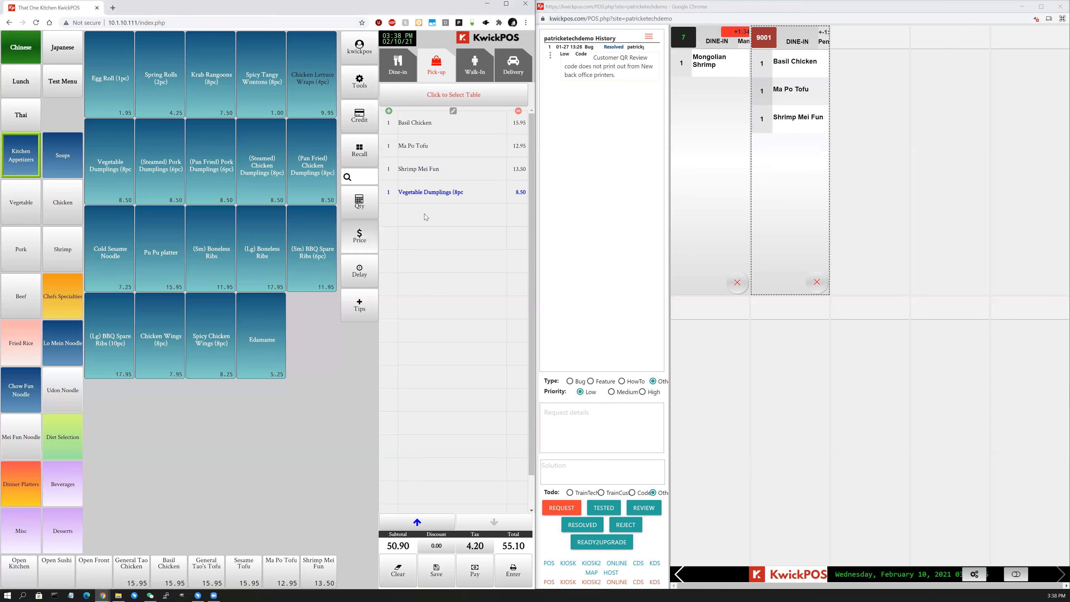
pyautogui.click(808, 17)
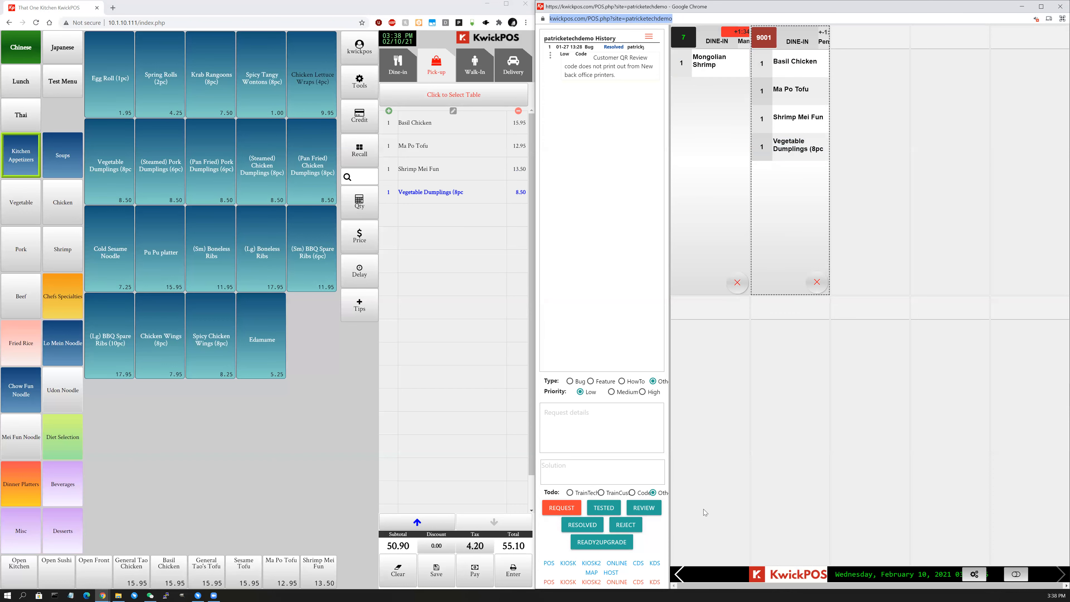
pyautogui.click(676, 580)
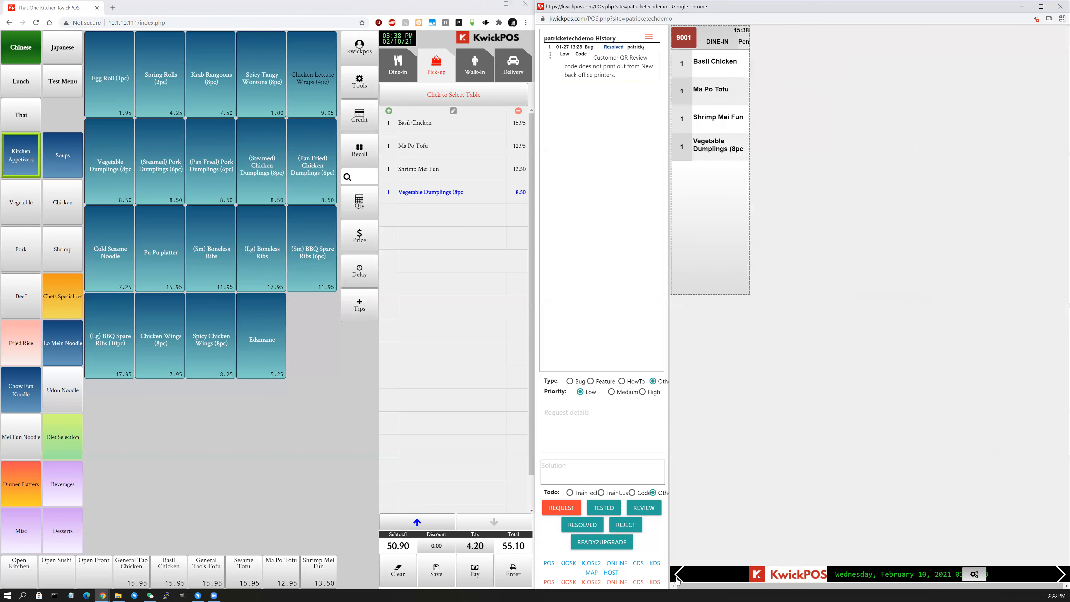
pyautogui.click(676, 580)
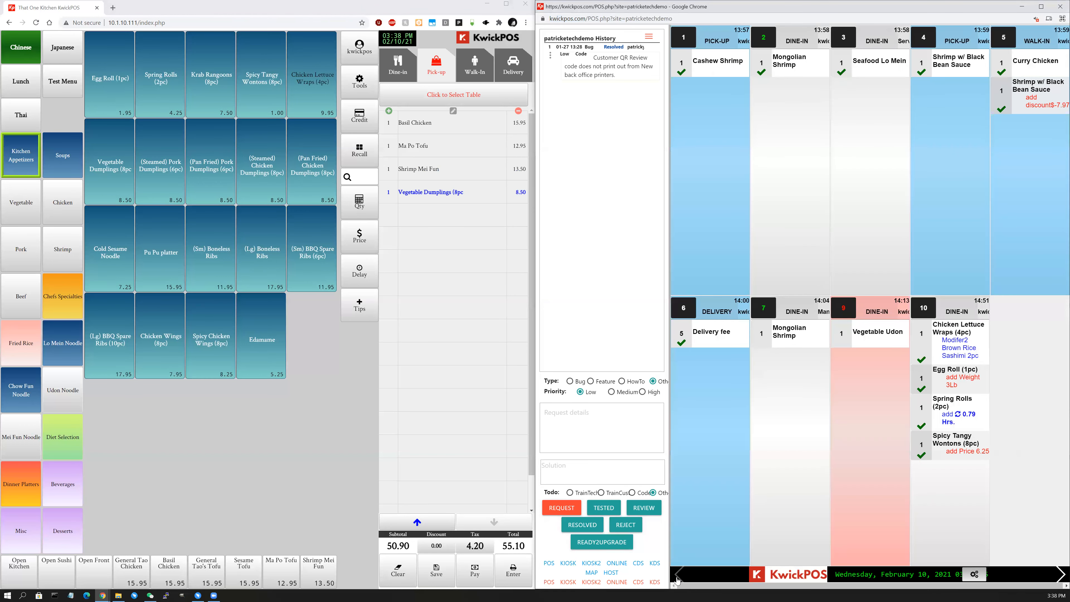
pyautogui.click(676, 579)
pyautogui.click(676, 579)
pyautogui.click(676, 581)
pyautogui.click(676, 581)
pyautogui.click(676, 579)
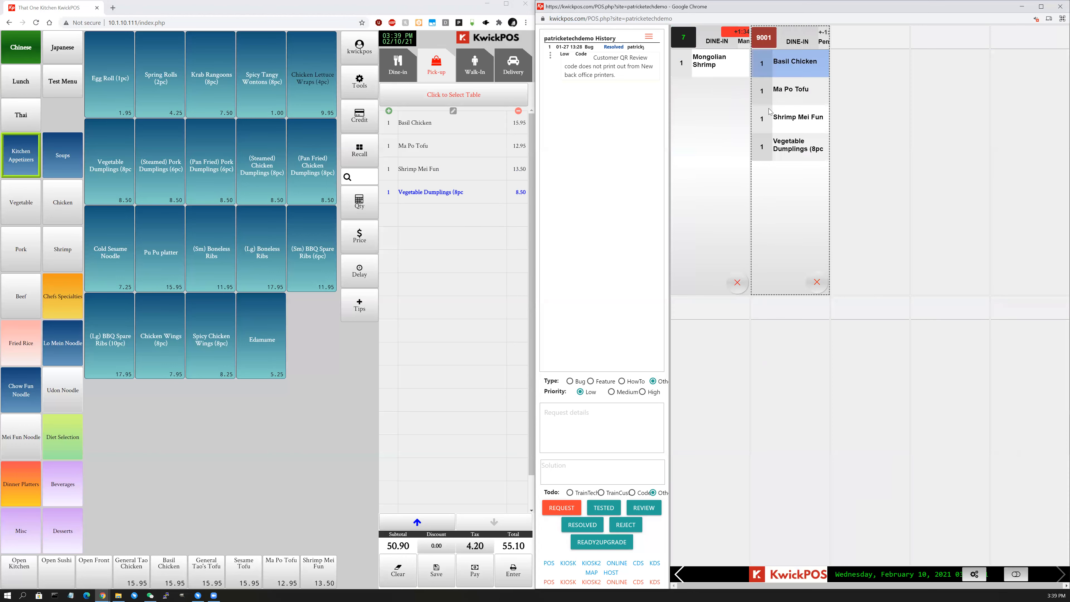
pyautogui.click(678, 579)
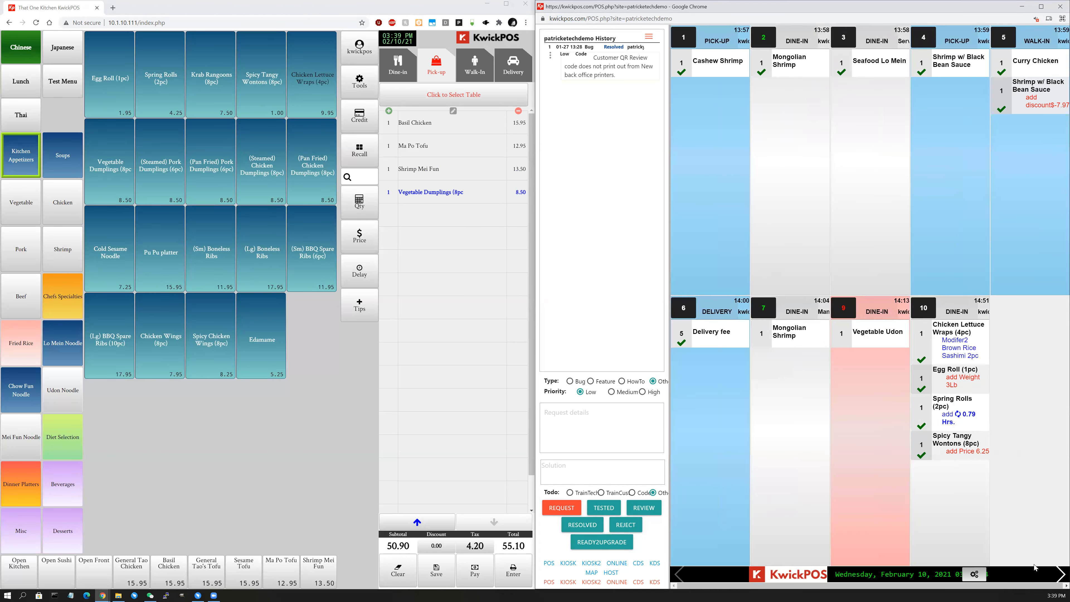
pyautogui.click(1058, 573)
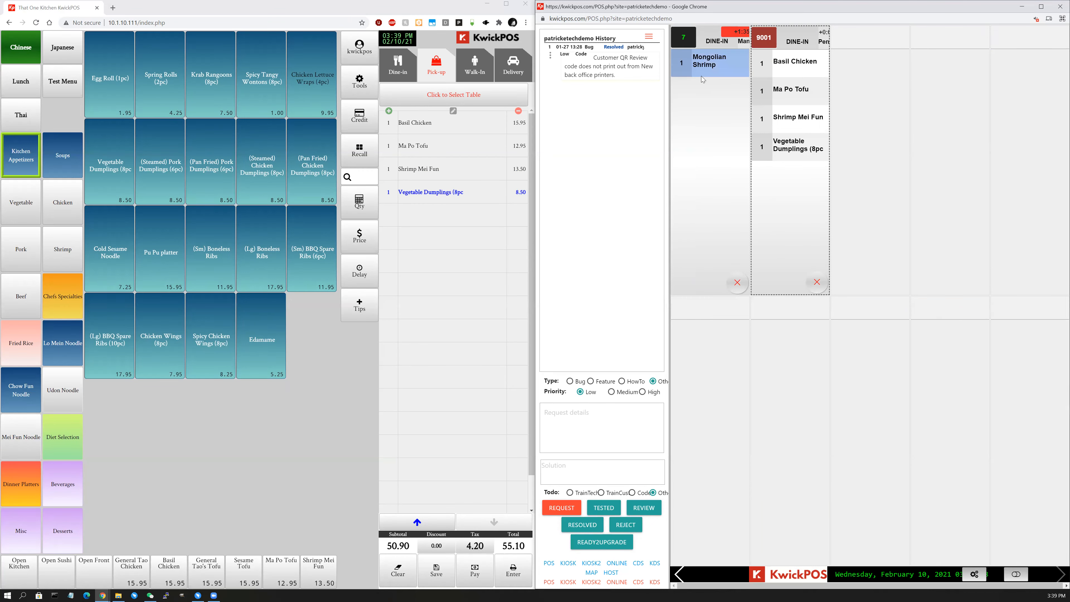
# Clear the unsaved order, view paid order 7 under Orders > Paid, then start a new pick-up order.
pyautogui.click(399, 573)
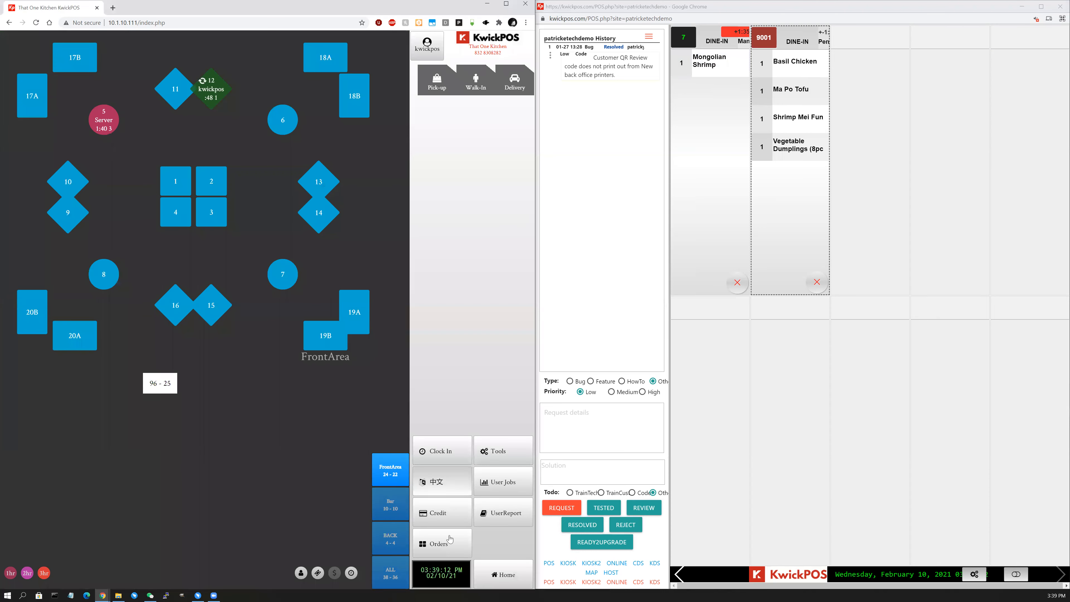
pyautogui.click(450, 542)
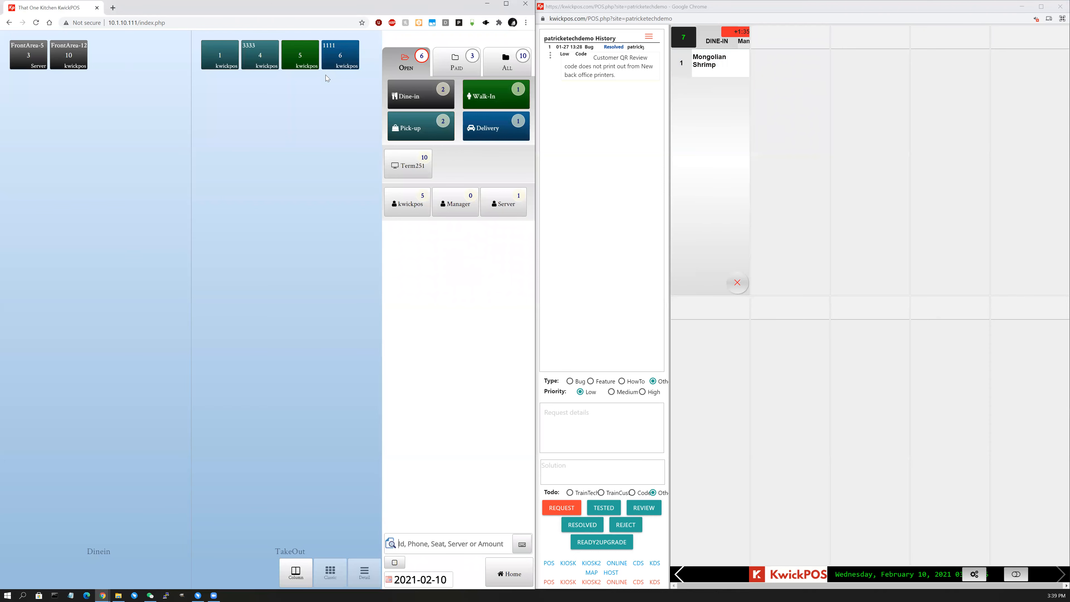
pyautogui.click(452, 67)
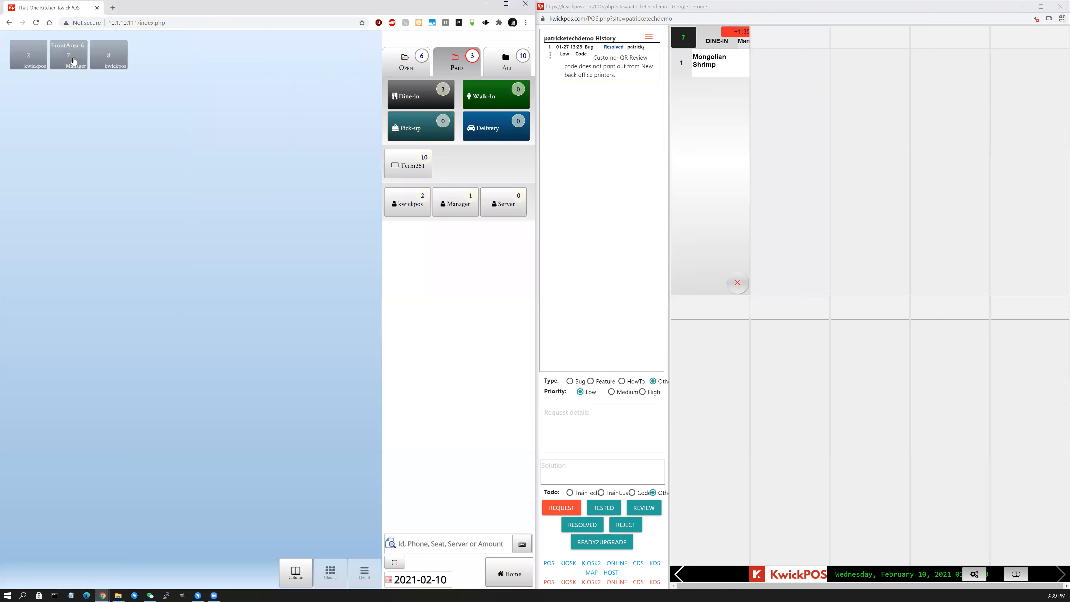
pyautogui.click(73, 61)
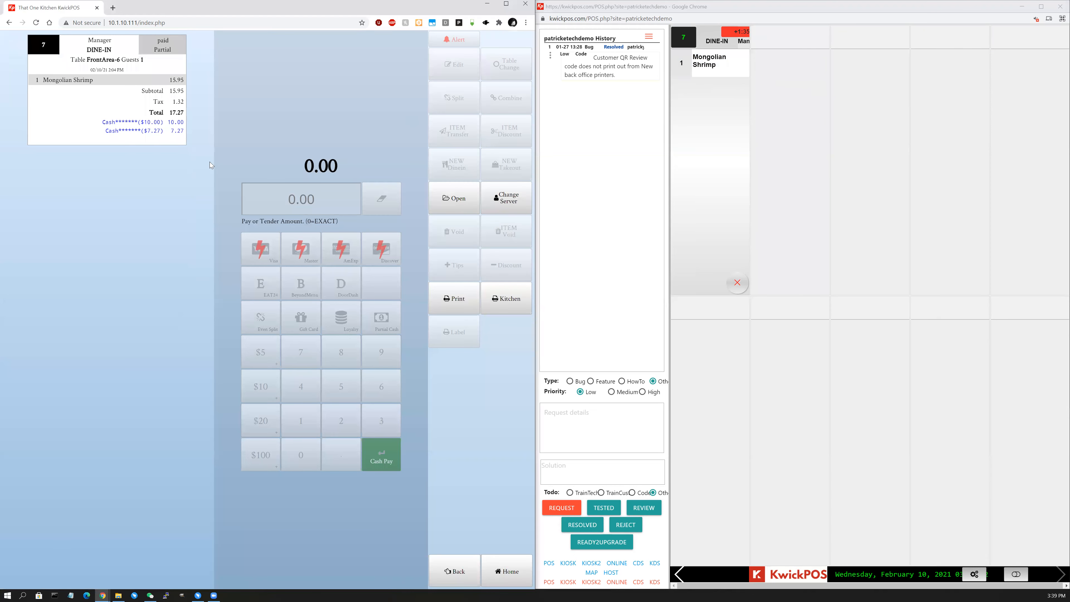
pyautogui.click(512, 573)
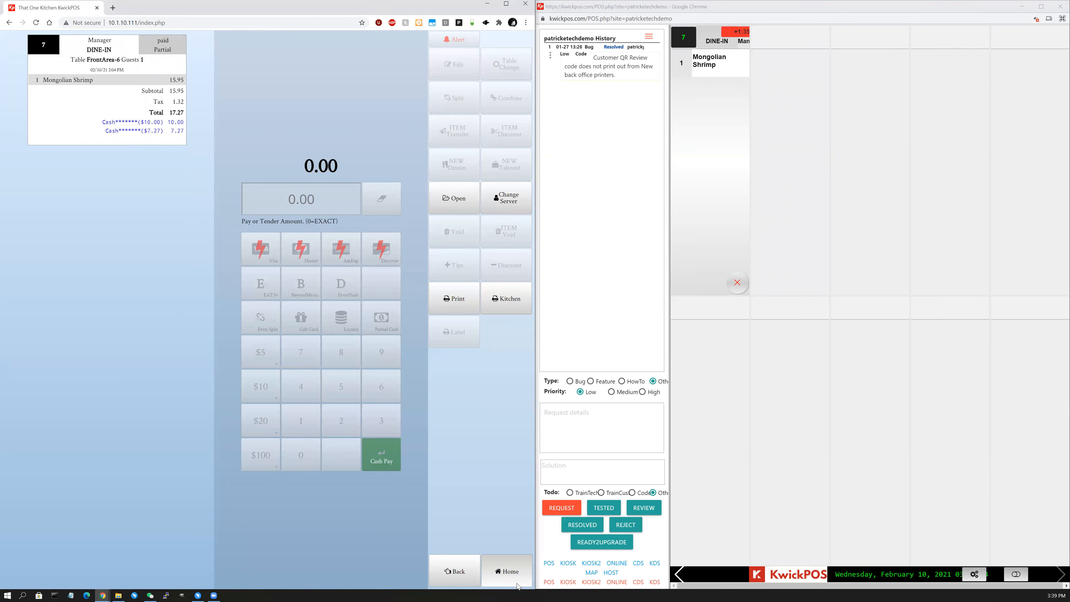
pyautogui.click(514, 573)
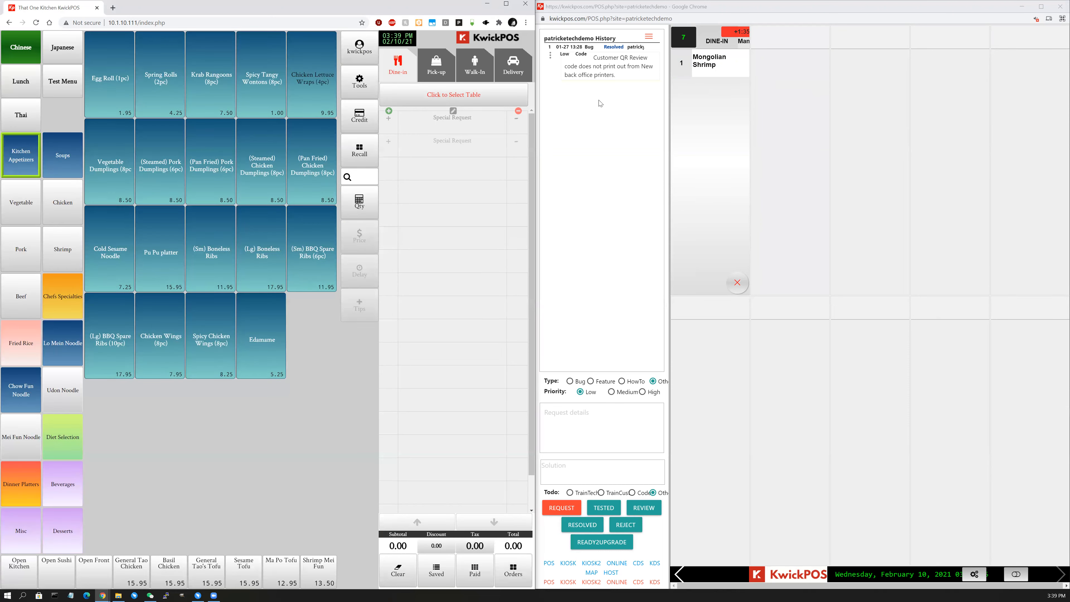
pyautogui.click(441, 75)
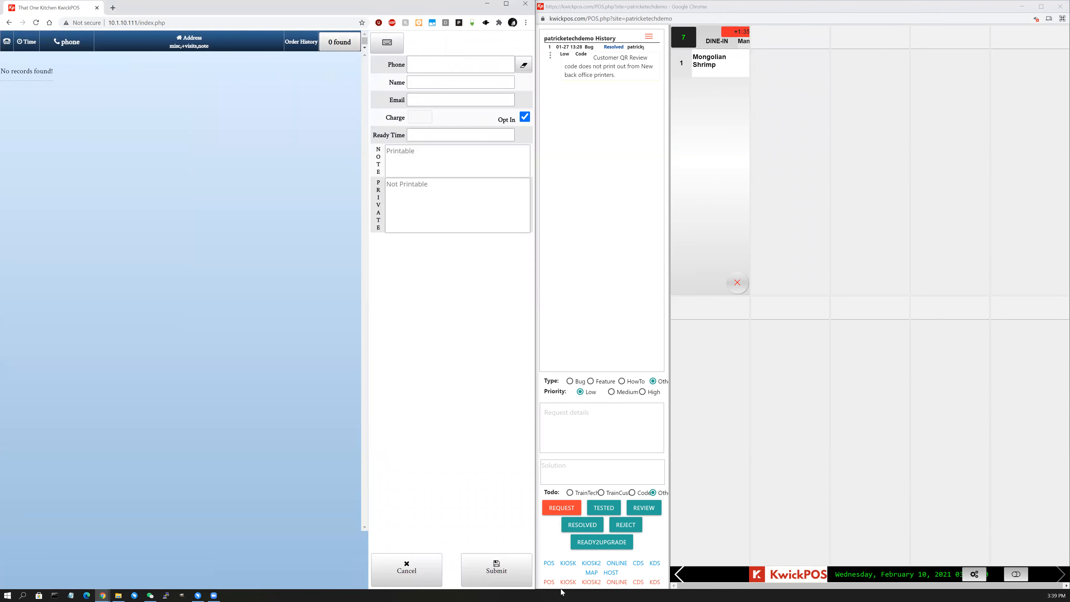
# Start a walk-in order of Vegetable Dumplings with Black Pepper sauce on kitchen ticket 9001.
pyautogui.click(418, 566)
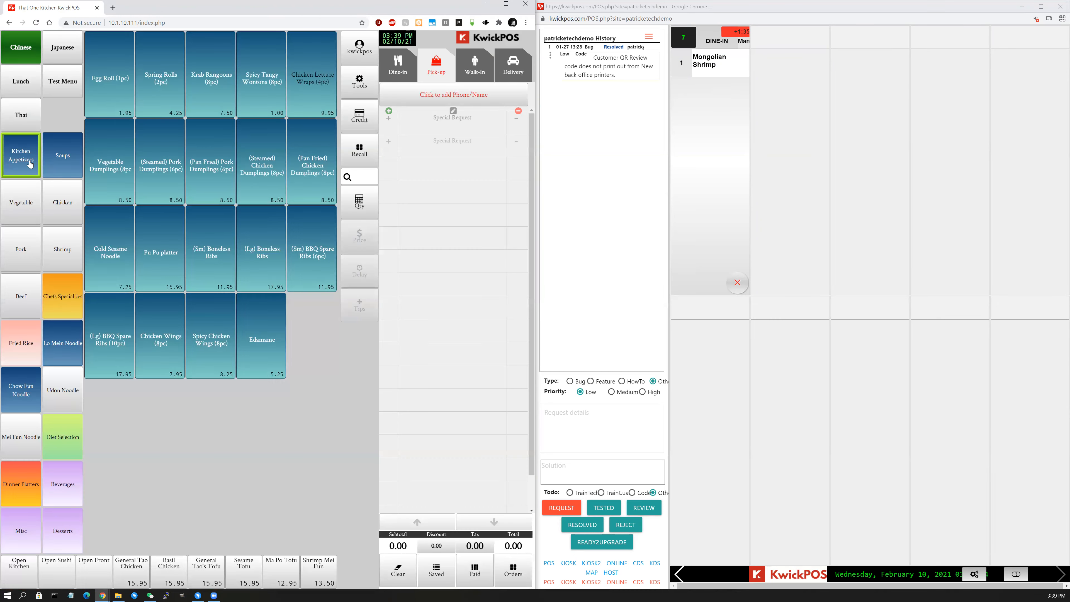
pyautogui.click(486, 68)
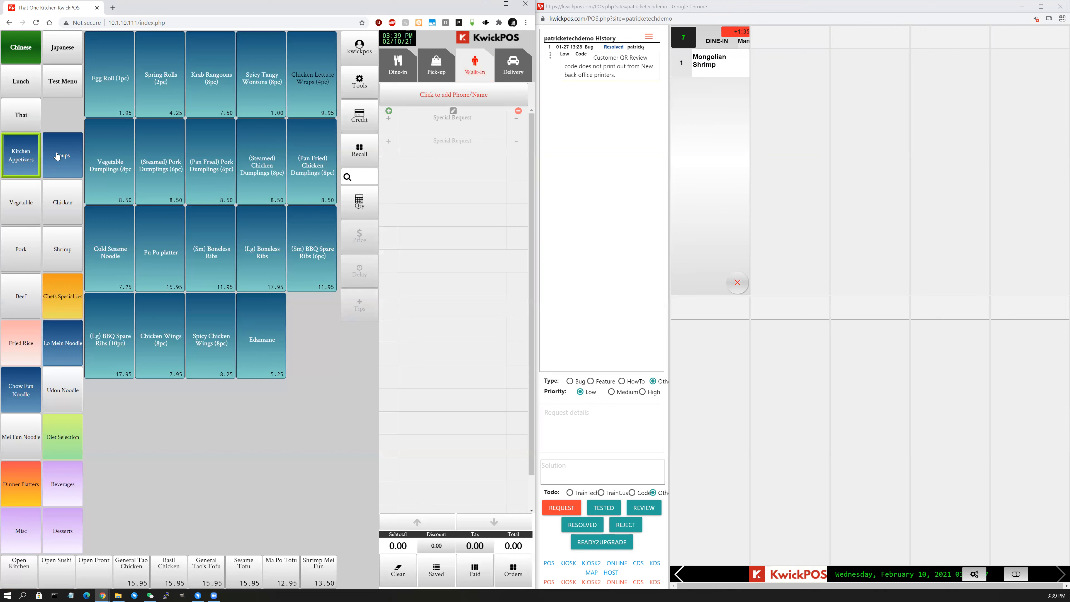
pyautogui.click(113, 150)
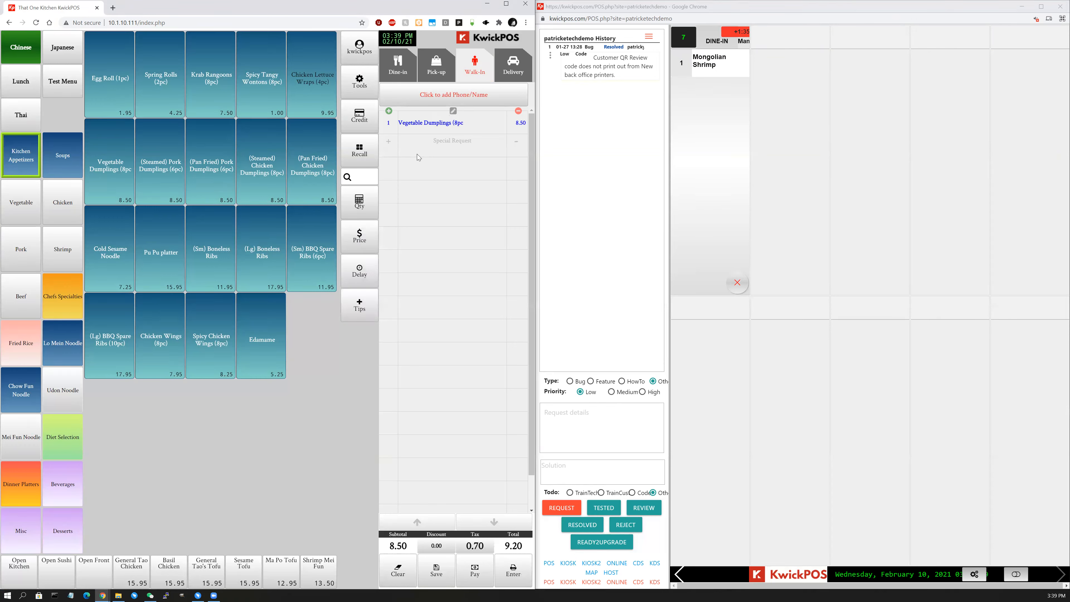
pyautogui.click(786, 66)
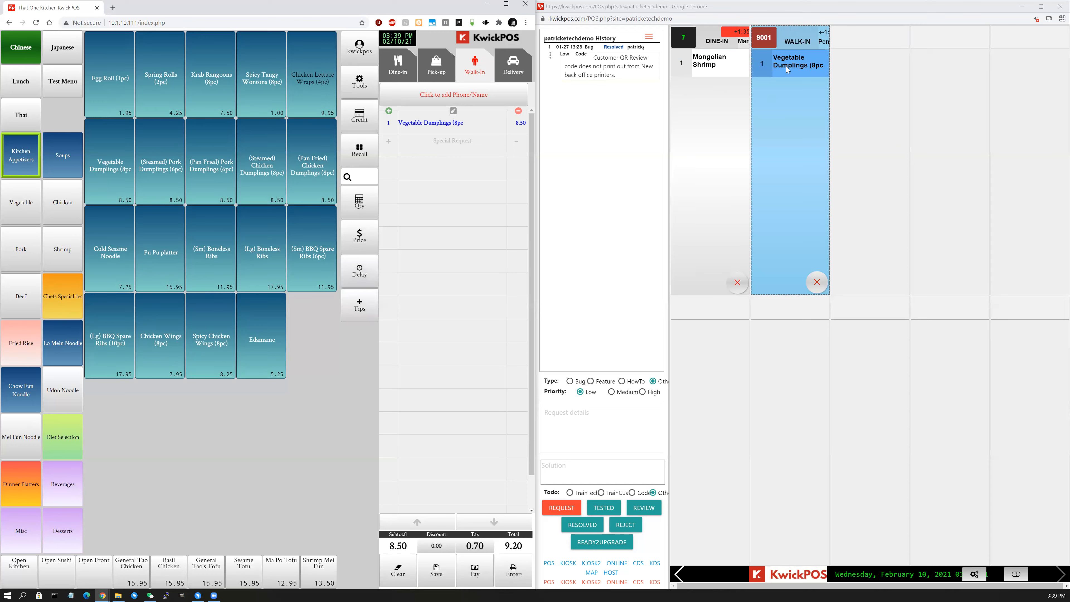
pyautogui.click(435, 126)
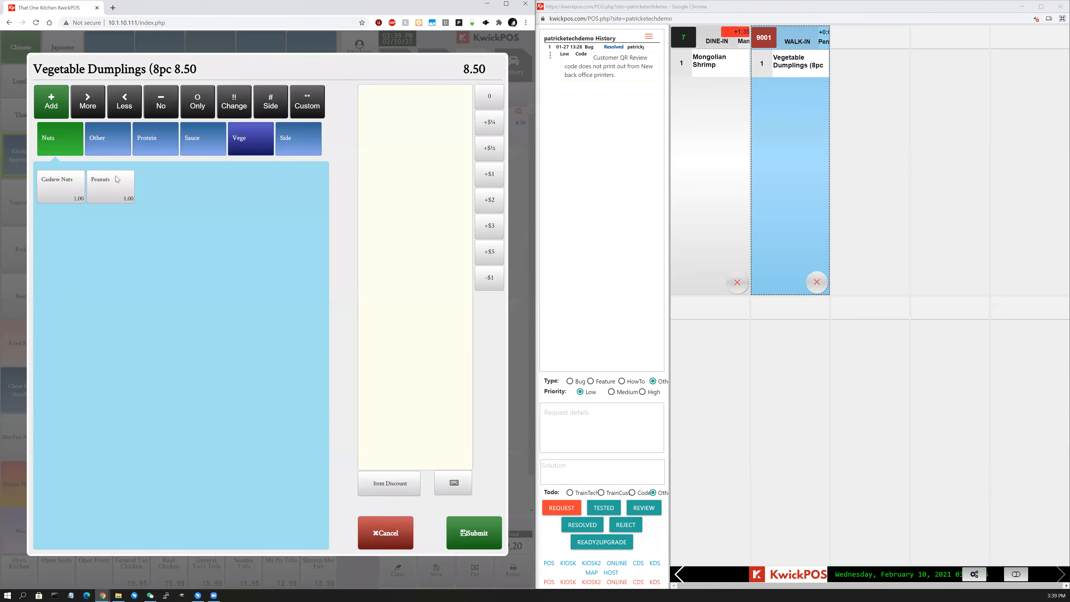
pyautogui.click(204, 147)
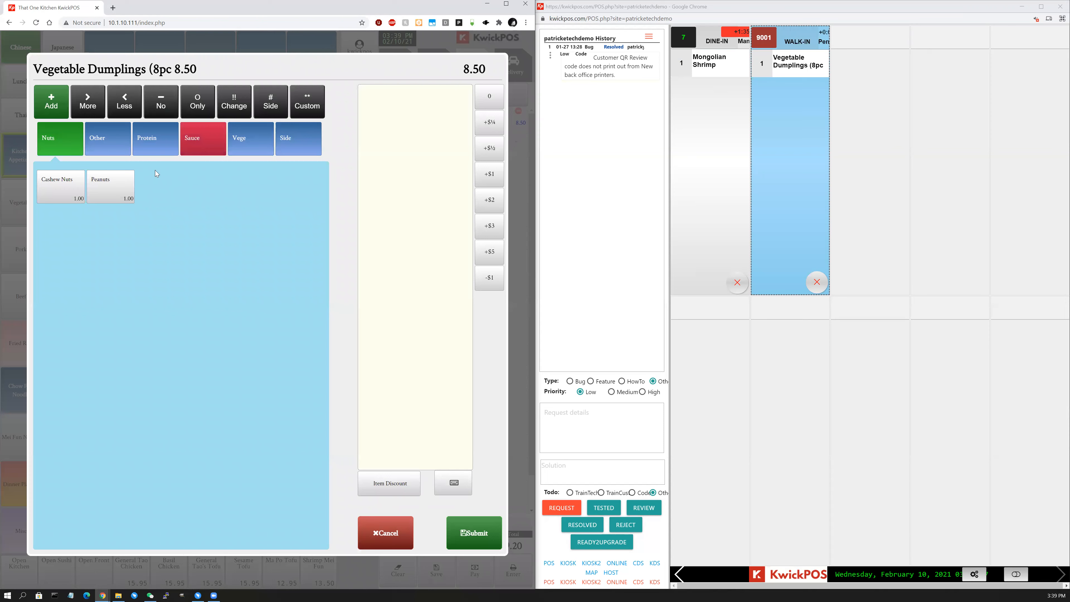
pyautogui.click(123, 190)
pyautogui.click(466, 541)
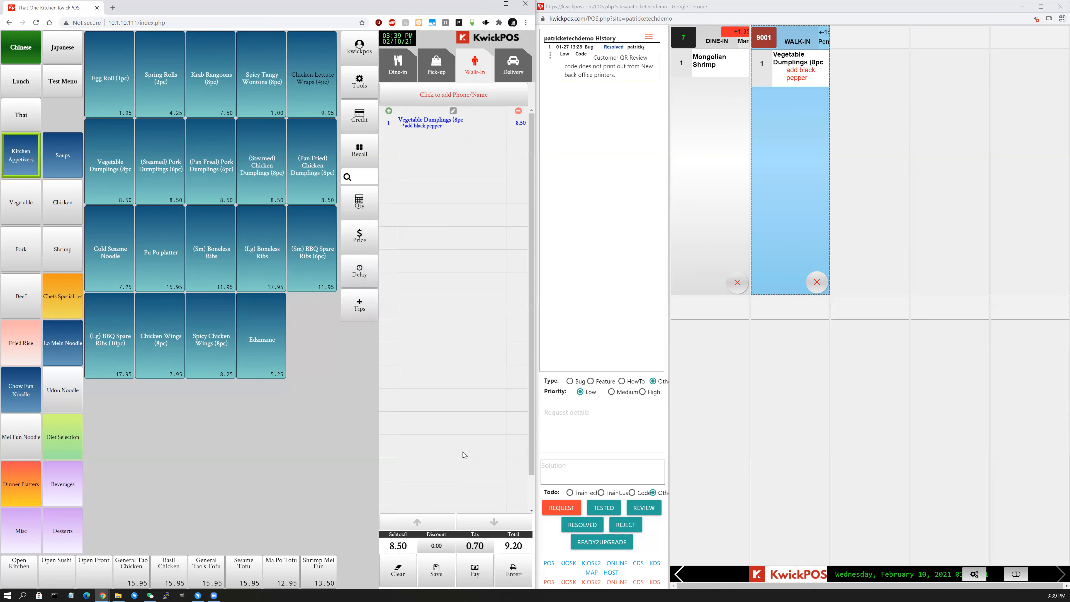
pyautogui.click(800, 76)
# Add Chicken Chow Mein with brown rice to the order.
pyautogui.click(51, 211)
pyautogui.click(122, 94)
pyautogui.click(131, 123)
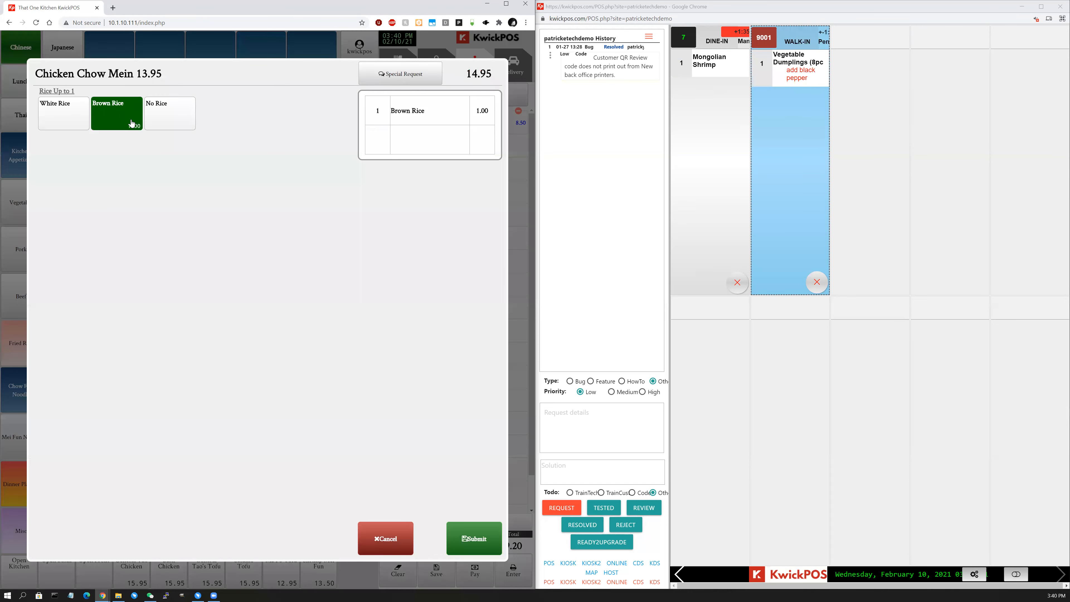
pyautogui.click(474, 539)
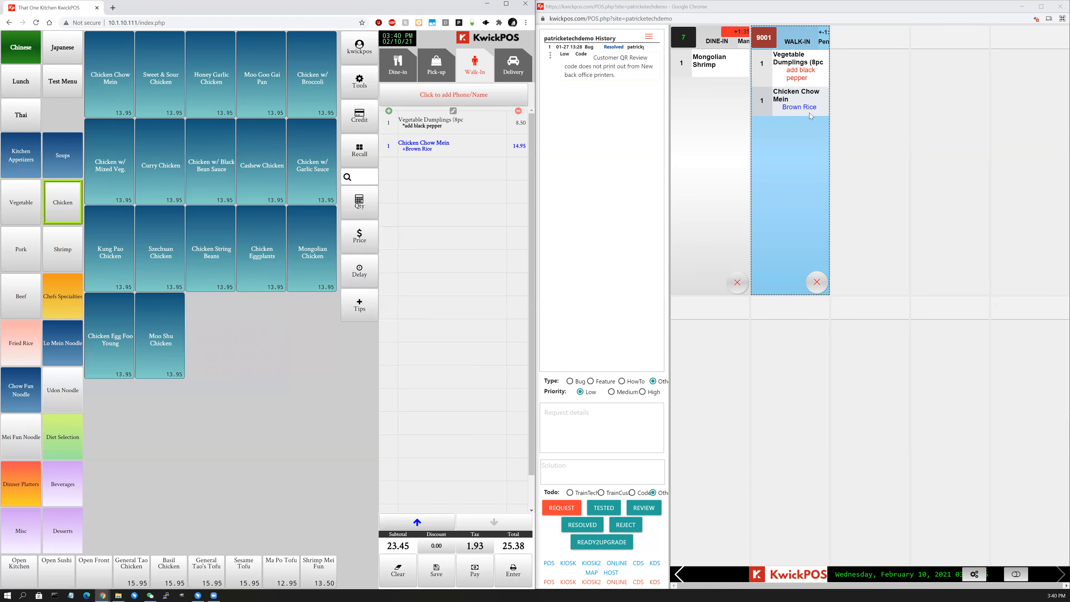
pyautogui.click(809, 113)
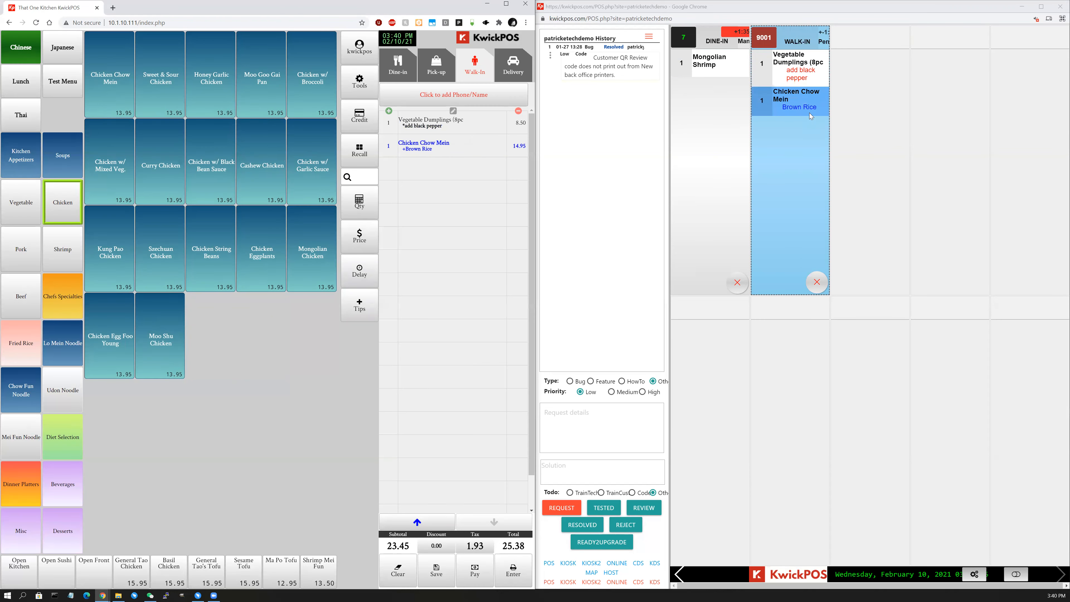
# Add Egg from the Other modifiers to the chow mein's brown rice, bringing the total to 26.47.
pyautogui.click(438, 146)
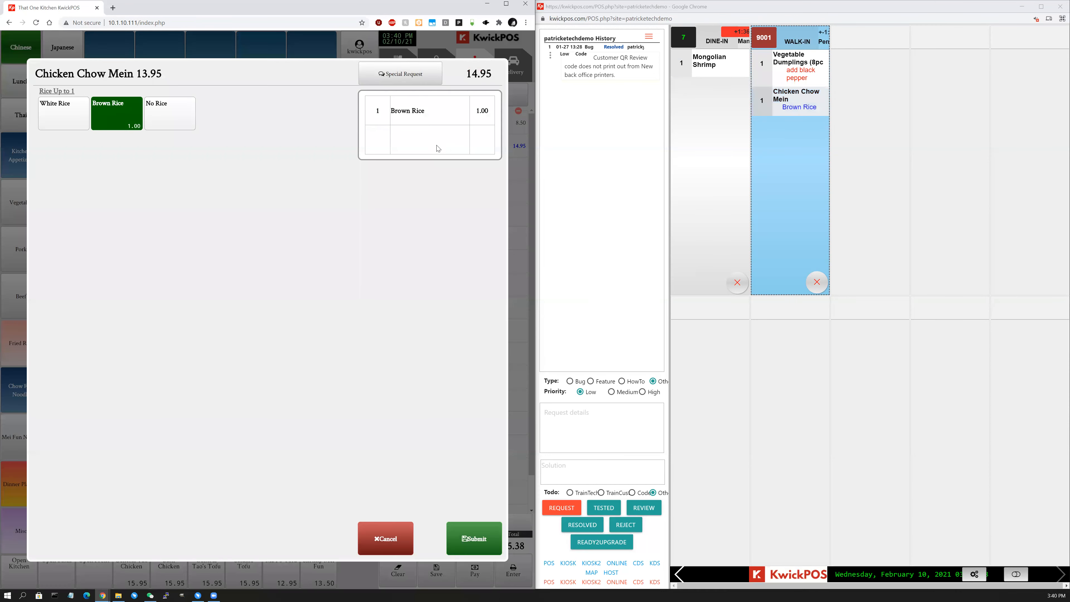
pyautogui.click(431, 115)
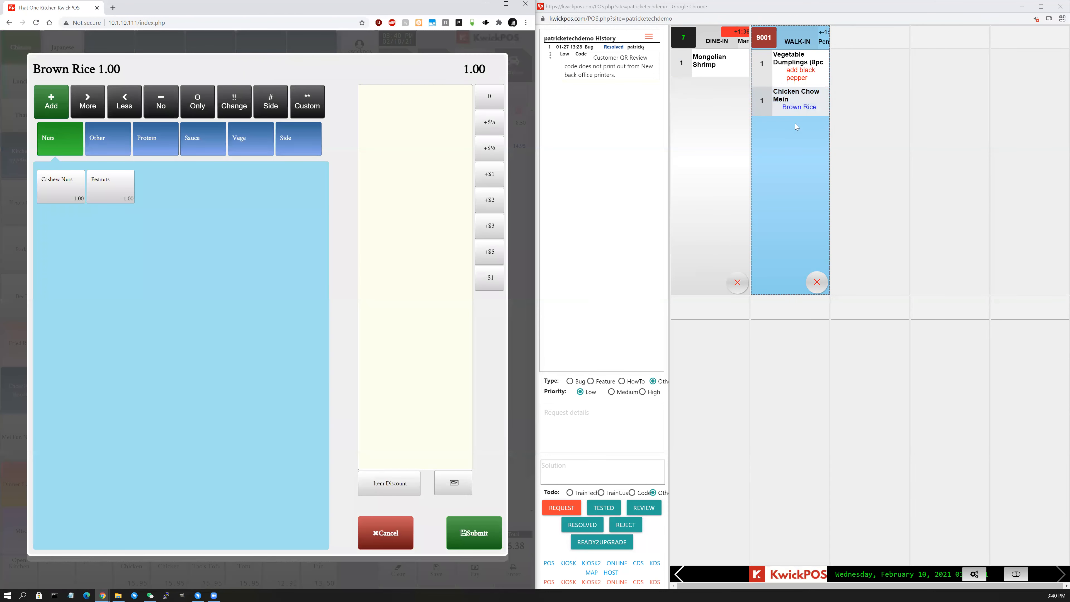
pyautogui.click(792, 112)
pyautogui.click(297, 149)
pyautogui.click(145, 139)
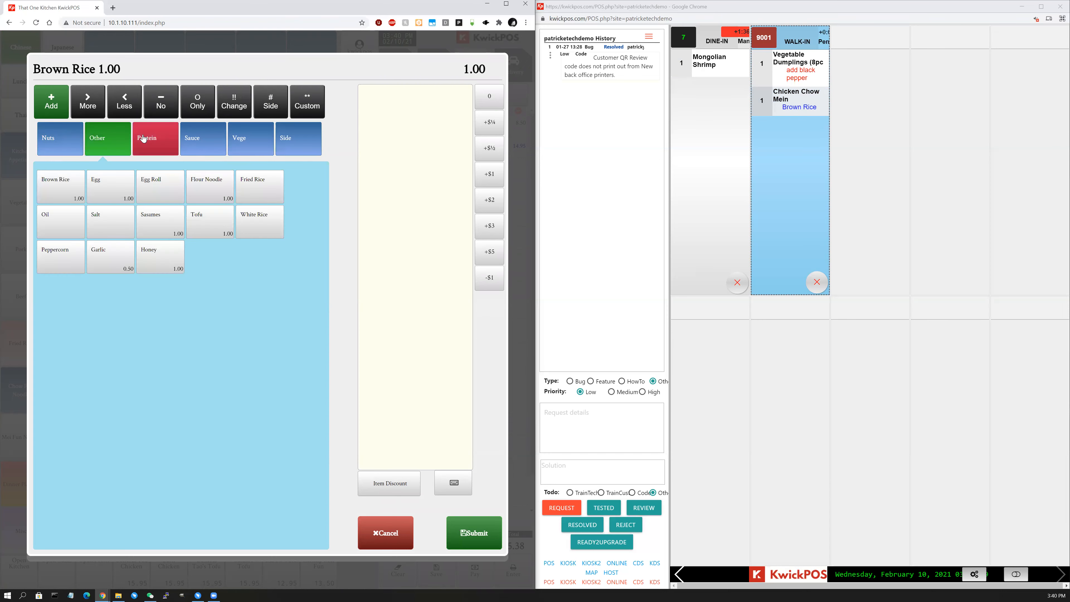
pyautogui.click(115, 139)
pyautogui.click(111, 187)
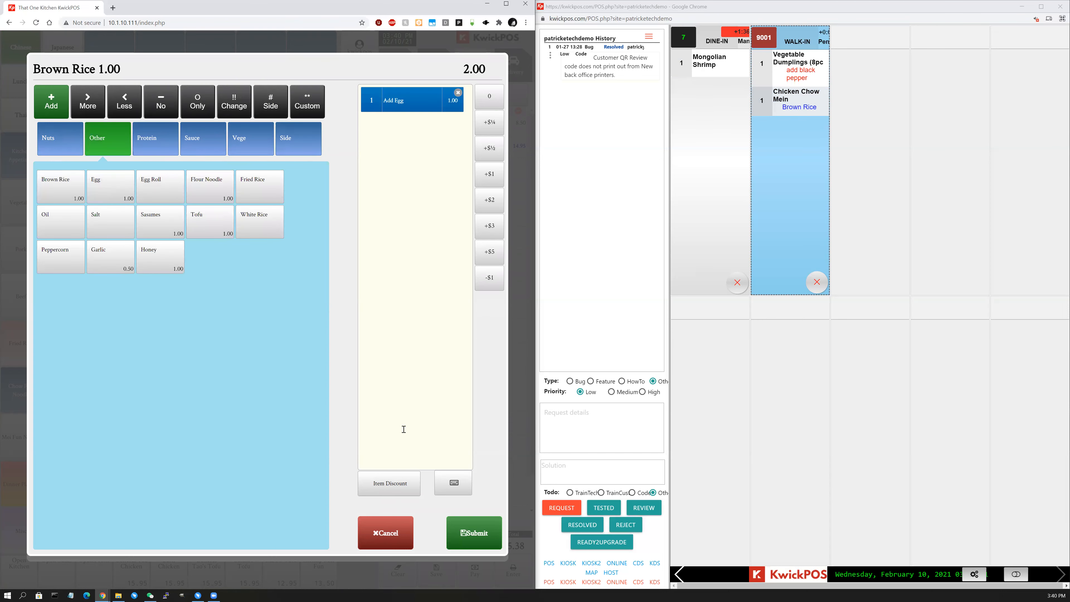
pyautogui.click(477, 543)
pyautogui.click(477, 538)
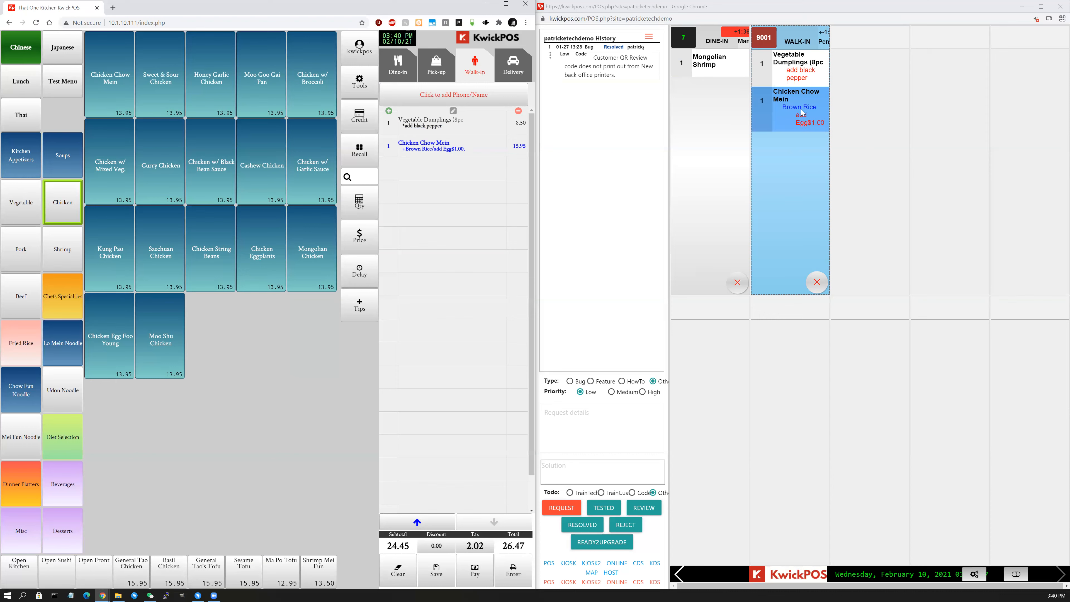
# Add Sauce > Curry Sauce to the Chicken Chow Mein and check it on kitchen ticket 9001.
pyautogui.click(428, 144)
pyautogui.click(412, 81)
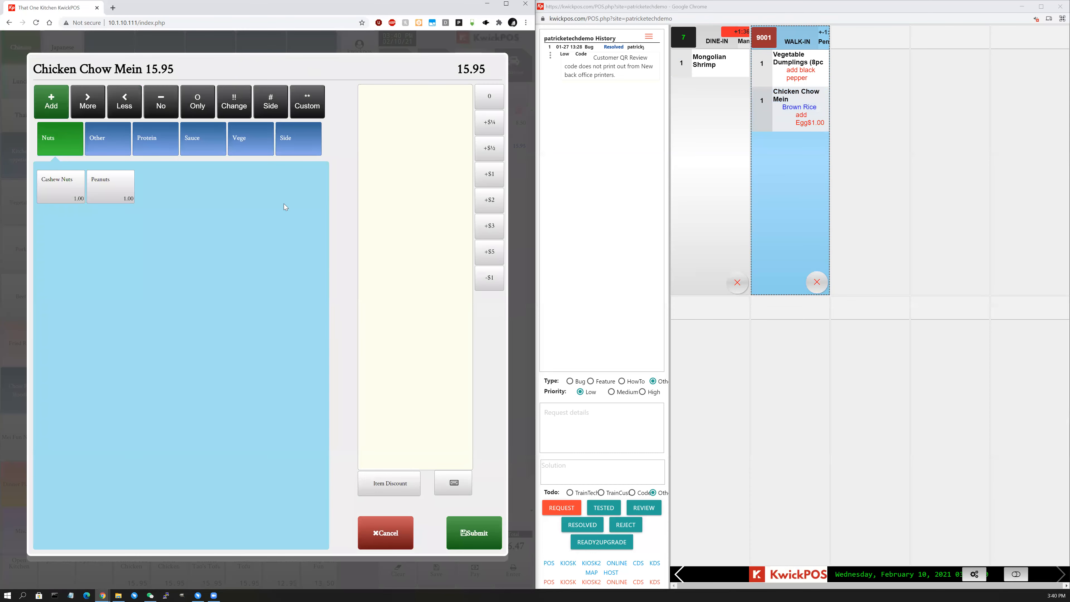
pyautogui.click(198, 144)
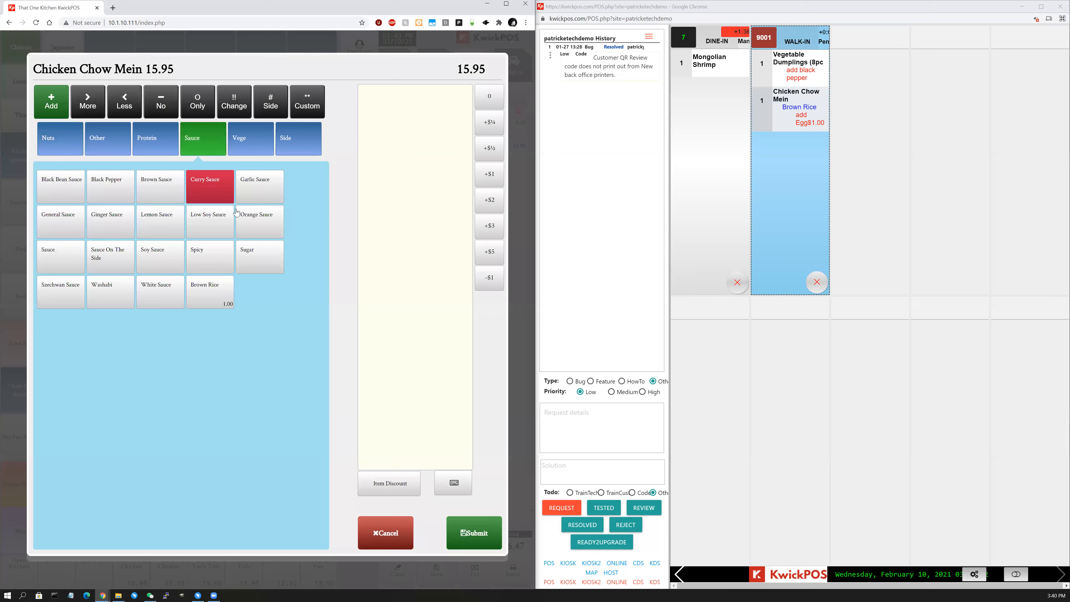
pyautogui.click(229, 200)
pyautogui.click(474, 533)
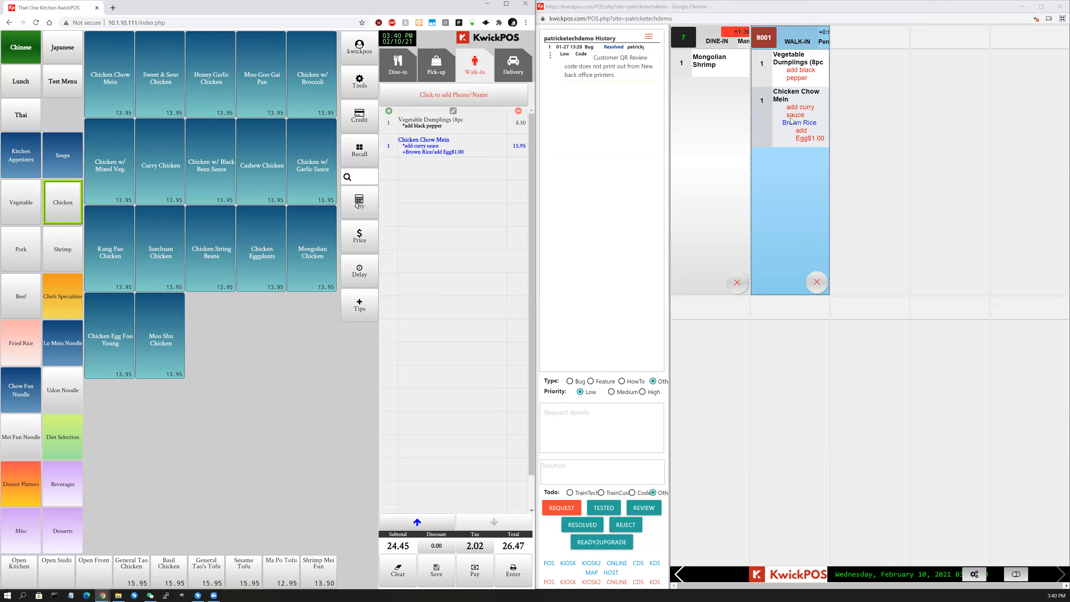
pyautogui.click(800, 112)
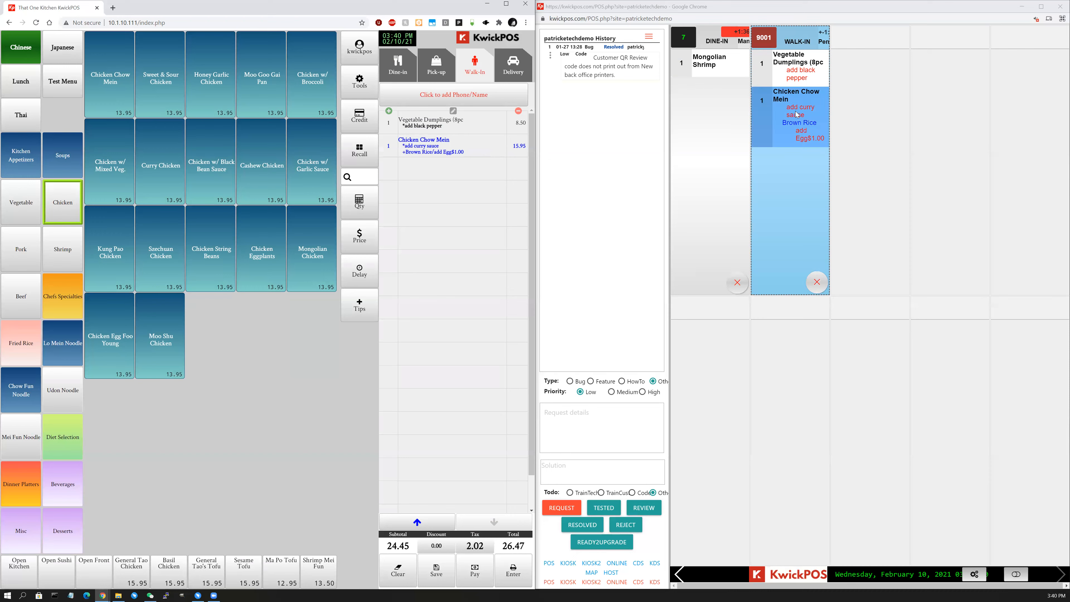
pyautogui.click(799, 125)
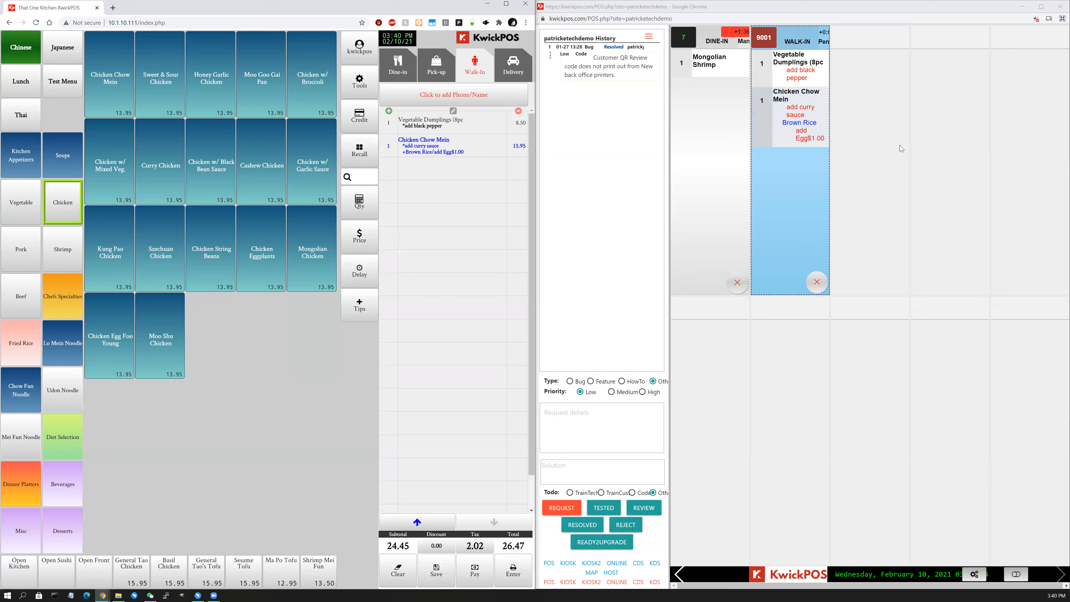
pyautogui.click(795, 119)
# Preview alert sounds 2–5 in the kitchen display settings, then set the sound to No sound.
pyautogui.click(974, 575)
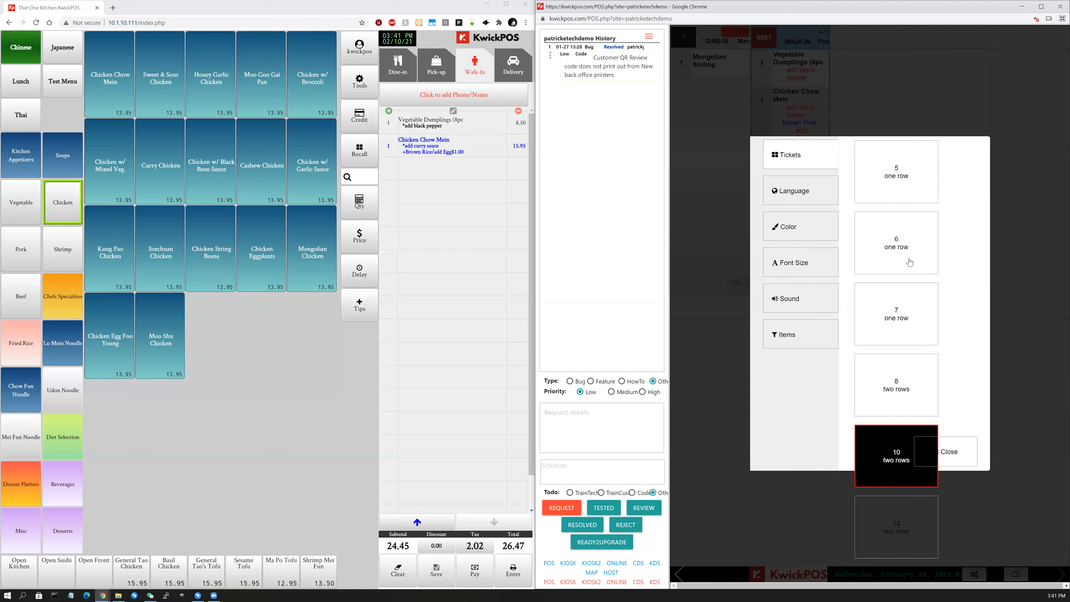
pyautogui.click(785, 195)
pyautogui.click(797, 231)
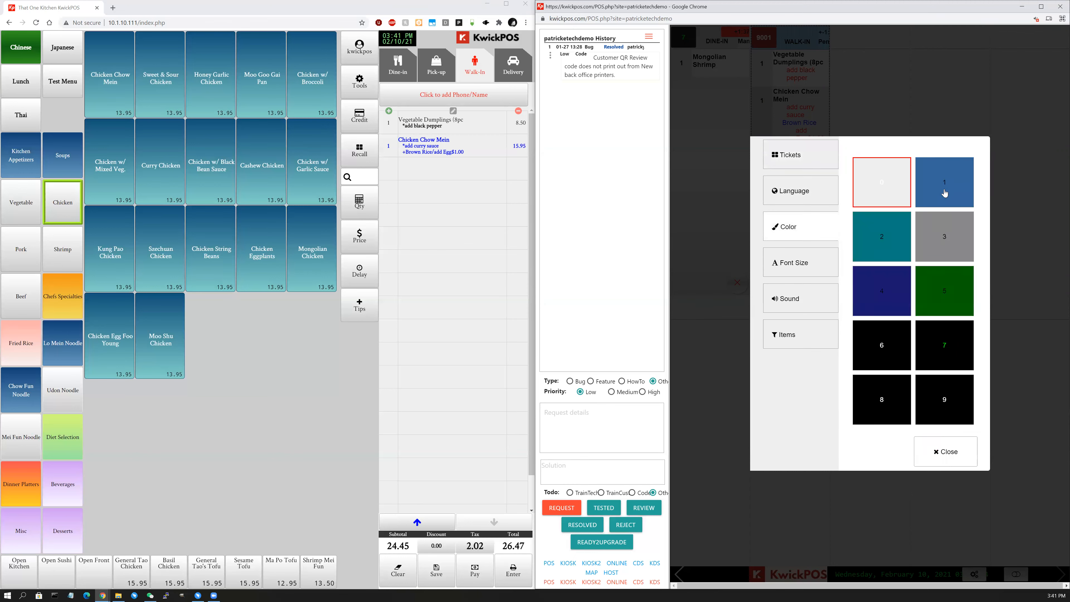
pyautogui.click(816, 271)
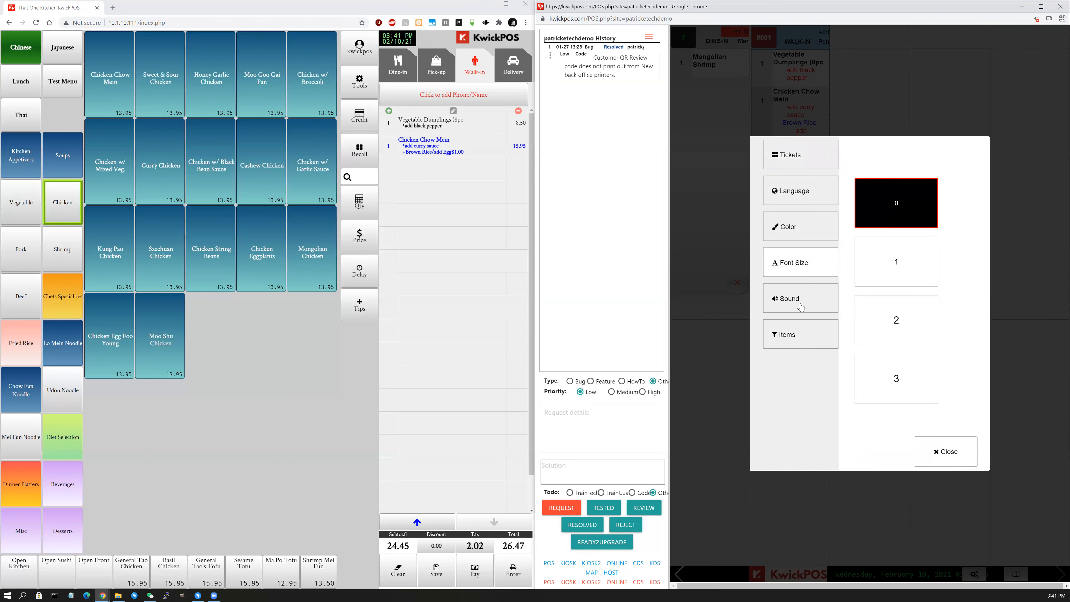
pyautogui.click(800, 303)
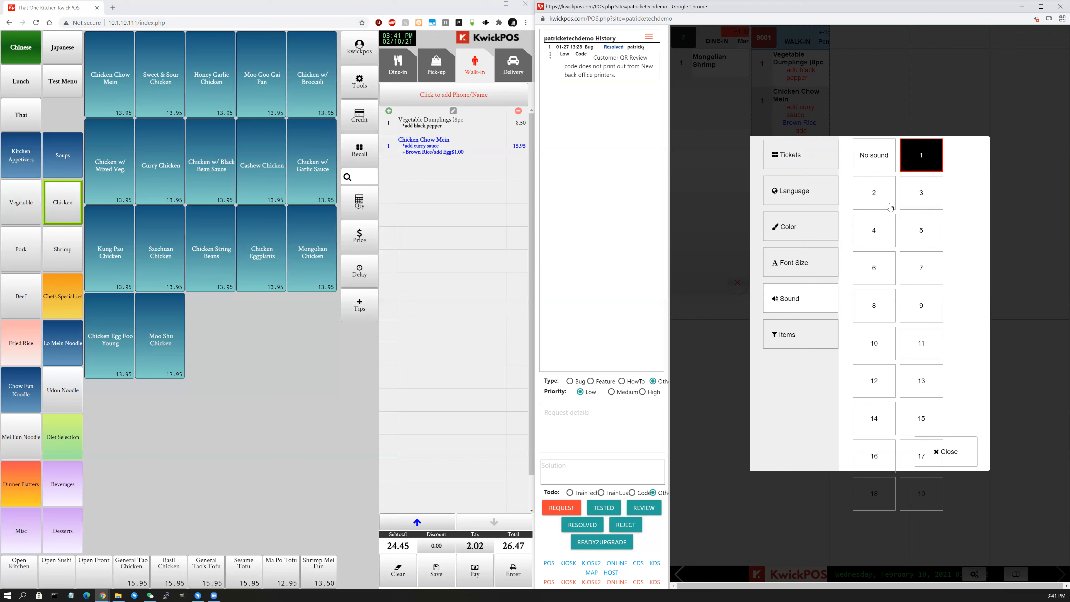
pyautogui.click(890, 205)
pyautogui.click(918, 205)
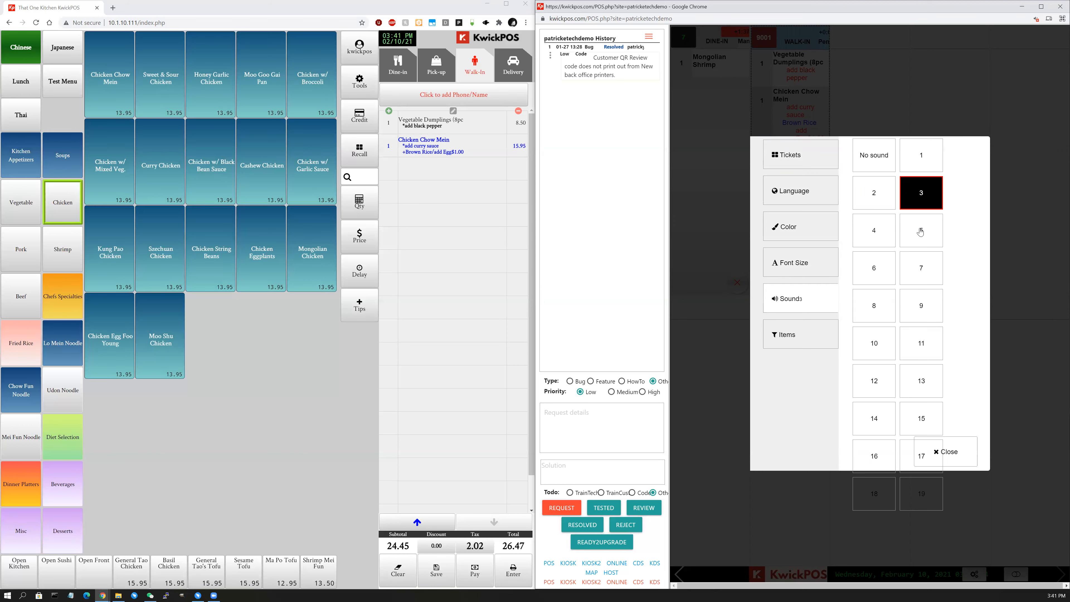
pyautogui.click(920, 232)
pyautogui.click(877, 232)
pyautogui.click(867, 165)
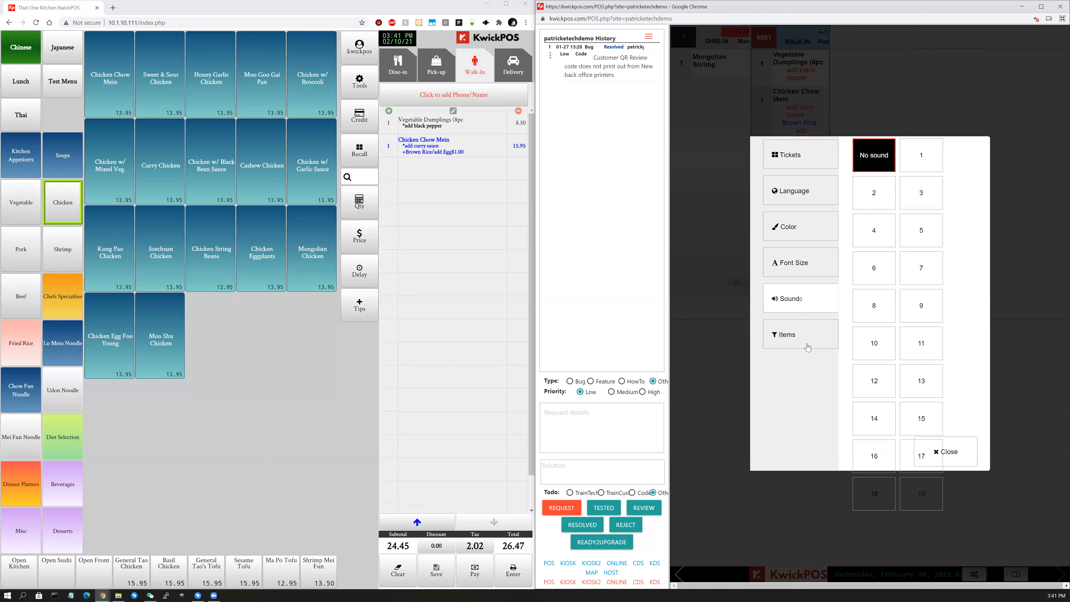
pyautogui.click(807, 347)
# Hide the (Lg) Egg Drop, Hot & Sour, Veg Tofu and Chicken Noodle soups from the display.
pyautogui.click(833, 575)
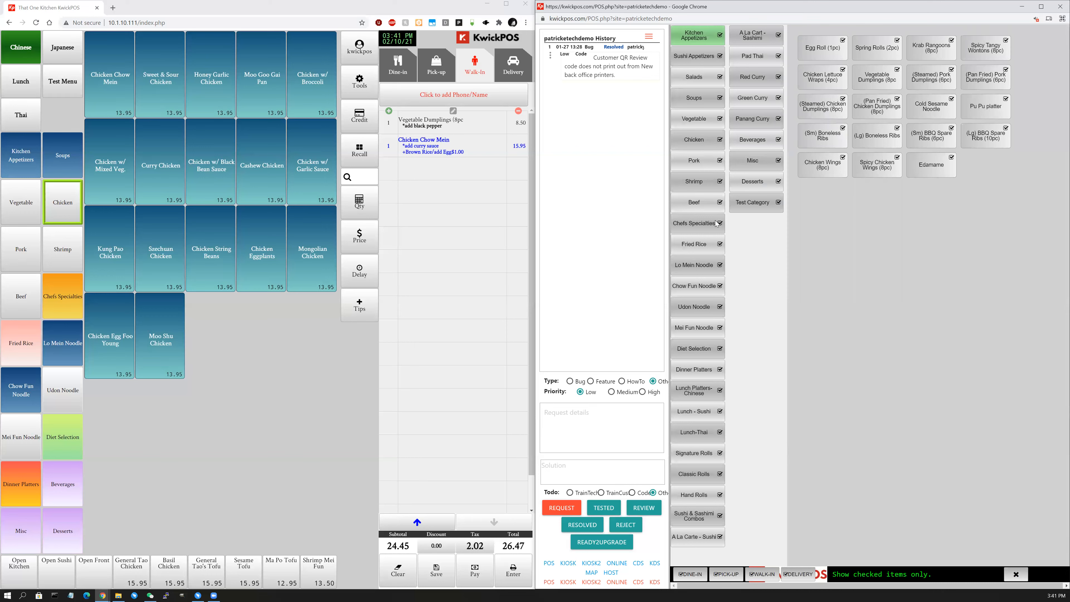
pyautogui.click(712, 101)
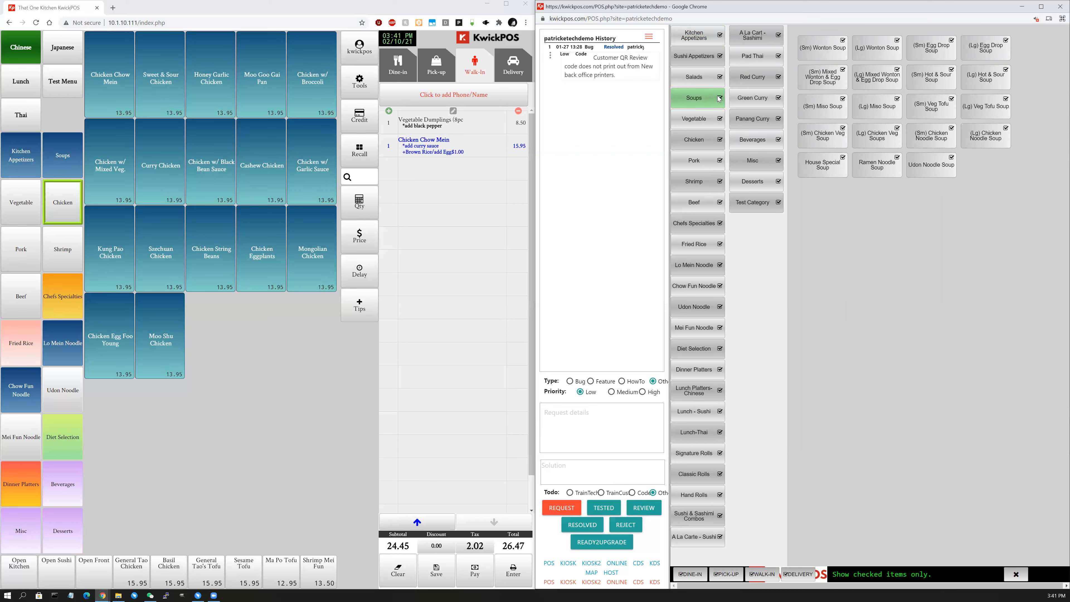
pyautogui.click(995, 59)
pyautogui.click(994, 84)
pyautogui.click(988, 113)
pyautogui.click(987, 138)
pyautogui.click(1016, 574)
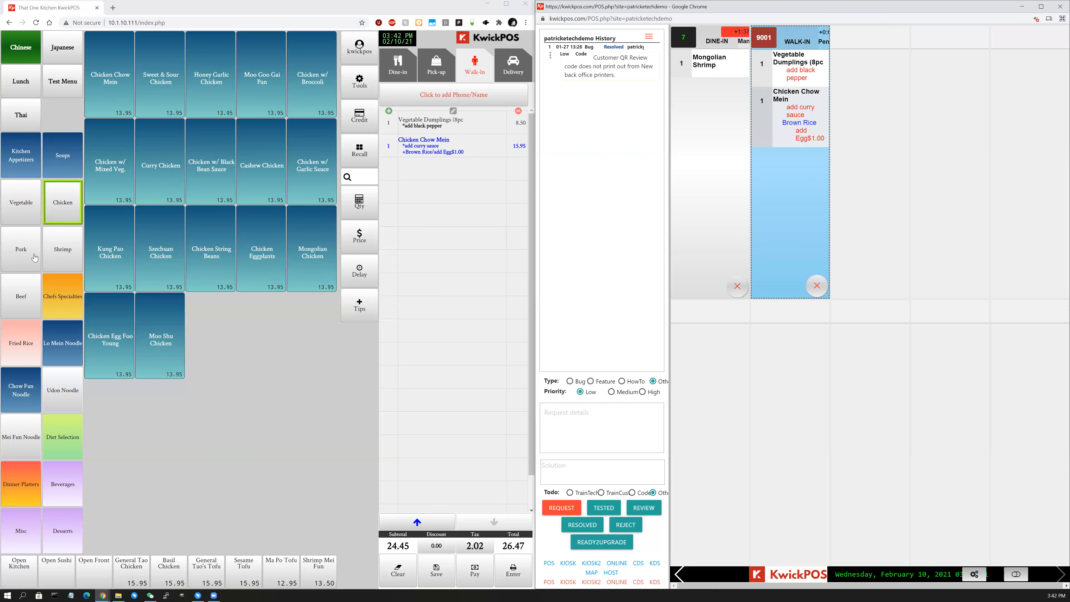
# Add a (Lg) Egg Drop Soup at 5.50 from the Soups menu, making the total 32.42.
pyautogui.click(65, 161)
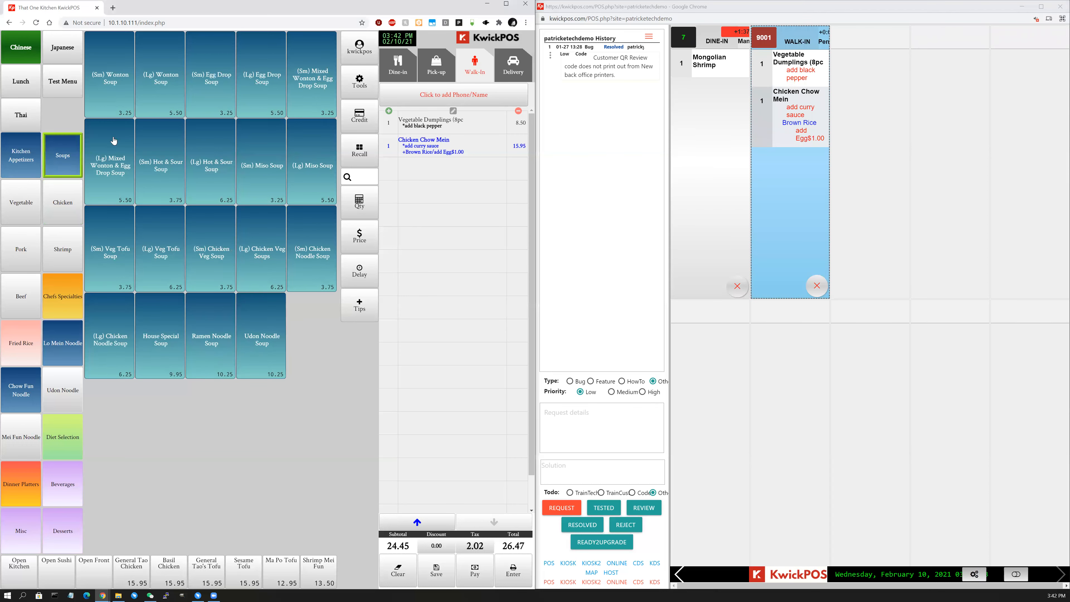
pyautogui.click(250, 95)
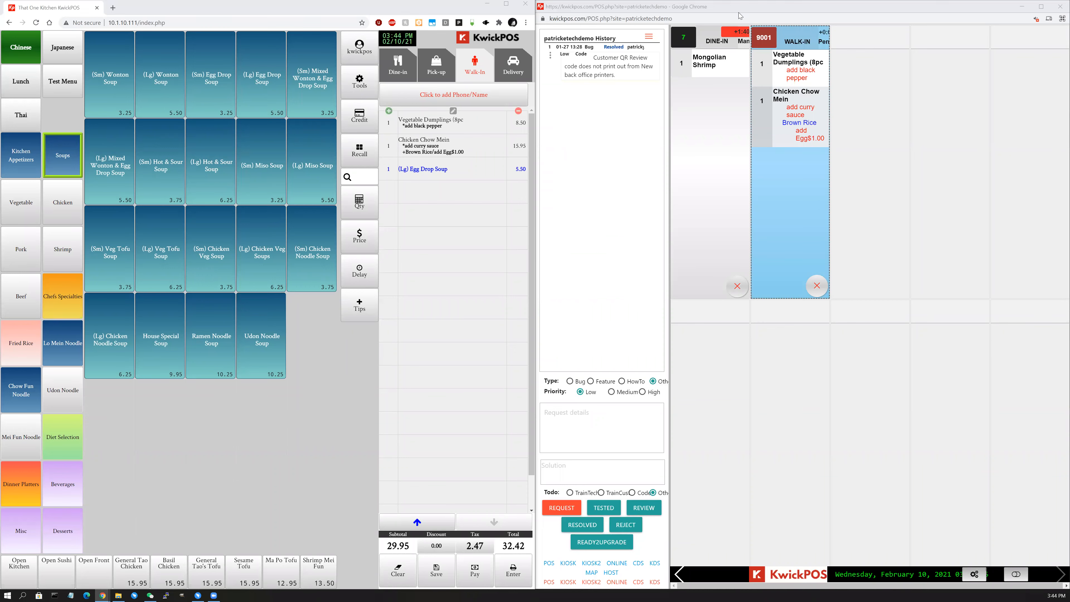
# Close the kitchen display window, maximize the POS with Win+Up, and bring up the Tools panel.
pyautogui.click(1003, 25)
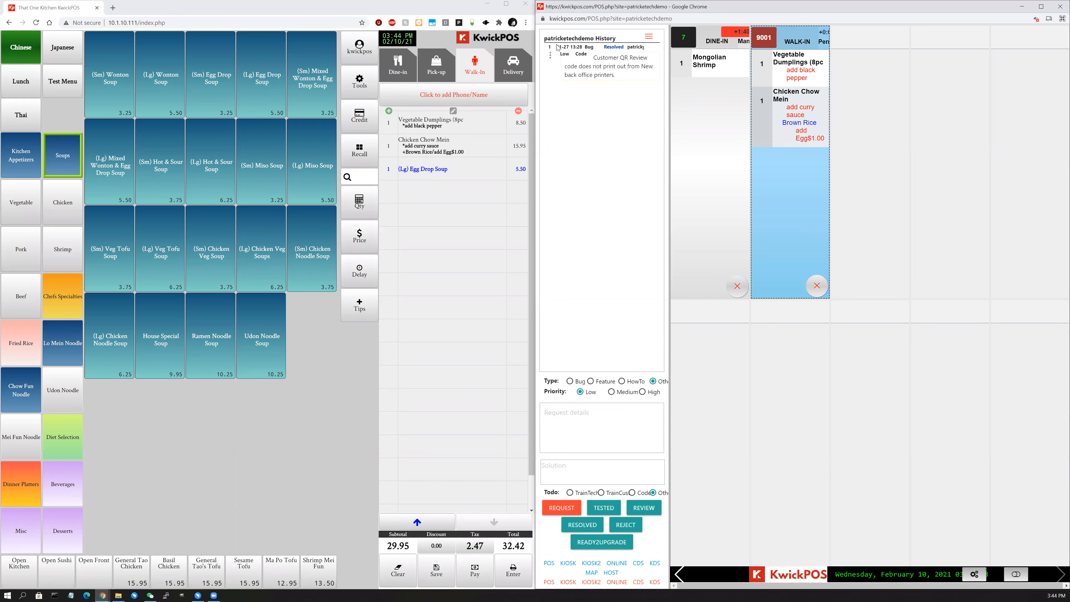
pyautogui.click(1058, 8)
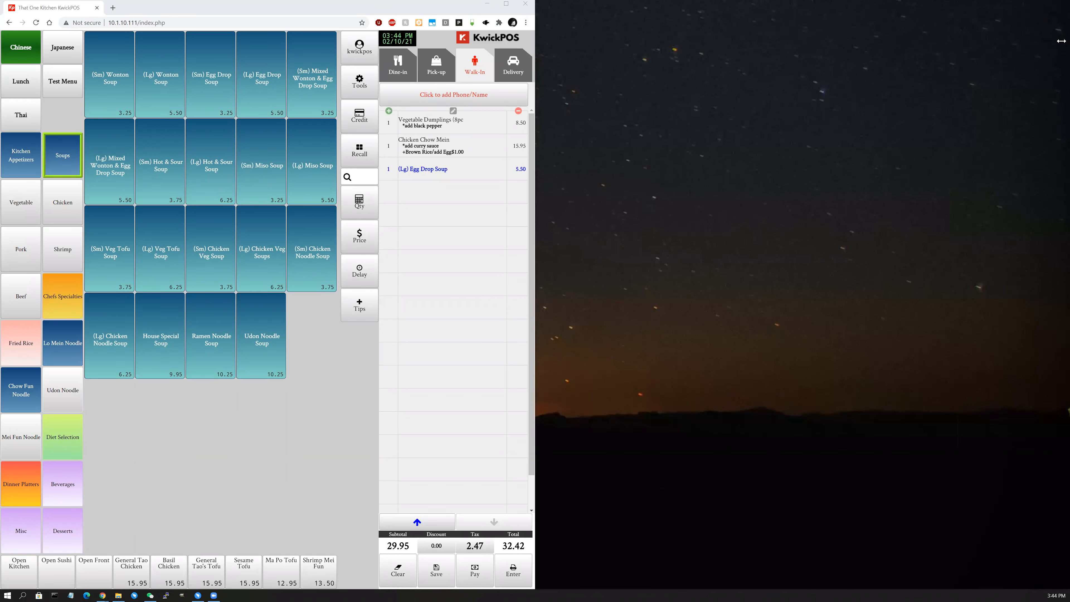
pyautogui.press('super+Up')
pyautogui.click(901, 87)
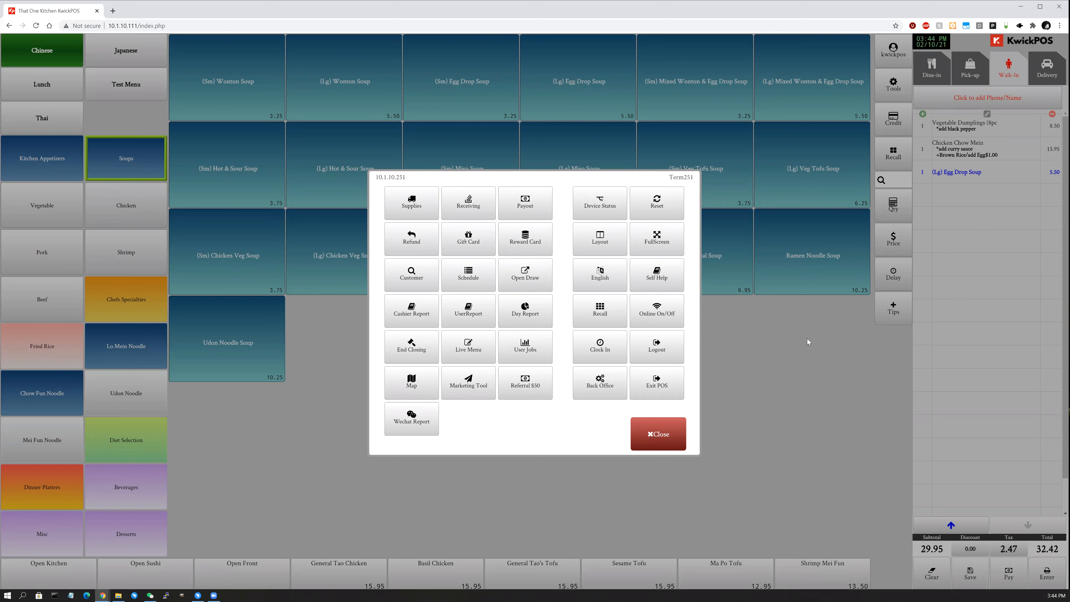
# Look over the terminal list under Back Office > Setup > Terminal, then return HOME to the POS.
pyautogui.click(591, 394)
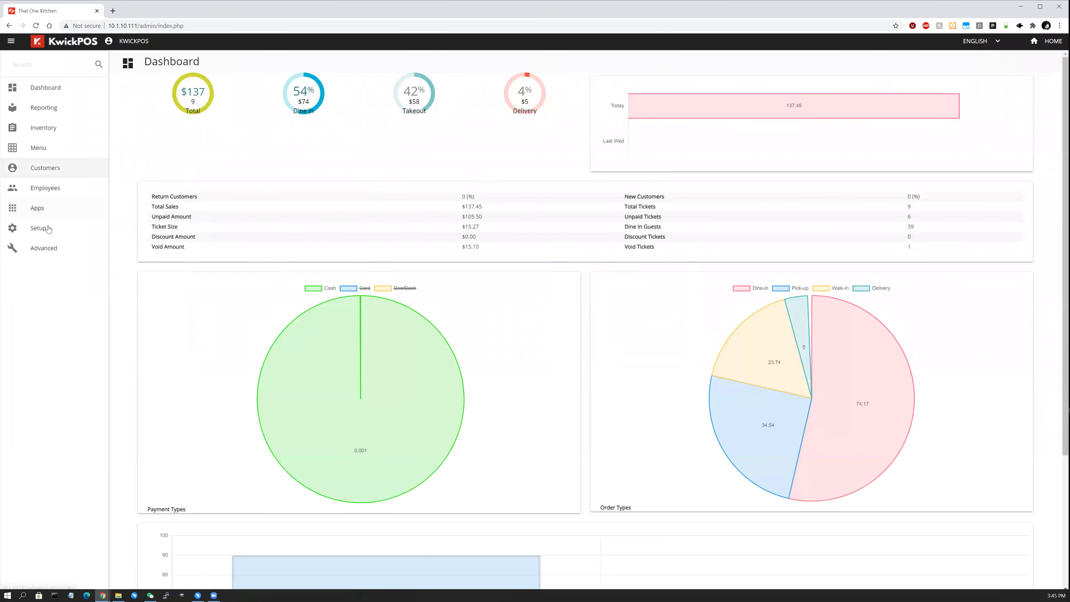
pyautogui.click(48, 228)
pyautogui.click(71, 388)
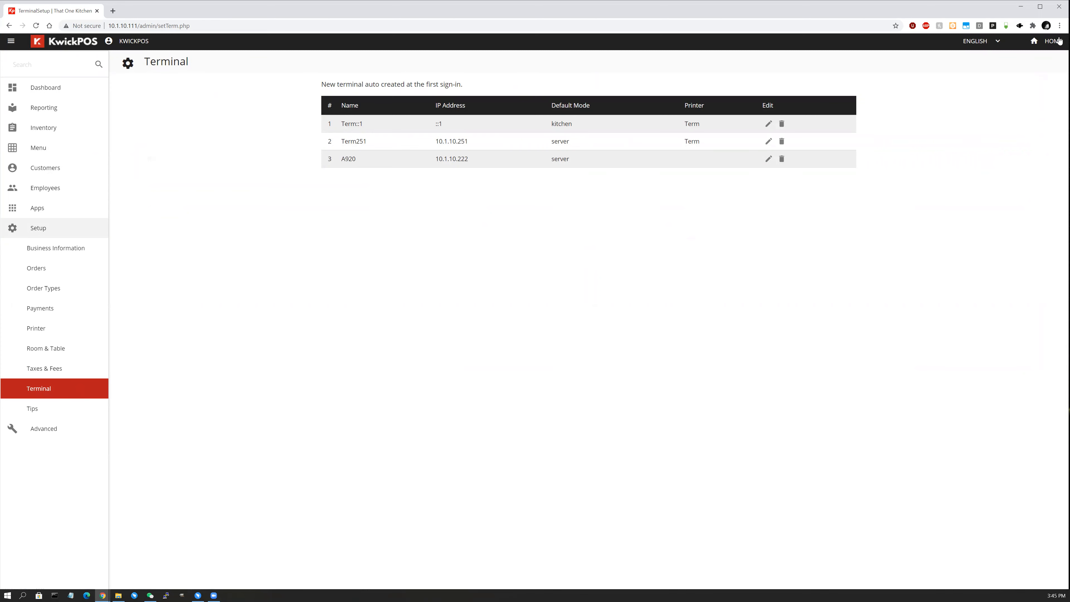
pyautogui.click(1046, 41)
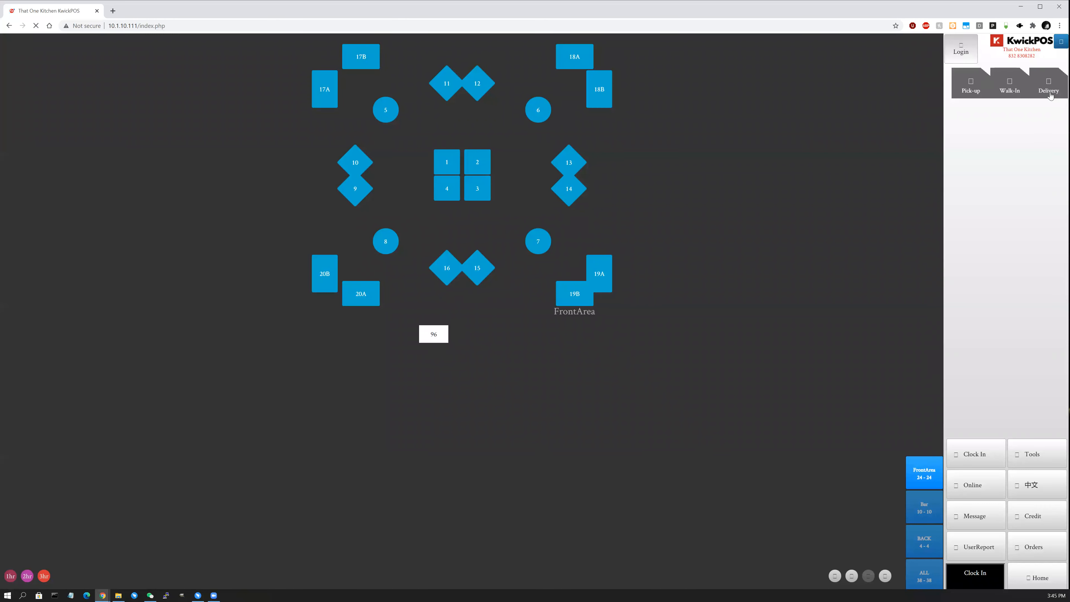
# Log back in to the POS by entering the PIN.
pyautogui.click(959, 53)
pyautogui.write('1234')
pyautogui.press('Return')
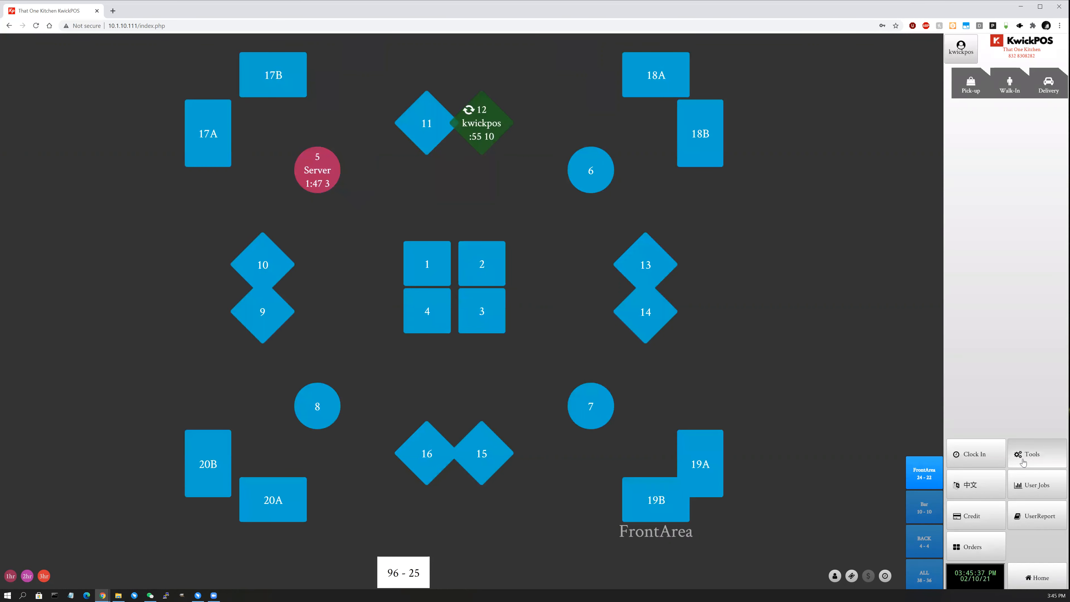
# Open the terminal list via Tools > Back Office > Setup > Terminal.
pyautogui.click(1024, 460)
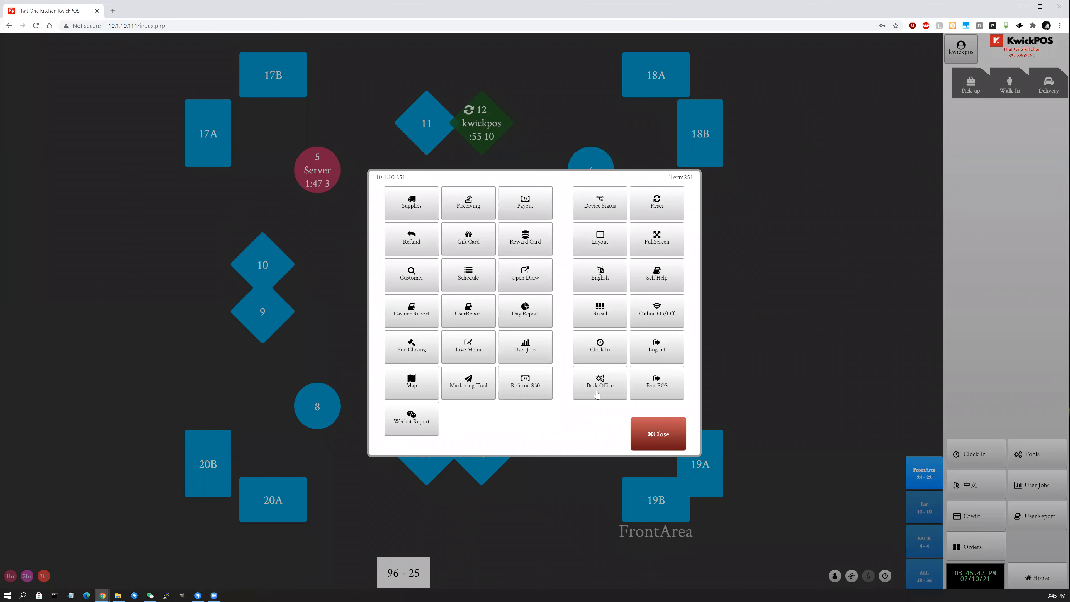
pyautogui.click(607, 385)
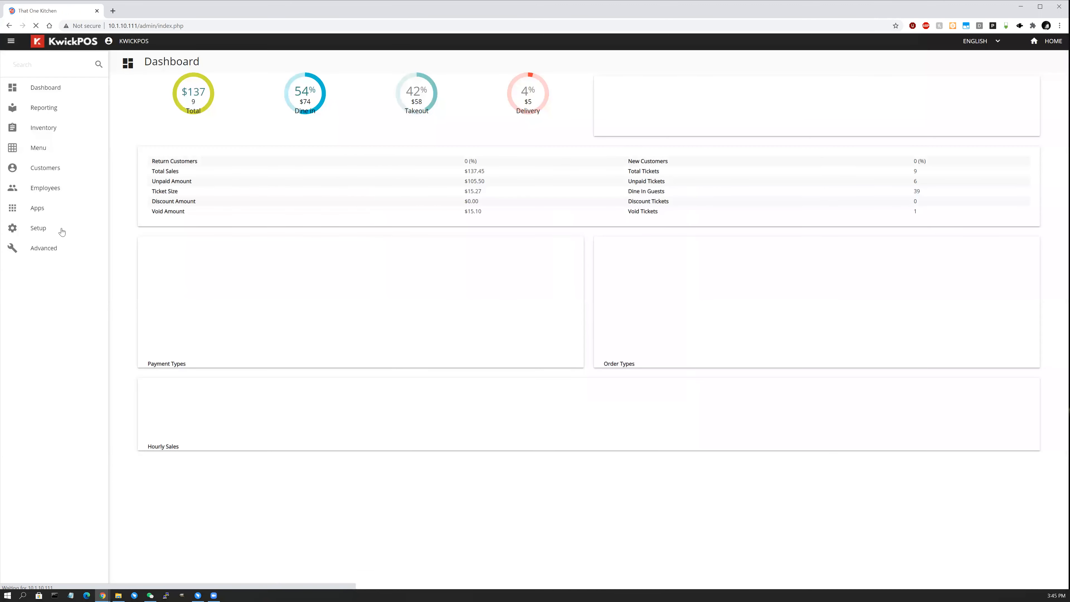
pyautogui.click(59, 229)
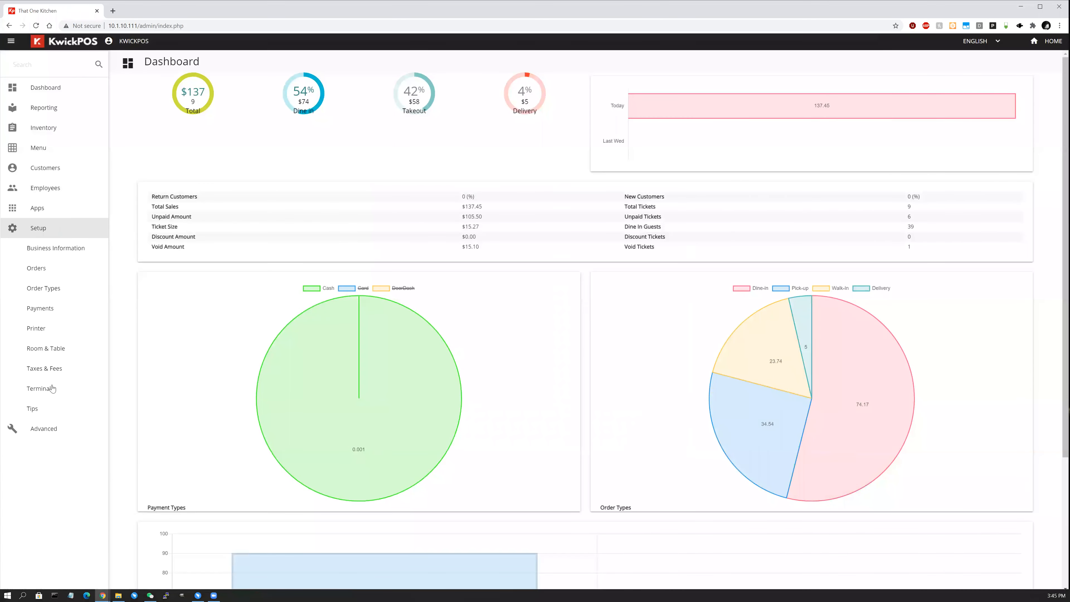
pyautogui.click(39, 388)
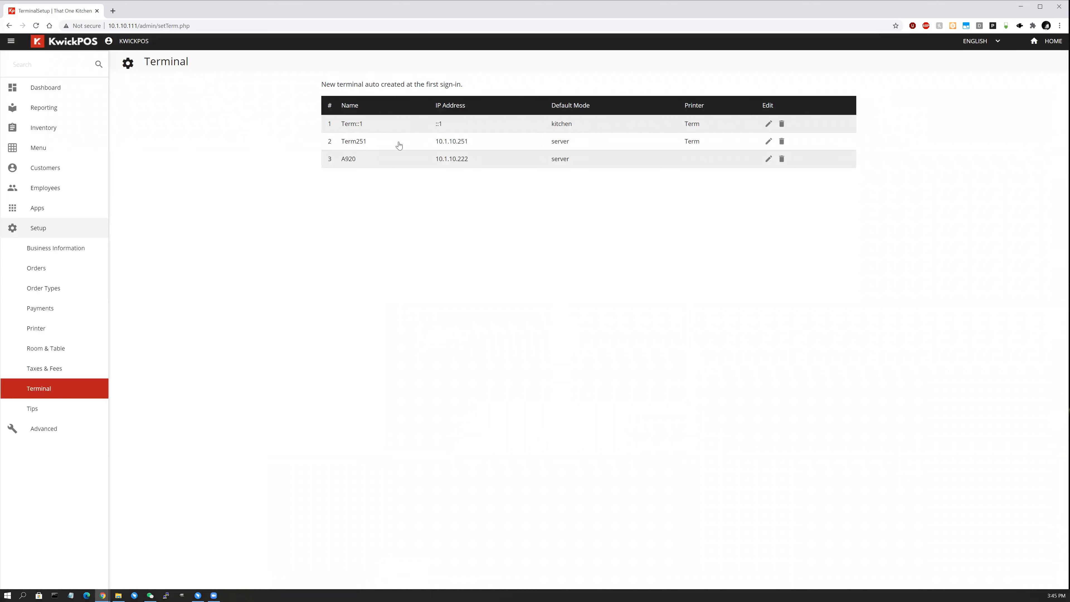
# Set Term251's Terminal Mode to Kitchen Display and save.
pyautogui.click(767, 144)
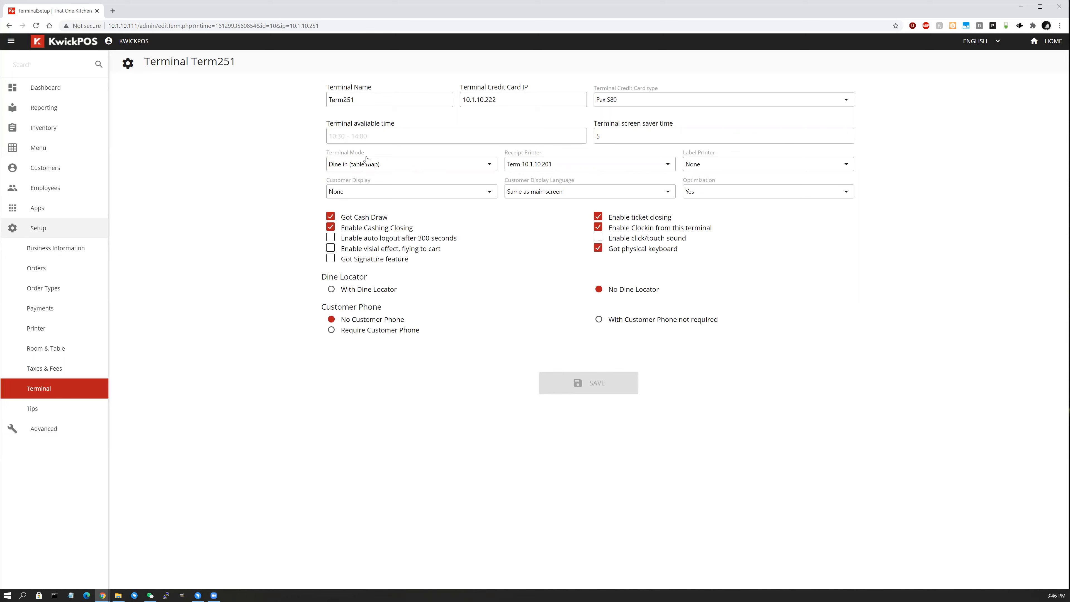
pyautogui.click(356, 167)
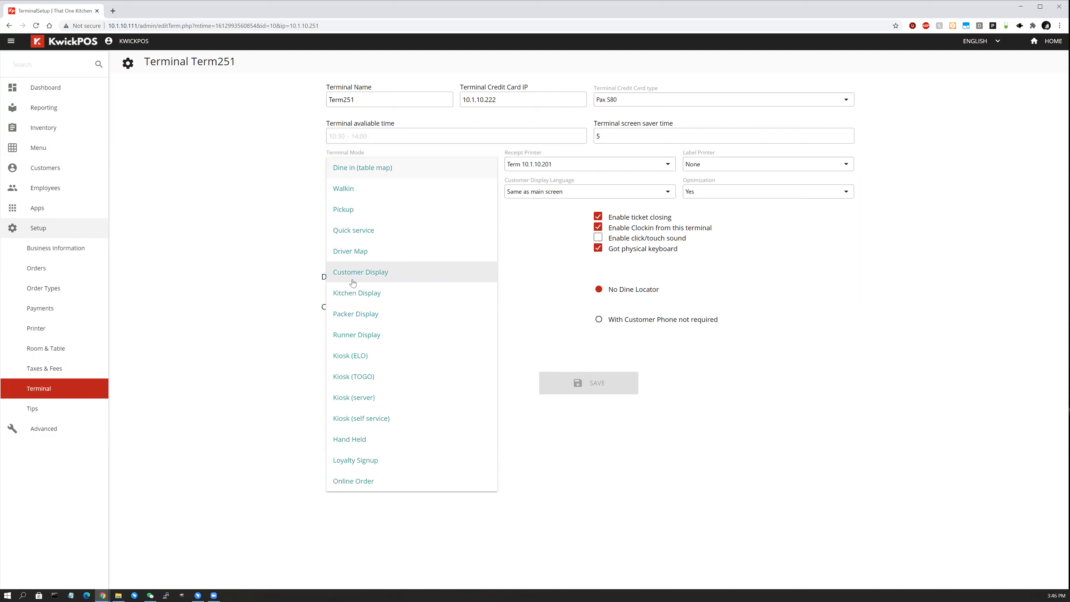
pyautogui.click(387, 293)
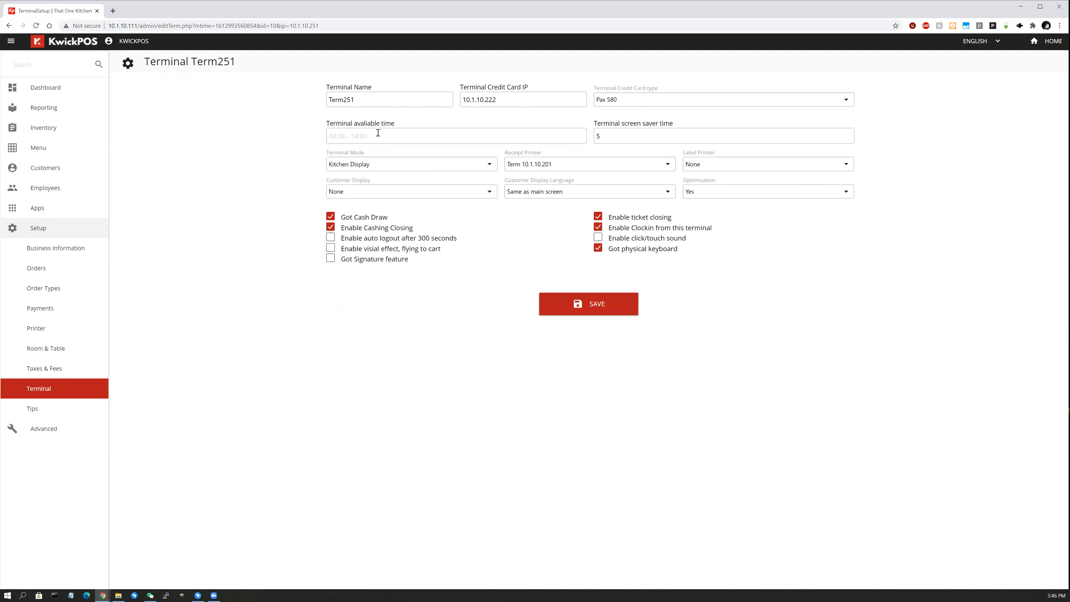
pyautogui.click(582, 309)
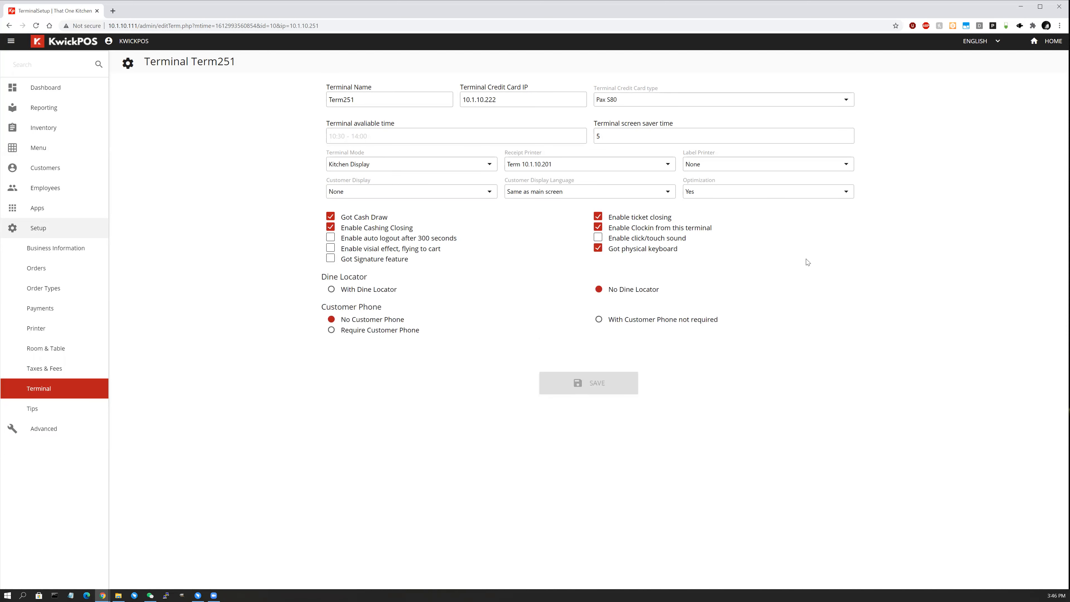
pyautogui.click(1052, 45)
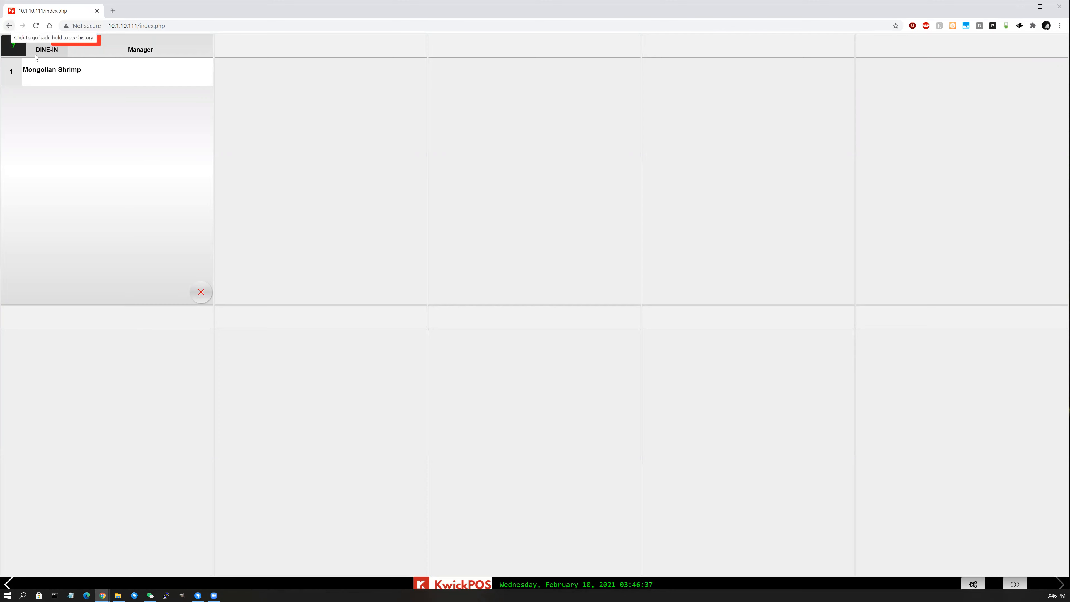
pyautogui.click(9, 26)
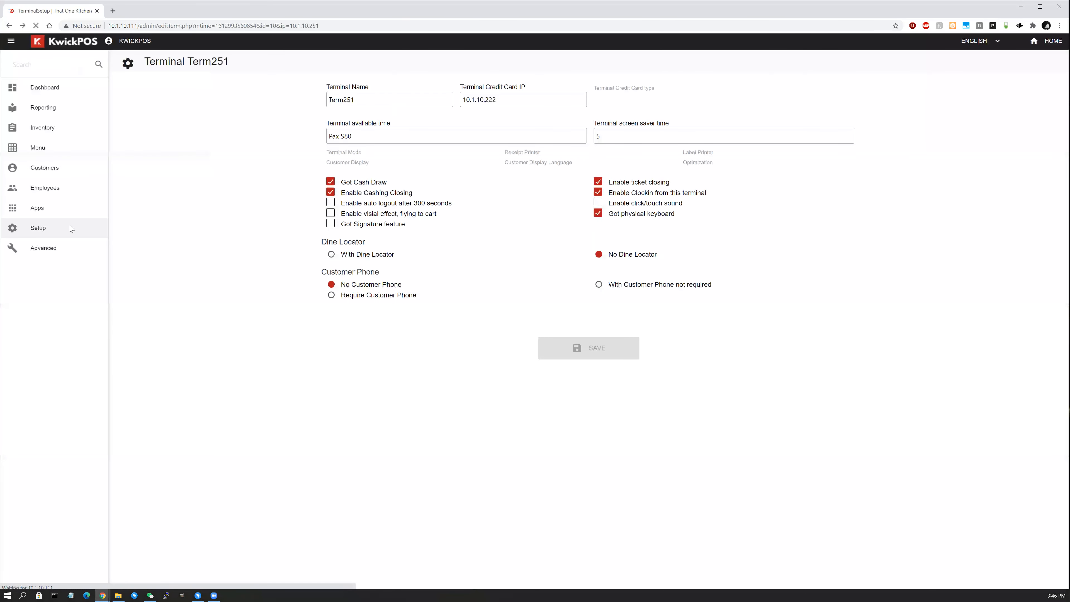
pyautogui.click(66, 387)
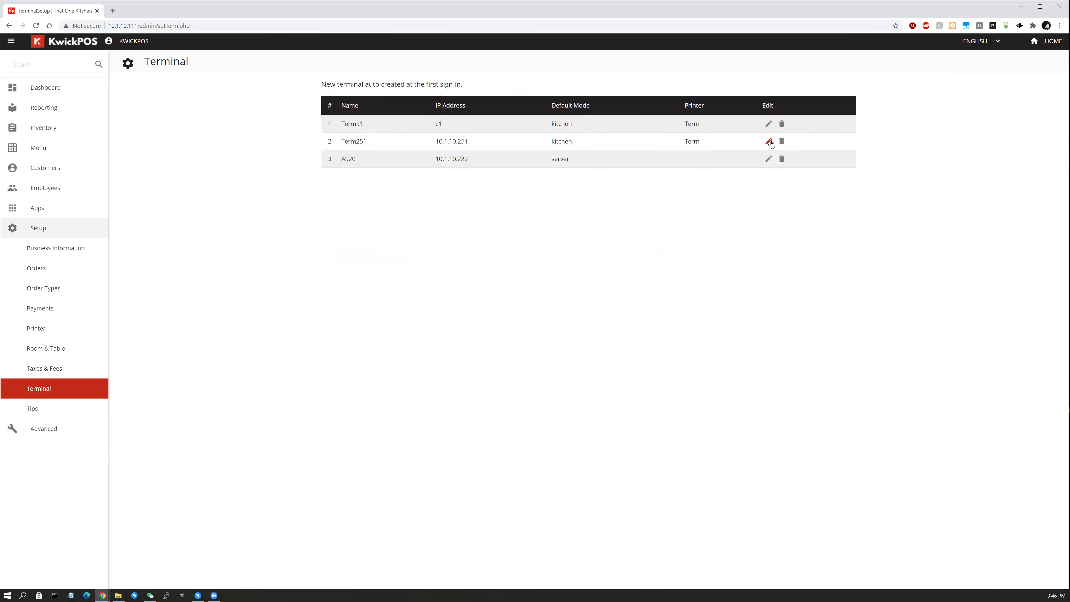
pyautogui.click(769, 141)
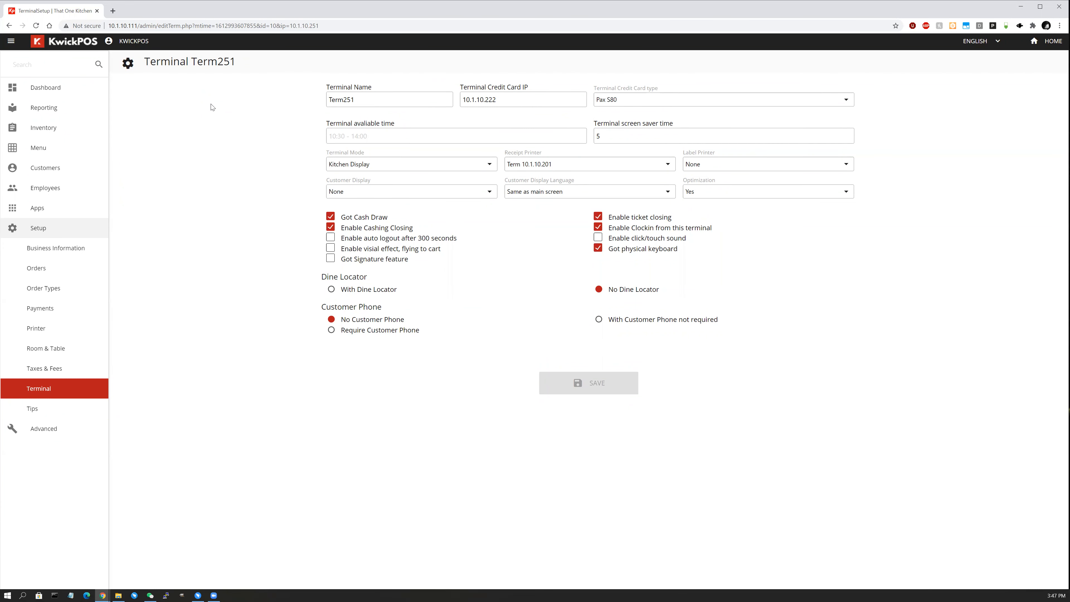
# Check Term251's card terminal IP and keep Pax S80 as the card reader type.
pyautogui.doubleClick(461, 103)
pyautogui.click(637, 101)
pyautogui.click(668, 105)
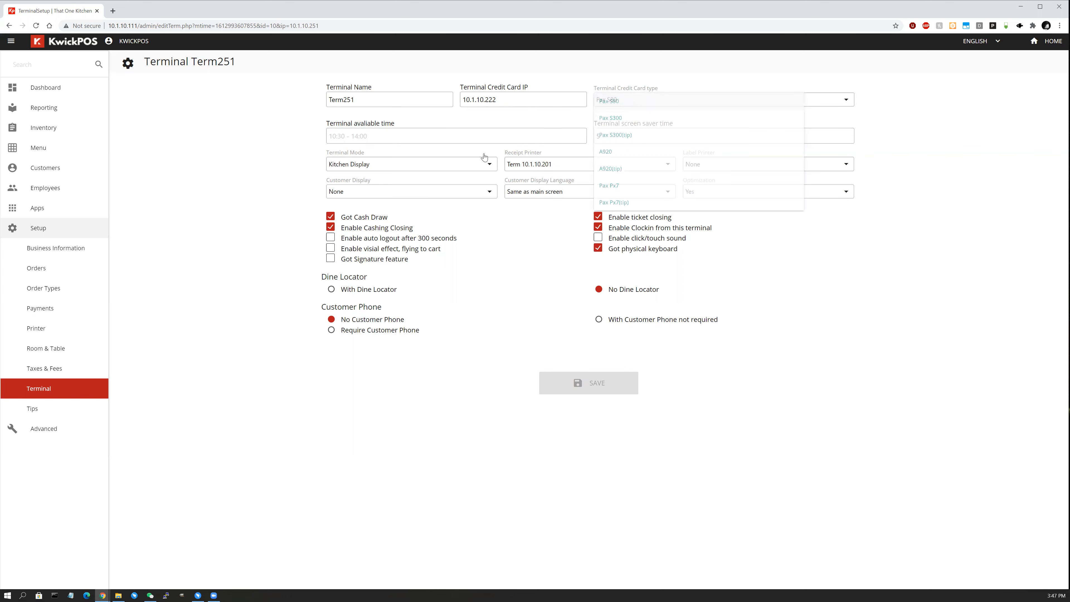
# Set Term251's Terminal Mode to Pickup and go HOME to the ordering screen.
pyautogui.click(393, 167)
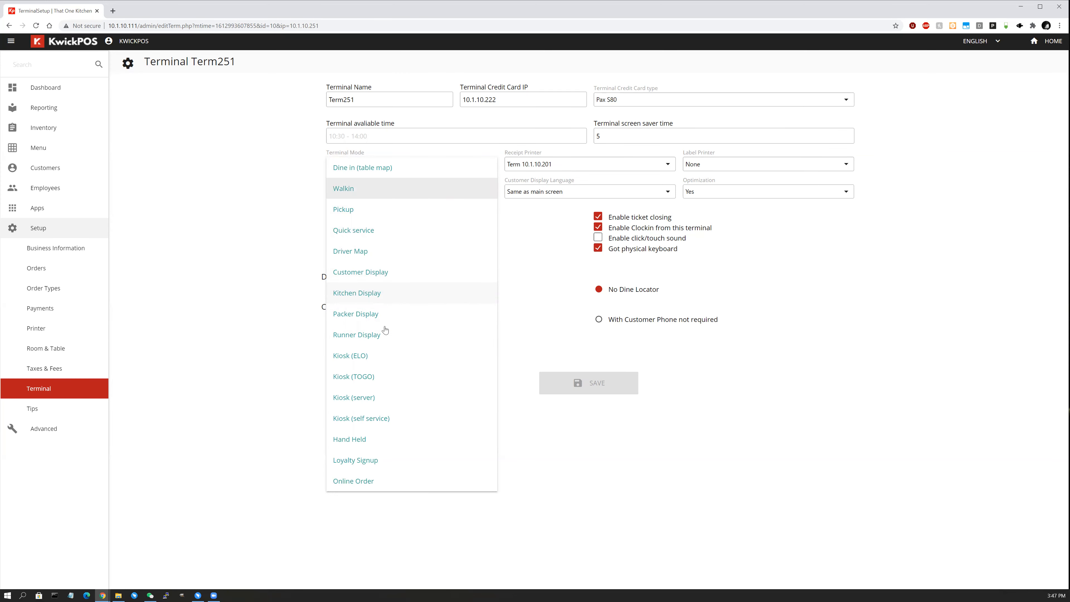
pyautogui.click(370, 217)
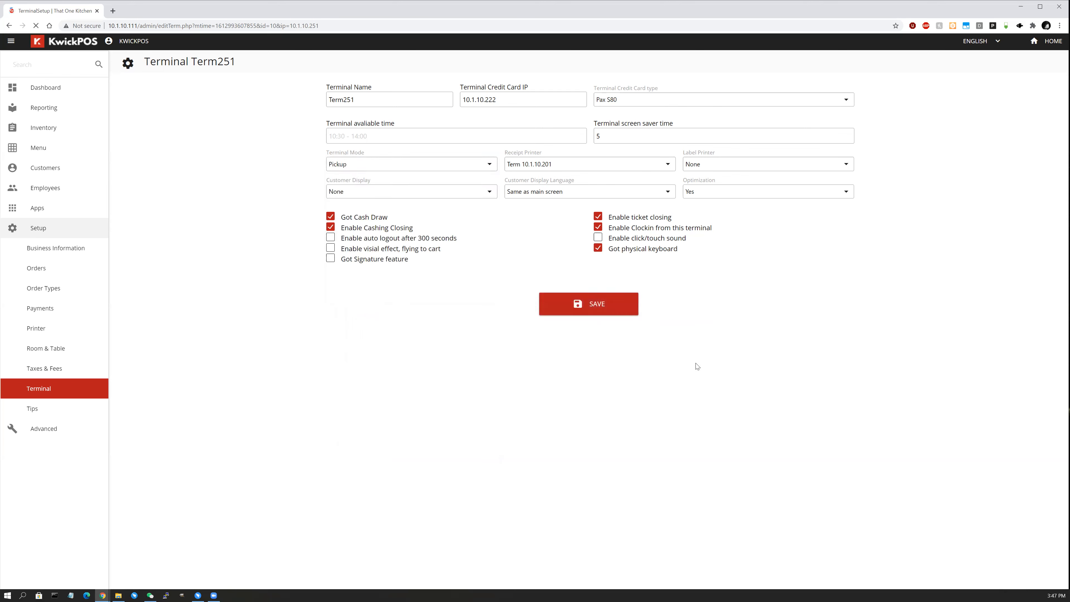
pyautogui.click(1052, 42)
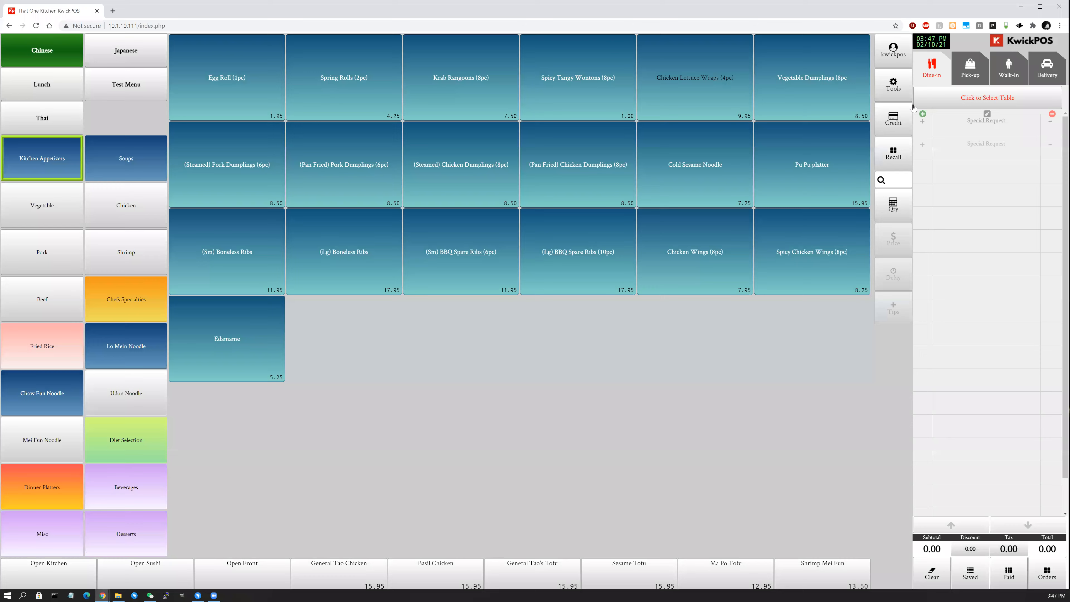
# Switch the order to Pick-up, then cancel the customer details form.
pyautogui.click(965, 72)
pyautogui.click(1005, 67)
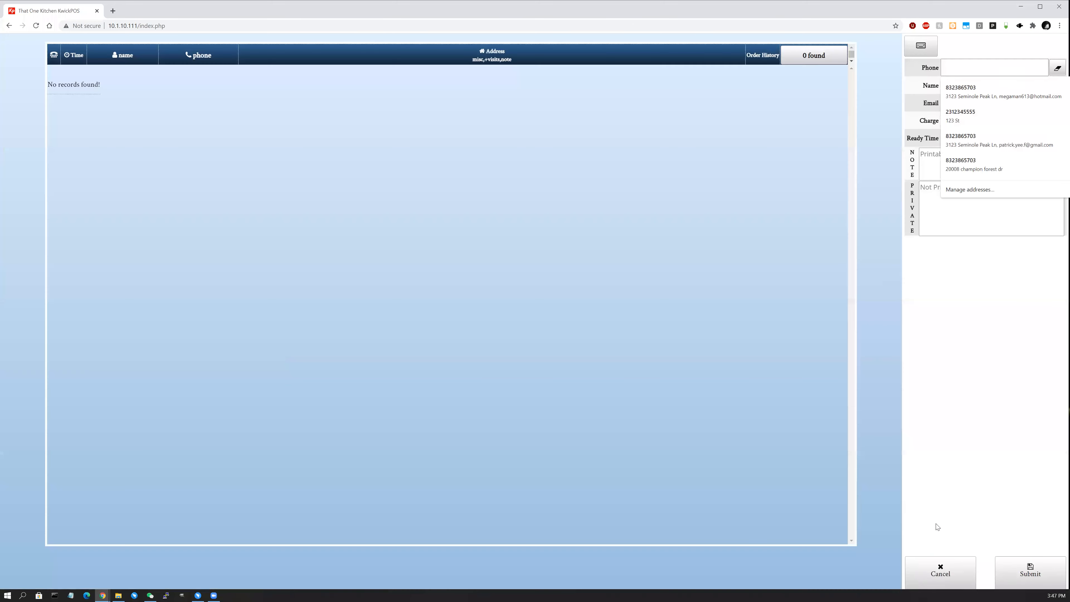
pyautogui.click(947, 570)
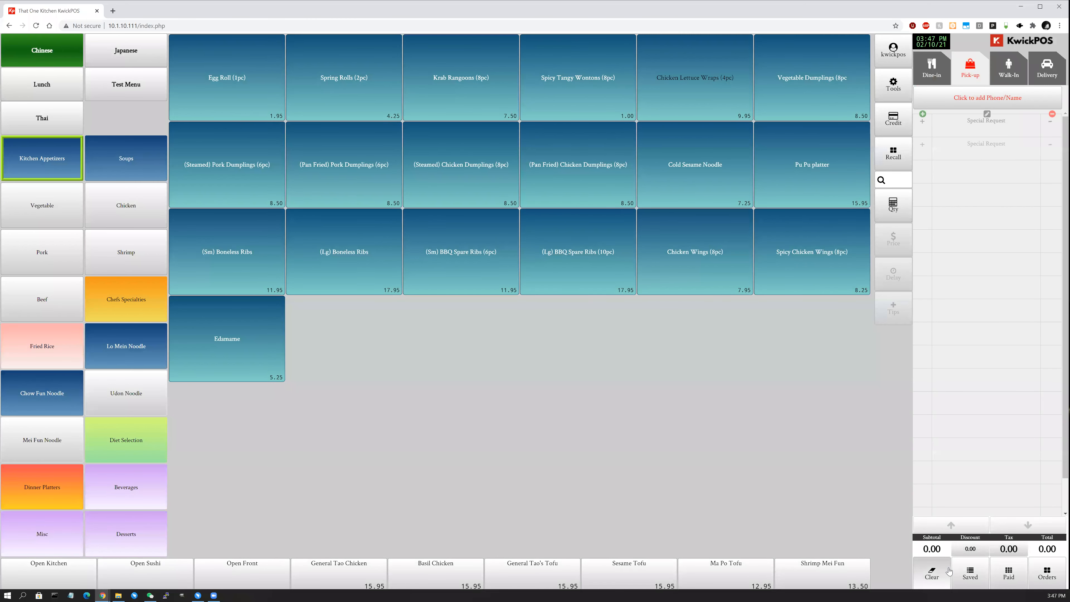
# Go back to the back-office terminal list and open Term251's settings for editing.
pyautogui.hotkey('alt', 'Left')
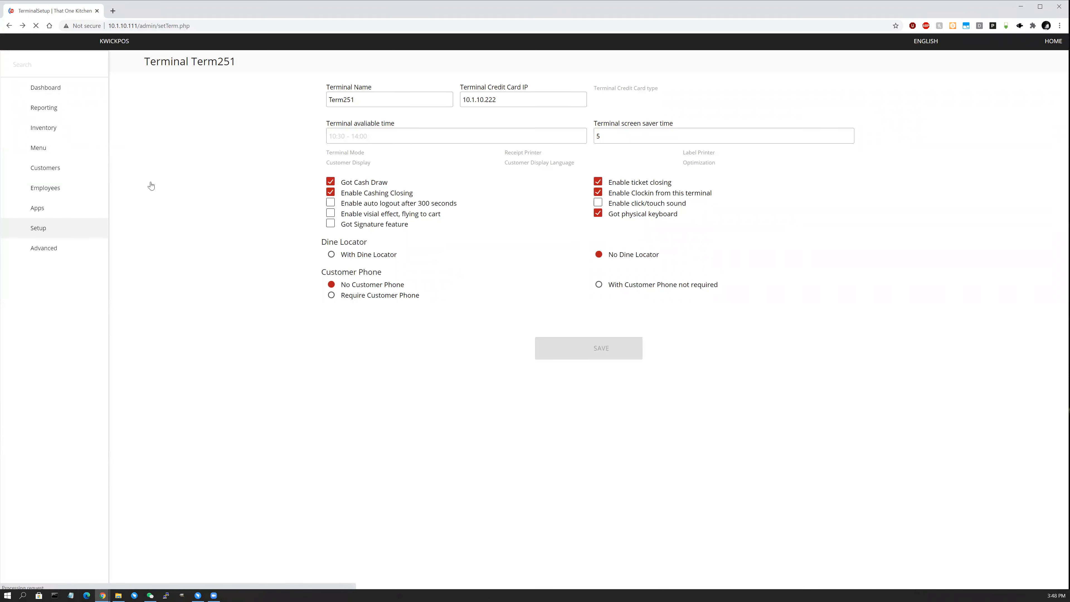
pyautogui.hotkey('alt', 'Left')
pyautogui.click(767, 142)
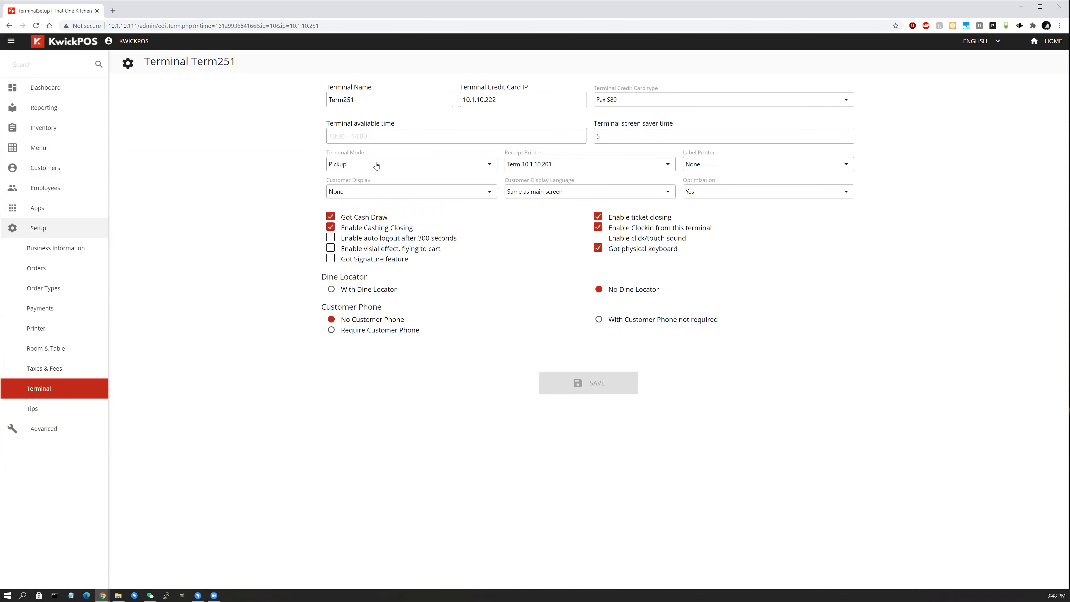
# Review Term251's Terminal Mode choices, leaving it at Pickup.
pyautogui.click(377, 164)
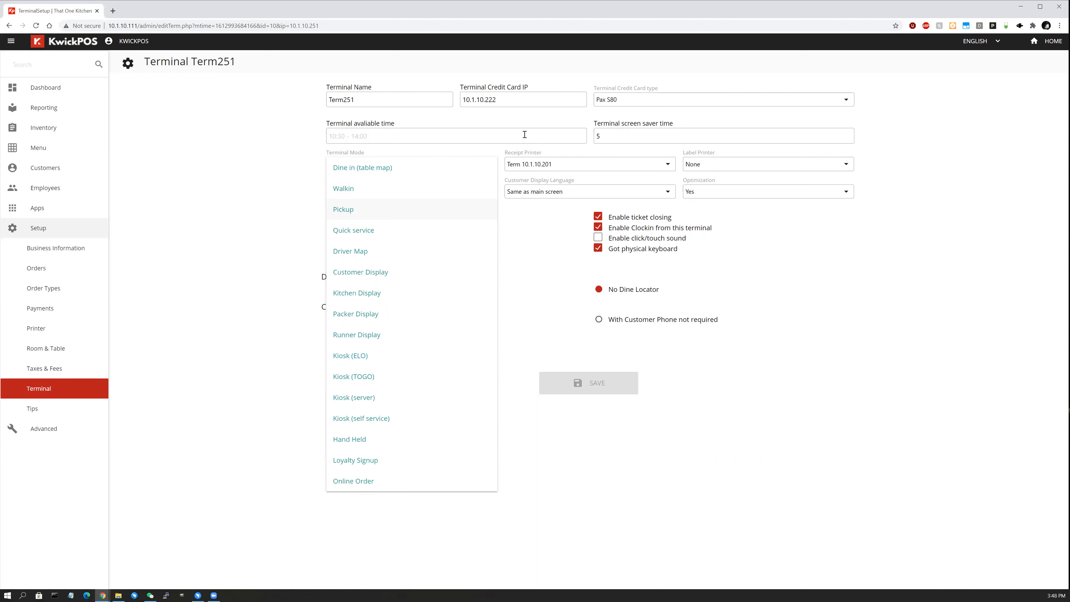
pyautogui.click(187, 200)
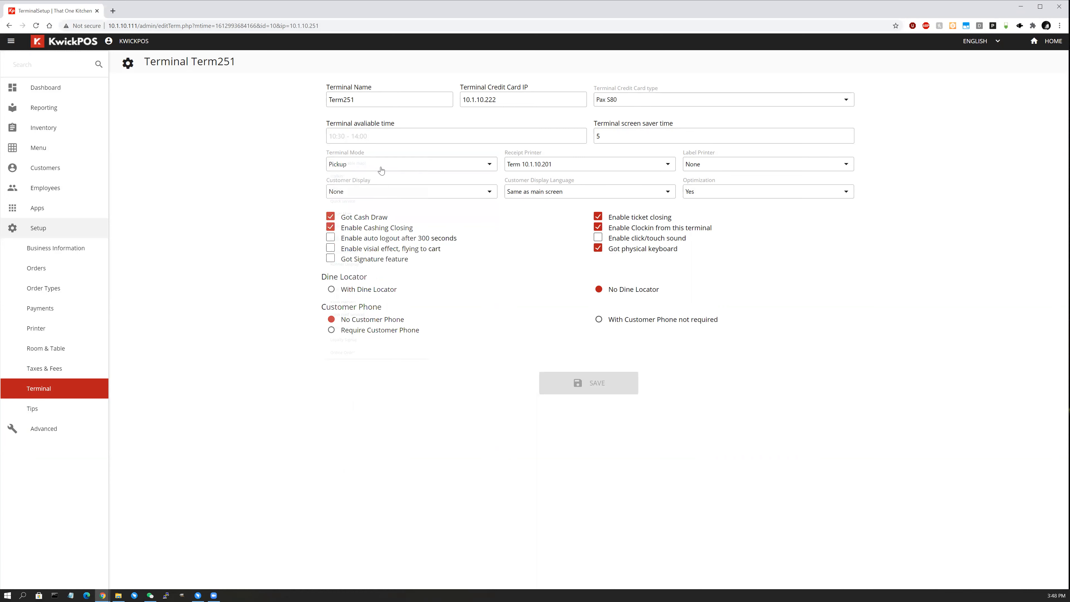
pyautogui.click(378, 168)
pyautogui.click(893, 226)
# Set Optimization to None, keeping Customer Display at None.
pyautogui.click(518, 197)
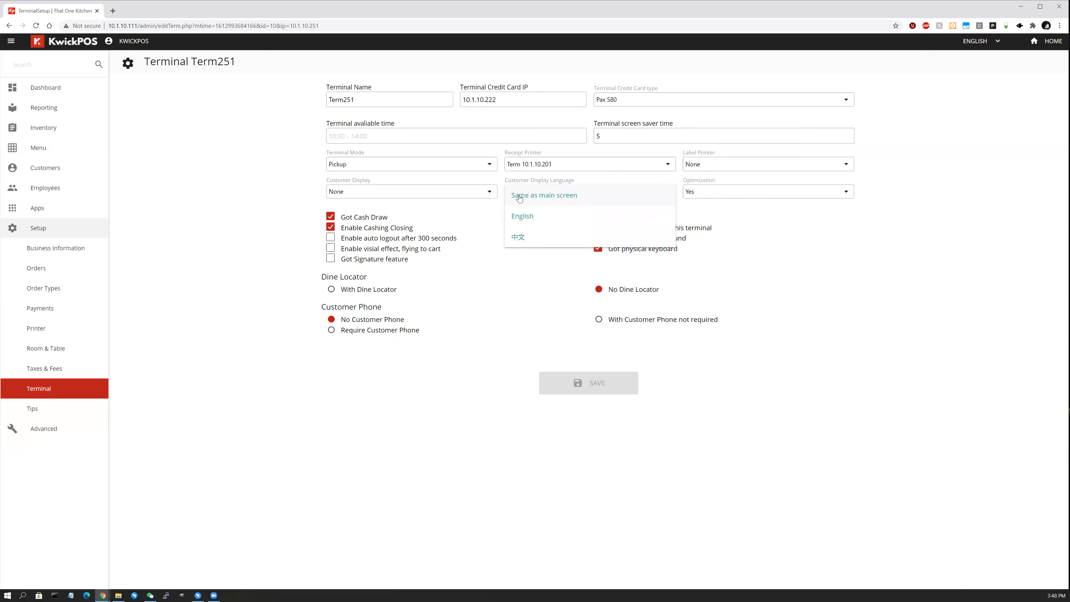
pyautogui.click(722, 197)
pyautogui.click(716, 195)
pyautogui.click(475, 191)
pyautogui.click(474, 191)
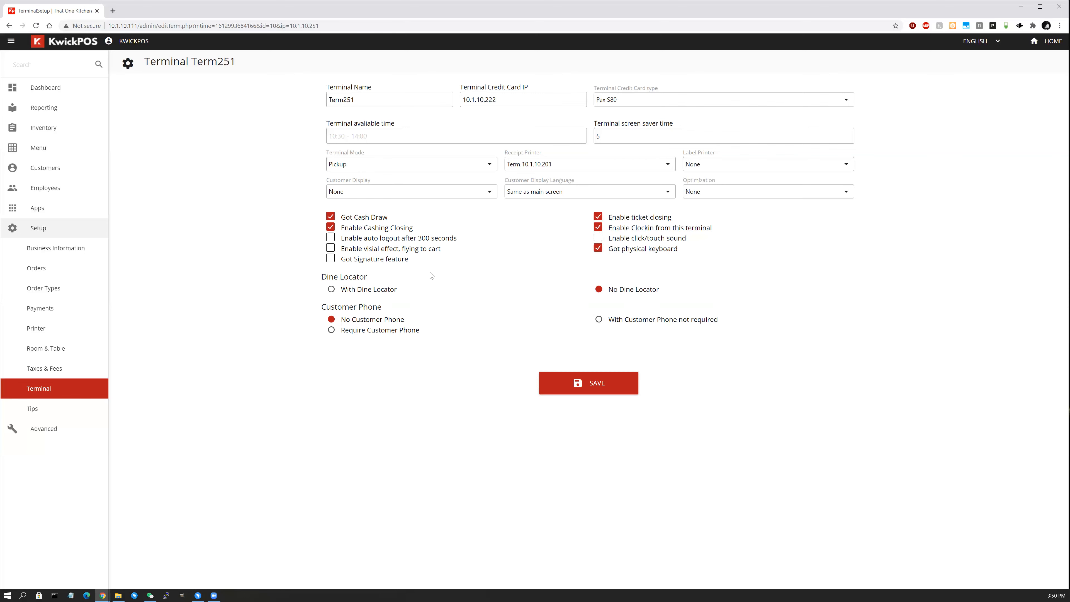
# Leave Got Signature off, switch Term251 to Dine in (table map), and save.
pyautogui.click(360, 262)
pyautogui.click(360, 262)
pyautogui.click(387, 164)
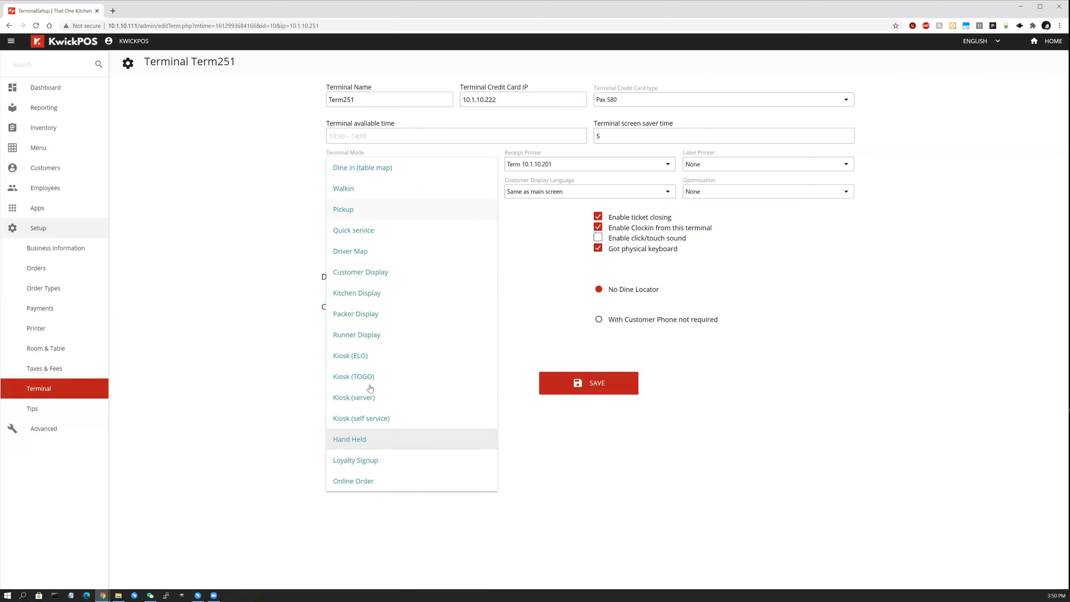
pyautogui.click(391, 171)
pyautogui.click(601, 306)
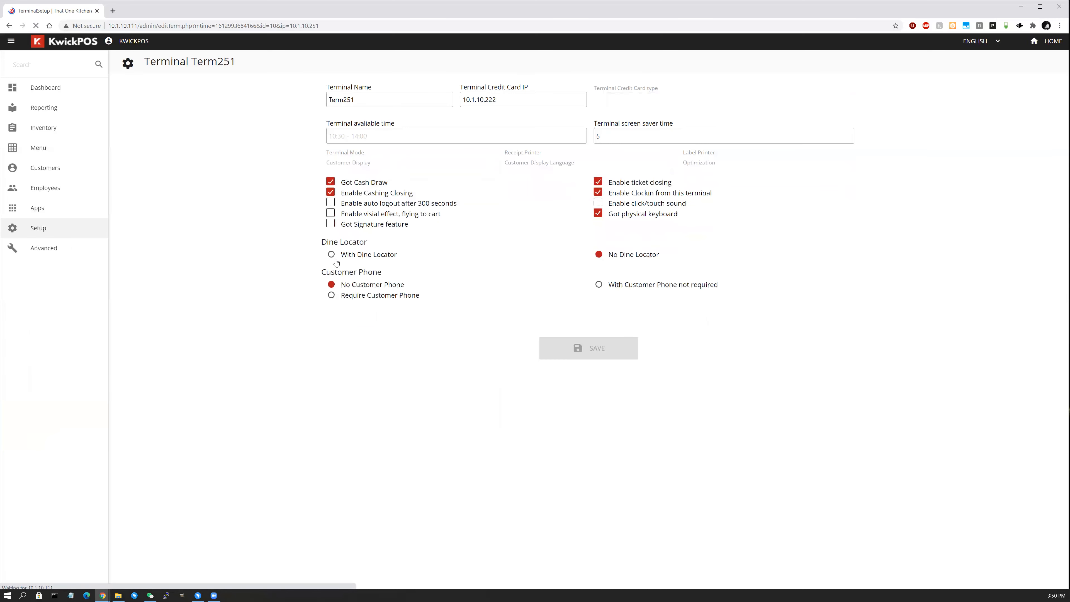
pyautogui.click(1053, 43)
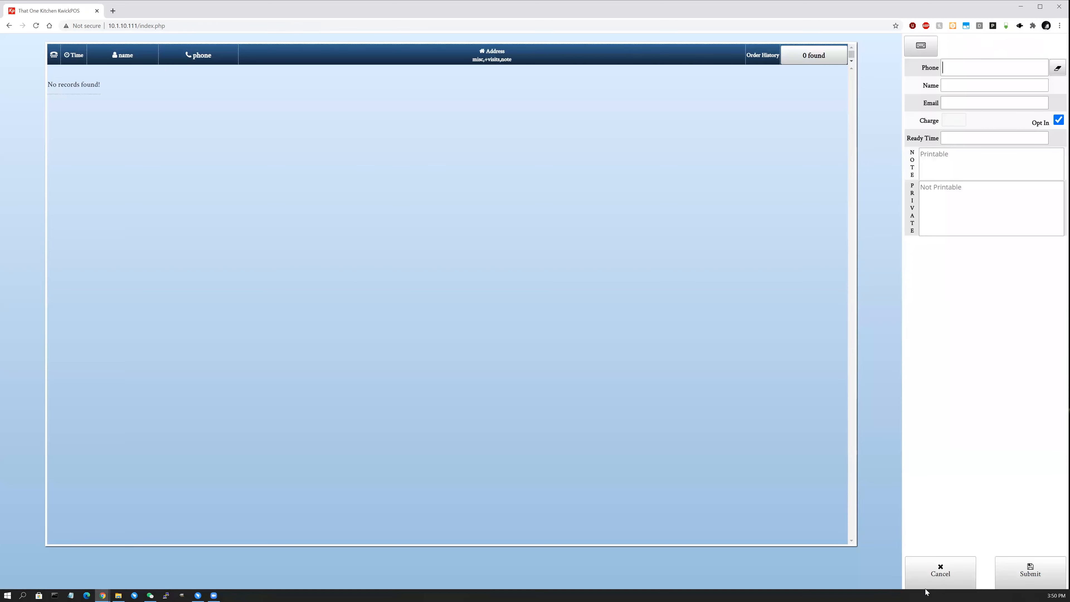
pyautogui.click(935, 577)
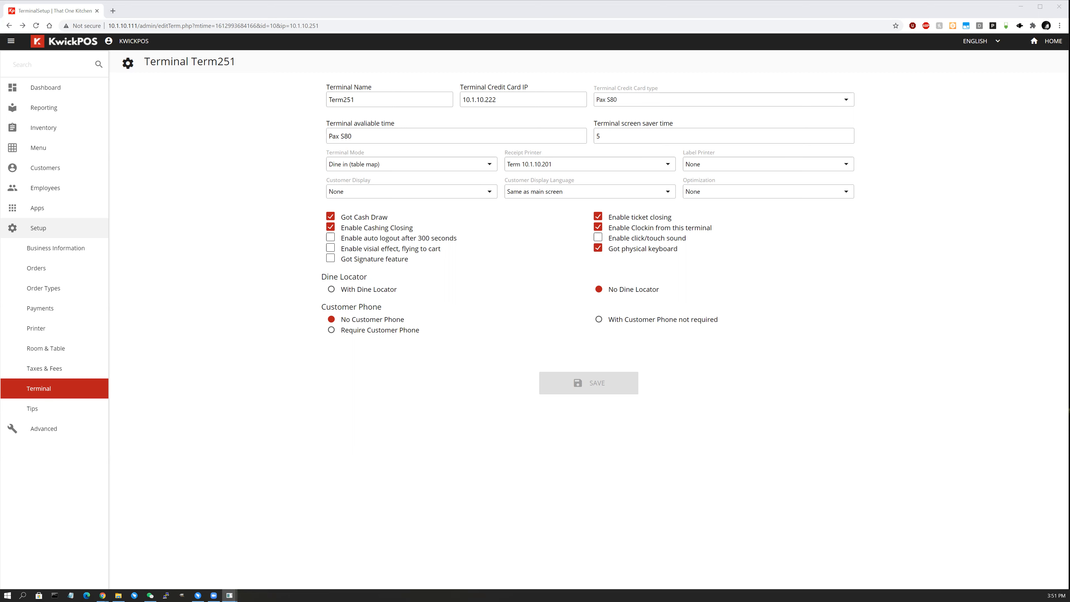
# Search PAXSTORE on the A920 emulator for 'KwickPOS'.
pyautogui.moveTo(0, 15); pyautogui.dragTo(162, 15)
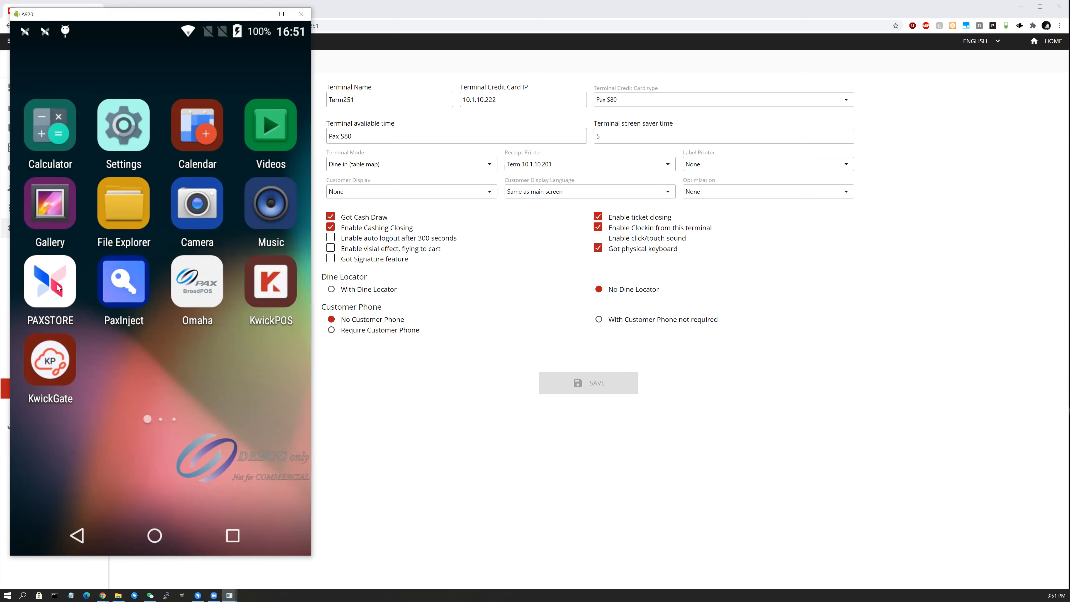
pyautogui.click(57, 287)
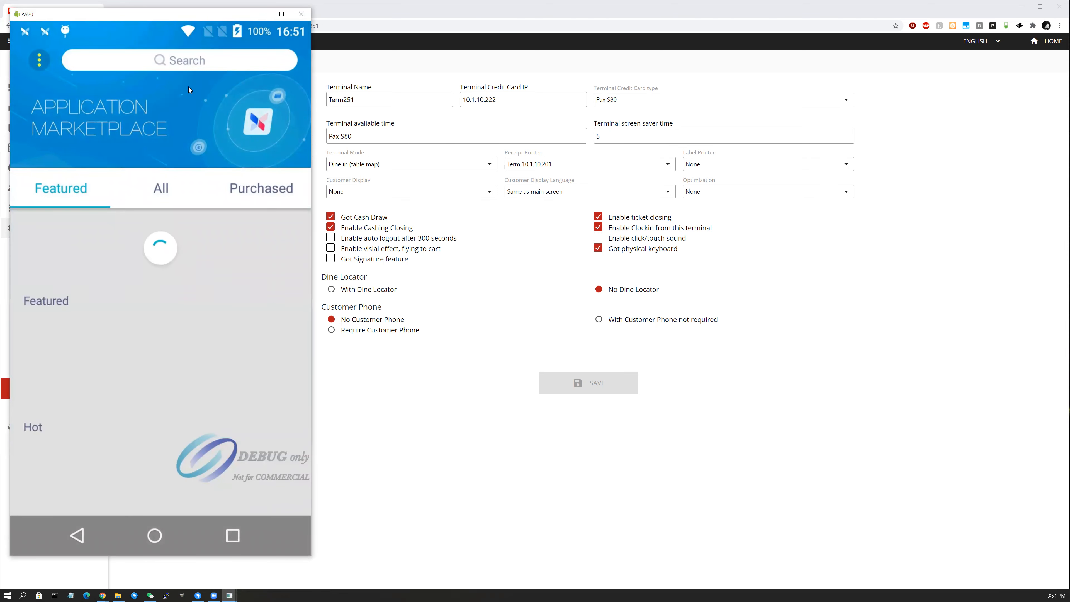
pyautogui.click(187, 64)
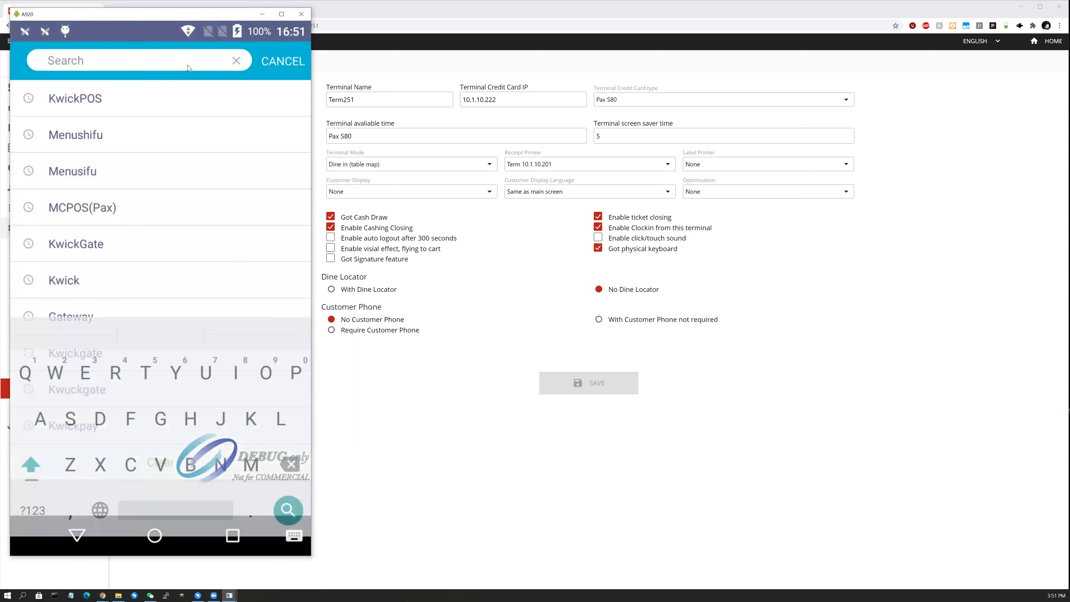
pyautogui.write('KwickPOS')
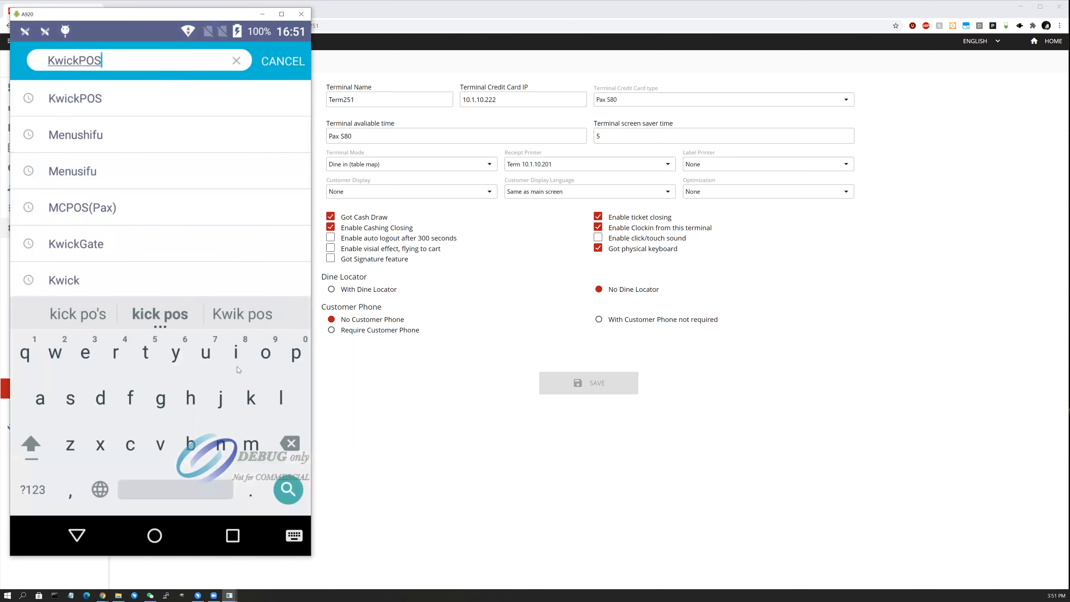
pyautogui.click(270, 487)
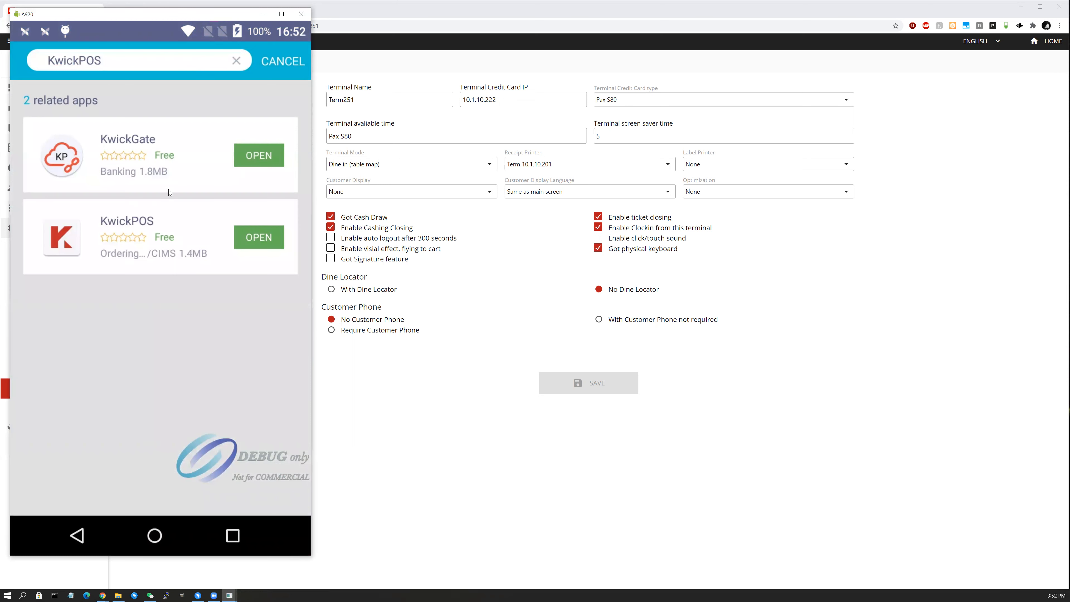
# Return home, clear all recent apps, and pull down the notification shade.
pyautogui.click(154, 536)
pyautogui.click(236, 537)
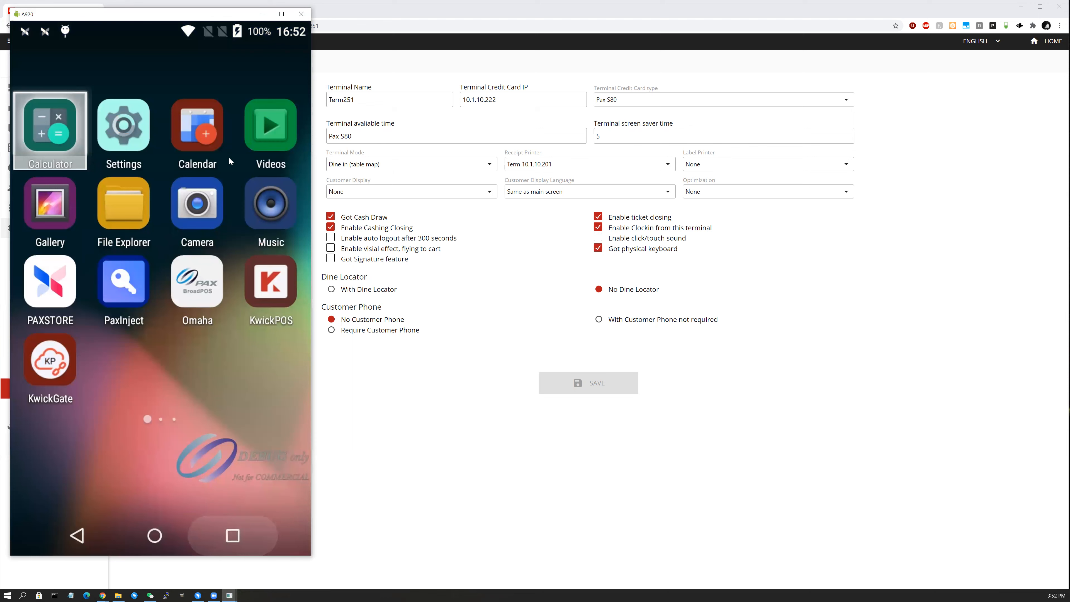
pyautogui.click(240, 66)
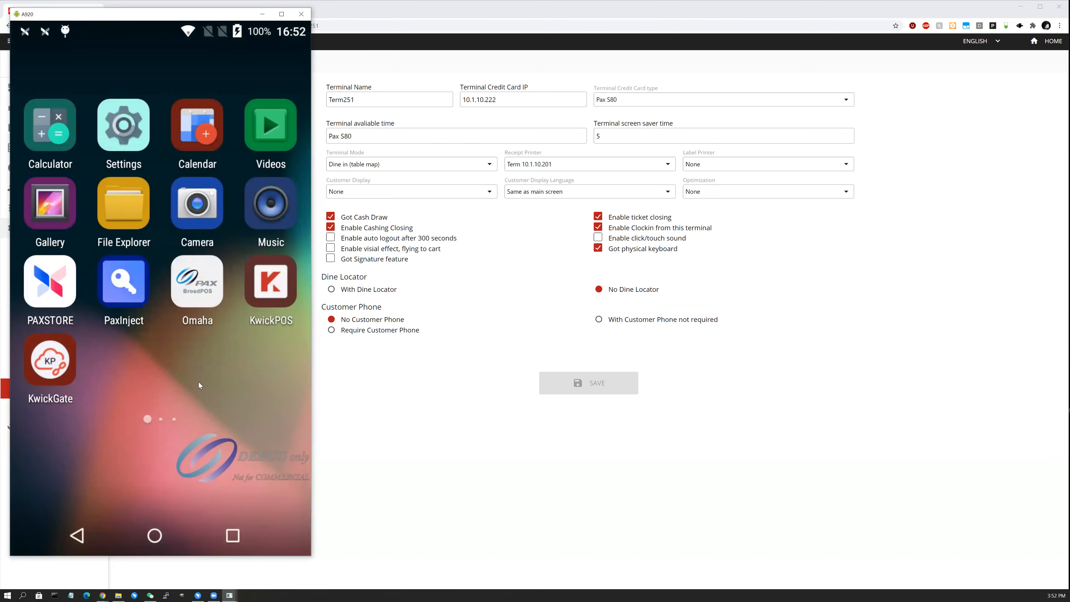
pyautogui.moveTo(163, 30); pyautogui.dragTo(152, 6)
# Launch KwickGate, then open KwickPOS on the table map and log the owner out.
pyautogui.click(61, 360)
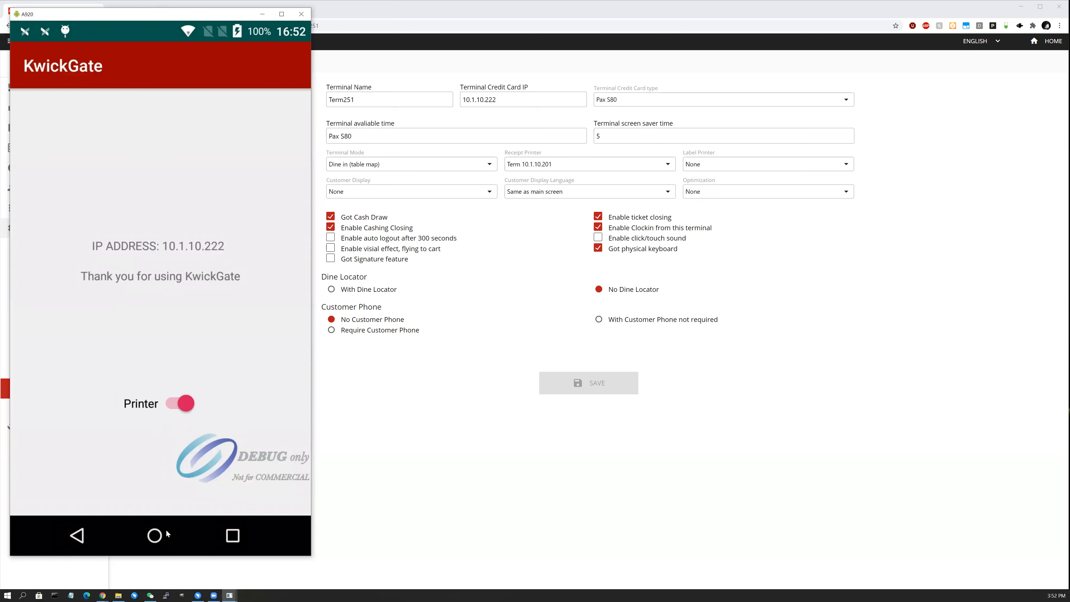
pyautogui.click(156, 534)
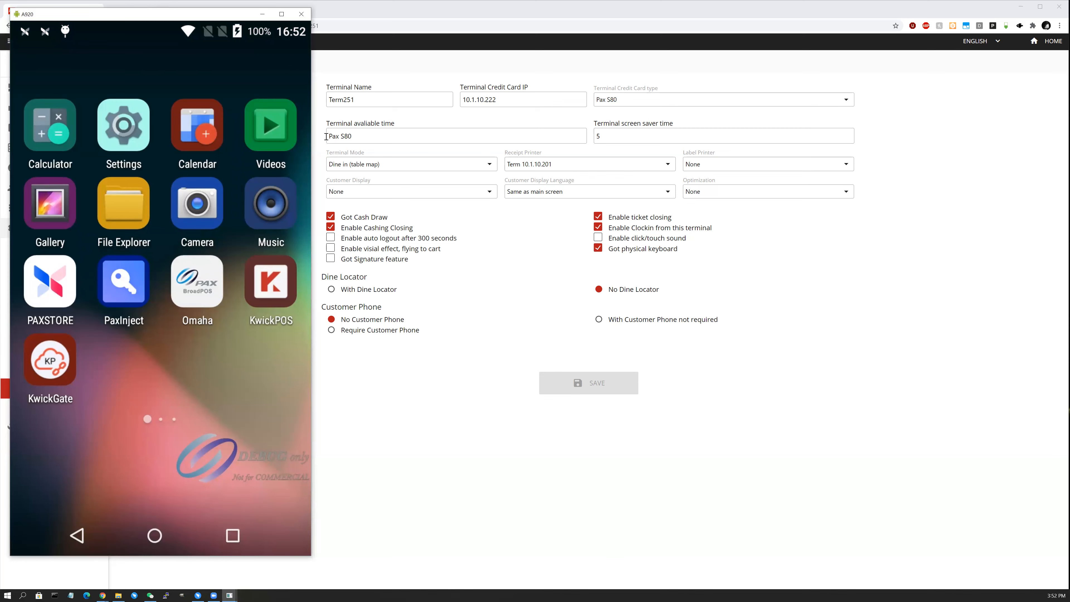
pyautogui.click(276, 286)
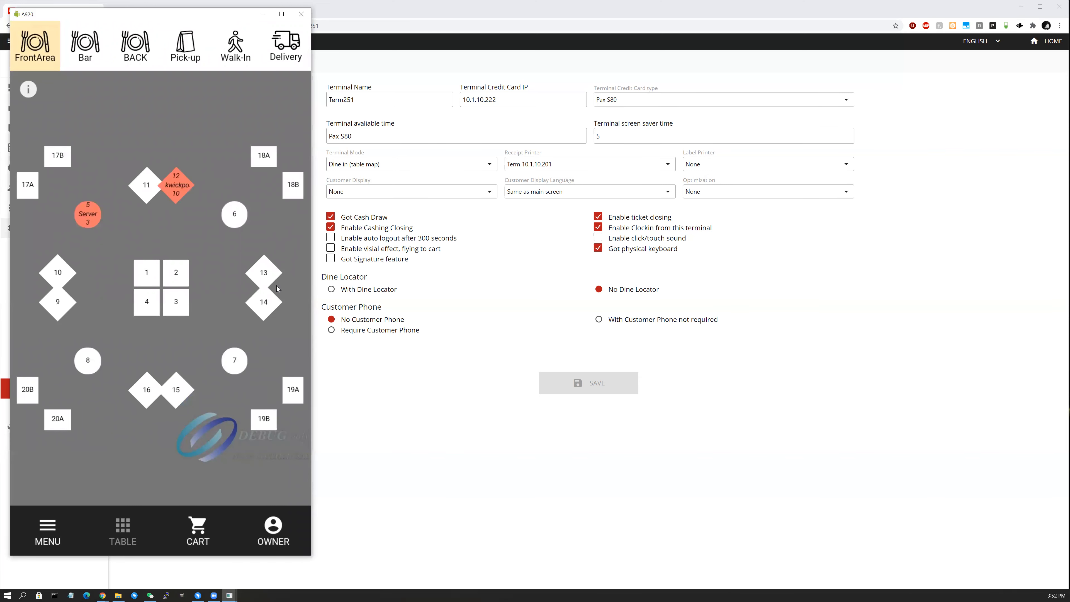
pyautogui.click(265, 529)
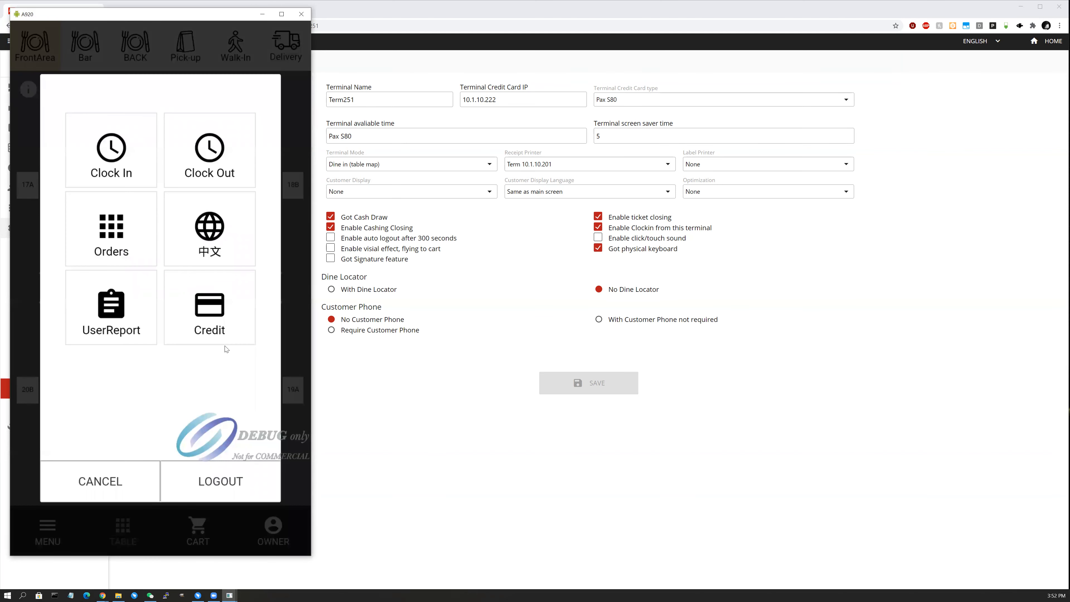
pyautogui.click(238, 482)
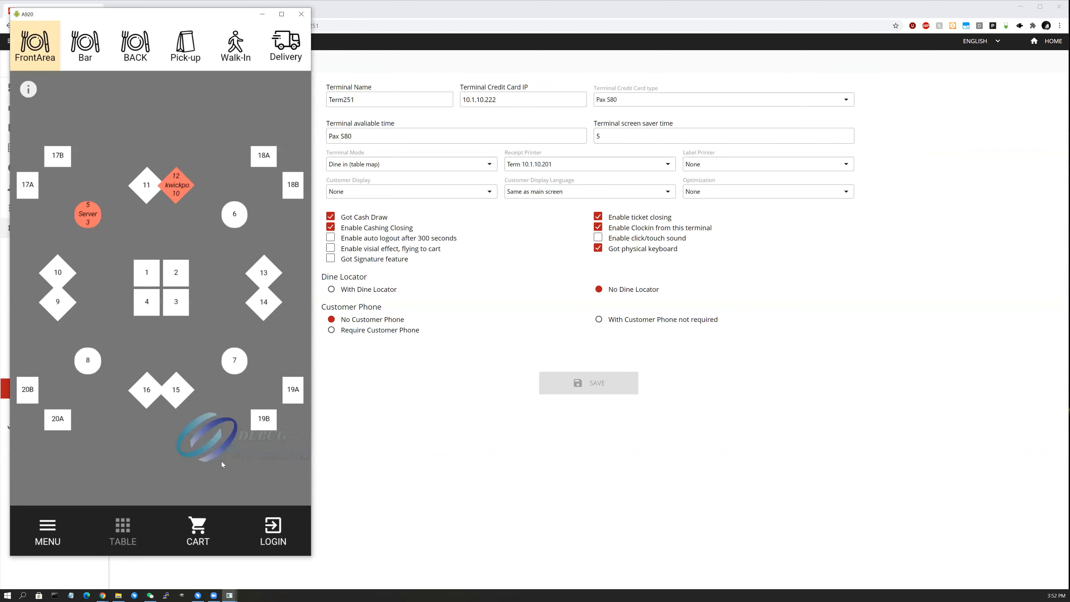
# Delete the A920 row from the back-office Setup > Terminal list, confirming with YES.
pyautogui.click(422, 447)
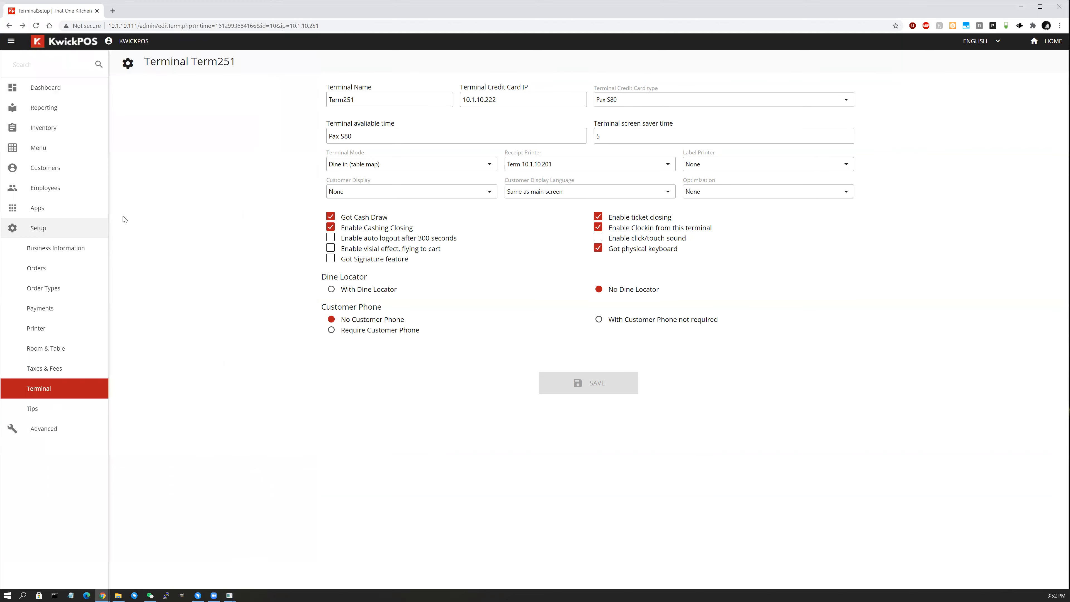
pyautogui.click(56, 386)
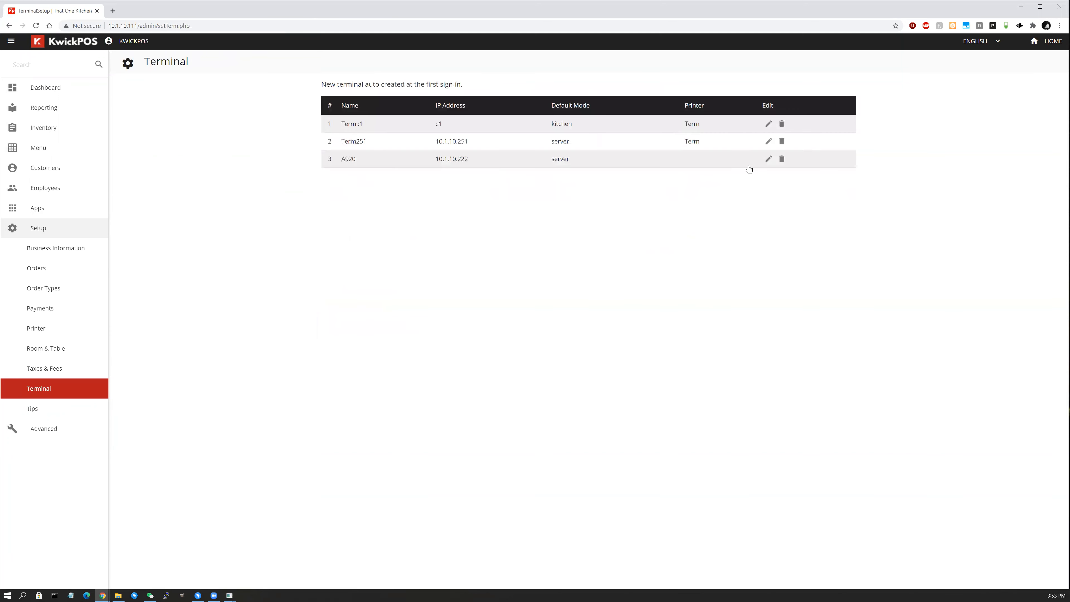
pyautogui.click(782, 158)
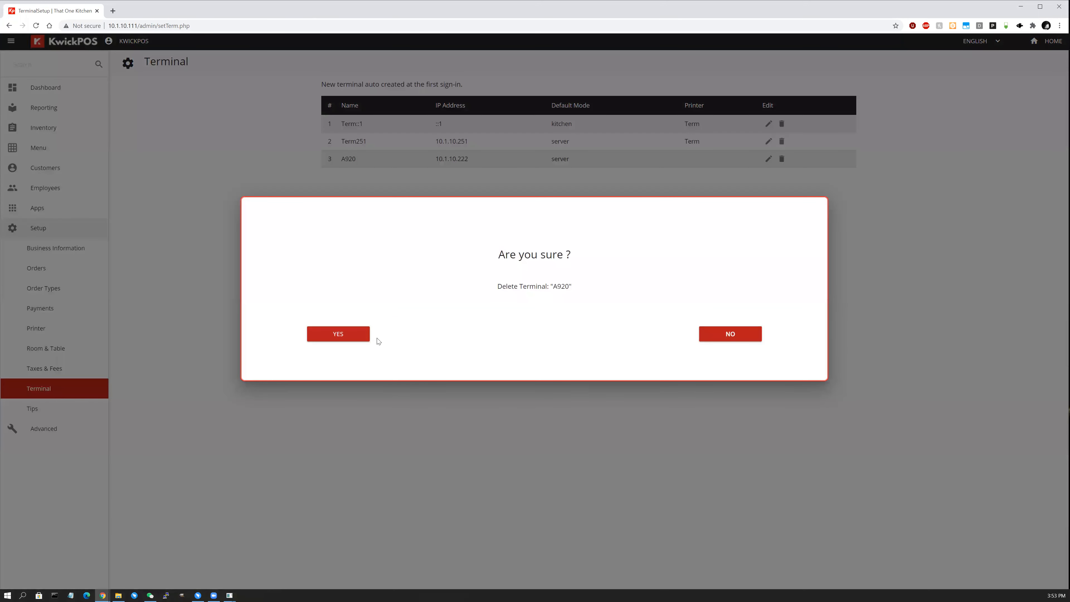
pyautogui.click(343, 336)
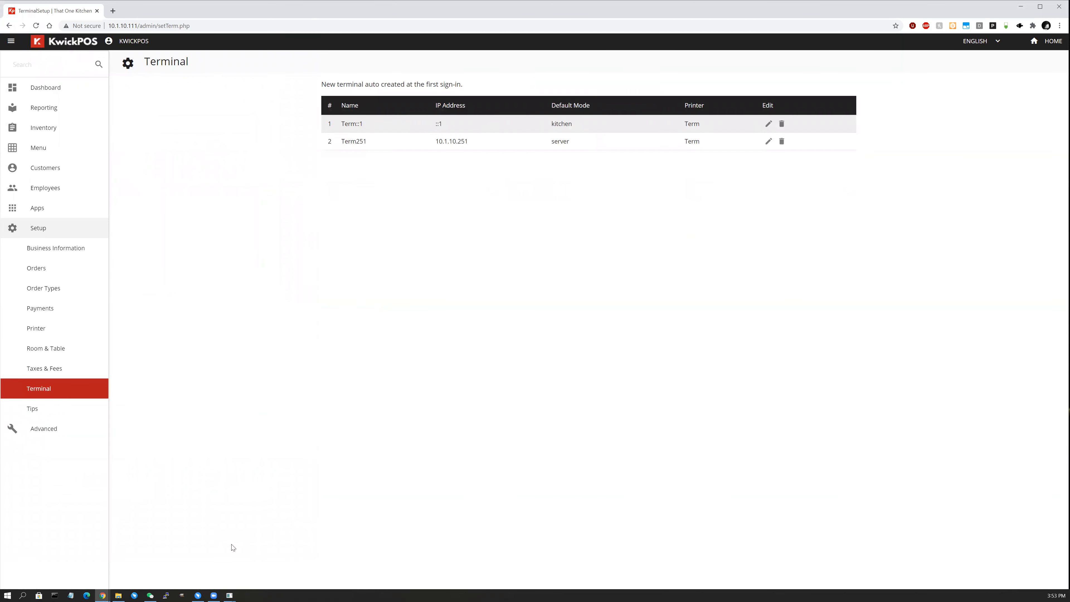
# Log in on the A920 with the staff PIN, then reload the back-office Terminal list.
pyautogui.moveTo(227, 590)
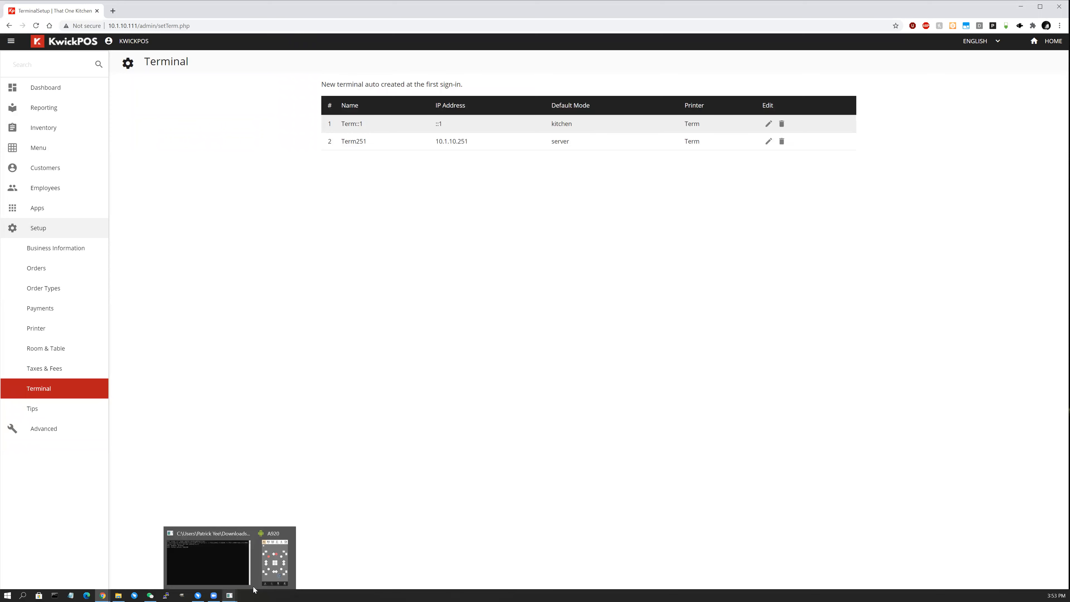
pyautogui.click(275, 561)
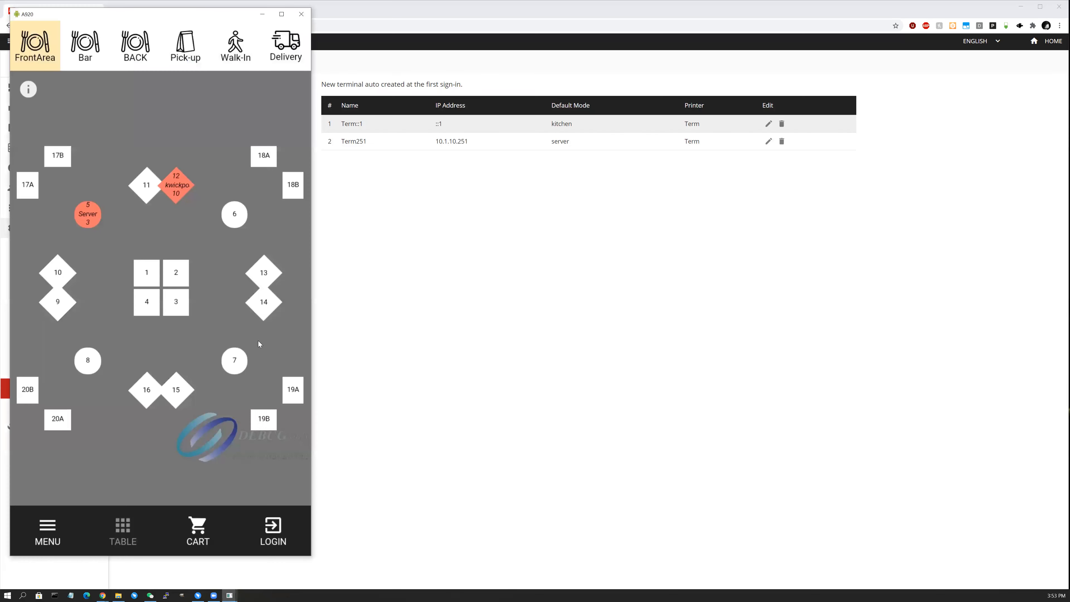
pyautogui.click(274, 530)
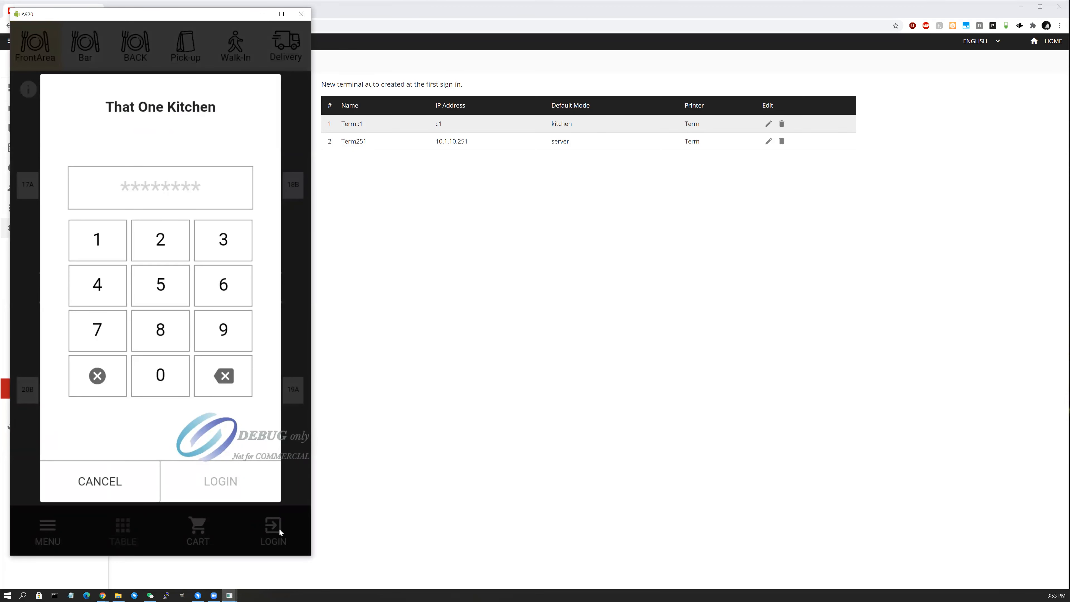
pyautogui.doubleClick(150, 275)
pyautogui.click(100, 248)
pyautogui.click(108, 327)
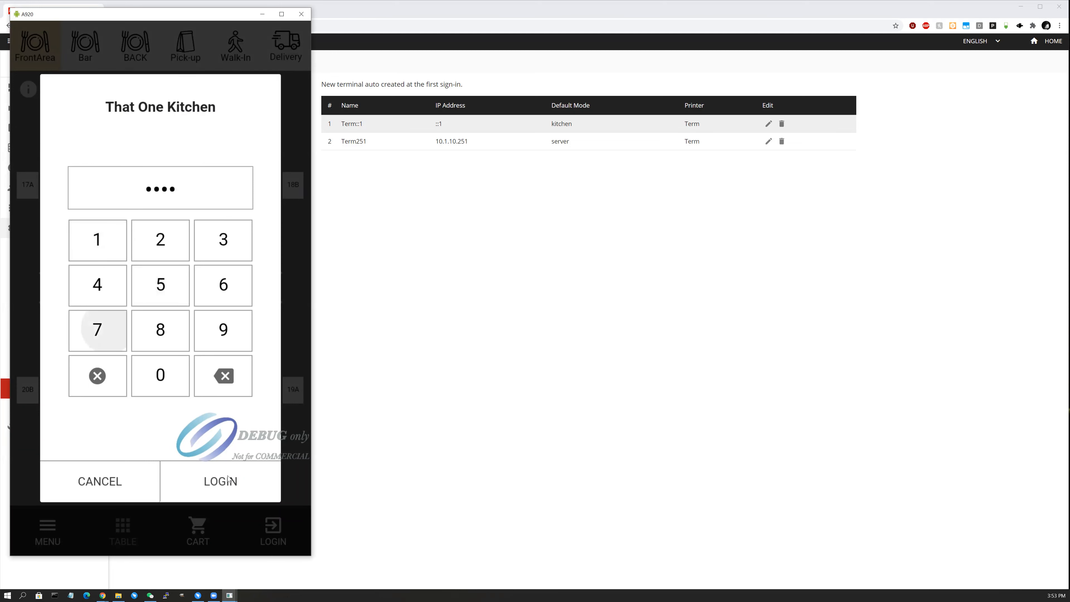
pyautogui.click(243, 498)
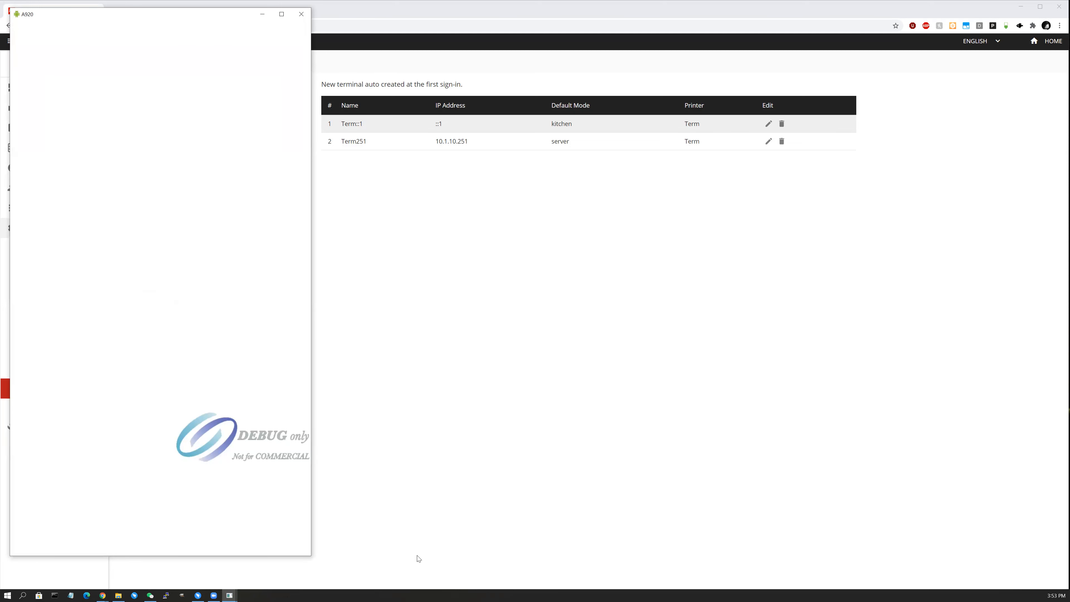
pyautogui.click(475, 378)
pyautogui.click(57, 393)
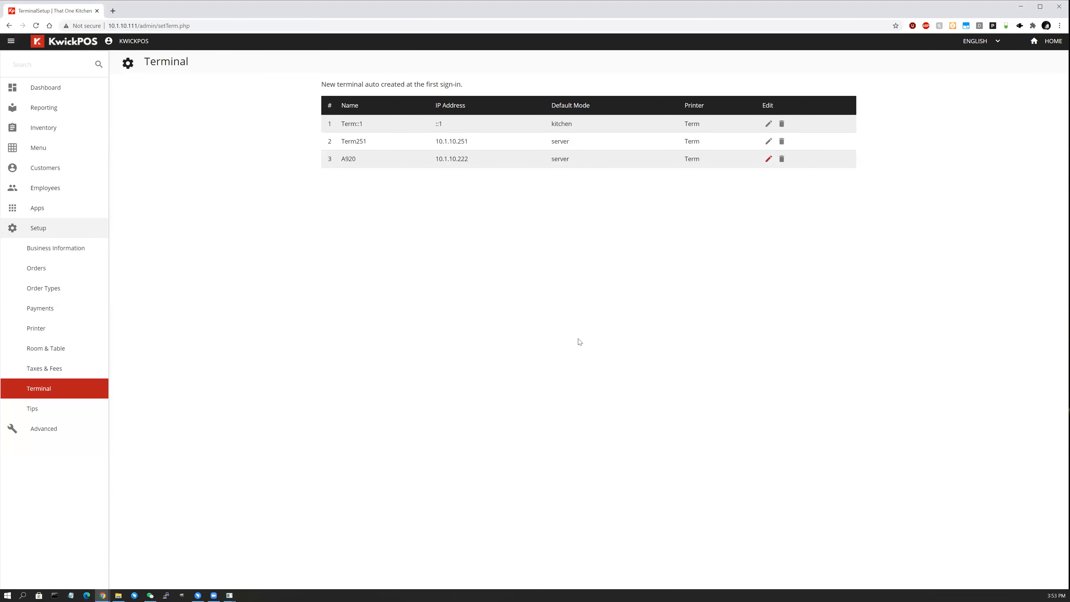
pyautogui.moveTo(229, 592)
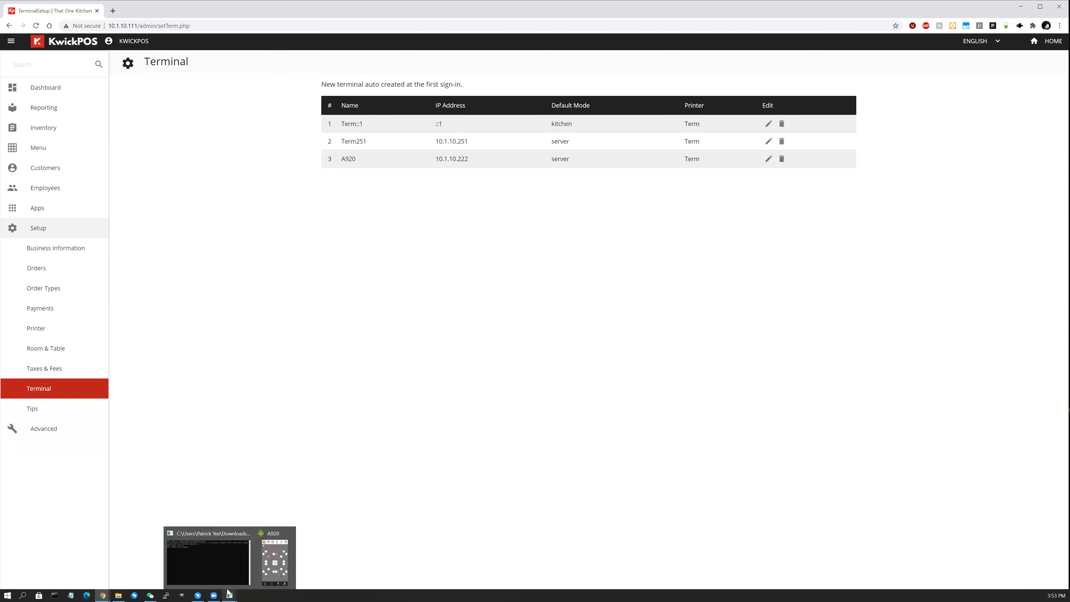
# Open the A920 menu, view Test Menu, then open Chinese > Pork.
pyautogui.click(274, 575)
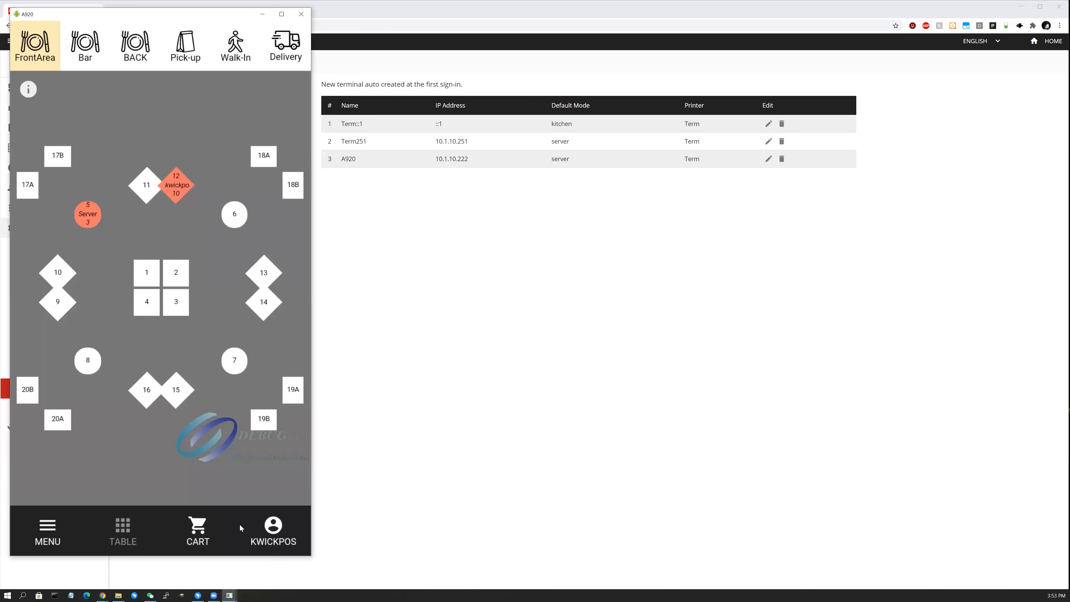
pyautogui.click(49, 529)
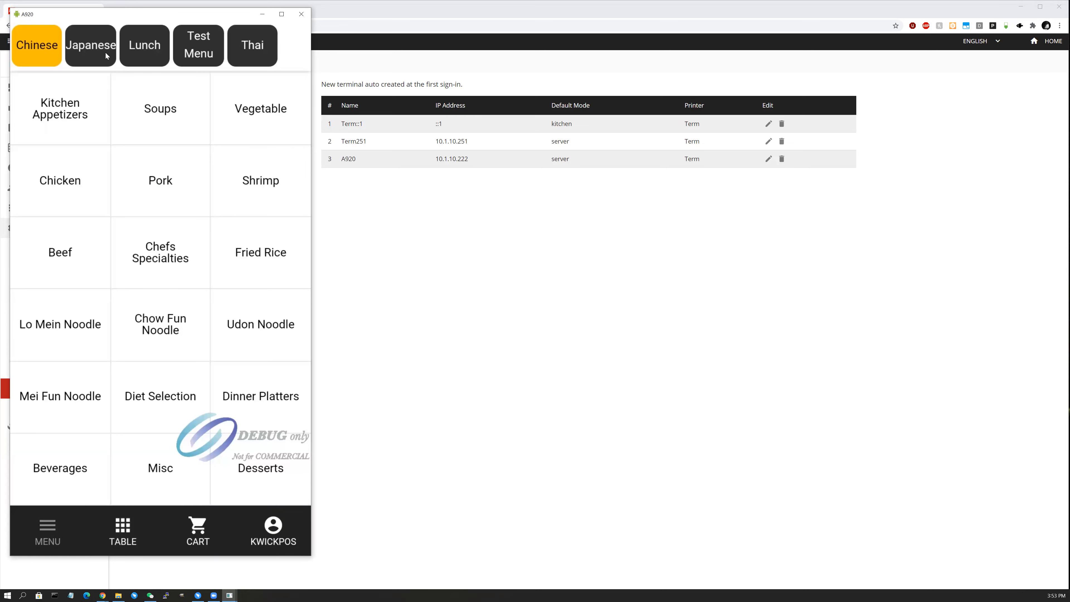
pyautogui.click(190, 53)
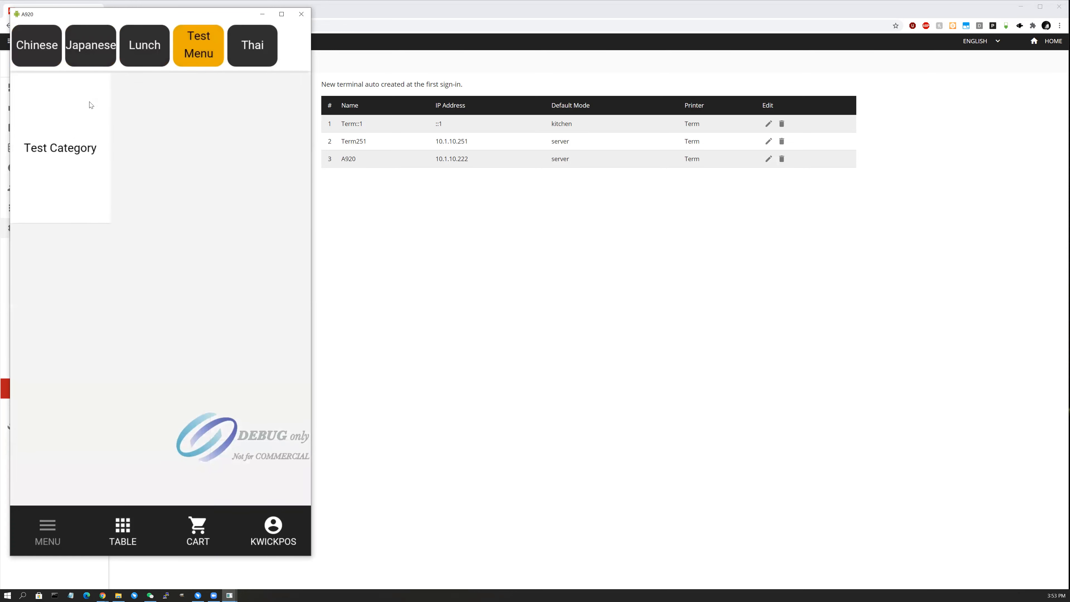
pyautogui.click(40, 50)
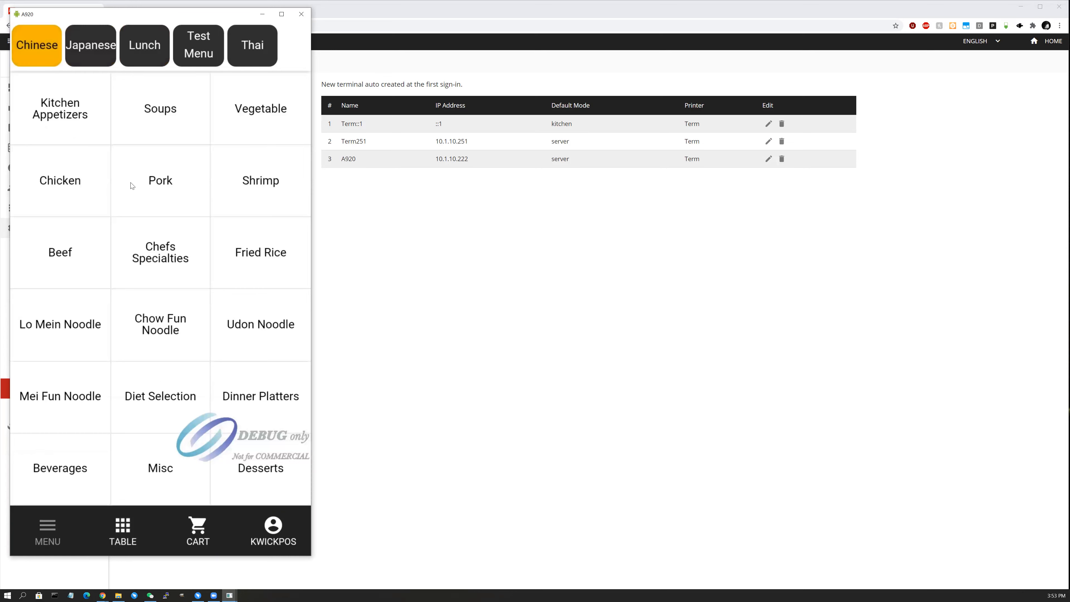
pyautogui.click(176, 186)
# Add Roast Pork w/ Broccoli and Roast Pork w/ Mixed Veg., each with Brown Rice, and open the cart.
pyautogui.click(160, 162)
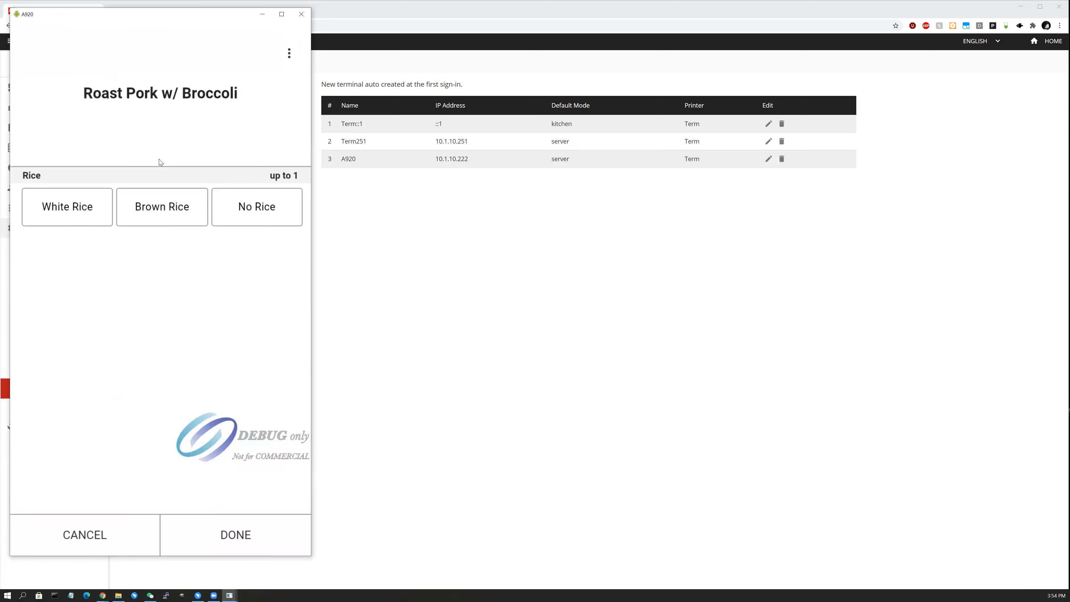
pyautogui.click(180, 208)
pyautogui.click(238, 543)
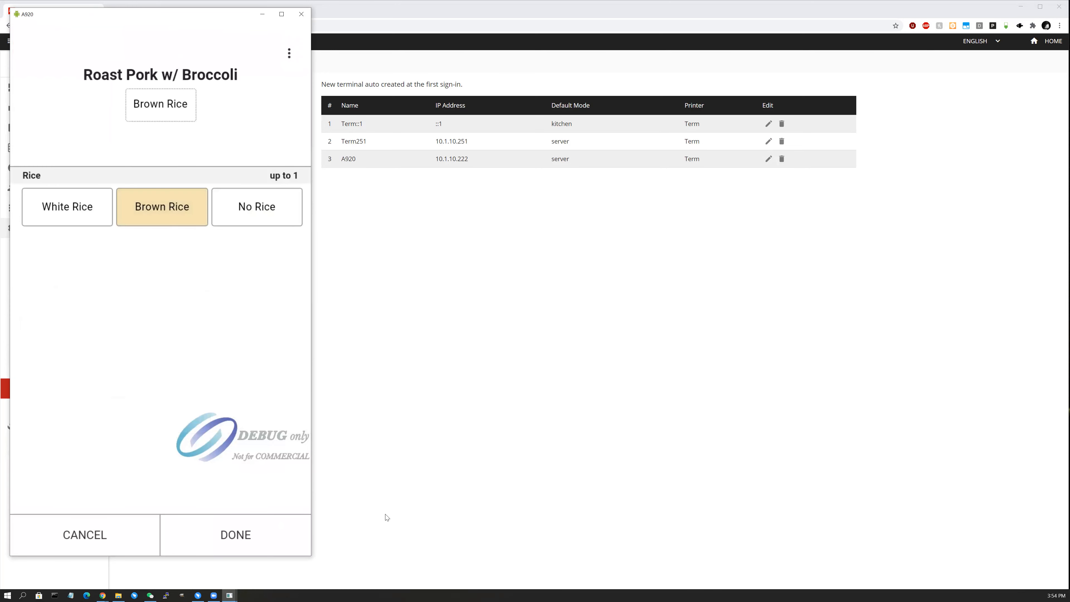
pyautogui.click(307, 194)
pyautogui.click(277, 222)
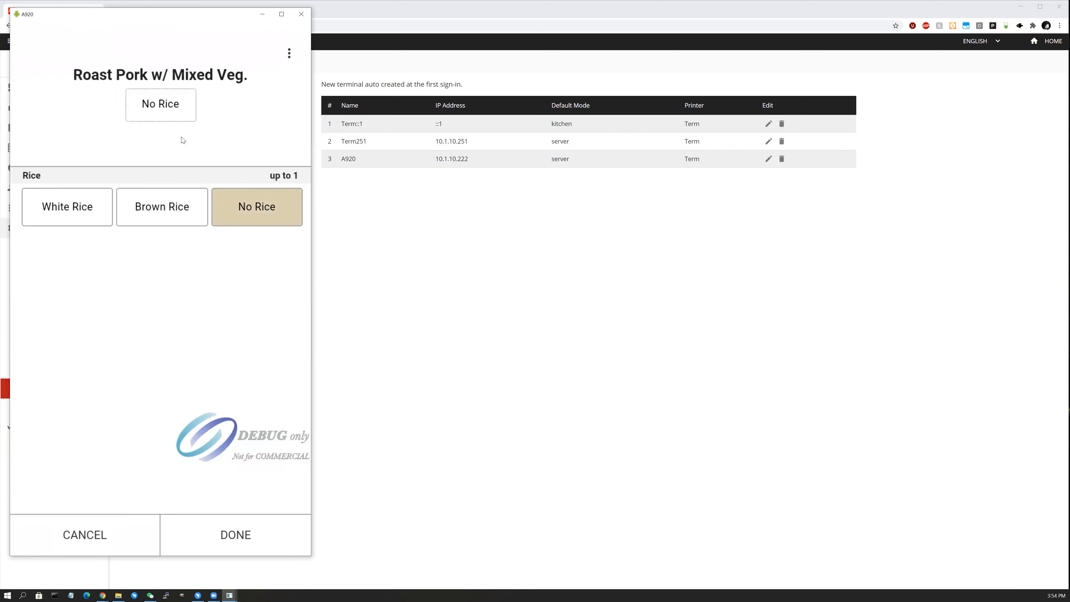
pyautogui.click(157, 105)
pyautogui.click(67, 209)
pyautogui.click(163, 116)
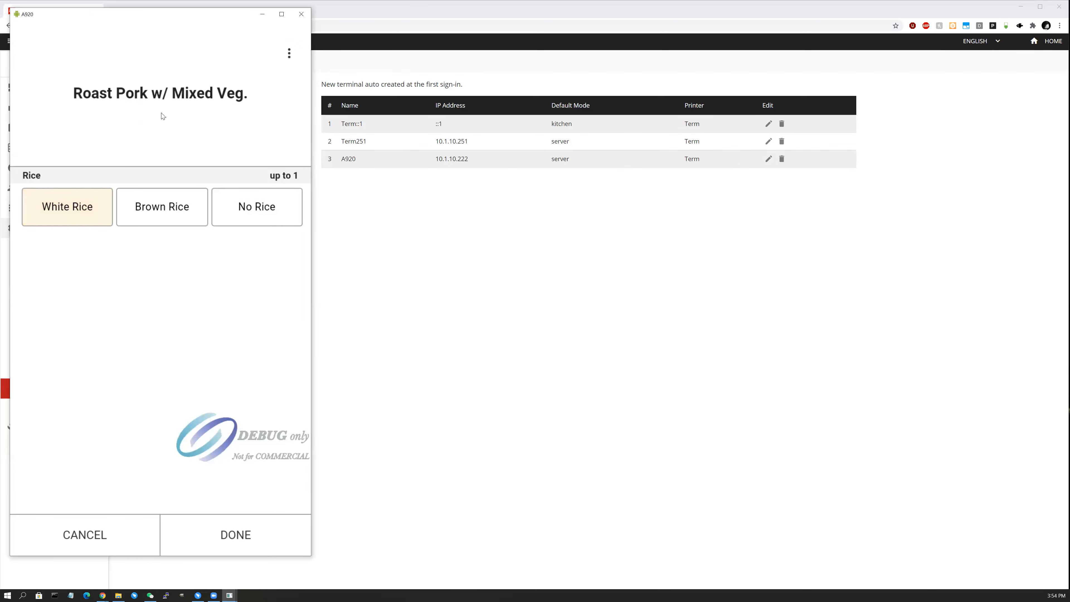
pyautogui.click(160, 194)
pyautogui.click(230, 540)
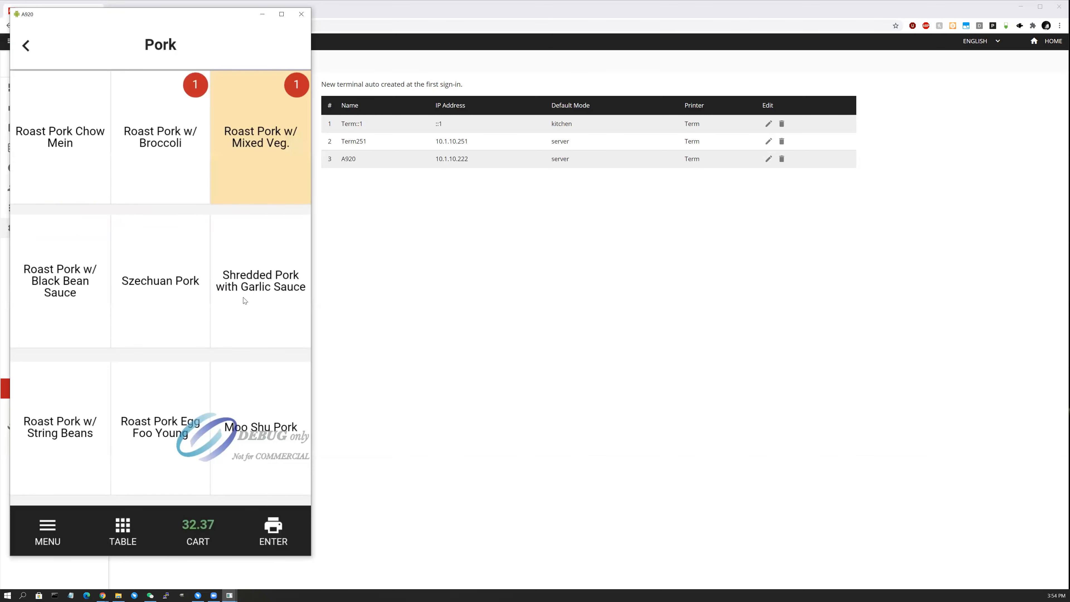
pyautogui.click(203, 528)
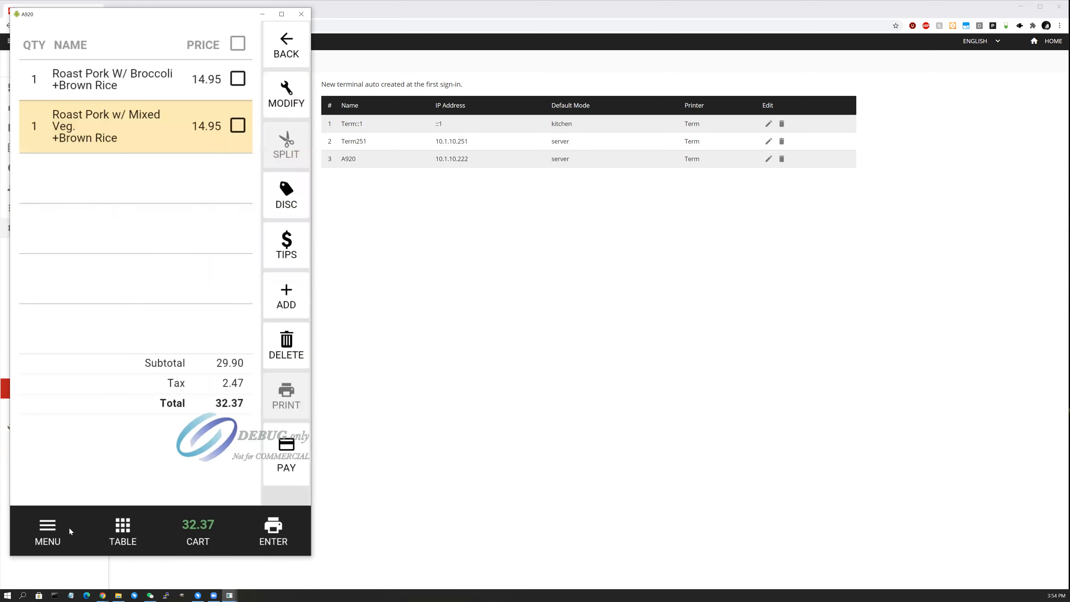
# Browse the FrontArea, Bar and BACK table maps and the Pick-up order list.
pyautogui.click(44, 531)
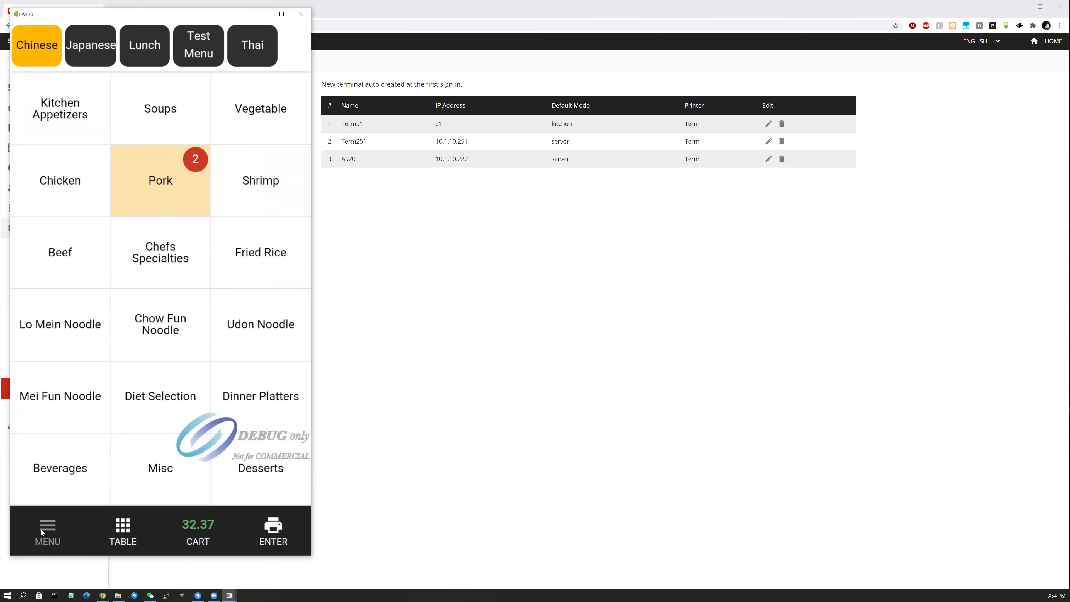
pyautogui.click(129, 533)
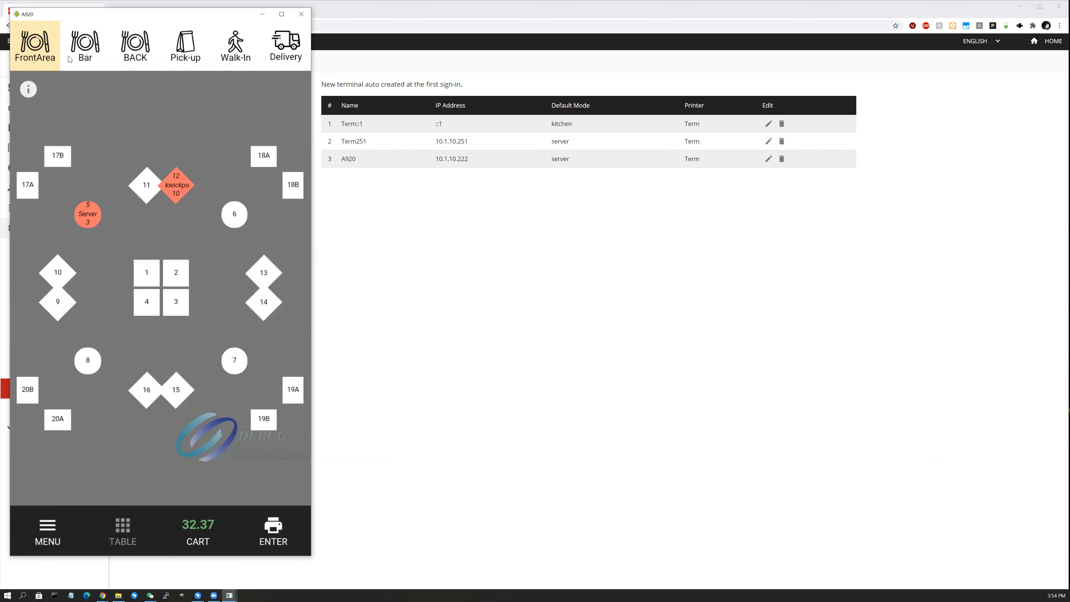
pyautogui.click(90, 56)
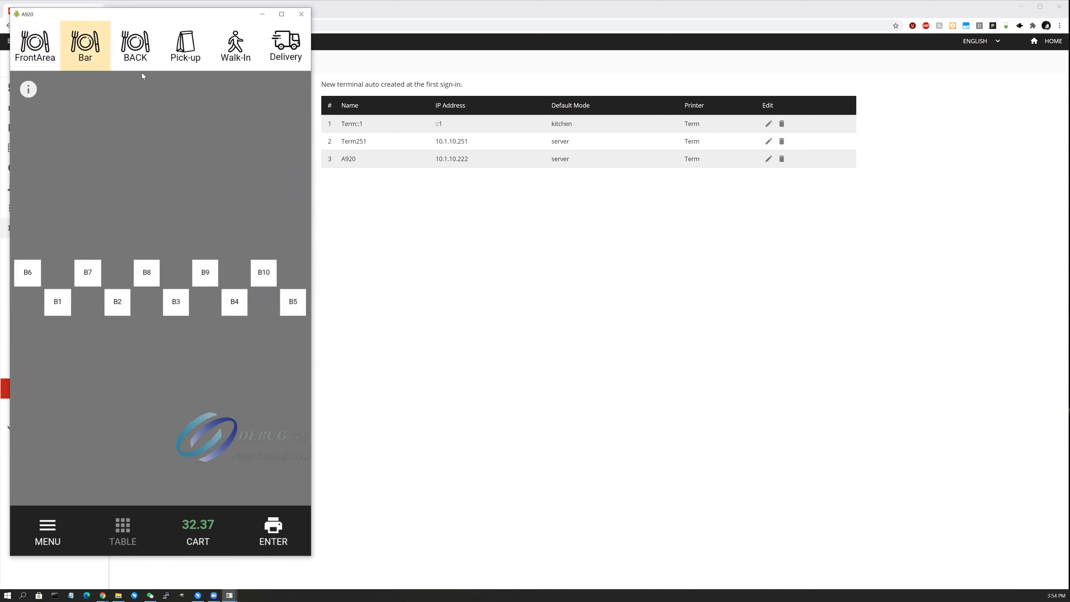
pyautogui.click(134, 53)
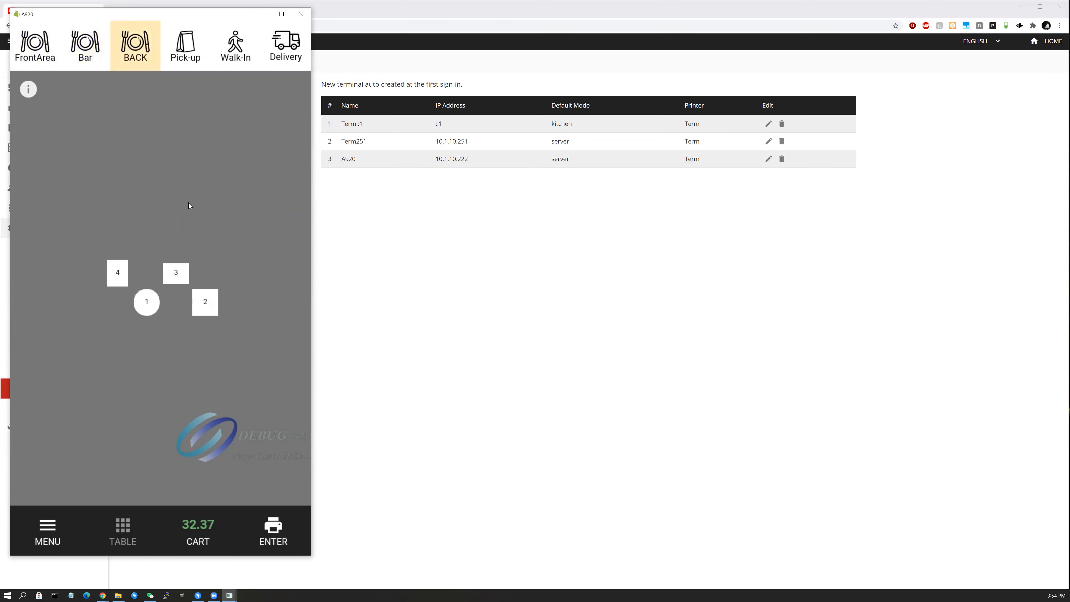
pyautogui.click(195, 54)
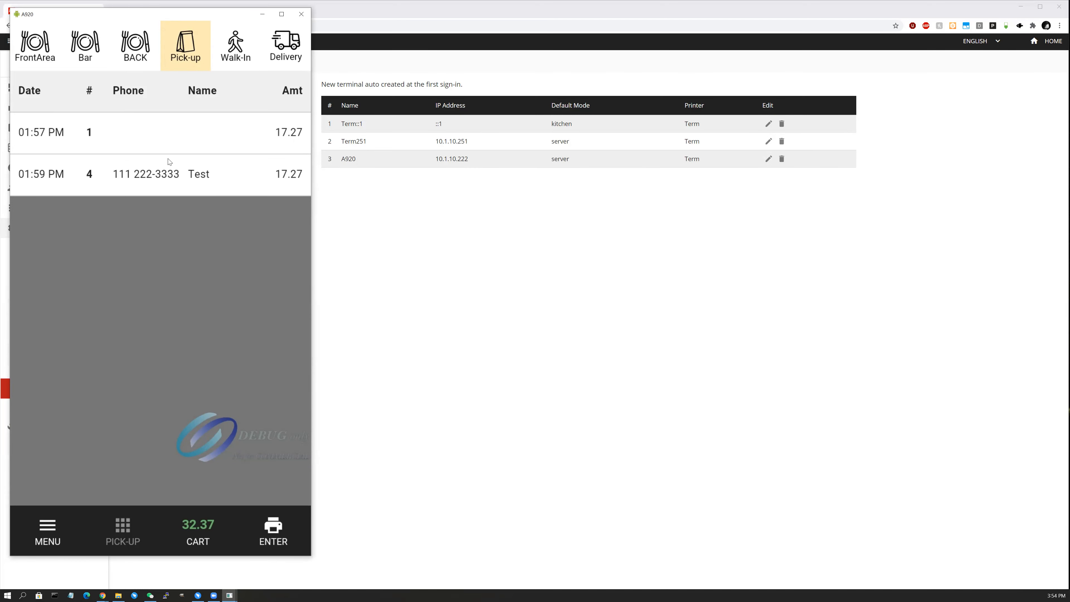
# Make the order a walk-in ticket with no customer details.
pyautogui.click(199, 54)
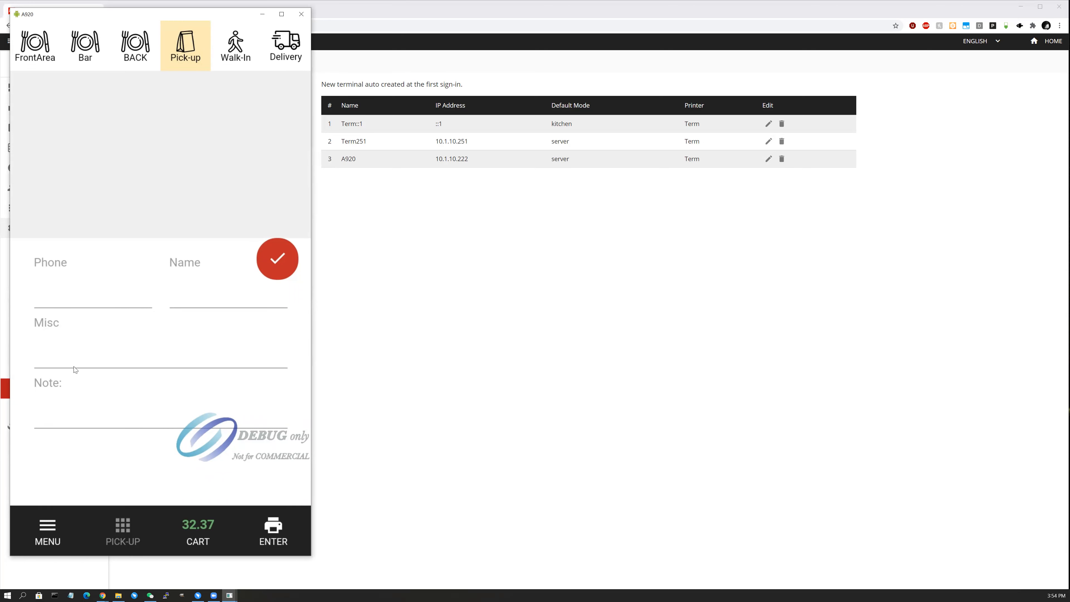
pyautogui.click(245, 55)
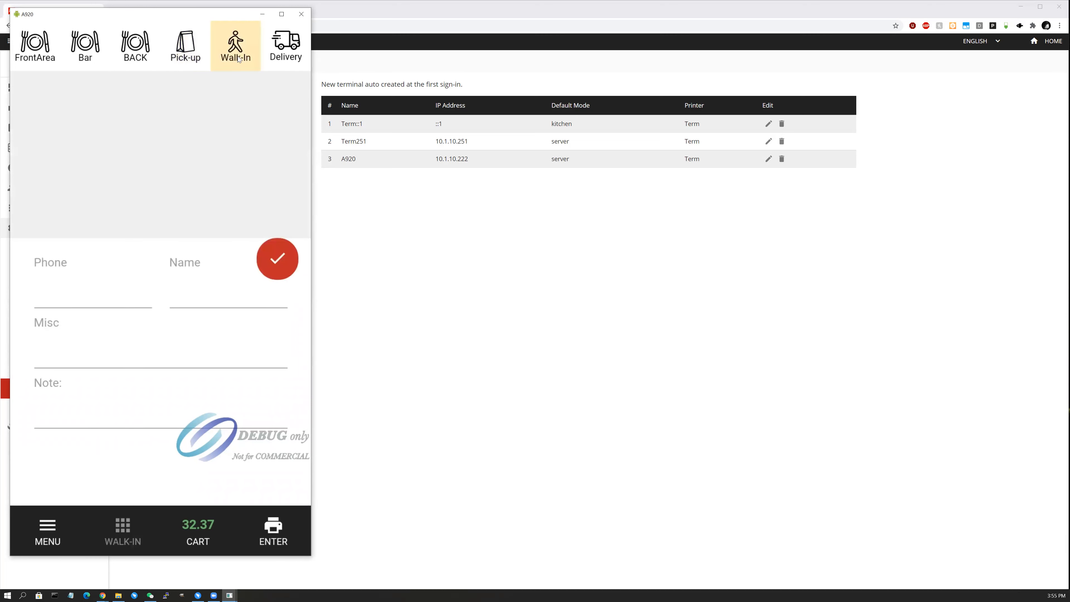
pyautogui.click(239, 56)
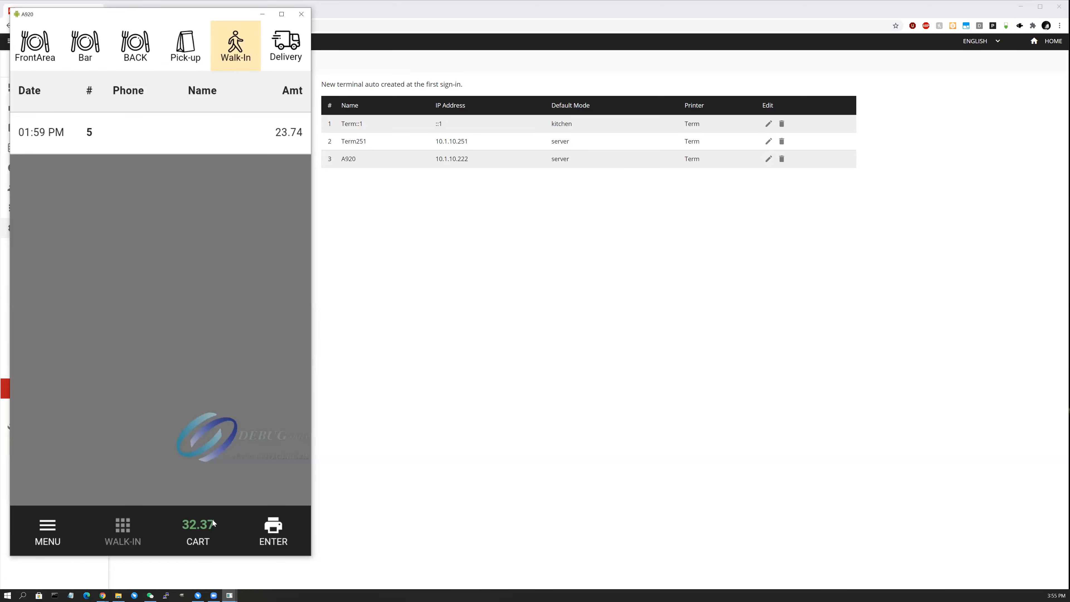
pyautogui.click(200, 533)
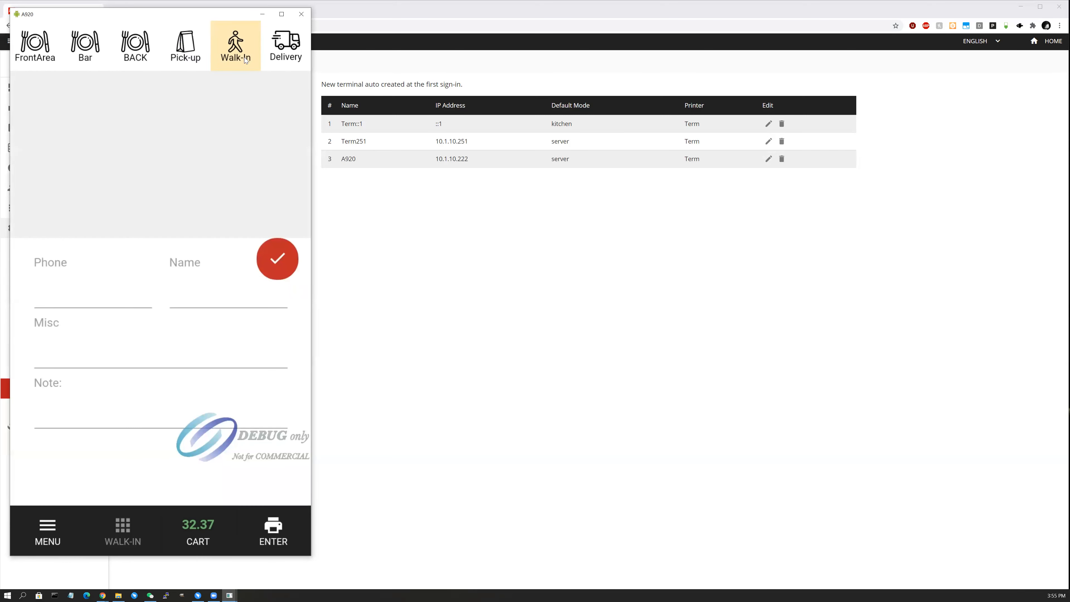
pyautogui.click(224, 228)
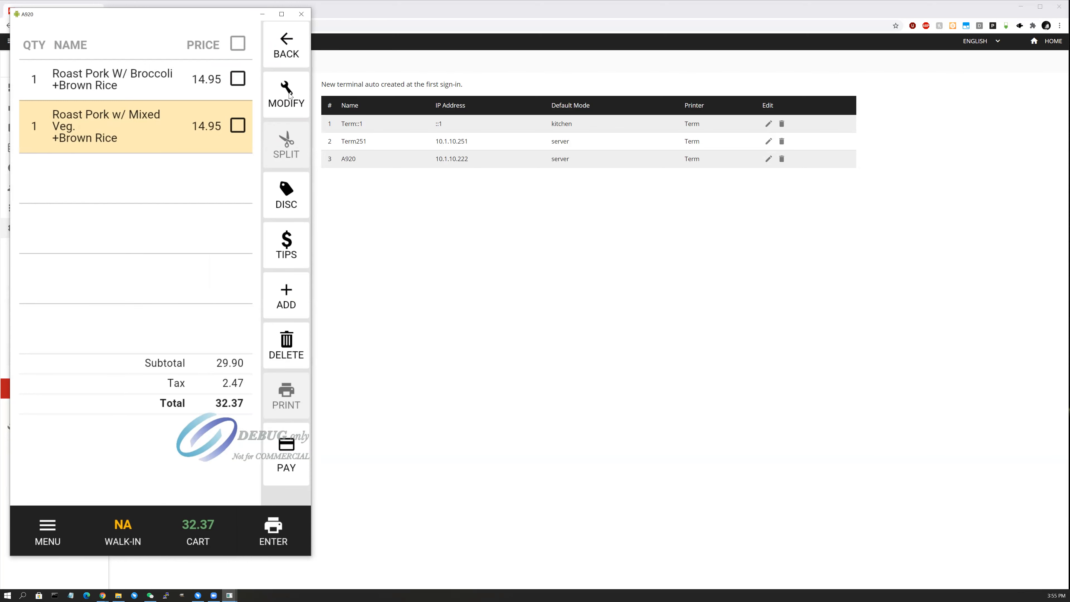
# Toggle select-all on the order lines and try Split, dismissing its instructions.
pyautogui.click(238, 43)
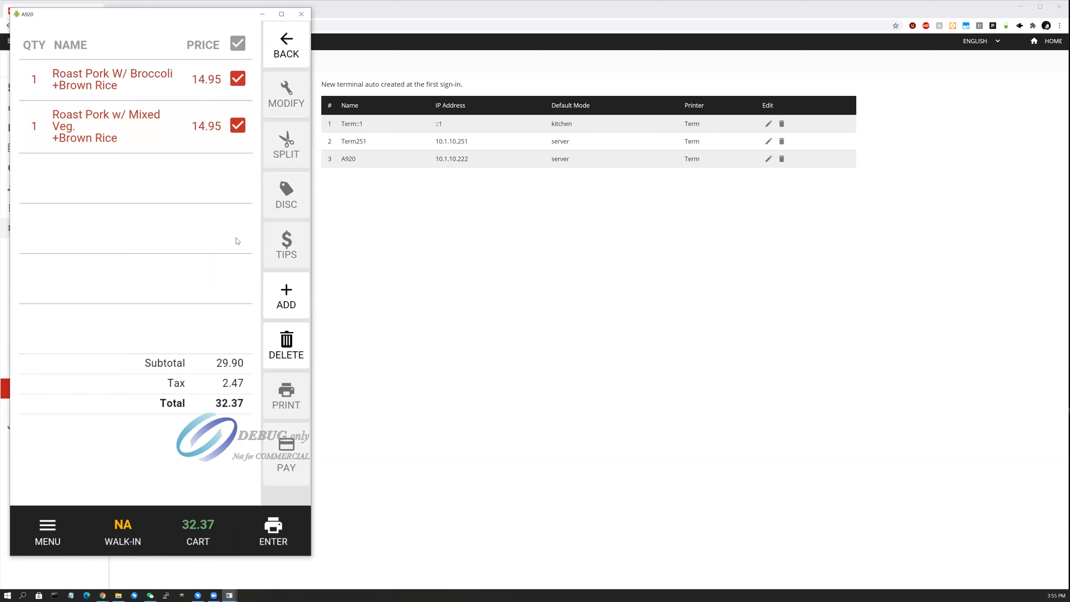
pyautogui.click(239, 45)
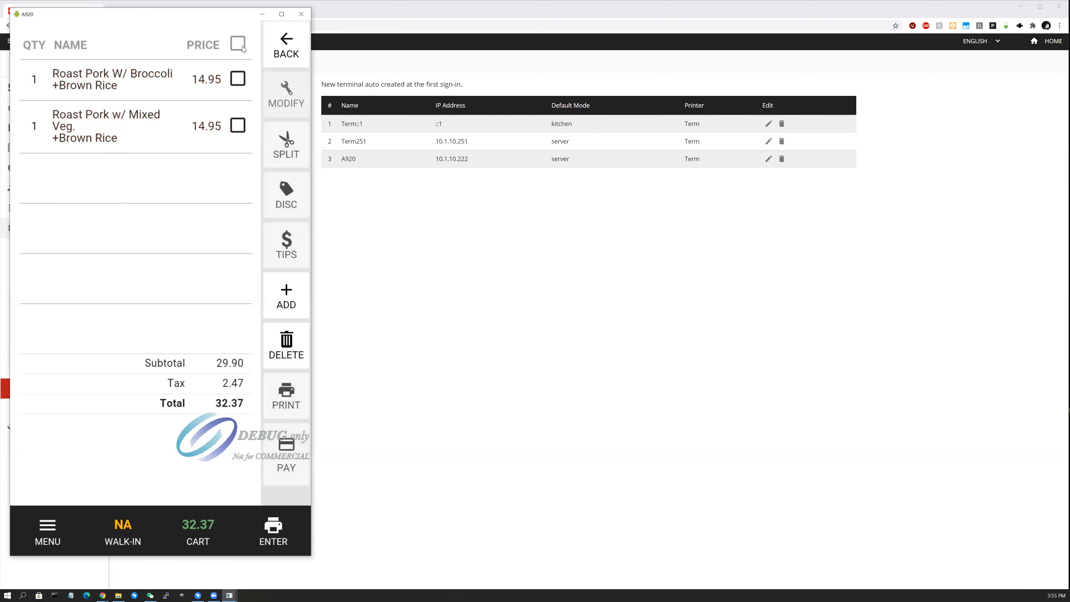
pyautogui.click(282, 142)
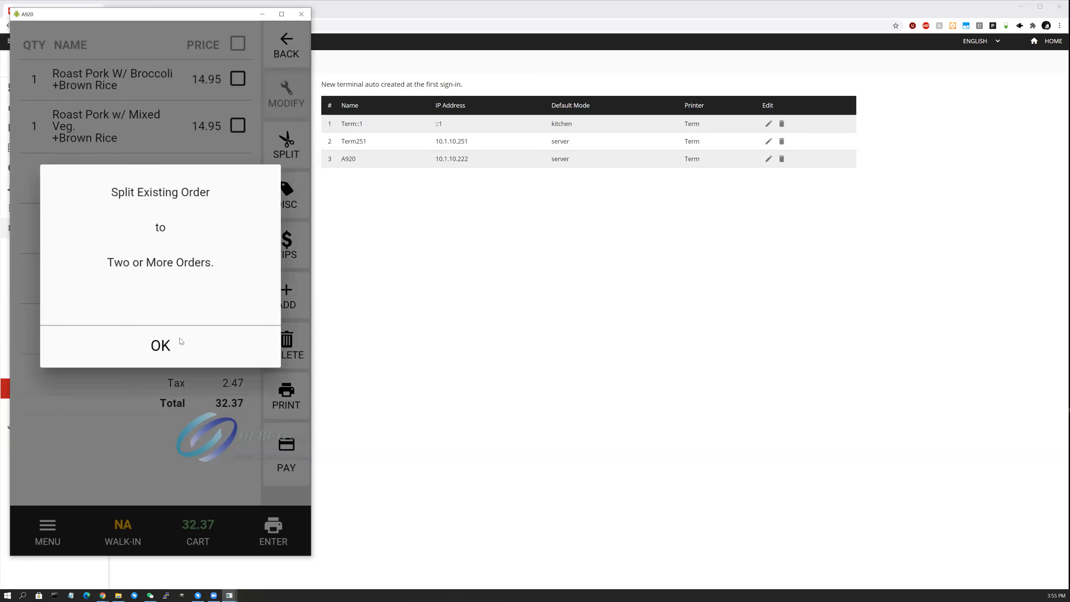
pyautogui.click(181, 341)
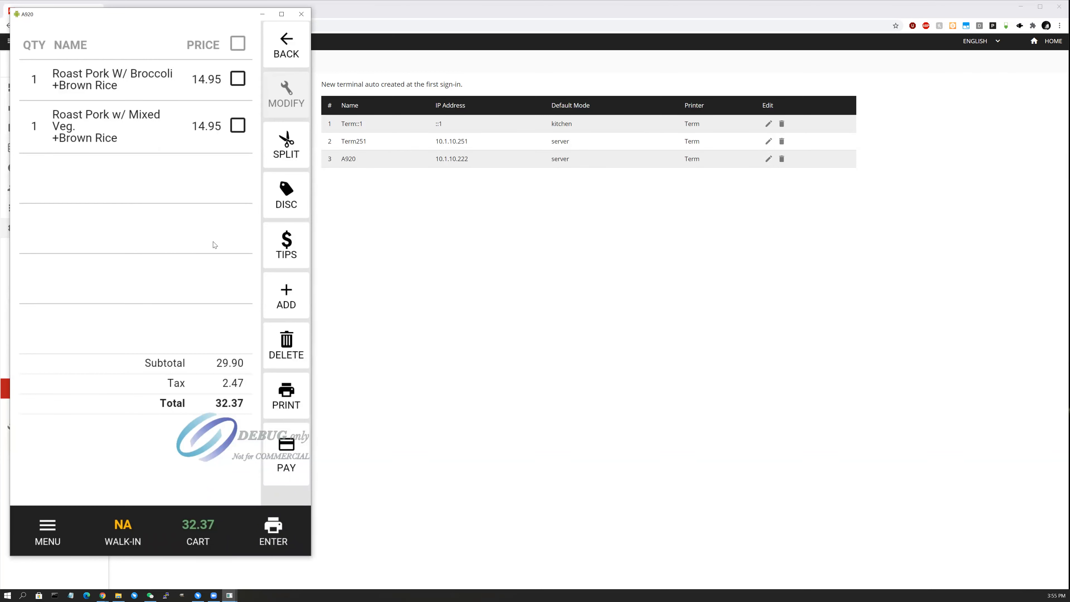
# Change the Roast Pork W/ Broccoli rice modifier to White Rice.
pyautogui.click(238, 80)
pyautogui.click(289, 93)
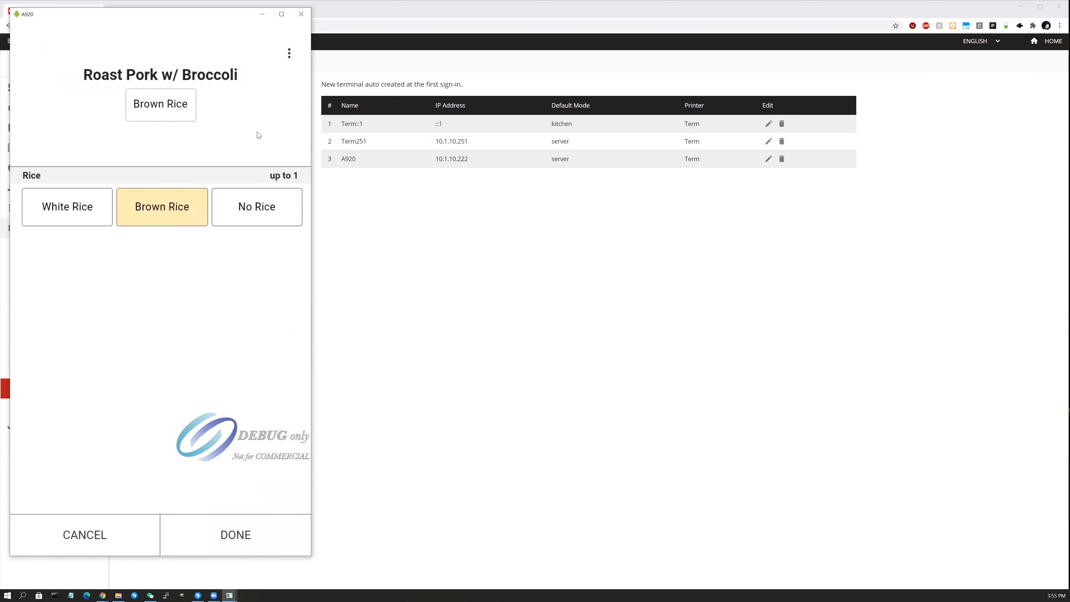
pyautogui.click(87, 208)
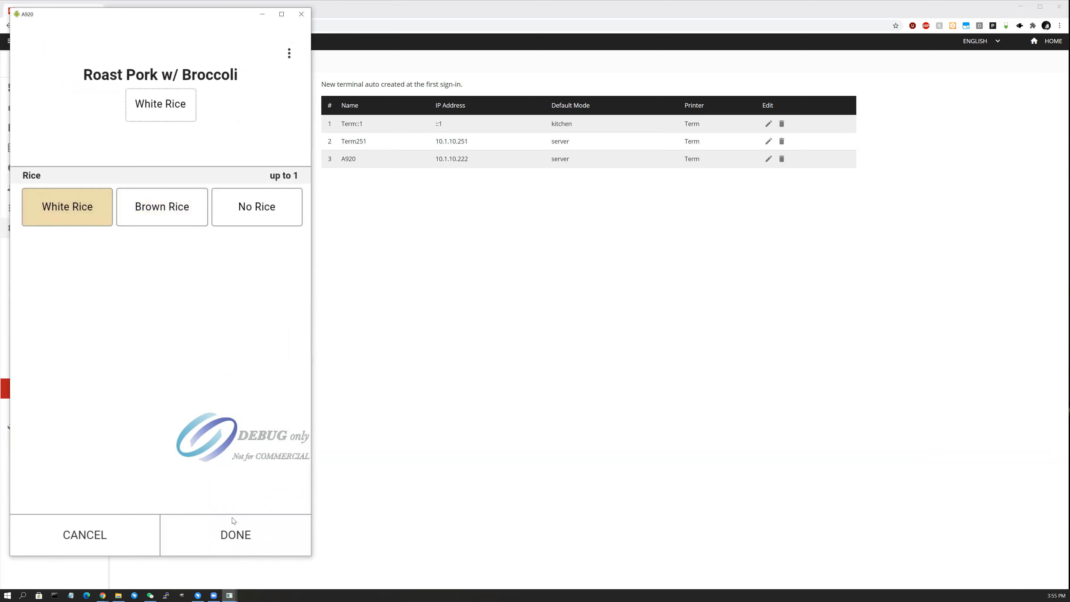
pyautogui.click(241, 540)
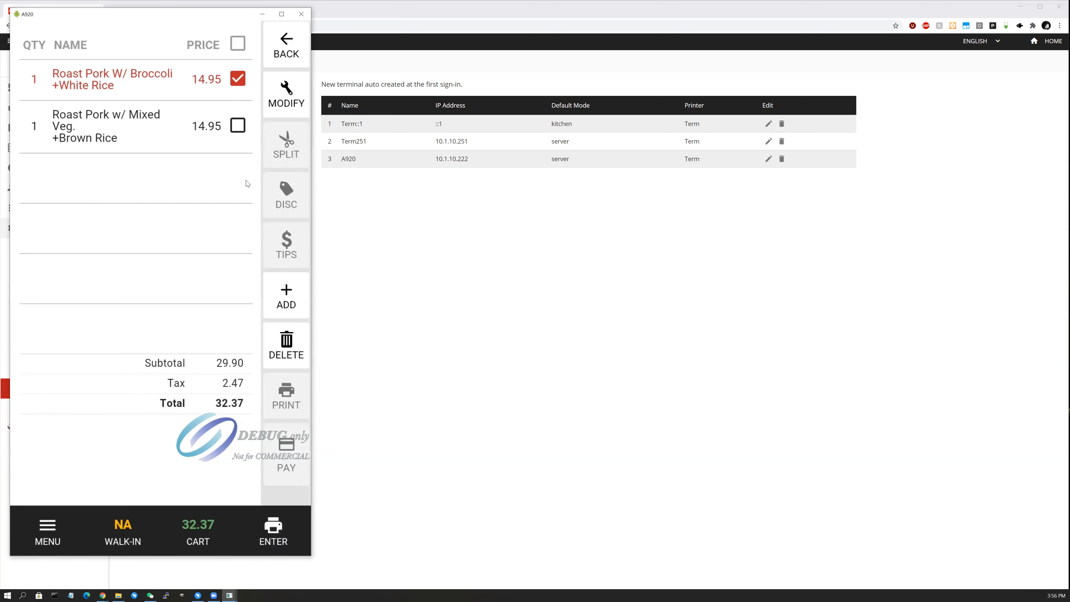
pyautogui.click(232, 80)
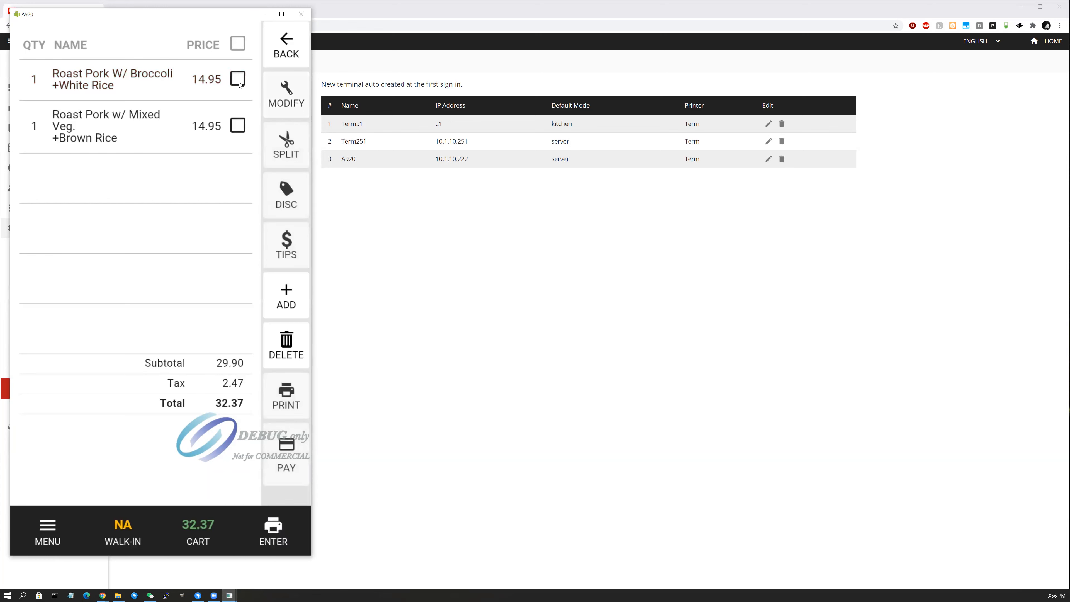
# Apply a $2 discount to the order.
pyautogui.click(281, 210)
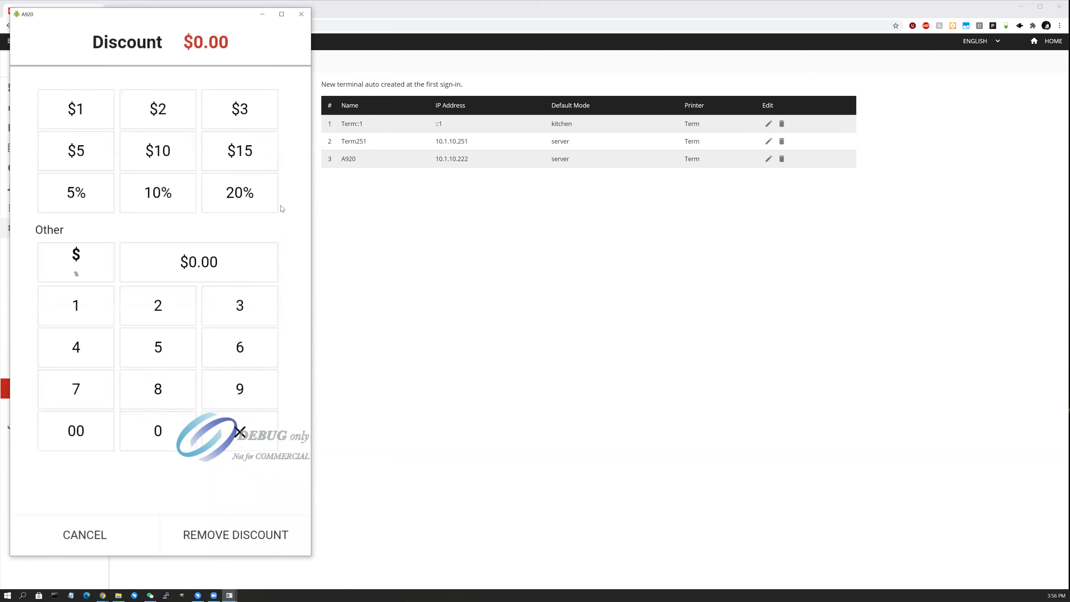
pyautogui.click(183, 111)
pyautogui.click(234, 540)
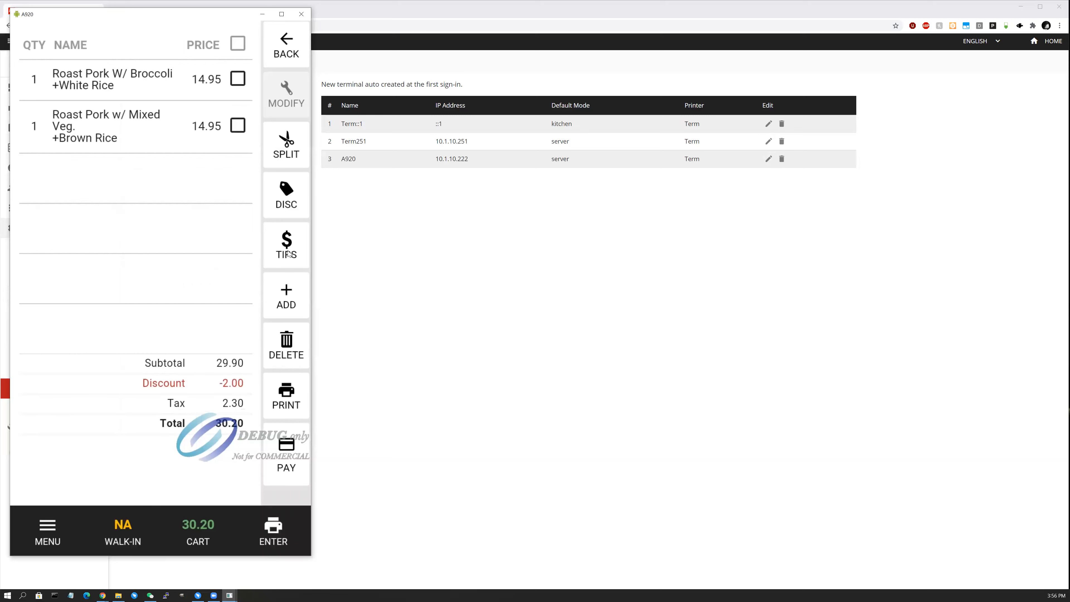
# Add a $1.00 tip to the order.
pyautogui.click(289, 253)
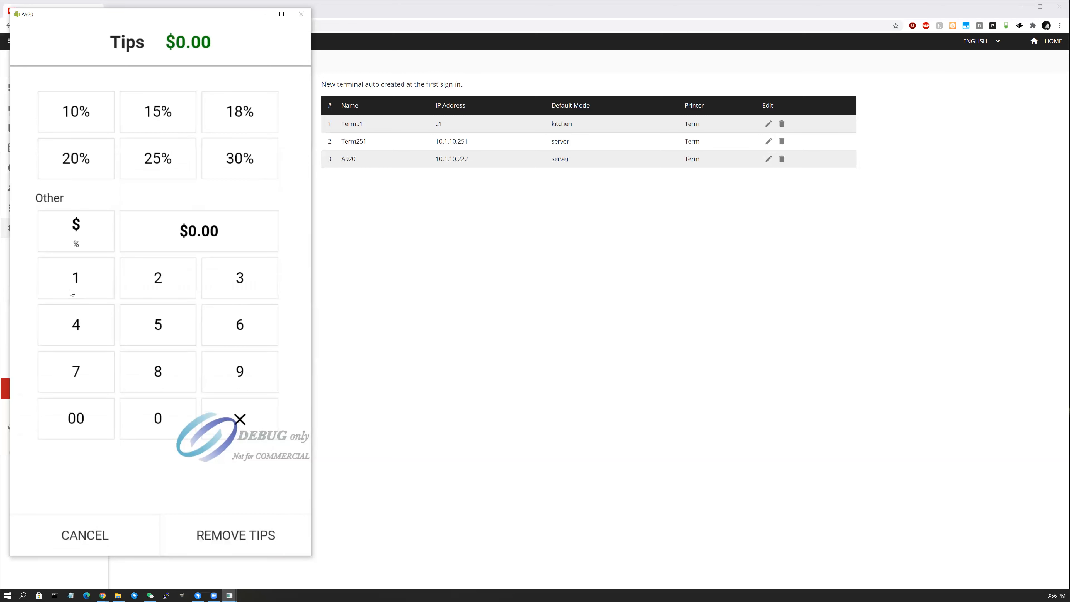
pyautogui.click(87, 290)
pyautogui.click(176, 433)
pyautogui.click(176, 433)
pyautogui.click(230, 532)
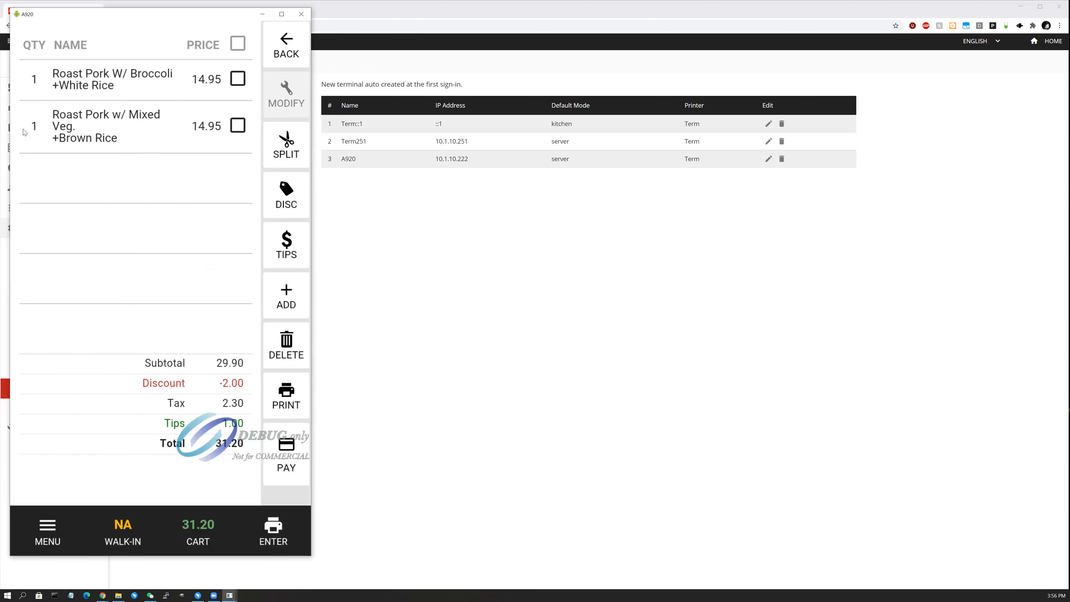
# Raise the Mixed Veg quantity to 4, bring it back to 1, then return to the menu.
pyautogui.doubleClick(35, 130)
pyautogui.click(35, 131)
pyautogui.click(206, 130)
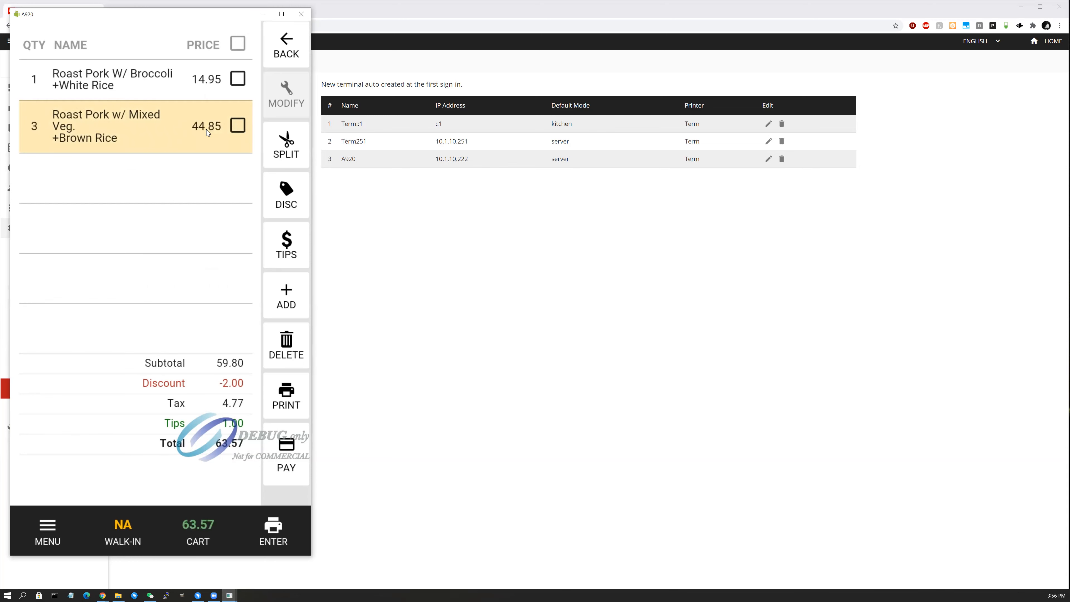
pyautogui.click(206, 129)
pyautogui.click(206, 130)
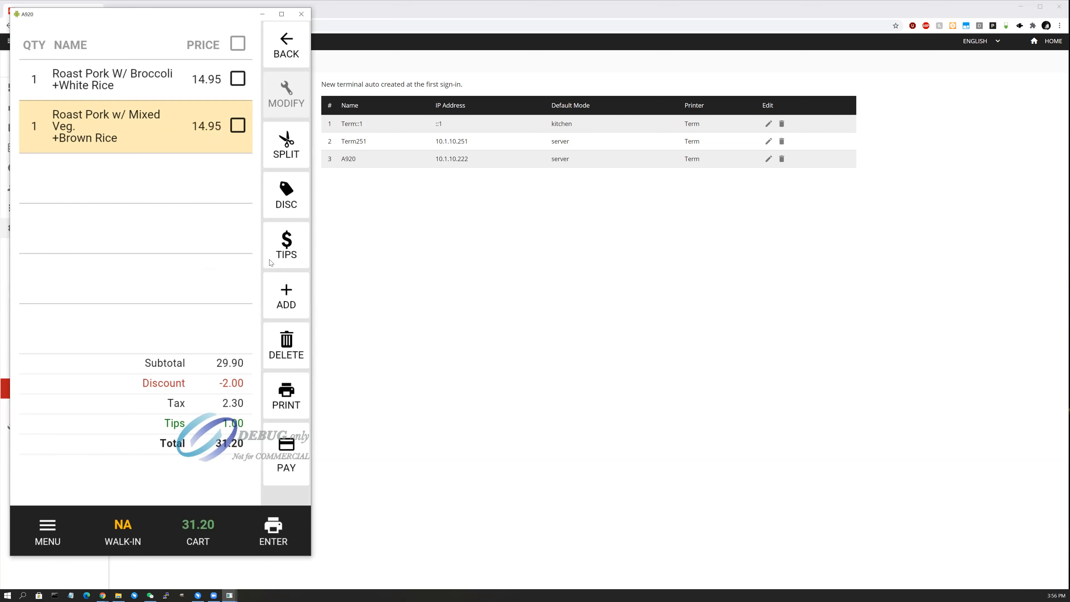
pyautogui.click(48, 535)
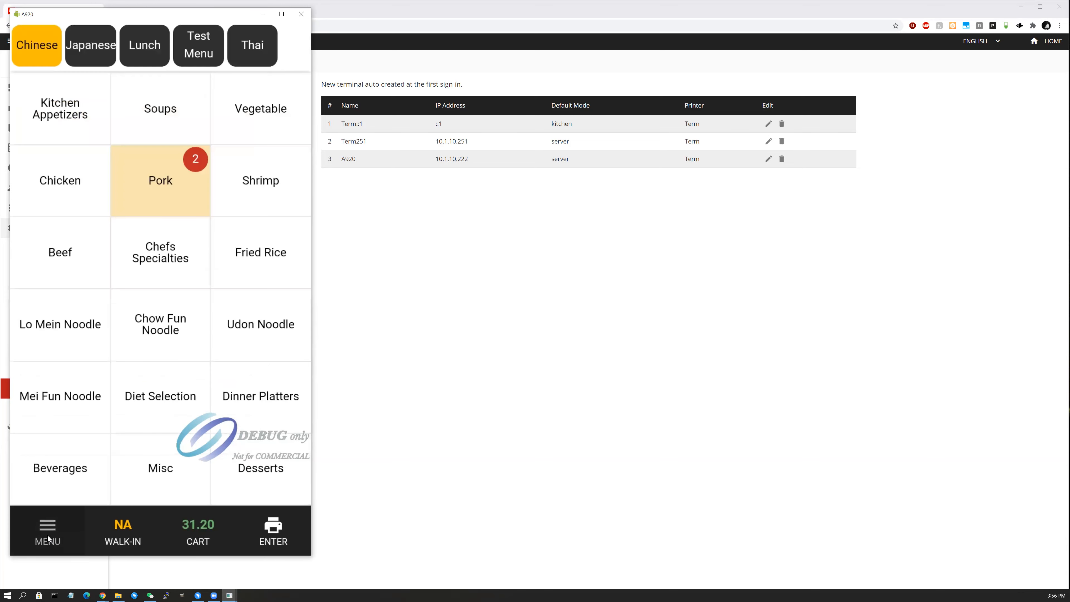
# Look at the Roast Pork w/ Broccoli options, then go to the Kitchen Appetizers category.
pyautogui.click(166, 182)
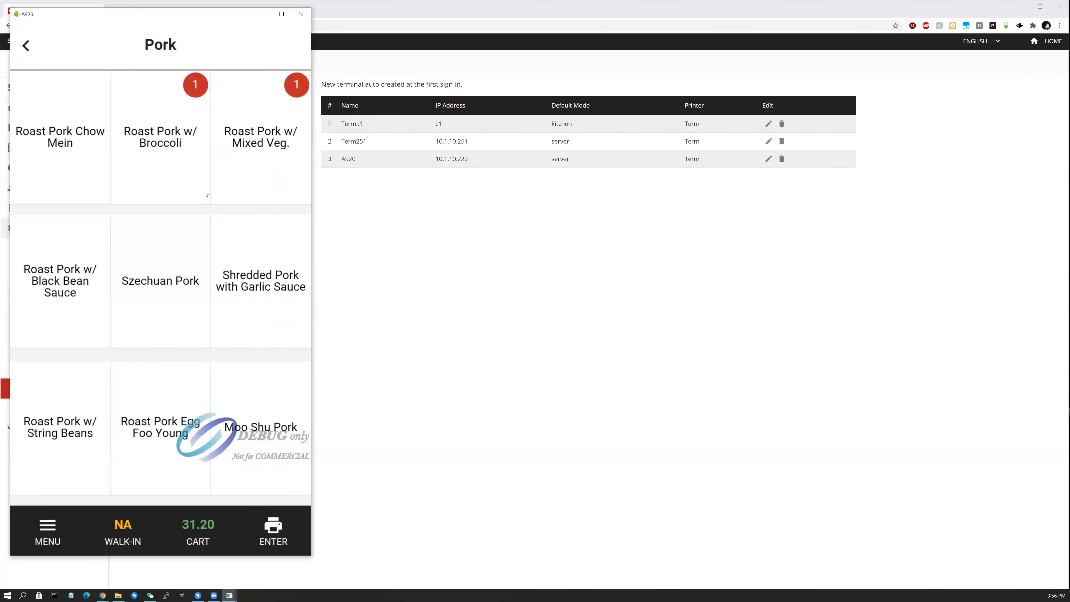
pyautogui.click(168, 175)
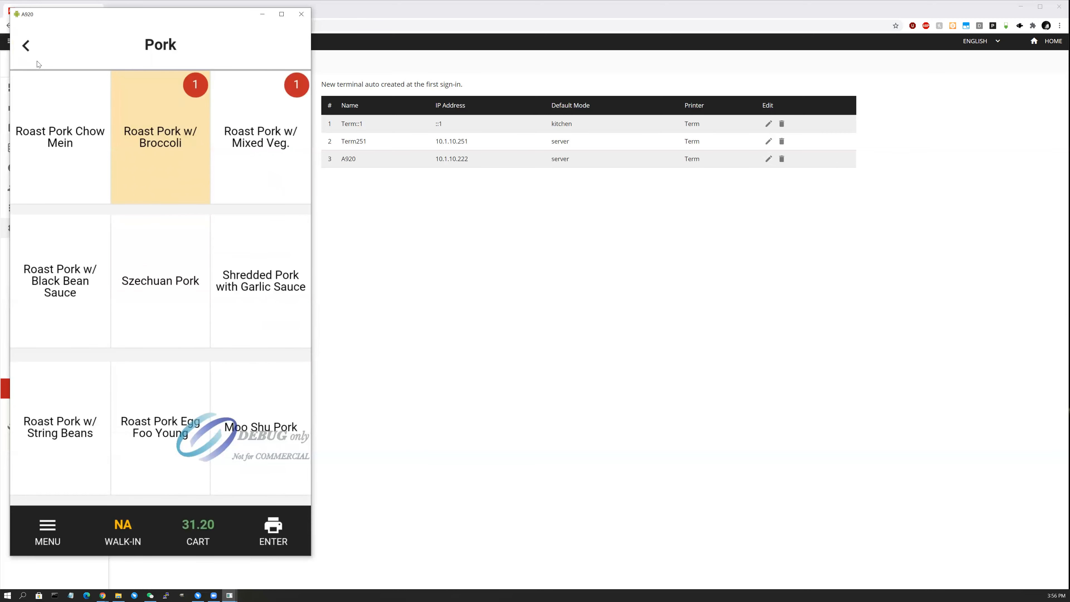
pyautogui.click(37, 50)
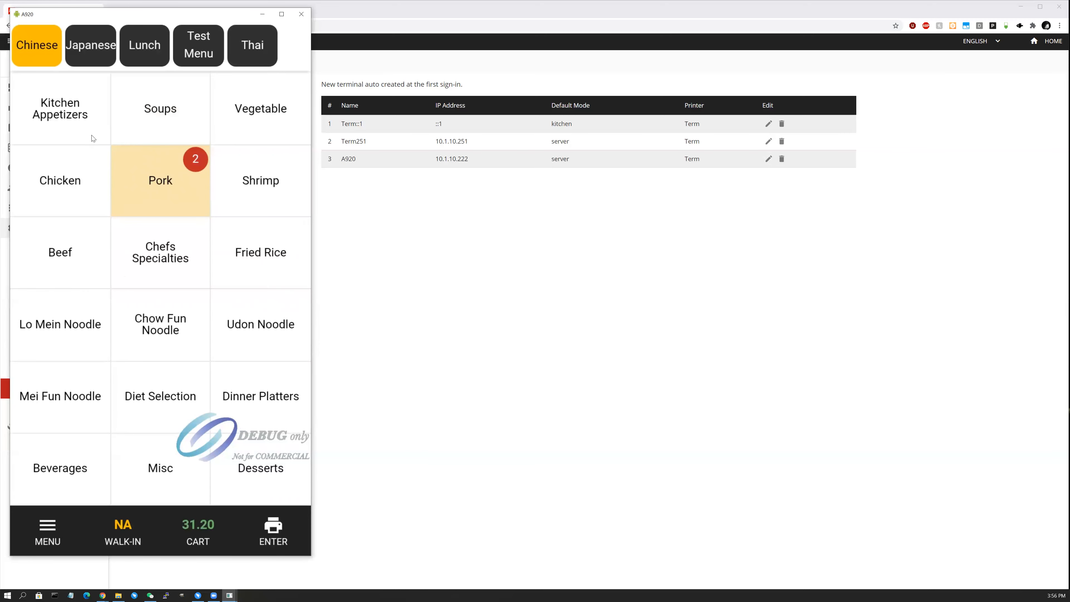
pyautogui.click(60, 120)
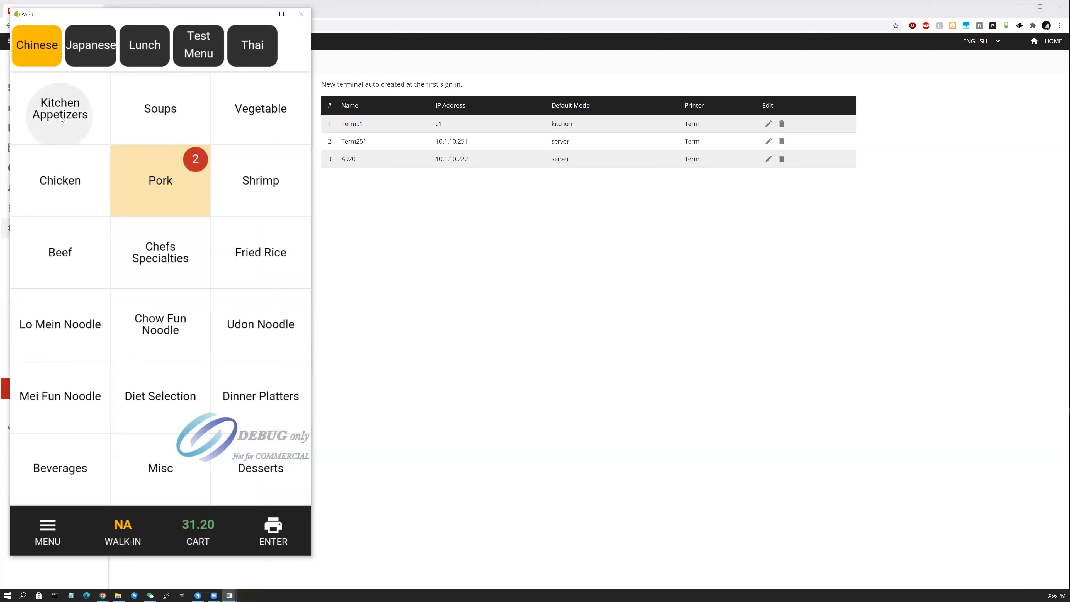
# Add Steamed Chicken Dumplings several times, then remove the extras.
pyautogui.click(264, 237)
pyautogui.click(263, 237)
pyautogui.click(263, 237)
pyautogui.click(264, 238)
pyautogui.click(265, 239)
pyautogui.click(268, 234)
pyautogui.click(272, 230)
pyautogui.click(274, 227)
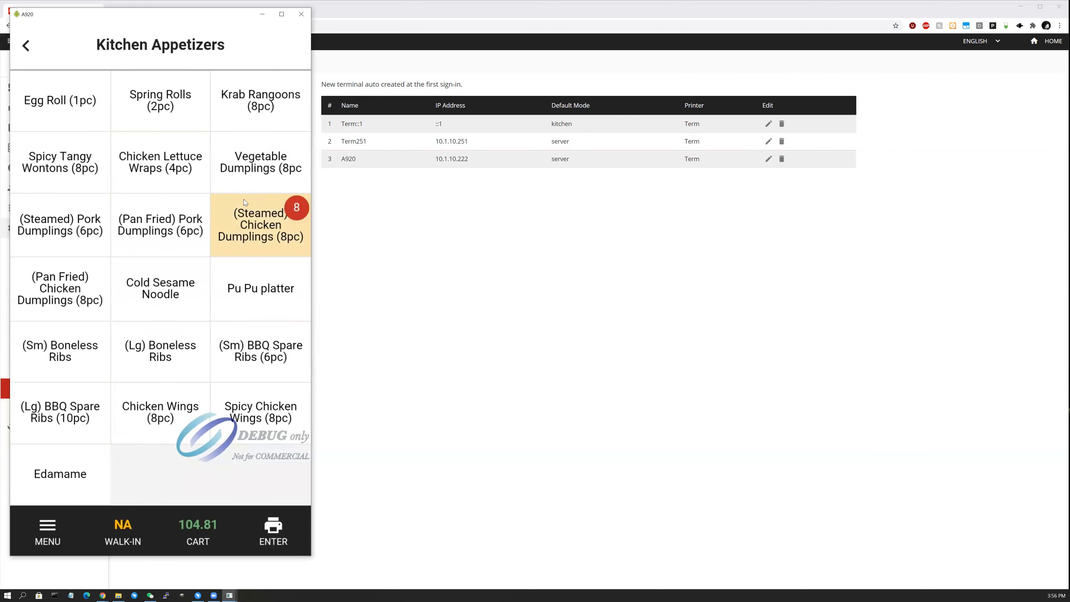
pyautogui.click(218, 251)
pyautogui.click(218, 251)
pyautogui.click(218, 251)
pyautogui.click(219, 251)
pyautogui.click(218, 251)
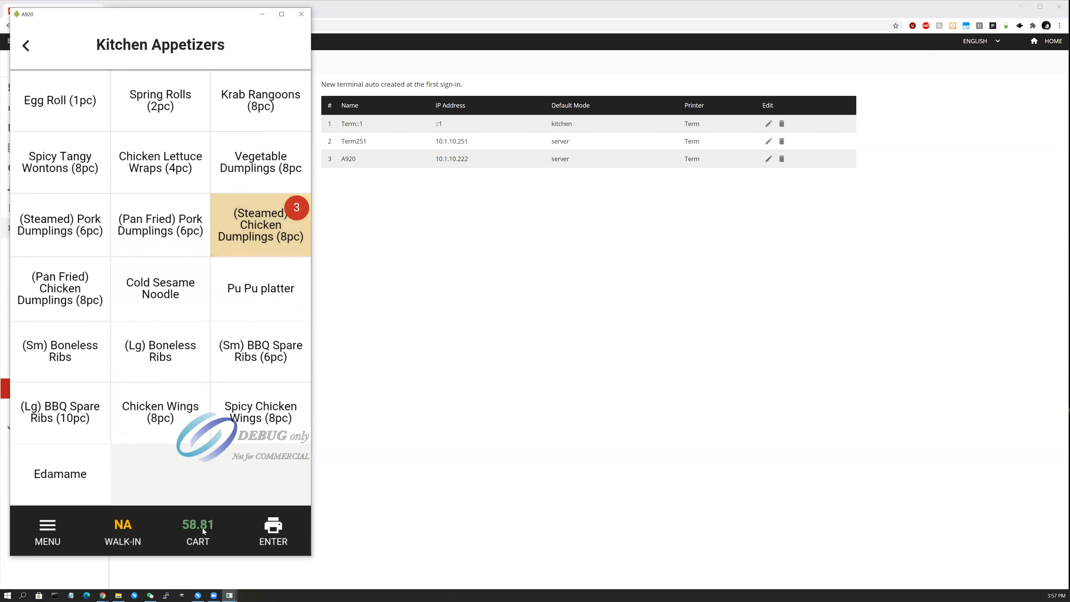
# In the cart, adjust item quantities with the checkboxes and ADD/DELETE so Mixed Veg reaches 2.
pyautogui.click(202, 529)
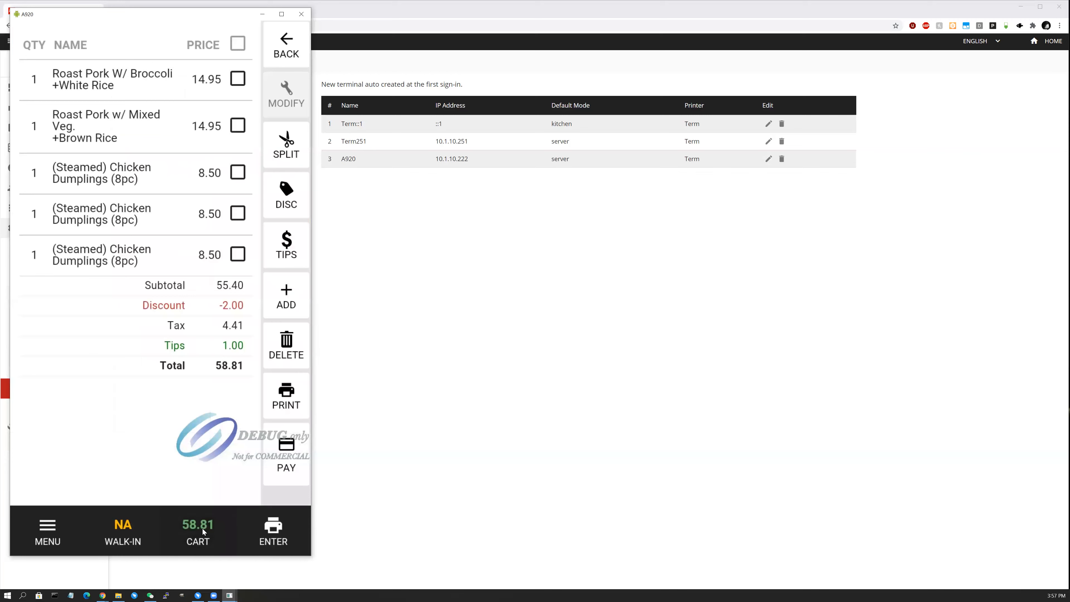
pyautogui.click(238, 43)
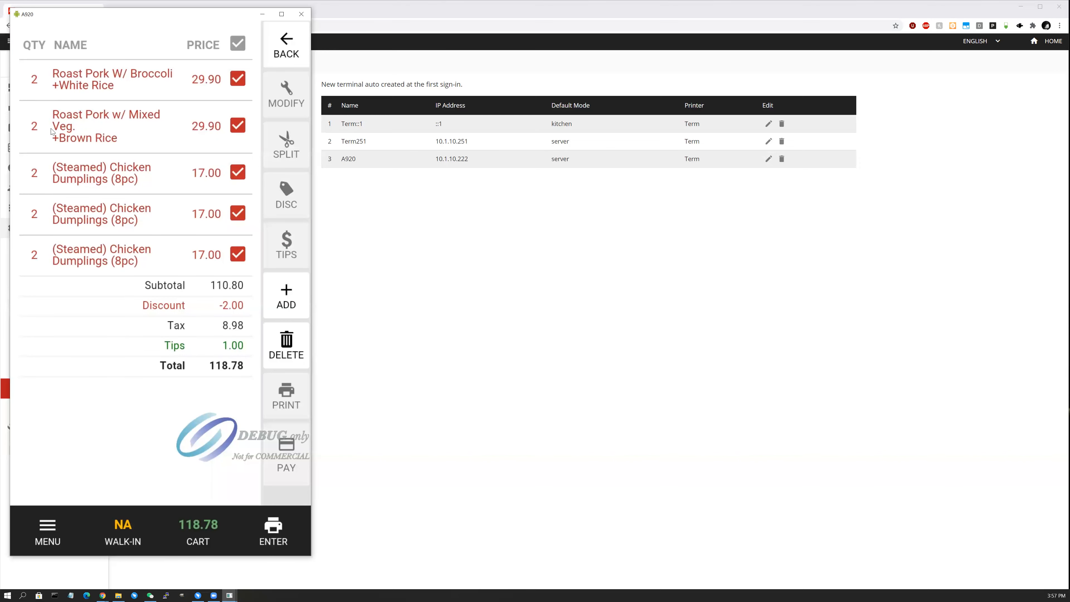
pyautogui.click(250, 128)
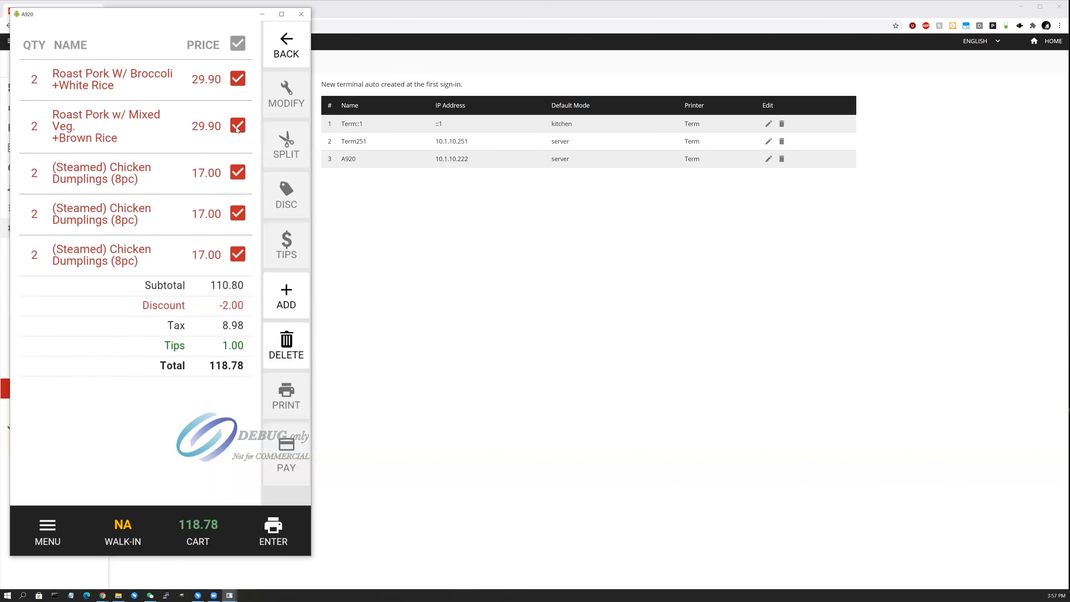
pyautogui.click(237, 172)
pyautogui.click(286, 293)
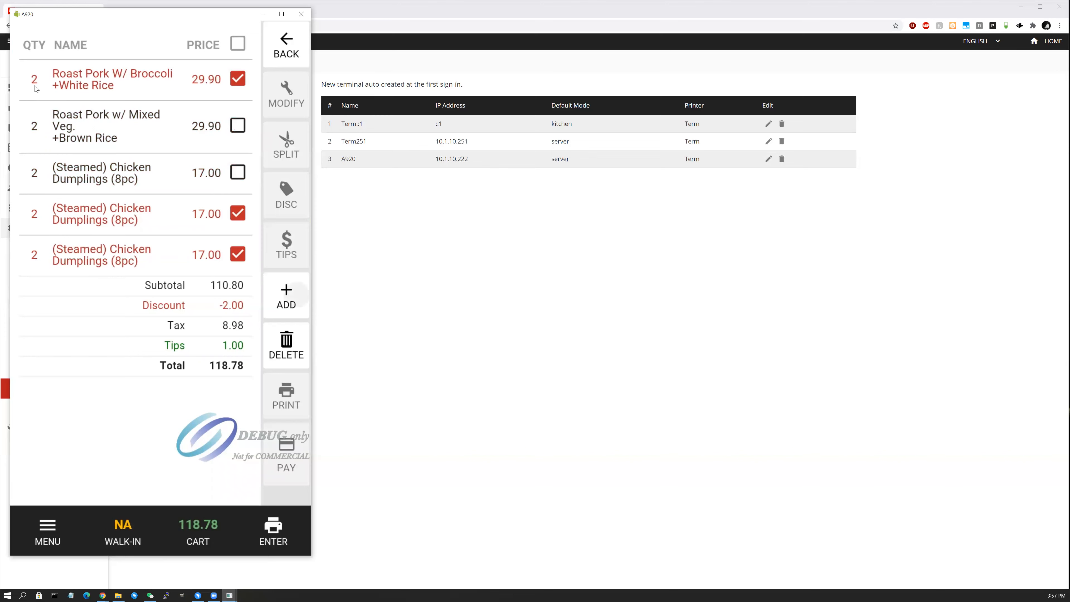
pyautogui.click(286, 295)
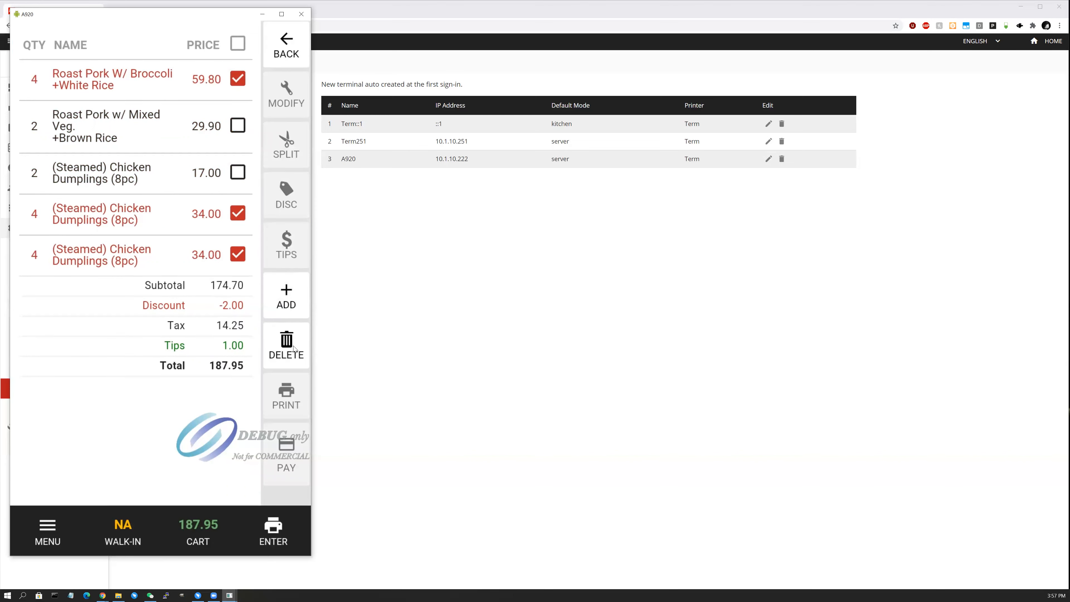
pyautogui.click(297, 353)
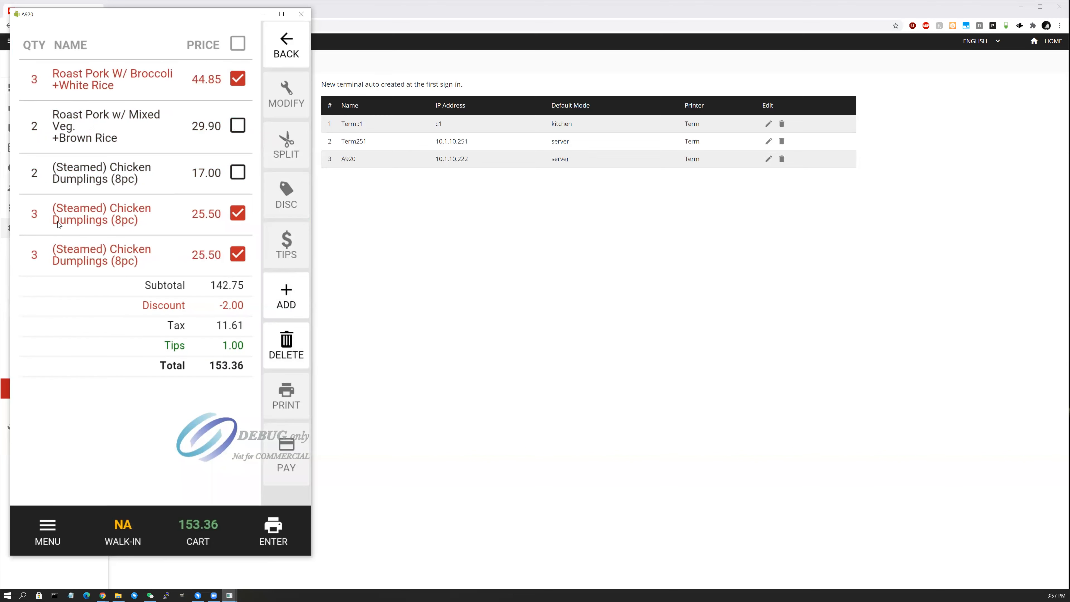
pyautogui.click(280, 346)
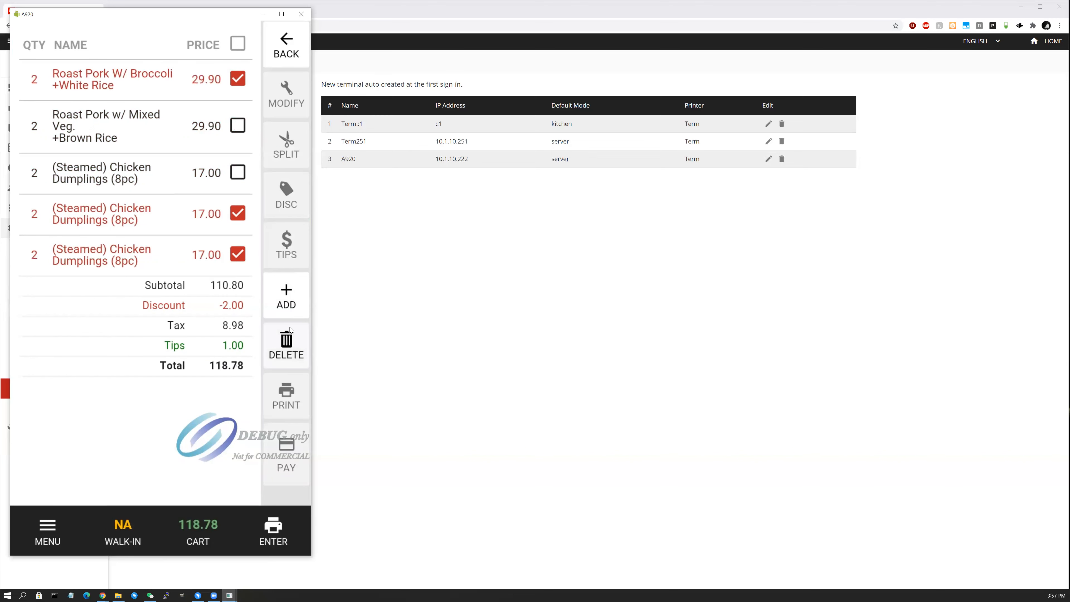
pyautogui.click(286, 344)
# Clear the cart selection and bring up the $74.99 walk-in checkout prompt.
pyautogui.click(239, 43)
pyautogui.click(238, 42)
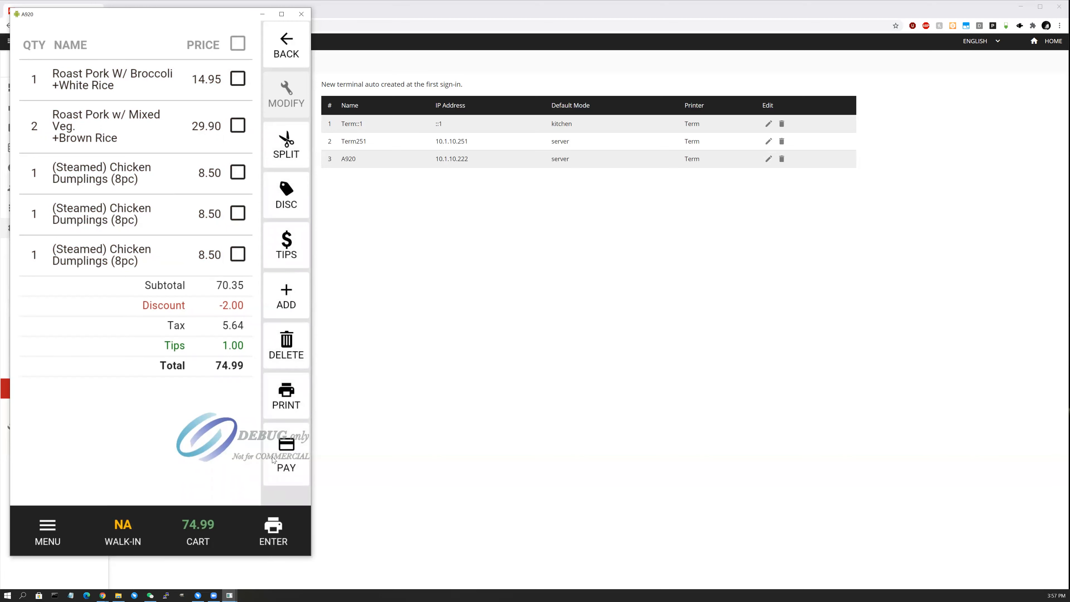
pyautogui.click(279, 529)
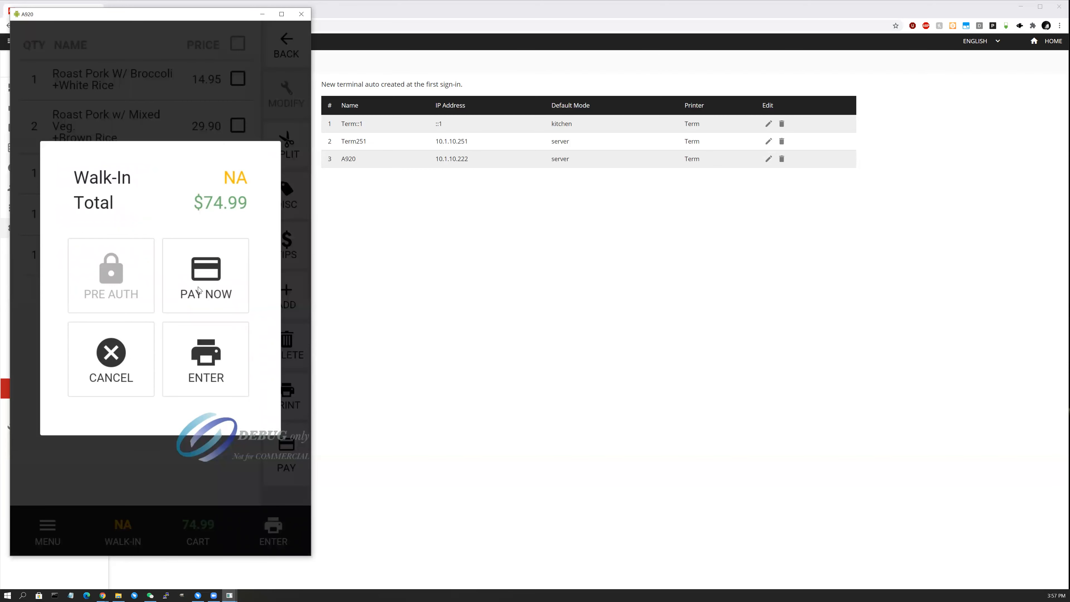
# Save the order unpaid as walk-in ticket #11 and open it from the Walk-In list.
pyautogui.click(209, 368)
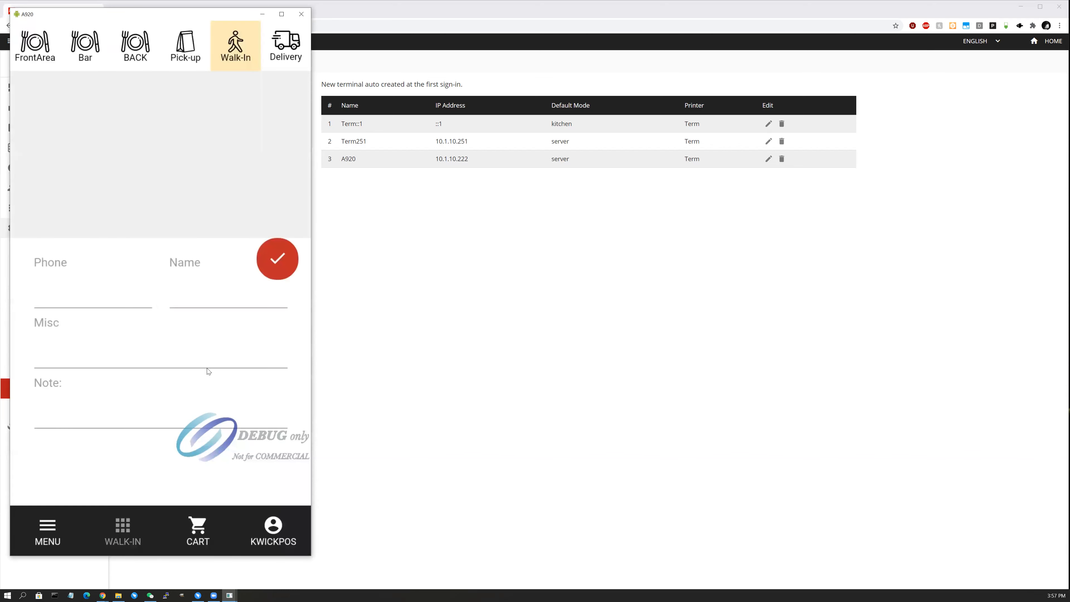
pyautogui.click(248, 53)
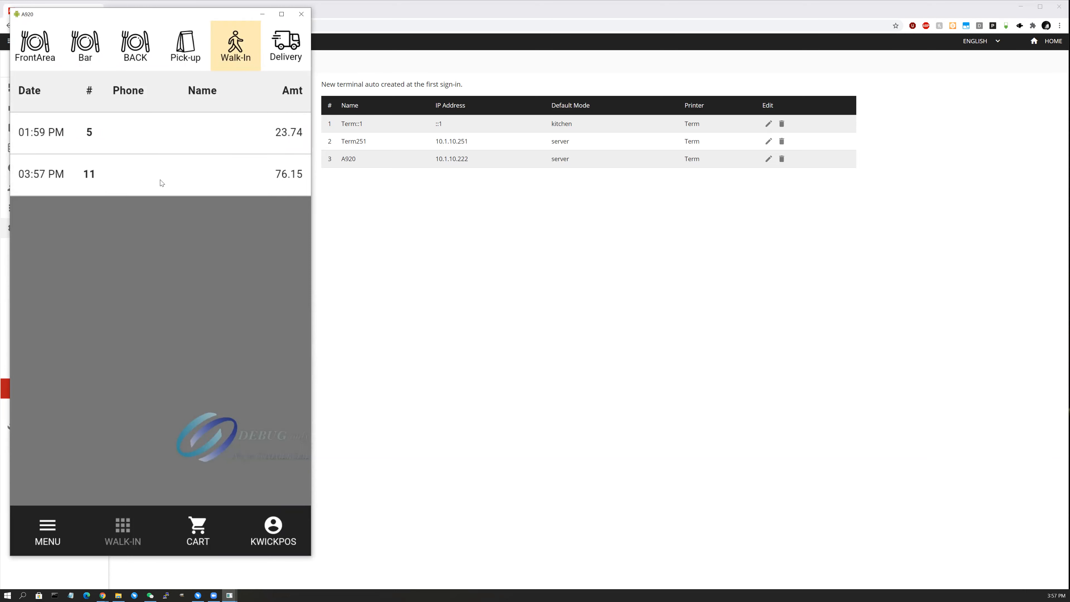
pyautogui.click(135, 181)
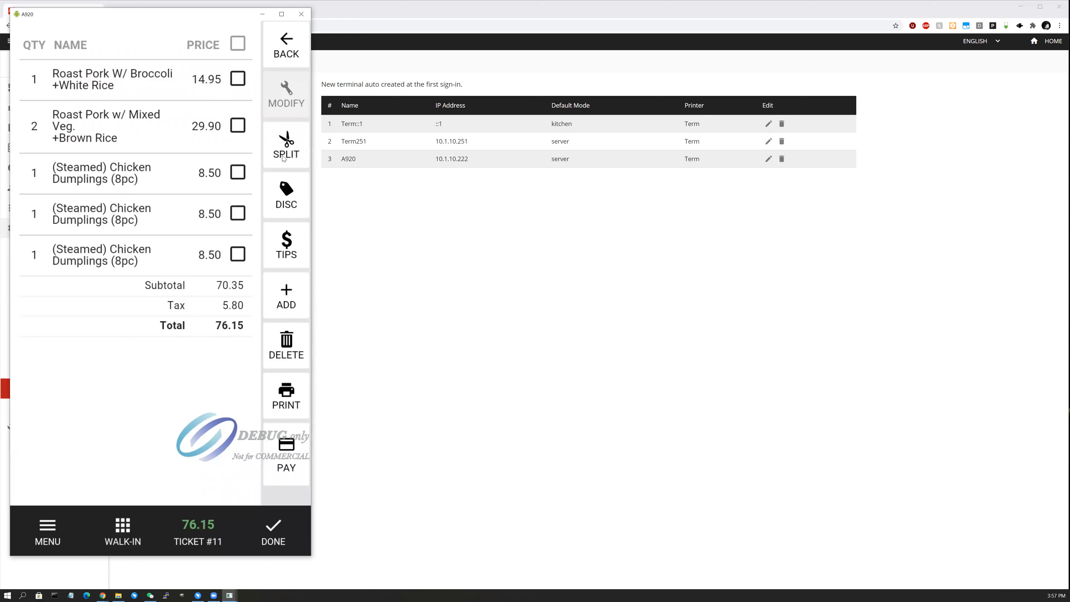
# Try splitting ticket #11, dismiss the dine-in-only split notice, and clear the stray text selection.
pyautogui.click(291, 150)
pyautogui.click(187, 346)
pyautogui.moveTo(94, 264); pyautogui.dragTo(105, 265)
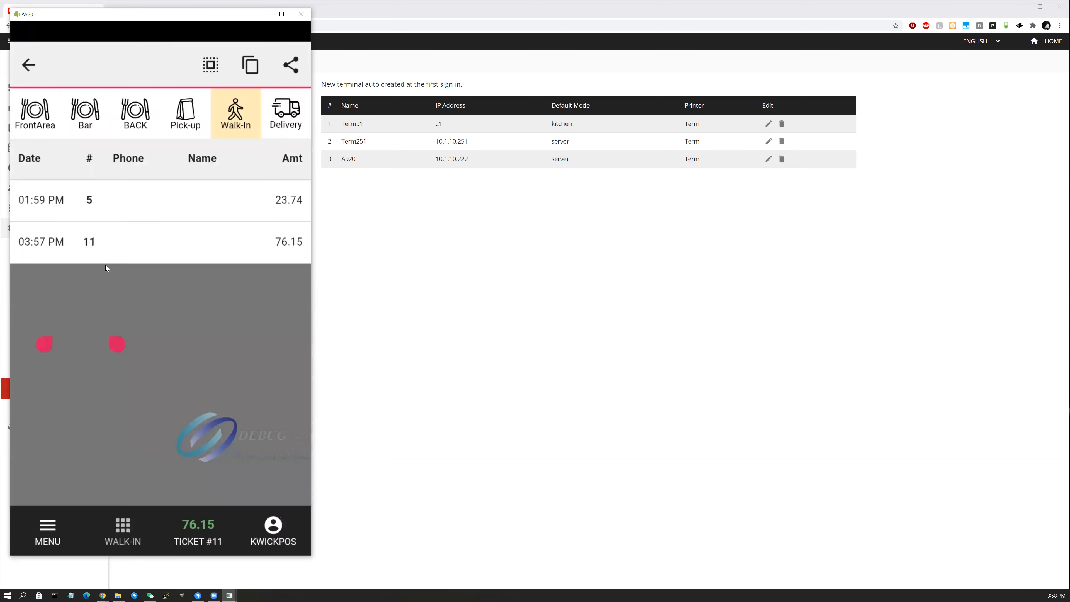
pyautogui.click(45, 59)
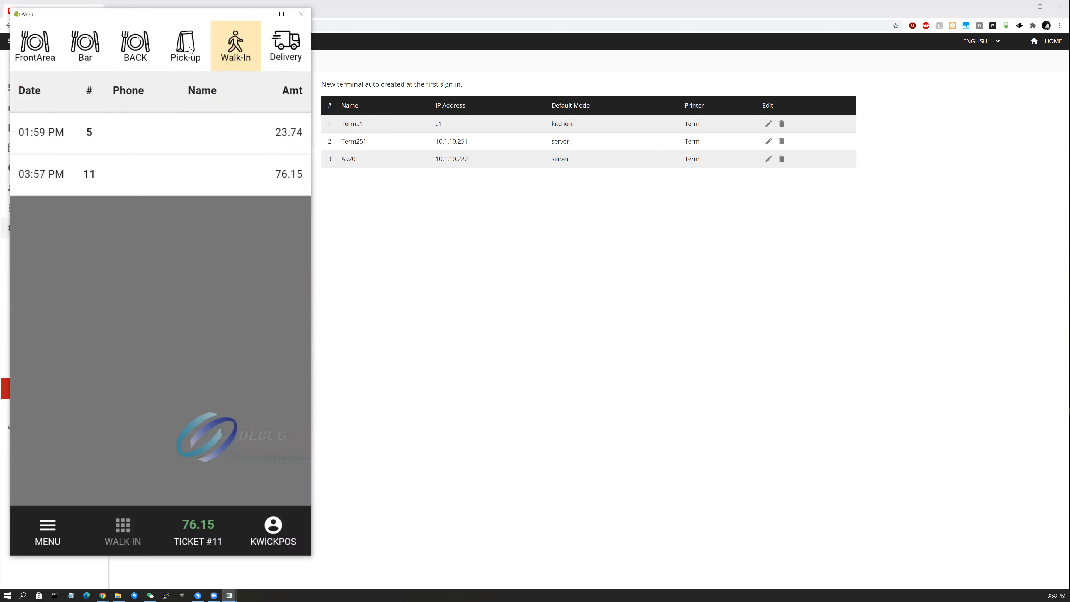
# Move ticket #11 onto FrontArea table 5 and open its $76.15 order details.
pyautogui.click(50, 49)
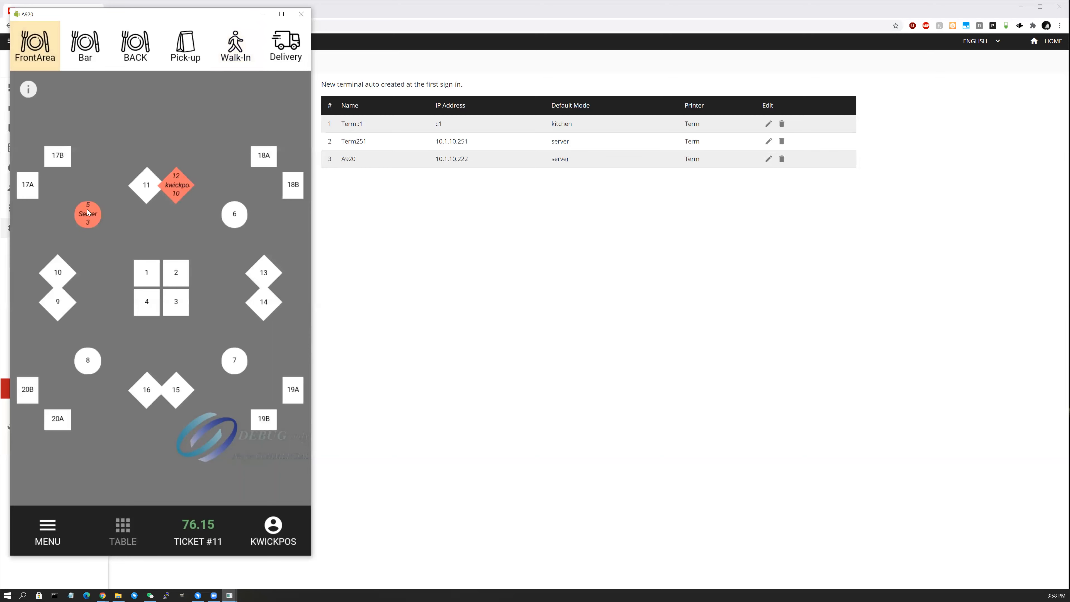
pyautogui.click(119, 217)
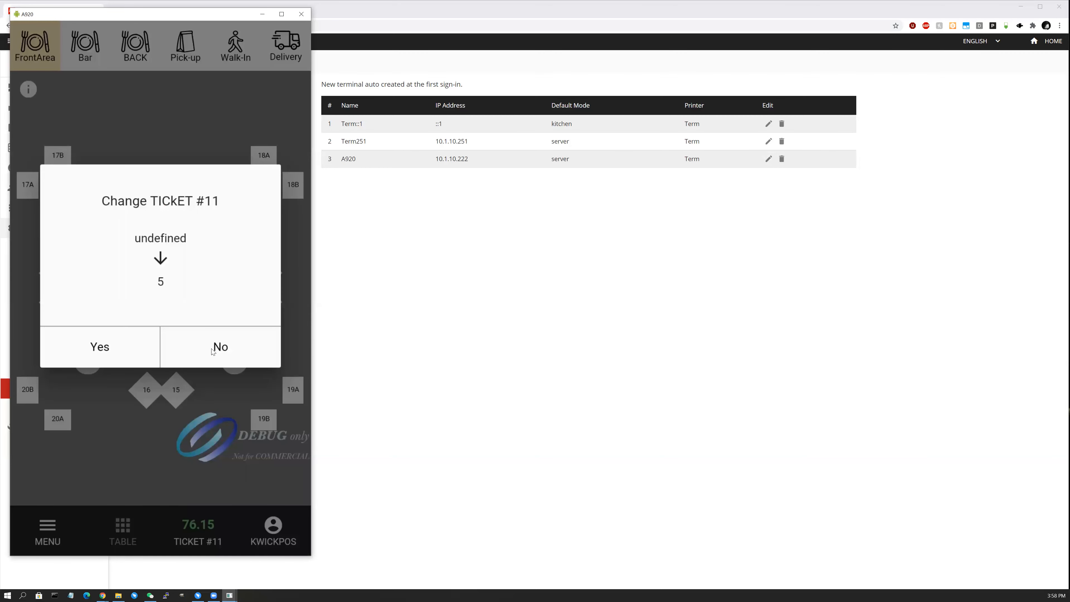
pyautogui.click(132, 352)
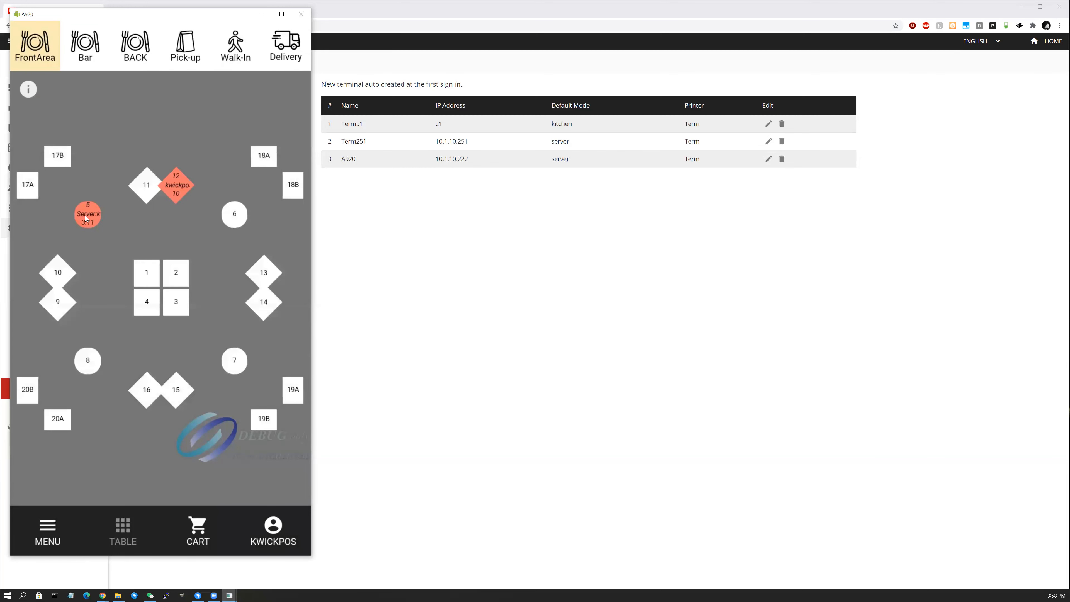
pyautogui.click(86, 219)
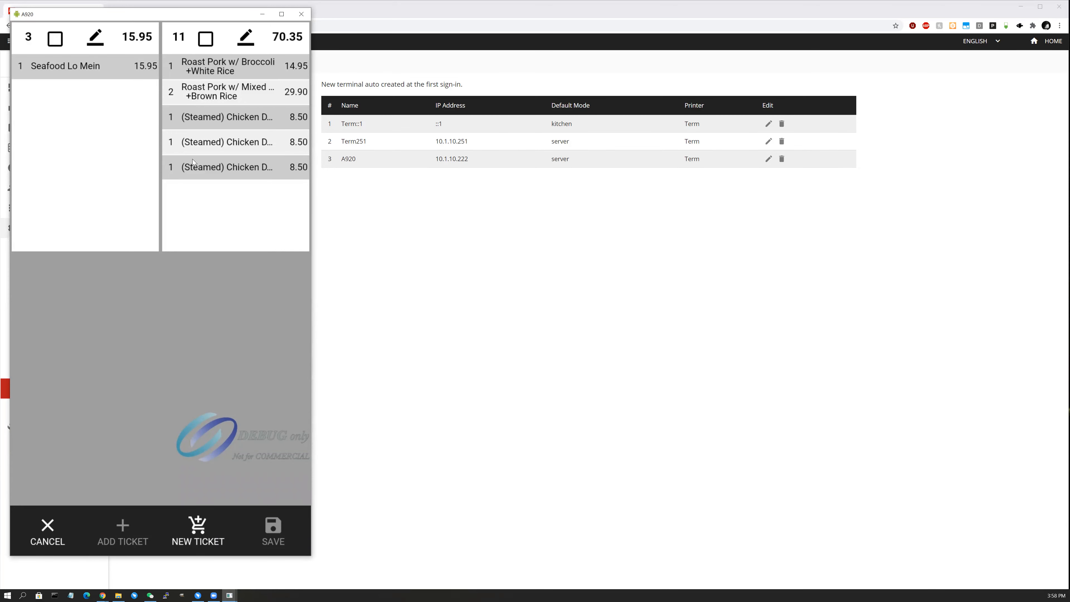
pyautogui.click(192, 168)
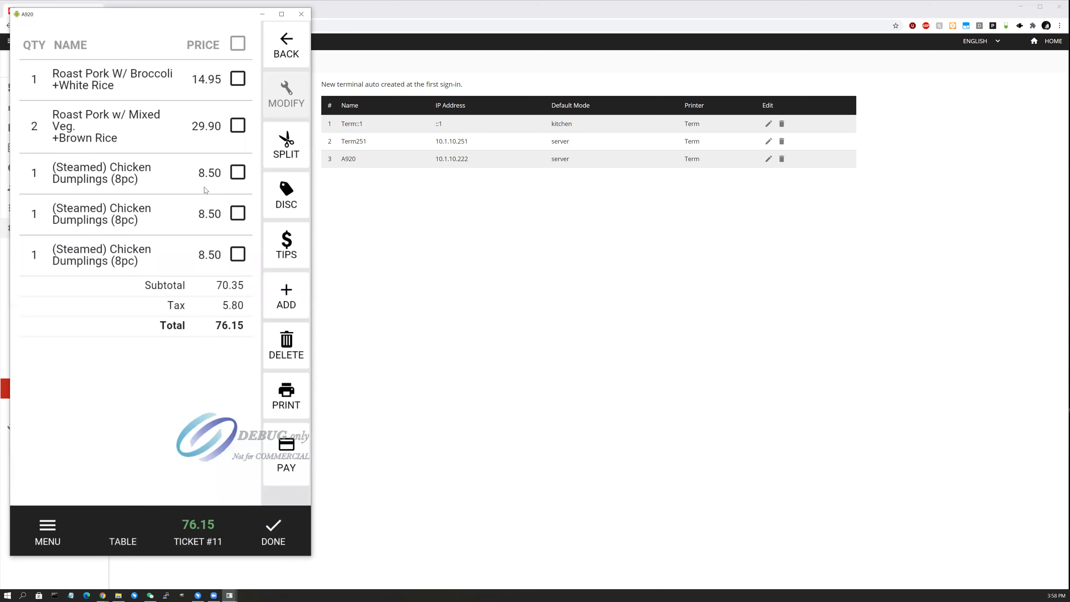
# Split ticket 11: roast pork and one dumpling to ticket 2, single dumplings to tickets 3 and 4, then save.
pyautogui.click(276, 152)
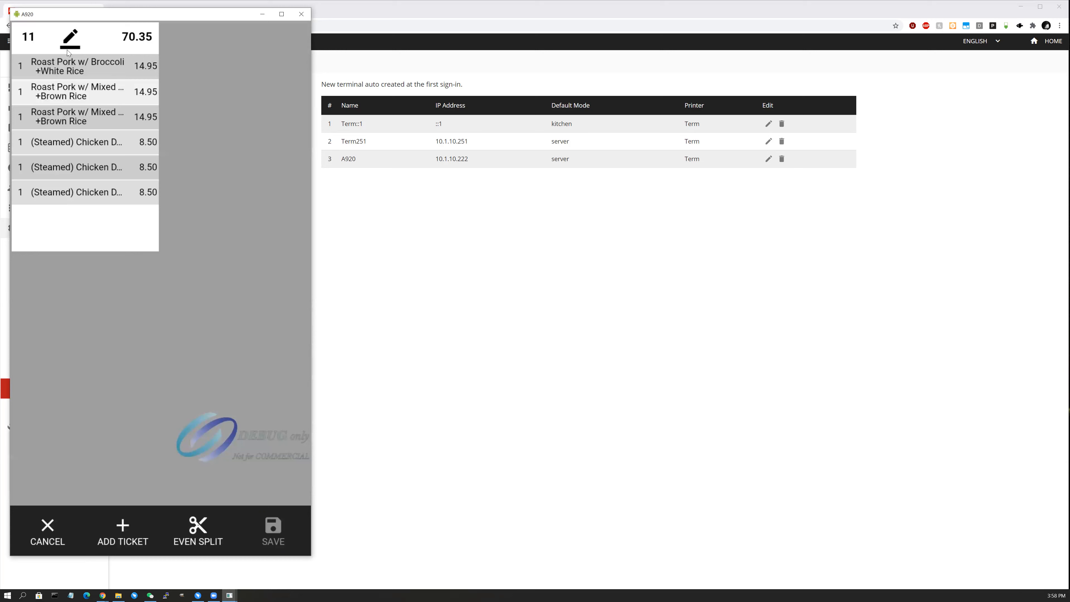
pyautogui.click(72, 72)
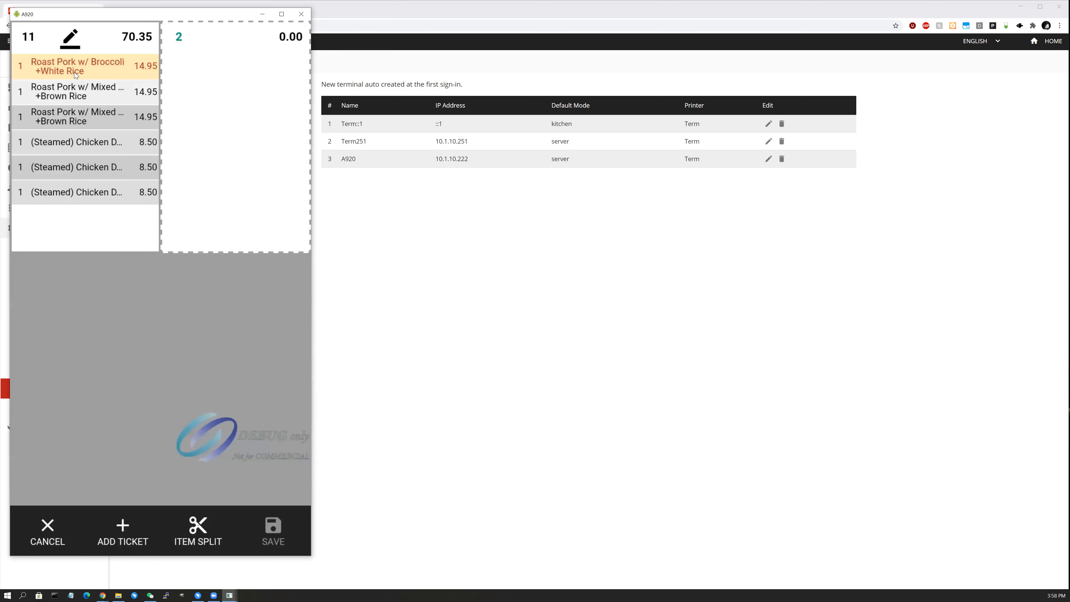
pyautogui.click(223, 90)
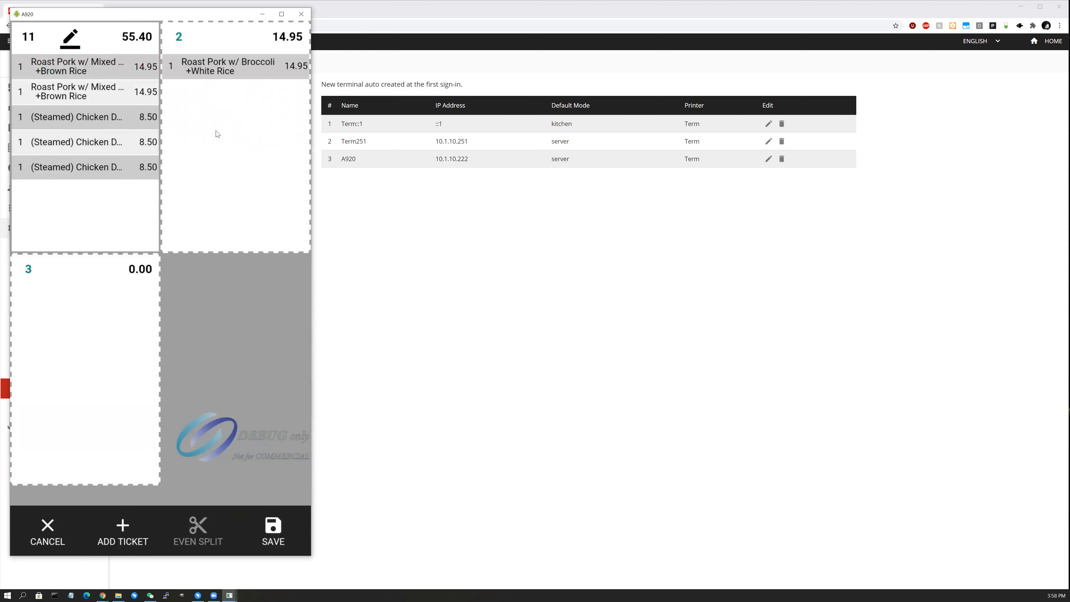
pyautogui.click(122, 120)
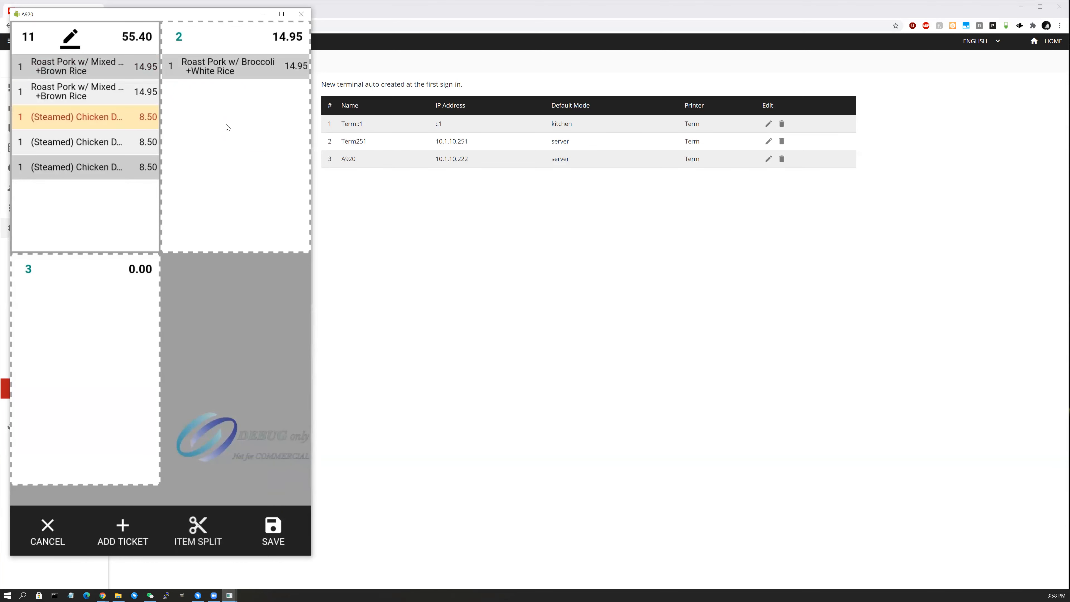
pyautogui.click(217, 130)
pyautogui.click(108, 146)
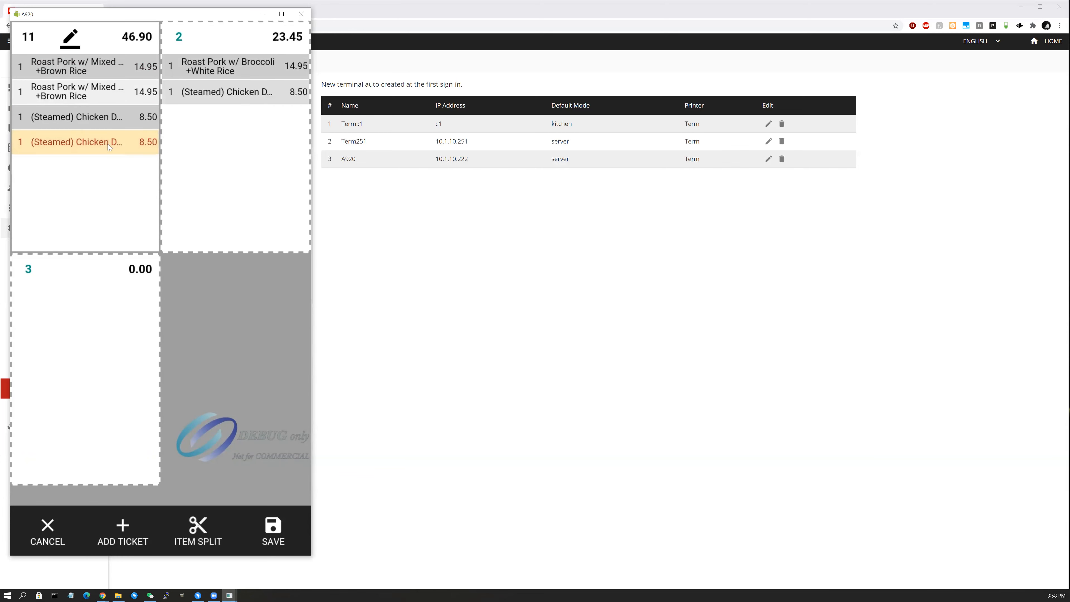
pyautogui.click(86, 274)
pyautogui.click(117, 121)
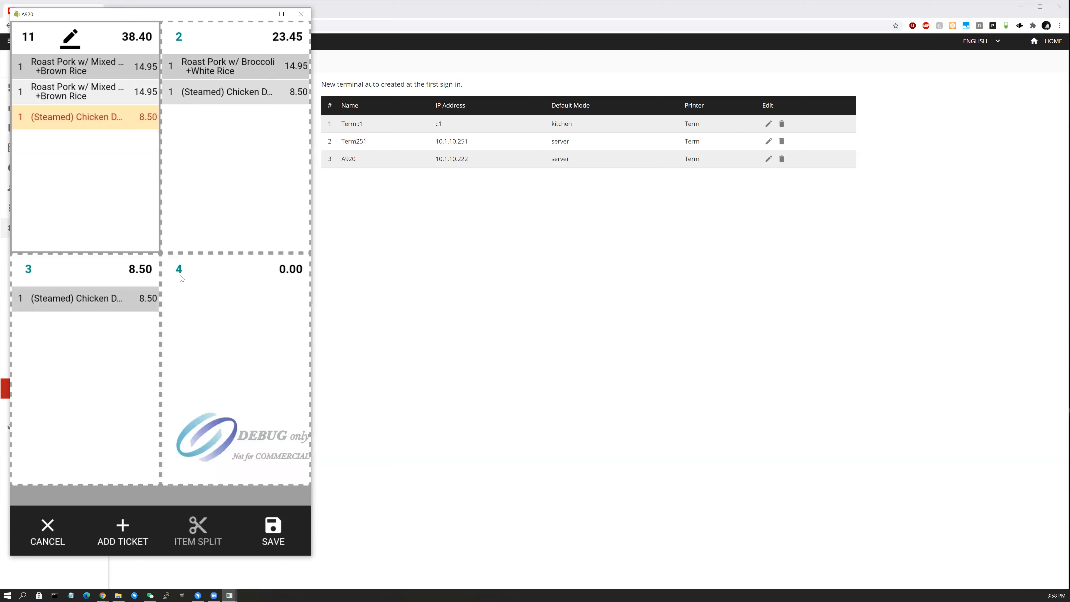
pyautogui.click(183, 277)
pyautogui.click(274, 536)
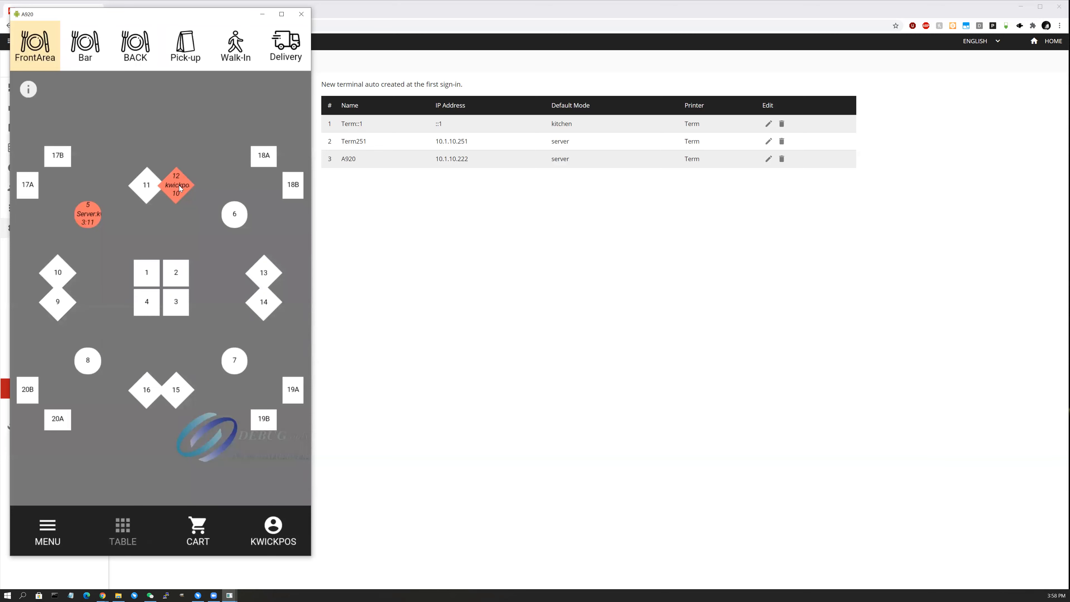
# Try paying the empty cart, dismiss the cash-or-card notice, and return to the table floor plan.
pyautogui.click(194, 535)
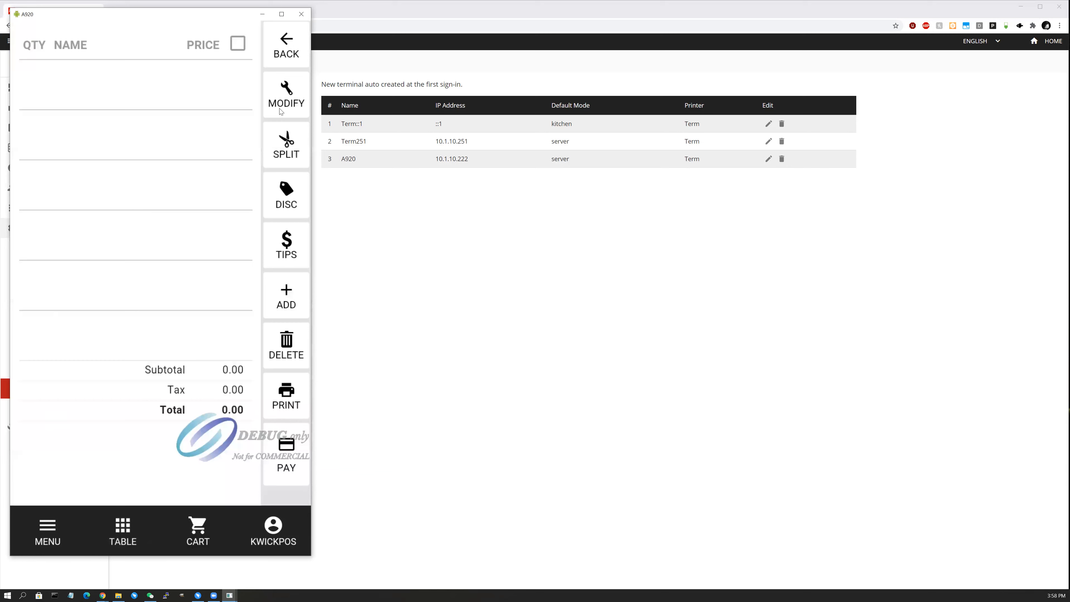
pyautogui.click(293, 467)
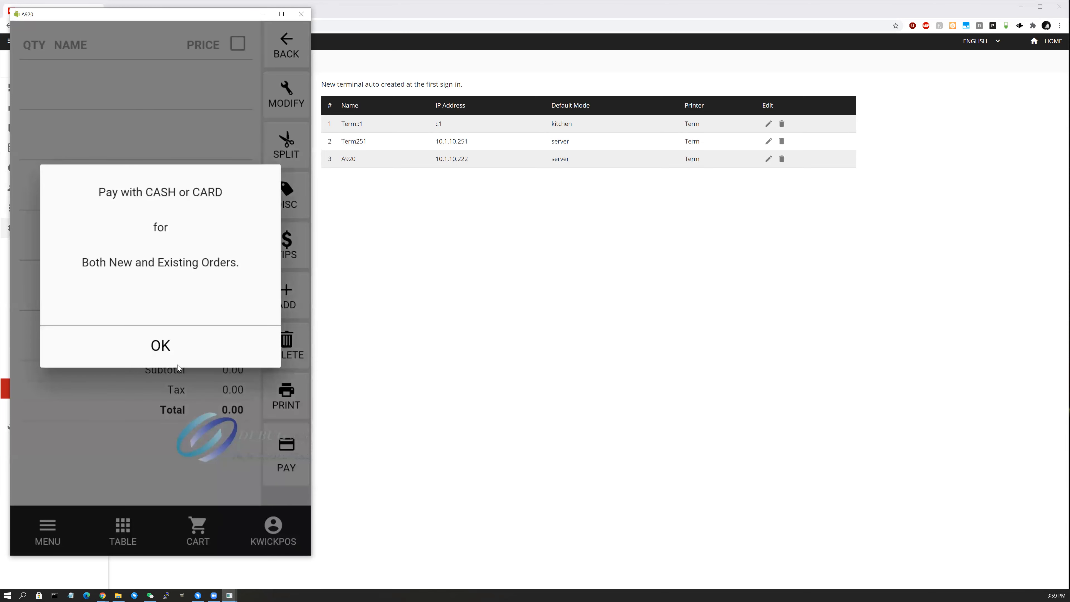
pyautogui.click(181, 365)
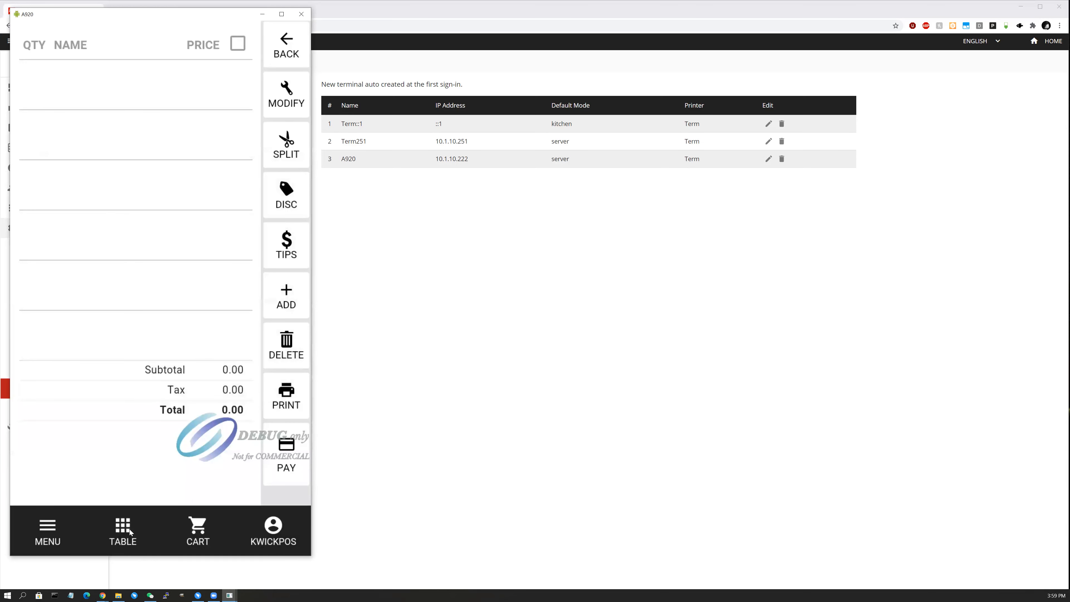
pyautogui.click(133, 530)
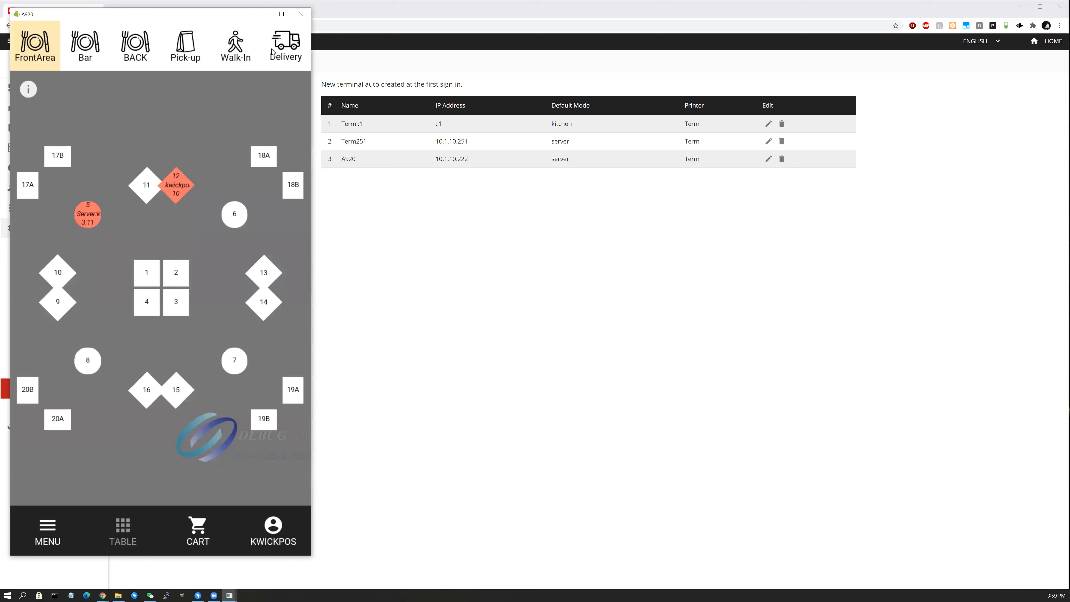
# Open walk-in ticket #14, pay its 9.20 by card, then back out of the credit sale screen.
pyautogui.click(235, 53)
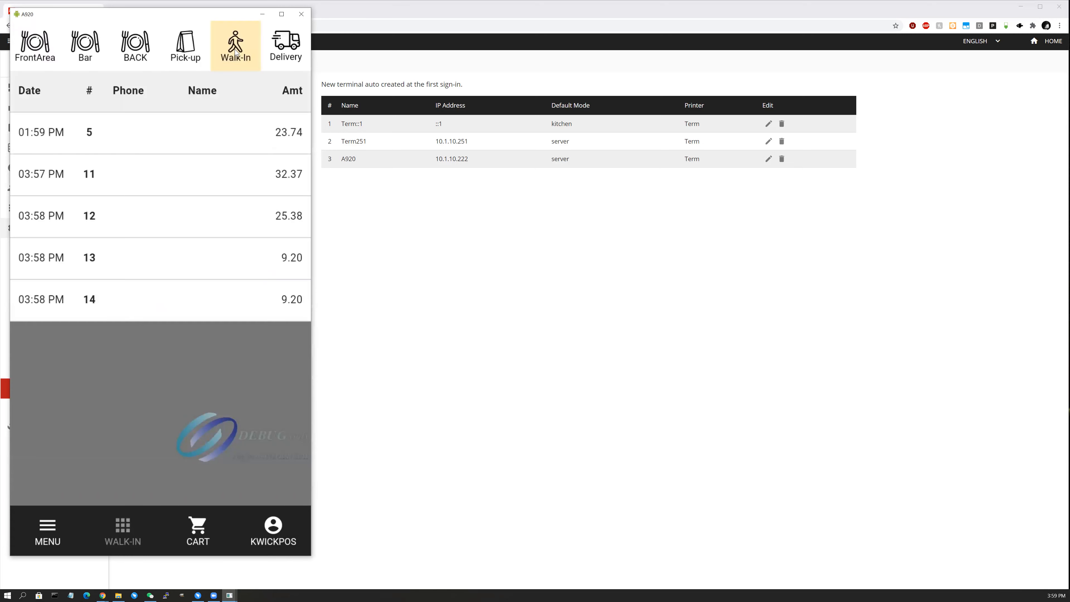
pyautogui.click(176, 299)
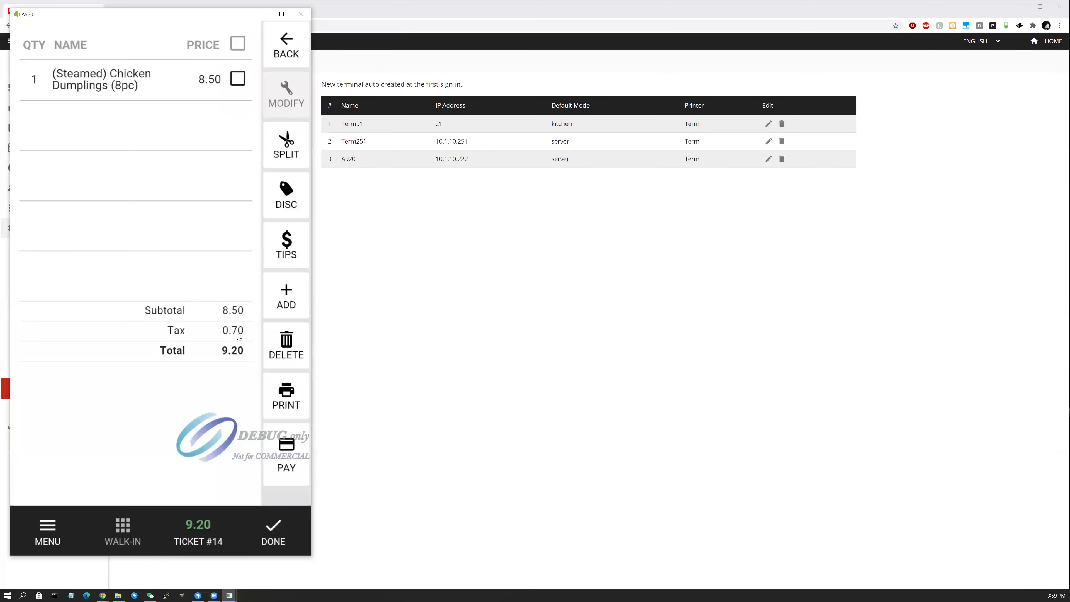
pyautogui.click(283, 451)
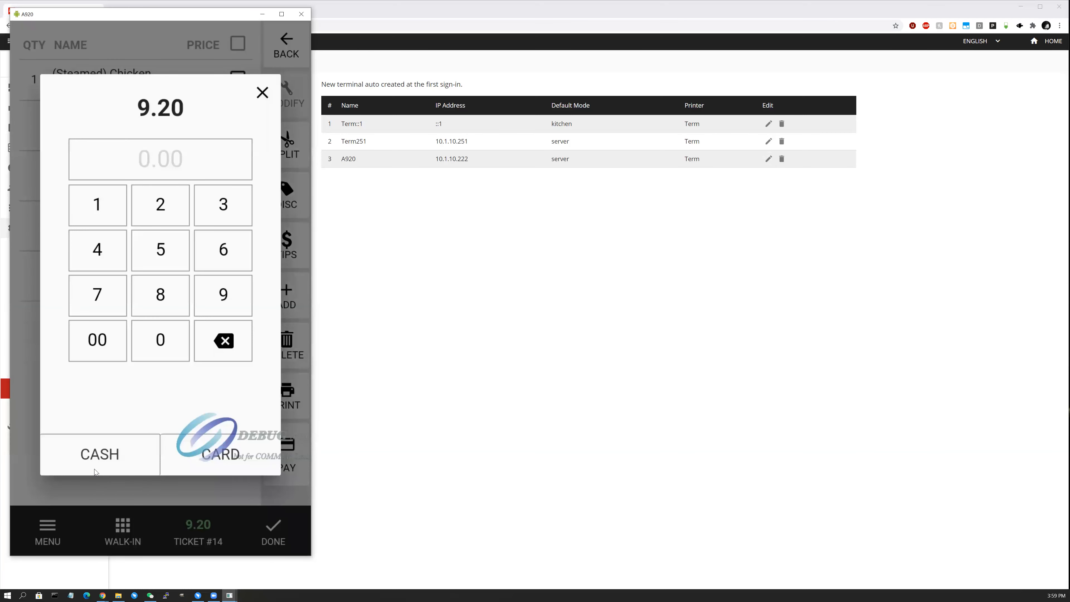
pyautogui.click(209, 467)
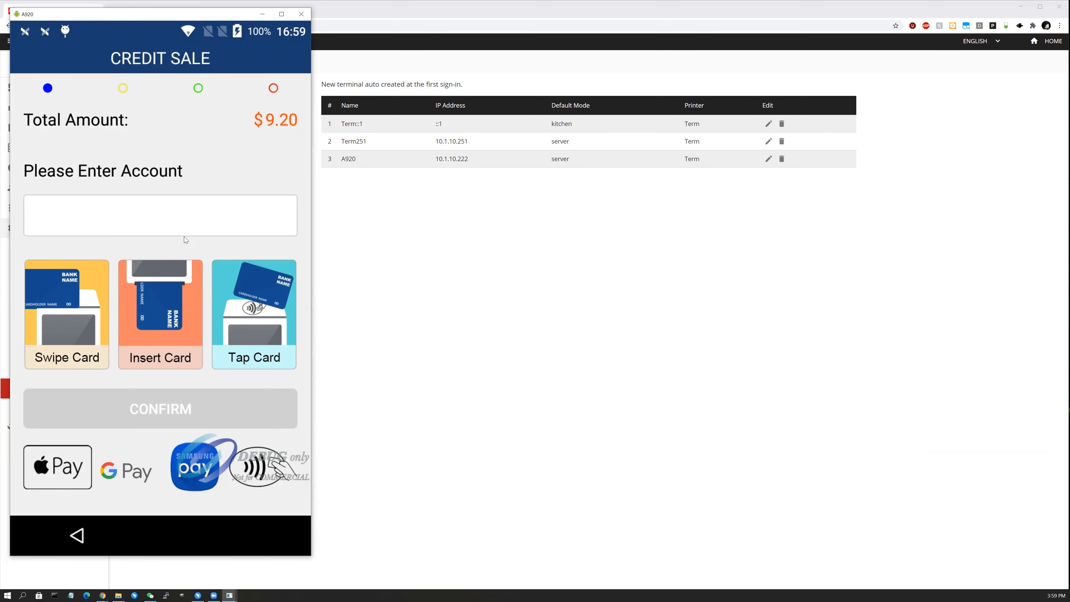
pyautogui.click(78, 536)
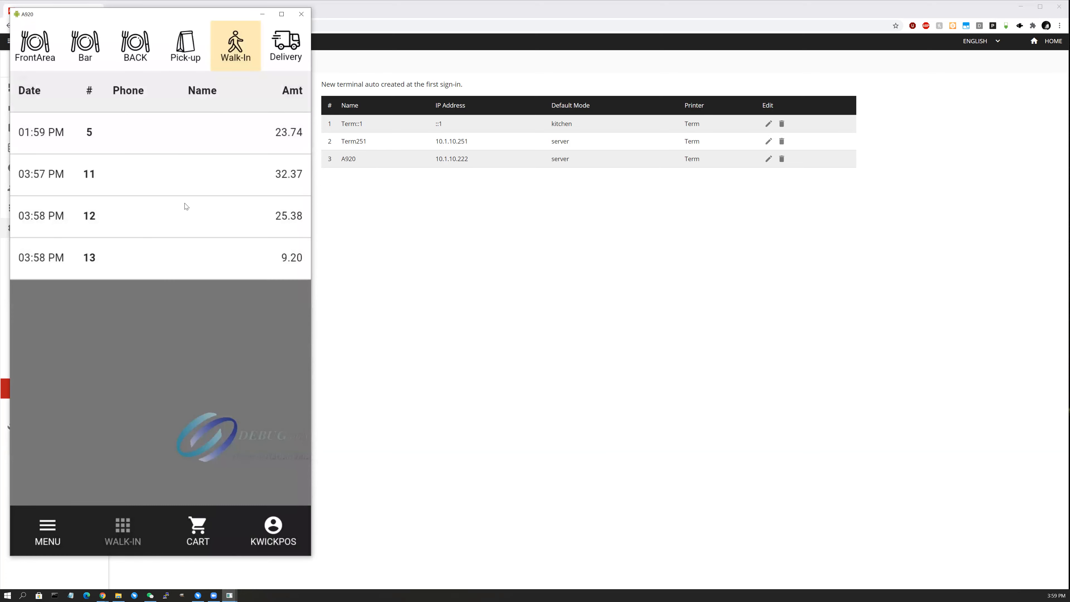
# Pay walk-in ticket #12 in cash: 5.00 first, then the remaining 20.38 with $0.00 change.
pyautogui.click(188, 227)
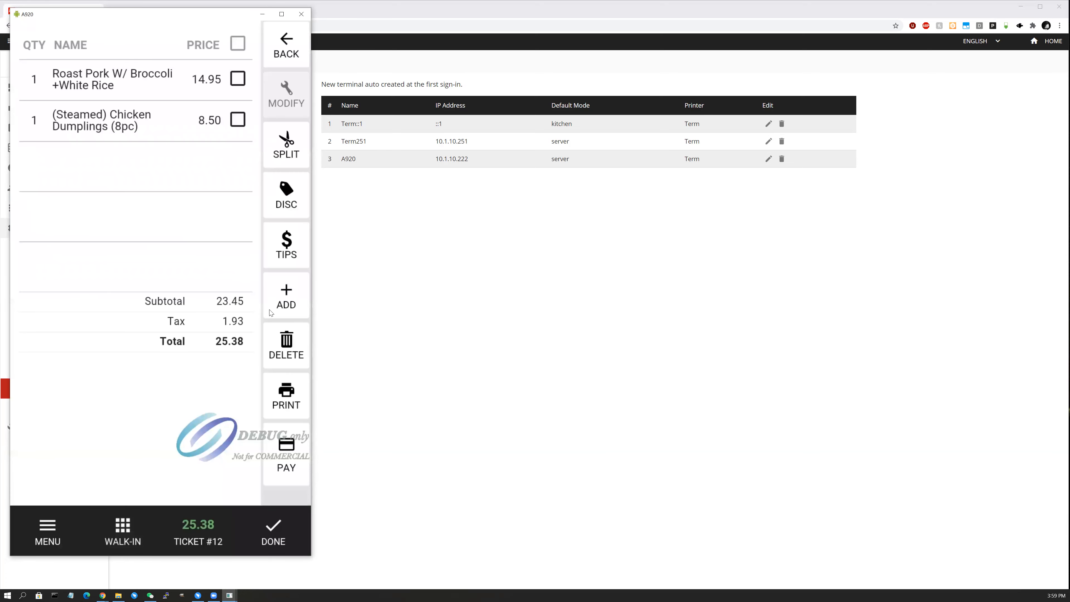
pyautogui.click(295, 479)
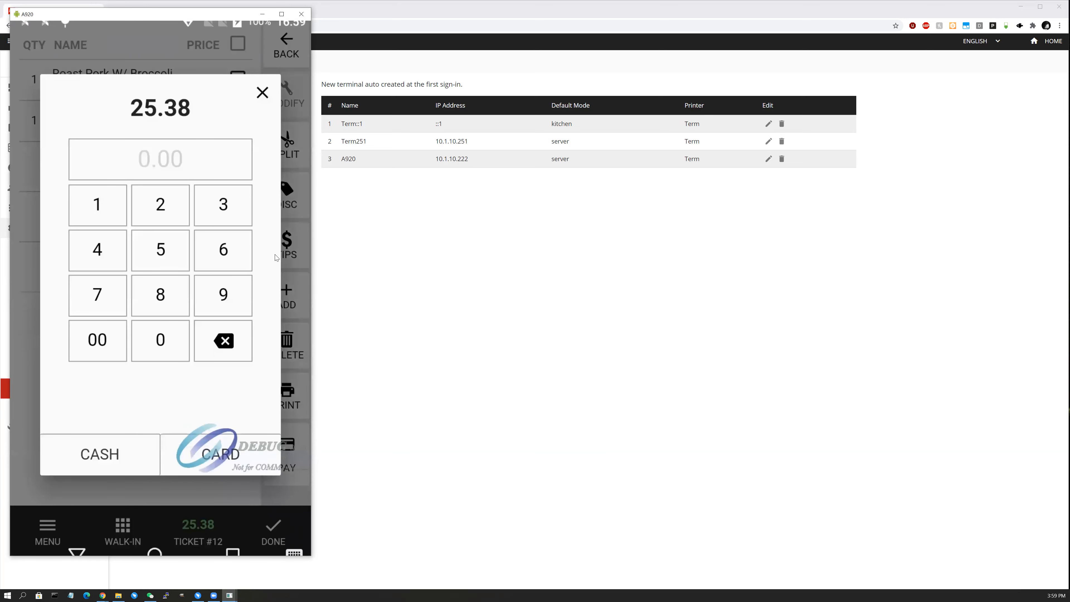
pyautogui.write('5.00')
pyautogui.click(48, 266)
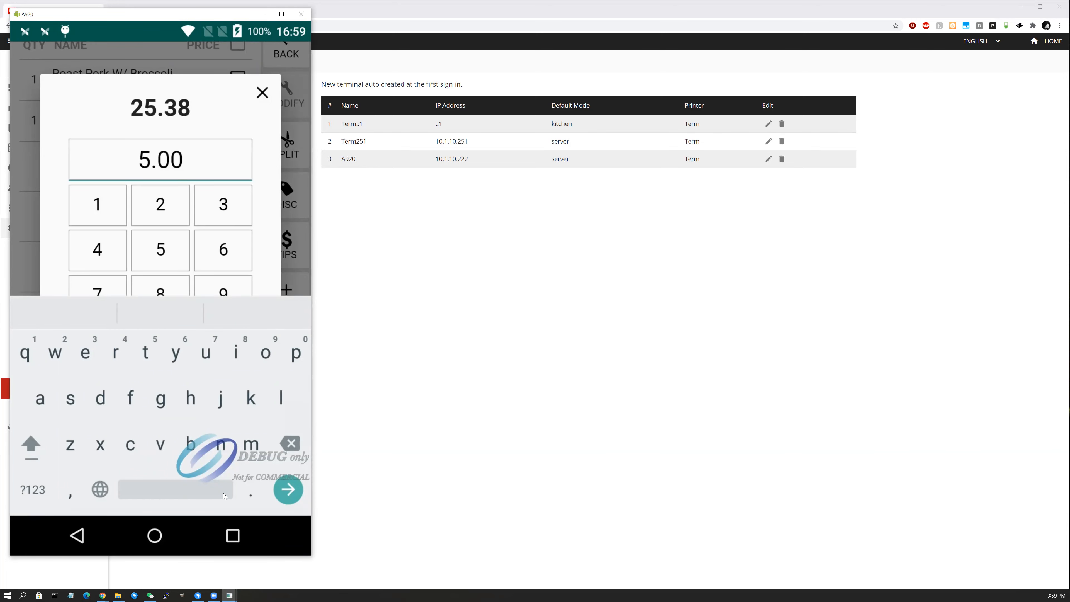
pyautogui.click(129, 464)
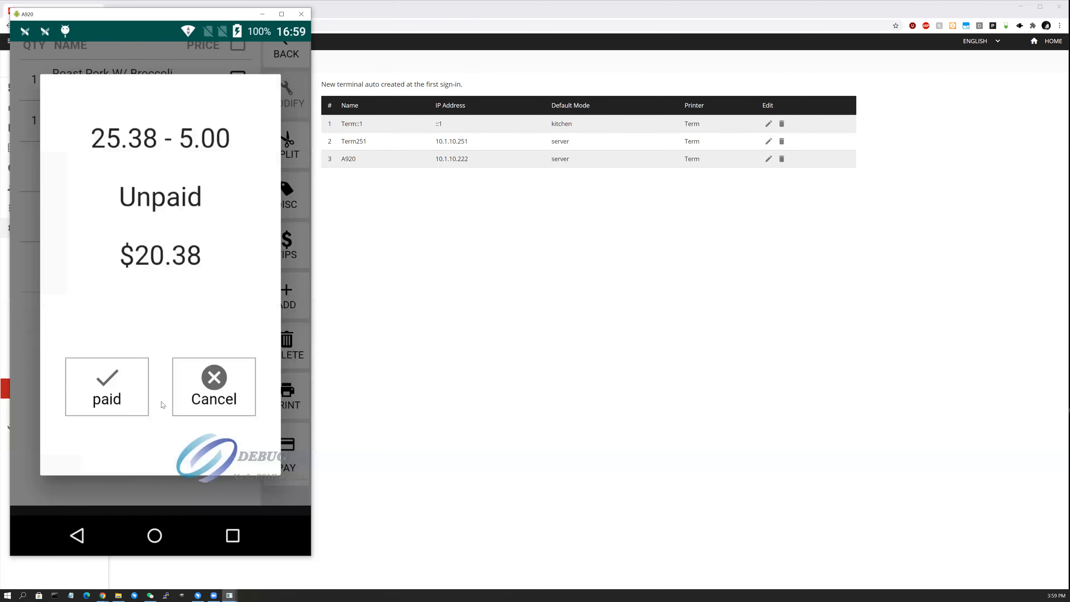
pyautogui.click(135, 405)
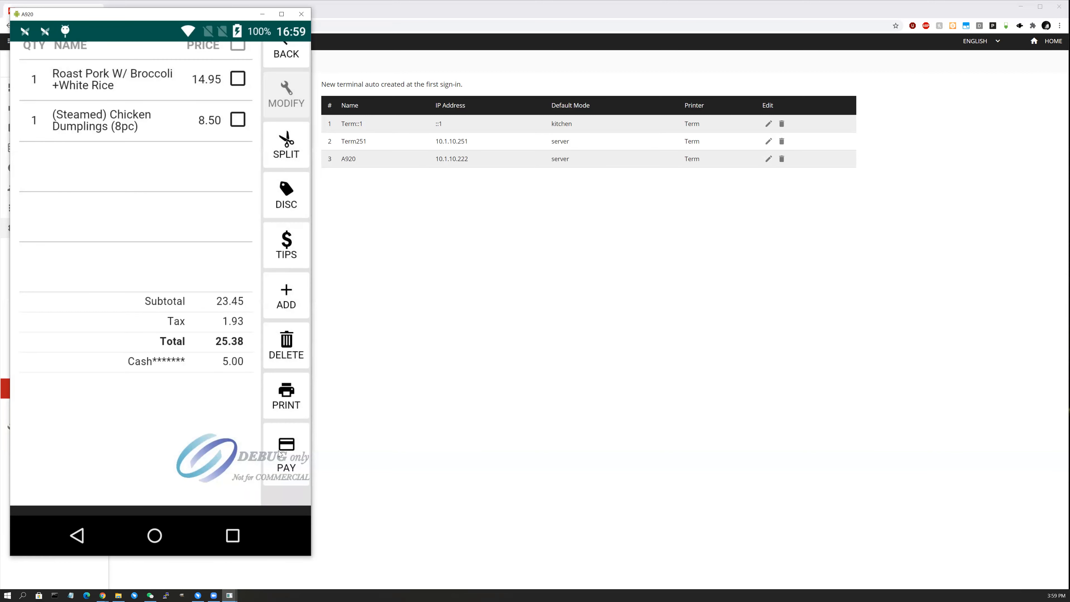
pyautogui.click(281, 453)
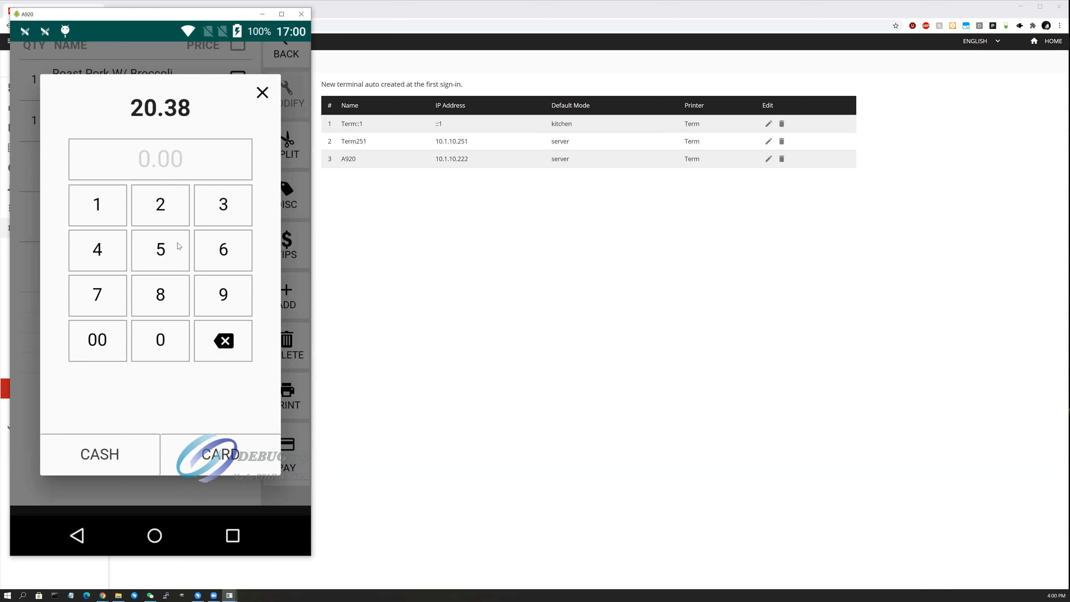
pyautogui.click(112, 466)
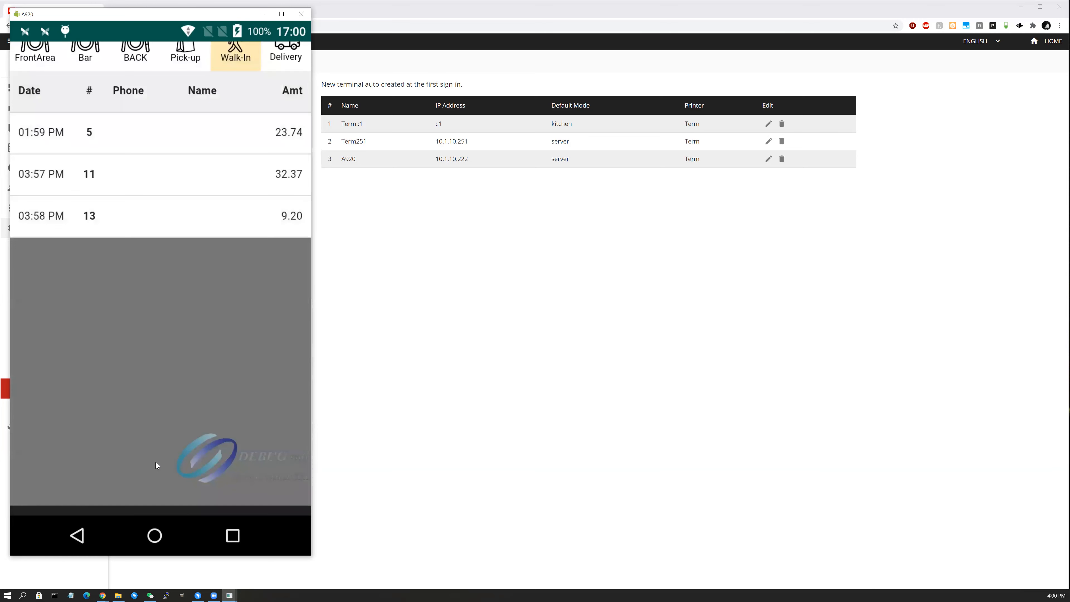
# Exit KwickPOS to the A920 home screen and launch KwickGate.
pyautogui.click(77, 536)
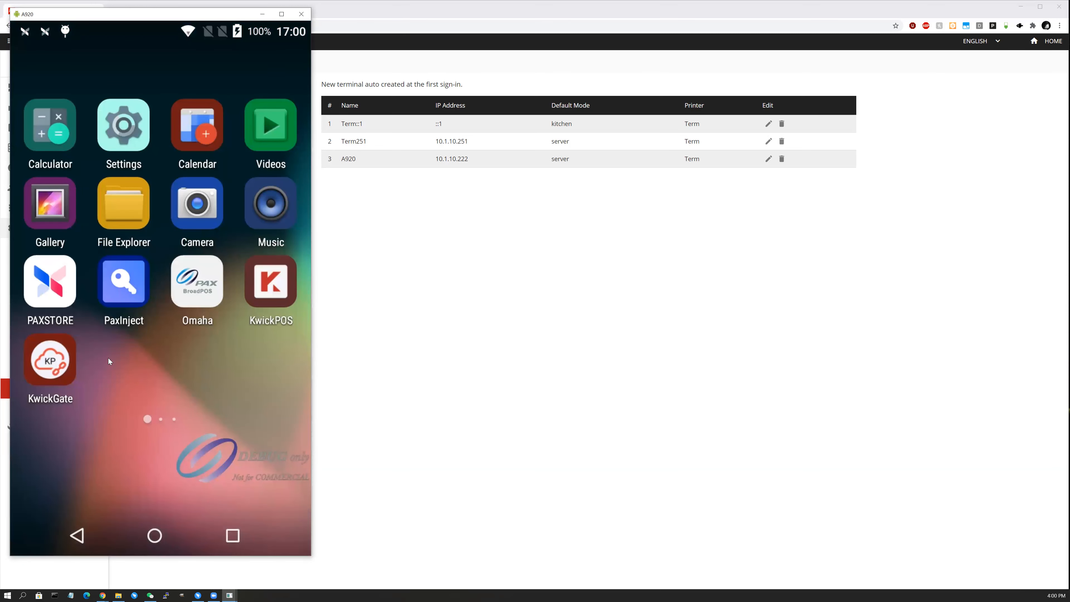
pyautogui.click(72, 358)
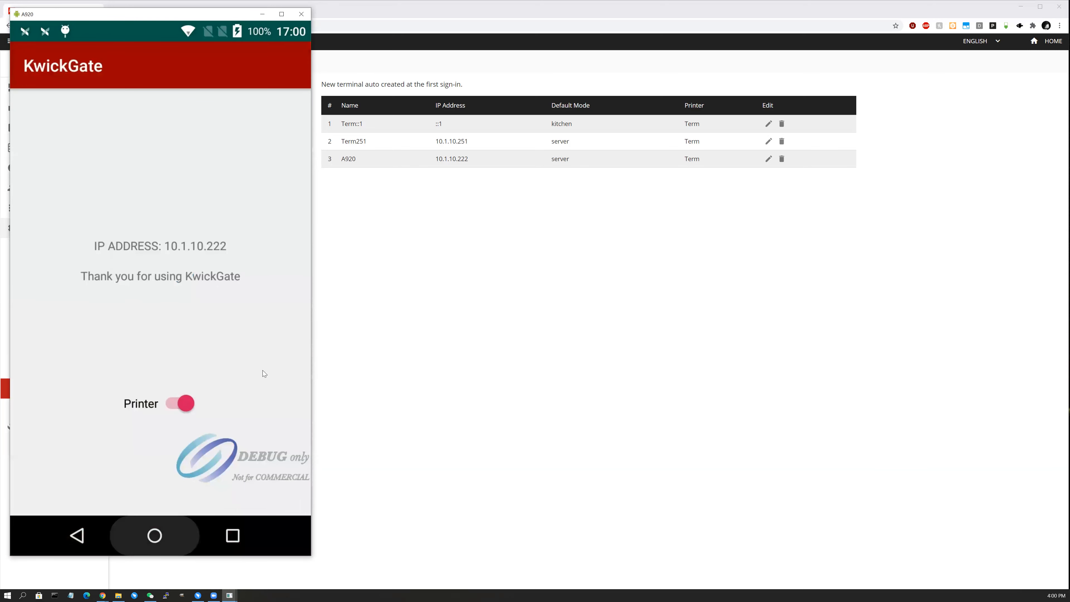
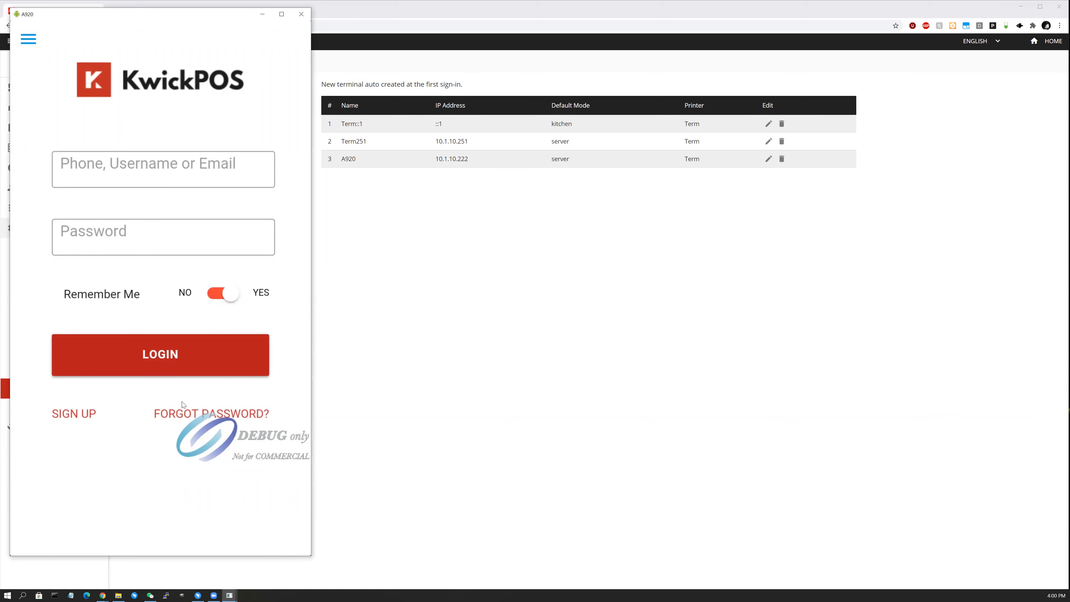
# Point the A920 KwickPOS app at server 10.1.10.111 and log in.
pyautogui.click(29, 41)
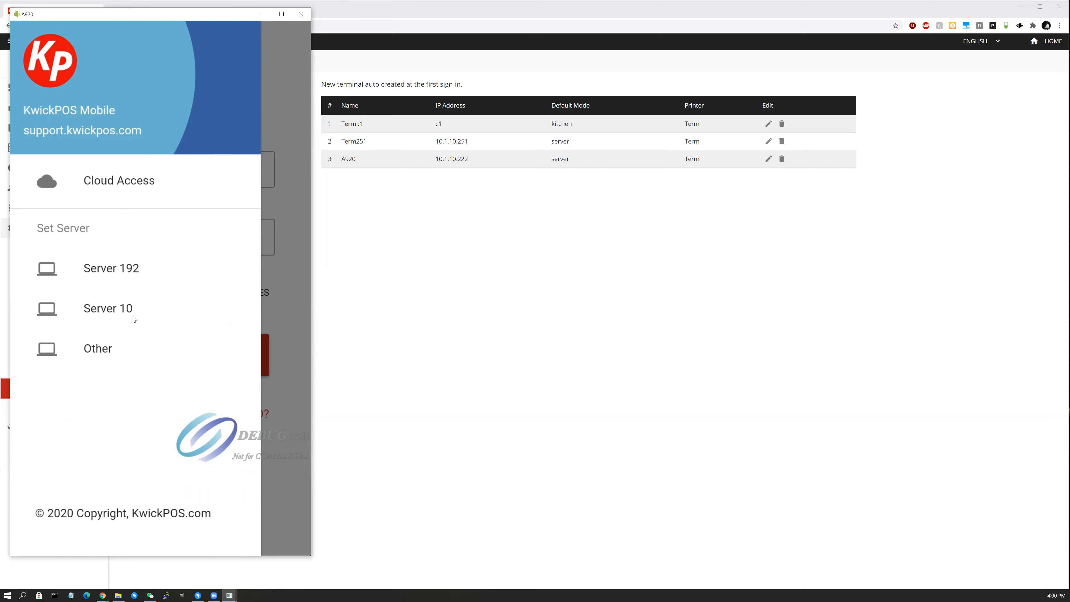
pyautogui.click(120, 356)
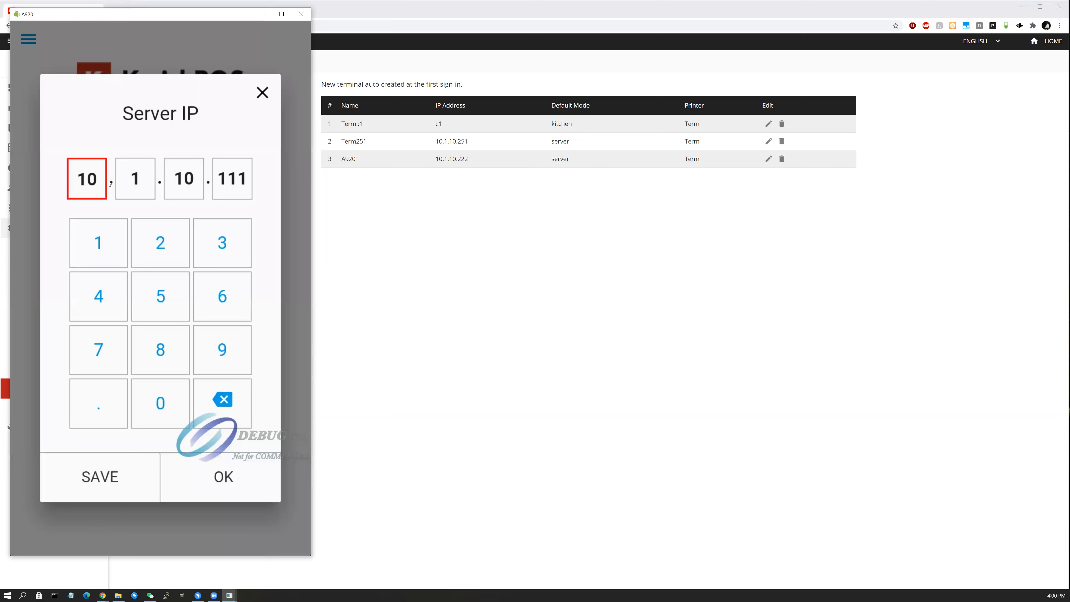
pyautogui.click(223, 478)
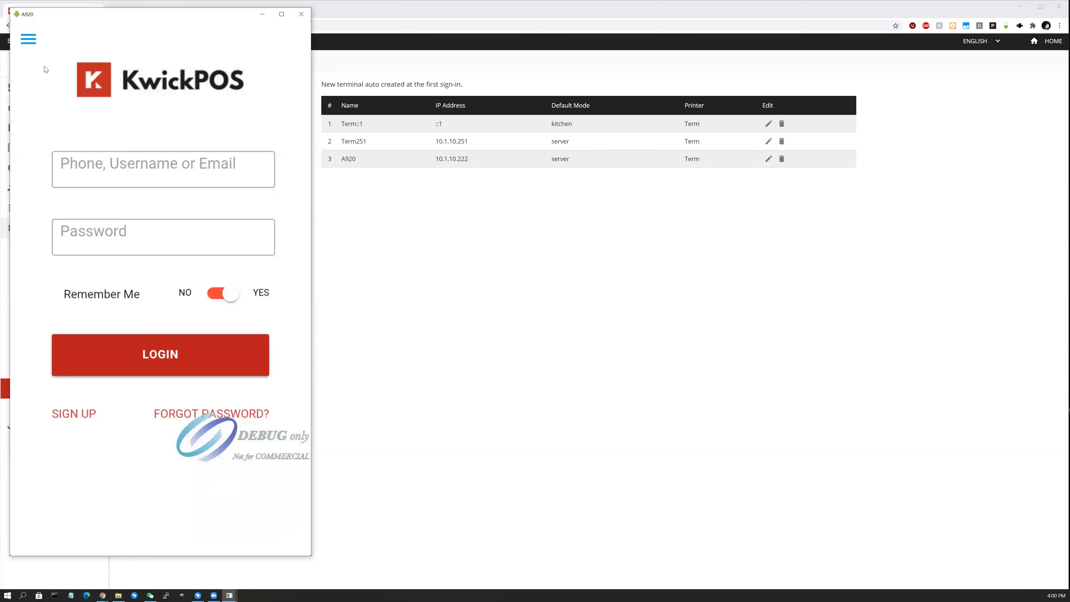
pyautogui.click(51, 59)
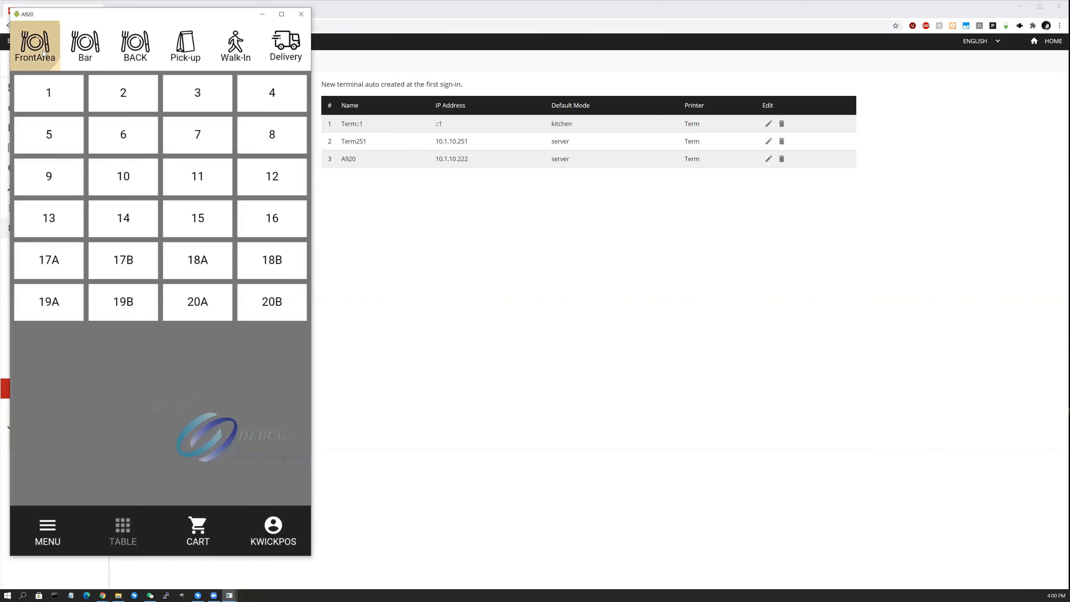
# Browse the floor map and order cart, then bring up the clock-in and logout options.
pyautogui.click(43, 53)
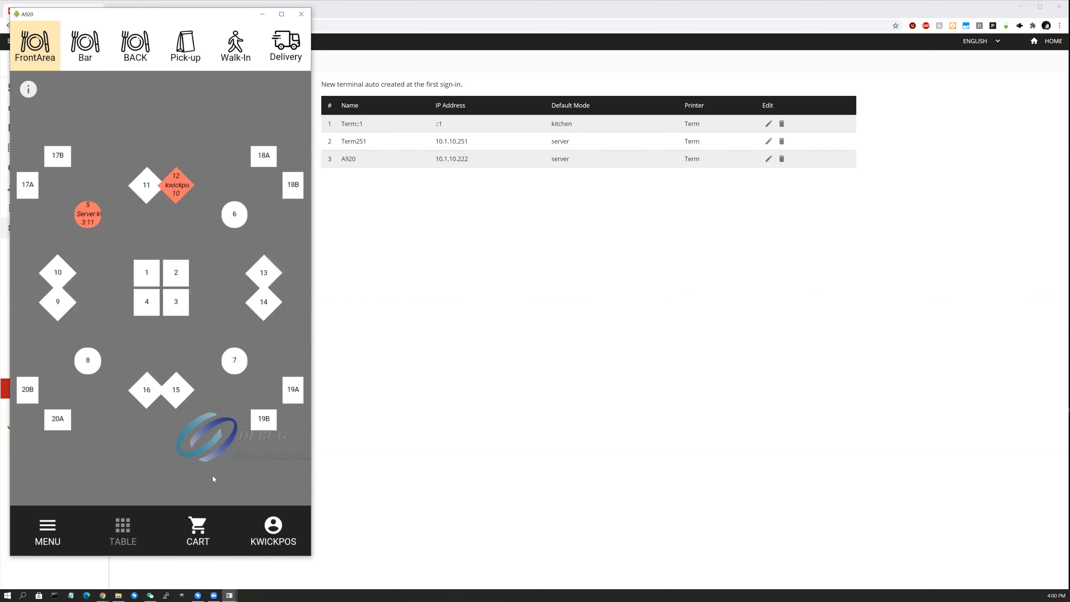
pyautogui.click(200, 530)
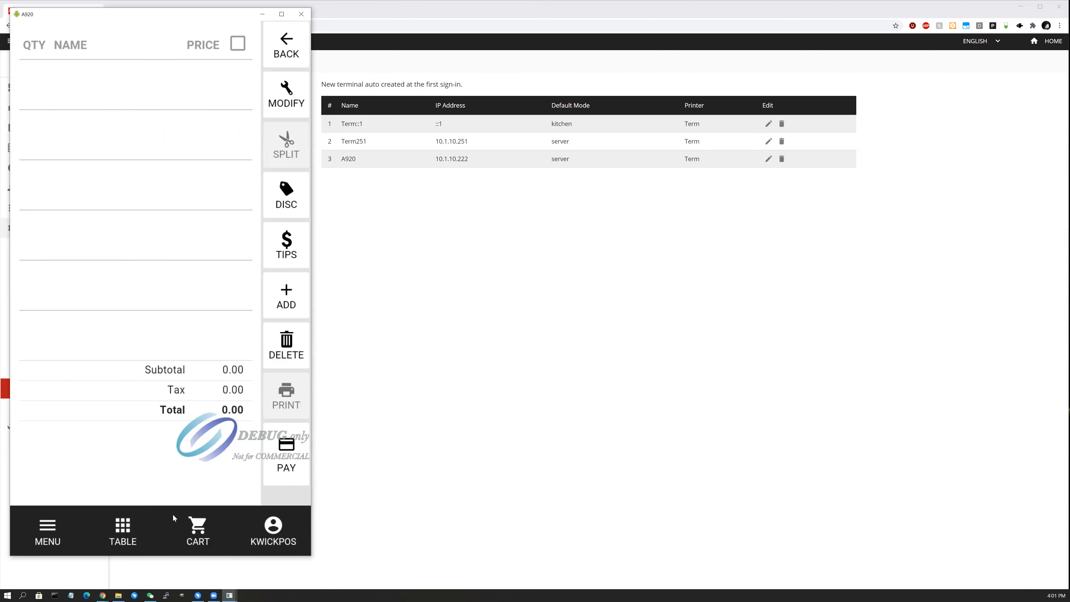
pyautogui.click(193, 528)
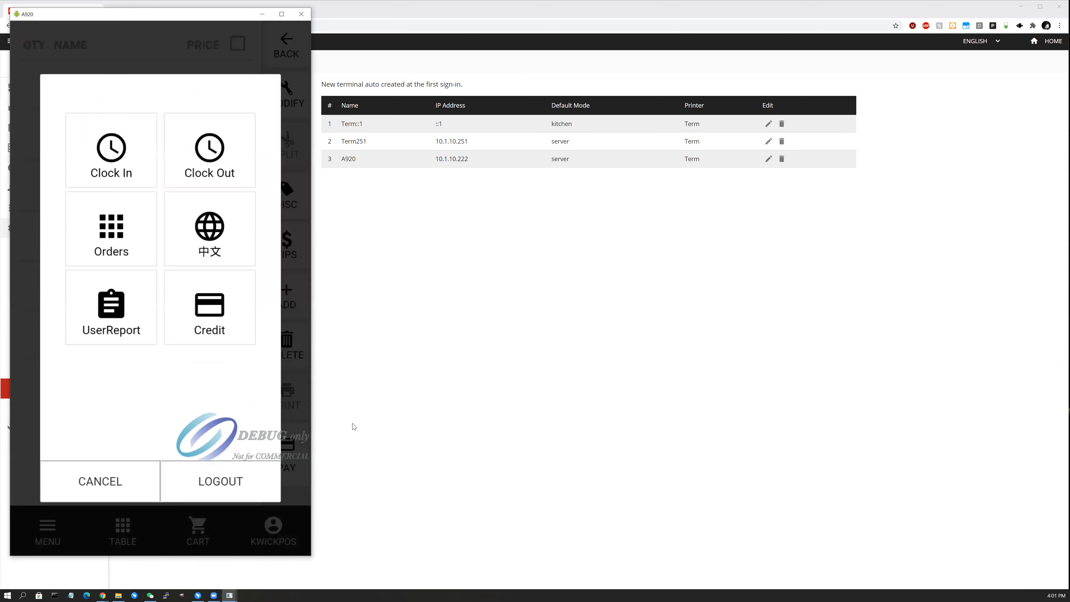
pyautogui.click(118, 483)
pyautogui.click(282, 534)
# Add printer A920 at 10.1.10.222 as an Android receipt printer in the back office.
pyautogui.click(262, 16)
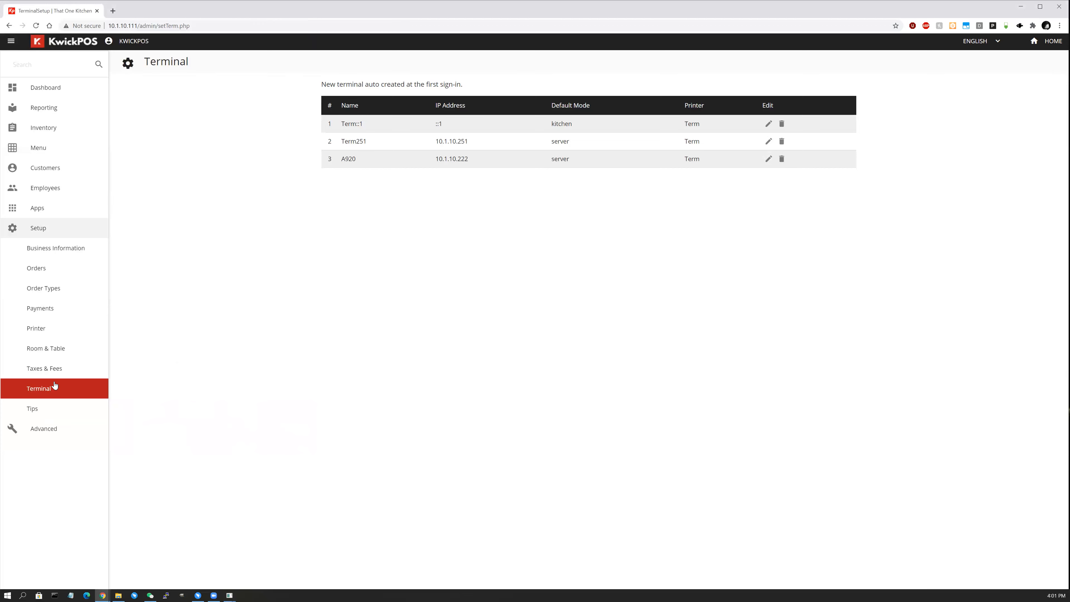
pyautogui.click(52, 333)
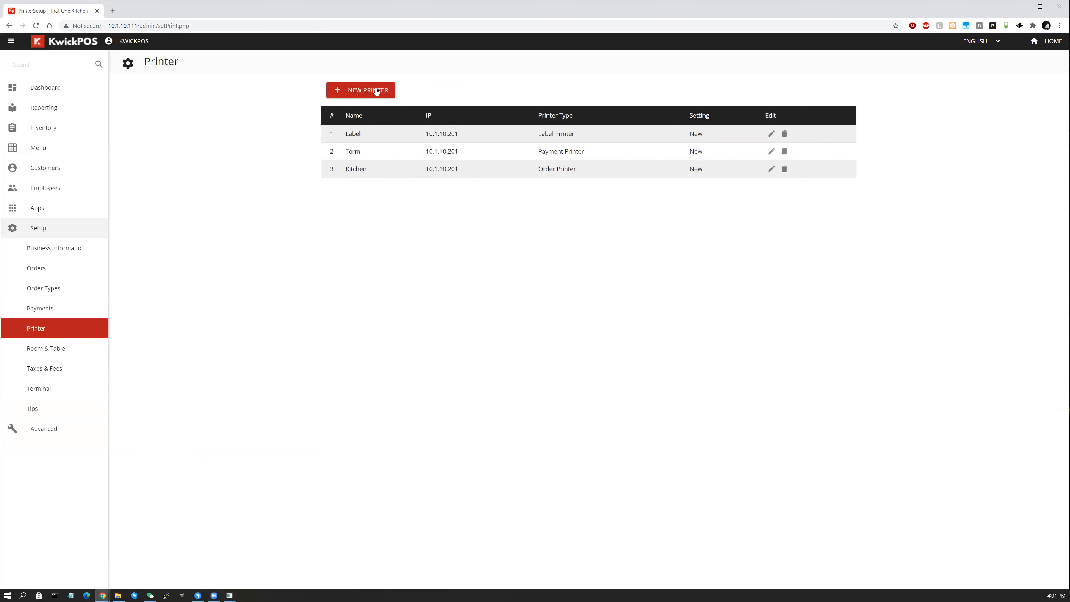
pyautogui.click(376, 90)
pyautogui.click(465, 142)
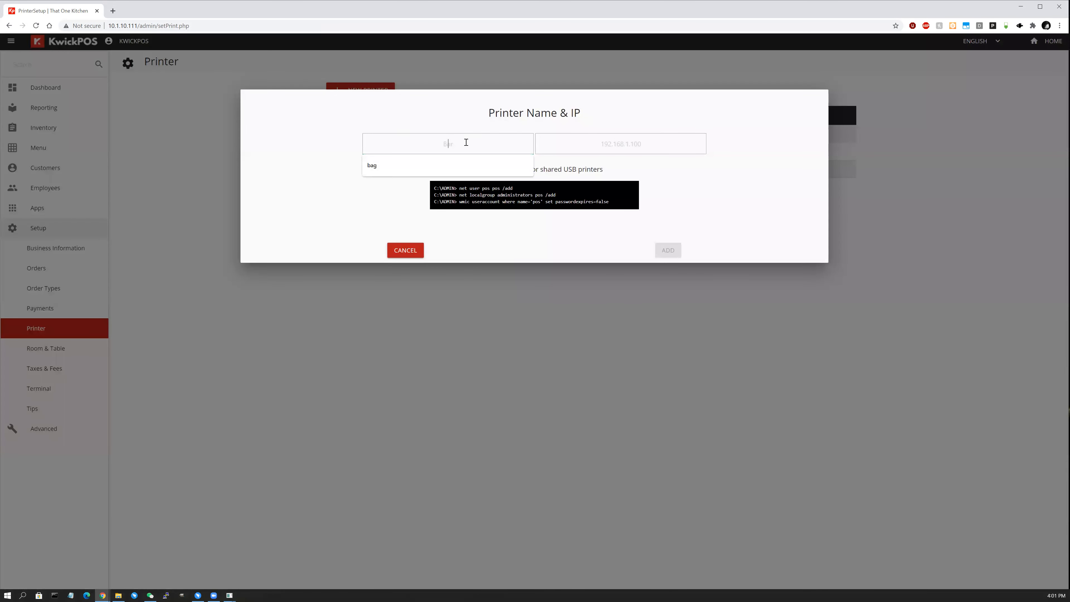
pyautogui.write('A920')
pyautogui.click(625, 149)
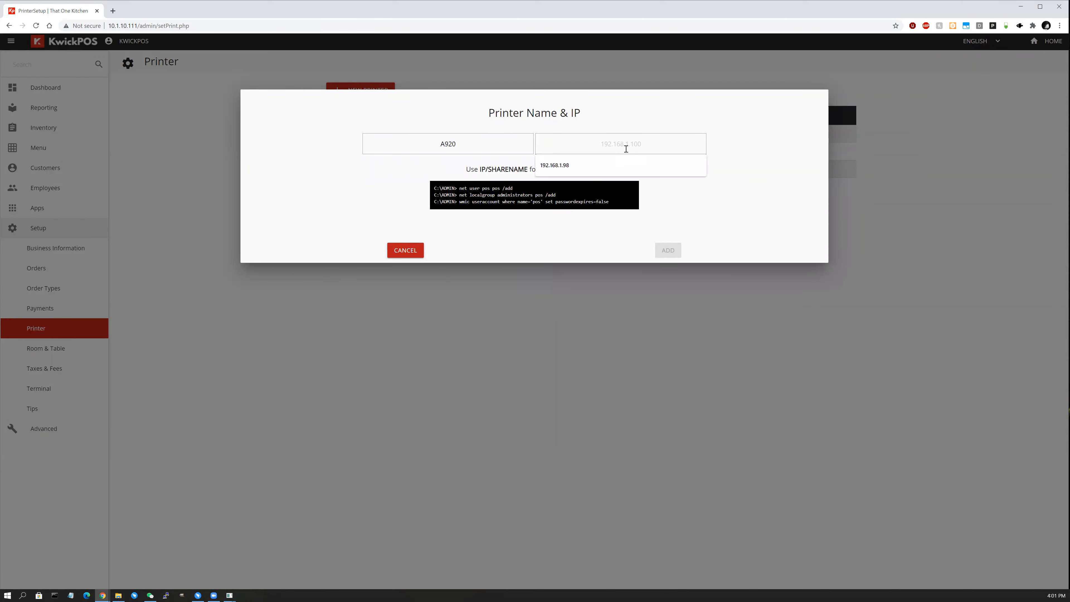
pyautogui.write('10.1')
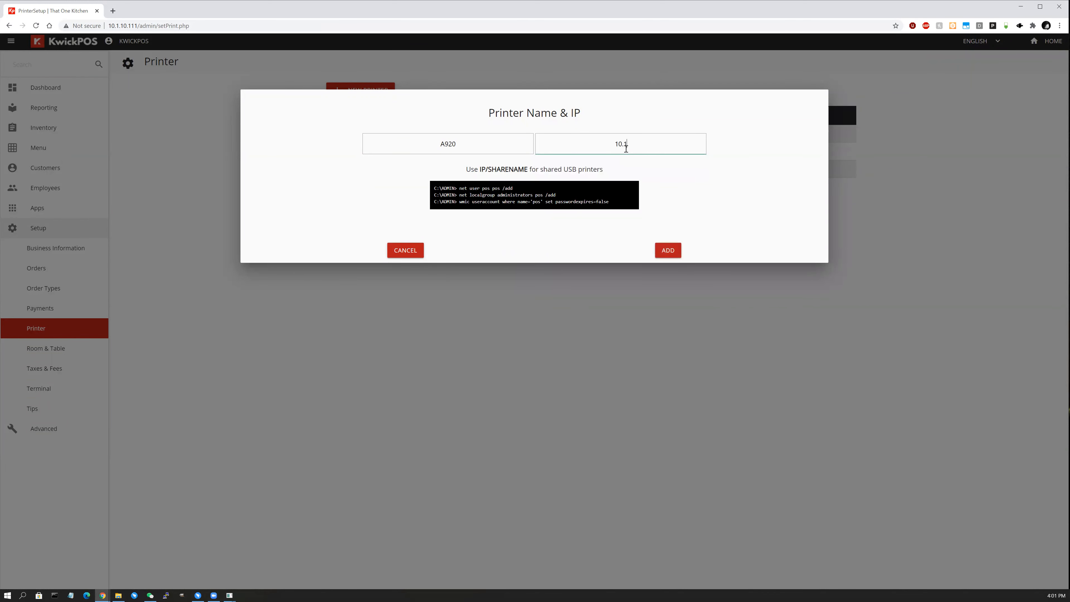
pyautogui.write('.10.222')
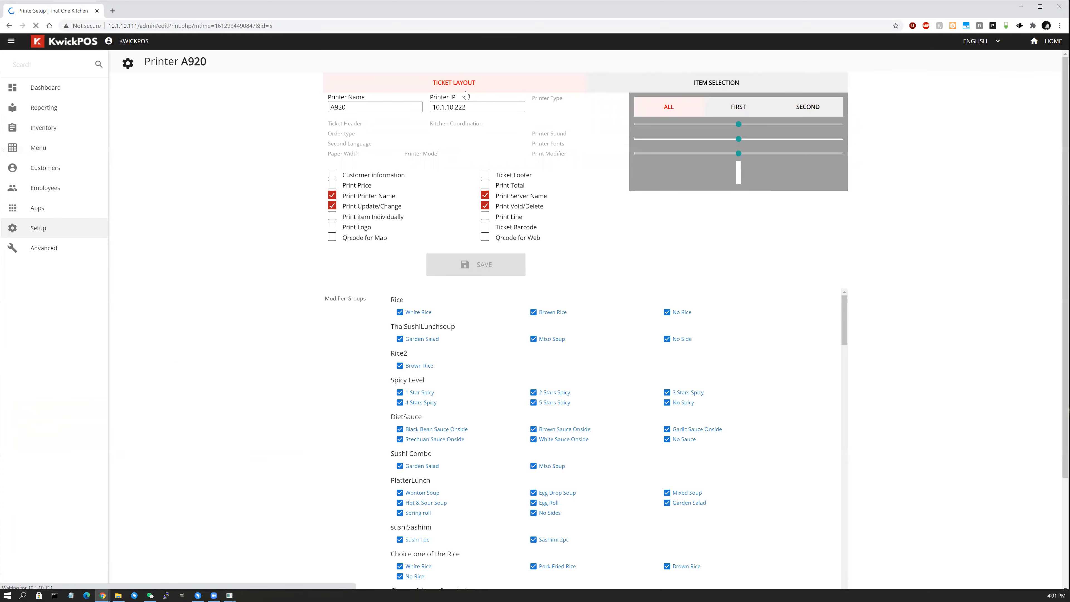
pyautogui.click(581, 113)
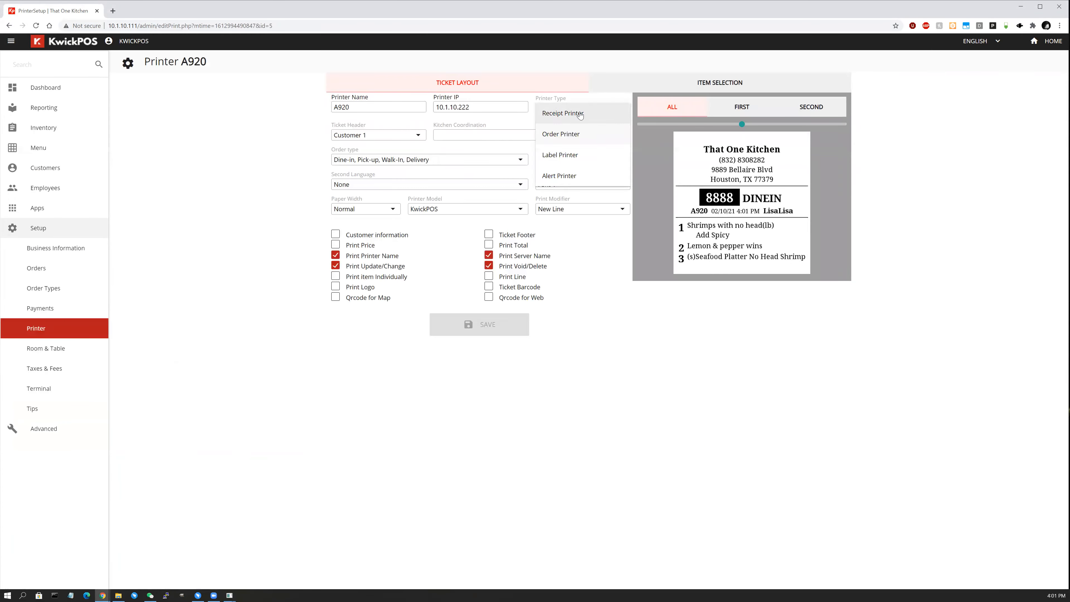
pyautogui.click(580, 114)
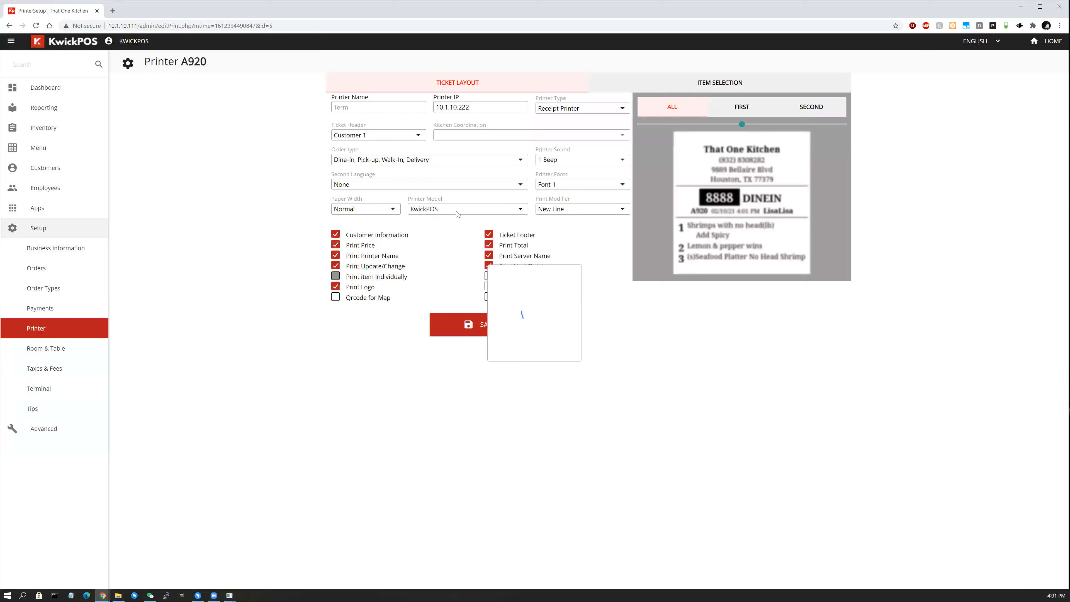
pyautogui.click(456, 213)
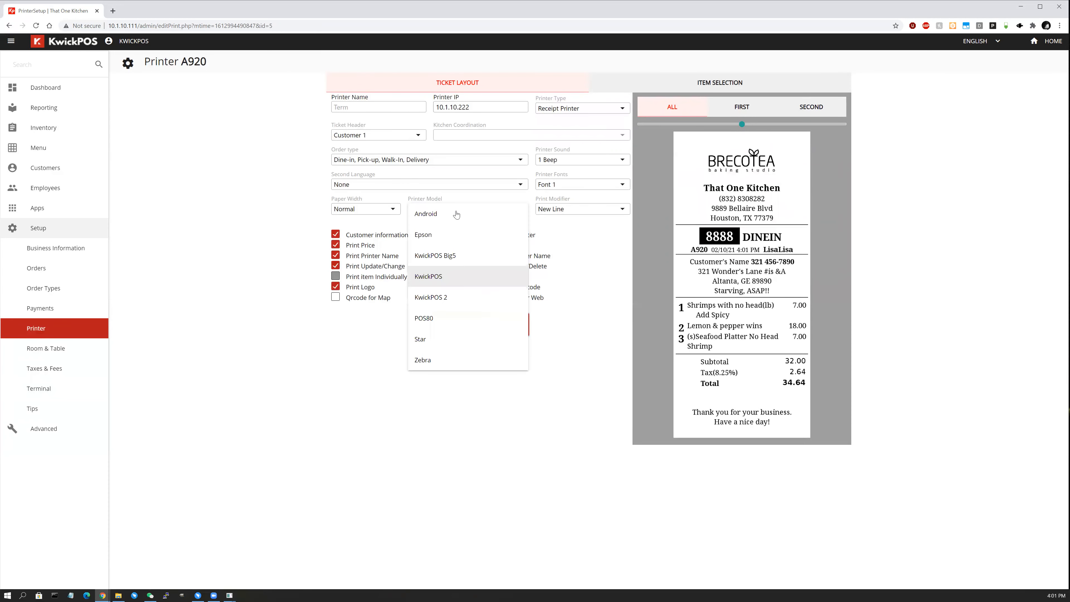
pyautogui.click(435, 216)
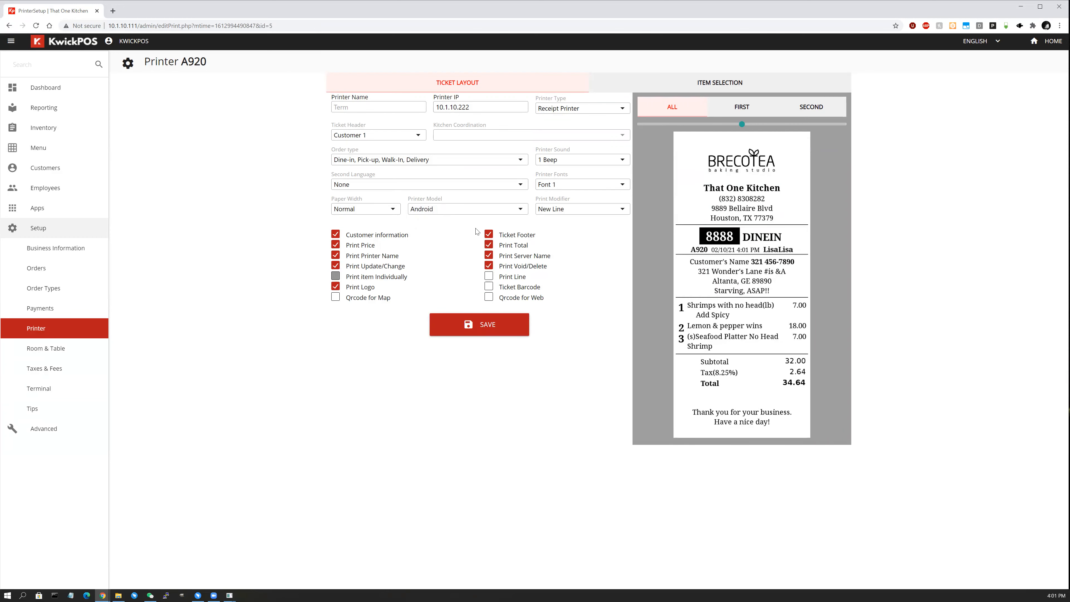
pyautogui.click(486, 333)
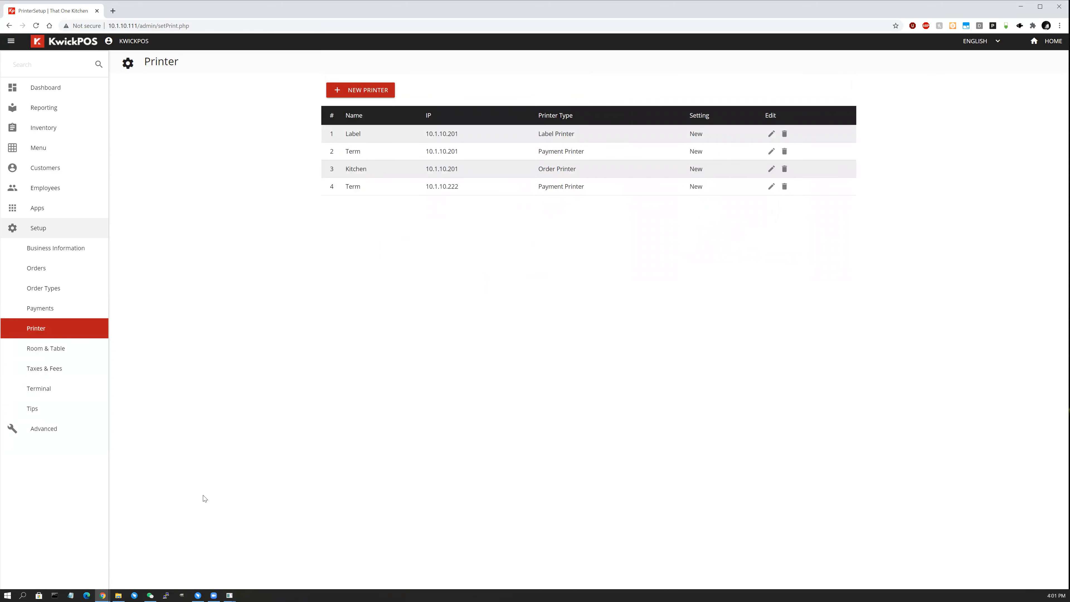
# Check the A920 terminal window, then rename the 10.1.10.222 printer from 'Term' to 'A920' and save.
pyautogui.click(229, 595)
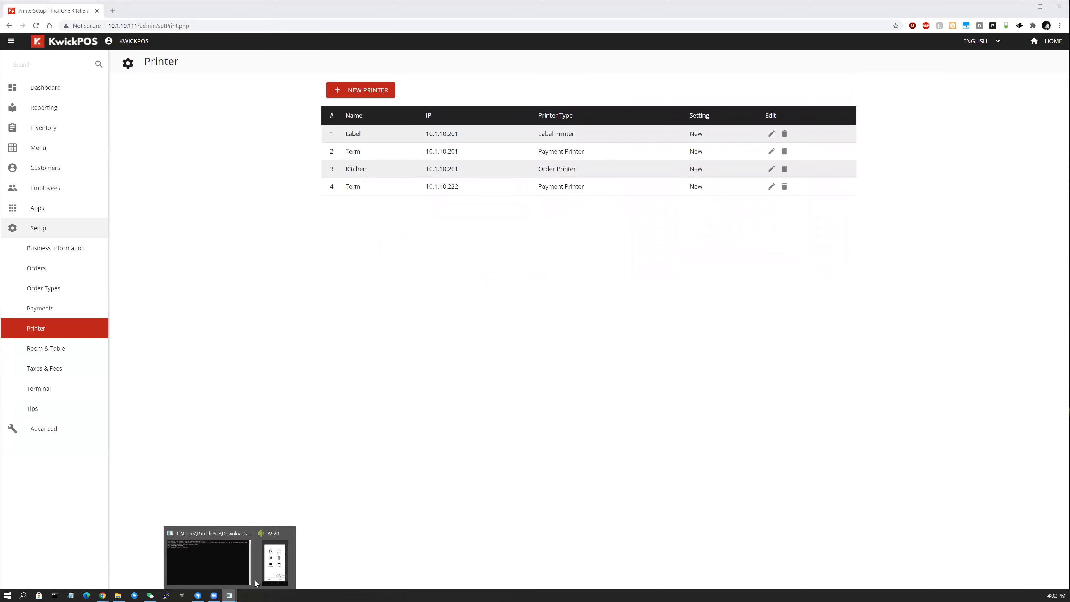
pyautogui.click(272, 562)
pyautogui.click(518, 378)
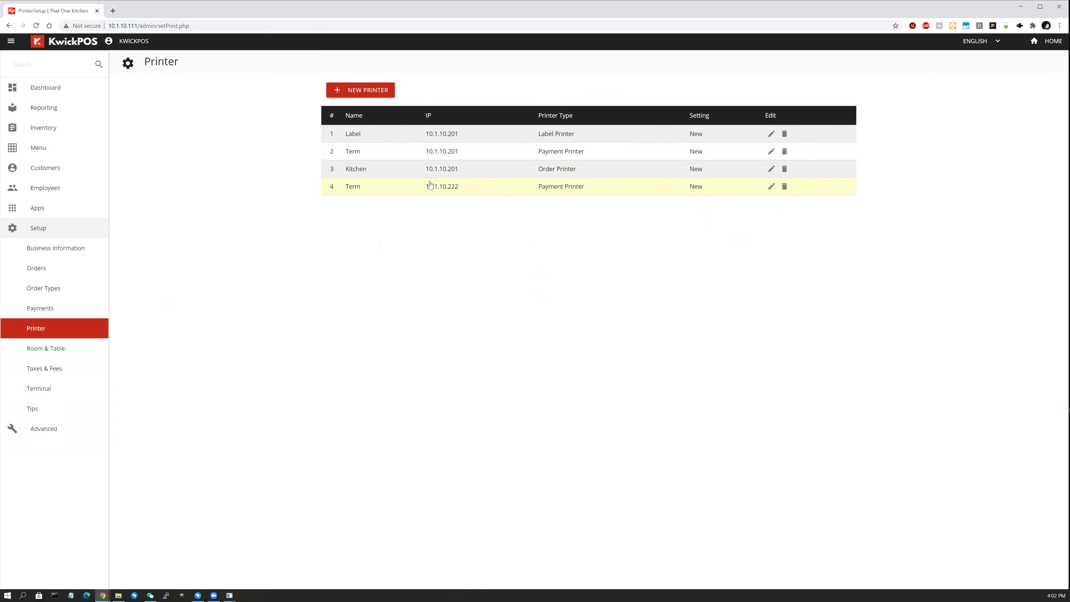
pyautogui.click(771, 188)
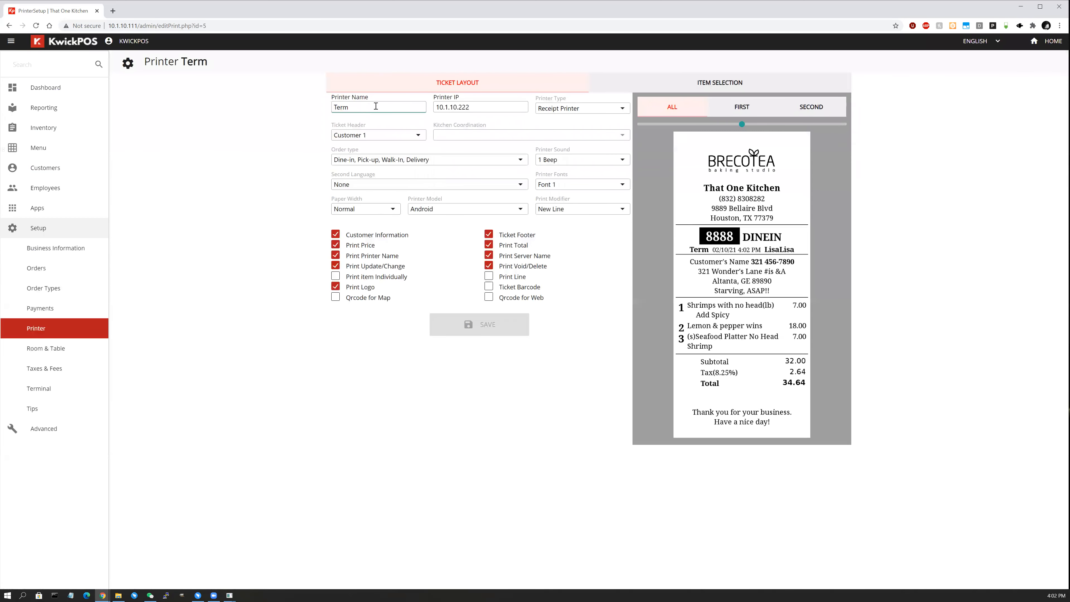
pyautogui.press('BackSpace')
pyautogui.press('BackSpace')
pyautogui.press('BackSpace')
pyautogui.press('BackSpace')
pyautogui.write('A920')
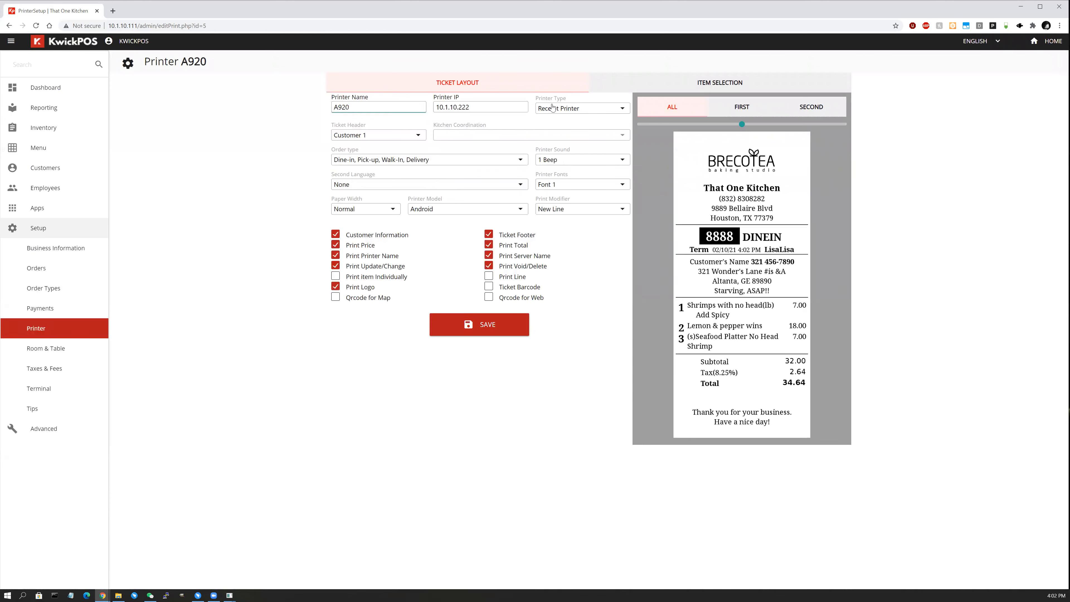
pyautogui.click(484, 331)
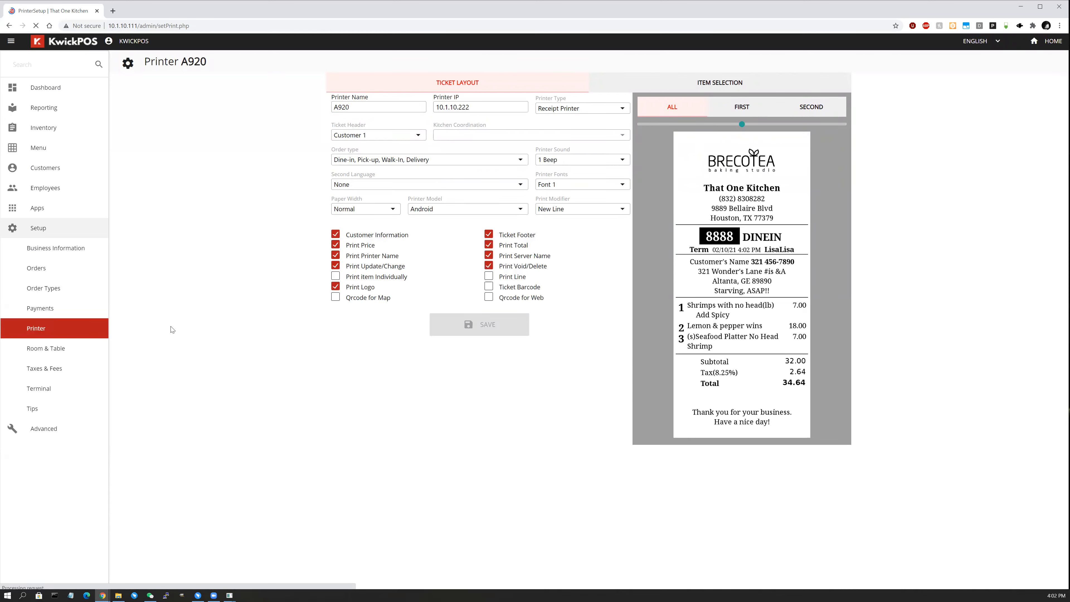
pyautogui.click(55, 393)
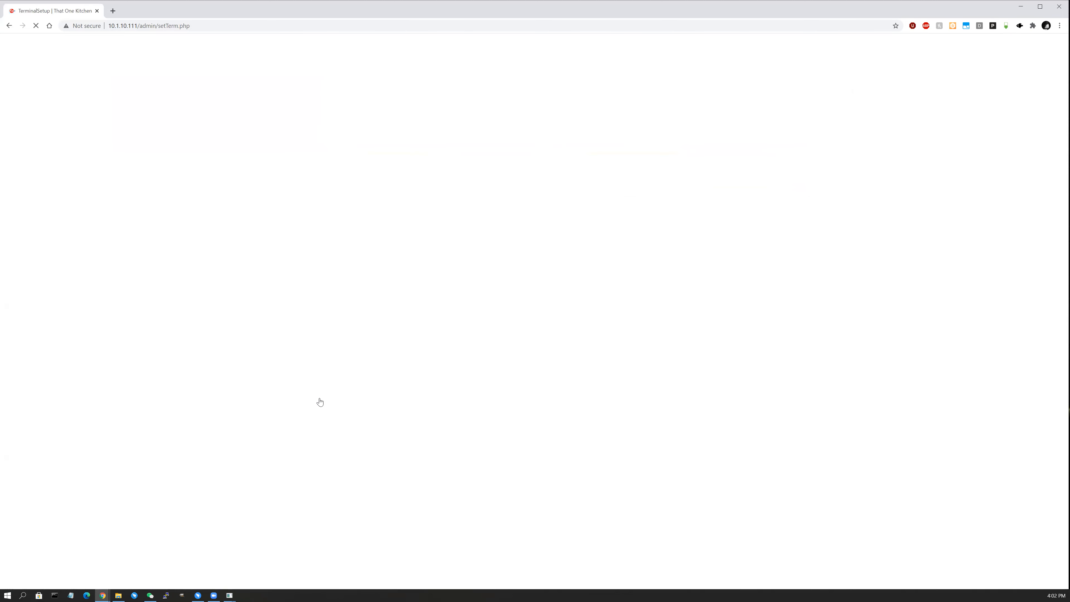
# Assign receipt printer 'A920 10.1.10.222' to the A920 terminal and save.
pyautogui.click(769, 159)
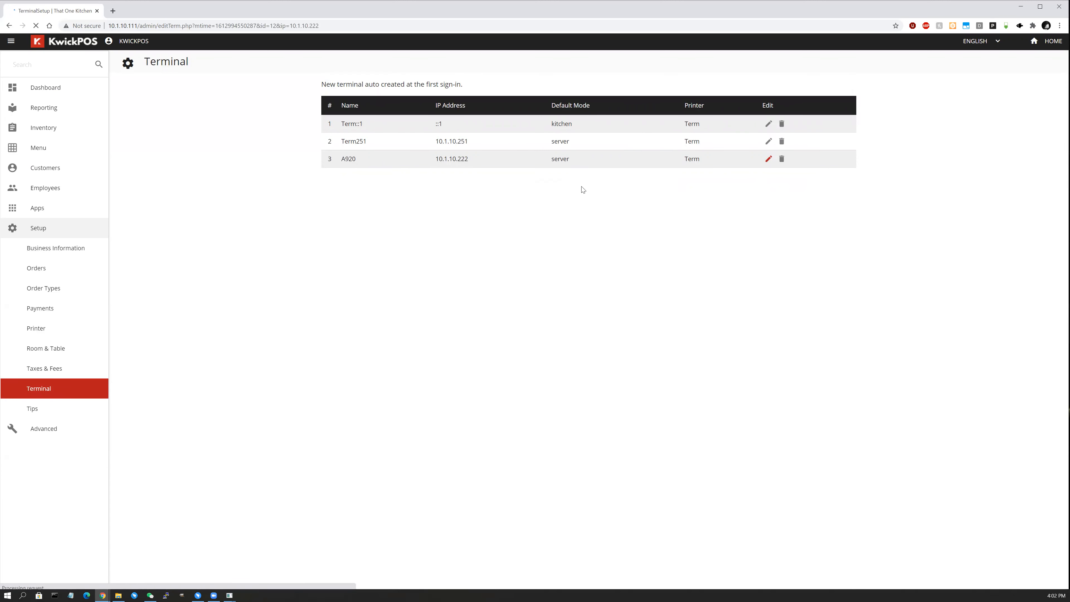
pyautogui.click(544, 167)
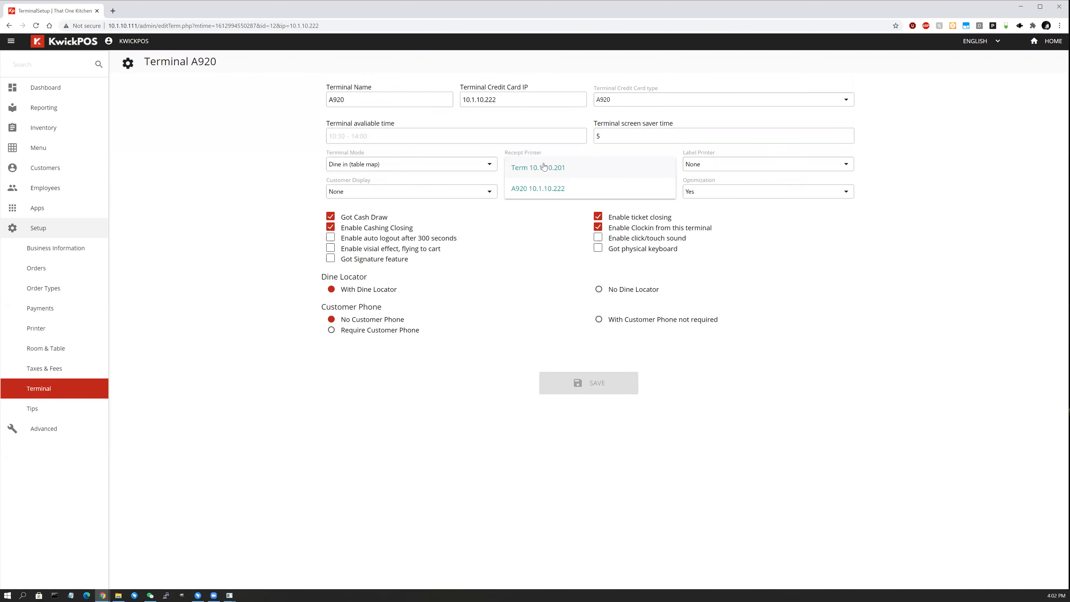
pyautogui.click(543, 191)
pyautogui.click(594, 381)
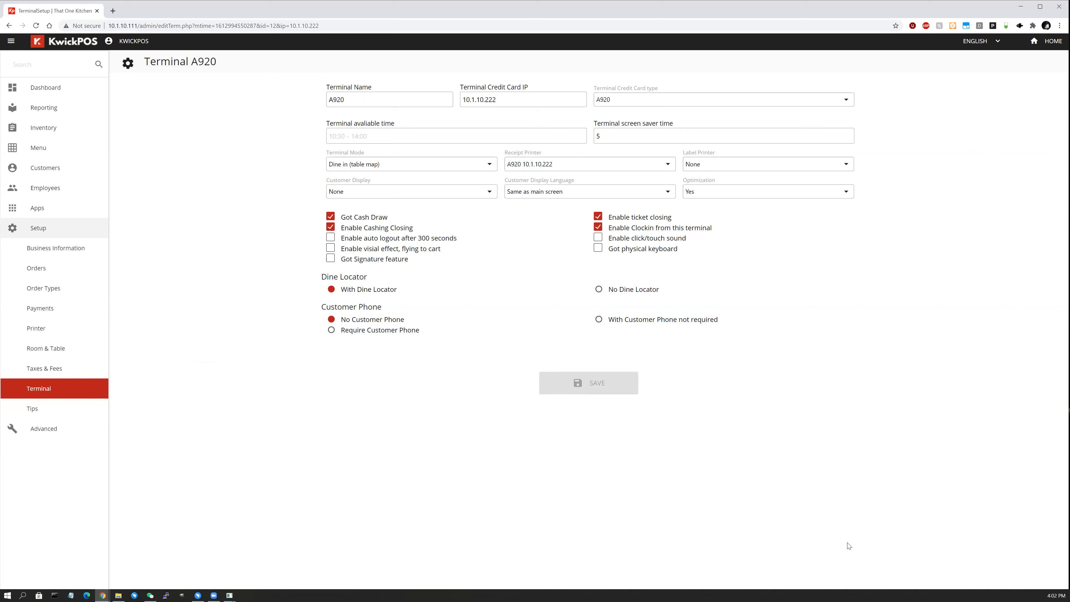
# On the A920 emulator, view the empty credit transactions list and return to the 0.00 order screen.
pyautogui.moveTo(229, 595)
pyautogui.click(270, 571)
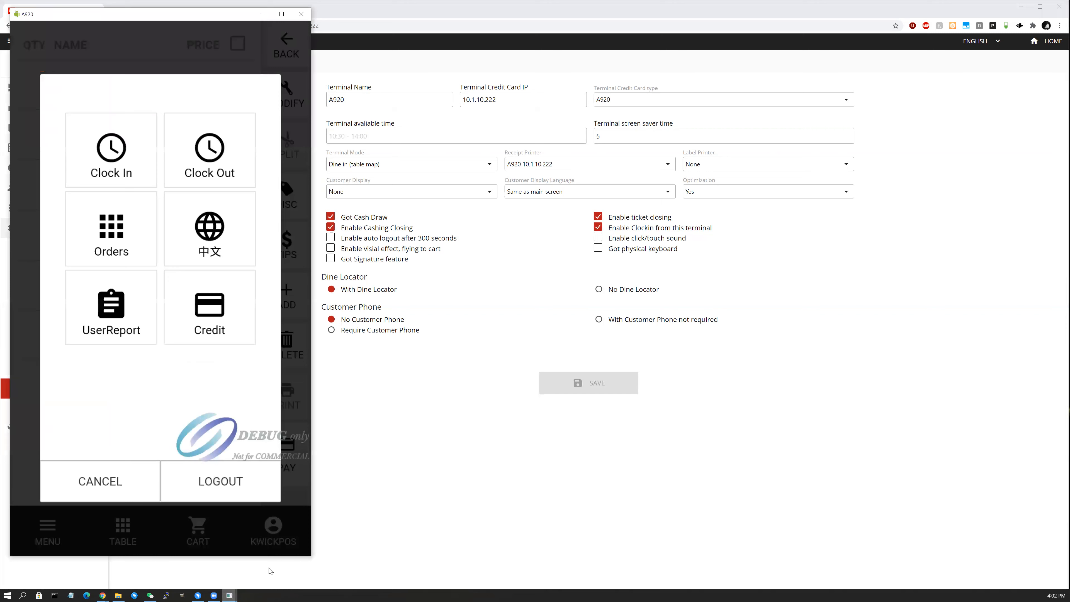
pyautogui.click(112, 473)
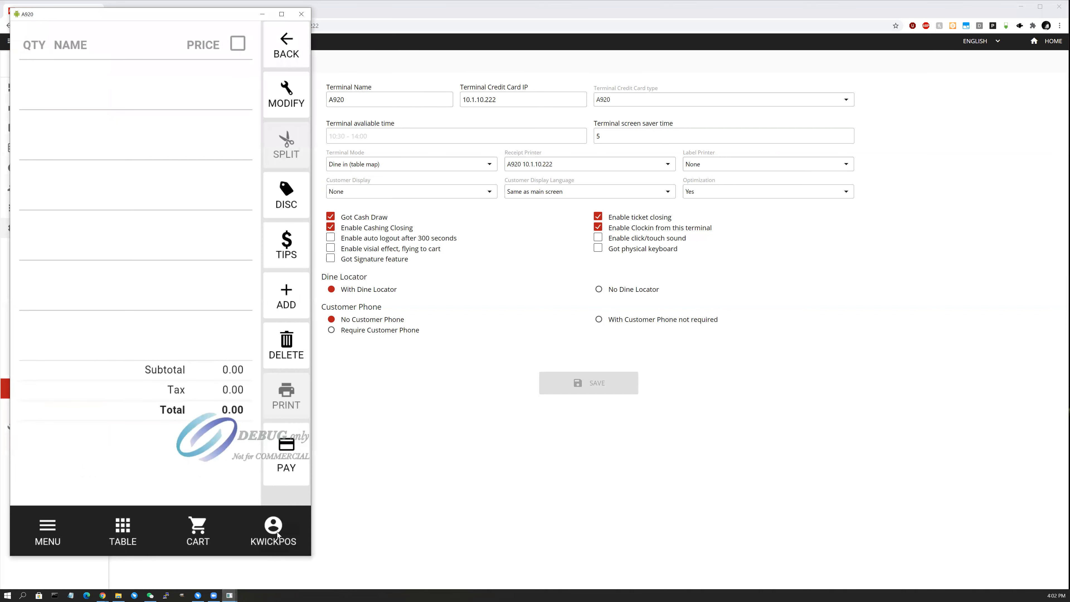
pyautogui.click(274, 532)
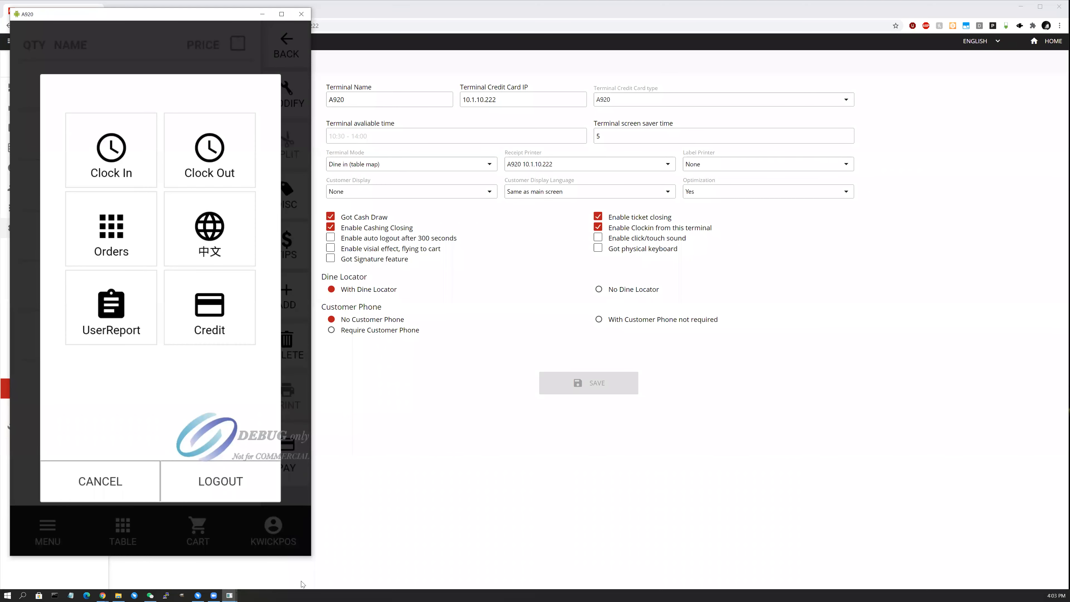
pyautogui.click(237, 315)
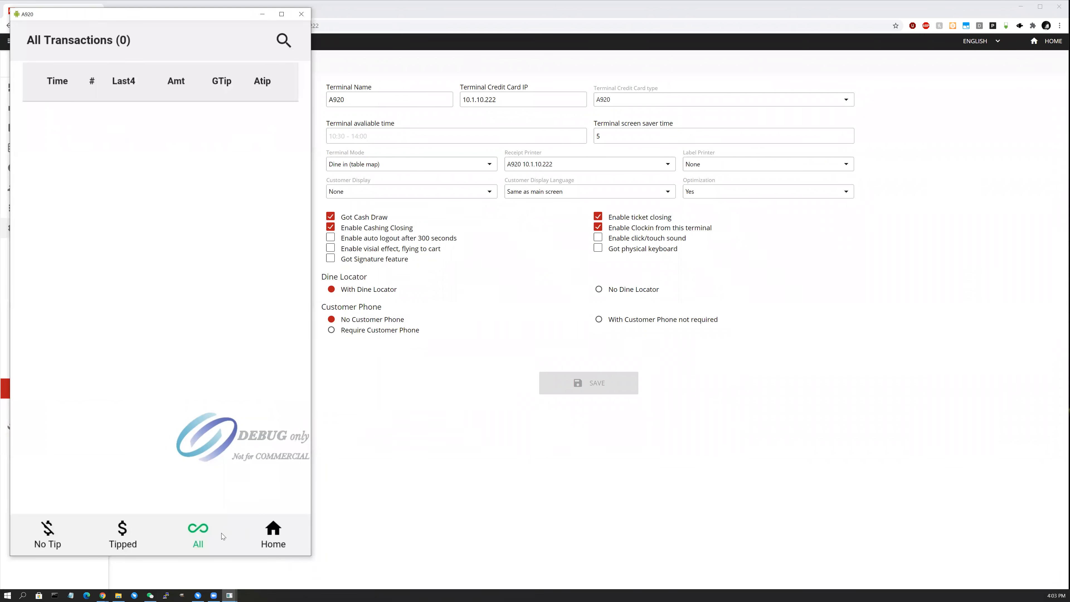
pyautogui.click(280, 550)
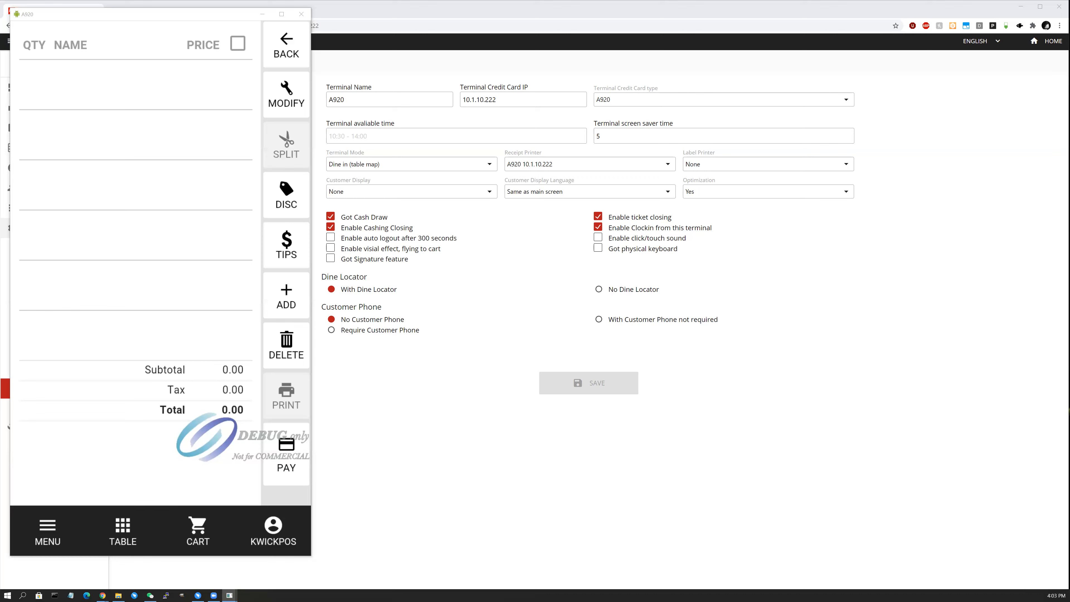
pyautogui.click(179, 16)
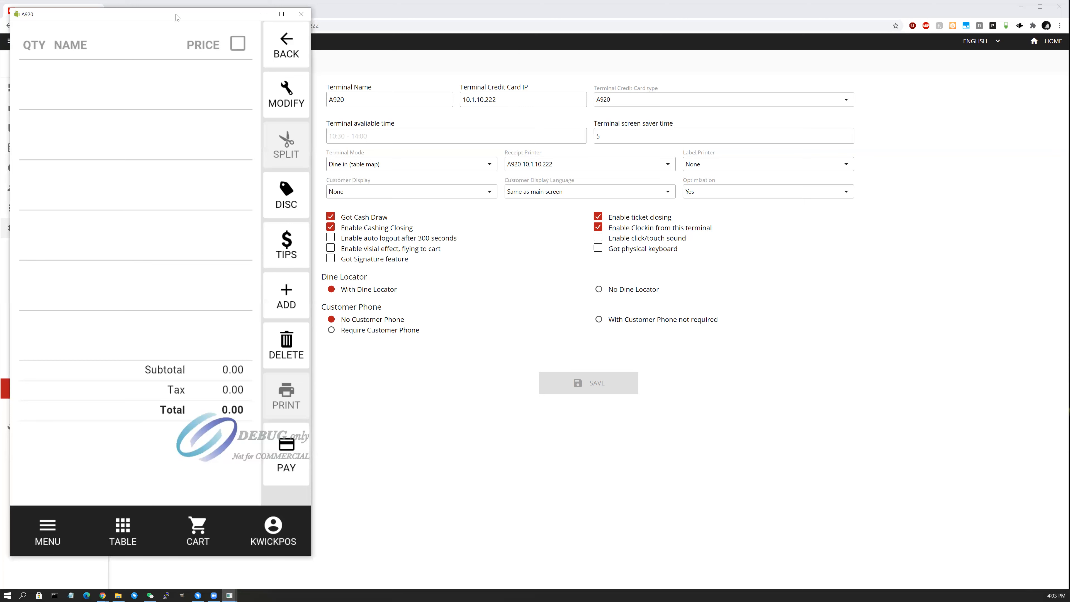
pyautogui.moveTo(180, 16); pyautogui.dragTo(175, 14)
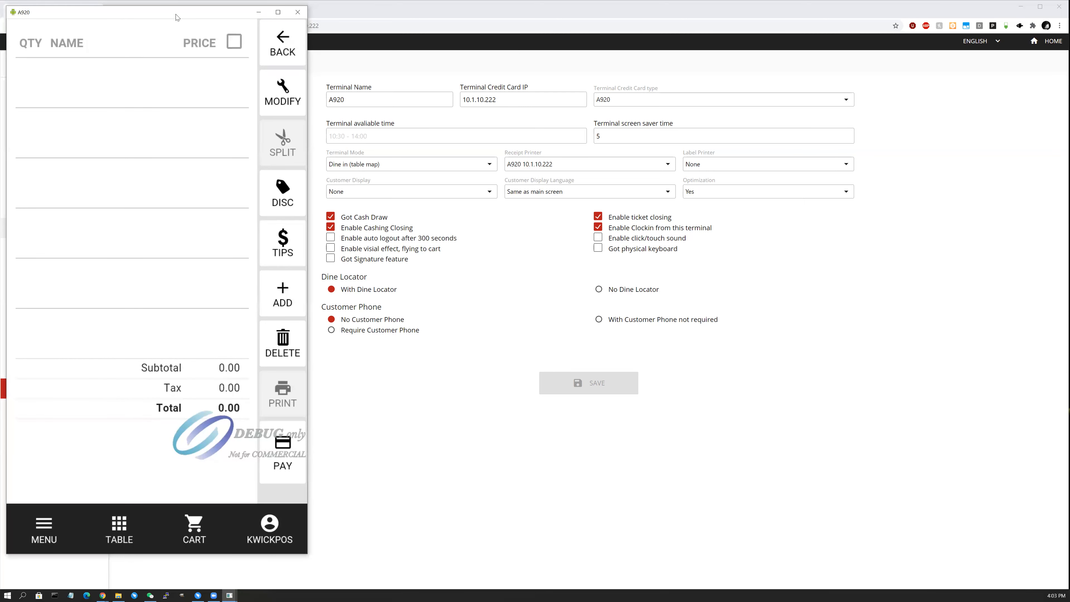